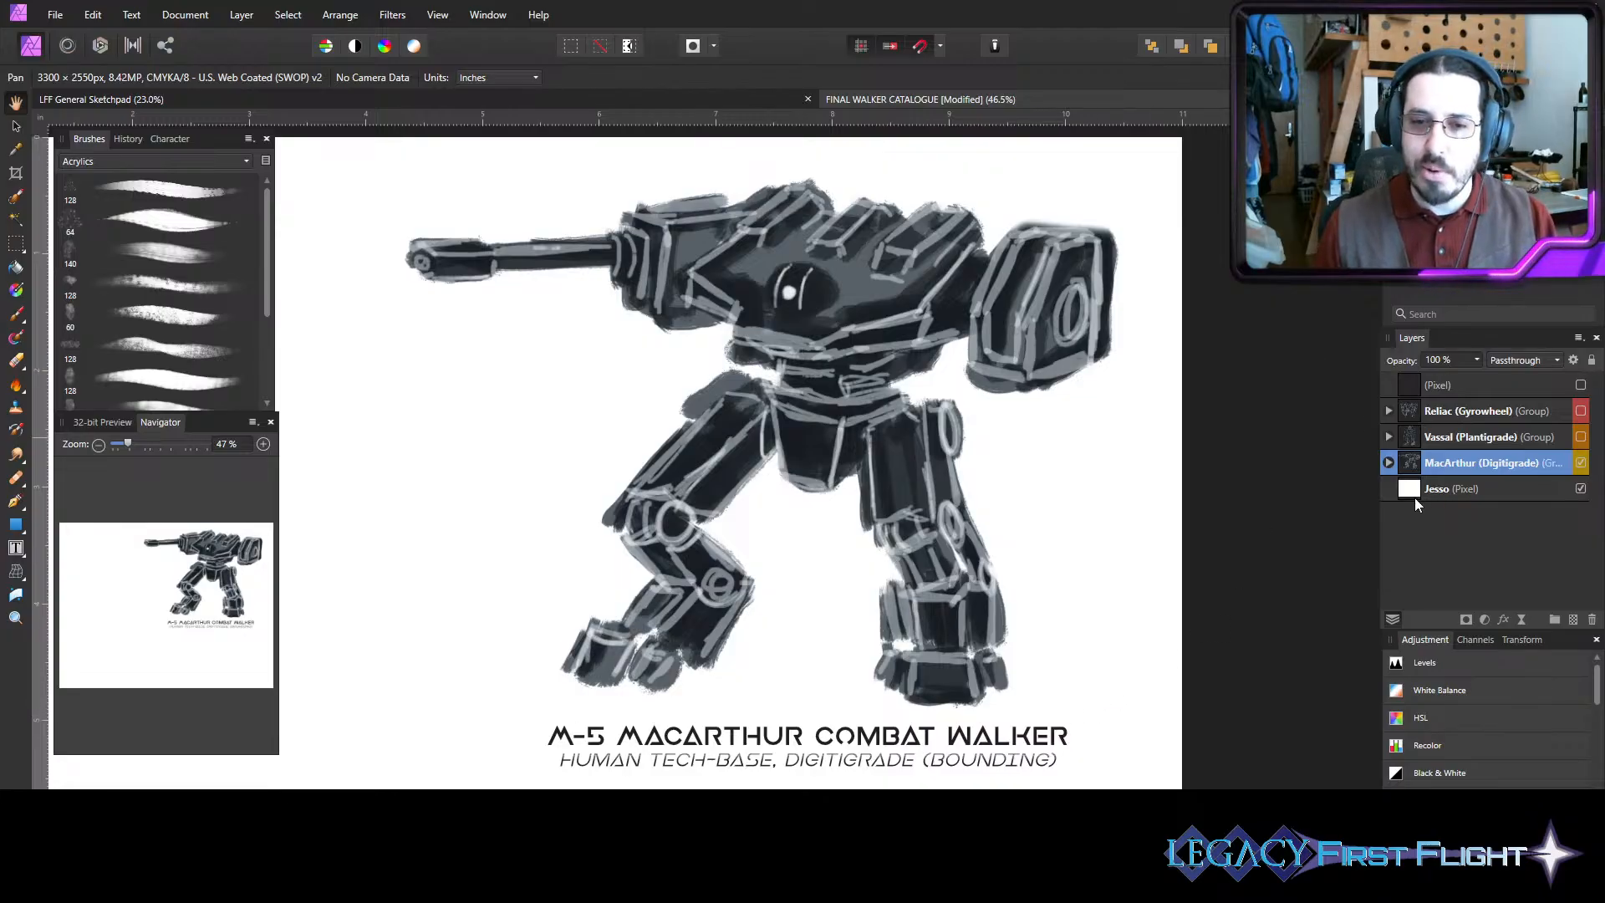
# - Duplicate the MacArthur (Digitigrade) group
pyautogui.rightClick(1441, 463)
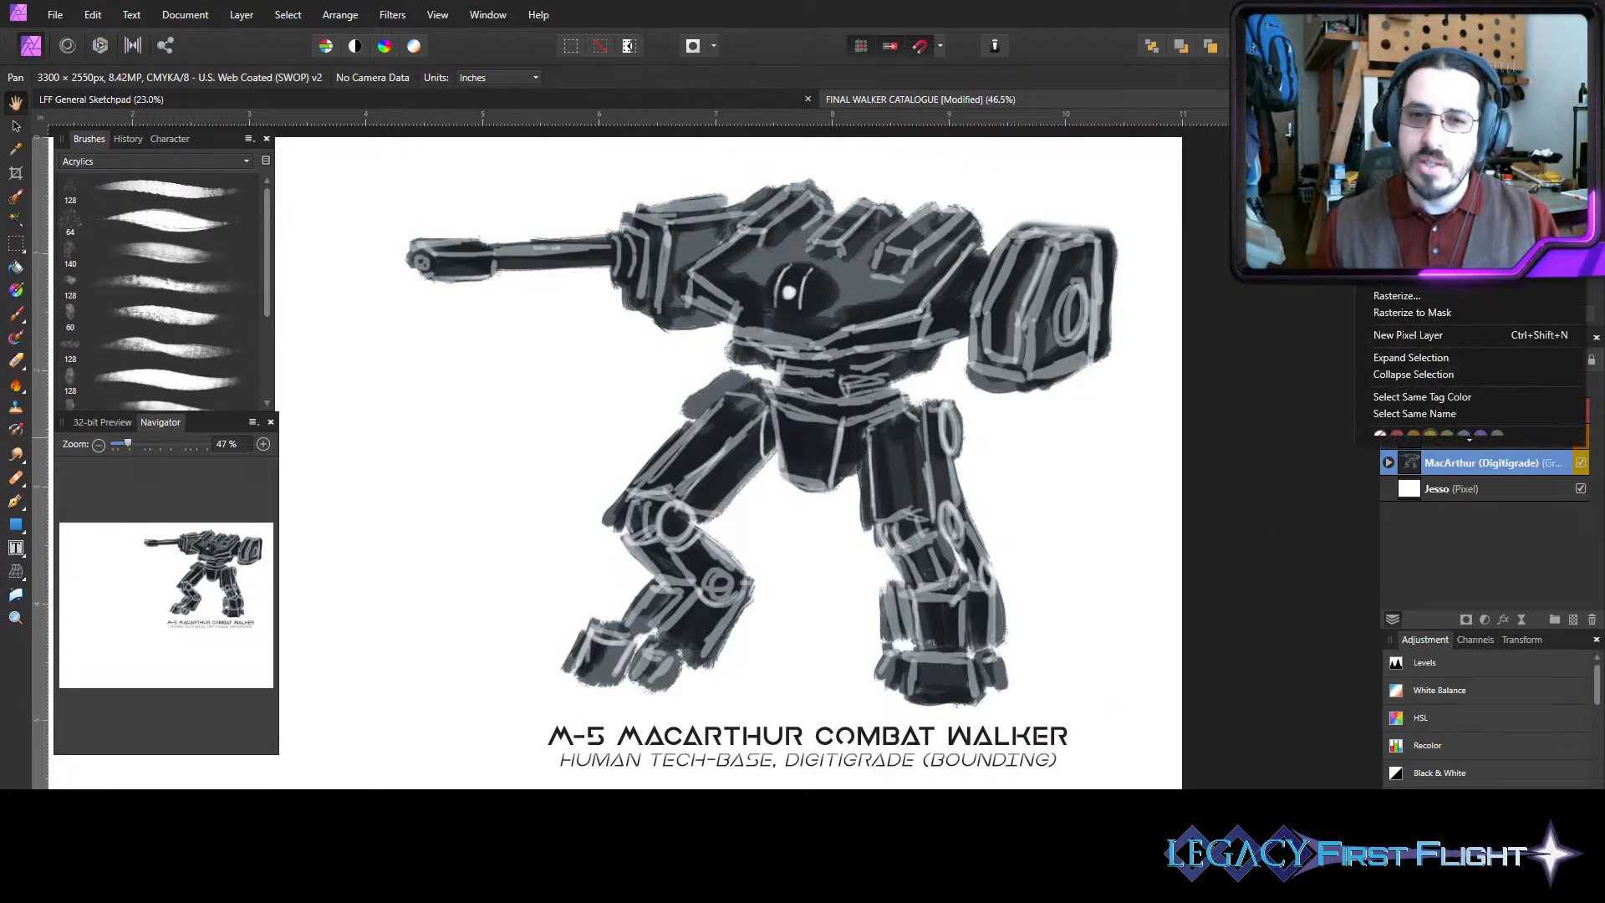
pyautogui.click(1409, 313)
# - Temporarily show the Vassal and Reliac walker groups to review them beside the MacArthur drawing, and hide both again
pyautogui.click(1581, 436)
pyautogui.click(1580, 410)
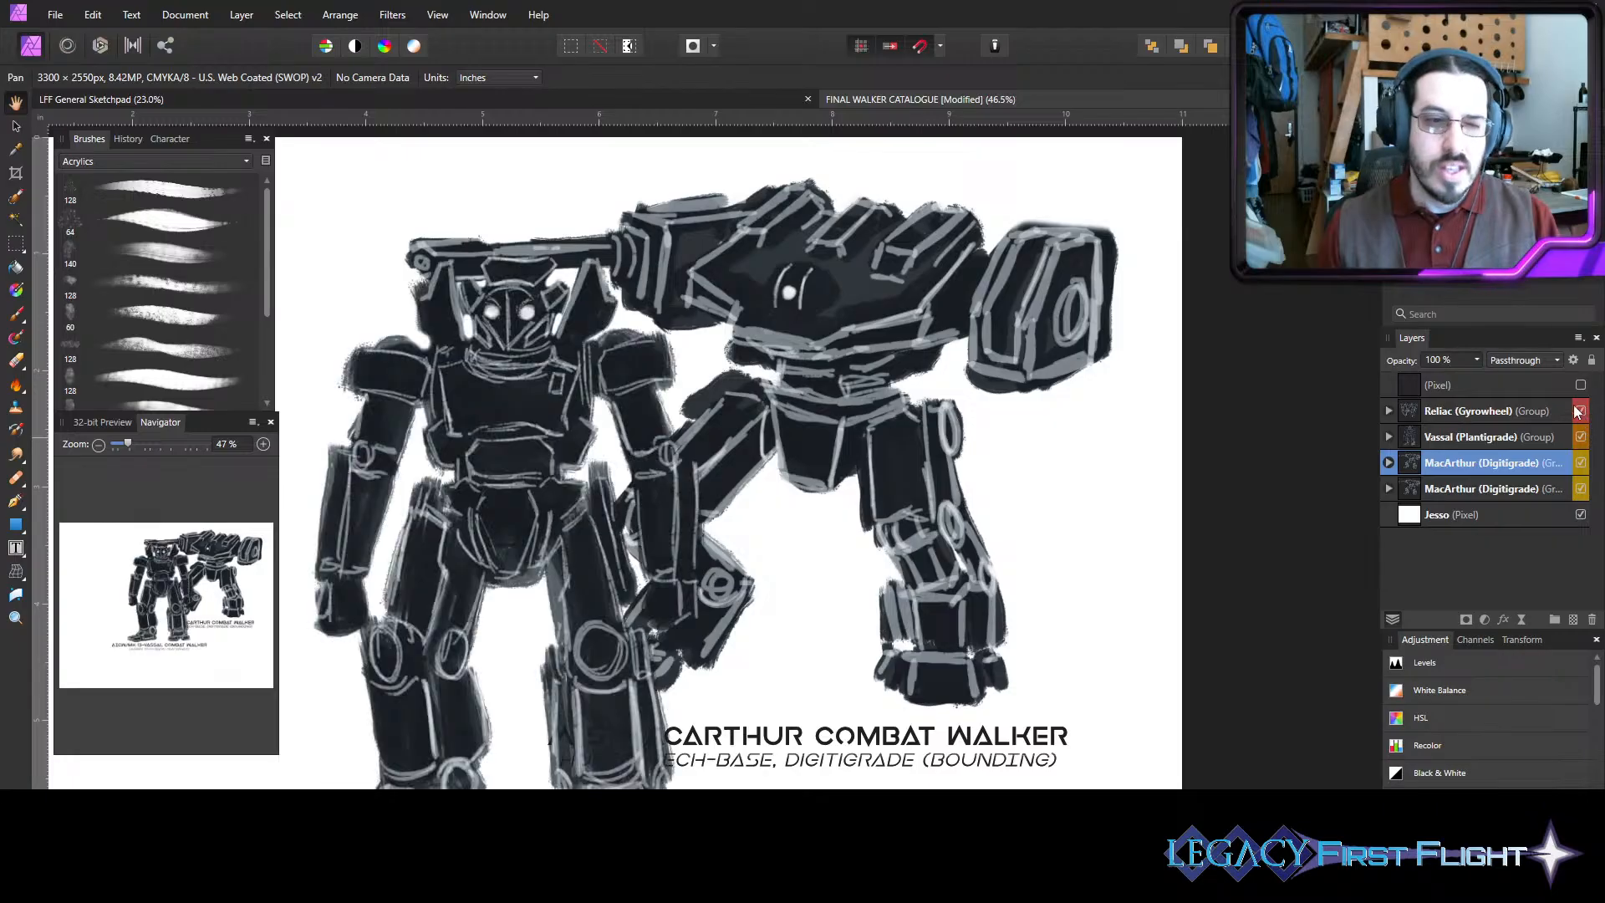
pyautogui.moveTo(851, 537); pyautogui.dragTo(1205, 512)
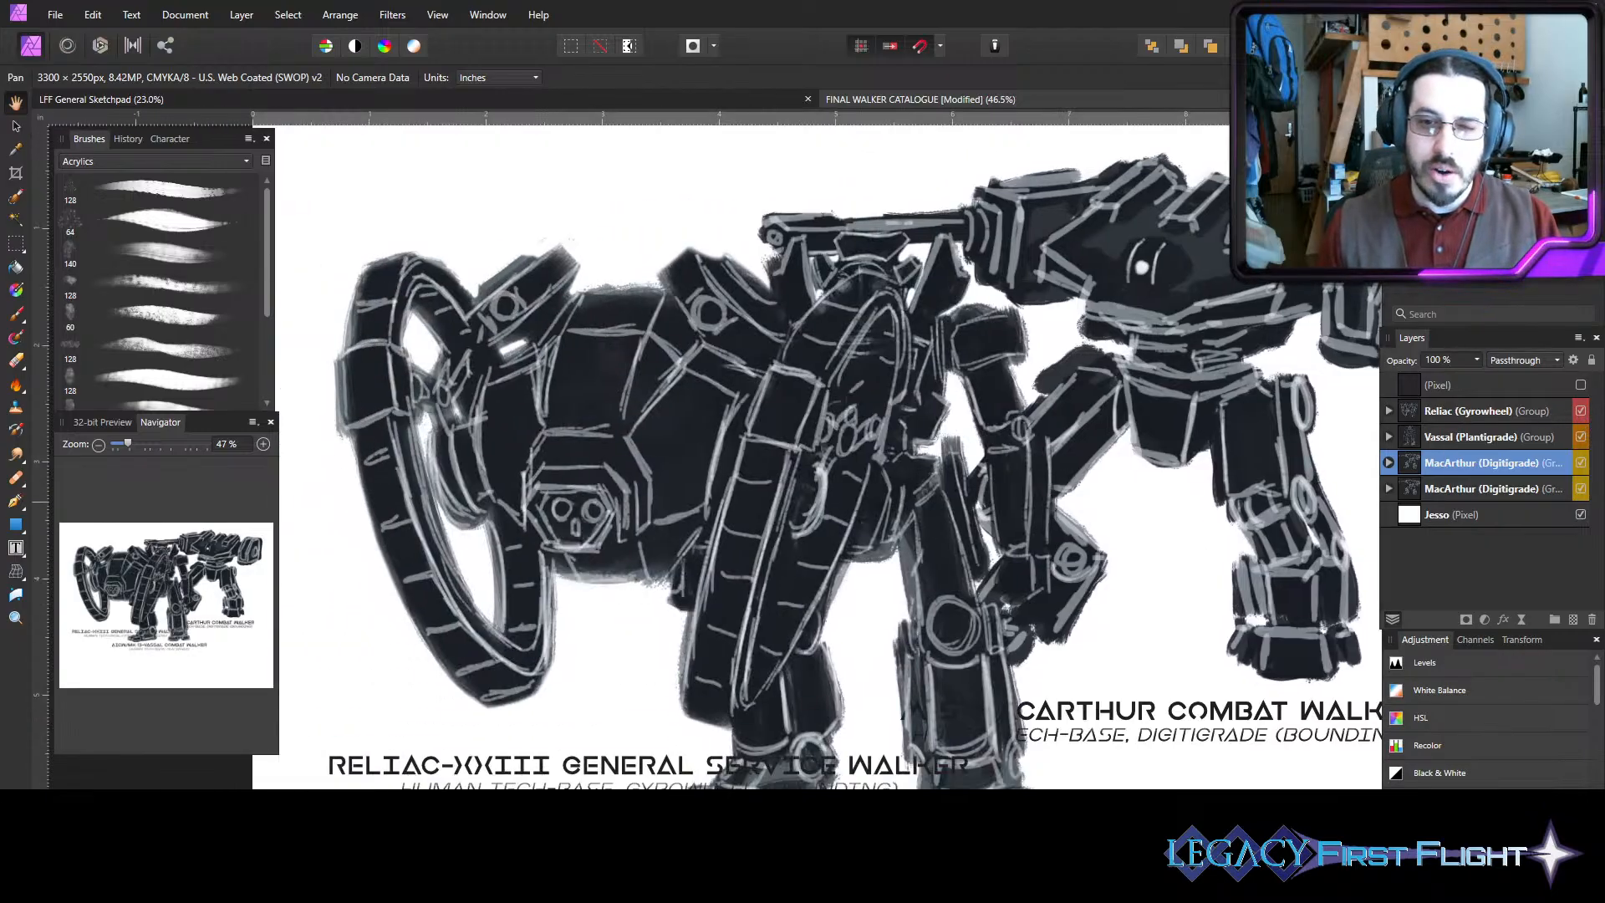
pyautogui.click(1581, 410)
pyautogui.click(1581, 436)
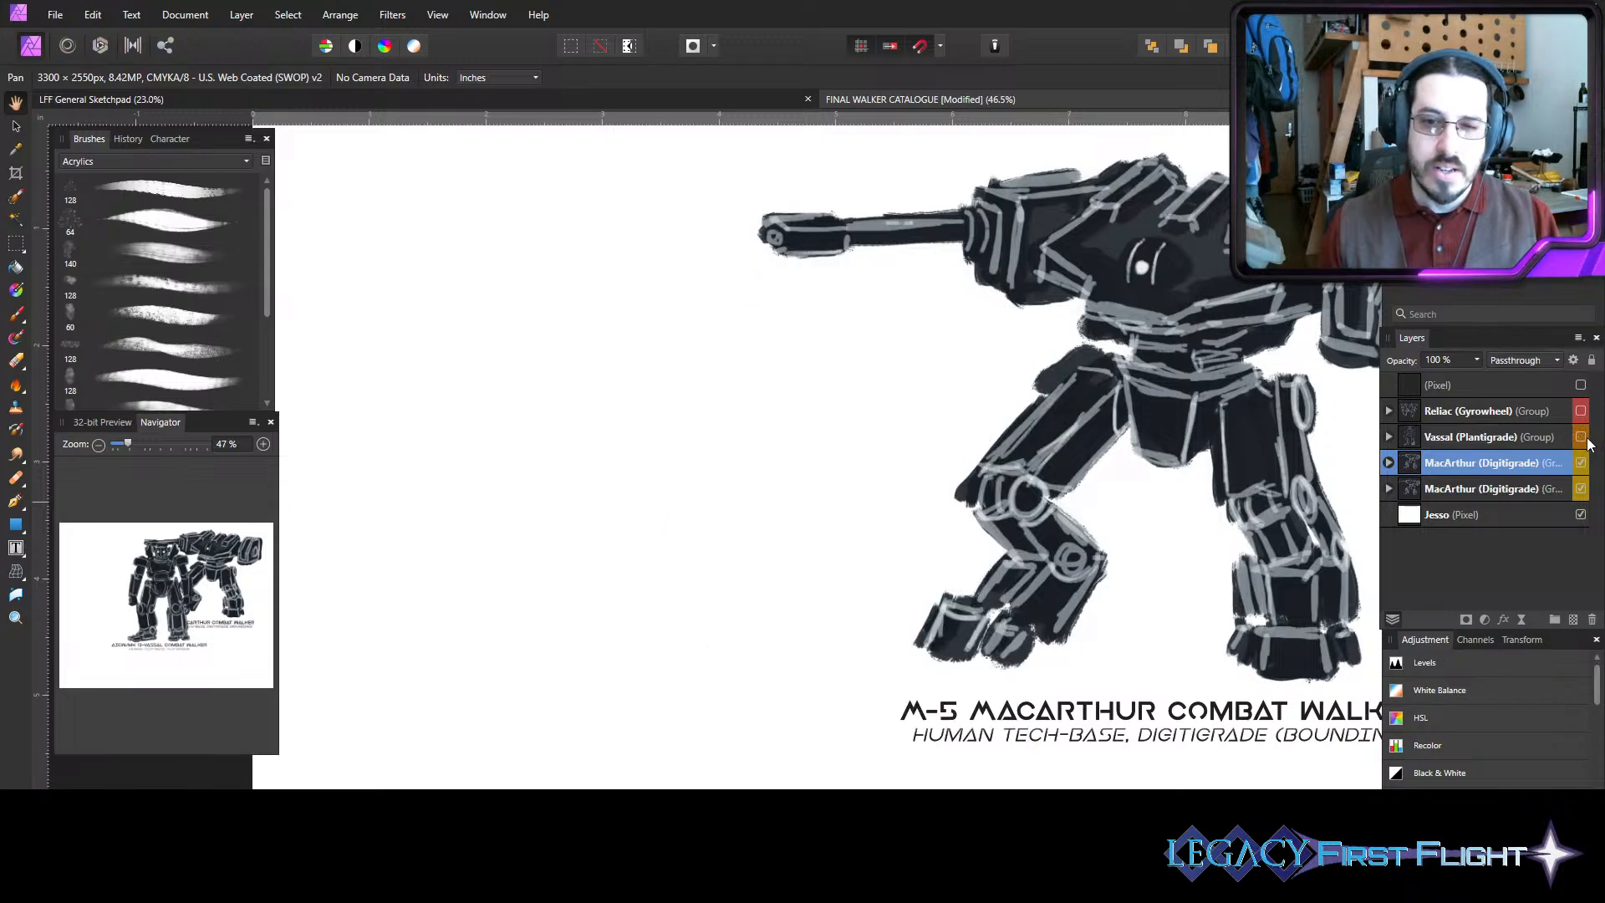
# - Give the lower MacArthur (Digitigrade) group a green colour tag
pyautogui.moveTo(1346, 623); pyautogui.dragTo(1255, 623)
pyautogui.click(1552, 498)
pyautogui.rightClick(1538, 500)
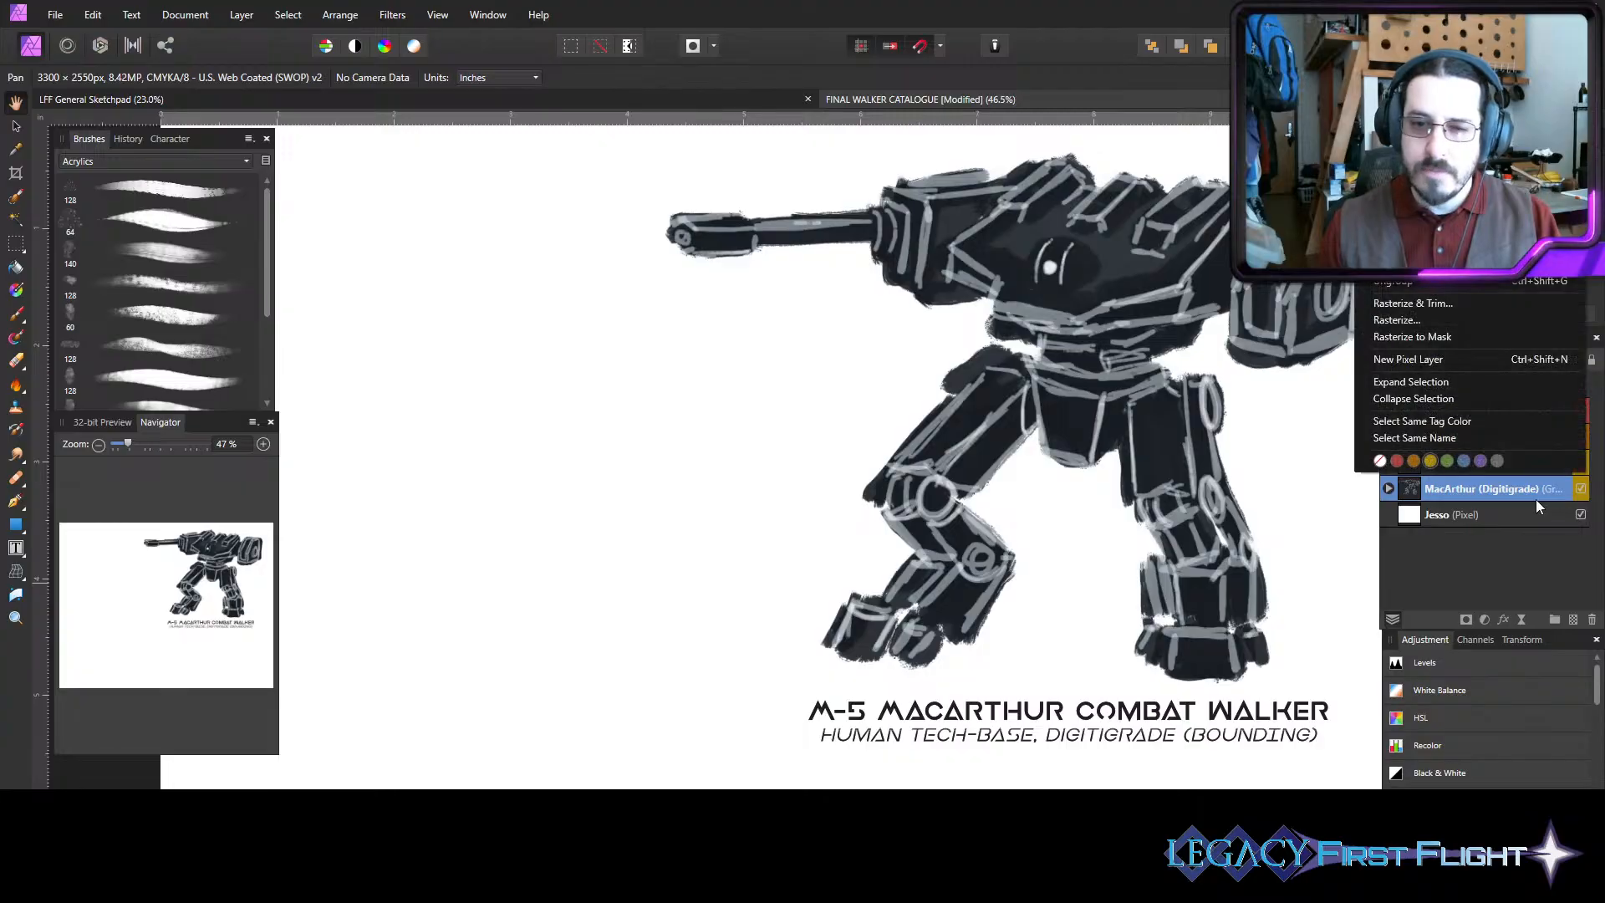
pyautogui.click(1448, 462)
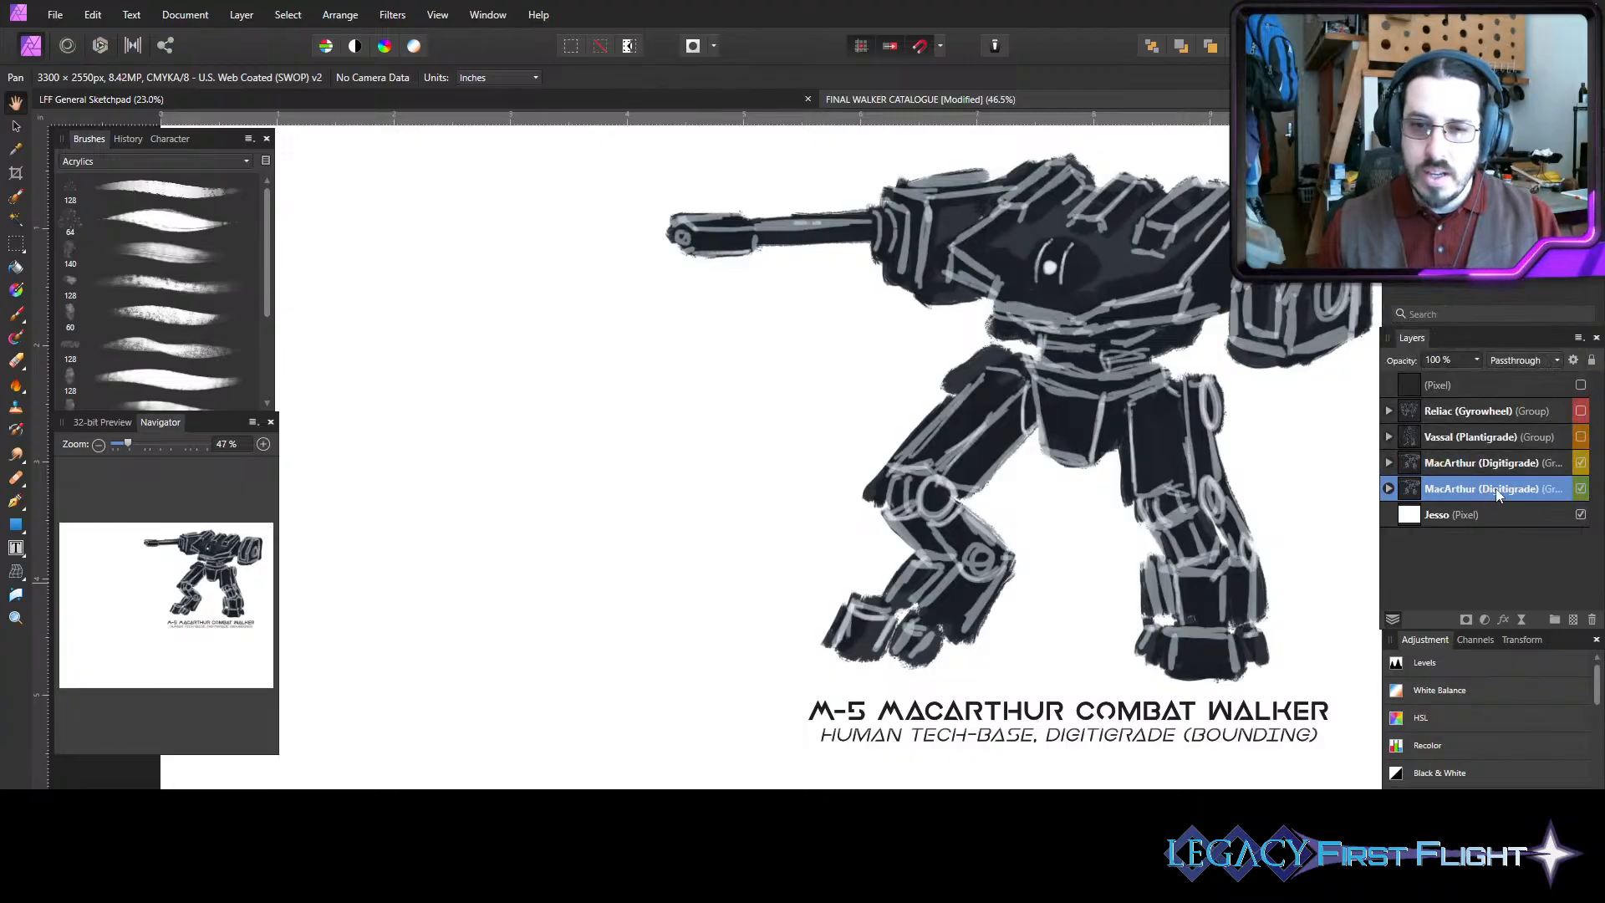
# - Rename the green-tagged group as MacArthur (Hexapod)
pyautogui.doubleClick(1482, 489)
pyautogui.doubleClick(1483, 489)
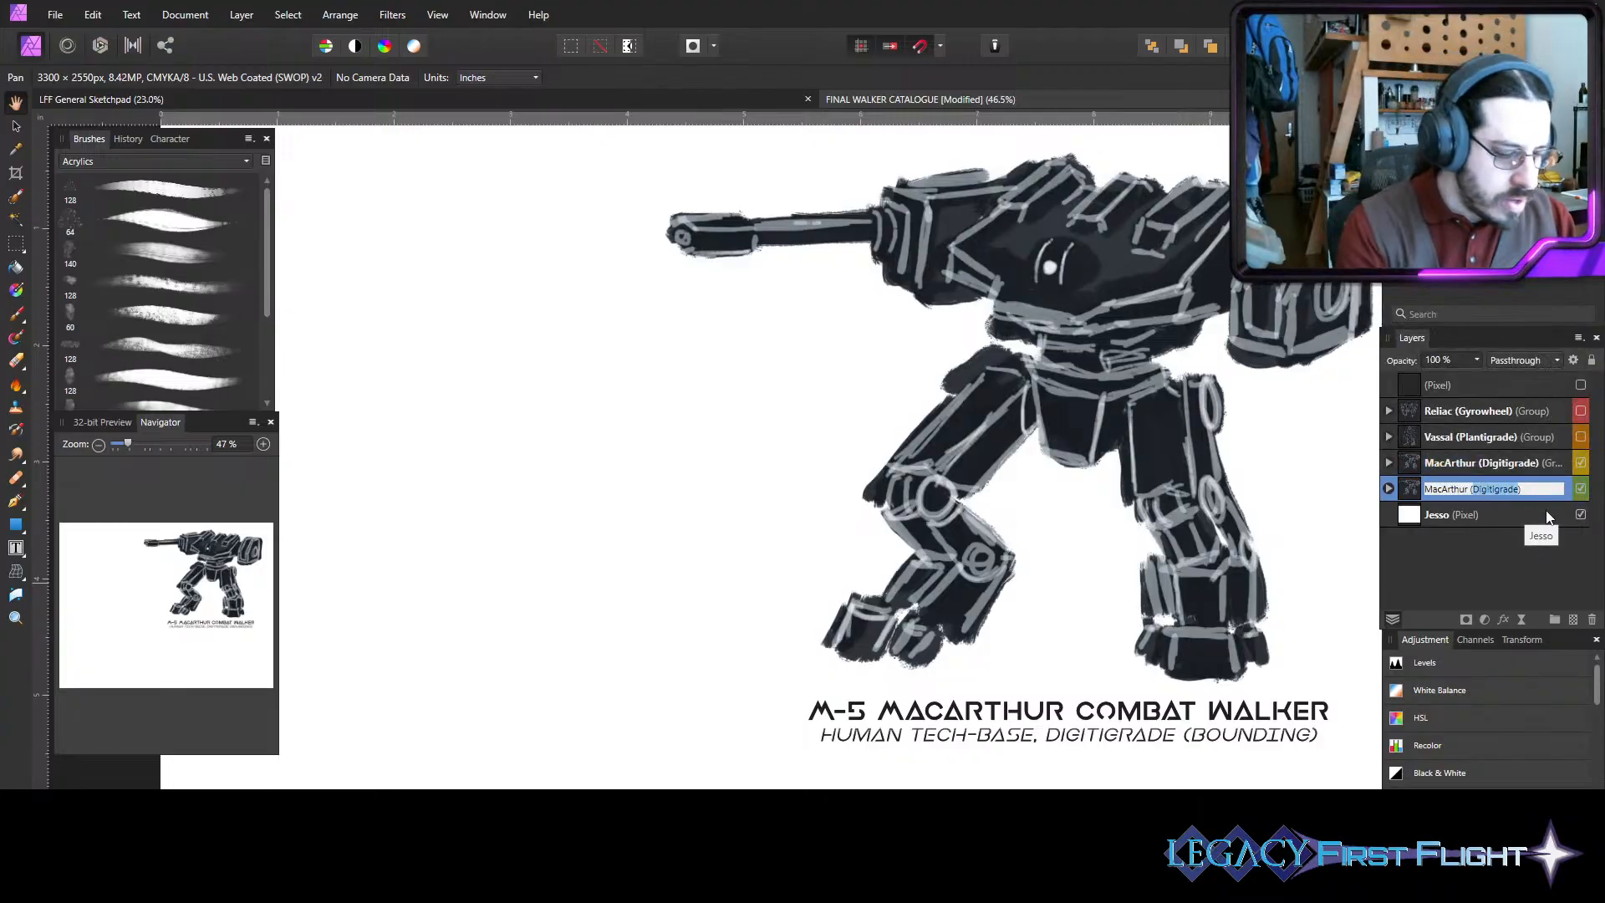
pyautogui.write('HEXAPOD')
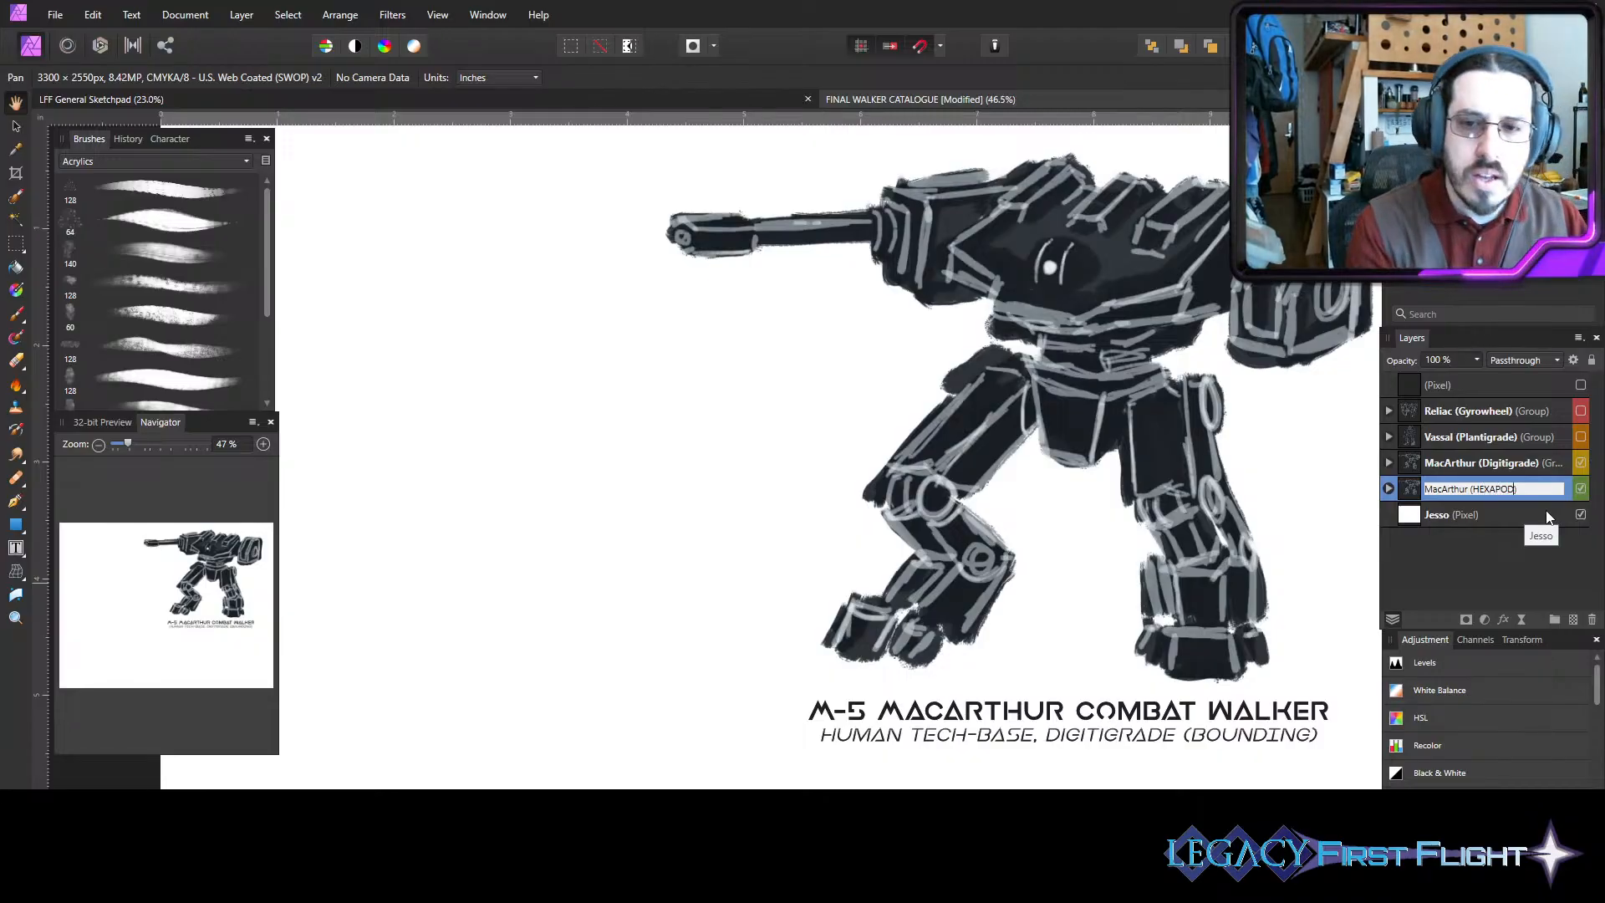
pyautogui.hotkey('ctrl', 'shift', 'Left')
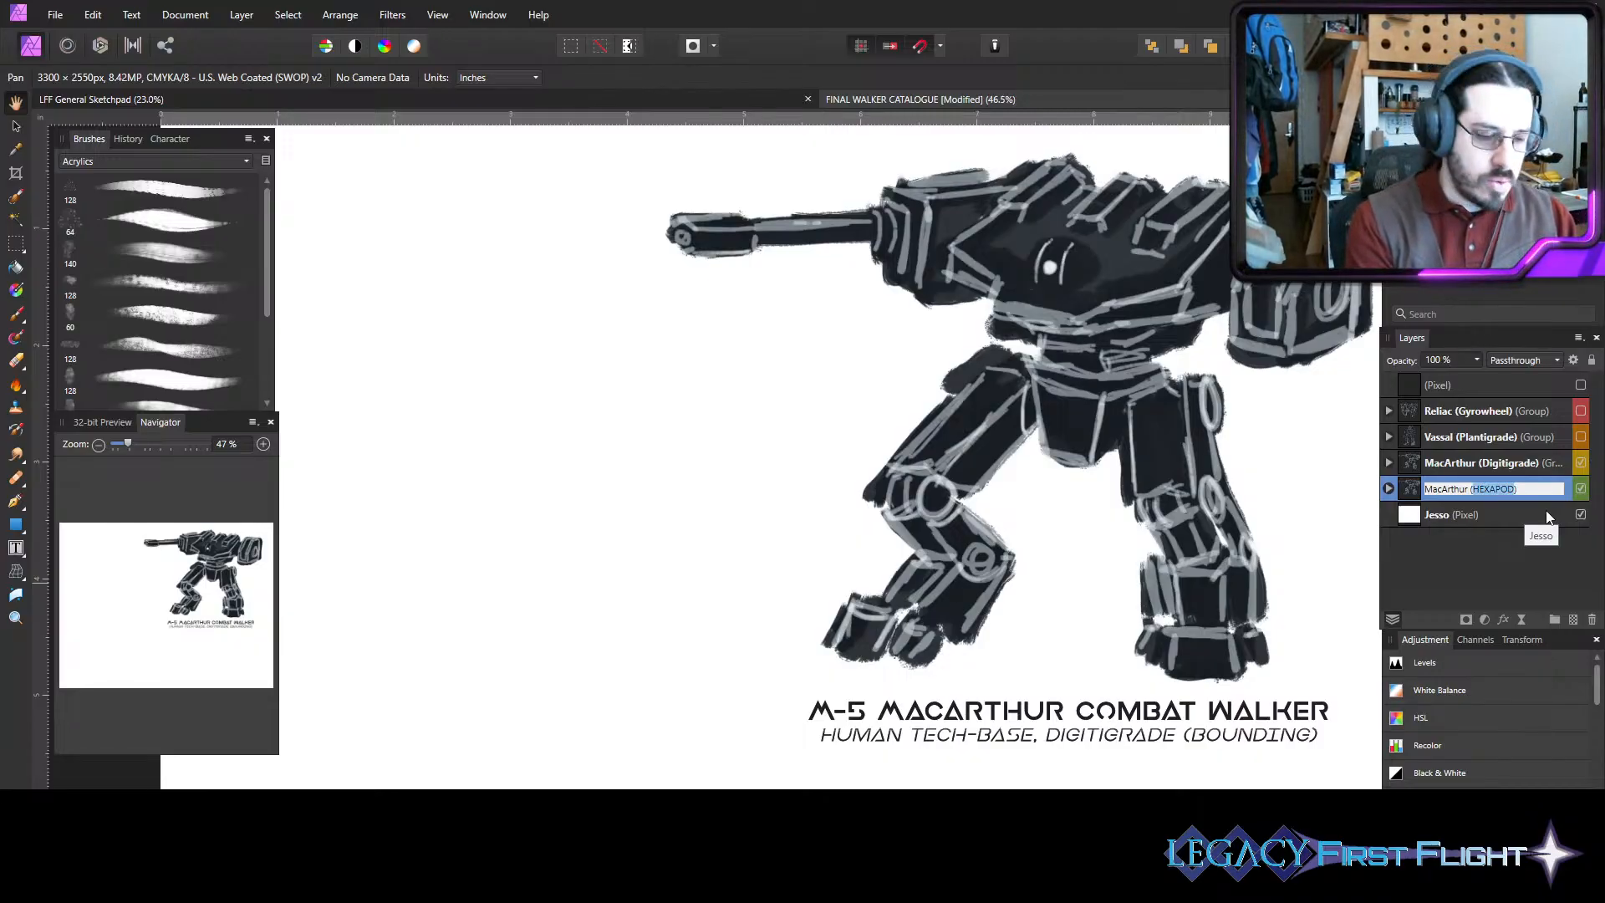
pyautogui.write('Hexapod')
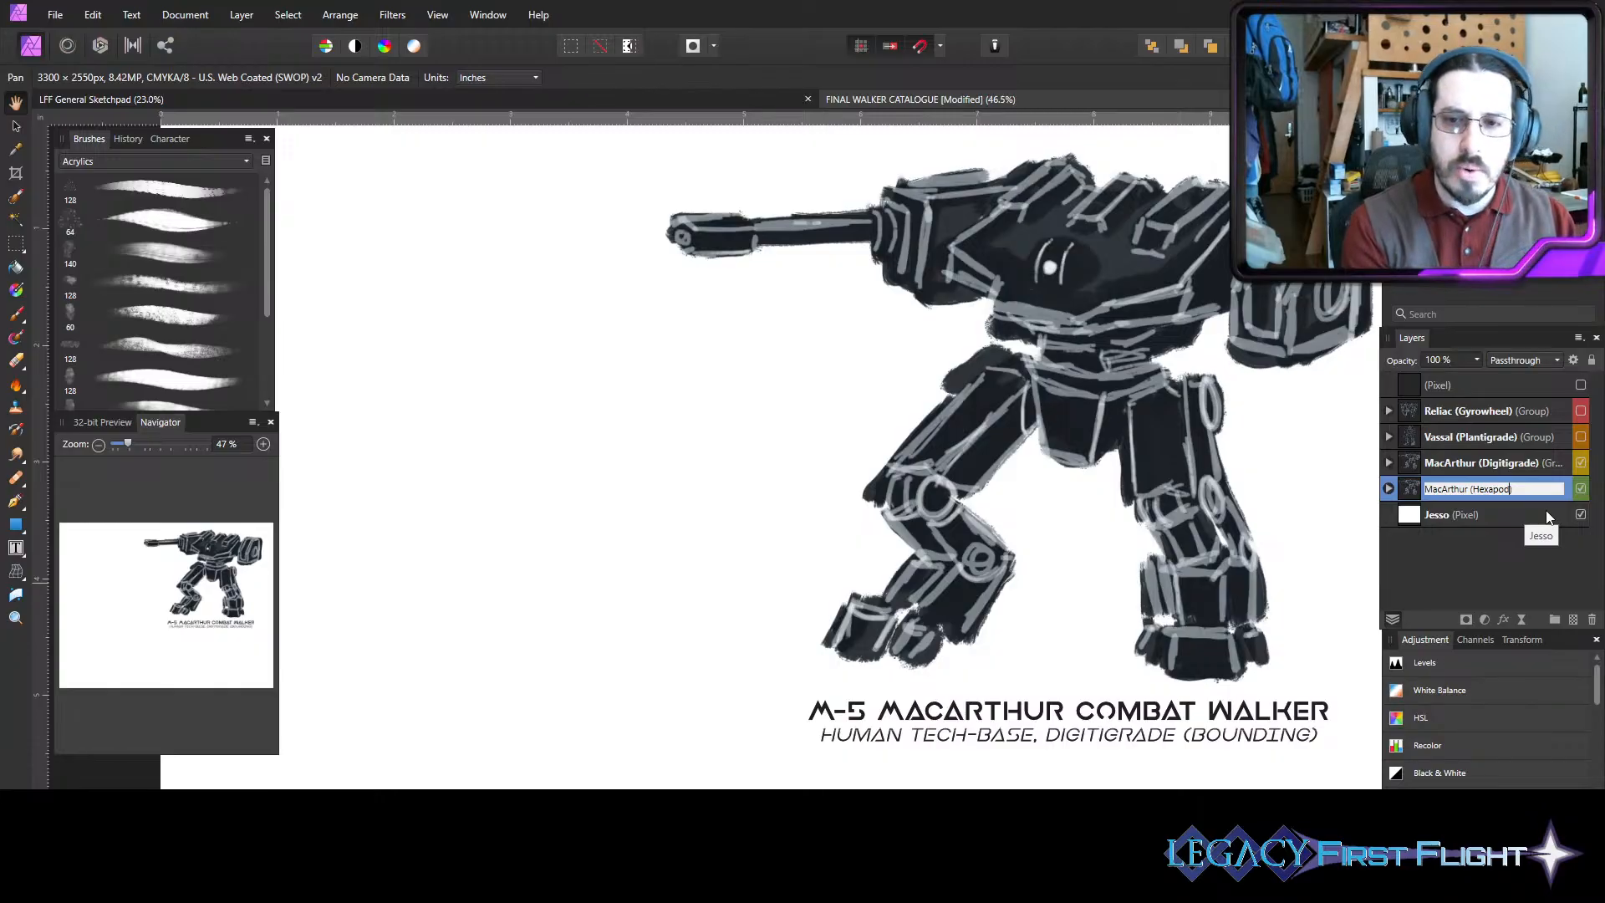
pyautogui.hotkey('ctrl', 'Left')
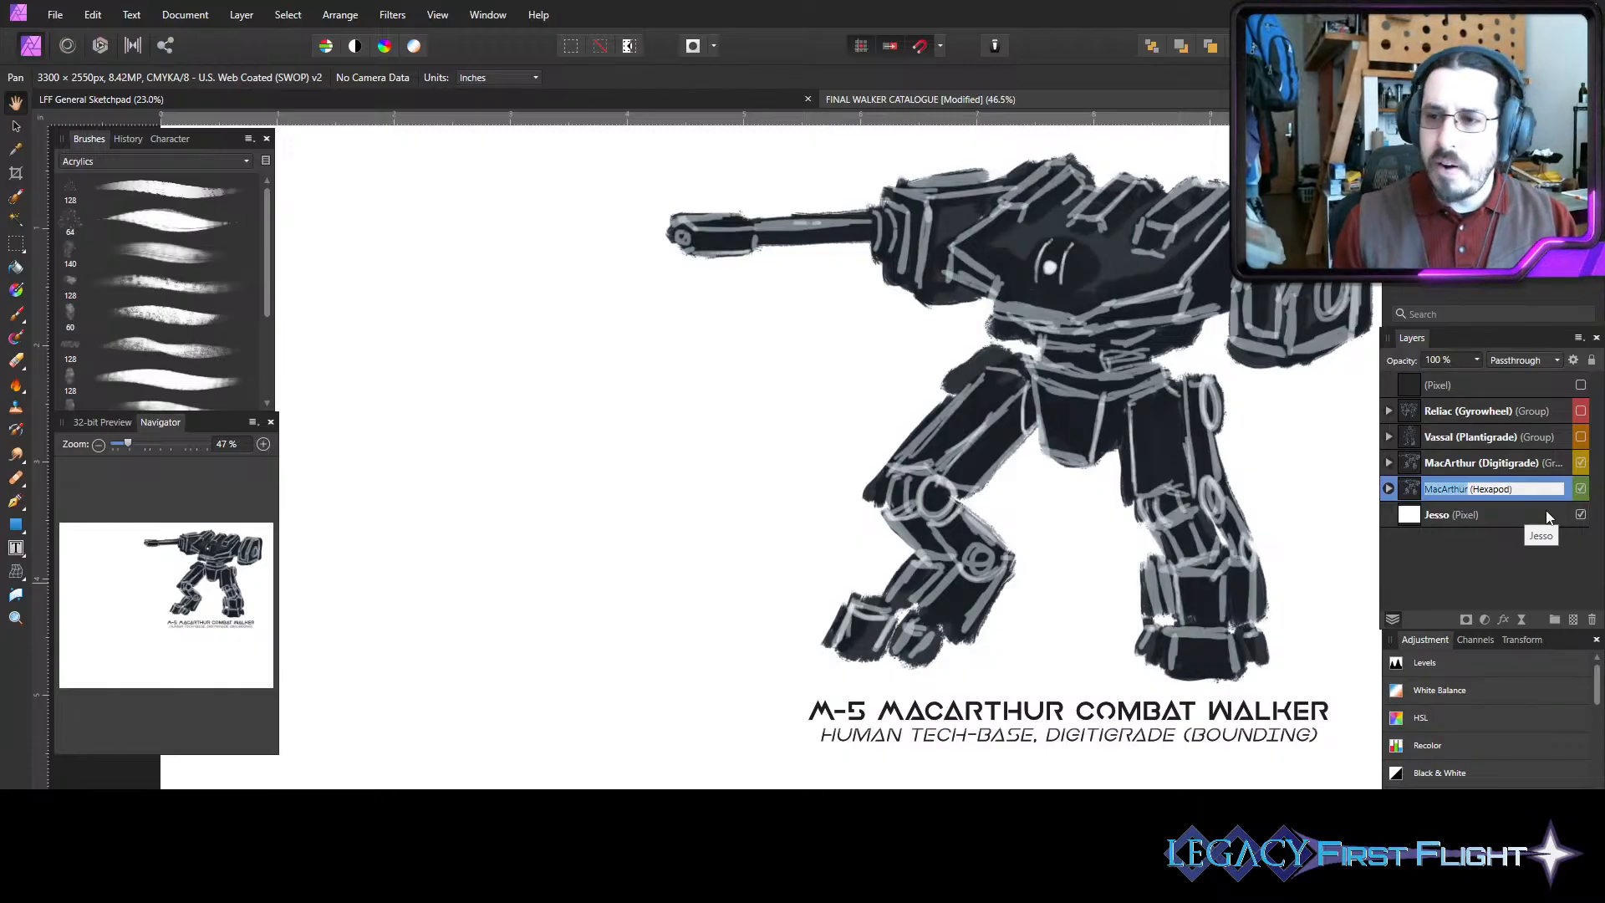
pyautogui.press('Escape')
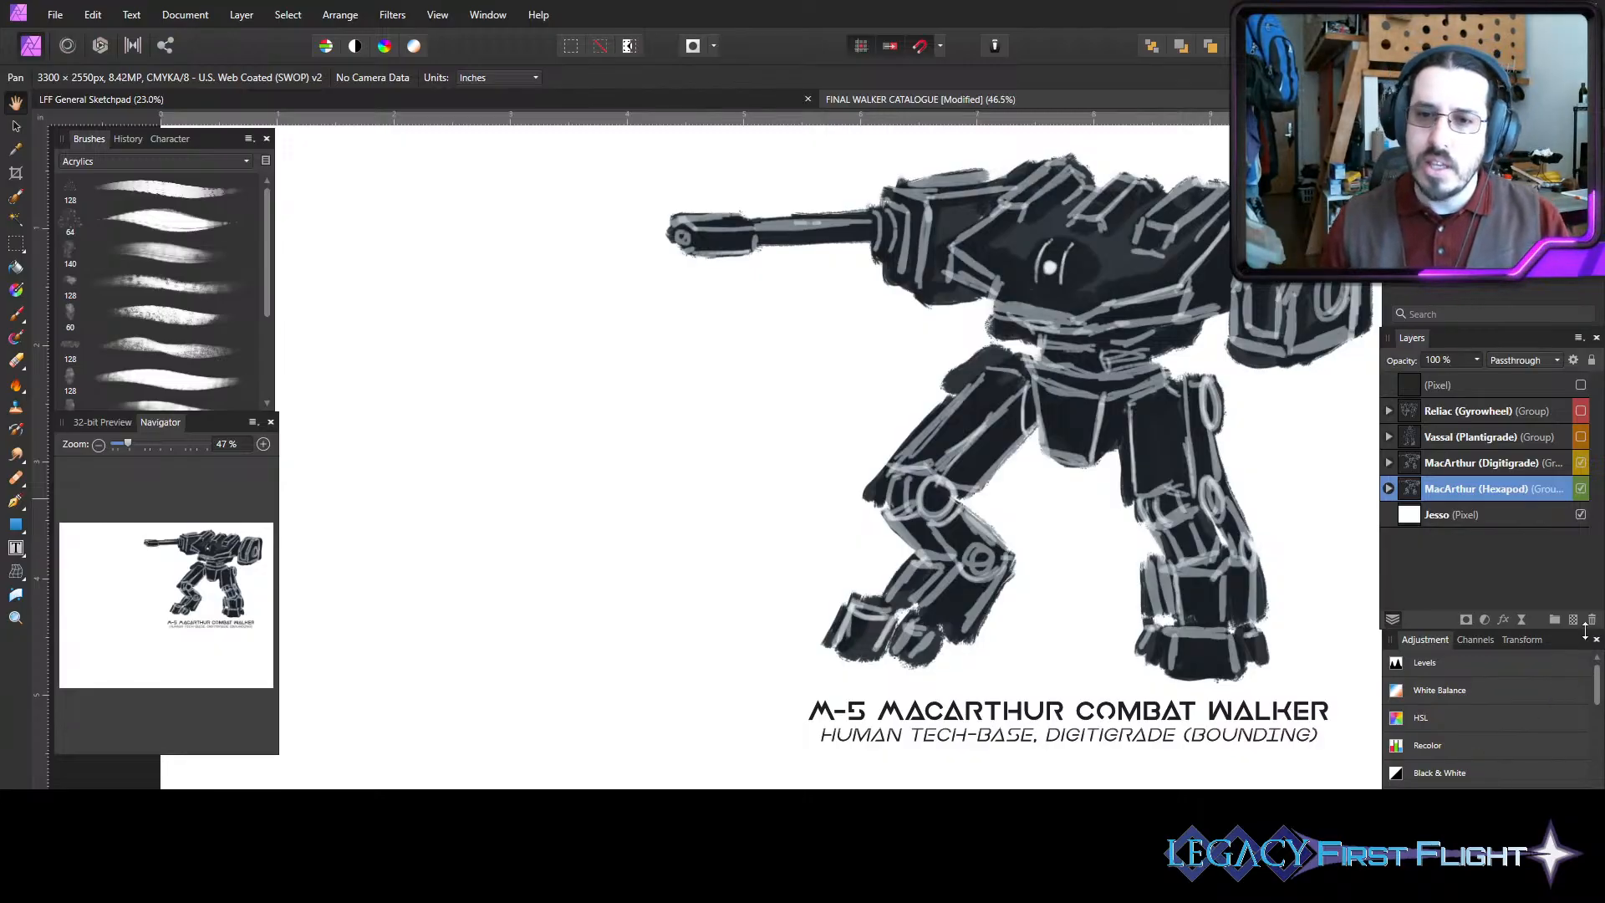
# - Move the MacArthur (Hexapod) group left toward the middle of the page and hide the MacArthur (Digitigrade) group
pyautogui.click(15, 125)
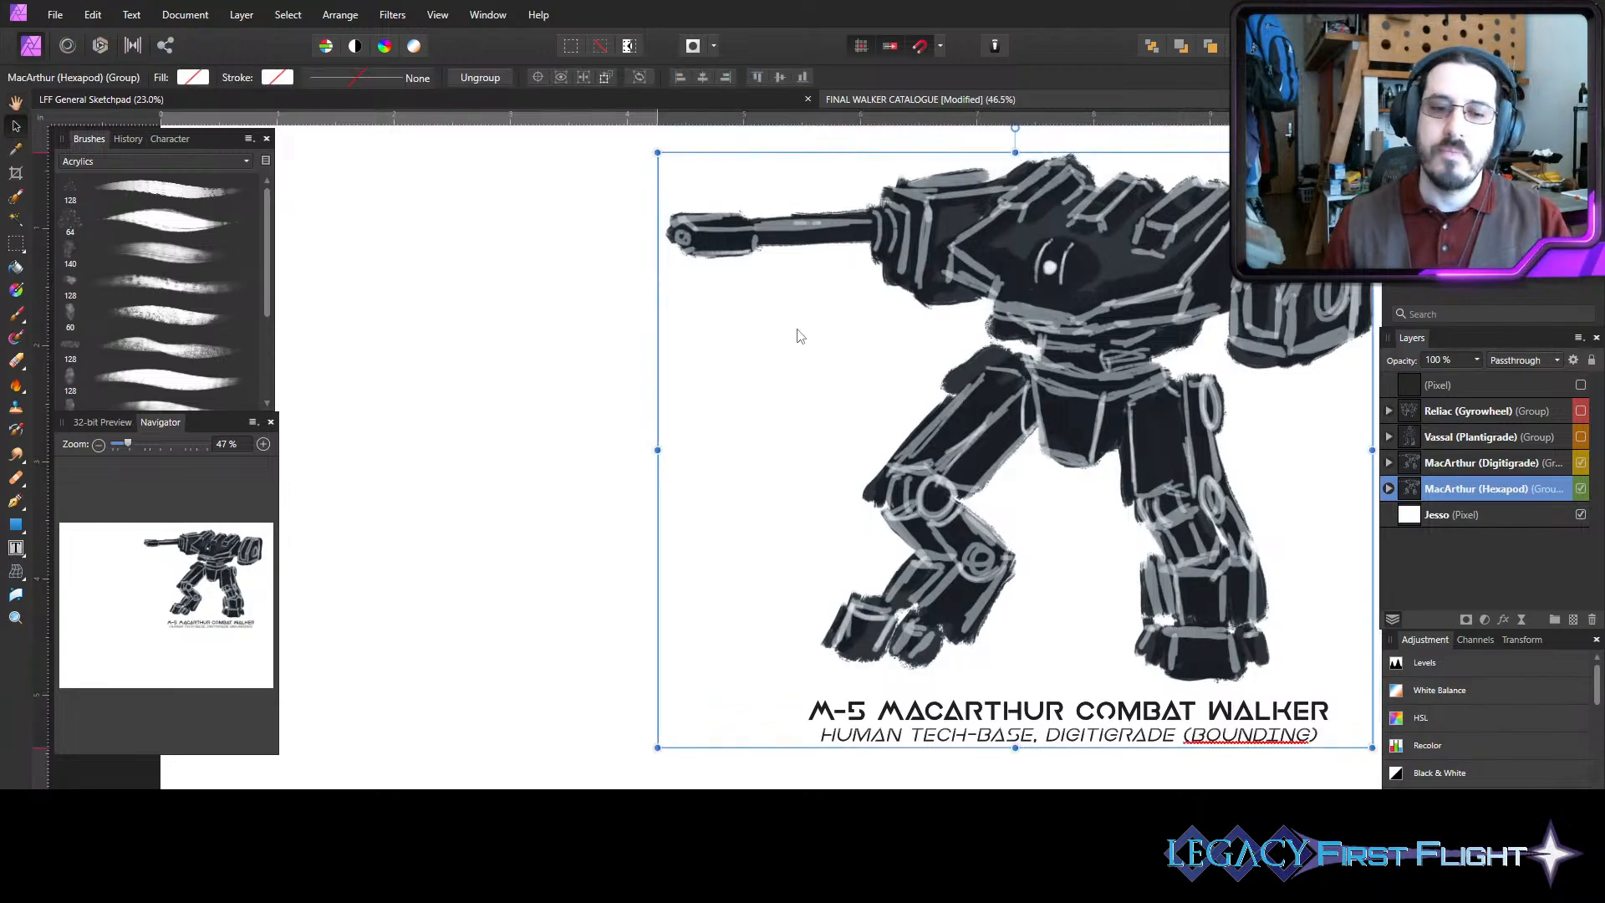
pyautogui.moveTo(800, 333); pyautogui.dragTo(476, 375)
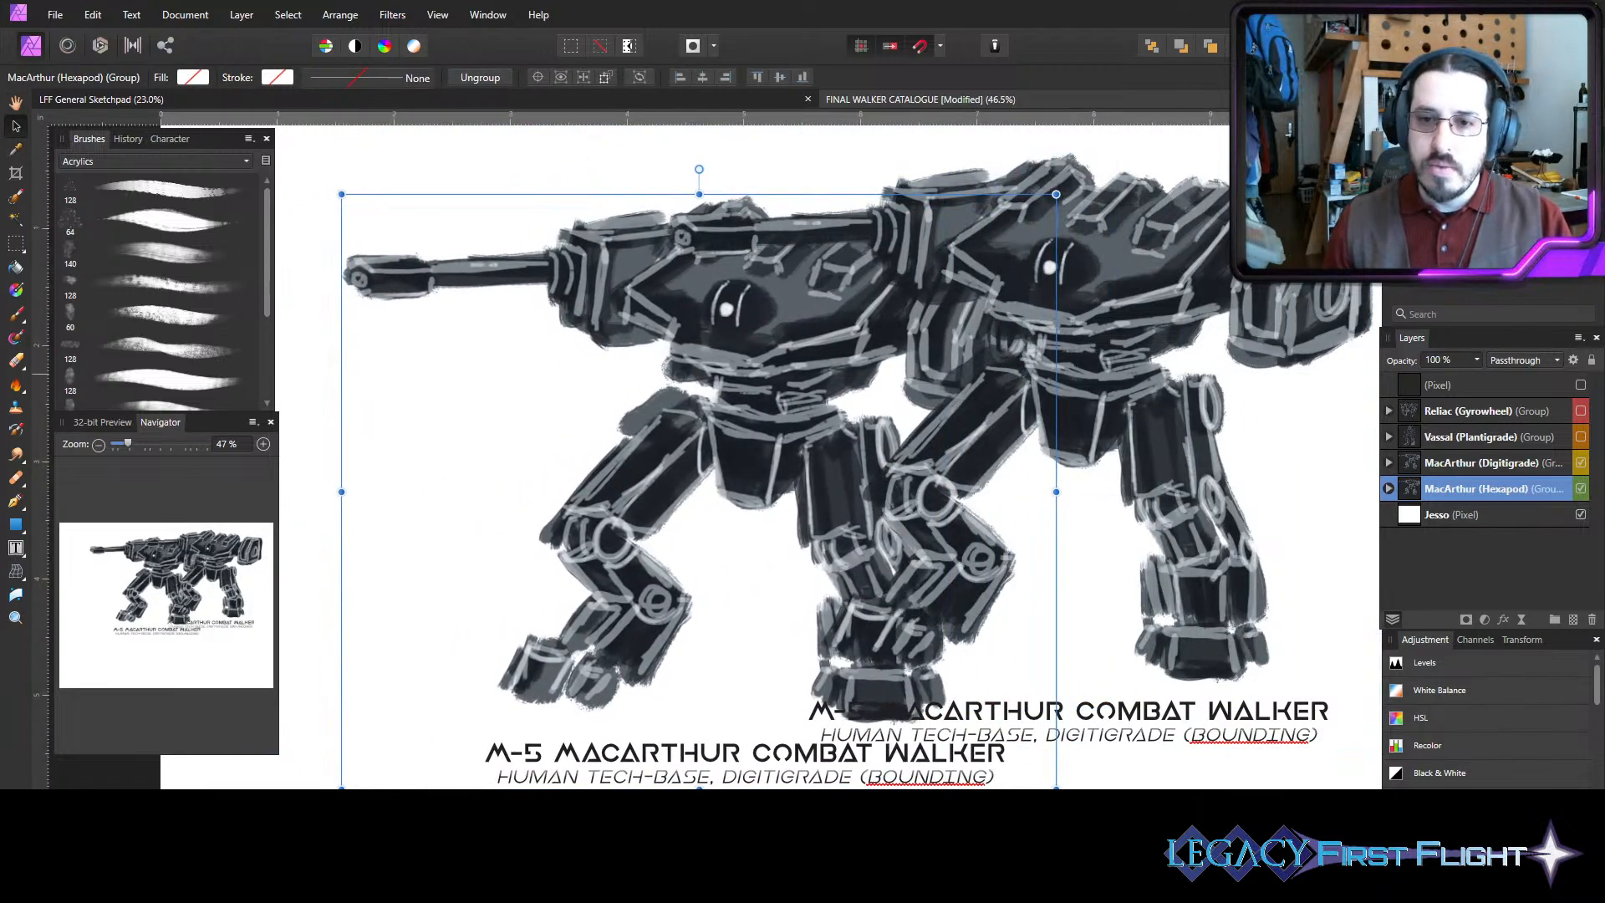
pyautogui.click(1581, 463)
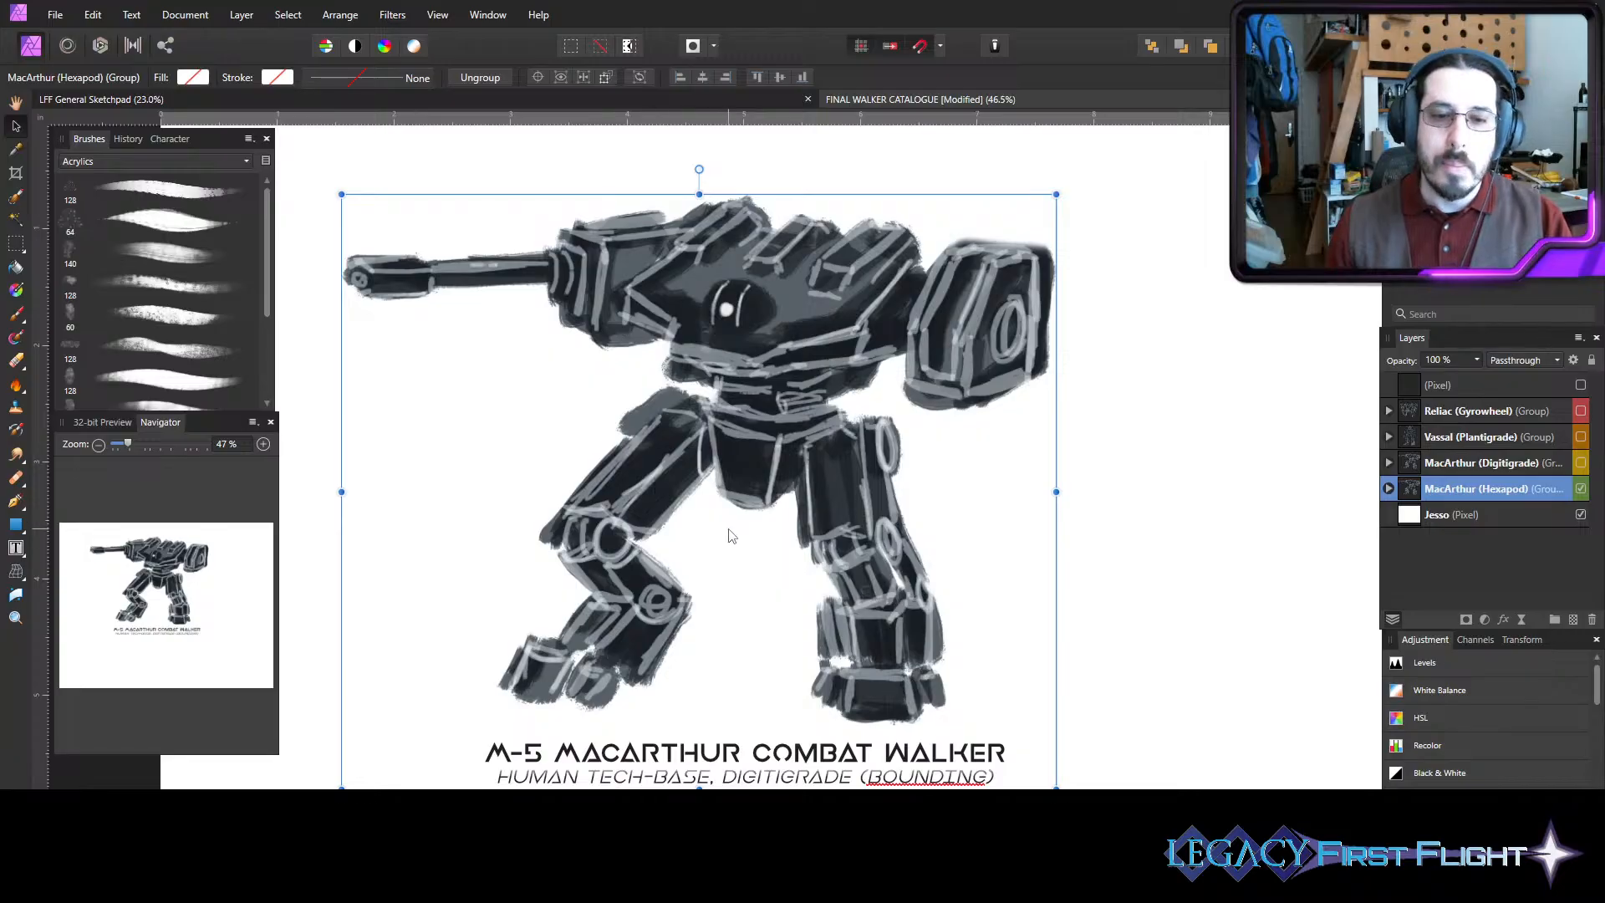
pyautogui.moveTo(728, 530); pyautogui.dragTo(763, 535)
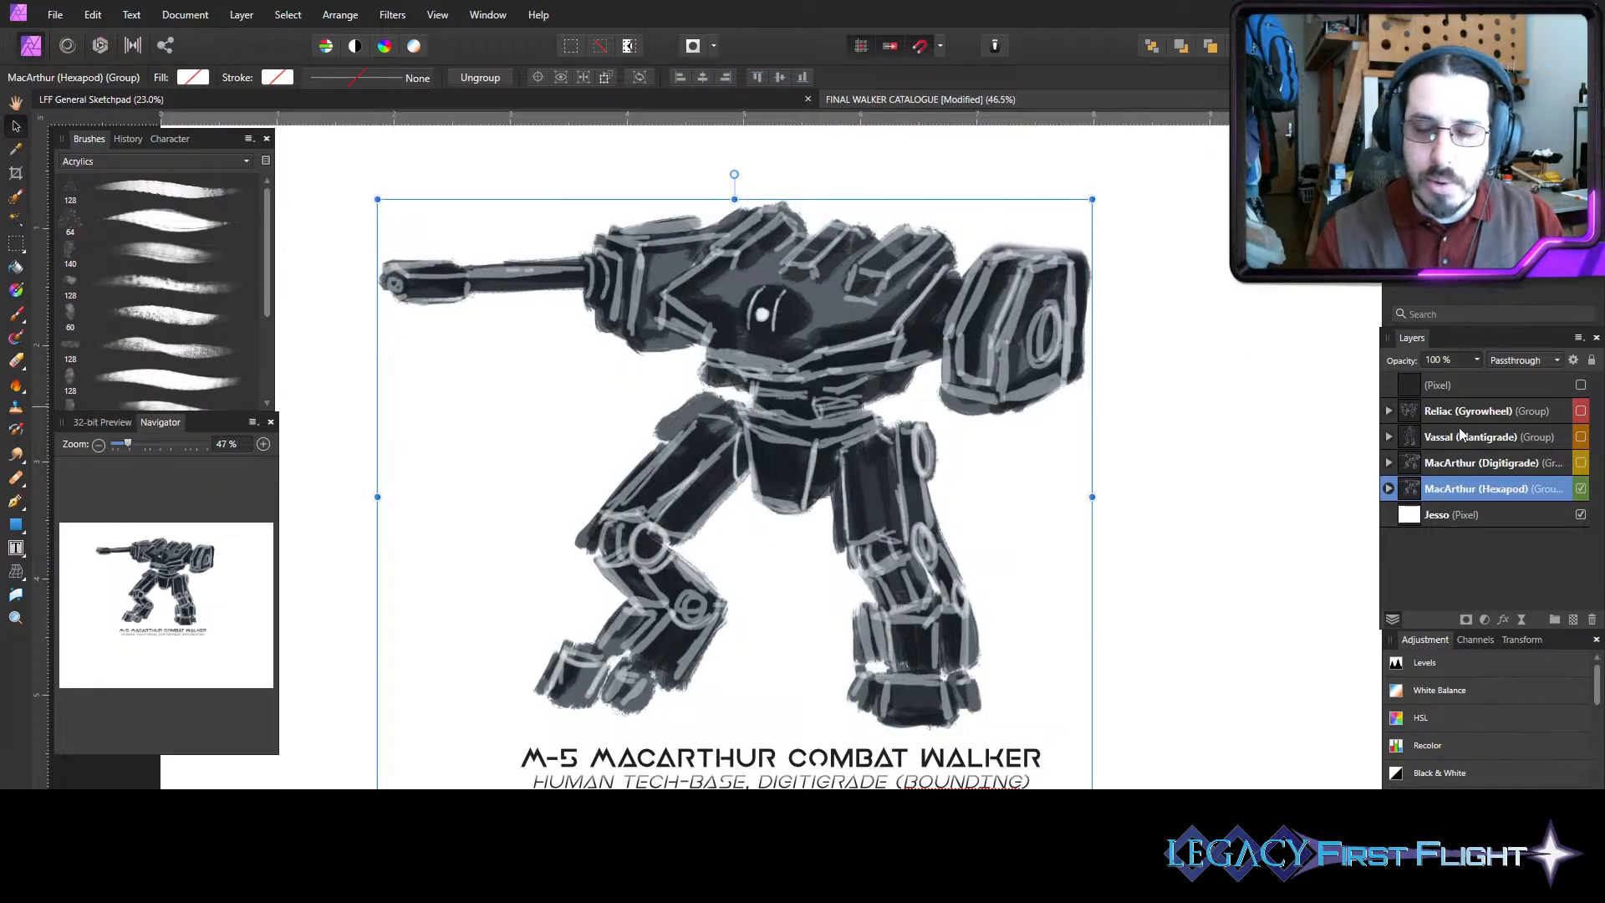
# - Replace "M-5 MacArthur" in the Hexapod group's caption title with "Sojourner"
pyautogui.press(']')
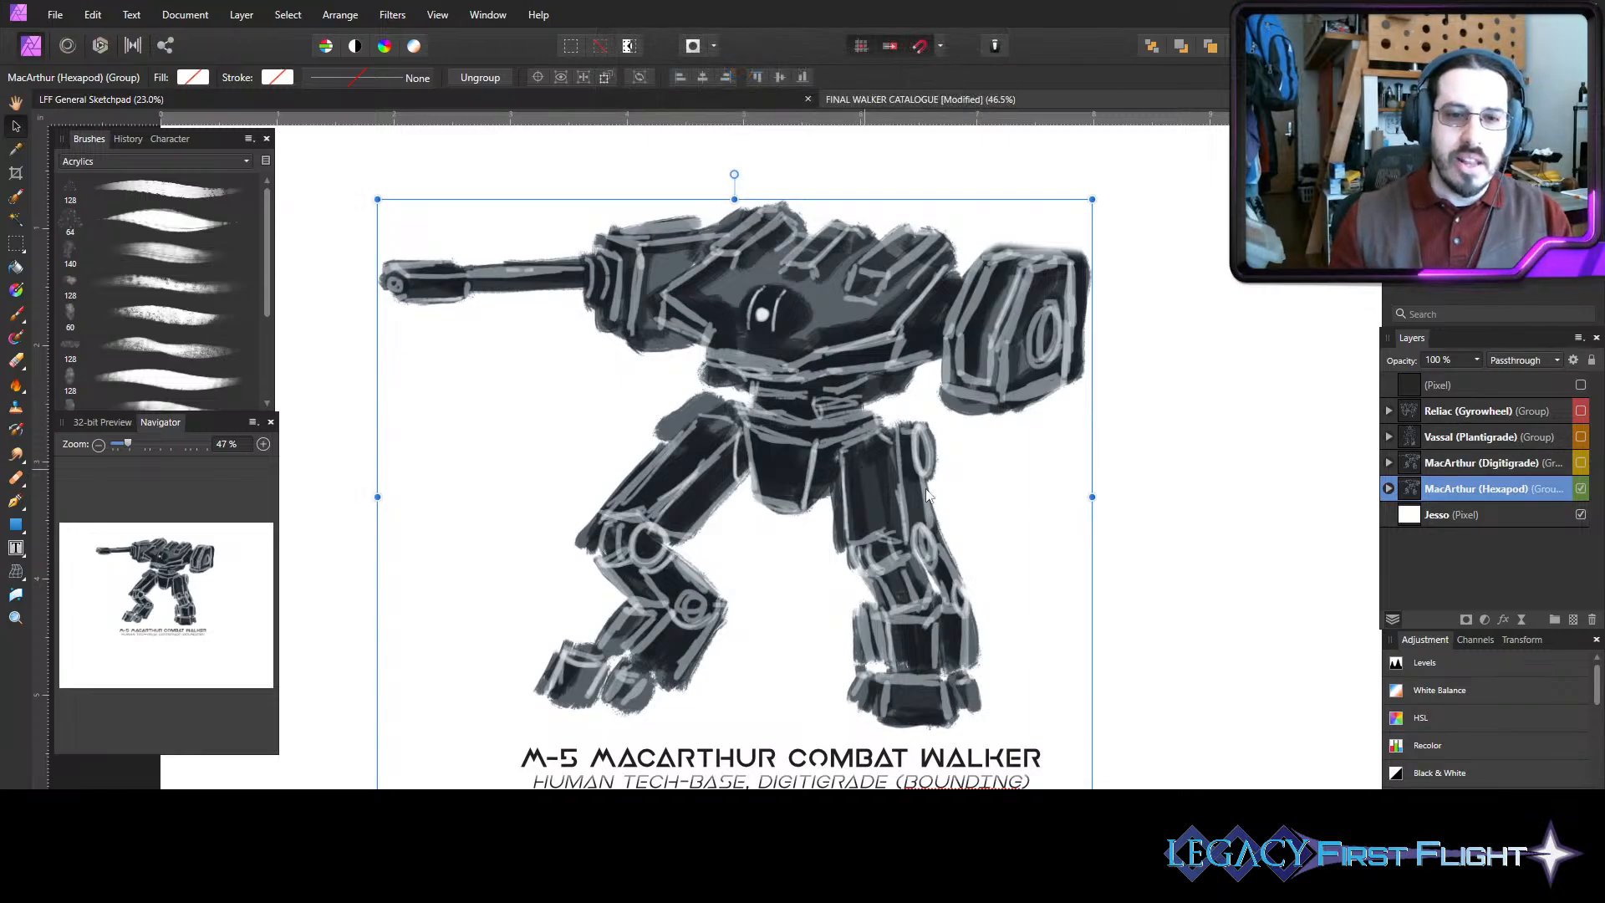
pyautogui.scroll(-1, 734, 468)
pyautogui.click(16, 314)
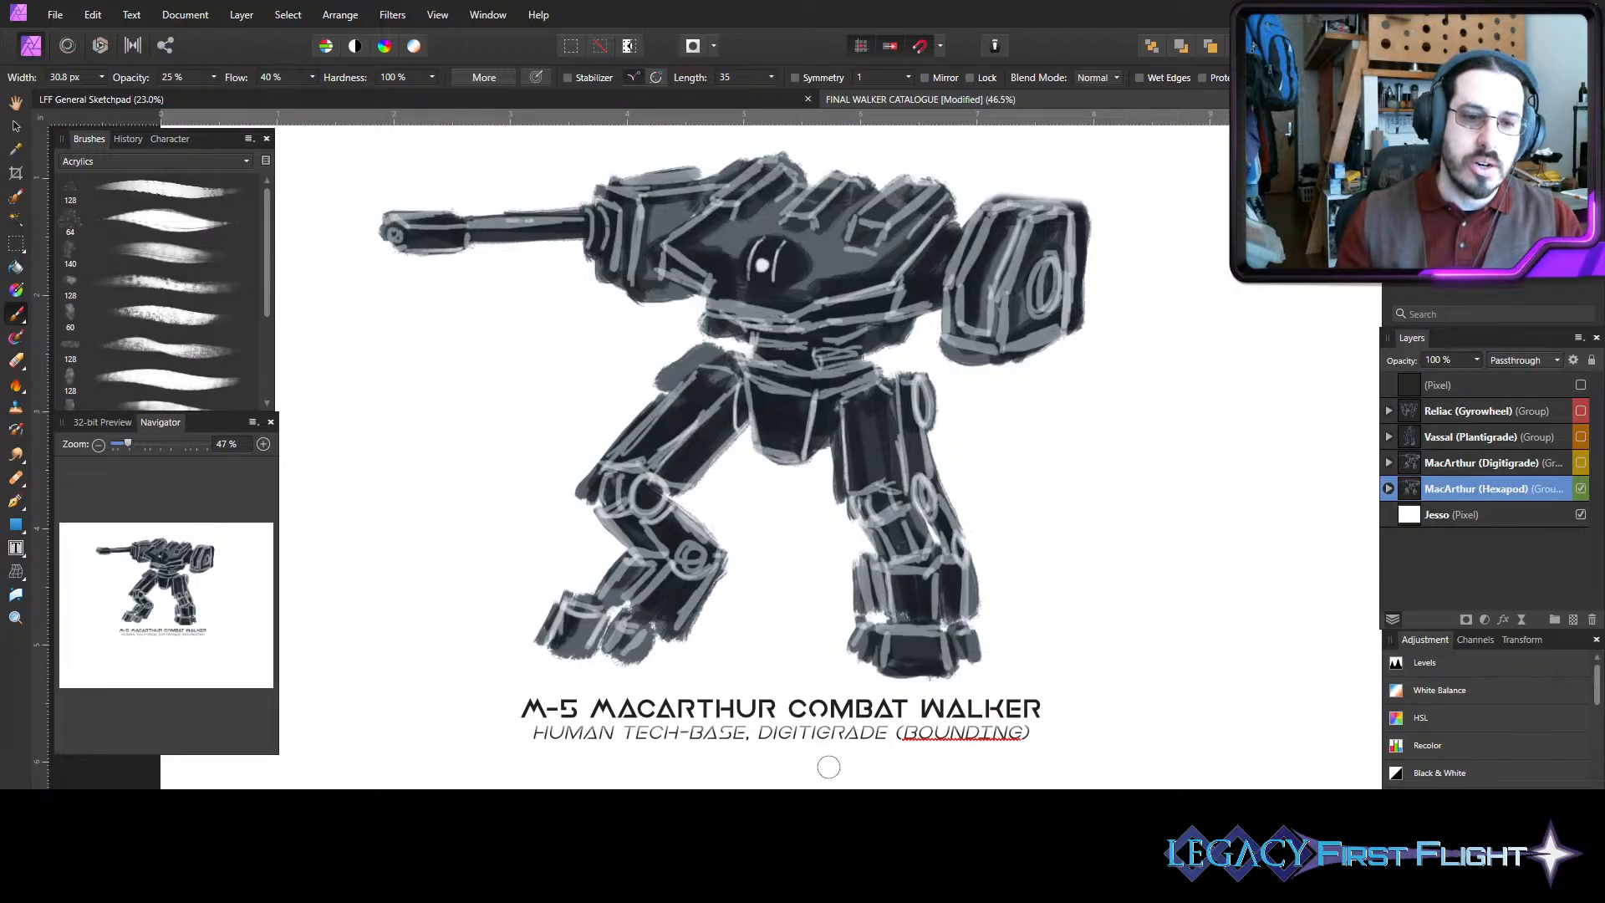
pyautogui.click(15, 548)
pyautogui.click(775, 708)
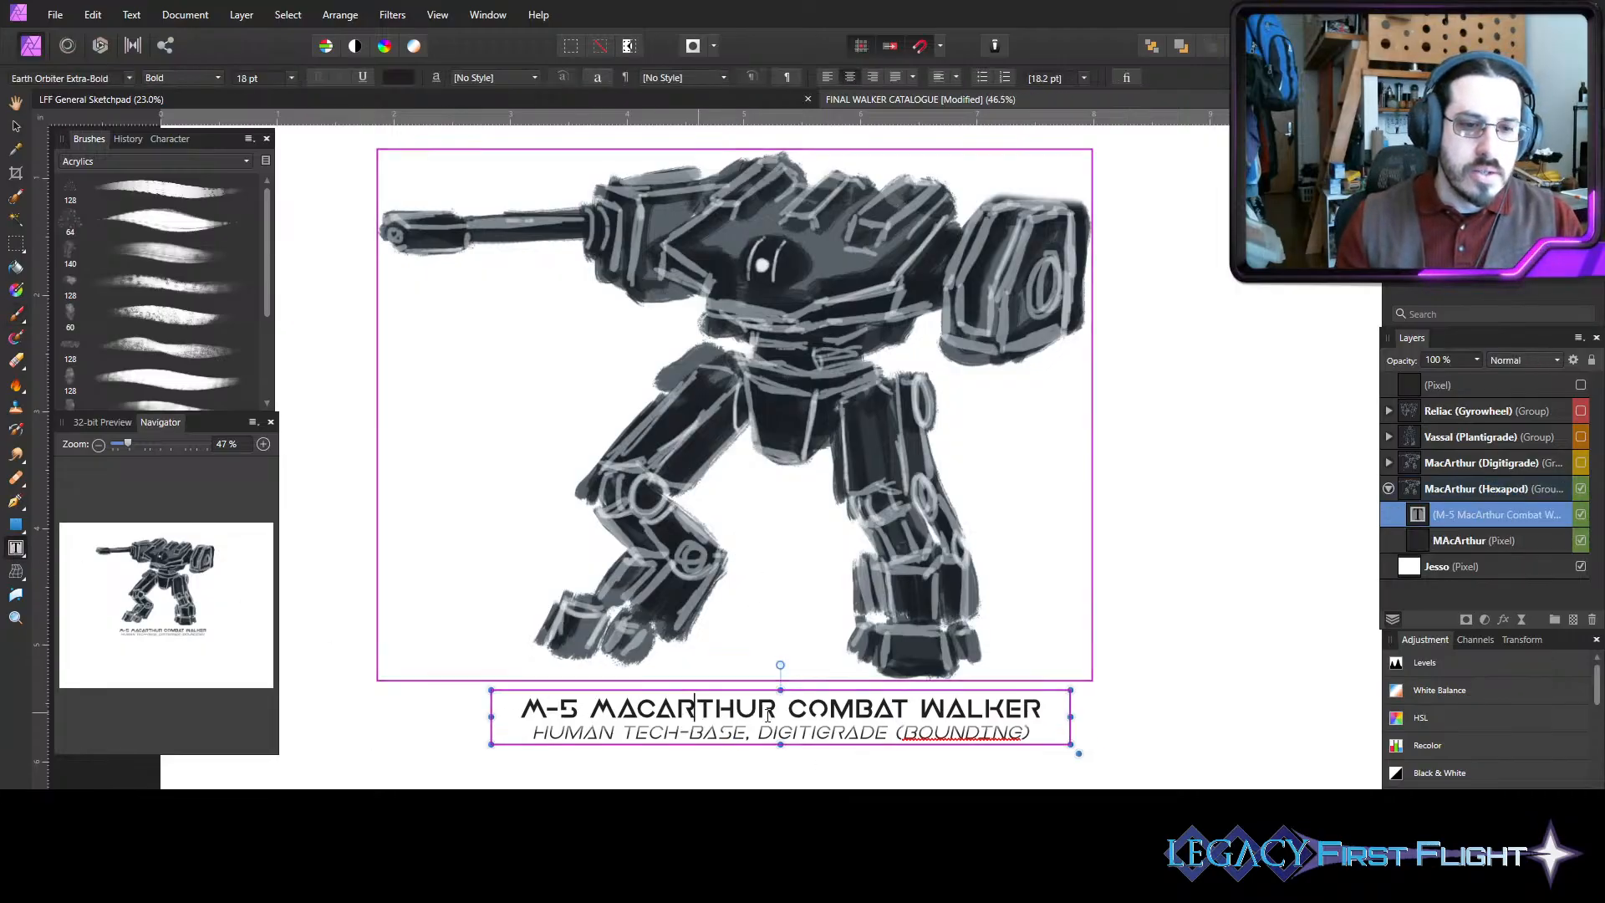
pyautogui.moveTo(775, 708); pyautogui.dragTo(520, 699)
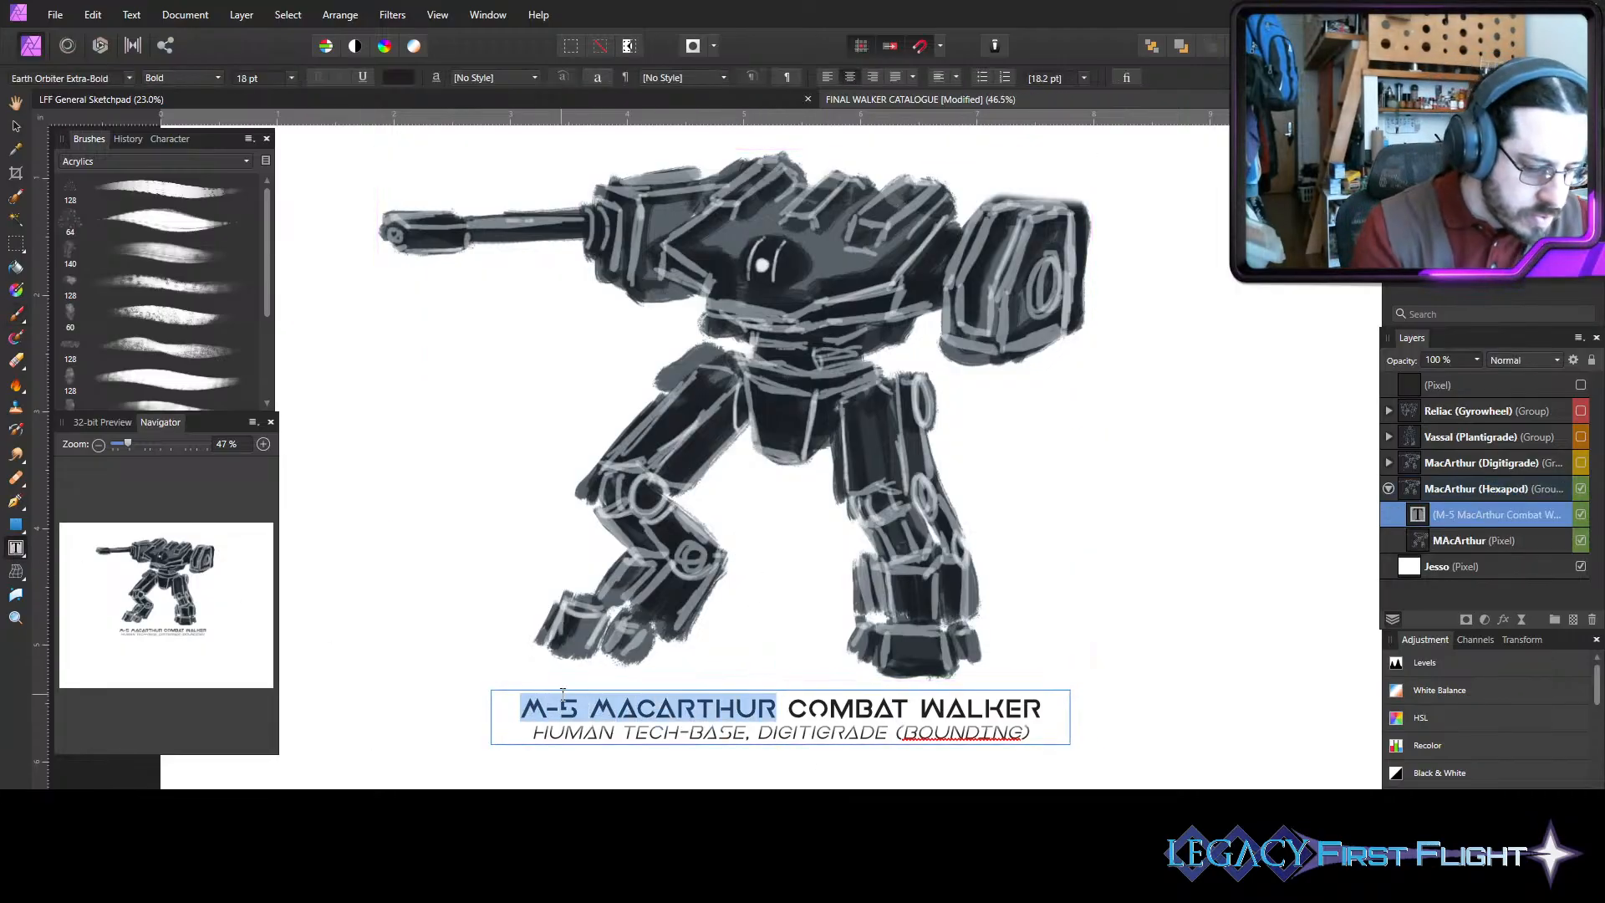
pyautogui.write('Sojourn')
pyautogui.press('Left')
pyautogui.write('er')
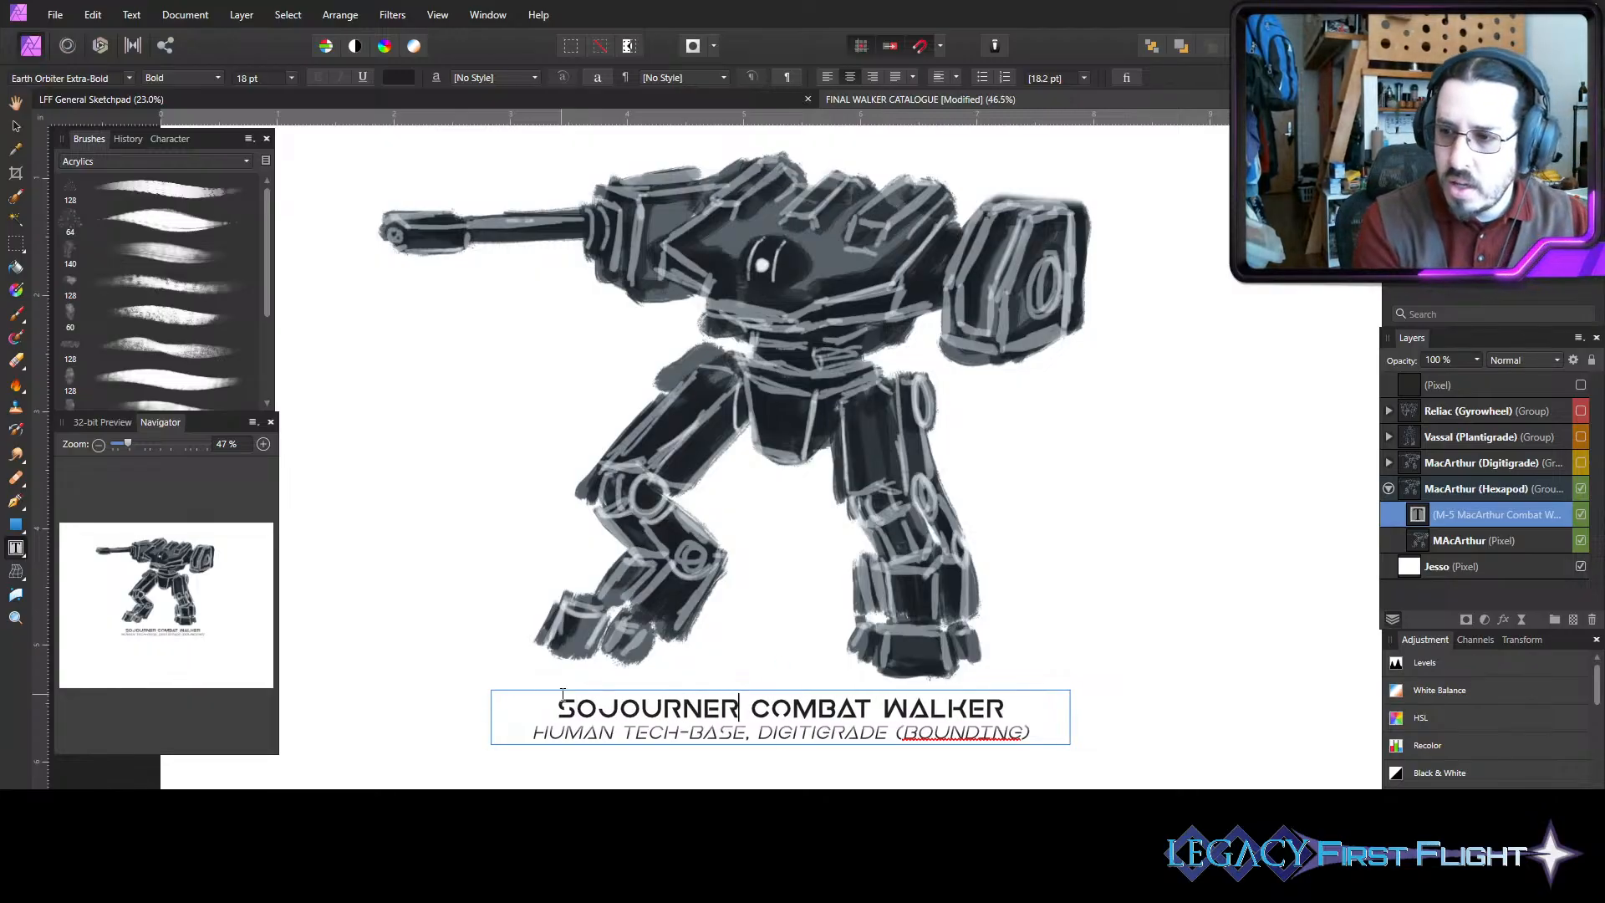
# - Insert the designation "WF:RW7" before "Sojourner" in the caption title
pyautogui.click(563, 694)
pyautogui.write('WF')
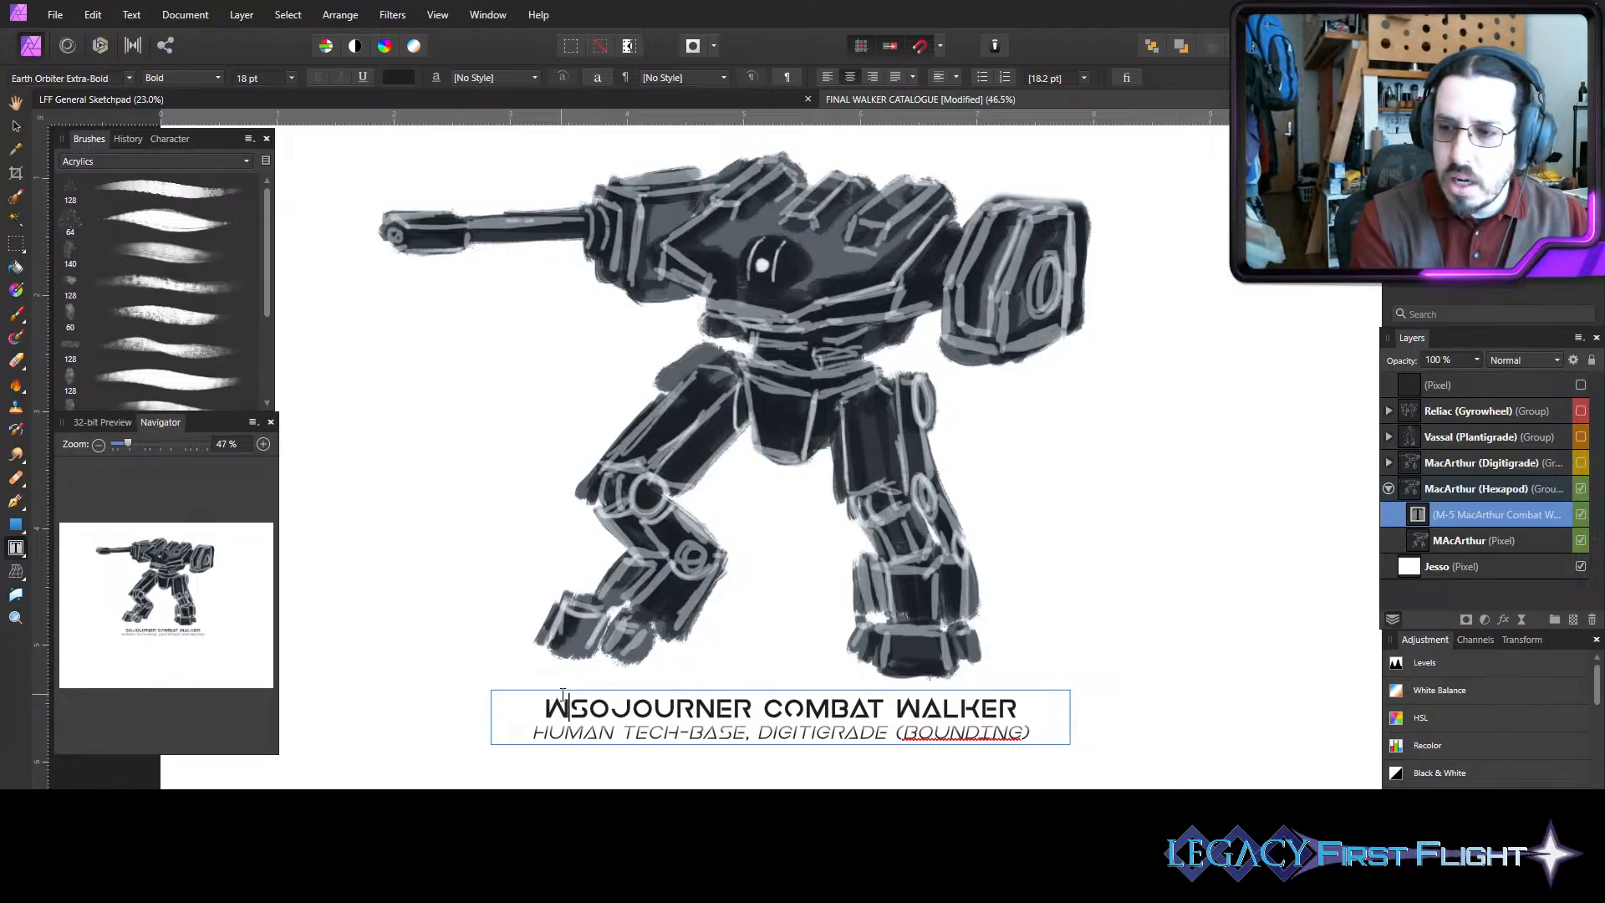
pyautogui.write(':')
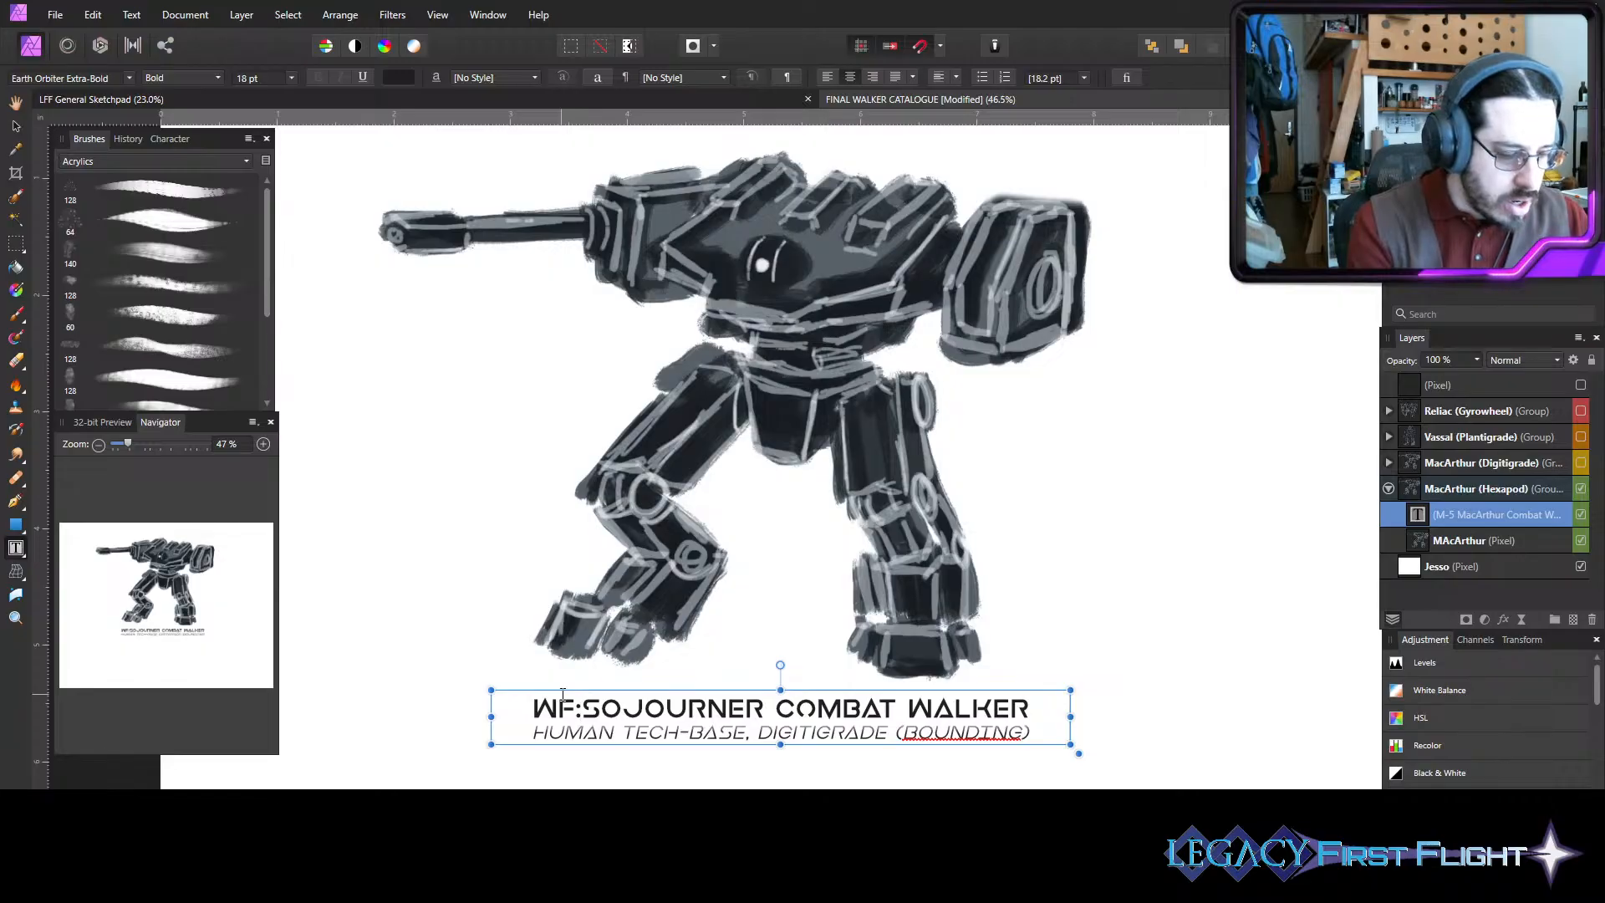
pyautogui.write('RW')
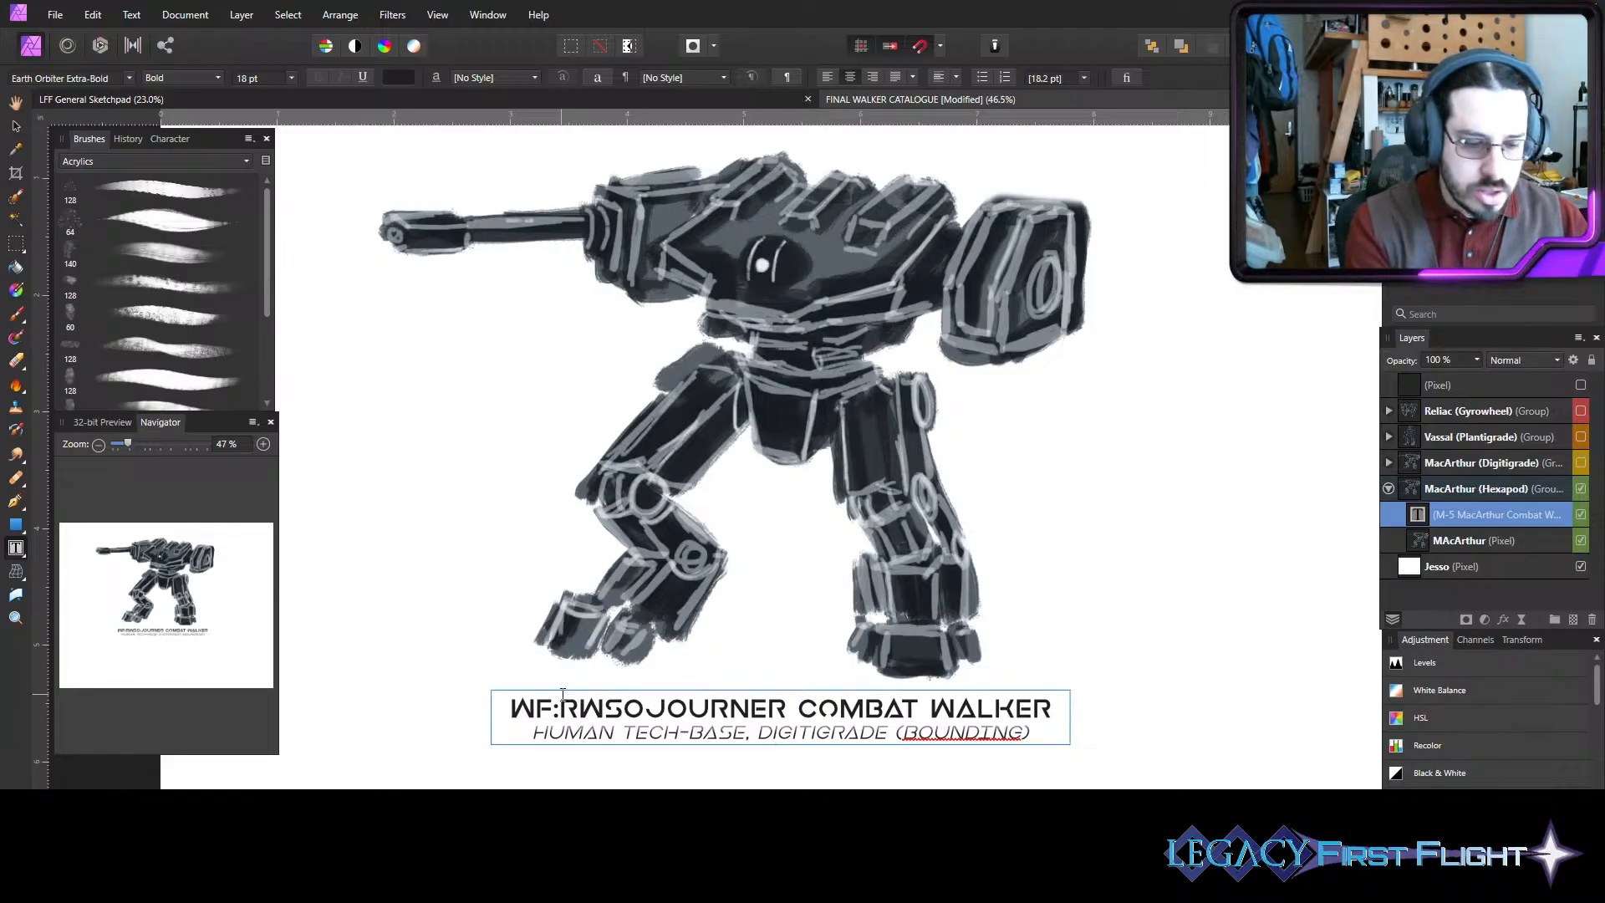
pyautogui.write('7')
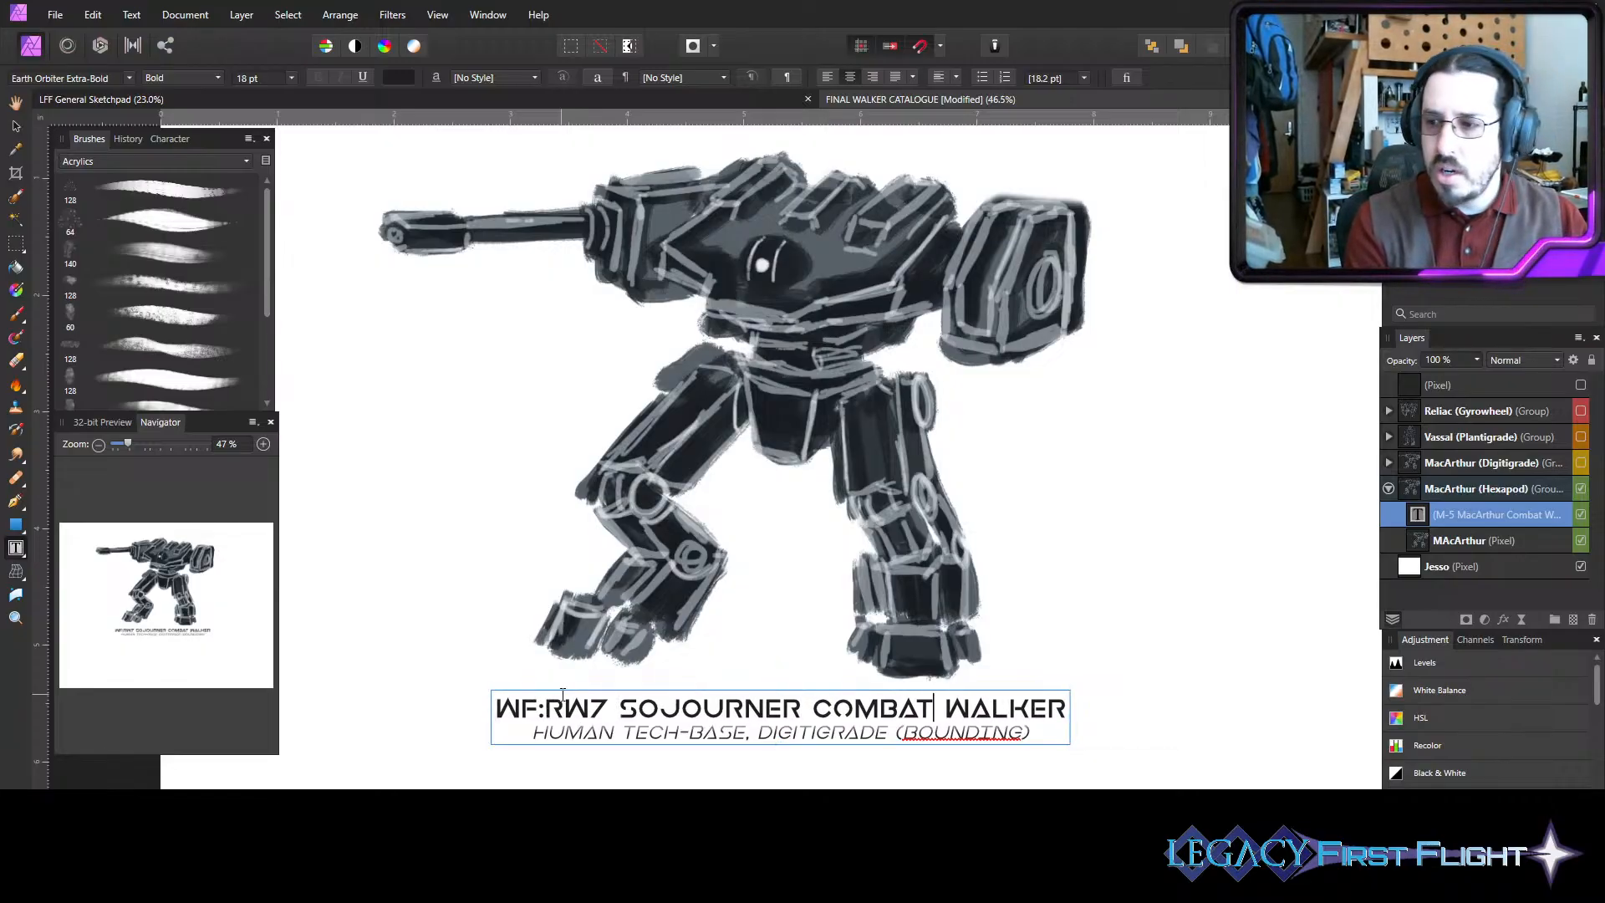
# - Replace "Combat Walker" in the title with "WALKER CHASSIS" and widen the text frame to fit it on one line
pyautogui.hotkey('ctrl', 'shift', 'Left')
pyautogui.write('WALKER')
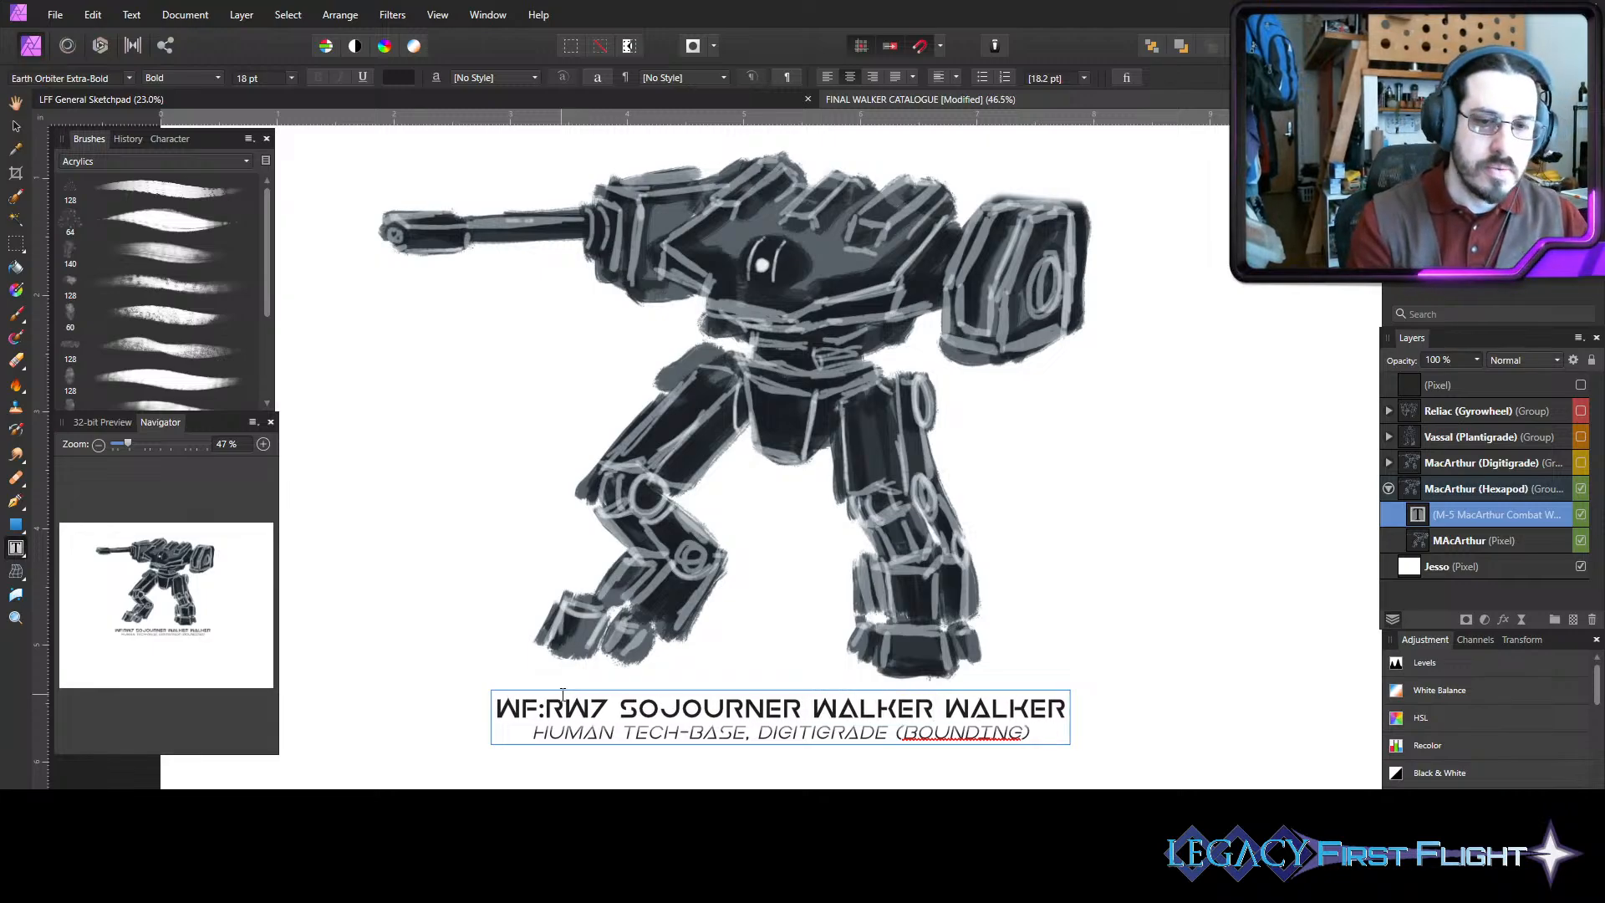
pyautogui.hotkey('ctrl', 'shift', 'Left')
pyautogui.write('CHASSIS')
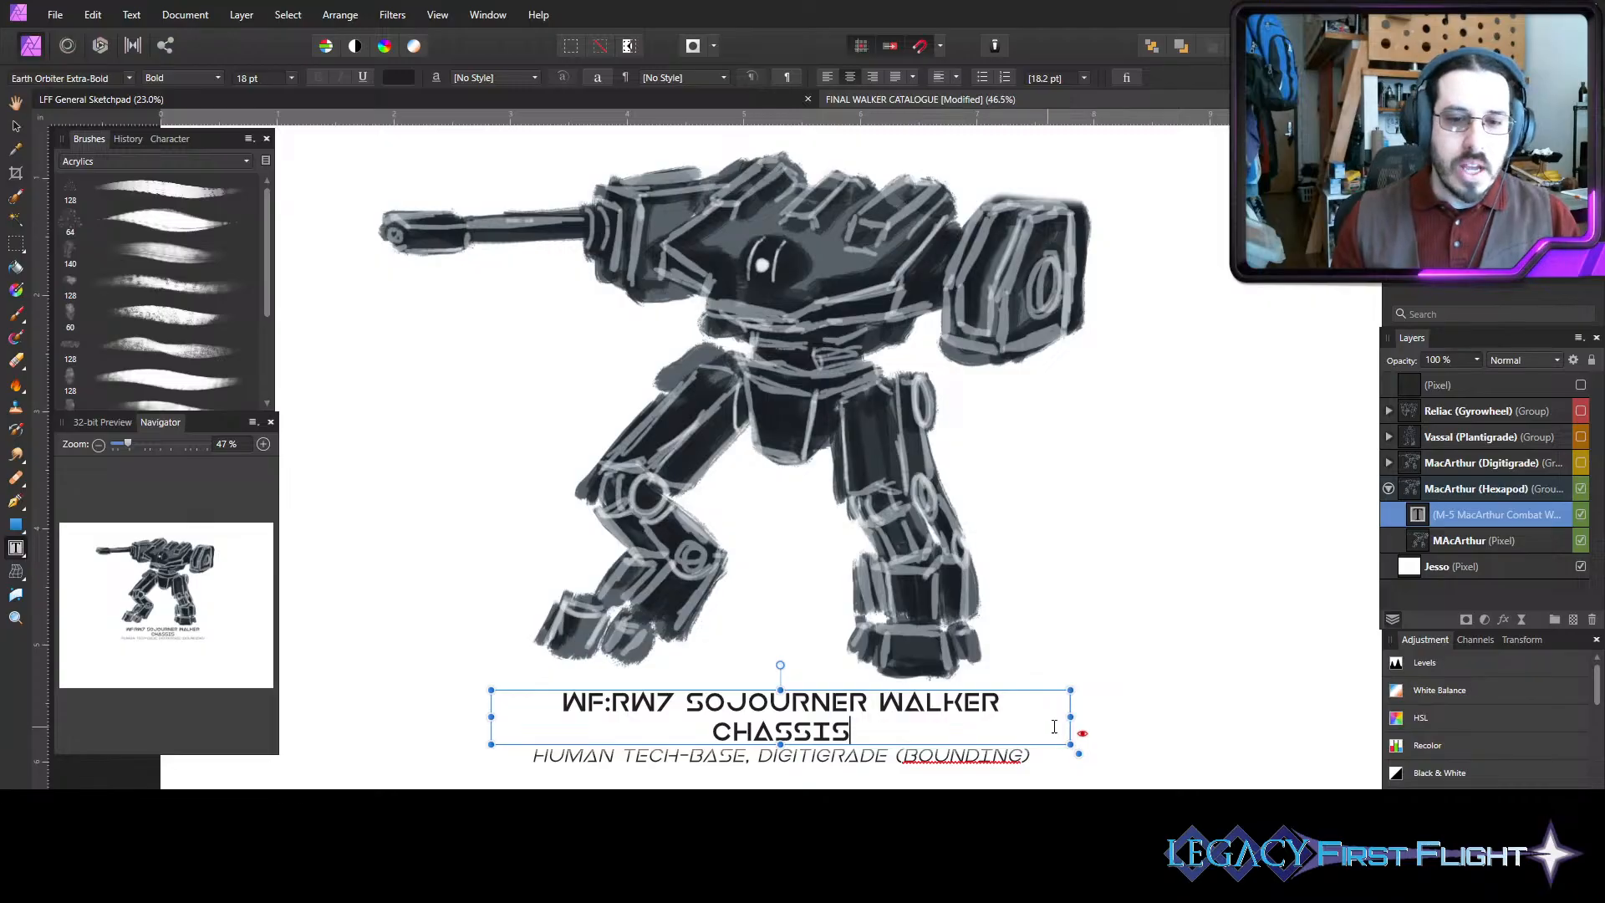
pyautogui.moveTo(1071, 716); pyautogui.dragTo(1090, 715)
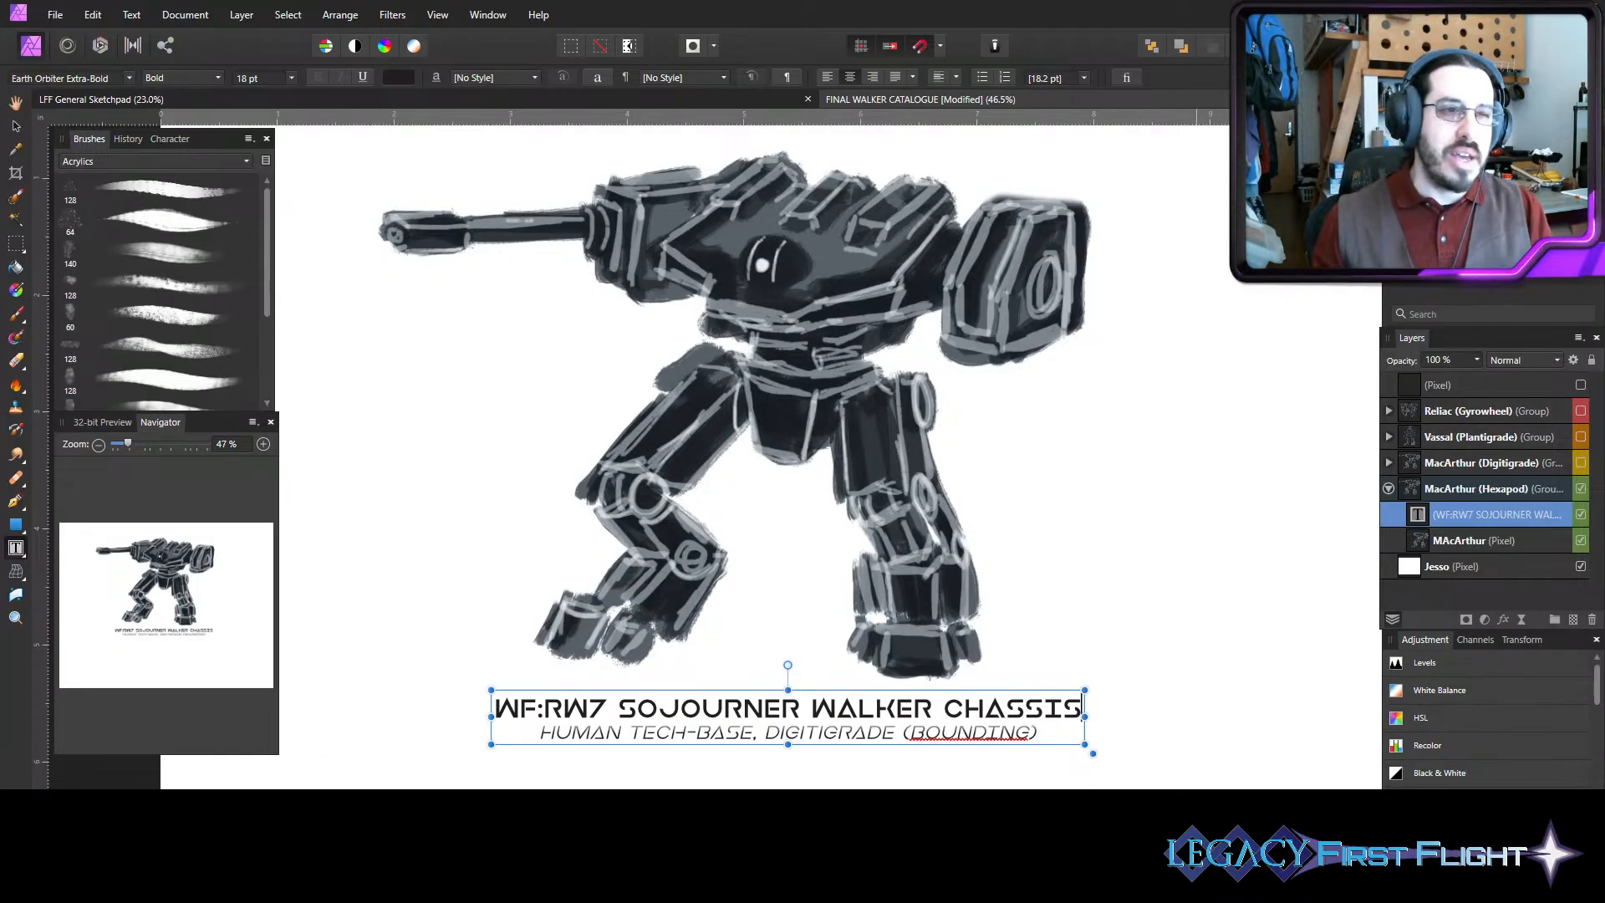
# - Open the Construct Record Sheet Mk II document
pyautogui.click(50, 12)
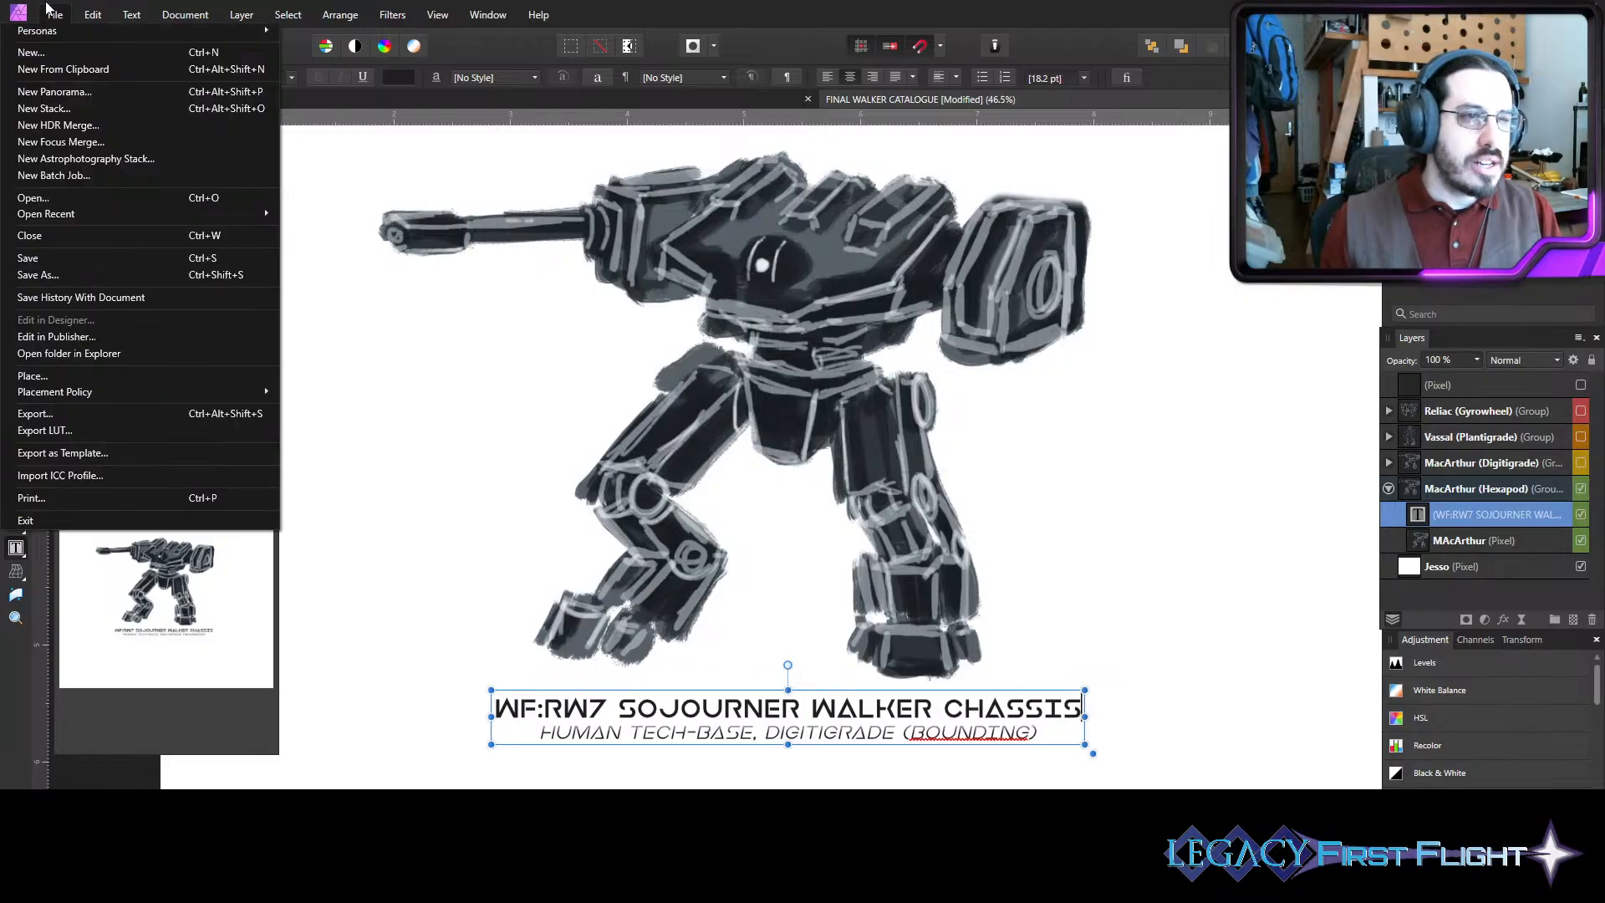
pyautogui.click(64, 198)
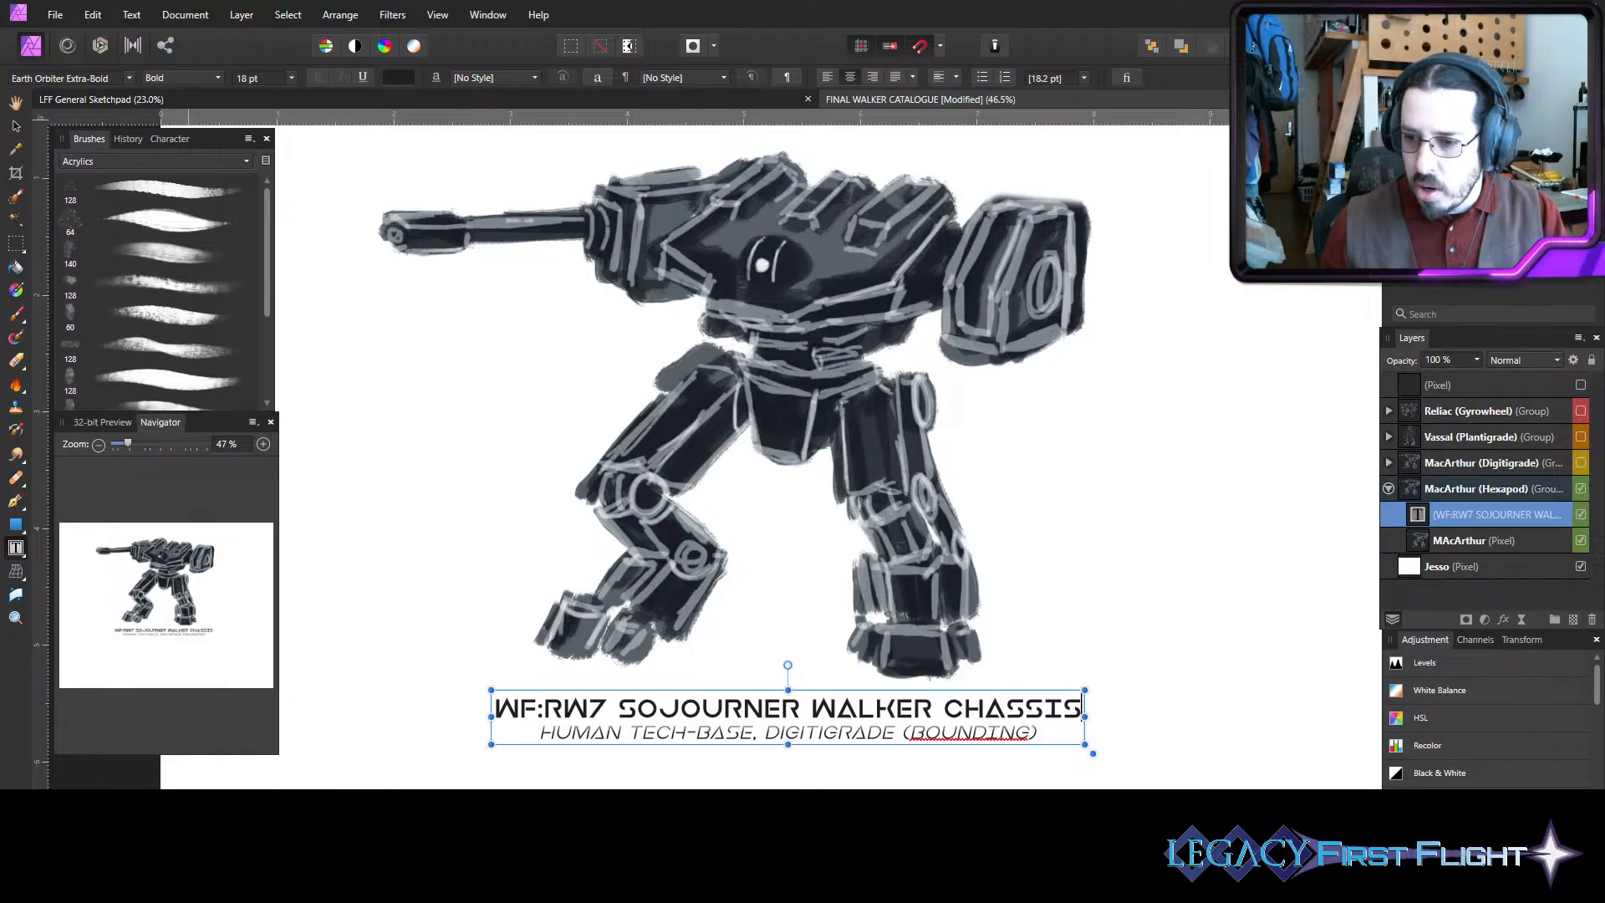
pyautogui.press('Escape')
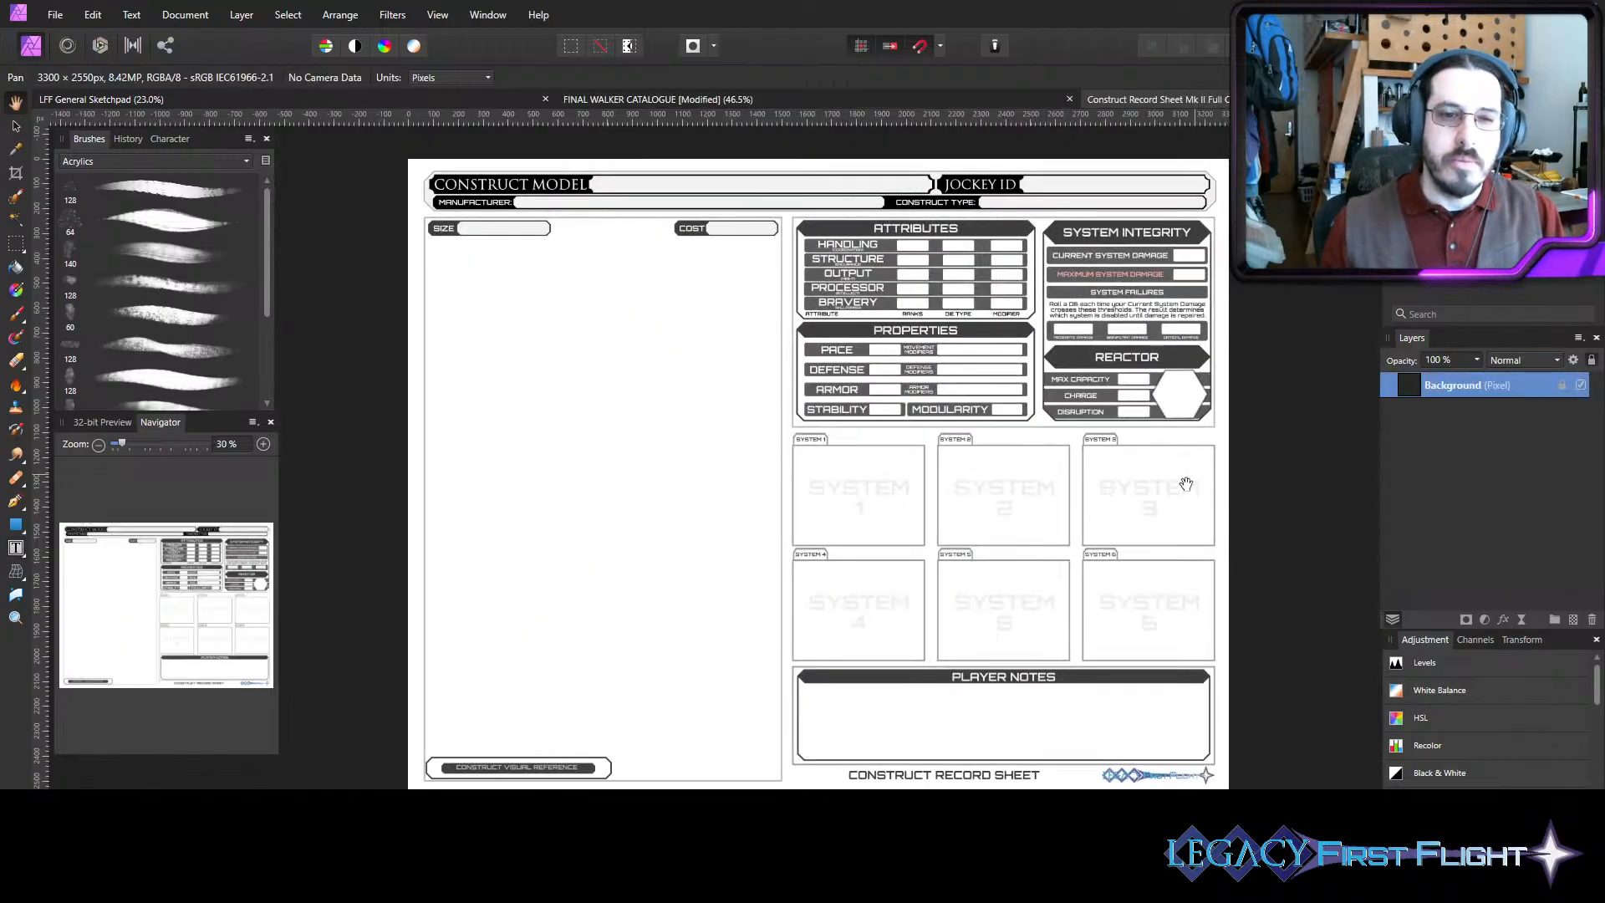
# - Examine the record sheet's layout, focusing on the System Integrity, System Failures and Reactor sections
pyautogui.scroll(1, 1166, 489)
pyautogui.scroll(-1, 1169, 503)
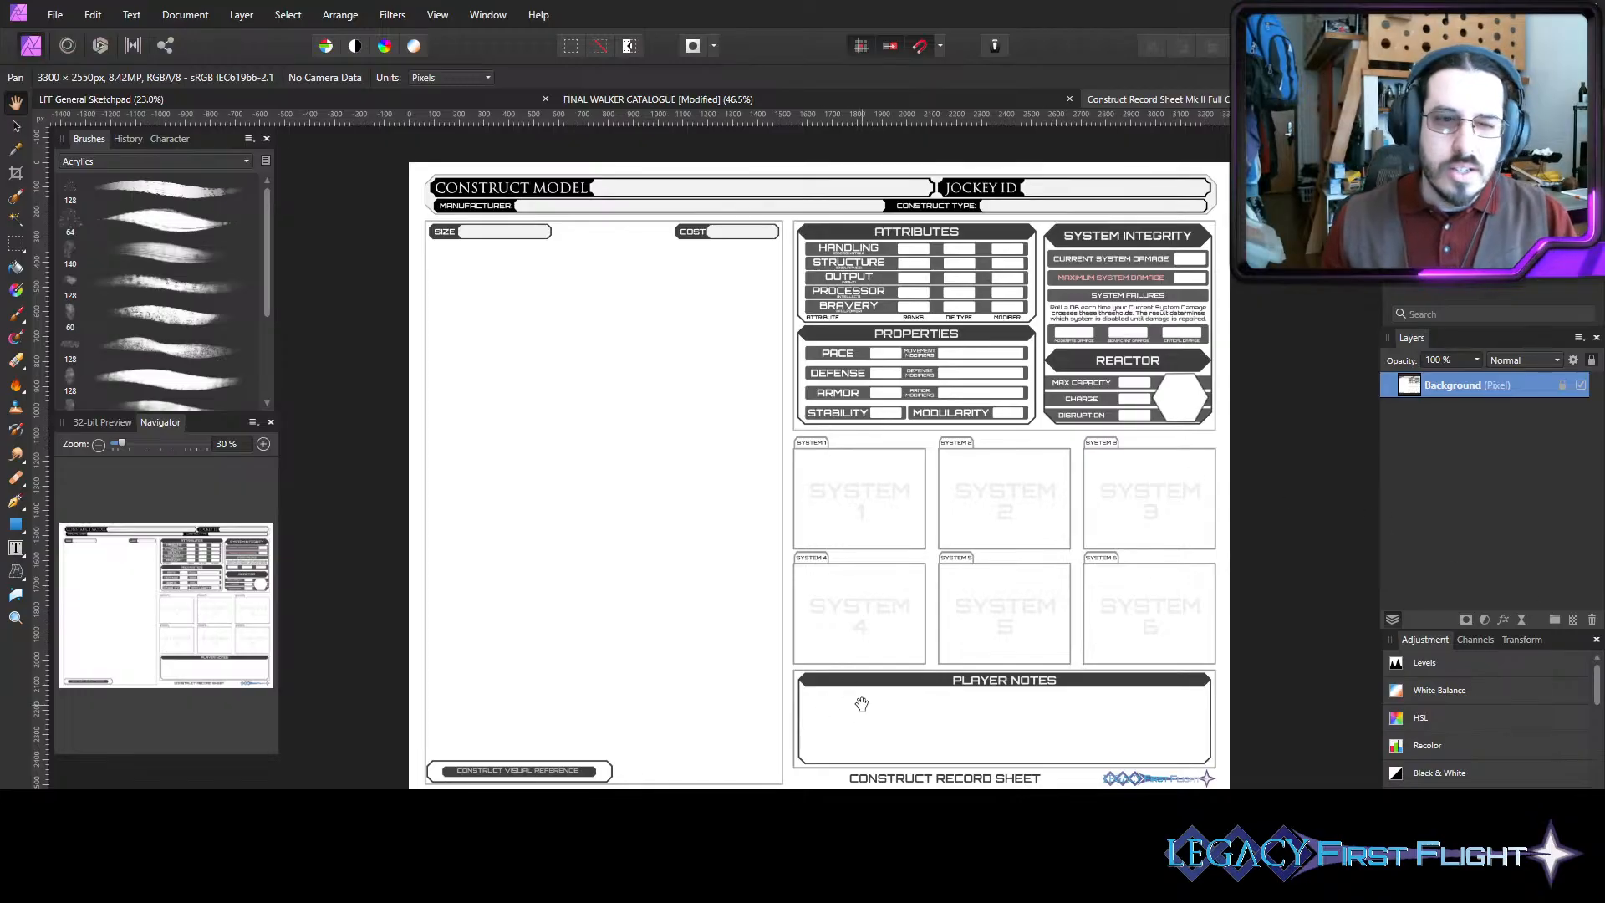
pyautogui.scroll(2, 948, 452)
pyautogui.scroll(-1, 948, 463)
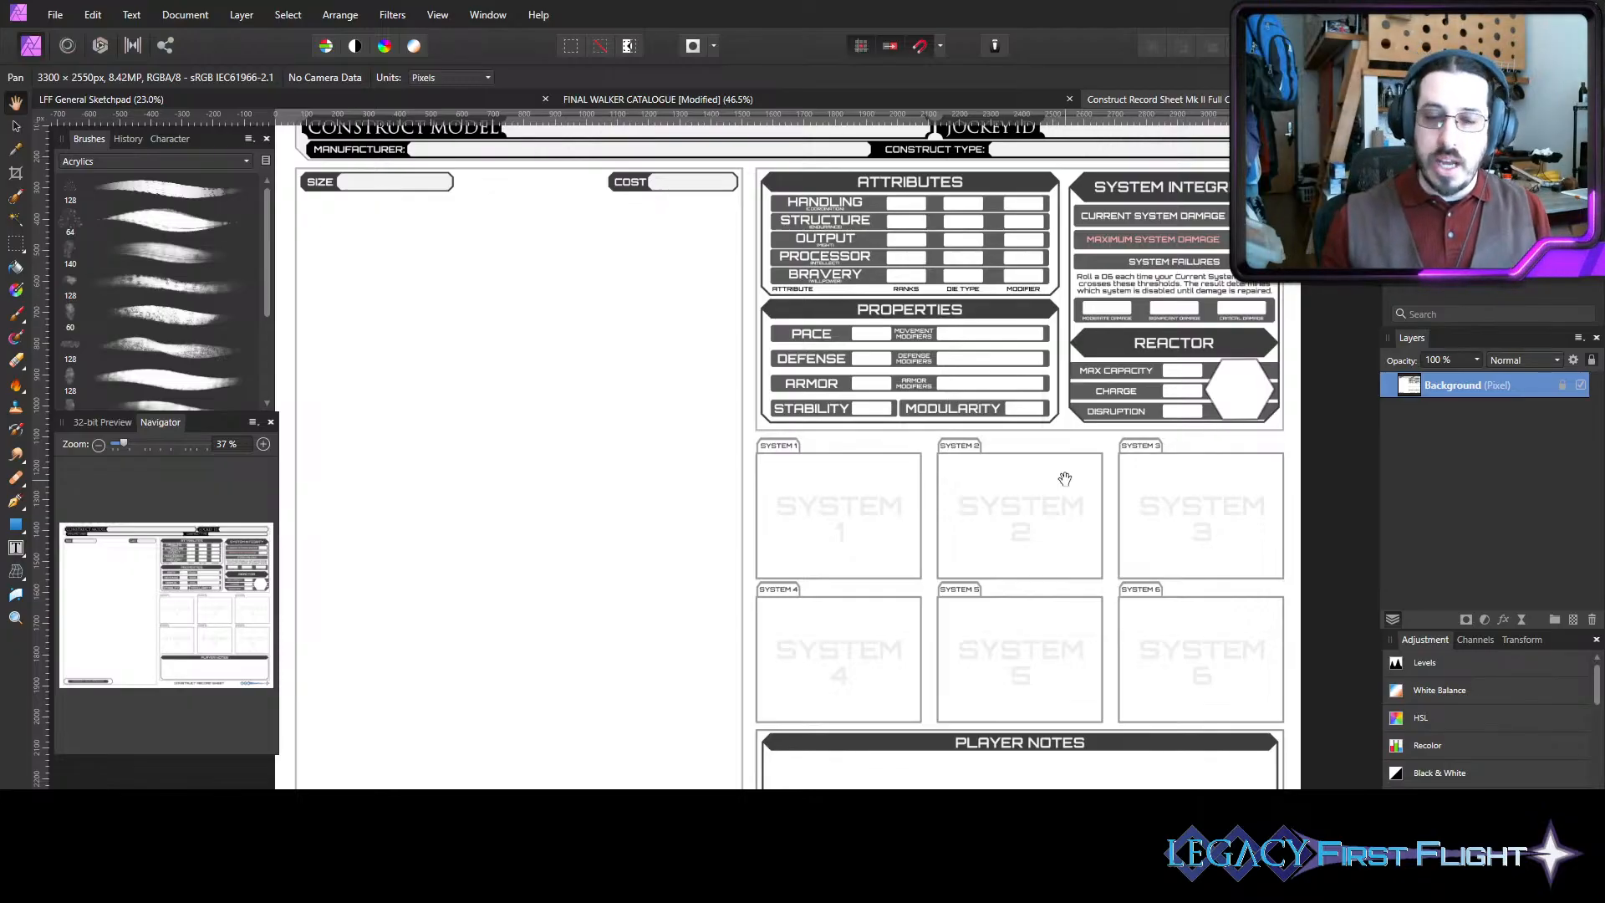
pyautogui.scroll(5, 1065, 478)
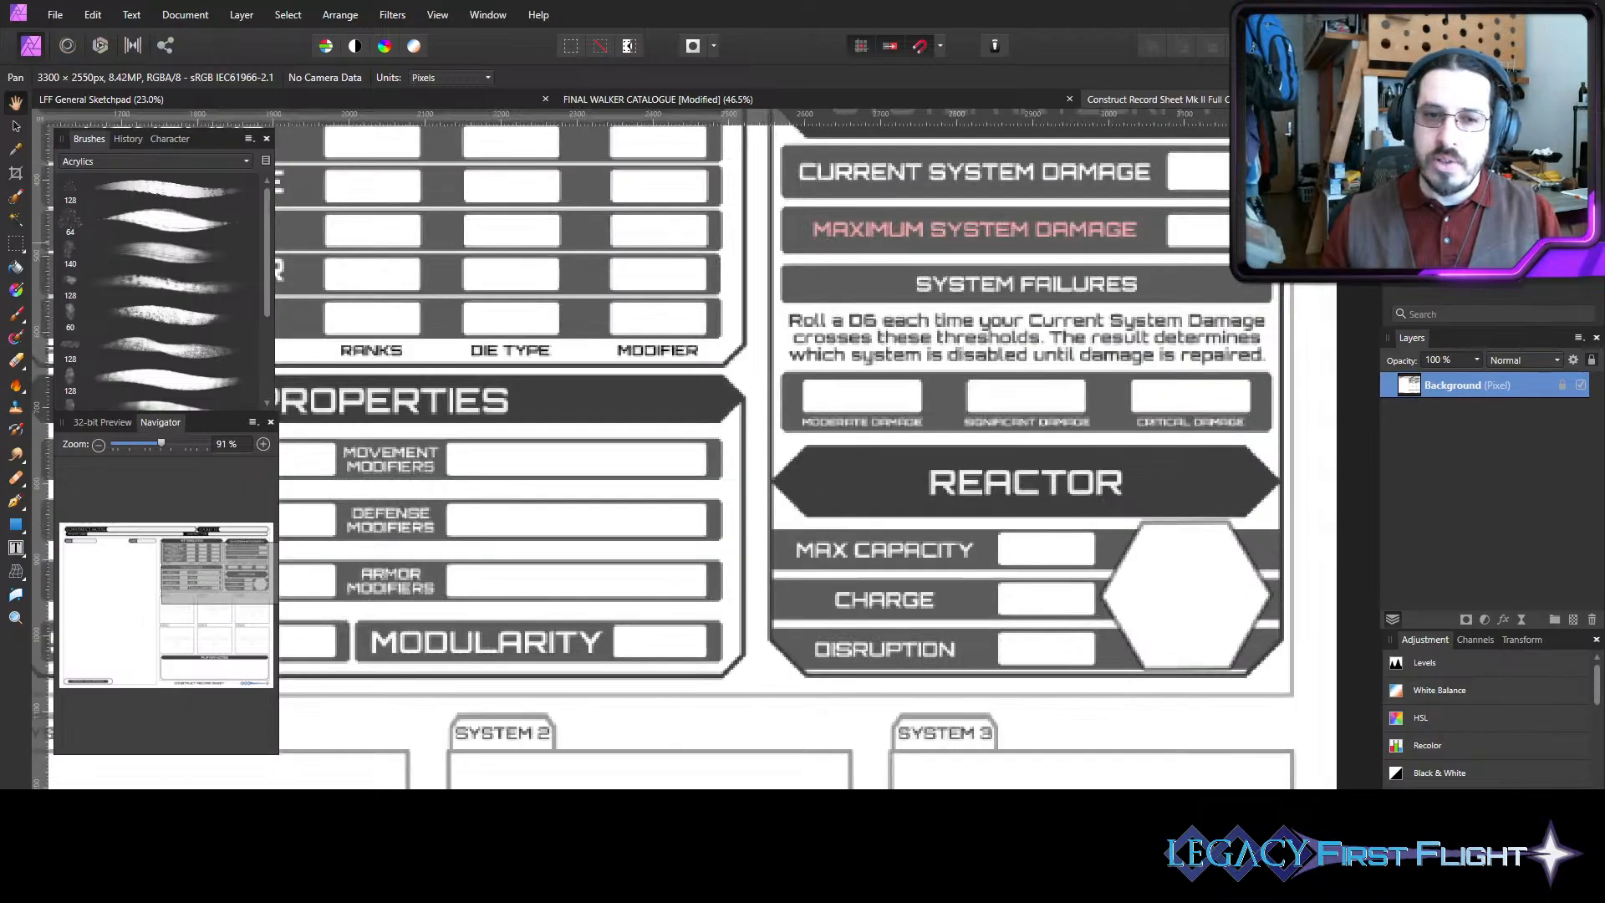
pyautogui.scroll(2, 1159, 330)
pyautogui.scroll(1, 1159, 330)
pyautogui.scroll(2, 986, 315)
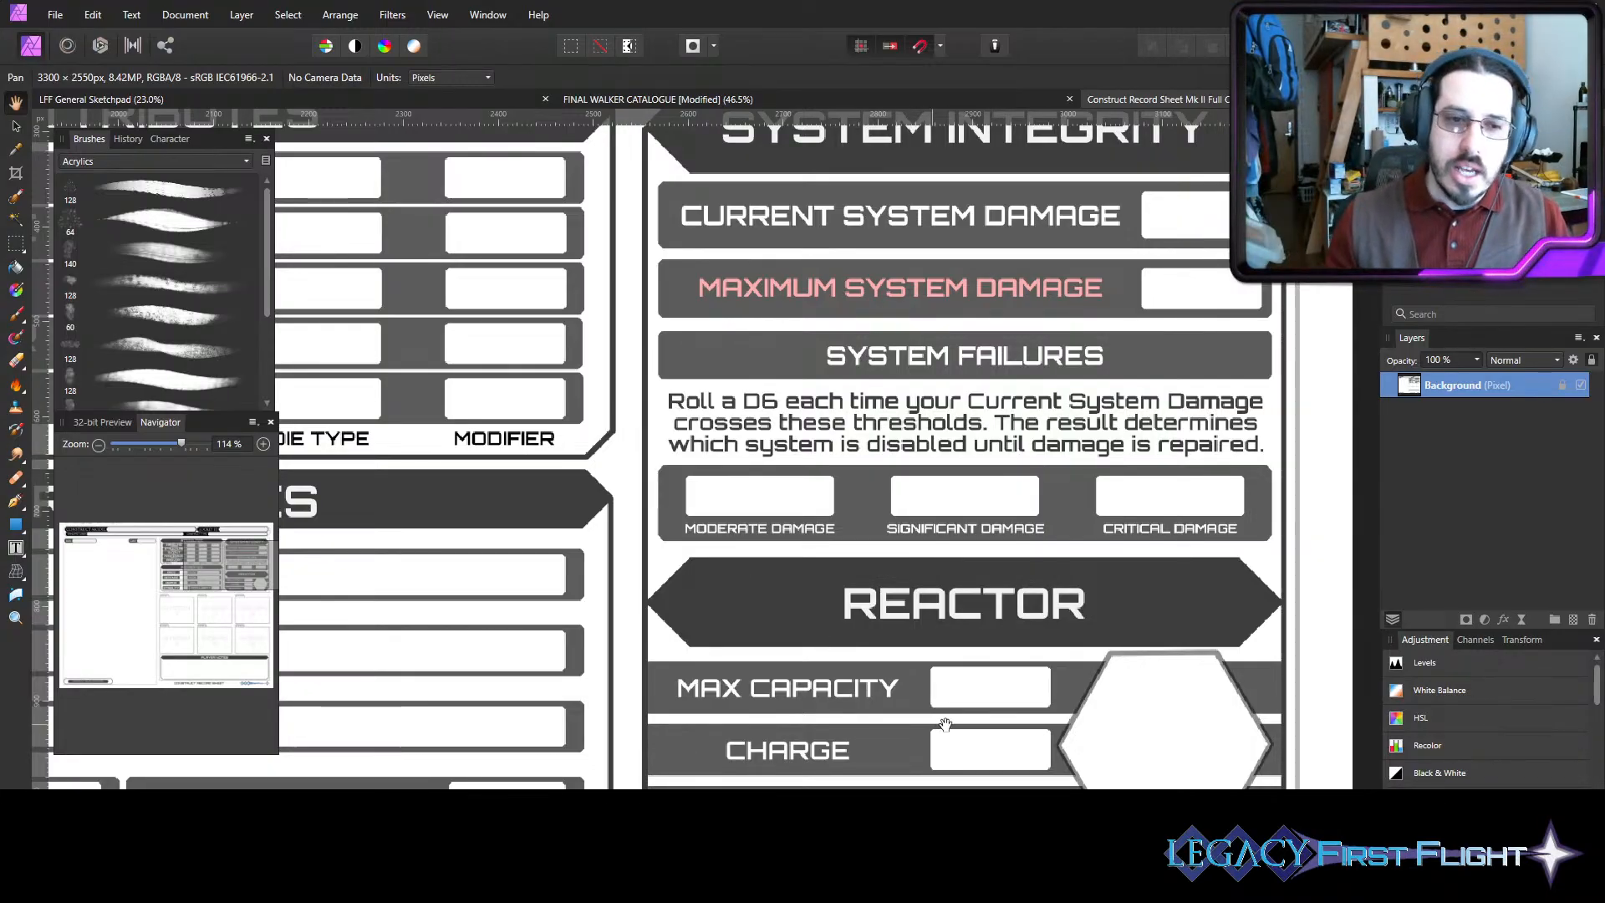
# - Examine the record sheet's six System boxes and the walker size comparison in SCALING OF THINGS.png
pyautogui.scroll(-5, 945, 698)
pyautogui.scroll(-6, 881, 686)
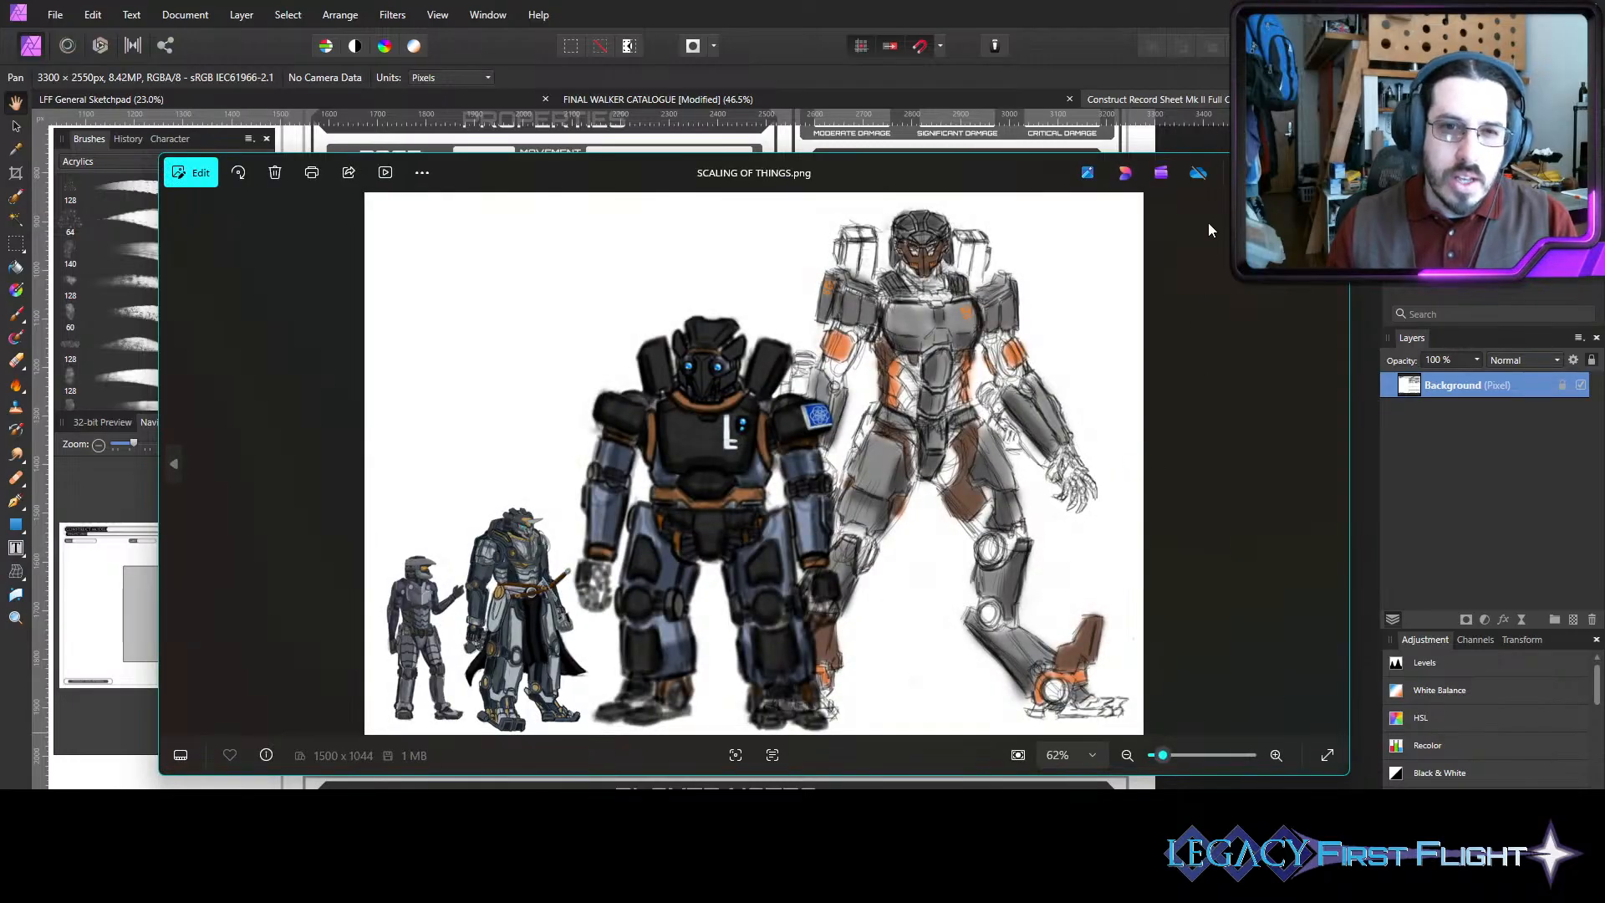
pyautogui.click(1288, 171)
pyautogui.scroll(5, 272, 714)
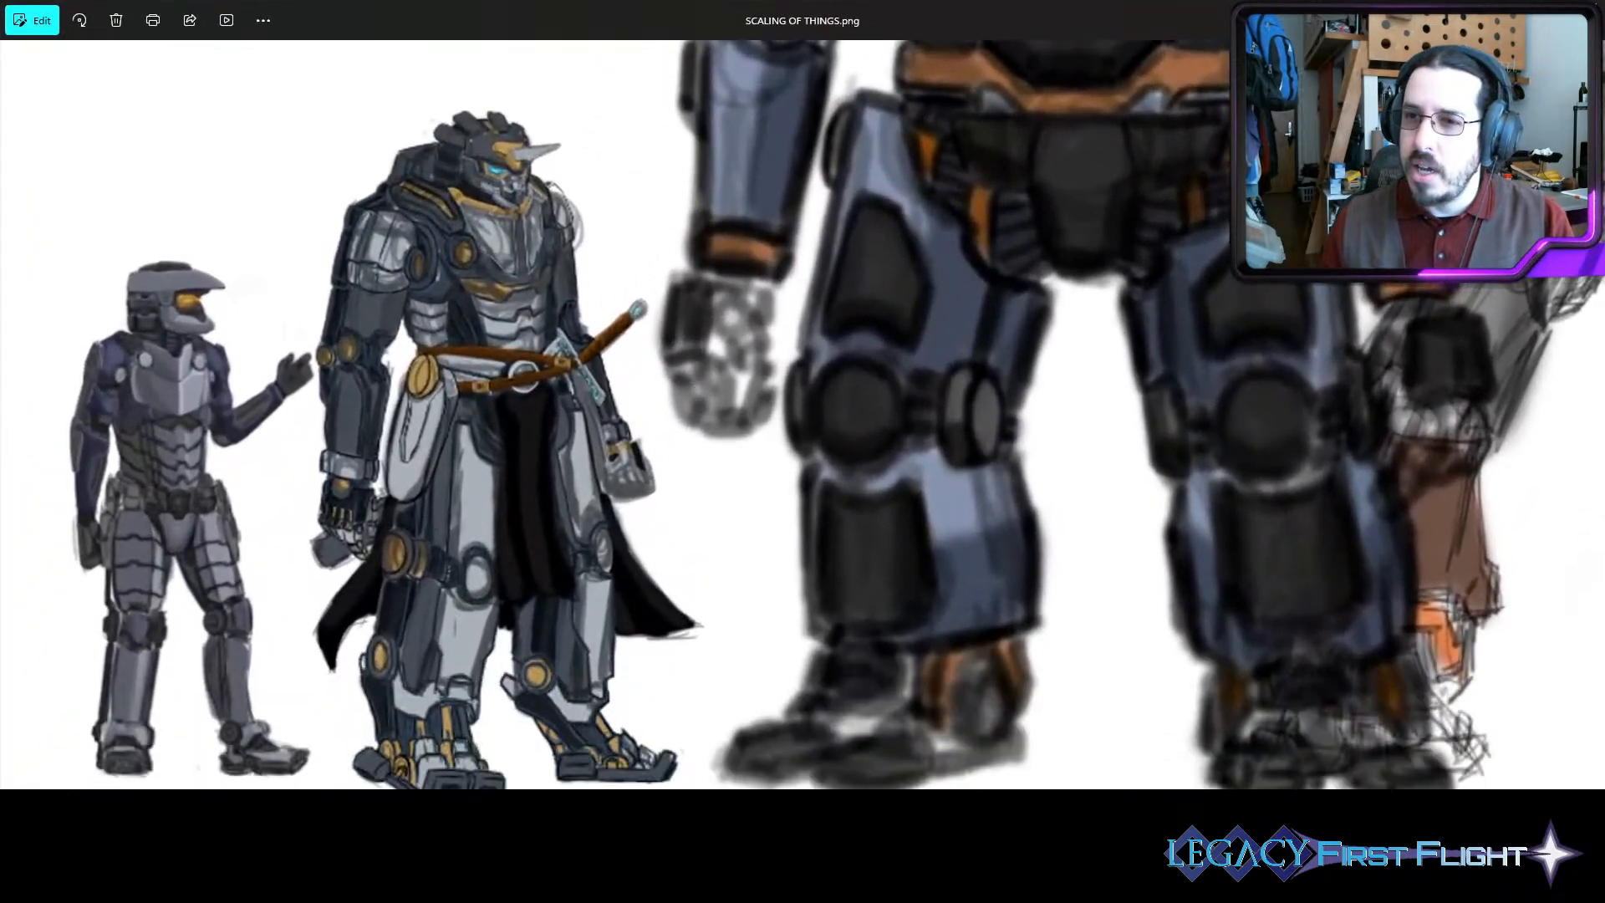
pyautogui.moveTo(1244, 289); pyautogui.dragTo(1220, 289)
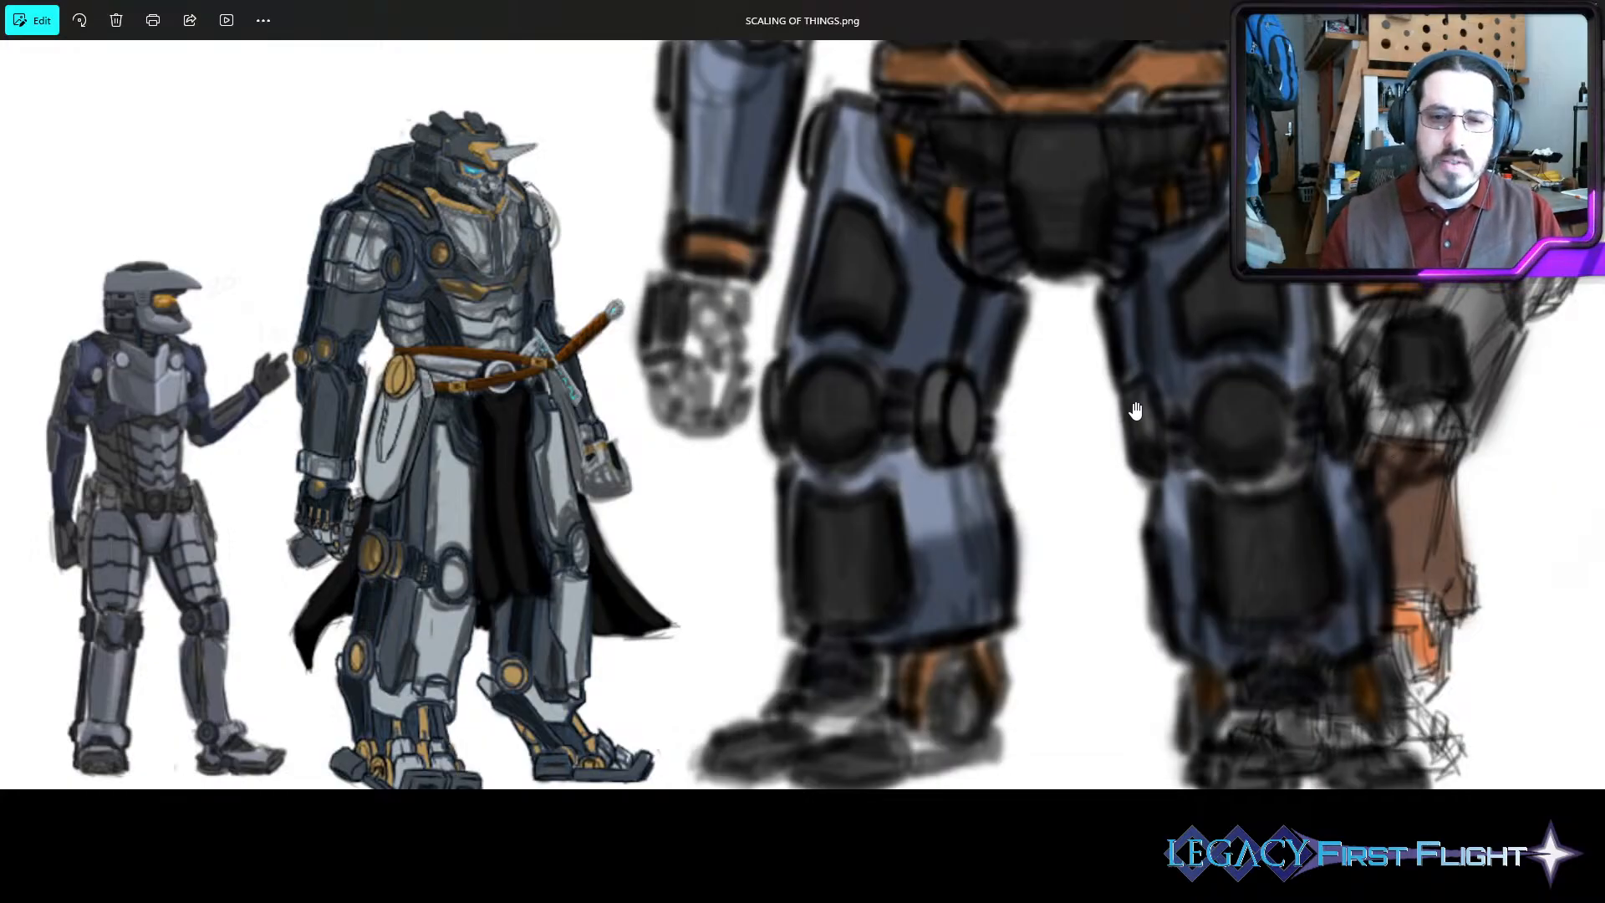
pyautogui.scroll(-5, 1157, 299)
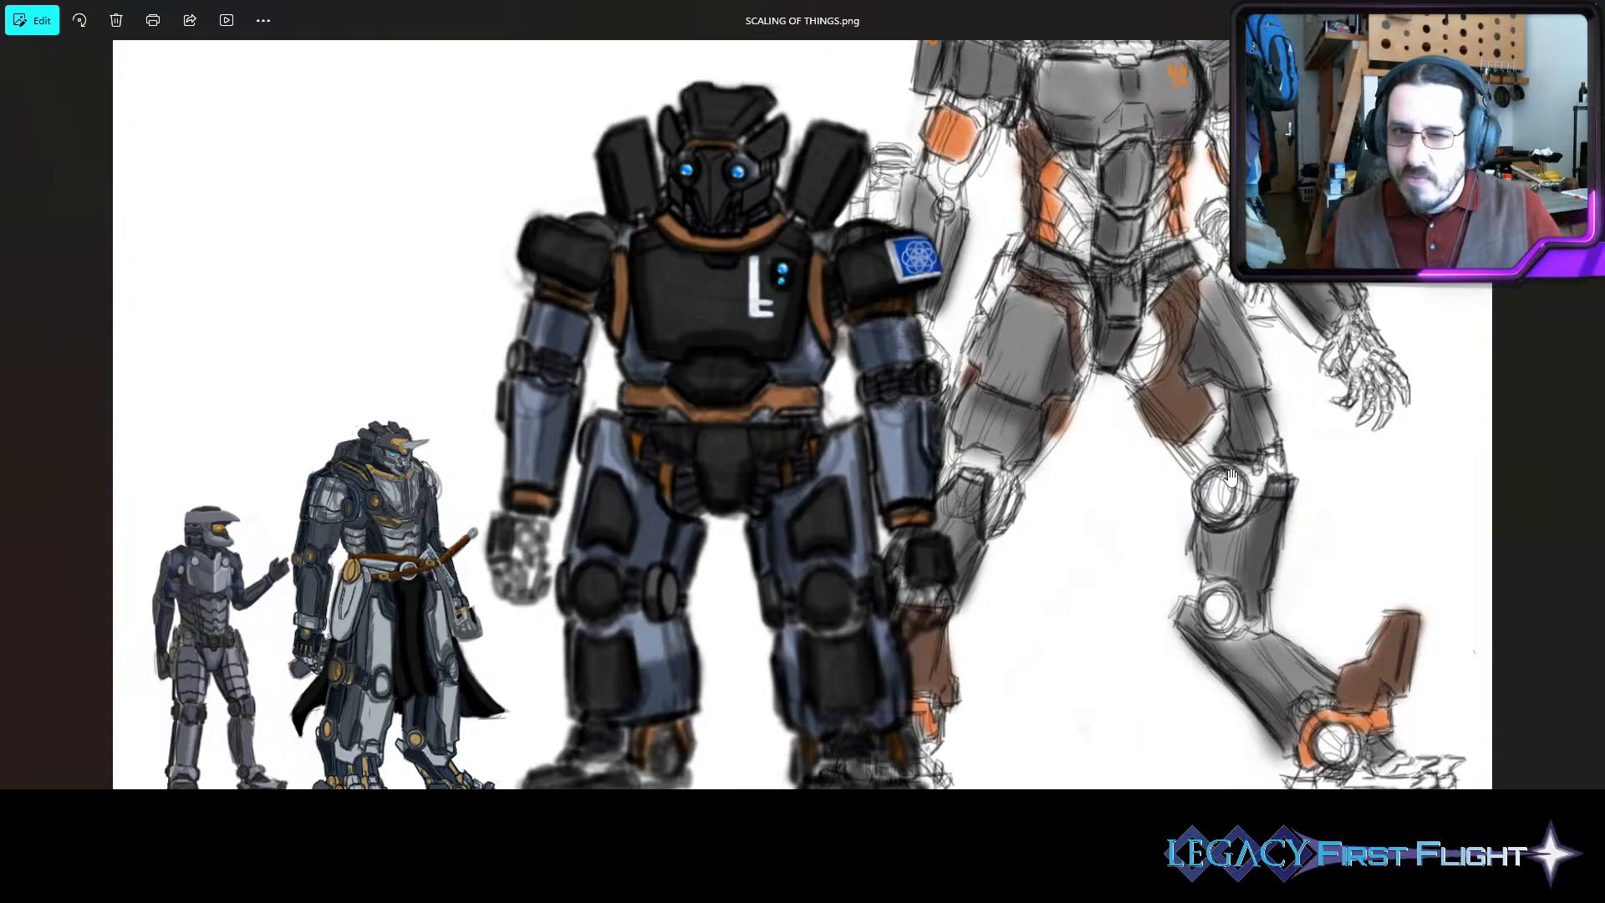
pyautogui.scroll(-2, 1231, 476)
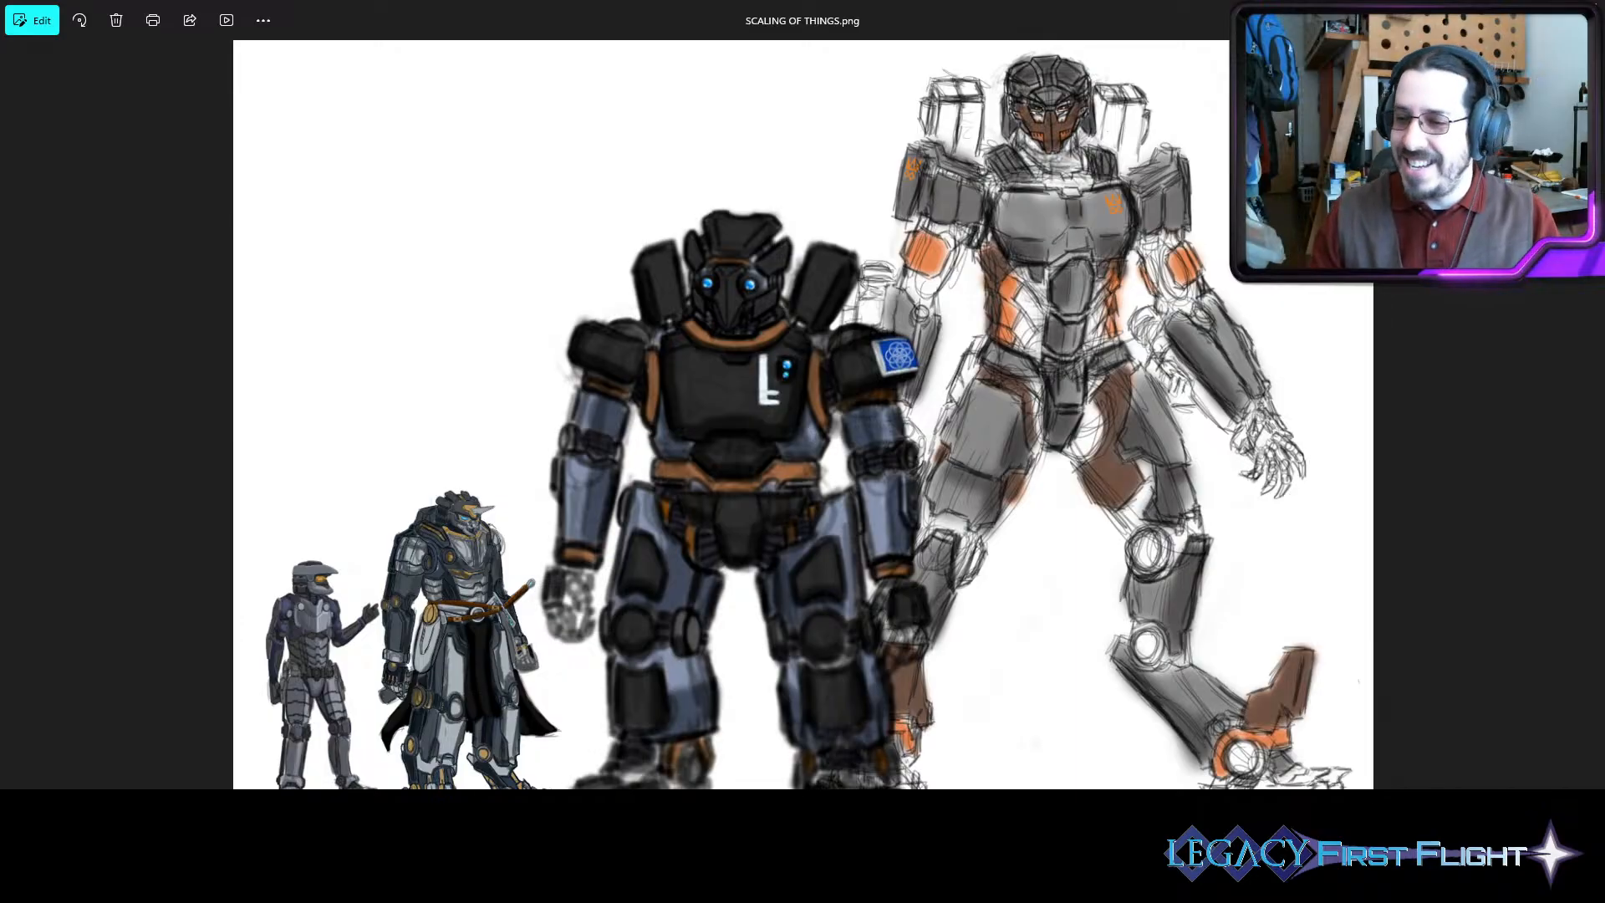
pyautogui.moveTo(802, 20); pyautogui.dragTo(1601, 374)
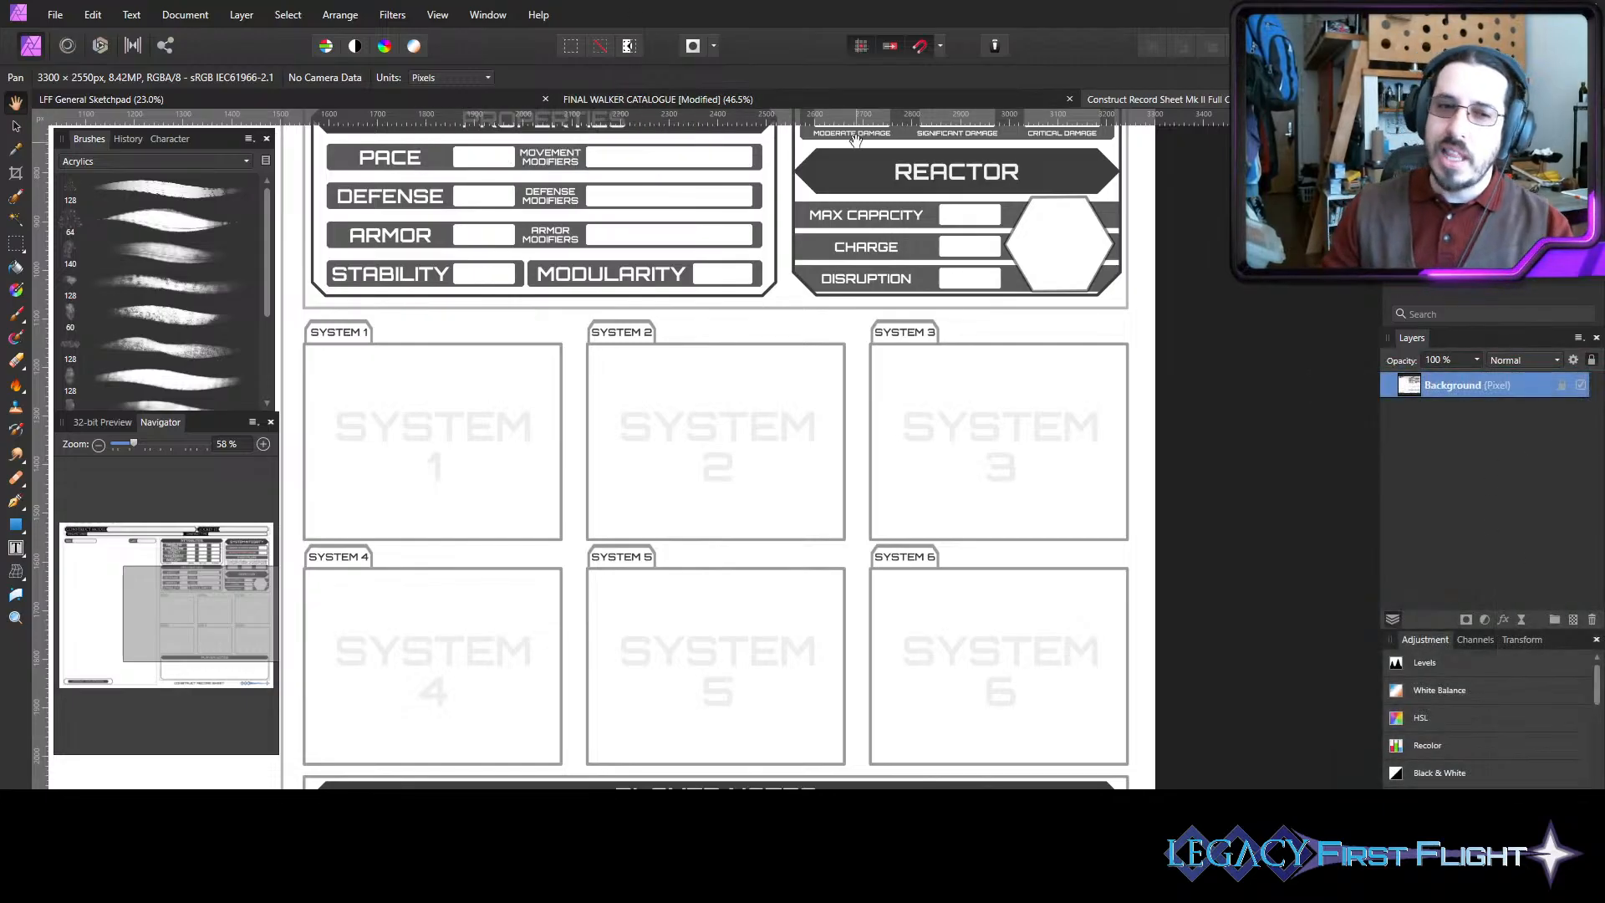
# - In the FINAL WALKER CATALOGUE document, replace "DIGITIGRADE (BOUNDING)" in the caption's second line with "HEXAPOD (CRAWLER)"
pyautogui.click(719, 97)
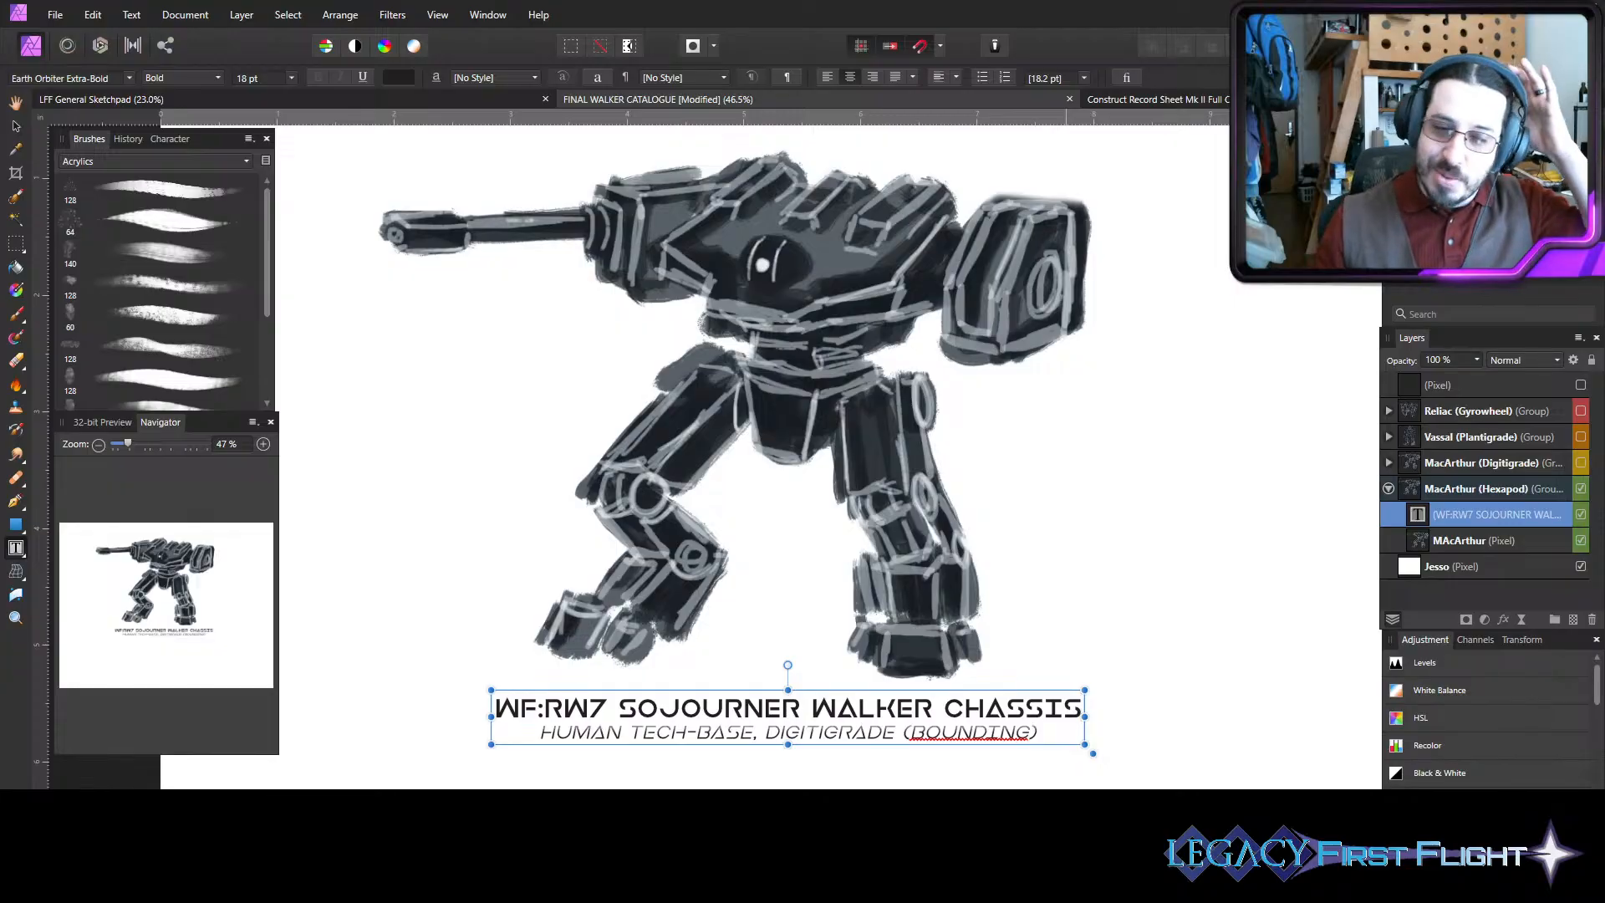
pyautogui.doubleClick(871, 736)
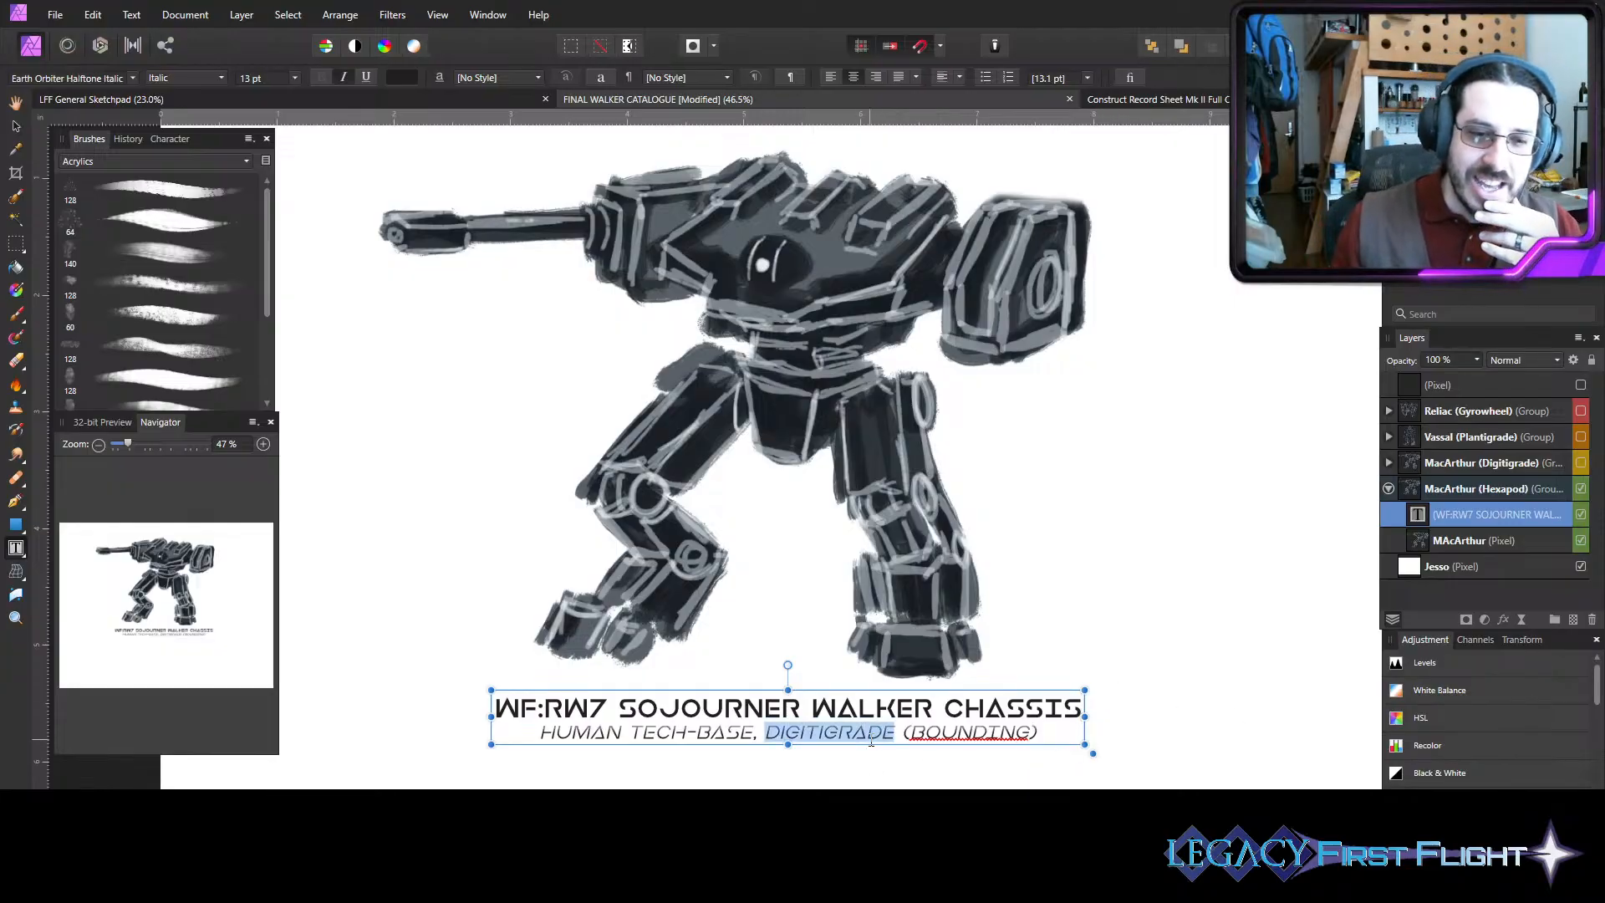
pyautogui.write('HEA')
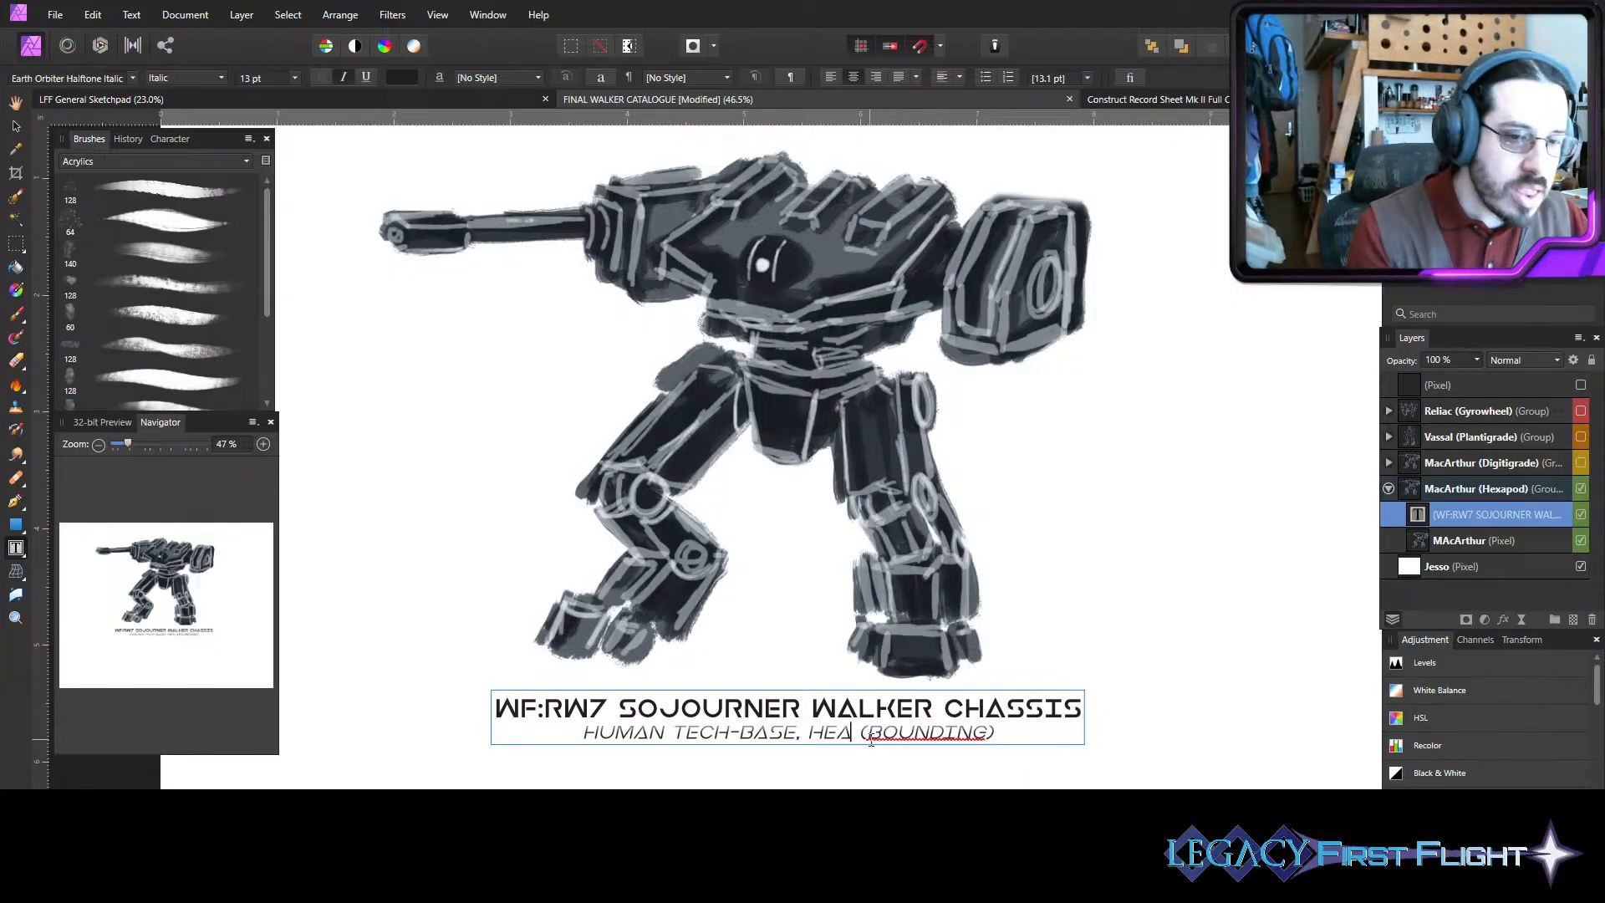
pyautogui.press('BackSpace')
pyautogui.write('XAPOD')
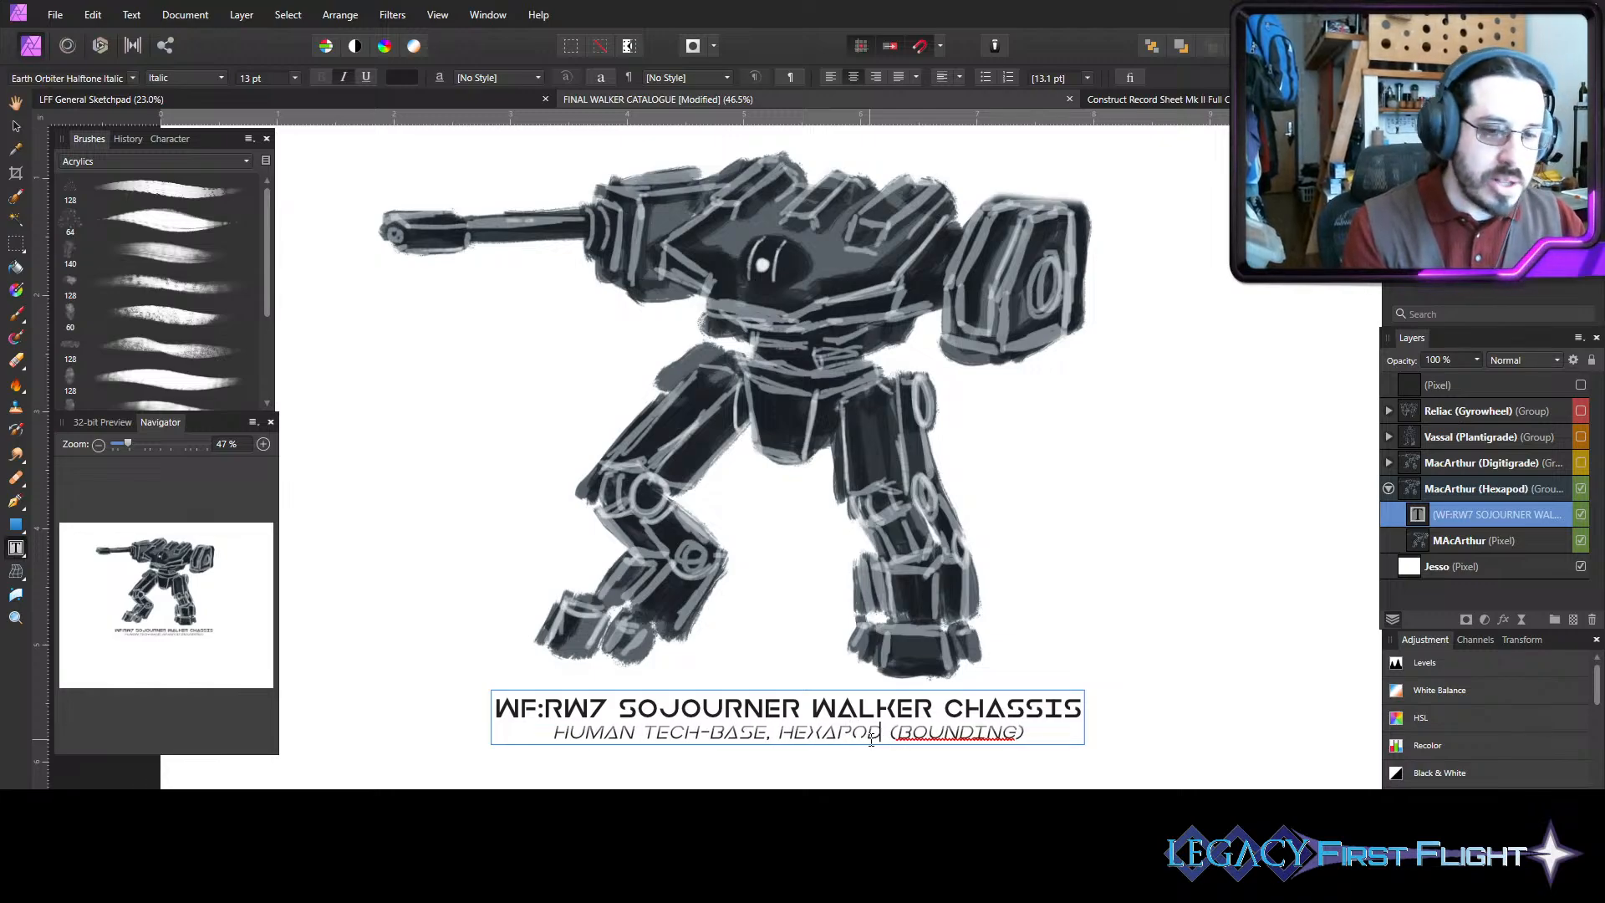
pyautogui.press('Right')
pyautogui.press('Right')
pyautogui.hotkey('ctrl', 'shift', 'Right')
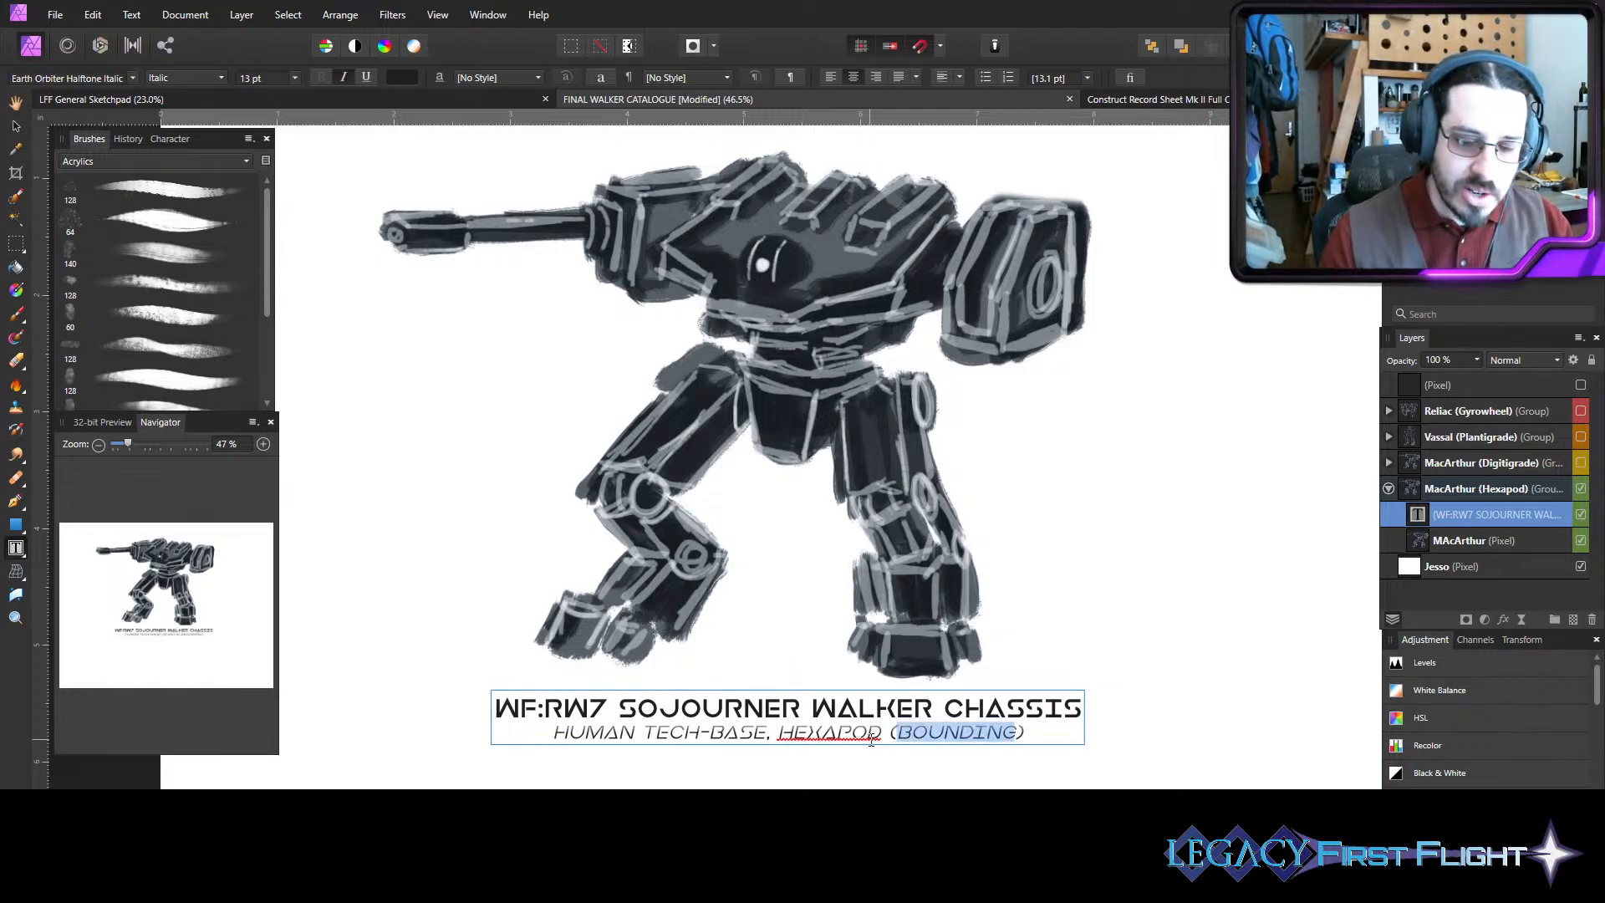
pyautogui.write('CRAWLER')
# - Replace "HUMAN" with "SYLVAN" before "TECH-BASE" in the caption's second line
pyautogui.hotkey('ctrl', 'Left')
pyautogui.hotkey('ctrl', 'Left')
pyautogui.hotkey('ctrl', 'Left')
pyautogui.hotkey('ctrl', 'Left')
pyautogui.hotkey('ctrl', 'Left')
pyautogui.hotkey('ctrl', 'Left')
pyautogui.hotkey('ctrl', 'Left')
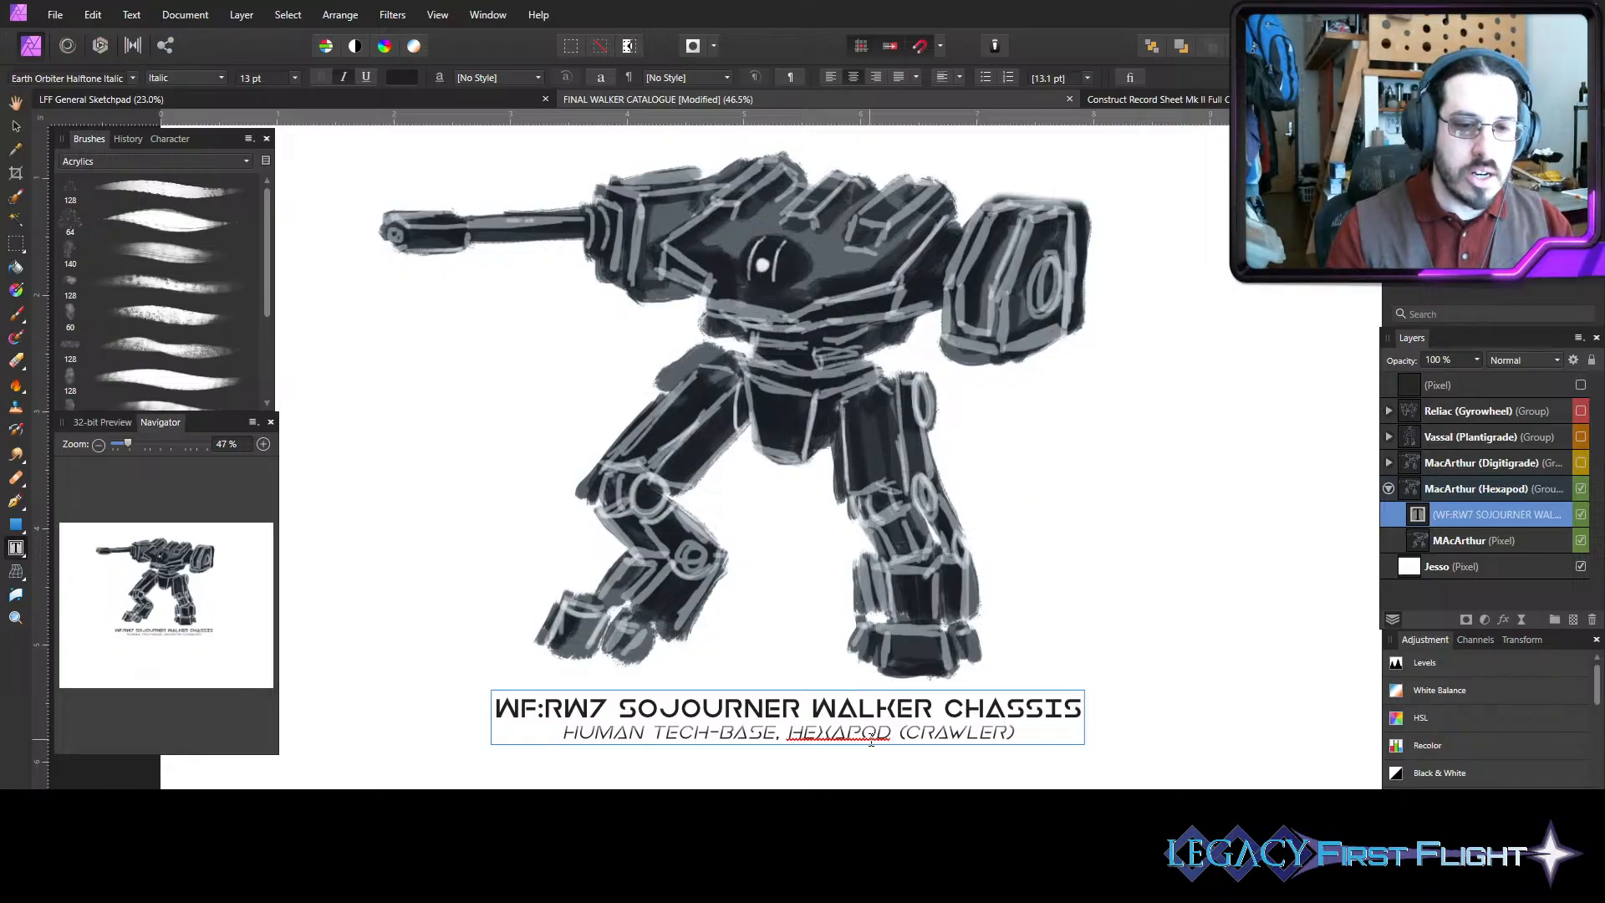
pyautogui.hotkey('ctrl', 'shift', 'Left')
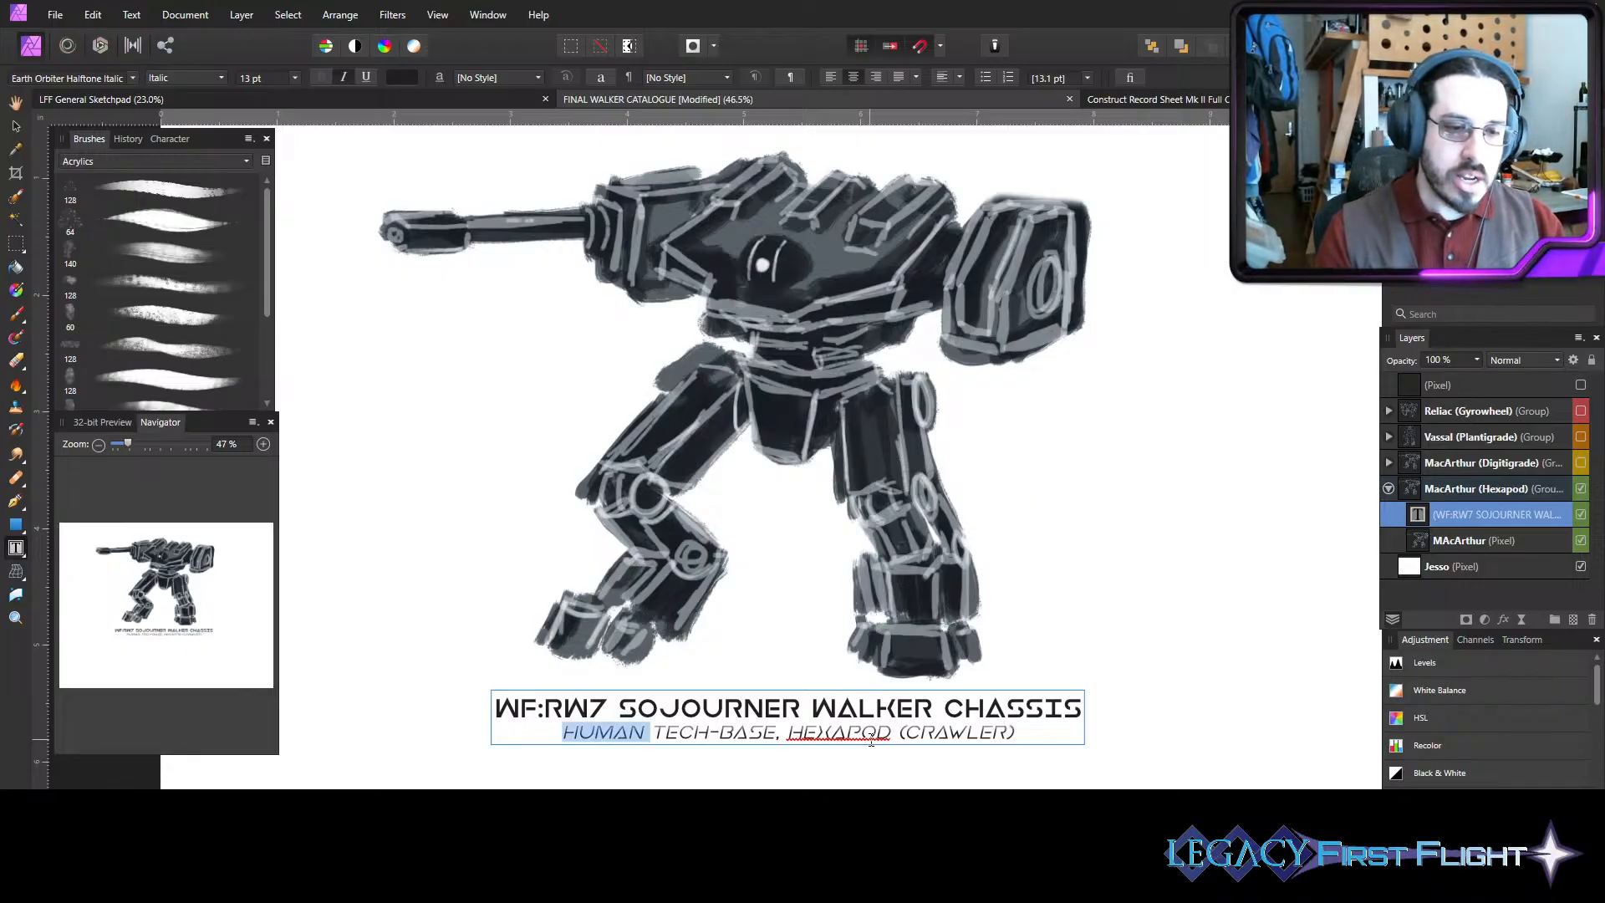
pyautogui.write('SYLVAN')
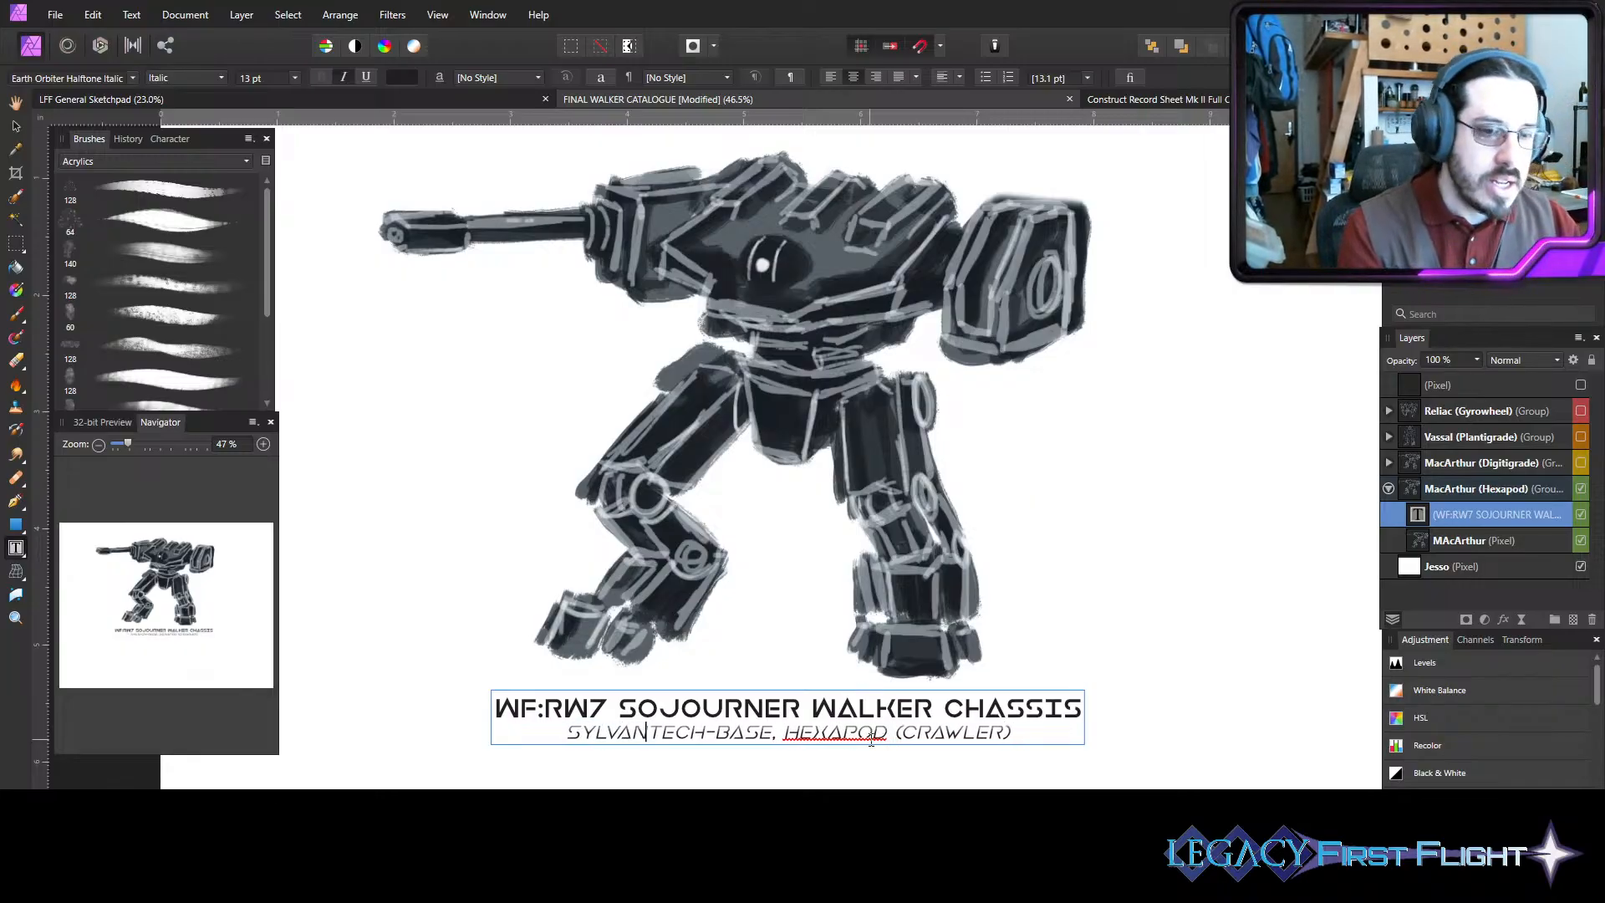
pyautogui.press('Escape')
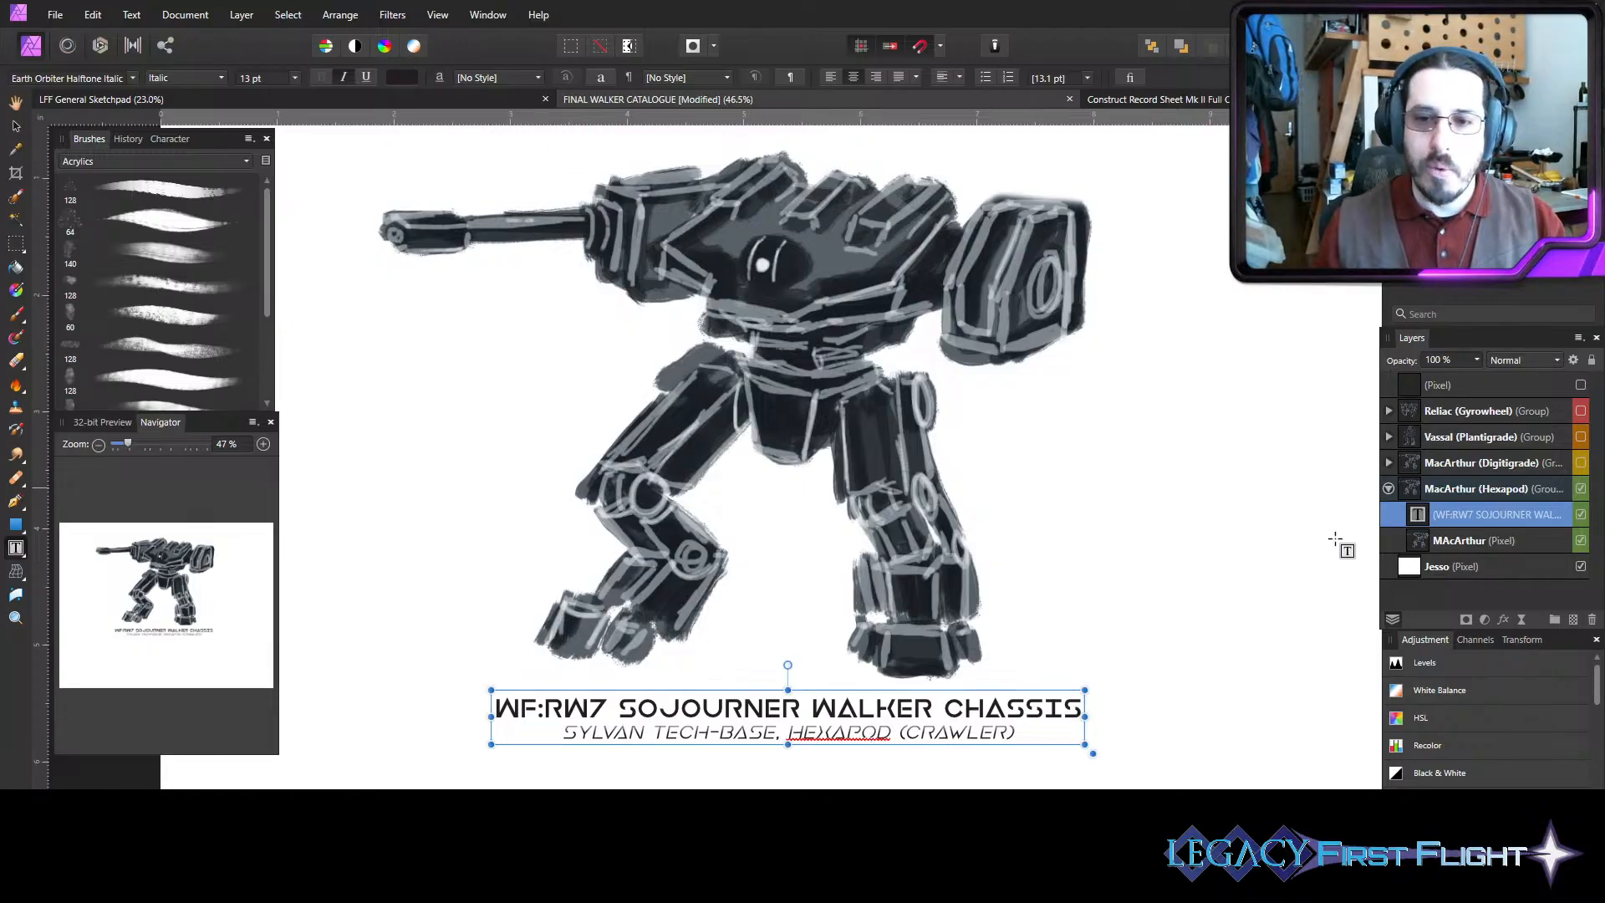
# - Duplicate the MacArthur pixel layer inside the MacArthur (Hexapod) group and rename the upper copy "Sojourner"
pyautogui.click(1462, 541)
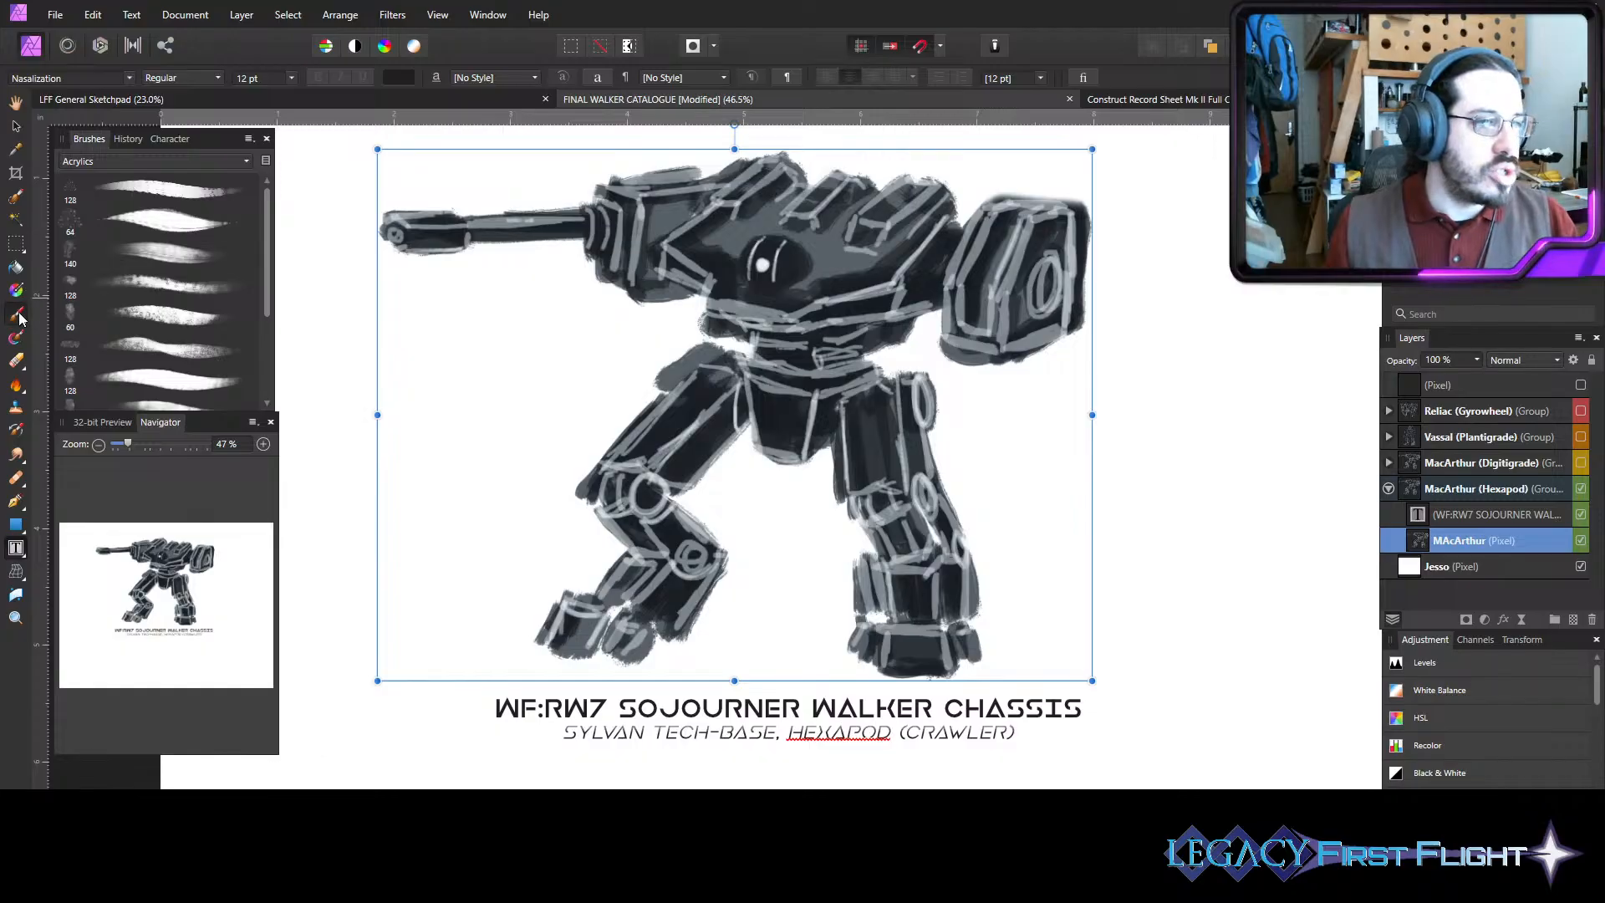
pyautogui.press('b')
pyautogui.rightClick(1494, 536)
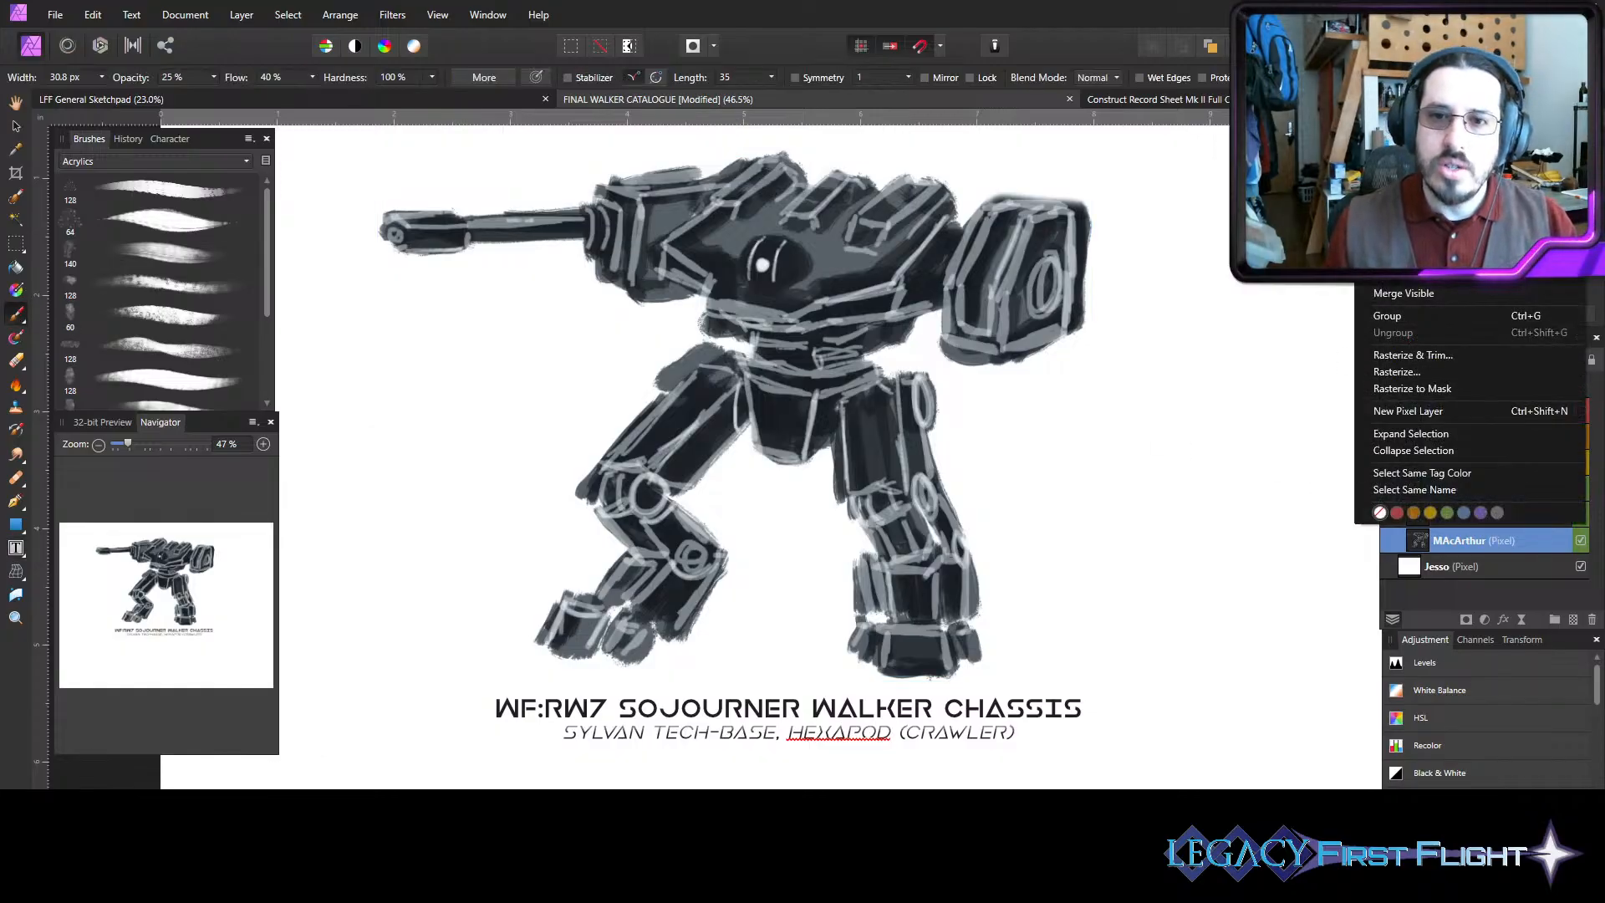
pyautogui.click(1521, 465)
pyautogui.doubleClick(1477, 540)
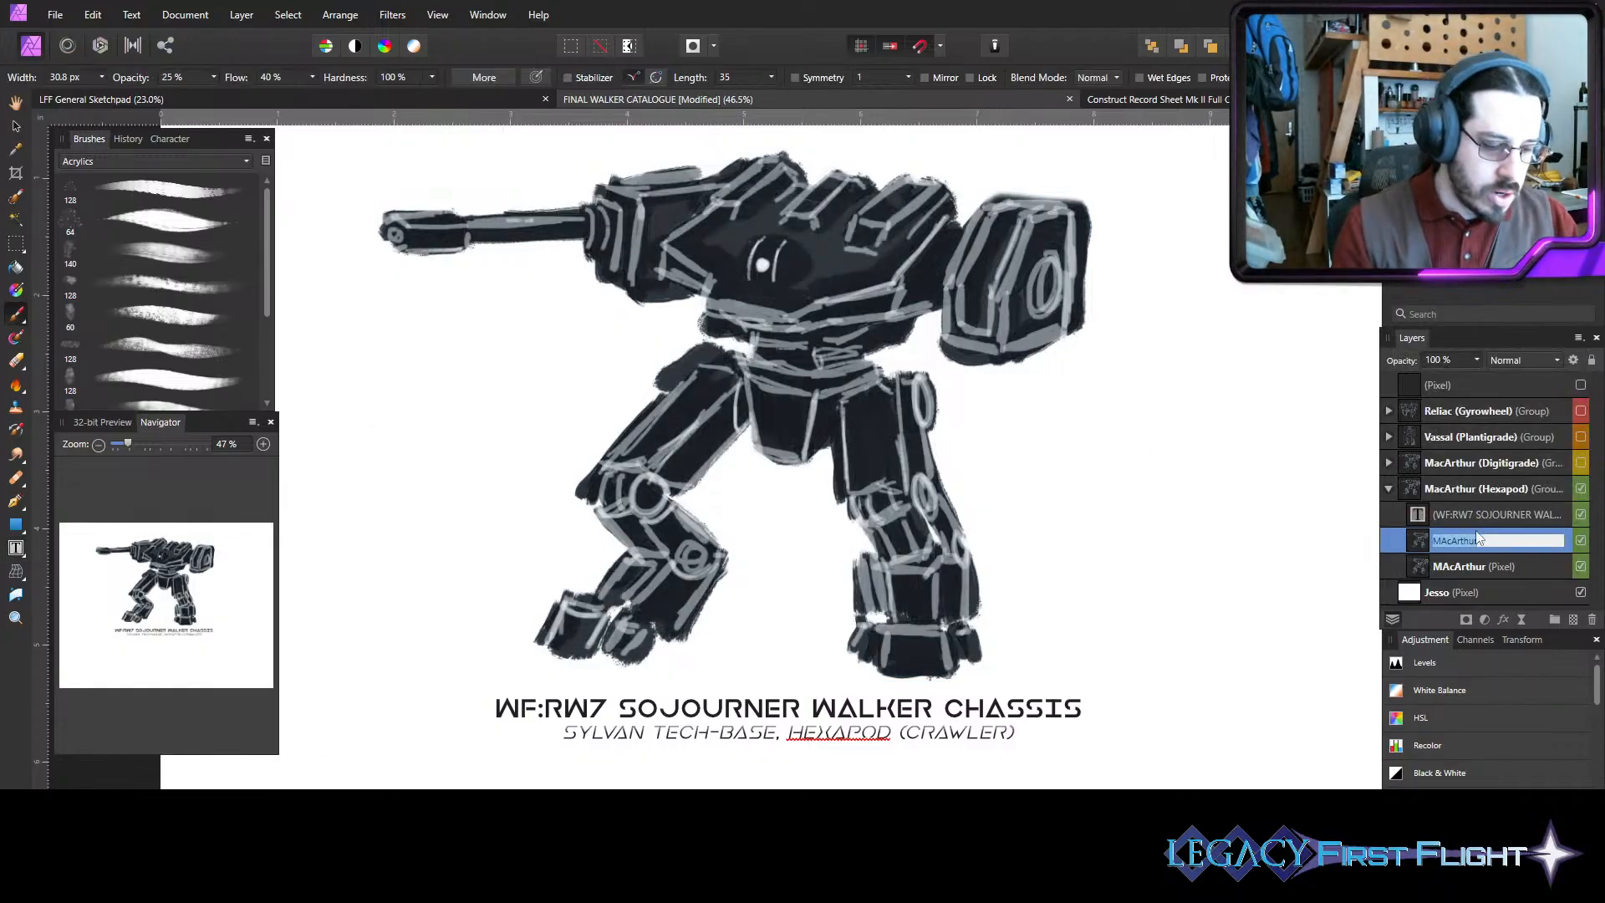
pyautogui.write('Sou')
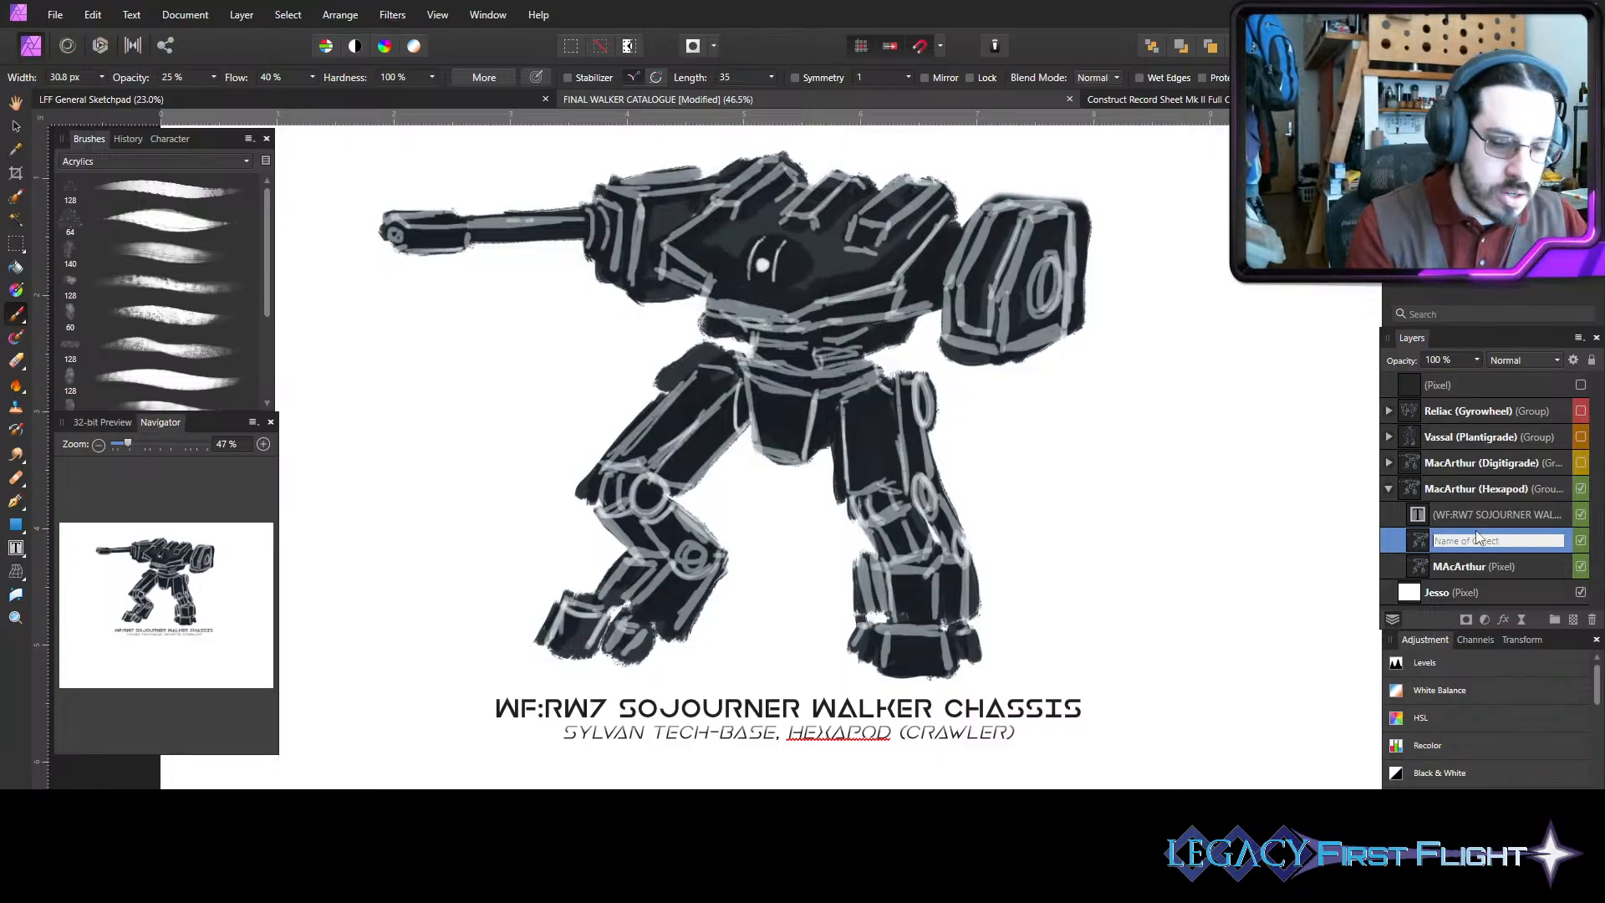
pyautogui.press('BackSpace')
pyautogui.write('jour')
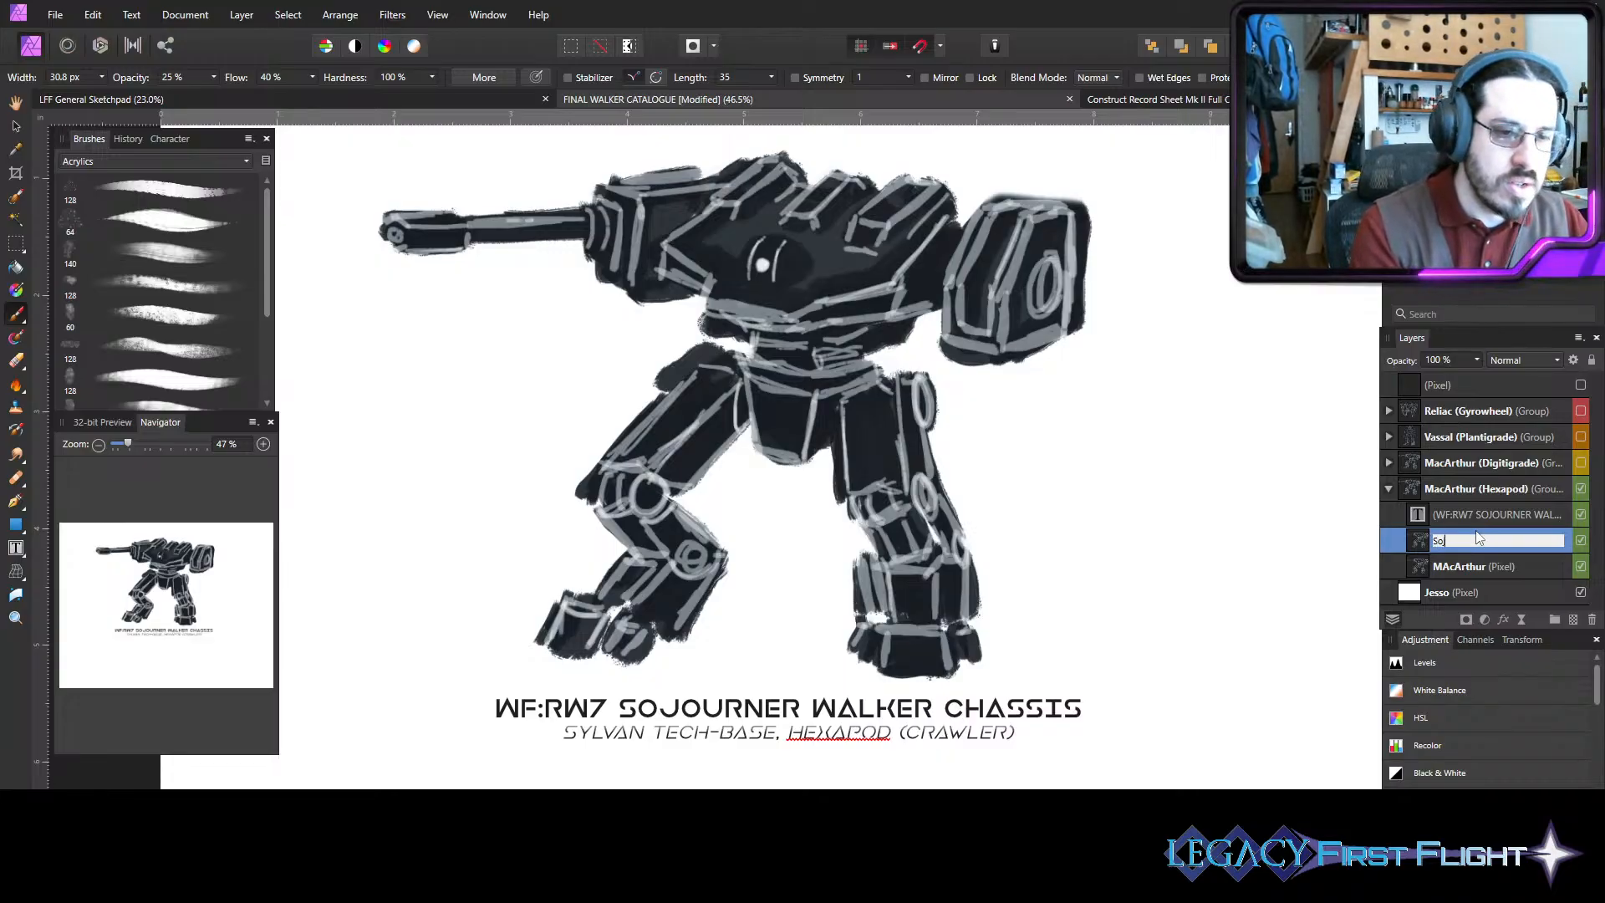
pyautogui.write('ner')
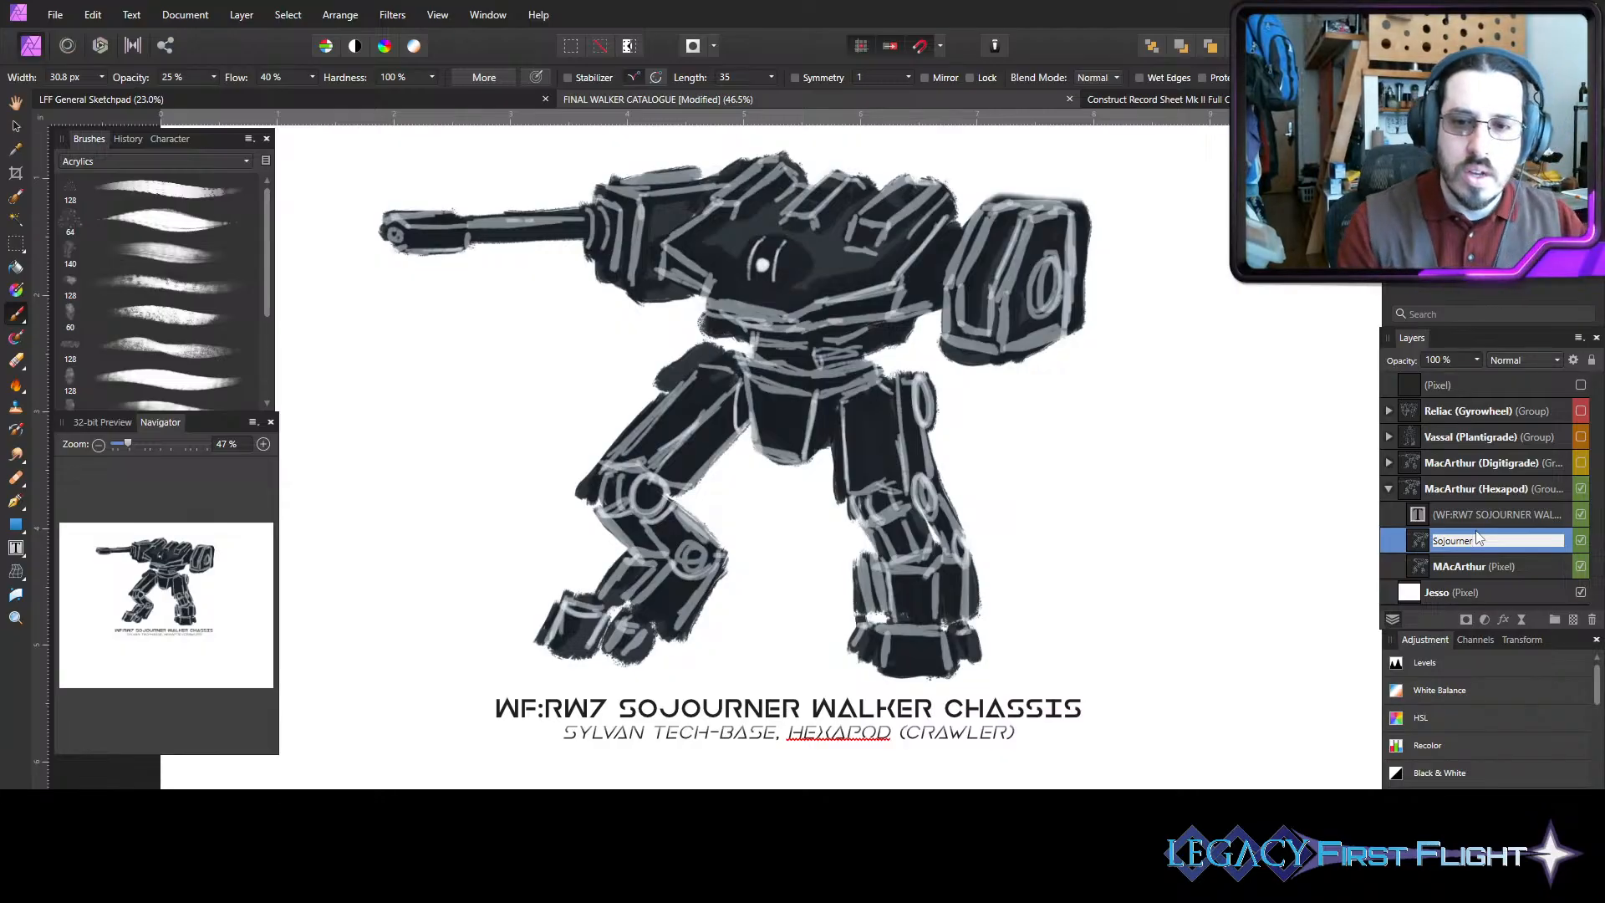
pyautogui.press('Return')
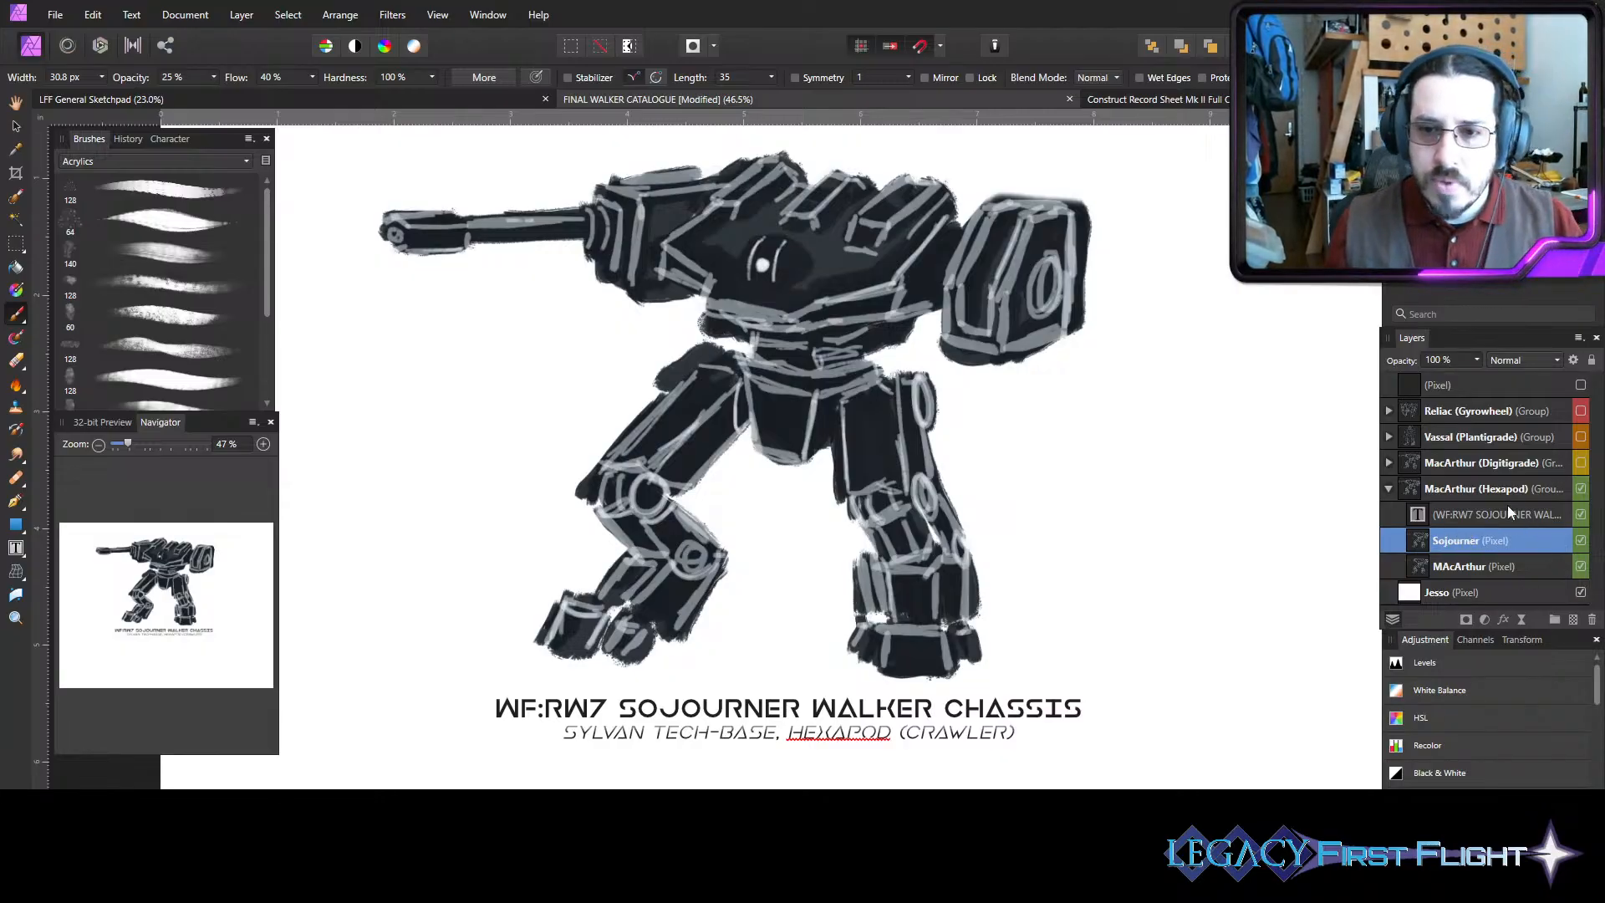
# - Lower the opacity of the original MacArthur pixel layer to 25%
pyautogui.click(1497, 569)
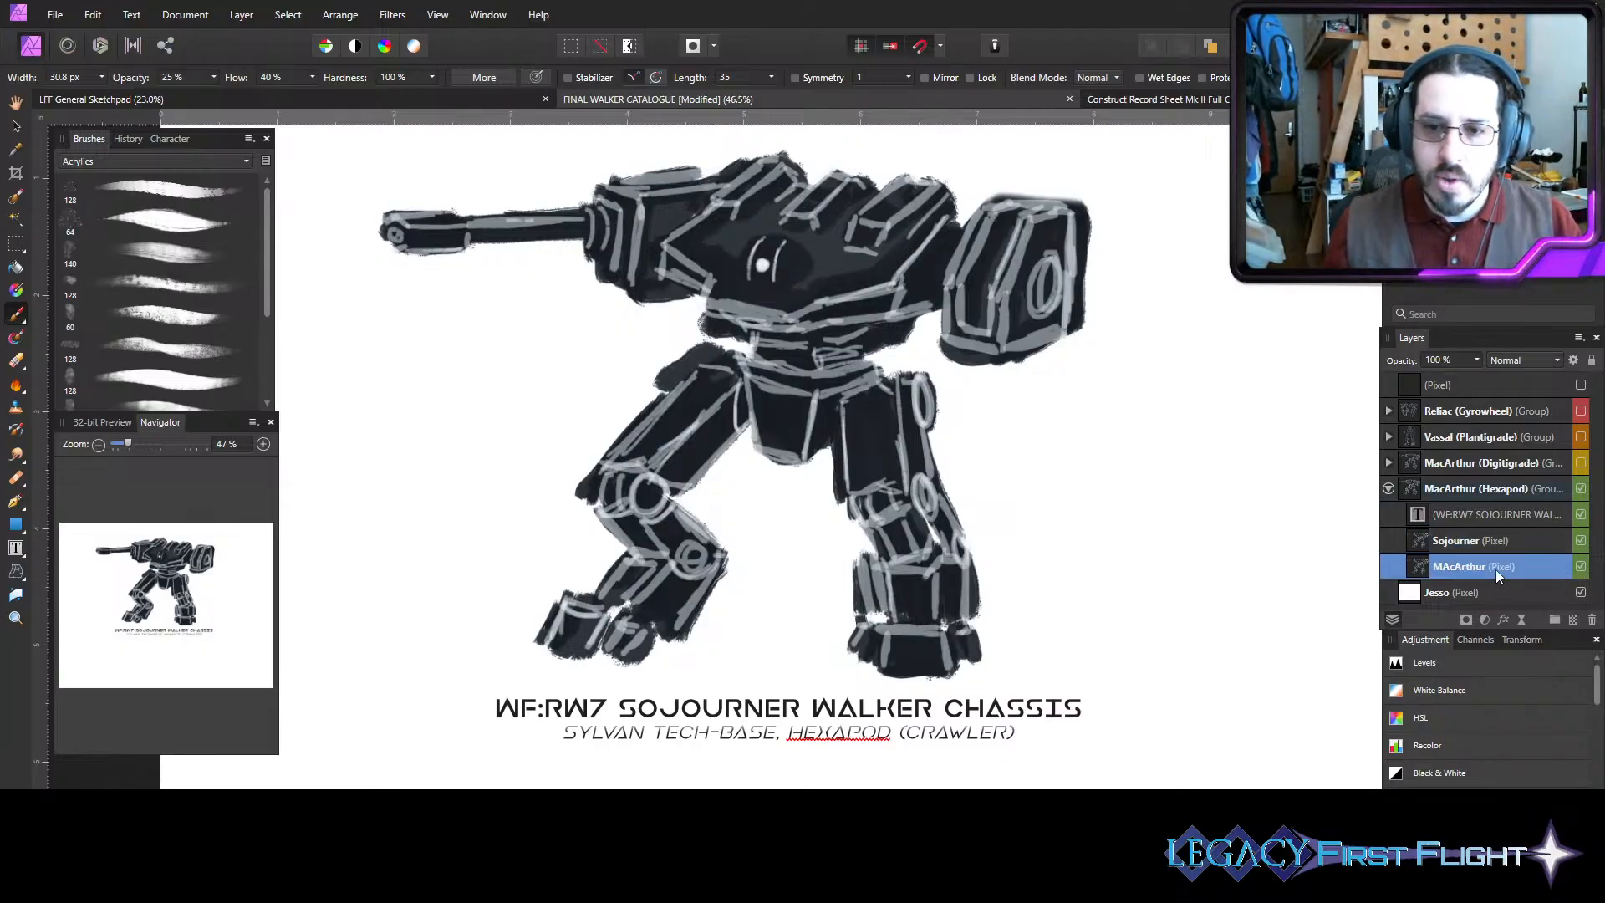
pyautogui.click(1477, 361)
pyautogui.moveTo(1438, 377); pyautogui.dragTo(1393, 378)
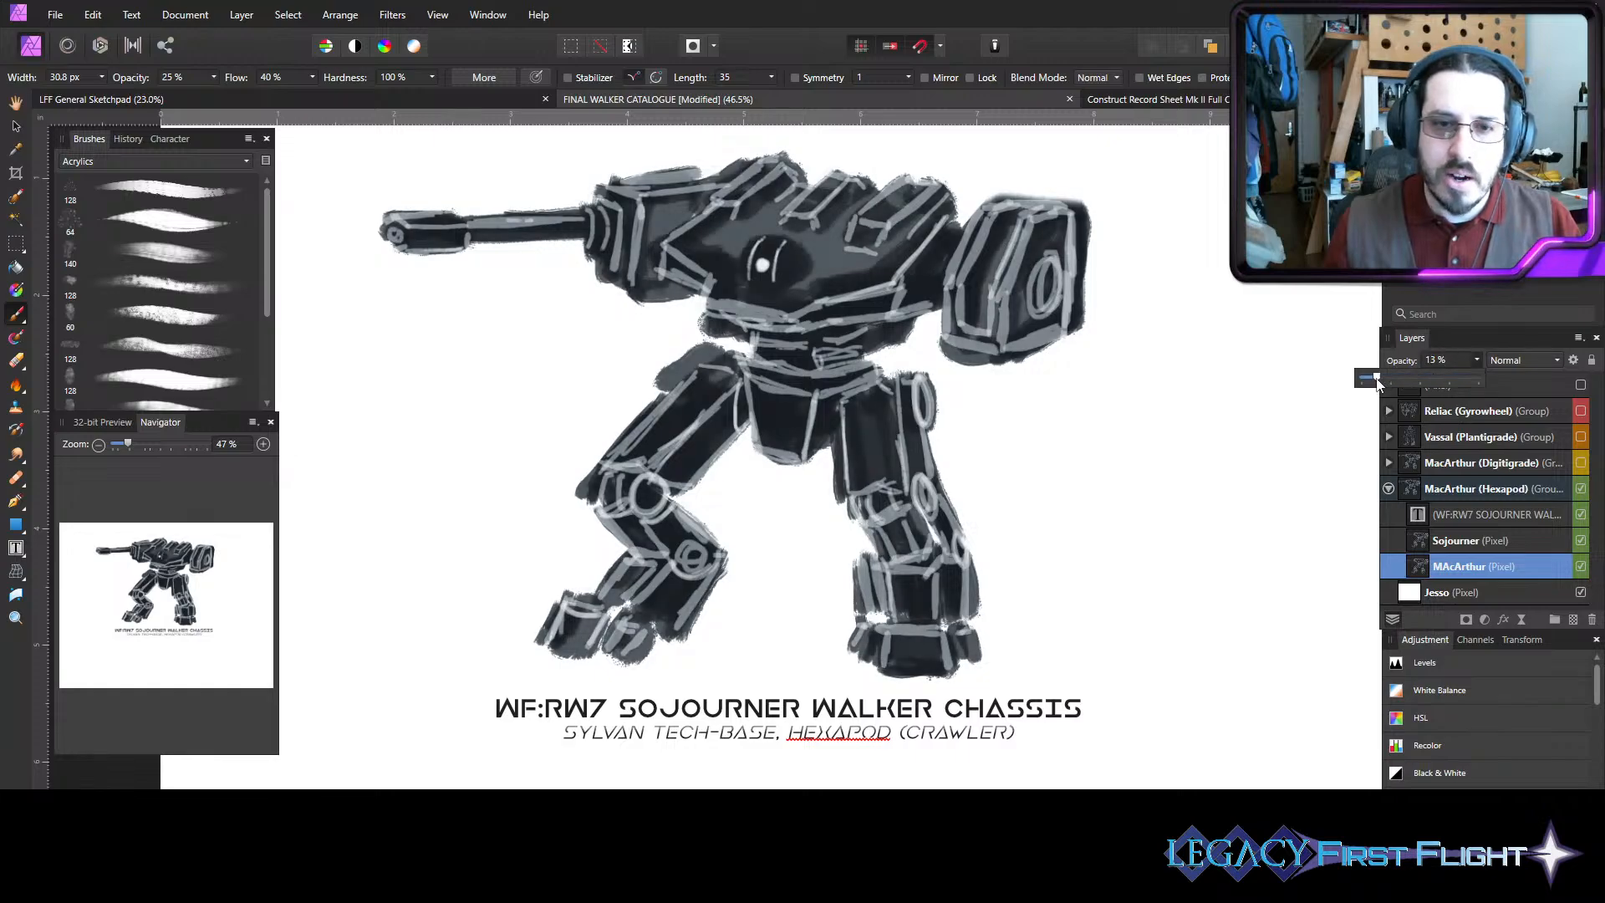
# - Erase all the copied artwork on the Sojourner layer with an eraser about 355 px wide
pyautogui.press('e')
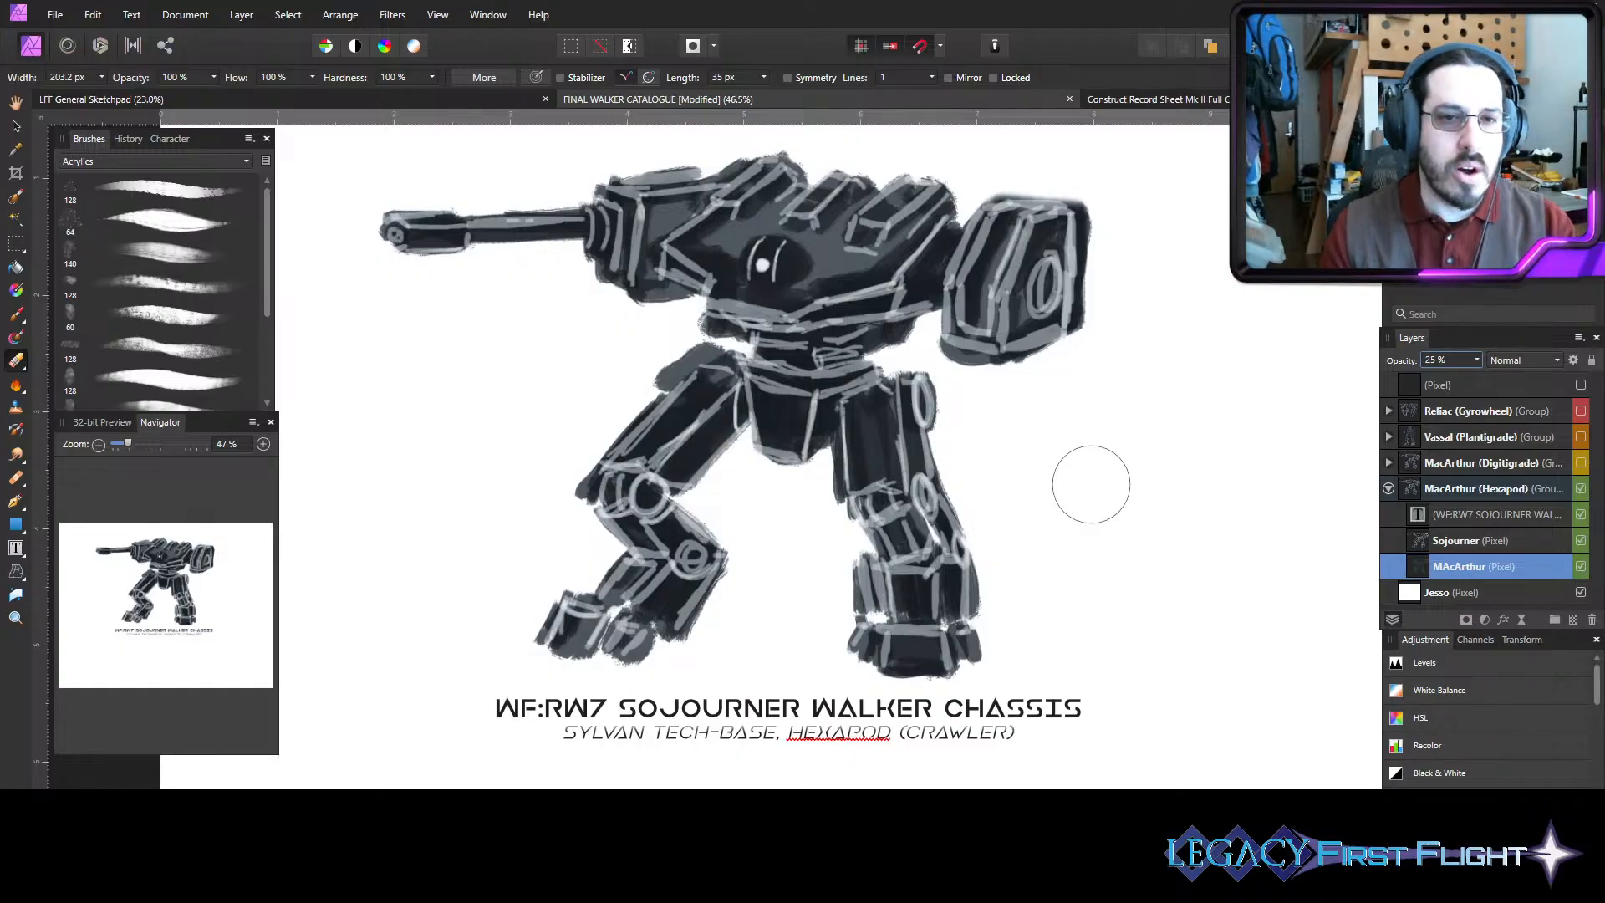
pyautogui.press('0')
pyautogui.press(']')
pyautogui.press(']')
pyautogui.press(']')
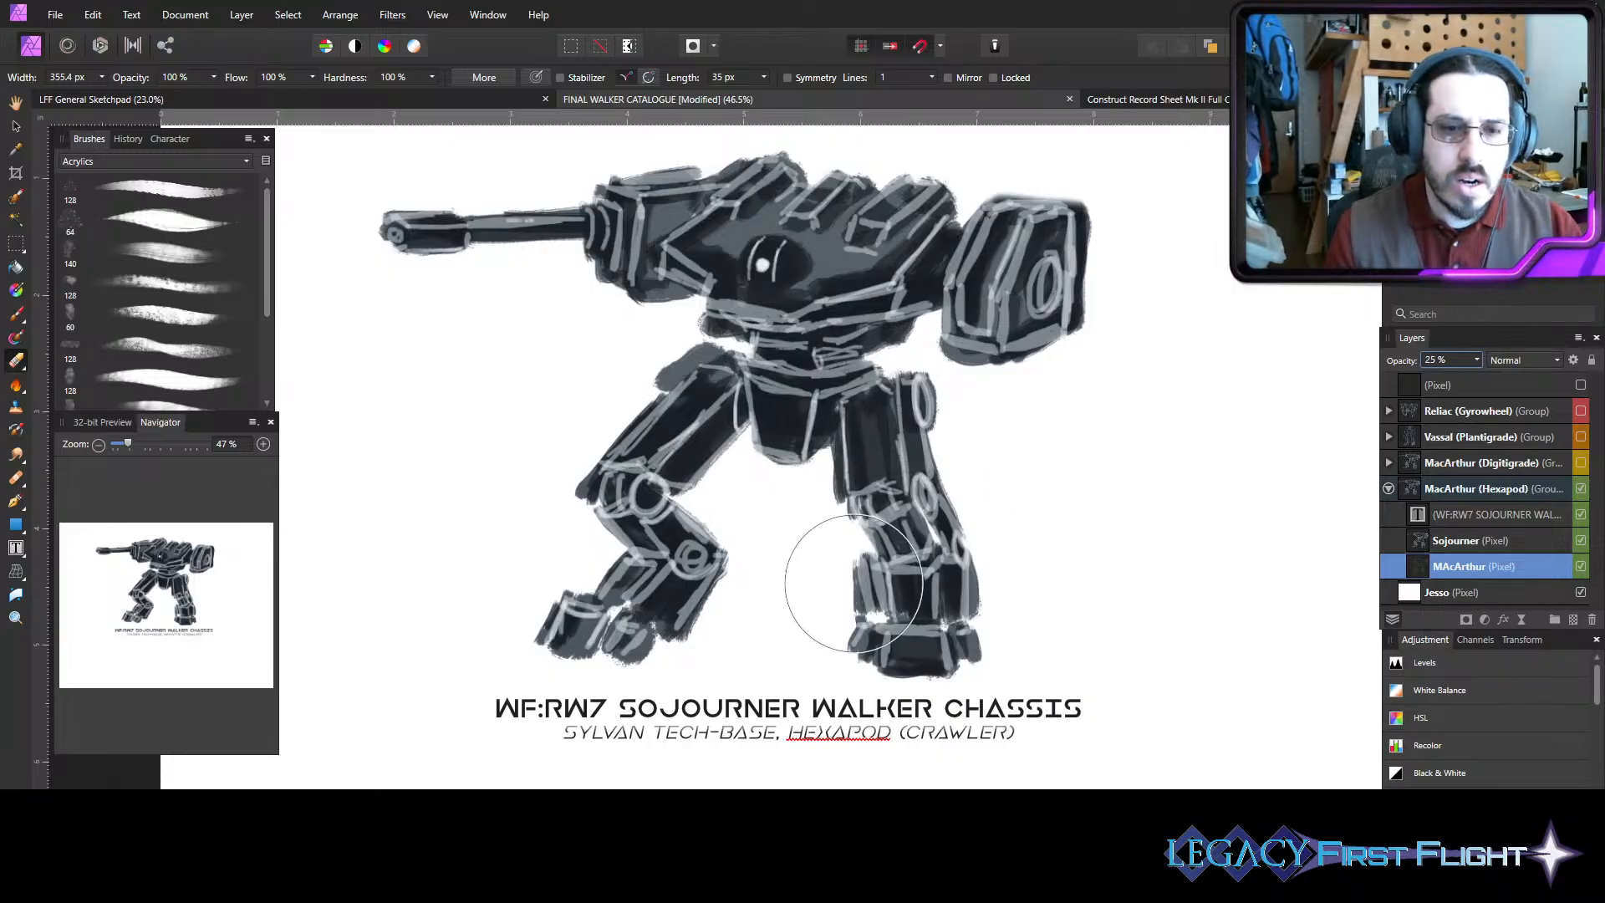
pyautogui.click(1438, 544)
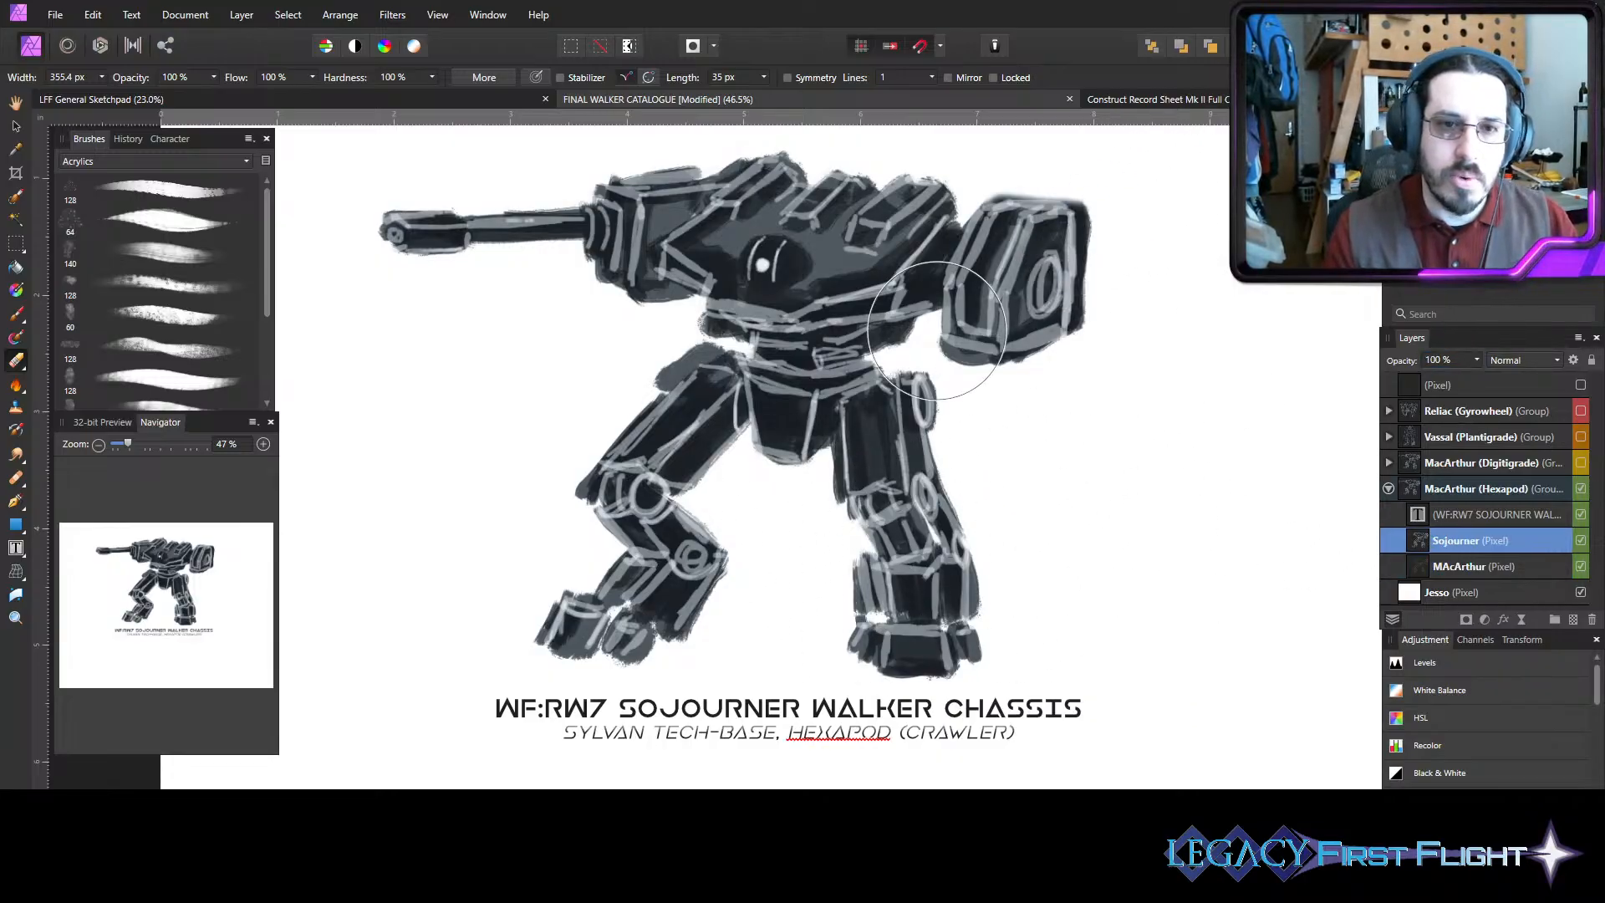
pyautogui.moveTo(937, 331)
pyautogui.mouseDown()
pyautogui.moveTo(574, 304)
pyautogui.moveTo(393, 252)
pyautogui.moveTo(537, 554)
pyautogui.moveTo(912, 643)
pyautogui.moveTo(831, 548)
pyautogui.mouseUp()
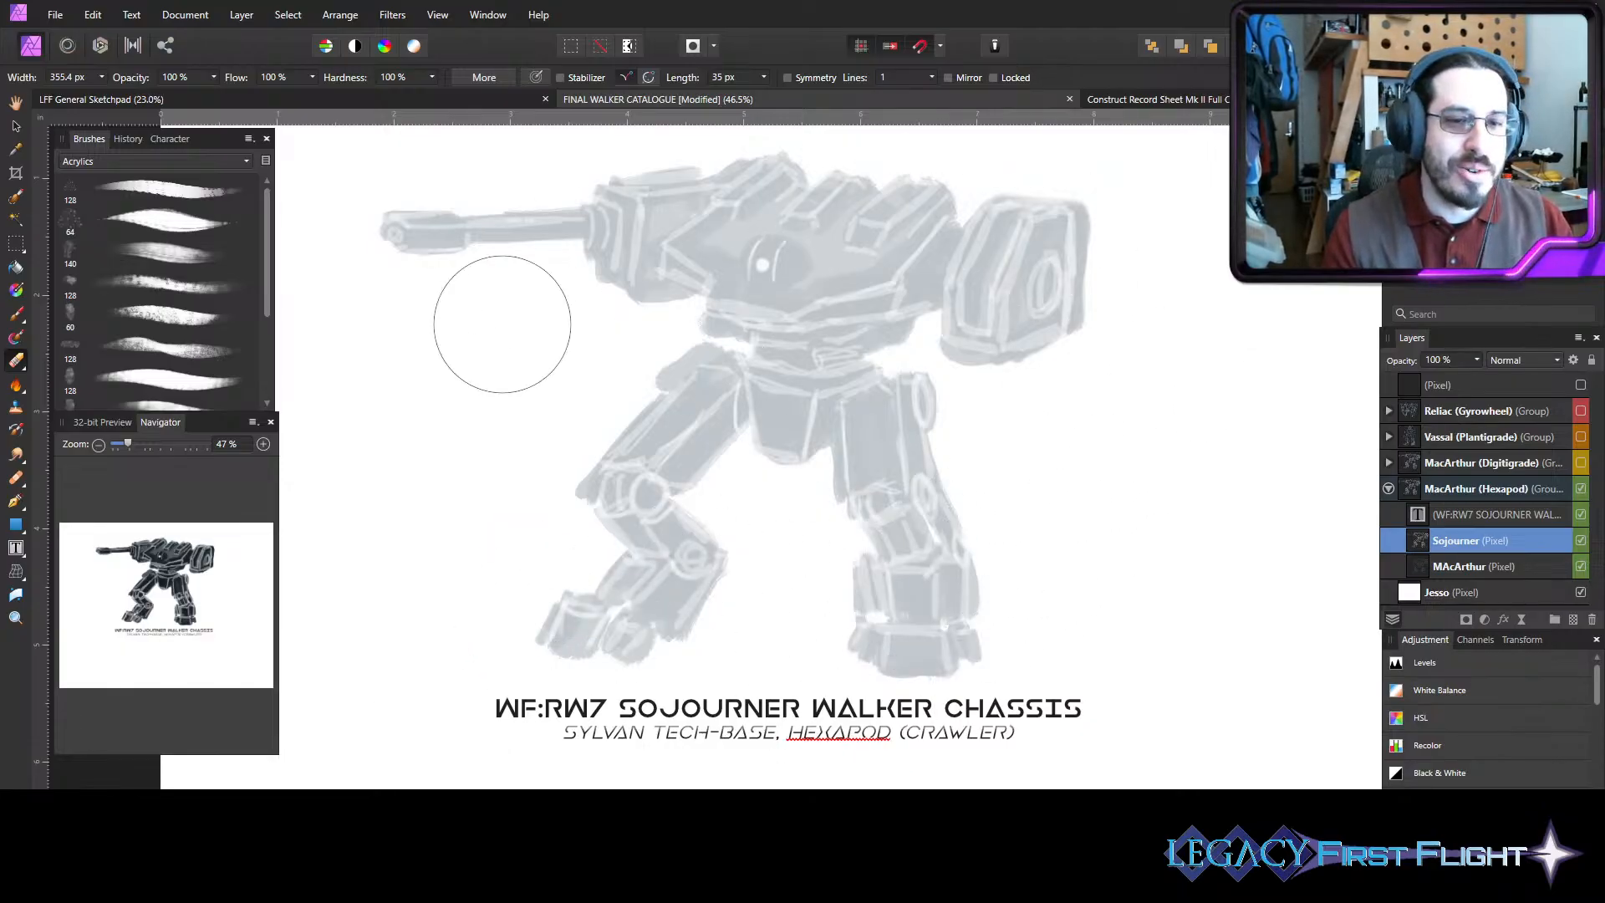
# - Paint rough dark strokes over the faded walker's upper legs on the Sojourner layer with a brush about 33 px wide
pyautogui.press('b')
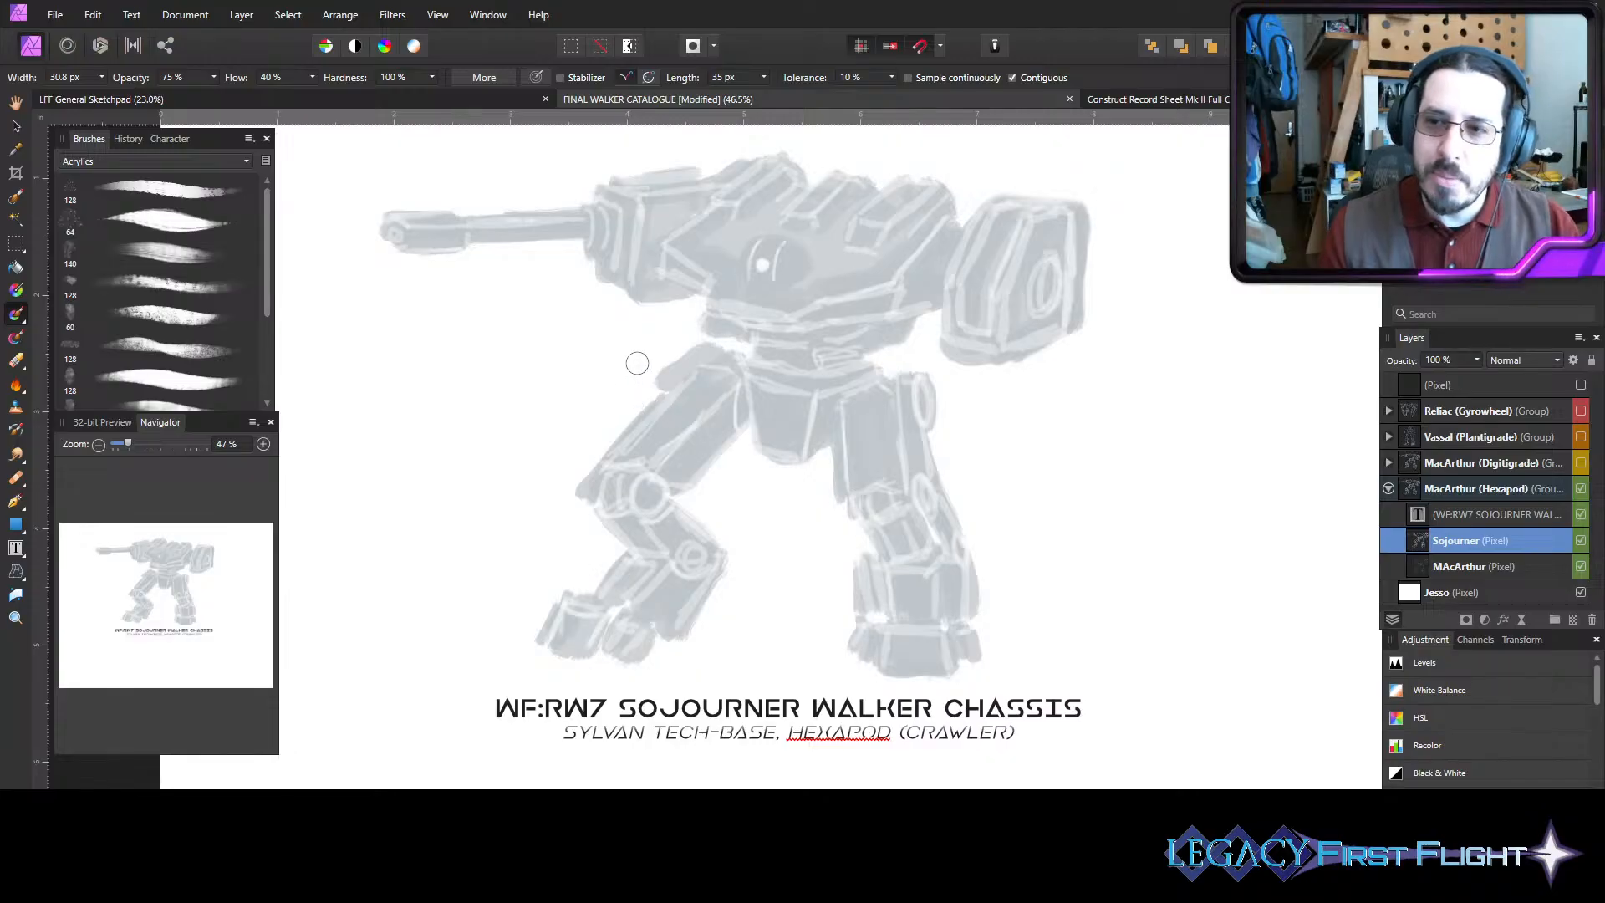
pyautogui.press(']')
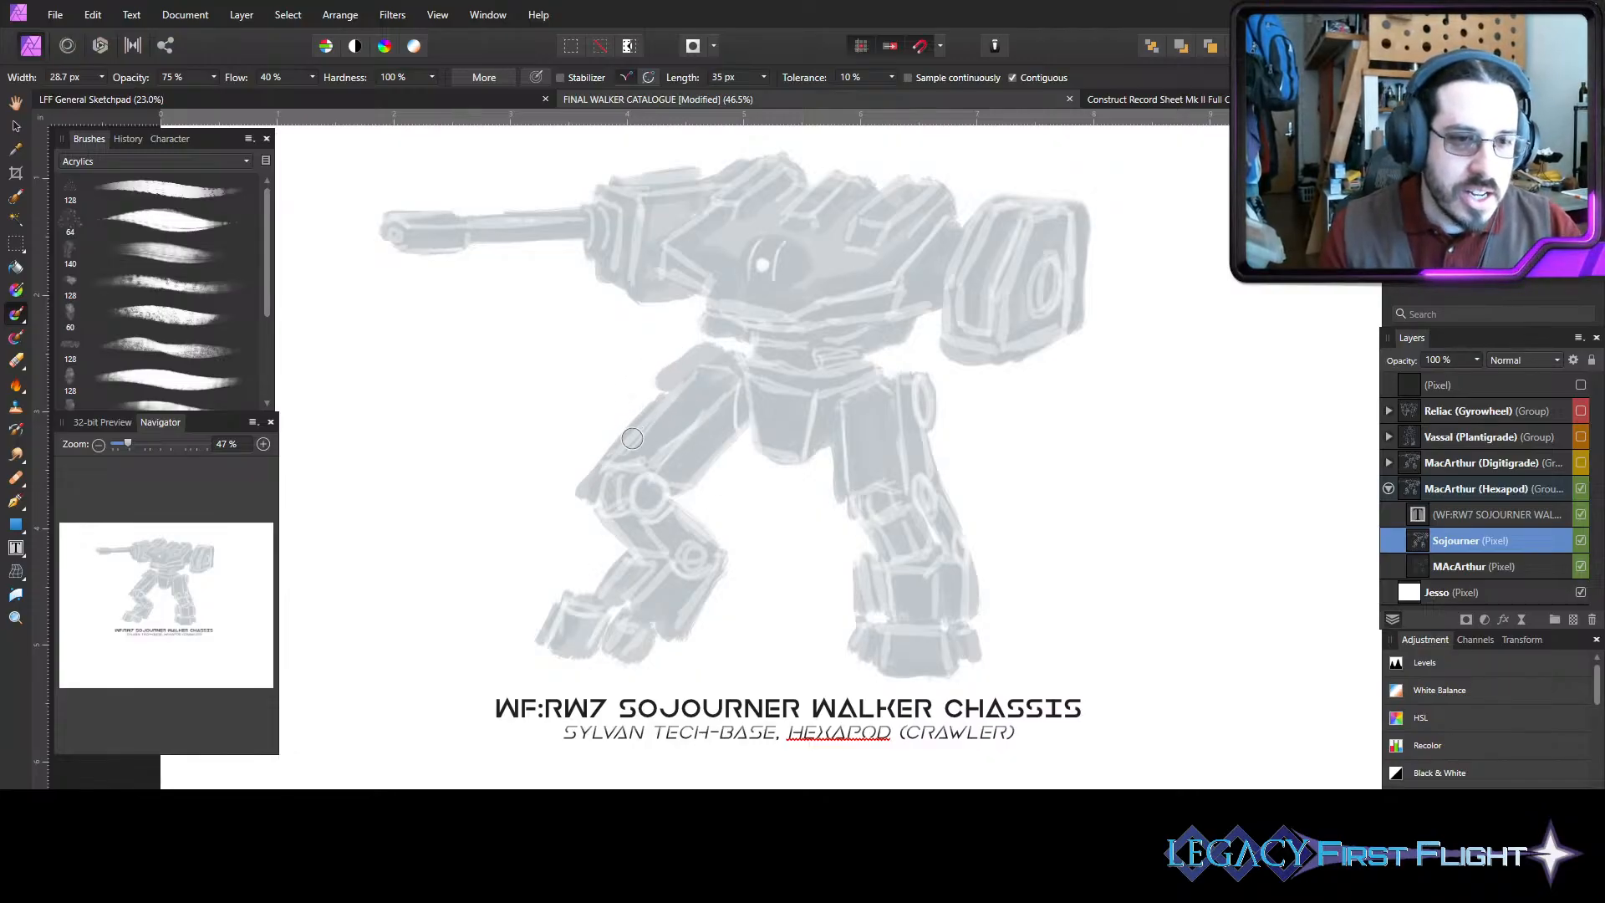
pyautogui.moveTo(631, 437); pyautogui.dragTo(612, 428)
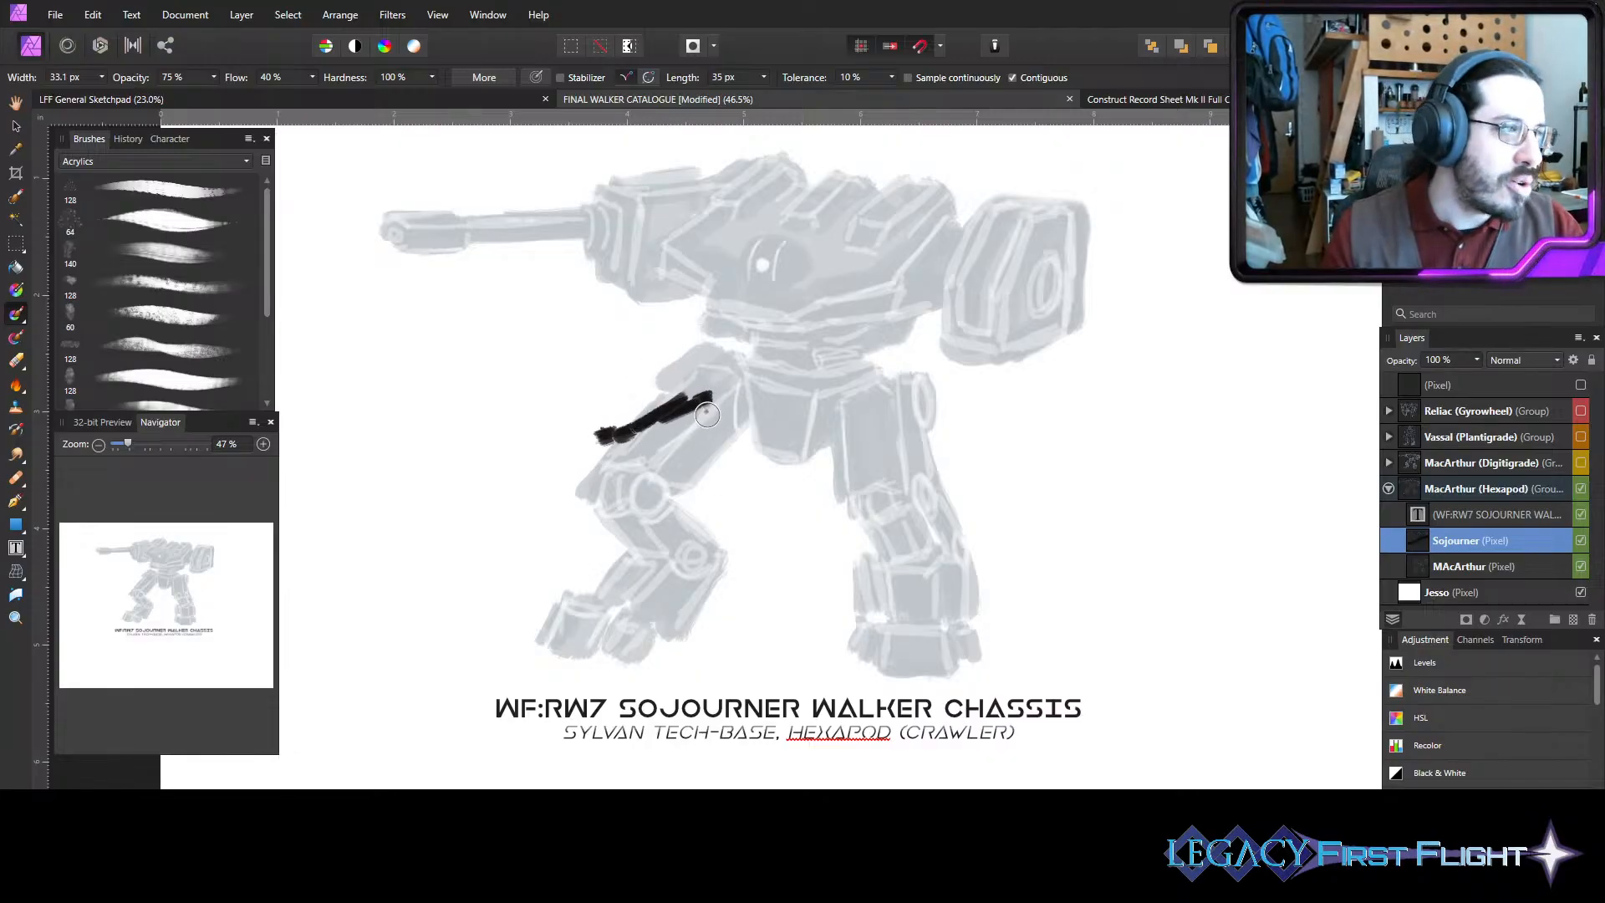
pyautogui.press('b')
pyautogui.press('b')
pyautogui.press('b')
pyautogui.moveTo(726, 393)
pyautogui.mouseDown()
pyautogui.moveTo(556, 429)
pyautogui.moveTo(711, 385)
pyautogui.moveTo(622, 420)
pyautogui.moveTo(563, 468)
pyautogui.moveTo(571, 492)
pyautogui.moveTo(680, 548)
pyautogui.moveTo(590, 438)
pyautogui.moveTo(689, 420)
pyautogui.moveTo(577, 451)
pyautogui.moveTo(585, 481)
pyautogui.moveTo(718, 466)
pyautogui.moveTo(660, 493)
pyautogui.moveTo(597, 451)
pyautogui.moveTo(606, 490)
pyautogui.moveTo(596, 460)
pyautogui.moveTo(687, 502)
pyautogui.moveTo(760, 479)
pyautogui.moveTo(715, 530)
pyautogui.moveTo(699, 530)
pyautogui.moveTo(803, 407)
pyautogui.moveTo(792, 447)
pyautogui.moveTo(729, 475)
pyautogui.moveTo(794, 492)
pyautogui.moveTo(710, 524)
pyautogui.moveTo(725, 528)
pyautogui.moveTo(788, 490)
pyautogui.moveTo(741, 398)
pyautogui.moveTo(666, 404)
pyautogui.moveTo(763, 373)
pyautogui.moveTo(883, 382)
pyautogui.moveTo(802, 369)
pyautogui.moveTo(873, 387)
pyautogui.moveTo(893, 453)
pyautogui.moveTo(885, 393)
pyautogui.moveTo(875, 455)
pyautogui.moveTo(870, 390)
pyautogui.moveTo(795, 440)
pyautogui.moveTo(860, 434)
pyautogui.mouseUp()
pyautogui.press(']')
pyautogui.press(']')
pyautogui.press(']')
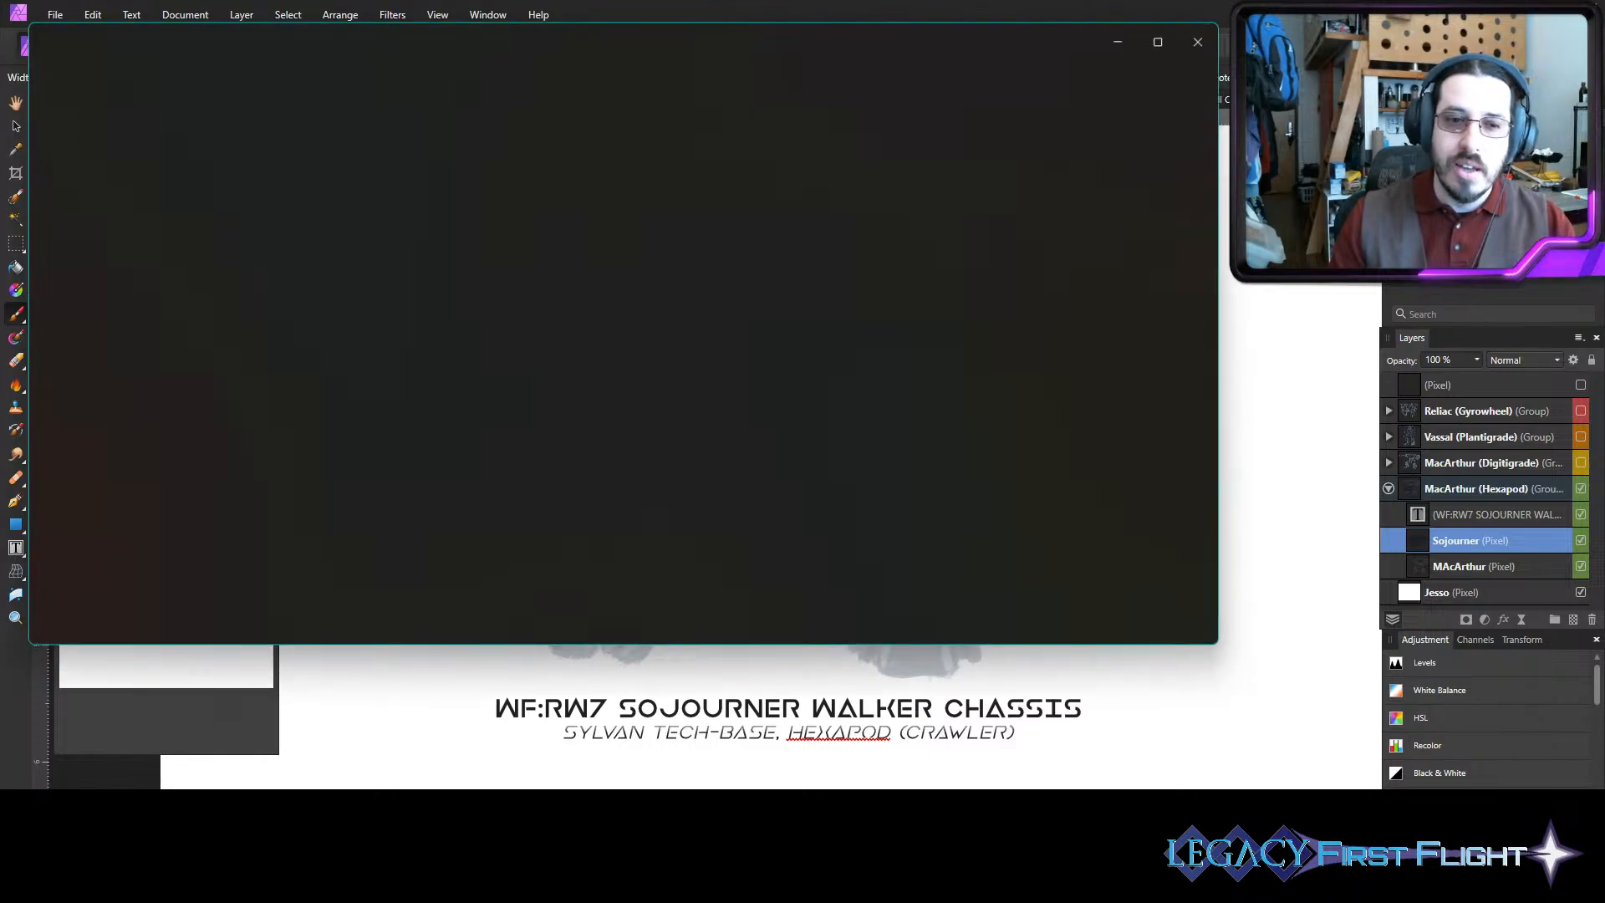
# - Examine the six-wheeled vehicles and the walker in the reference image Silph Pilgrimage.png
pyautogui.click(1158, 44)
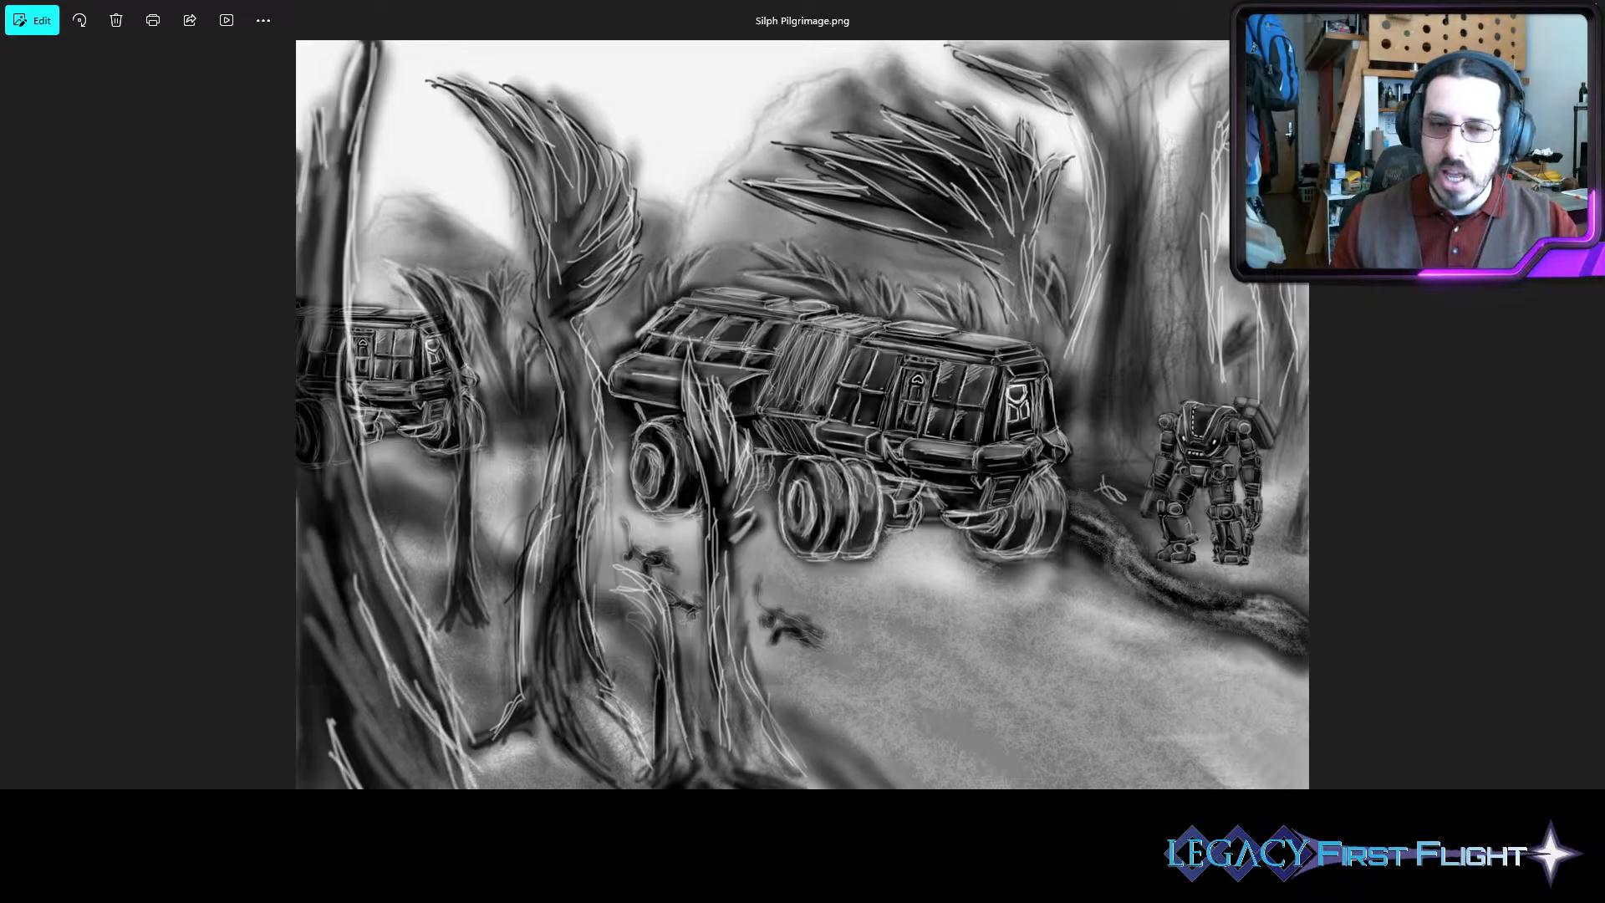
pyautogui.scroll(6, 909, 455)
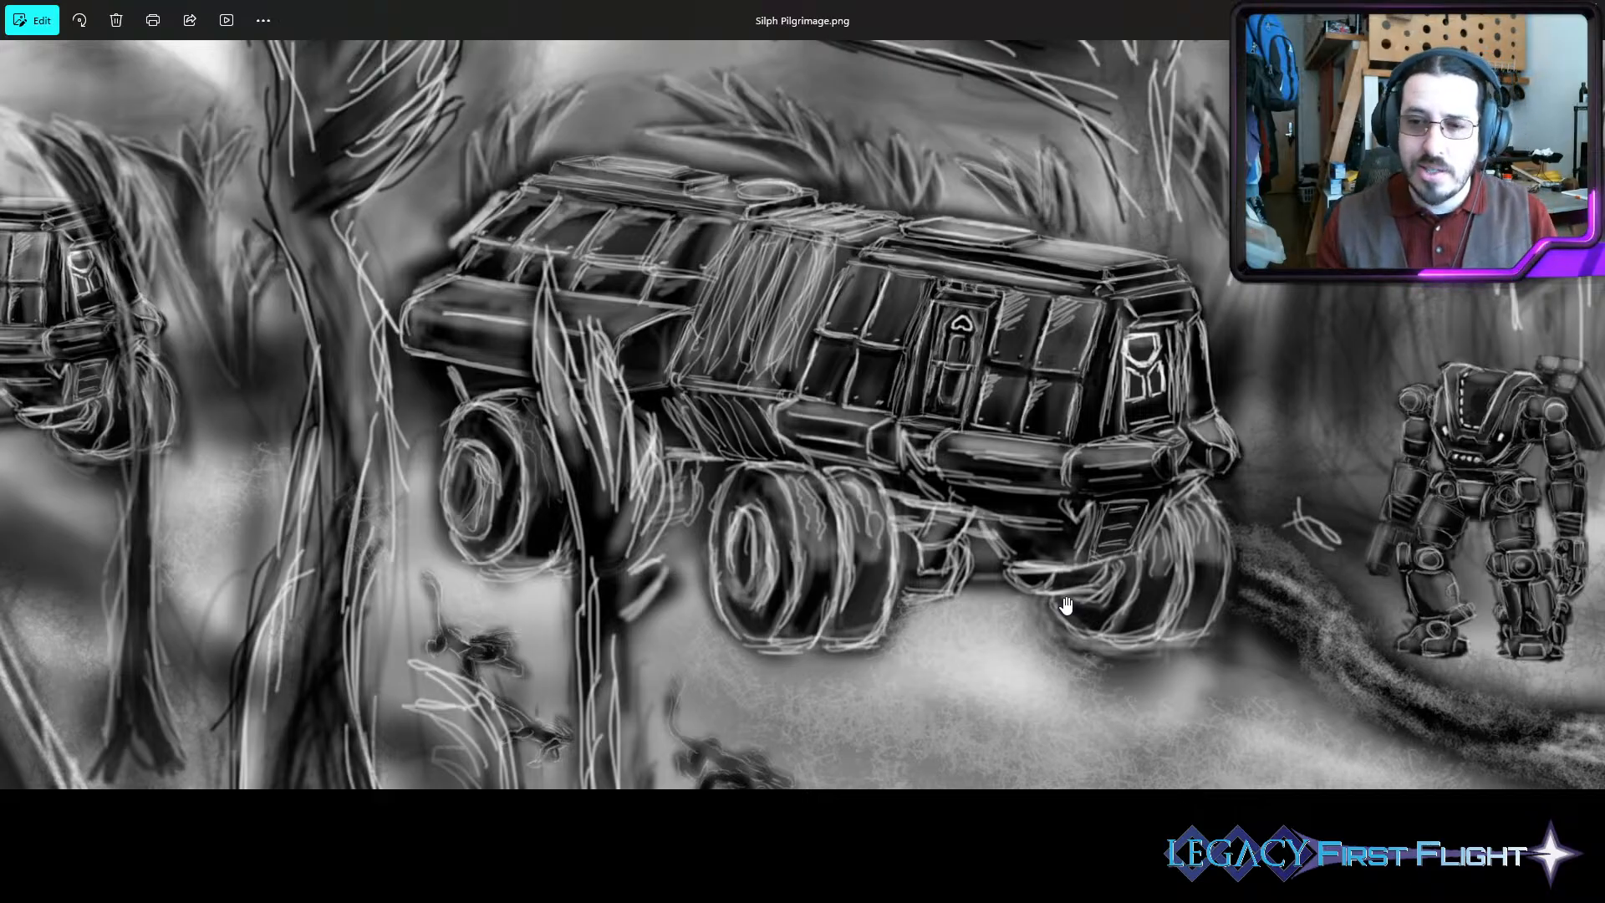
pyautogui.scroll(-5, 609, 674)
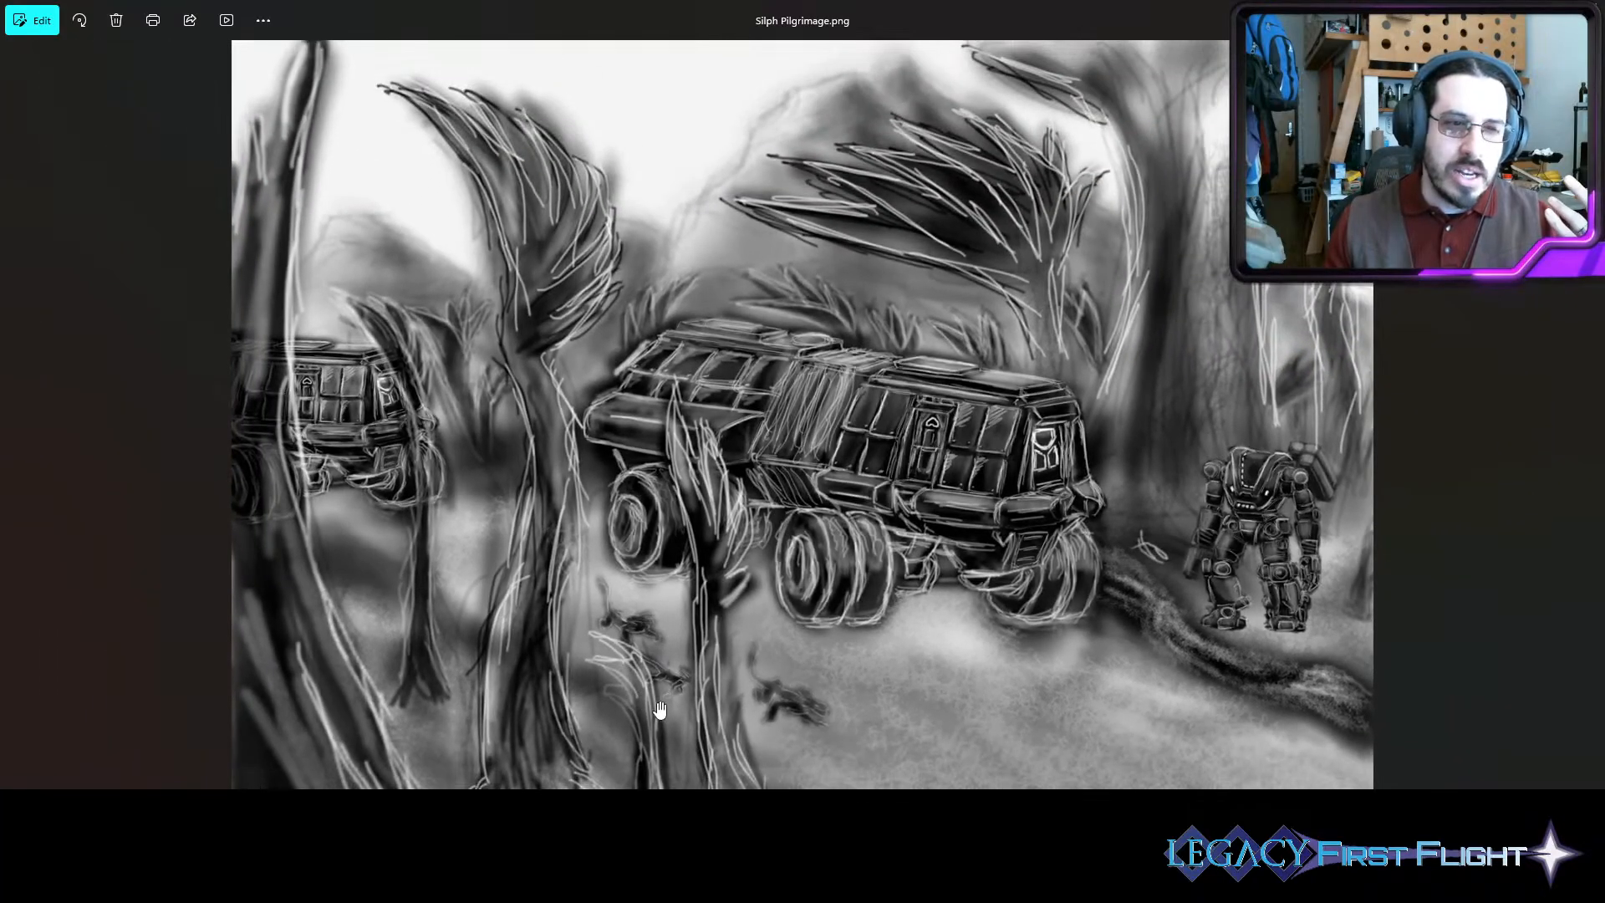
# - Study the large wheeled vehicle's front wheels and hull and the walker beside it, both close up and in the whole reference image
pyautogui.scroll(-1, 757, 736)
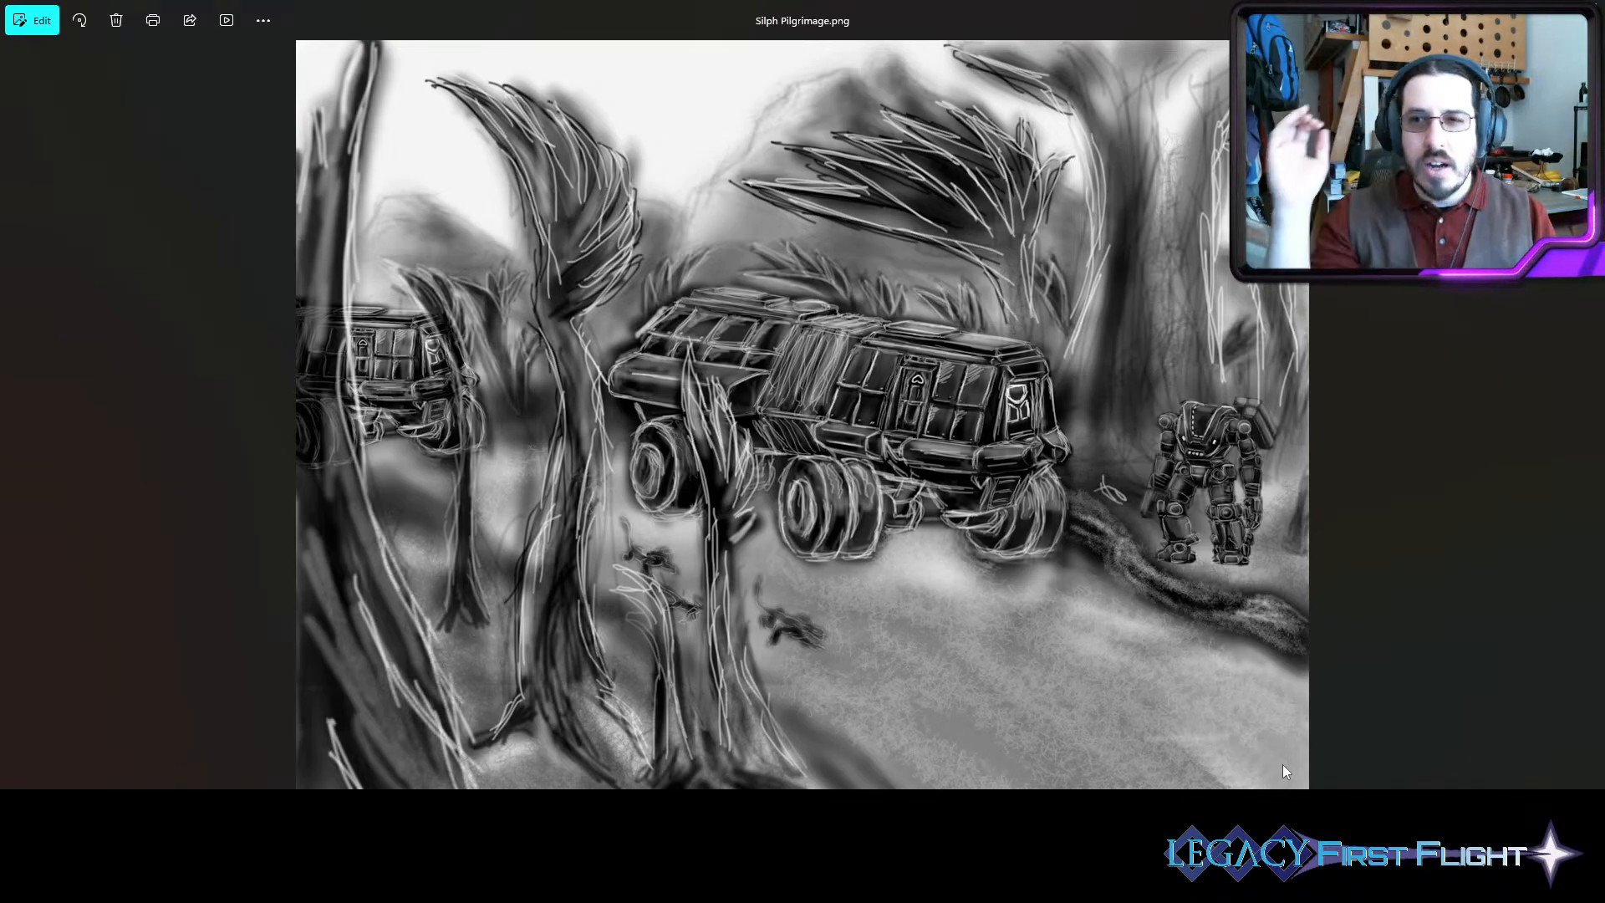
pyautogui.scroll(5, 841, 644)
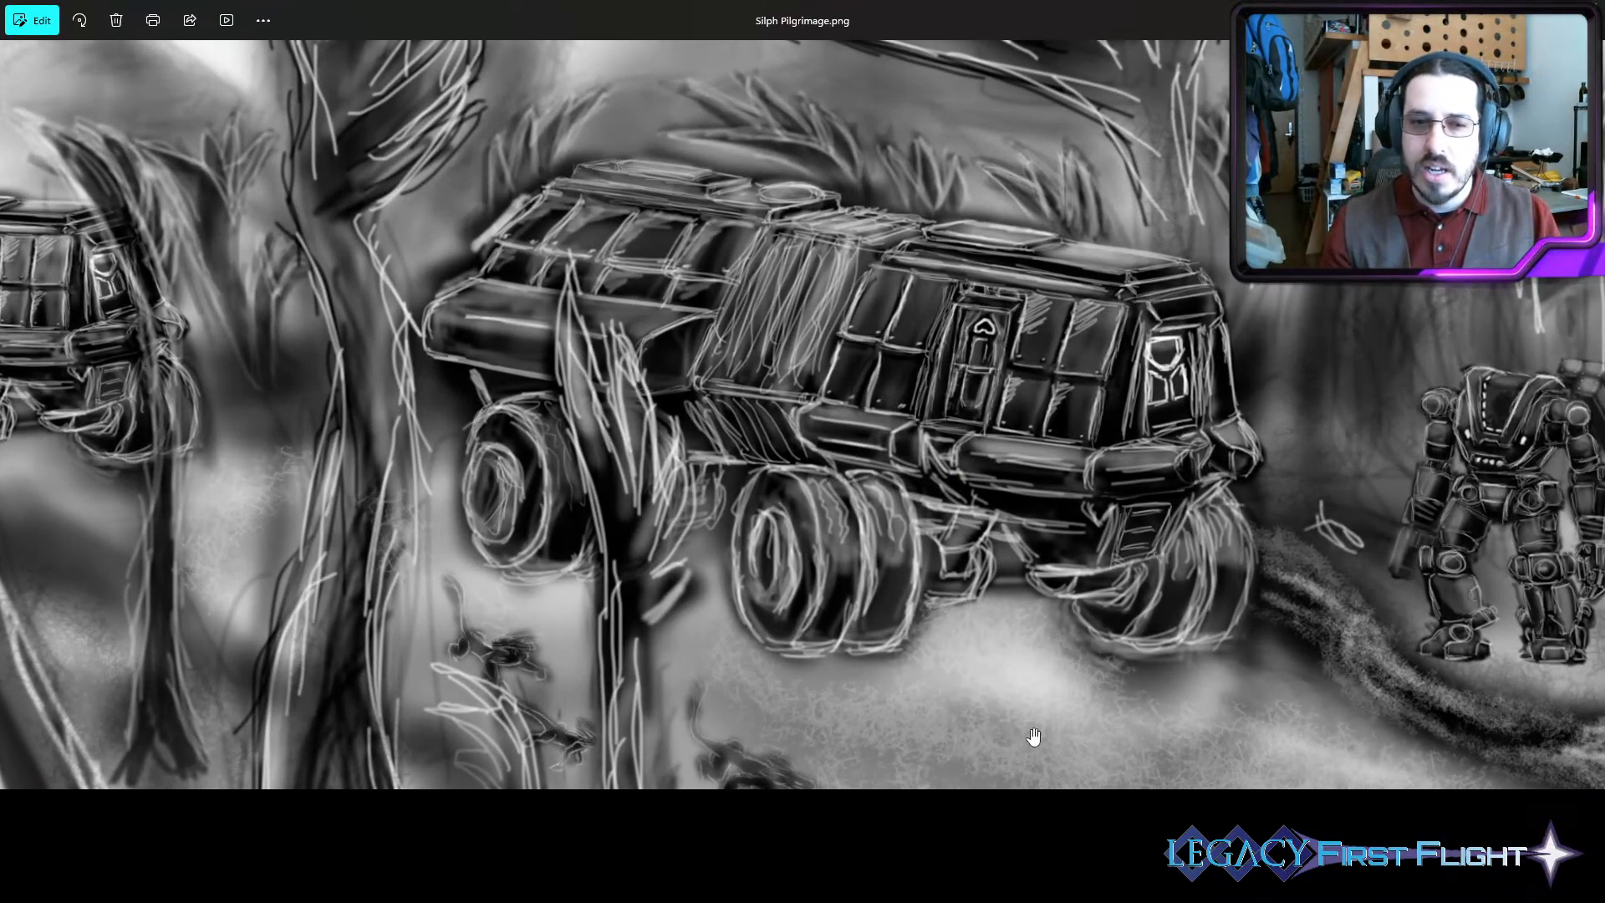
pyautogui.scroll(-5, 1050, 702)
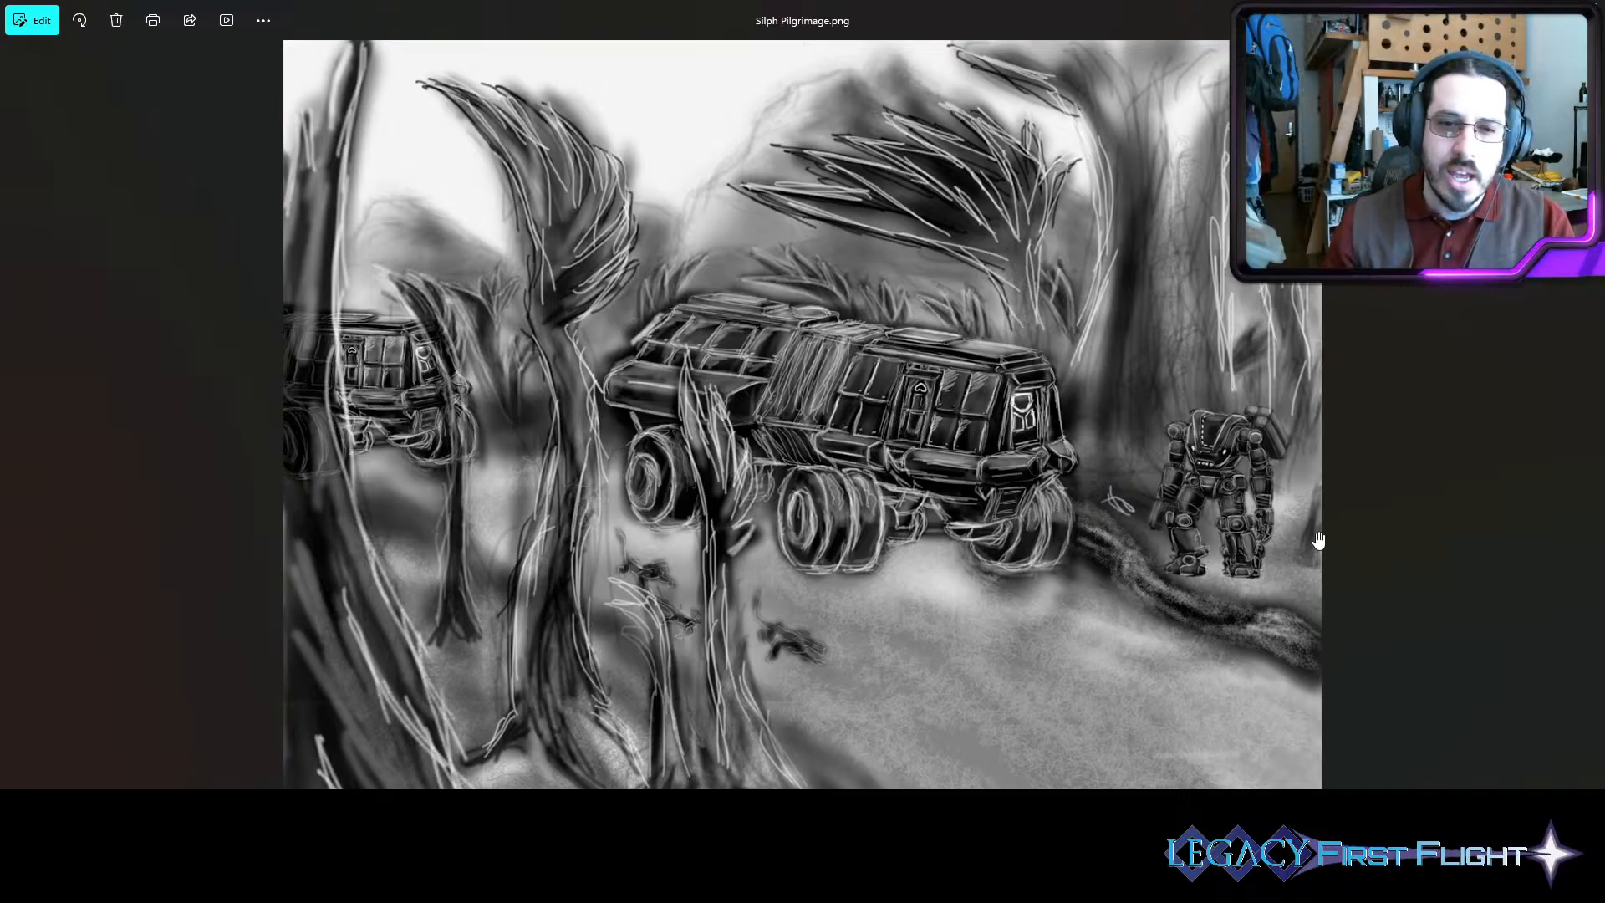
pyautogui.scroll(5, 1318, 541)
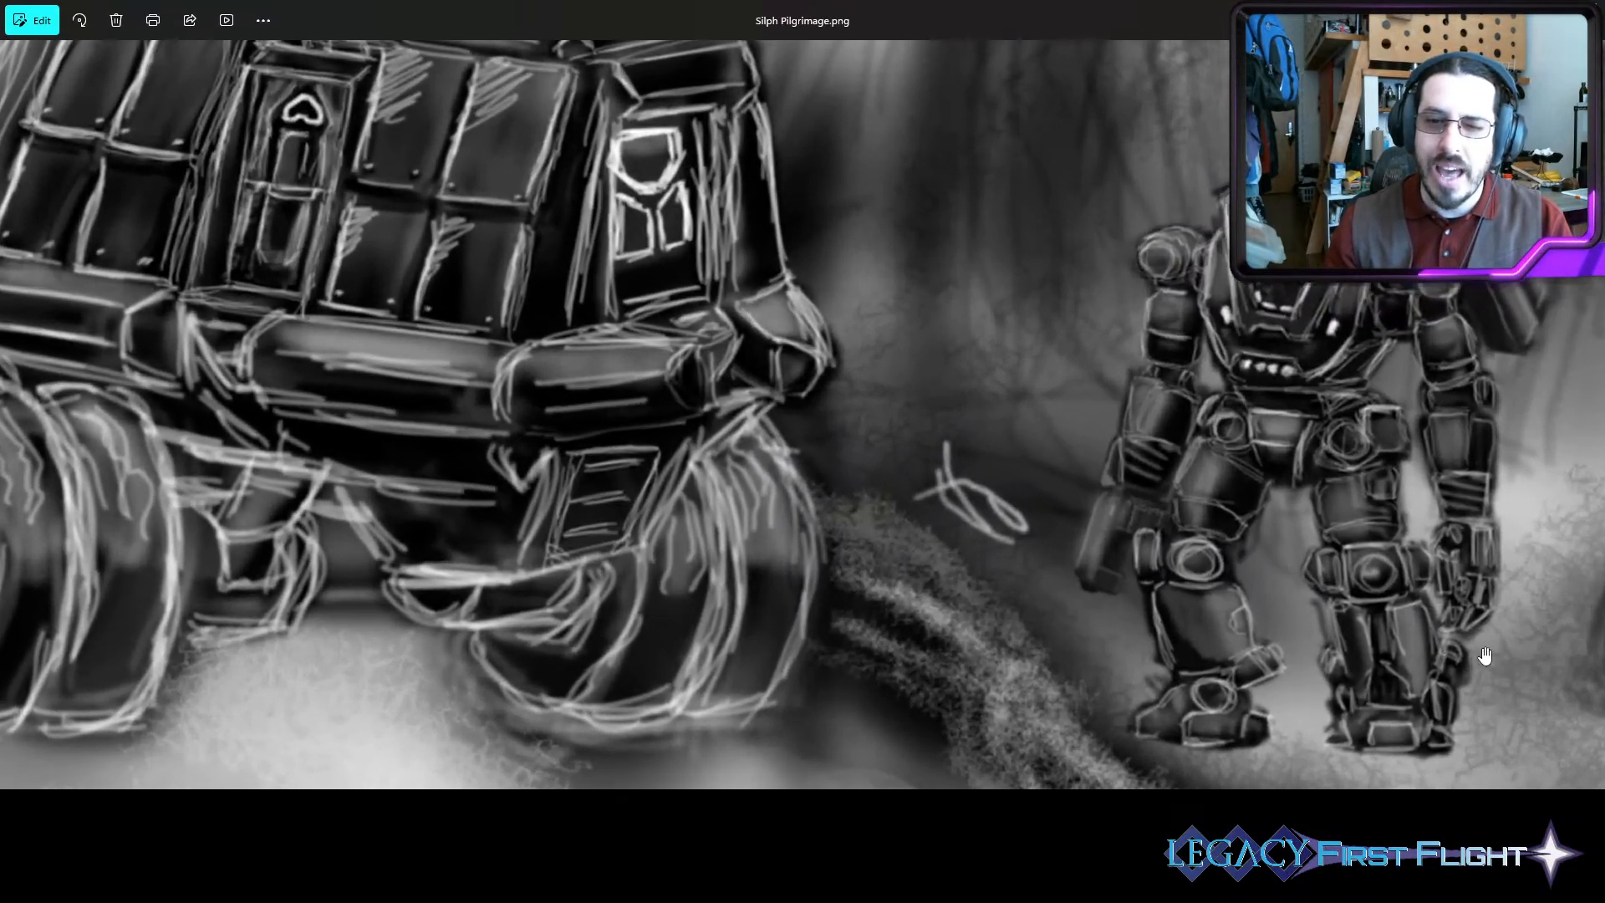
pyautogui.moveTo(1486, 656); pyautogui.dragTo(1315, 670)
pyautogui.scroll(-1, 744, 625)
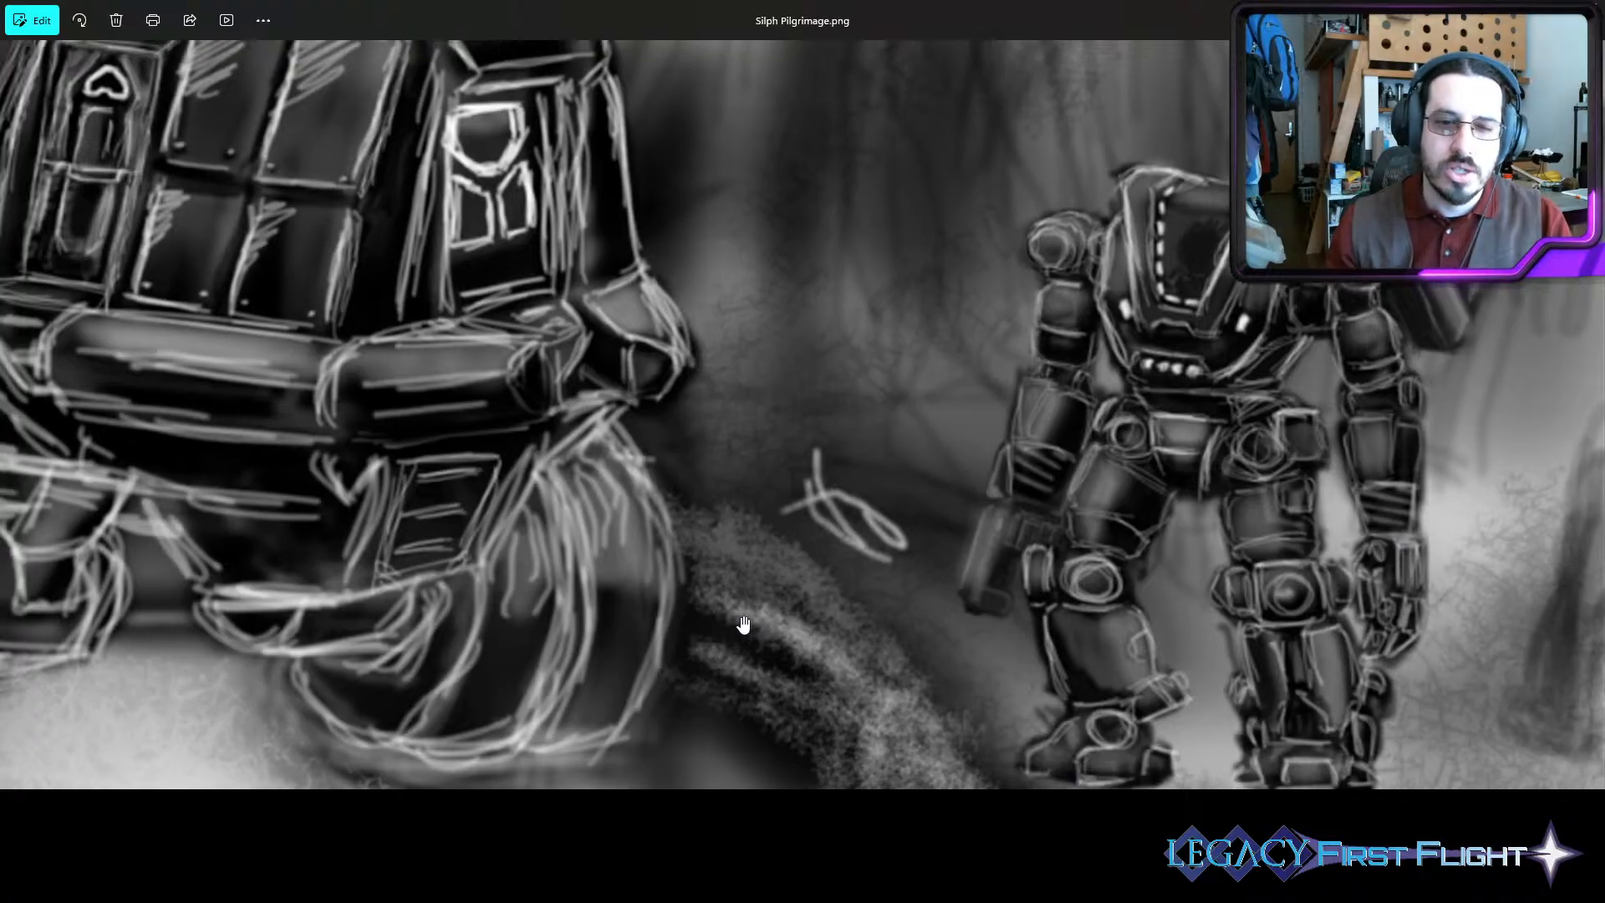
pyautogui.scroll(-3, 744, 626)
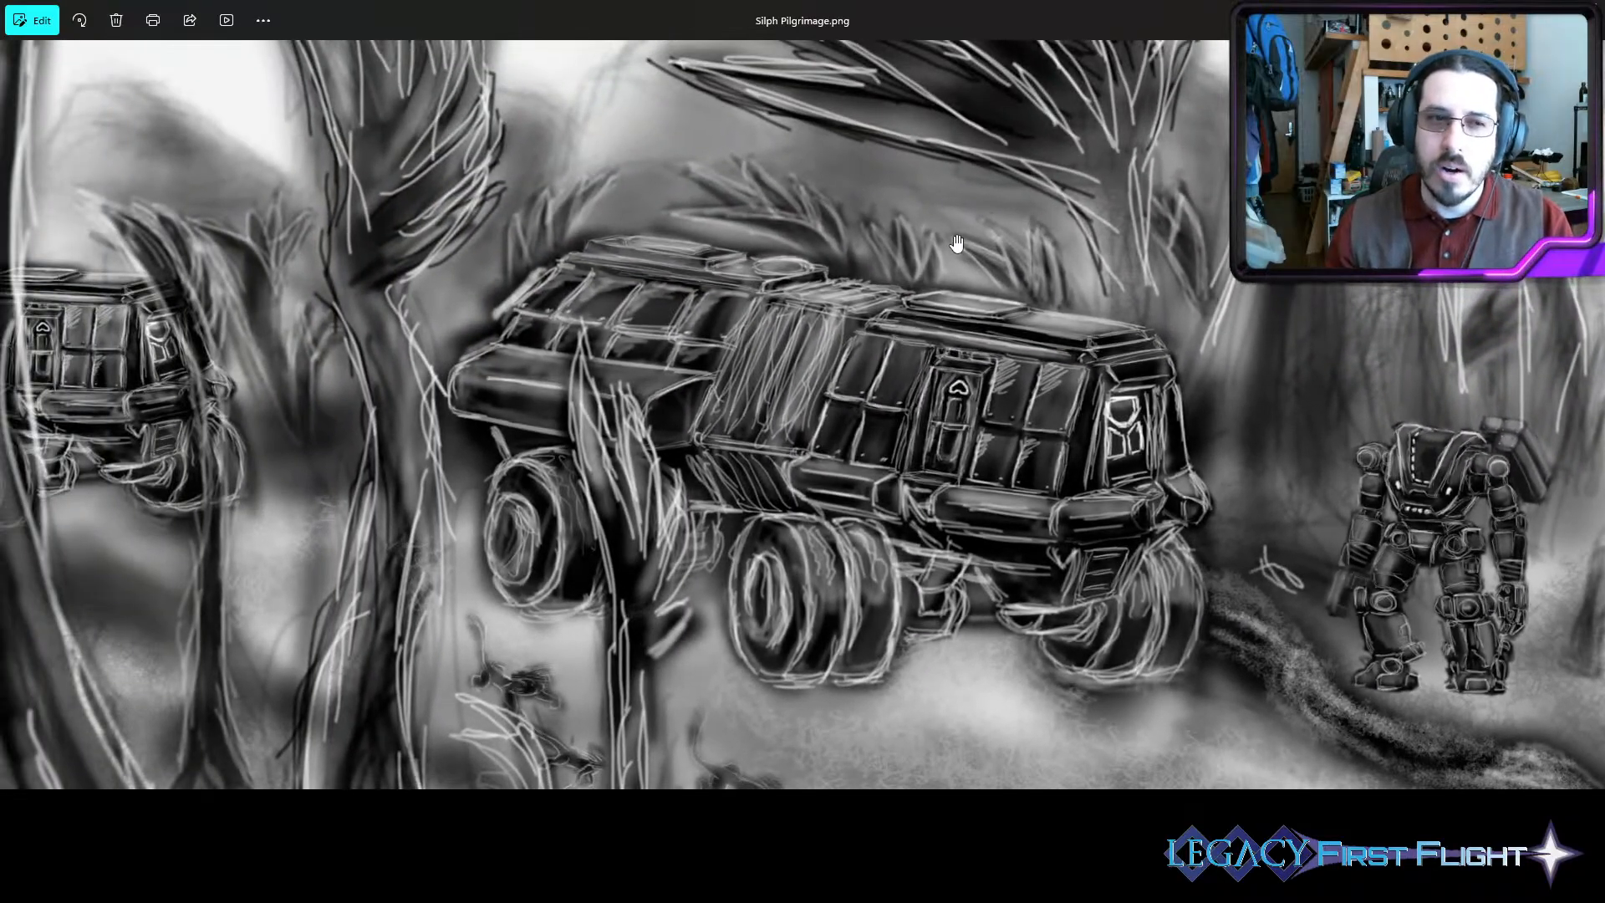
# - Return to FINAL WALKER CATALOGUE in Affinity Photo and block in a dark rear hull section on the Sojourner layer with a brush about 50 px wide
pyautogui.moveTo(933, 2); pyautogui.dragTo(1604, 126)
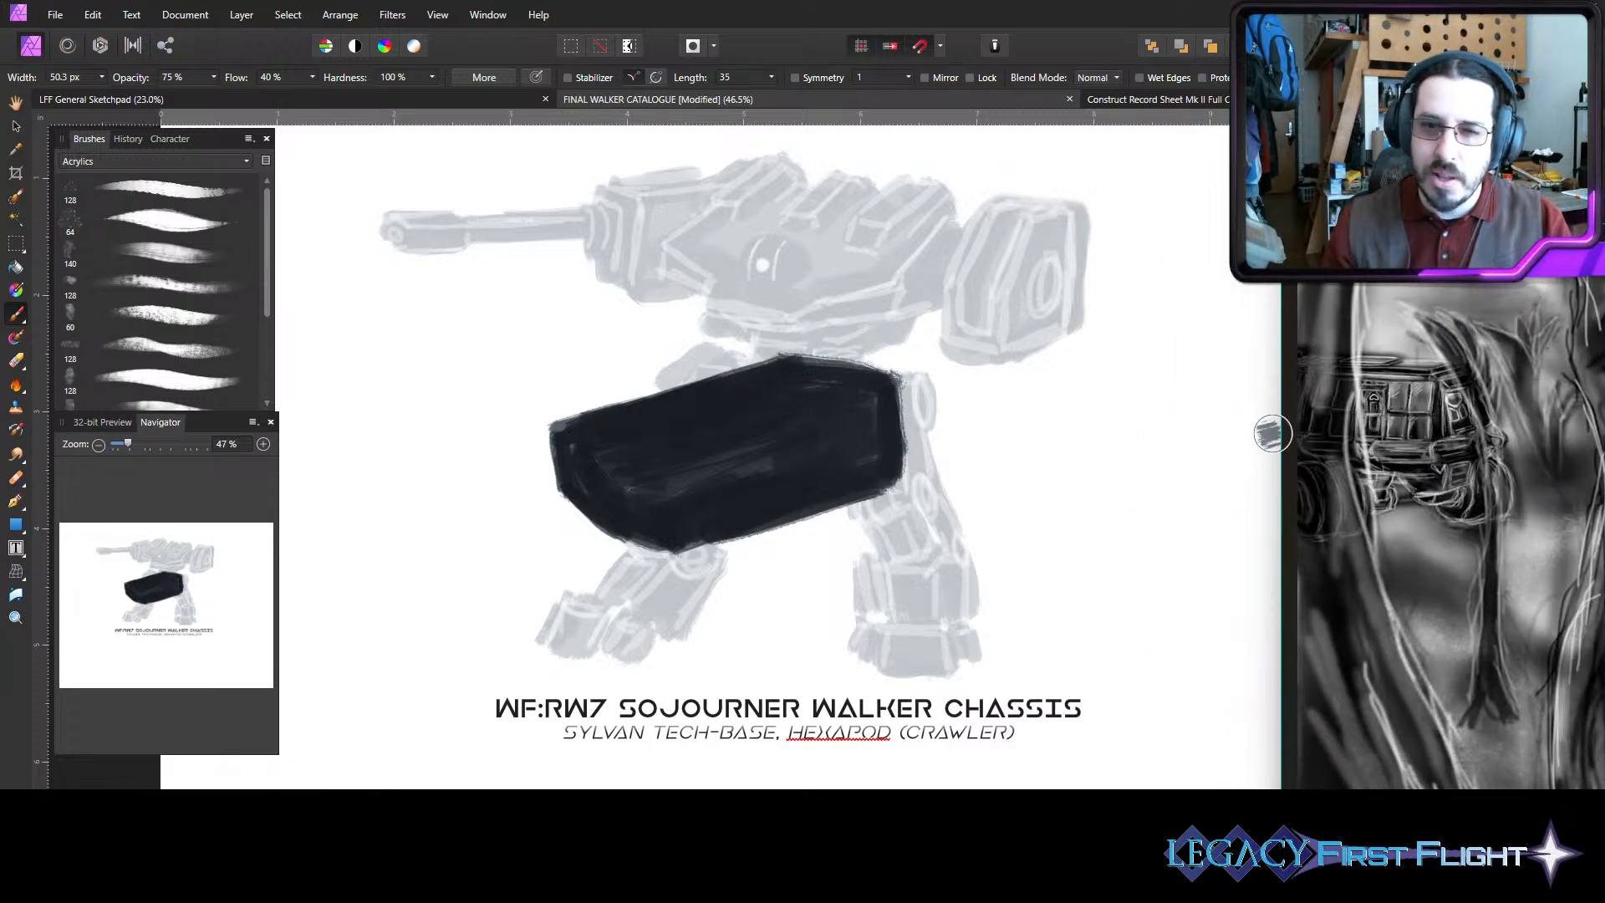
pyautogui.hotkey('alt', 'Tab')
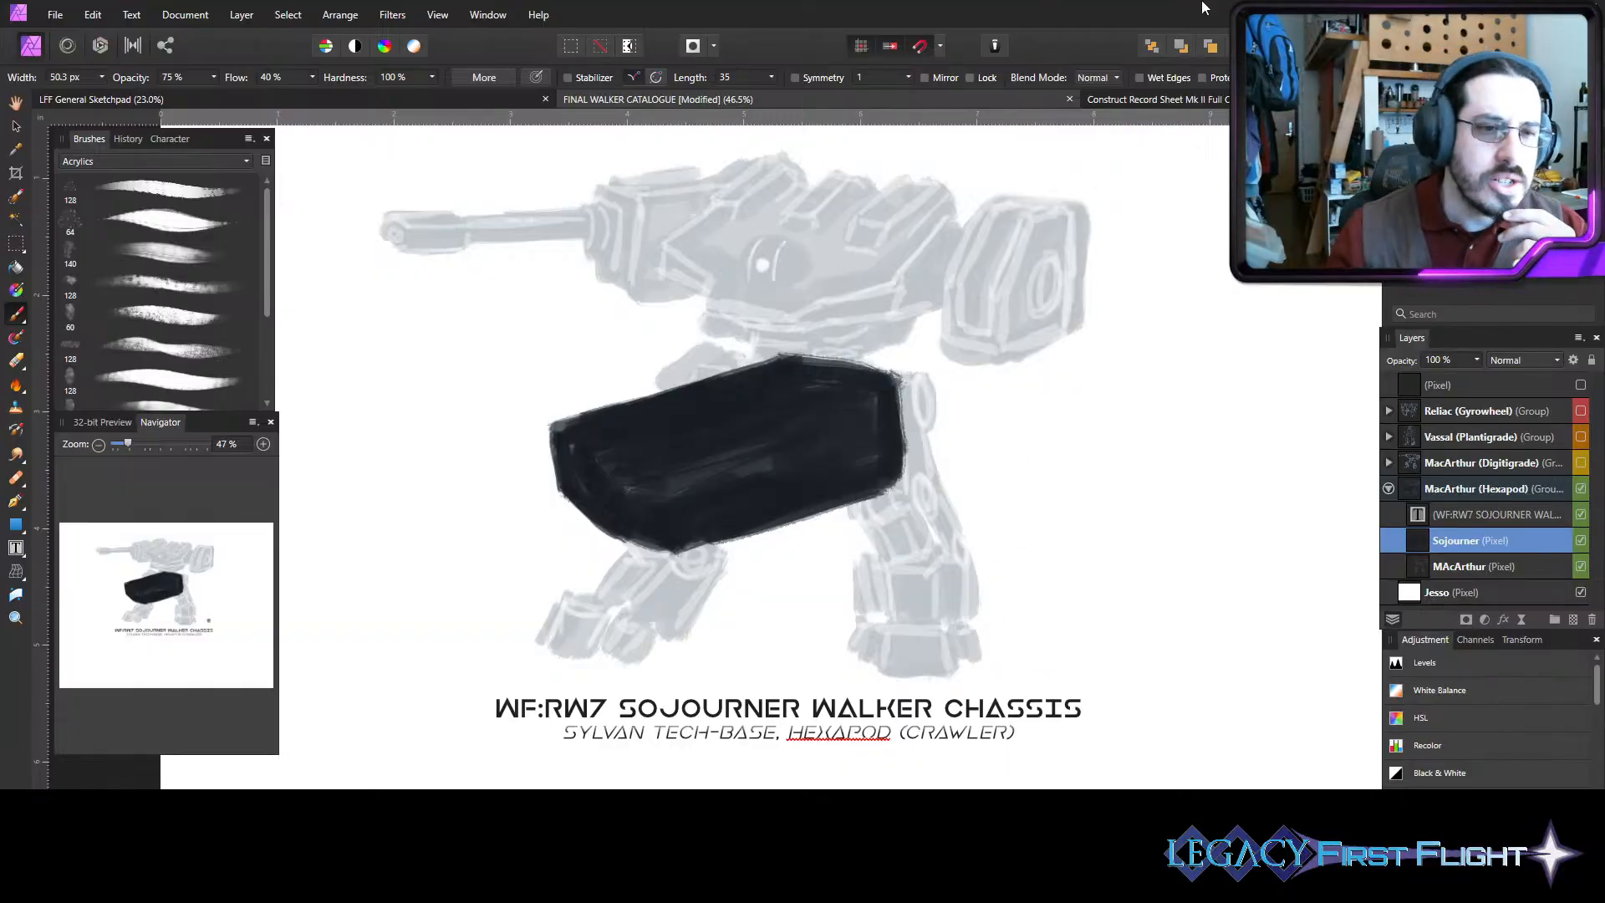
pyautogui.moveTo(879, 326)
pyautogui.mouseDown()
pyautogui.moveTo(768, 352)
pyautogui.moveTo(966, 294)
pyautogui.moveTo(802, 356)
pyautogui.moveTo(920, 379)
pyautogui.moveTo(1029, 339)
pyautogui.moveTo(1045, 351)
pyautogui.moveTo(863, 355)
pyautogui.moveTo(1054, 322)
pyautogui.moveTo(953, 322)
pyautogui.moveTo(1121, 356)
pyautogui.moveTo(1127, 434)
pyautogui.moveTo(1020, 476)
pyautogui.moveTo(953, 452)
pyautogui.moveTo(957, 388)
pyautogui.moveTo(1050, 405)
pyautogui.moveTo(1087, 368)
pyautogui.moveTo(1115, 409)
pyautogui.moveTo(1046, 401)
pyautogui.mouseUp()
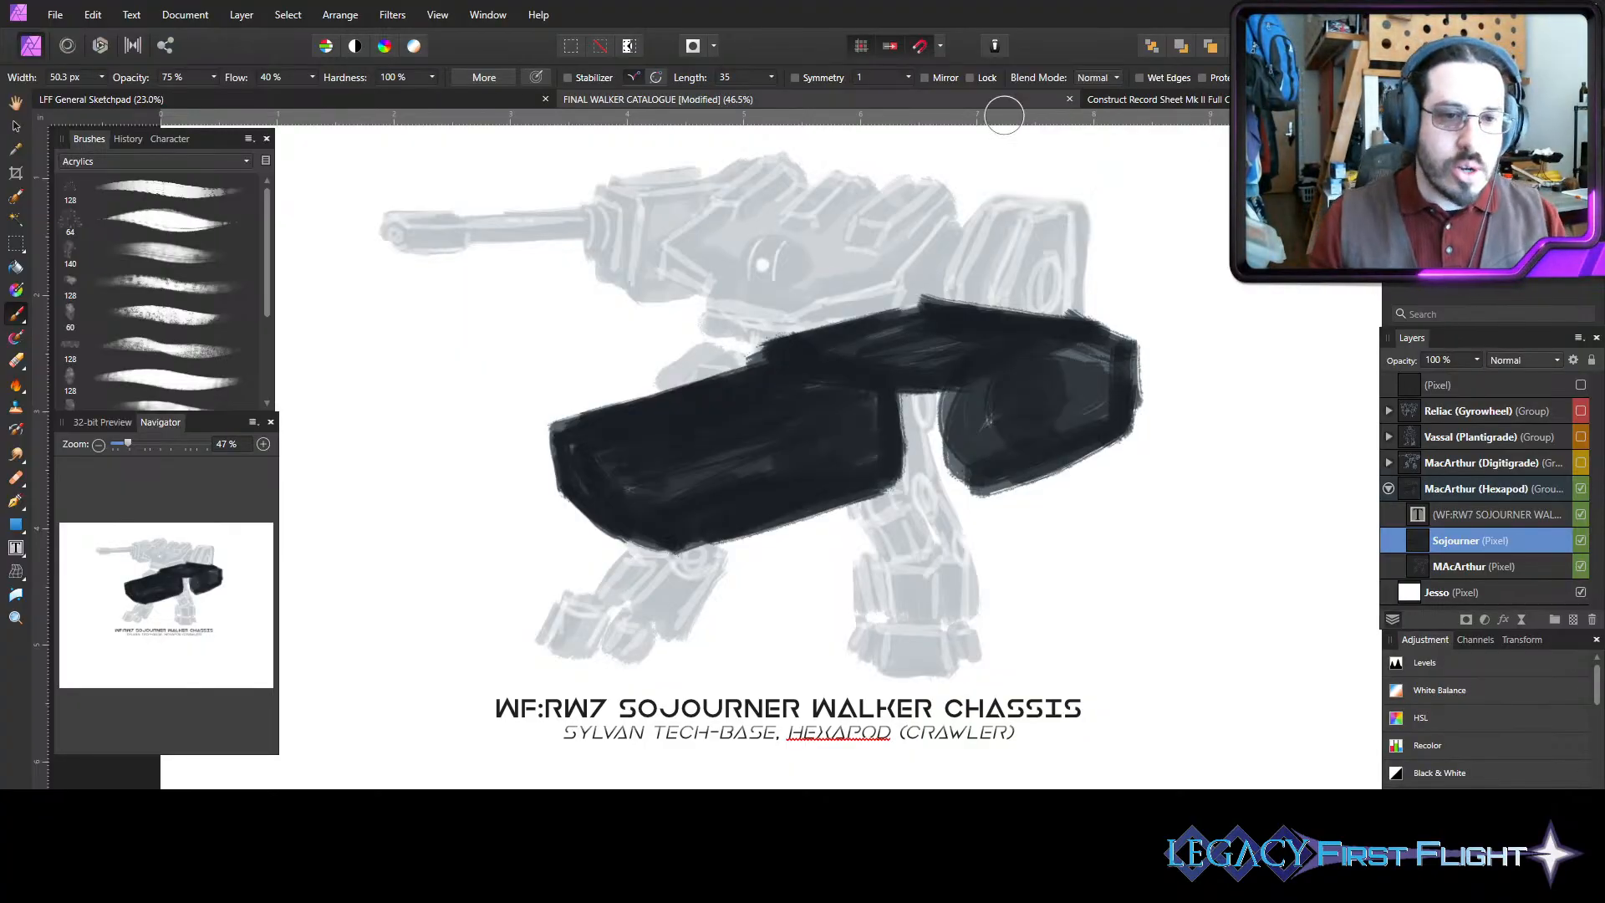
# - Erase the upper front edge of the Sojourner's front hull into a rounded slope, using an eraser about 37 to 42 px wide
pyautogui.click(23, 356)
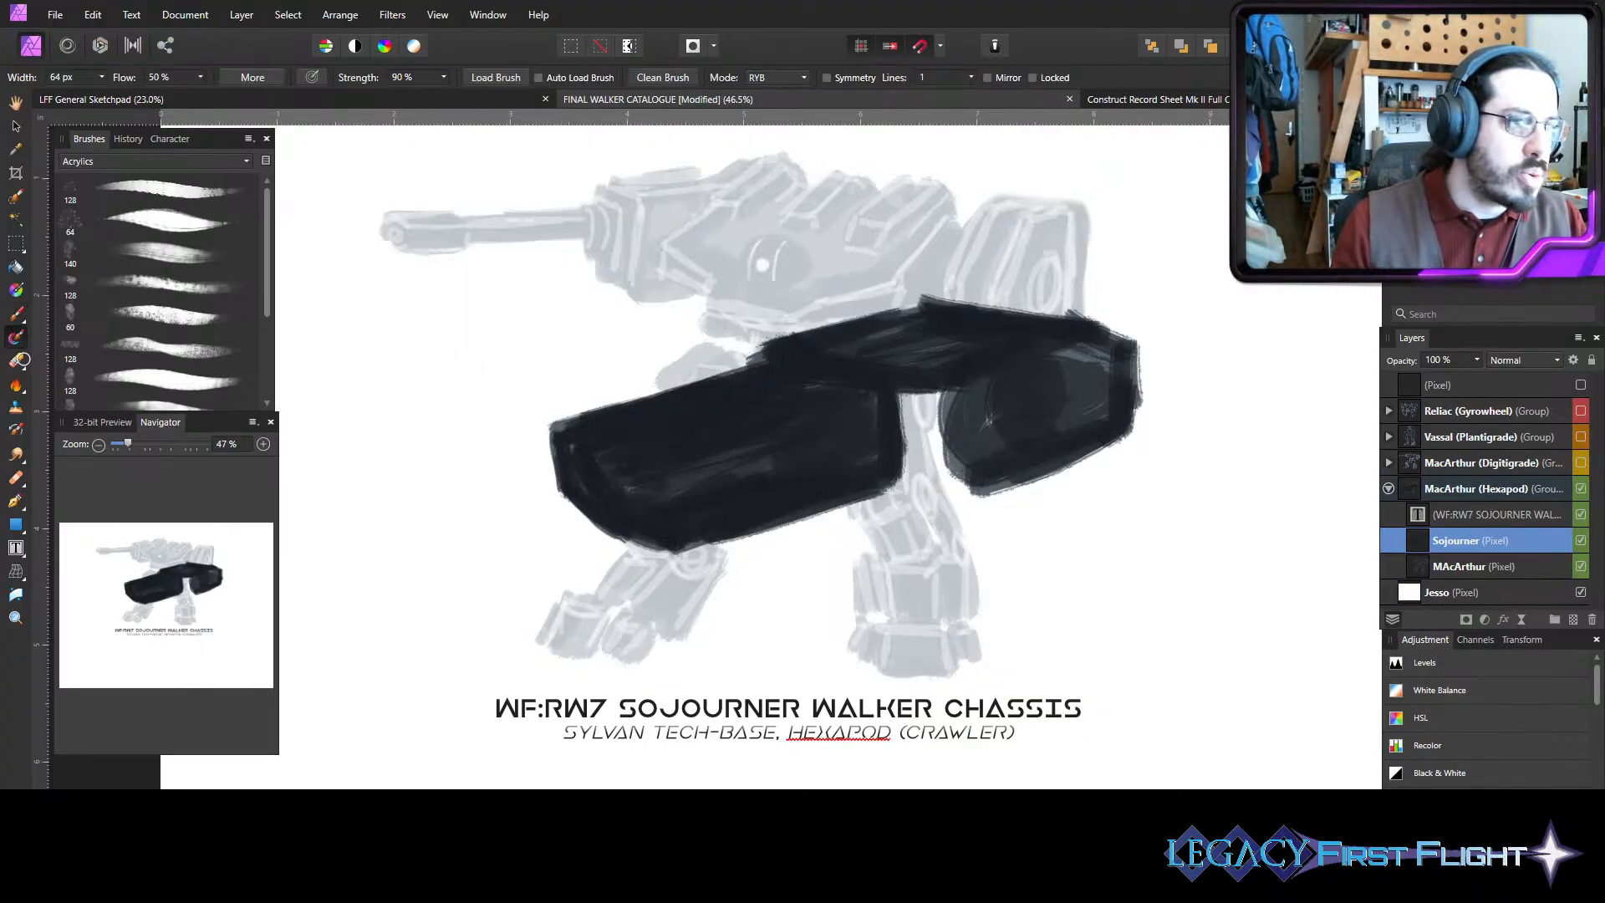
pyautogui.click(557, 390)
pyautogui.press('[')
pyautogui.press('[')
pyautogui.press('[')
pyautogui.press('[')
pyautogui.press('[')
pyautogui.press('[')
pyautogui.press('[')
pyautogui.press('[')
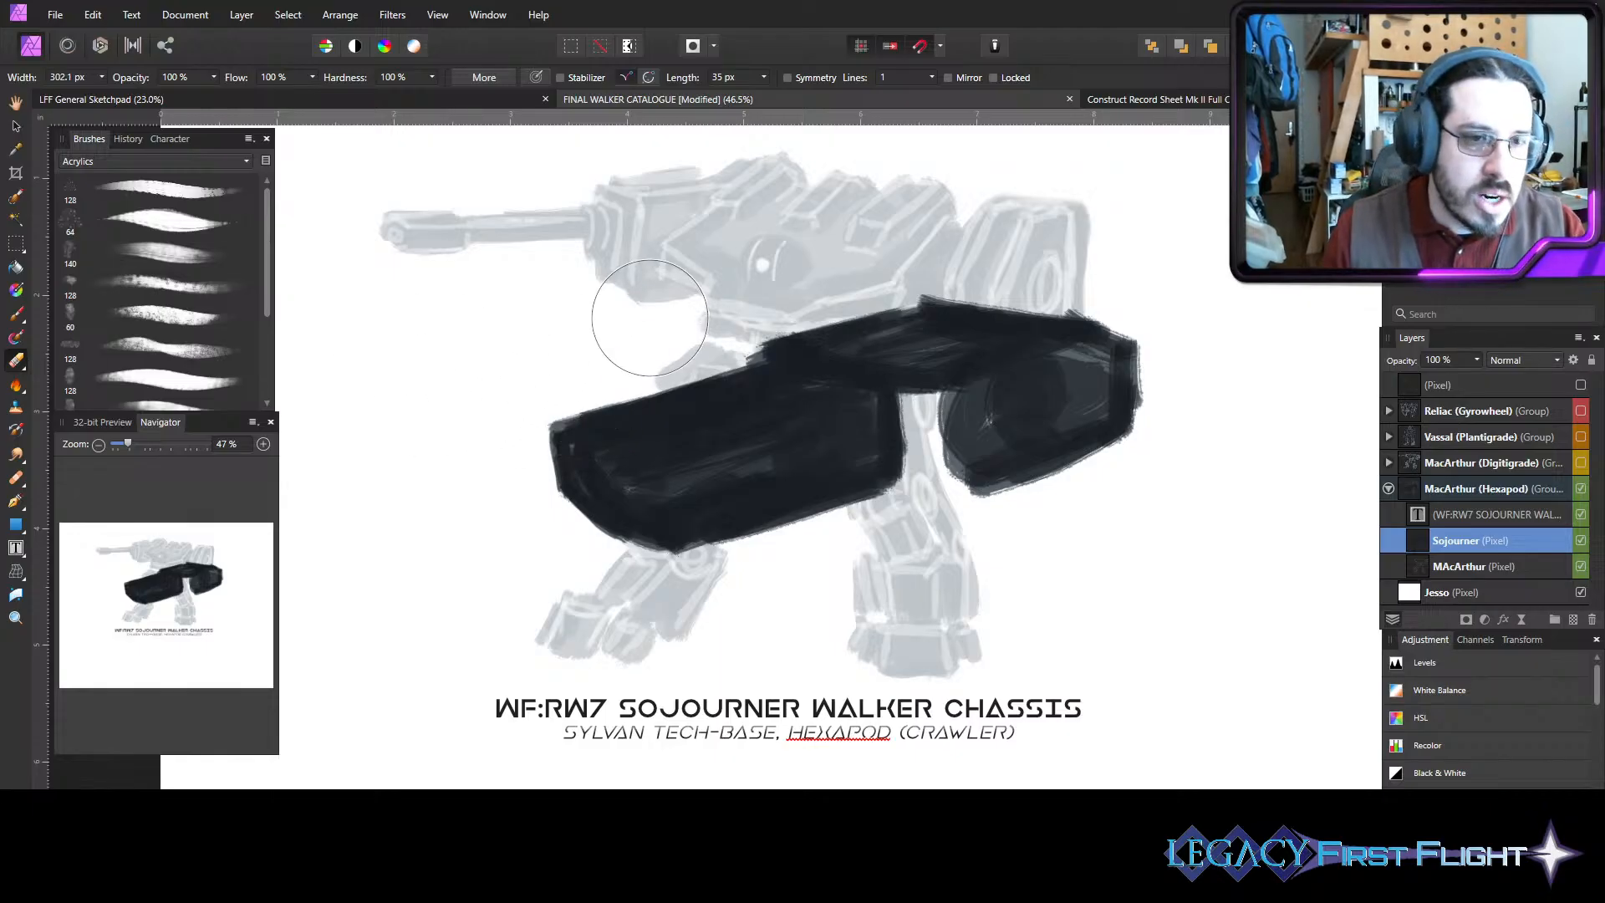
pyautogui.press('[')
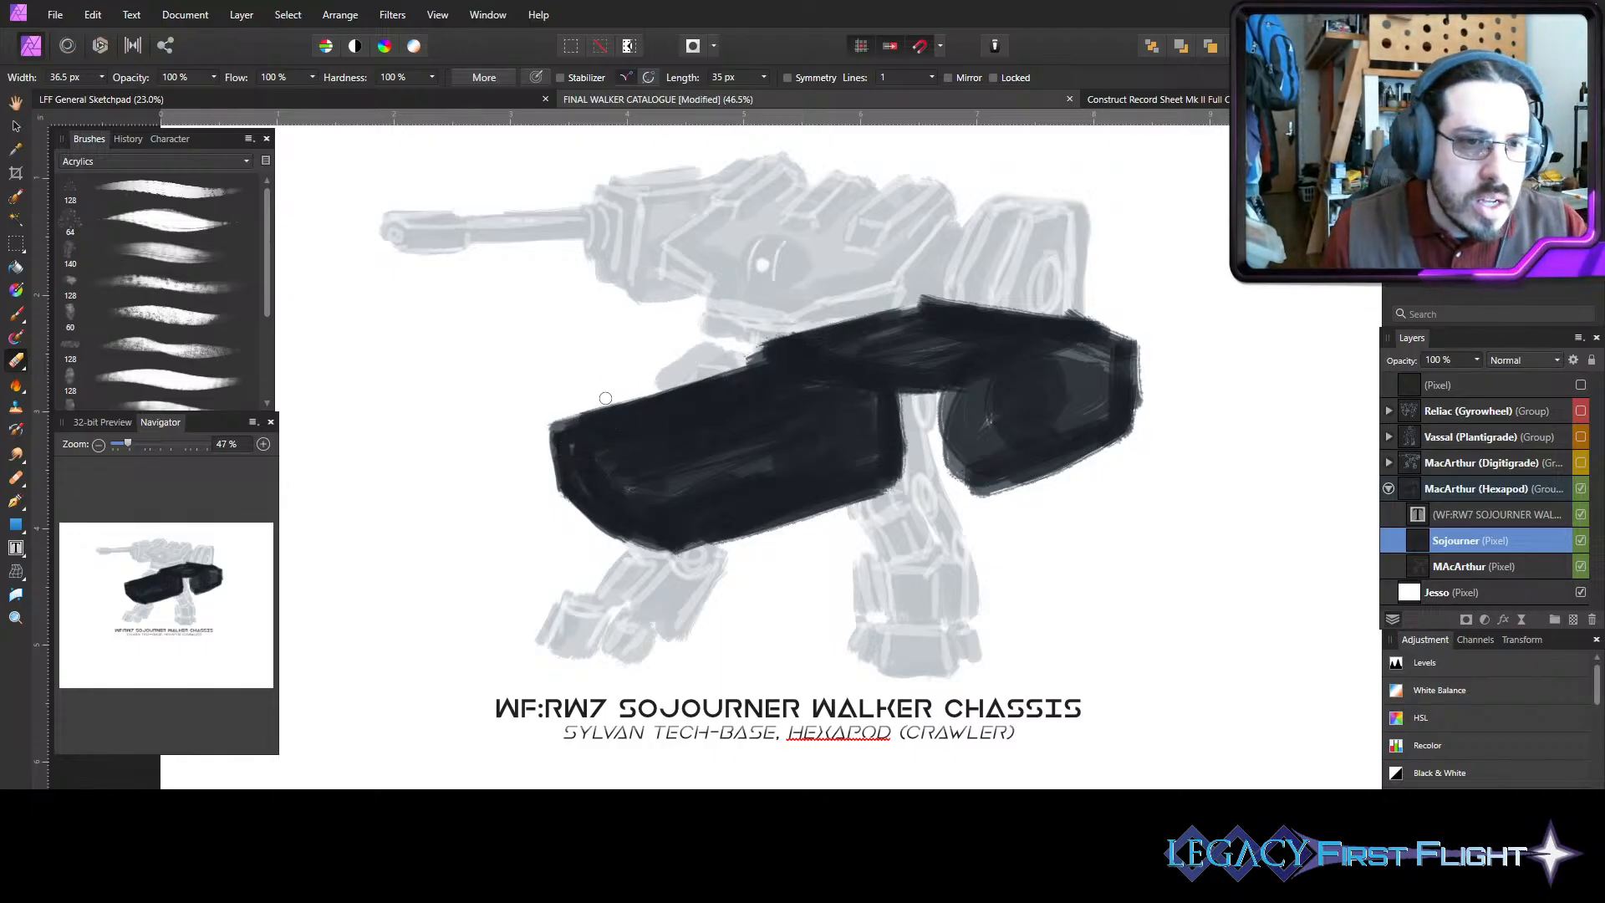
pyautogui.click(577, 428)
pyautogui.moveTo(704, 363)
pyautogui.mouseDown()
pyautogui.moveTo(570, 439)
pyautogui.moveTo(585, 460)
pyautogui.mouseUp()
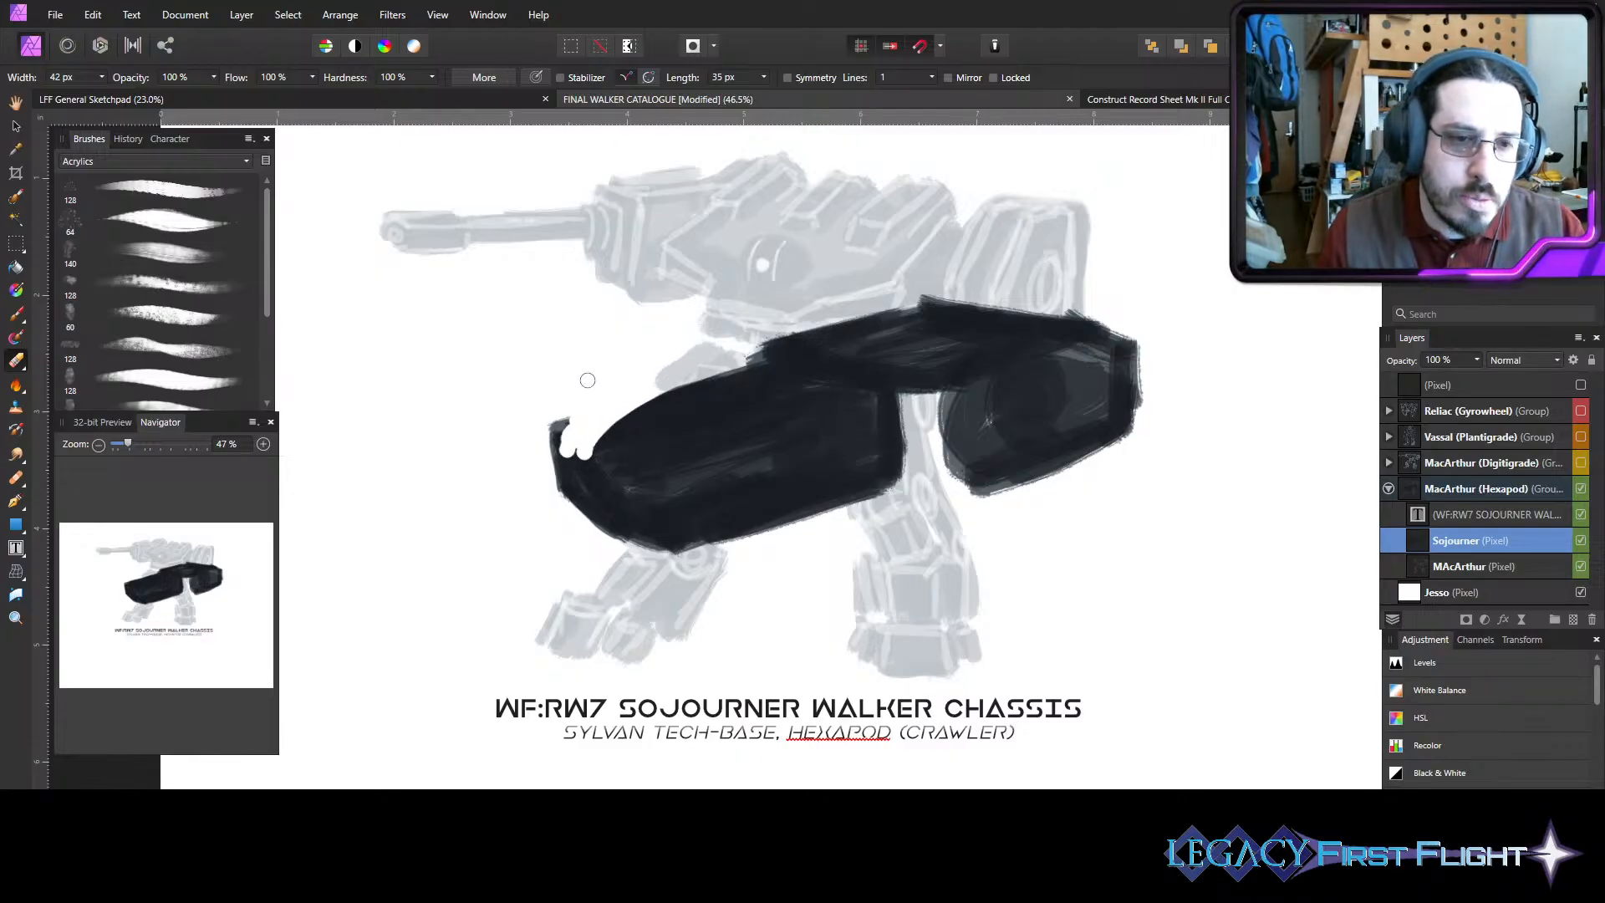
# - Erase the hull's front tip and bevel its lower front corner with an eraser about 45 to 56 px wide
pyautogui.press(']')
pyautogui.moveTo(600, 523)
pyautogui.mouseDown()
pyautogui.moveTo(601, 429)
pyautogui.moveTo(605, 536)
pyautogui.mouseUp()
pyautogui.moveTo(589, 418)
pyautogui.mouseDown()
pyautogui.moveTo(590, 513)
pyautogui.moveTo(570, 439)
pyautogui.moveTo(653, 386)
pyautogui.mouseUp()
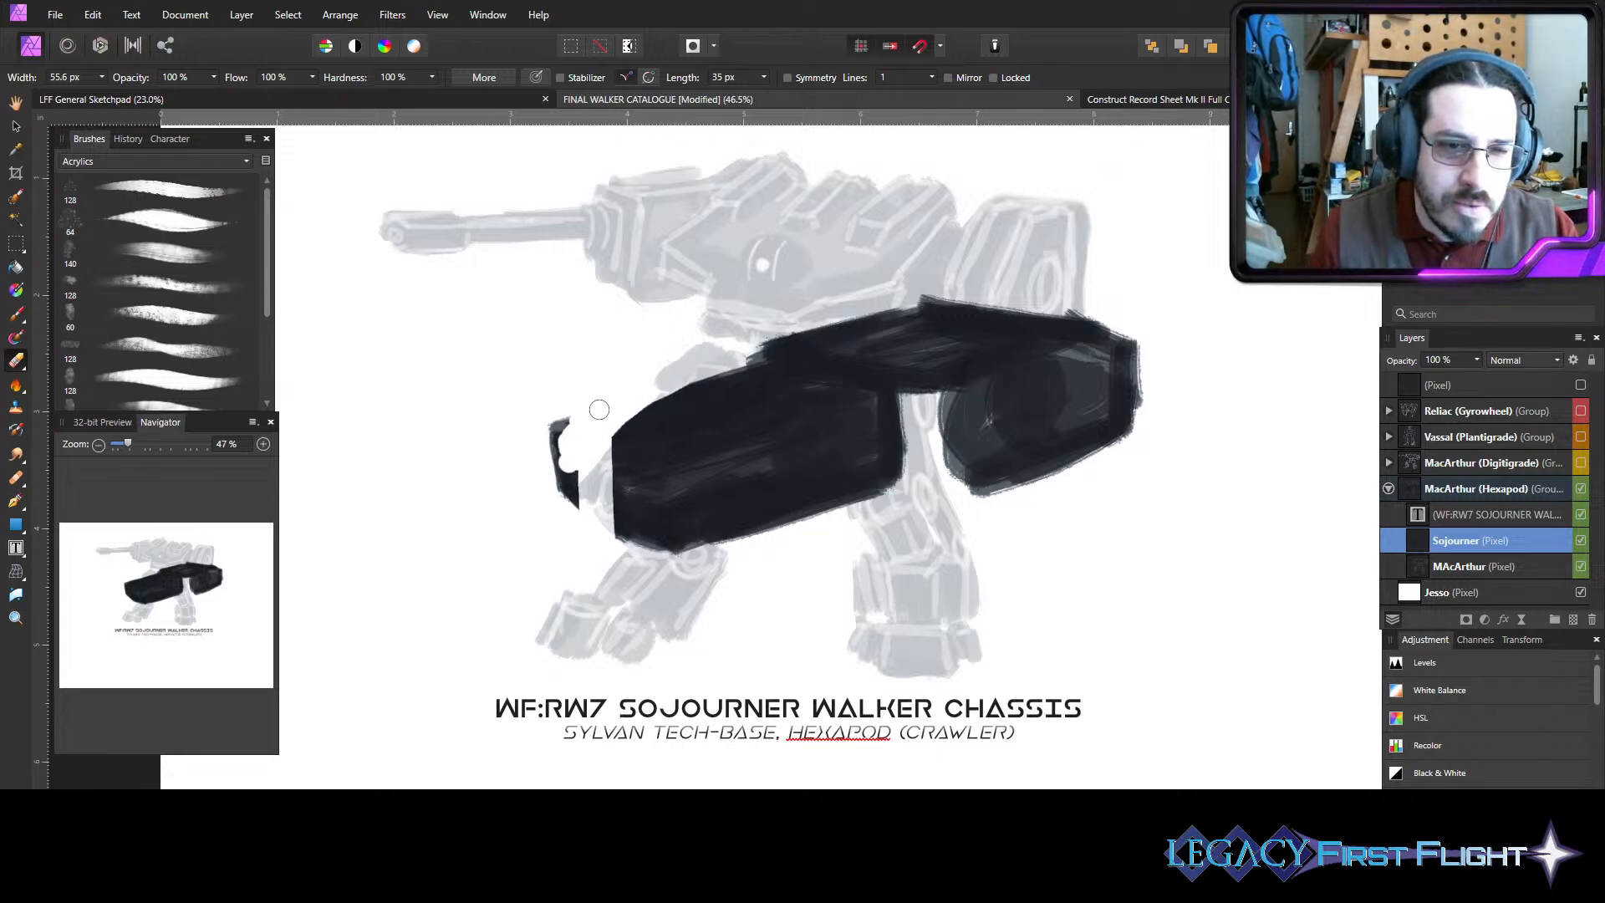
pyautogui.press('[')
pyautogui.moveTo(570, 419); pyautogui.dragTo(552, 401)
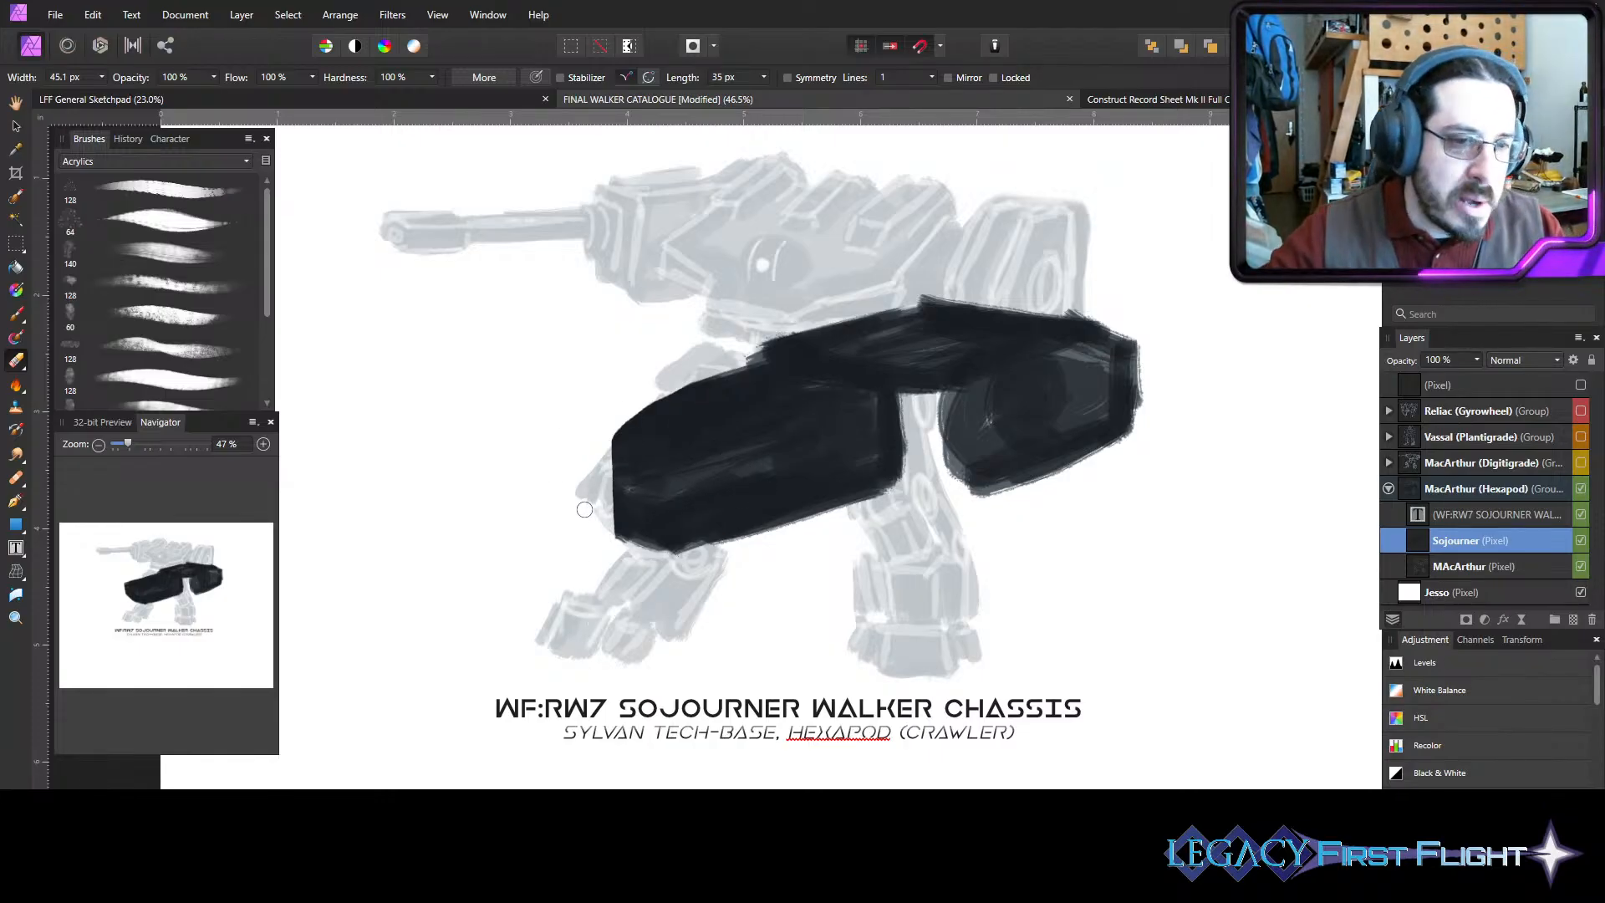
pyautogui.moveTo(597, 513); pyautogui.dragTo(686, 545)
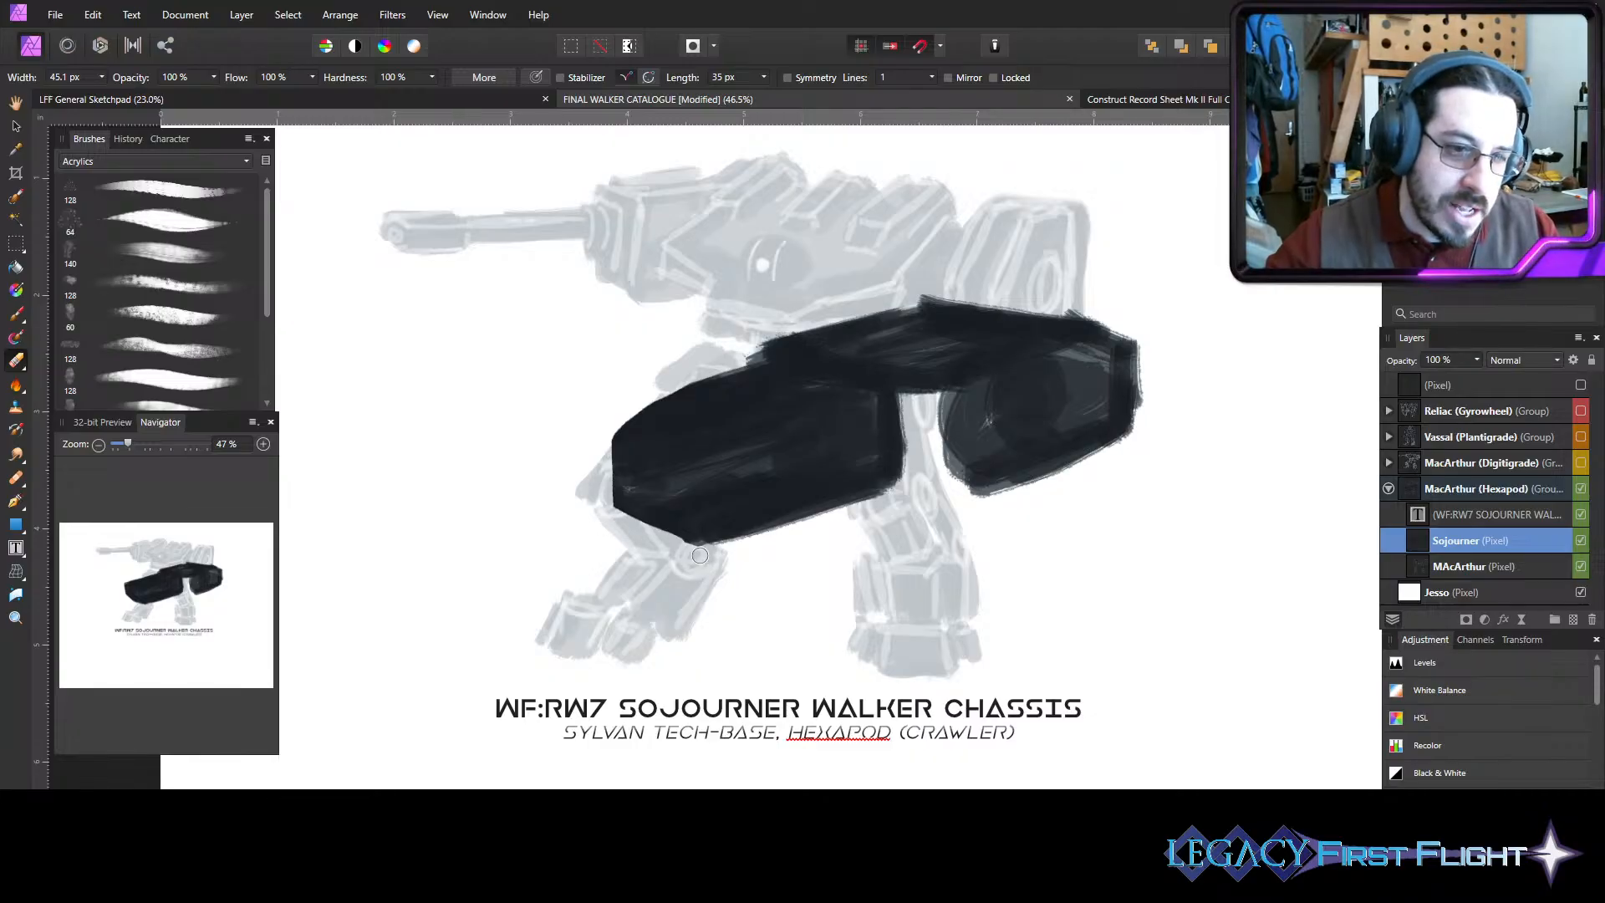
pyautogui.moveTo(629, 530); pyautogui.dragTo(652, 539)
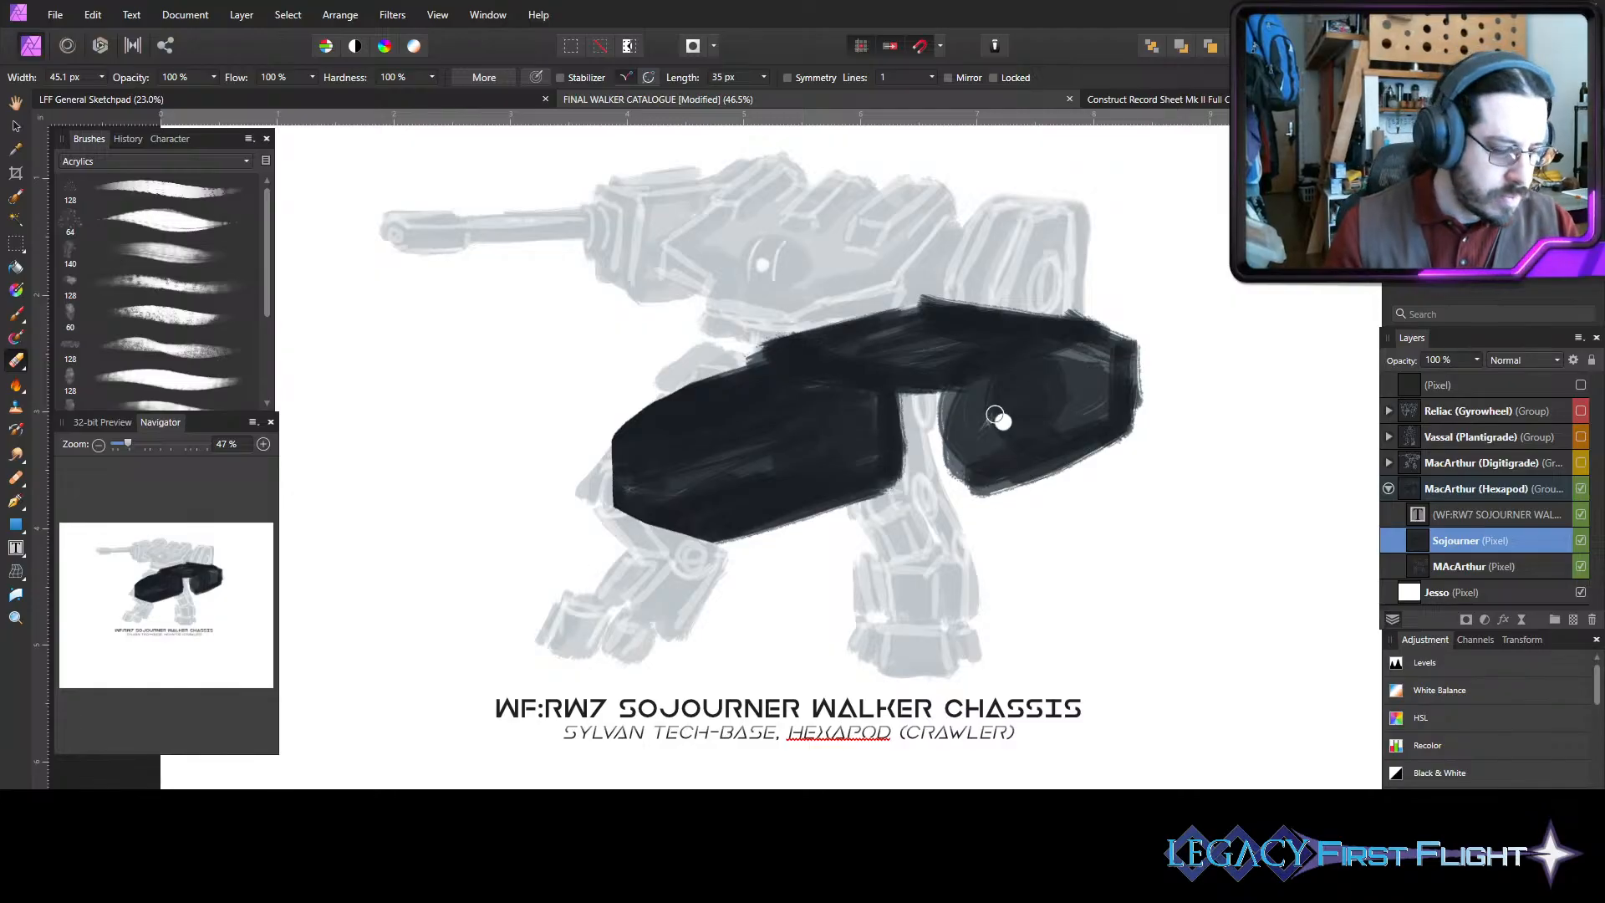
# - Fill the gap between the front and rear hull sections with dark paint using a brush about 50 px wide
pyautogui.press('b')
pyautogui.moveTo(939, 387)
pyautogui.mouseDown()
pyautogui.moveTo(901, 407)
pyautogui.moveTo(996, 411)
pyautogui.moveTo(970, 454)
pyautogui.moveTo(924, 391)
pyautogui.moveTo(888, 403)
pyautogui.moveTo(889, 452)
pyautogui.moveTo(932, 445)
pyautogui.moveTo(980, 404)
pyautogui.moveTo(893, 409)
pyautogui.moveTo(1094, 362)
pyautogui.moveTo(939, 330)
pyautogui.moveTo(1024, 333)
pyautogui.moveTo(836, 319)
pyautogui.moveTo(941, 319)
pyautogui.moveTo(917, 312)
pyautogui.moveTo(760, 365)
pyautogui.mouseUp()
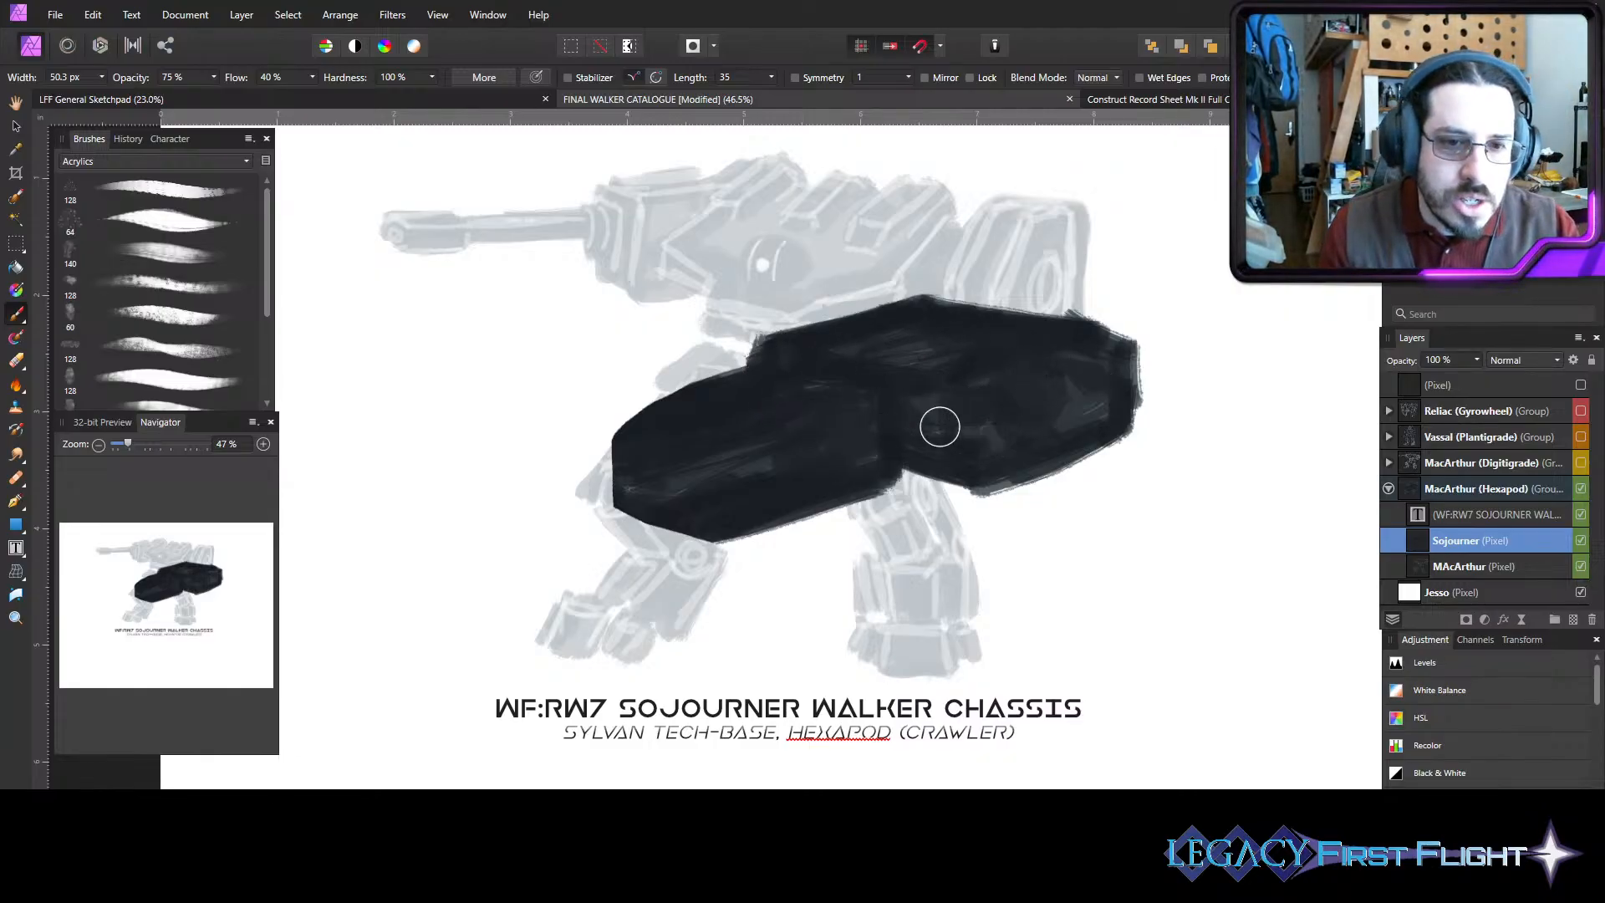
pyautogui.moveTo(939, 427)
pyautogui.mouseDown()
pyautogui.moveTo(957, 473)
pyautogui.moveTo(842, 496)
pyautogui.moveTo(921, 495)
pyautogui.moveTo(953, 474)
pyautogui.moveTo(858, 499)
pyautogui.mouseUp()
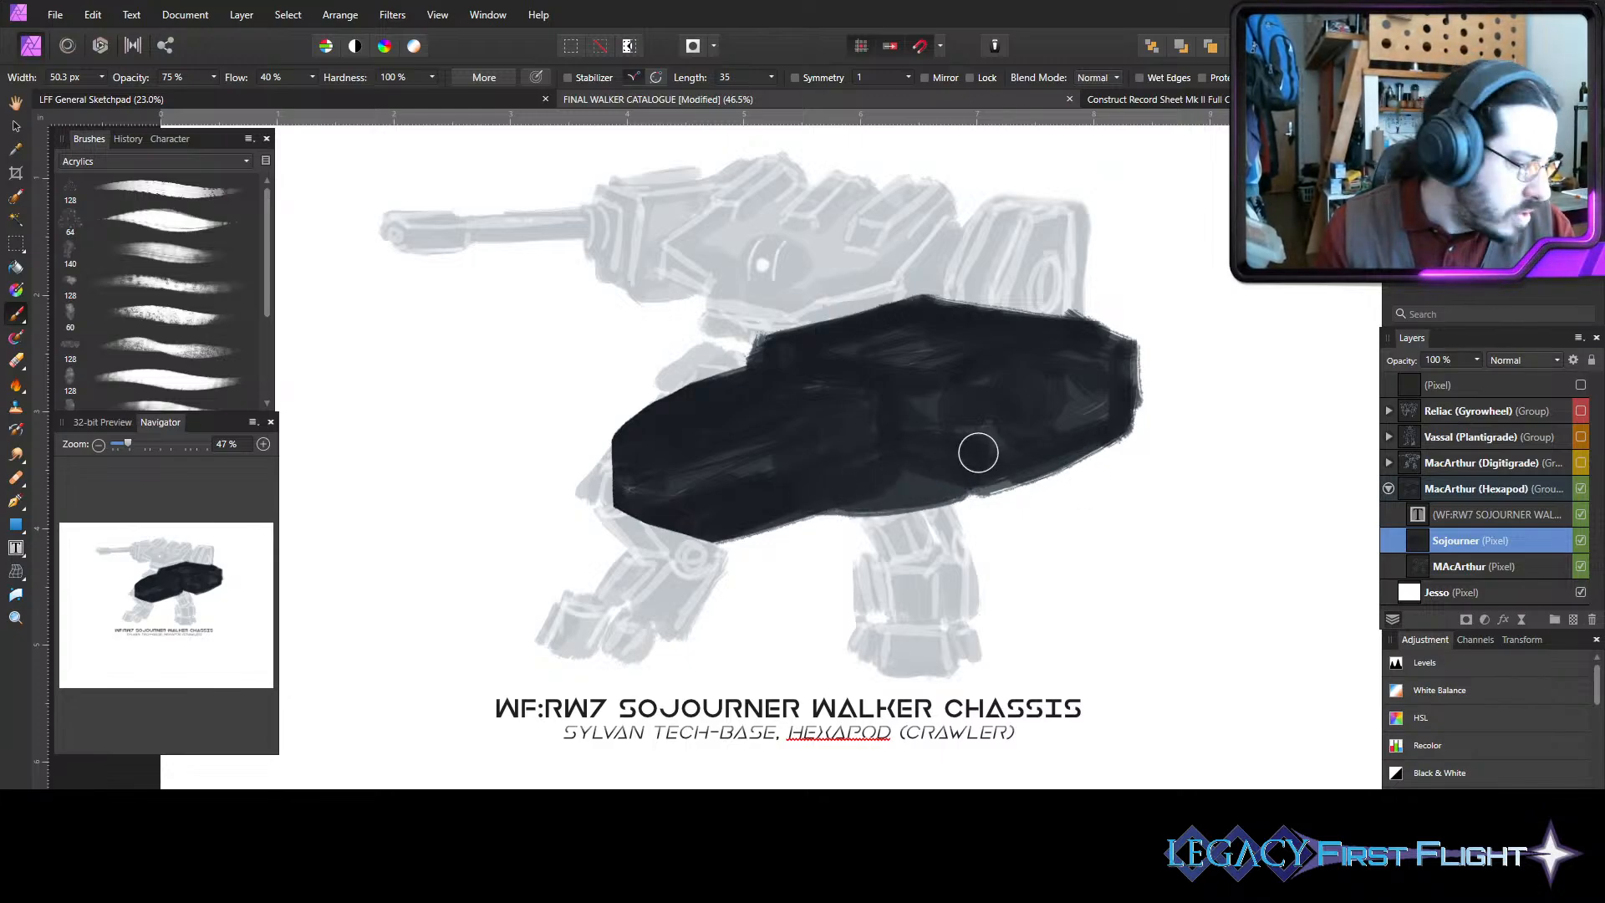
# - Rough in the upper segments of three legs below the middle and rear of the hull with a brush about 31 to 41 px wide
pyautogui.press('[')
pyautogui.press('[')
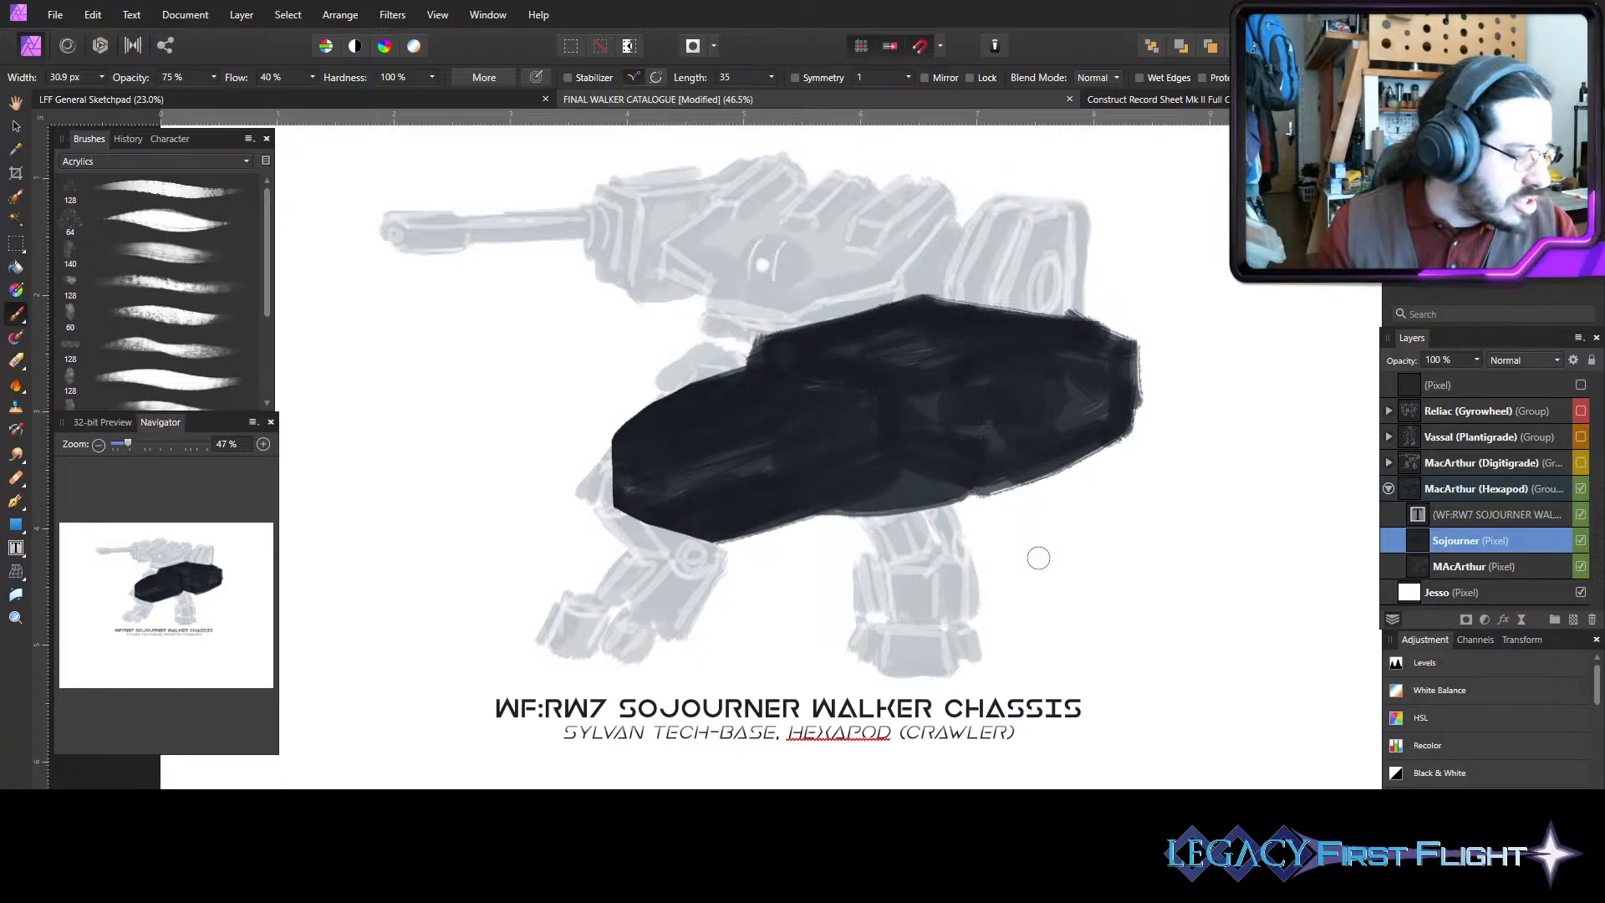
pyautogui.moveTo(1019, 525)
pyautogui.mouseDown()
pyautogui.moveTo(954, 513)
pyautogui.moveTo(982, 543)
pyautogui.moveTo(1013, 531)
pyautogui.mouseUp()
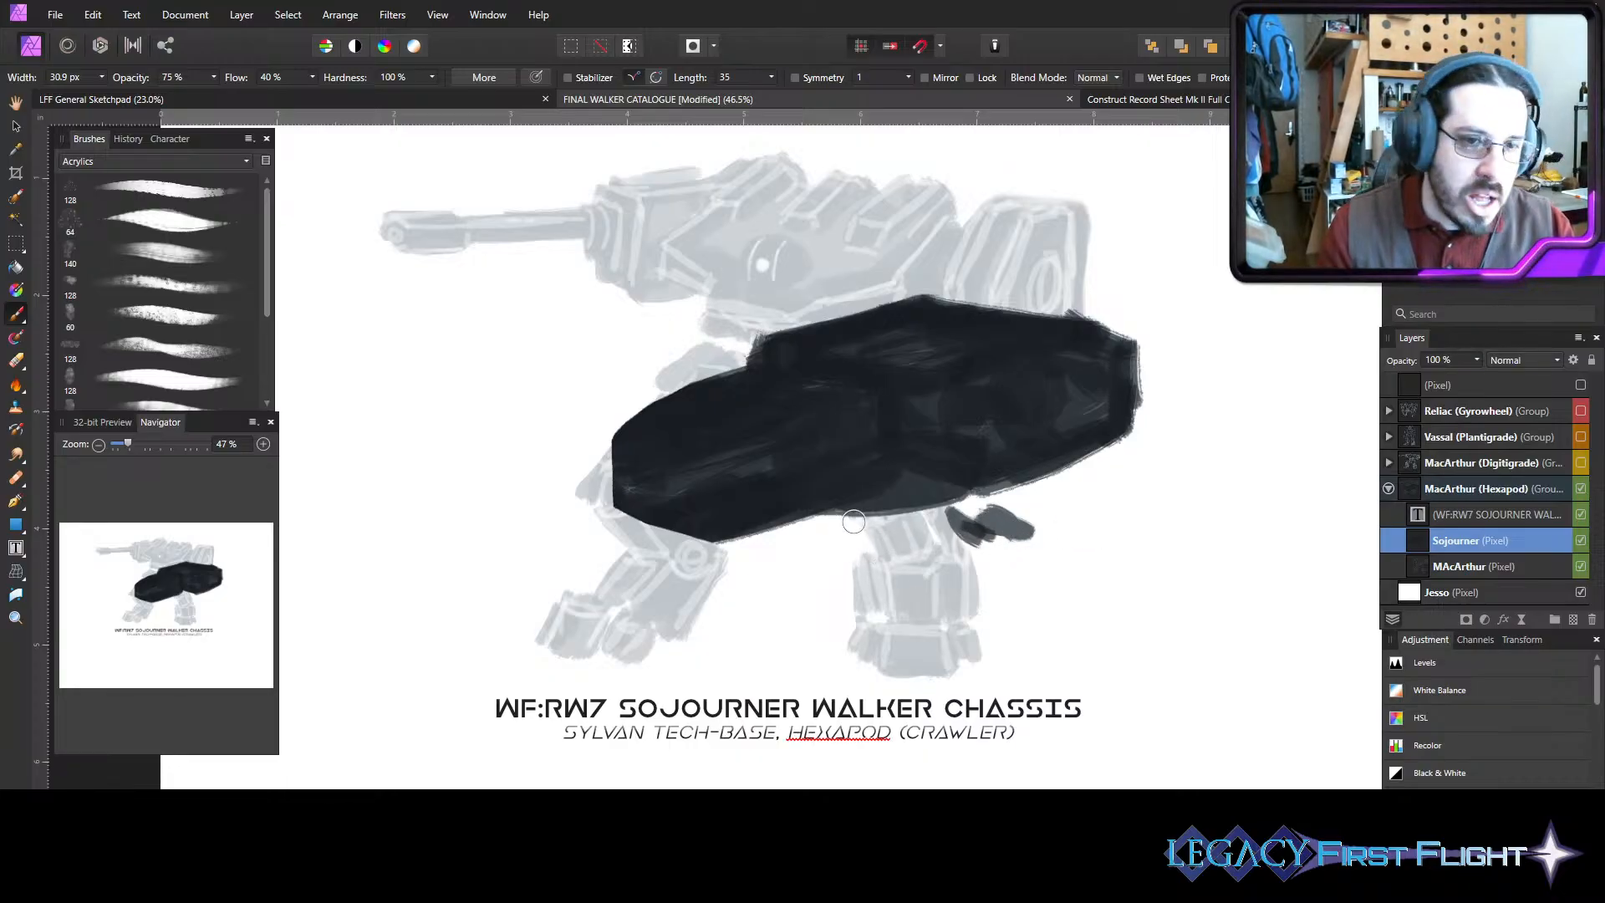
pyautogui.moveTo(848, 543)
pyautogui.mouseDown()
pyautogui.moveTo(892, 540)
pyautogui.moveTo(903, 560)
pyautogui.moveTo(914, 536)
pyautogui.moveTo(848, 581)
pyautogui.moveTo(852, 552)
pyautogui.moveTo(827, 613)
pyautogui.moveTo(910, 547)
pyautogui.moveTo(922, 564)
pyautogui.moveTo(868, 561)
pyautogui.moveTo(903, 636)
pyautogui.mouseUp()
pyautogui.press(']')
pyautogui.moveTo(1055, 509); pyautogui.dragTo(1130, 568)
pyautogui.moveTo(1028, 561)
pyautogui.mouseDown()
pyautogui.moveTo(1066, 606)
pyautogui.moveTo(1095, 577)
pyautogui.moveTo(1121, 589)
pyautogui.moveTo(1090, 573)
pyautogui.moveTo(1129, 568)
pyautogui.mouseUp()
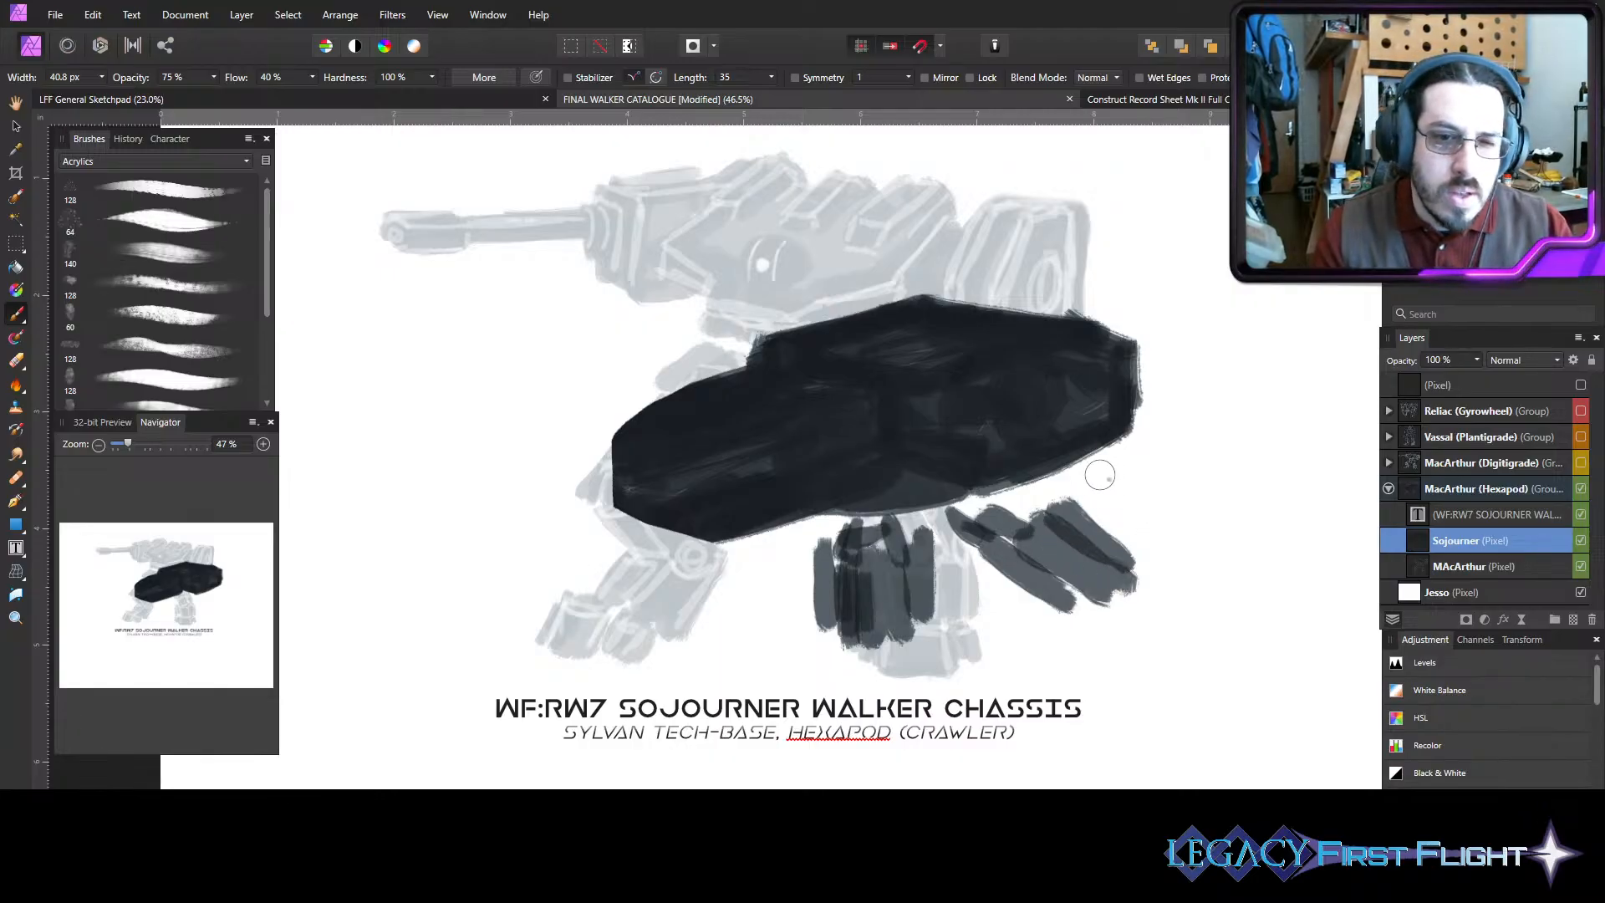
pyautogui.moveTo(1101, 475)
pyautogui.mouseDown()
pyautogui.moveTo(1087, 483)
pyautogui.moveTo(1125, 478)
pyautogui.moveTo(1225, 518)
pyautogui.moveTo(1170, 535)
pyautogui.moveTo(1125, 497)
pyautogui.moveTo(1204, 560)
pyautogui.moveTo(1225, 505)
pyautogui.mouseUp()
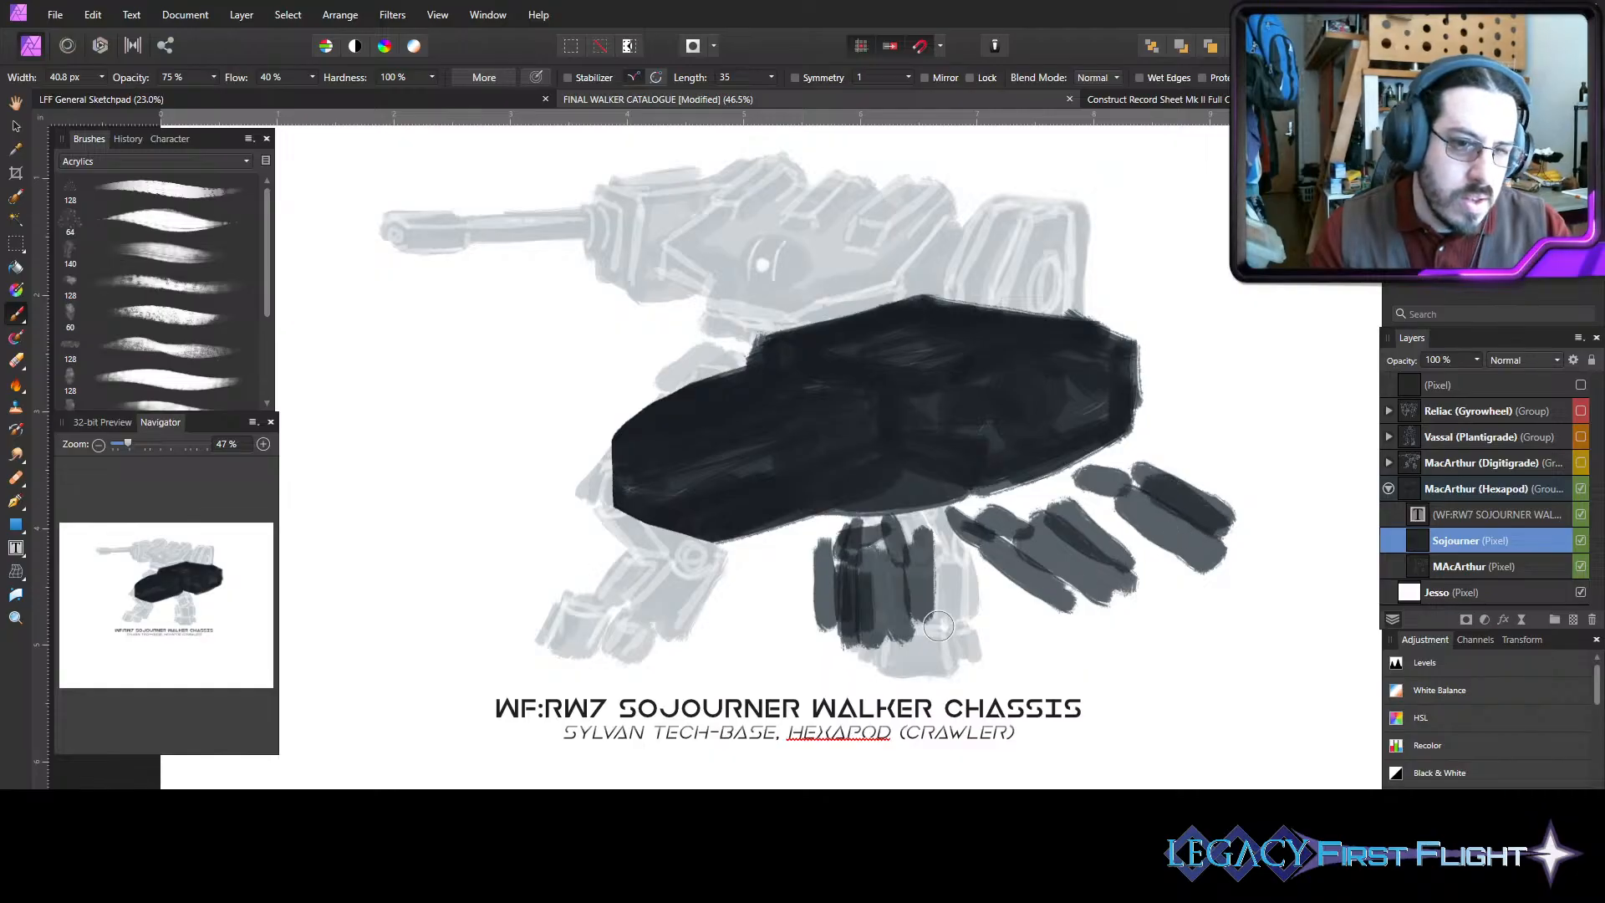
# - Darken the upright leg under the middle of the hull and trim its rear edge with an eraser about 45 px wide
pyautogui.moveTo(938, 625)
pyautogui.mouseDown()
pyautogui.moveTo(908, 570)
pyautogui.moveTo(911, 626)
pyautogui.moveTo(821, 606)
pyautogui.moveTo(814, 646)
pyautogui.moveTo(806, 626)
pyautogui.moveTo(881, 562)
pyautogui.moveTo(913, 561)
pyautogui.moveTo(891, 644)
pyautogui.mouseUp()
pyautogui.press('e')
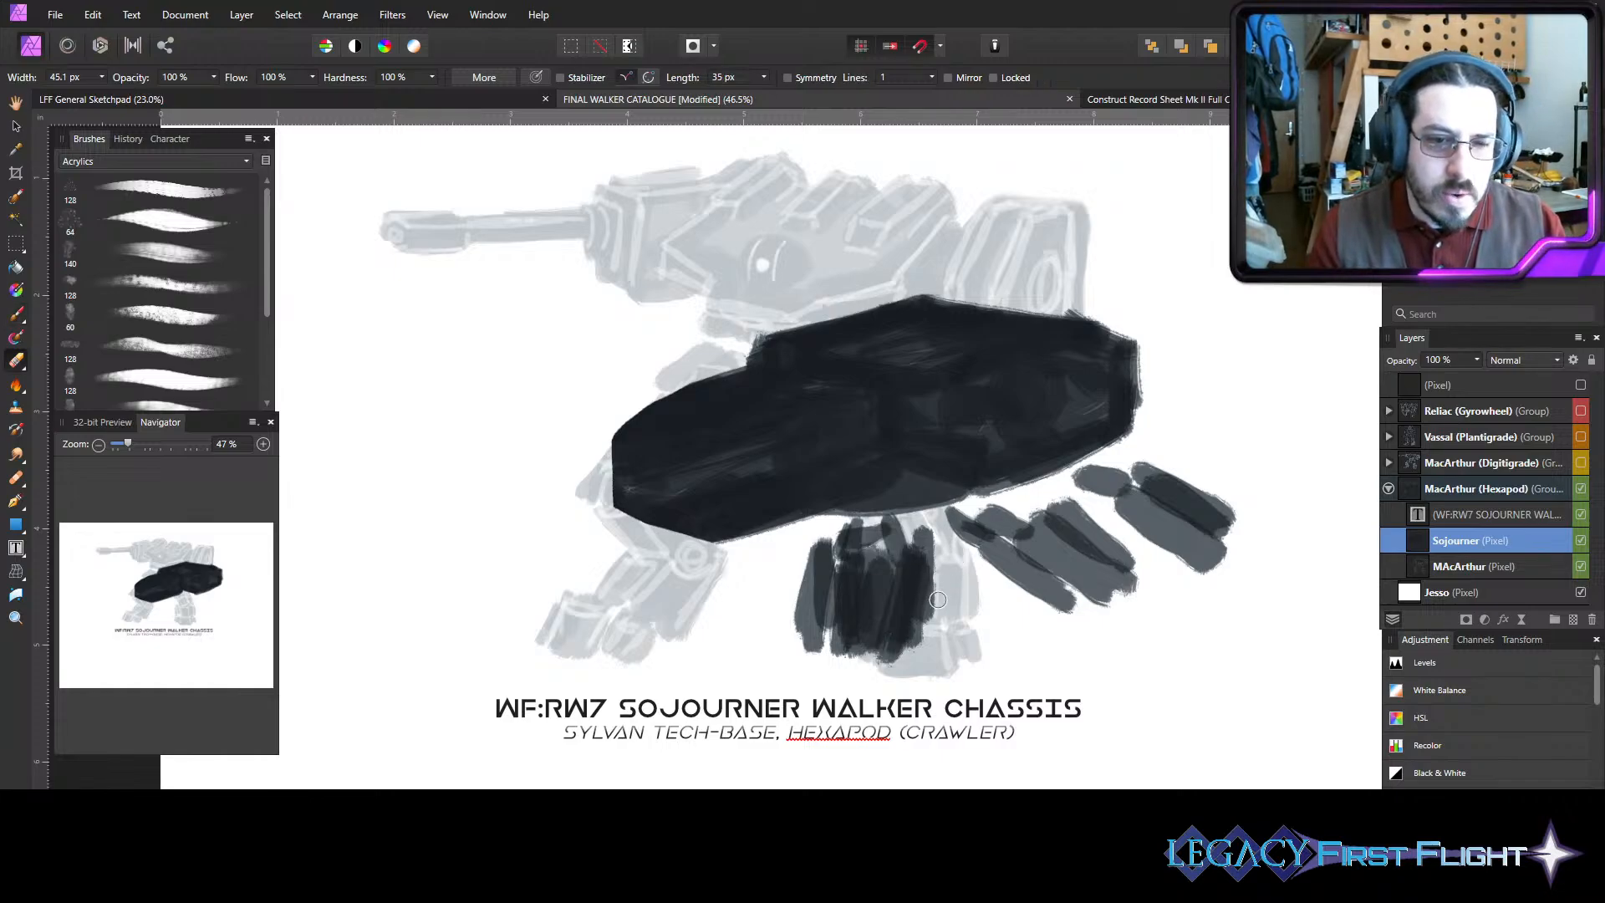
pyautogui.moveTo(929, 548)
pyautogui.mouseDown()
pyautogui.moveTo(920, 640)
pyautogui.moveTo(934, 551)
pyautogui.mouseUp()
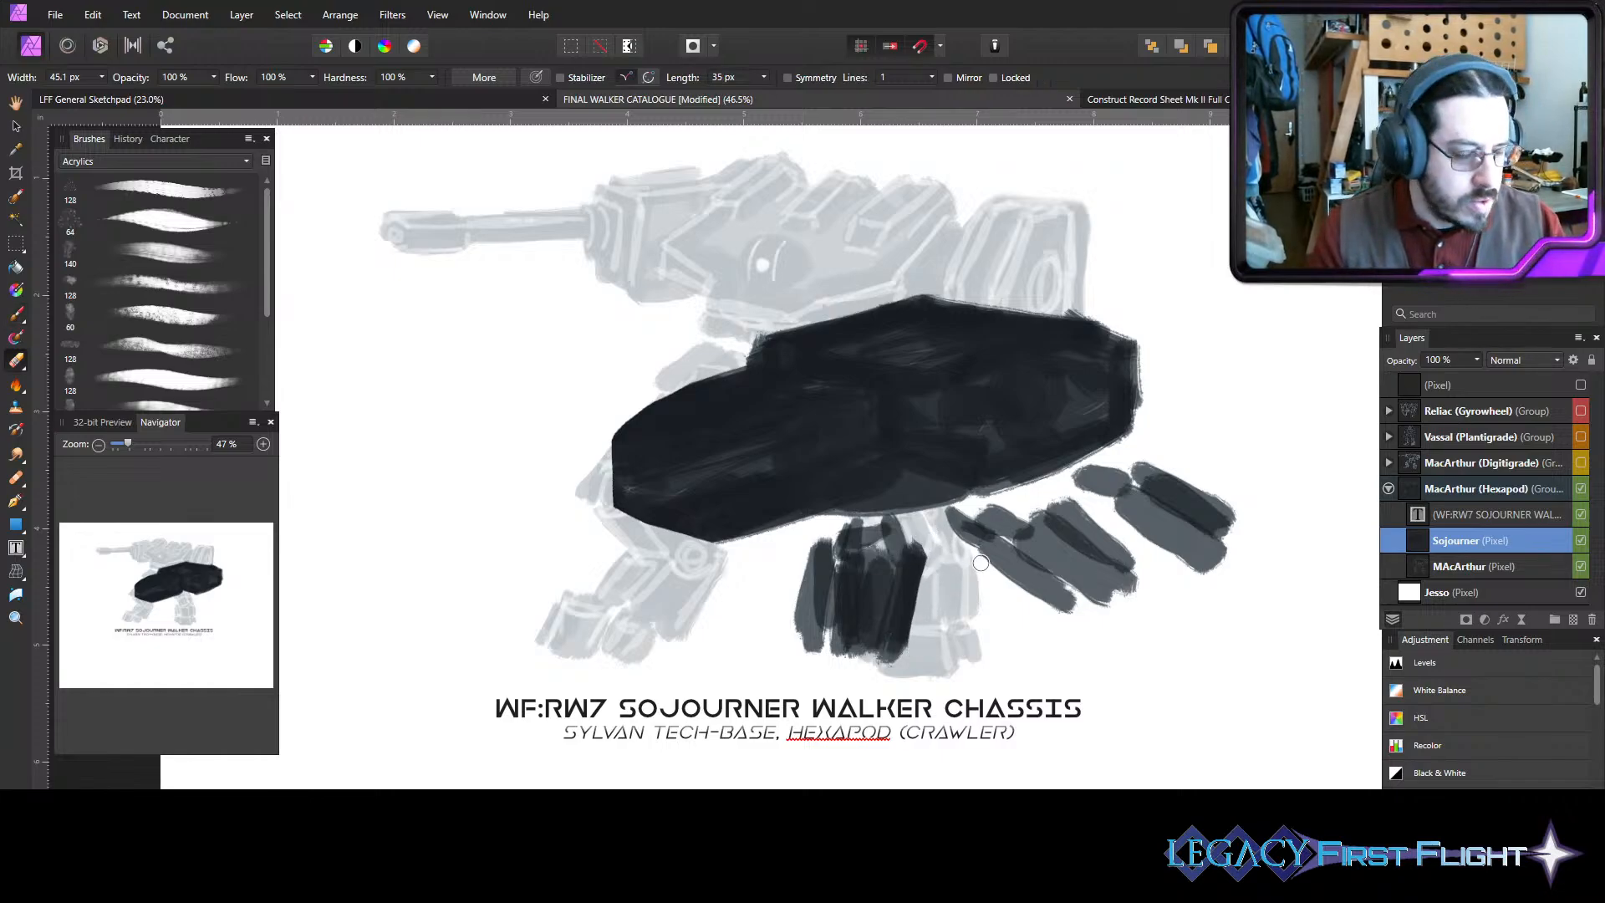
# - Move the Sojourner layer's artwork up and toward the front of the faded walker, making room for longer legs
pyautogui.press('b')
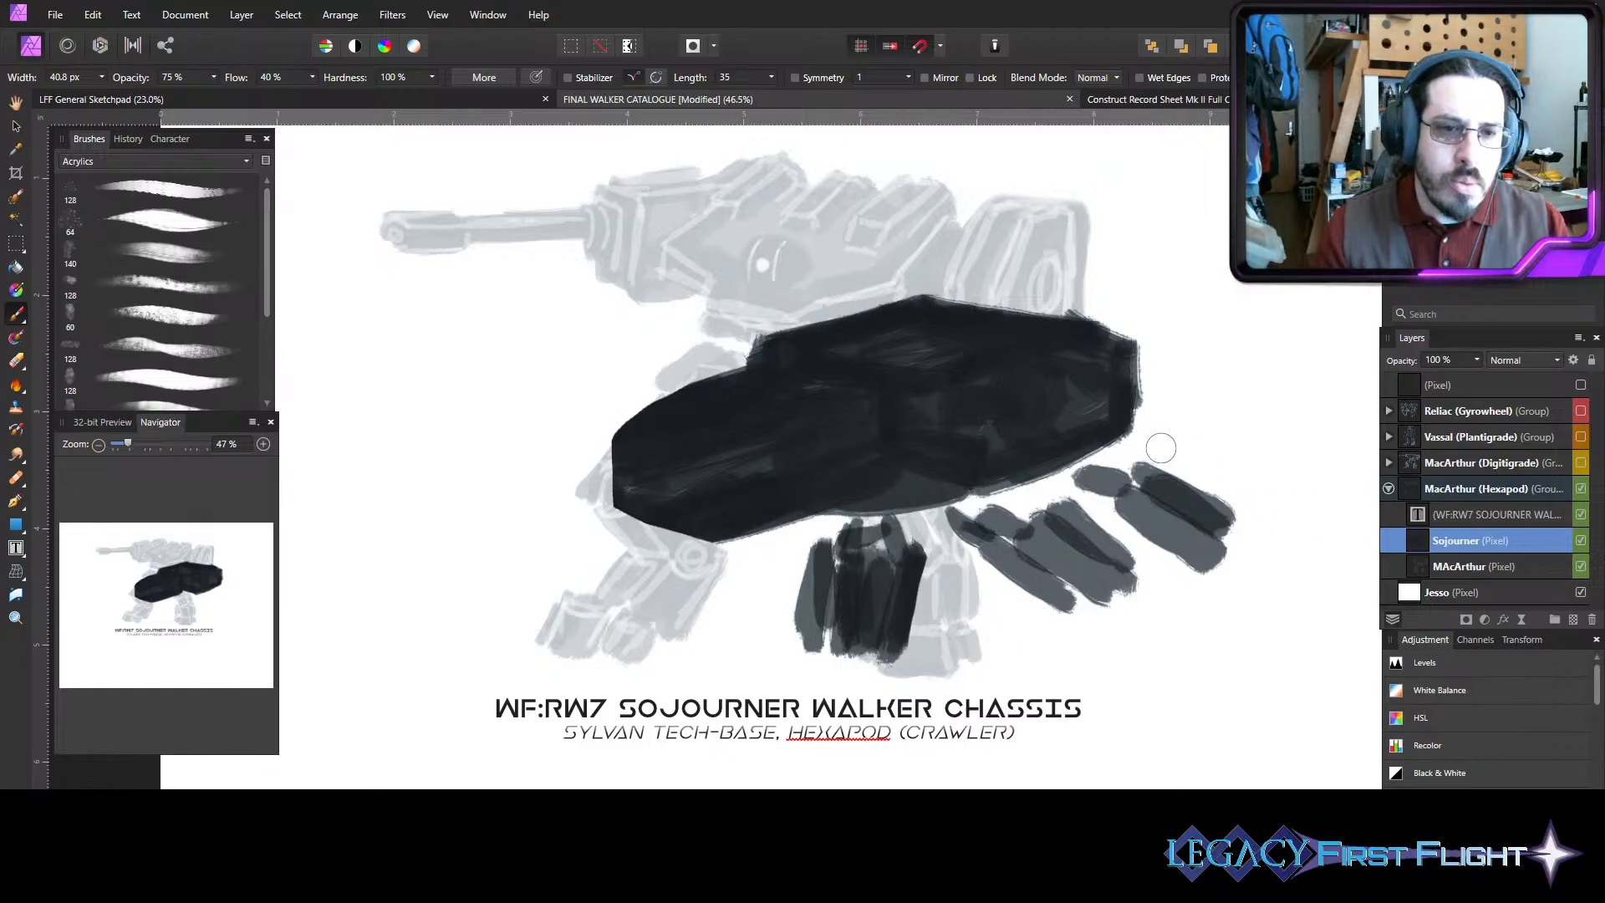
pyautogui.press('v')
pyautogui.moveTo(818, 455); pyautogui.dragTo(778, 420)
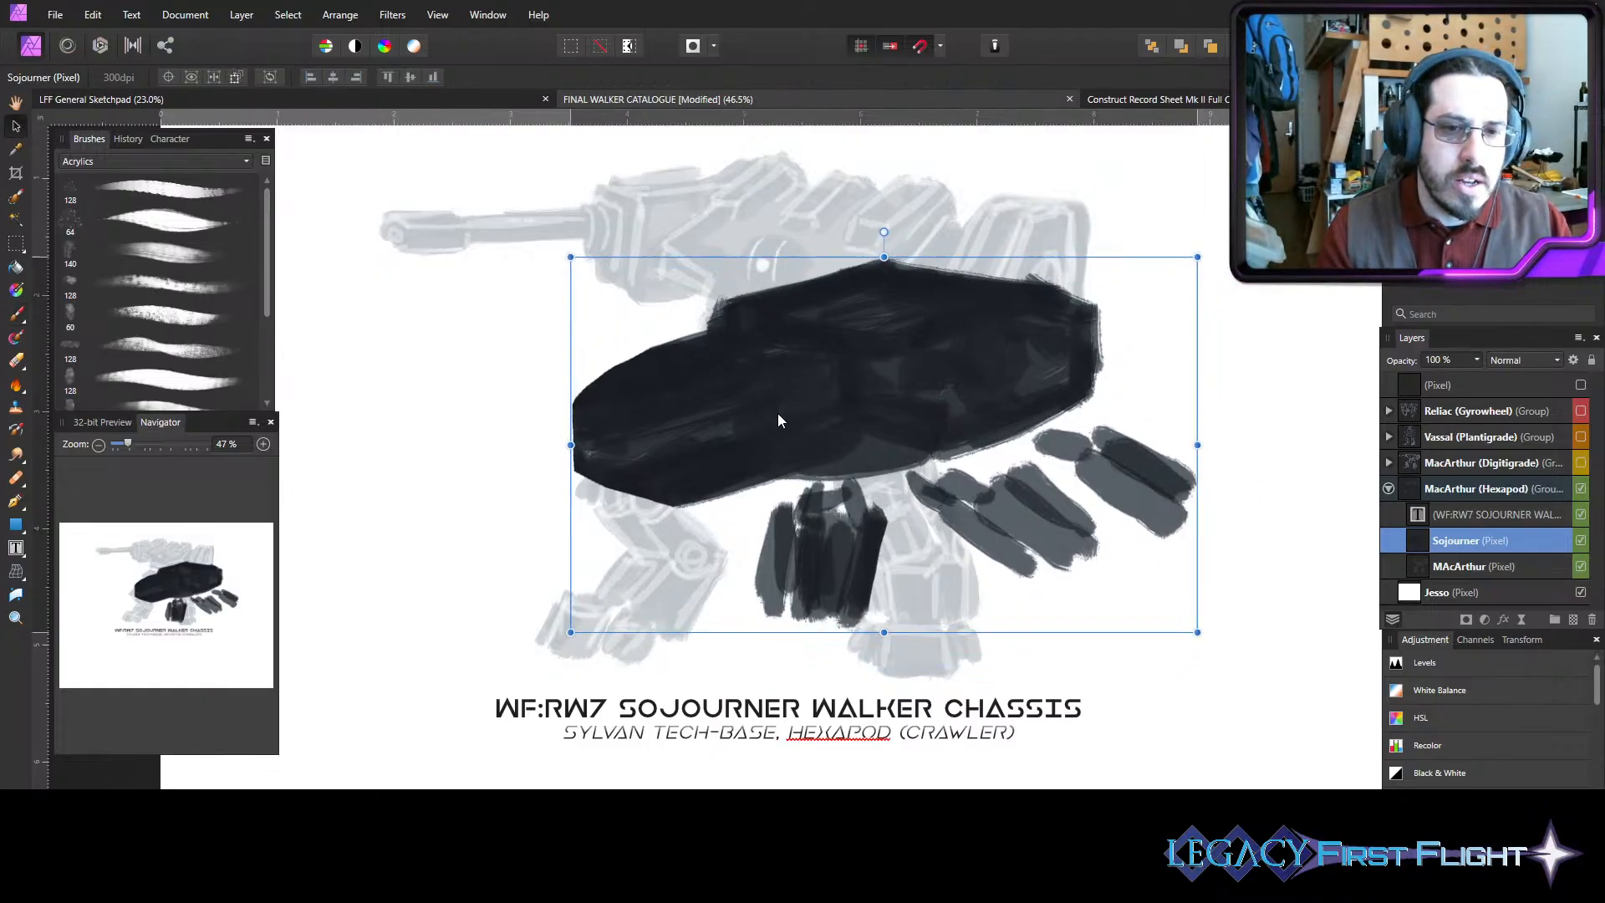
# - Paint the upright leg's lower segment and a flat foot just above the title with a brush about 41 px wide
pyautogui.press('b')
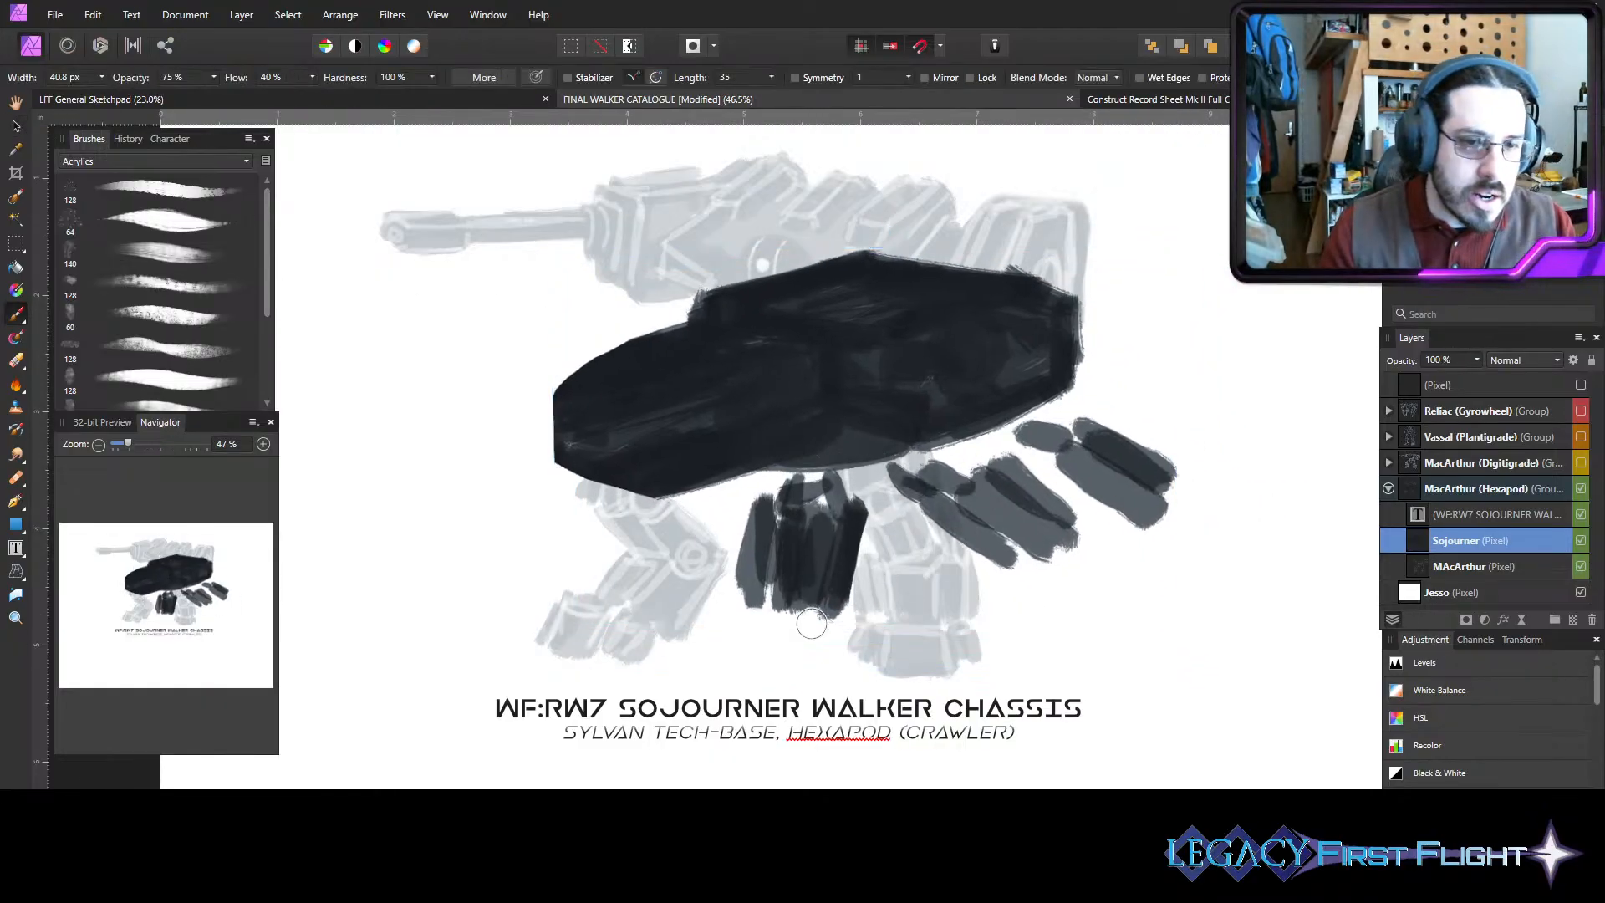
pyautogui.moveTo(811, 623)
pyautogui.mouseDown()
pyautogui.moveTo(786, 664)
pyautogui.moveTo(778, 577)
pyautogui.moveTo(811, 562)
pyautogui.moveTo(781, 566)
pyautogui.moveTo(785, 627)
pyautogui.mouseUp()
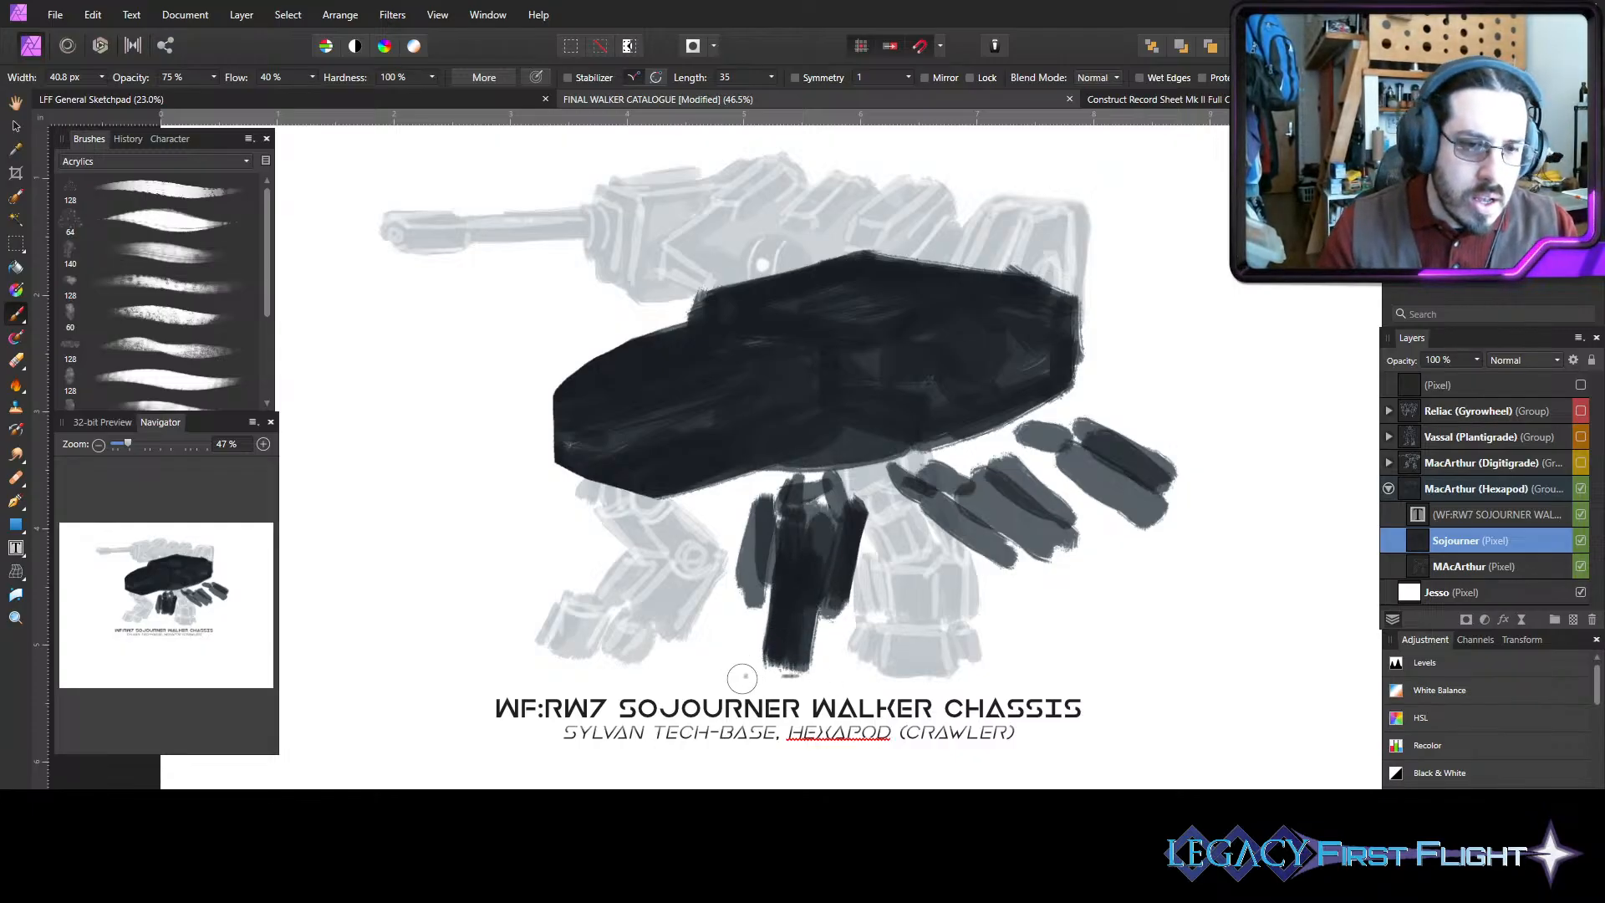
pyautogui.moveTo(742, 678); pyautogui.dragTo(832, 677)
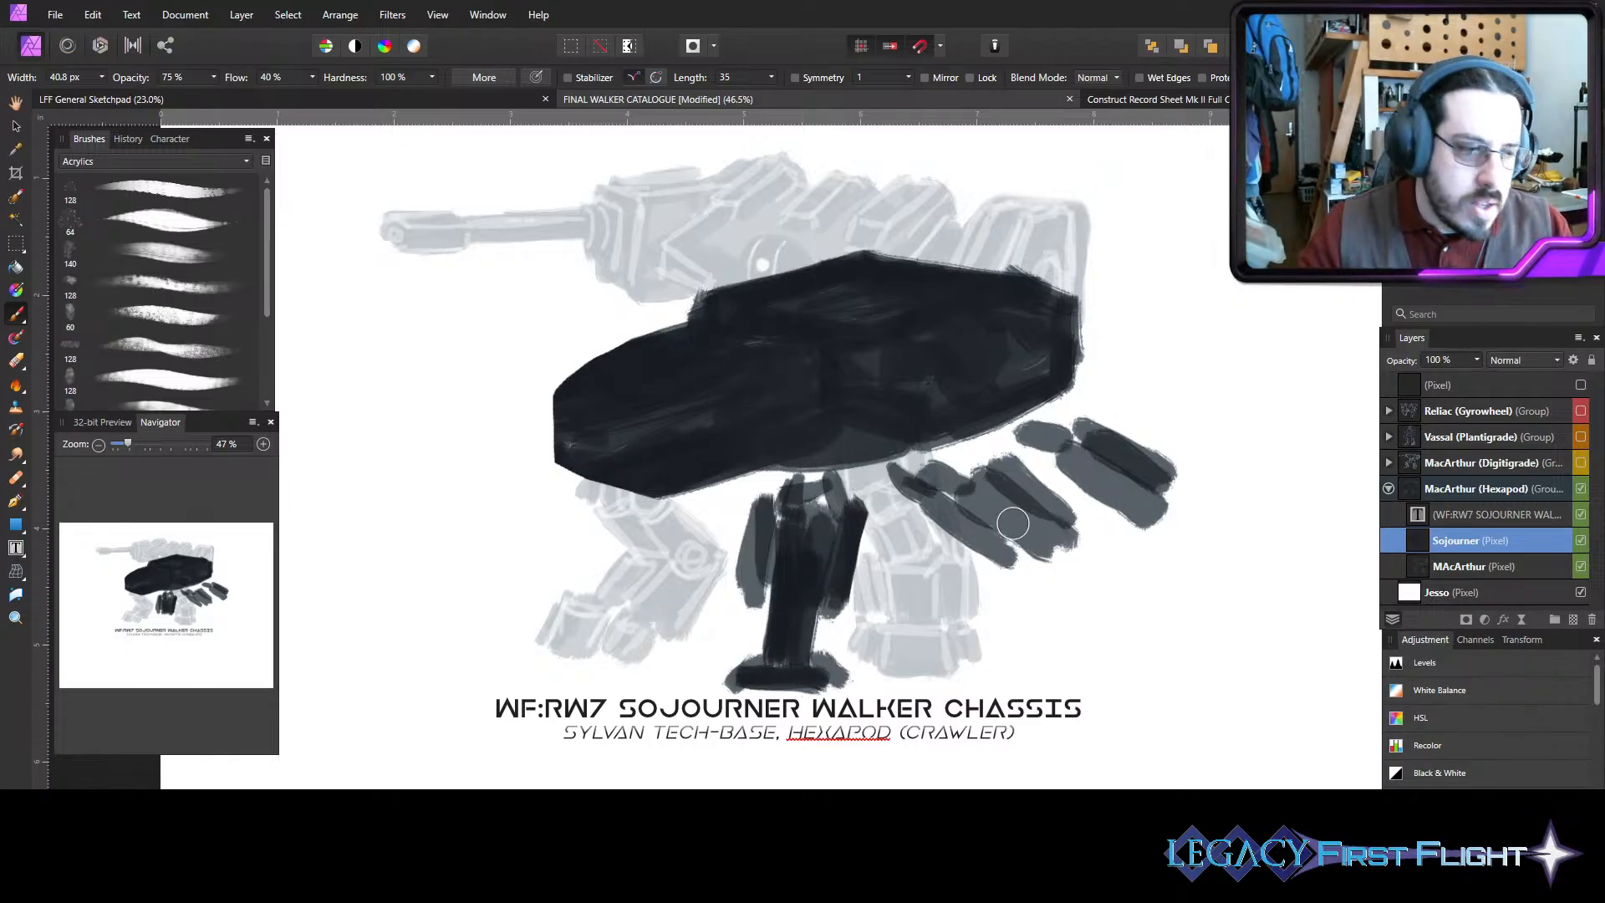
# - Darken the upper segments of the two rear legs and paint their lower segments and feet with a brush about 41 px wide
pyautogui.moveTo(1004, 469)
pyautogui.mouseDown()
pyautogui.moveTo(969, 471)
pyautogui.moveTo(1022, 478)
pyautogui.moveTo(960, 505)
pyautogui.moveTo(997, 572)
pyautogui.moveTo(1040, 531)
pyautogui.moveTo(1015, 507)
pyautogui.moveTo(996, 523)
pyautogui.moveTo(1064, 536)
pyautogui.moveTo(966, 522)
pyautogui.moveTo(1007, 504)
pyautogui.moveTo(1041, 555)
pyautogui.moveTo(1066, 538)
pyautogui.moveTo(1100, 559)
pyautogui.mouseUp()
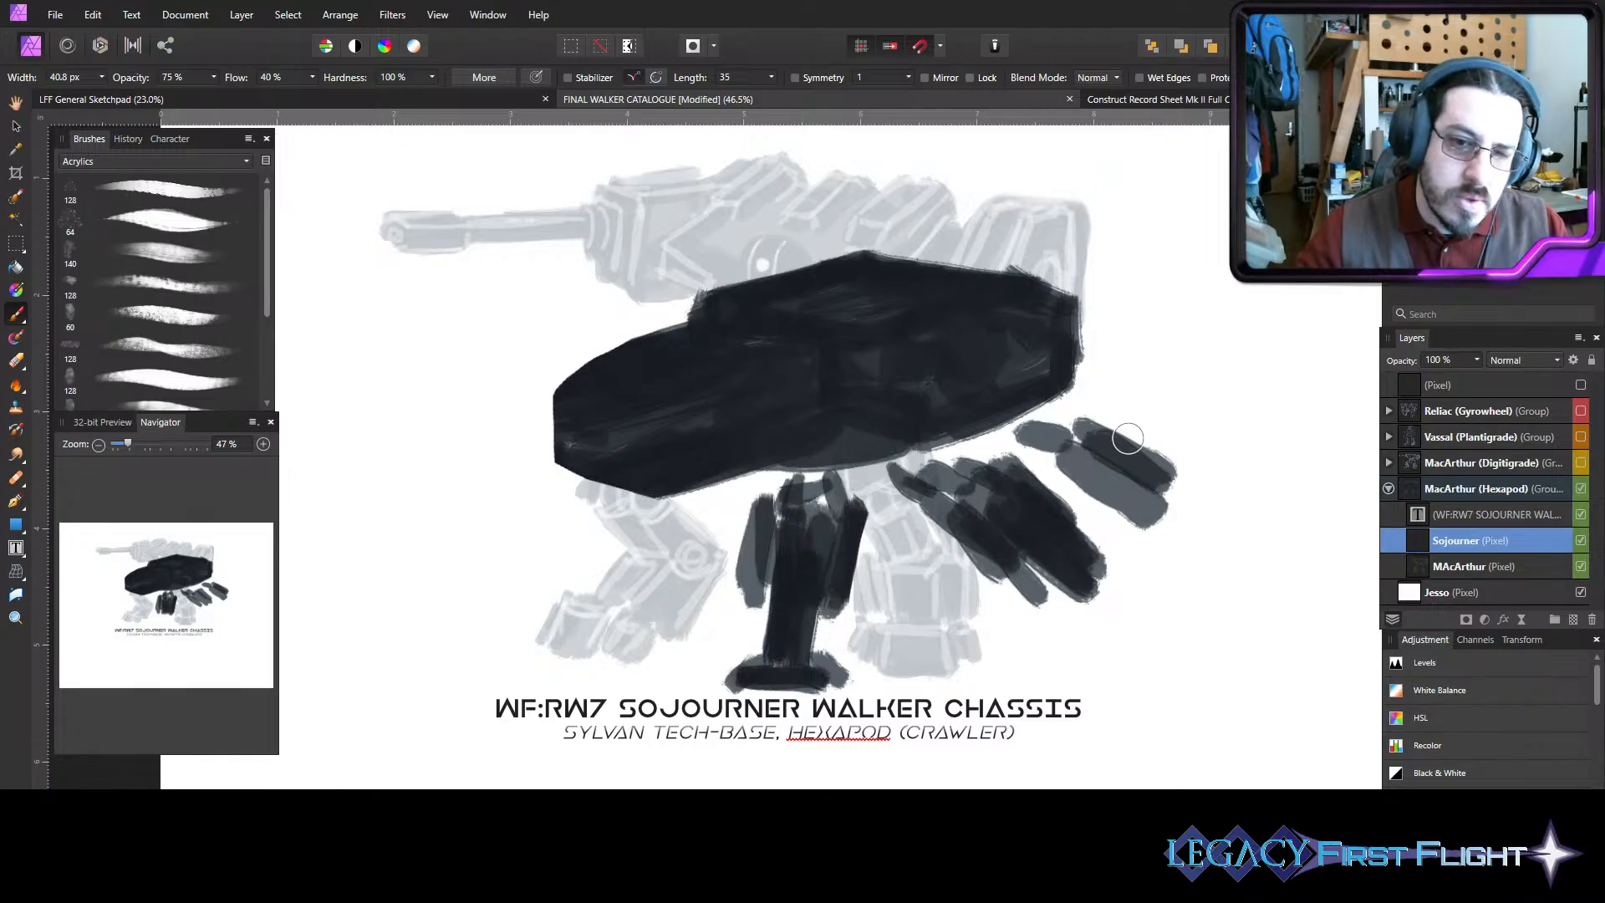
pyautogui.moveTo(1129, 440)
pyautogui.mouseDown()
pyautogui.moveTo(1204, 477)
pyautogui.moveTo(1104, 435)
pyautogui.moveTo(1146, 460)
pyautogui.moveTo(1146, 502)
pyautogui.moveTo(1167, 491)
pyautogui.moveTo(1064, 569)
pyautogui.moveTo(1087, 656)
pyautogui.mouseUp()
pyautogui.hotkey('ctrl', 'z')
pyautogui.moveTo(1030, 562)
pyautogui.mouseDown()
pyautogui.moveTo(1068, 585)
pyautogui.moveTo(1116, 677)
pyautogui.moveTo(1087, 679)
pyautogui.moveTo(1162, 672)
pyautogui.moveTo(1079, 665)
pyautogui.moveTo(1091, 682)
pyautogui.moveTo(1070, 656)
pyautogui.moveTo(1094, 642)
pyautogui.moveTo(1121, 663)
pyautogui.moveTo(1087, 669)
pyautogui.mouseUp()
pyautogui.moveTo(1207, 501)
pyautogui.mouseDown()
pyautogui.moveTo(1258, 562)
pyautogui.moveTo(1158, 487)
pyautogui.moveTo(1245, 585)
pyautogui.moveTo(1287, 589)
pyautogui.moveTo(1204, 582)
pyautogui.moveTo(1279, 577)
pyautogui.moveTo(1237, 577)
pyautogui.moveTo(1256, 588)
pyautogui.mouseUp()
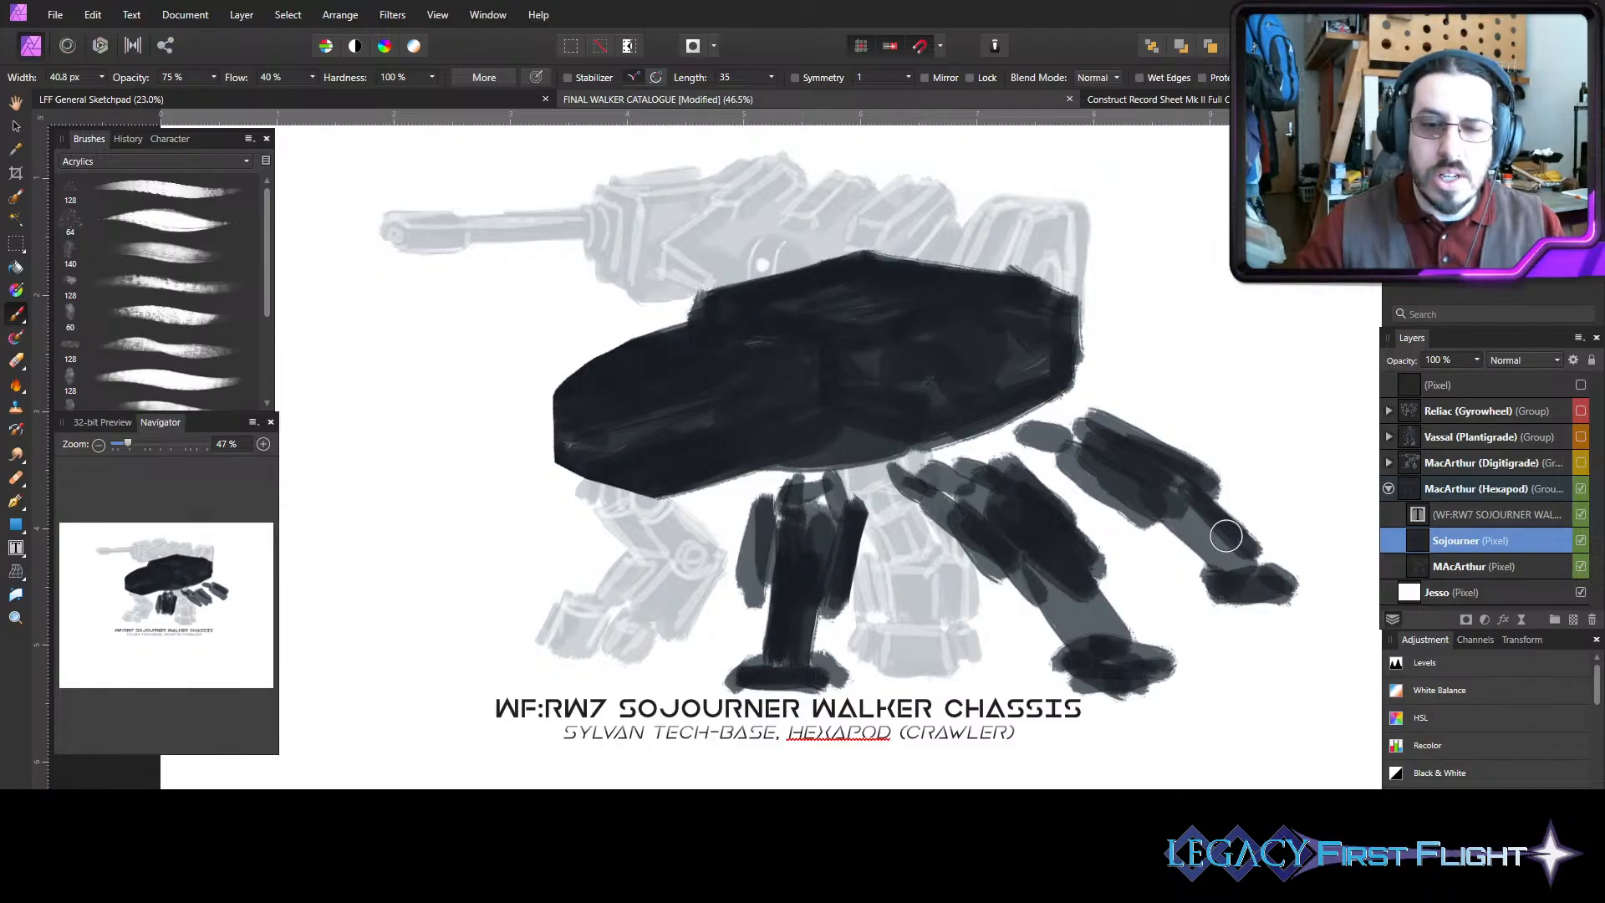
pyautogui.moveTo(1226, 536); pyautogui.dragTo(1248, 573)
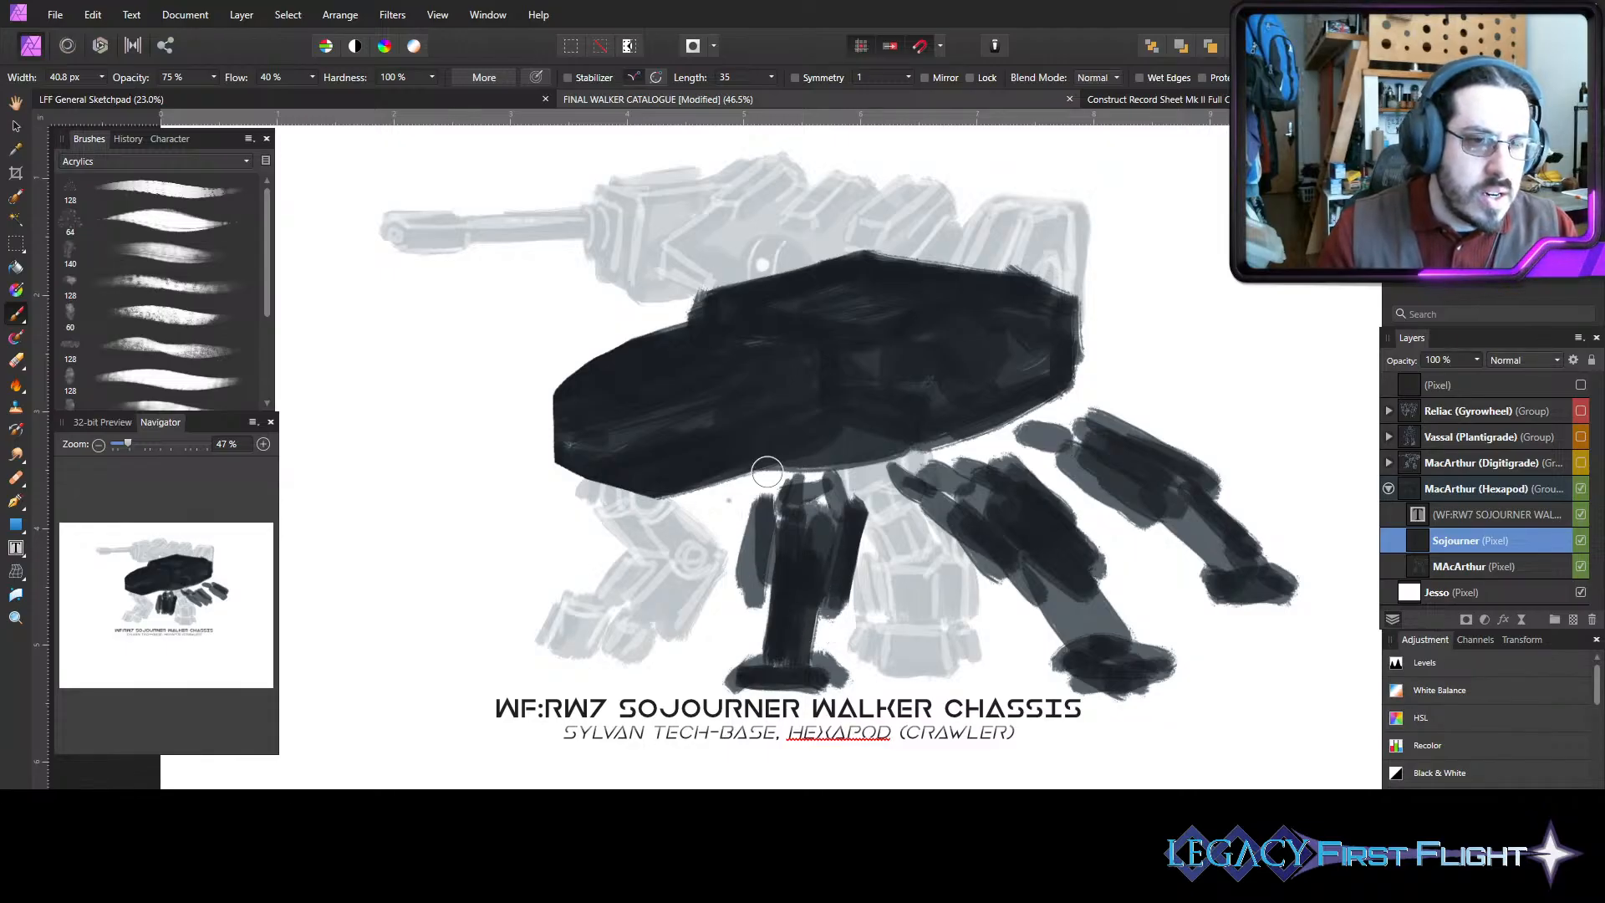
# - Paint the front leg with its foot and shade the hull's underside from rear to nose with a brush about 41 px wide
pyautogui.moveTo(1003, 453)
pyautogui.mouseDown()
pyautogui.moveTo(777, 502)
pyautogui.moveTo(968, 448)
pyautogui.moveTo(989, 460)
pyautogui.moveTo(997, 443)
pyautogui.moveTo(876, 508)
pyautogui.moveTo(839, 510)
pyautogui.moveTo(947, 493)
pyautogui.moveTo(786, 494)
pyautogui.moveTo(889, 499)
pyautogui.moveTo(840, 504)
pyautogui.moveTo(1023, 475)
pyautogui.moveTo(984, 472)
pyautogui.moveTo(1013, 438)
pyautogui.moveTo(852, 497)
pyautogui.moveTo(765, 503)
pyautogui.moveTo(753, 500)
pyautogui.moveTo(784, 487)
pyautogui.moveTo(718, 478)
pyautogui.mouseUp()
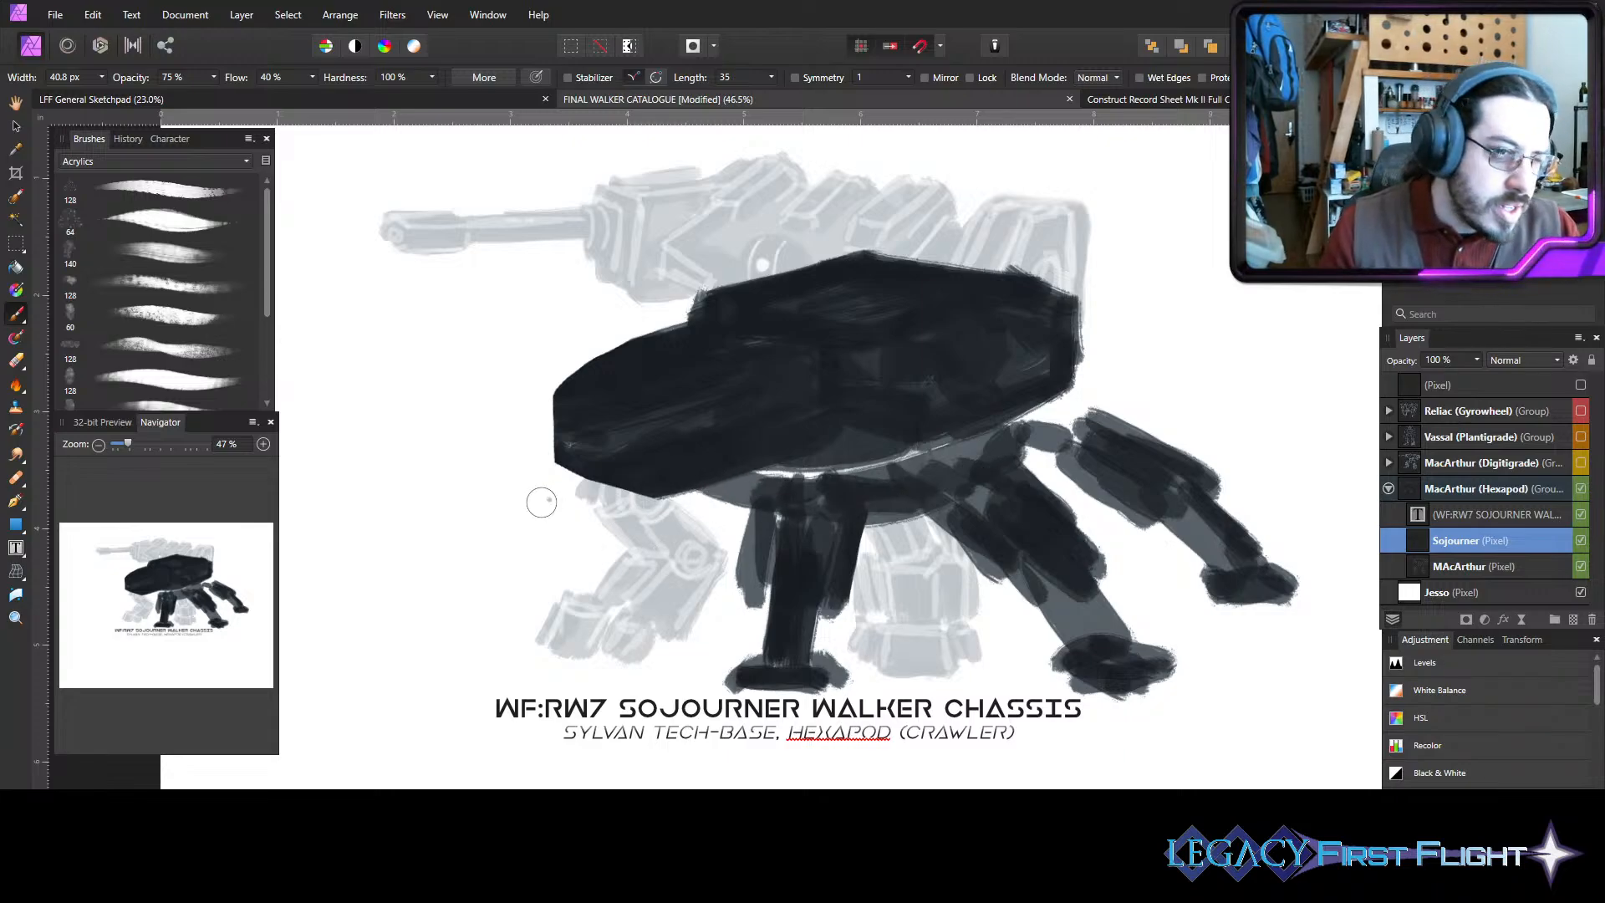
pyautogui.moveTo(544, 505)
pyautogui.mouseDown()
pyautogui.moveTo(480, 484)
pyautogui.moveTo(527, 458)
pyautogui.moveTo(542, 490)
pyautogui.moveTo(578, 463)
pyautogui.moveTo(598, 474)
pyautogui.moveTo(501, 488)
pyautogui.moveTo(502, 524)
pyautogui.moveTo(458, 547)
pyautogui.moveTo(516, 506)
pyautogui.moveTo(492, 535)
pyautogui.mouseUp()
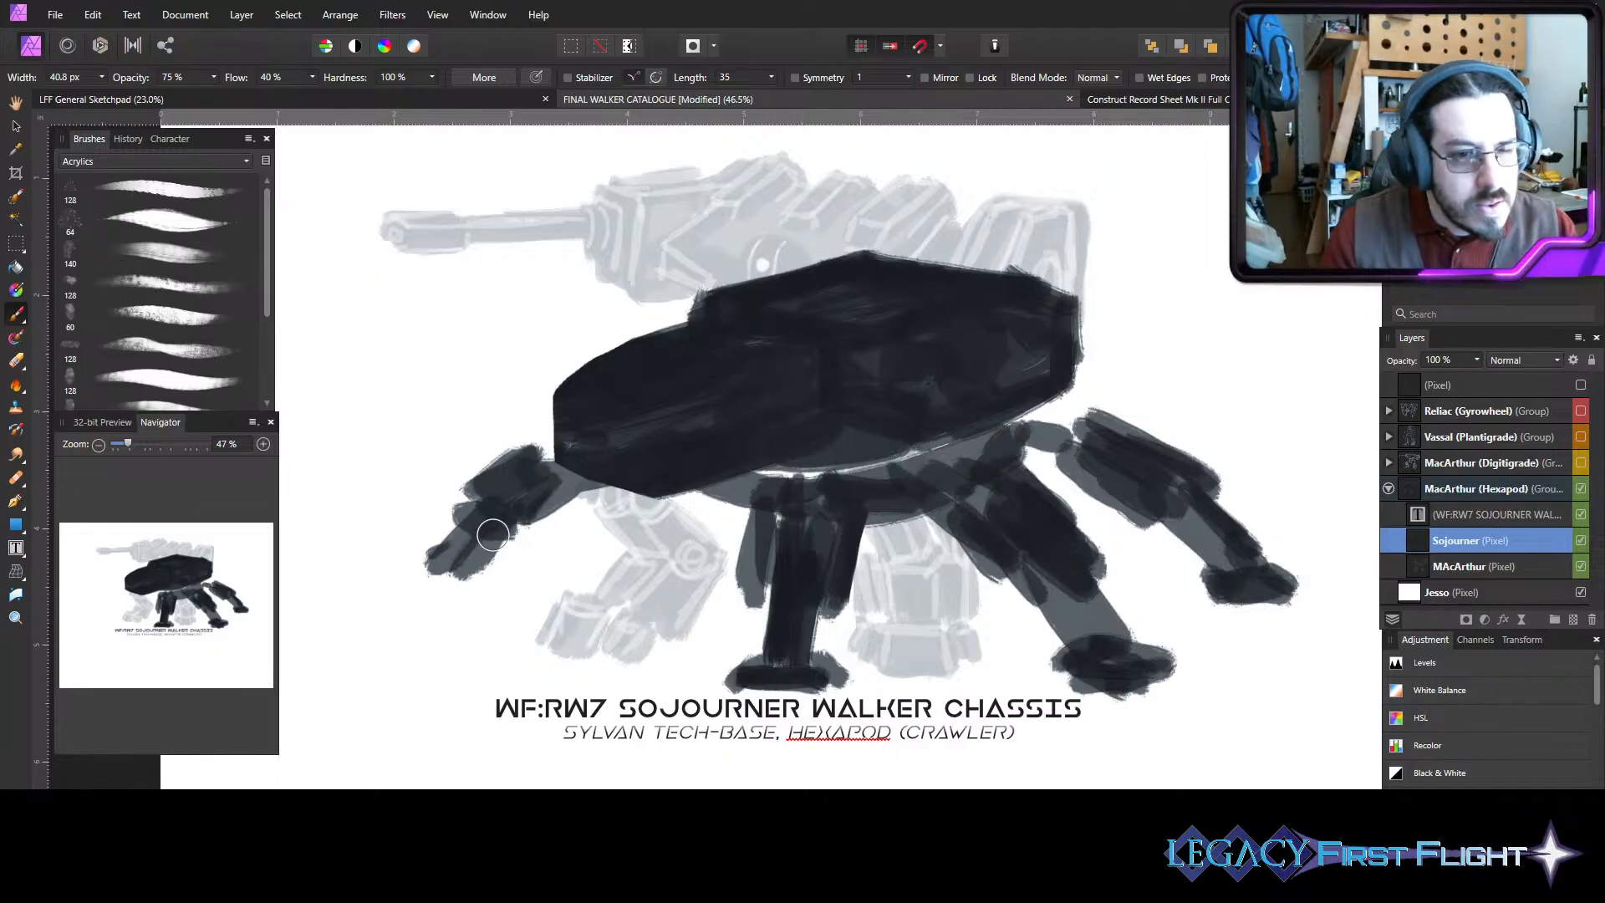
pyautogui.moveTo(420, 582)
pyautogui.mouseDown()
pyautogui.moveTo(402, 589)
pyautogui.moveTo(489, 577)
pyautogui.moveTo(449, 553)
pyautogui.moveTo(393, 577)
pyautogui.moveTo(489, 581)
pyautogui.mouseUp()
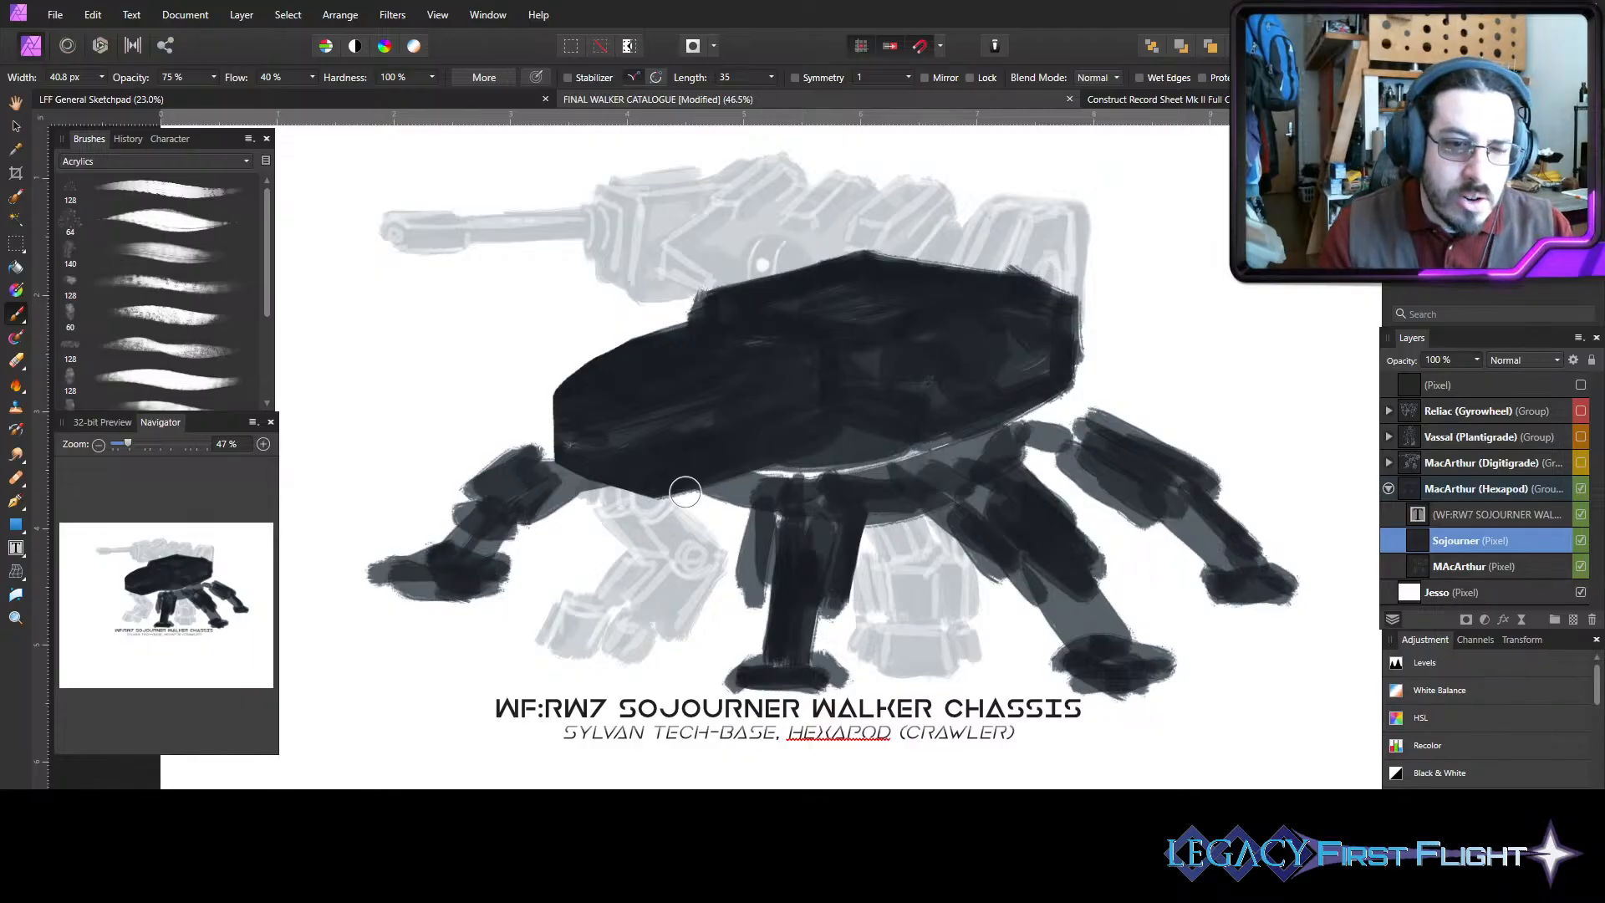
pyautogui.moveTo(642, 523)
pyautogui.mouseDown()
pyautogui.moveTo(669, 510)
pyautogui.moveTo(603, 494)
pyautogui.mouseUp()
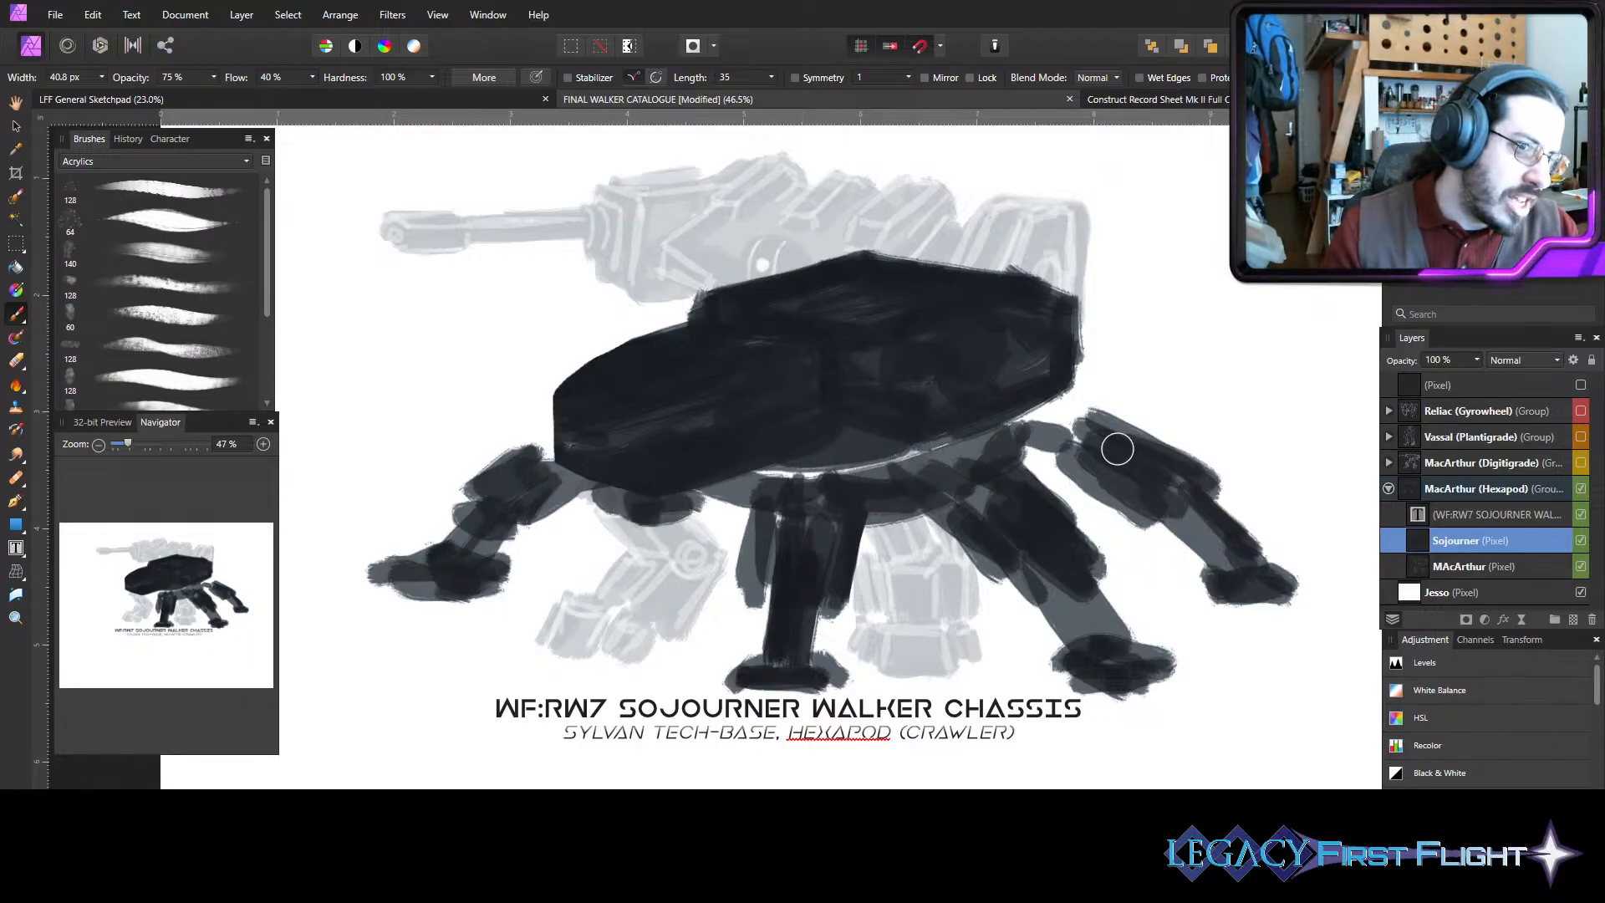
# - Darken and thicken both rear legs and their feet, and fill the pale gap along the hull's lower edge
pyautogui.moveTo(1016, 424)
pyautogui.mouseDown()
pyautogui.moveTo(1103, 429)
pyautogui.moveTo(1089, 441)
pyautogui.moveTo(1163, 468)
pyautogui.moveTo(1111, 409)
pyautogui.moveTo(1206, 457)
pyautogui.moveTo(1194, 515)
pyautogui.moveTo(1252, 547)
pyautogui.moveTo(1255, 517)
pyautogui.moveTo(1276, 567)
pyautogui.moveTo(1235, 579)
pyautogui.moveTo(1224, 536)
pyautogui.moveTo(1188, 547)
pyautogui.moveTo(1209, 582)
pyautogui.moveTo(1180, 541)
pyautogui.moveTo(1191, 583)
pyautogui.moveTo(1269, 559)
pyautogui.mouseUp()
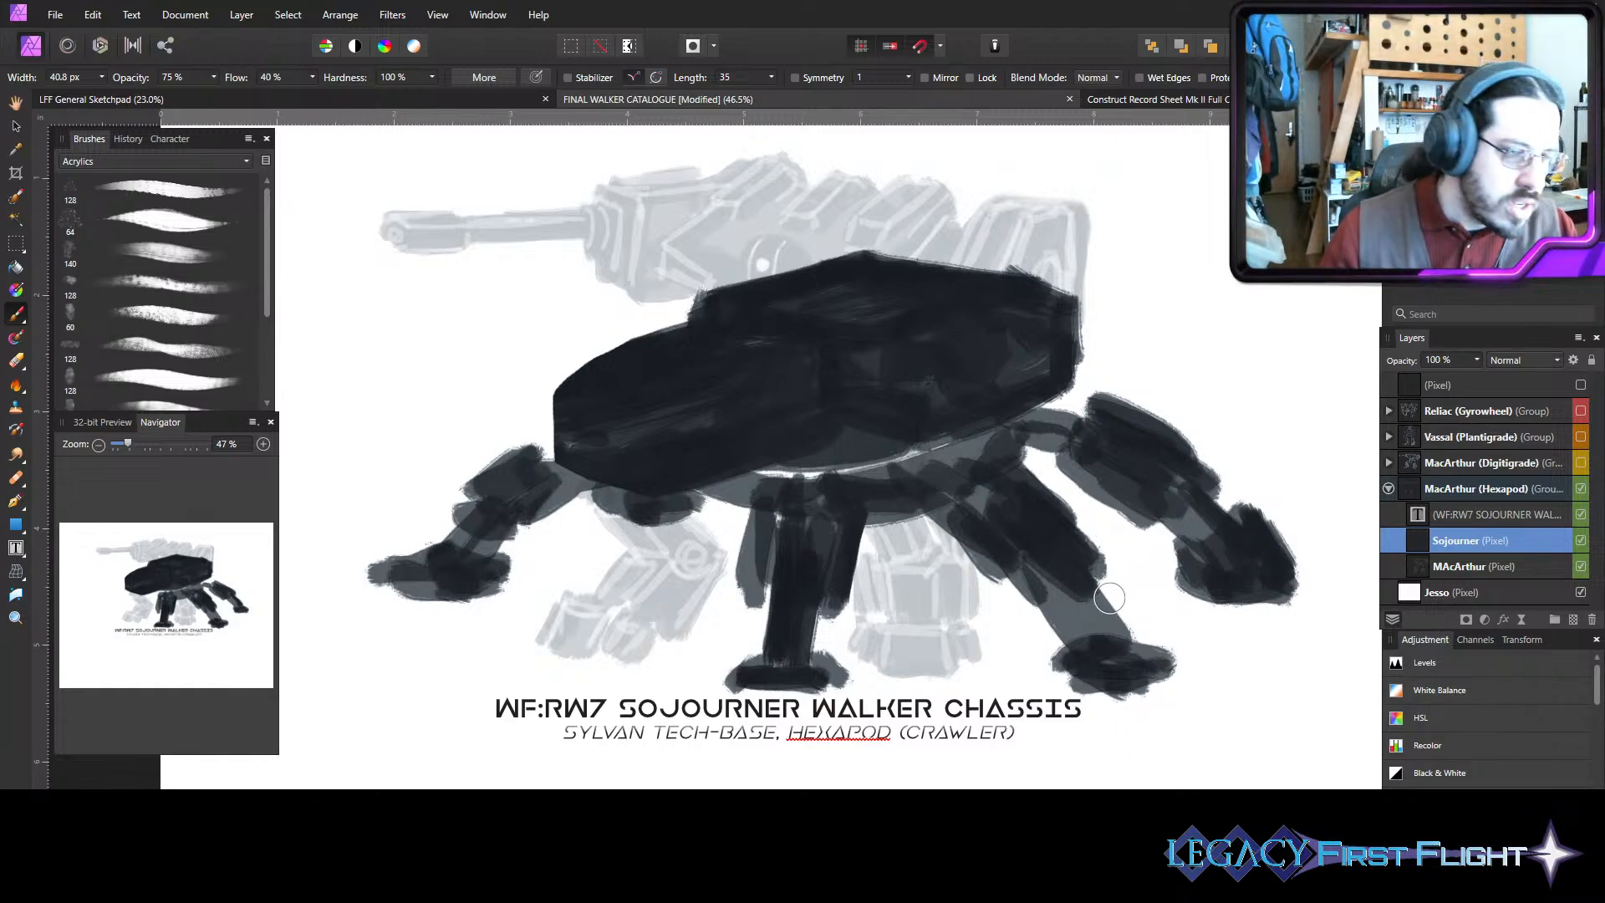
pyautogui.moveTo(1129, 623)
pyautogui.mouseDown()
pyautogui.moveTo(1151, 648)
pyautogui.moveTo(1074, 649)
pyautogui.moveTo(1102, 665)
pyautogui.mouseUp()
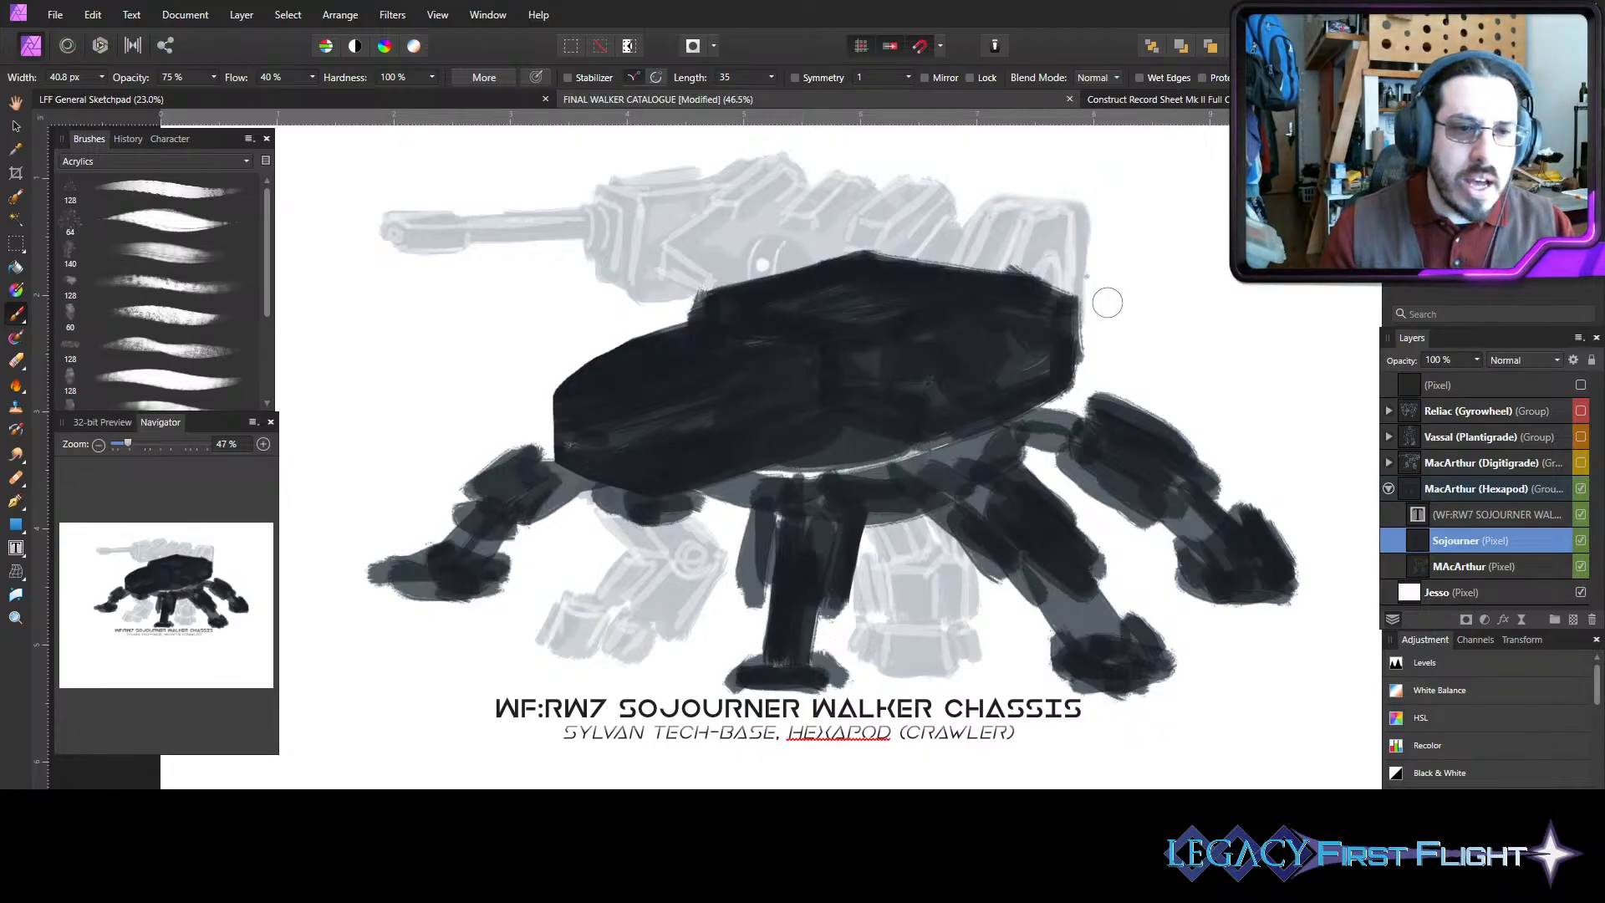
pyautogui.moveTo(760, 594)
pyautogui.mouseDown()
pyautogui.moveTo(781, 584)
pyautogui.moveTo(771, 594)
pyautogui.mouseUp()
pyautogui.moveTo(803, 497); pyautogui.dragTo(958, 441)
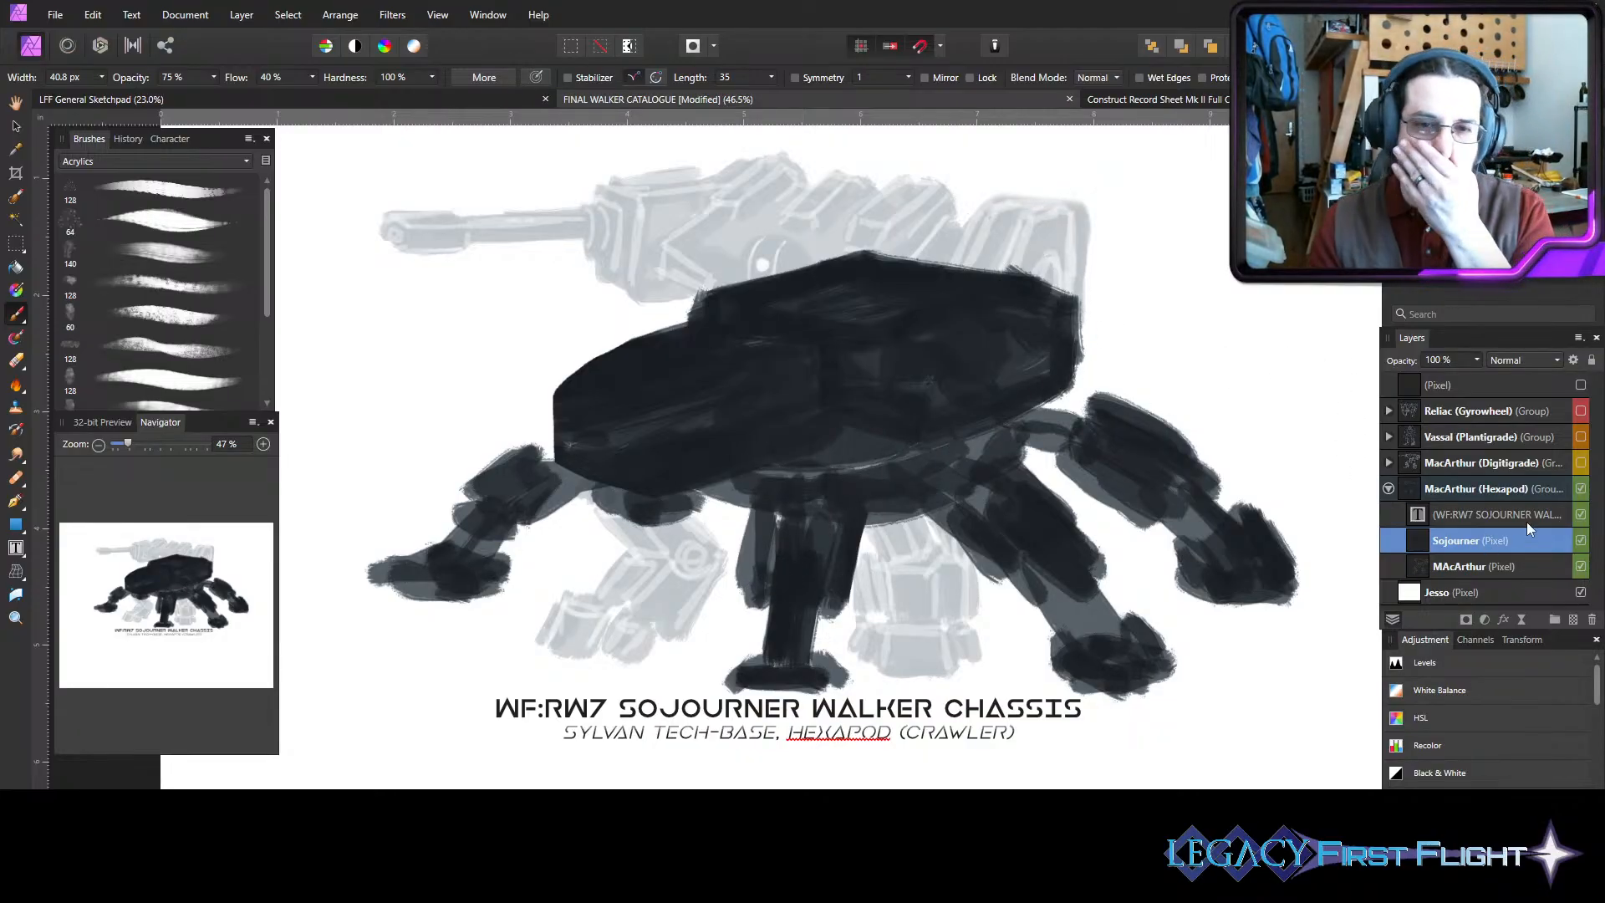
# - Add a pixel layer above Sojourner and sketch an upright oval behind the nose using a light brush about 9.5 px wide at 45% opacity
pyautogui.click(1574, 620)
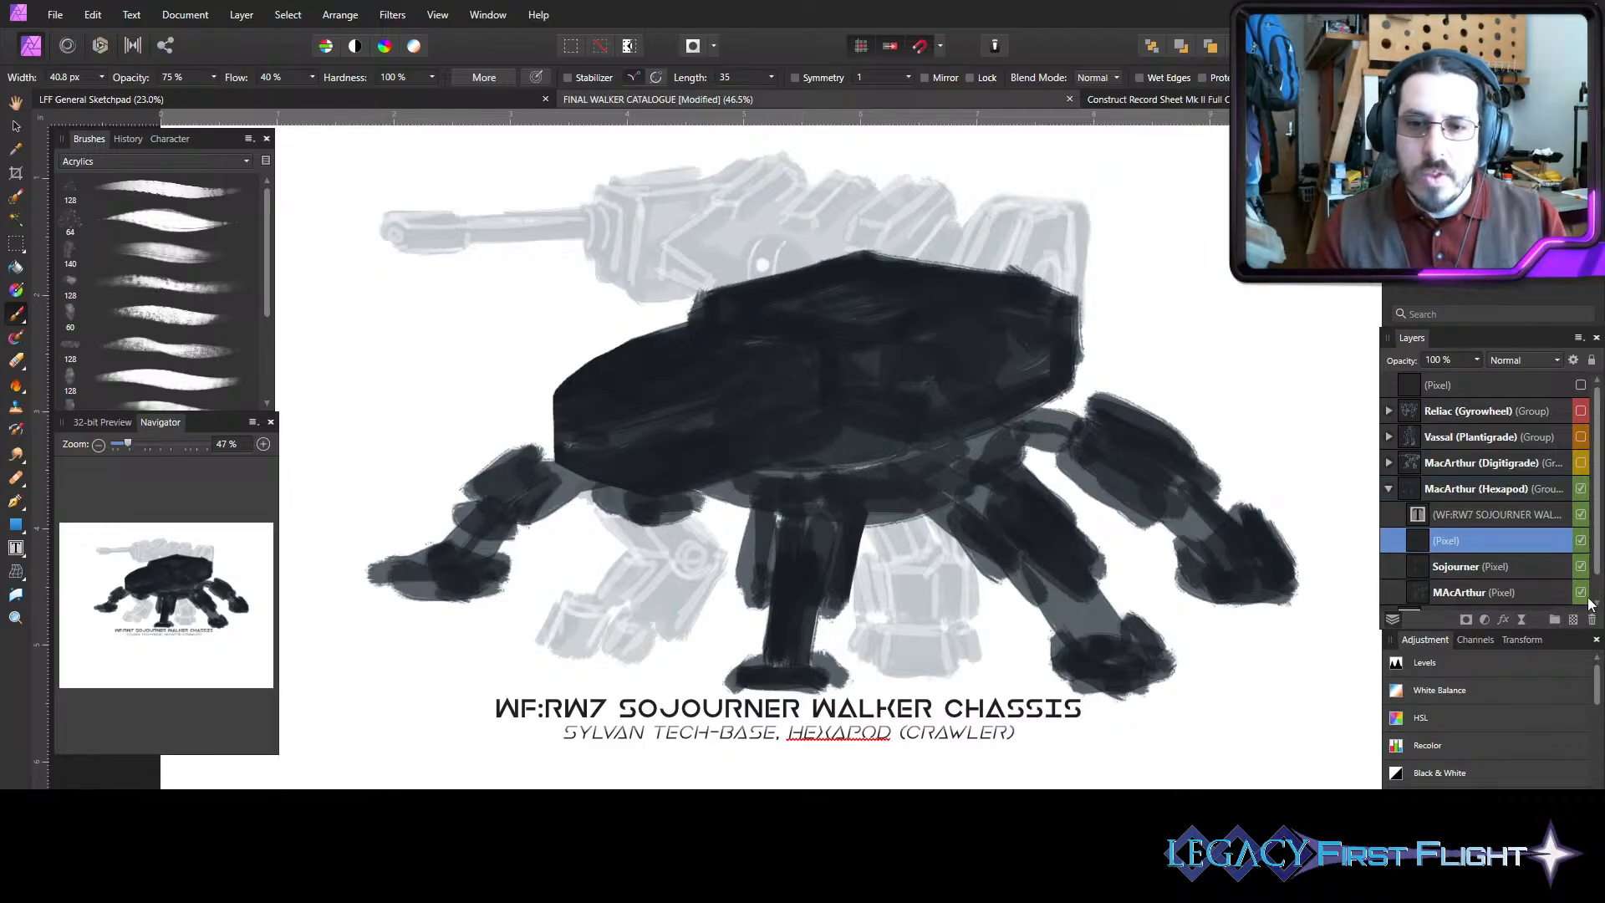
pyautogui.press('4')
pyautogui.press('5')
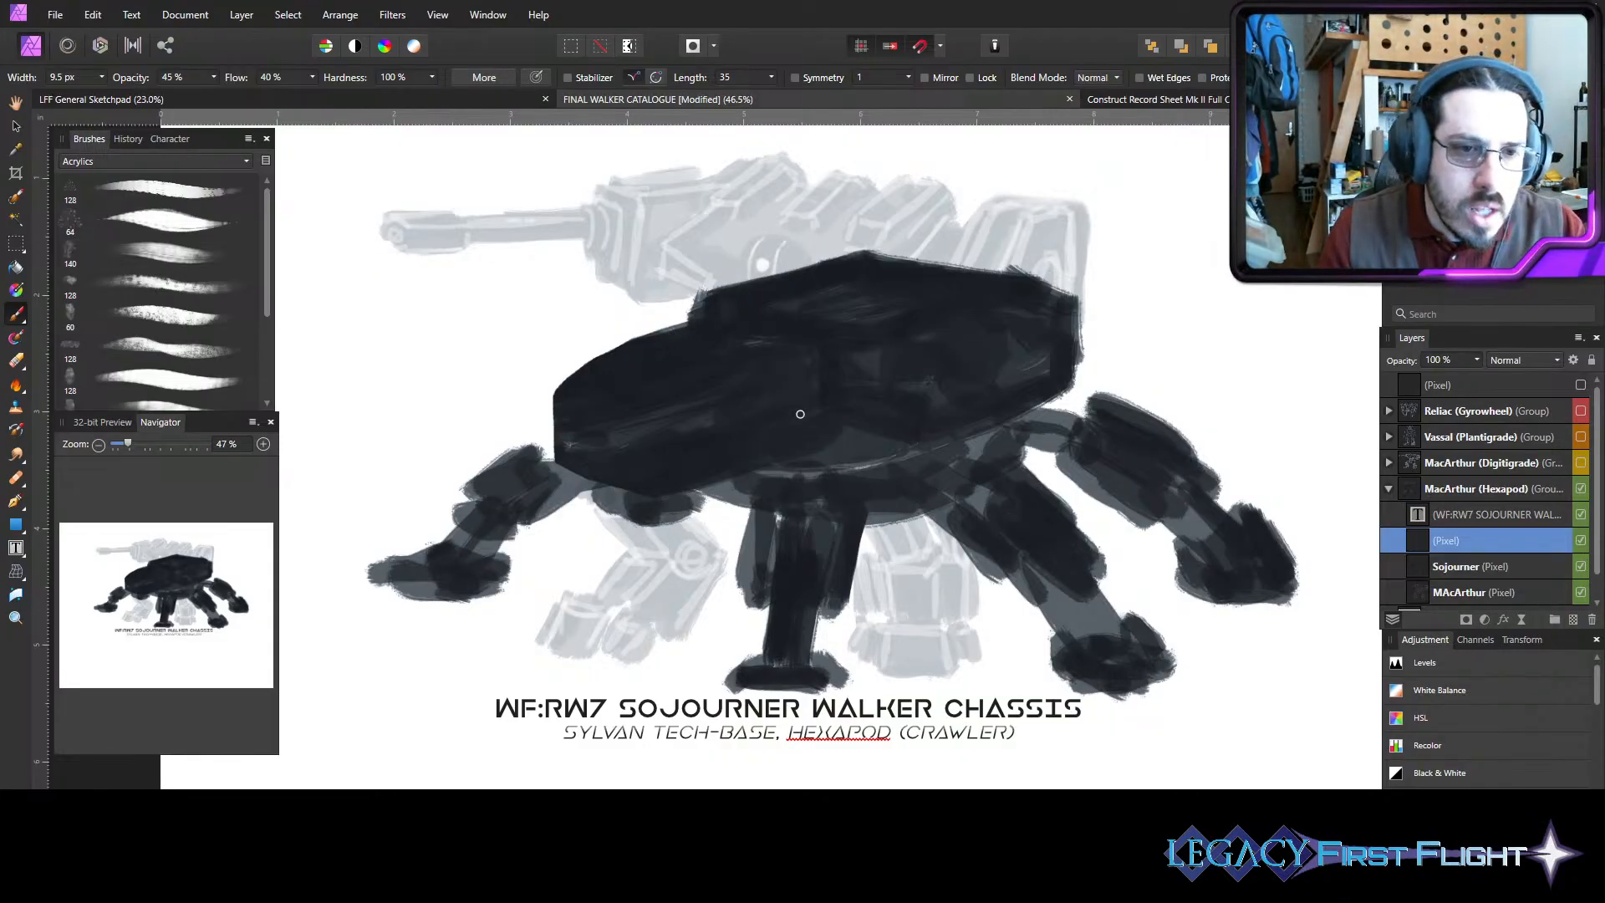
pyautogui.moveTo(789, 380)
pyautogui.mouseDown()
pyautogui.moveTo(812, 406)
pyautogui.moveTo(771, 453)
pyautogui.moveTo(765, 413)
pyautogui.moveTo(814, 394)
pyautogui.moveTo(785, 452)
pyautogui.moveTo(811, 395)
pyautogui.moveTo(778, 447)
pyautogui.moveTo(780, 402)
pyautogui.moveTo(813, 372)
pyautogui.moveTo(787, 370)
pyautogui.moveTo(801, 392)
pyautogui.moveTo(780, 466)
pyautogui.mouseUp()
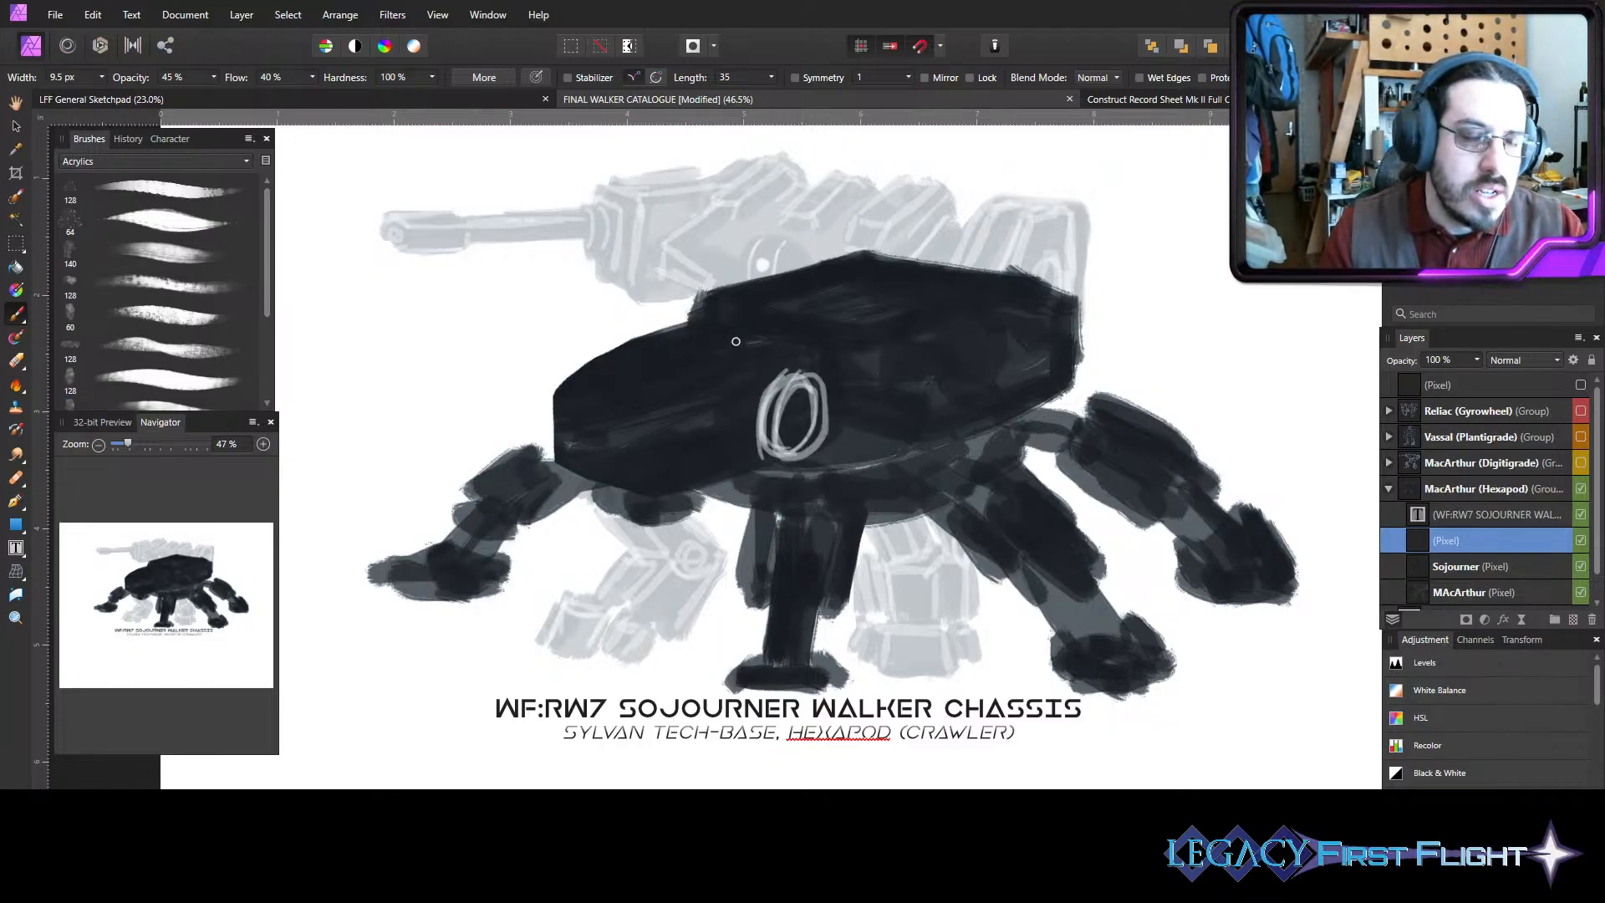
# - Outline the nose section's top, front face and lower edge, and sketch the curved collar where it meets the main hull
pyautogui.moveTo(609, 365)
pyautogui.mouseDown()
pyautogui.moveTo(681, 332)
pyautogui.moveTo(563, 400)
pyautogui.moveTo(633, 422)
pyautogui.moveTo(730, 368)
pyautogui.mouseUp()
pyautogui.moveTo(631, 425); pyautogui.dragTo(793, 372)
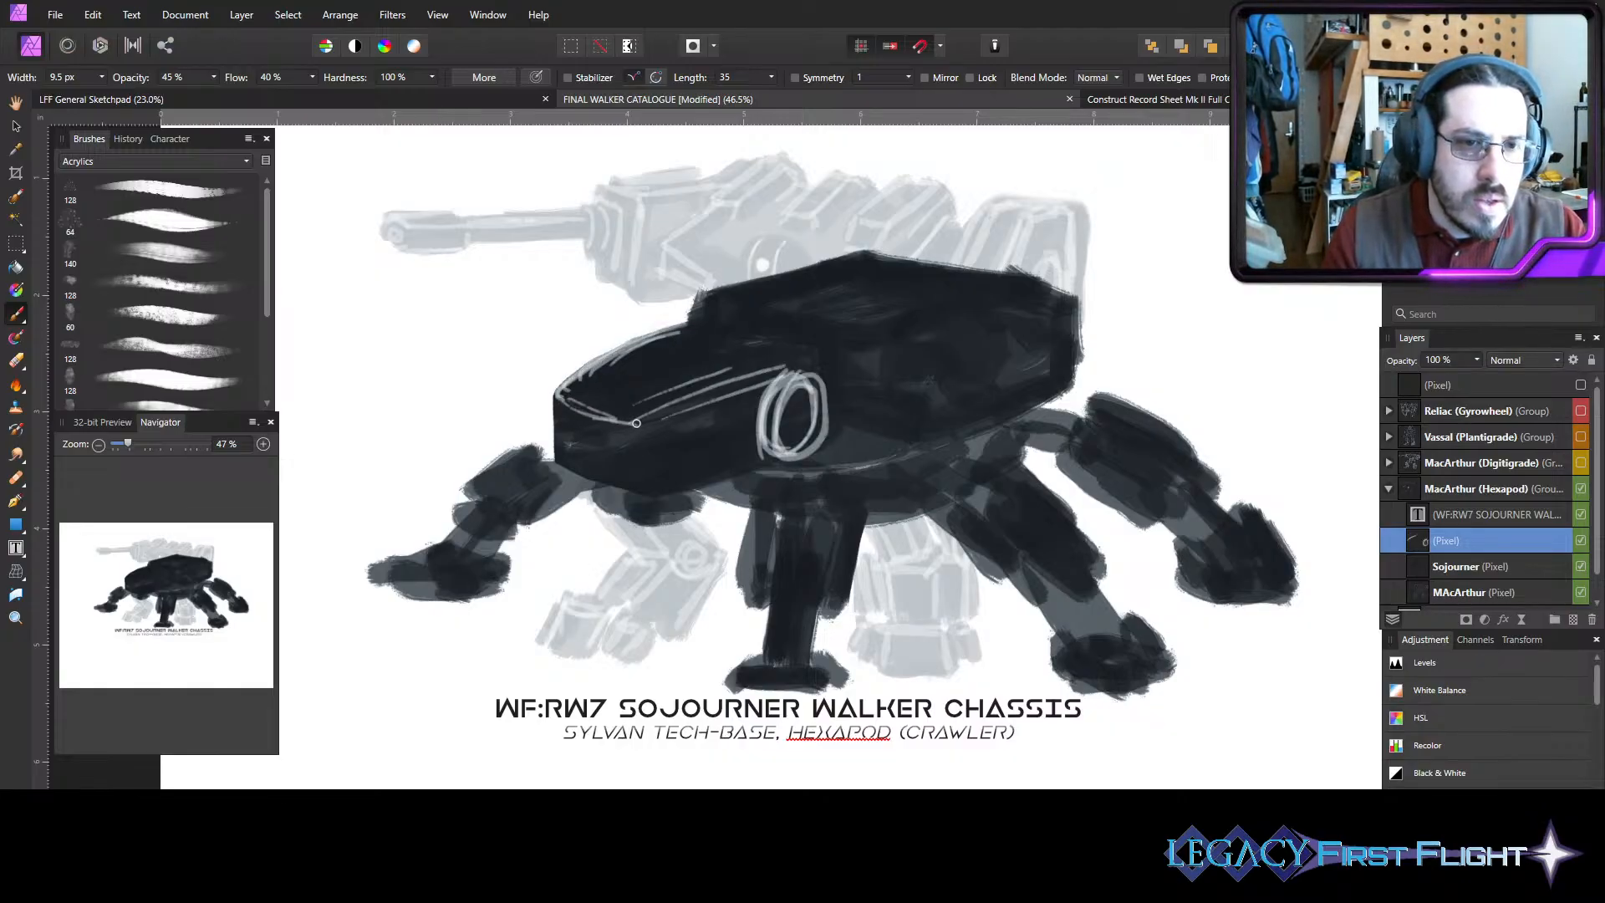
pyautogui.moveTo(691, 399); pyautogui.dragTo(808, 366)
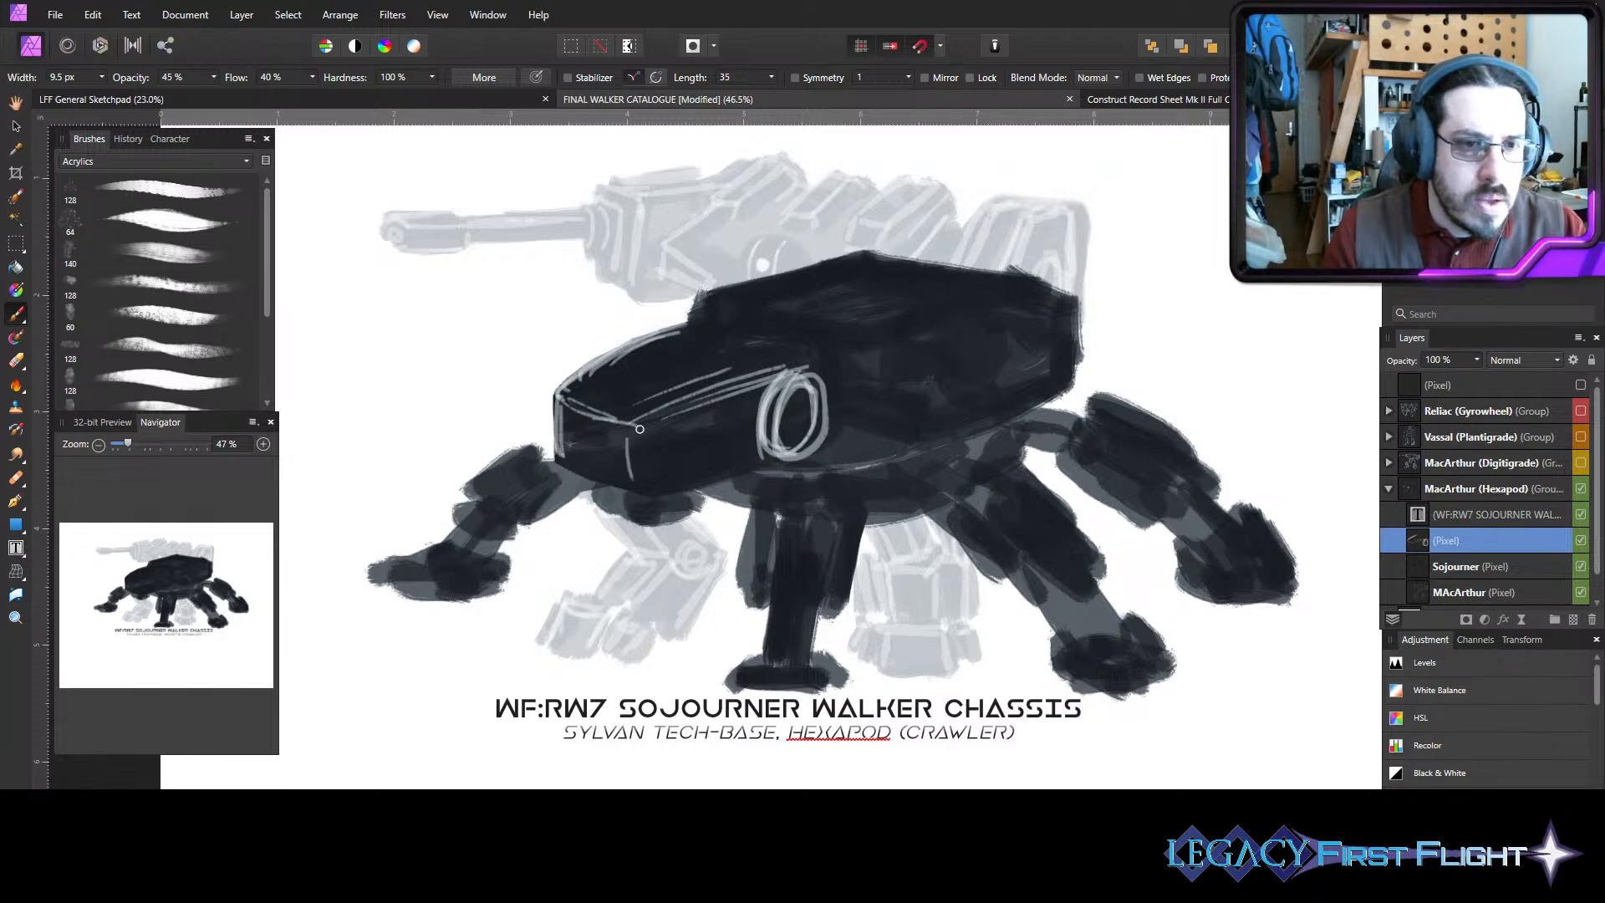
pyautogui.moveTo(624, 484)
pyautogui.mouseDown()
pyautogui.moveTo(685, 461)
pyautogui.moveTo(790, 474)
pyautogui.mouseUp()
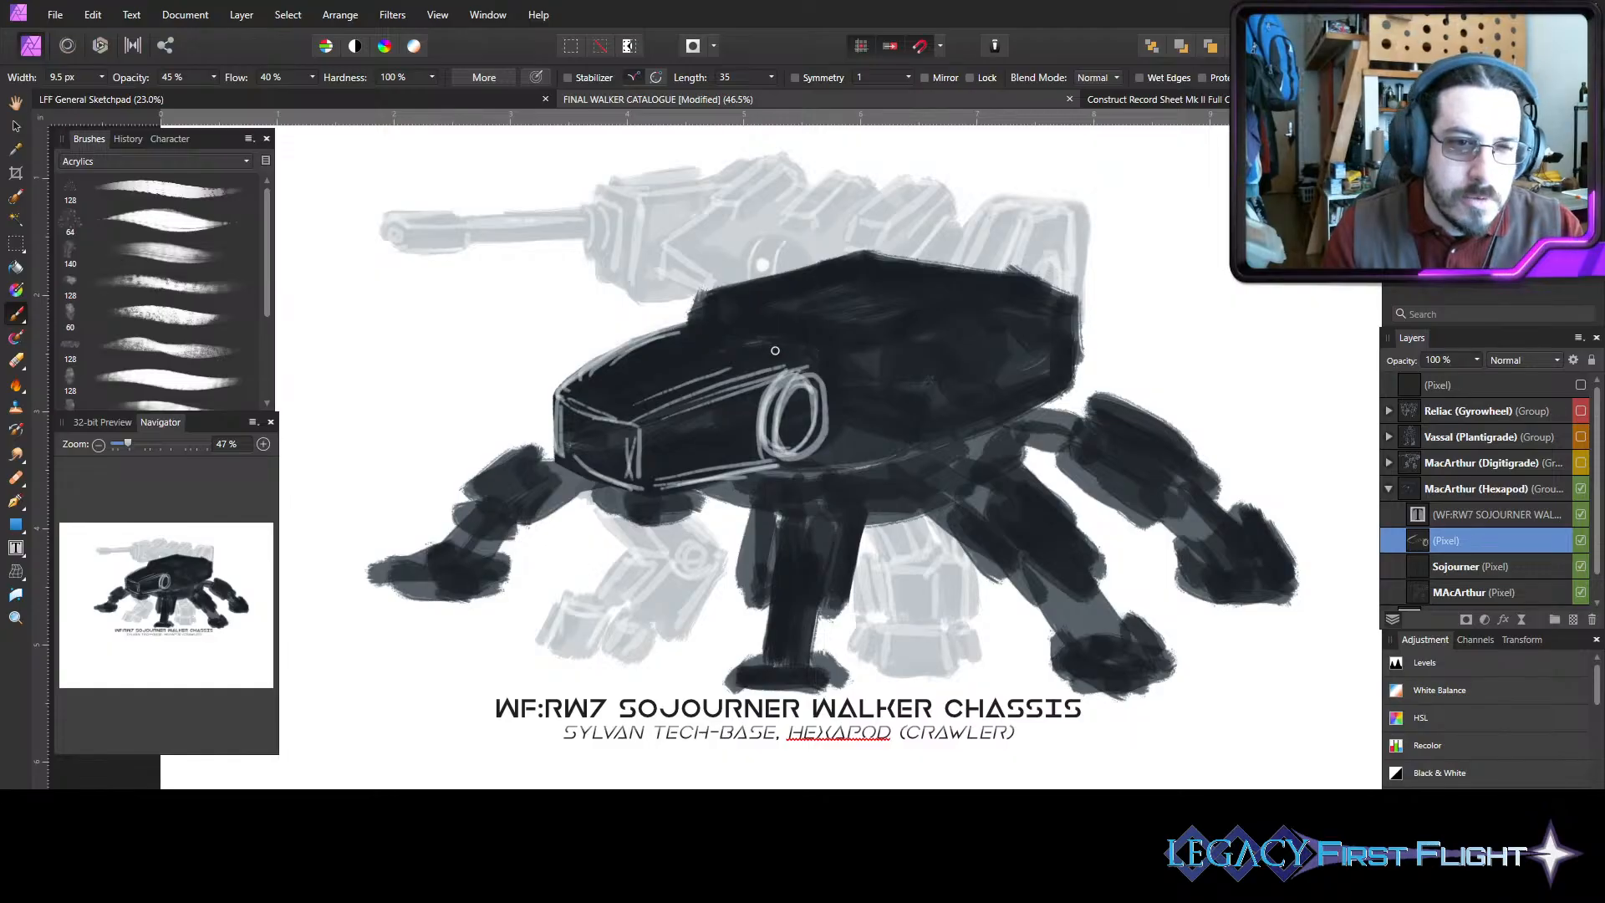
pyautogui.moveTo(694, 328); pyautogui.dragTo(799, 363)
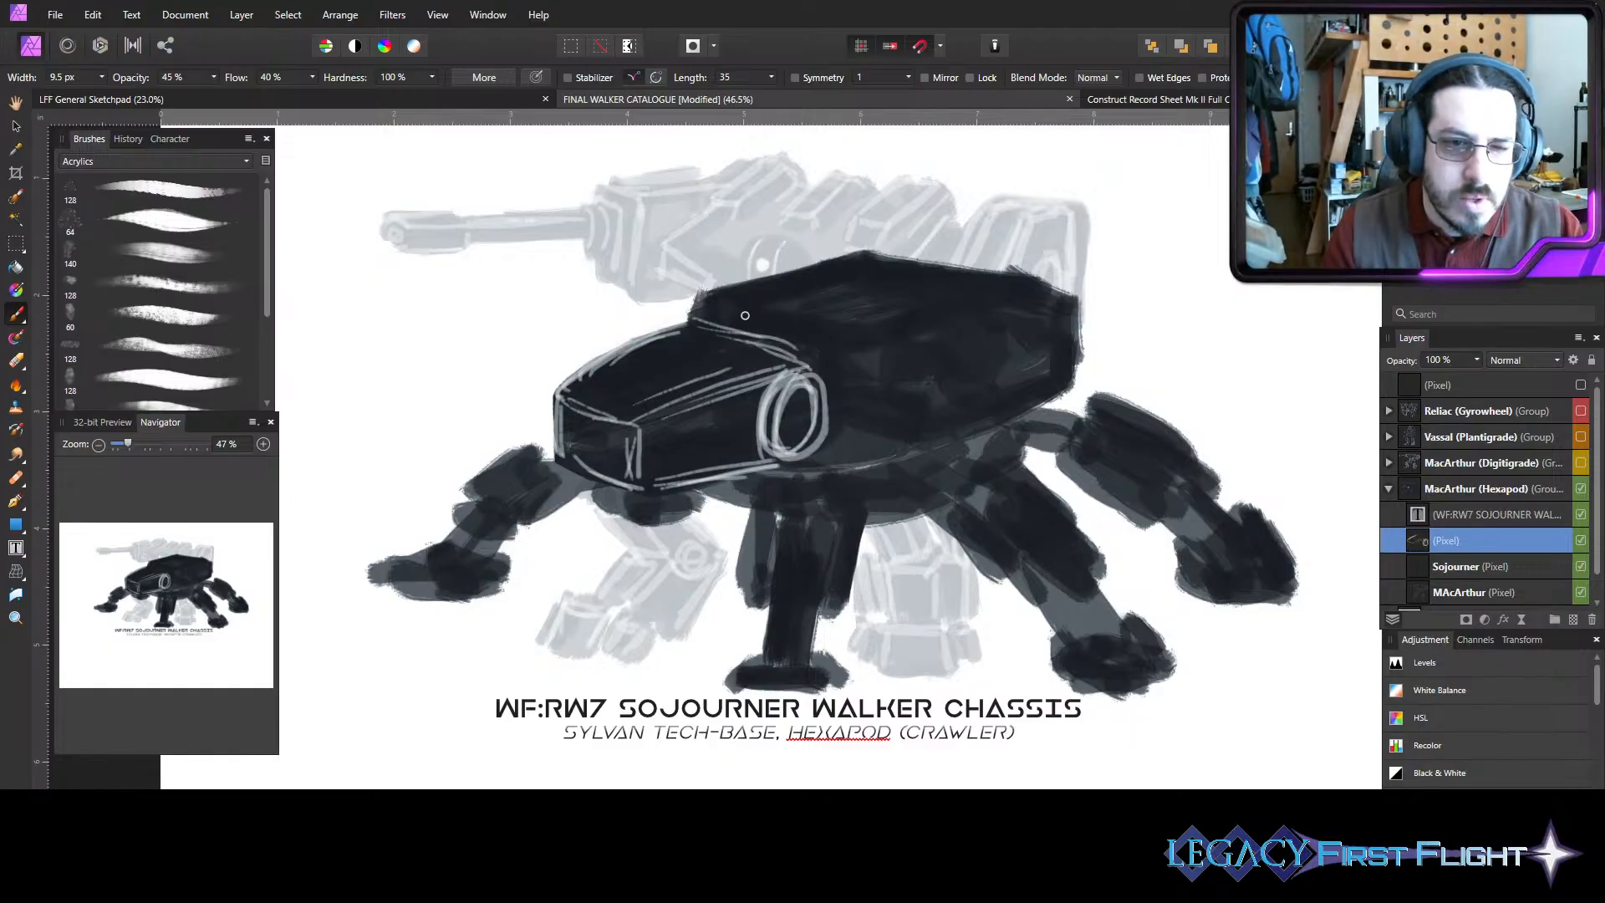
pyautogui.moveTo(725, 319)
pyautogui.mouseDown()
pyautogui.moveTo(823, 367)
pyautogui.moveTo(844, 435)
pyautogui.mouseUp()
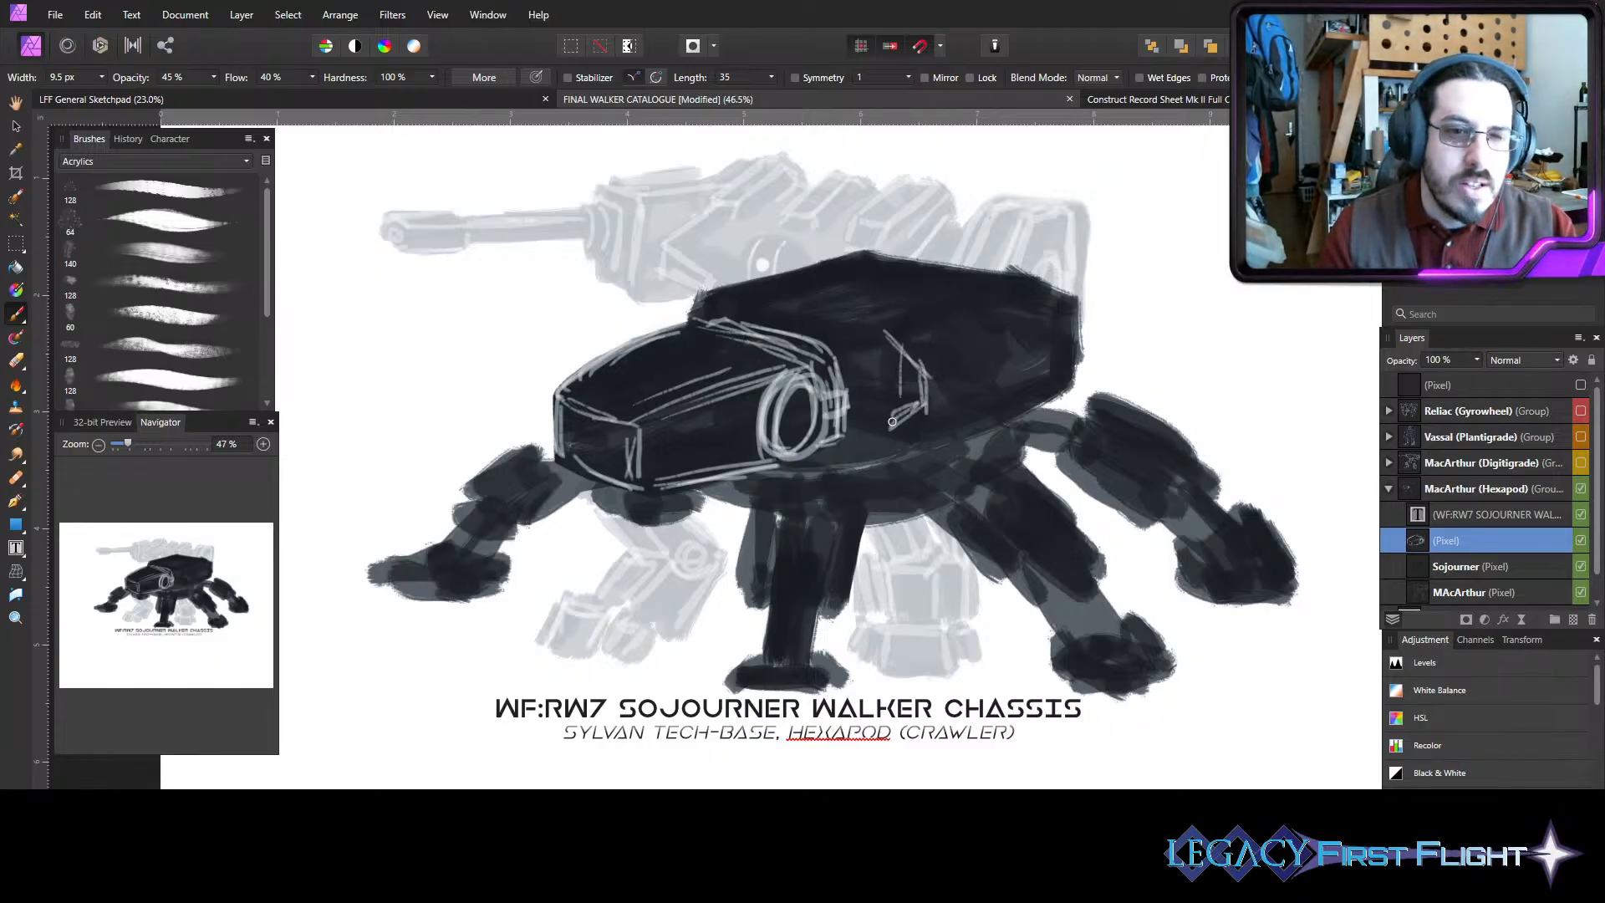
# - Outline the boxy rear hull's upper, side and lower edges and sketch a flat oval hatch on its roof
pyautogui.moveTo(885, 327); pyautogui.dragTo(1033, 276)
pyautogui.moveTo(926, 376); pyautogui.dragTo(1090, 308)
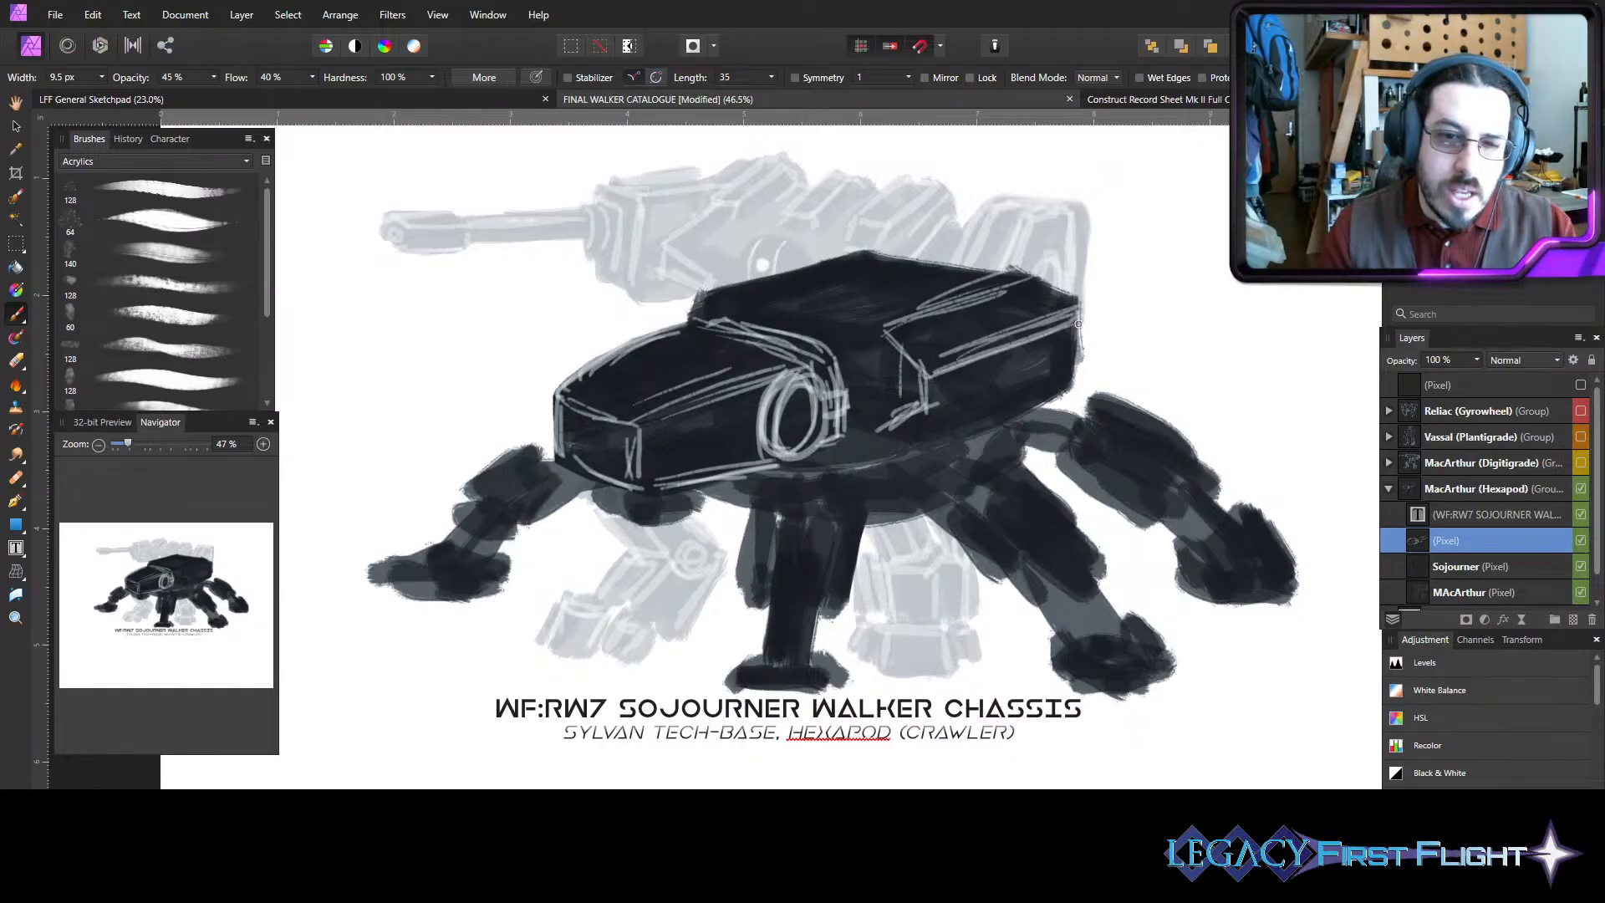
pyautogui.moveTo(893, 415)
pyautogui.mouseDown()
pyautogui.moveTo(924, 380)
pyautogui.moveTo(936, 435)
pyautogui.moveTo(1074, 376)
pyautogui.moveTo(1076, 342)
pyautogui.mouseUp()
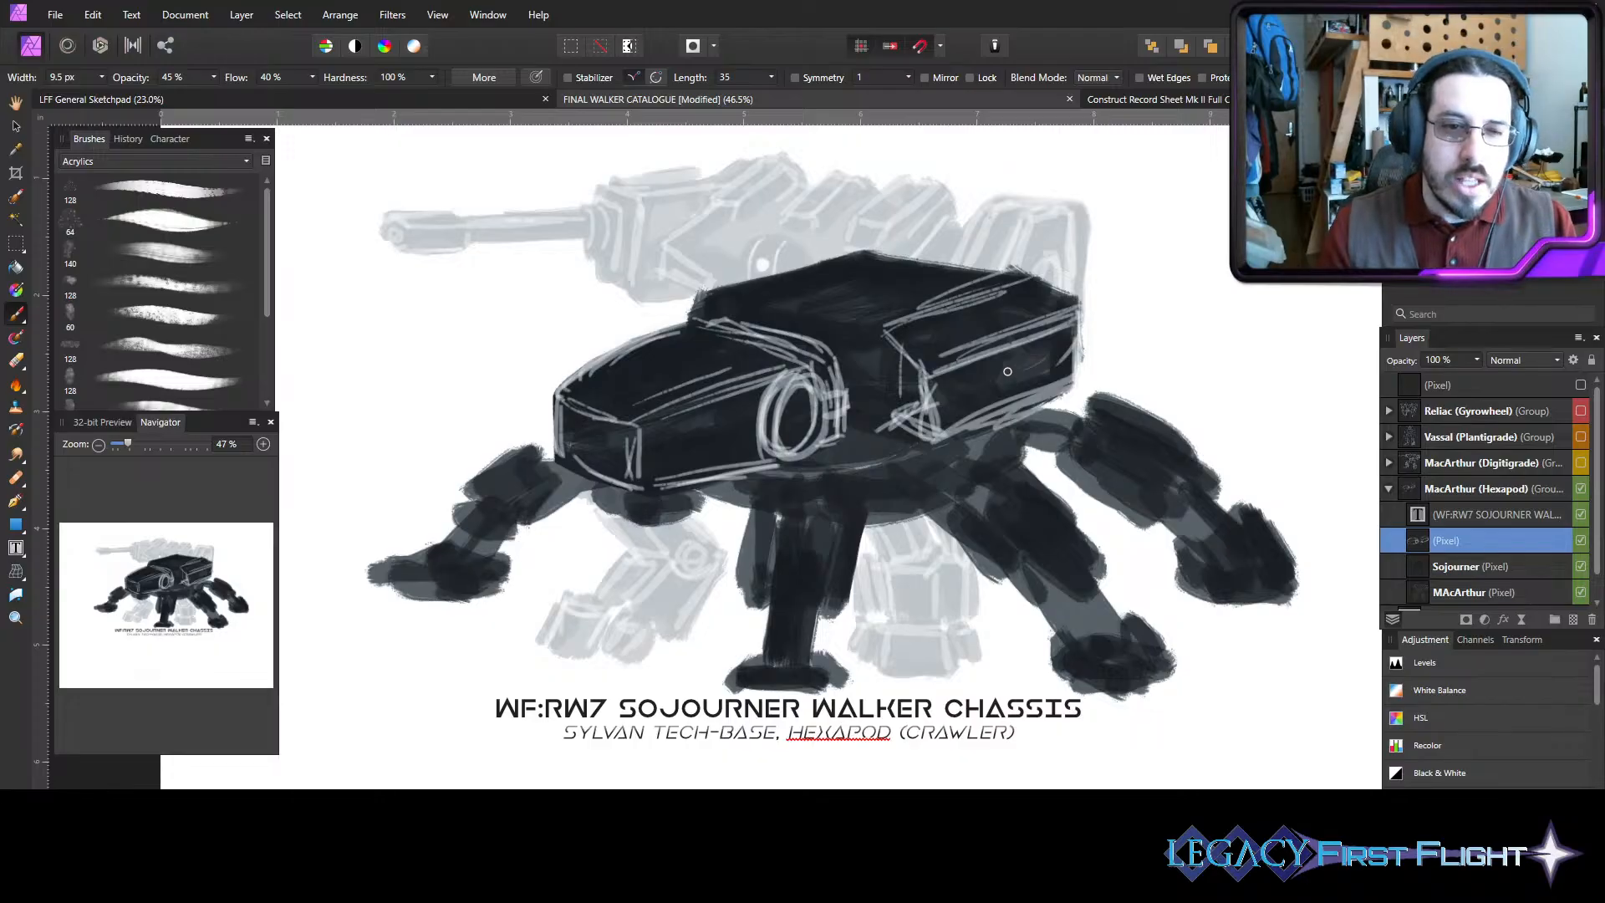
pyautogui.moveTo(721, 293)
pyautogui.mouseDown()
pyautogui.moveTo(881, 328)
pyautogui.moveTo(751, 307)
pyautogui.mouseUp()
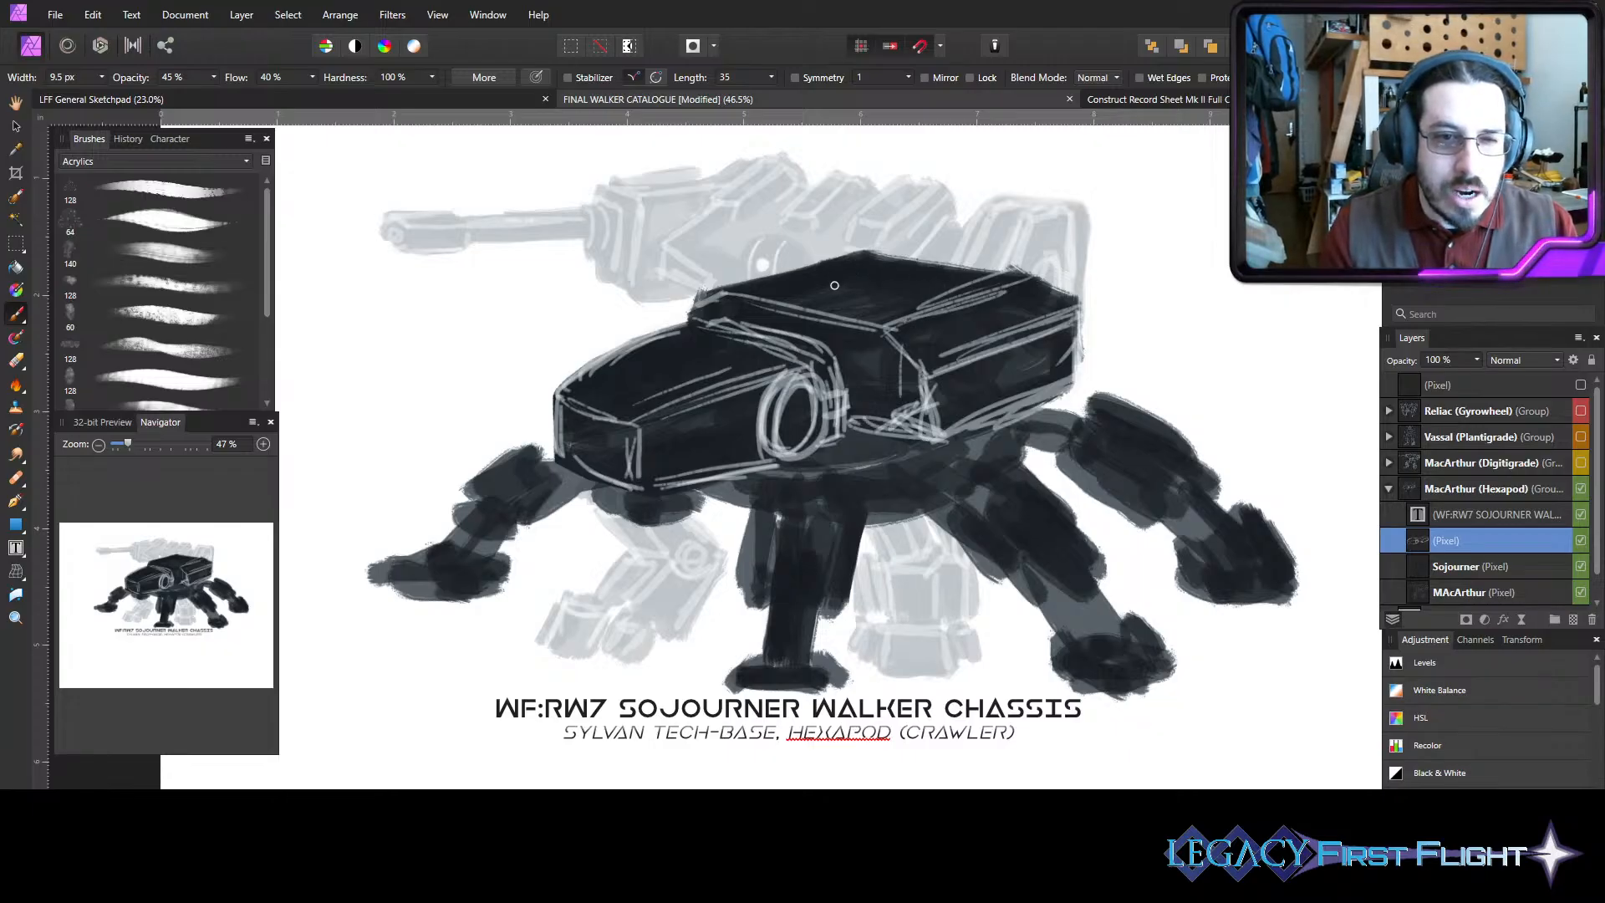
pyautogui.moveTo(834, 285); pyautogui.dragTo(919, 282)
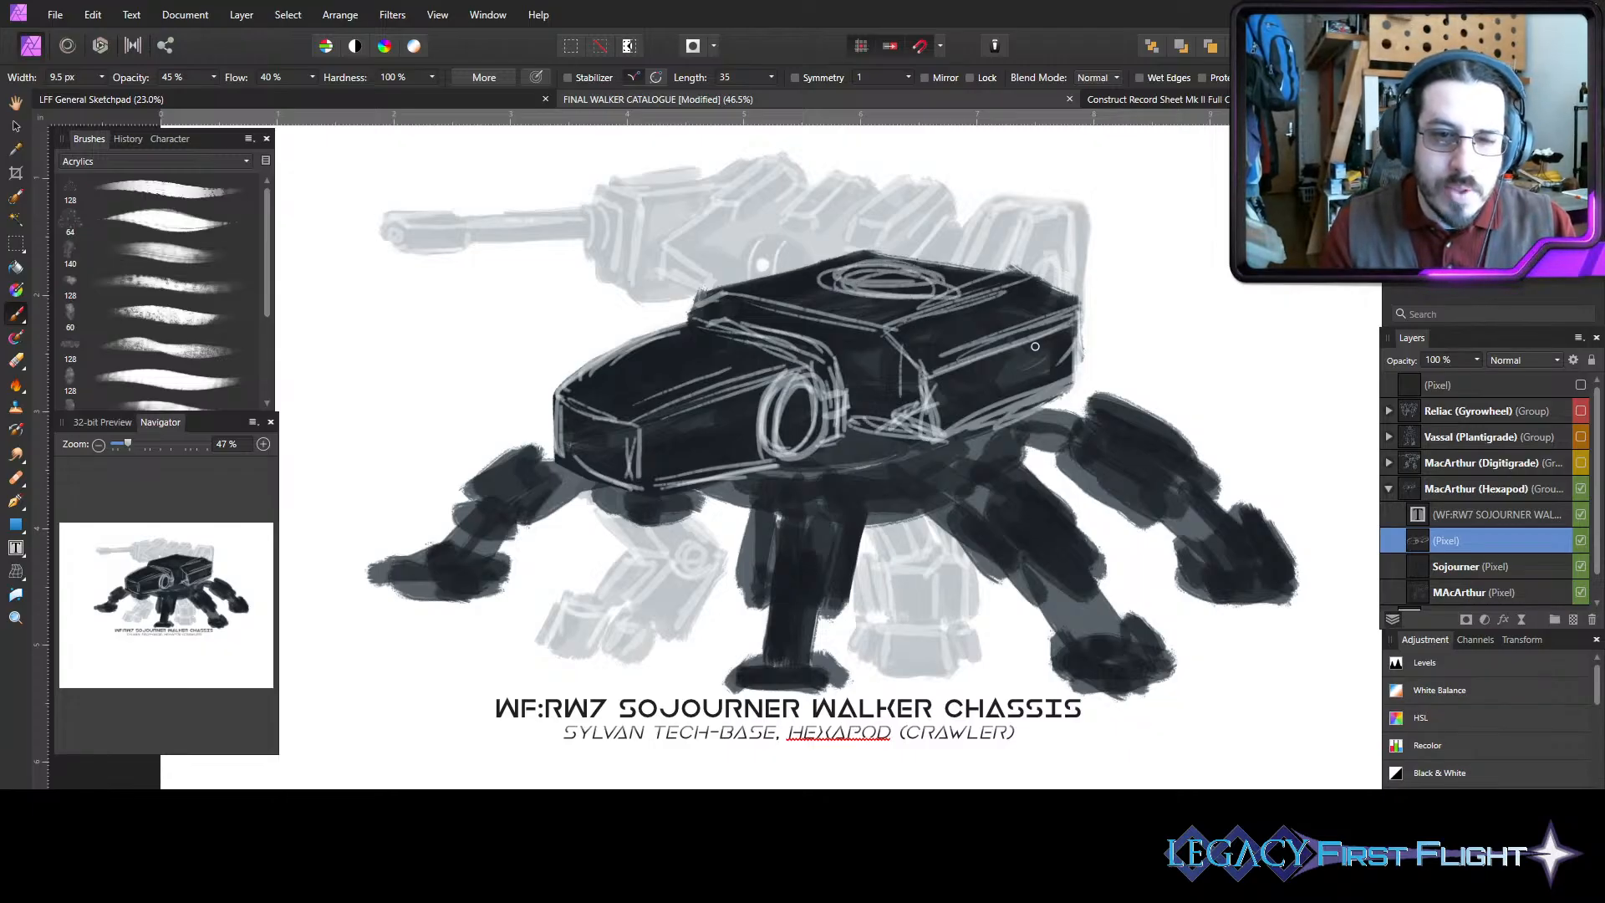
# - Erase the rear hull's side lines with an eraser about 45 px wide, redraw its corner edges, and sketch a round port near the rear
pyautogui.moveTo(932, 360)
pyautogui.mouseDown()
pyautogui.moveTo(927, 408)
pyautogui.moveTo(948, 418)
pyautogui.moveTo(1010, 340)
pyautogui.moveTo(995, 324)
pyautogui.moveTo(947, 356)
pyautogui.moveTo(1040, 346)
pyautogui.moveTo(1041, 327)
pyautogui.moveTo(920, 359)
pyautogui.moveTo(1055, 332)
pyautogui.moveTo(992, 382)
pyautogui.mouseUp()
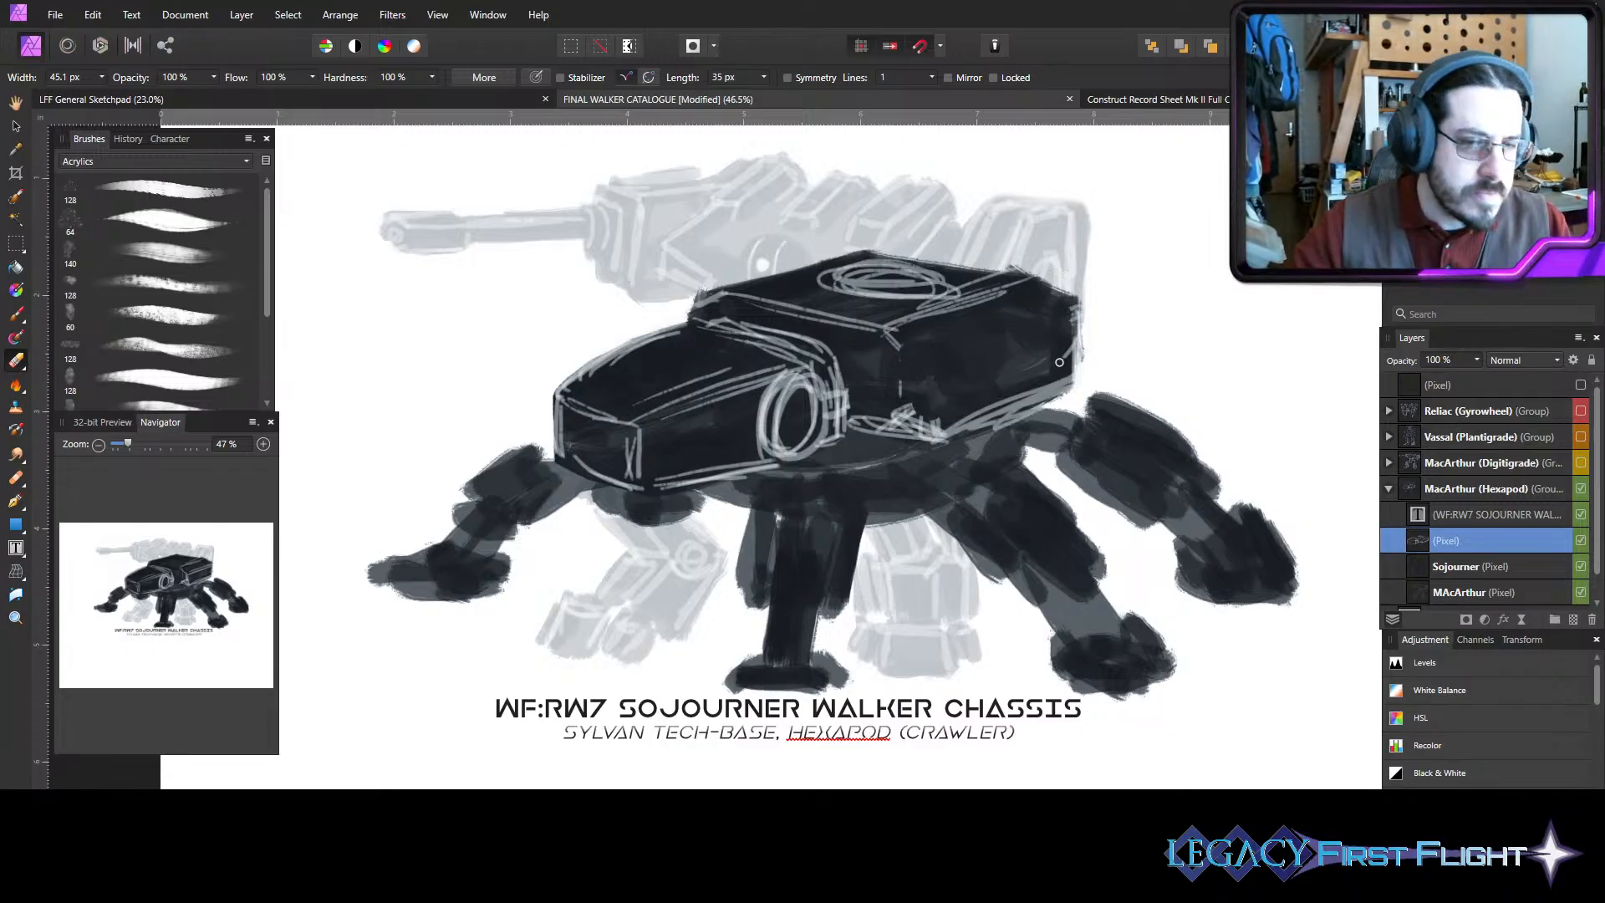
pyautogui.press('b')
pyautogui.moveTo(898, 333)
pyautogui.mouseDown()
pyautogui.moveTo(944, 341)
pyautogui.moveTo(1058, 309)
pyautogui.moveTo(941, 346)
pyautogui.moveTo(1054, 309)
pyautogui.moveTo(953, 336)
pyautogui.moveTo(944, 422)
pyautogui.mouseUp()
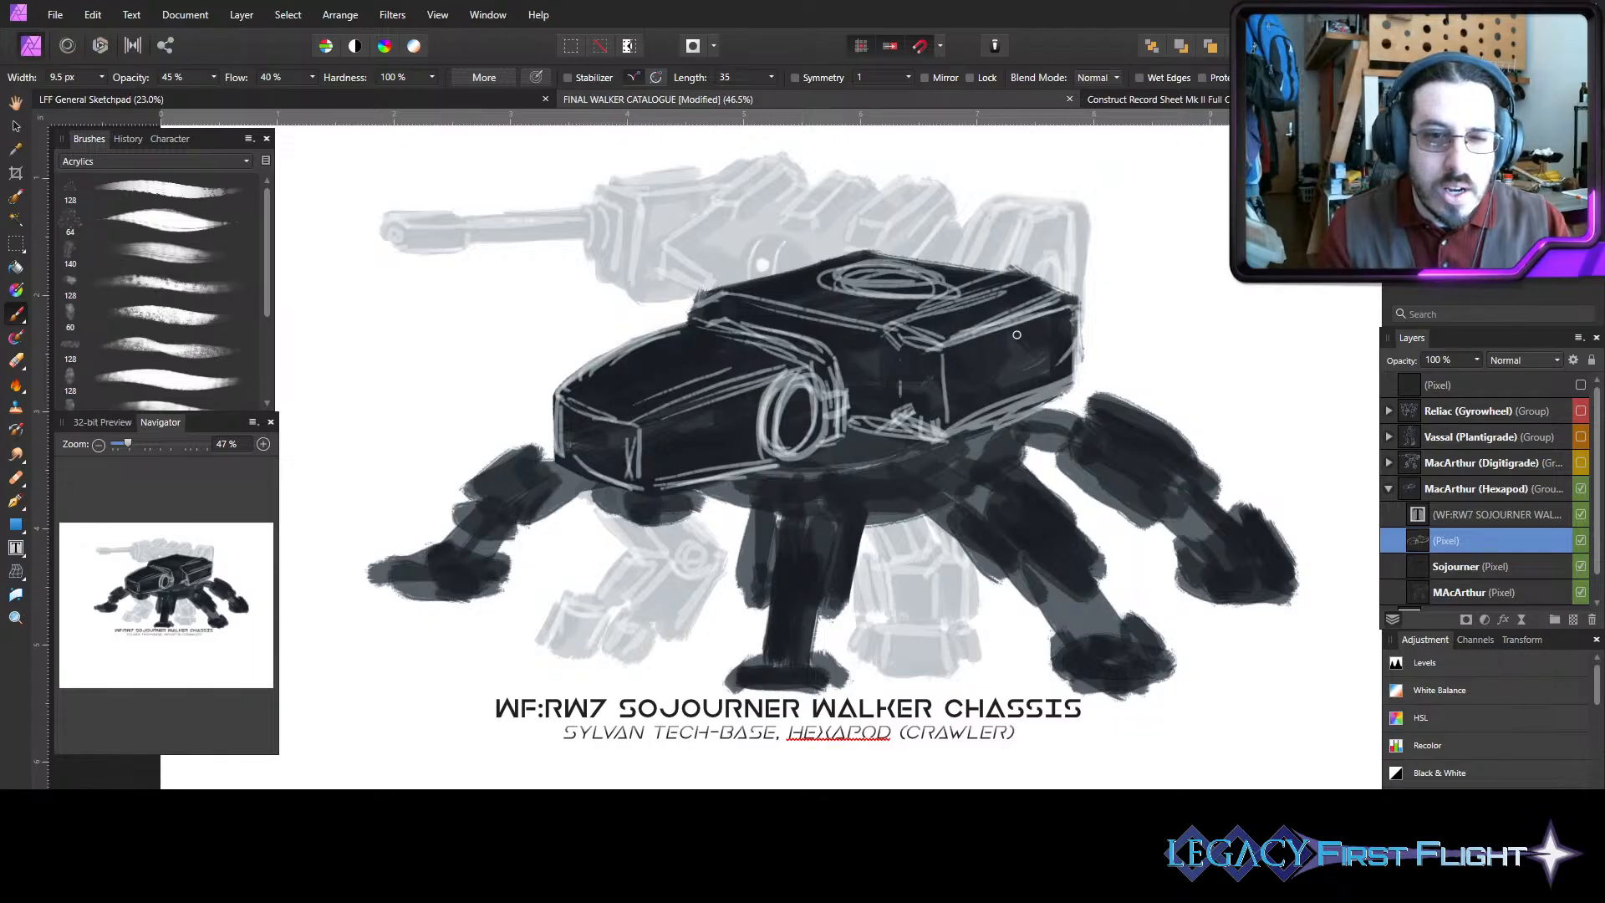
pyautogui.moveTo(1016, 335)
pyautogui.mouseDown()
pyautogui.moveTo(1058, 334)
pyautogui.moveTo(1056, 366)
pyautogui.moveTo(1060, 335)
pyautogui.moveTo(1045, 372)
pyautogui.moveTo(1053, 326)
pyautogui.moveTo(1027, 367)
pyautogui.mouseUp()
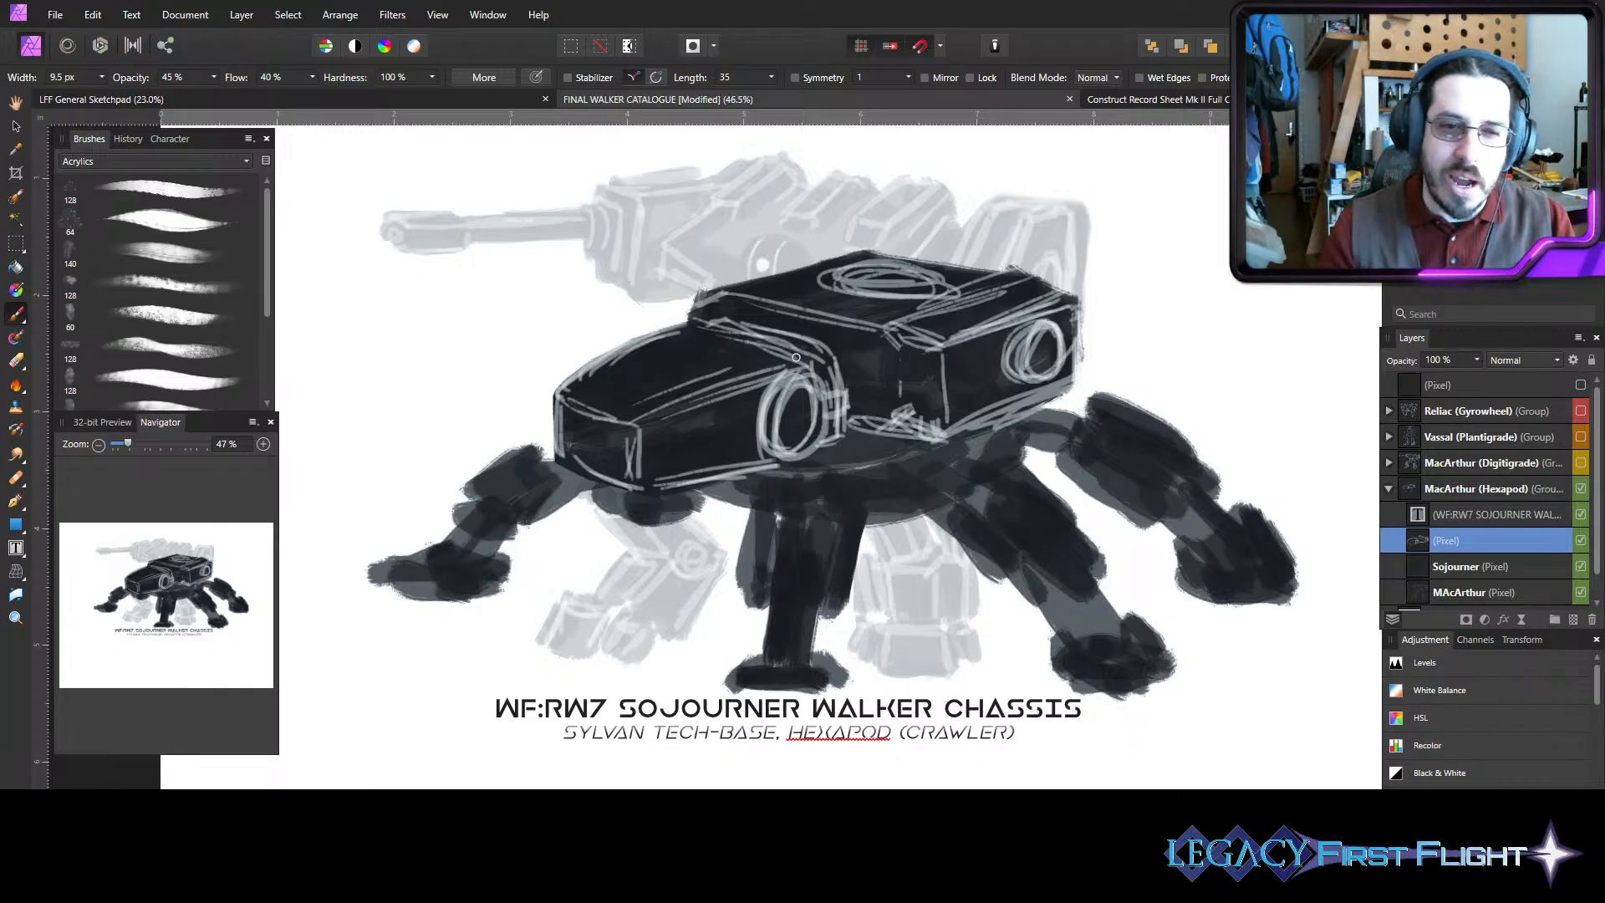
# - Sketch repeated curved ribs along the collar between the nose section and the rear hull
pyautogui.moveTo(839, 351)
pyautogui.mouseDown()
pyautogui.moveTo(868, 415)
pyautogui.moveTo(878, 400)
pyautogui.moveTo(835, 431)
pyautogui.mouseUp()
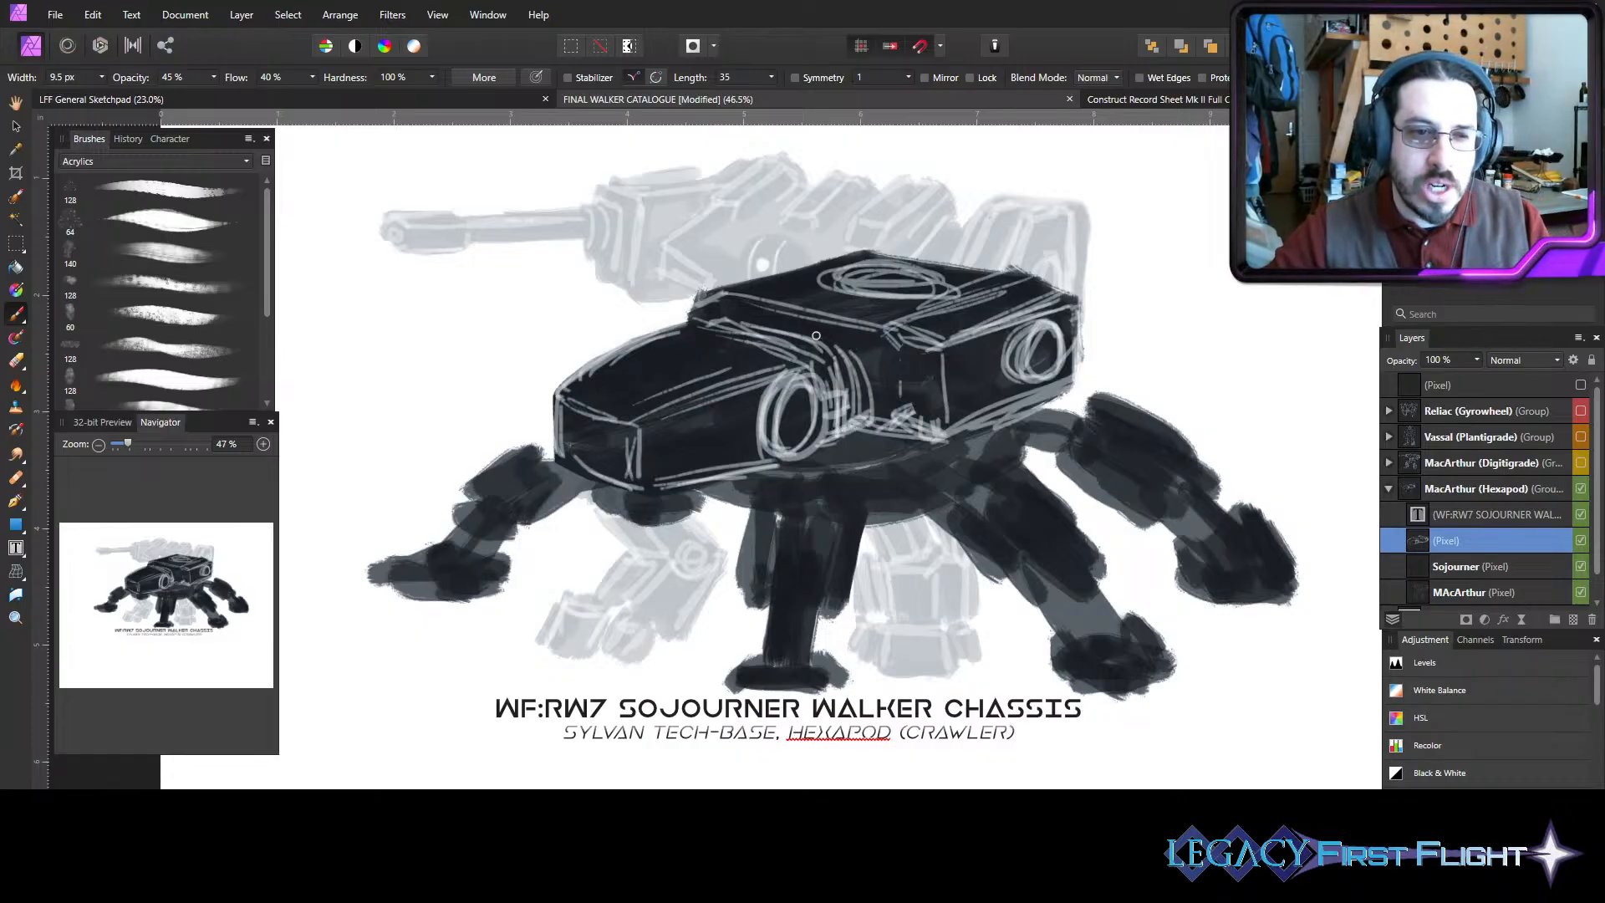
pyautogui.moveTo(777, 326)
pyautogui.mouseDown()
pyautogui.moveTo(862, 350)
pyautogui.moveTo(870, 391)
pyautogui.mouseUp()
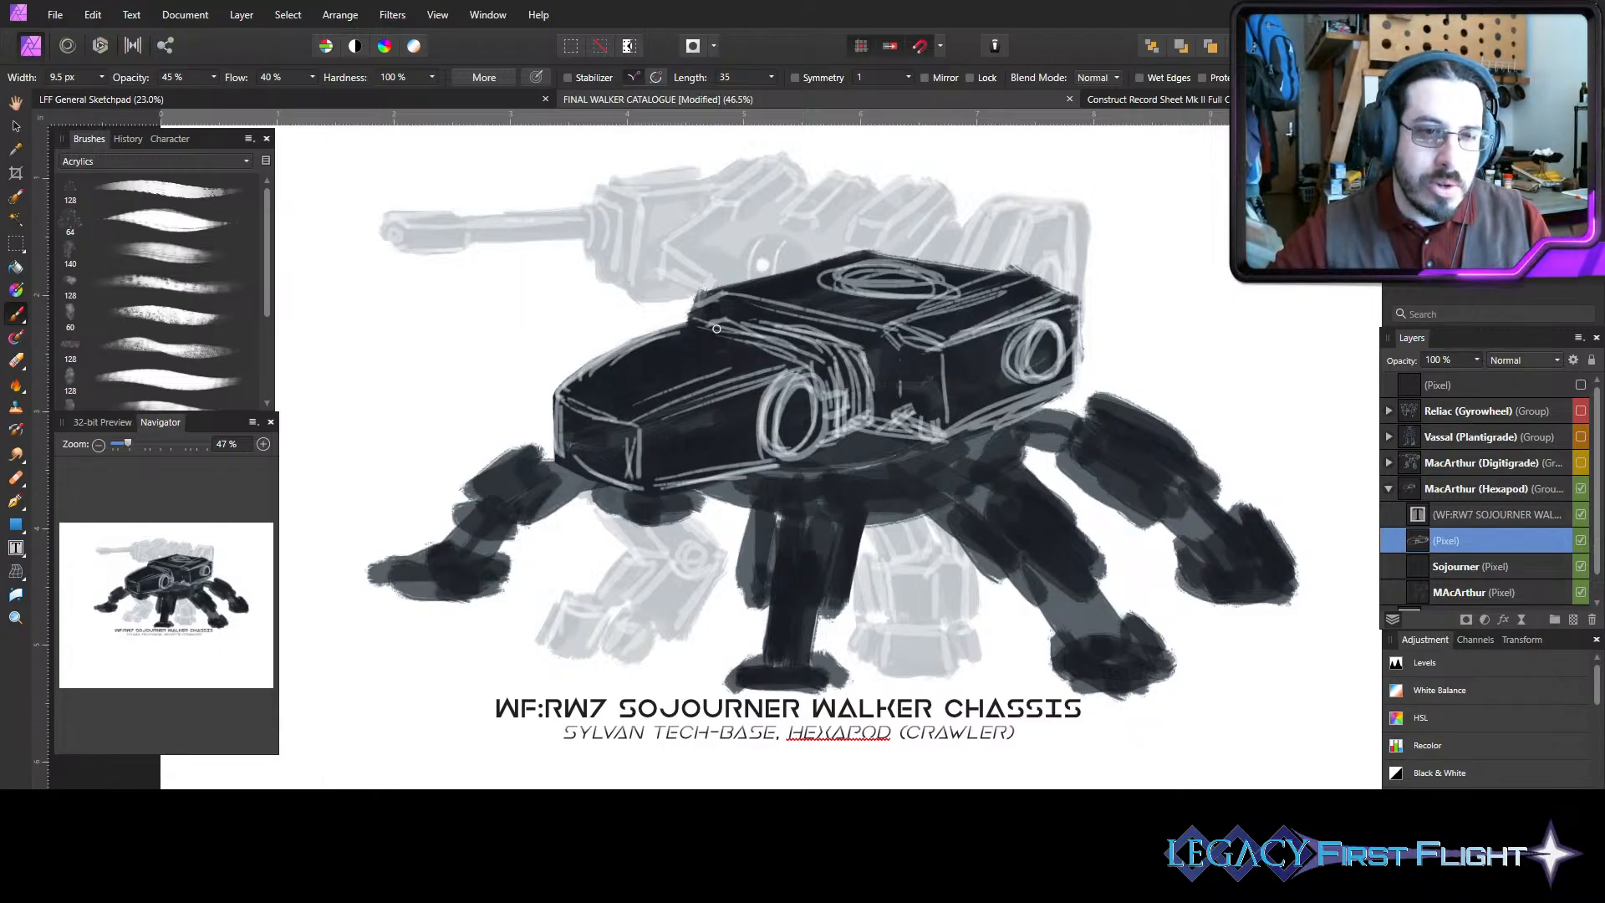
pyautogui.moveTo(716, 328); pyautogui.dragTo(757, 316)
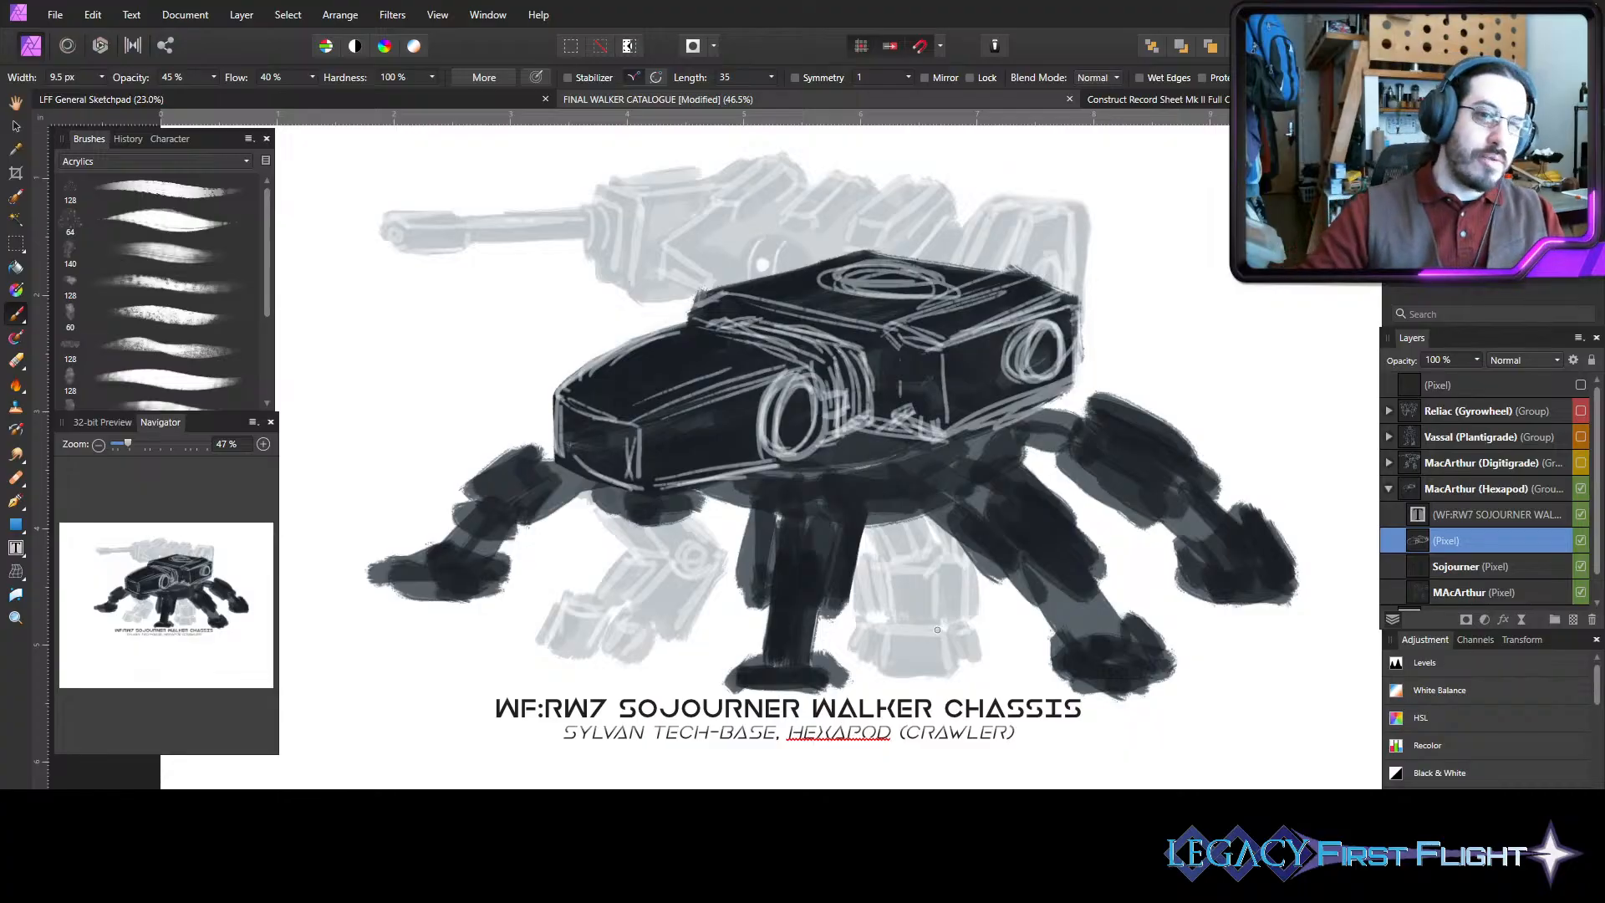
pyautogui.moveTo(839, 336)
pyautogui.mouseDown()
pyautogui.moveTo(871, 347)
pyautogui.moveTo(870, 421)
pyautogui.moveTo(869, 383)
pyautogui.mouseUp()
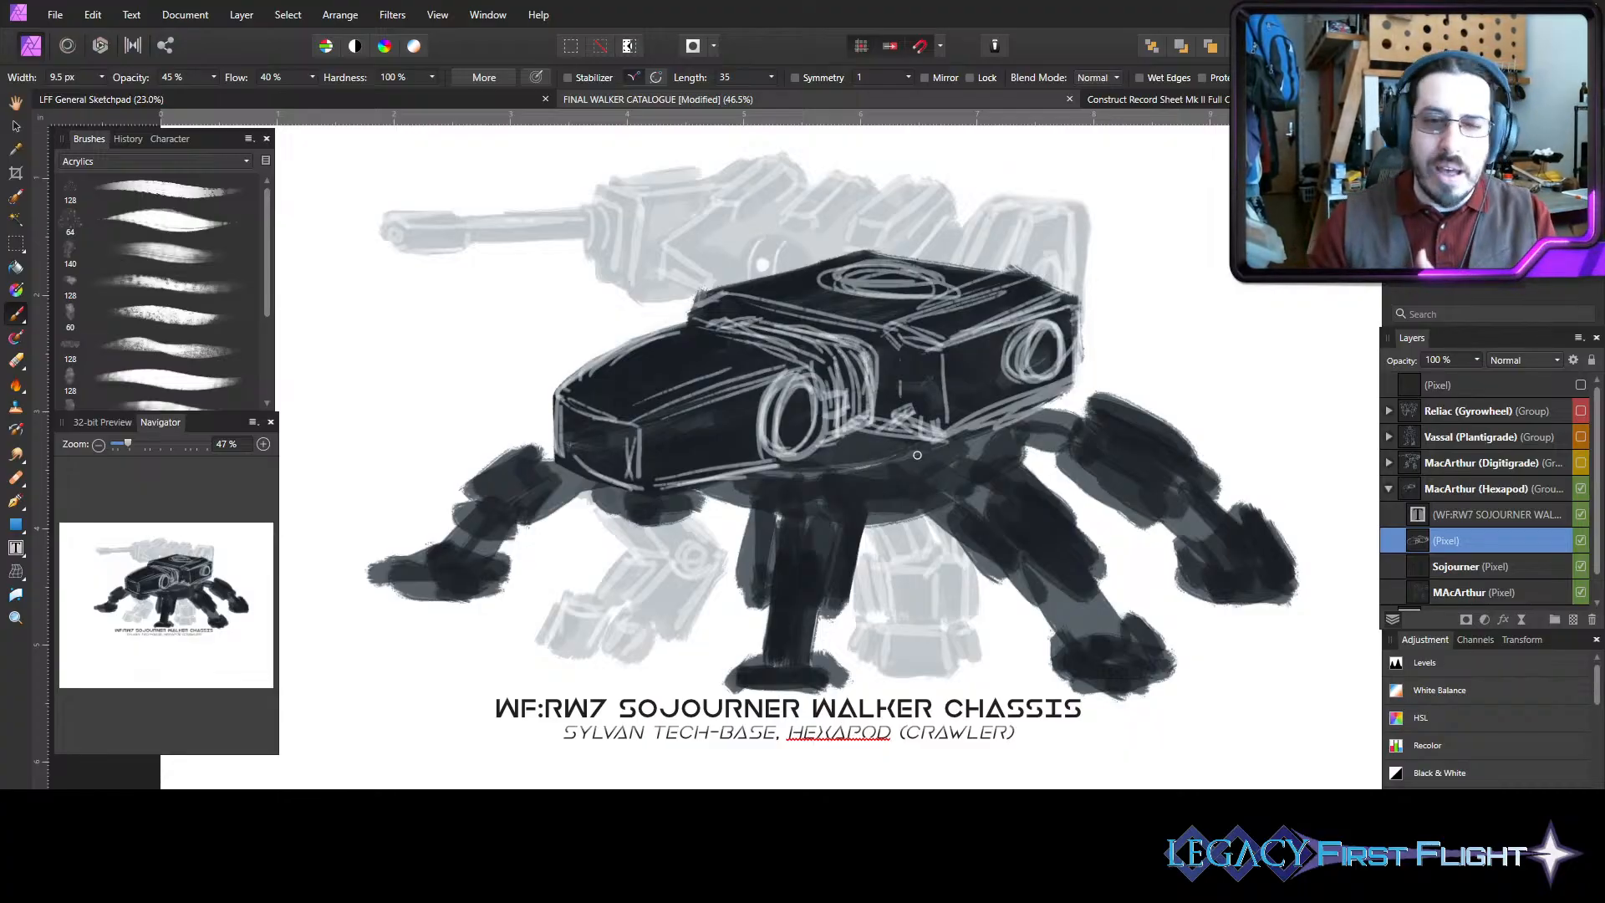
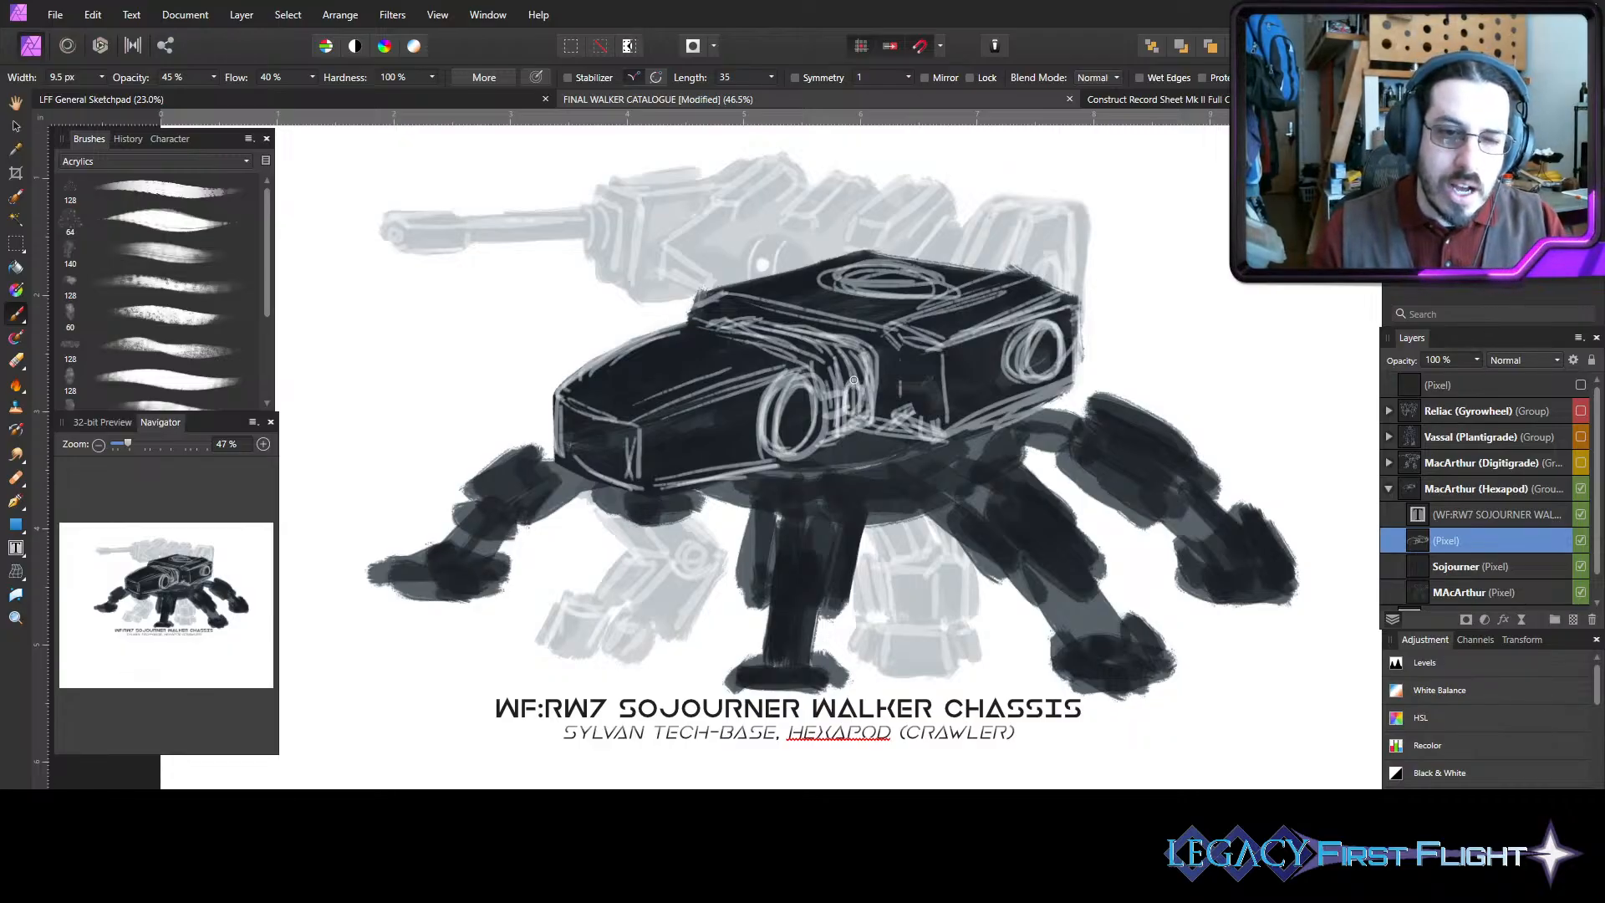
pyautogui.moveTo(881, 371); pyautogui.dragTo(883, 406)
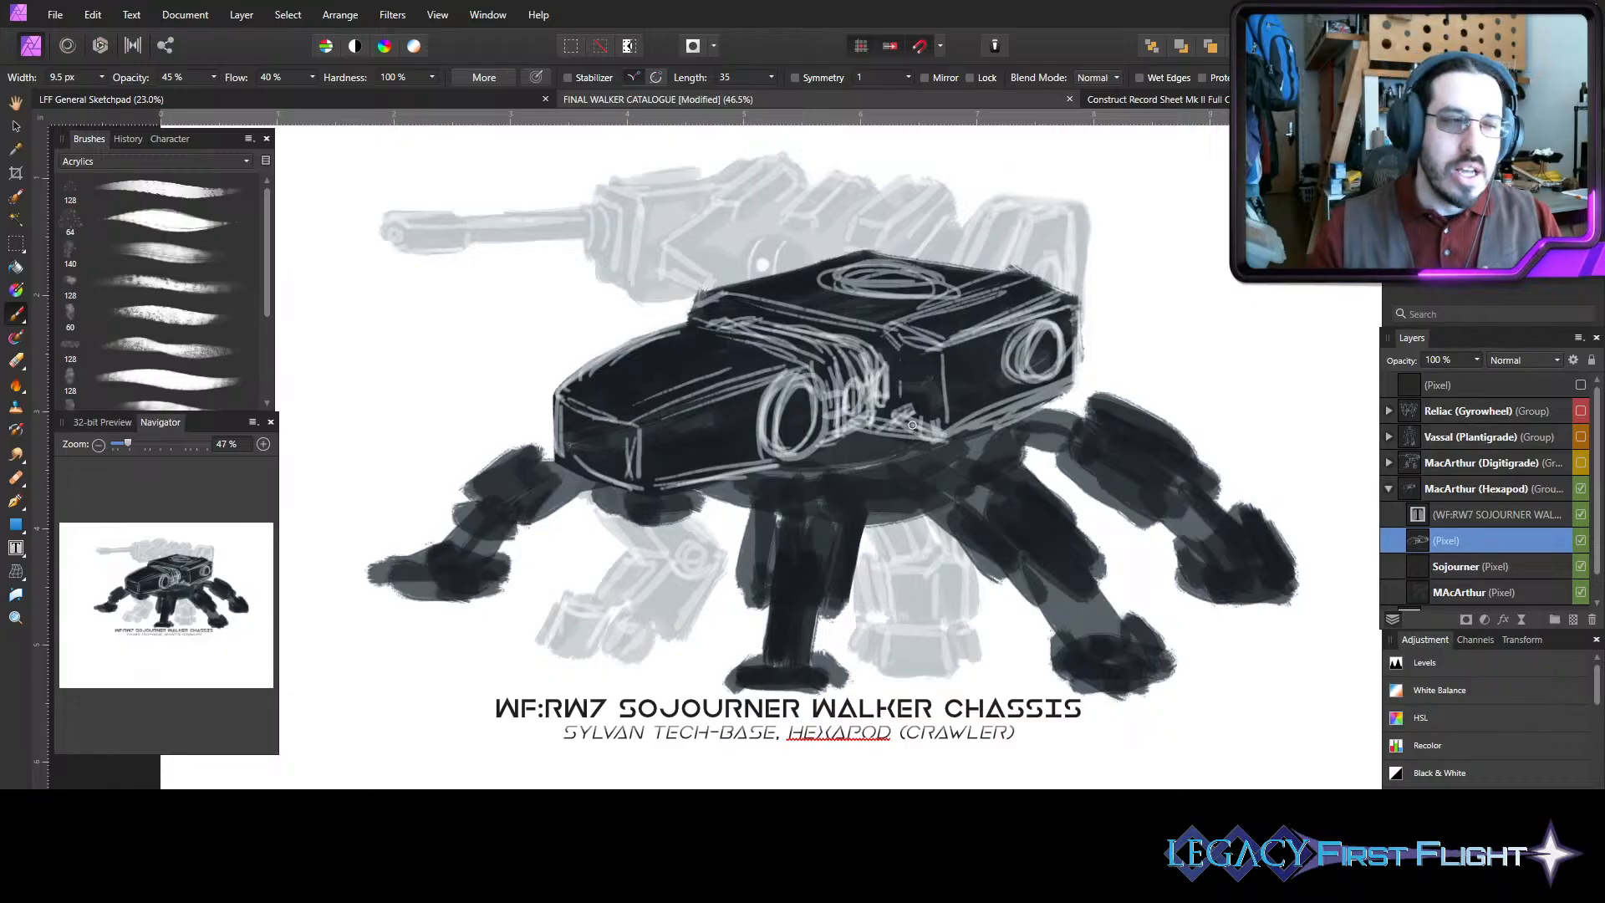
# - Outline the upper segment of the upright middle leg and its side struts with light strokes
pyautogui.moveTo(766, 522); pyautogui.dragTo(740, 583)
pyautogui.moveTo(765, 493)
pyautogui.mouseDown()
pyautogui.moveTo(745, 590)
pyautogui.moveTo(764, 598)
pyautogui.mouseUp()
pyautogui.moveTo(839, 507); pyautogui.dragTo(824, 539)
pyautogui.moveTo(843, 500); pyautogui.dragTo(822, 590)
pyautogui.moveTo(841, 521); pyautogui.dragTo(823, 586)
pyautogui.moveTo(856, 502)
pyautogui.mouseDown()
pyautogui.moveTo(823, 592)
pyautogui.moveTo(820, 553)
pyautogui.moveTo(792, 562)
pyautogui.moveTo(808, 615)
pyautogui.mouseUp()
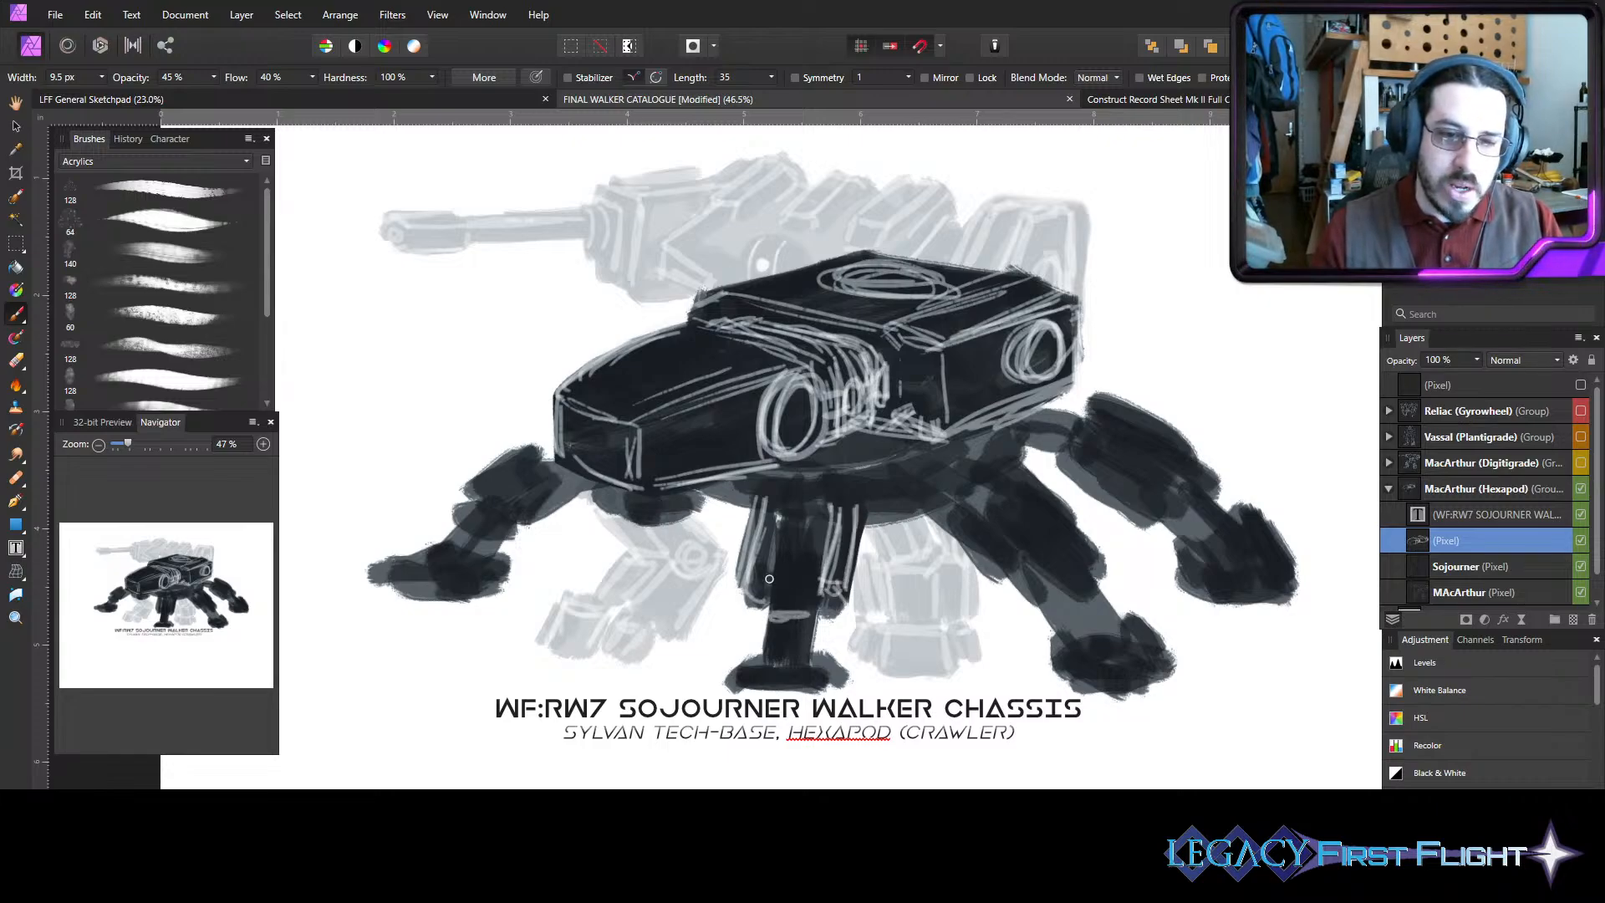
pyautogui.moveTo(808, 554); pyautogui.dragTo(809, 609)
pyautogui.moveTo(831, 506); pyautogui.dragTo(804, 616)
pyautogui.moveTo(826, 505)
pyautogui.mouseDown()
pyautogui.moveTo(813, 575)
pyautogui.moveTo(769, 599)
pyautogui.mouseUp()
pyautogui.moveTo(779, 511)
pyautogui.mouseDown()
pyautogui.moveTo(840, 486)
pyautogui.moveTo(768, 590)
pyautogui.mouseUp()
pyautogui.moveTo(790, 473); pyautogui.dragTo(781, 577)
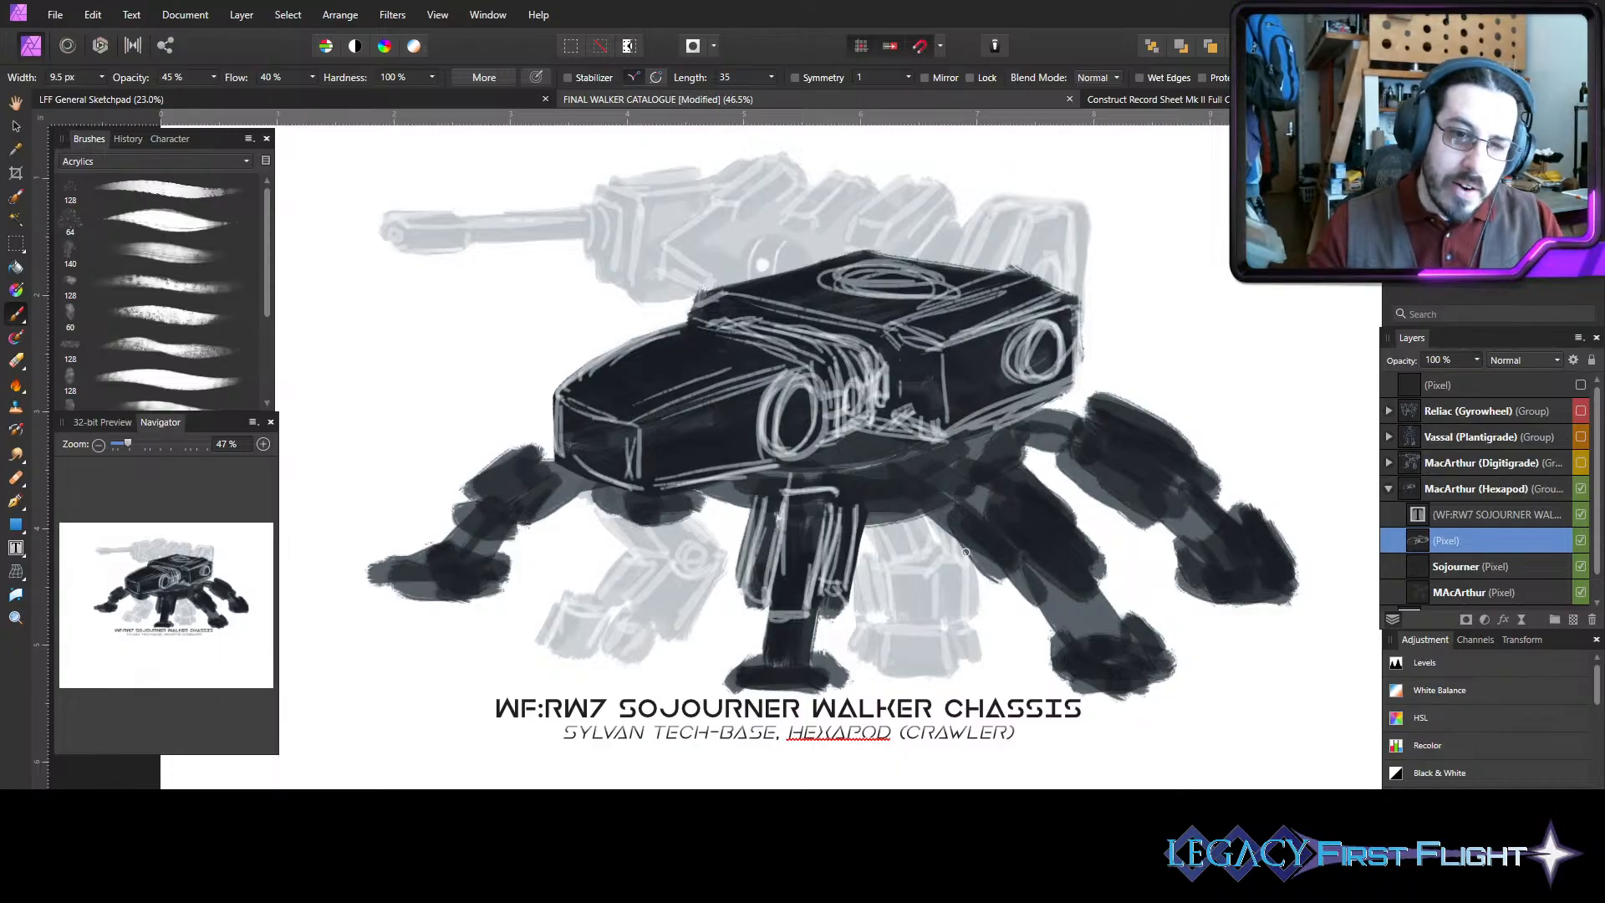
# - Outline the nearer rear leg's upper segment with its knee joint, and sketch the hip joints linking it and the upright leg to the hull
pyautogui.moveTo(1097, 551)
pyautogui.mouseDown()
pyautogui.moveTo(1074, 600)
pyautogui.moveTo(1007, 520)
pyautogui.moveTo(1043, 566)
pyautogui.moveTo(1019, 597)
pyautogui.moveTo(954, 508)
pyautogui.moveTo(943, 517)
pyautogui.moveTo(1012, 517)
pyautogui.mouseUp()
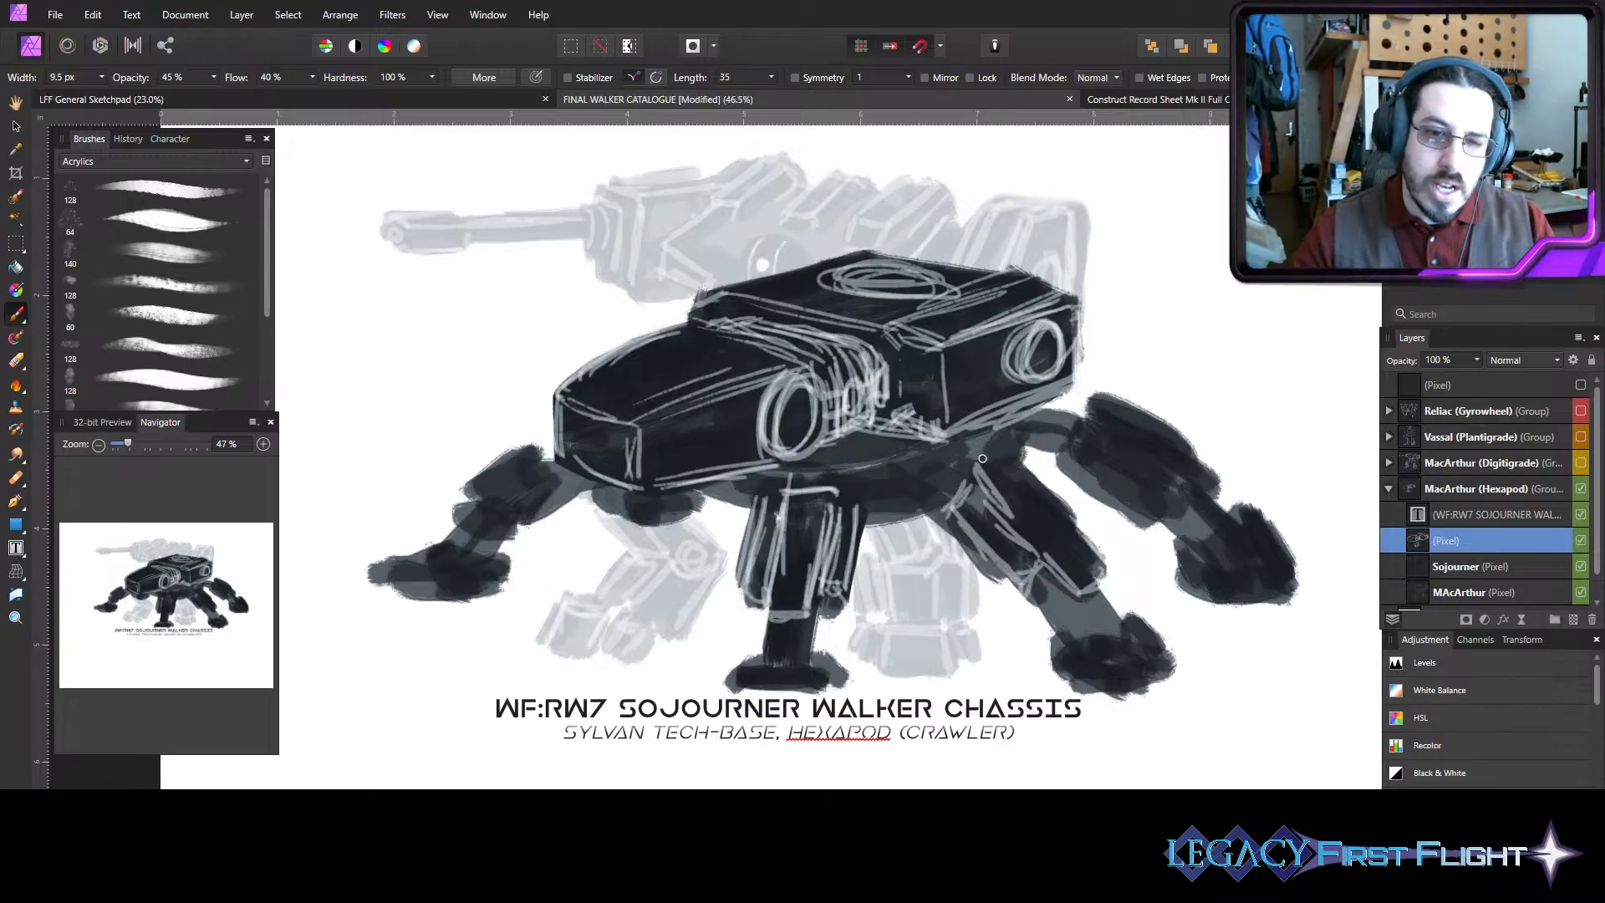
pyautogui.moveTo(970, 466); pyautogui.dragTo(1021, 436)
pyautogui.moveTo(1056, 495)
pyautogui.mouseDown()
pyautogui.moveTo(1116, 622)
pyautogui.moveTo(1021, 512)
pyautogui.moveTo(1021, 560)
pyautogui.moveTo(1056, 590)
pyautogui.moveTo(1040, 577)
pyautogui.moveTo(1017, 599)
pyautogui.moveTo(1043, 570)
pyautogui.mouseUp()
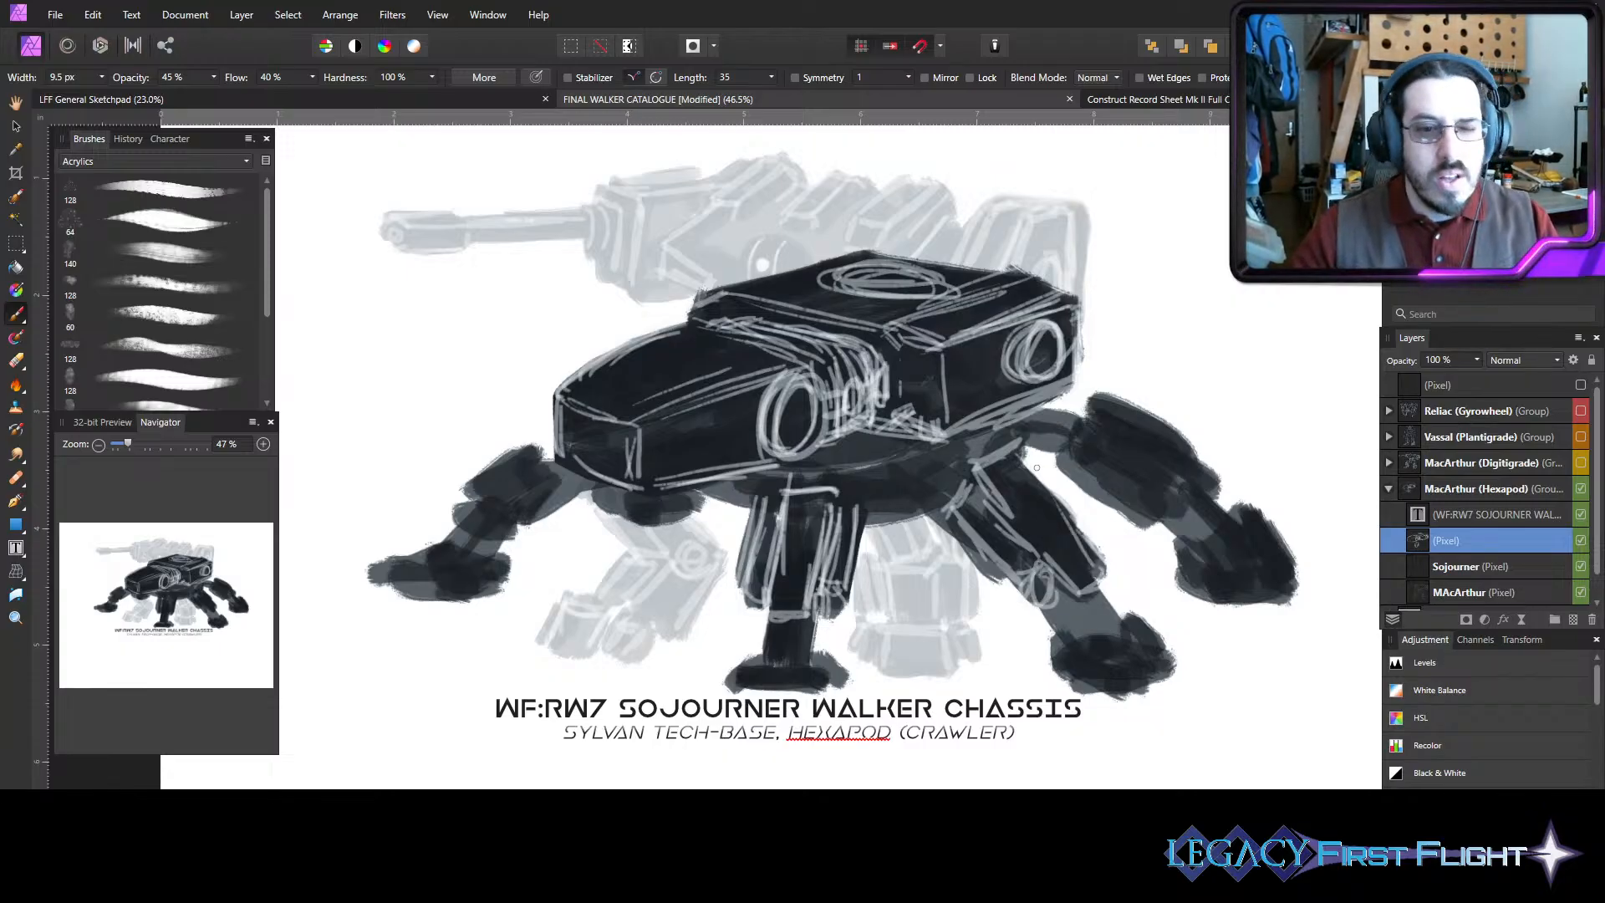
pyautogui.moveTo(918, 457)
pyautogui.mouseDown()
pyautogui.moveTo(934, 485)
pyautogui.moveTo(904, 481)
pyautogui.moveTo(914, 468)
pyautogui.moveTo(960, 492)
pyautogui.moveTo(936, 451)
pyautogui.moveTo(995, 460)
pyautogui.mouseUp()
pyautogui.moveTo(824, 465)
pyautogui.mouseDown()
pyautogui.moveTo(795, 468)
pyautogui.moveTo(811, 468)
pyautogui.moveTo(803, 488)
pyautogui.moveTo(853, 502)
pyautogui.mouseUp()
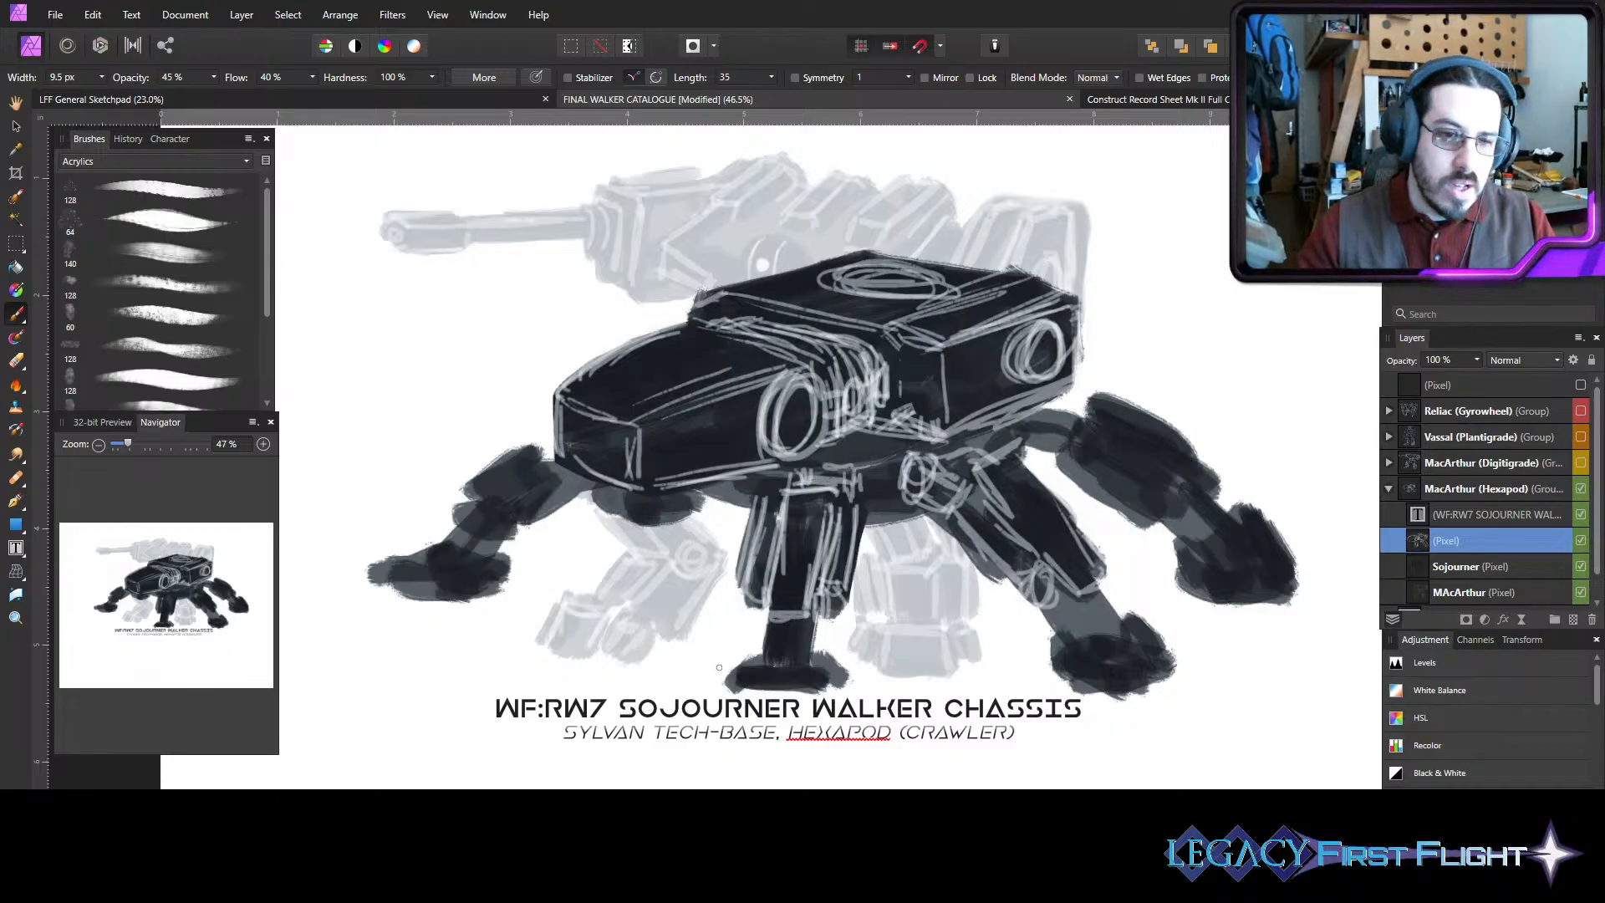
# - Outline the upright leg's lower segment and foot, and reinforce the nearer rear leg's edges and foot with light strokes
pyautogui.moveTo(809, 615); pyautogui.dragTo(813, 654)
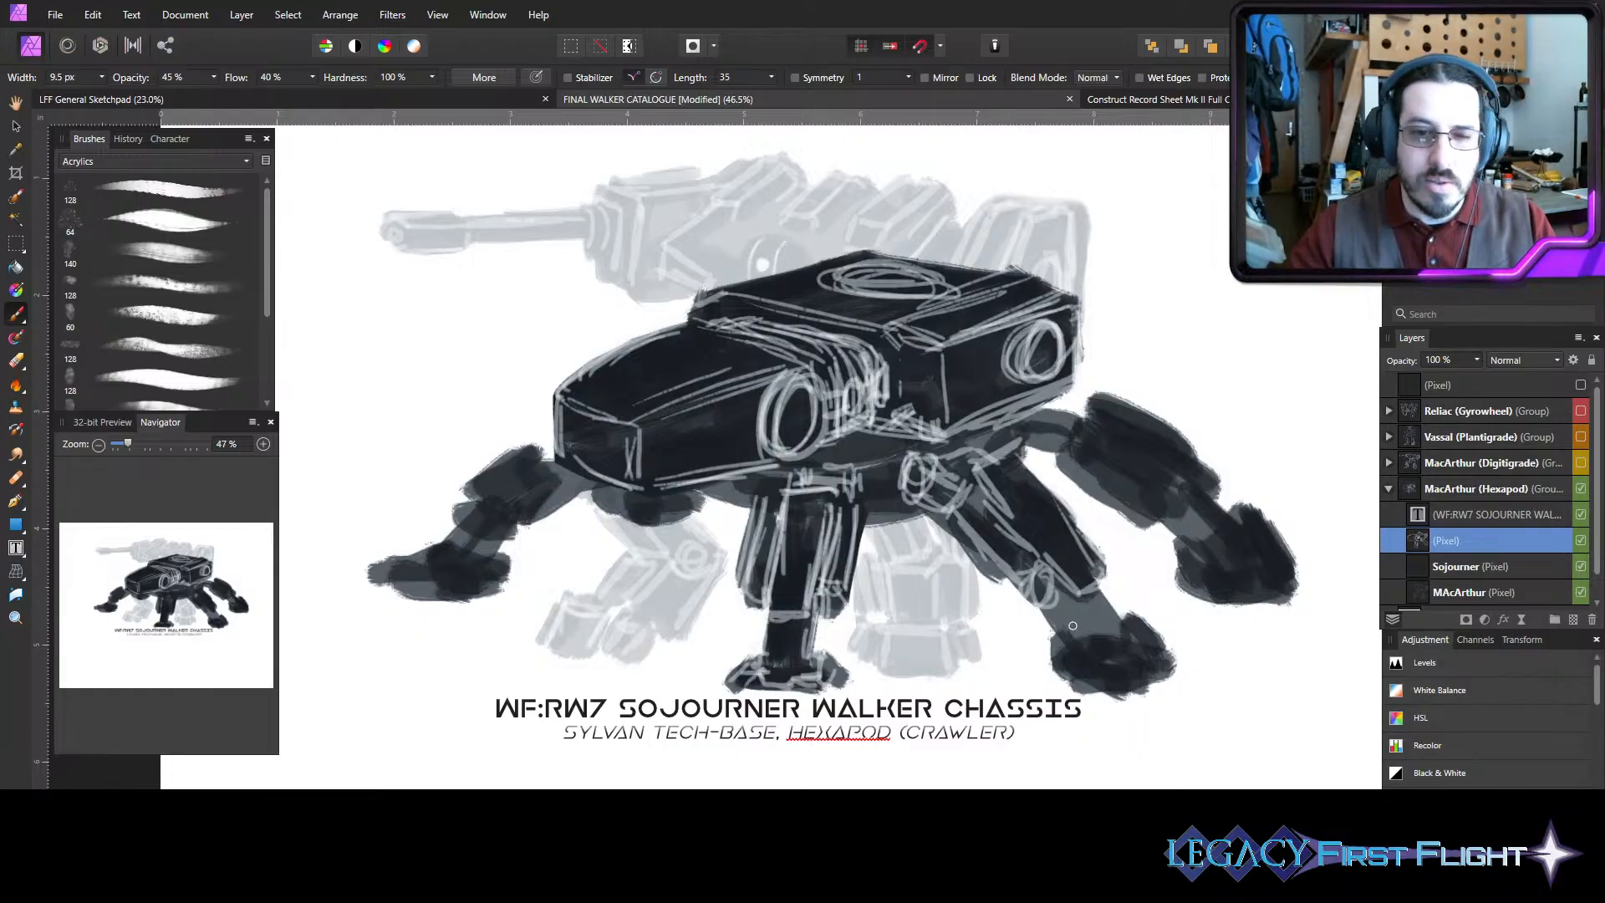
pyautogui.moveTo(1014, 455); pyautogui.dragTo(1084, 560)
pyautogui.moveTo(1020, 464); pyautogui.dragTo(1091, 573)
pyautogui.moveTo(1018, 461)
pyautogui.mouseDown()
pyautogui.moveTo(1092, 577)
pyautogui.moveTo(1055, 569)
pyautogui.moveTo(1087, 590)
pyautogui.moveTo(1086, 635)
pyautogui.moveTo(1112, 674)
pyautogui.moveTo(1152, 653)
pyautogui.mouseUp()
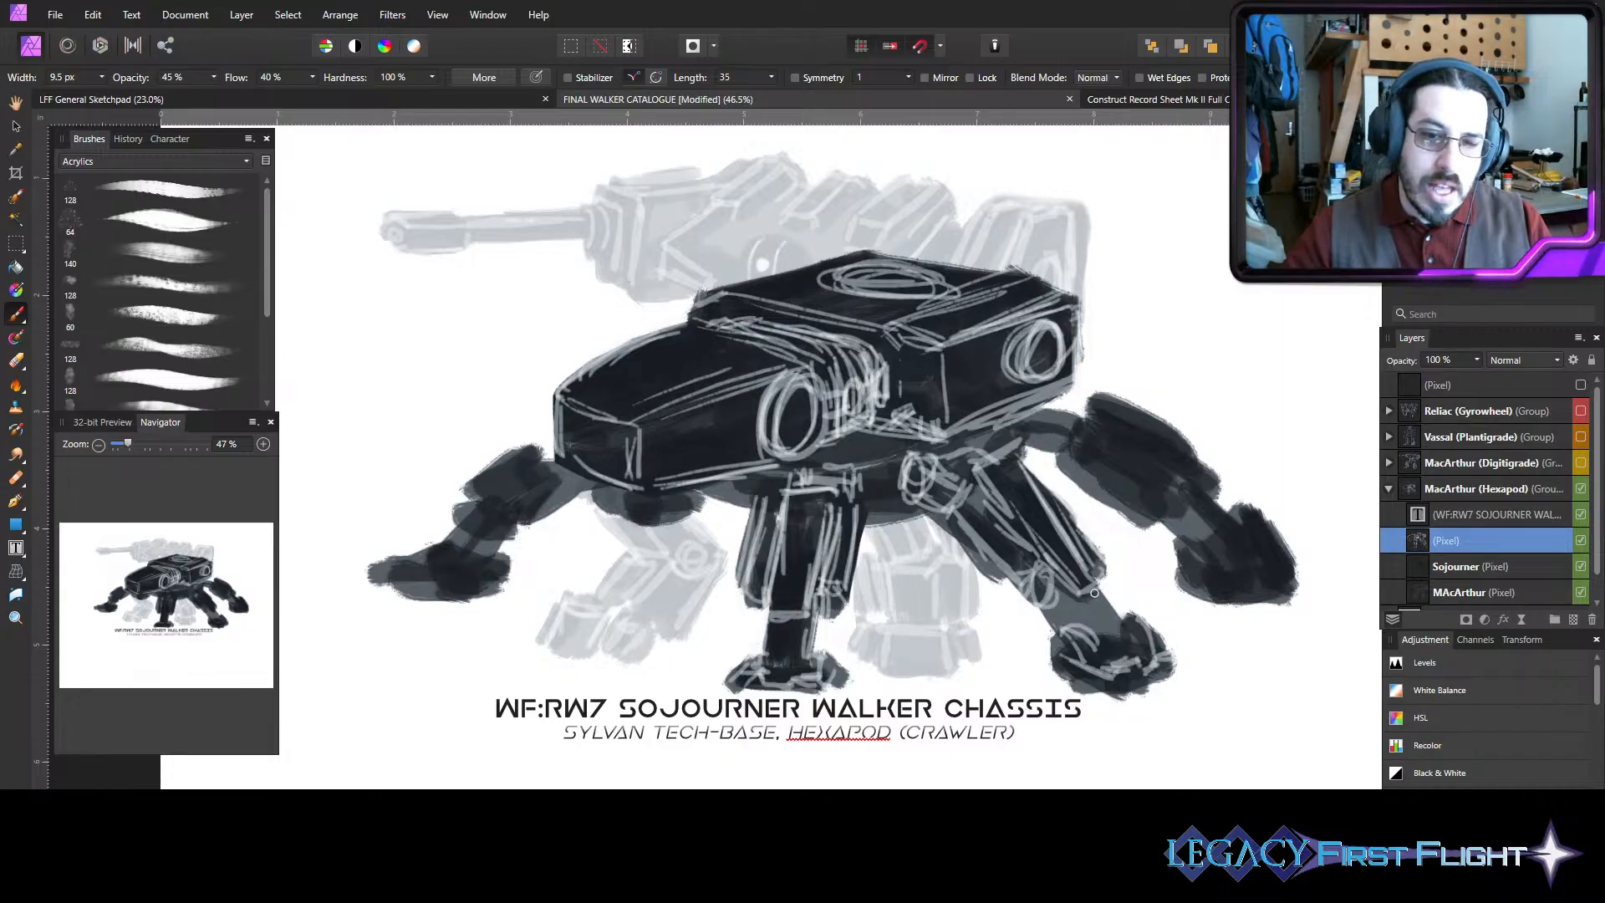
# - Reinforce the nearer rear leg's upper segment edges and outline its shin down to the foot with light strokes
pyautogui.moveTo(1095, 593)
pyautogui.mouseDown()
pyautogui.moveTo(1137, 642)
pyautogui.moveTo(1091, 639)
pyautogui.mouseUp()
pyautogui.moveTo(988, 466); pyautogui.dragTo(1048, 562)
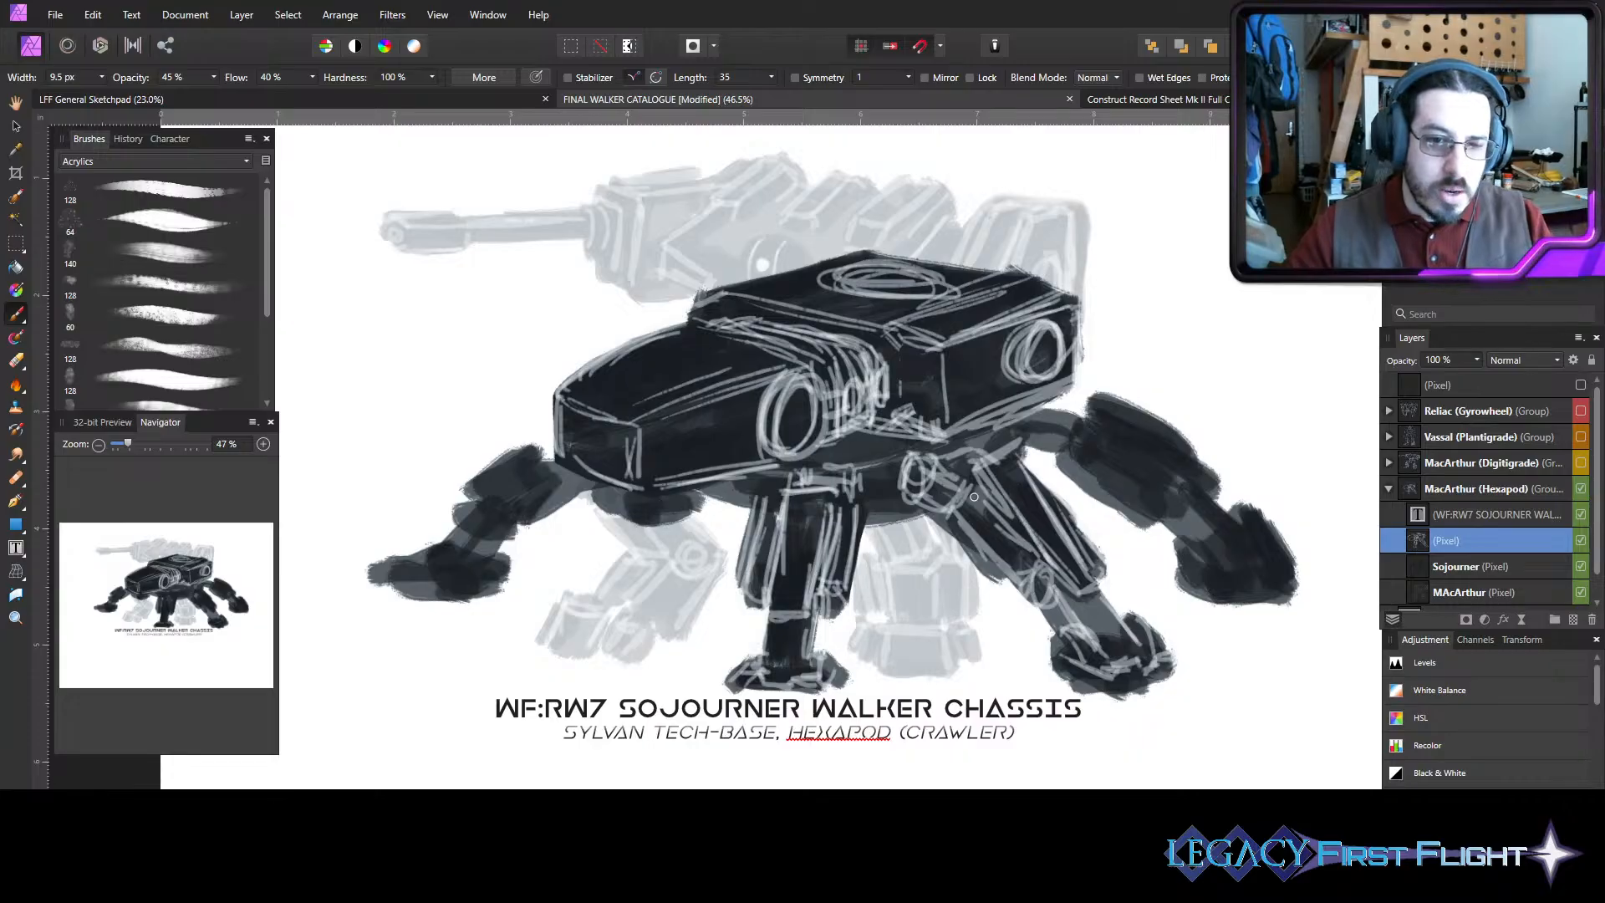
pyautogui.moveTo(987, 513)
pyautogui.mouseDown()
pyautogui.moveTo(1025, 561)
pyautogui.moveTo(1003, 580)
pyautogui.mouseUp()
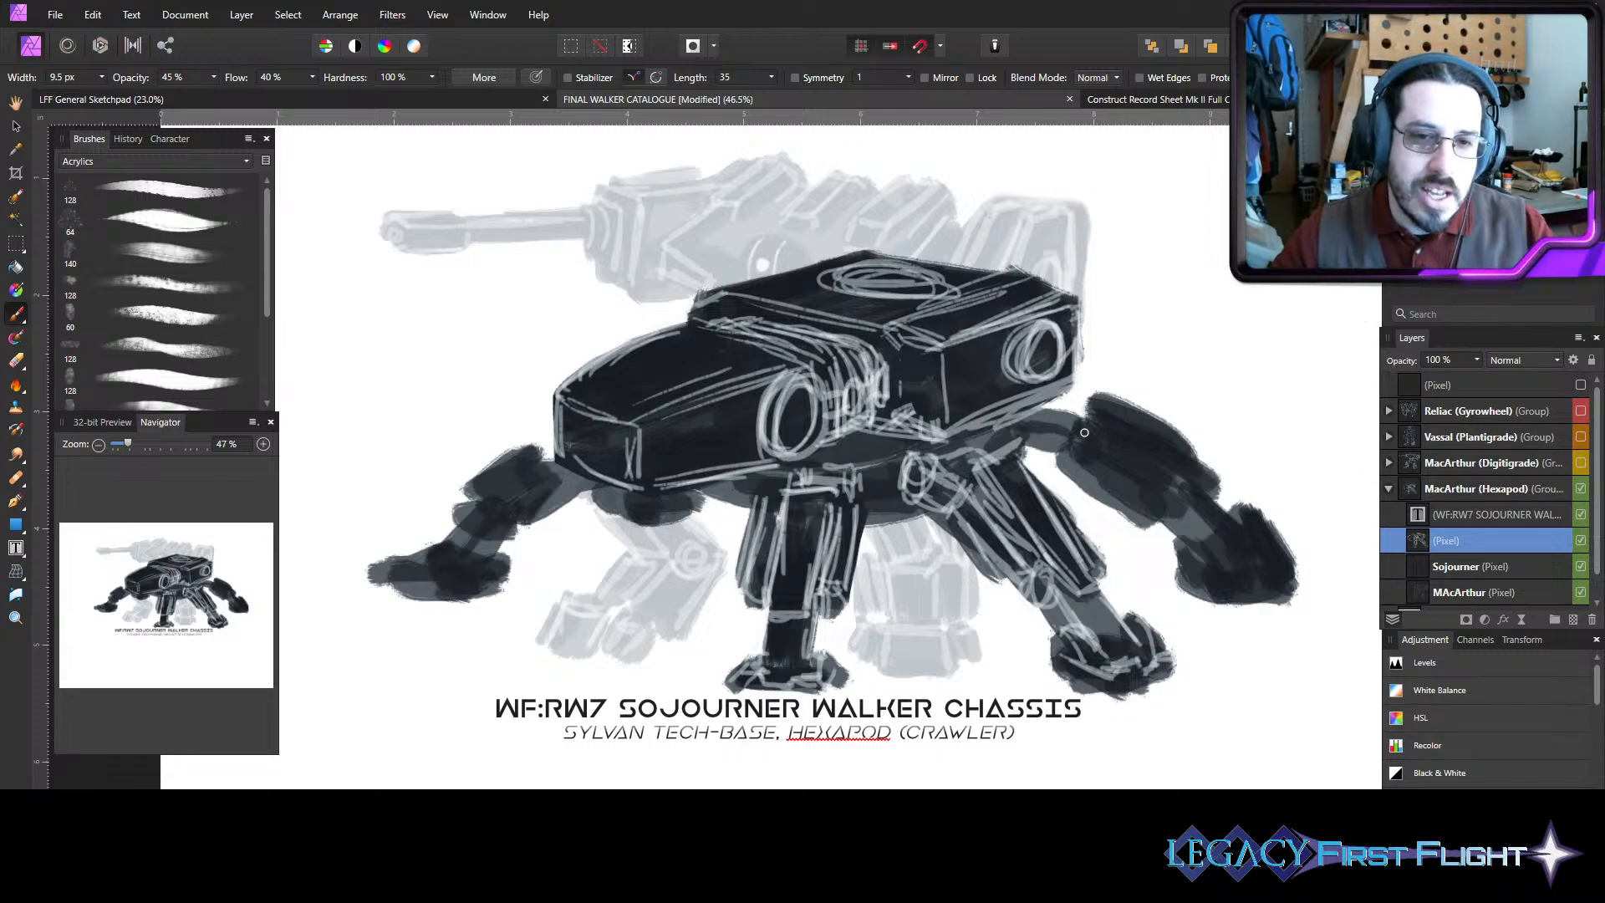
# - Sketch the far rear leg's circular upper joint, and add the ankle circle and outline of its foot
pyautogui.moveTo(1085, 432)
pyautogui.mouseDown()
pyautogui.moveTo(1095, 451)
pyautogui.moveTo(1077, 464)
pyautogui.moveTo(1103, 436)
pyautogui.moveTo(1091, 468)
pyautogui.mouseUp()
pyautogui.moveTo(1196, 494)
pyautogui.mouseDown()
pyautogui.moveTo(1254, 575)
pyautogui.moveTo(1264, 548)
pyautogui.moveTo(1248, 582)
pyautogui.moveTo(1257, 559)
pyautogui.moveTo(1197, 565)
pyautogui.moveTo(1215, 599)
pyautogui.moveTo(1269, 576)
pyautogui.moveTo(1247, 516)
pyautogui.moveTo(1279, 532)
pyautogui.mouseUp()
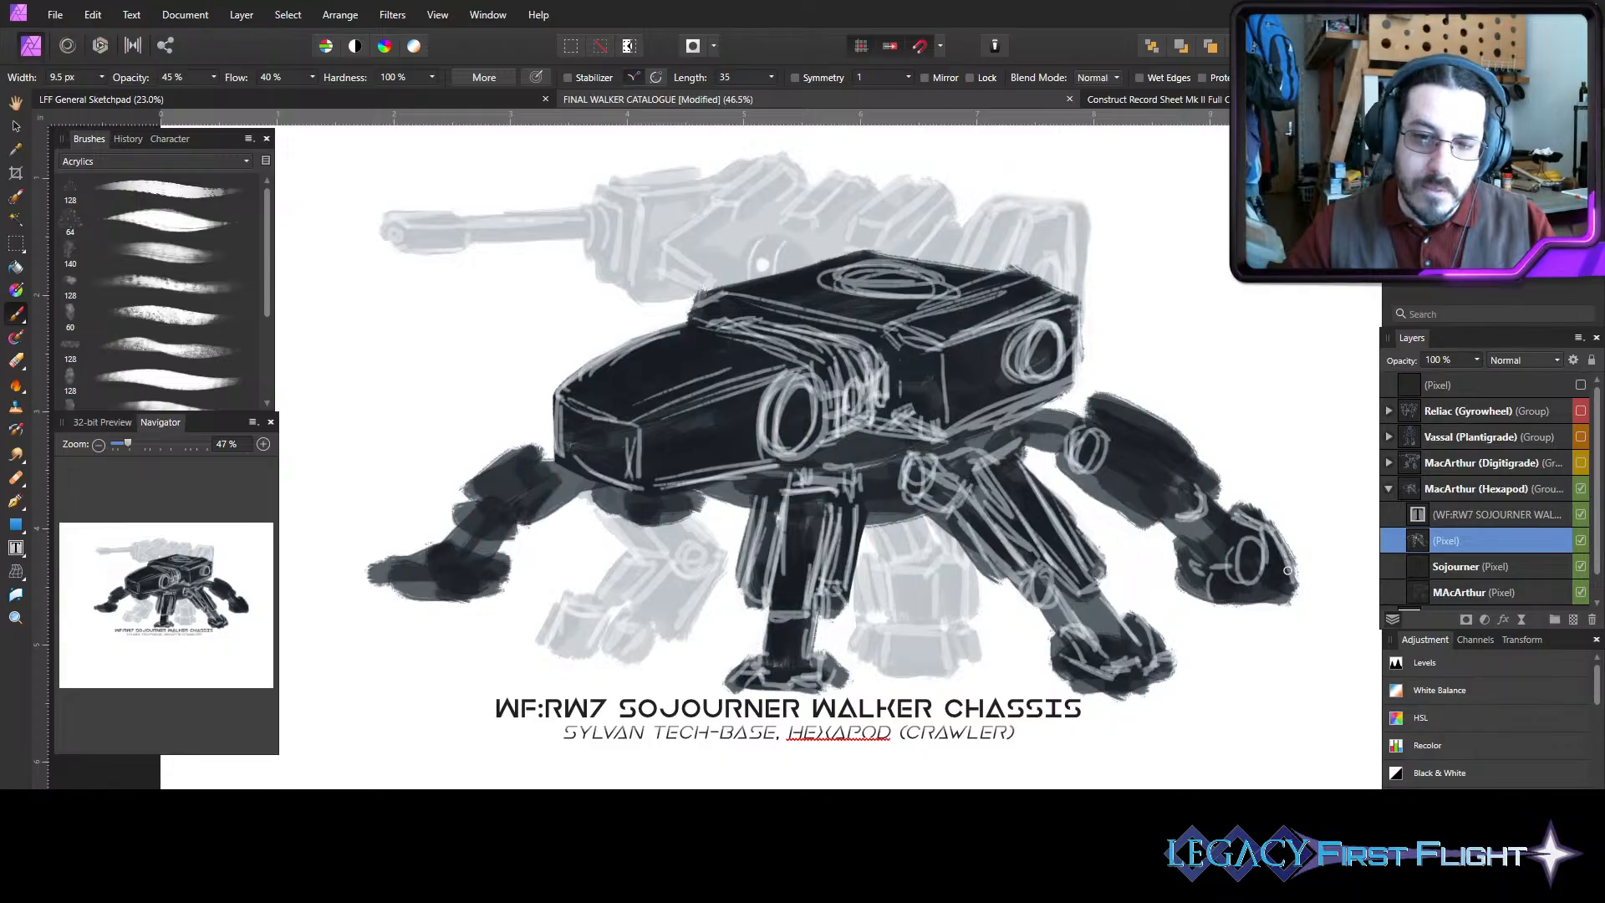
pyautogui.moveTo(1276, 601); pyautogui.dragTo(1216, 596)
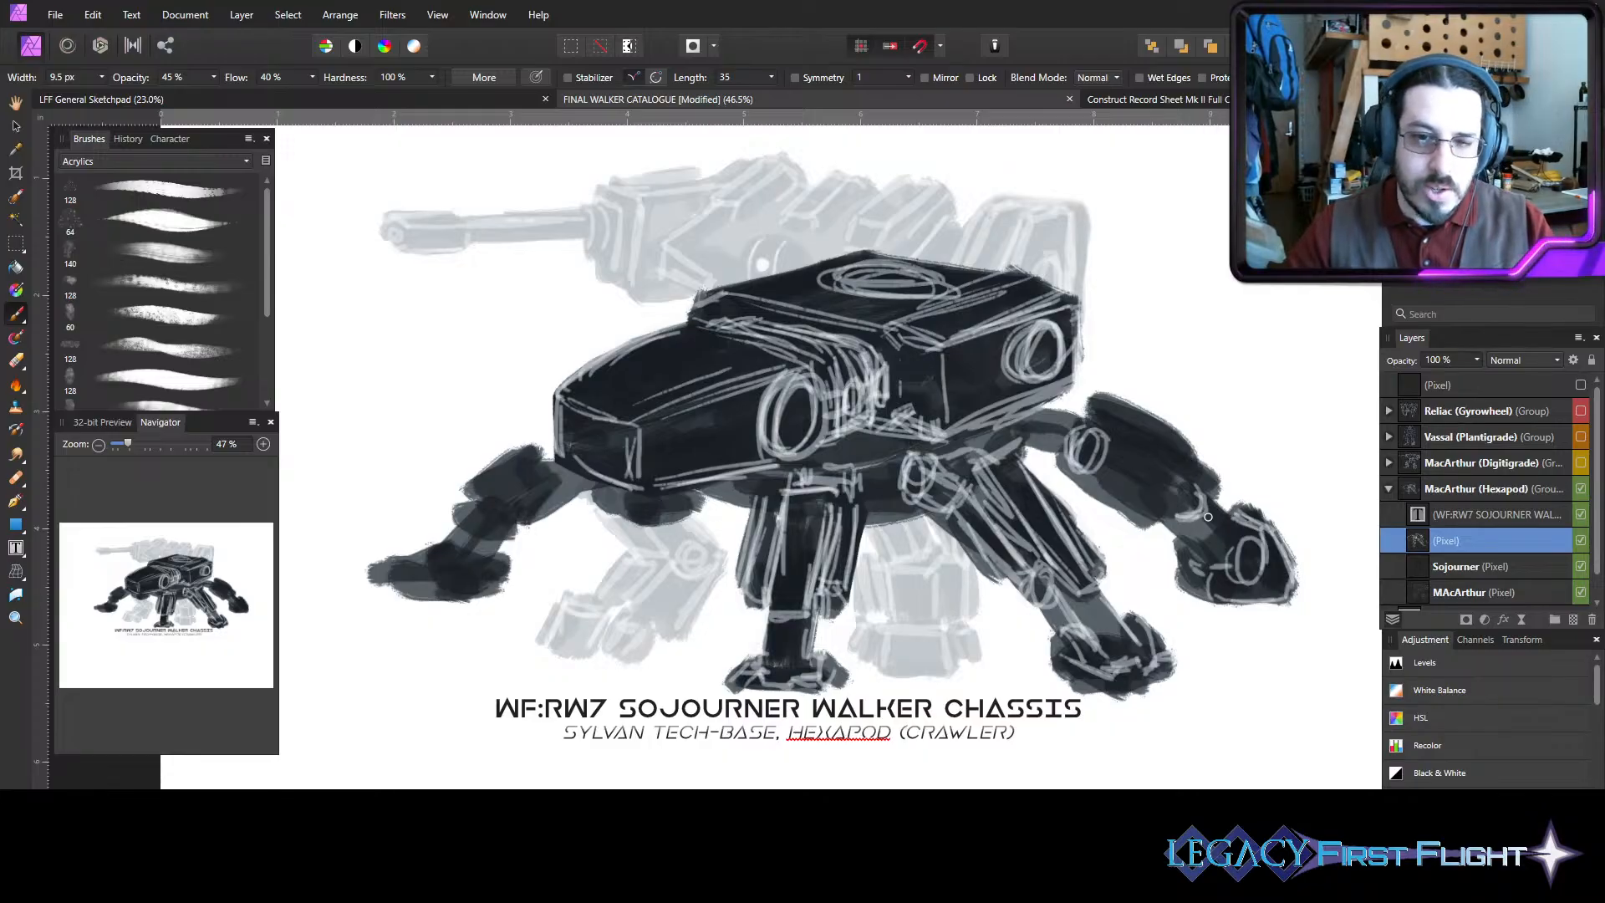
# - Outline the far rear leg's thick upper segment and lower link, and sketch the arm joining it to the hull
pyautogui.moveTo(1204, 498)
pyautogui.mouseDown()
pyautogui.moveTo(1243, 543)
pyautogui.moveTo(1227, 562)
pyautogui.mouseUp()
pyautogui.moveTo(1167, 520); pyautogui.dragTo(1204, 560)
pyautogui.moveTo(1129, 430)
pyautogui.mouseDown()
pyautogui.moveTo(1202, 488)
pyautogui.moveTo(1124, 479)
pyautogui.moveTo(1161, 519)
pyautogui.mouseUp()
pyautogui.moveTo(1087, 471); pyautogui.dragTo(1158, 520)
pyautogui.moveTo(1098, 395); pyautogui.dragTo(1217, 485)
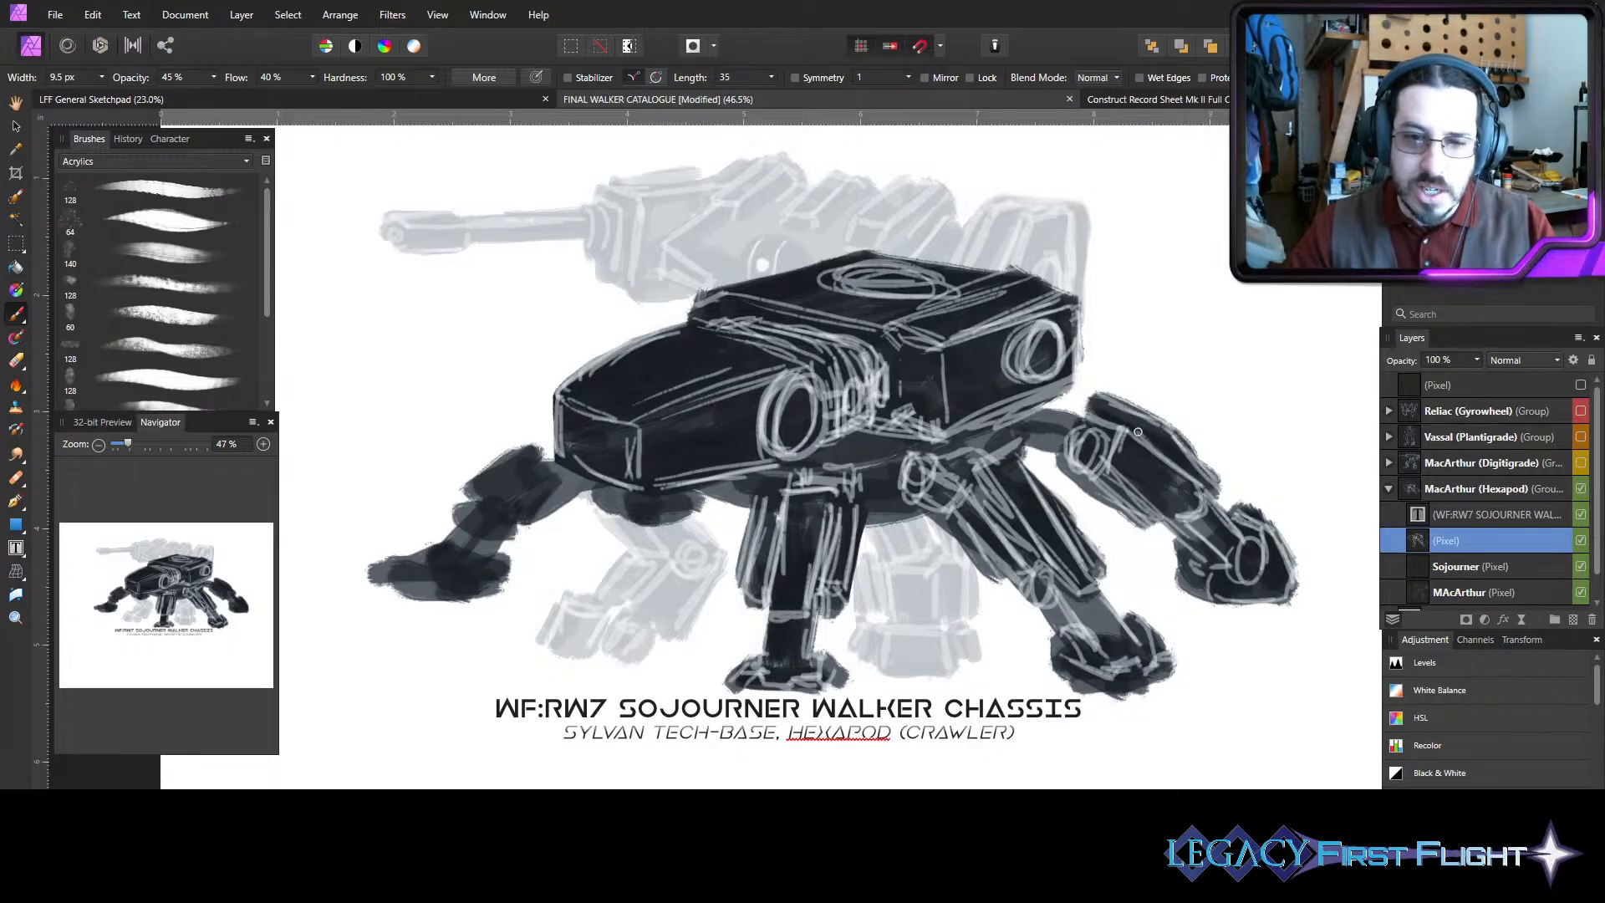
pyautogui.moveTo(1138, 431); pyautogui.dragTo(1213, 481)
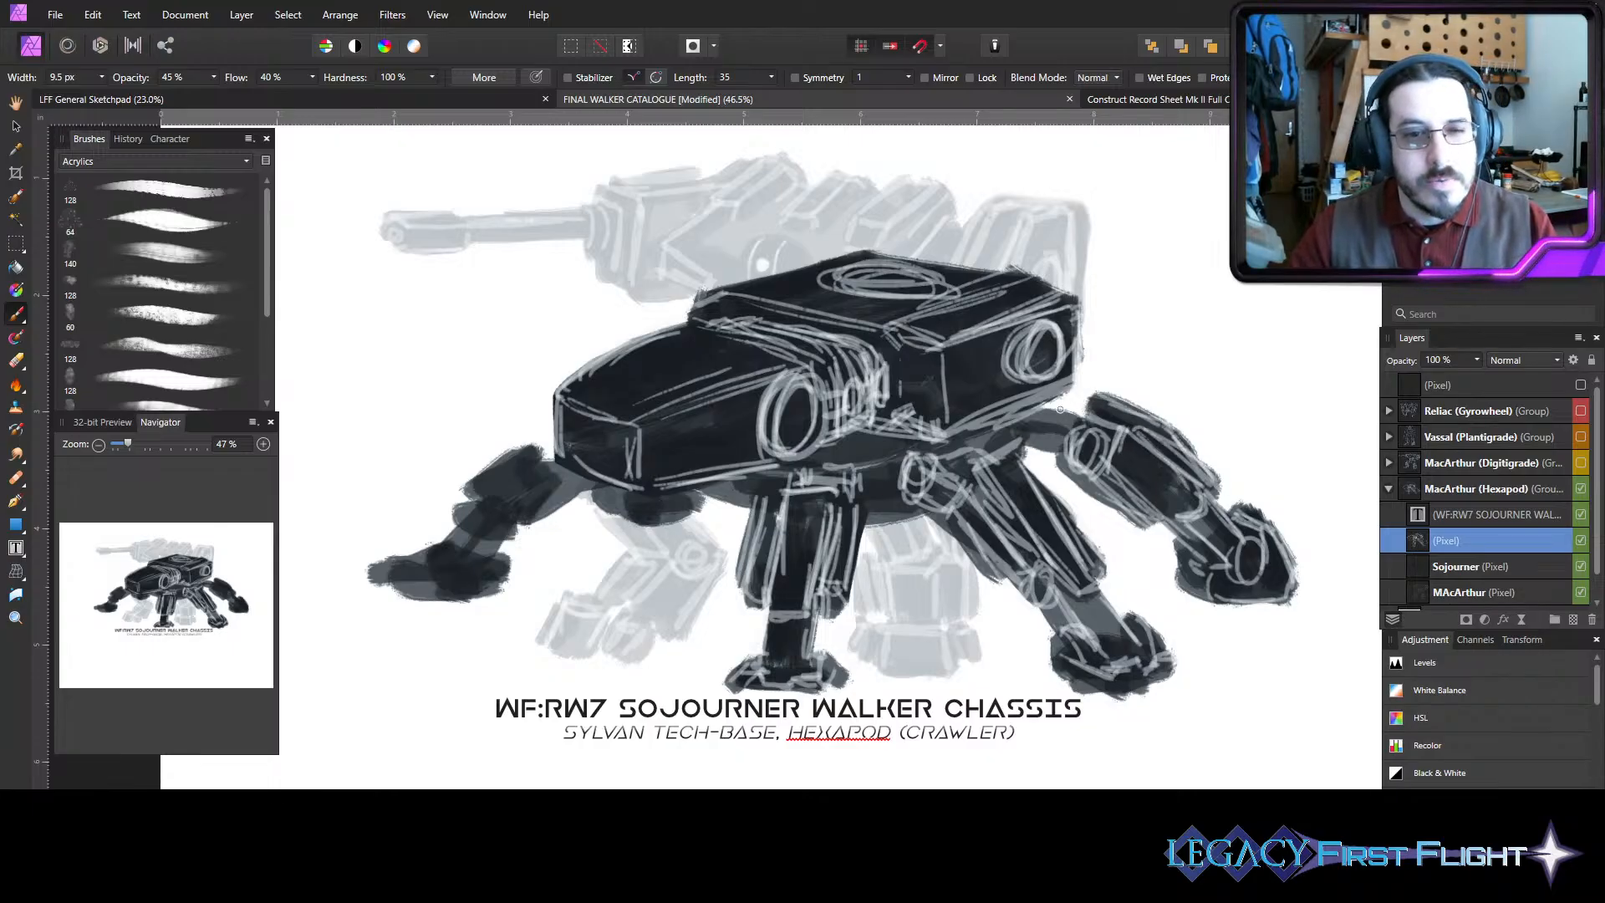
pyautogui.moveTo(1056, 411)
pyautogui.mouseDown()
pyautogui.moveTo(1094, 423)
pyautogui.moveTo(1077, 455)
pyautogui.moveTo(1016, 443)
pyautogui.mouseUp()
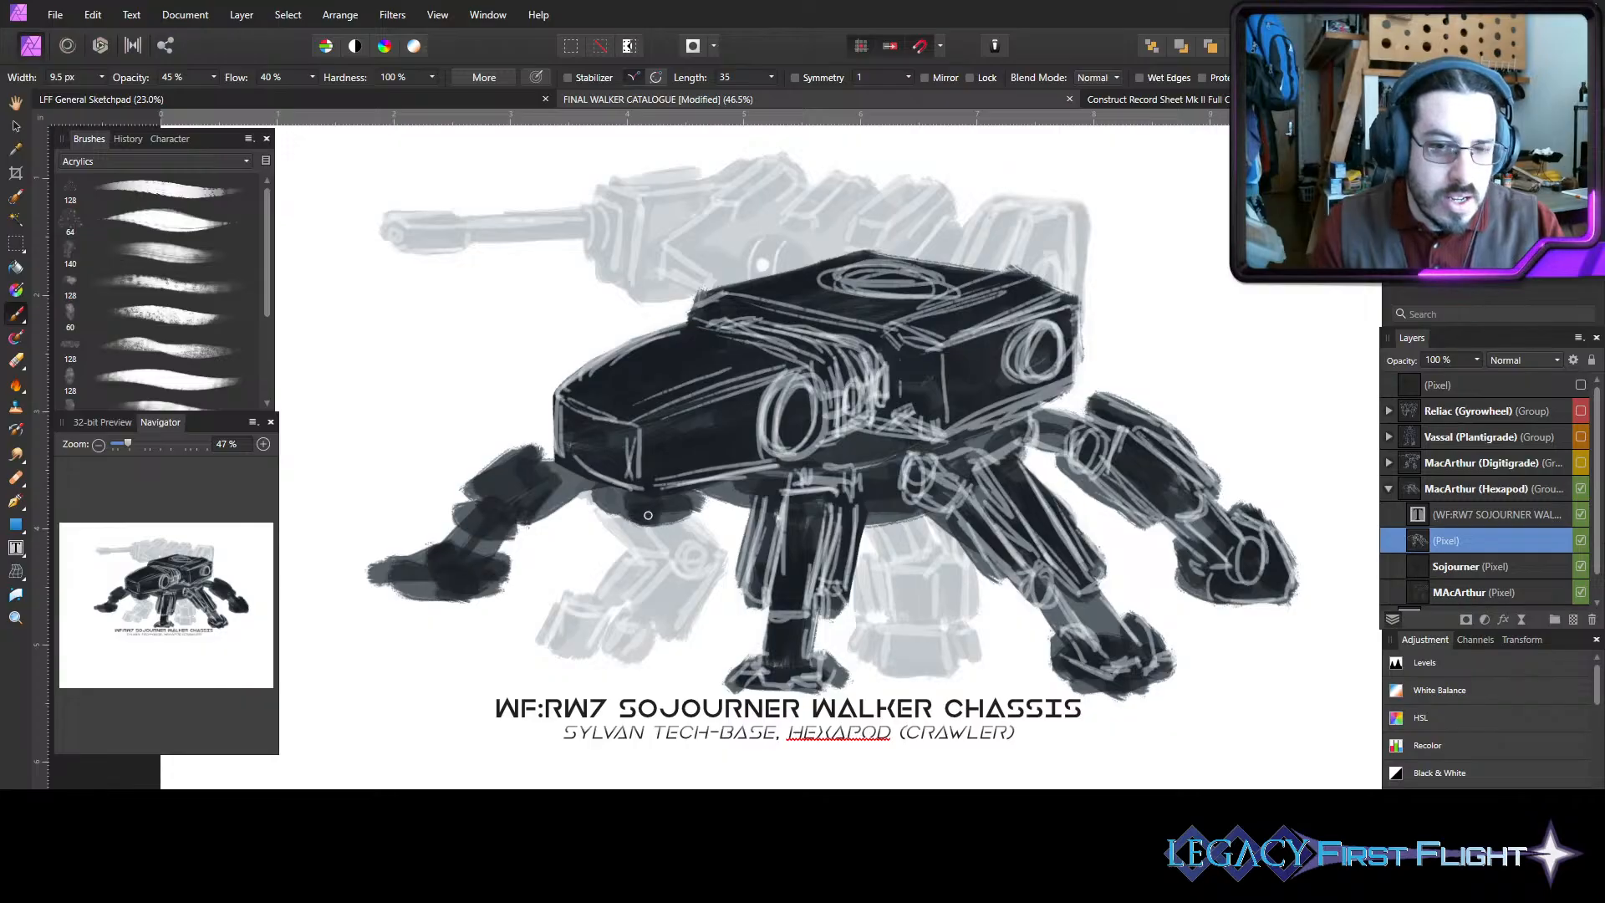
# - Sketch the bracket under the nose and outline the front leg's segments, joints and flat foot with light strokes
pyautogui.moveTo(648, 515)
pyautogui.mouseDown()
pyautogui.moveTo(687, 510)
pyautogui.moveTo(651, 496)
pyautogui.moveTo(489, 510)
pyautogui.moveTo(531, 456)
pyautogui.moveTo(548, 473)
pyautogui.moveTo(506, 533)
pyautogui.moveTo(491, 480)
pyautogui.moveTo(523, 441)
pyautogui.mouseUp()
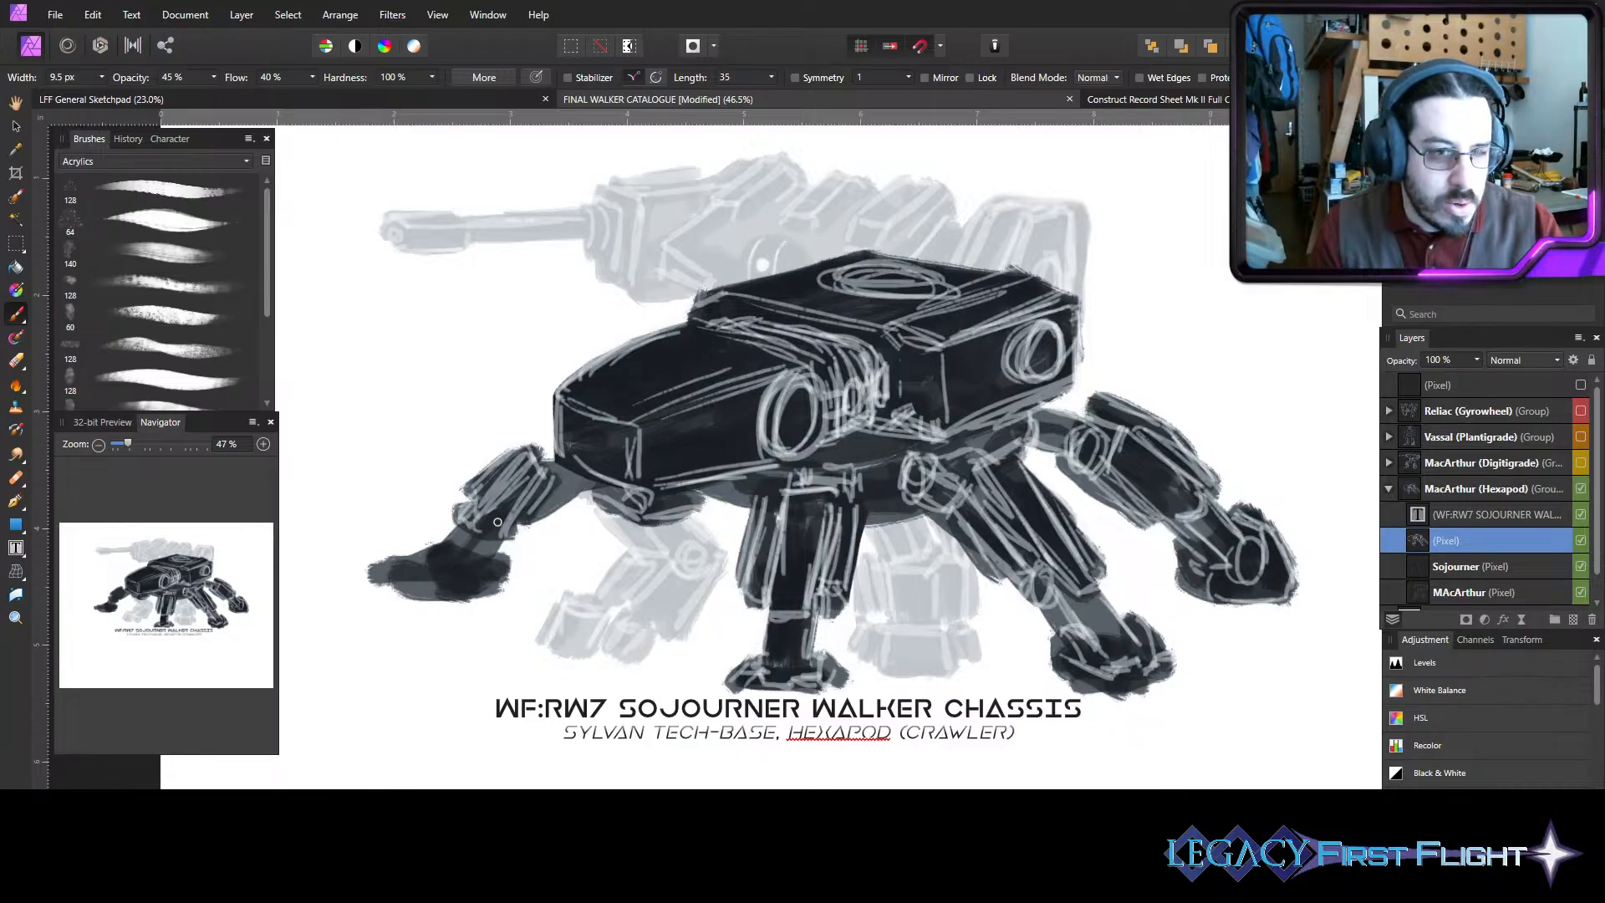
pyautogui.moveTo(497, 522)
pyautogui.mouseDown()
pyautogui.moveTo(456, 525)
pyautogui.moveTo(459, 512)
pyautogui.moveTo(488, 522)
pyautogui.mouseUp()
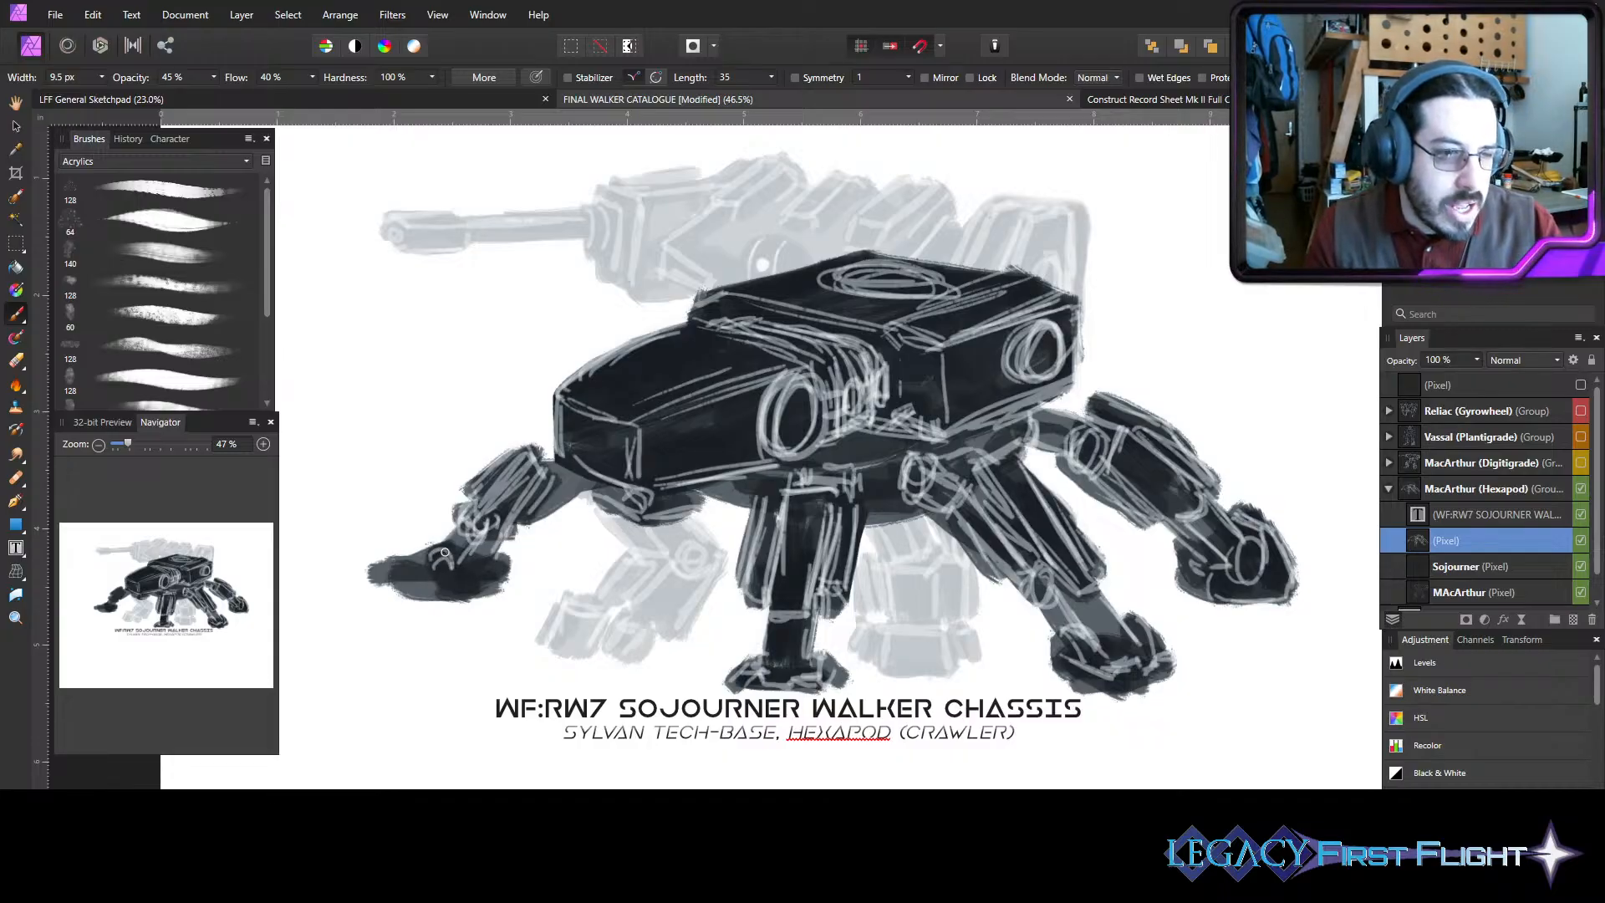
pyautogui.moveTo(394, 556)
pyautogui.mouseDown()
pyautogui.moveTo(422, 577)
pyautogui.moveTo(500, 577)
pyautogui.moveTo(452, 582)
pyautogui.mouseUp()
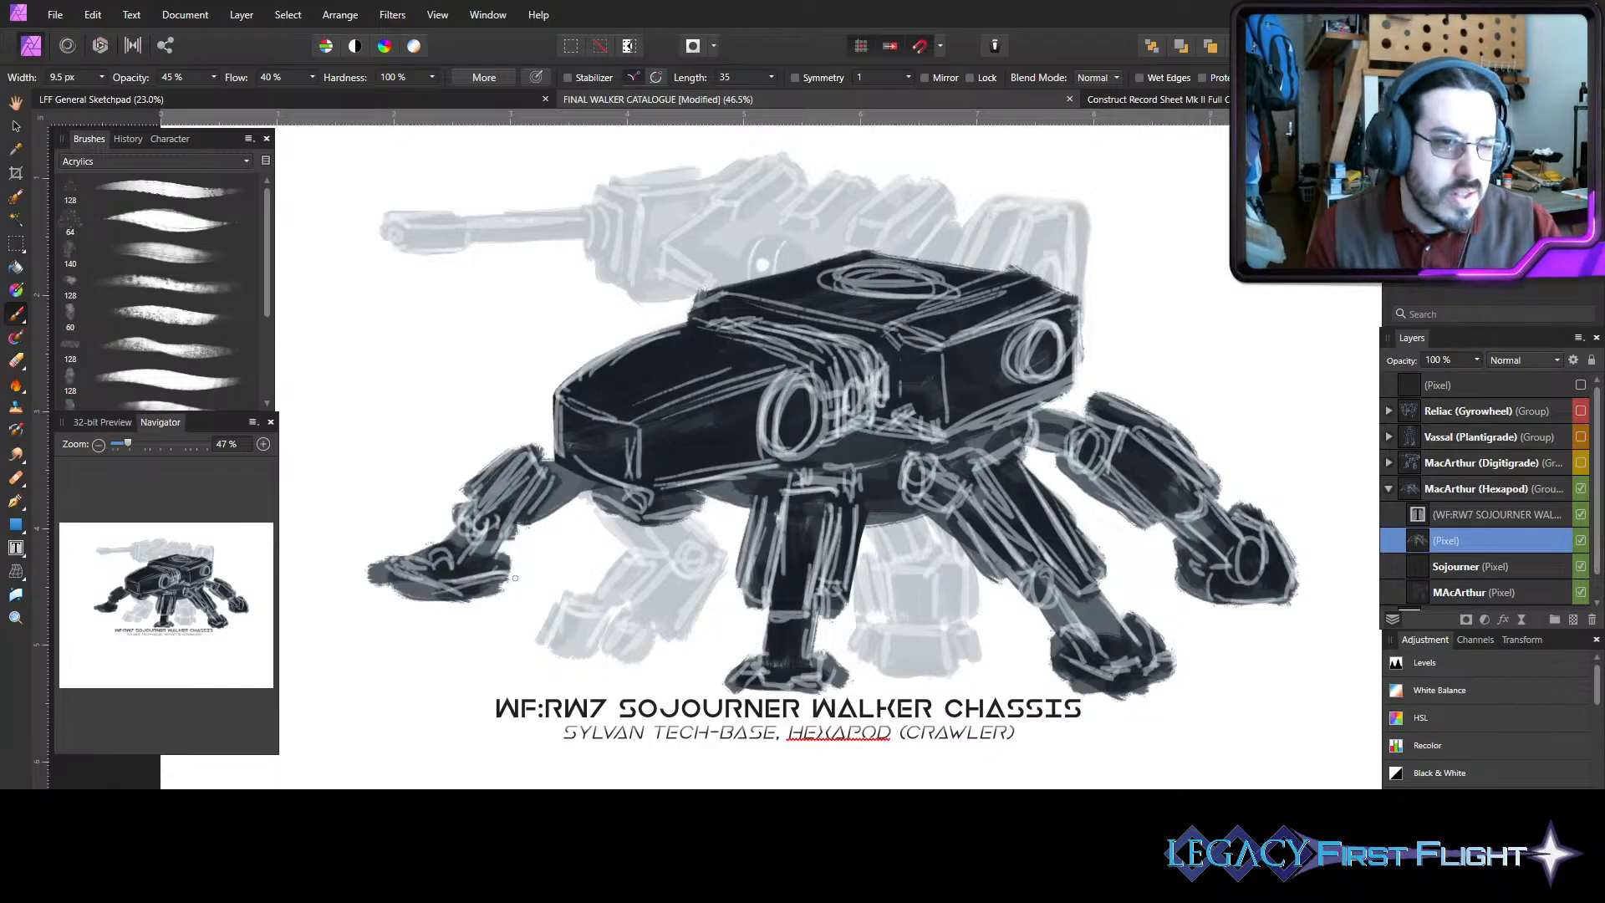
# - On the Sojourner layer, erase the rough dark edges around the front, nearer rear and far rear feet to match their outlines
pyautogui.click(1461, 569)
pyautogui.press('e')
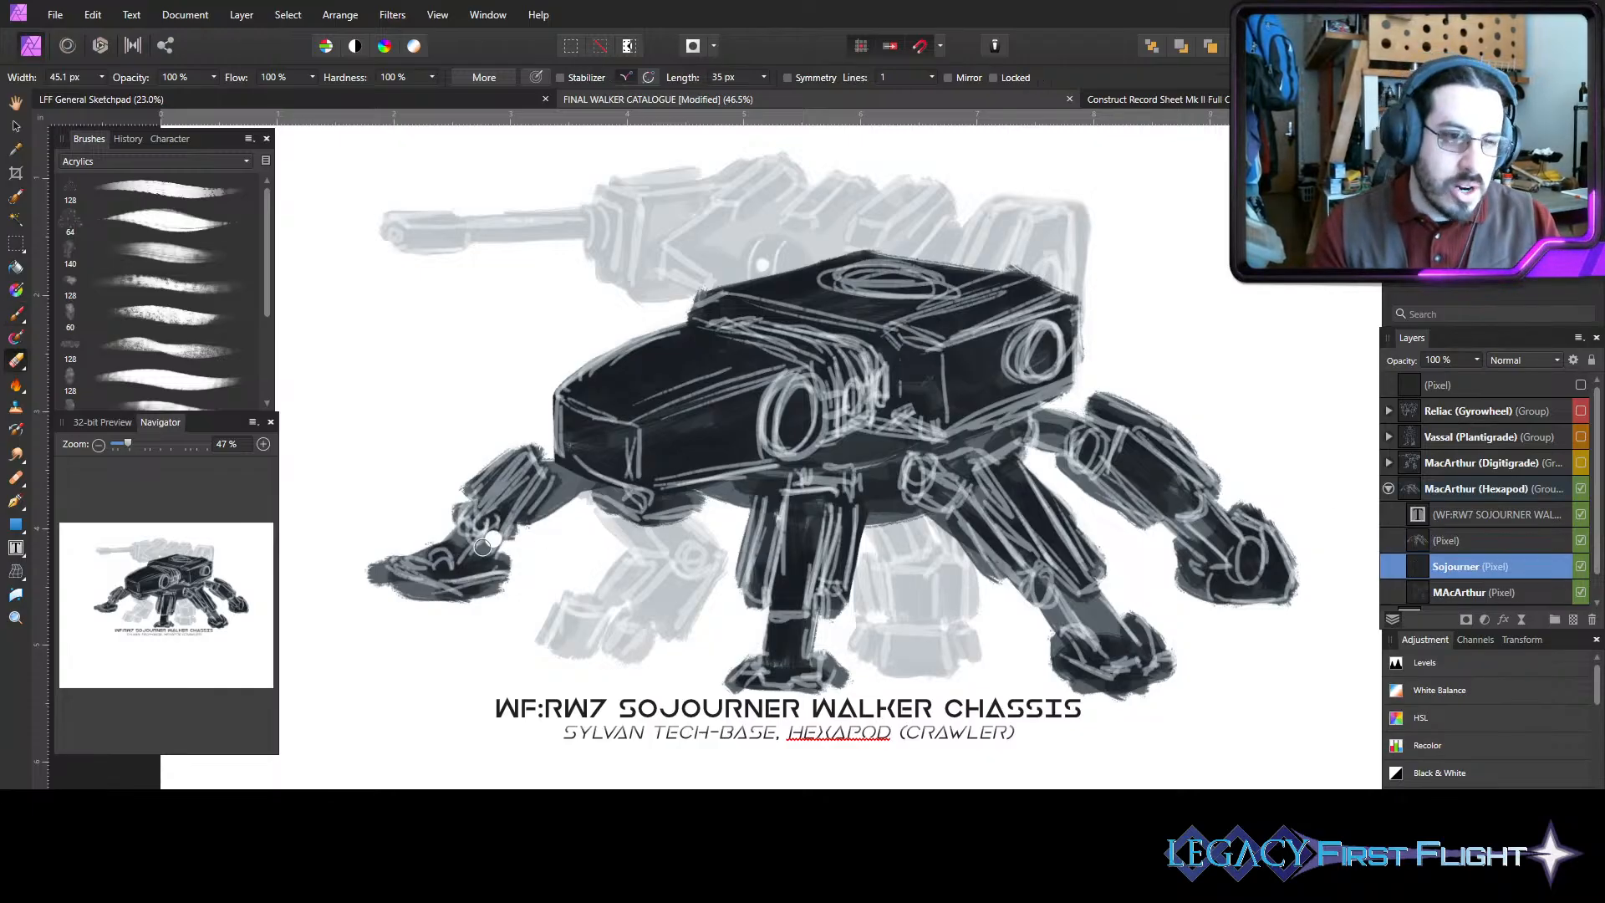
pyautogui.moveTo(465, 602)
pyautogui.mouseDown()
pyautogui.moveTo(515, 590)
pyautogui.moveTo(410, 608)
pyautogui.mouseUp()
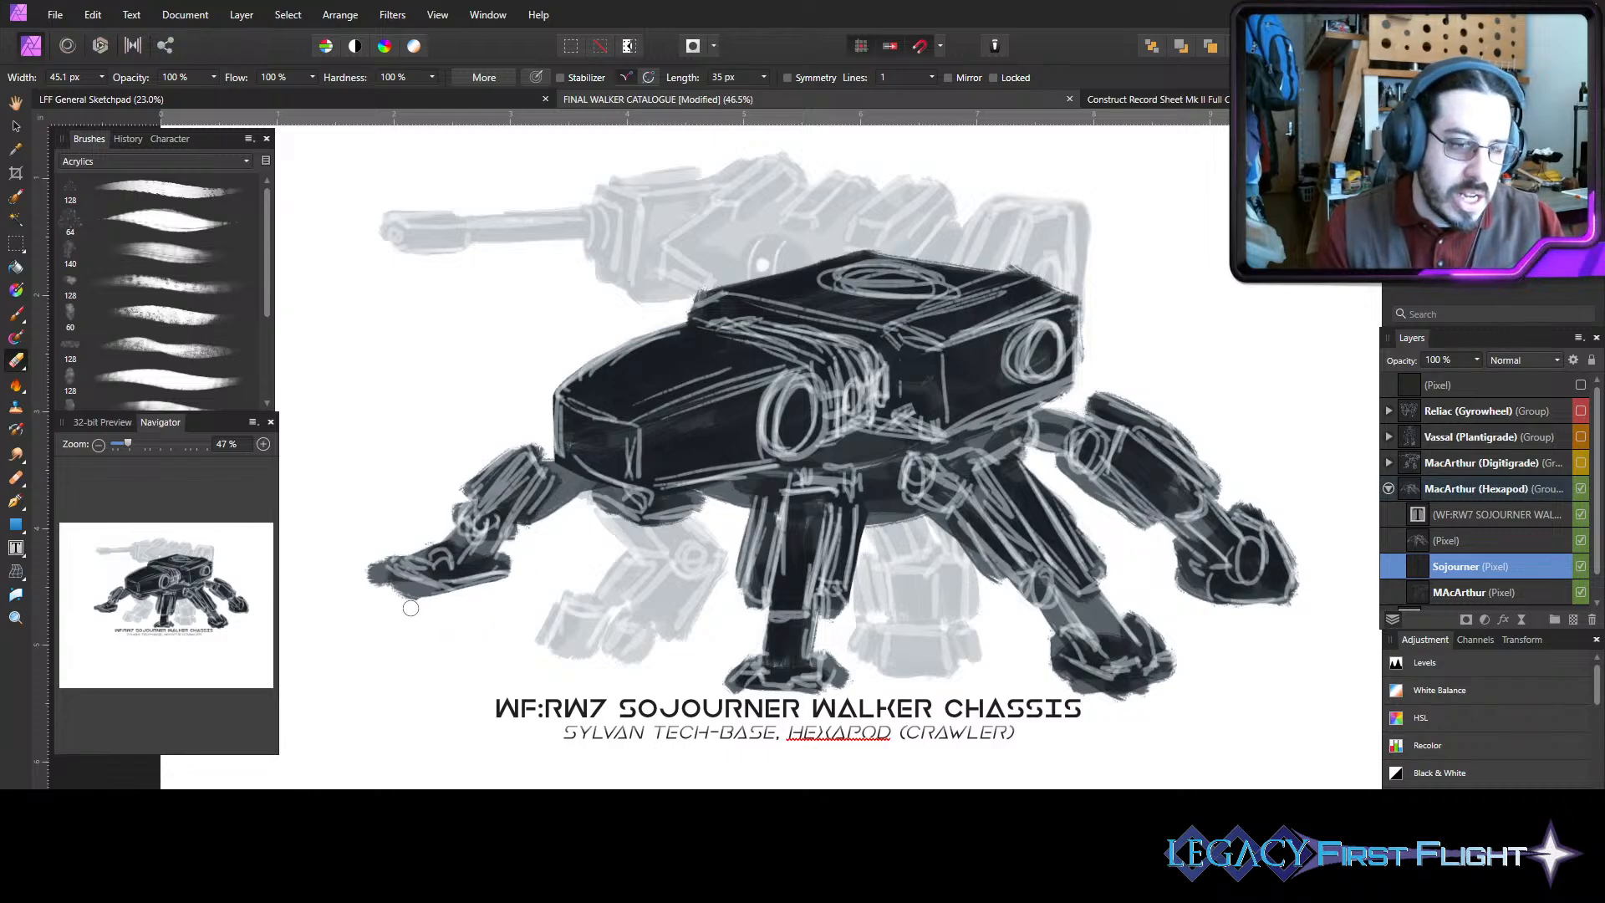
pyautogui.moveTo(388, 545)
pyautogui.mouseDown()
pyautogui.moveTo(414, 589)
pyautogui.moveTo(378, 577)
pyautogui.moveTo(450, 605)
pyautogui.mouseUp()
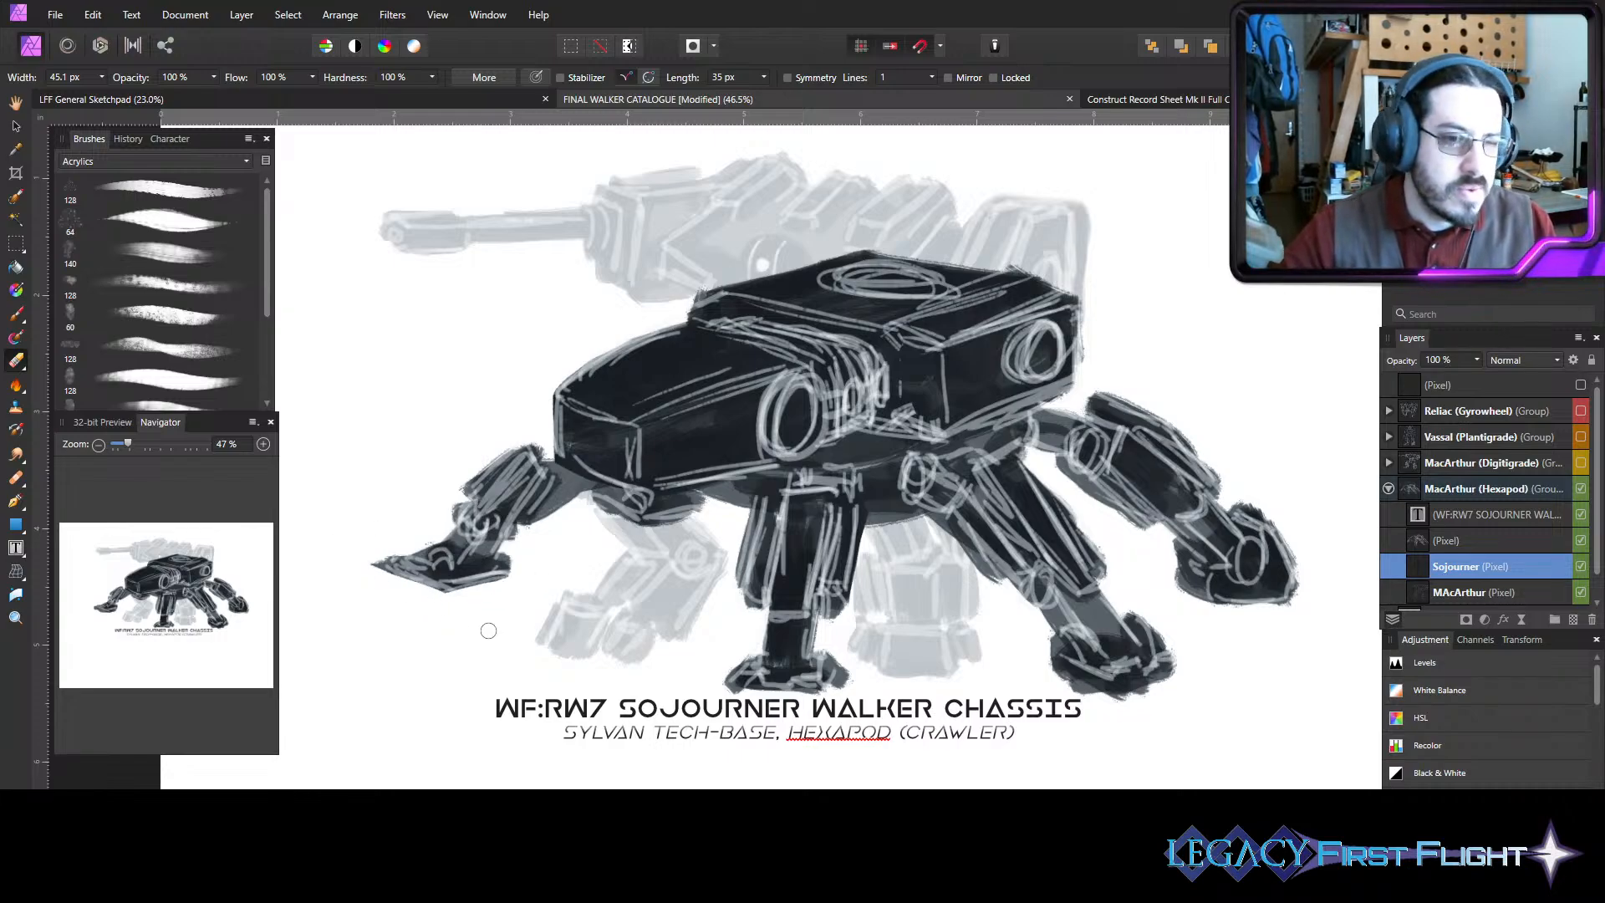
pyautogui.moveTo(355, 555)
pyautogui.mouseDown()
pyautogui.moveTo(377, 573)
pyautogui.moveTo(401, 559)
pyautogui.mouseUp()
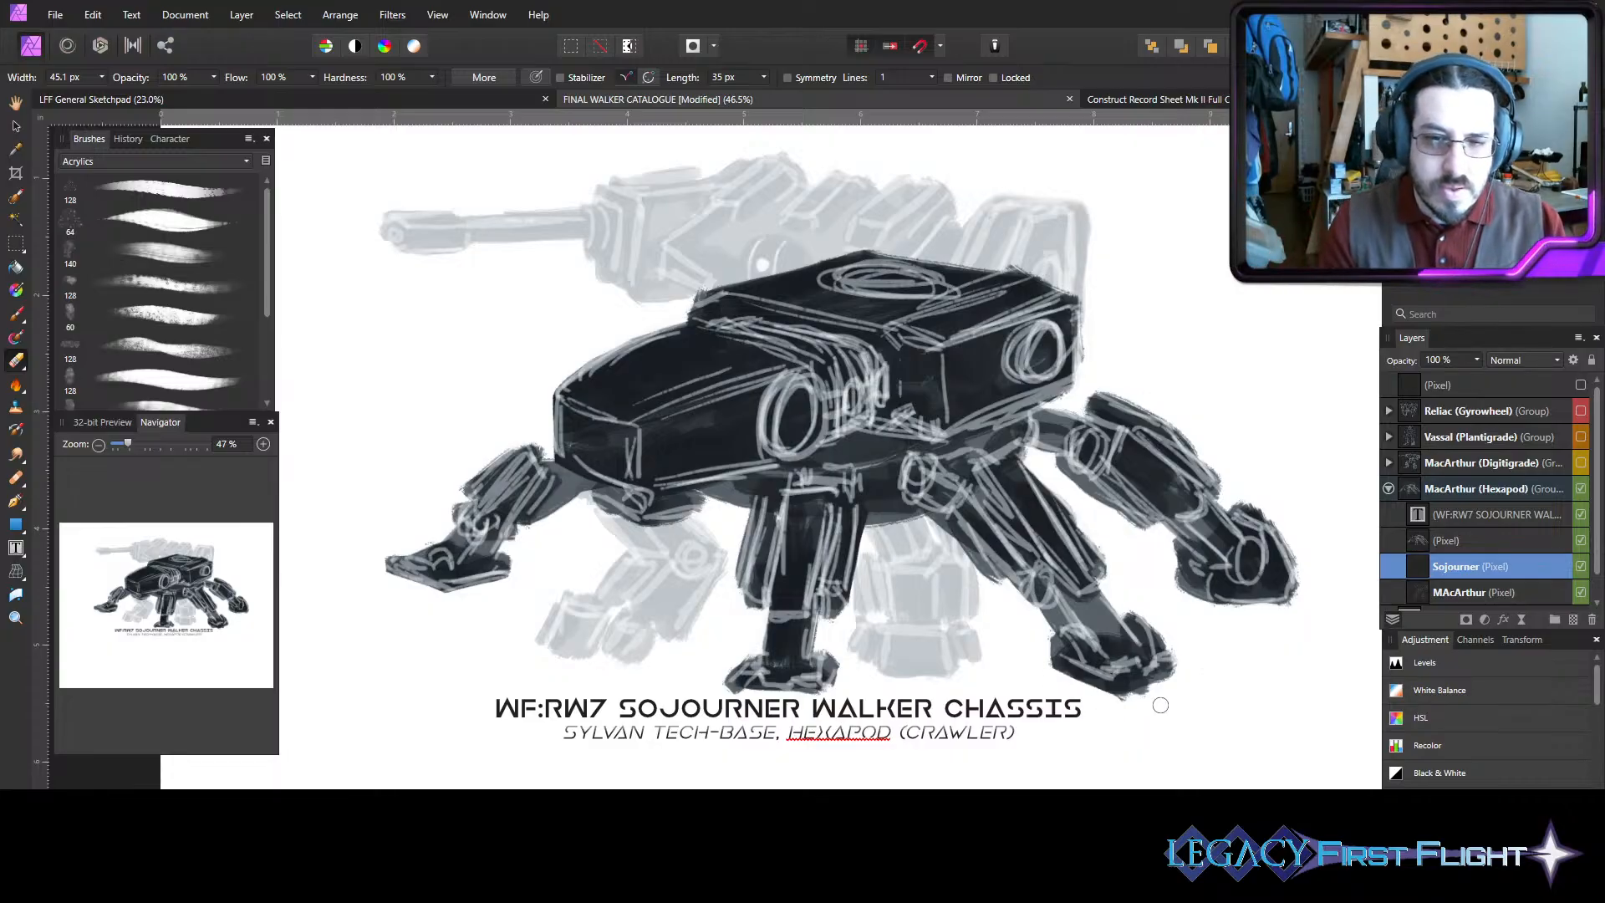
pyautogui.moveTo(1128, 702)
pyautogui.mouseDown()
pyautogui.moveTo(1164, 692)
pyautogui.moveTo(1112, 702)
pyautogui.mouseUp()
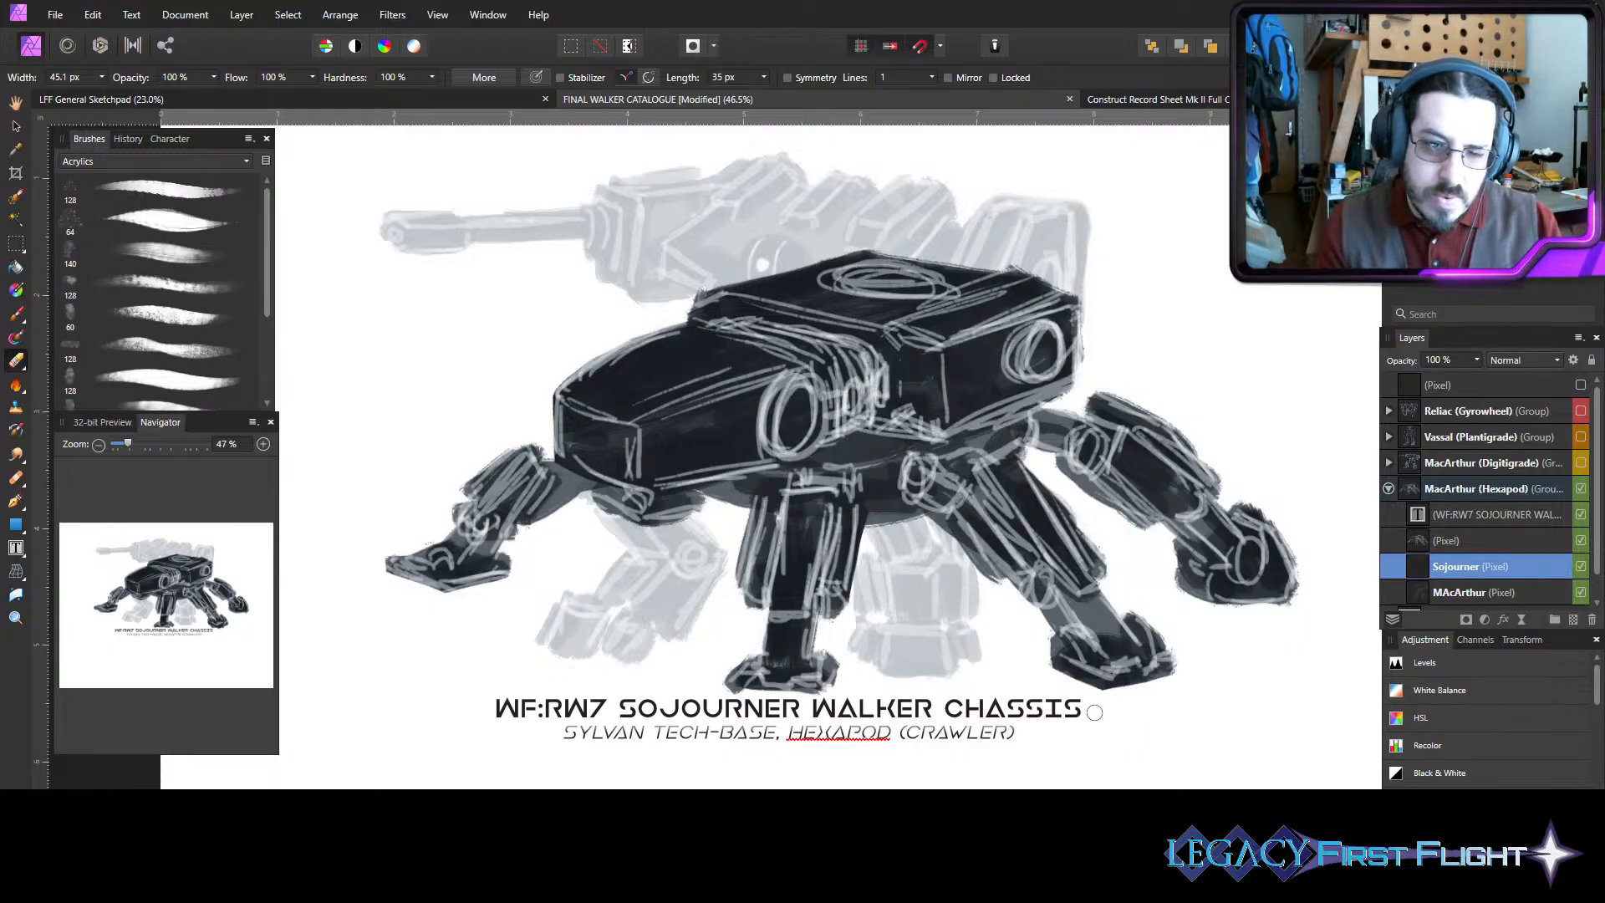
pyautogui.moveTo(1299, 600); pyautogui.dragTo(1290, 616)
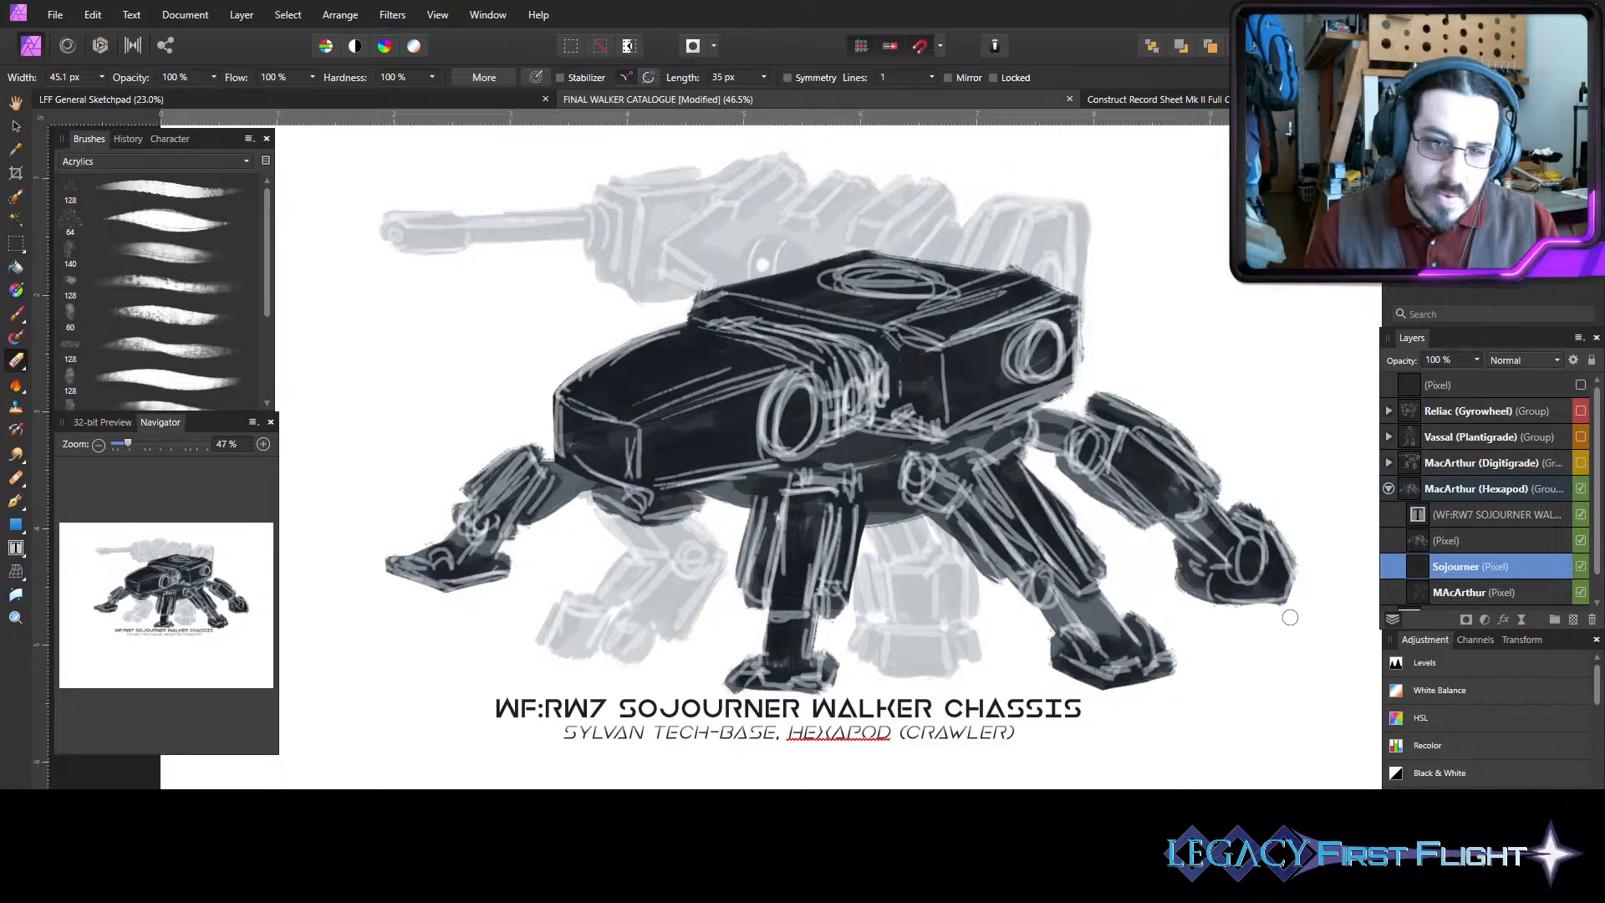
pyautogui.moveTo(1169, 558)
pyautogui.mouseDown()
pyautogui.moveTo(1189, 595)
pyautogui.moveTo(1175, 594)
pyautogui.moveTo(1213, 602)
pyautogui.mouseUp()
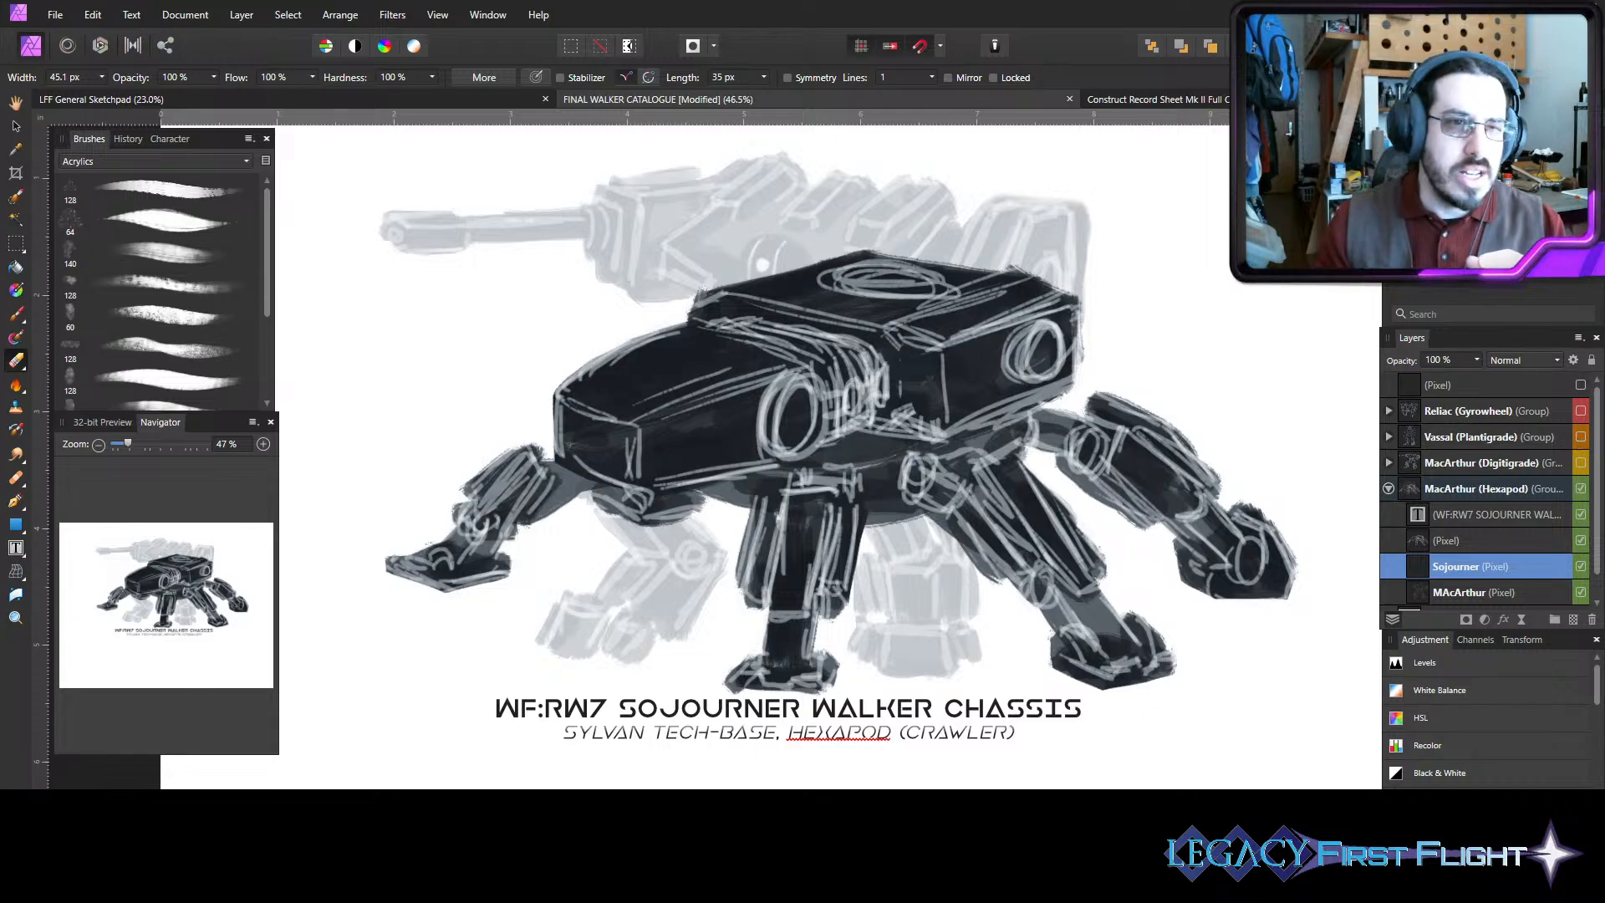
# - Save the walker catalogue and open the MECCY construct record sheet image
pyautogui.hotkey('ctrl', 's')
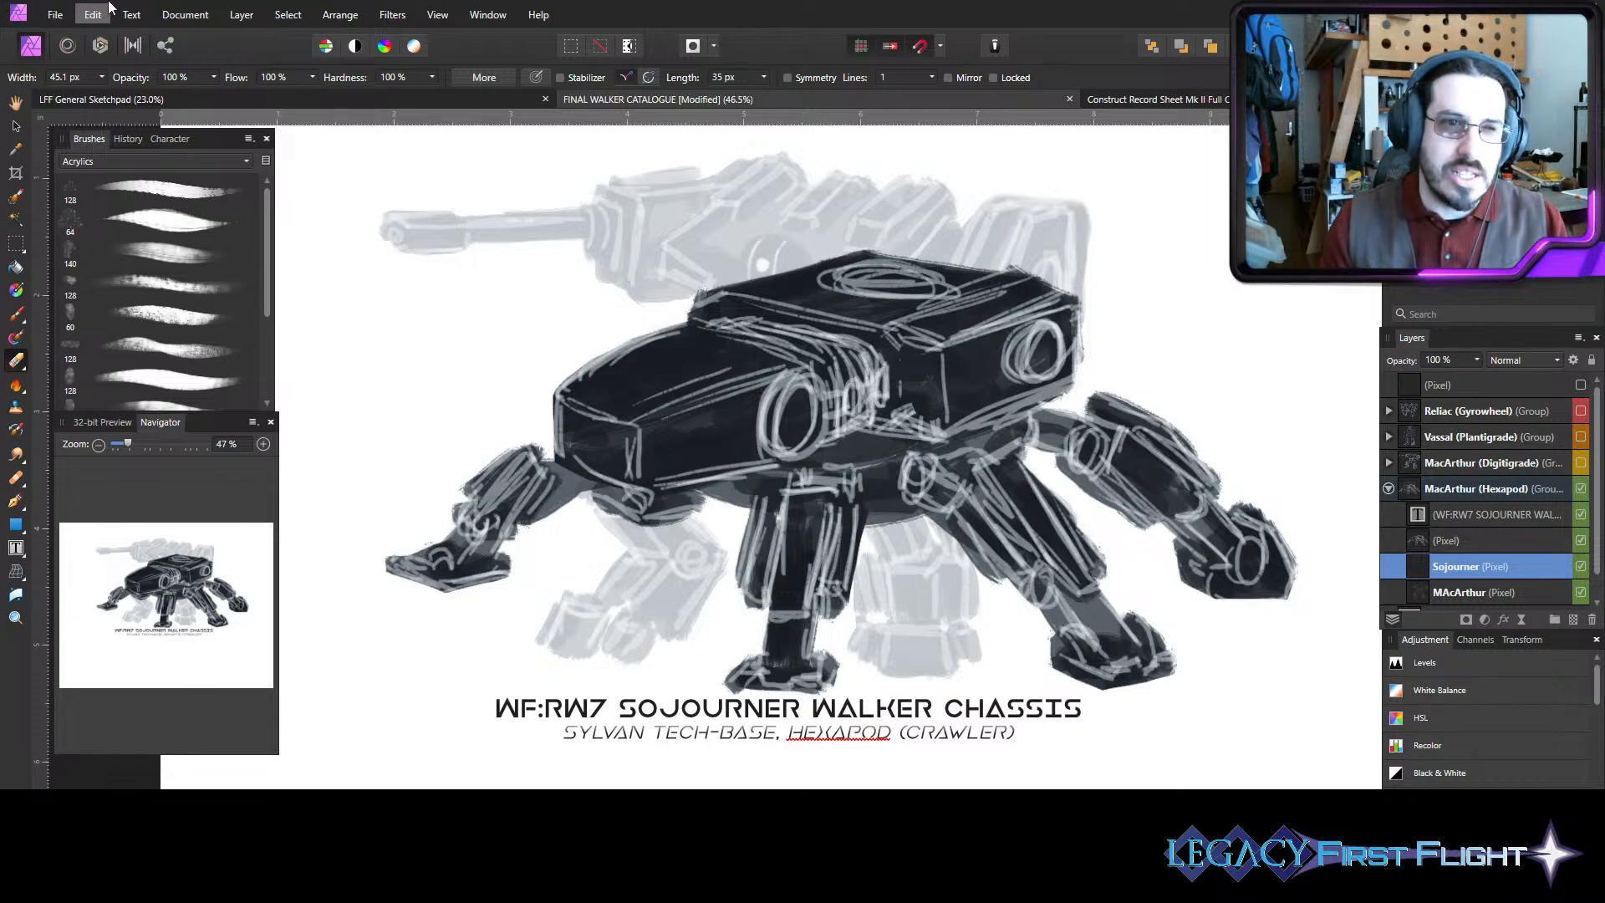
pyautogui.click(55, 14)
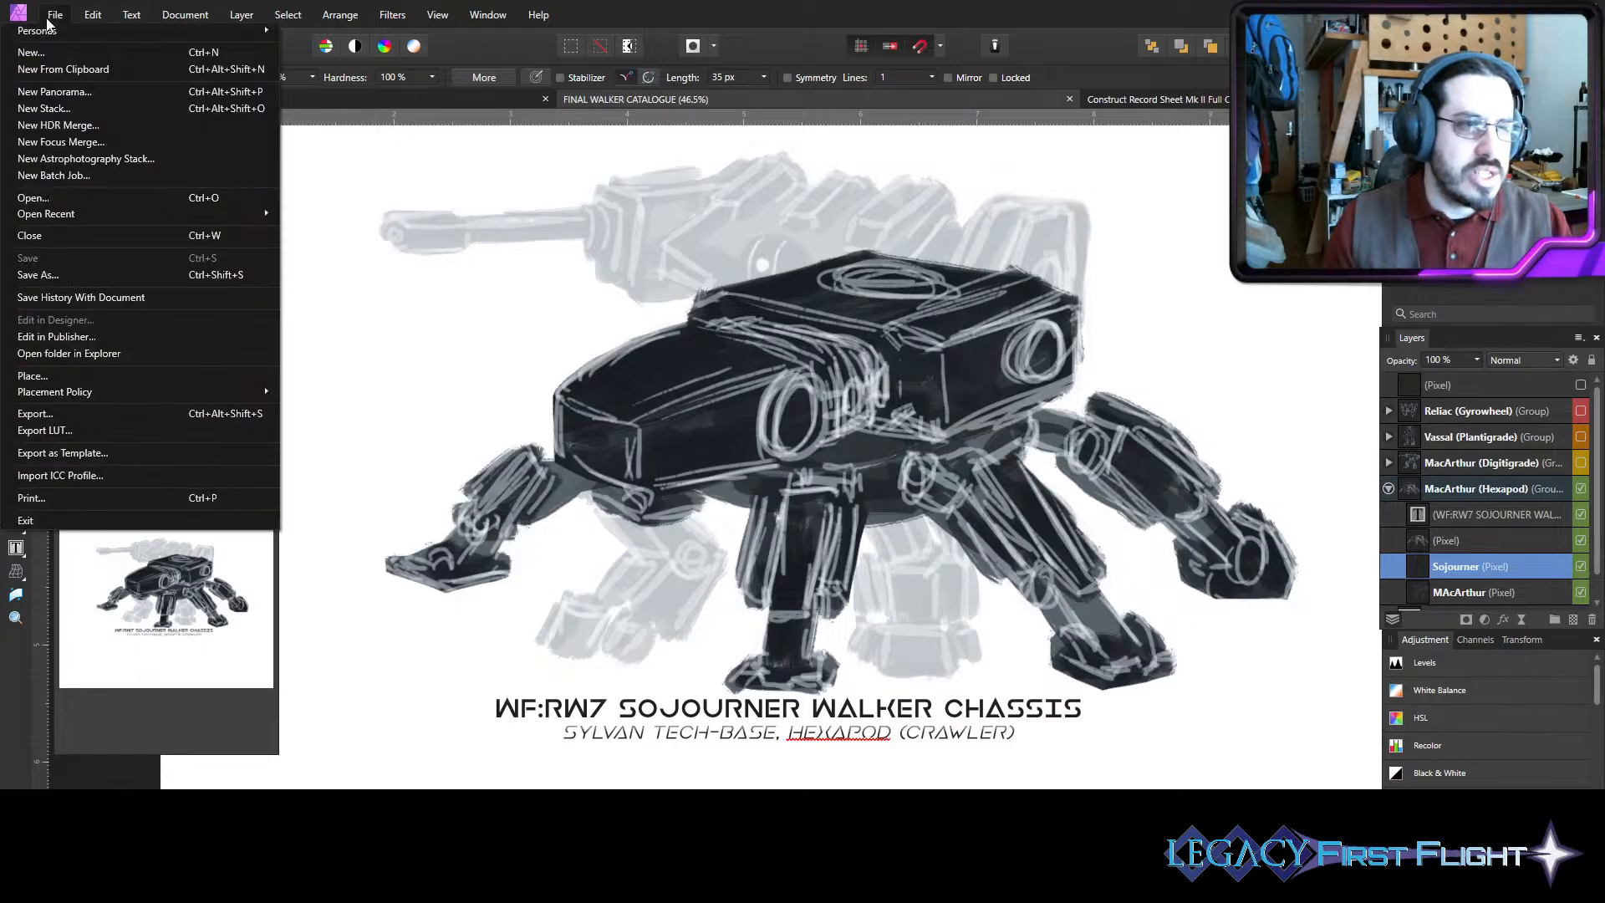
pyautogui.click(57, 202)
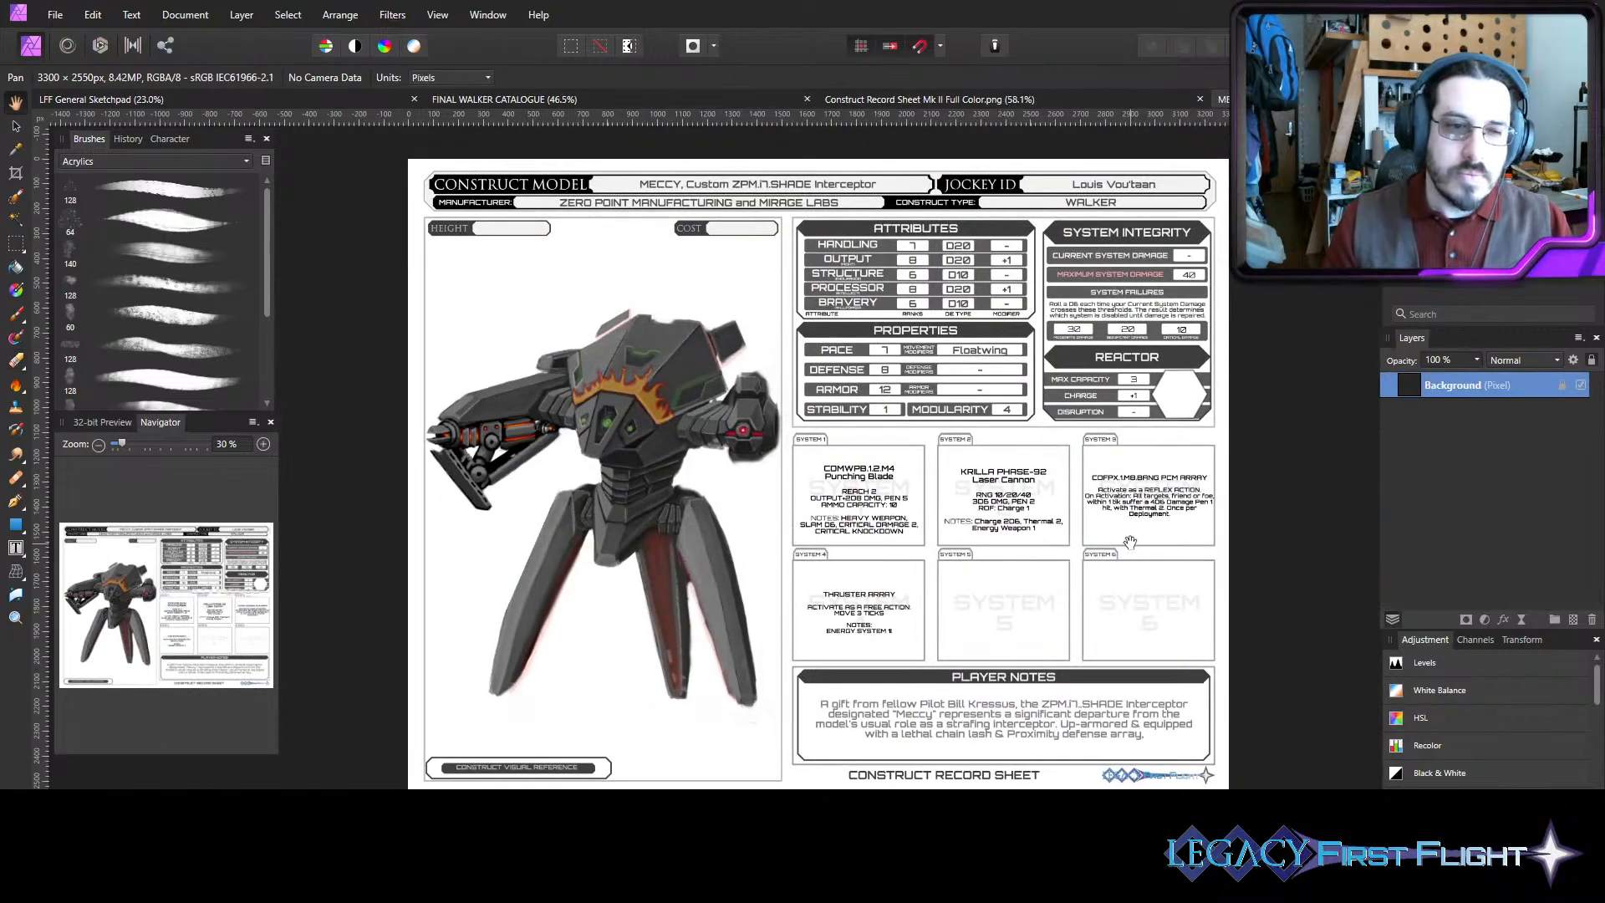
# - Examine the MECCY walker illustration and its system entries up close with the interface panels hidden
pyautogui.scroll(1, 1079, 504)
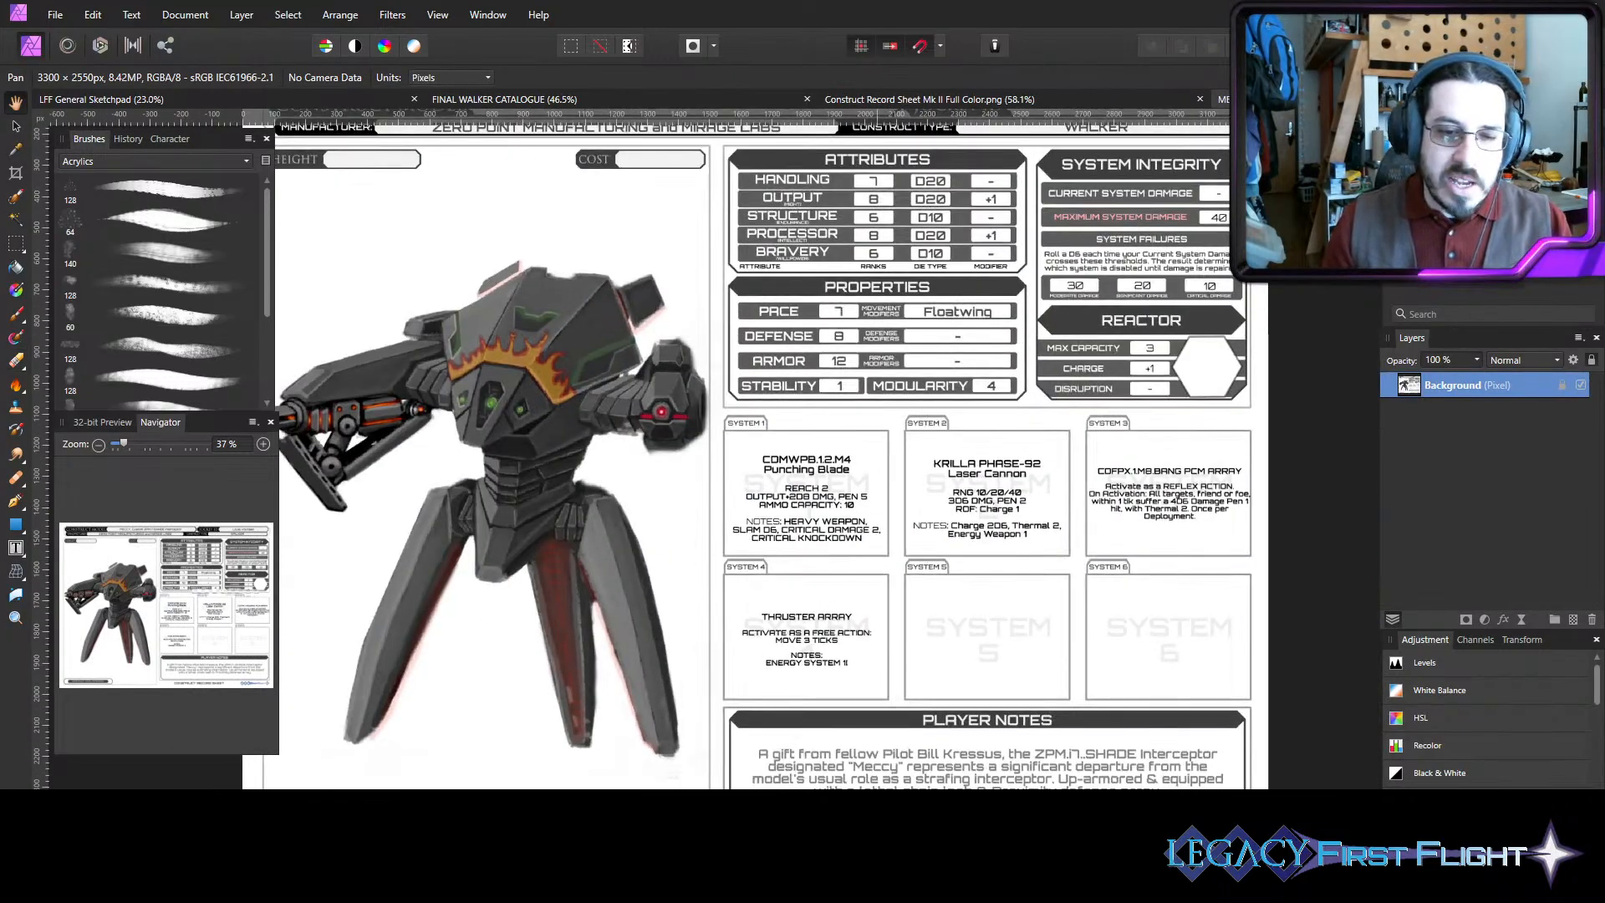
pyautogui.moveTo(523, 625); pyautogui.dragTo(795, 674)
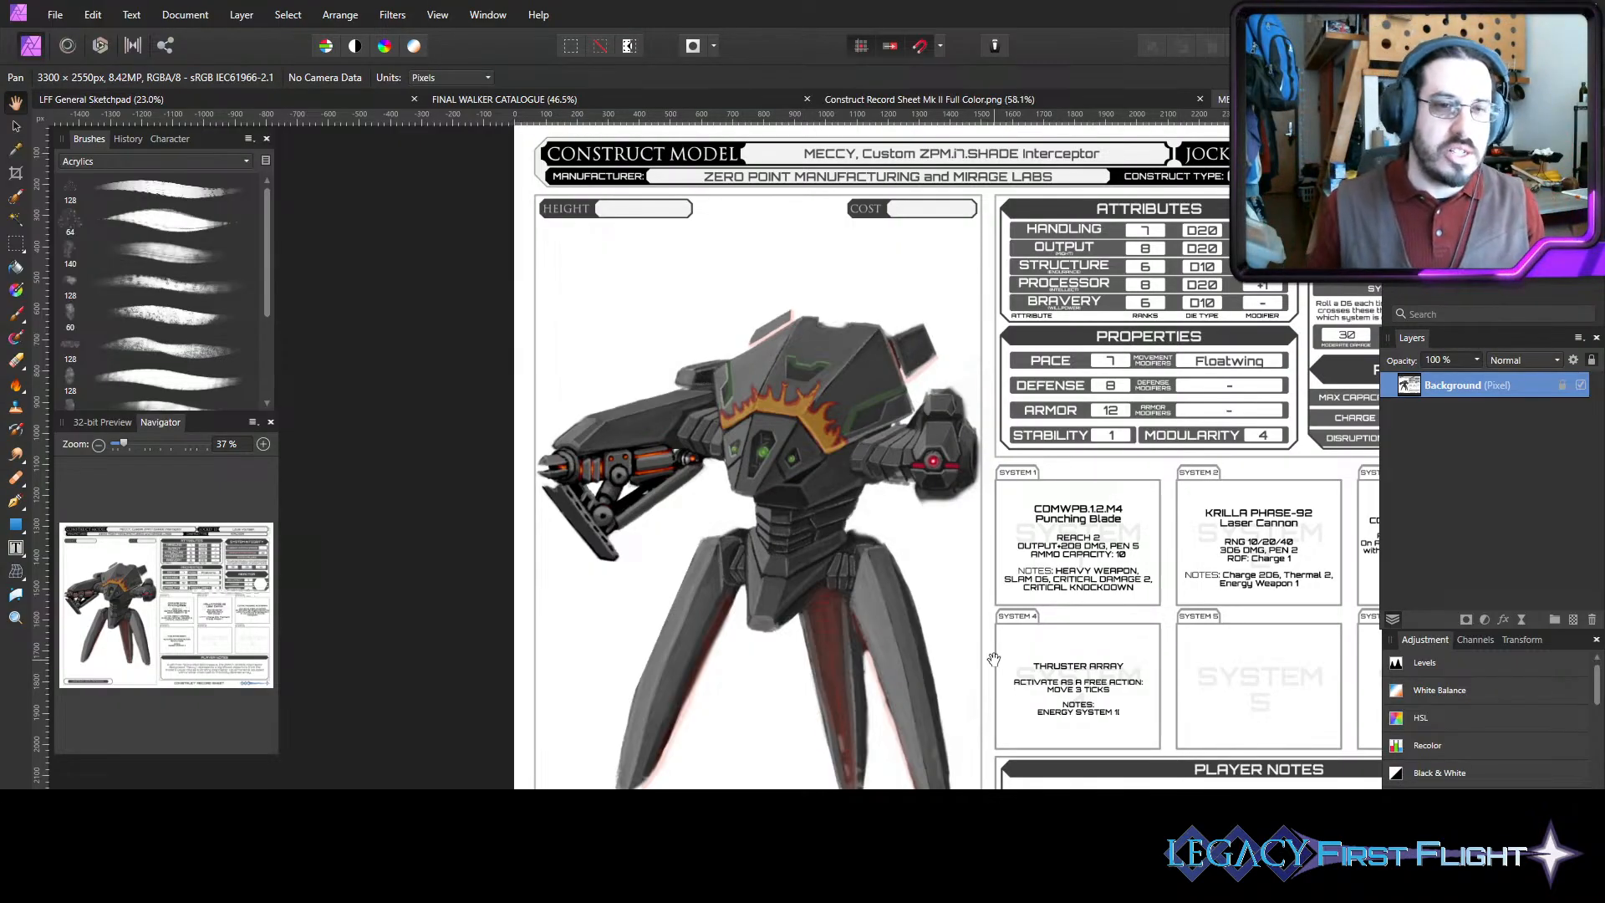
pyautogui.scroll(-1, 794, 544)
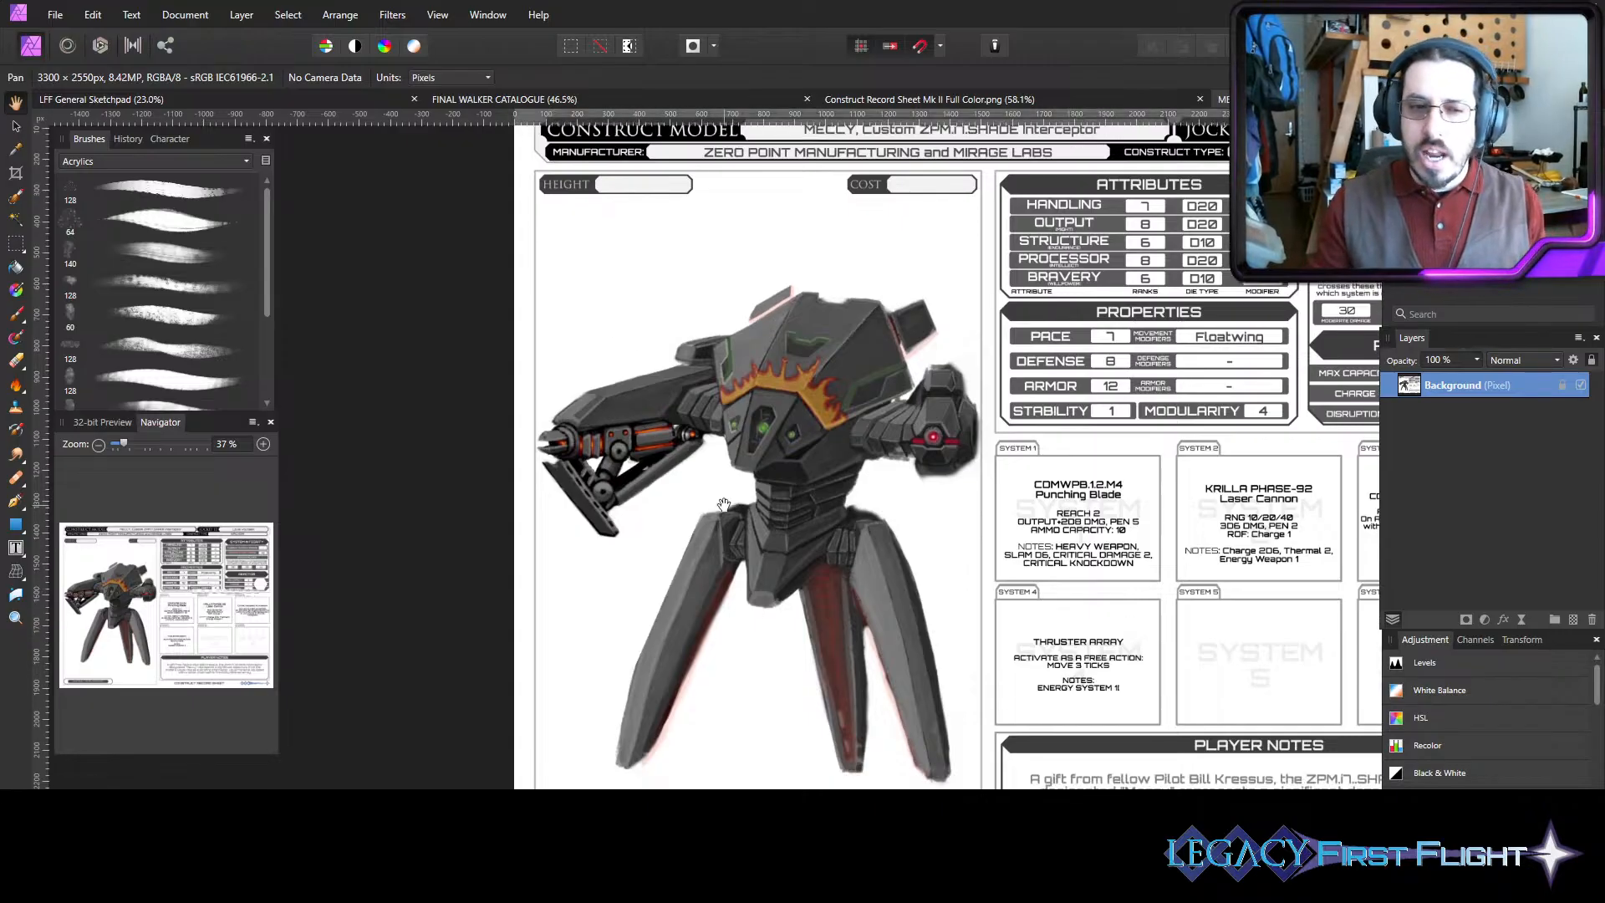
pyautogui.scroll(3, 690, 684)
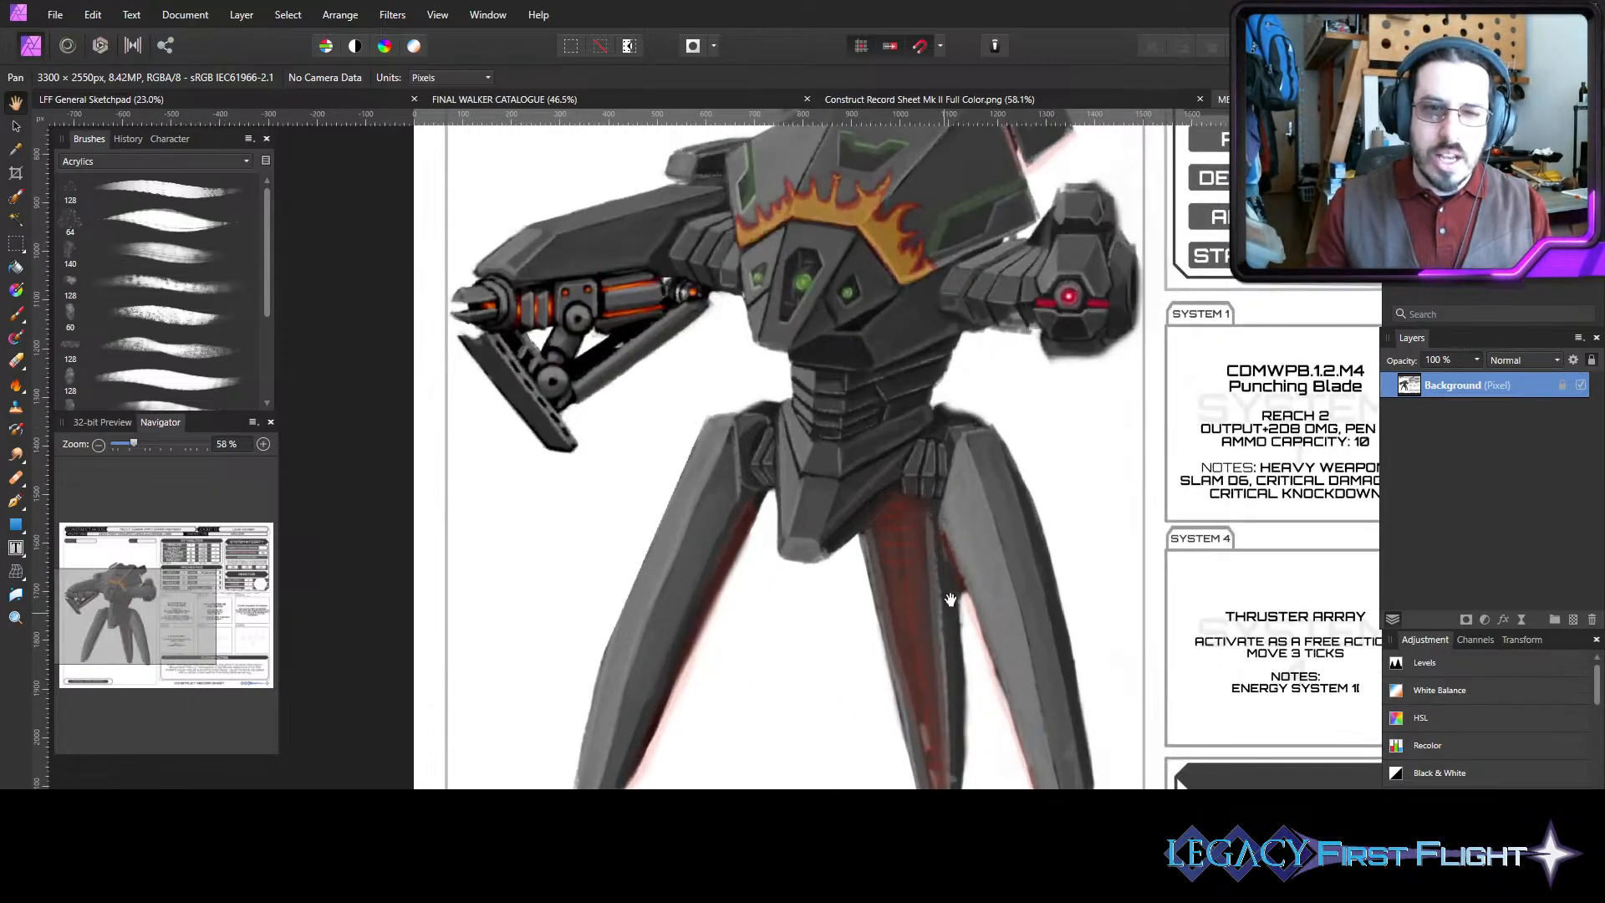
pyautogui.scroll(-2, 950, 599)
pyautogui.press('Tab')
pyautogui.scroll(2, 1172, 599)
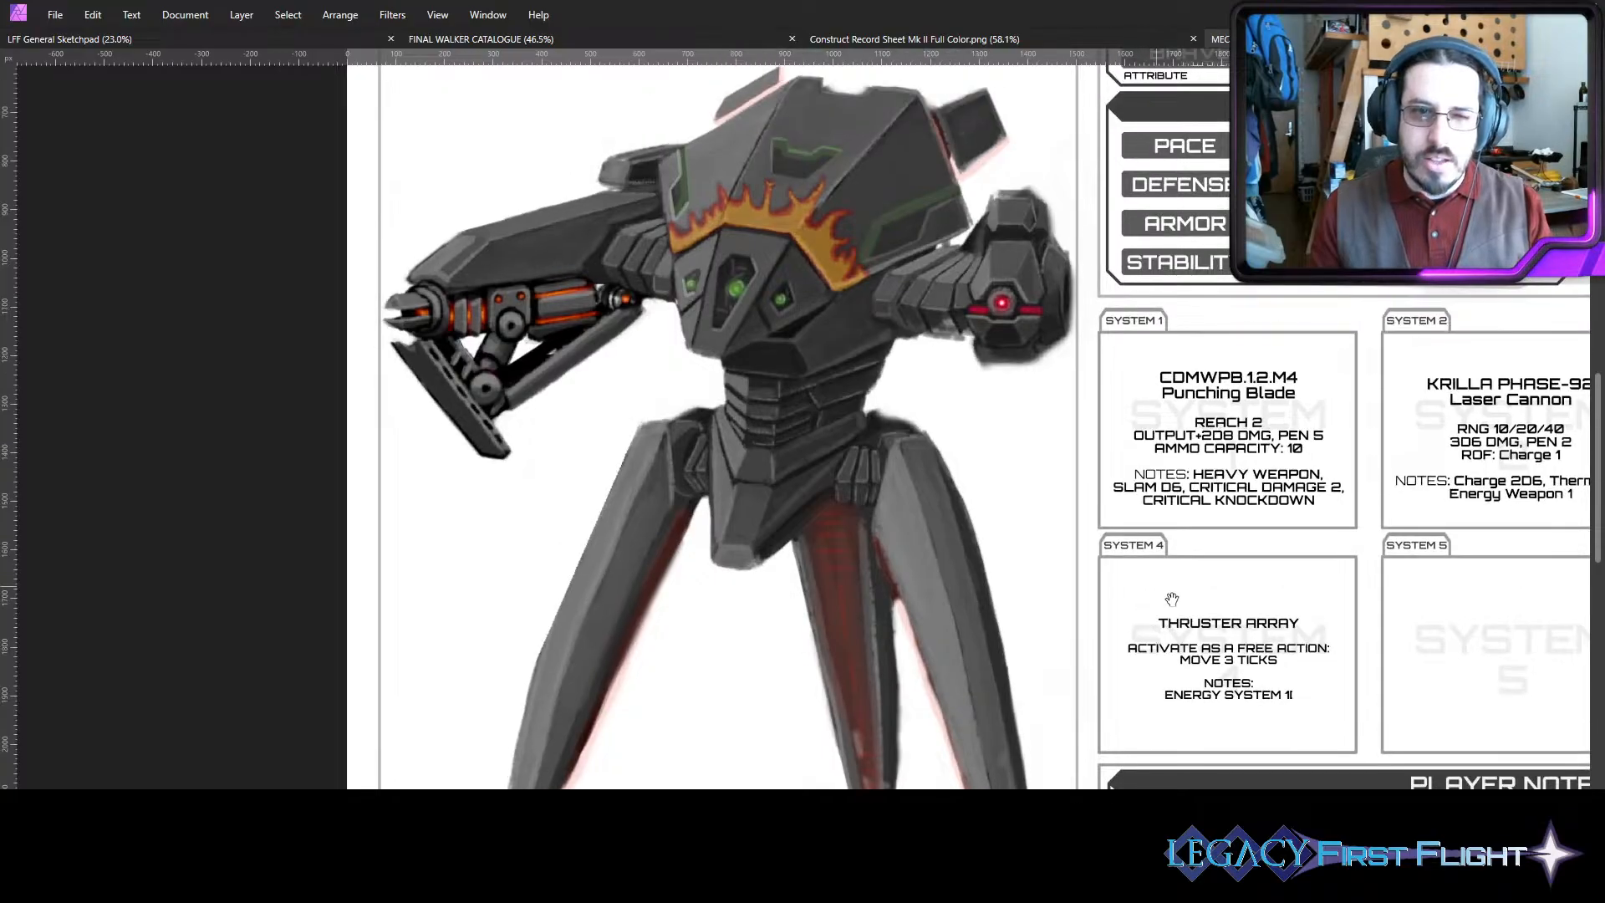
pyautogui.hscroll(1, 846, 426)
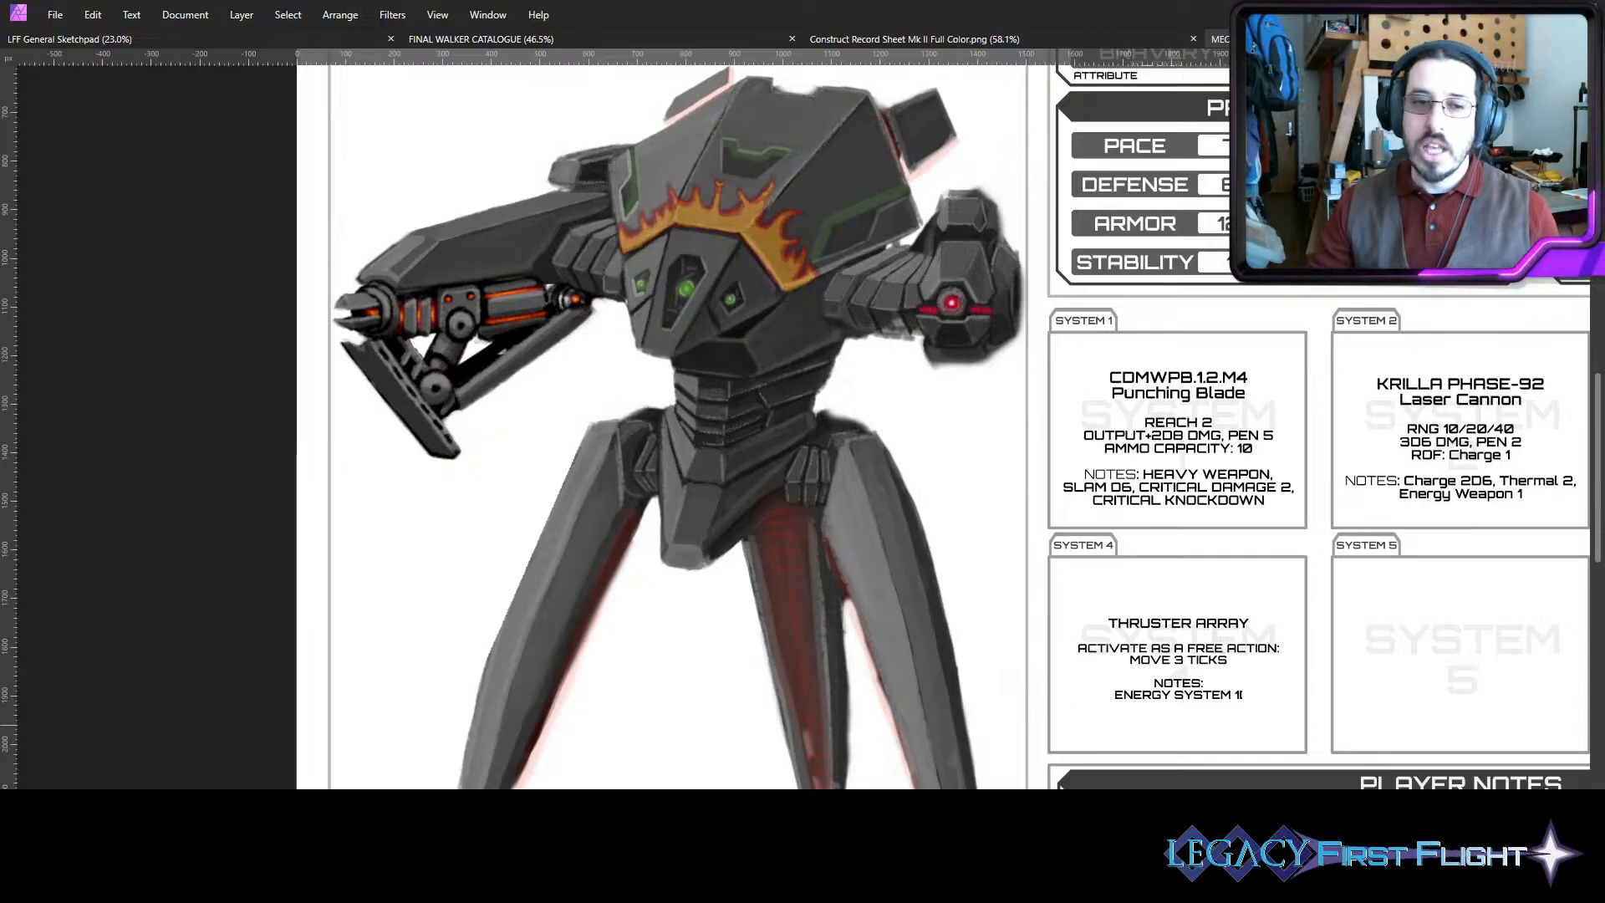
# - Return to the FINAL WALKER CATALOGUE document and restore the interface panels around the canvas
pyautogui.click(899, 36)
pyautogui.click(659, 40)
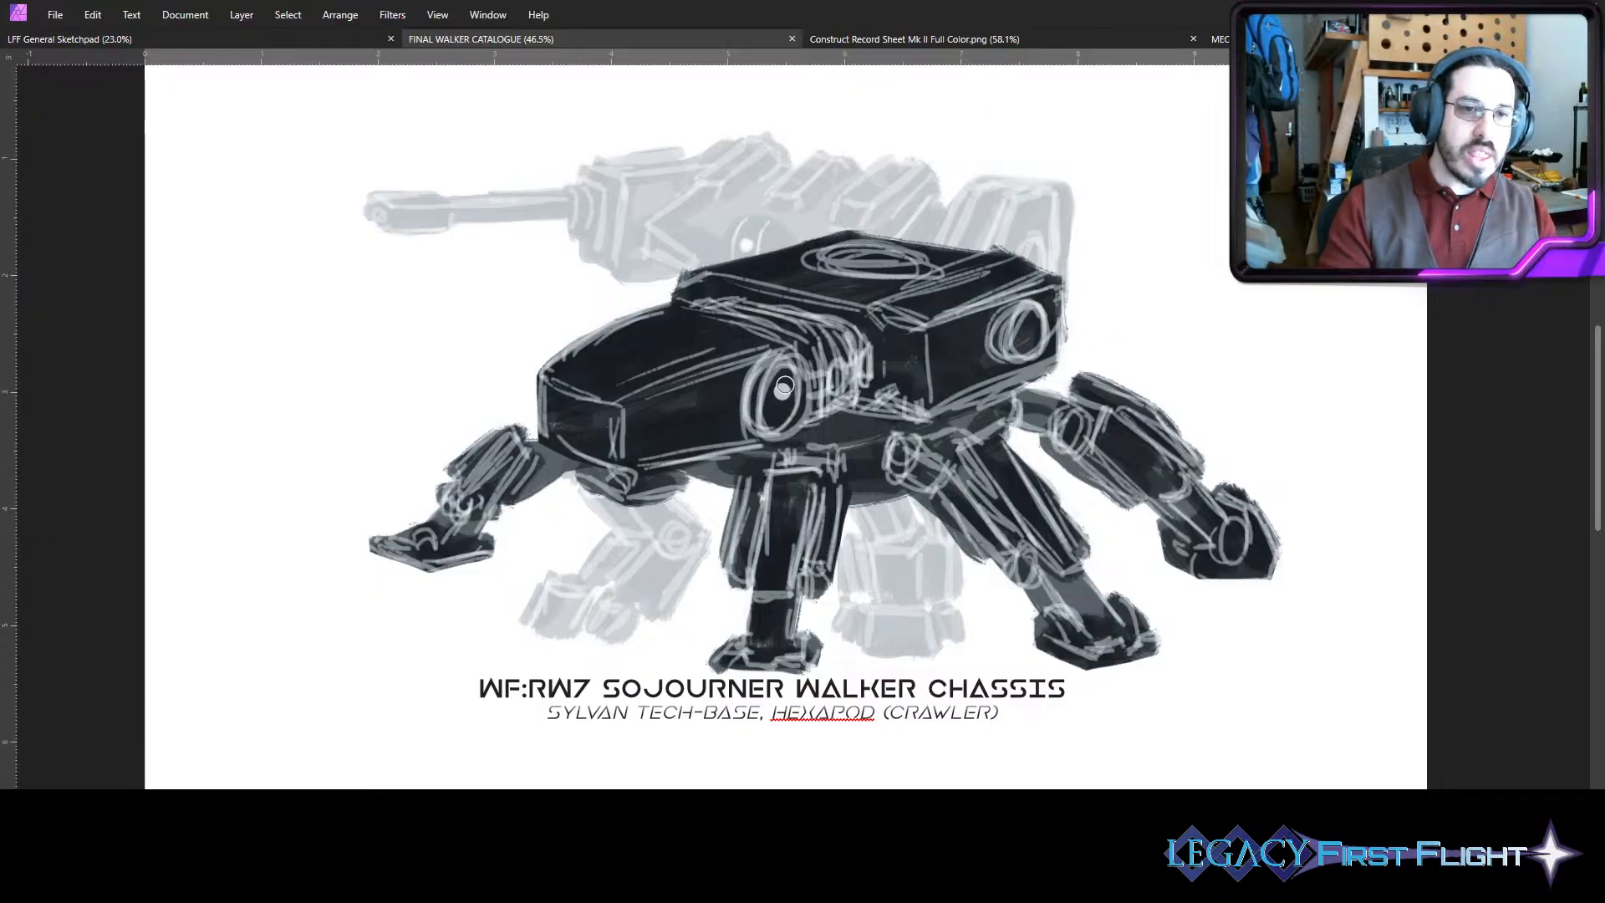
pyautogui.click(1551, 14)
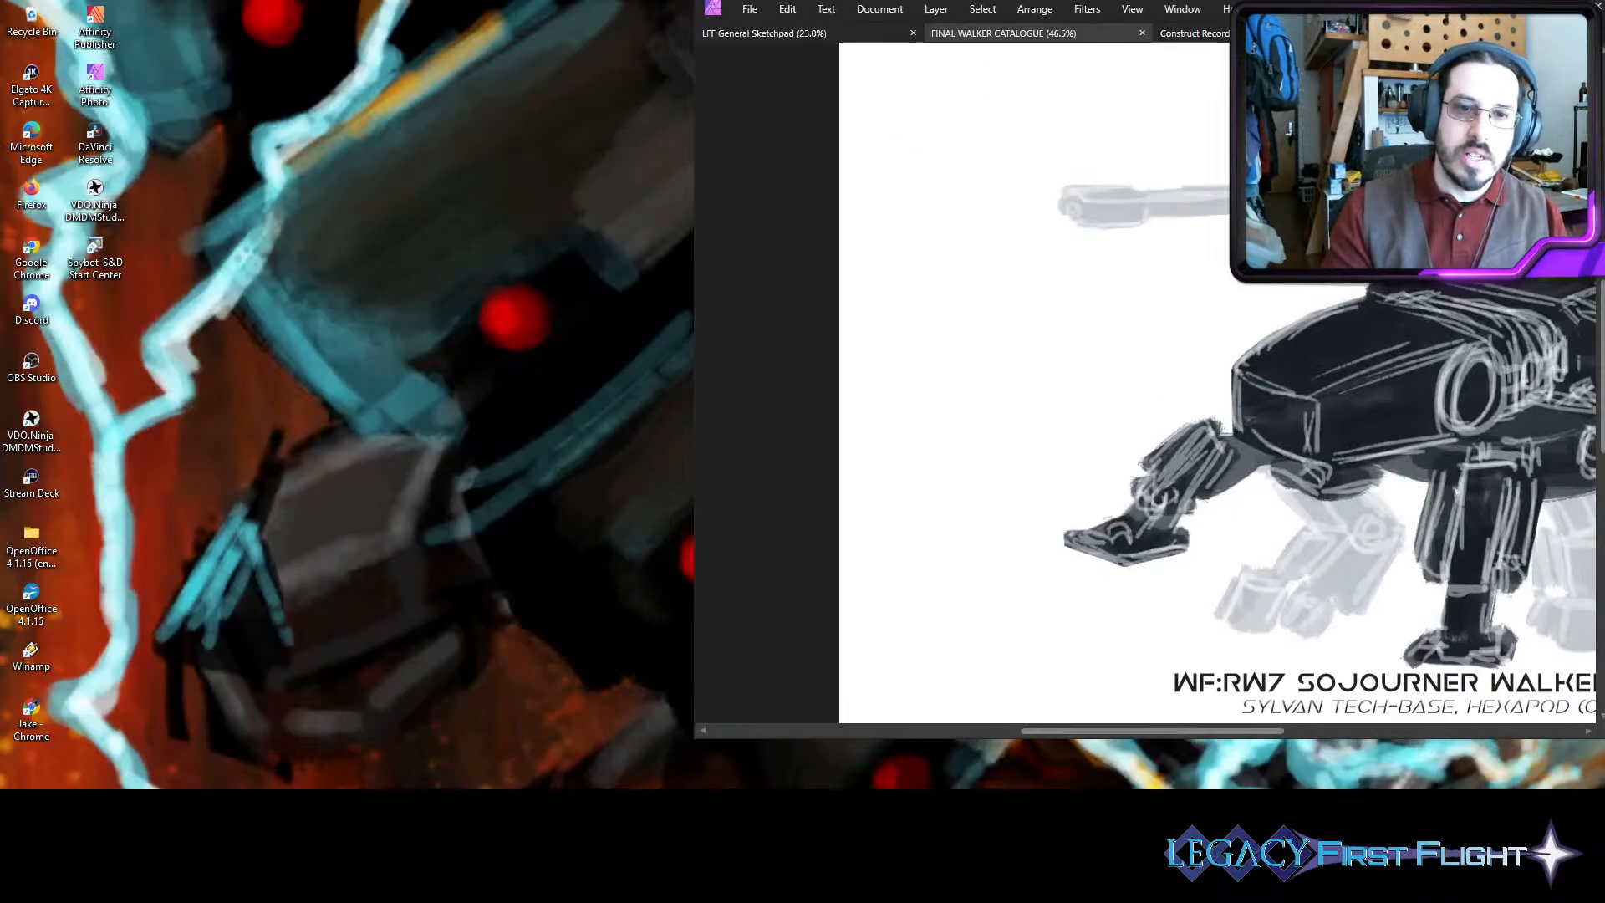
pyautogui.click(1552, 13)
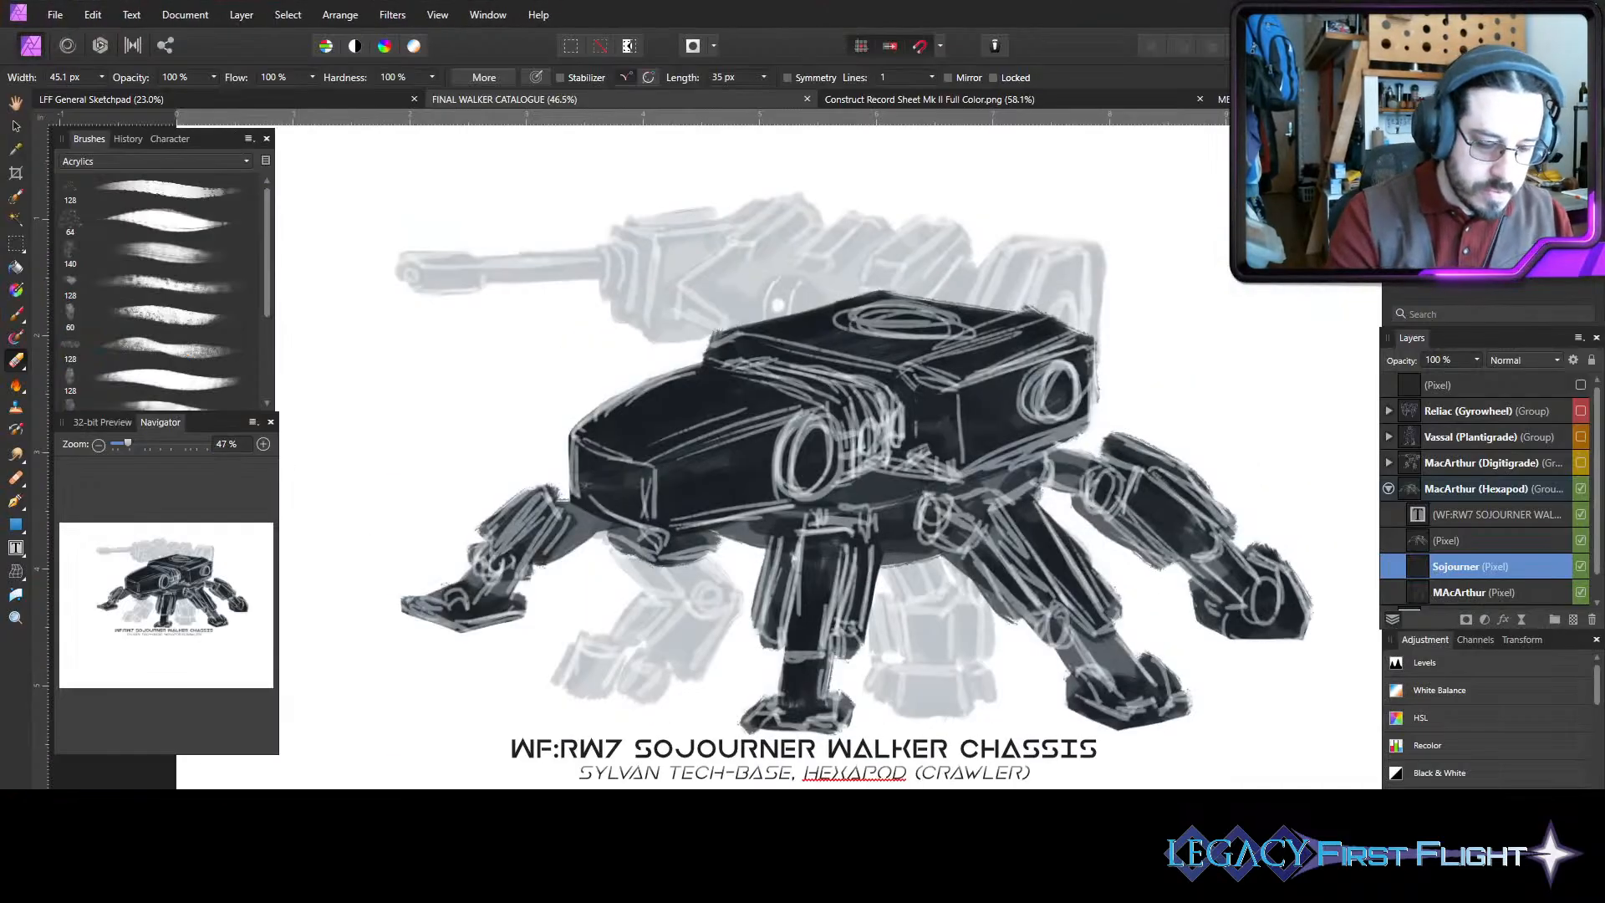
pyautogui.press('super+shift+s')
pyautogui.press('Escape')
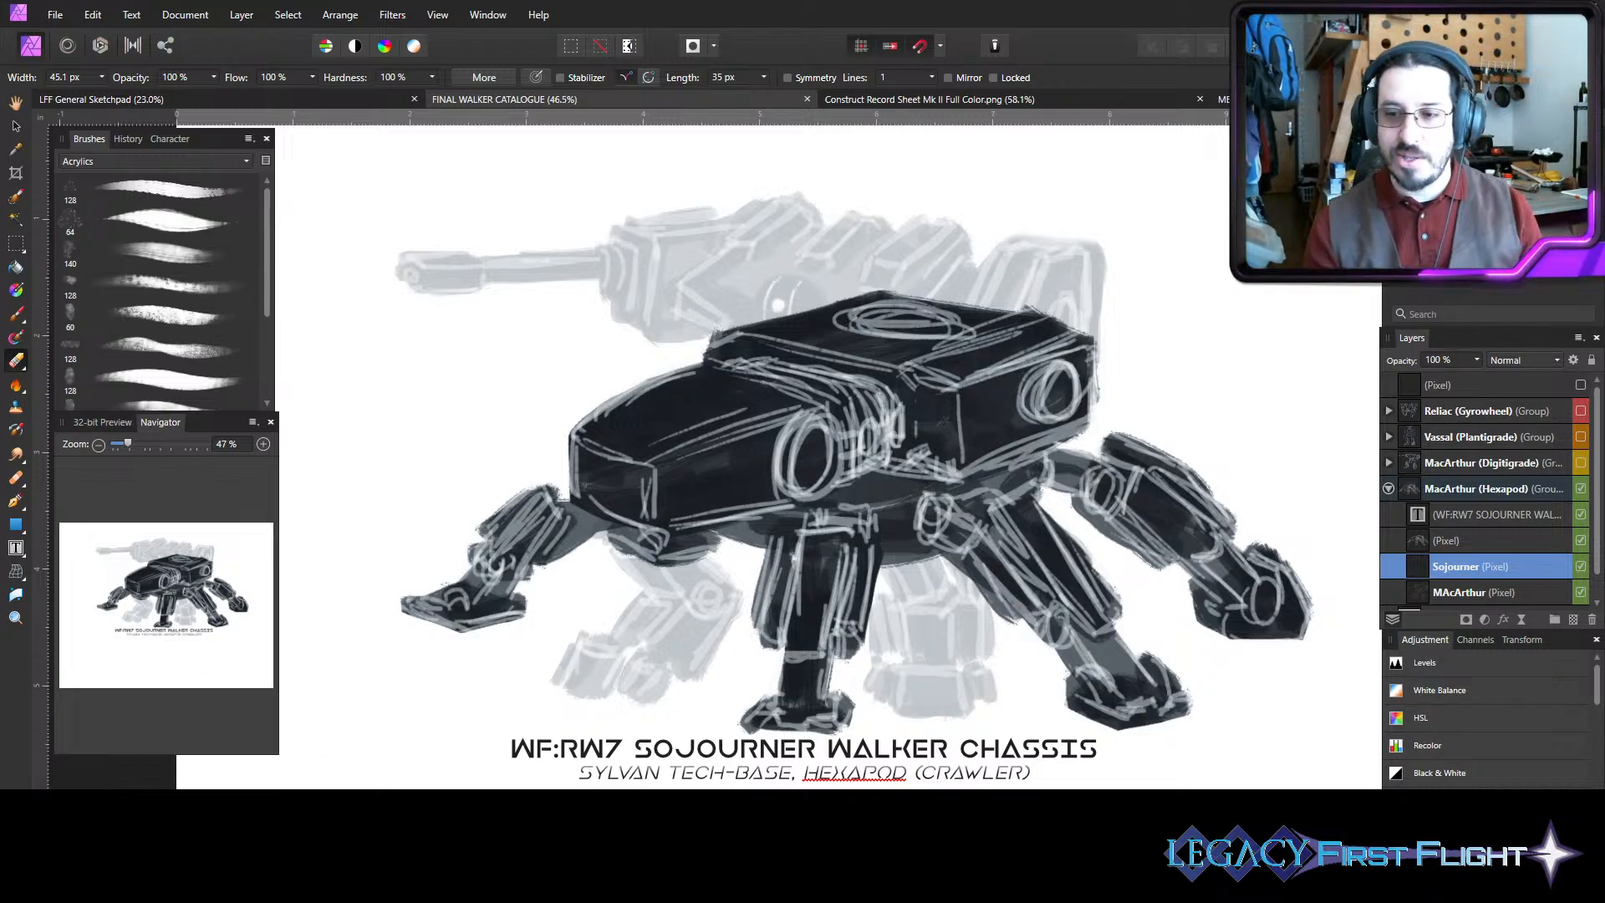
# - On the unnamed detail layer above Sojourner, set the brush width to 9.9 px and reinforce the nose's vertical front corner
pyautogui.scroll(-2, 1249, 584)
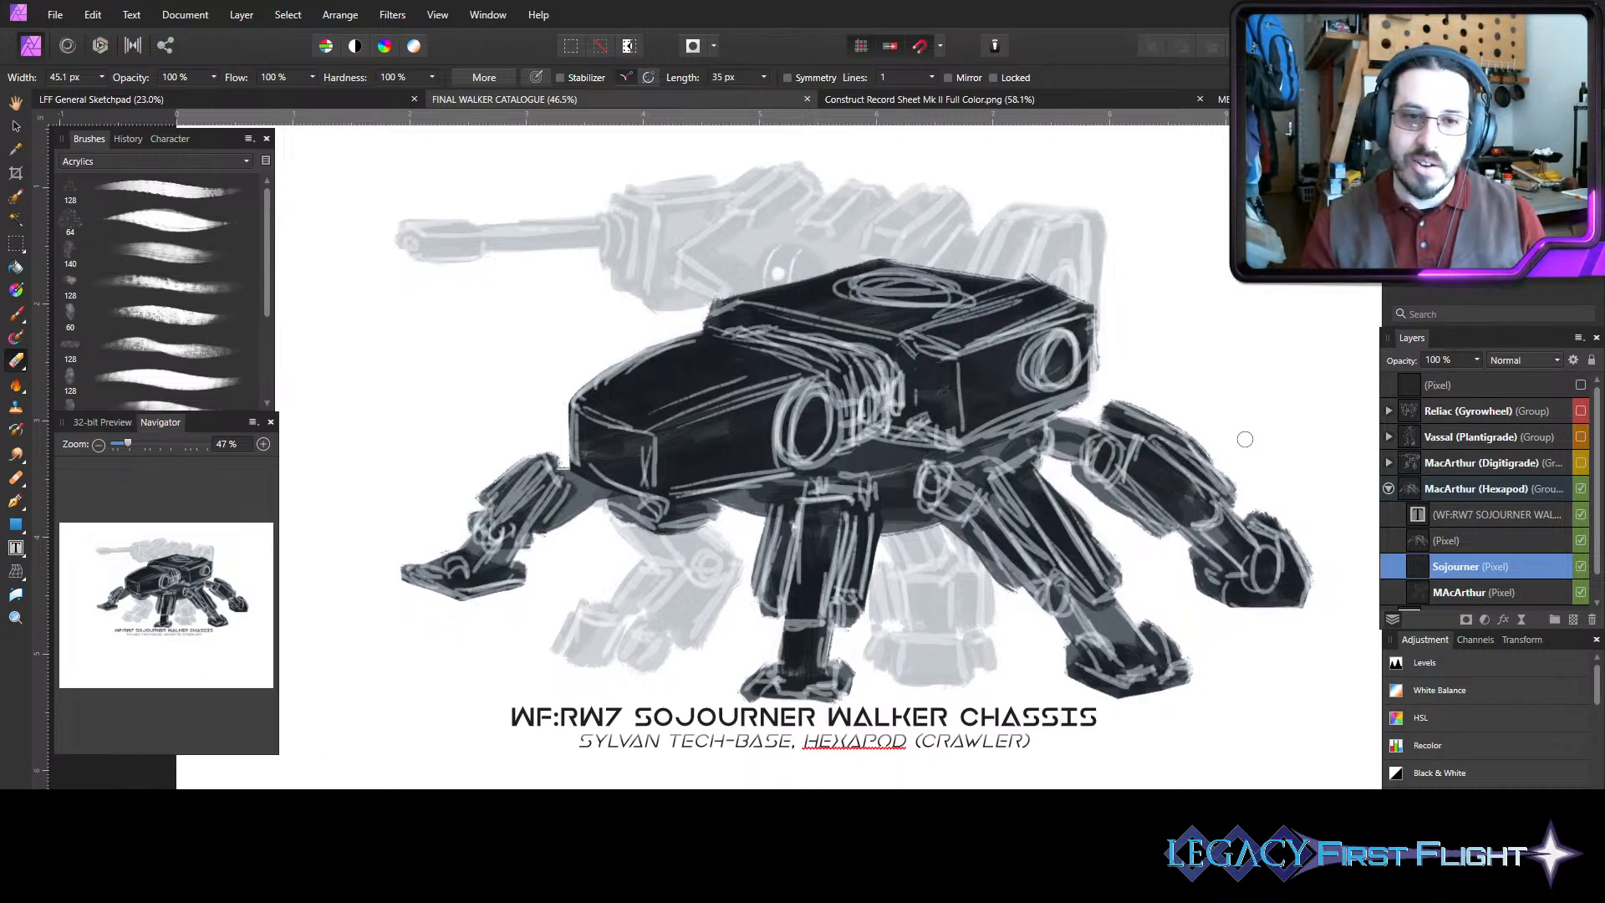
pyautogui.click(1467, 542)
pyautogui.press('b')
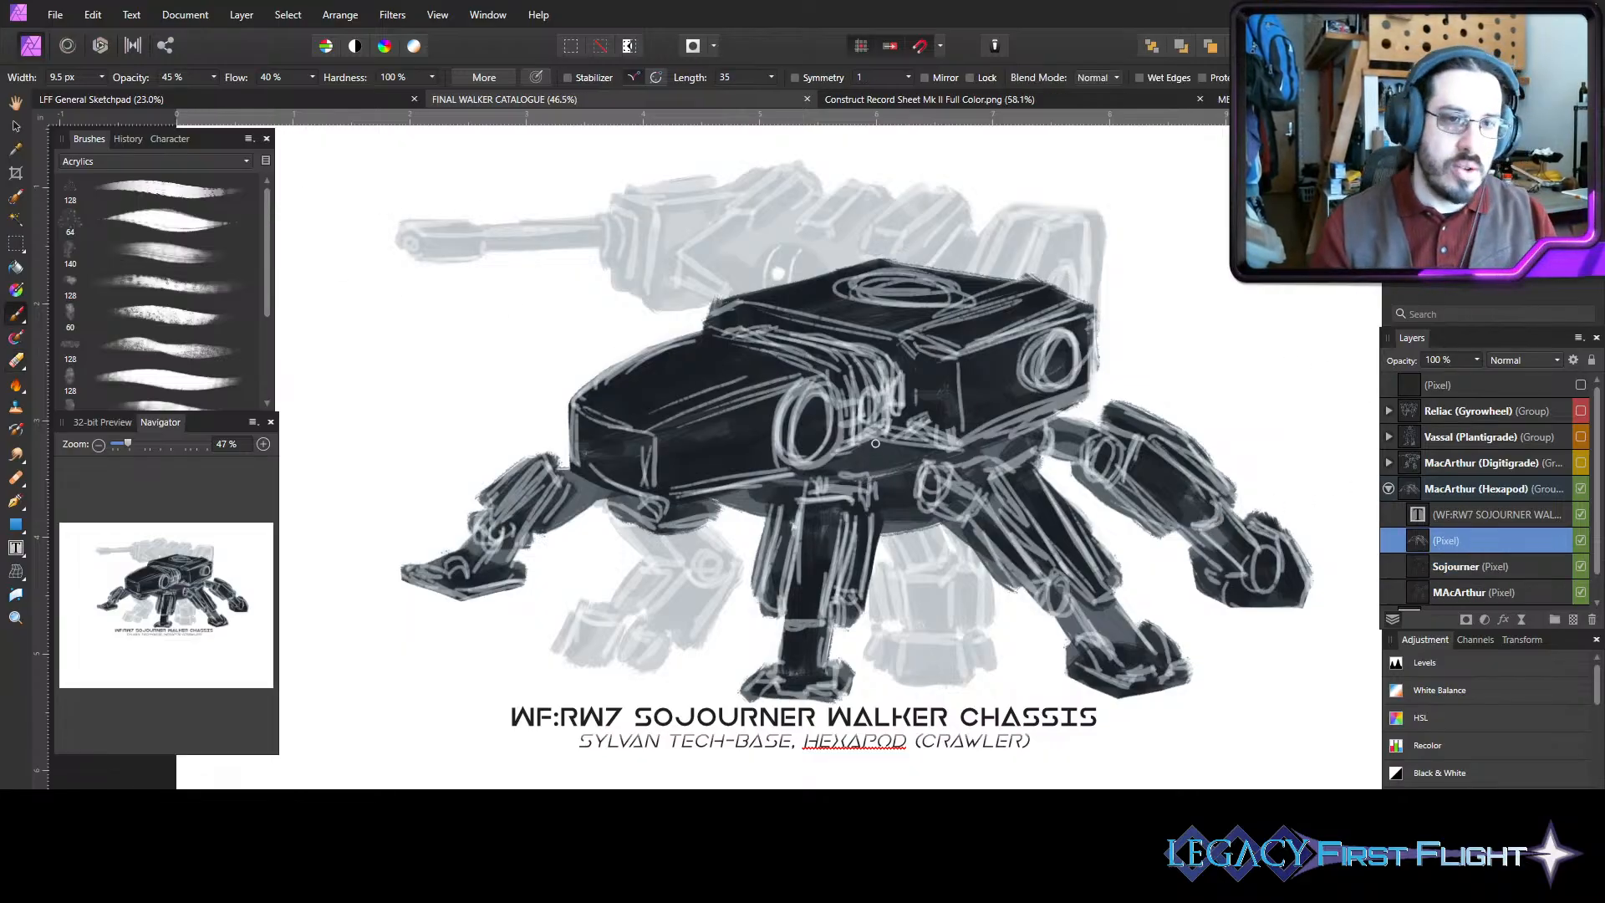
pyautogui.press('[')
pyautogui.press('[')
pyautogui.press('[')
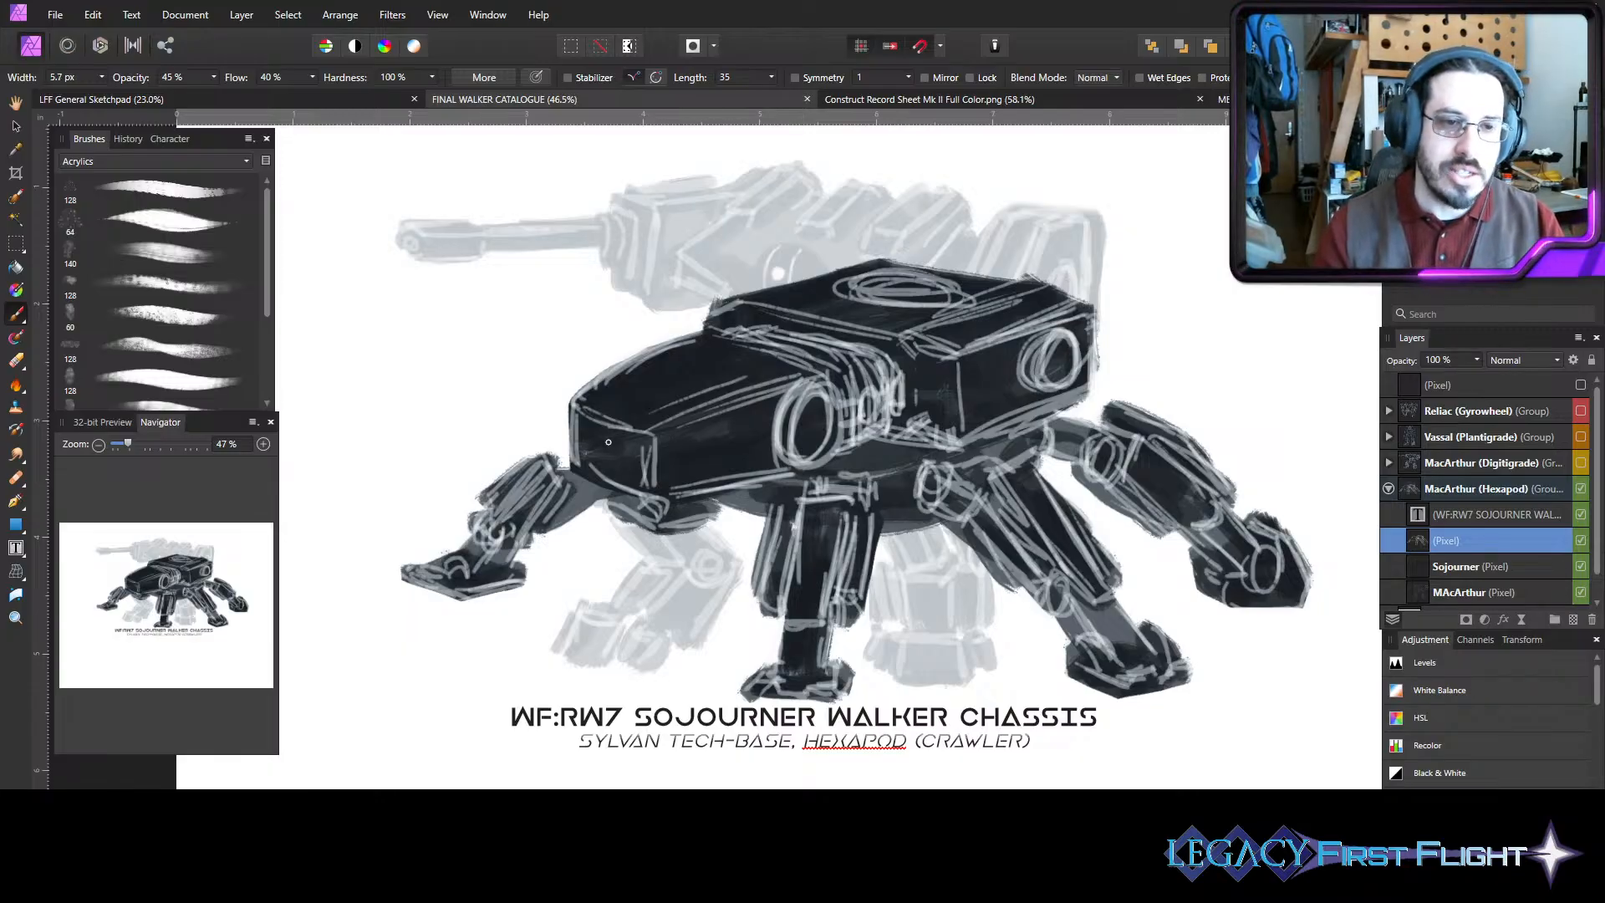
pyautogui.press(']')
pyautogui.press(']')
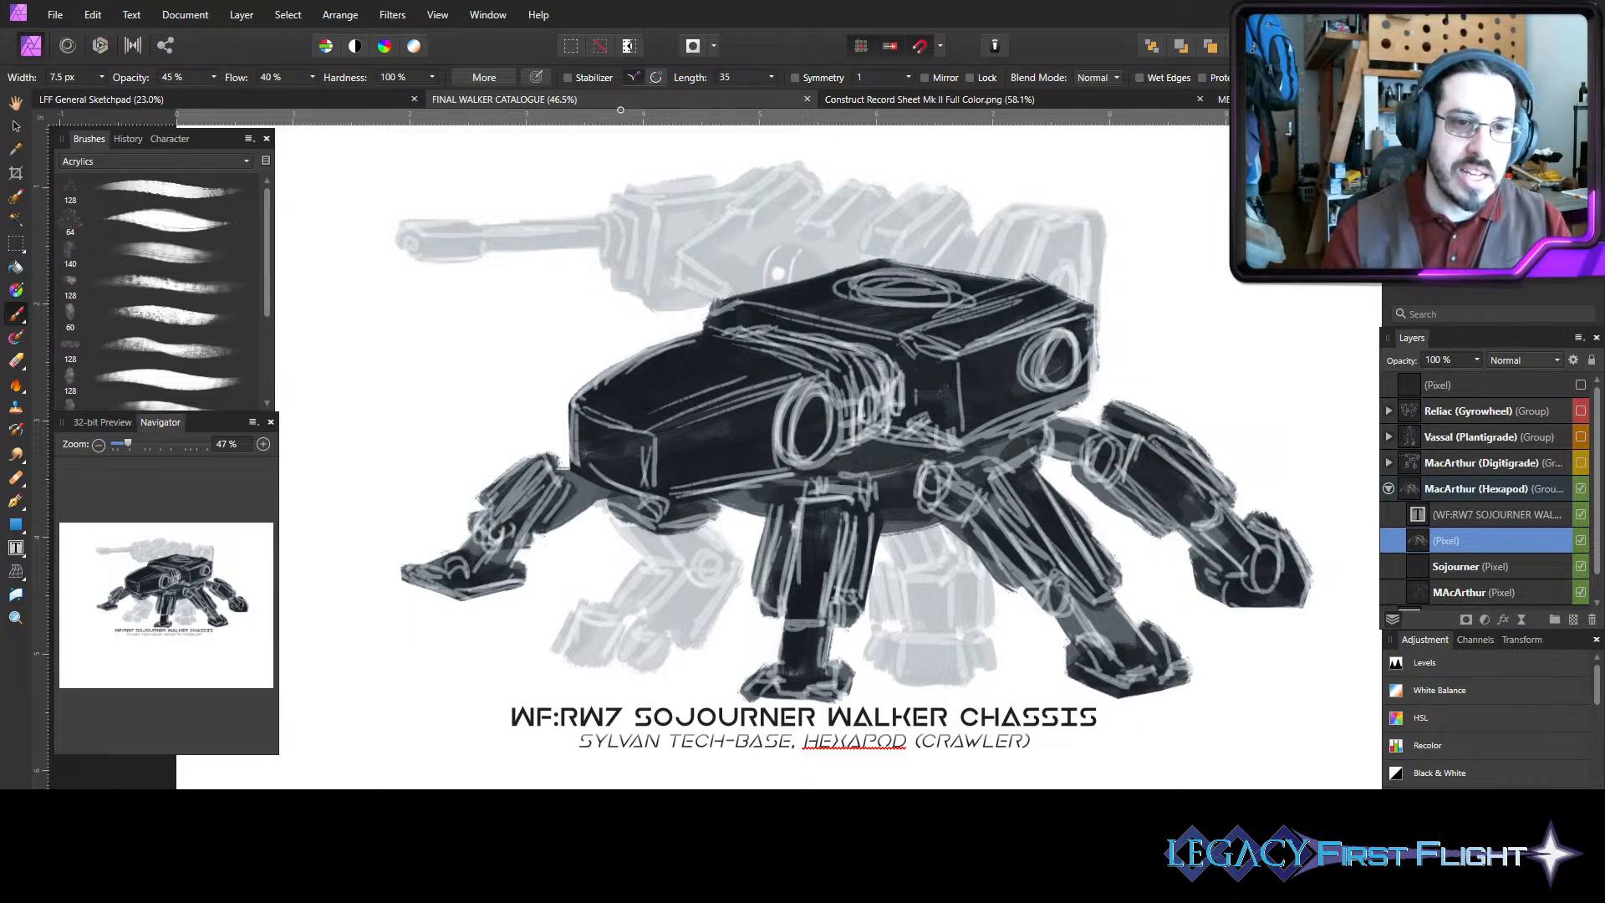
pyautogui.press(']')
pyautogui.press(']')
pyautogui.moveTo(648, 434); pyautogui.dragTo(662, 485)
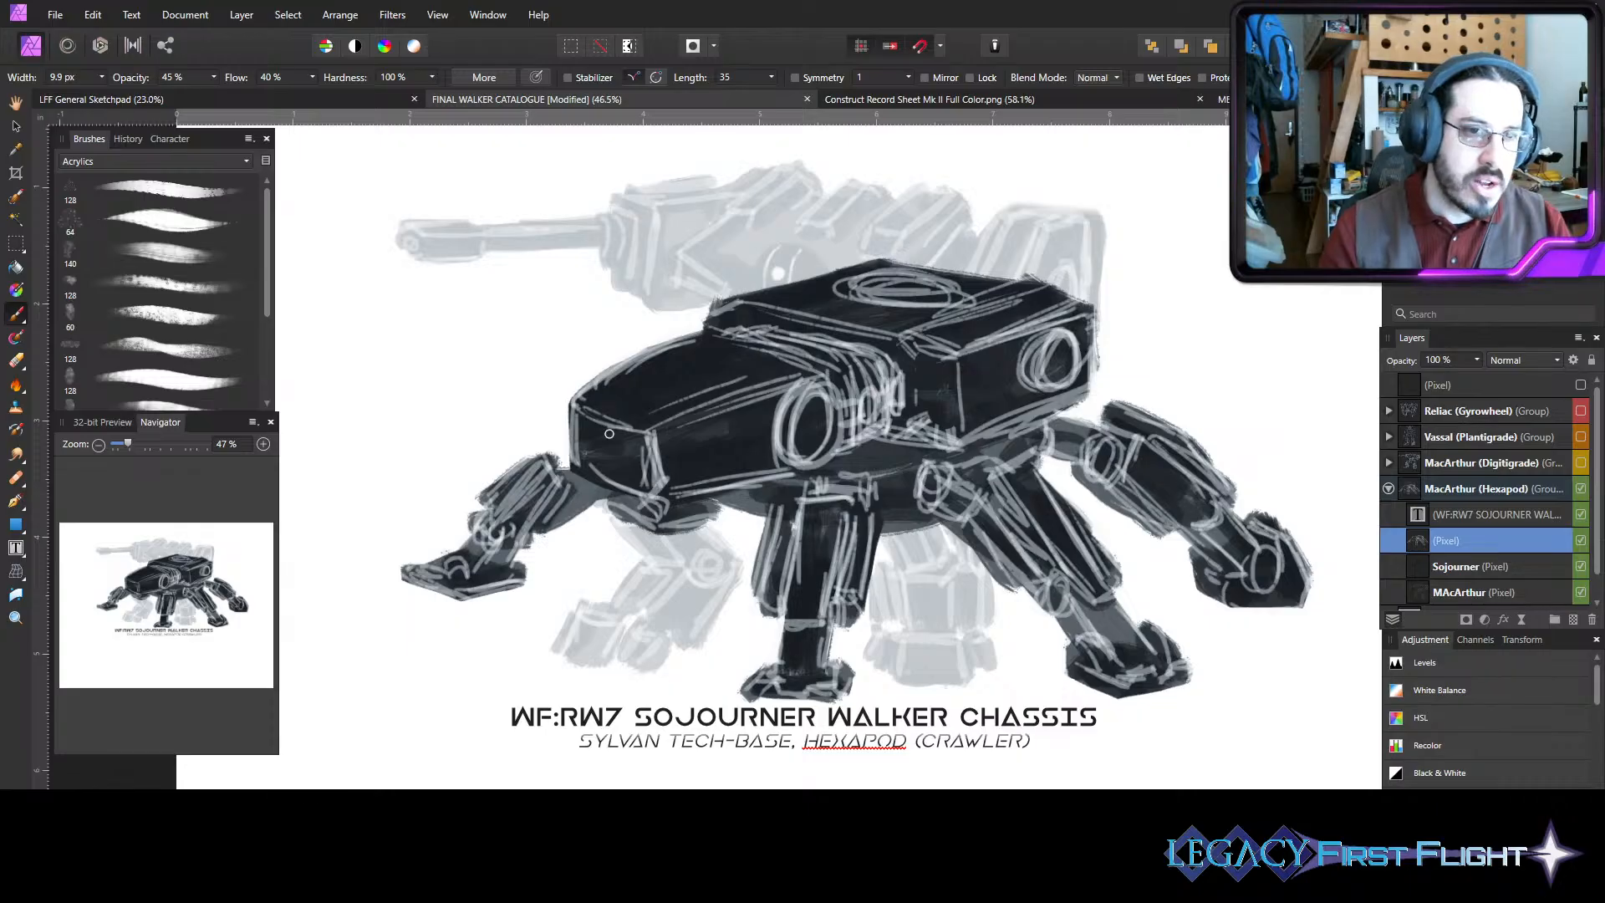
# - Reinforce Sojourner's nose edges and outline the angular canopy panel and front face with light strokes on the detail layer
pyautogui.moveTo(583, 414); pyautogui.dragTo(574, 438)
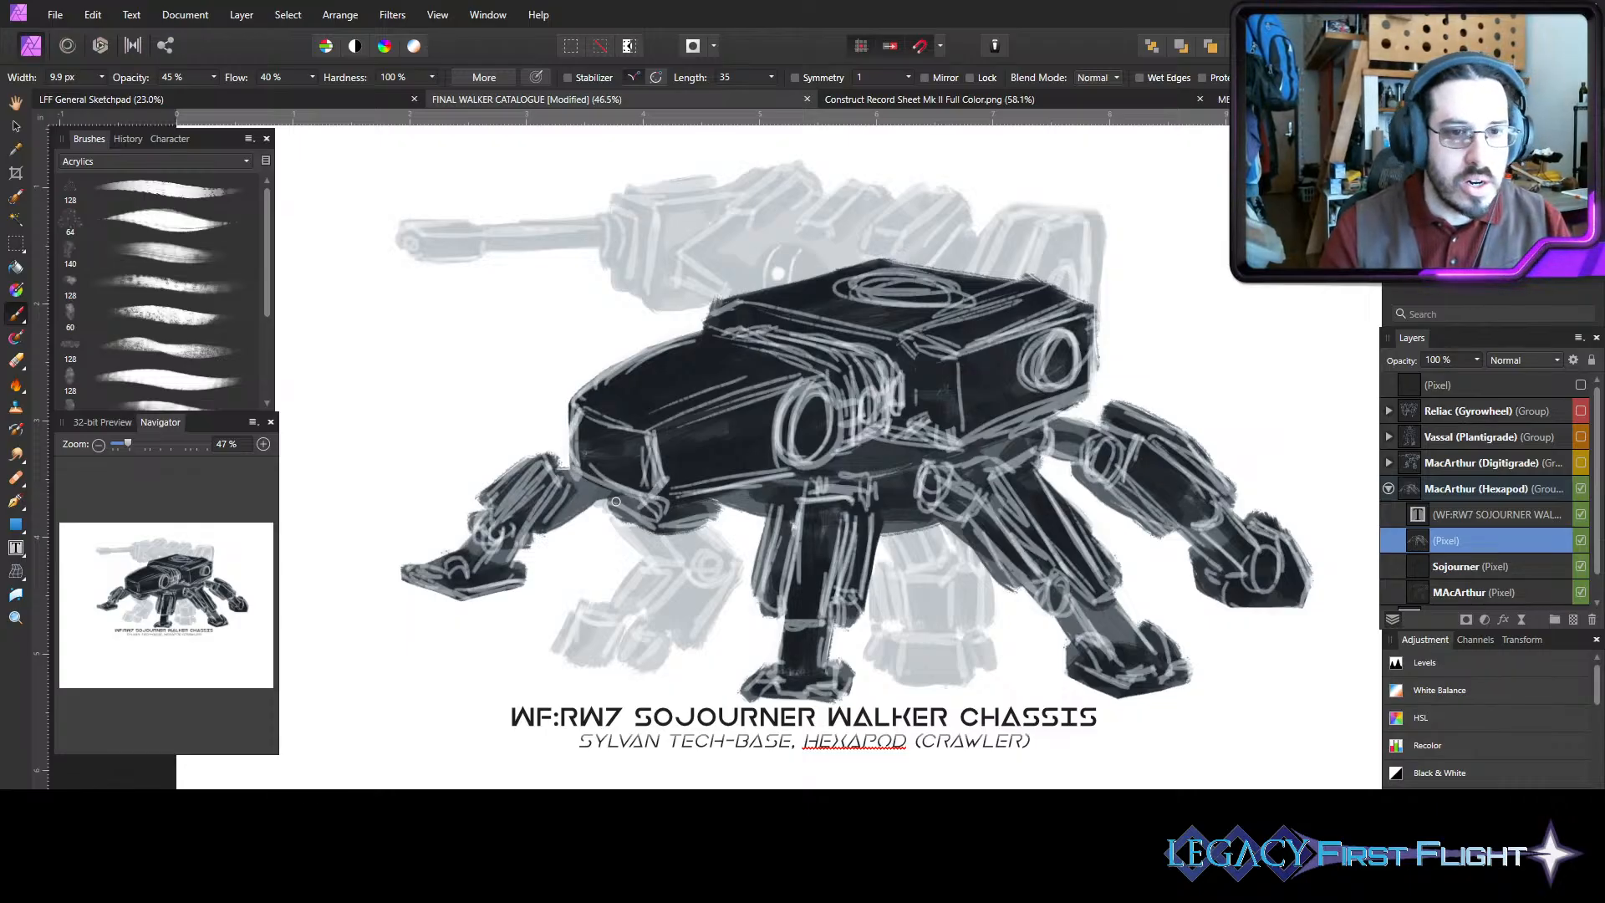
pyautogui.moveTo(616, 502); pyautogui.dragTo(641, 509)
pyautogui.moveTo(778, 452)
pyautogui.mouseDown()
pyautogui.moveTo(667, 476)
pyautogui.moveTo(755, 462)
pyautogui.moveTo(780, 385)
pyautogui.moveTo(768, 477)
pyautogui.mouseUp()
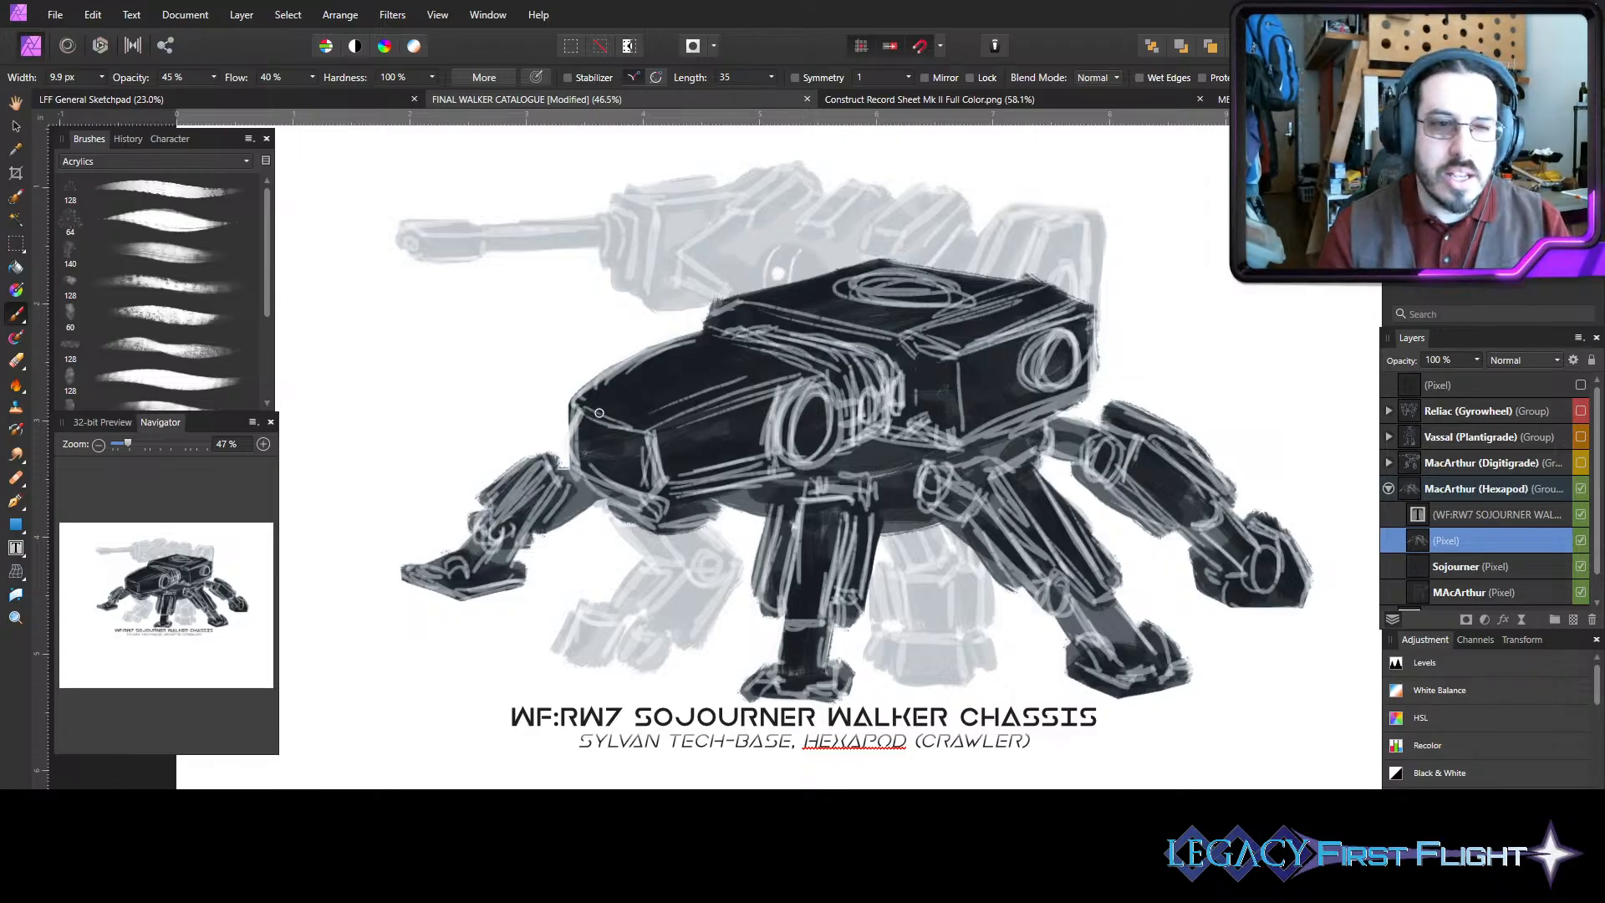
pyautogui.moveTo(599, 413)
pyautogui.mouseDown()
pyautogui.moveTo(637, 356)
pyautogui.moveTo(608, 381)
pyautogui.moveTo(692, 338)
pyautogui.moveTo(729, 341)
pyautogui.mouseUp()
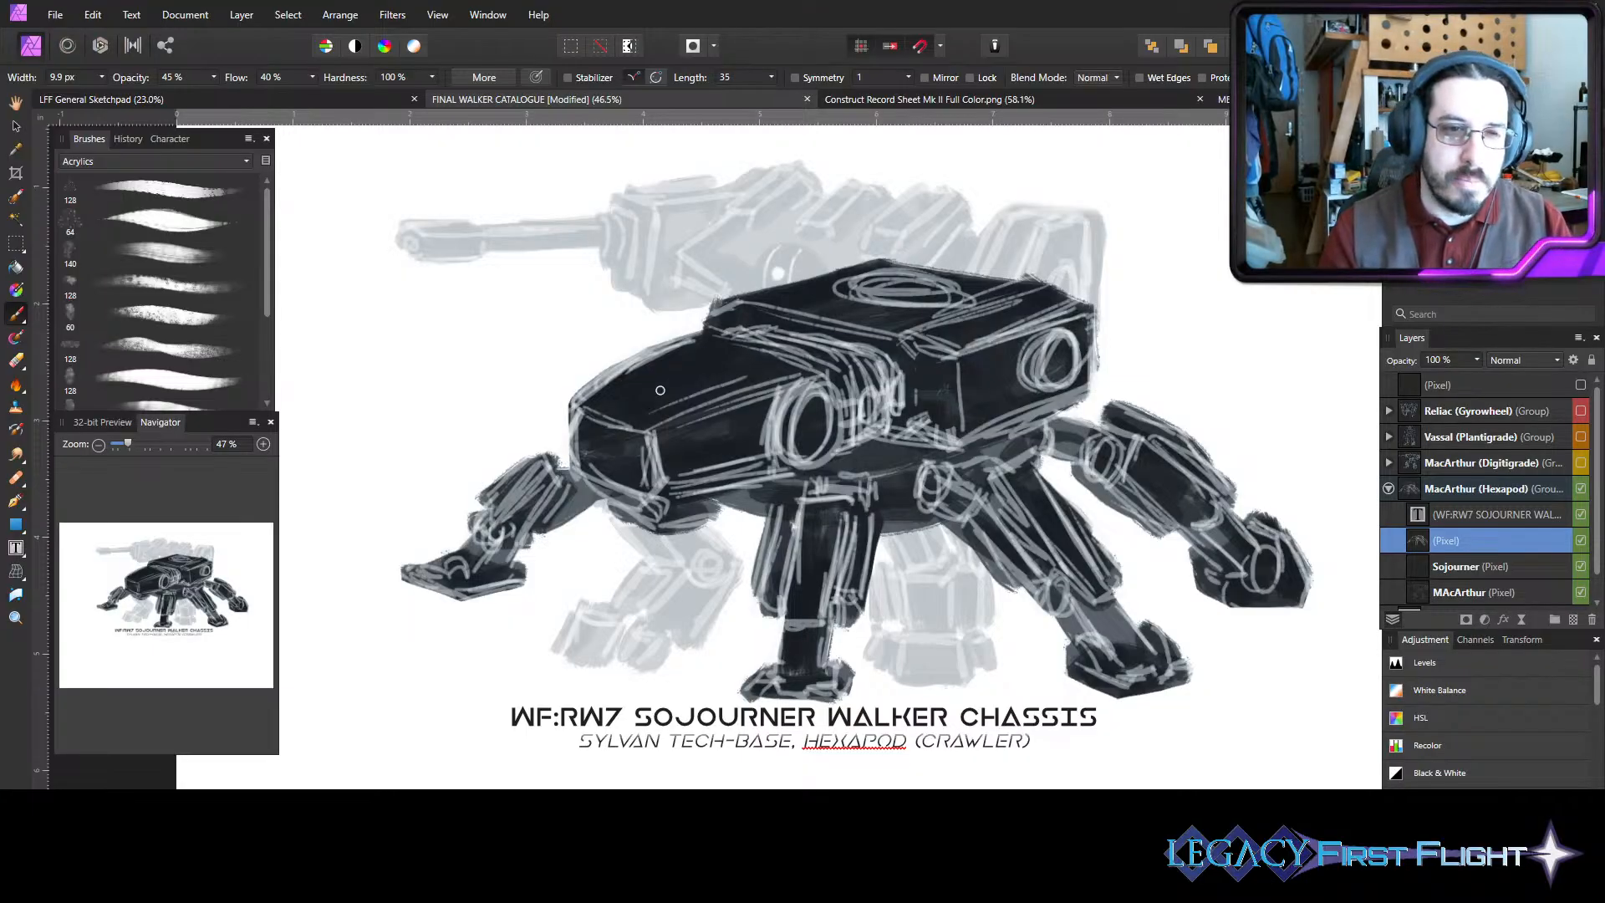
pyautogui.moveTo(614, 404)
pyautogui.mouseDown()
pyautogui.moveTo(648, 381)
pyautogui.moveTo(607, 399)
pyautogui.moveTo(635, 377)
pyautogui.moveTo(719, 378)
pyautogui.moveTo(665, 423)
pyautogui.moveTo(719, 372)
pyautogui.moveTo(640, 408)
pyautogui.moveTo(666, 398)
pyautogui.mouseUp()
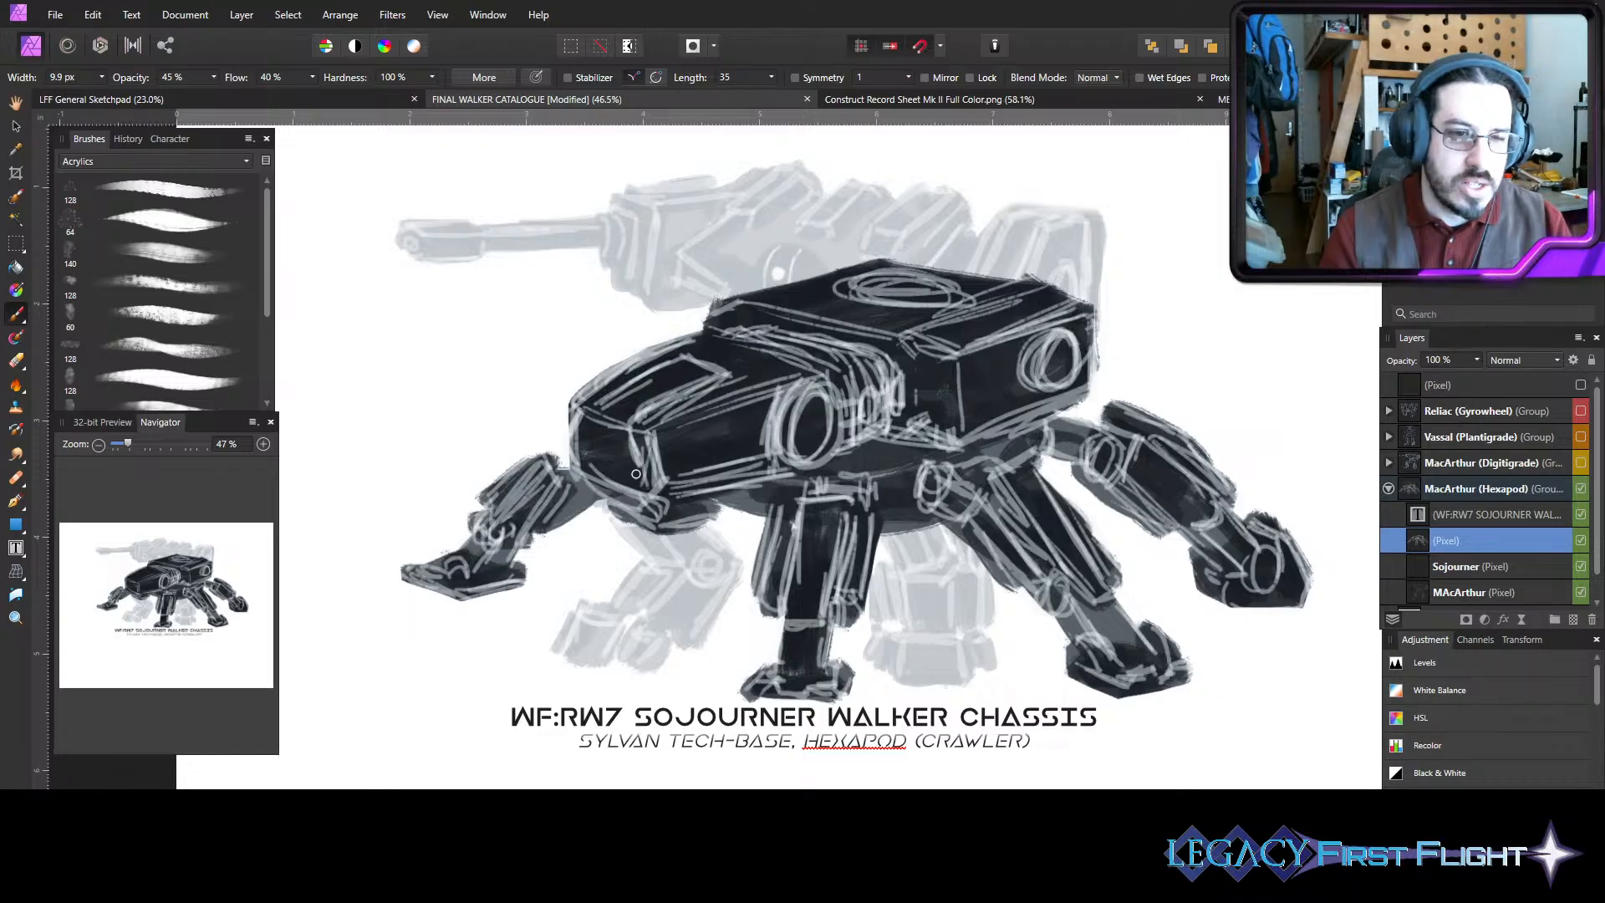
pyautogui.moveTo(636, 474); pyautogui.dragTo(581, 444)
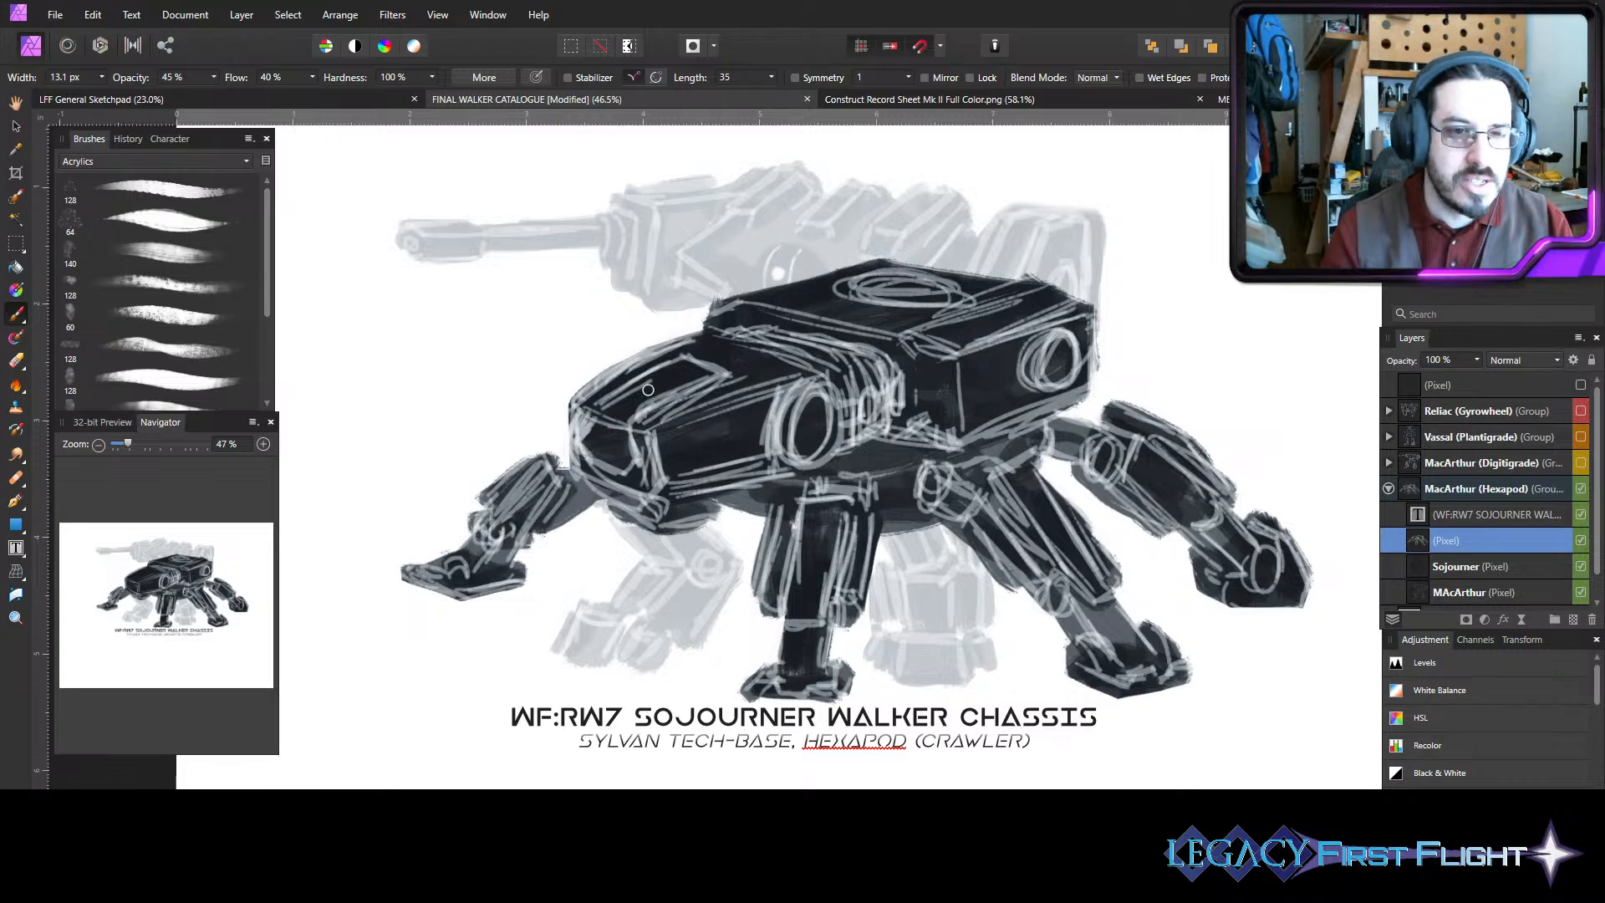
pyautogui.moveTo(677, 352)
pyautogui.mouseDown()
pyautogui.moveTo(589, 393)
pyautogui.moveTo(669, 351)
pyautogui.moveTo(786, 366)
pyautogui.moveTo(725, 388)
pyautogui.moveTo(788, 367)
pyautogui.moveTo(697, 395)
pyautogui.mouseUp()
# - Shade the nose's top and side surfaces and the roof's sloped side panel in light grey at 25% brush opacity
pyautogui.press(']')
pyautogui.press('[')
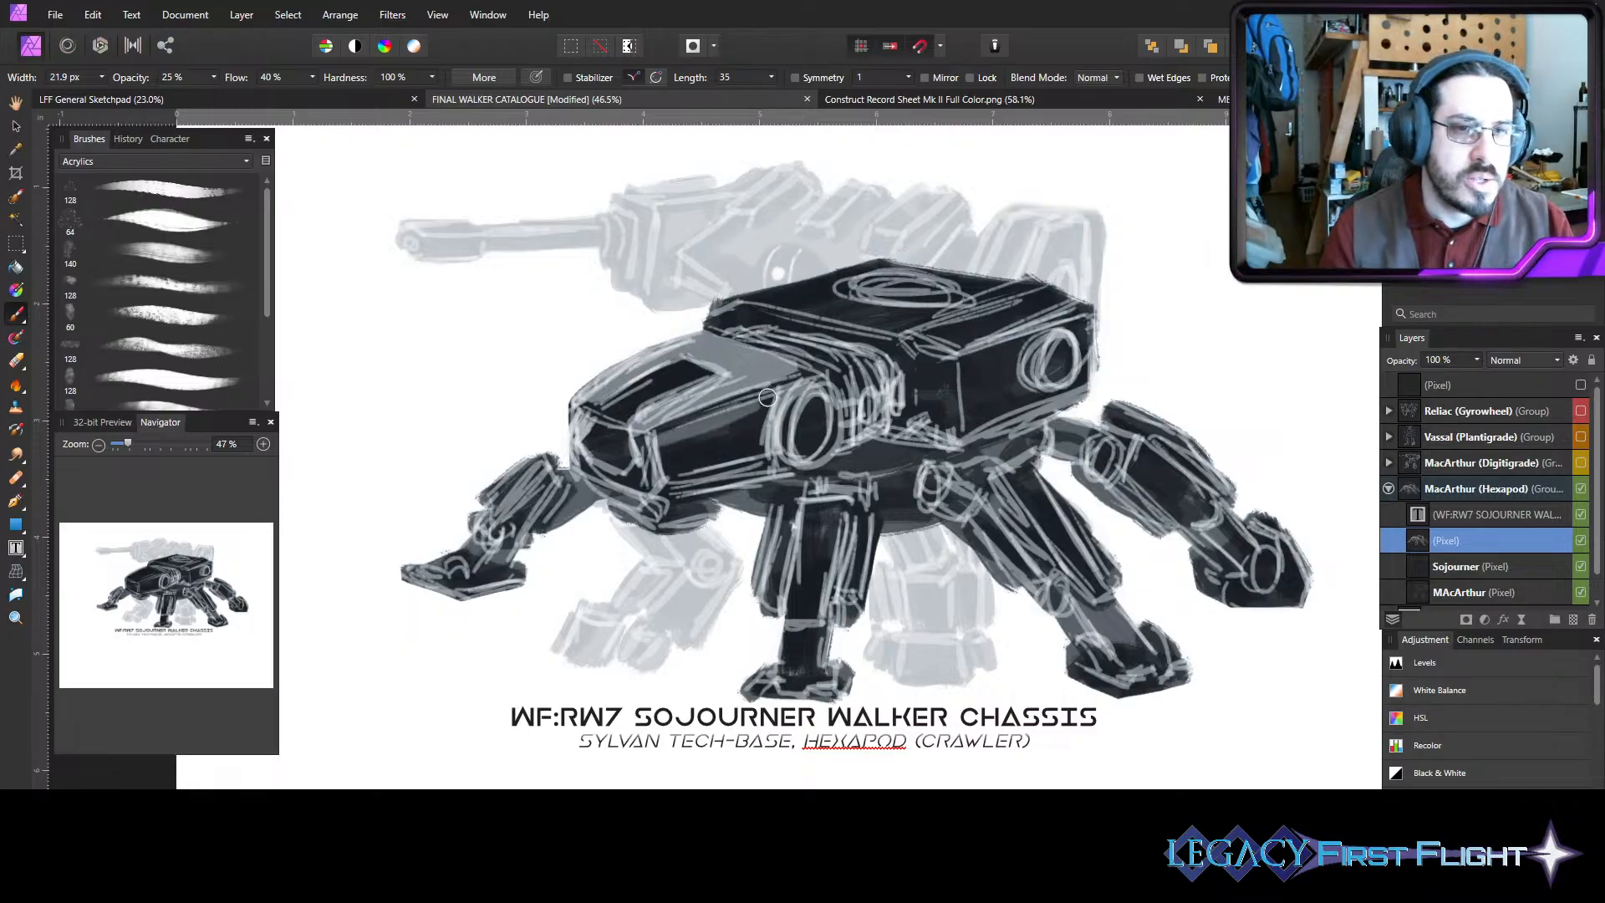
pyautogui.moveTo(686, 444)
pyautogui.mouseDown()
pyautogui.moveTo(745, 409)
pyautogui.moveTo(721, 445)
pyautogui.moveTo(767, 425)
pyautogui.moveTo(679, 468)
pyautogui.moveTo(703, 463)
pyautogui.moveTo(642, 442)
pyautogui.moveTo(649, 468)
pyautogui.moveTo(628, 477)
pyautogui.moveTo(584, 431)
pyautogui.mouseUp()
pyautogui.press(']')
pyautogui.press(']')
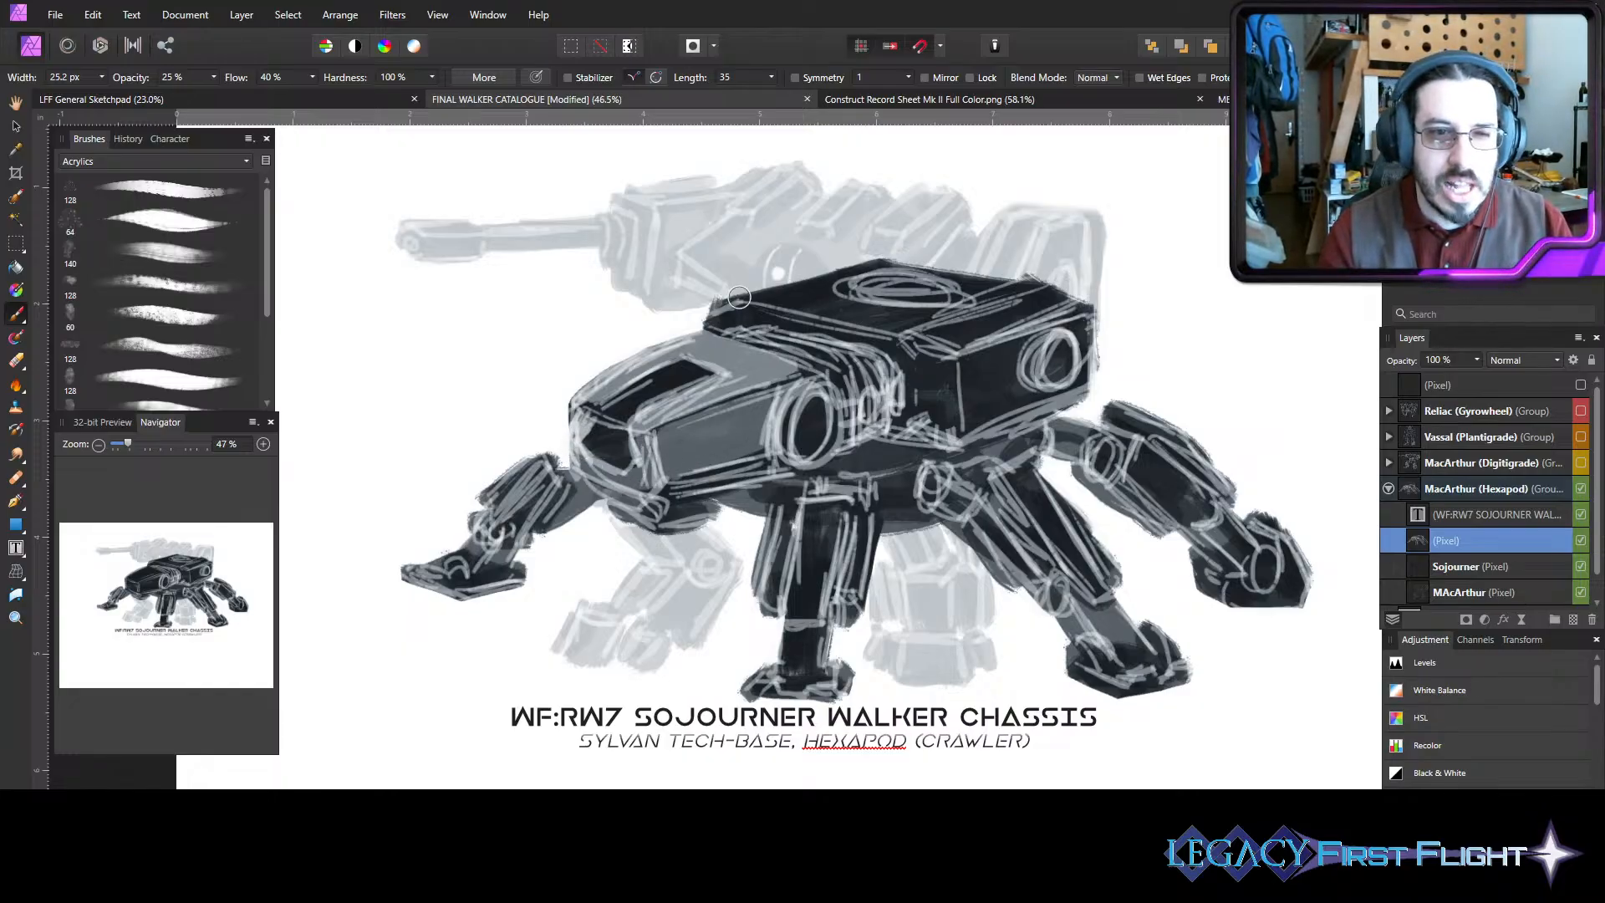
pyautogui.moveTo(1045, 303)
pyautogui.mouseDown()
pyautogui.moveTo(924, 336)
pyautogui.moveTo(937, 343)
pyautogui.mouseUp()
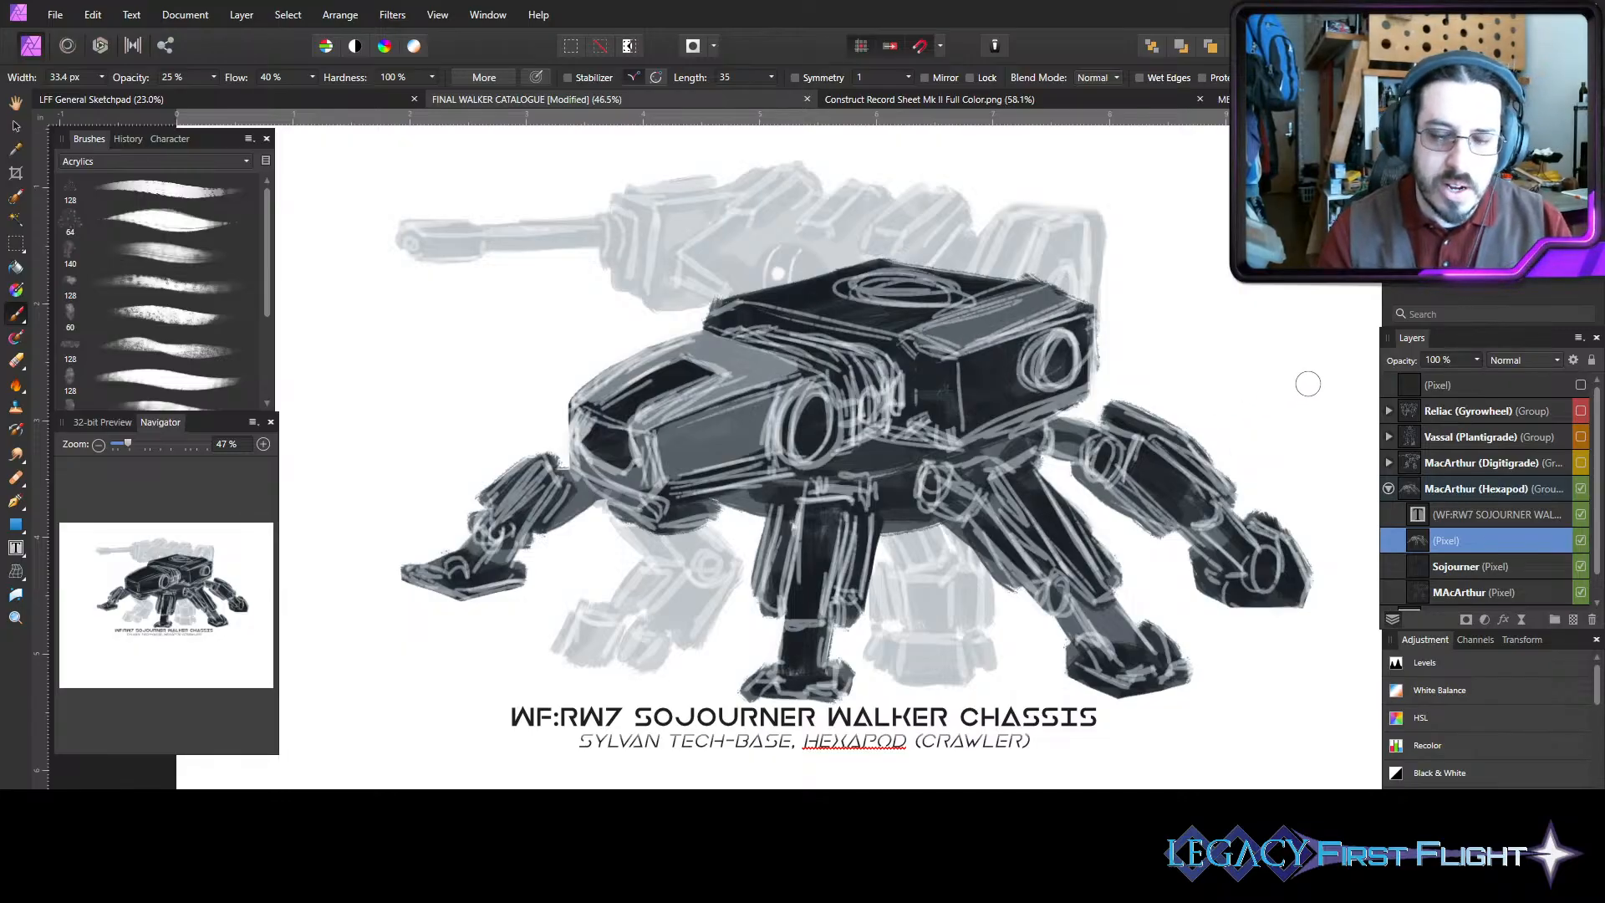
# - Lighten the main roof surface around the circular hatch and set the brush opacity to 45%
pyautogui.press('4')
pyautogui.press('5')
pyautogui.moveTo(888, 326)
pyautogui.mouseDown()
pyautogui.moveTo(773, 294)
pyautogui.moveTo(892, 267)
pyautogui.moveTo(1007, 282)
pyautogui.moveTo(885, 328)
pyautogui.moveTo(833, 301)
pyautogui.moveTo(930, 314)
pyautogui.moveTo(897, 329)
pyautogui.moveTo(971, 296)
pyautogui.moveTo(896, 321)
pyautogui.moveTo(1018, 323)
pyautogui.mouseUp()
# - Reduce the brush width to 17.4 px and reinforce the nose's round side housing and the ribbed collar behind it
pyautogui.press('[')
pyautogui.press('[')
pyautogui.press('[')
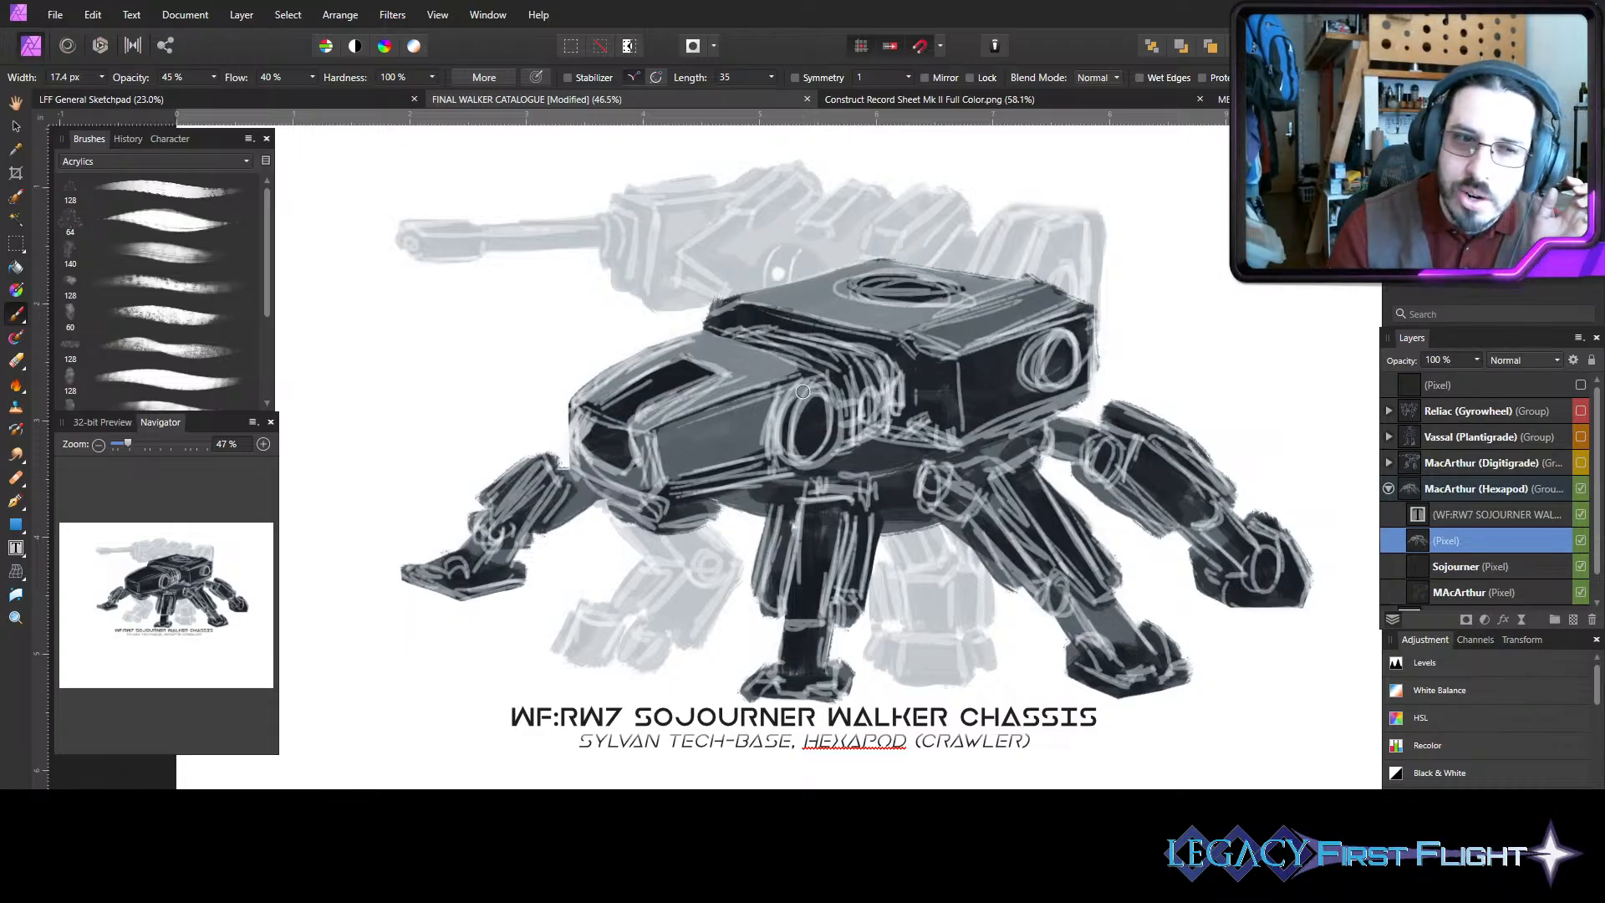
pyautogui.moveTo(803, 390); pyautogui.dragTo(780, 433)
pyautogui.moveTo(815, 381); pyautogui.dragTo(799, 439)
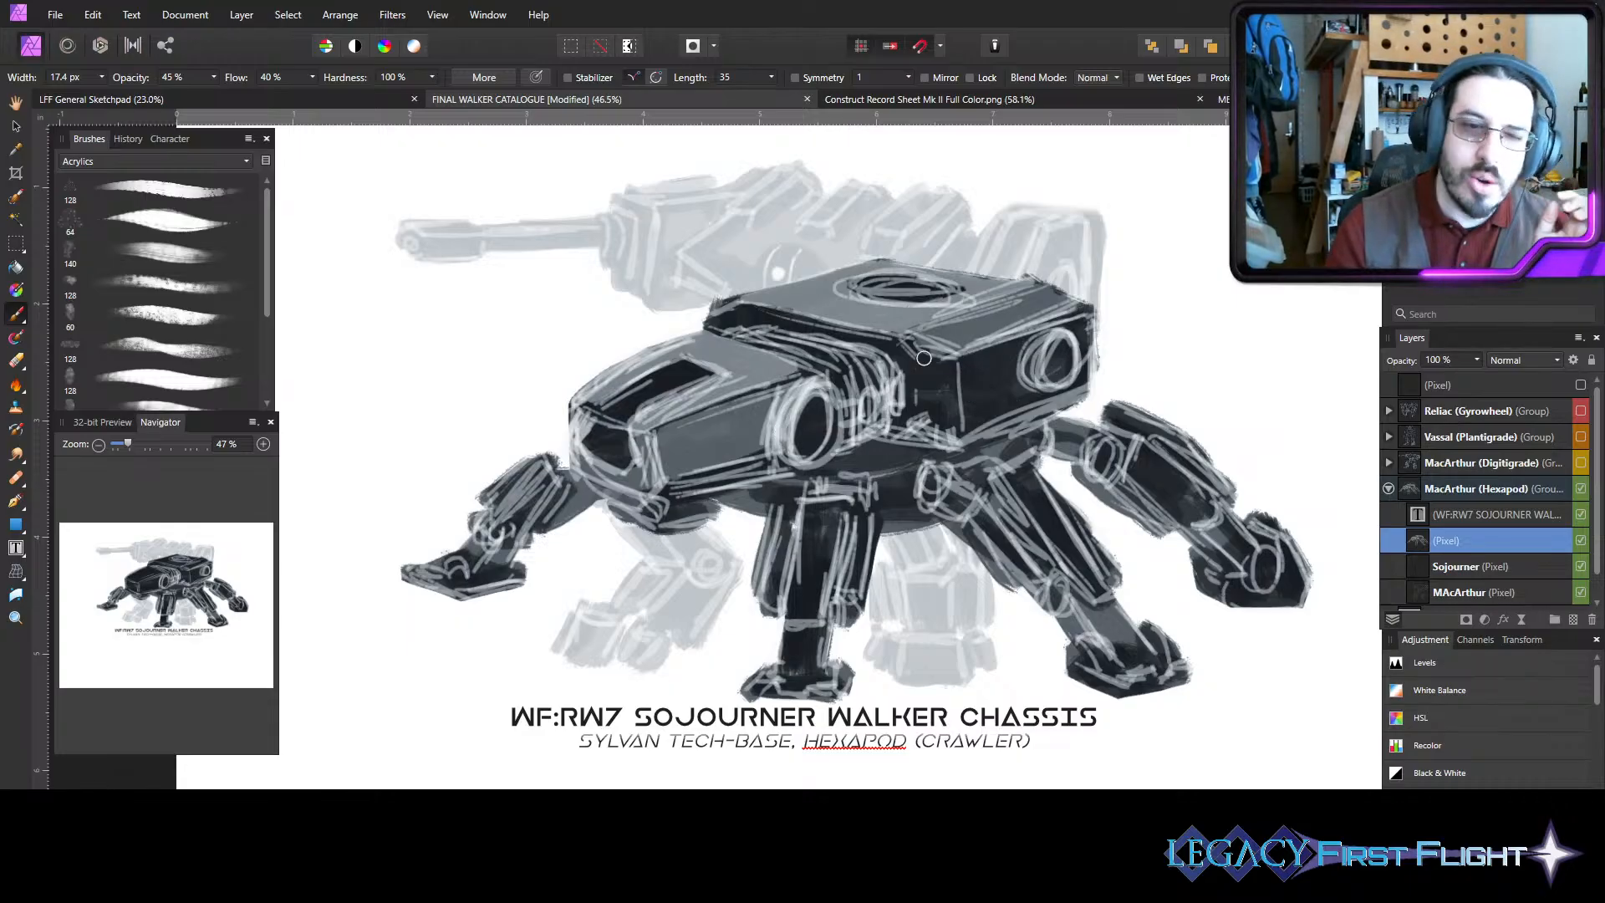
pyautogui.moveTo(749, 333)
pyautogui.mouseDown()
pyautogui.moveTo(935, 375)
pyautogui.moveTo(824, 315)
pyautogui.moveTo(681, 381)
pyautogui.moveTo(945, 422)
pyautogui.moveTo(953, 406)
pyautogui.moveTo(823, 358)
pyautogui.moveTo(842, 381)
pyautogui.moveTo(845, 357)
pyautogui.moveTo(852, 374)
pyautogui.moveTo(893, 371)
pyautogui.mouseUp()
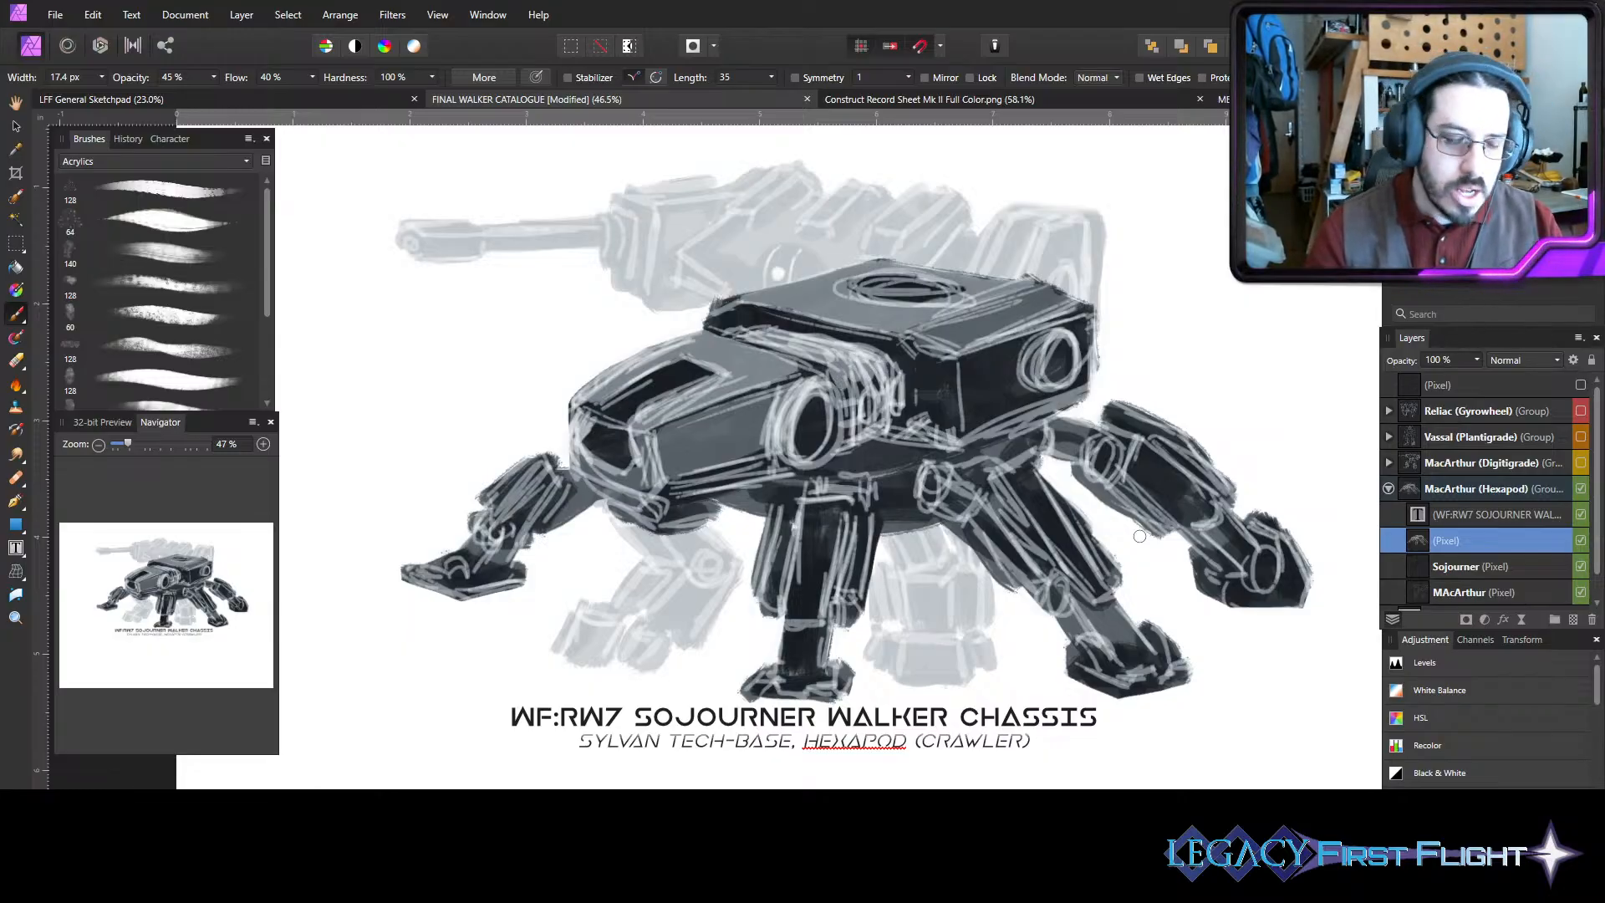
# - Widen the brush to 26.5 px and lighten the upper armour of the centre leg and the neighbouring leg toward the rear
pyautogui.press(']')
pyautogui.moveTo(824, 514)
pyautogui.mouseDown()
pyautogui.moveTo(797, 600)
pyautogui.moveTo(813, 507)
pyautogui.moveTo(835, 507)
pyautogui.moveTo(820, 560)
pyautogui.moveTo(836, 512)
pyautogui.moveTo(819, 601)
pyautogui.moveTo(857, 510)
pyautogui.moveTo(849, 586)
pyautogui.moveTo(781, 577)
pyautogui.mouseUp()
pyautogui.moveTo(776, 518); pyautogui.dragTo(768, 592)
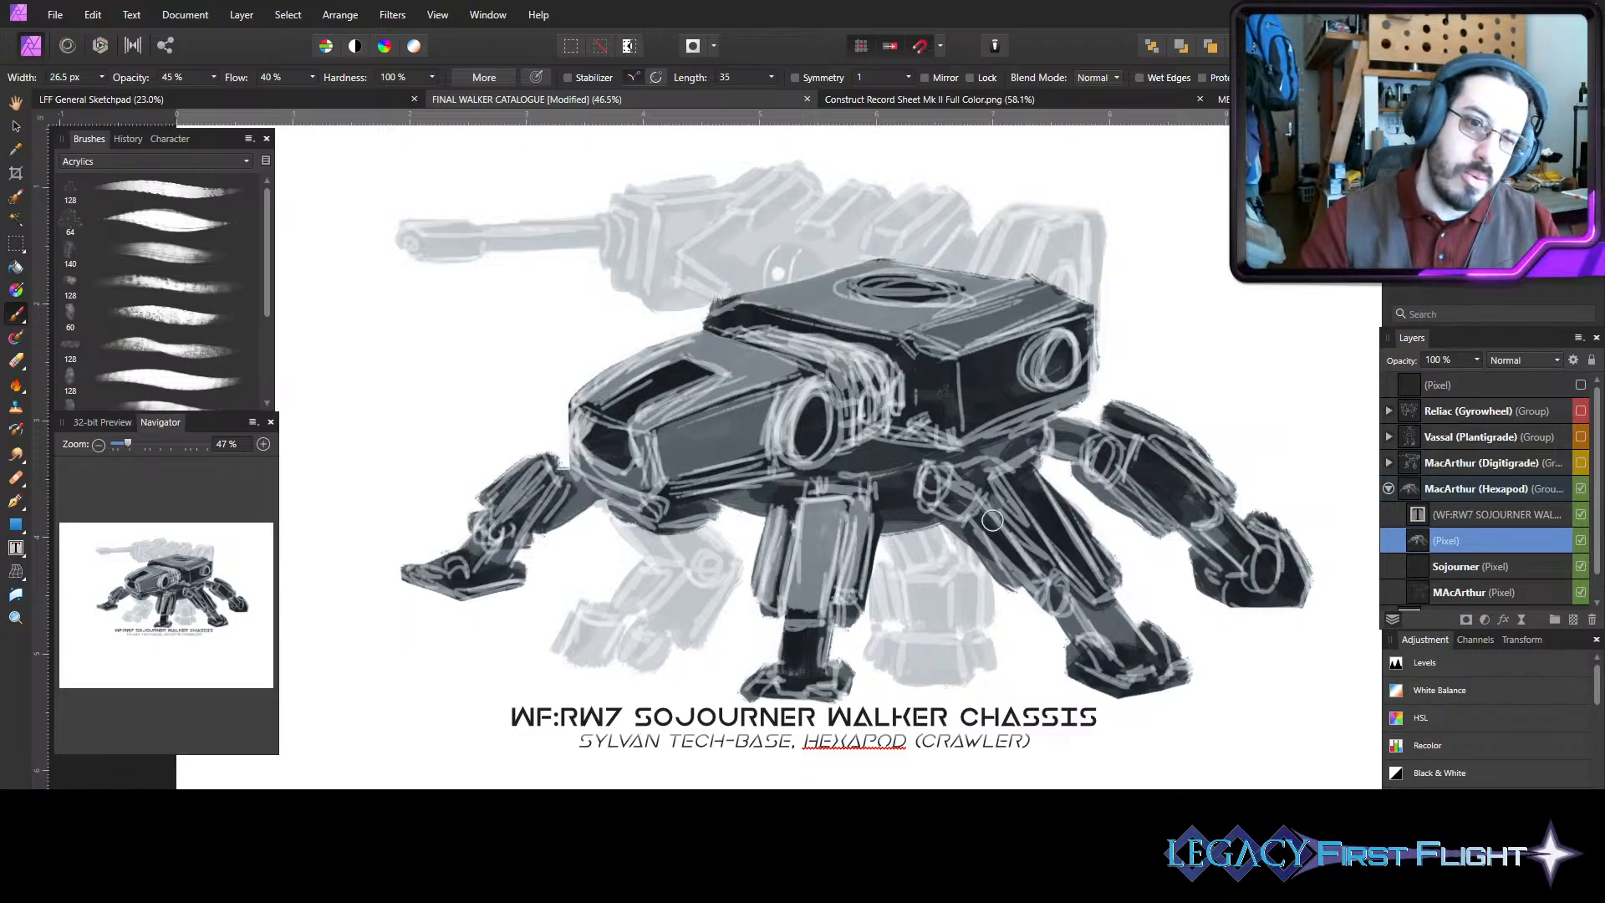
pyautogui.press(']')
pyautogui.moveTo(1025, 537)
pyautogui.mouseDown()
pyautogui.moveTo(1002, 495)
pyautogui.moveTo(1038, 486)
pyautogui.moveTo(1084, 575)
pyautogui.moveTo(1019, 465)
pyautogui.moveTo(1098, 586)
pyautogui.moveTo(1060, 492)
pyautogui.moveTo(1103, 559)
pyautogui.mouseUp()
# - Reduce the brush to 15.9 px and add light shading and edge lines to those two legs' shins and feet
pyautogui.press('[')
pyautogui.press('[')
pyautogui.press('[')
pyautogui.press('[')
pyautogui.press('[')
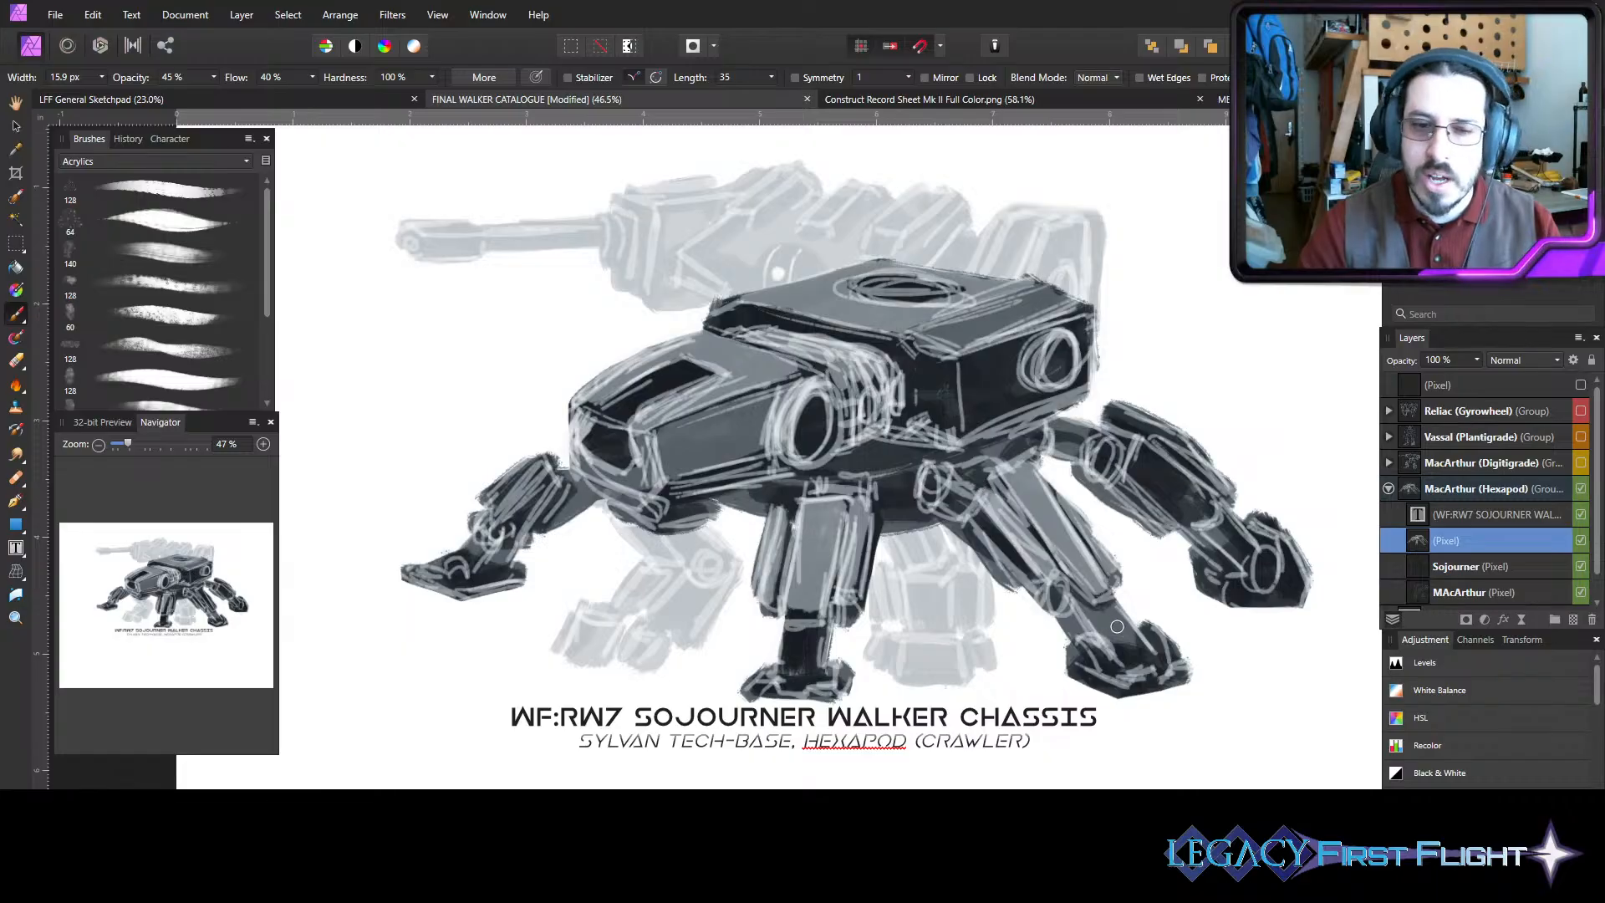
pyautogui.moveTo(1091, 606)
pyautogui.mouseDown()
pyautogui.moveTo(1138, 655)
pyautogui.moveTo(1112, 608)
pyautogui.mouseUp()
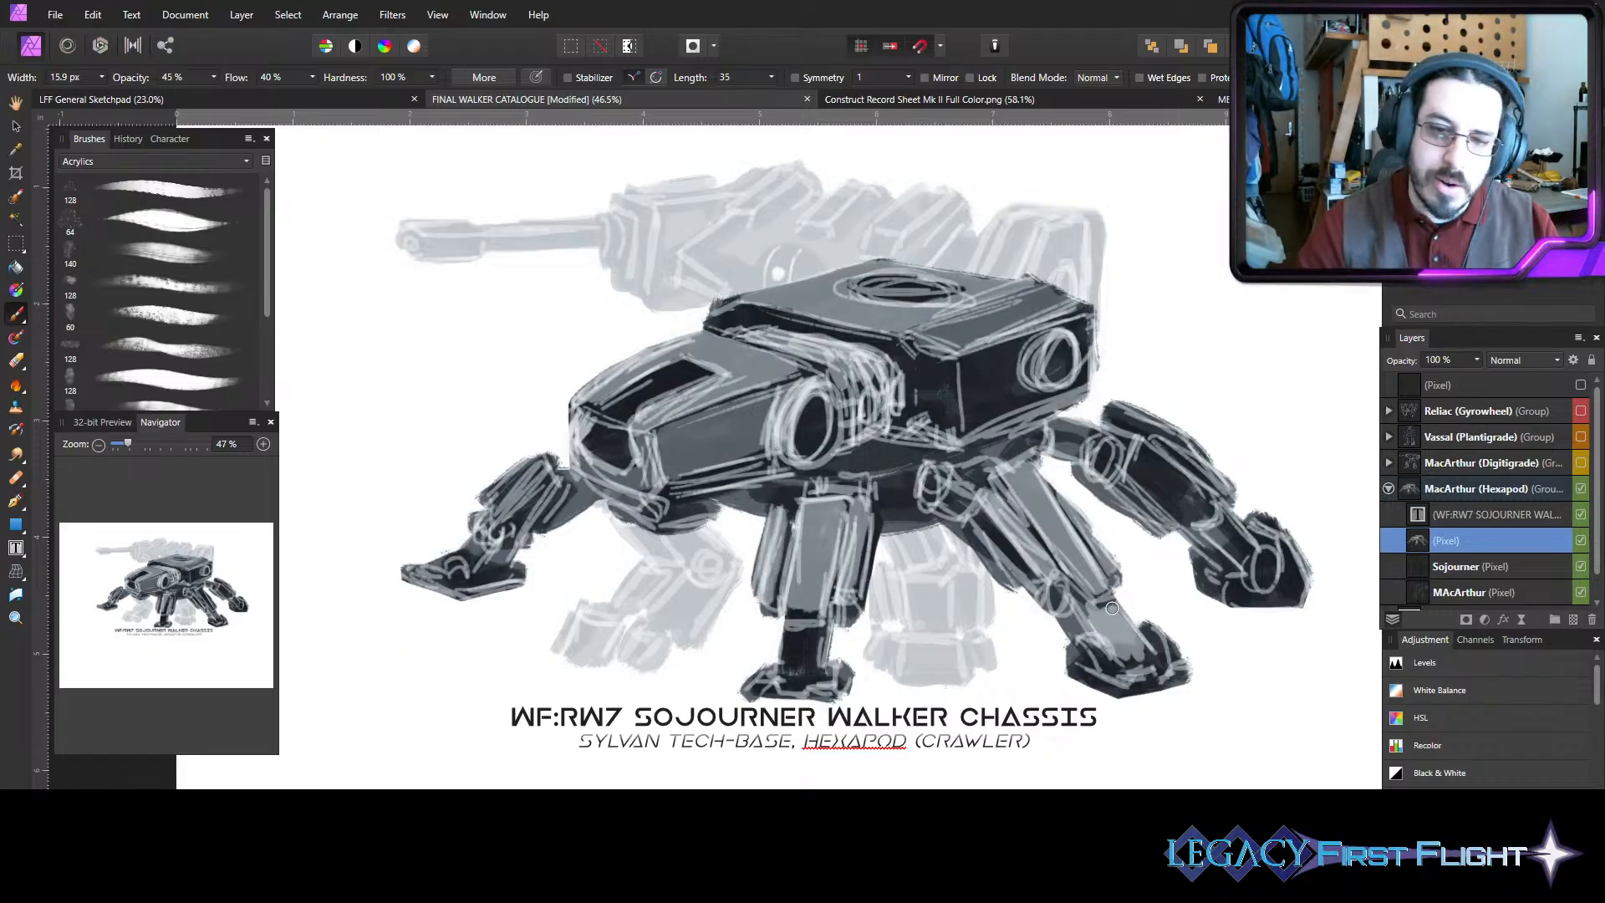
pyautogui.moveTo(790, 667)
pyautogui.mouseDown()
pyautogui.moveTo(788, 640)
pyautogui.moveTo(815, 661)
pyautogui.moveTo(809, 691)
pyautogui.moveTo(772, 686)
pyautogui.mouseUp()
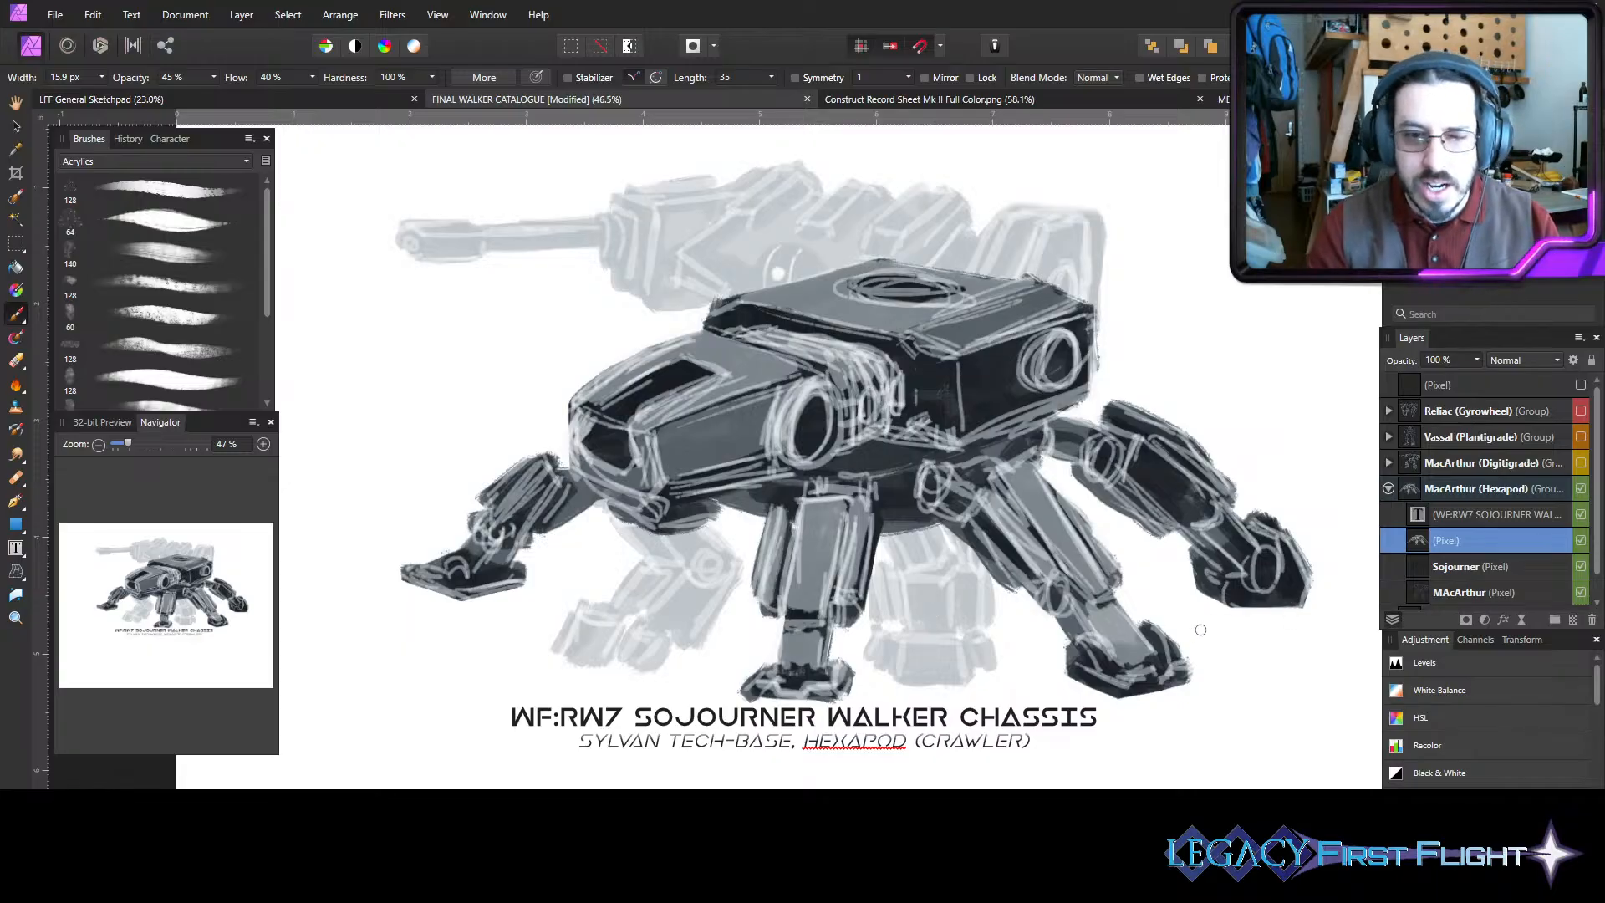
pyautogui.moveTo(1107, 663)
pyautogui.mouseDown()
pyautogui.moveTo(1092, 650)
pyautogui.moveTo(1162, 647)
pyautogui.mouseUp()
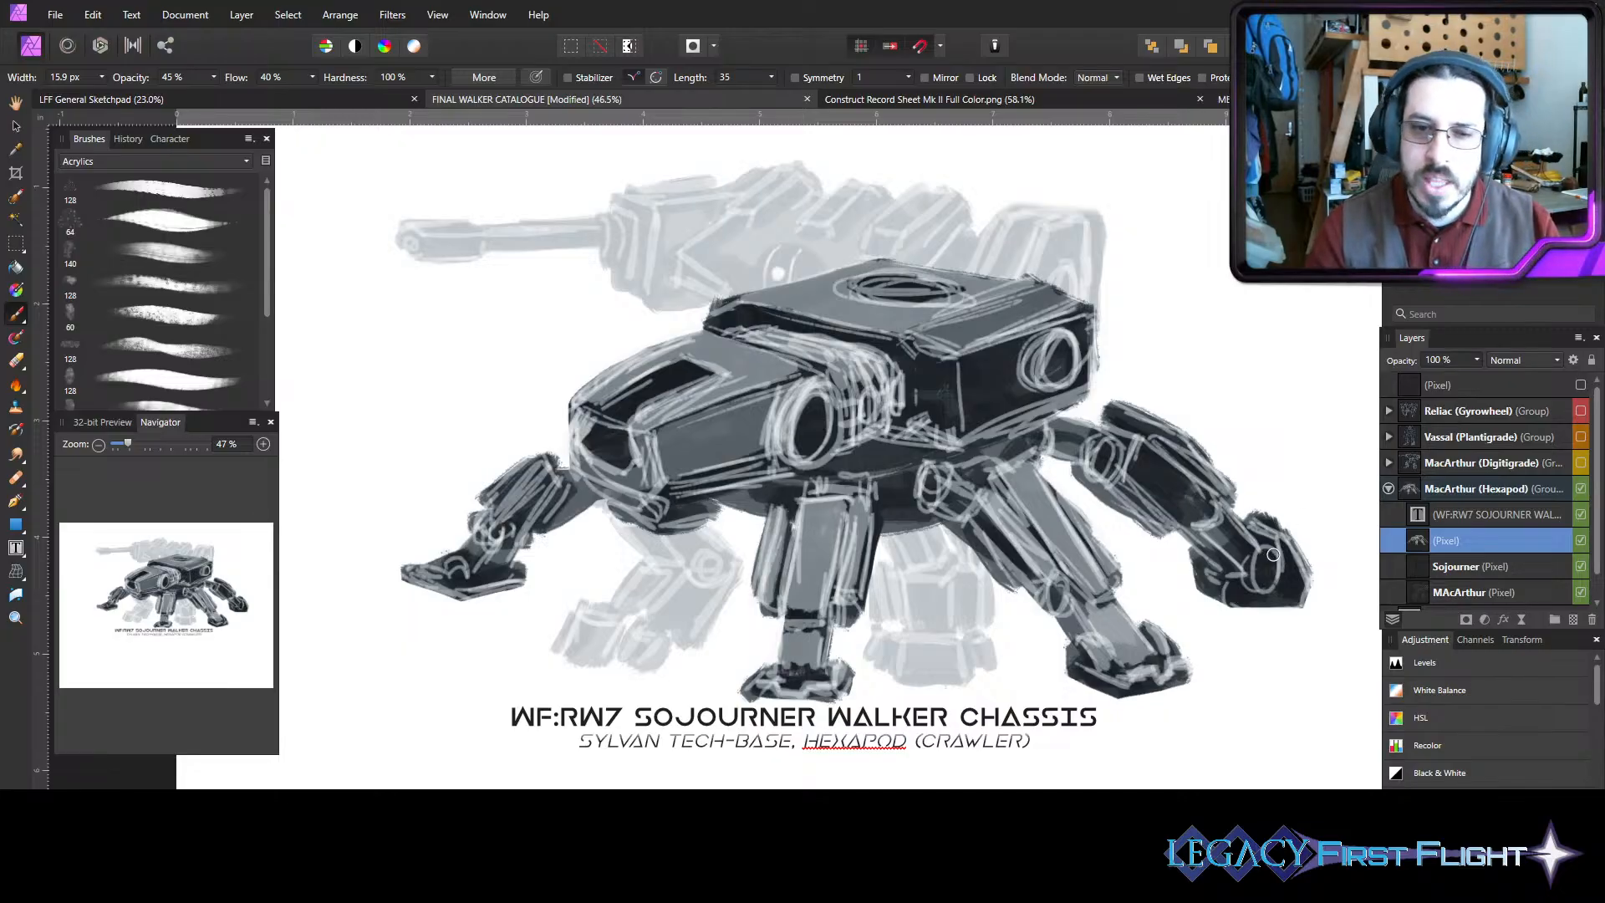
# - Brush highlights along the rearmost leg's armour and joints, and reinforce the hull's rear round port with a 13.5 px brush
pyautogui.moveTo(1273, 554); pyautogui.dragTo(1275, 532)
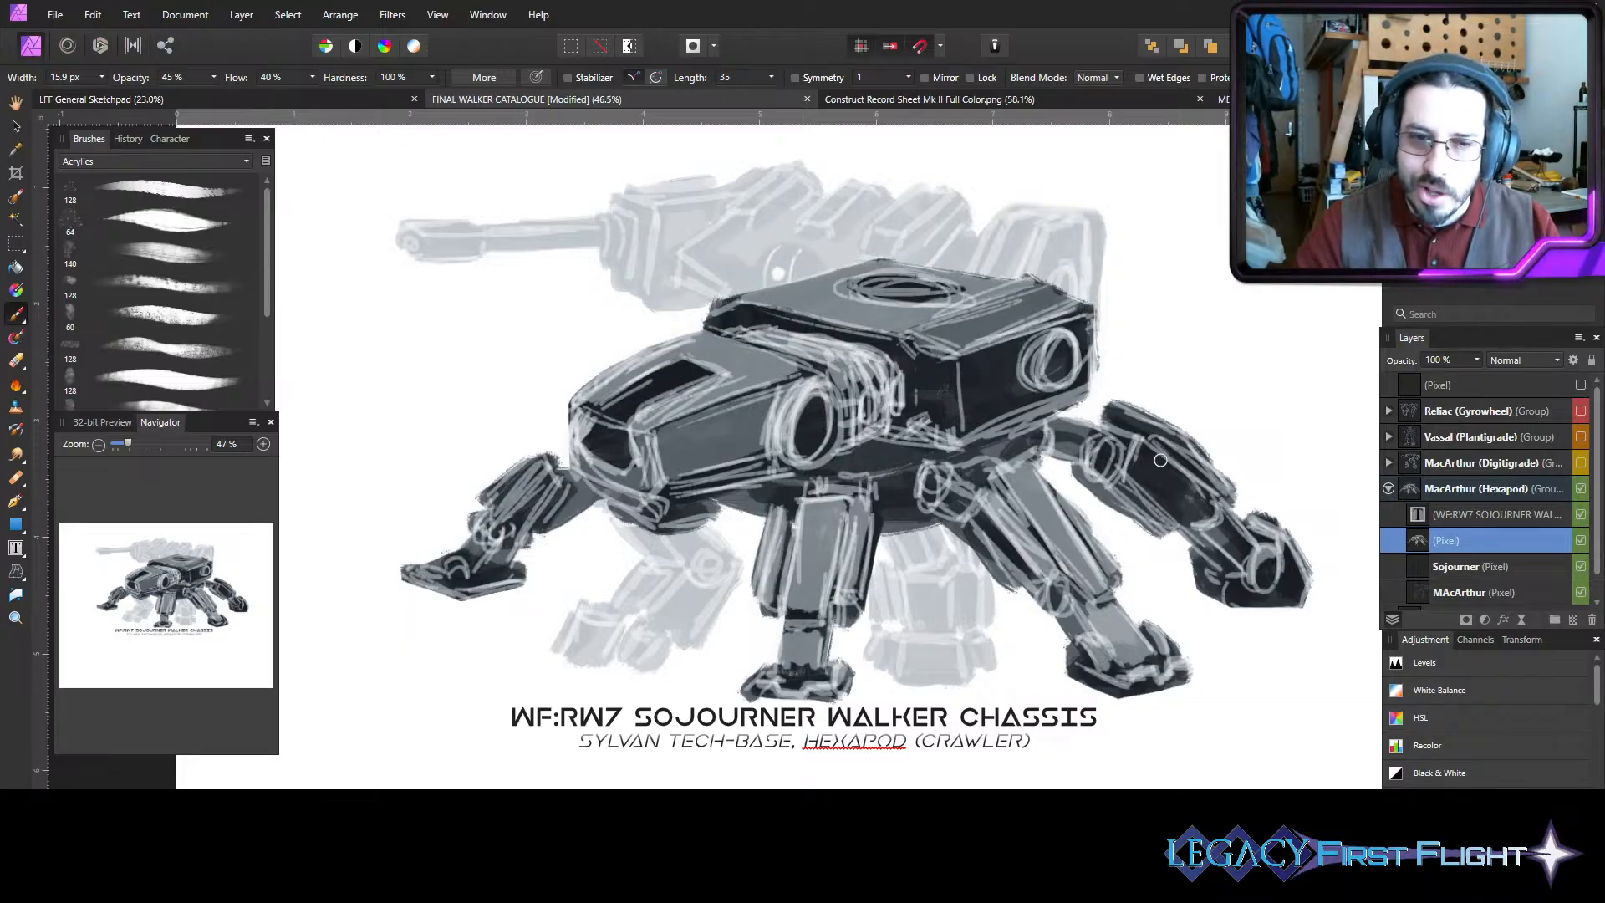
pyautogui.moveTo(1055, 422)
pyautogui.mouseDown()
pyautogui.moveTo(1101, 431)
pyautogui.moveTo(1088, 447)
pyautogui.moveTo(1158, 444)
pyautogui.moveTo(1158, 425)
pyautogui.moveTo(1214, 481)
pyautogui.mouseUp()
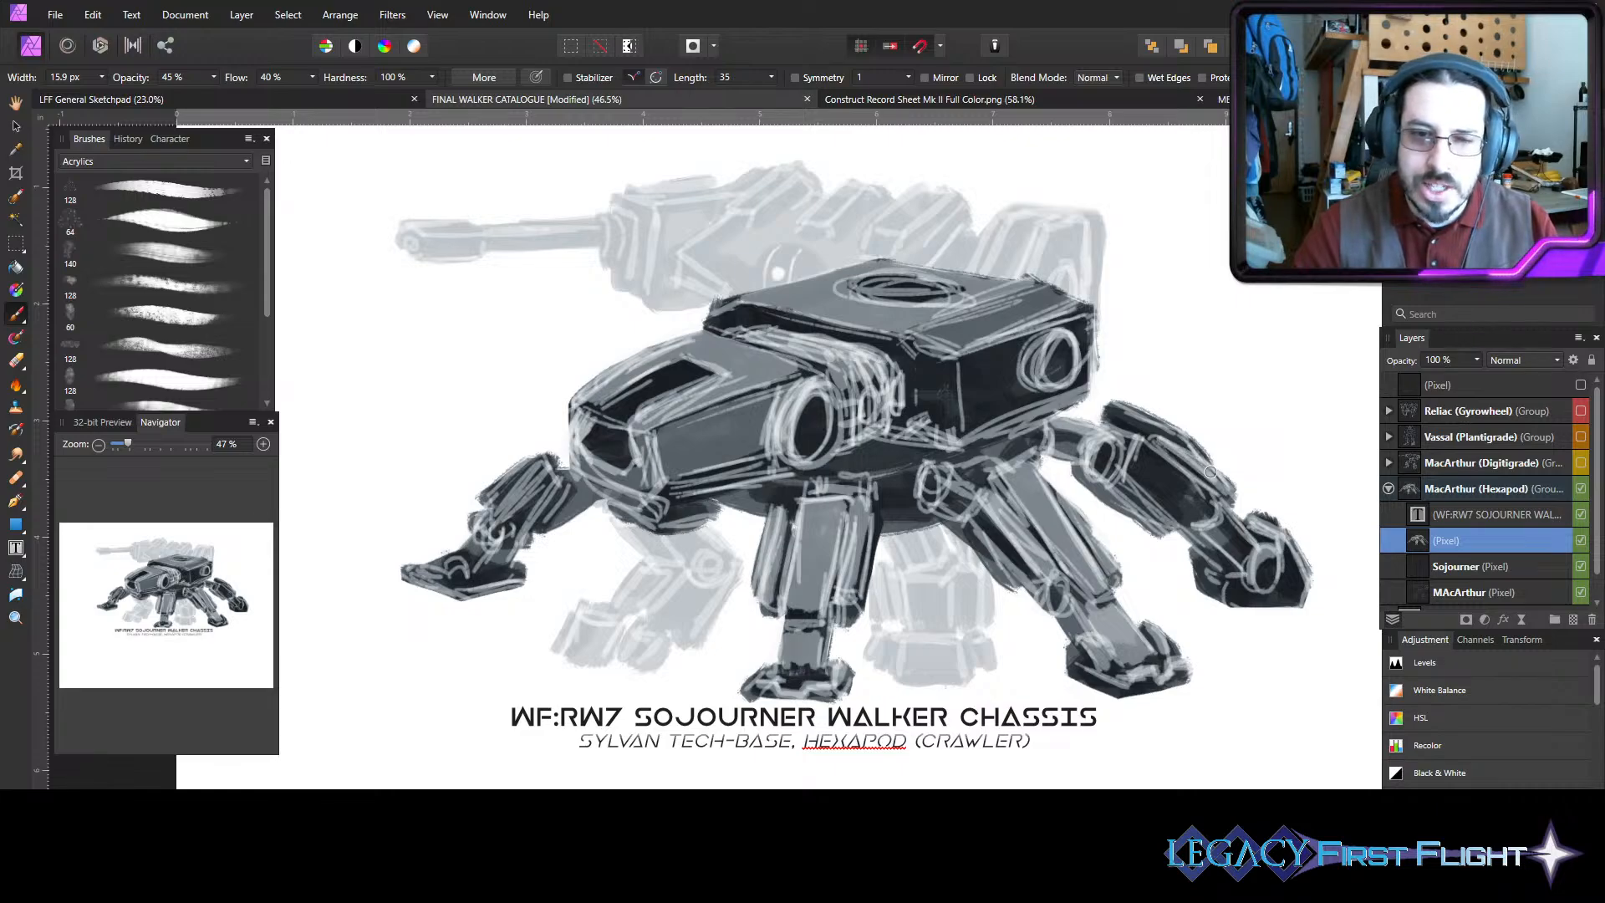
pyautogui.moveTo(1150, 425)
pyautogui.mouseDown()
pyautogui.moveTo(1104, 407)
pyautogui.moveTo(1243, 459)
pyautogui.moveTo(1302, 524)
pyautogui.mouseUp()
pyautogui.moveTo(1145, 438)
pyautogui.mouseDown()
pyautogui.moveTo(1202, 478)
pyautogui.moveTo(1143, 432)
pyautogui.mouseUp()
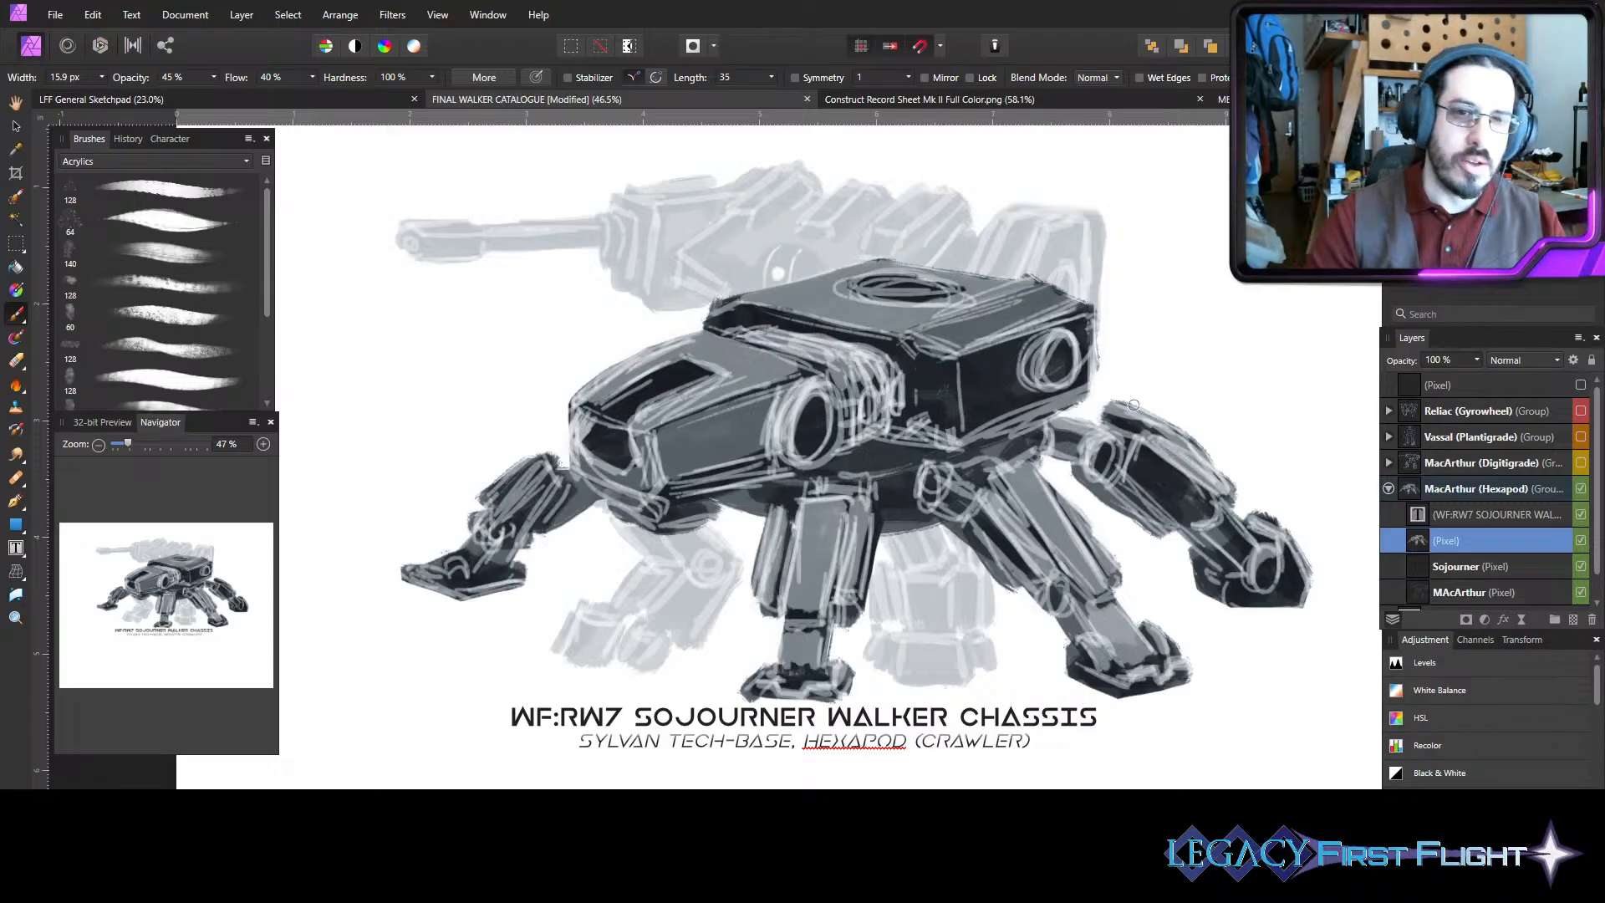
pyautogui.press('[')
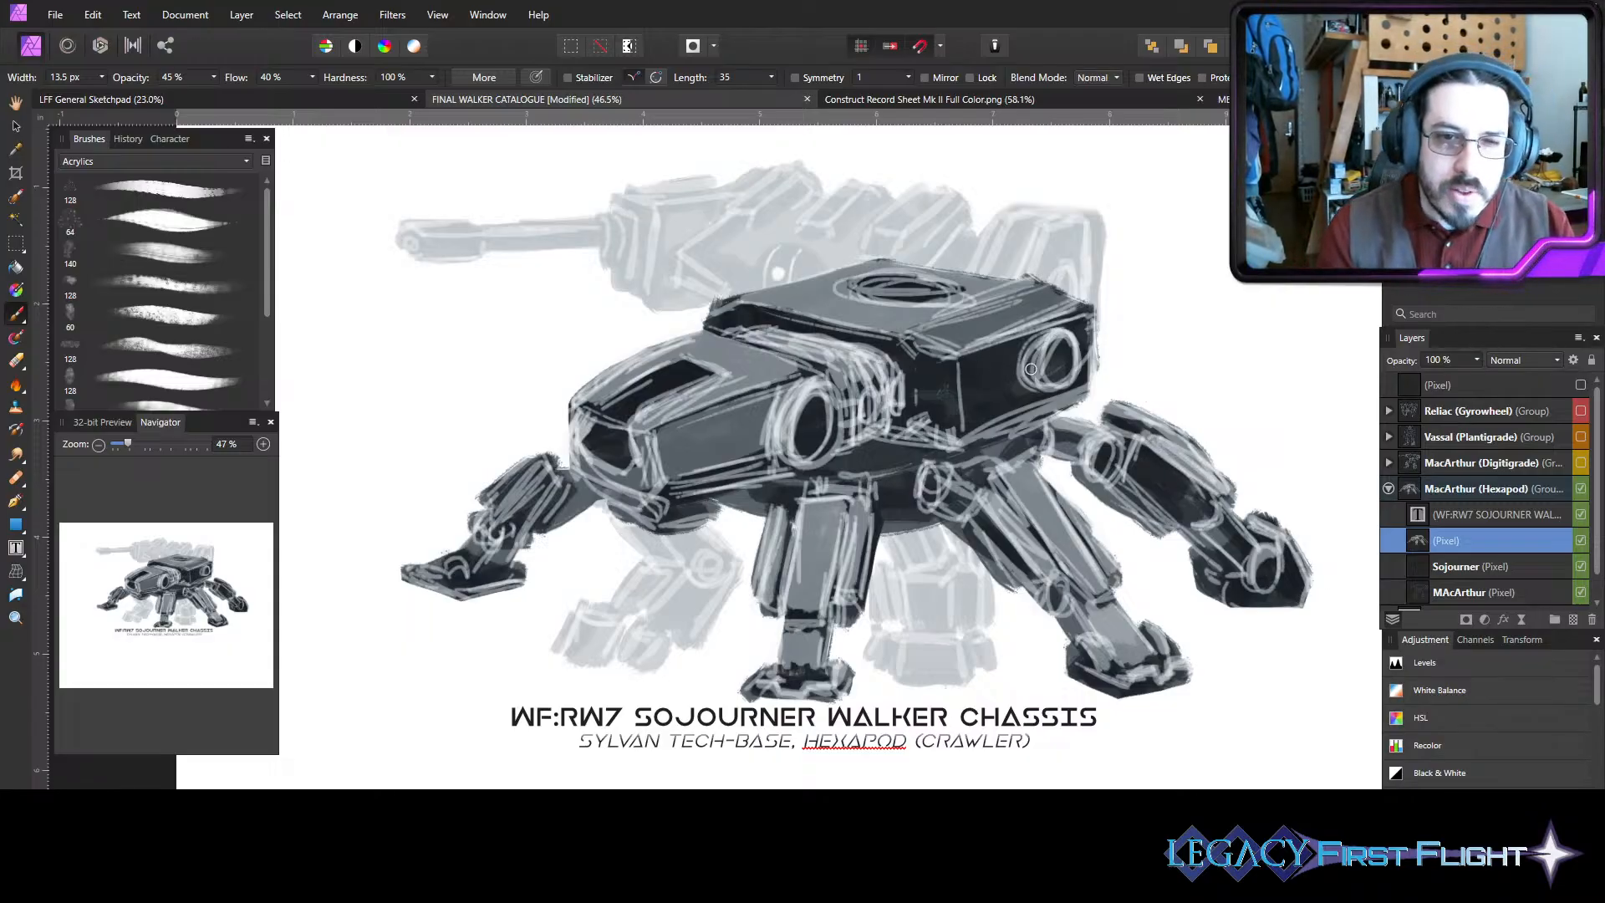
pyautogui.moveTo(1054, 328)
pyautogui.mouseDown()
pyautogui.moveTo(1034, 365)
pyautogui.moveTo(1051, 376)
pyautogui.mouseUp()
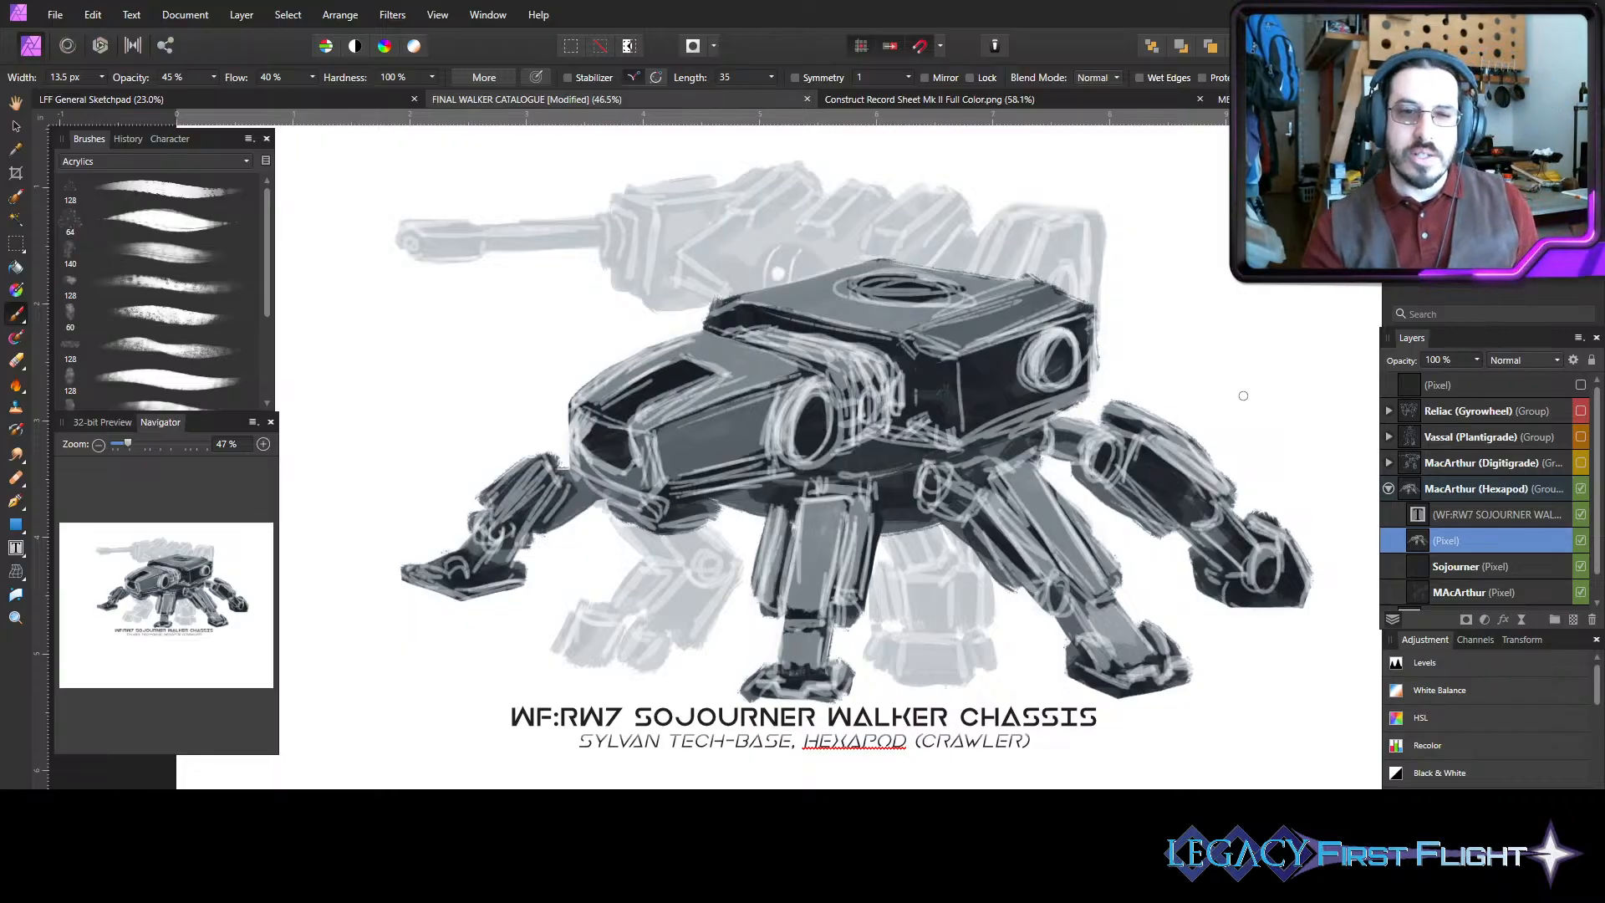
# - Set the brush to 10% opacity and 23.6 px width, and softly lighten the hull's dark side panel
pyautogui.press('1')
pyautogui.press(']')
pyautogui.press(']')
pyautogui.press(']')
pyautogui.press(']')
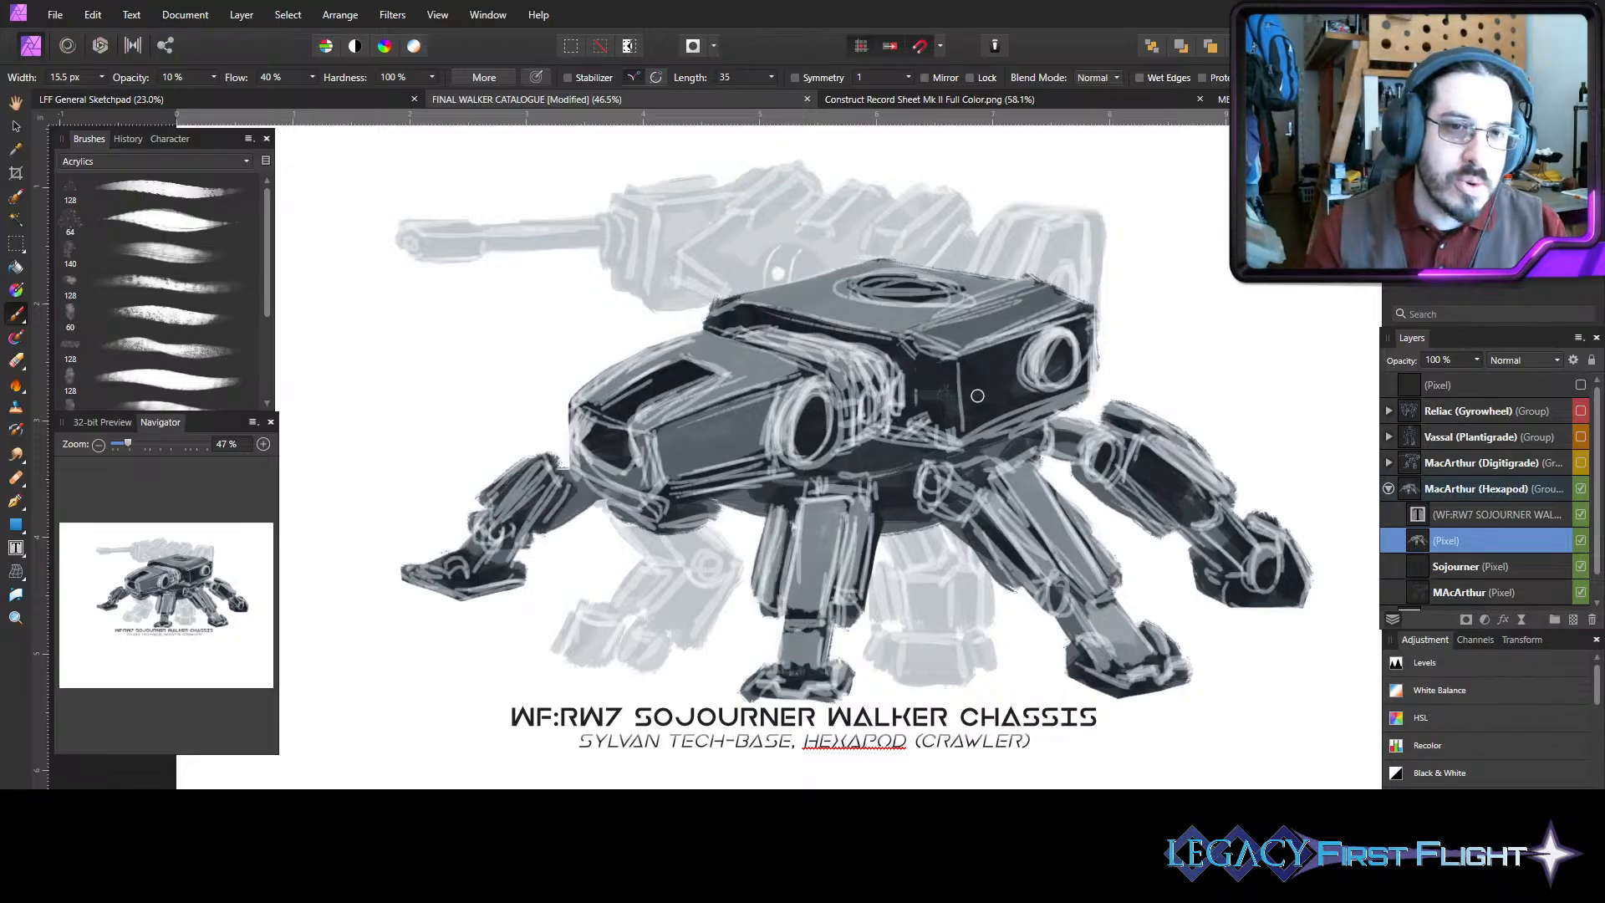
pyautogui.moveTo(981, 423)
pyautogui.mouseDown()
pyautogui.moveTo(983, 355)
pyautogui.moveTo(1007, 377)
pyautogui.moveTo(977, 368)
pyautogui.moveTo(992, 395)
pyautogui.moveTo(1020, 411)
pyautogui.moveTo(1072, 390)
pyautogui.moveTo(1098, 366)
pyautogui.moveTo(1084, 320)
pyautogui.moveTo(1062, 323)
pyautogui.moveTo(1081, 403)
pyautogui.mouseUp()
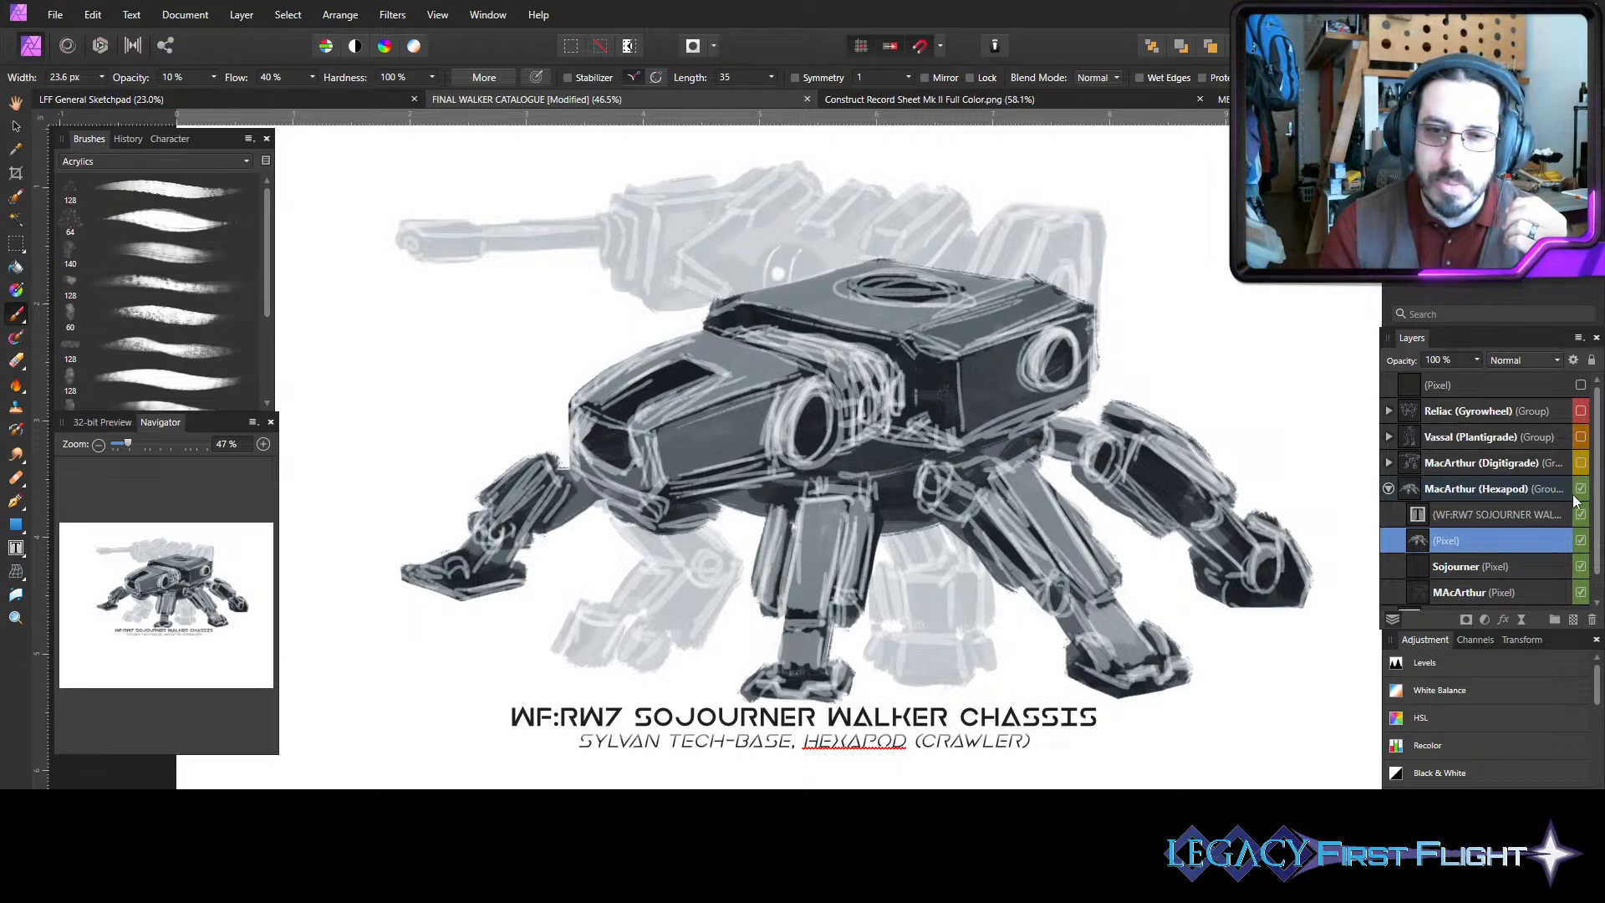
# - Rename the MacArthur (Hexapod) group to "Sojourner (Hexapod)" and save the document
pyautogui.click(1518, 491)
pyautogui.doubleClick(1443, 492)
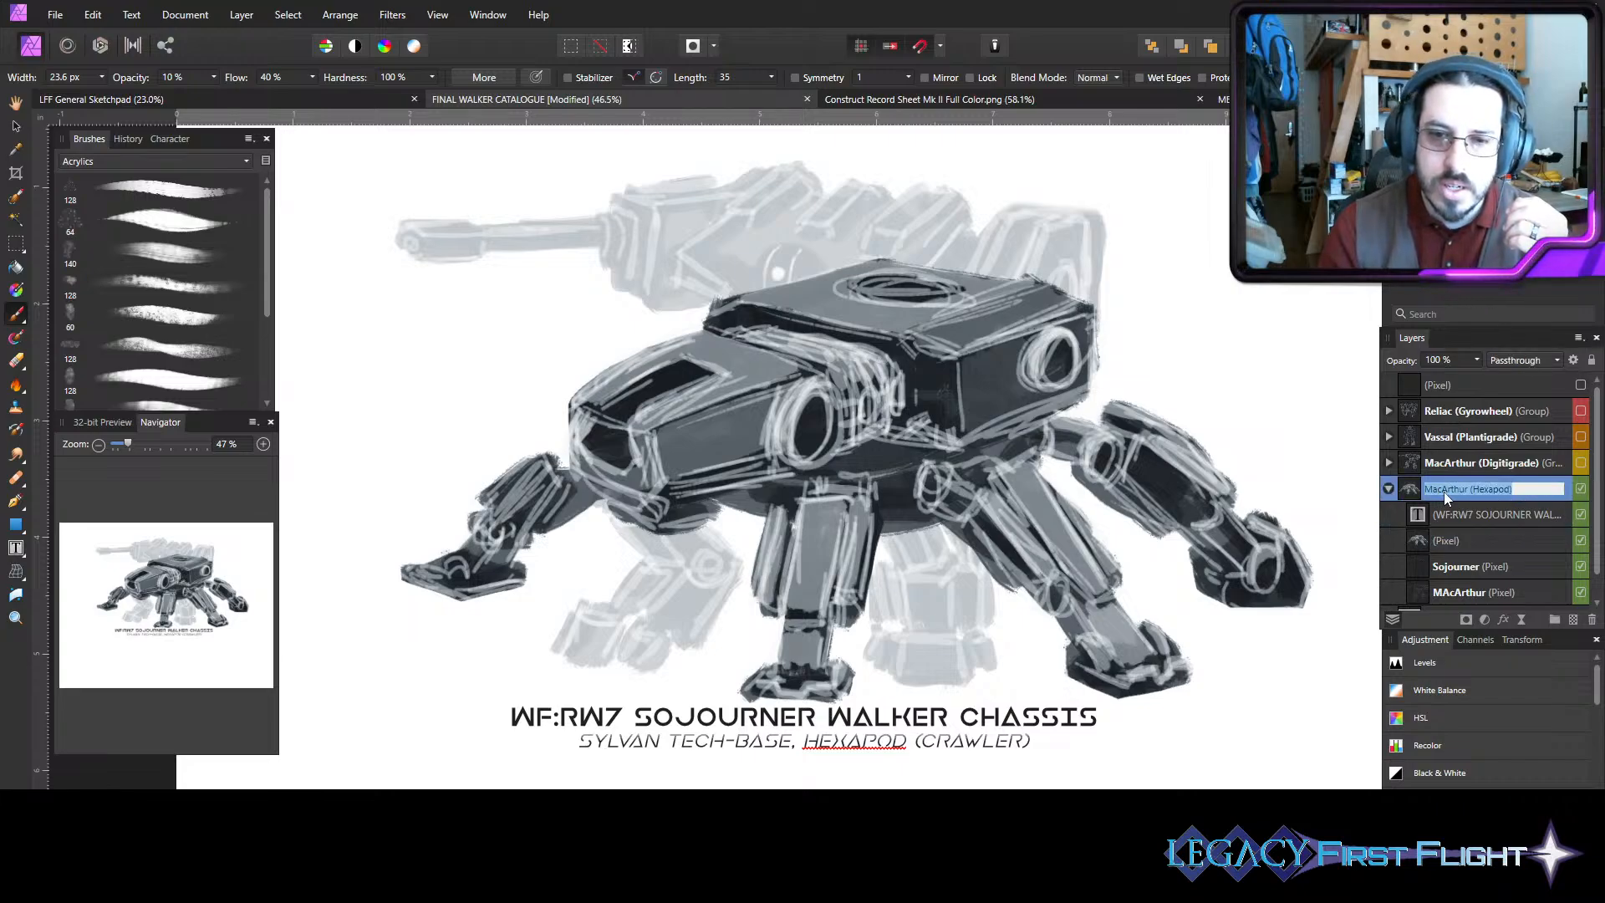
pyautogui.doubleClick(1449, 494)
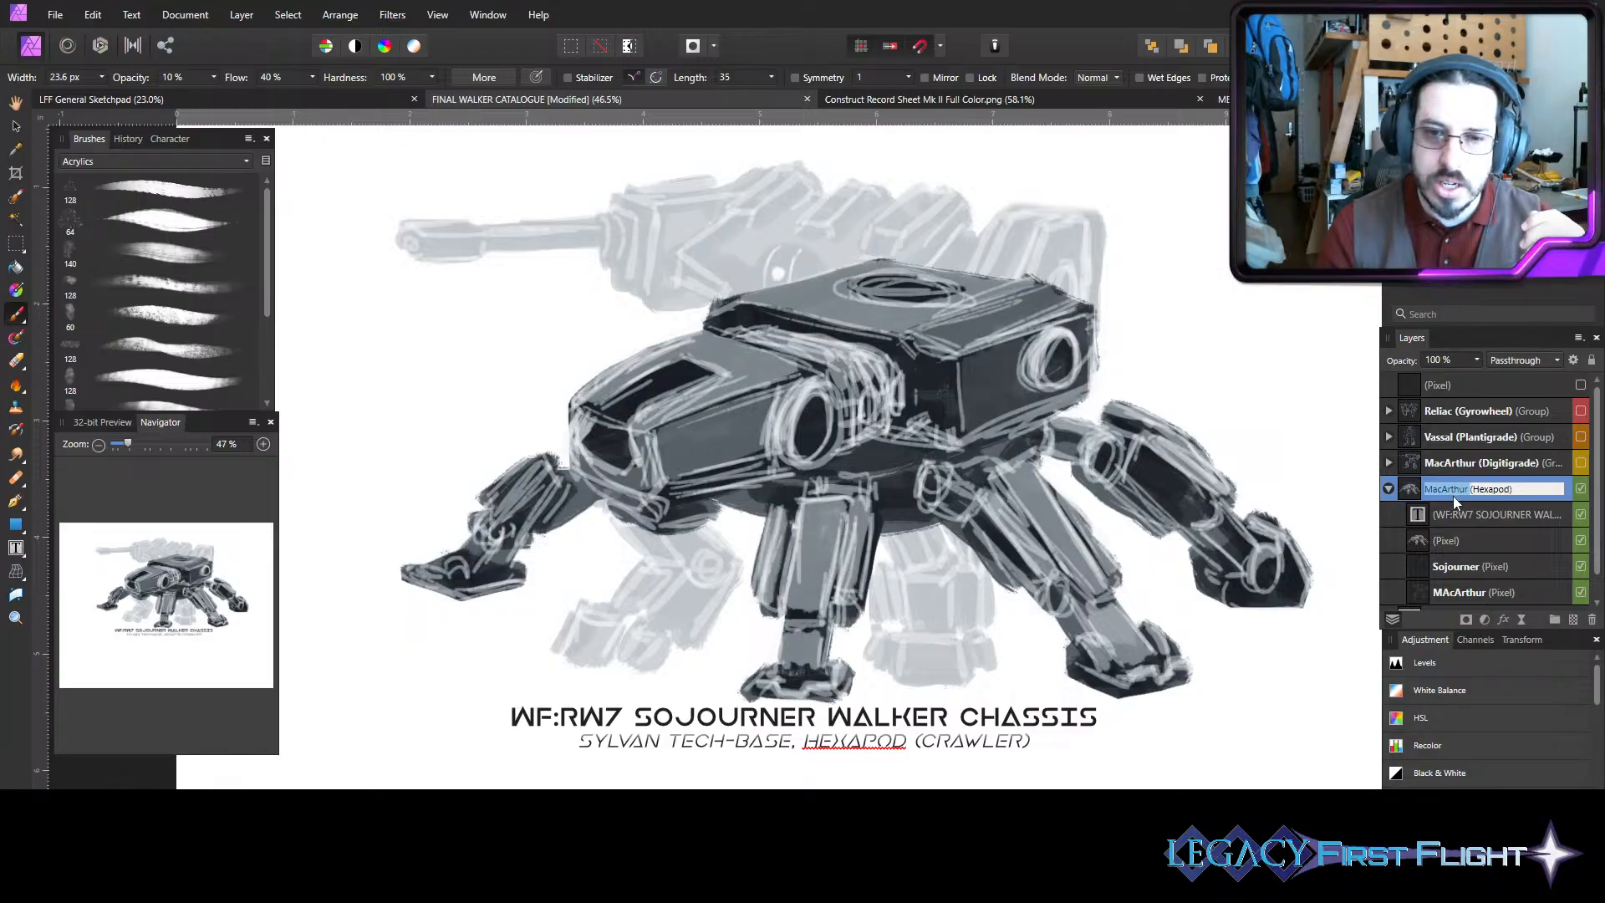
pyautogui.write('Sojo')
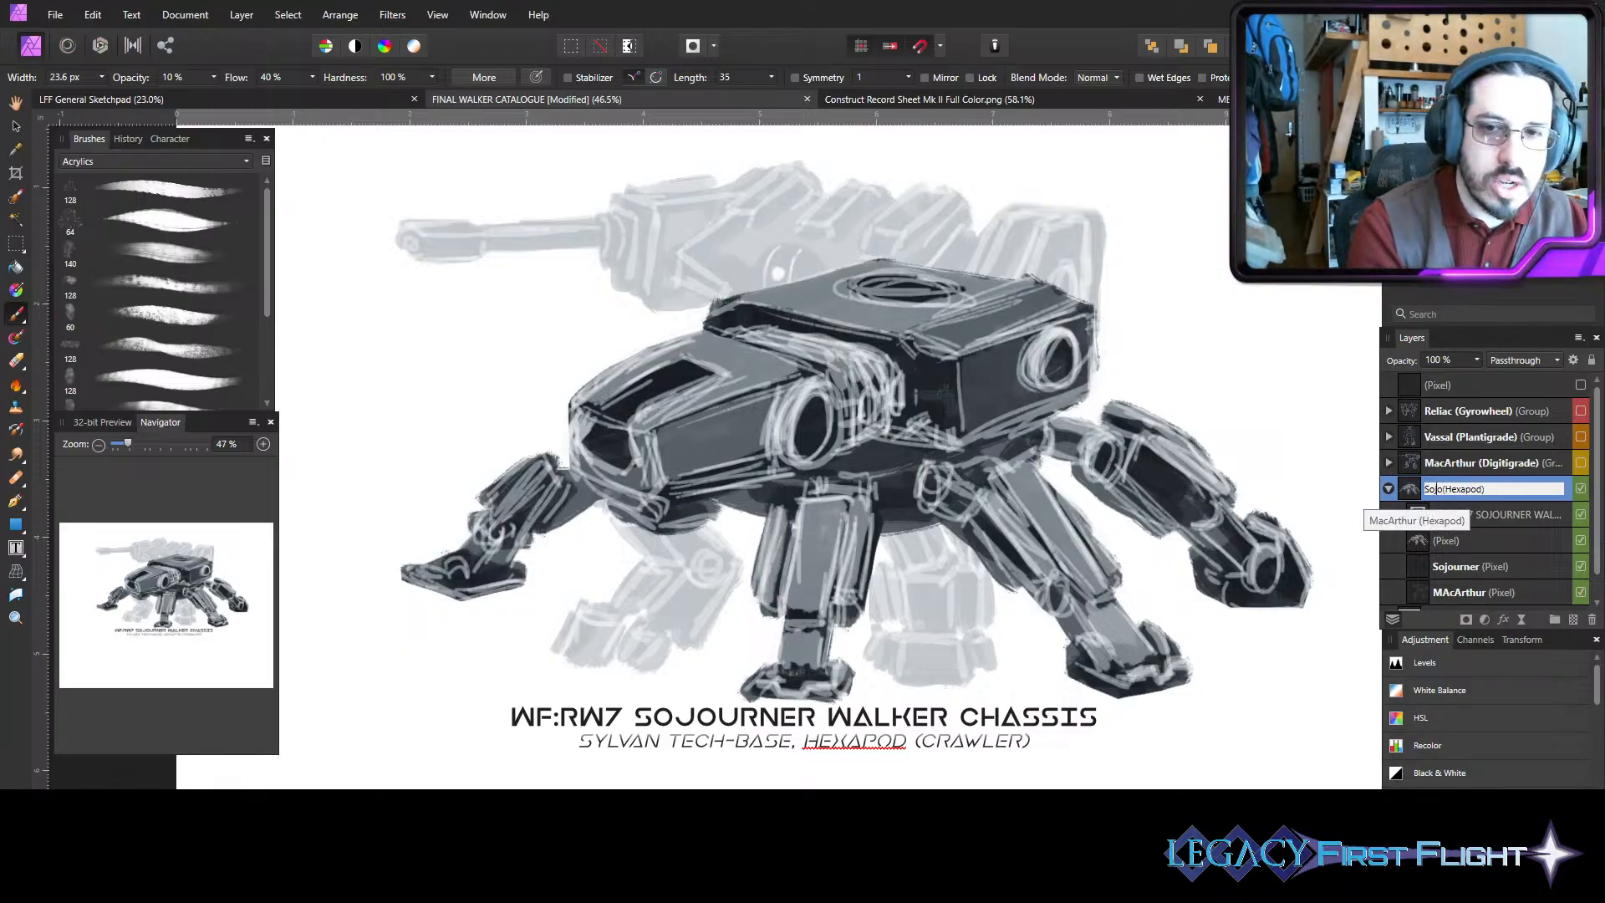
pyautogui.write('urner')
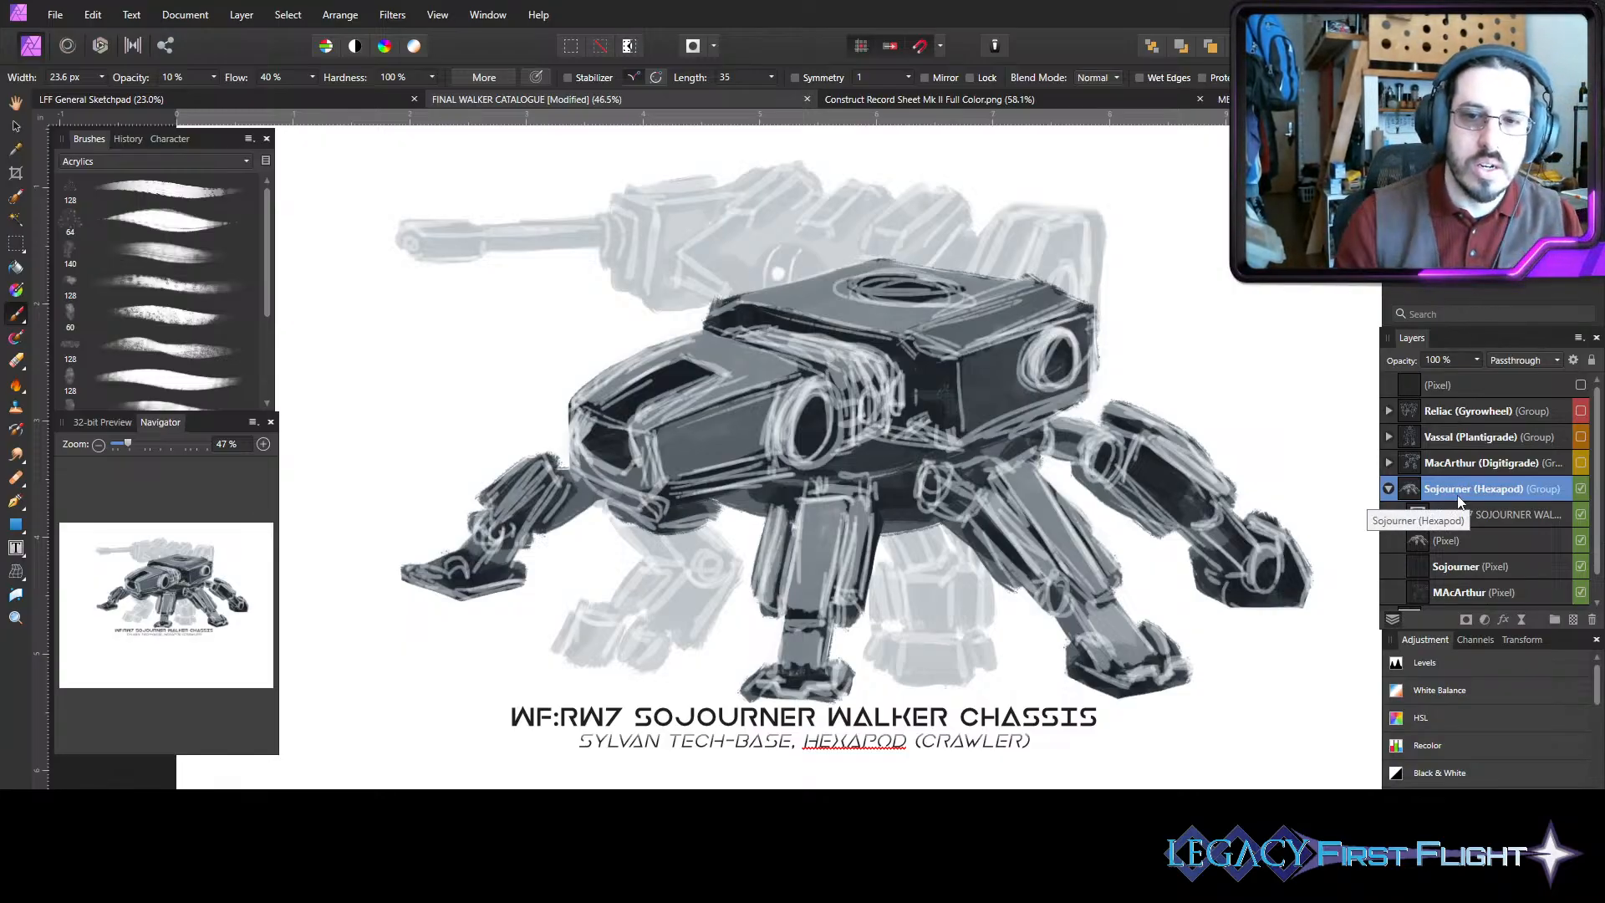
pyautogui.press('Return')
pyautogui.hotkey('ctrl', 's')
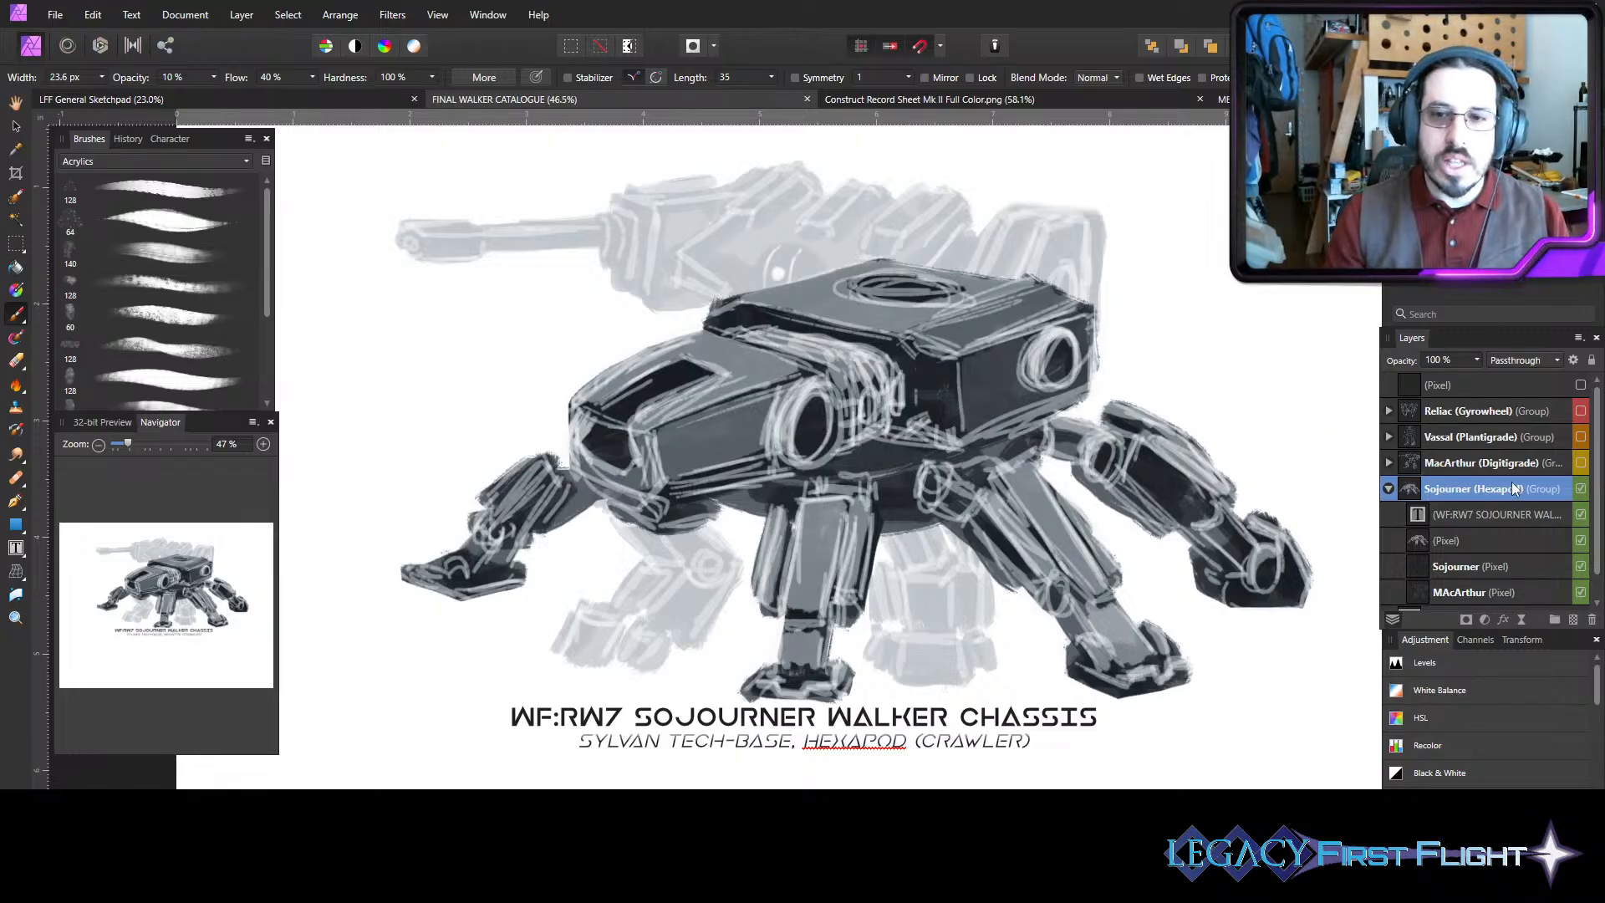
# - Show the MacArthur (Digitigrade) group in place of Sojourner to review it, and glance at the LFF General Sketchpad document
pyautogui.click(1581, 462)
pyautogui.click(1581, 489)
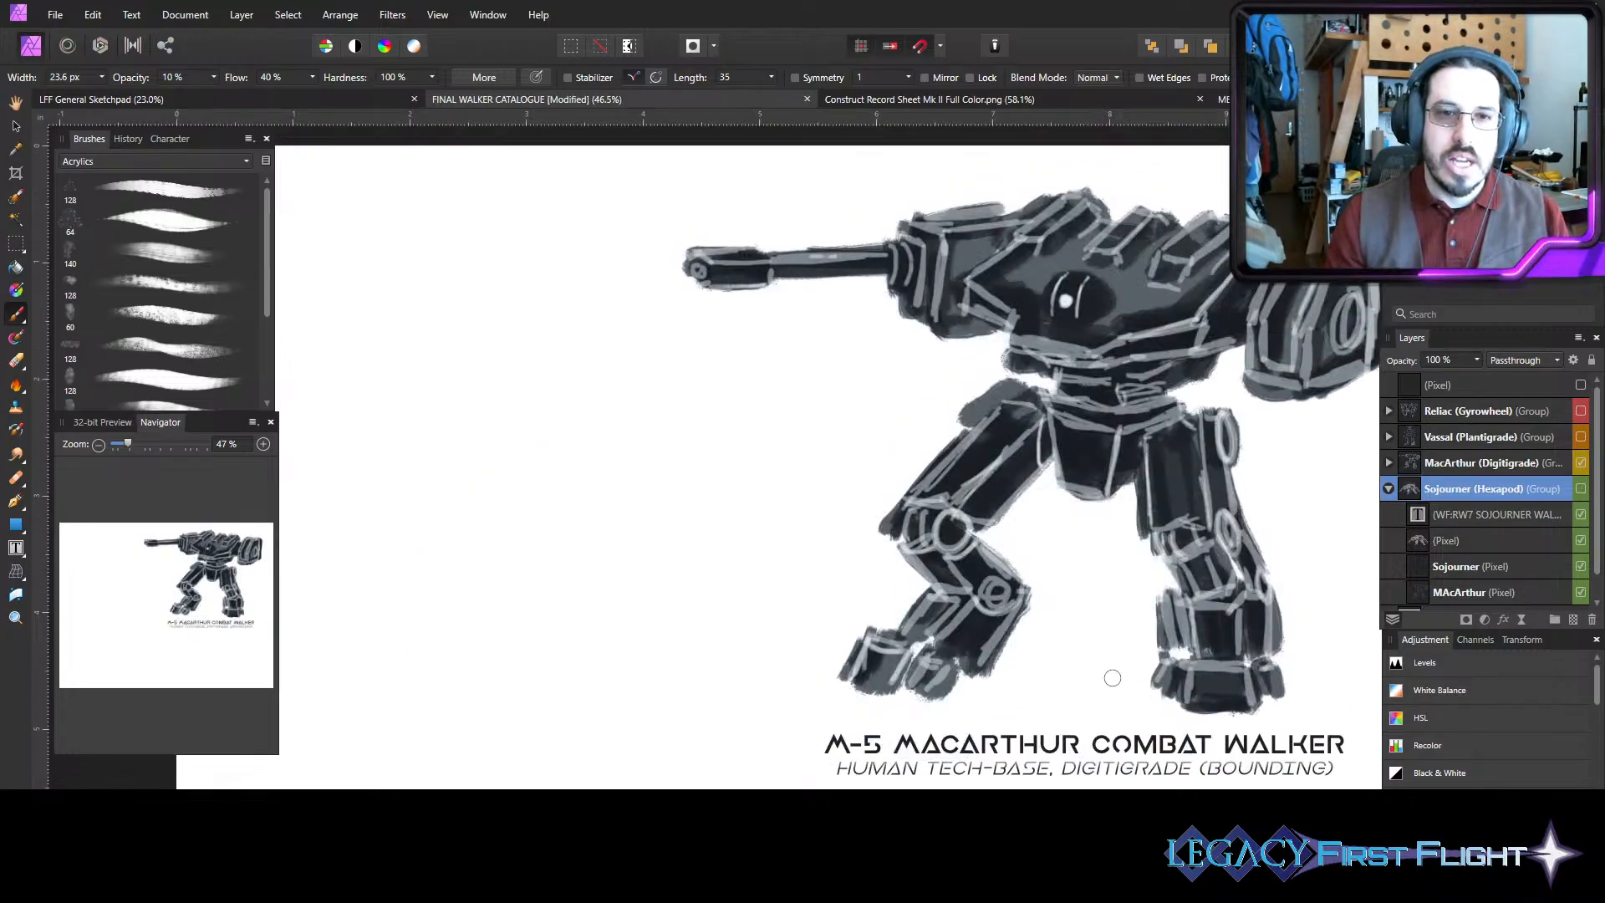
pyautogui.hscroll(3, 1029, 632)
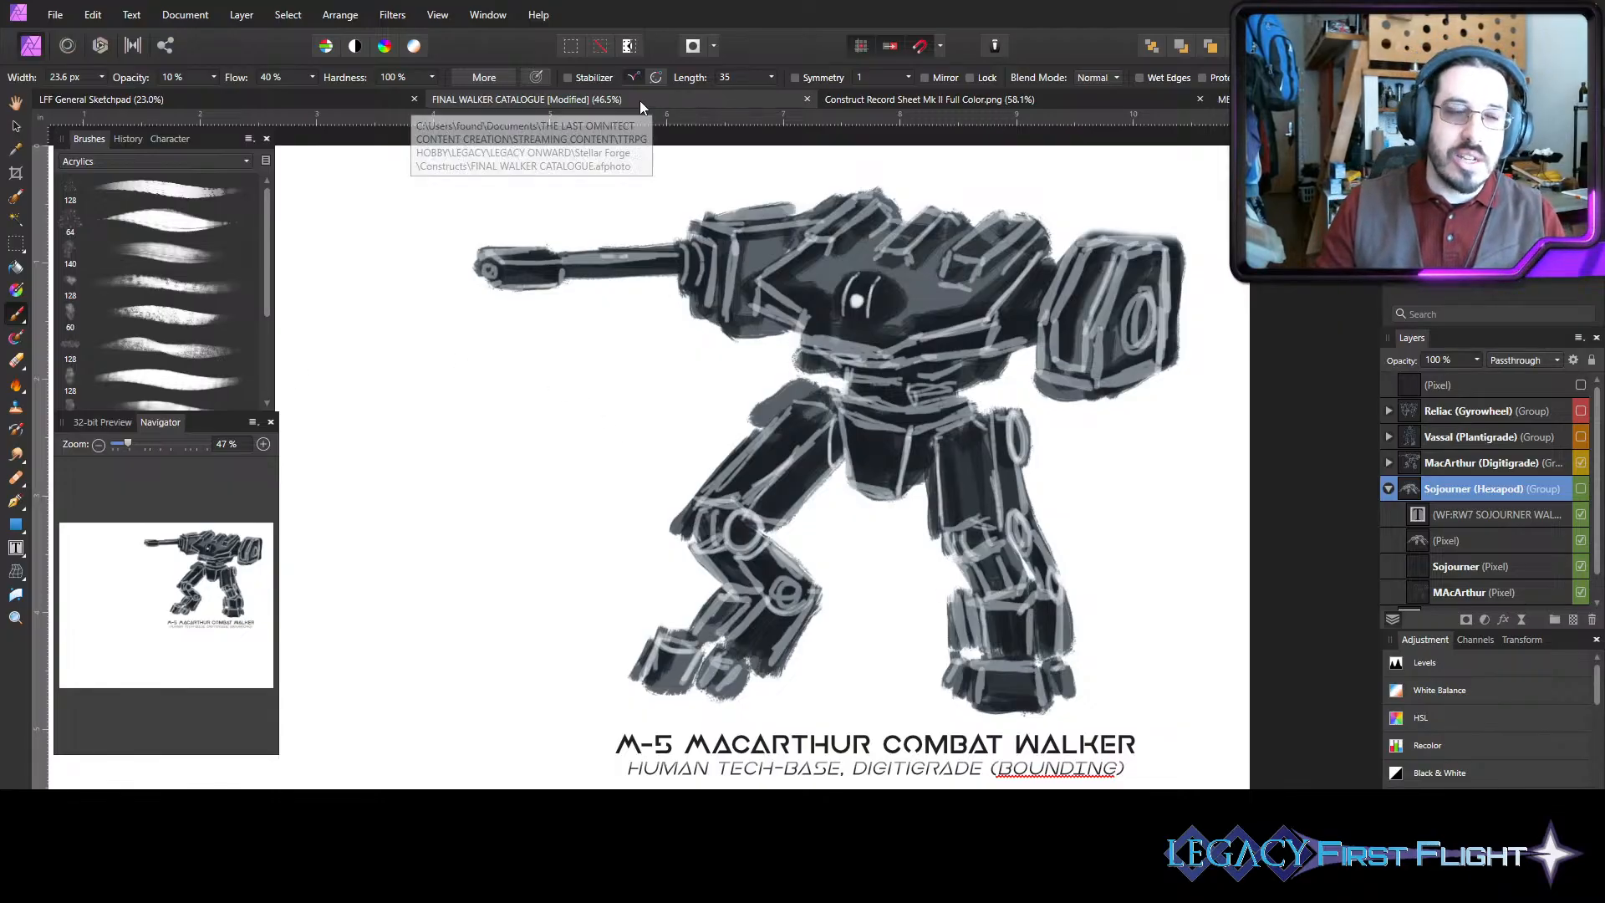
pyautogui.click(367, 97)
pyautogui.press('space')
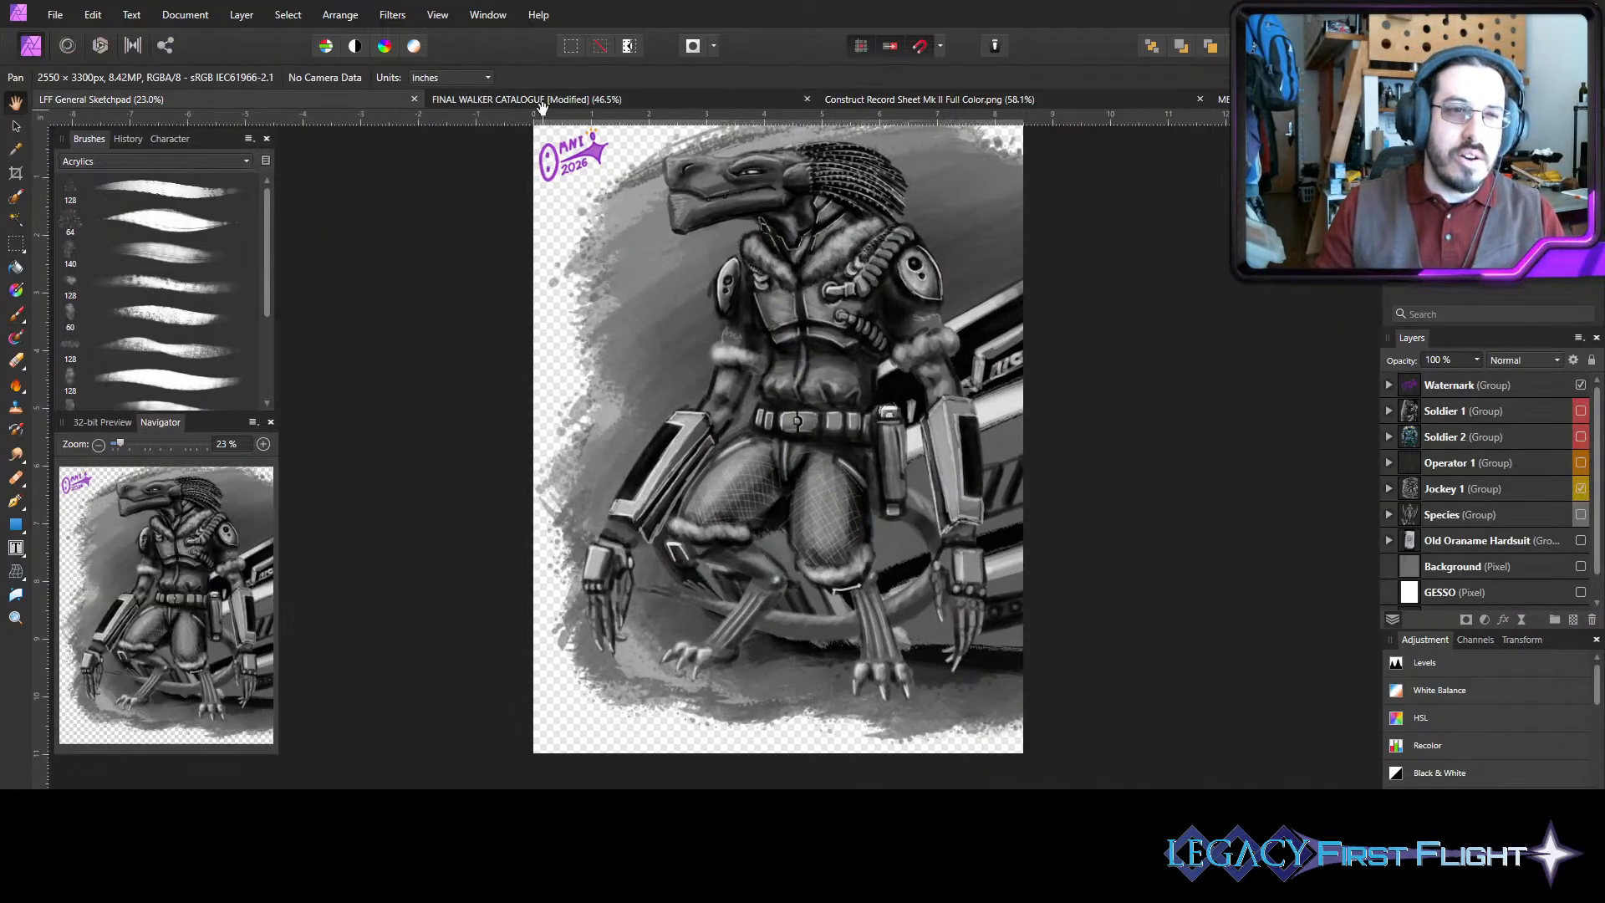
pyautogui.click(549, 100)
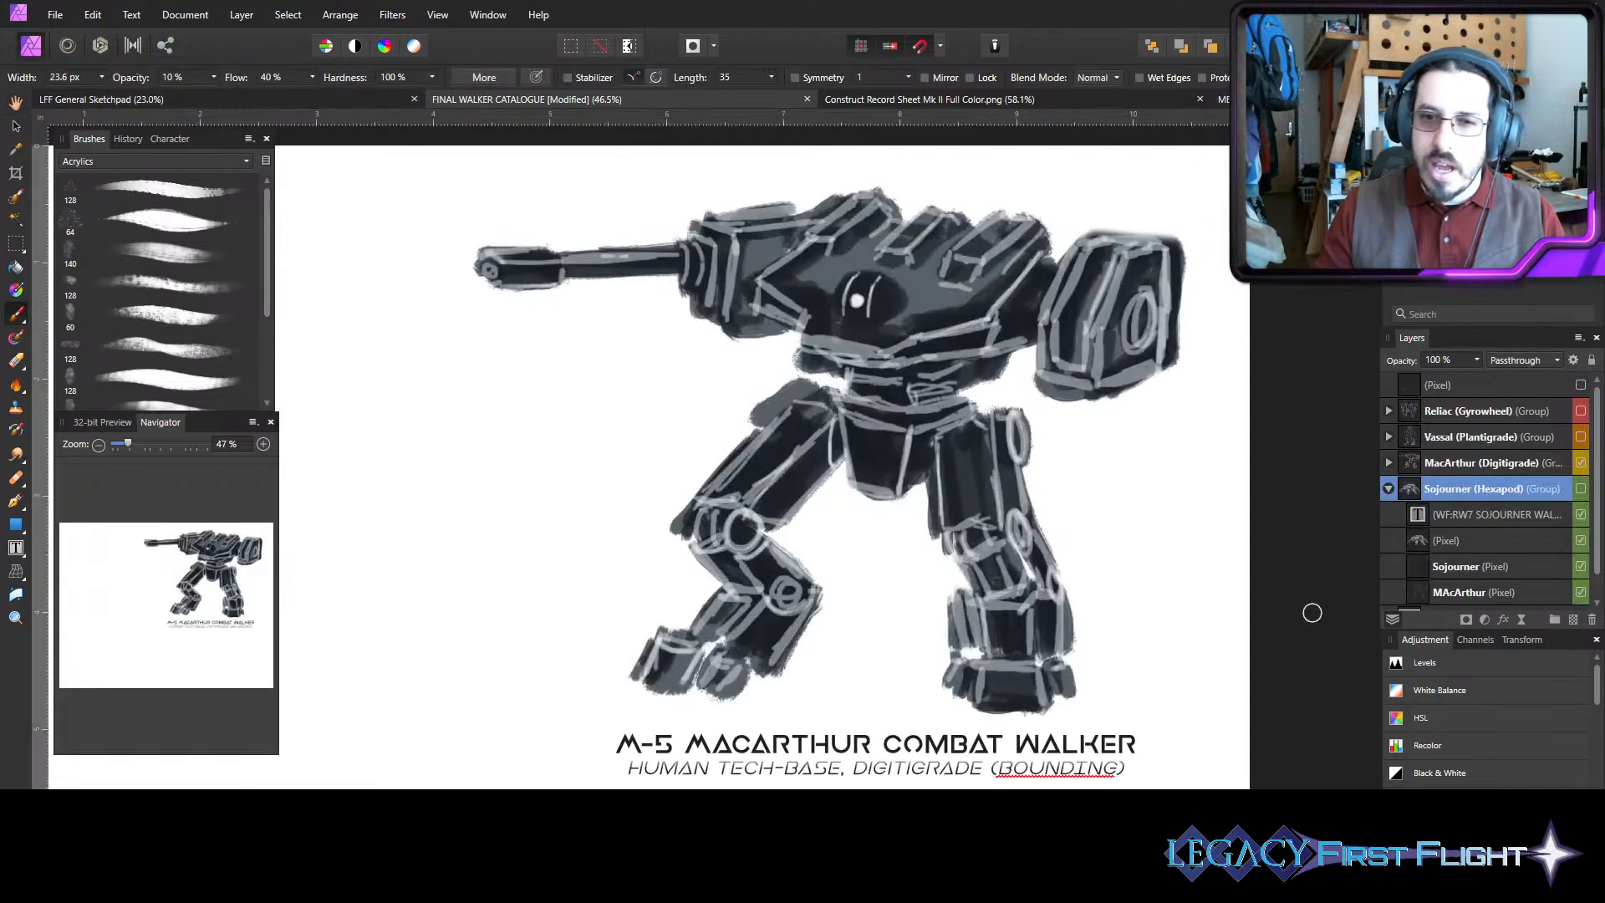
# - Show the Sojourner (Hexapod) group again, hide MacArthur (Digitigrade), and select the unnamed pixel layer above Sojourner
pyautogui.click(1581, 489)
pyautogui.click(1581, 463)
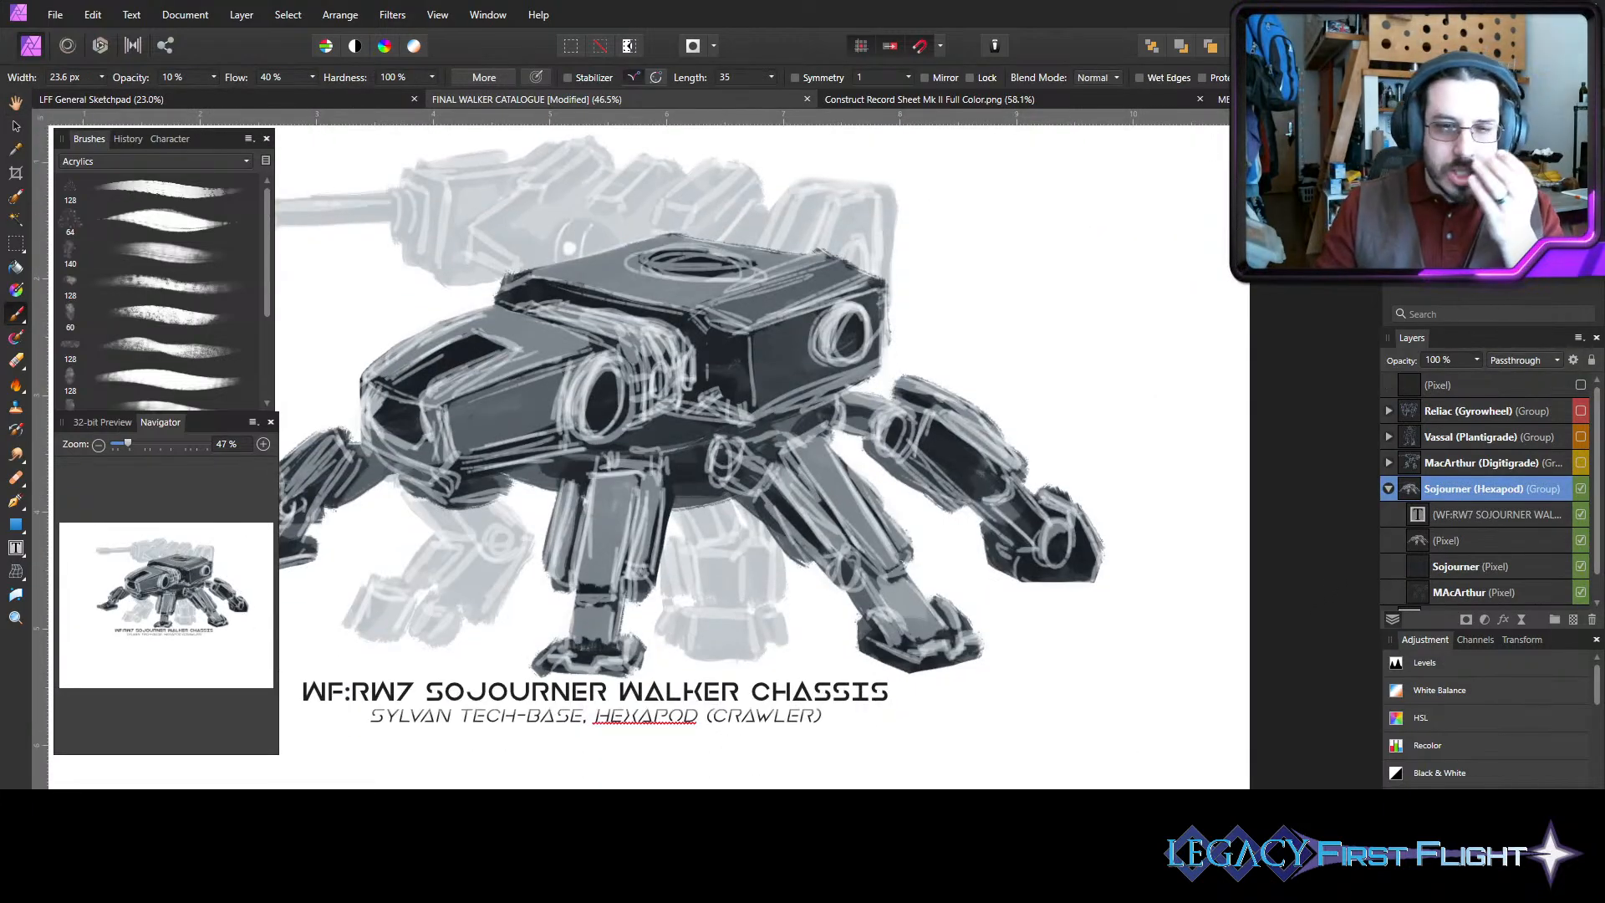
pyautogui.hscroll(-3, 649, 457)
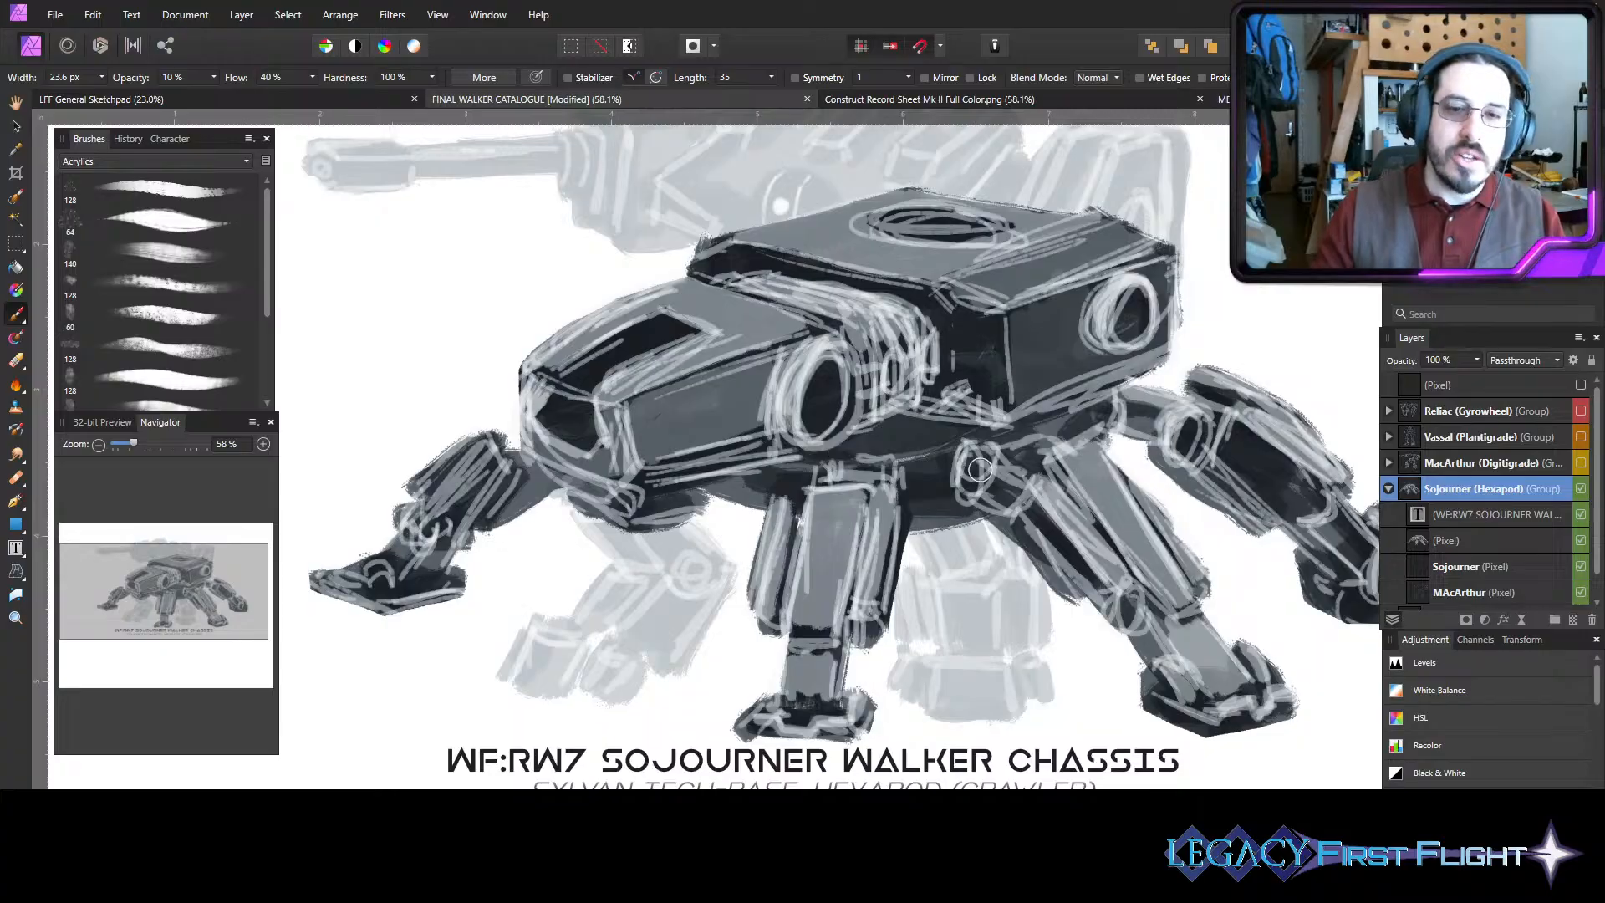
pyautogui.click(1494, 541)
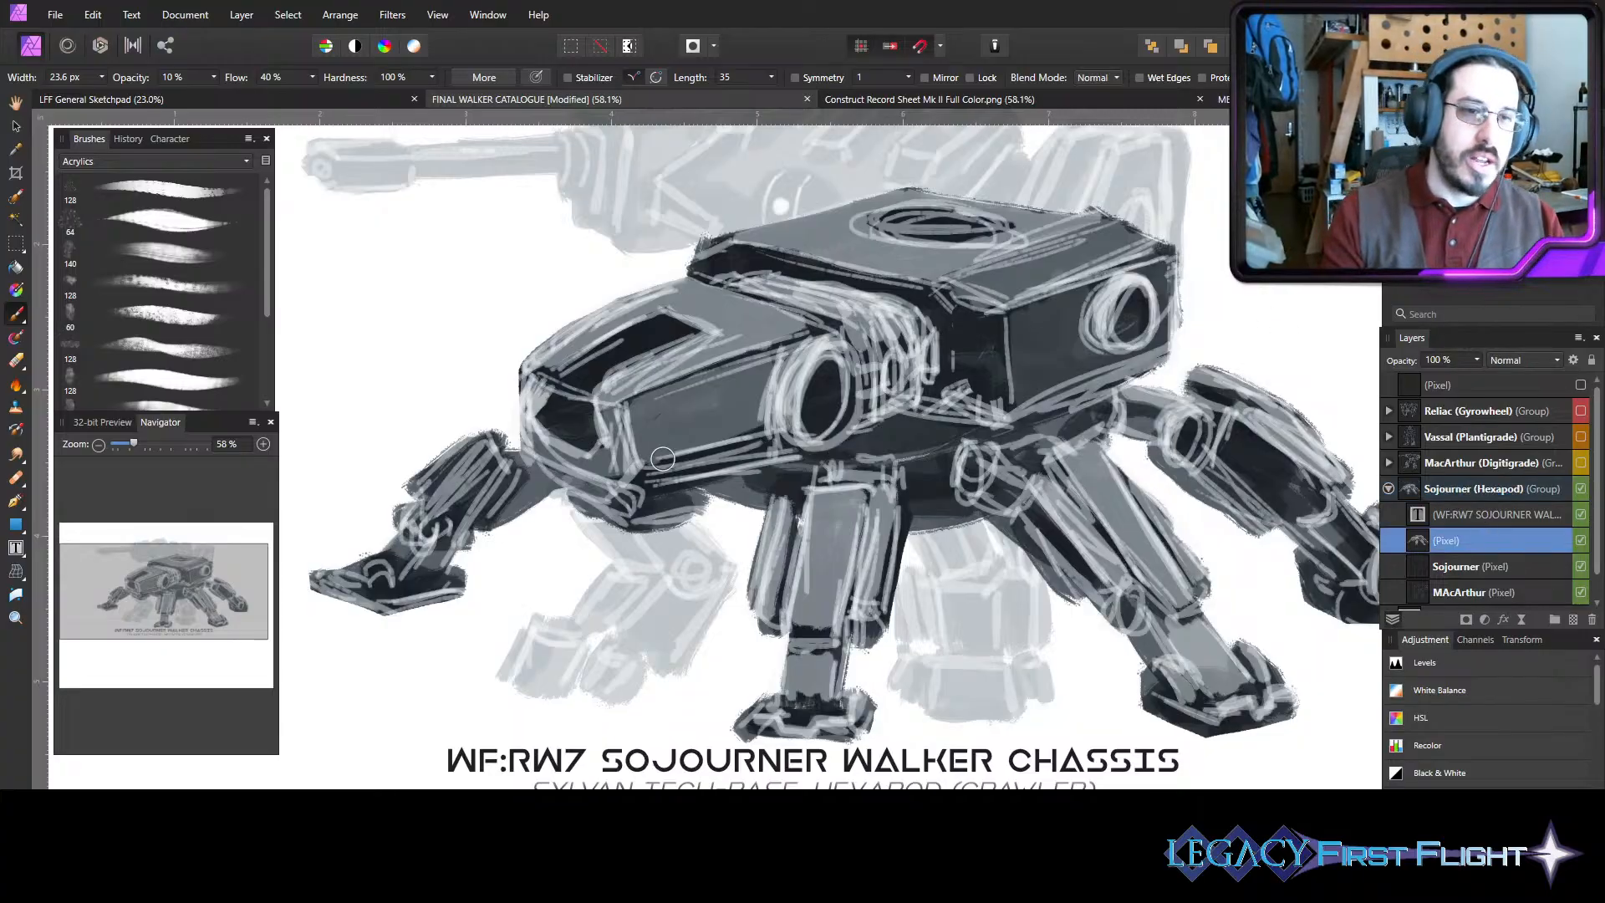
pyautogui.press('[')
pyautogui.press('[')
pyautogui.press('[')
pyautogui.press('[')
pyautogui.press('[')
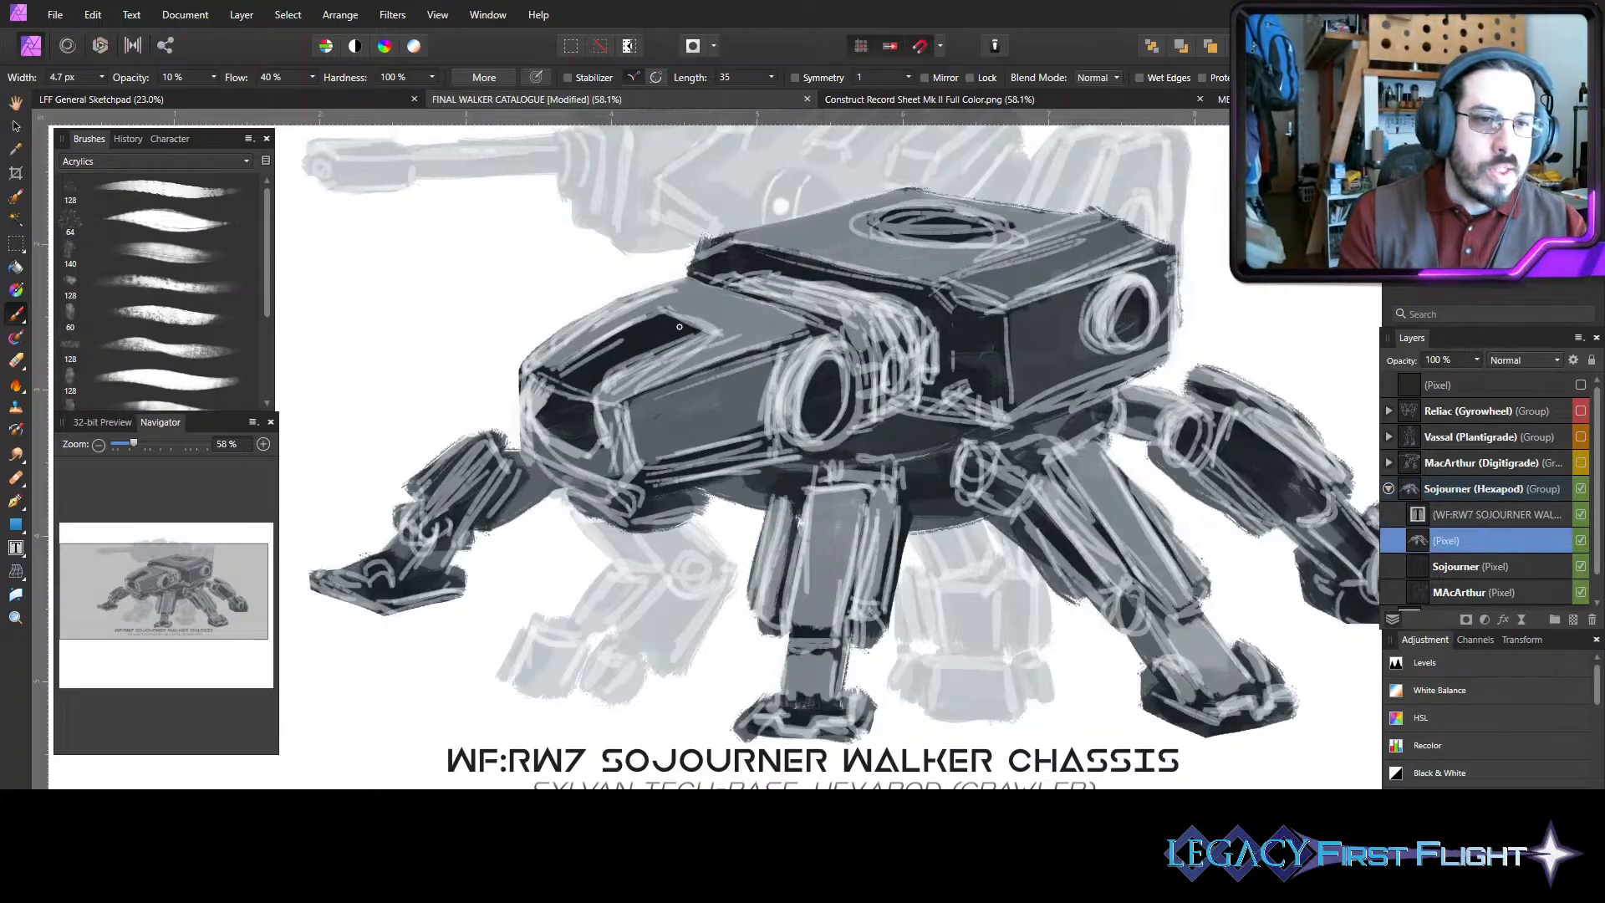
pyautogui.press(']')
pyautogui.press(']')
pyautogui.moveTo(655, 331); pyautogui.dragTo(578, 369)
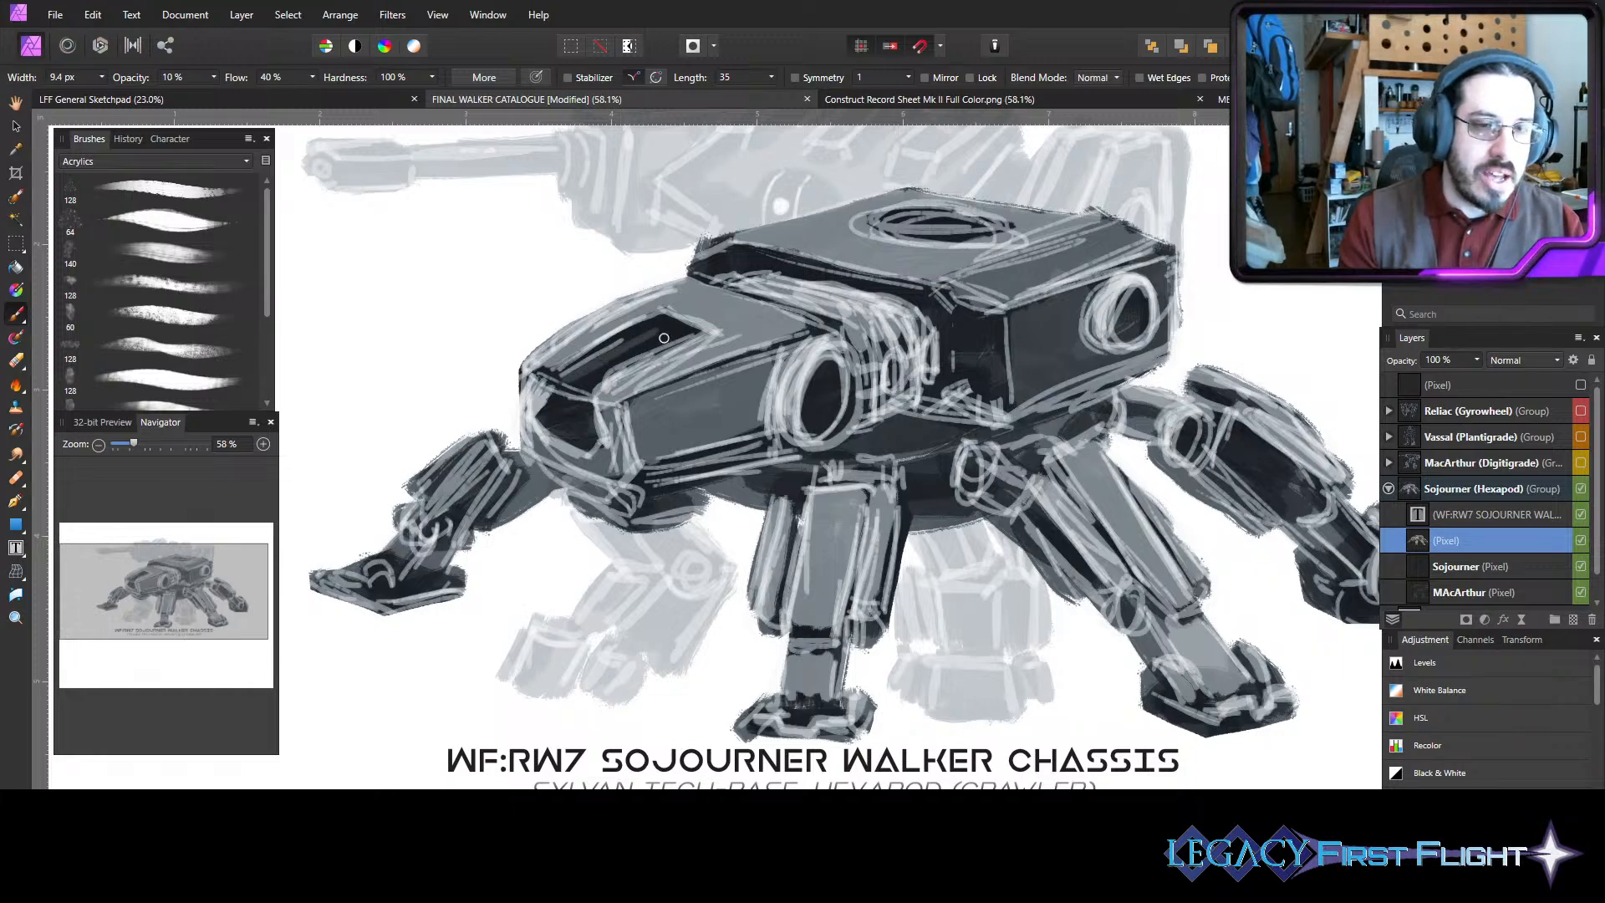
pyautogui.hotkey('ctrl', 'z')
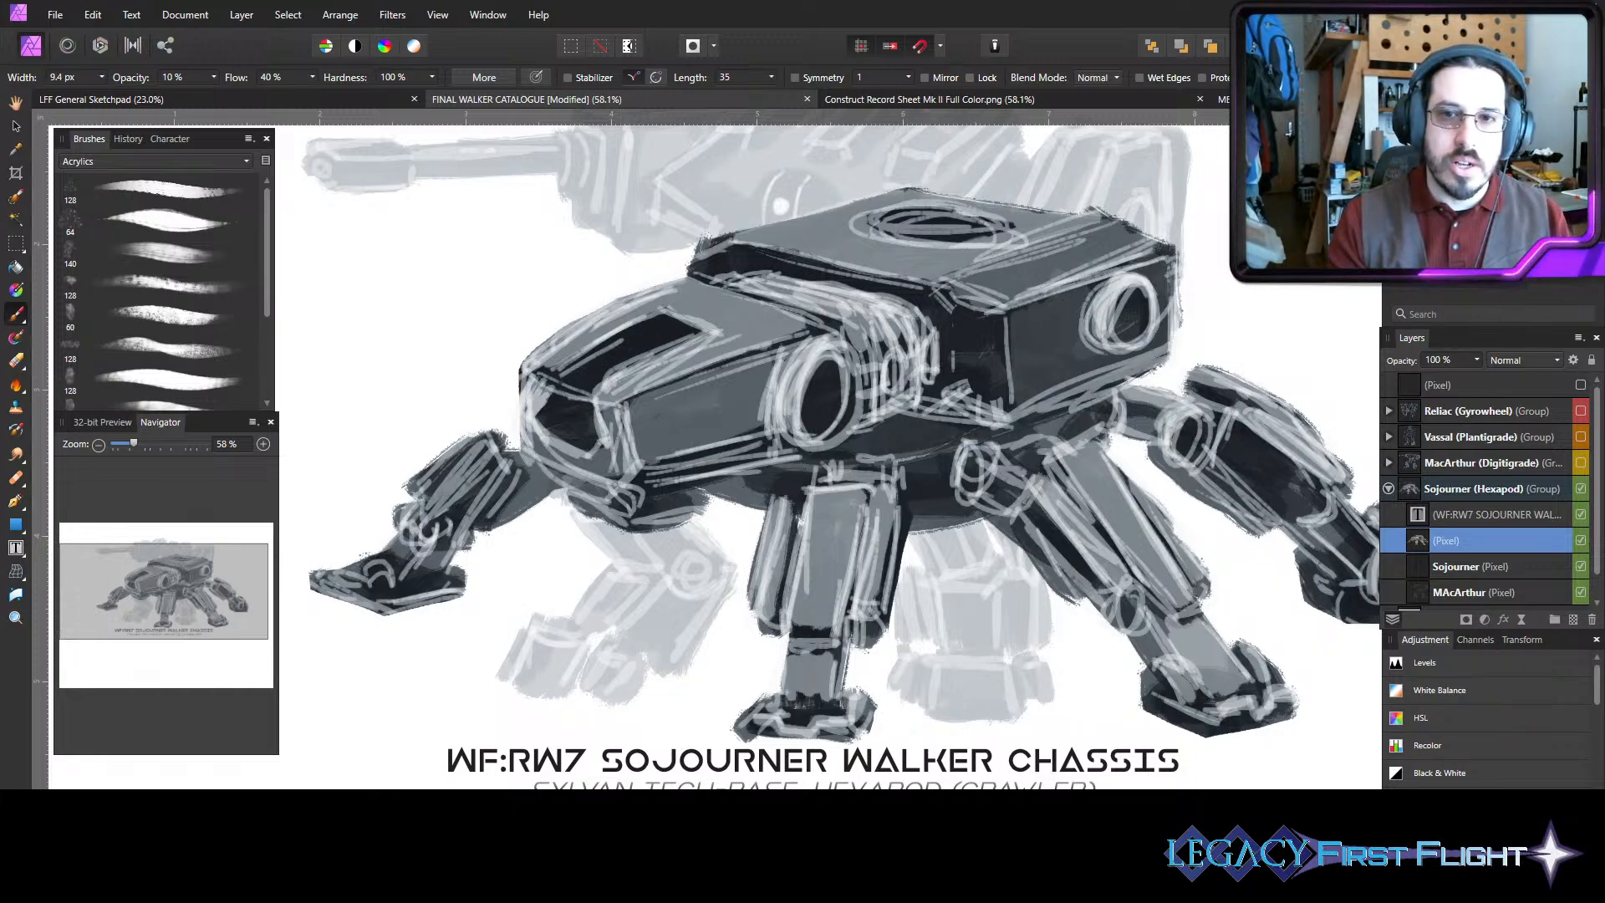
# - Set the brush to 75% opacity and 15.3 px width, and paint shading along the lower side edge of the nose hull
pyautogui.press('7')
pyautogui.press('5')
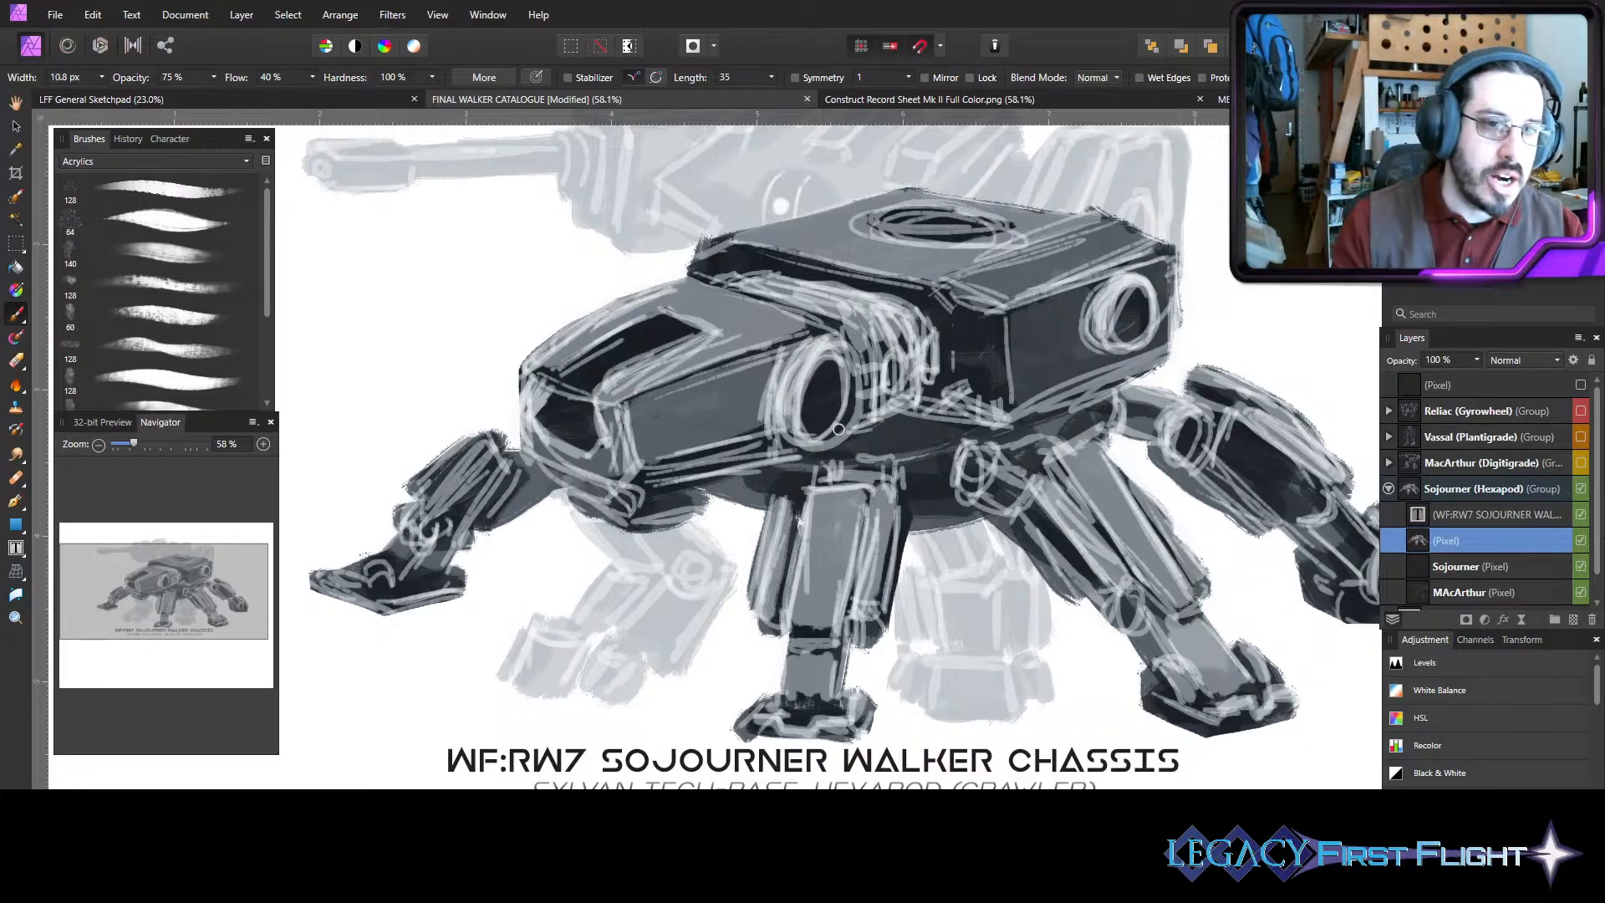
pyautogui.press('[')
pyautogui.press(']')
pyautogui.press(']')
pyautogui.press(']')
pyautogui.press(']')
pyautogui.press(']')
pyautogui.press(']')
pyautogui.press(']')
pyautogui.press(']')
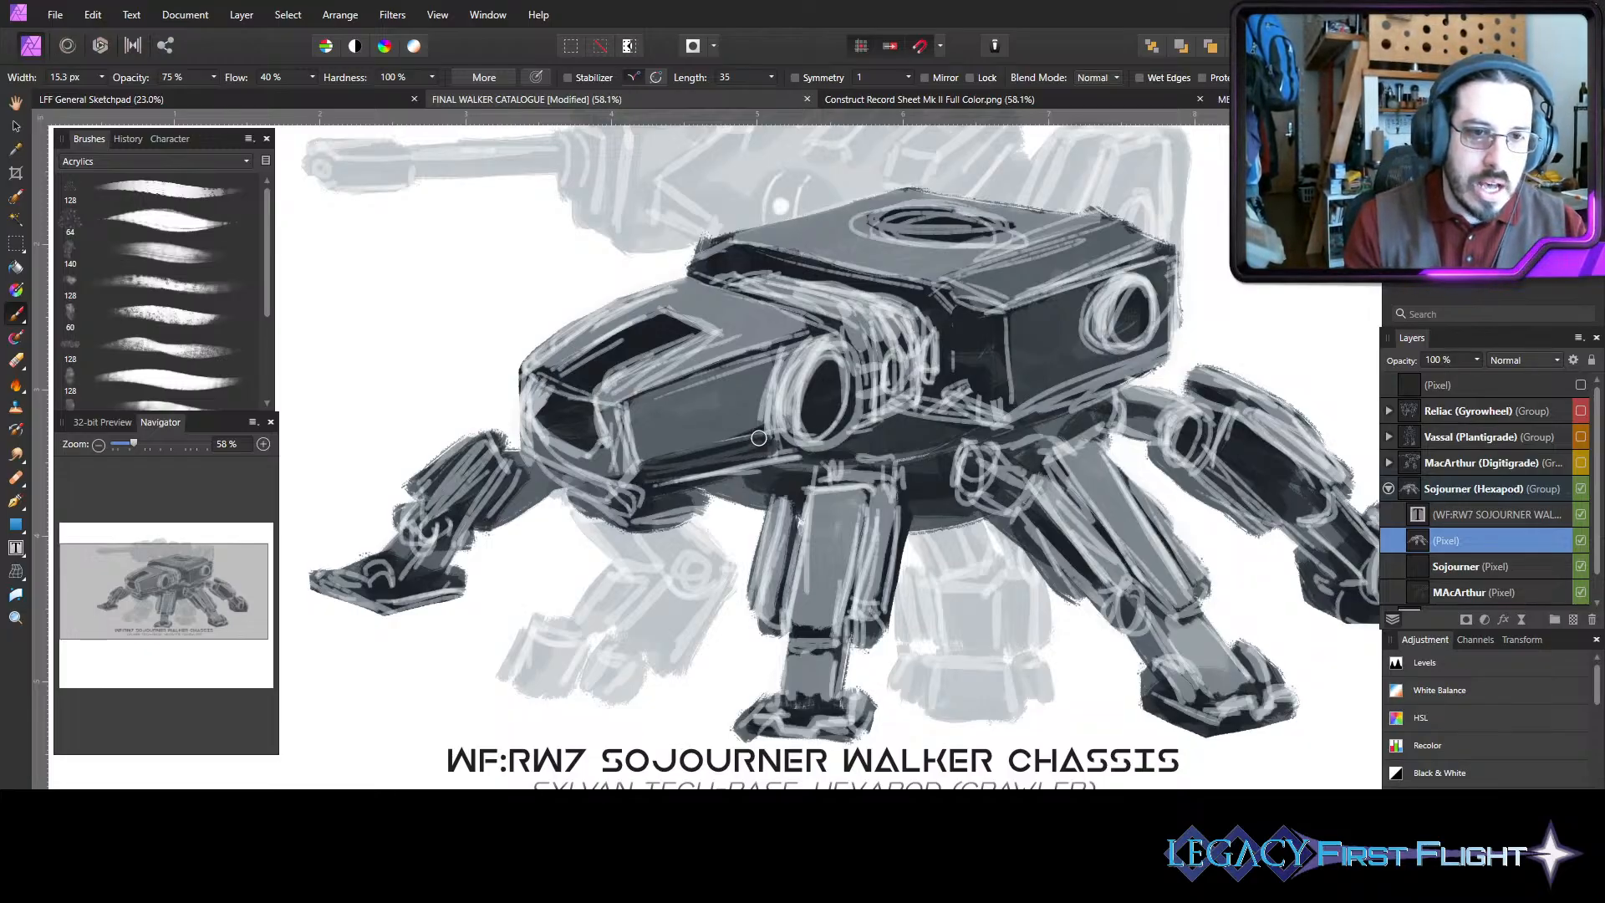
pyautogui.moveTo(788, 448); pyautogui.dragTo(679, 474)
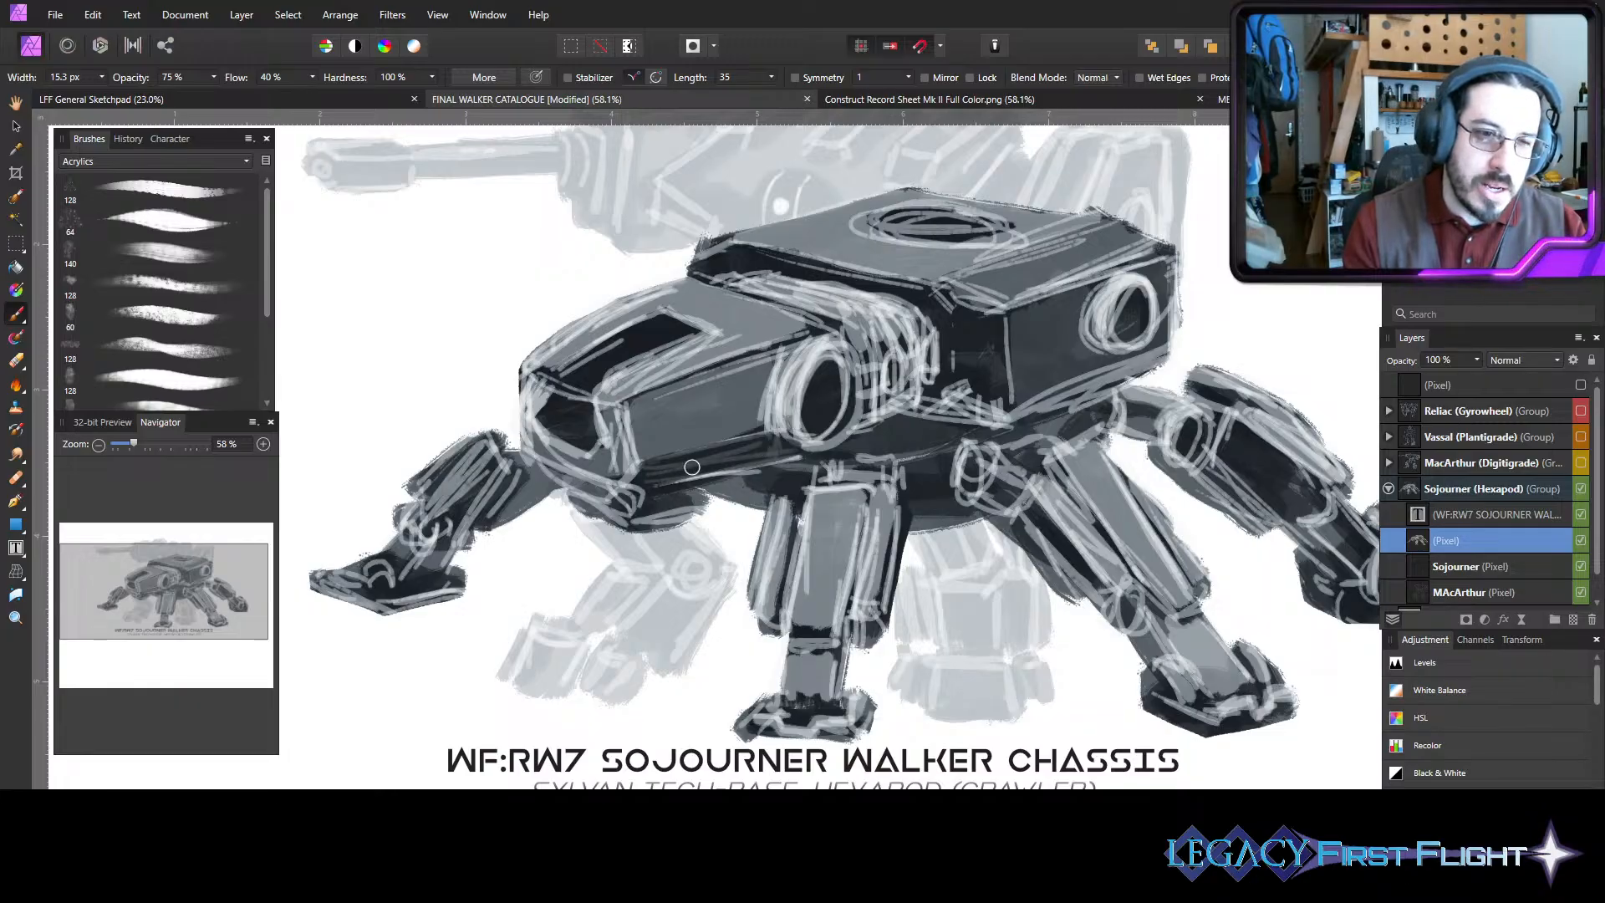
# - Reduce the brush to 9.4 px and shade the underside of the nose beneath the front window
pyautogui.press('[')
pyautogui.press('[')
pyautogui.press('[')
pyautogui.press('[')
pyautogui.press('[')
pyautogui.press('[')
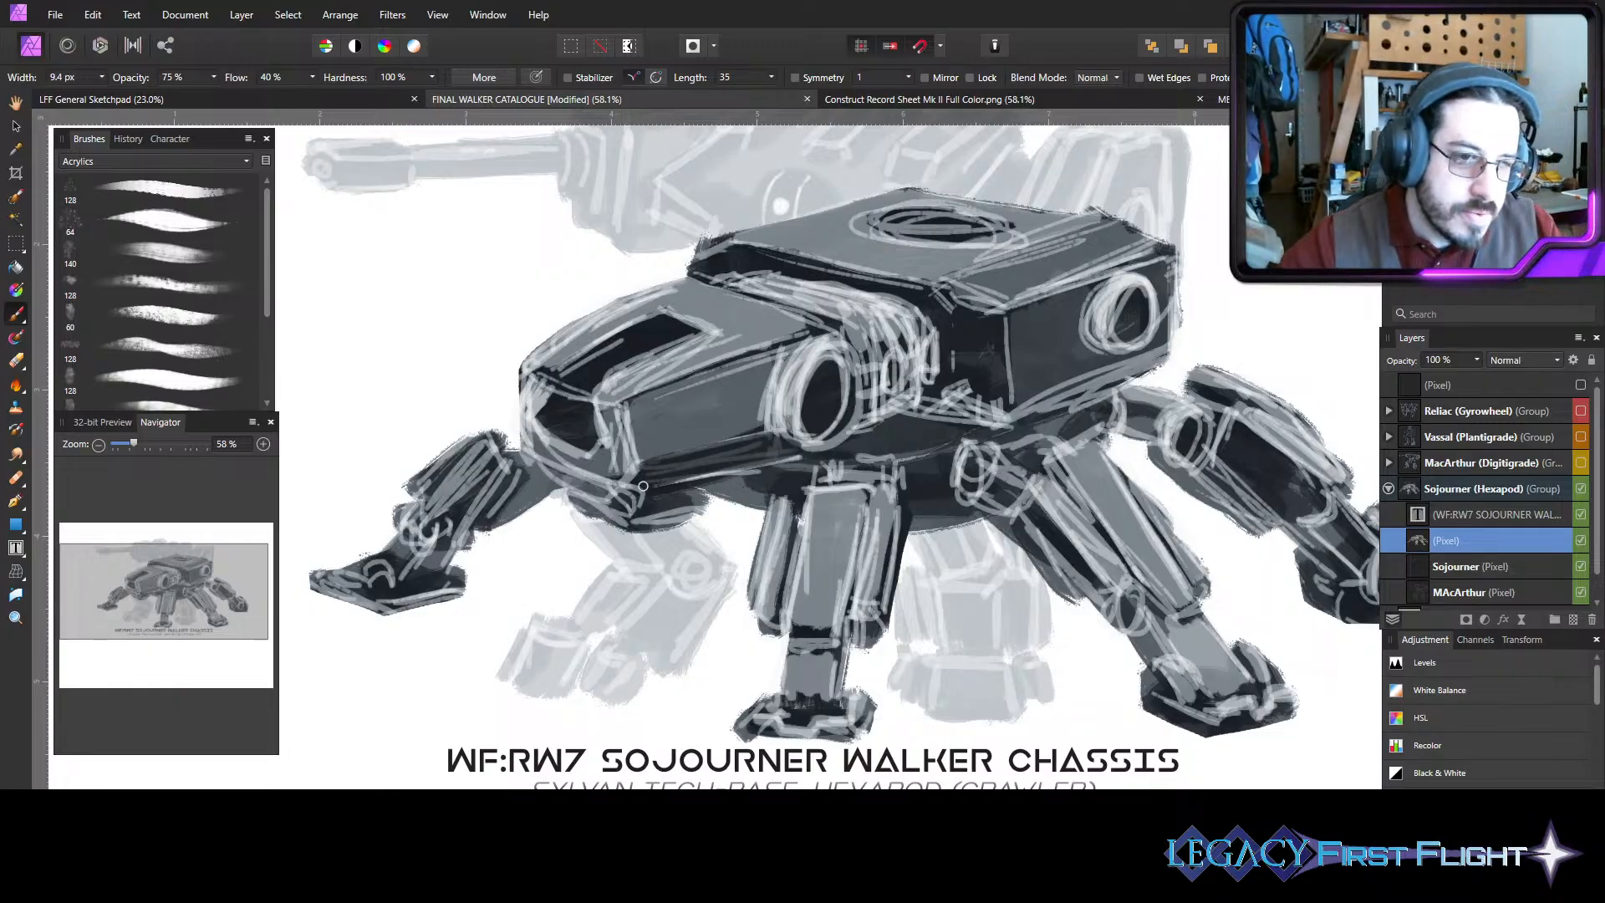
pyautogui.moveTo(639, 470); pyautogui.dragTo(541, 460)
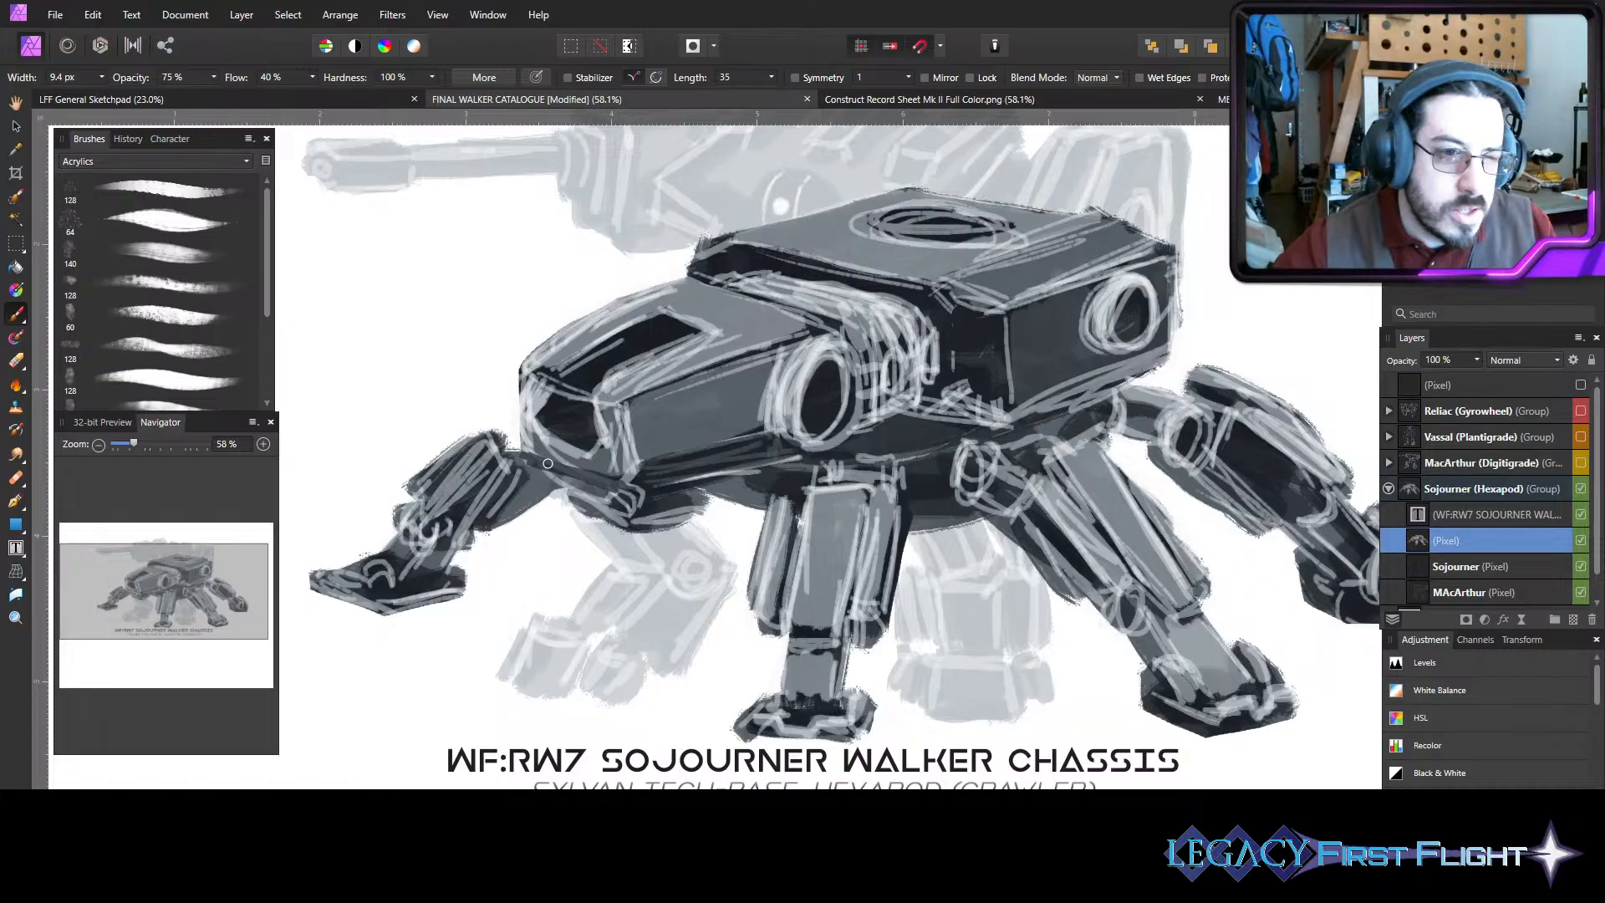
pyautogui.hotkey('ctrl', 'z')
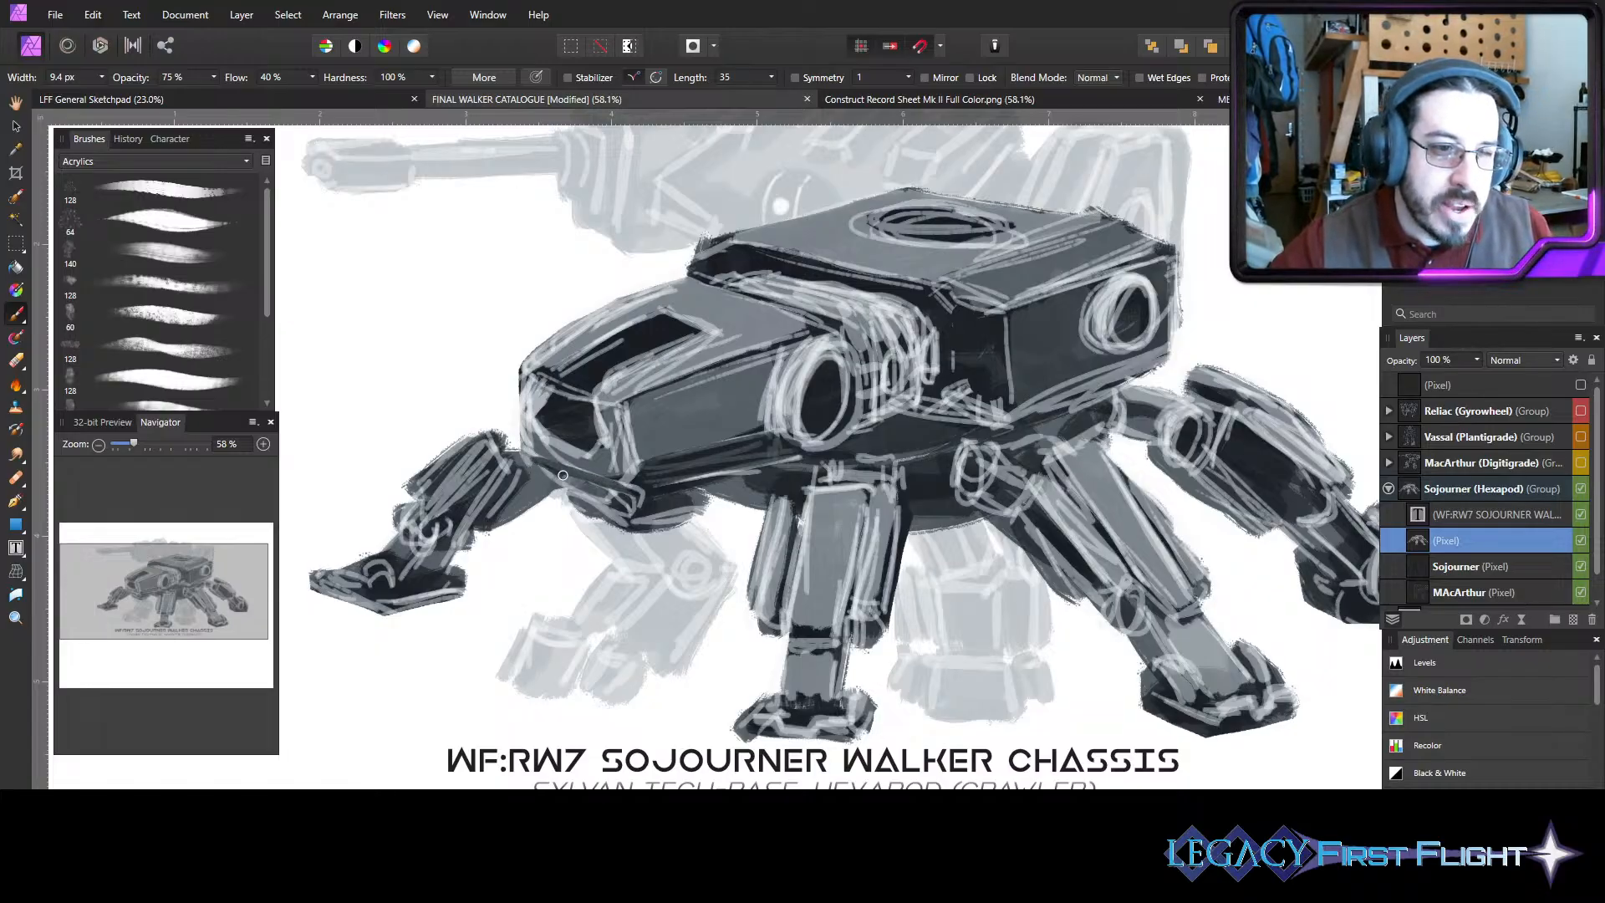
pyautogui.moveTo(572, 473)
pyautogui.mouseDown()
pyautogui.moveTo(548, 473)
pyautogui.moveTo(634, 493)
pyautogui.mouseUp()
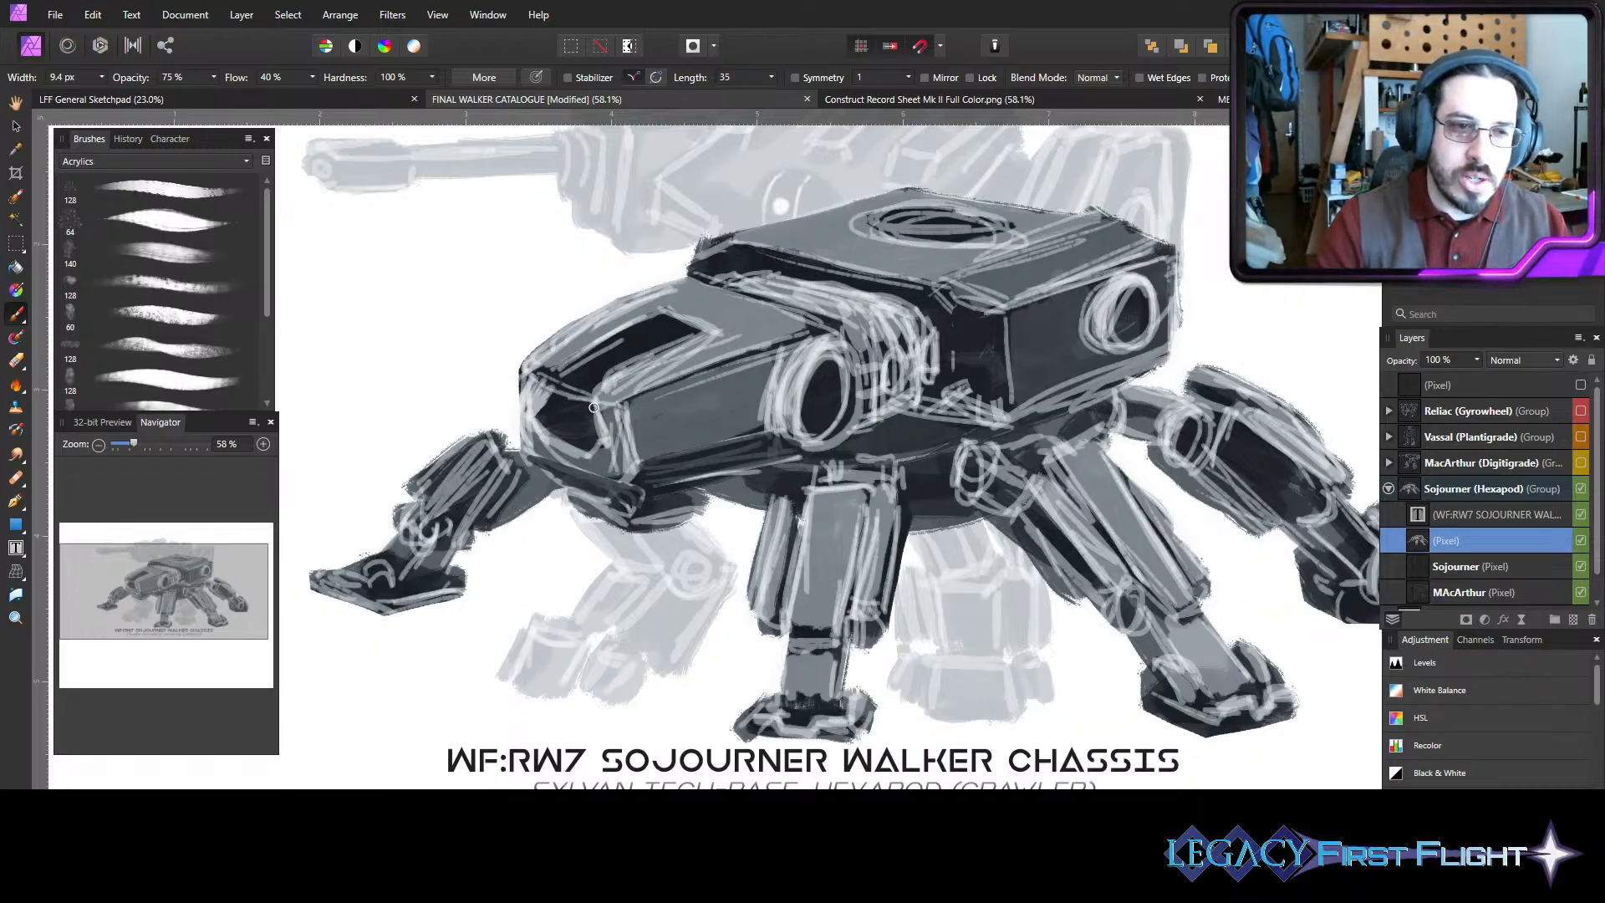
# - Enlarge the brush gradually from 10.8 px and darken the cockpit canopy panel and the front window
pyautogui.press(']')
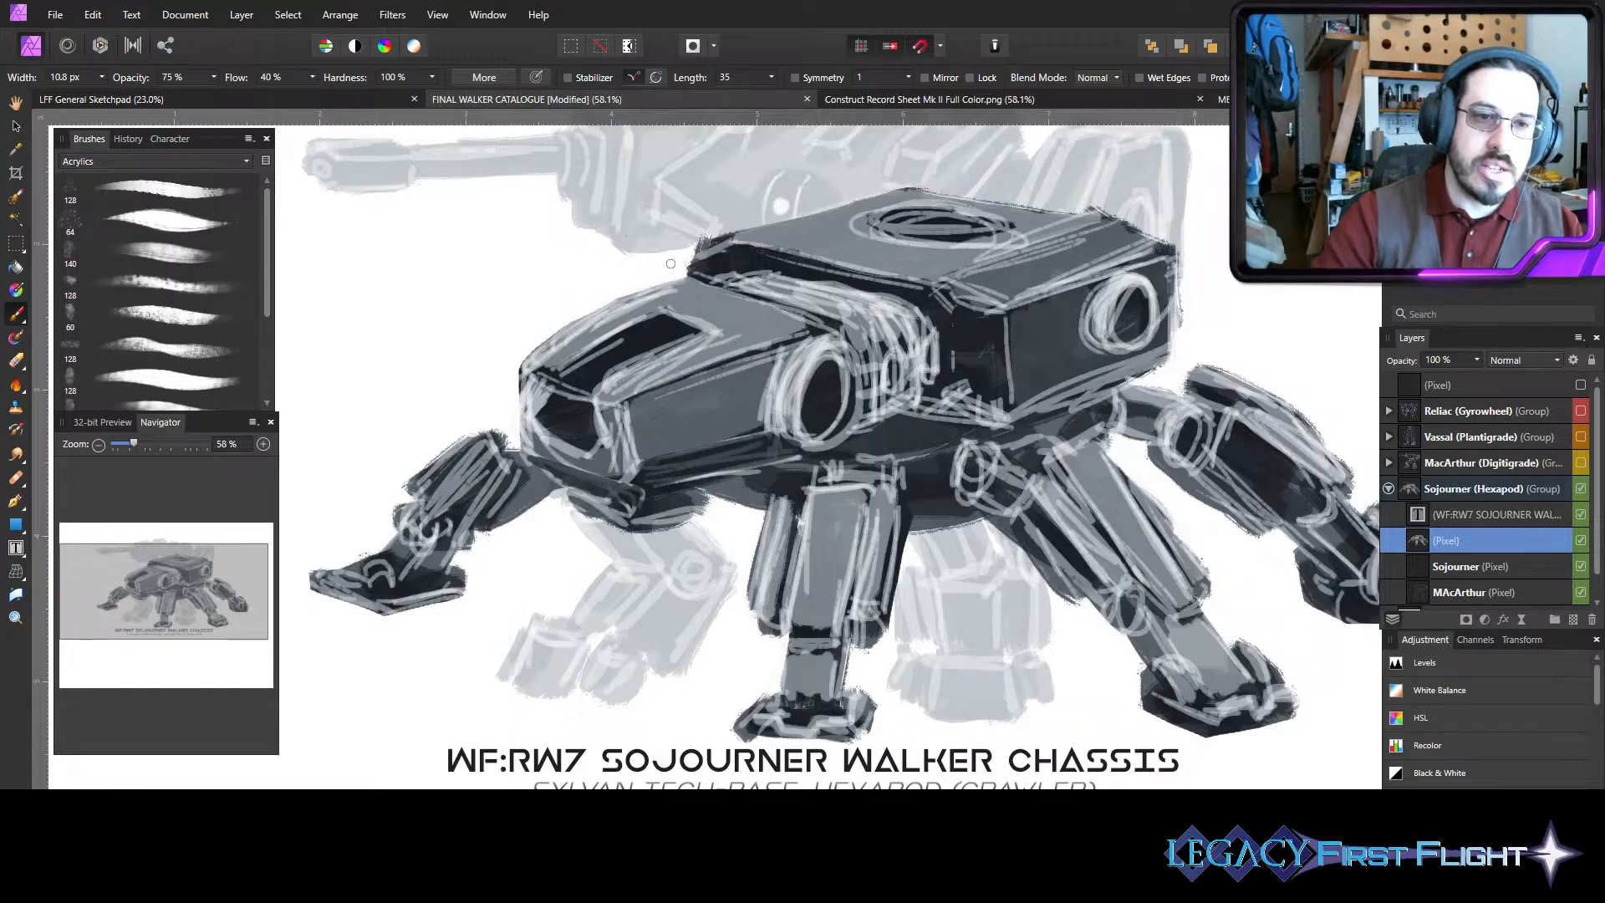
pyautogui.moveTo(686, 325)
pyautogui.mouseDown()
pyautogui.moveTo(650, 334)
pyautogui.moveTo(667, 311)
pyautogui.moveTo(564, 360)
pyautogui.moveTo(662, 312)
pyautogui.moveTo(592, 347)
pyautogui.mouseUp()
pyautogui.press(']')
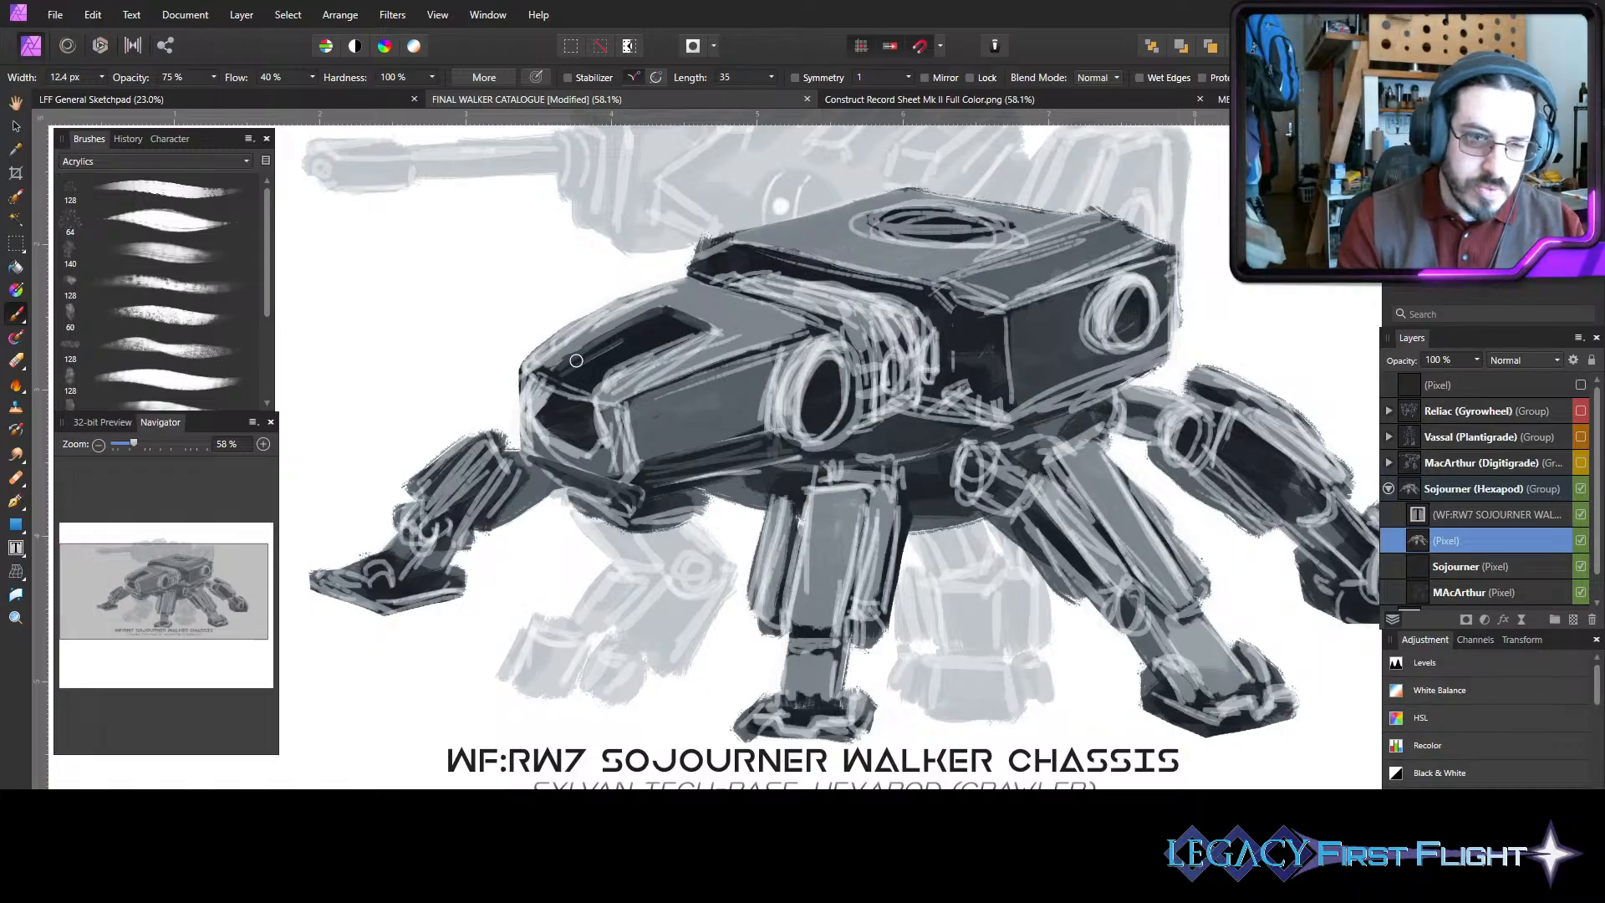
pyautogui.moveTo(600, 342)
pyautogui.mouseDown()
pyautogui.moveTo(639, 333)
pyautogui.moveTo(539, 401)
pyautogui.moveTo(547, 438)
pyautogui.moveTo(583, 454)
pyautogui.moveTo(585, 406)
pyautogui.moveTo(569, 396)
pyautogui.mouseUp()
pyautogui.press(']')
pyautogui.press(']')
pyautogui.press(']')
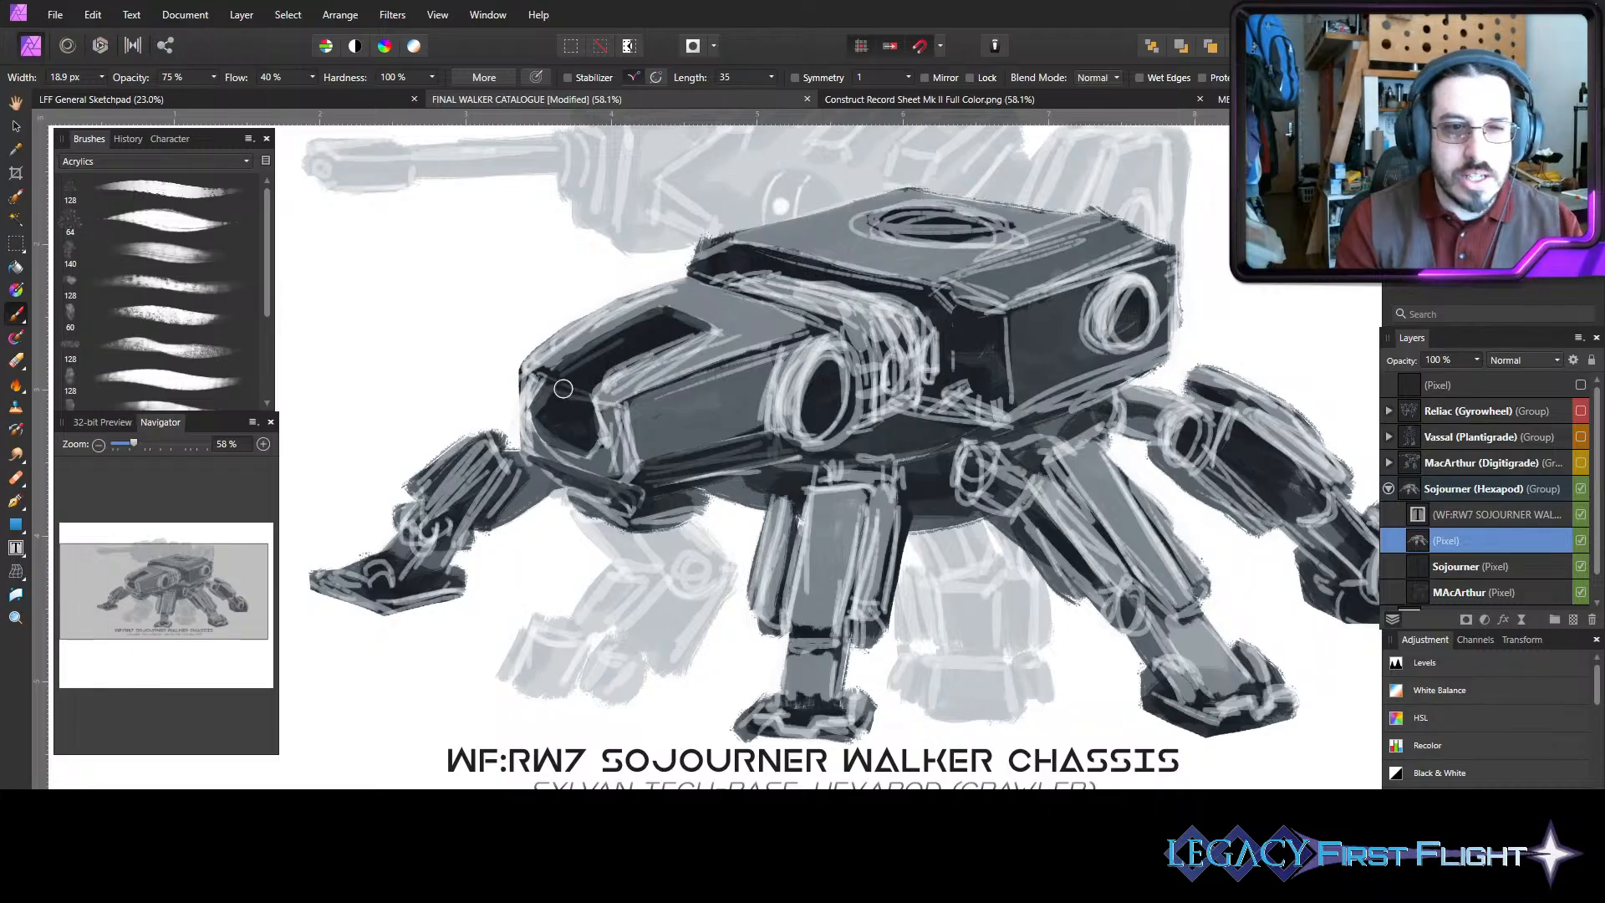
pyautogui.moveTo(629, 352)
pyautogui.mouseDown()
pyautogui.moveTo(682, 337)
pyautogui.moveTo(608, 367)
pyautogui.moveTo(692, 330)
pyautogui.mouseUp()
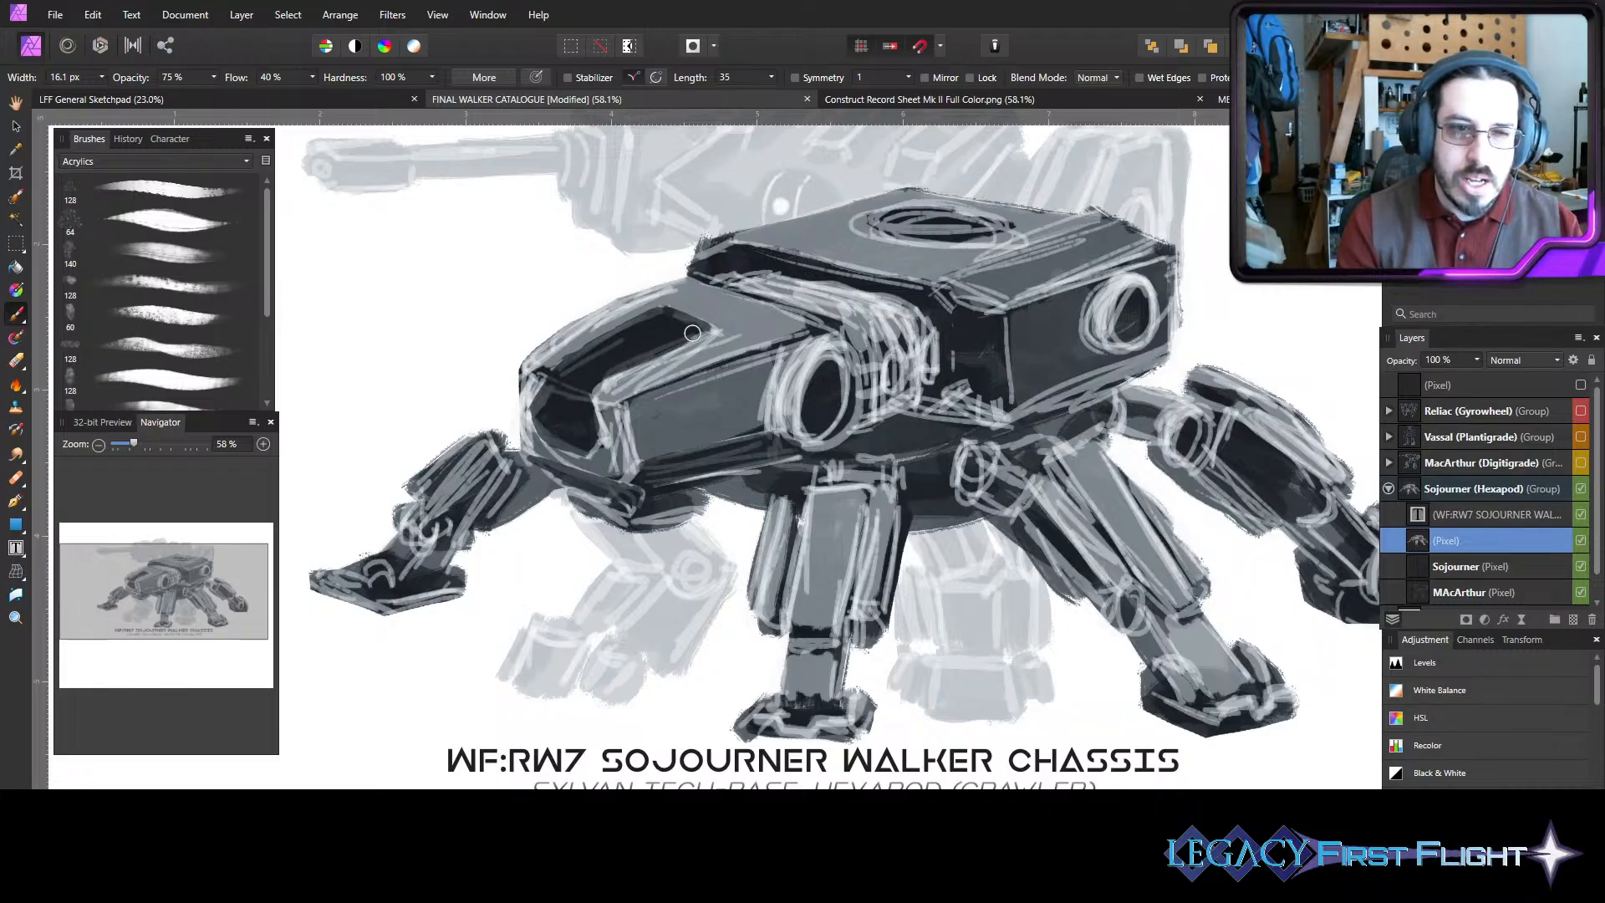
# - Reduce the brush to 6.1 px and refine the edges around the cockpit and nose plating
pyautogui.press('[')
pyautogui.press('[')
pyautogui.press('[')
pyautogui.press('[')
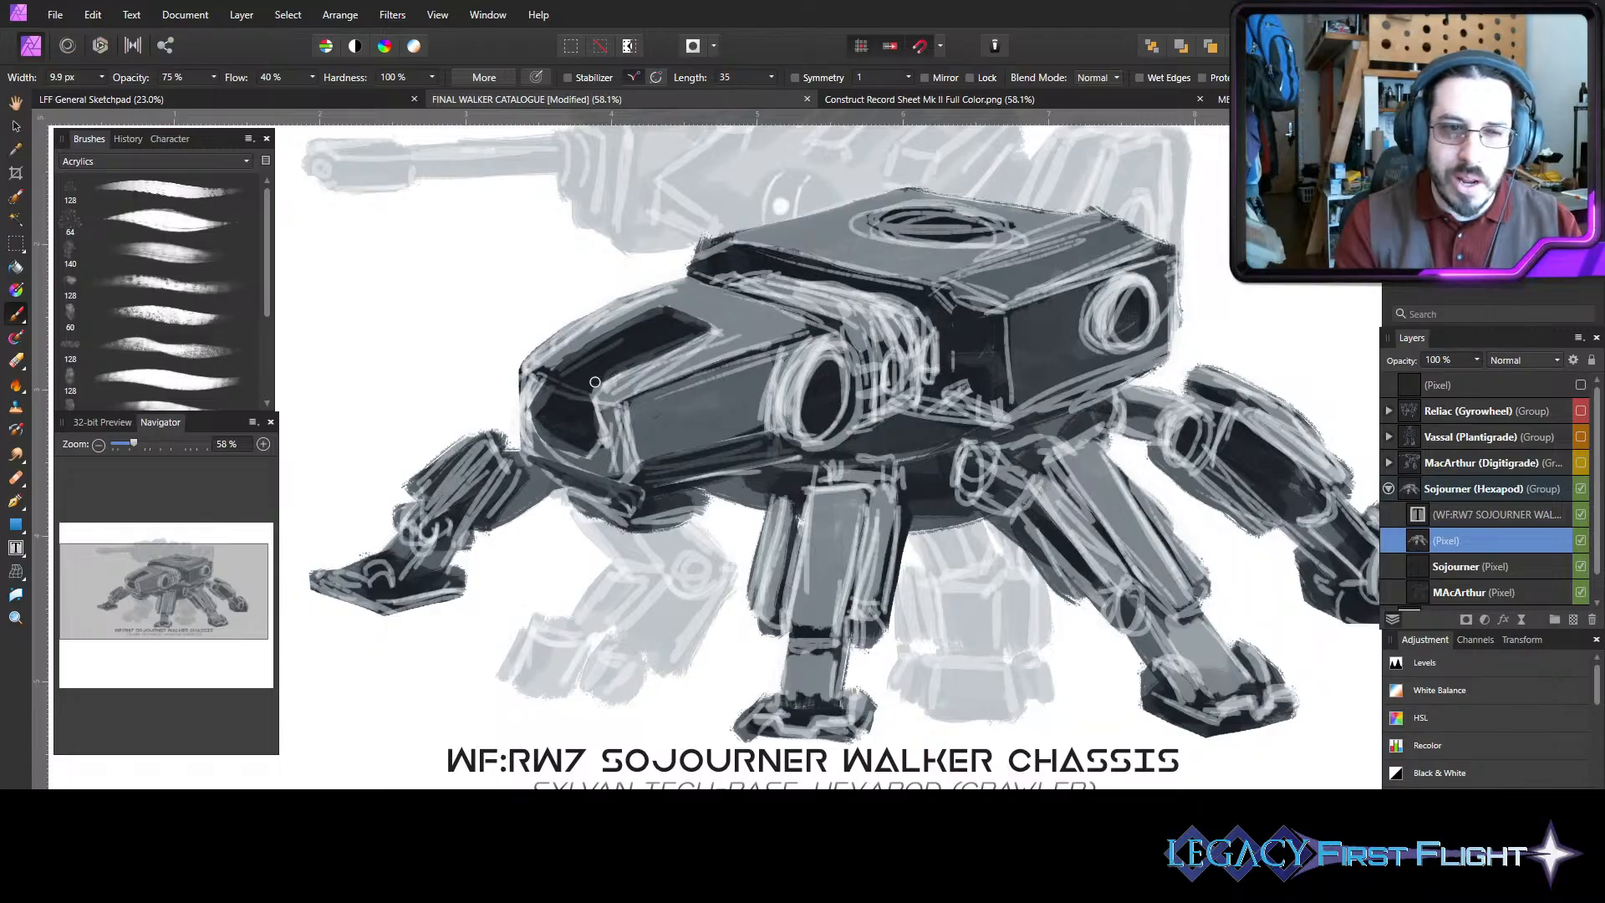
pyautogui.press('[')
pyautogui.press('[')
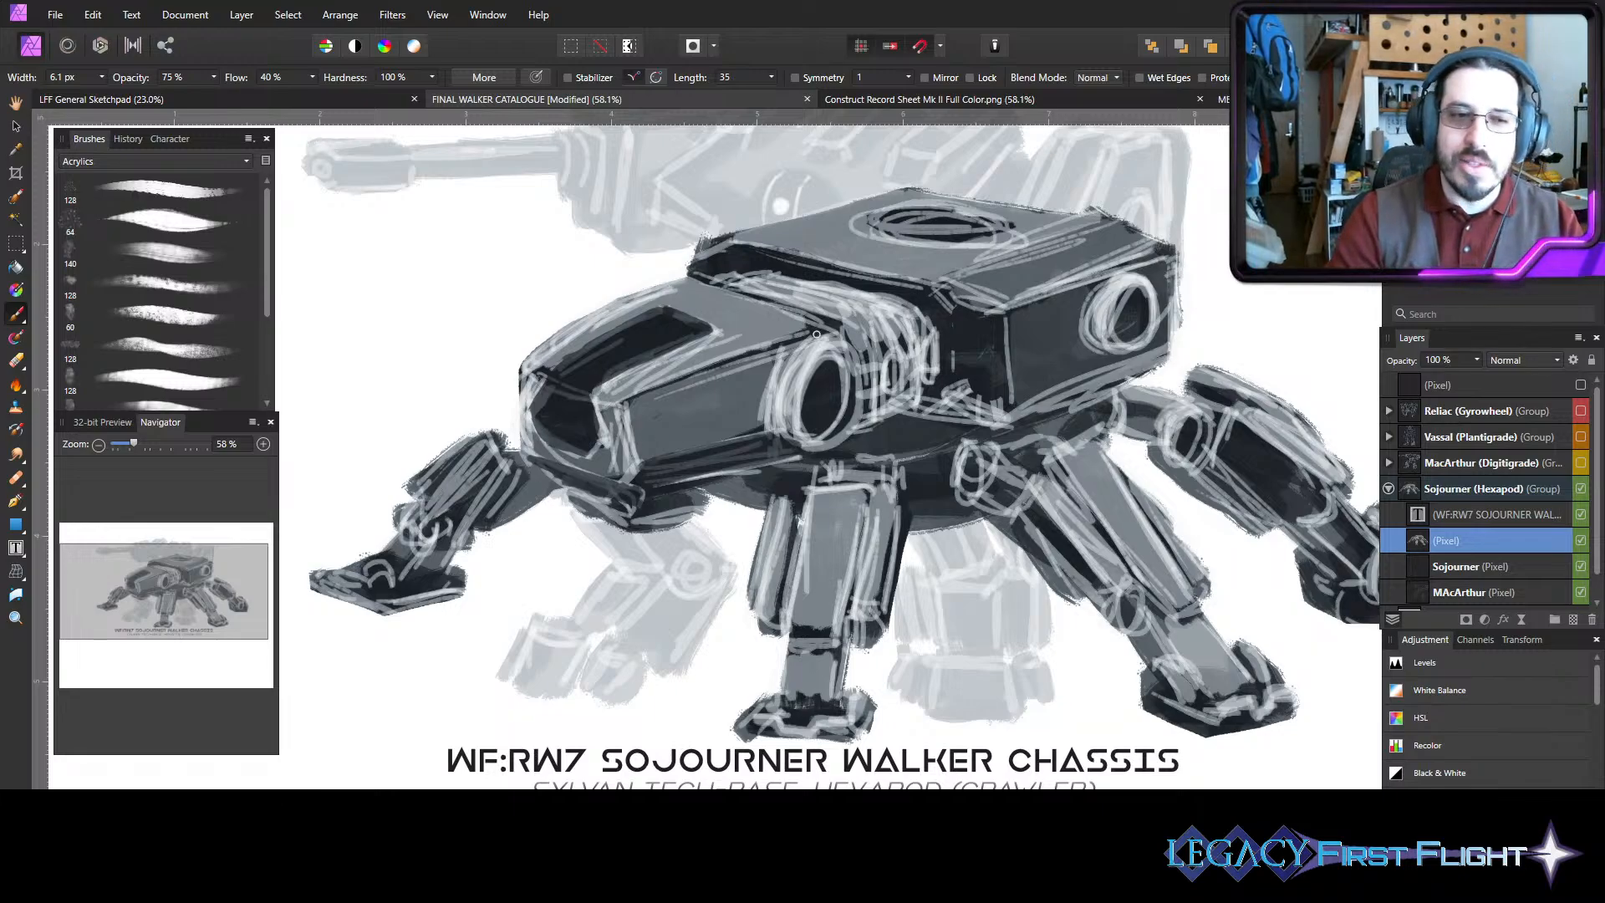
# - Enlarge the brush and paint over the sketch lines along the rear hull box's front top edge and the recess beneath it
pyautogui.press(']')
pyautogui.press(']')
pyautogui.press(']')
pyautogui.press(']')
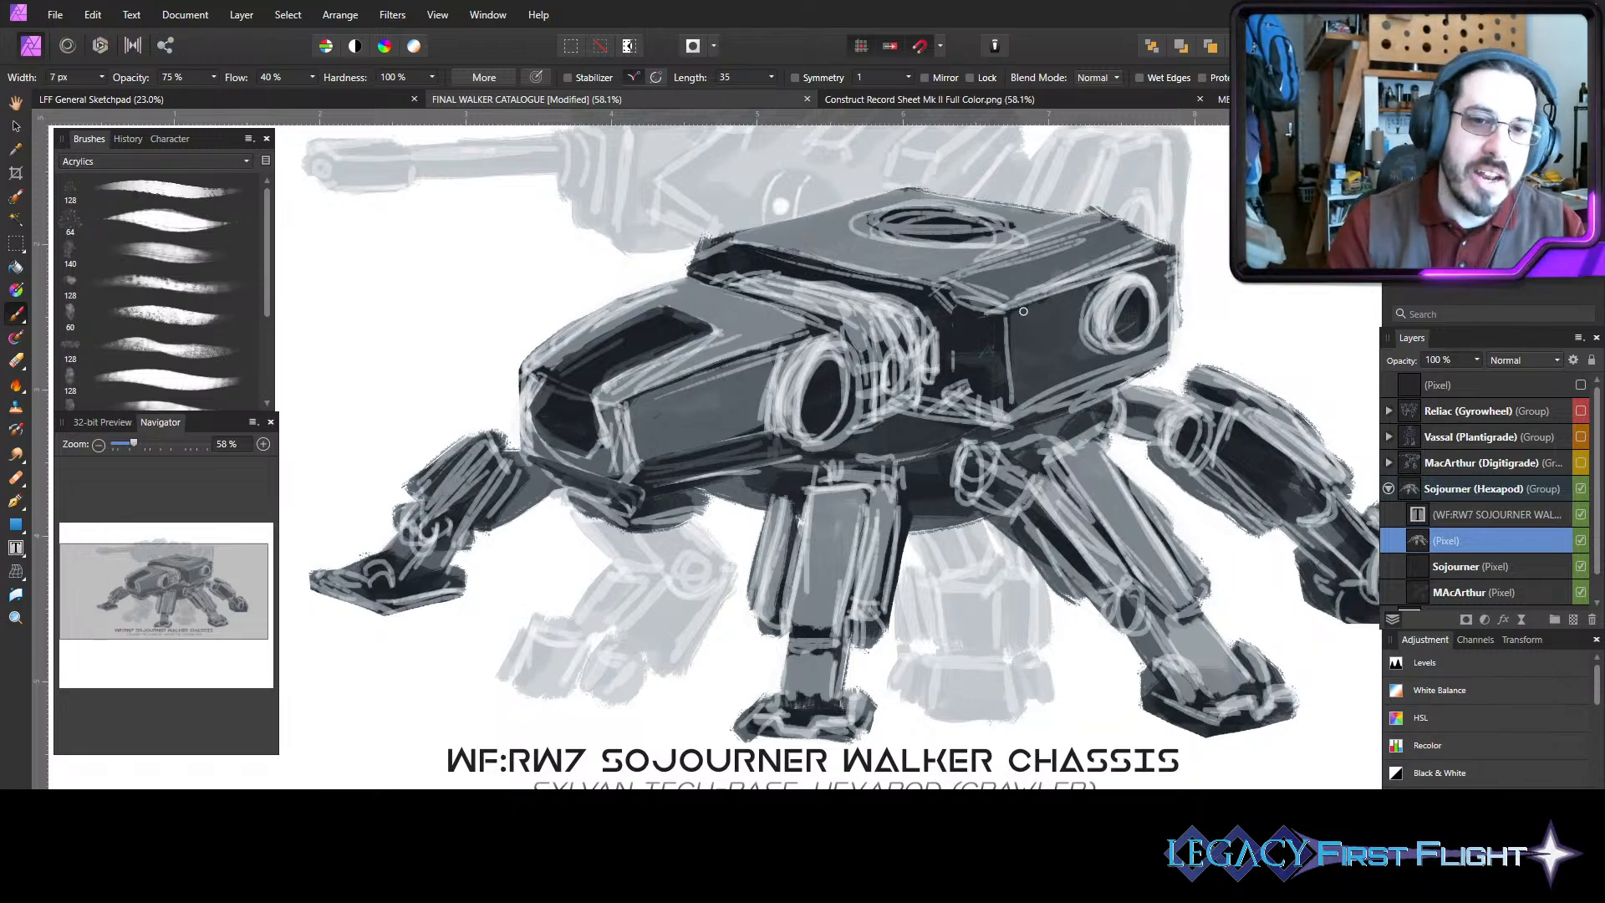
pyautogui.press(']')
pyautogui.press(']')
pyautogui.moveTo(954, 384)
pyautogui.mouseDown()
pyautogui.moveTo(995, 409)
pyautogui.moveTo(949, 414)
pyautogui.mouseUp()
pyautogui.moveTo(960, 334)
pyautogui.mouseDown()
pyautogui.moveTo(997, 402)
pyautogui.moveTo(953, 385)
pyautogui.moveTo(988, 408)
pyautogui.moveTo(951, 362)
pyautogui.moveTo(955, 338)
pyautogui.moveTo(927, 403)
pyautogui.moveTo(961, 296)
pyautogui.moveTo(986, 286)
pyautogui.moveTo(968, 334)
pyautogui.moveTo(937, 301)
pyautogui.moveTo(971, 326)
pyautogui.moveTo(978, 314)
pyautogui.moveTo(883, 255)
pyautogui.moveTo(883, 285)
pyautogui.moveTo(912, 290)
pyautogui.moveTo(839, 270)
pyautogui.moveTo(936, 291)
pyautogui.moveTo(733, 260)
pyautogui.moveTo(828, 244)
pyautogui.mouseUp()
pyautogui.press(']')
pyautogui.press(']')
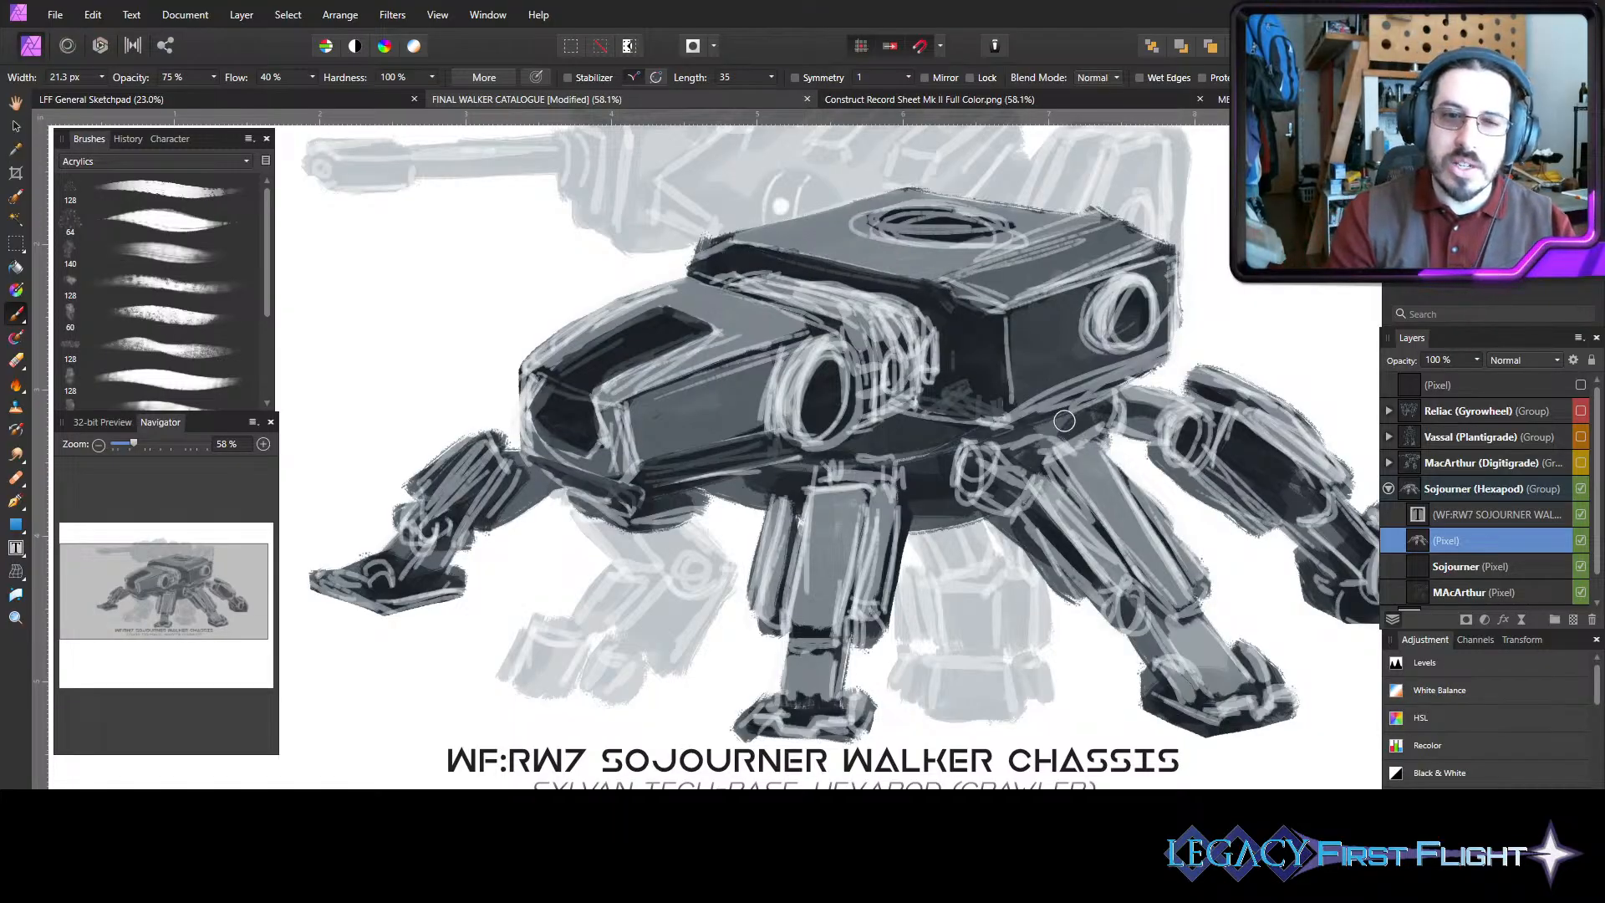
pyautogui.press('[')
pyautogui.press('[')
pyautogui.press('[')
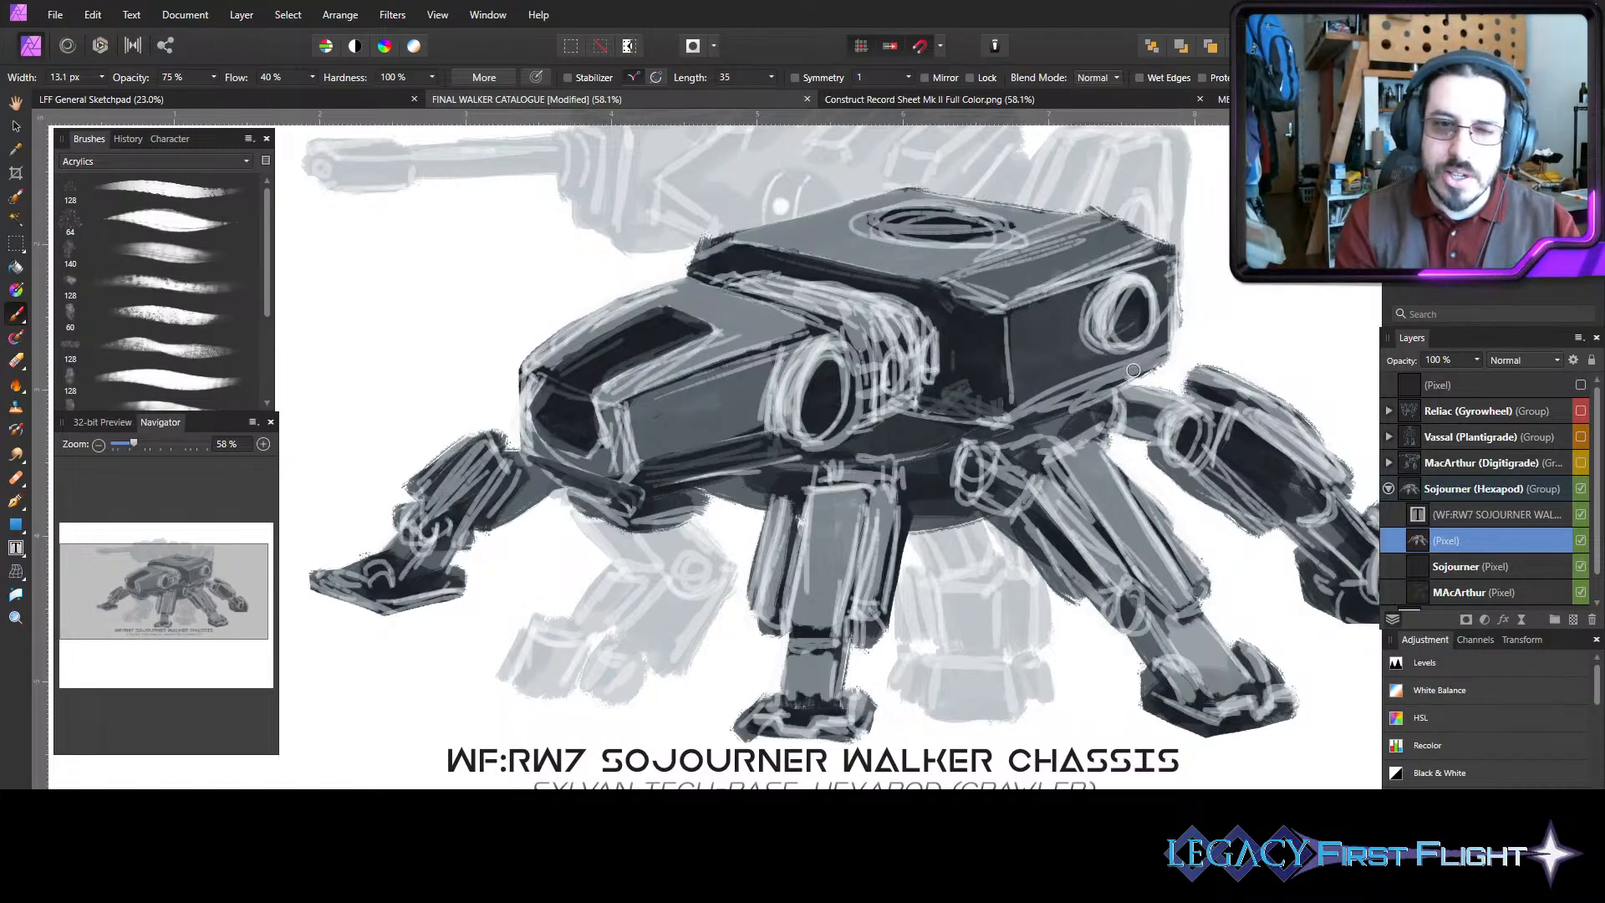
pyautogui.moveTo(1134, 370); pyautogui.dragTo(1042, 404)
pyautogui.hotkey('ctrl', 'z')
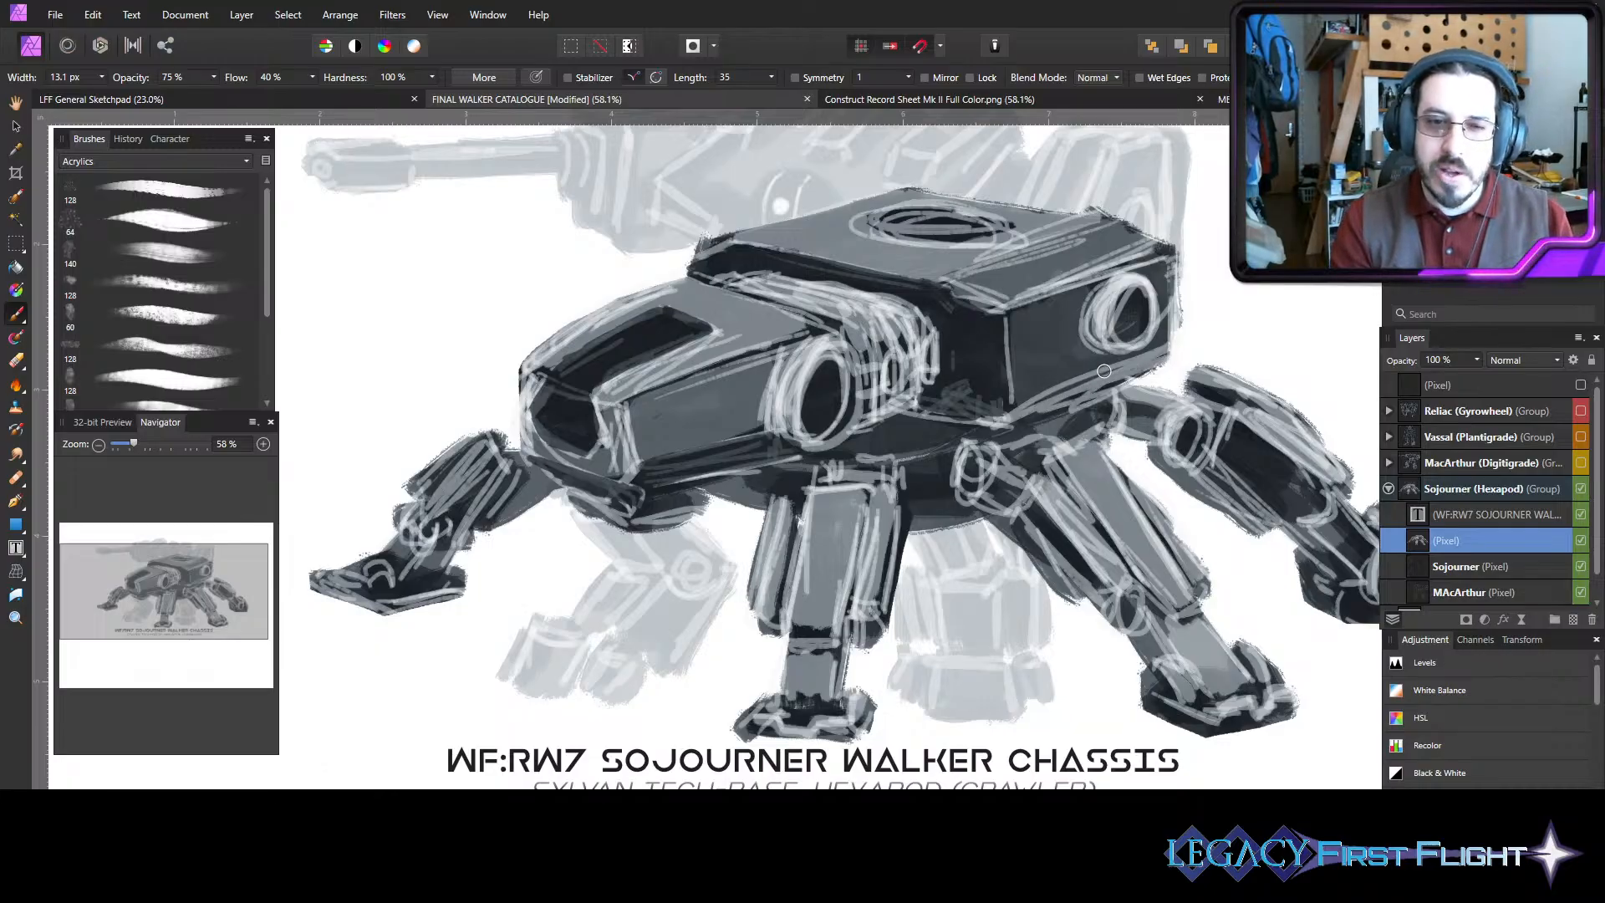
# - Erase the light strokes along the lower side edge of the rear hull box with a 13.2 px eraser
pyautogui.press('e')
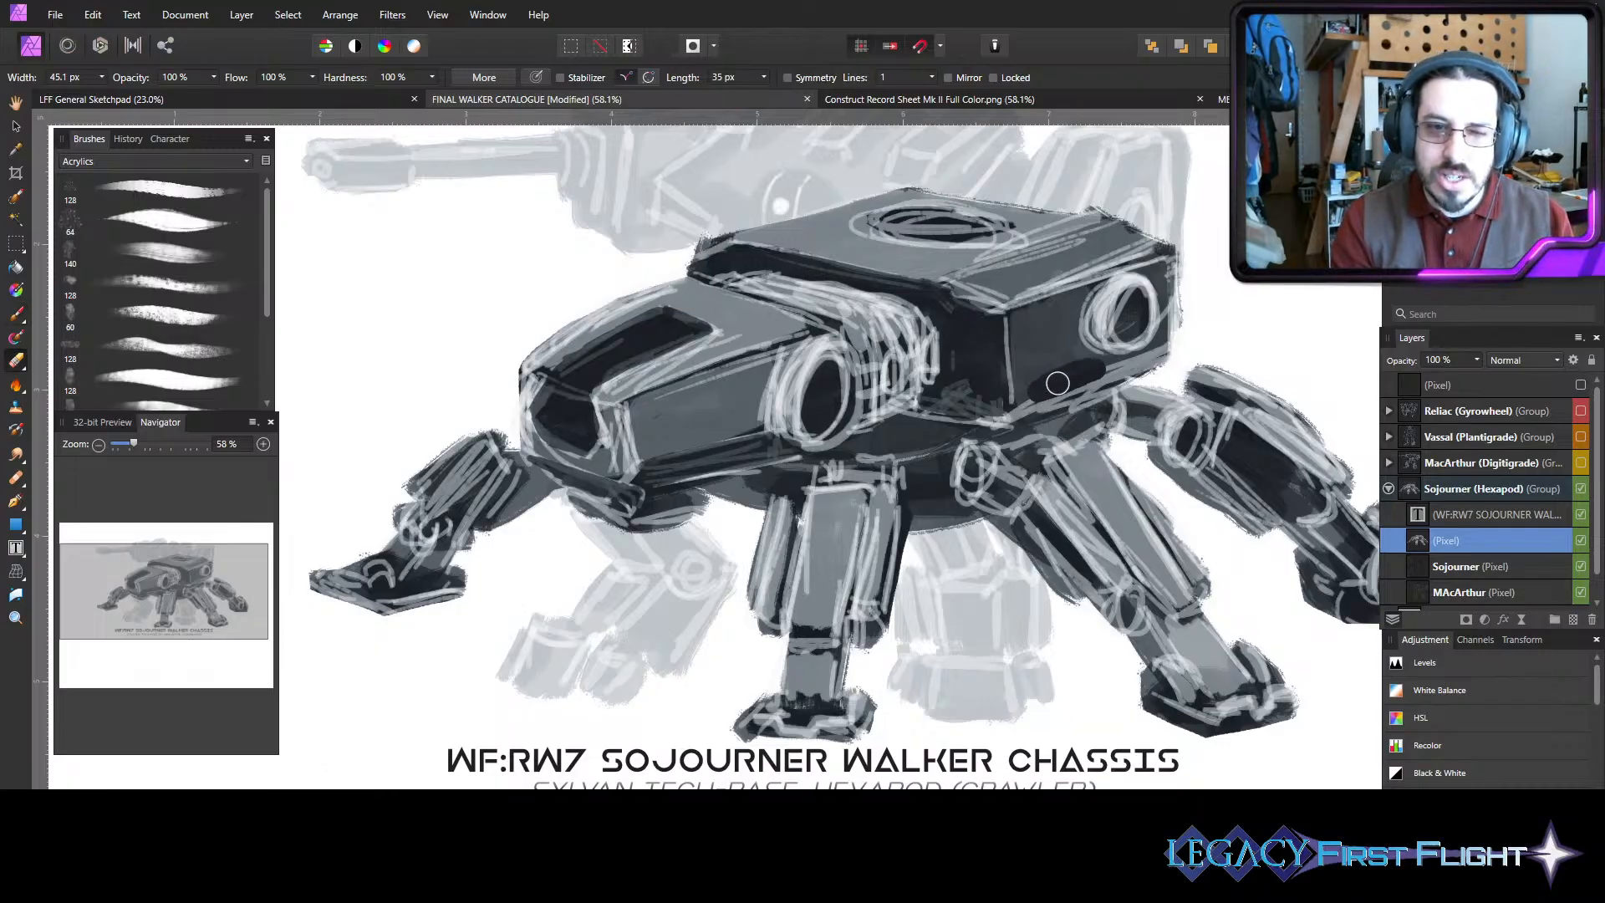
pyautogui.press('[')
pyautogui.press('[')
pyautogui.press('[')
pyautogui.press('[')
pyautogui.press('[')
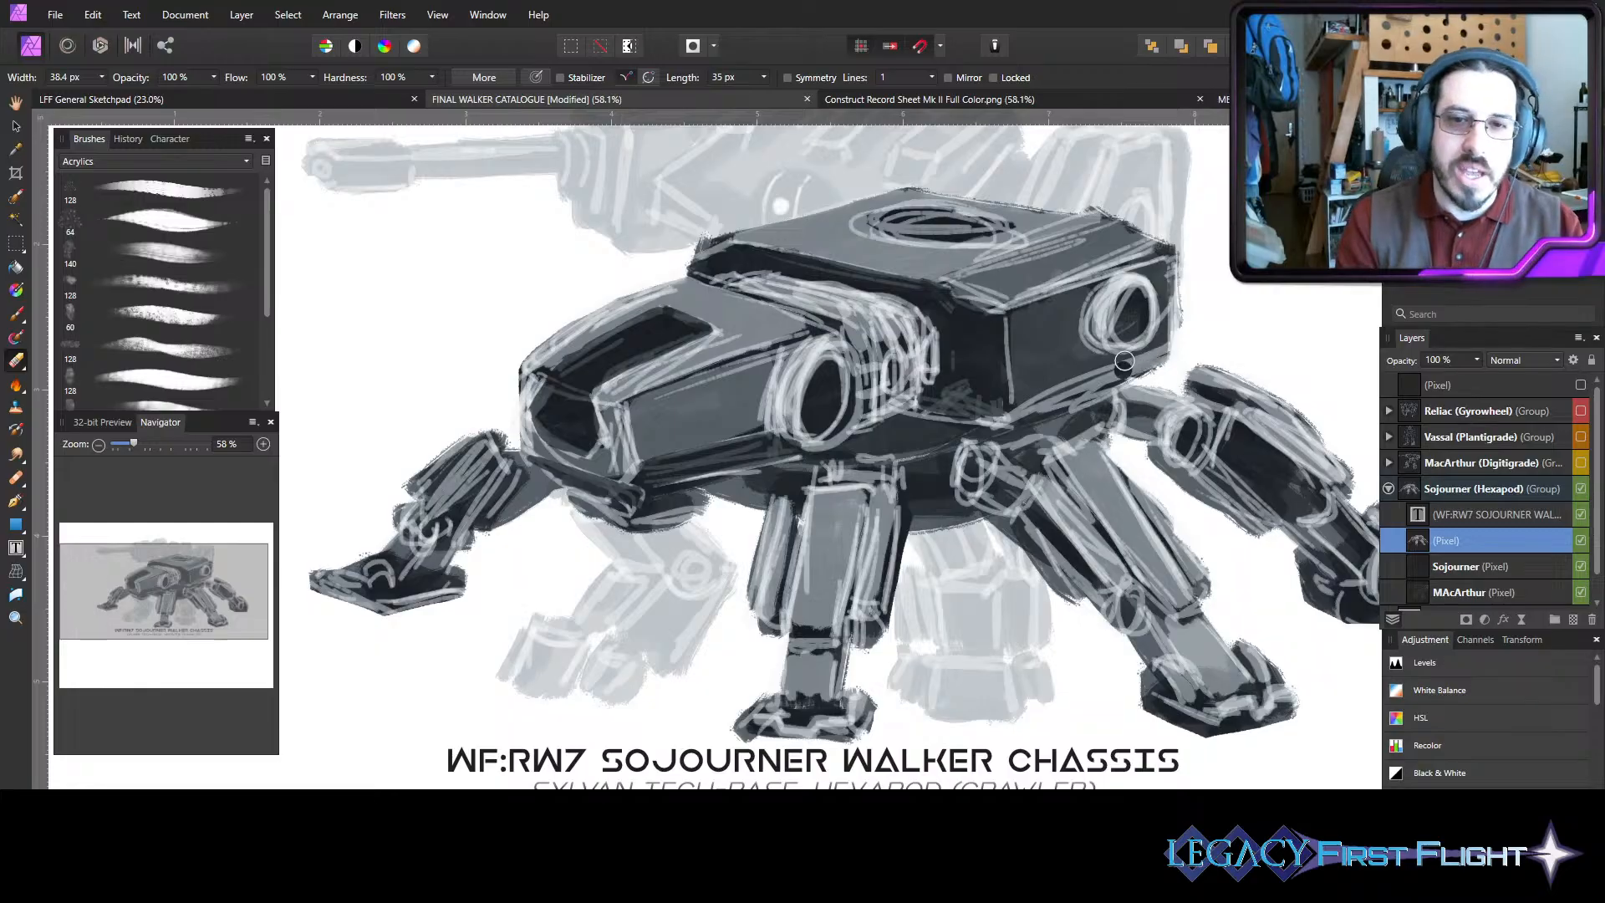
pyautogui.press(']')
pyautogui.press(']')
pyautogui.moveTo(1168, 346); pyautogui.dragTo(1035, 403)
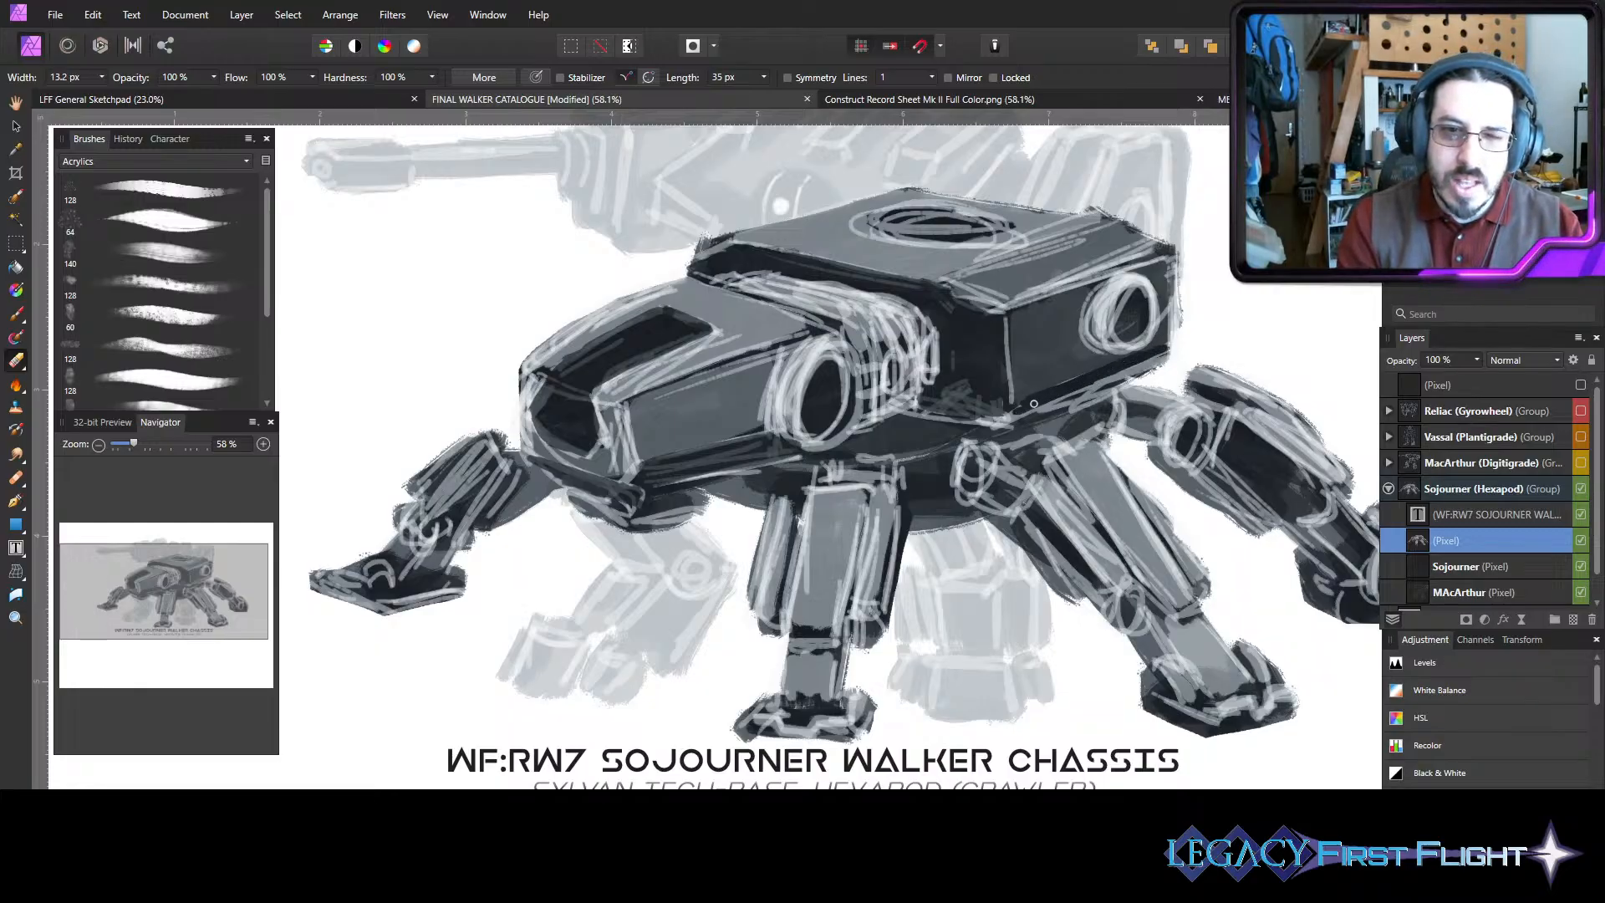
pyautogui.moveTo(1119, 362)
pyautogui.mouseDown()
pyautogui.moveTo(1078, 386)
pyautogui.moveTo(1161, 351)
pyautogui.mouseUp()
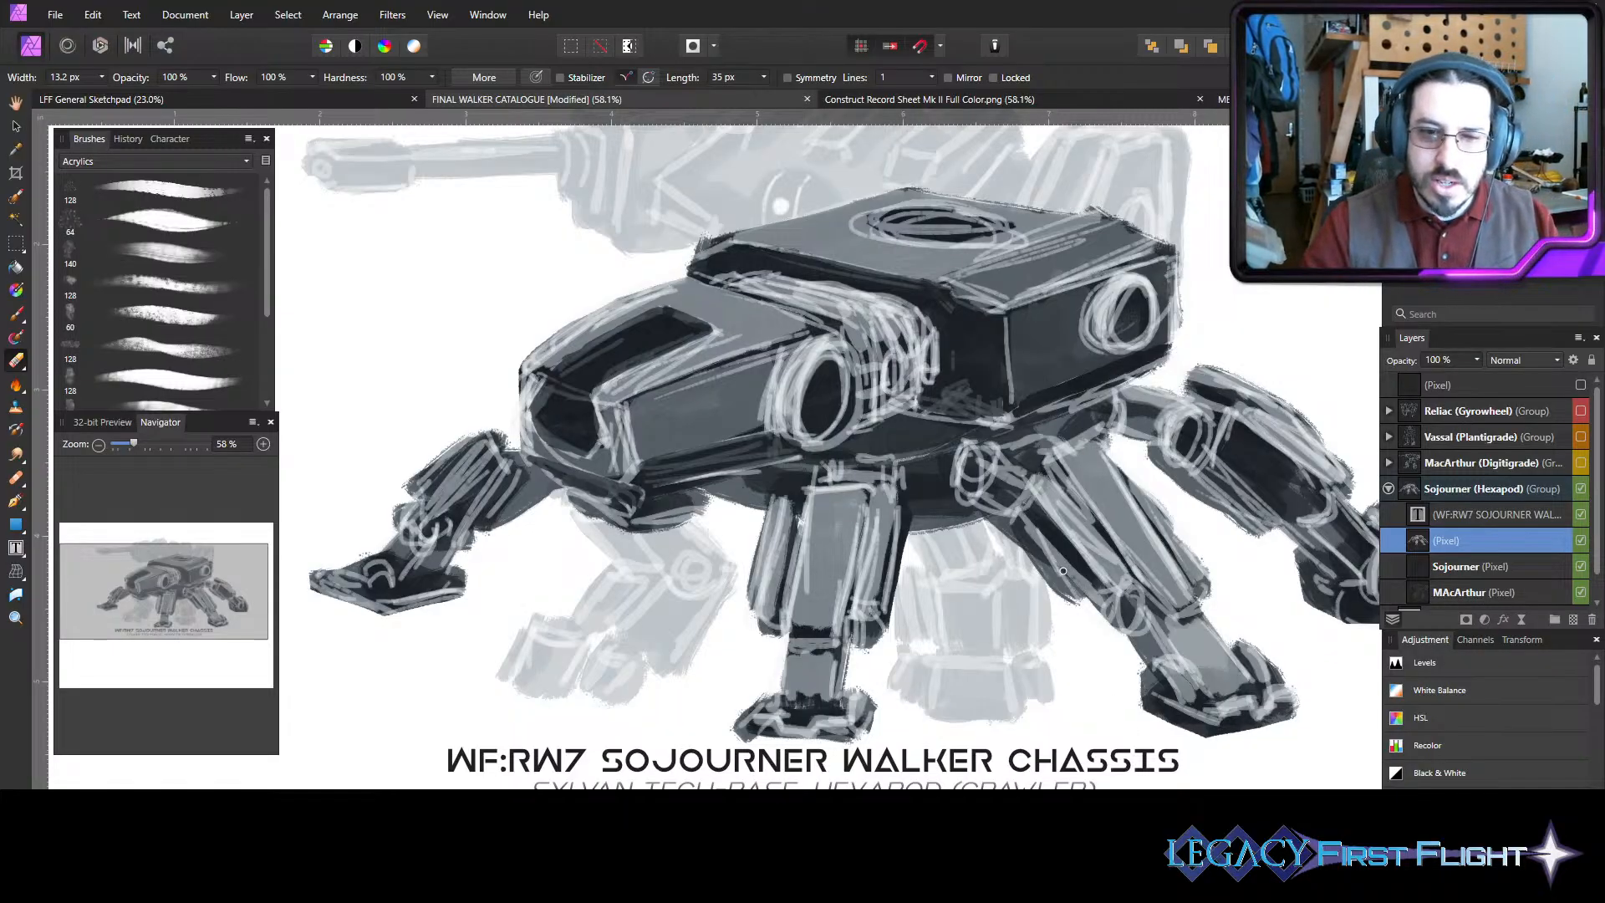
# - Erase light strokes from the shaded inner side of the leg below the rear hull box, leaving a dark shadow area
pyautogui.moveTo(1033, 524); pyautogui.dragTo(1102, 578)
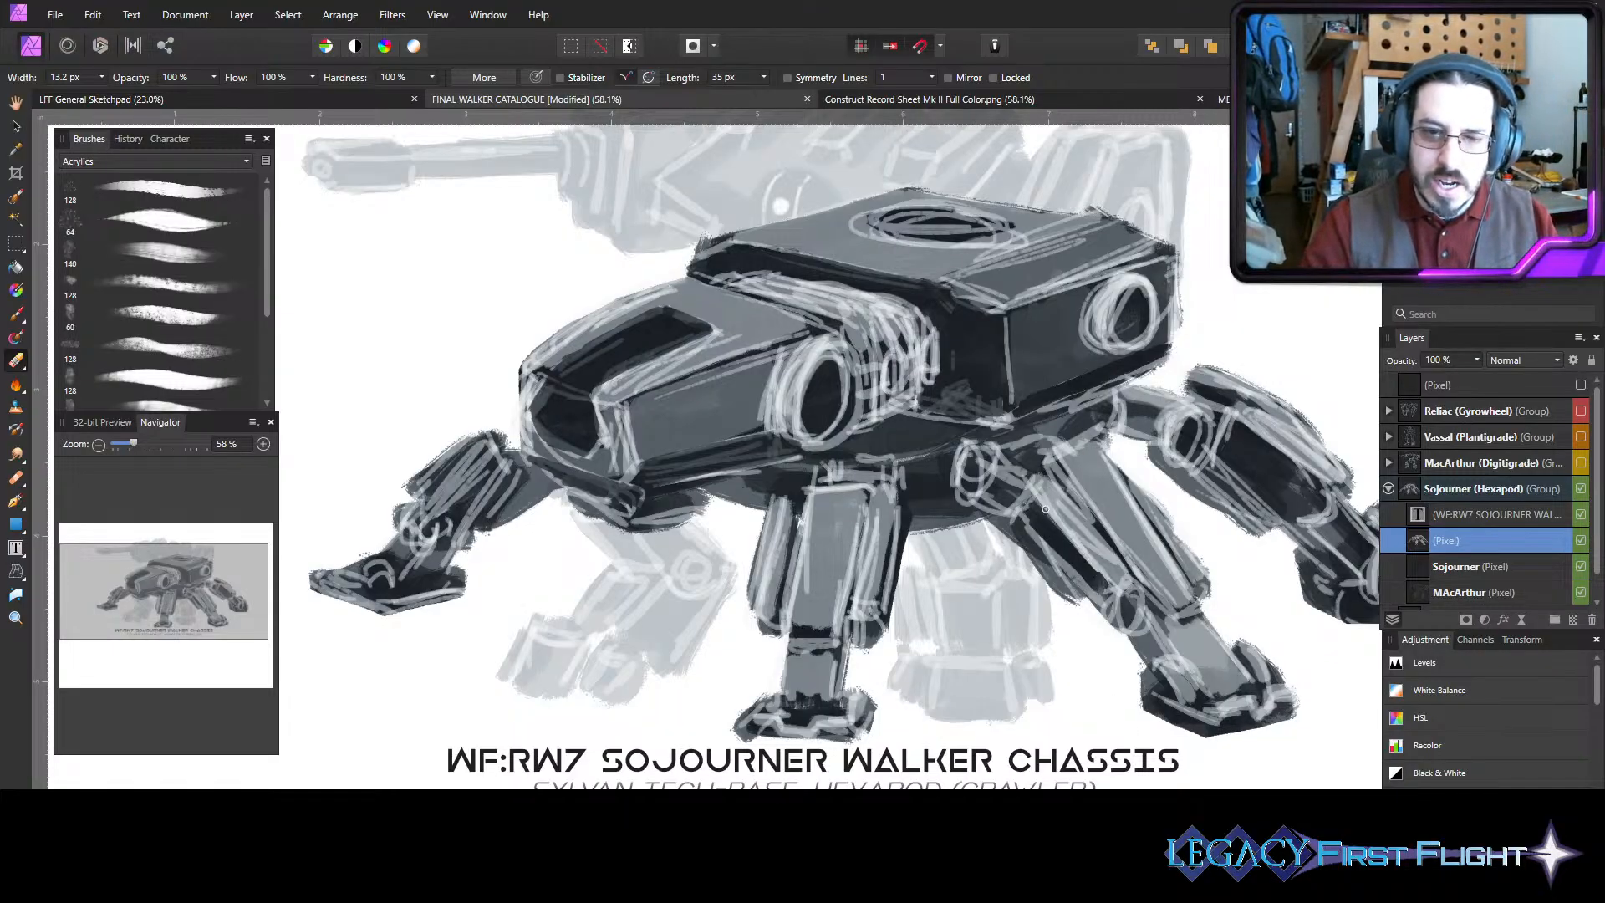
pyautogui.moveTo(1037, 497)
pyautogui.mouseDown()
pyautogui.moveTo(1100, 577)
pyautogui.moveTo(1020, 516)
pyautogui.moveTo(1108, 581)
pyautogui.mouseUp()
pyautogui.moveTo(1060, 532)
pyautogui.mouseDown()
pyautogui.moveTo(1109, 603)
pyautogui.moveTo(1114, 584)
pyautogui.moveTo(1106, 604)
pyautogui.moveTo(1041, 535)
pyautogui.mouseUp()
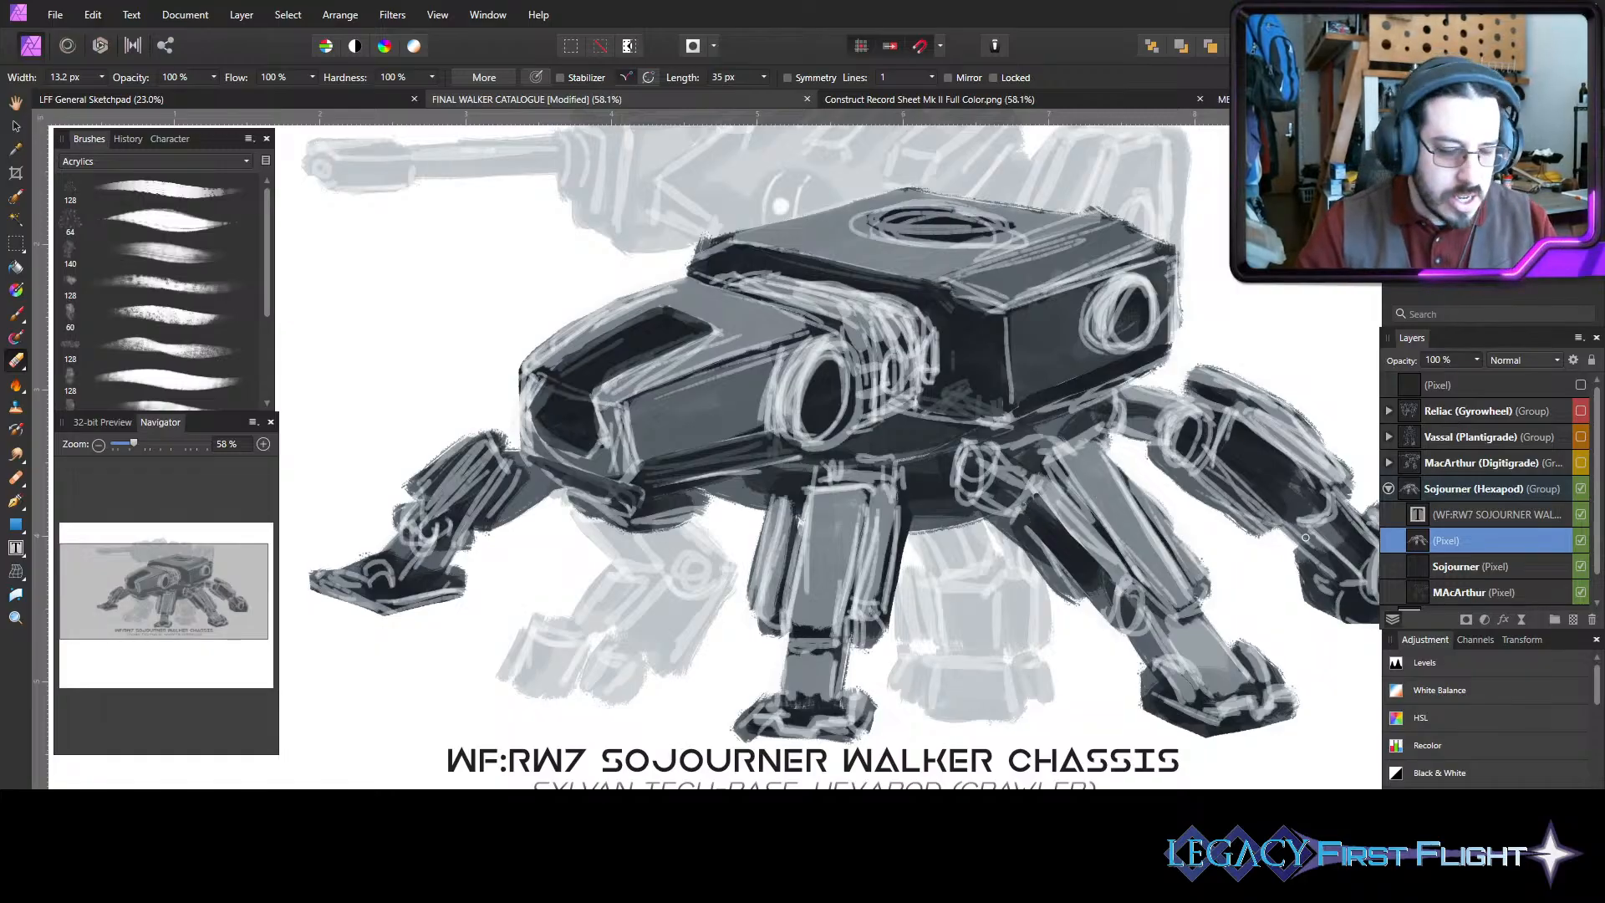
# - Enlarge the eraser to 20.1 px and clear the light strokes at the lower leg joints, leaving them dark
pyautogui.press(']')
pyautogui.press(']')
pyautogui.press(']')
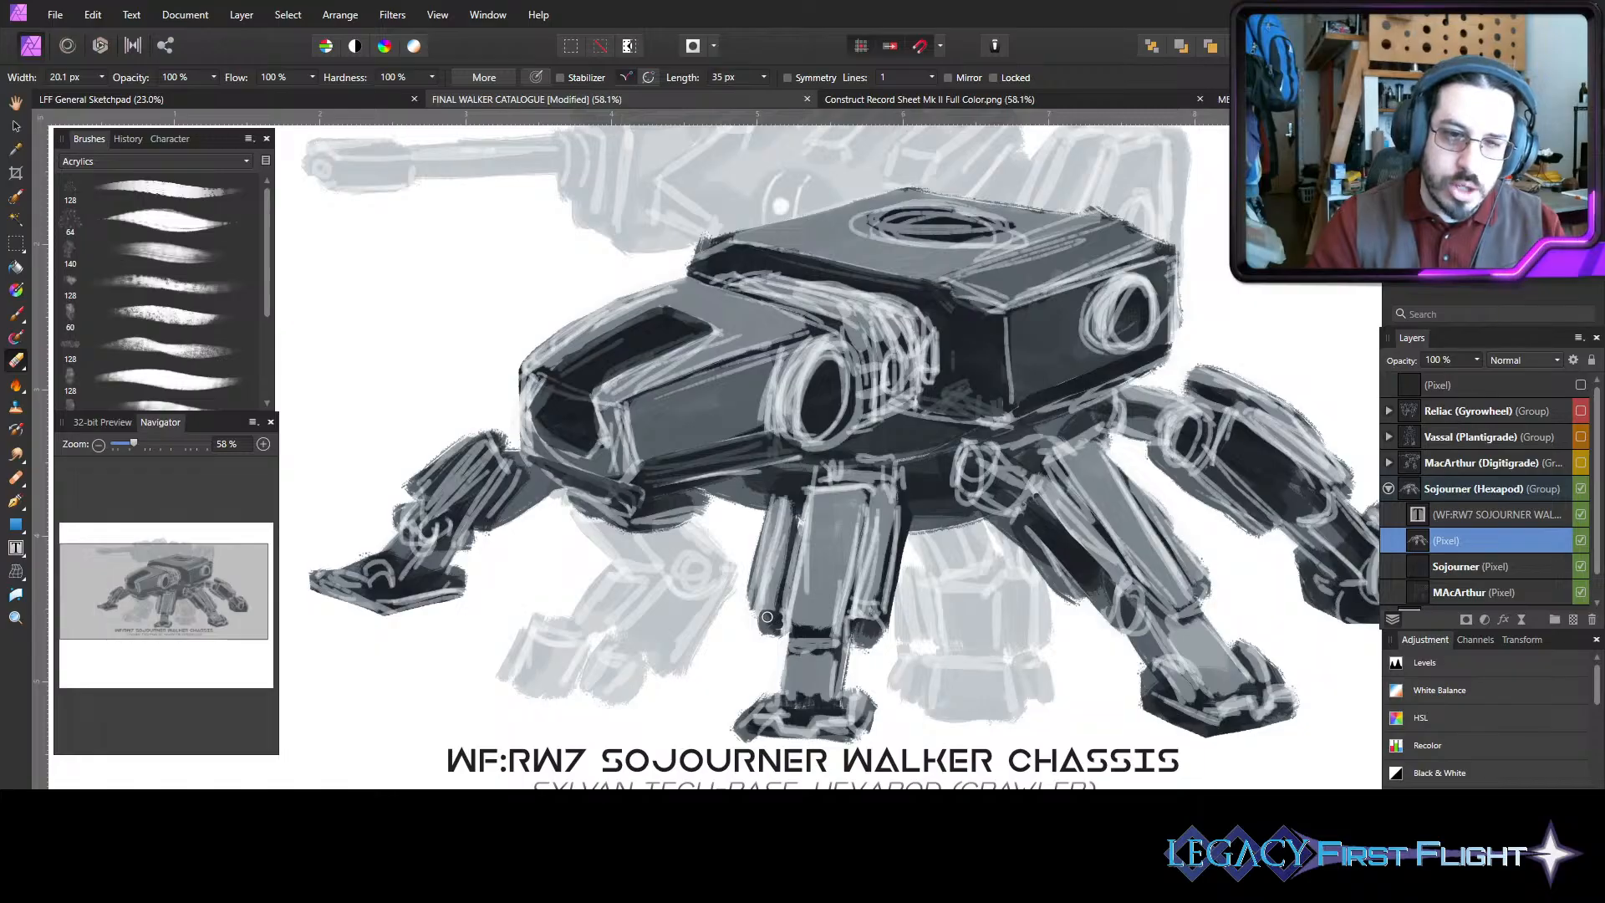
pyautogui.moveTo(841, 637)
pyautogui.mouseDown()
pyautogui.moveTo(802, 635)
pyautogui.moveTo(829, 634)
pyautogui.moveTo(801, 630)
pyautogui.moveTo(836, 624)
pyautogui.mouseUp()
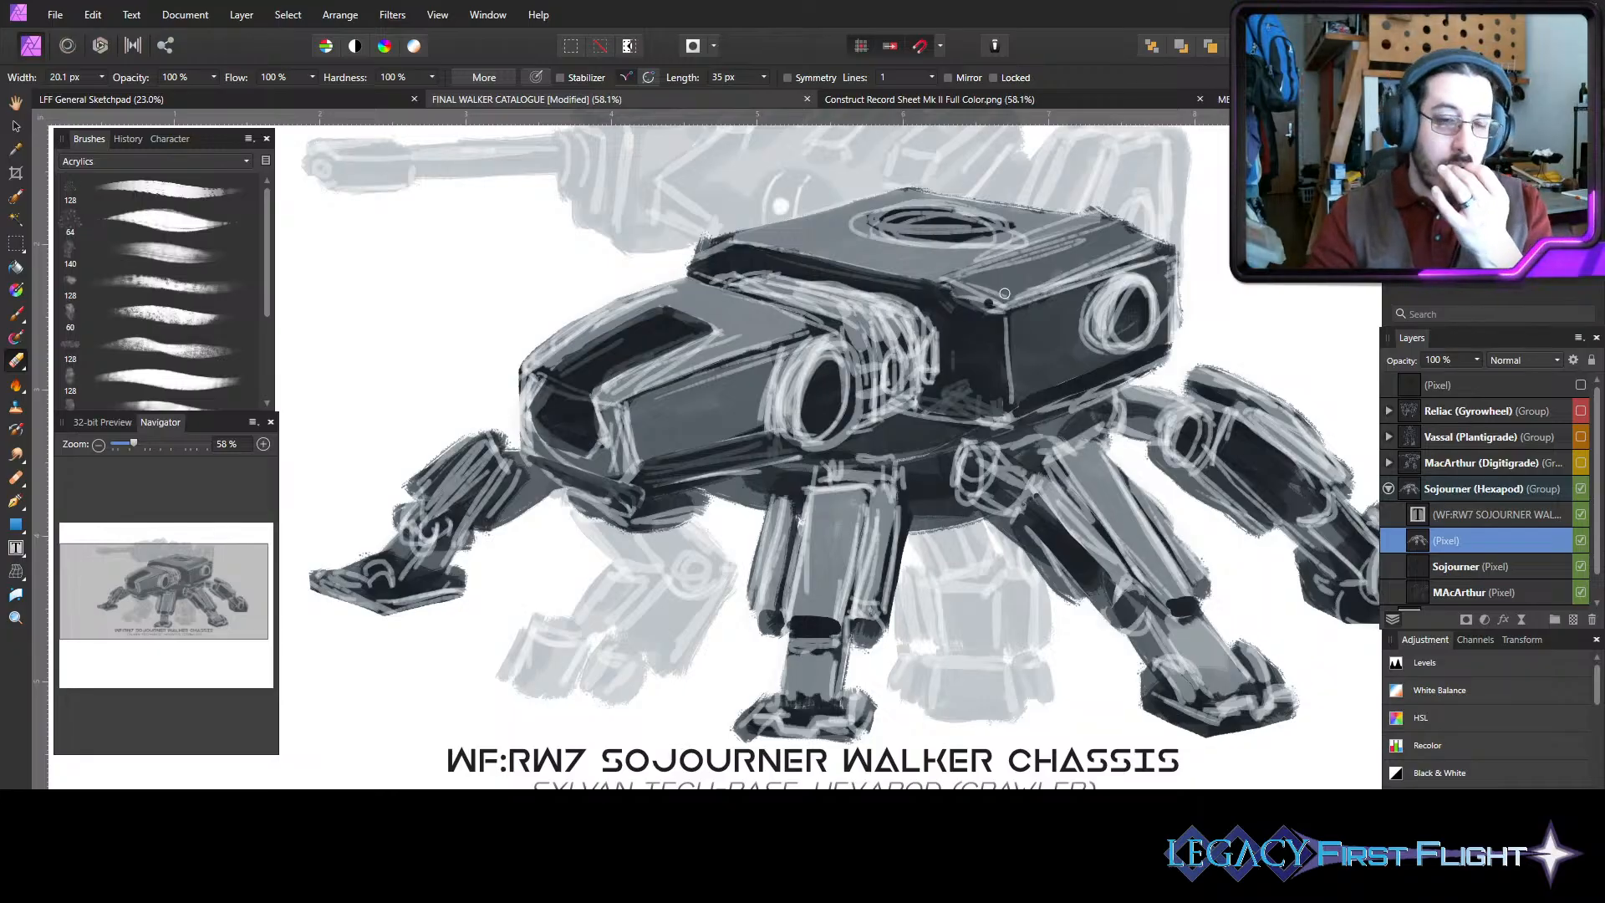
# - On the Sojourner layer, erase the ragged silhouette edges under the belly between the legs and below the nose
pyautogui.click(1485, 567)
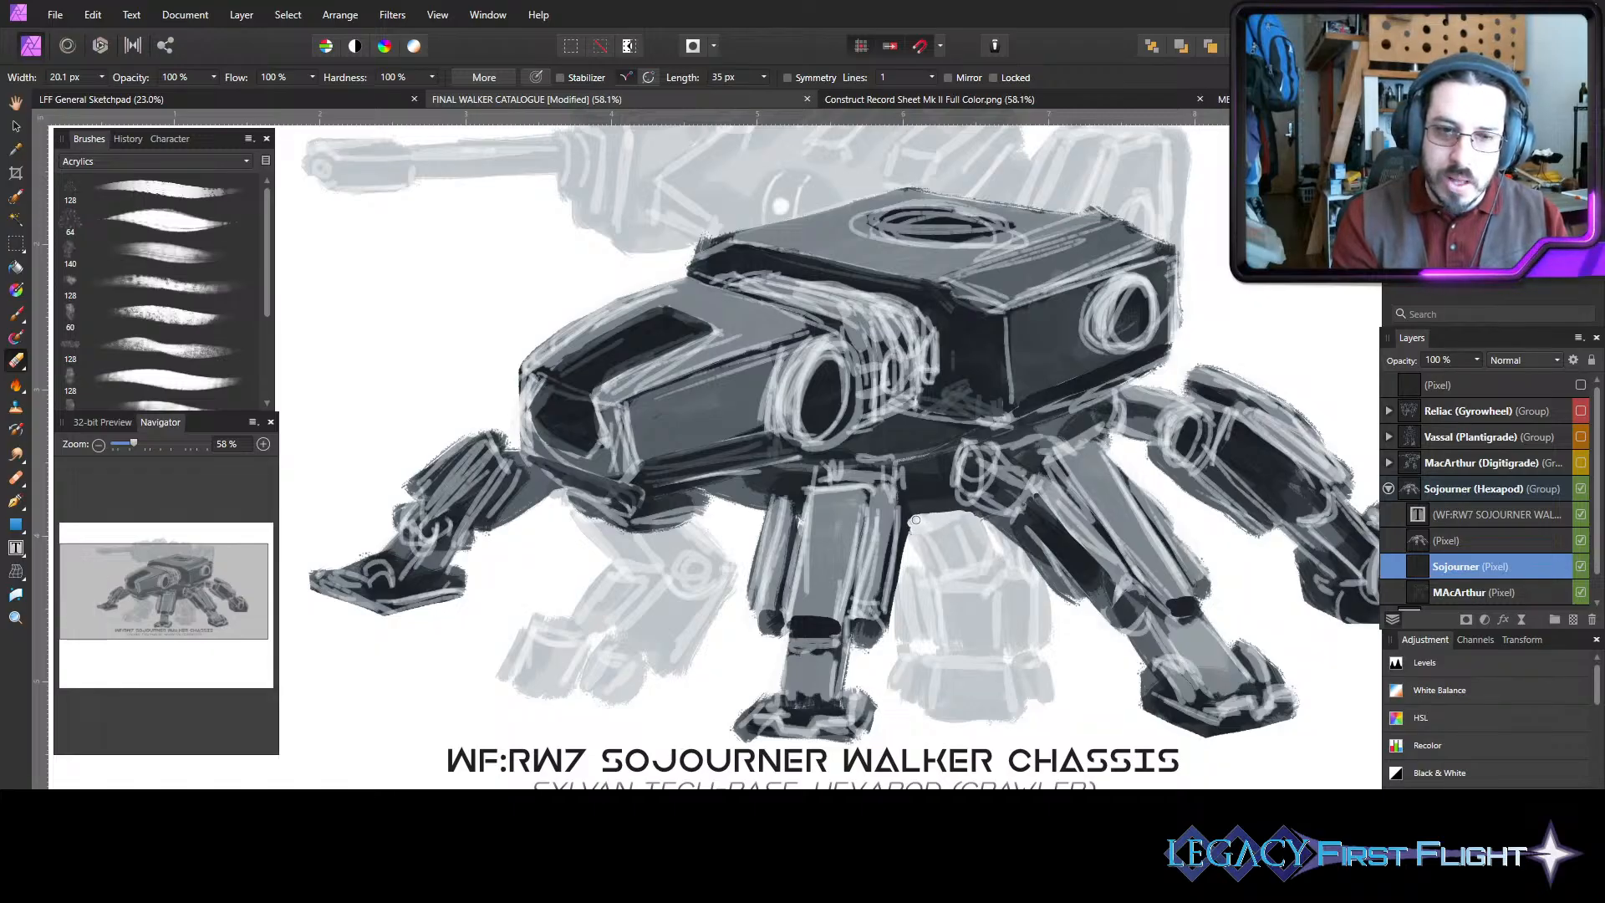
pyautogui.moveTo(973, 527)
pyautogui.mouseDown()
pyautogui.moveTo(917, 539)
pyautogui.moveTo(913, 519)
pyautogui.moveTo(906, 571)
pyautogui.moveTo(912, 519)
pyautogui.moveTo(898, 600)
pyautogui.moveTo(913, 519)
pyautogui.moveTo(959, 521)
pyautogui.moveTo(913, 518)
pyautogui.moveTo(969, 518)
pyautogui.moveTo(912, 513)
pyautogui.mouseUp()
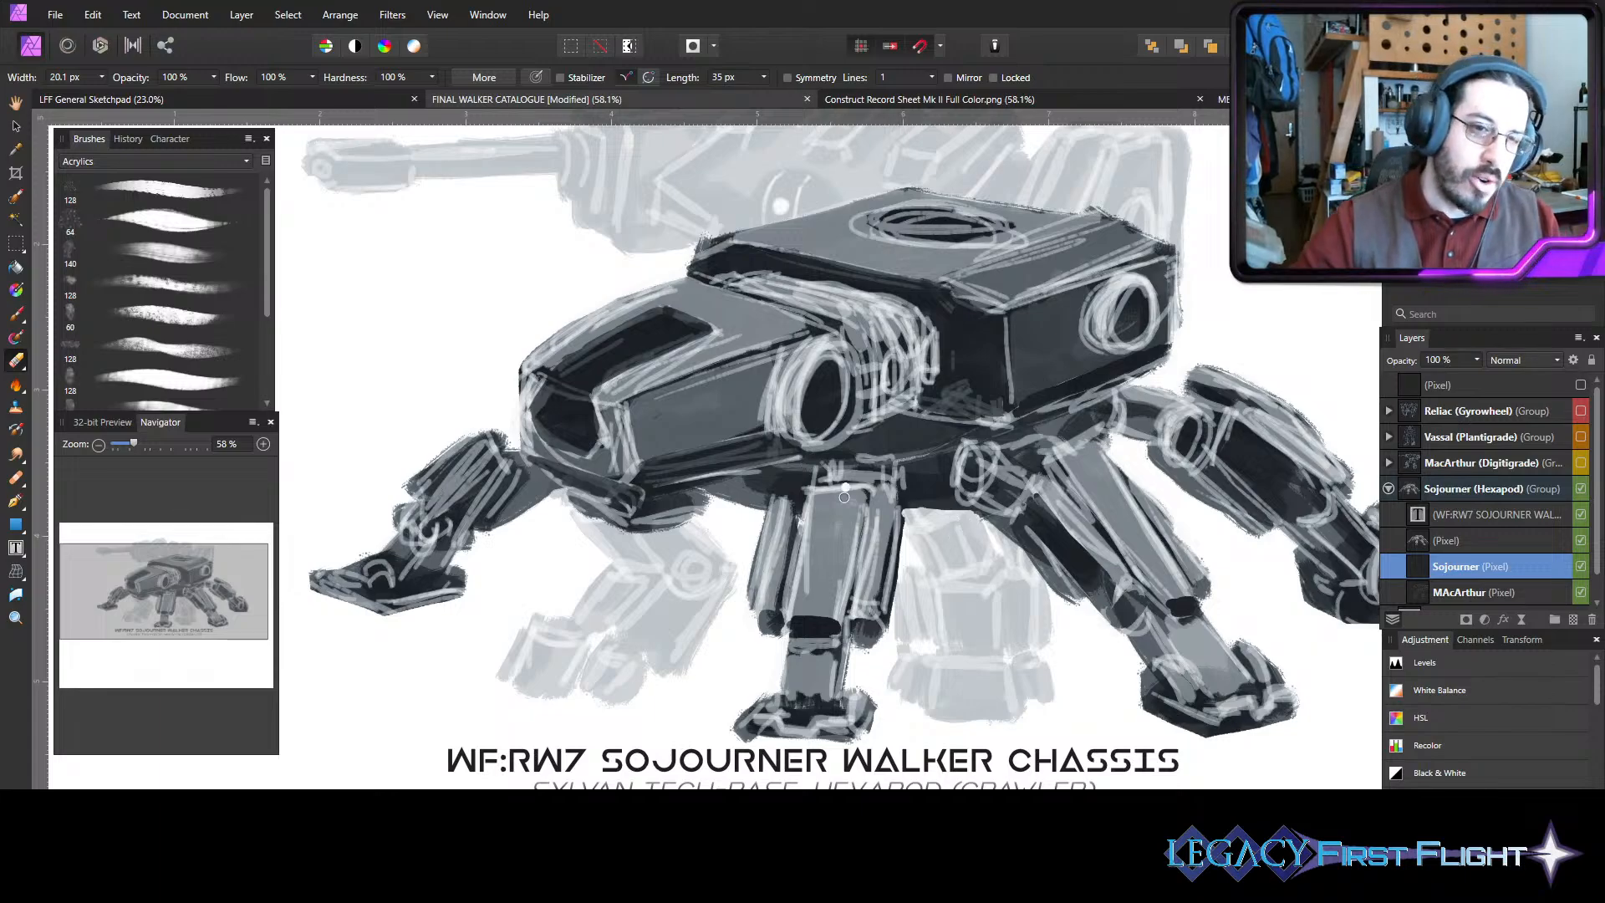
pyautogui.moveTo(707, 499)
pyautogui.mouseDown()
pyautogui.moveTo(736, 502)
pyautogui.moveTo(710, 492)
pyautogui.mouseUp()
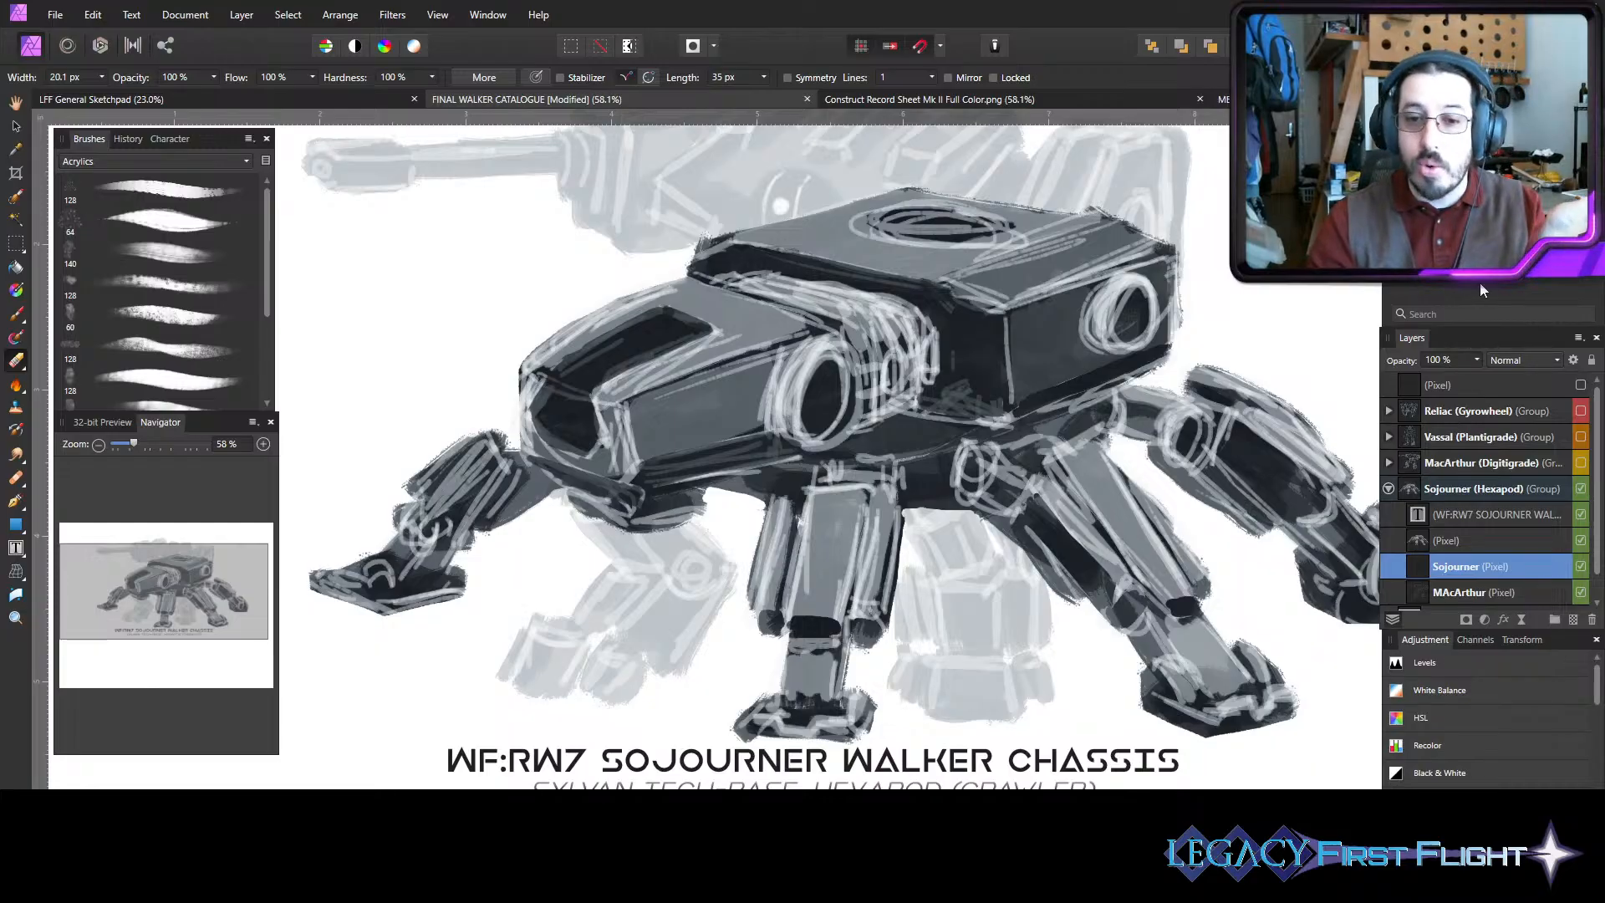
# - Trim the Sojourner layer's silhouette along the rear and top edges of the hull box with a 30.5 px eraser
pyautogui.click(1497, 541)
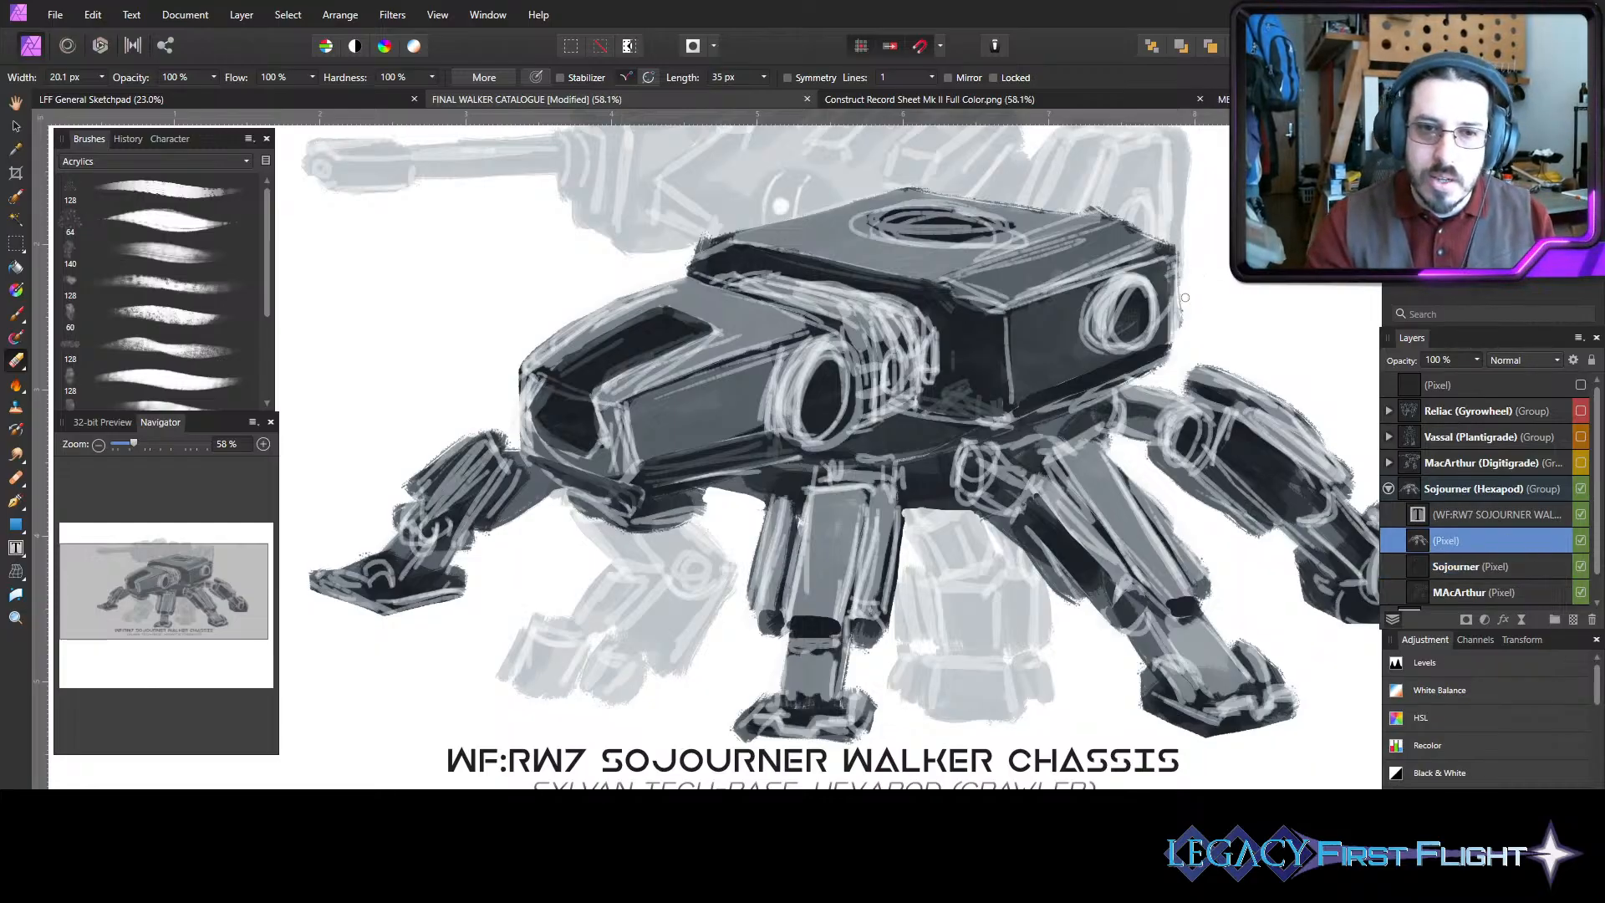
pyautogui.click(1472, 566)
pyautogui.press(']')
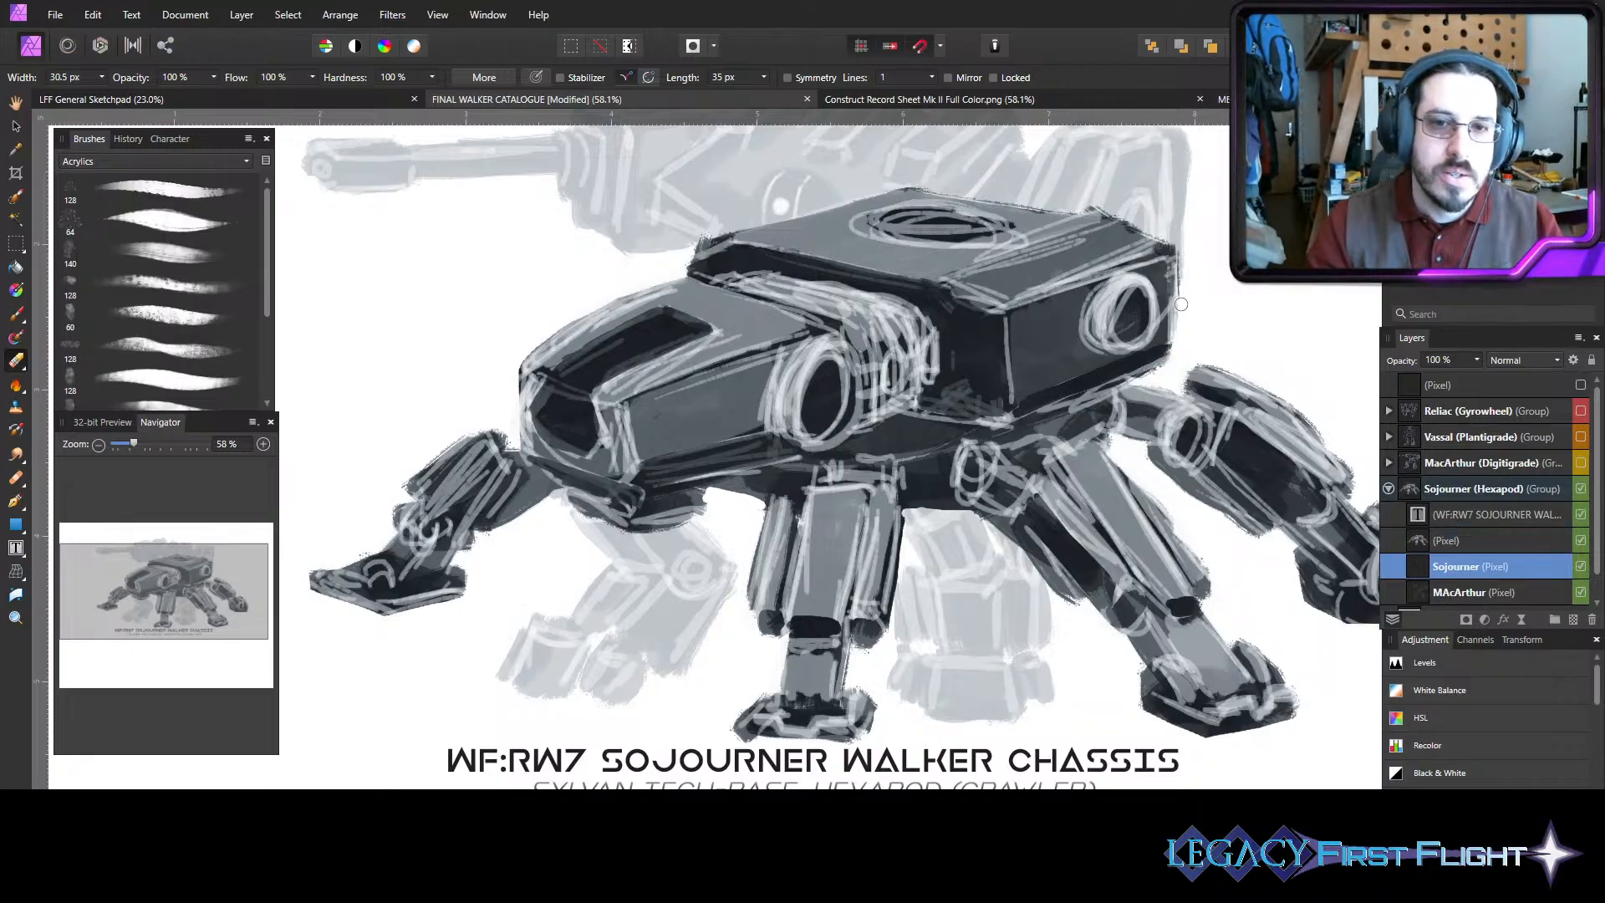
pyautogui.moveTo(1181, 326); pyautogui.dragTo(1179, 253)
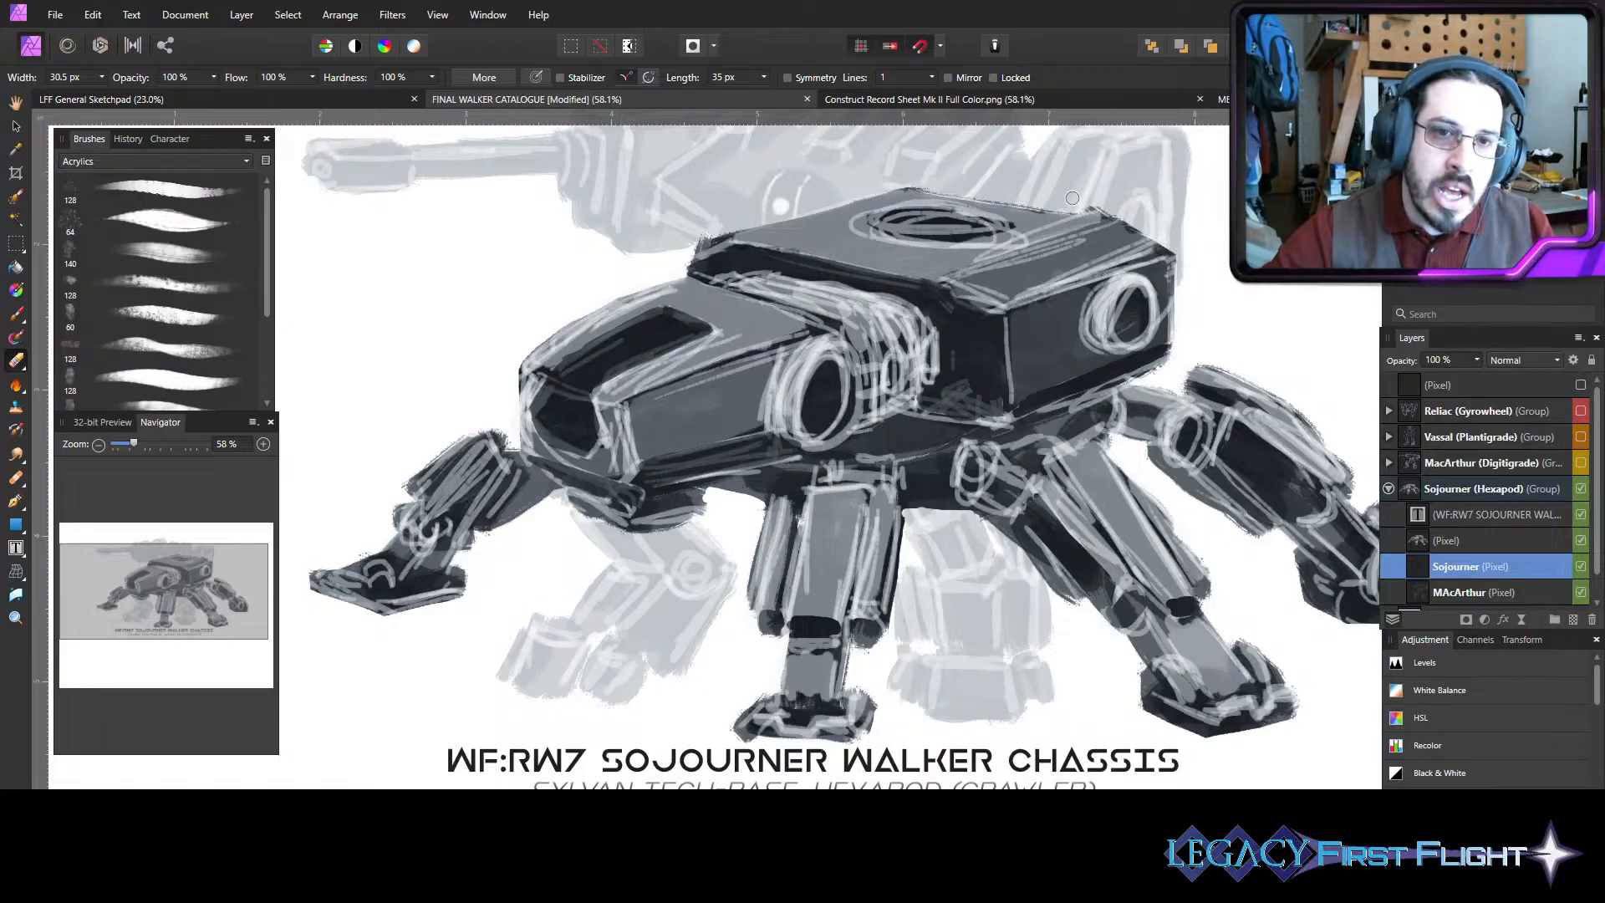
pyautogui.moveTo(961, 194); pyautogui.dragTo(1079, 214)
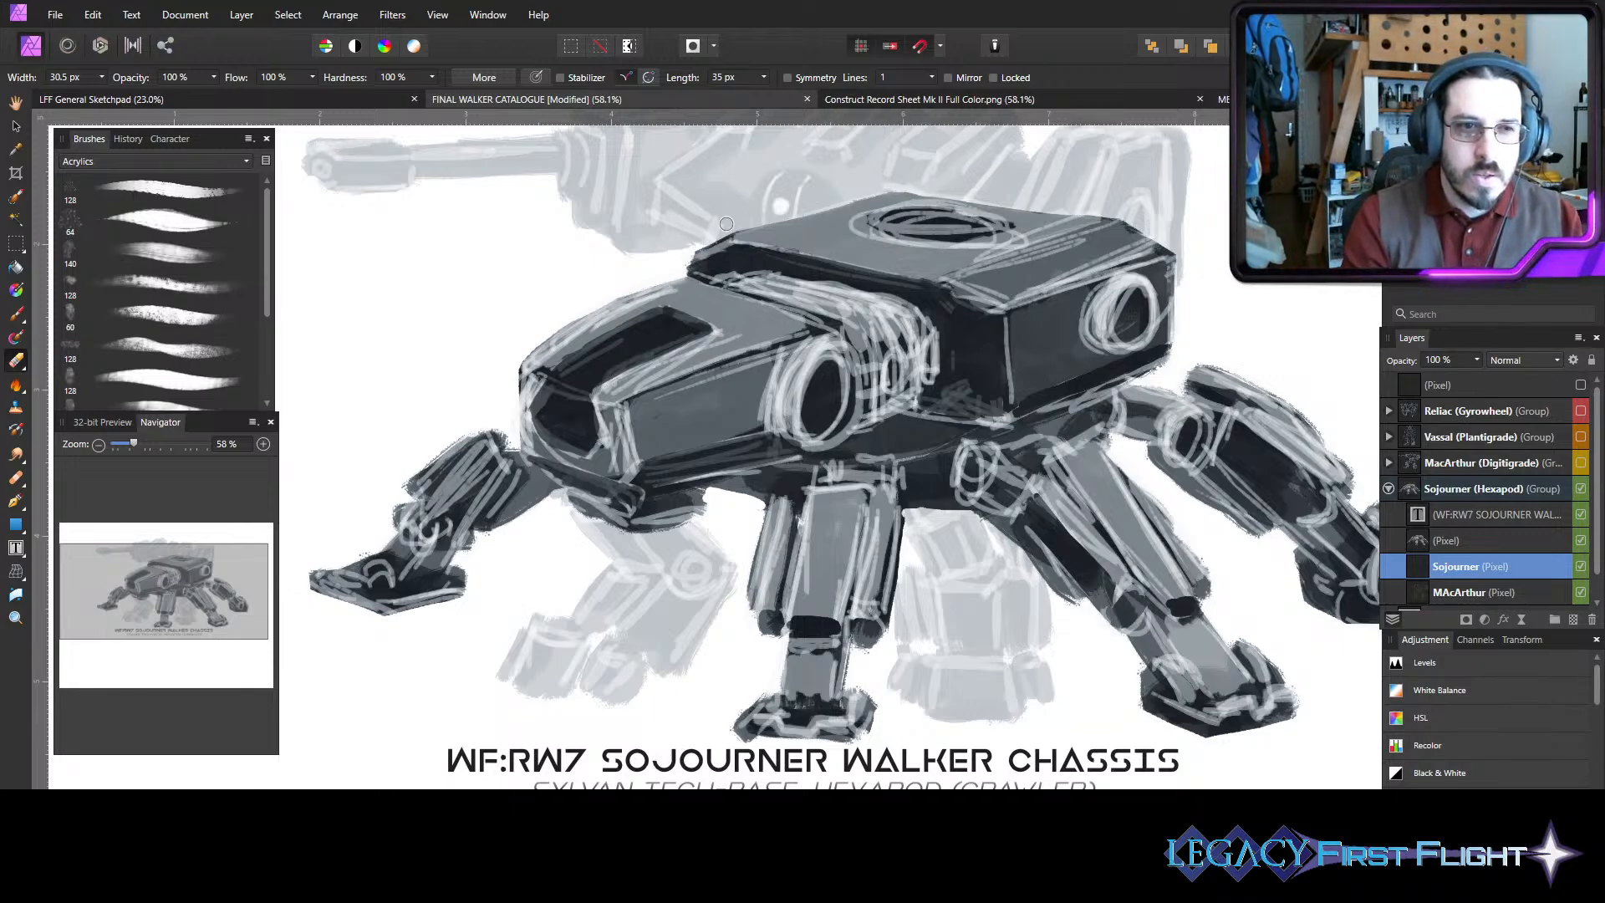
# - Trim the Sojourner layer's silhouette around the hull box's front upper corner, just behind the nose
pyautogui.moveTo(699, 243); pyautogui.dragTo(729, 227)
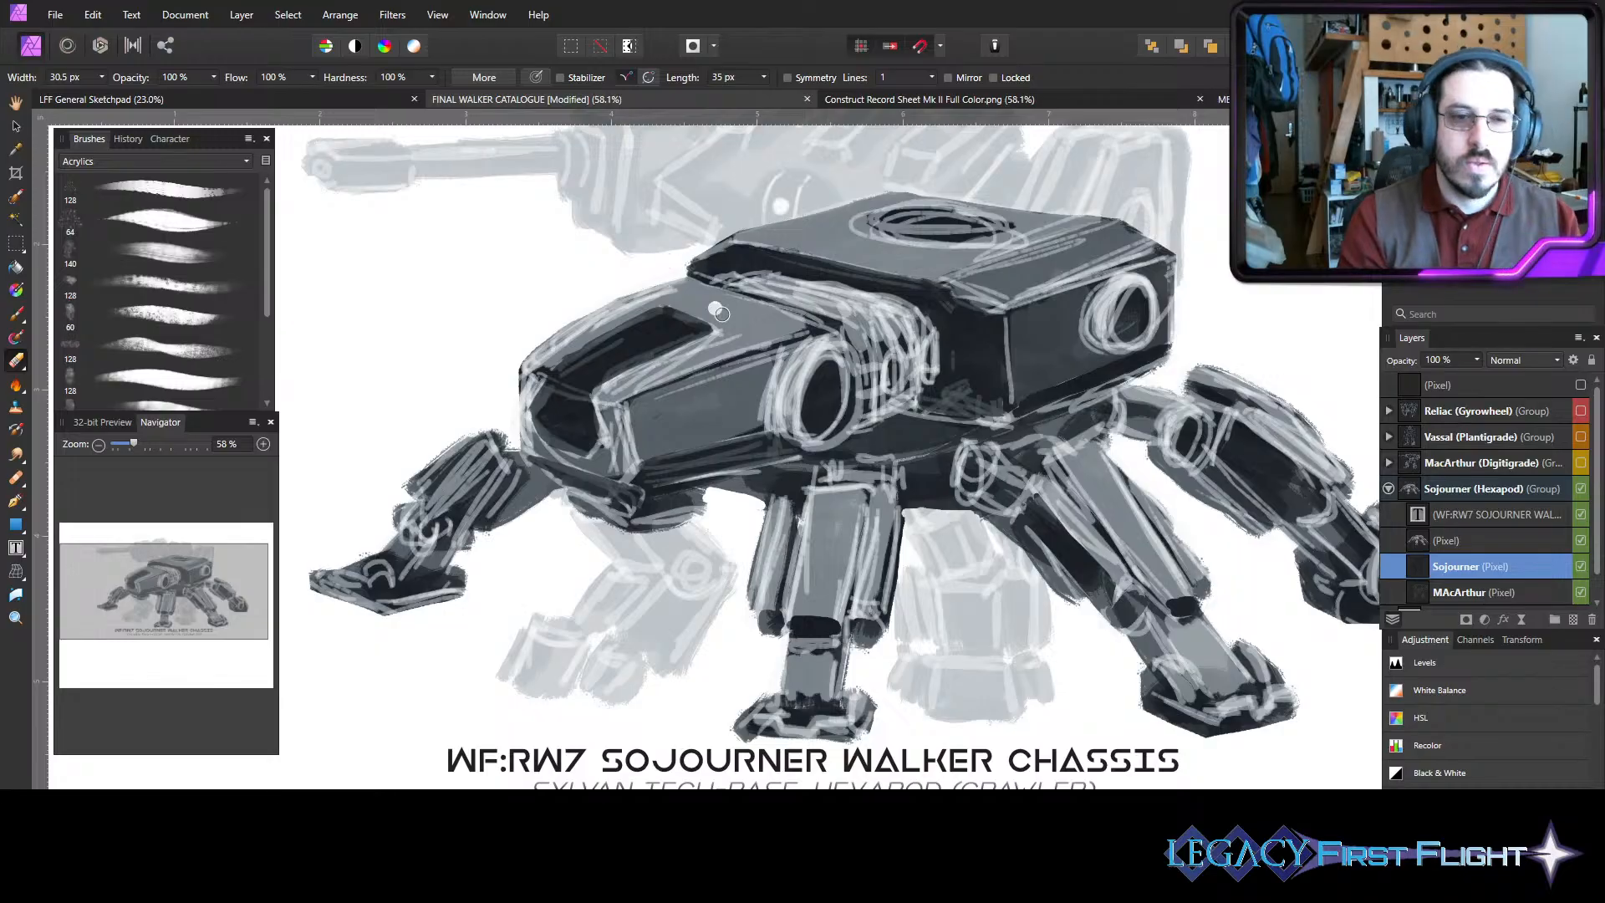
pyautogui.click(806, 409)
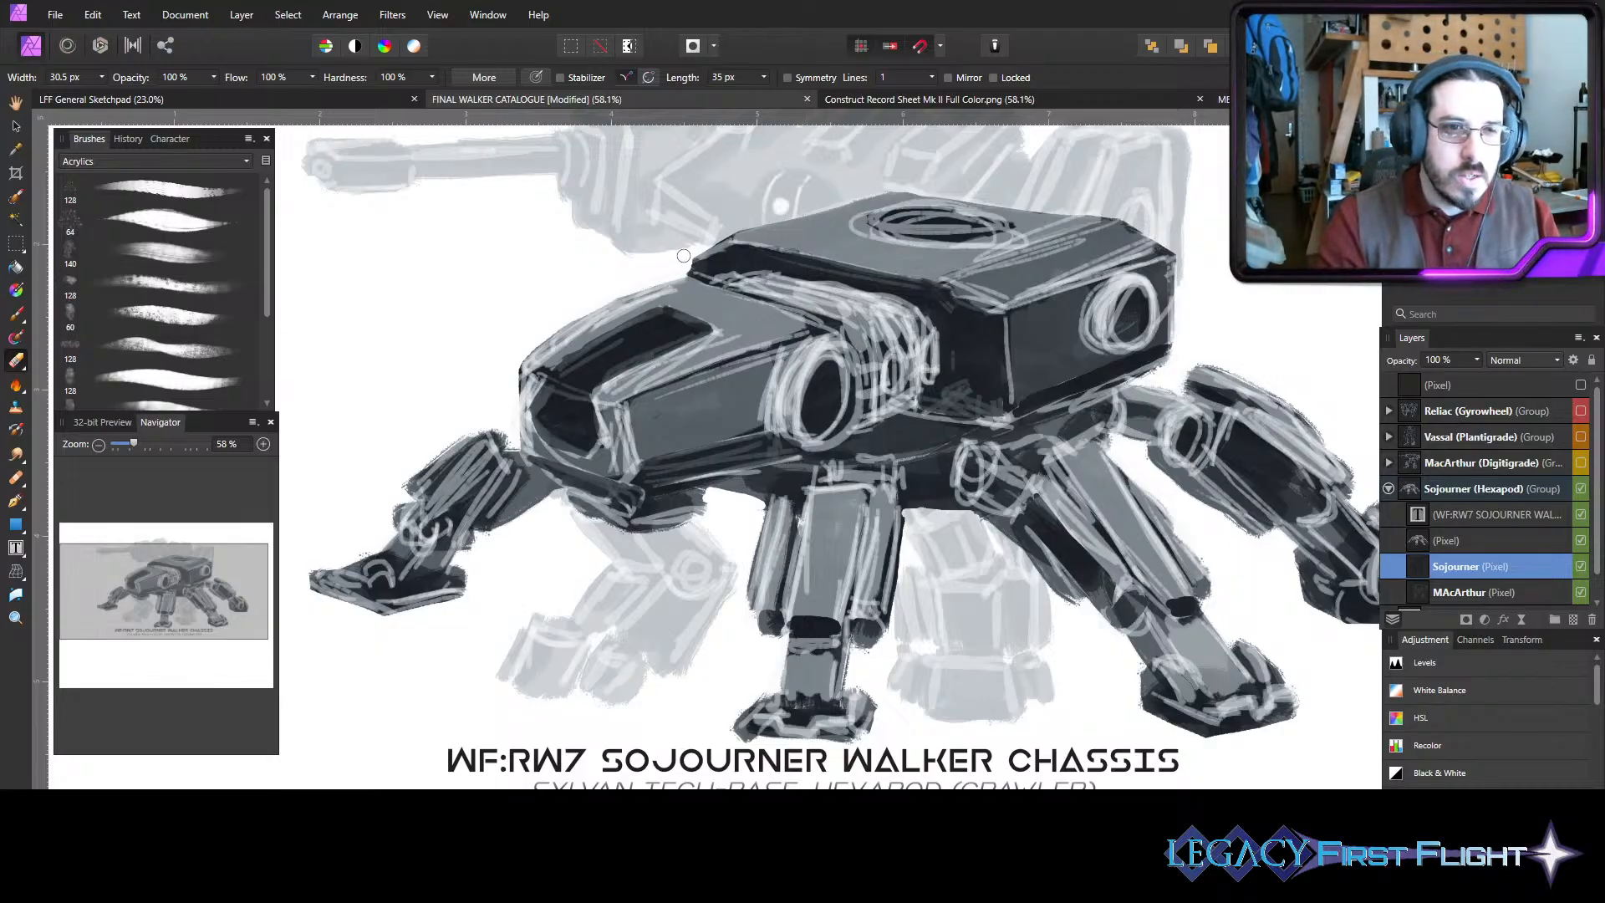
pyautogui.click(747, 254)
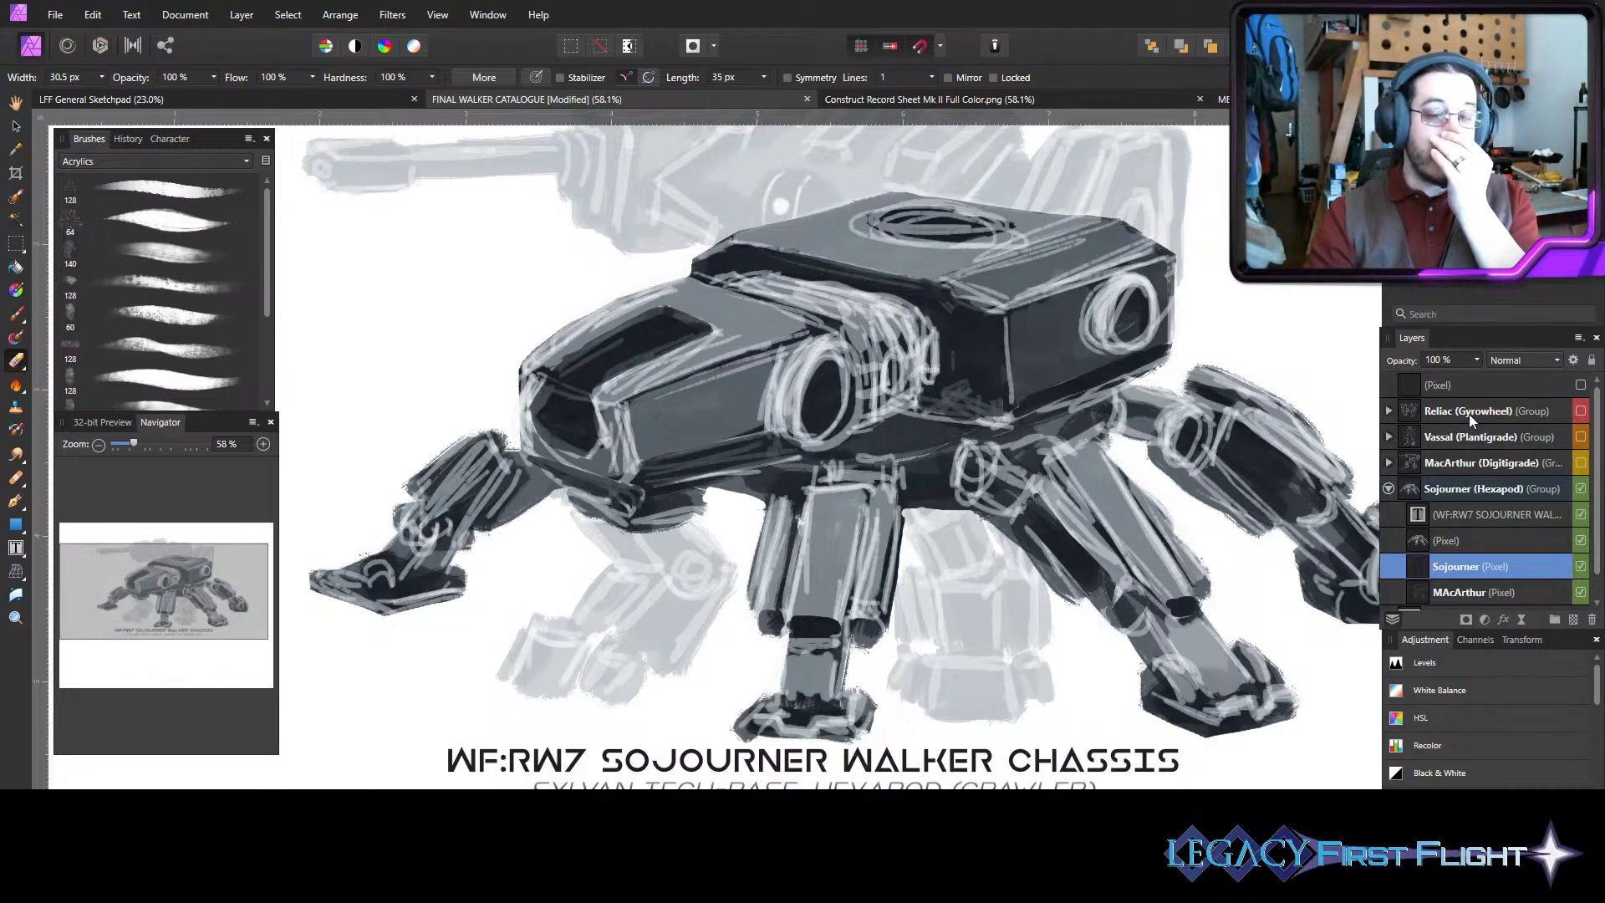
# - On the unnamed pixel layer above Sojourner, paint mid-gray over the light sketch lines around the cockpit window with a roughly 15.5 px brush
pyautogui.click(1497, 540)
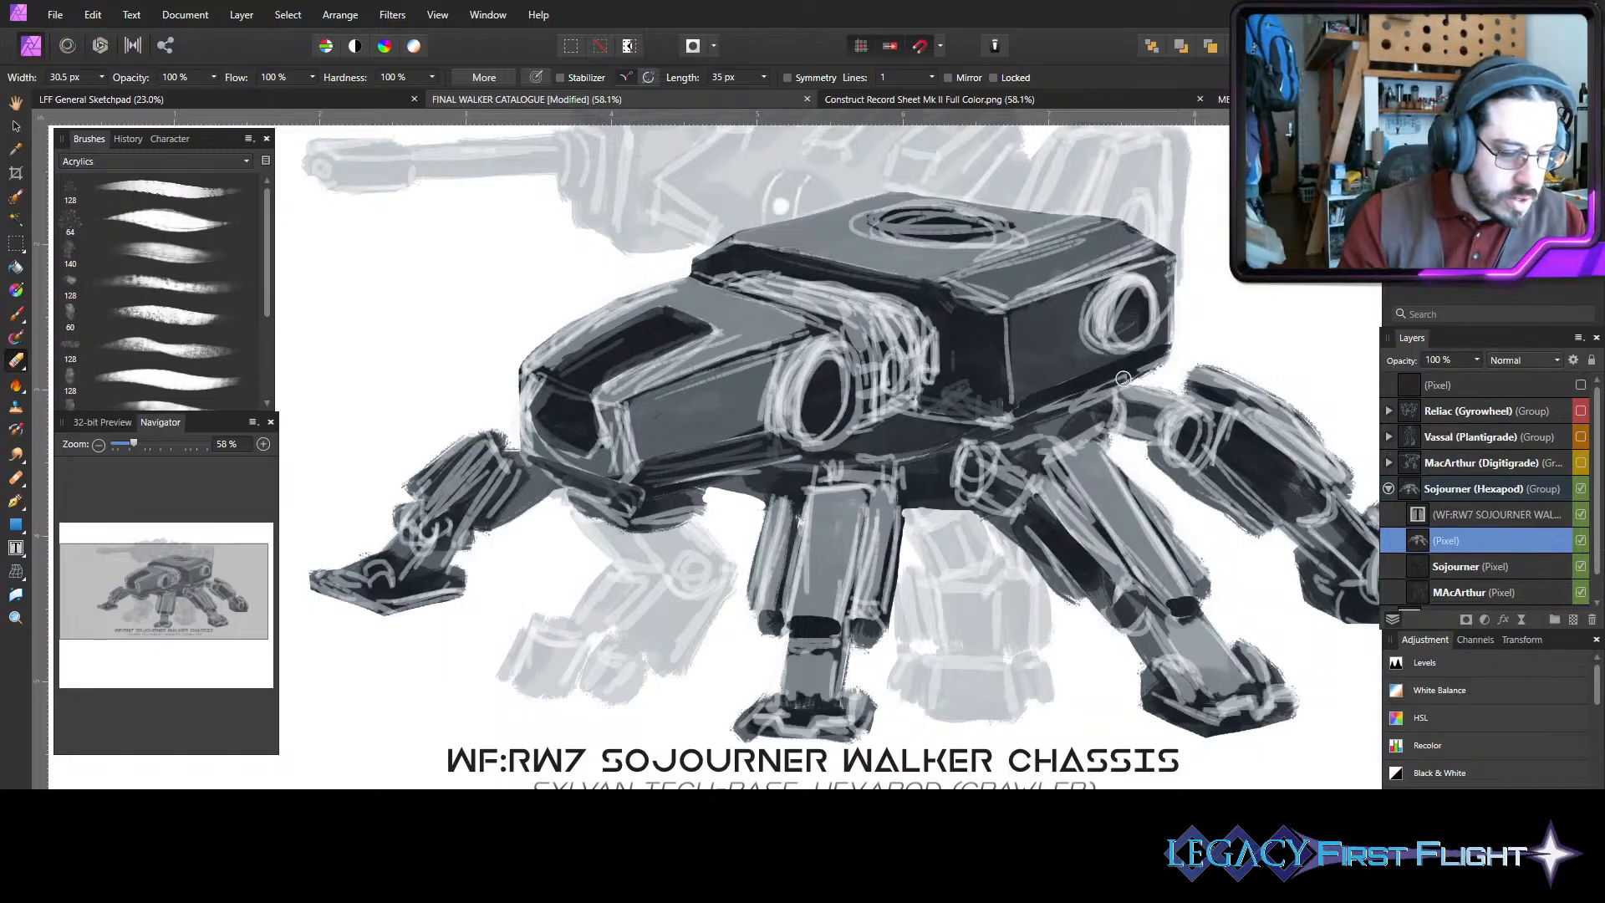
pyautogui.press('b')
pyautogui.press(']')
pyautogui.moveTo(761, 356)
pyautogui.mouseDown()
pyautogui.moveTo(728, 346)
pyautogui.moveTo(761, 329)
pyautogui.moveTo(618, 386)
pyautogui.moveTo(729, 339)
pyautogui.moveTo(669, 366)
pyautogui.moveTo(640, 444)
pyautogui.moveTo(609, 397)
pyautogui.moveTo(625, 459)
pyautogui.moveTo(599, 469)
pyautogui.moveTo(606, 450)
pyautogui.moveTo(616, 471)
pyautogui.moveTo(601, 388)
pyautogui.moveTo(555, 374)
pyautogui.moveTo(539, 439)
pyautogui.moveTo(568, 456)
pyautogui.moveTo(531, 449)
pyautogui.moveTo(583, 459)
pyautogui.mouseUp()
pyautogui.press(']')
pyautogui.press(']')
pyautogui.press('[')
pyautogui.press('[')
pyautogui.press('[')
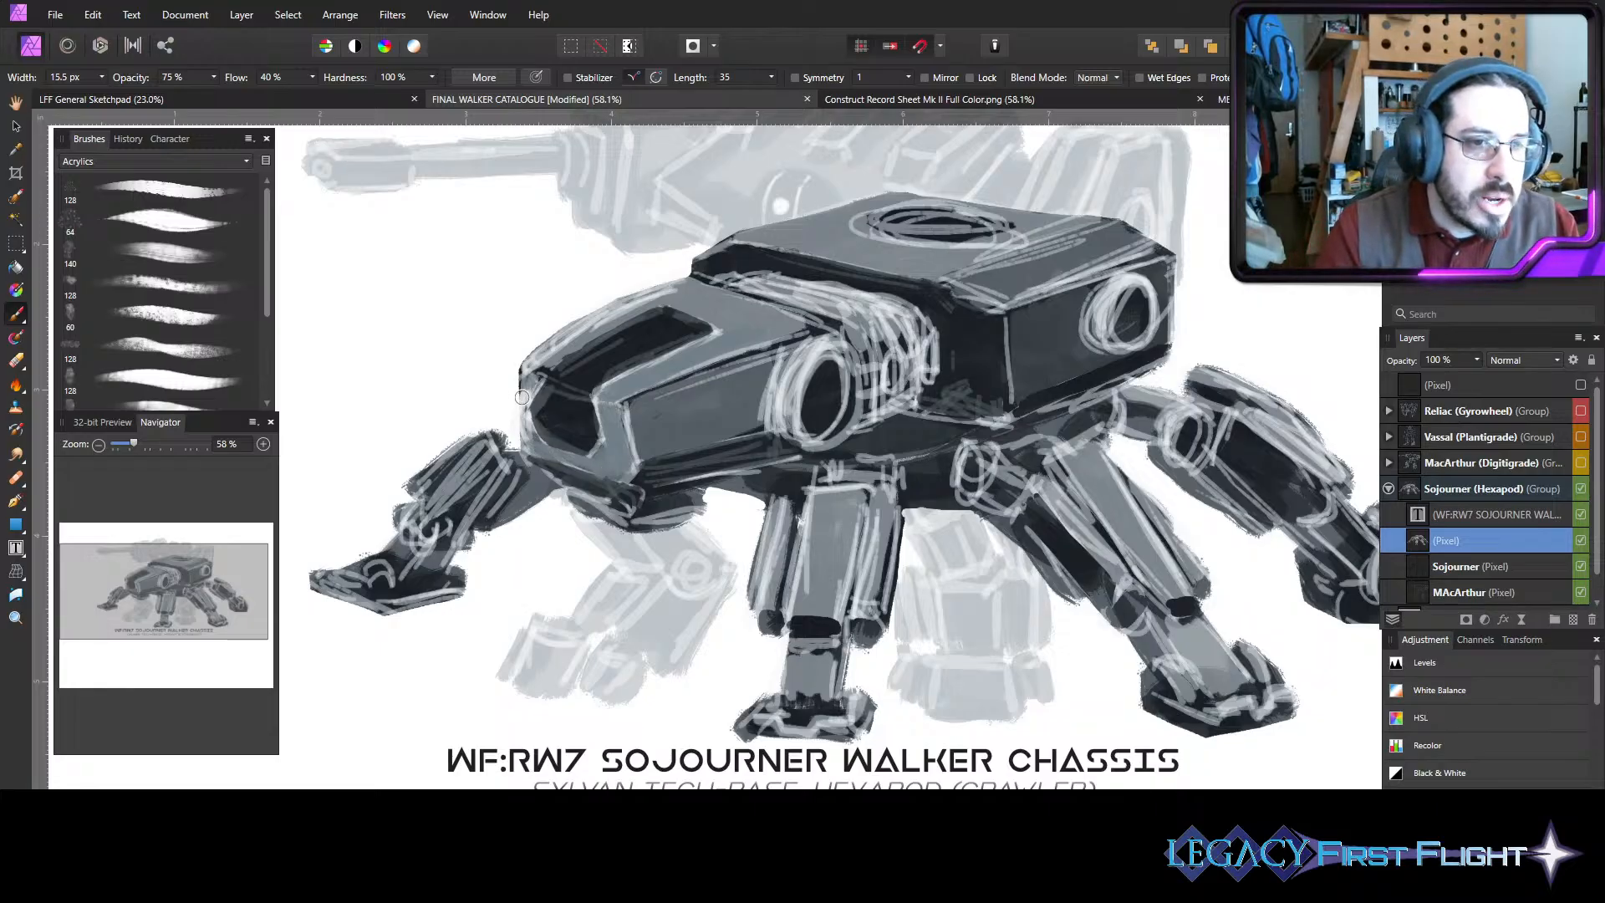
# - Enlarge the brush to about 20.5 px and paint the nose's front frame an even mid-gray around the cockpit opening
pyautogui.press(']')
pyautogui.press(']')
pyautogui.moveTo(524, 392)
pyautogui.mouseDown()
pyautogui.moveTo(540, 374)
pyautogui.moveTo(513, 408)
pyautogui.moveTo(532, 445)
pyautogui.moveTo(521, 416)
pyautogui.mouseUp()
pyautogui.press(']')
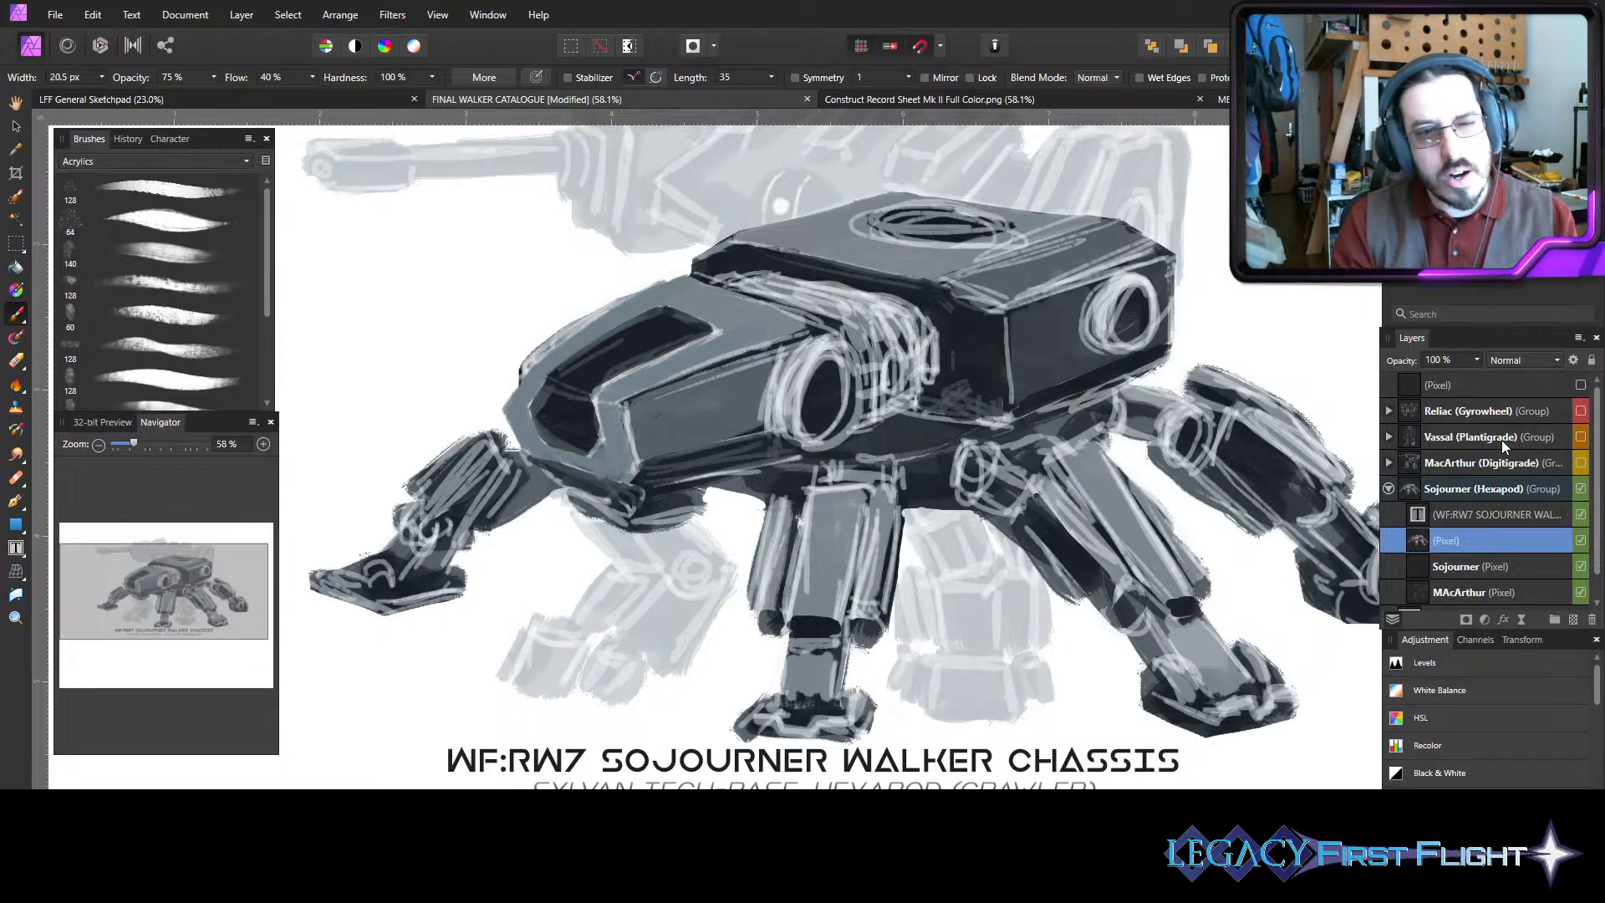
# - Trim the dark silhouette along the nose's upper front edge on the Sojourner layer with a 38.6 px eraser
pyautogui.press('e')
pyautogui.press(']')
pyautogui.press(']')
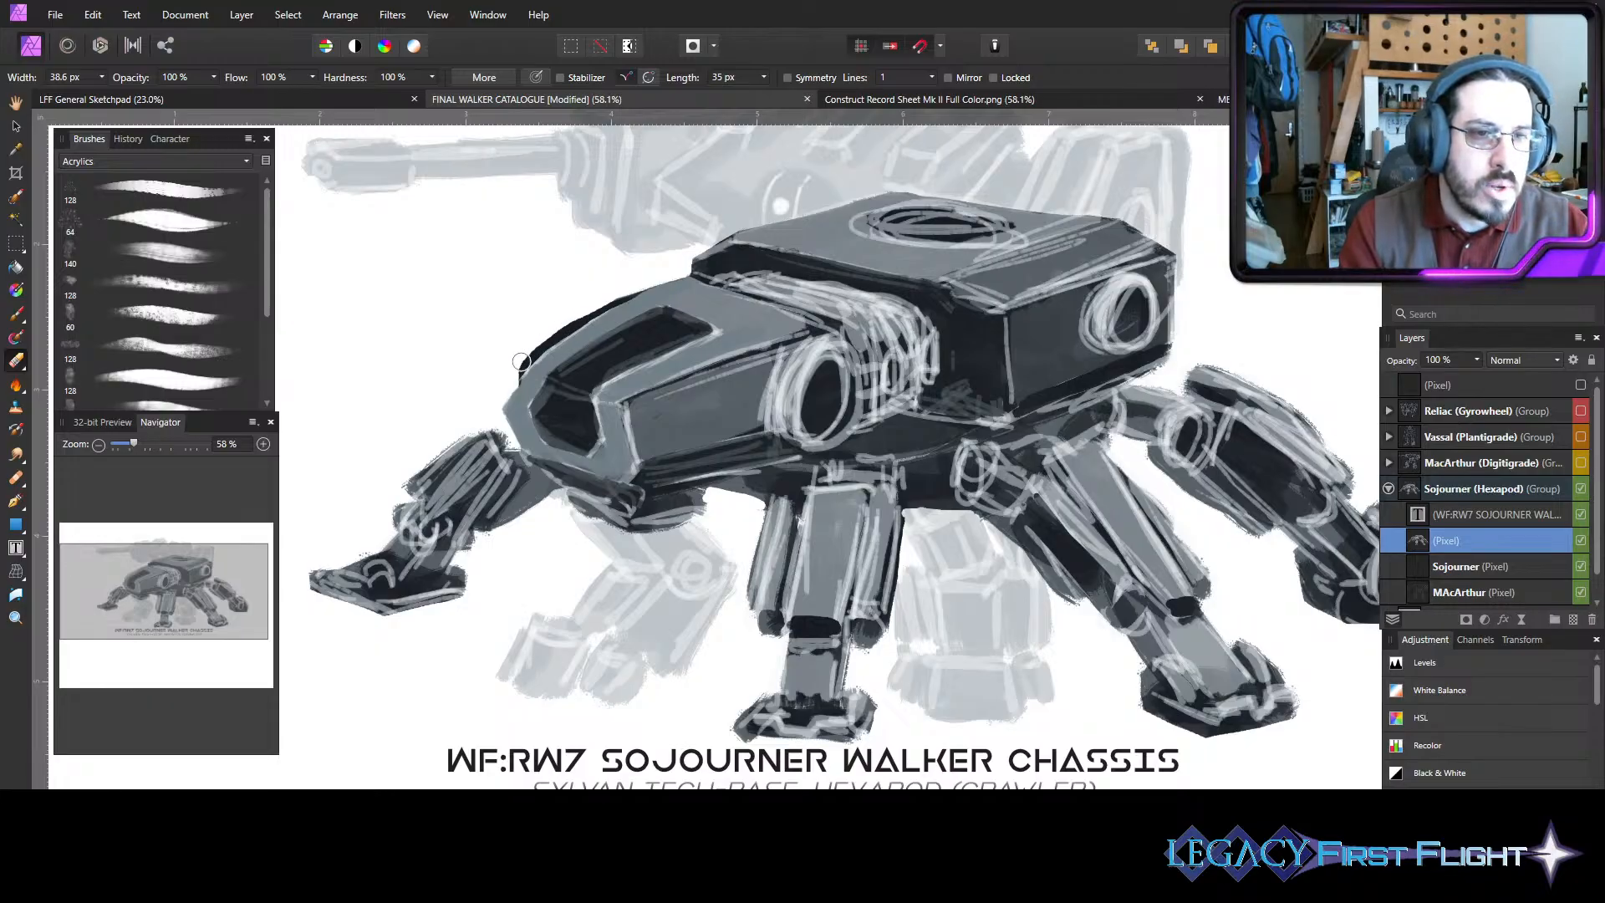
pyautogui.click(1484, 567)
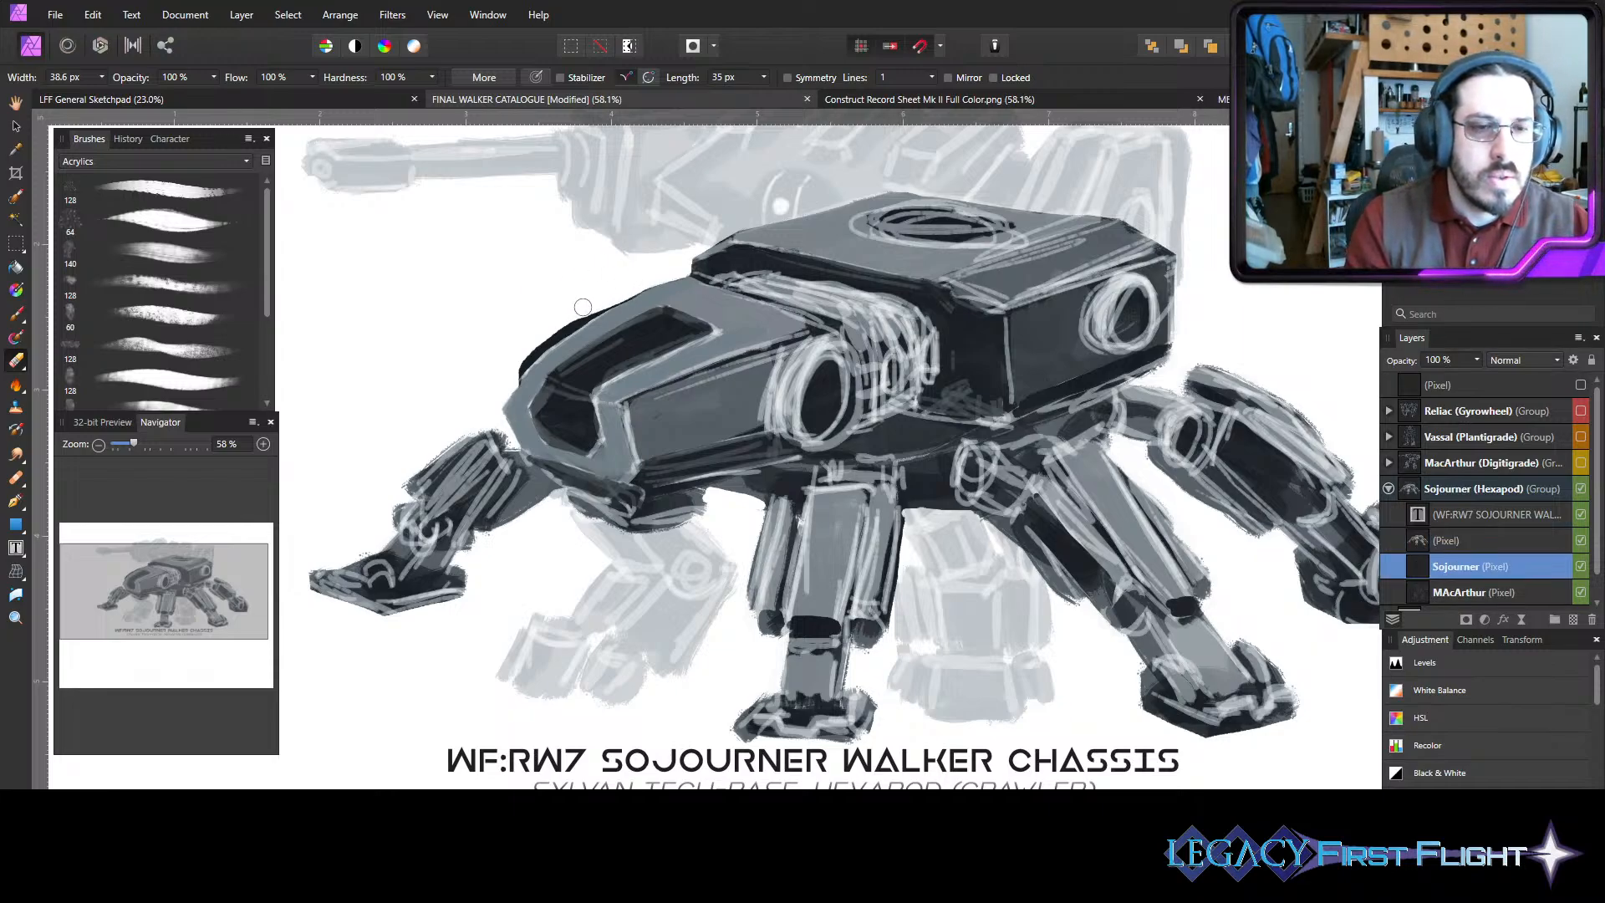
pyautogui.moveTo(521, 346); pyautogui.dragTo(614, 296)
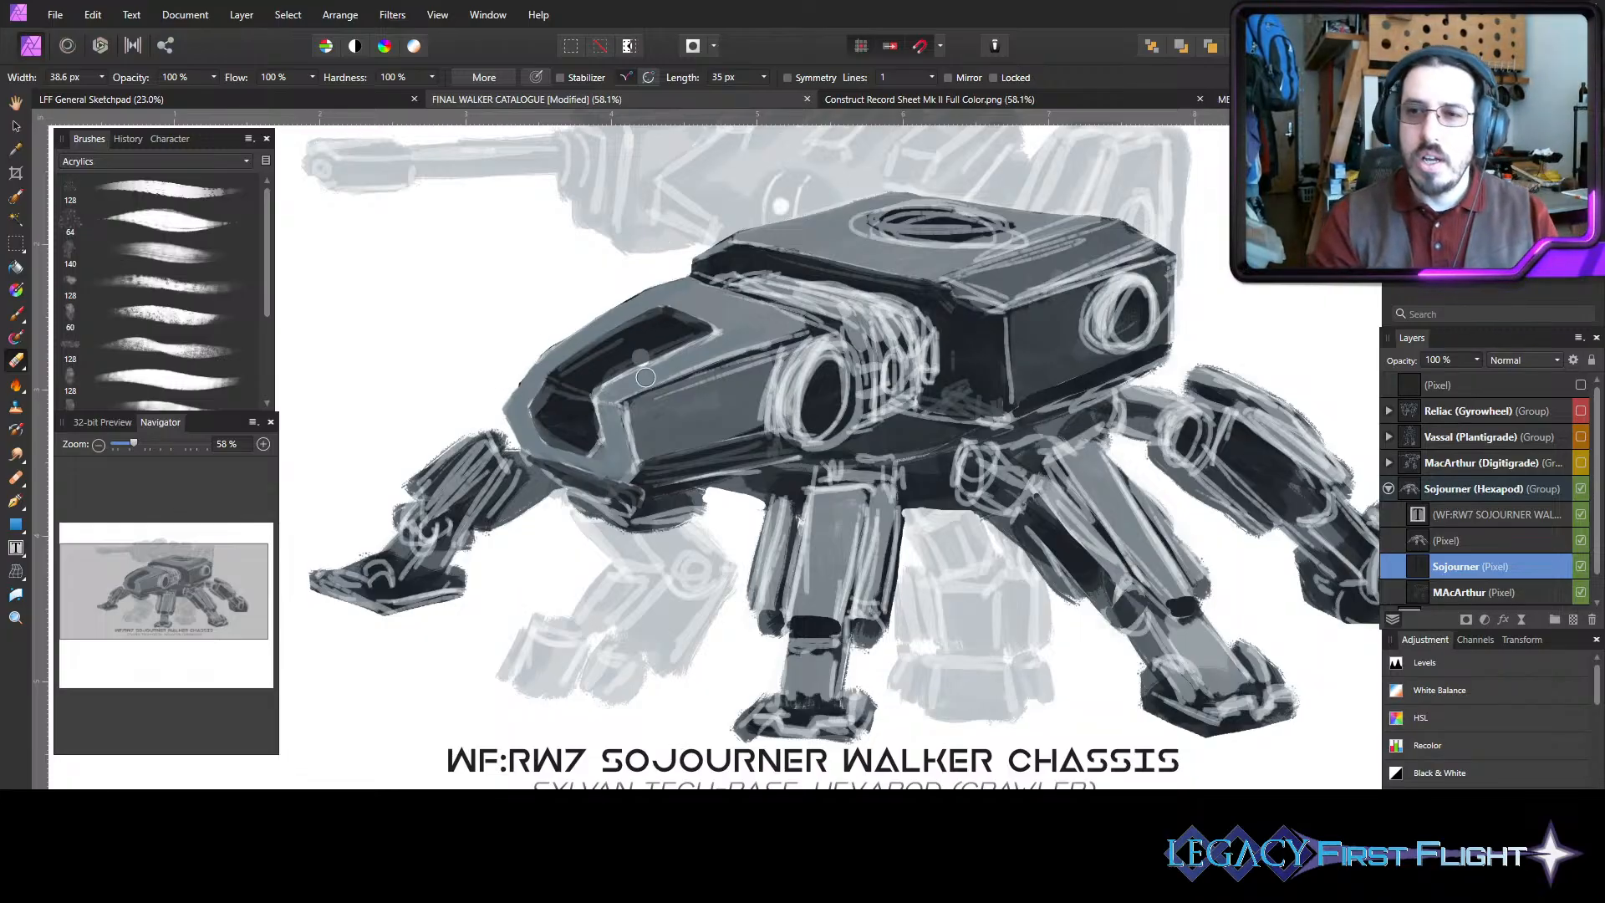
# - Back on the unnamed pixel layer, paint the round side pod behind the nose as a solid gray disc
pyautogui.click(1505, 541)
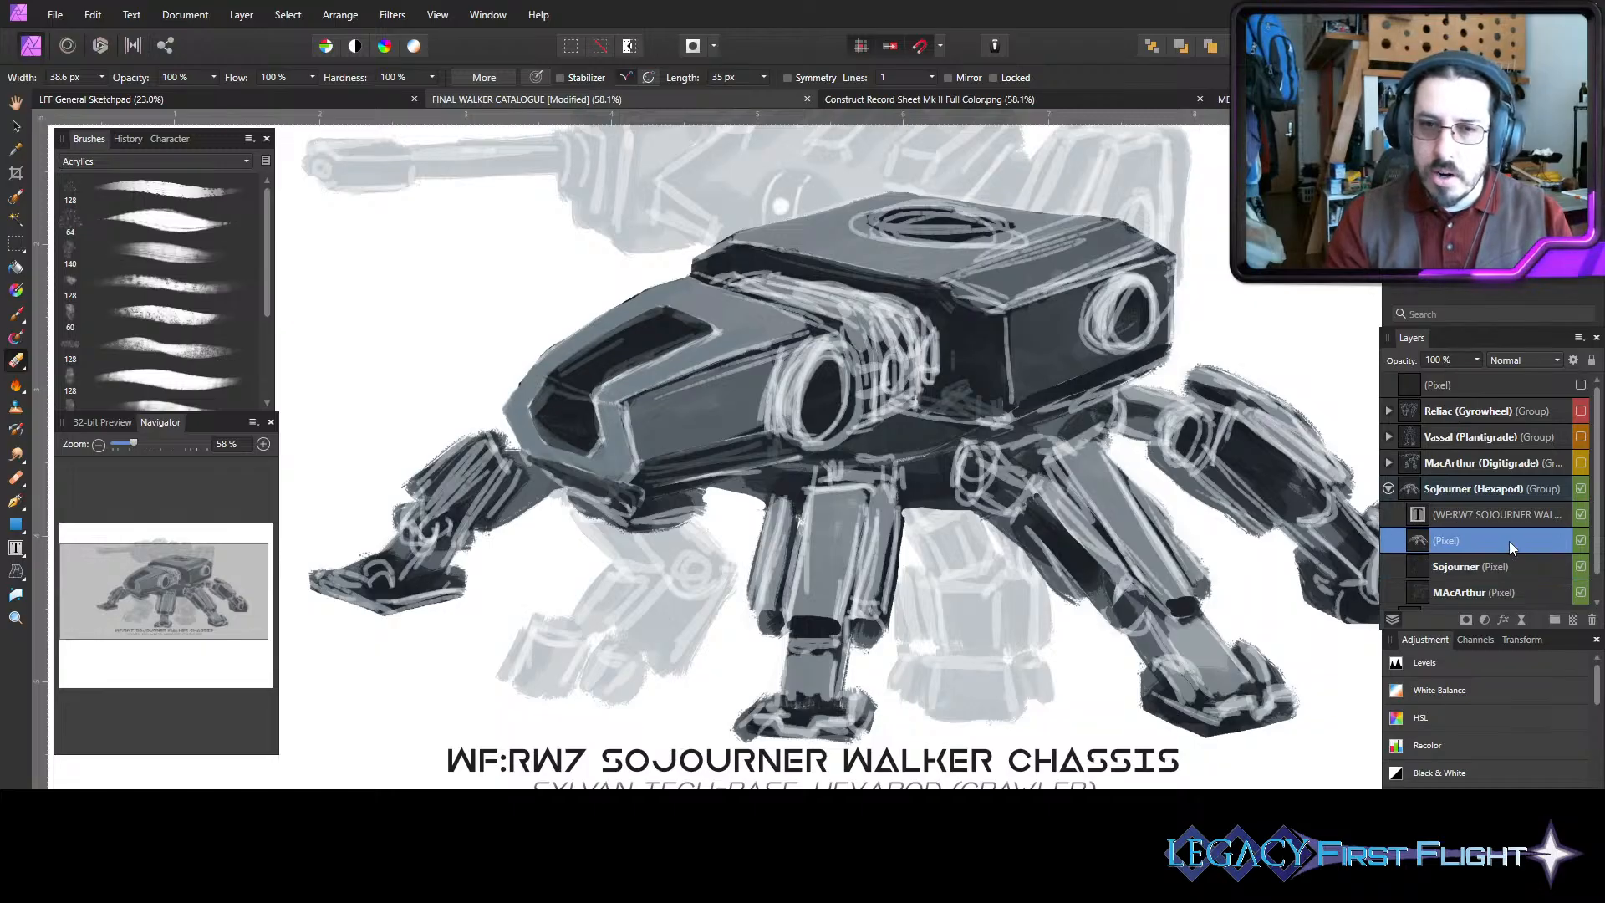
pyautogui.press('b')
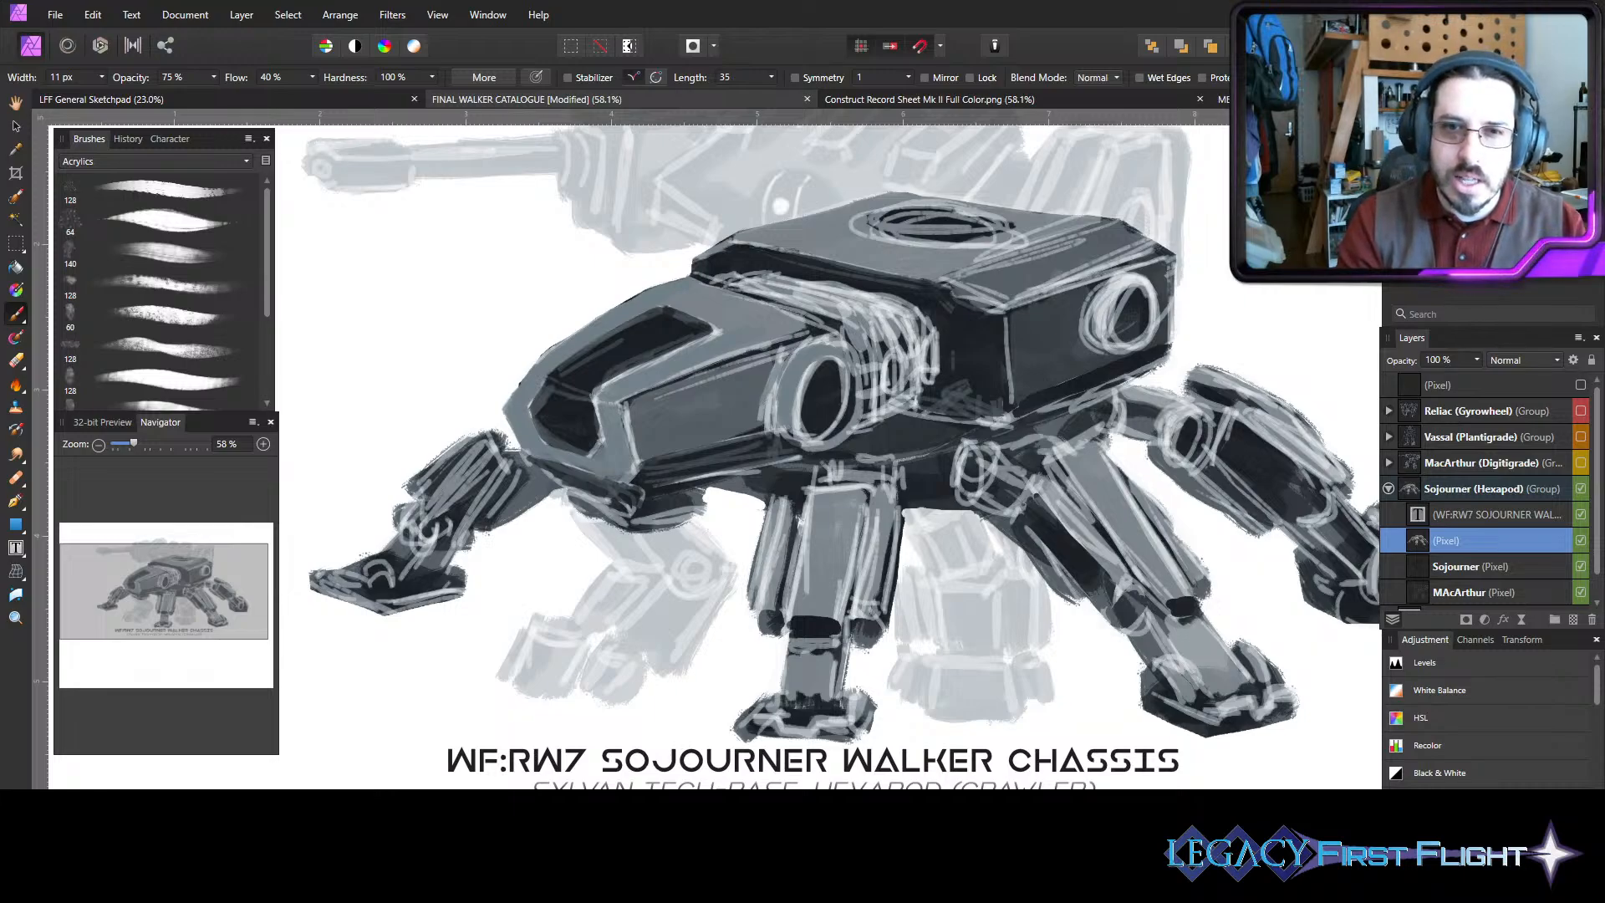
pyautogui.keyDown('alt'); pyautogui.moveTo(891, 403); pyautogui.dragTo(727, 402); pyautogui.keyUp('alt')
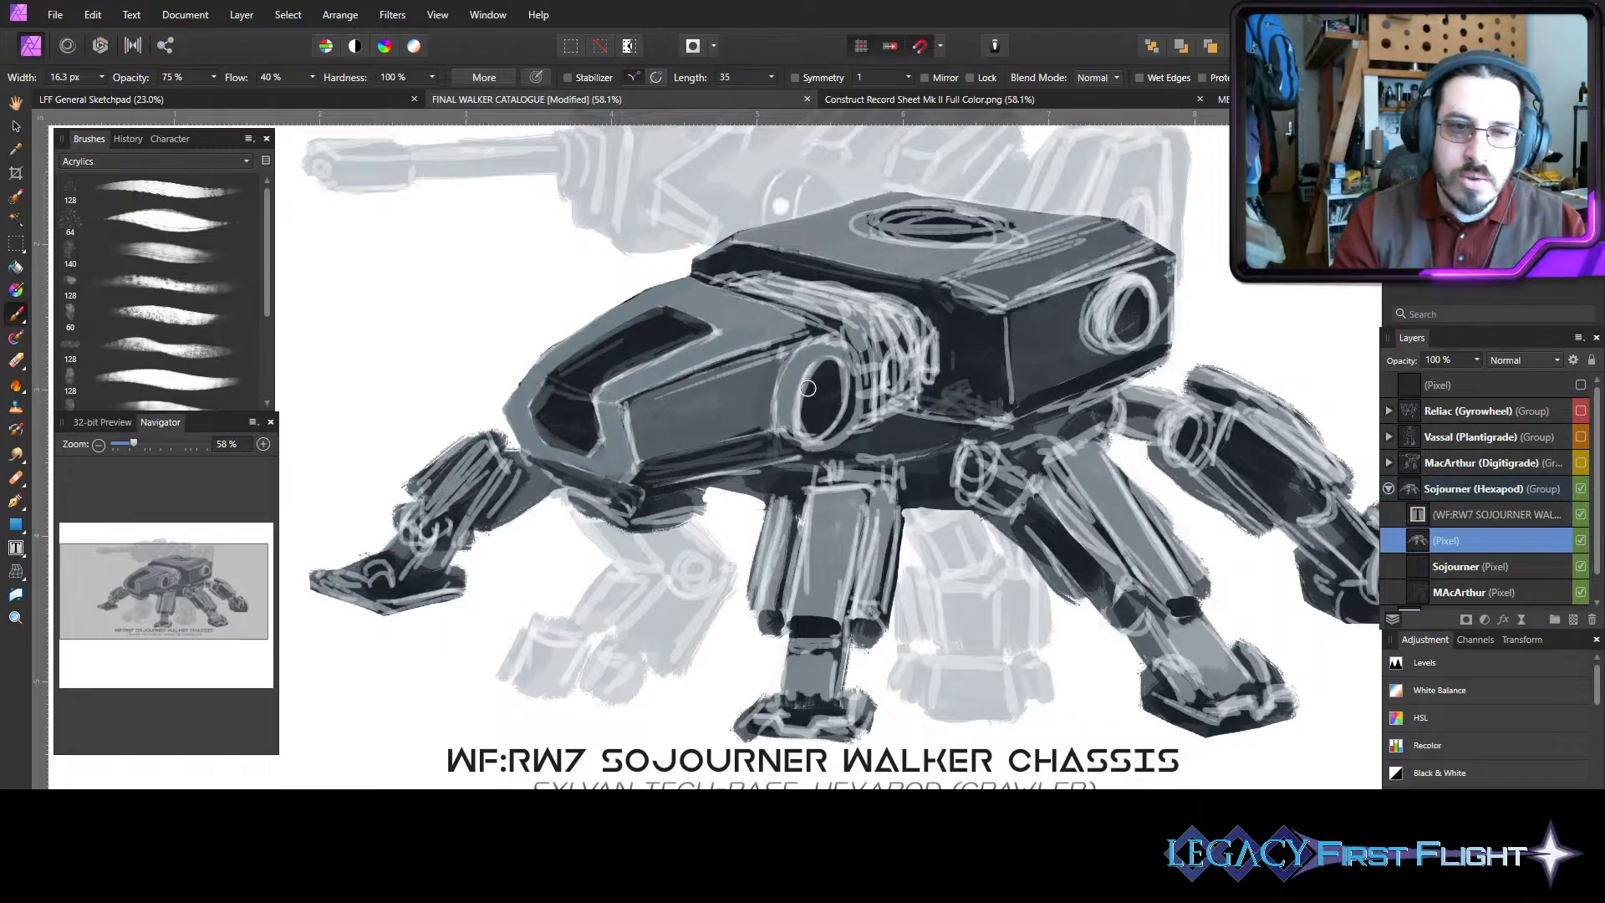
pyautogui.press(']')
pyautogui.moveTo(833, 372)
pyautogui.mouseDown()
pyautogui.moveTo(818, 432)
pyautogui.moveTo(832, 365)
pyautogui.moveTo(846, 386)
pyautogui.moveTo(831, 435)
pyautogui.moveTo(814, 382)
pyautogui.moveTo(826, 362)
pyautogui.moveTo(847, 411)
pyautogui.moveTo(839, 387)
pyautogui.moveTo(832, 439)
pyautogui.moveTo(802, 408)
pyautogui.moveTo(819, 367)
pyautogui.moveTo(838, 372)
pyautogui.moveTo(836, 431)
pyautogui.moveTo(823, 368)
pyautogui.mouseUp()
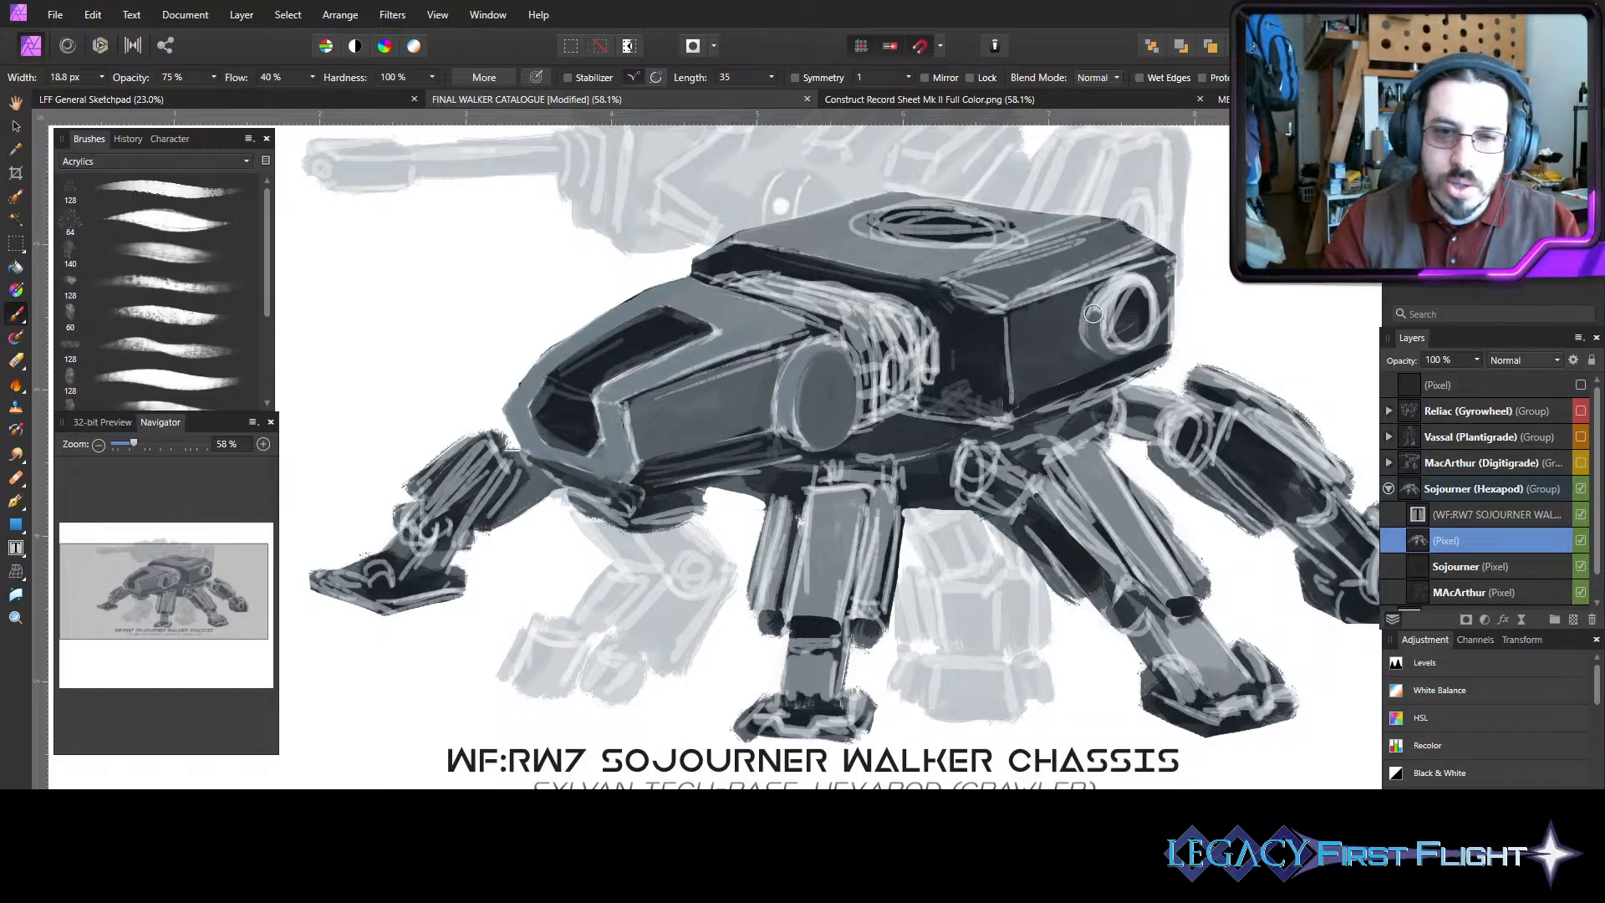
# - Paint over the lower rim of the hull box's round port and fill the surrounding side panel with even dark gray
pyautogui.moveTo(1092, 313)
pyautogui.mouseDown()
pyautogui.moveTo(1121, 353)
pyautogui.moveTo(1092, 332)
pyautogui.moveTo(1137, 334)
pyautogui.moveTo(1104, 331)
pyautogui.moveTo(1133, 353)
pyautogui.moveTo(1149, 324)
pyautogui.mouseUp()
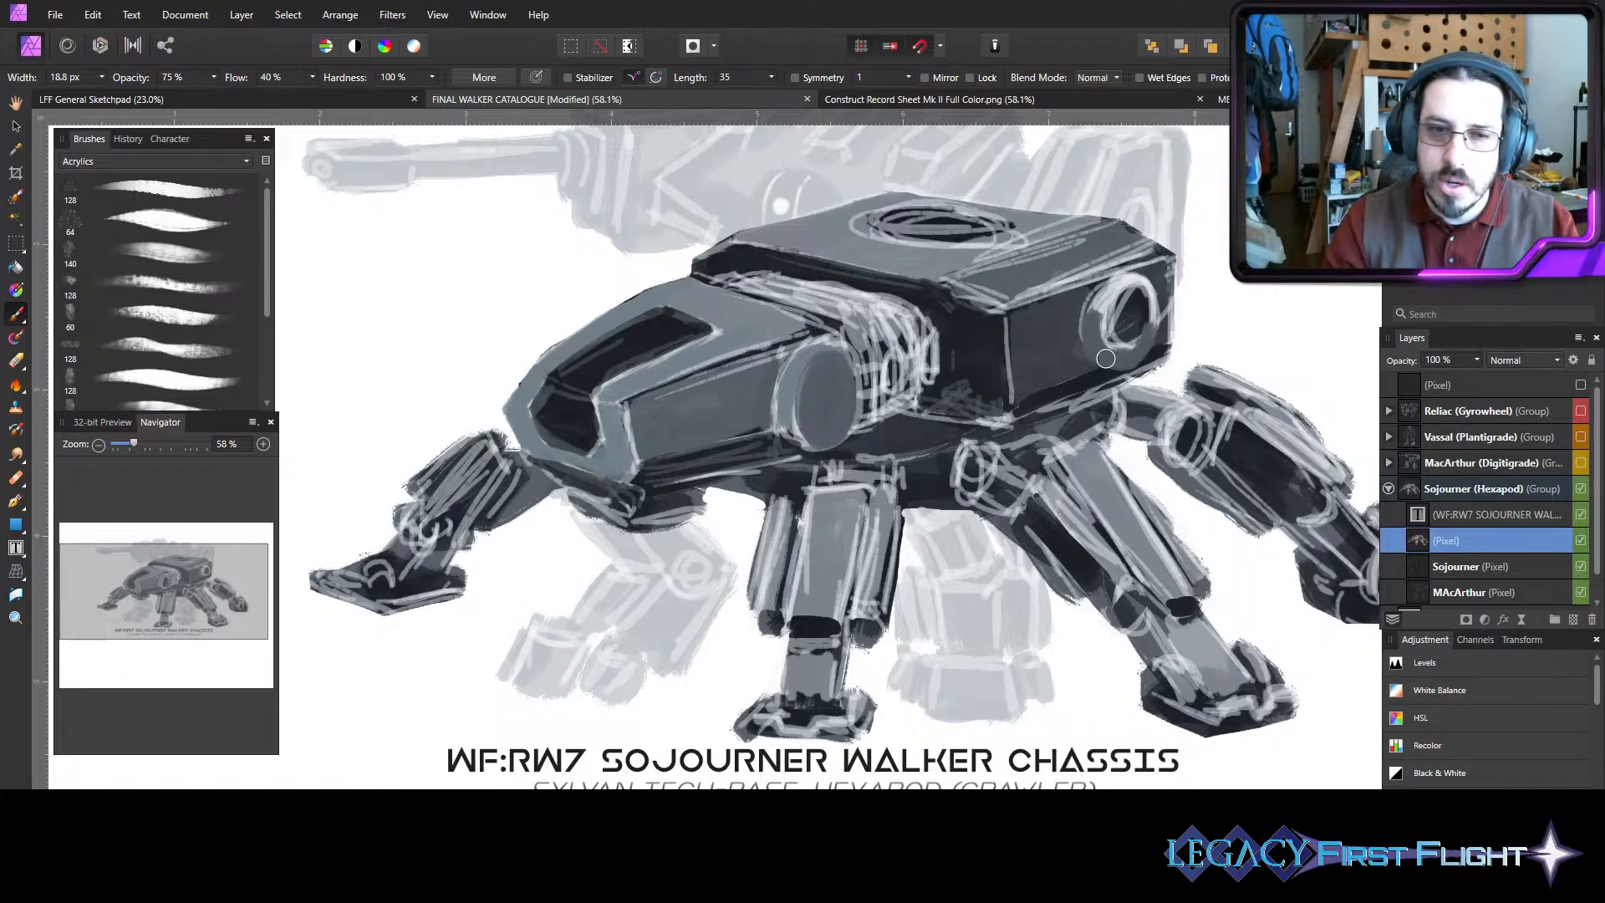
pyautogui.press(']')
pyautogui.press(']')
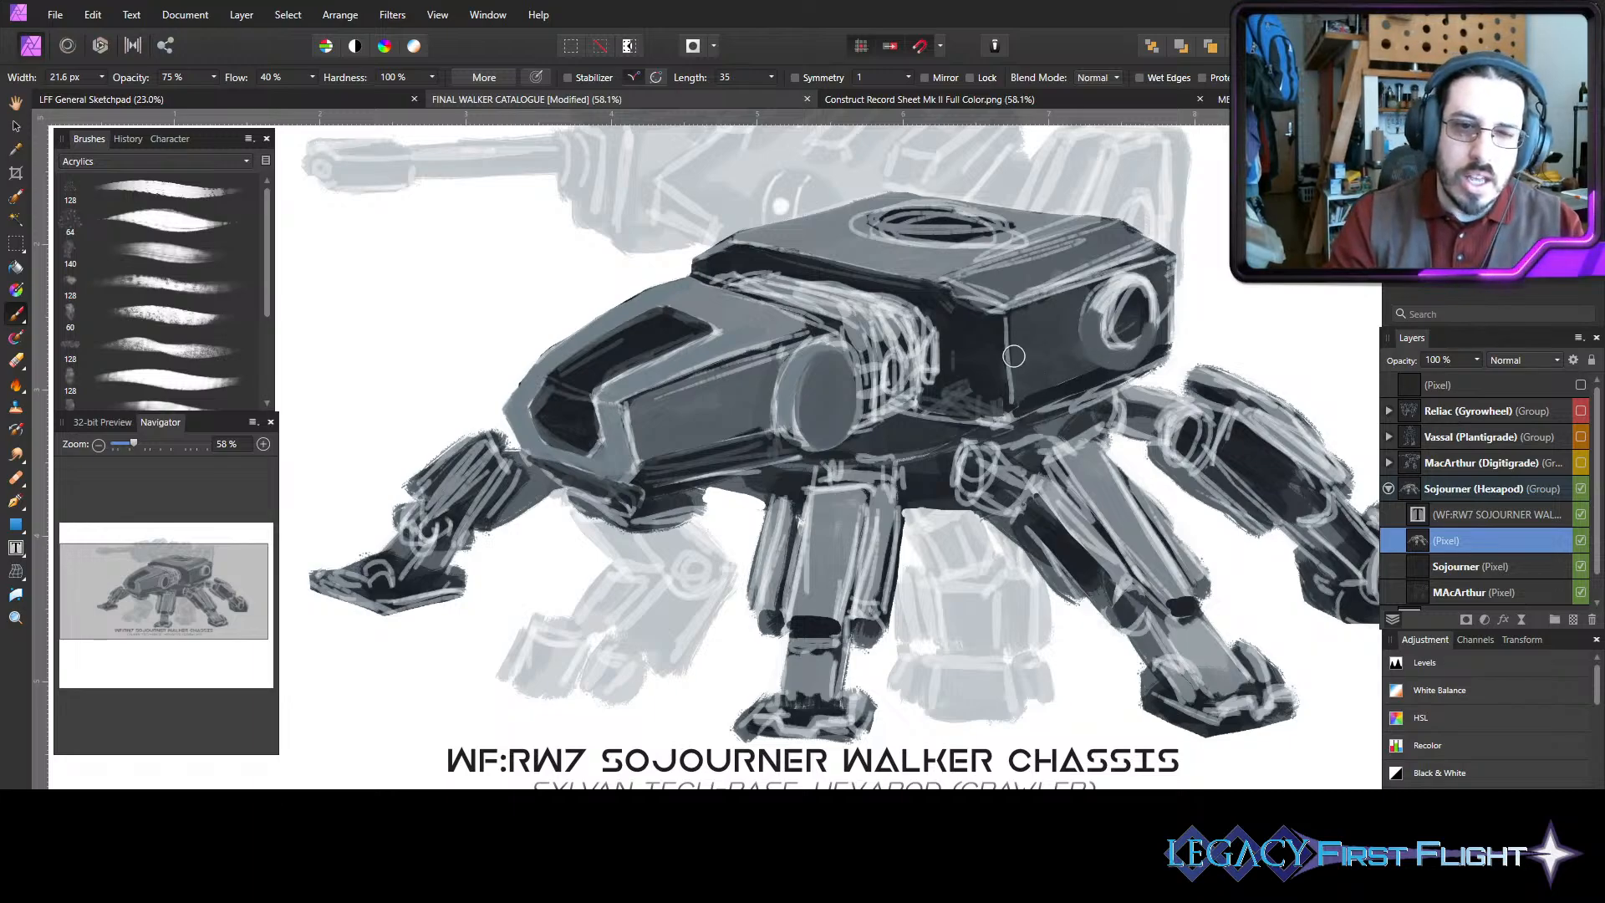
pyautogui.moveTo(1014, 358)
pyautogui.mouseDown()
pyautogui.moveTo(1021, 344)
pyautogui.moveTo(1021, 372)
pyautogui.moveTo(1052, 324)
pyautogui.mouseUp()
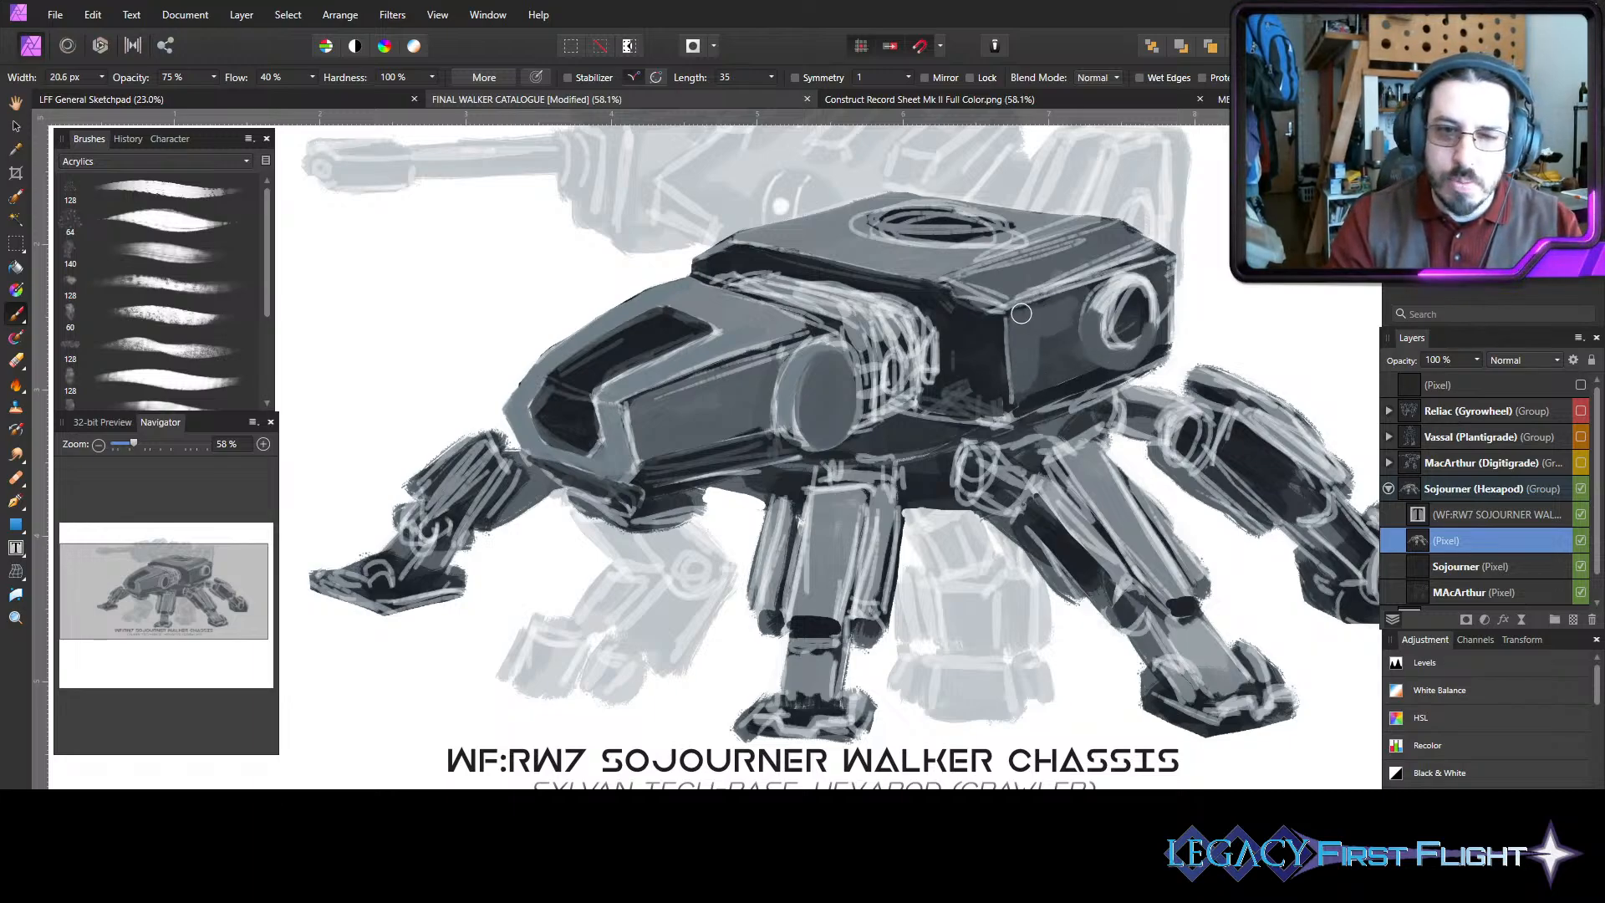
pyautogui.press('[')
pyautogui.press('[')
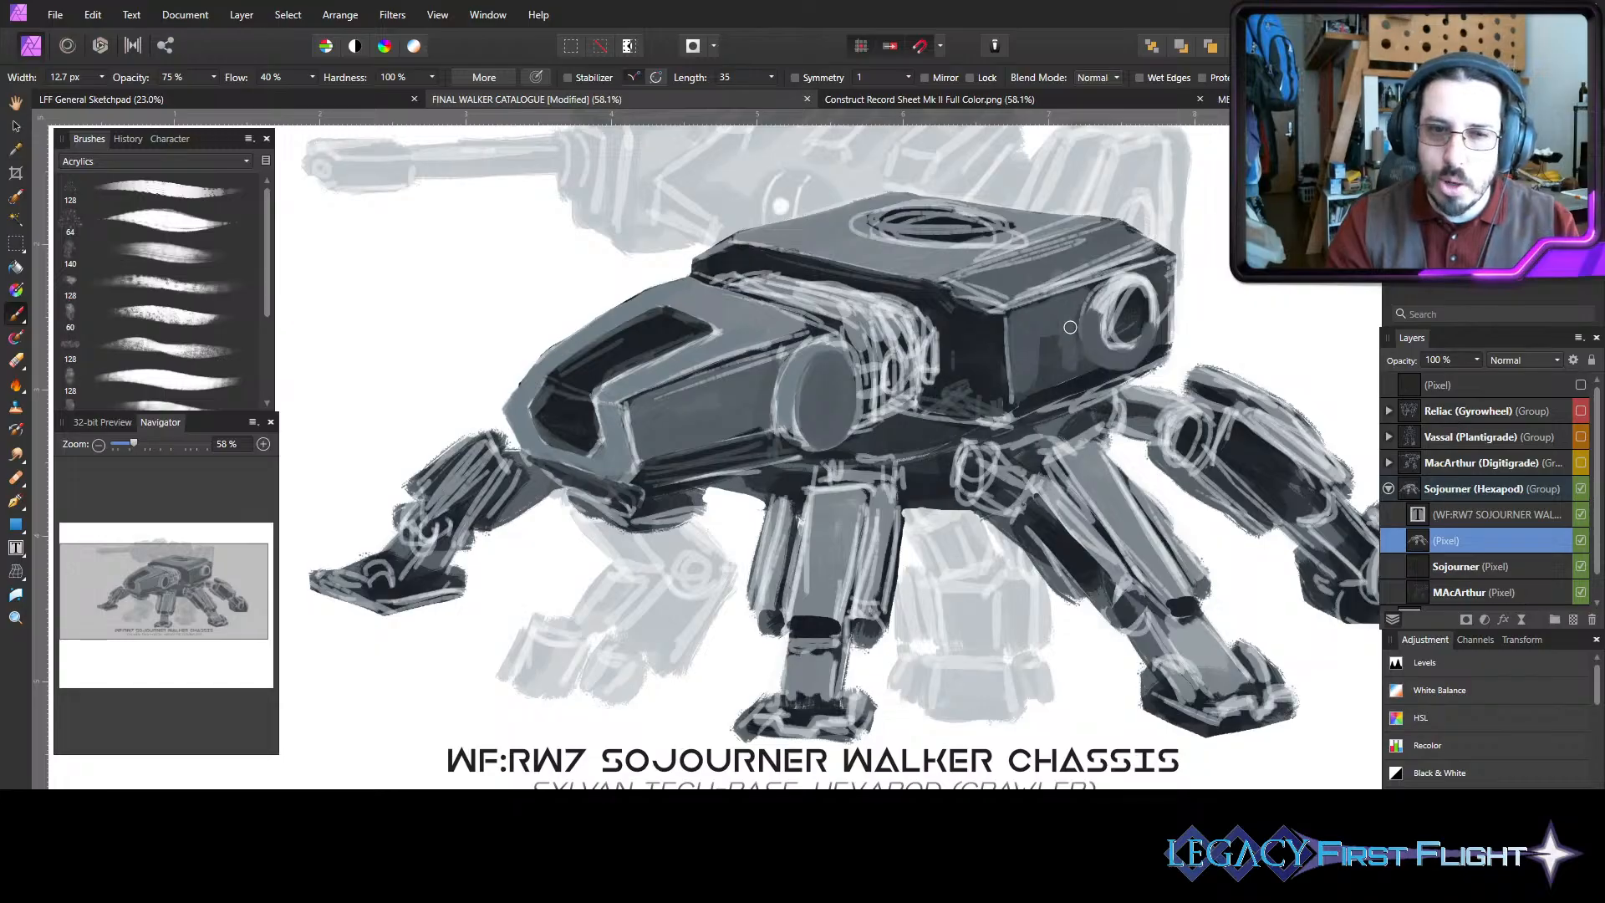
pyautogui.moveTo(1042, 385); pyautogui.dragTo(1082, 384)
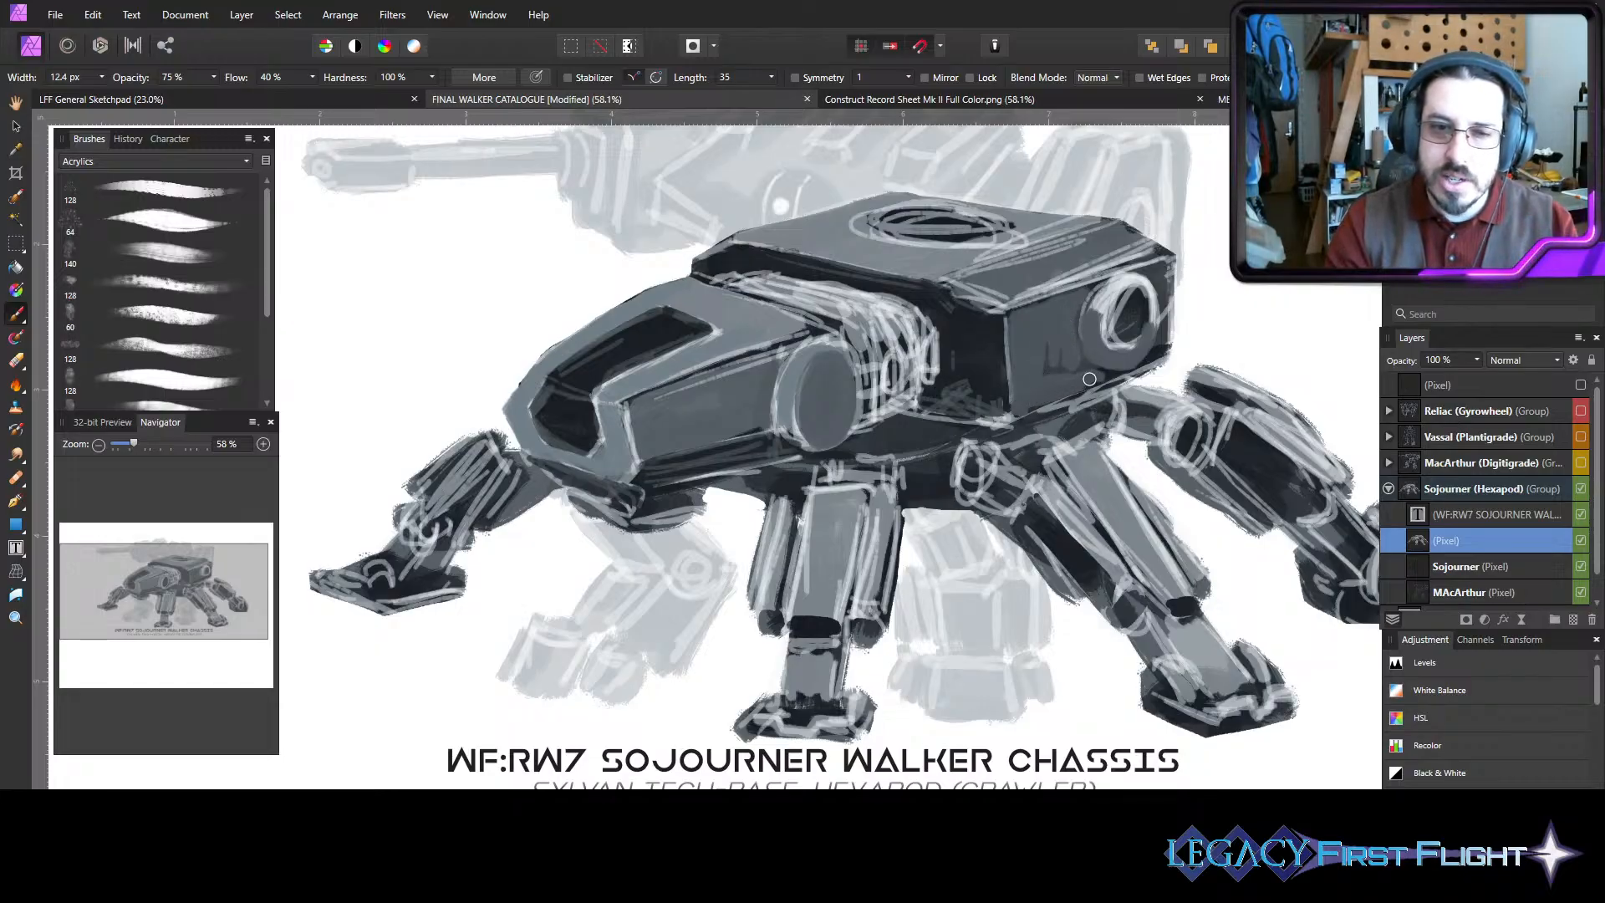
pyautogui.press(']')
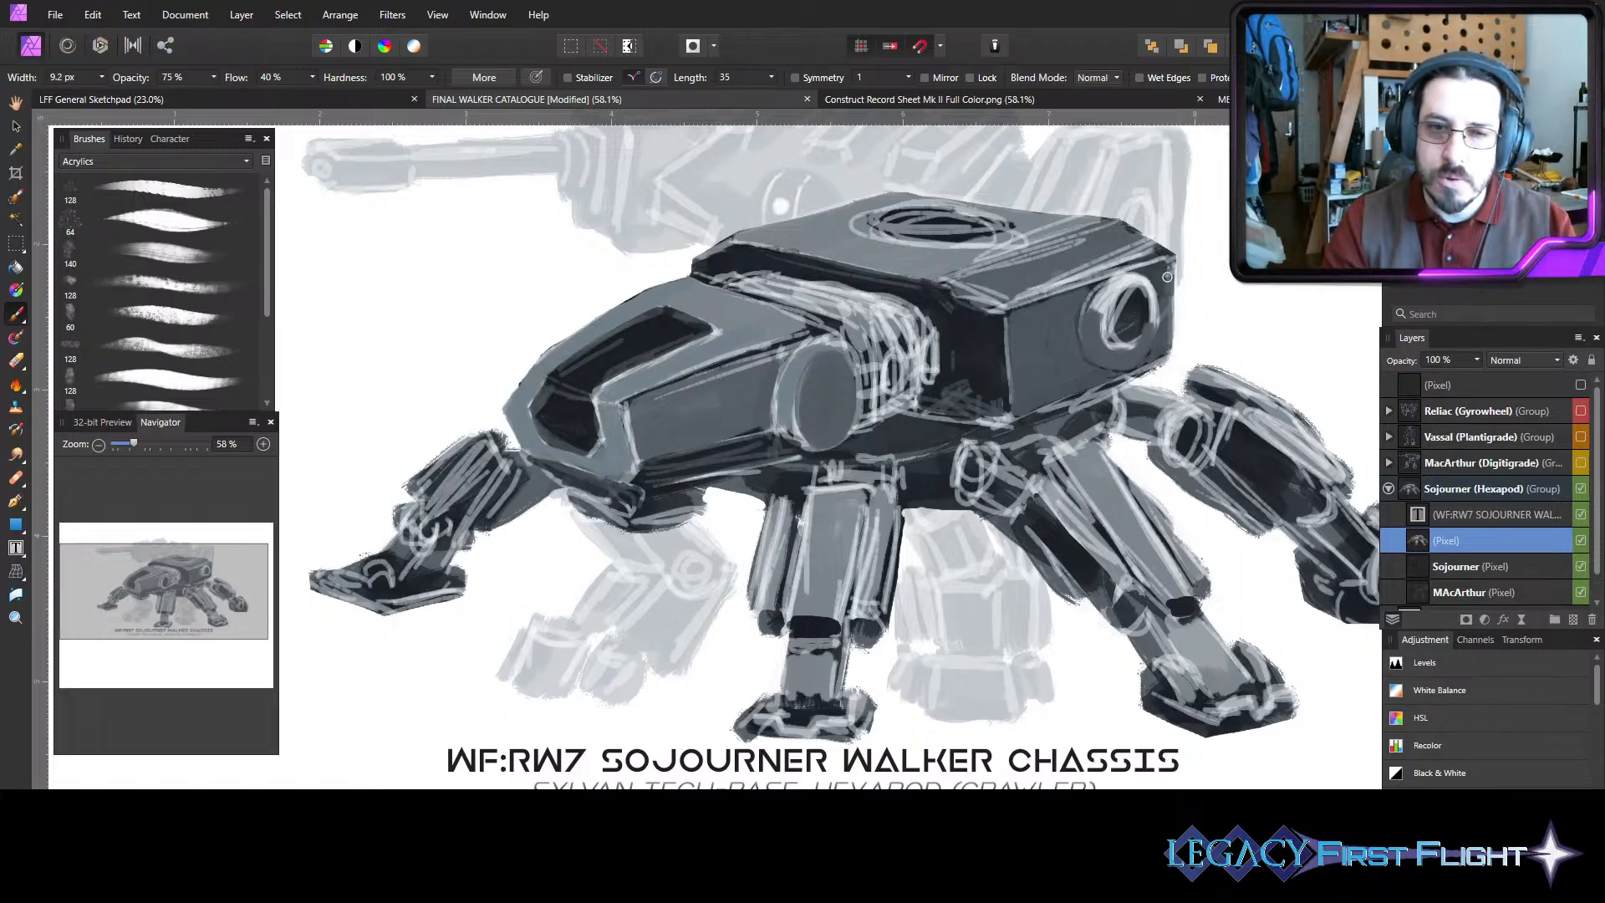
# - Paint over the light ring of the hull box's round port and fill its dark center with solid gray
pyautogui.press('[')
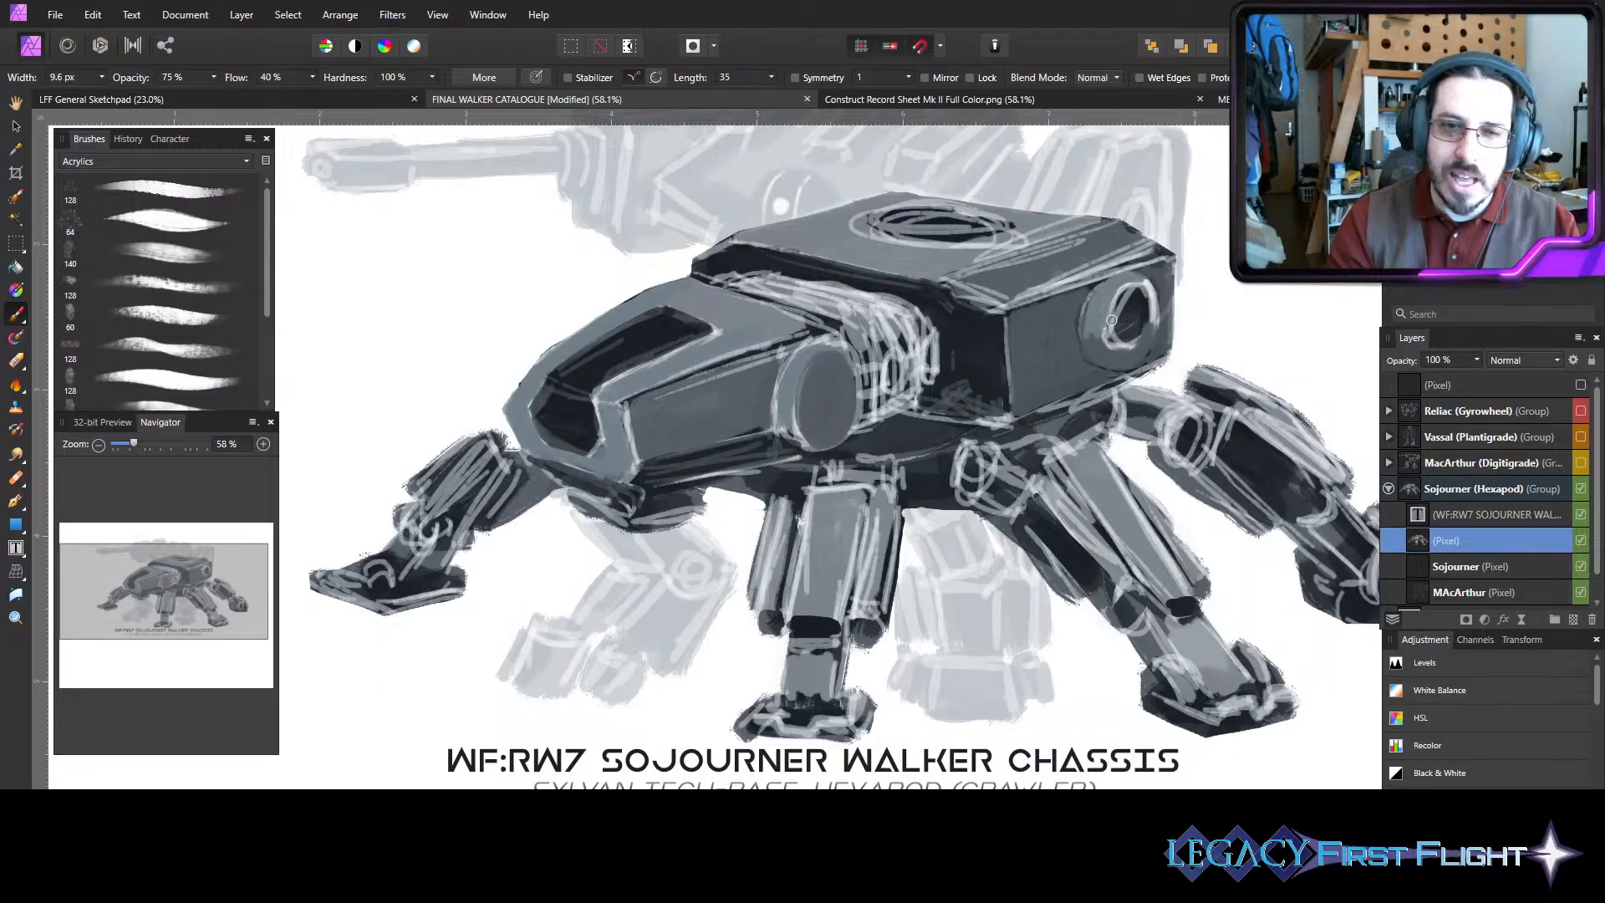
pyautogui.press(']')
pyautogui.moveTo(1123, 346); pyautogui.dragTo(1137, 294)
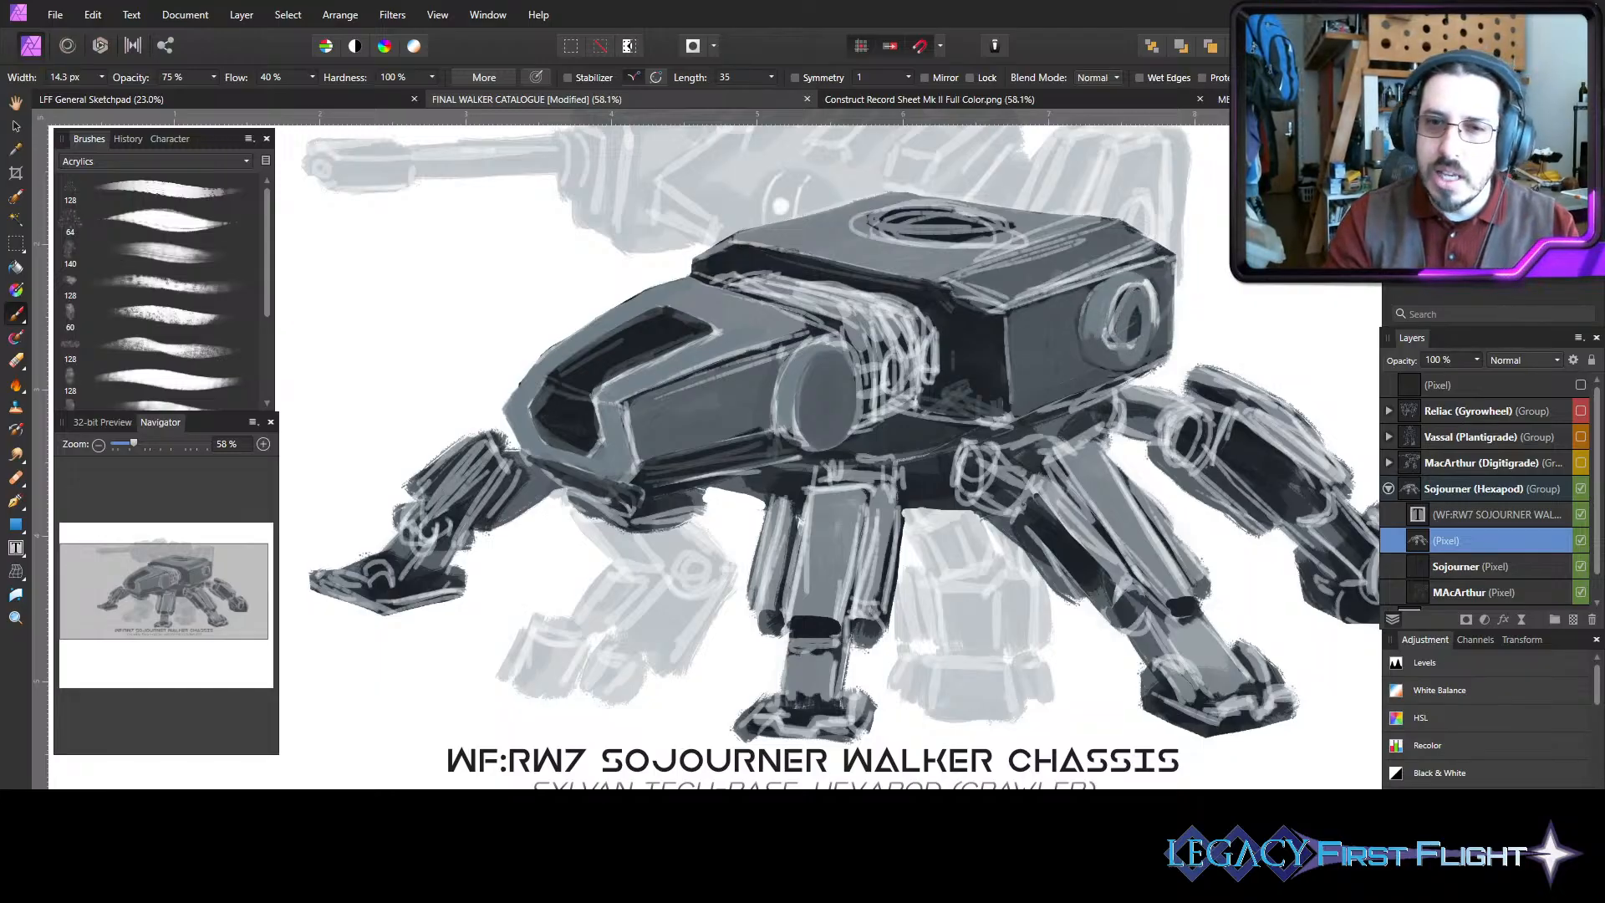
pyautogui.press(']')
pyautogui.press(']')
pyautogui.press(']')
pyautogui.moveTo(1140, 302)
pyautogui.mouseDown()
pyautogui.moveTo(1123, 332)
pyautogui.moveTo(1138, 297)
pyautogui.moveTo(1135, 350)
pyautogui.moveTo(1118, 311)
pyautogui.moveTo(1136, 301)
pyautogui.moveTo(1130, 360)
pyautogui.moveTo(1111, 335)
pyautogui.moveTo(1130, 291)
pyautogui.moveTo(1146, 329)
pyautogui.moveTo(1119, 347)
pyautogui.moveTo(1135, 289)
pyautogui.moveTo(1141, 347)
pyautogui.moveTo(1121, 349)
pyautogui.moveTo(1139, 327)
pyautogui.mouseUp()
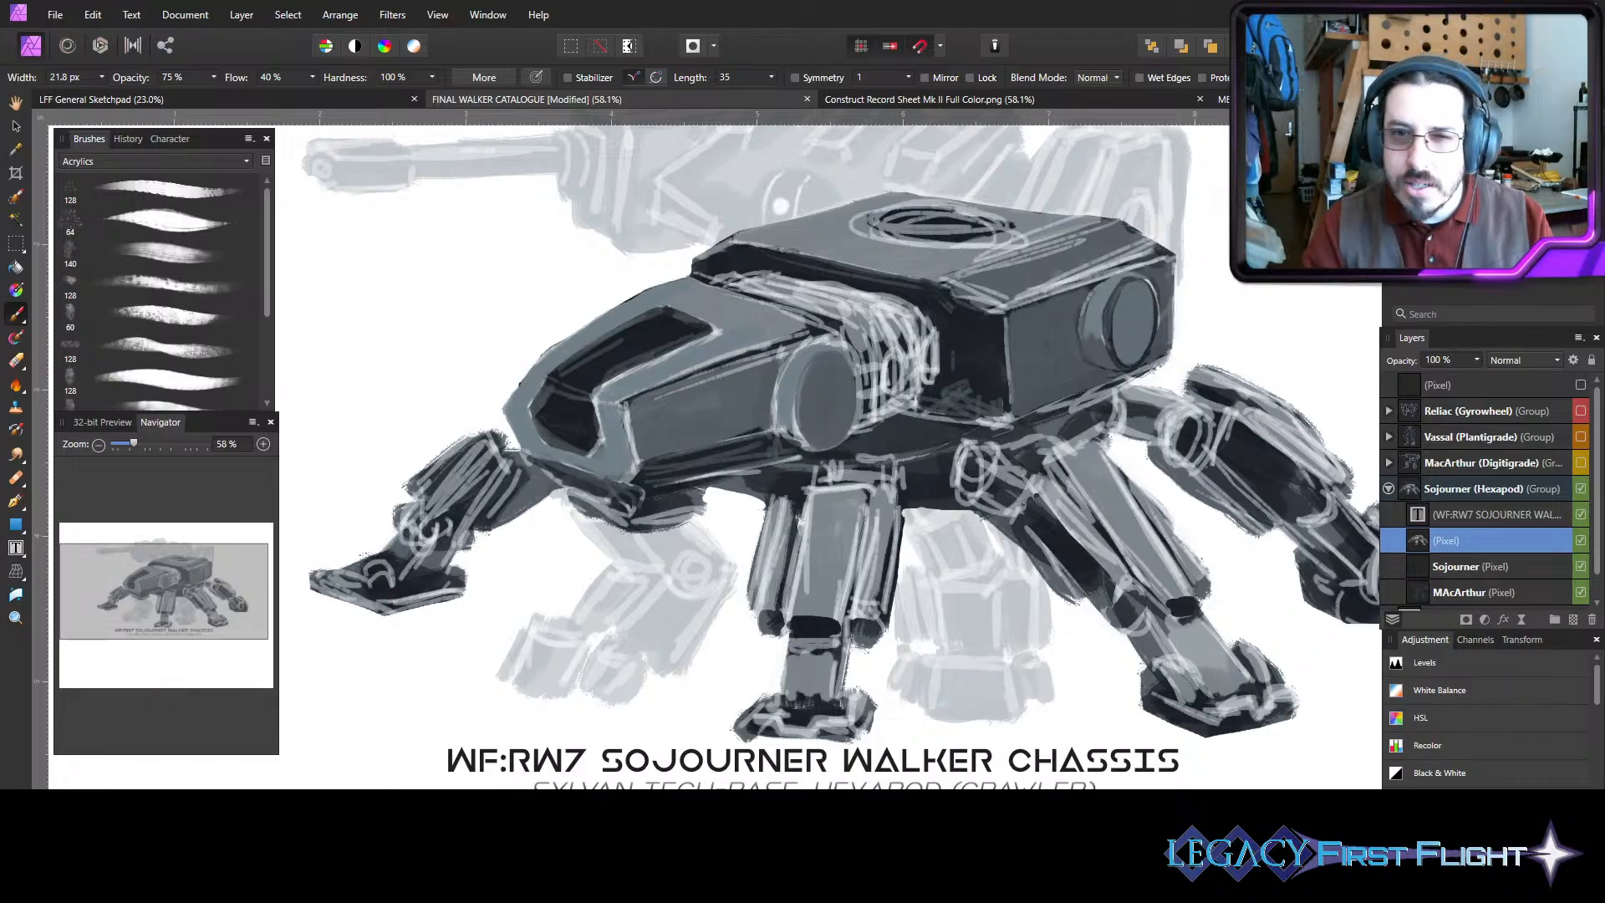
pyautogui.press('[')
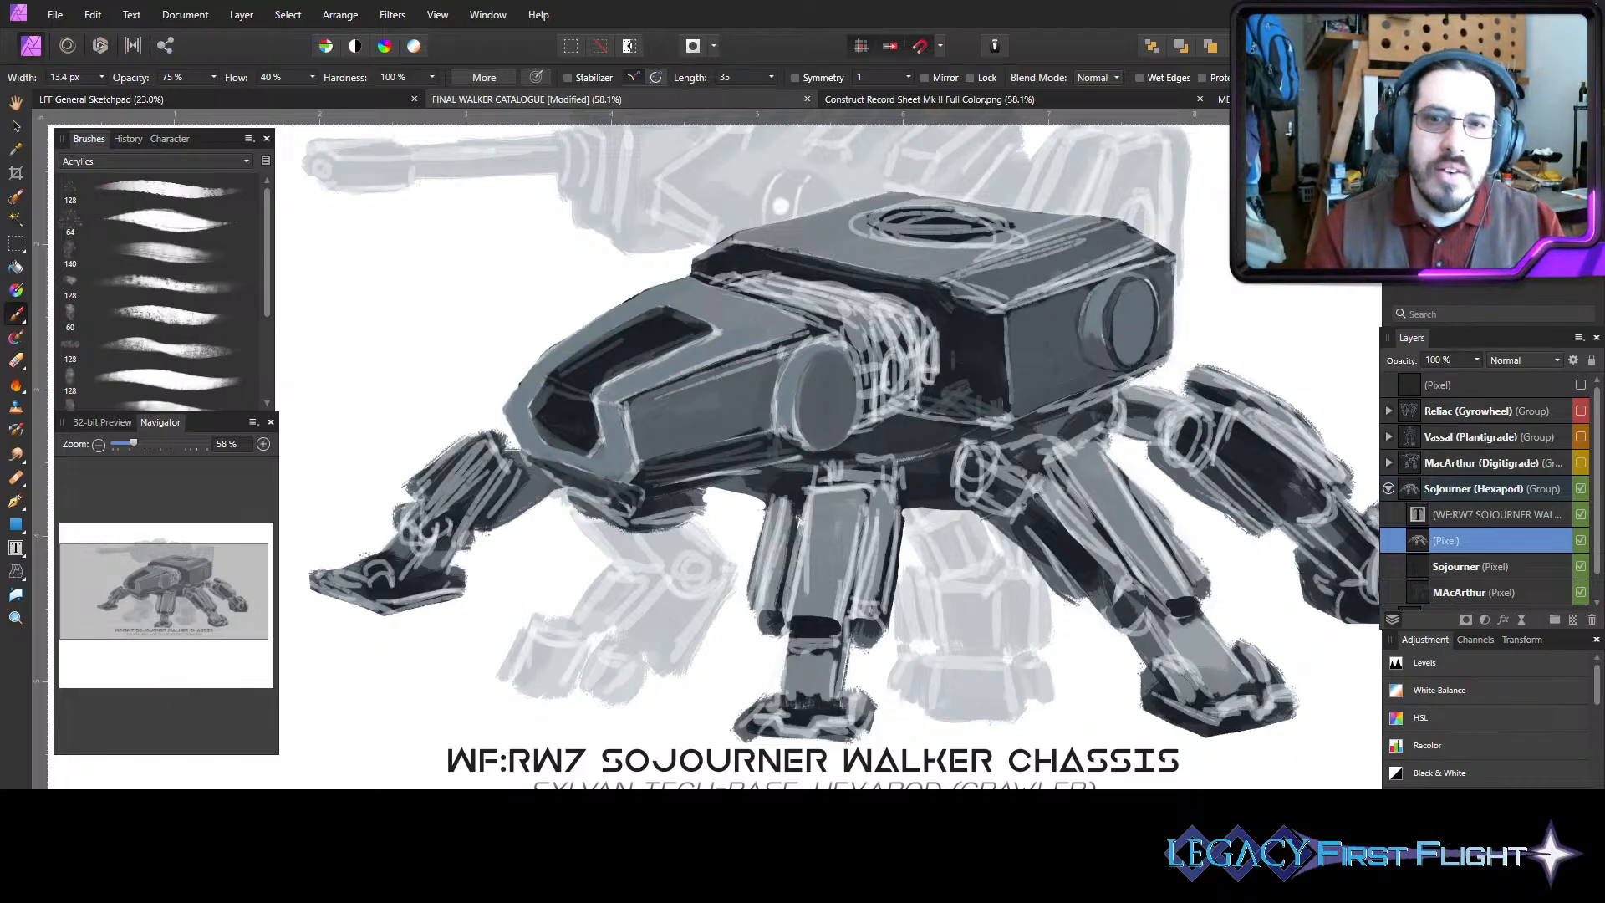
# - Choose a darker blue-gray brush color and fill the hull box's shadowed front face behind the ribbed section
pyautogui.doubleClick(1413, 158)
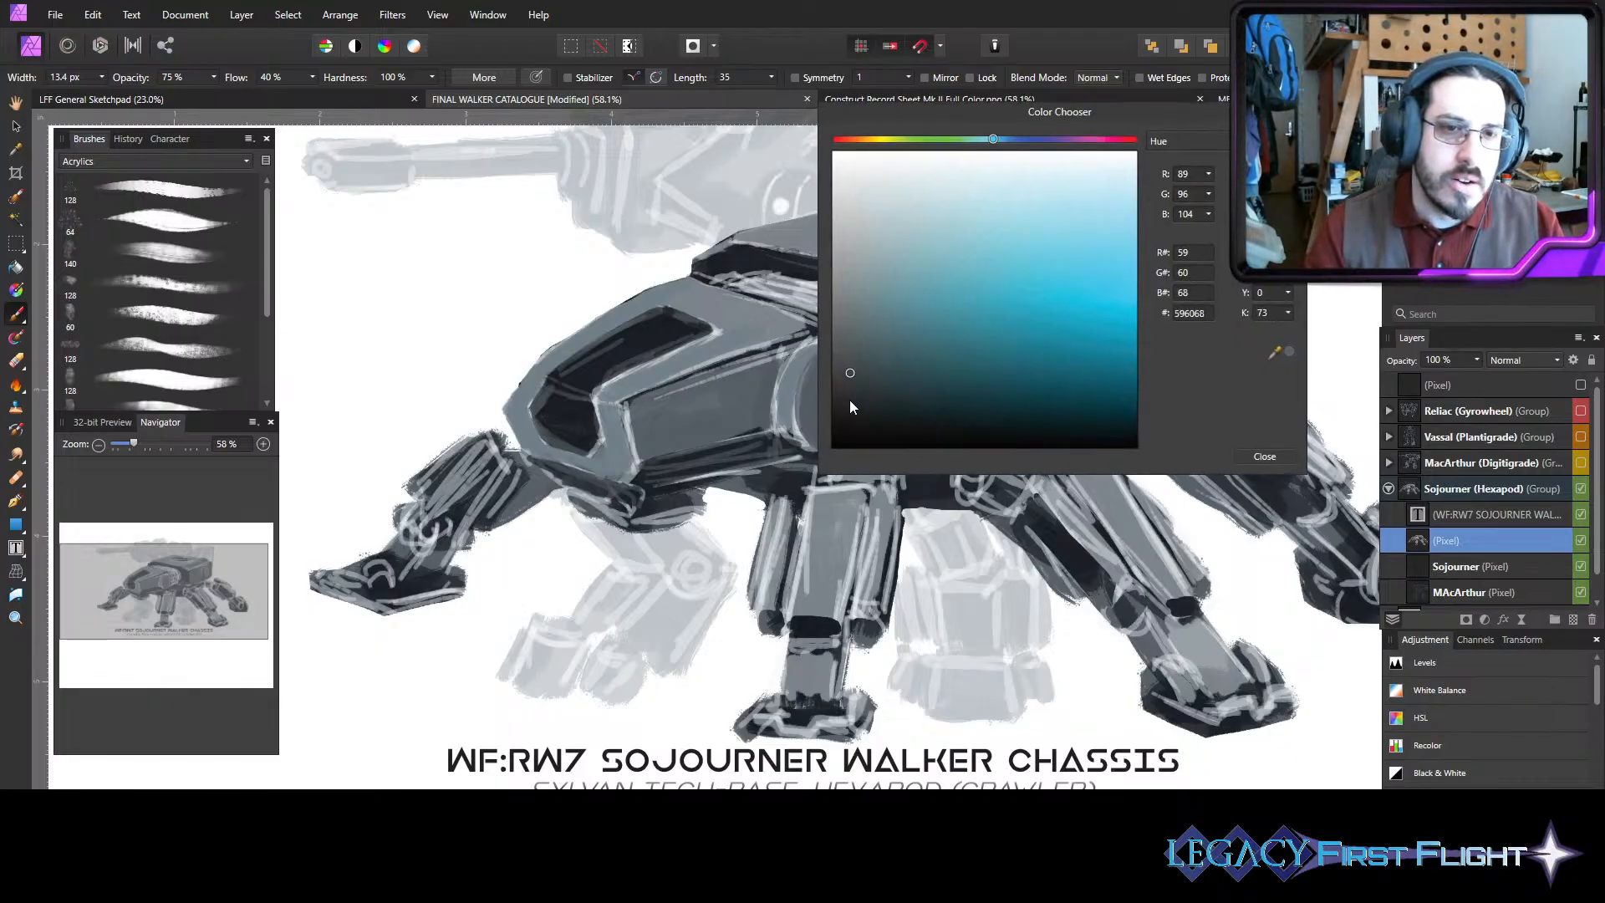
pyautogui.click(1264, 456)
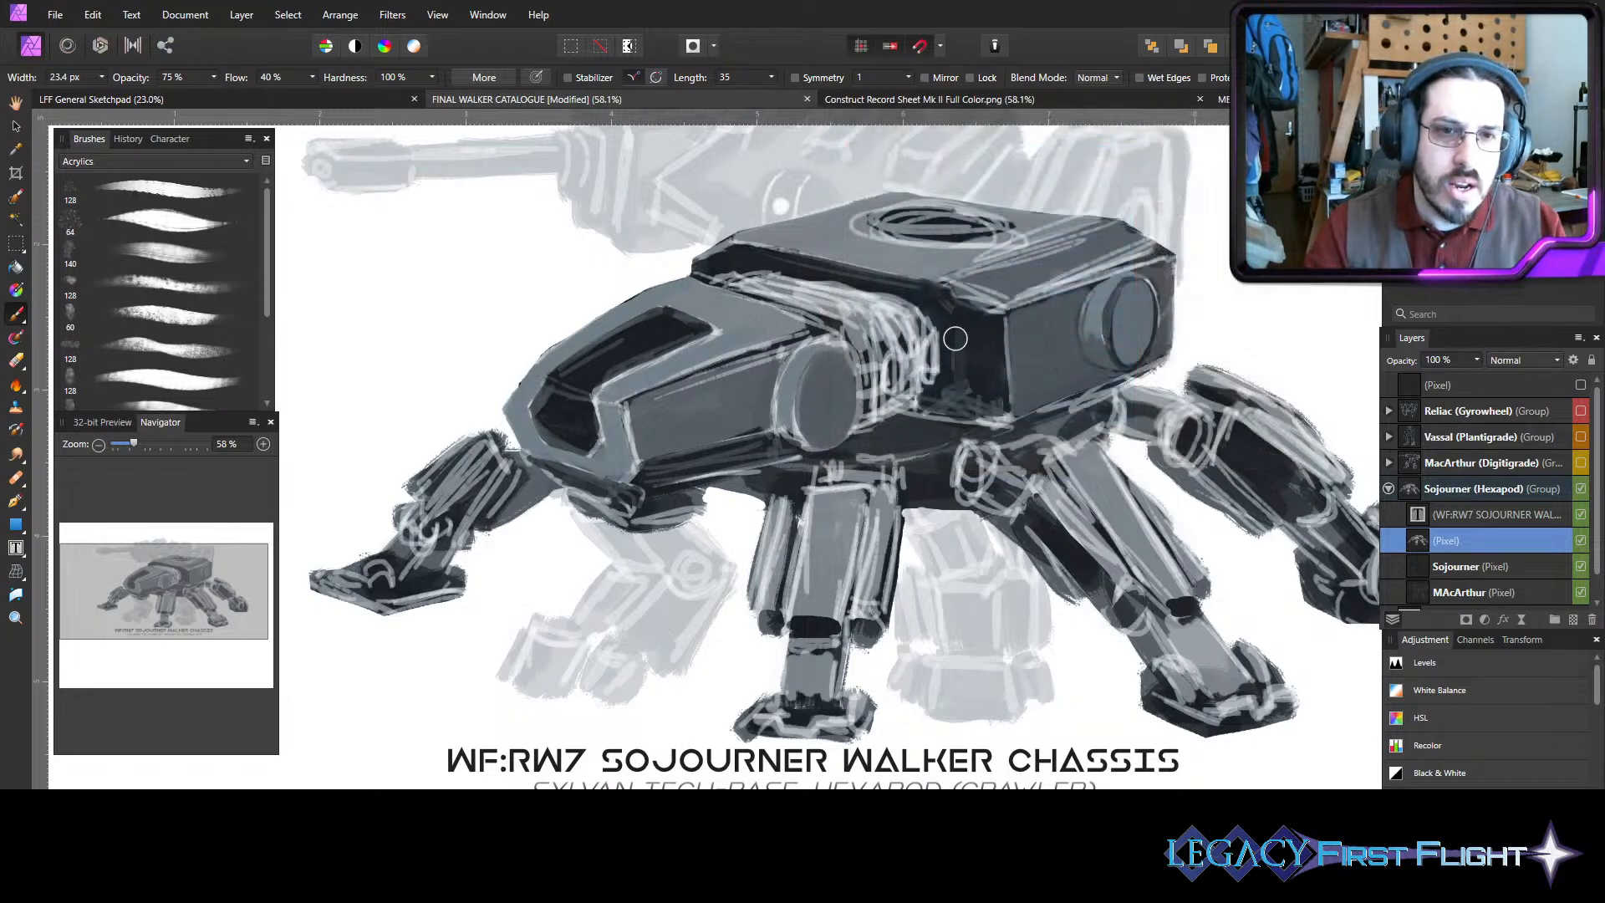
pyautogui.press(']')
pyautogui.press(']')
pyautogui.press(']')
pyautogui.moveTo(973, 344)
pyautogui.mouseDown()
pyautogui.moveTo(991, 398)
pyautogui.moveTo(959, 378)
pyautogui.moveTo(939, 396)
pyautogui.moveTo(981, 403)
pyautogui.mouseUp()
pyautogui.press('[')
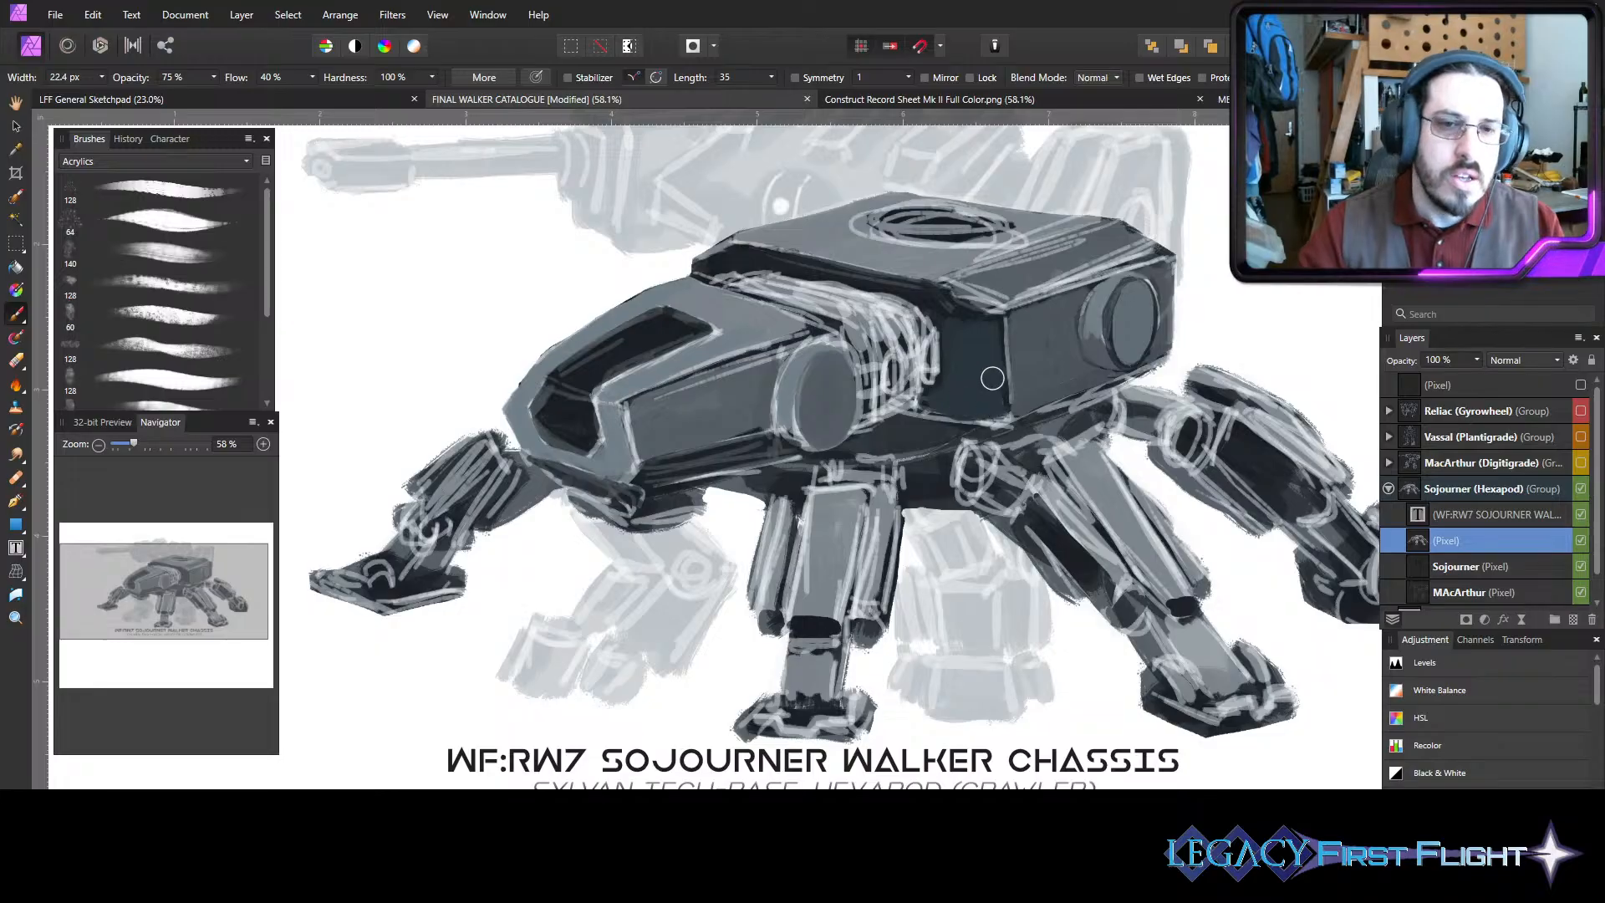
pyautogui.moveTo(961, 307)
pyautogui.mouseDown()
pyautogui.moveTo(933, 298)
pyautogui.moveTo(968, 301)
pyautogui.mouseUp()
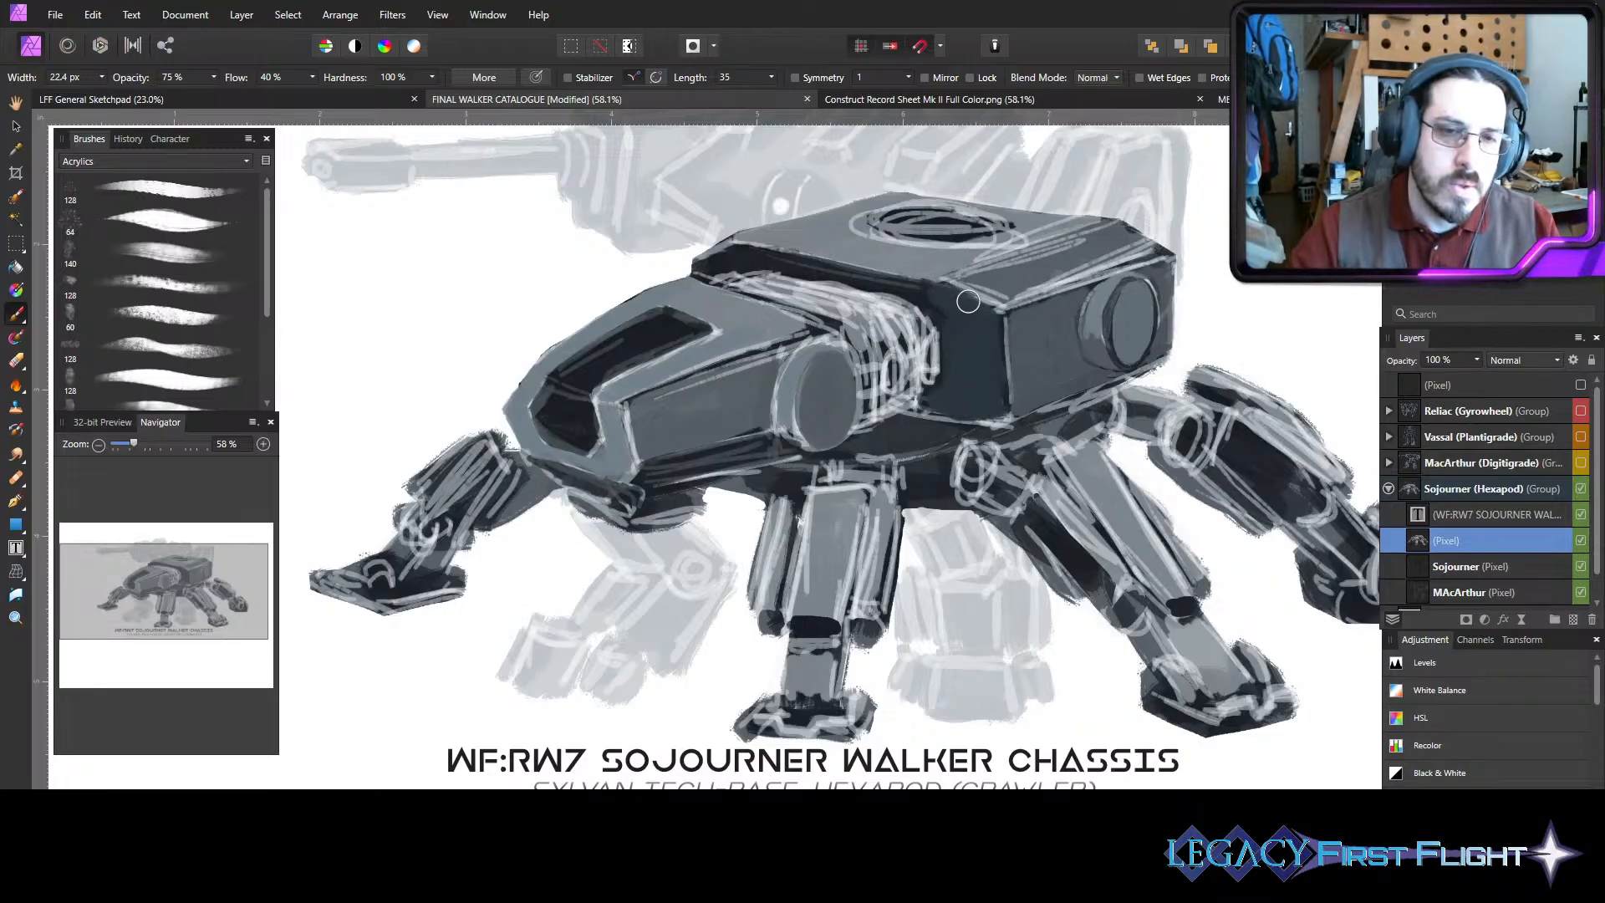
# - Reduce the brush to about 16.2 px and paint the dark blue-gray strip beneath the hull box roof's front edge
pyautogui.press('[')
pyautogui.press('[')
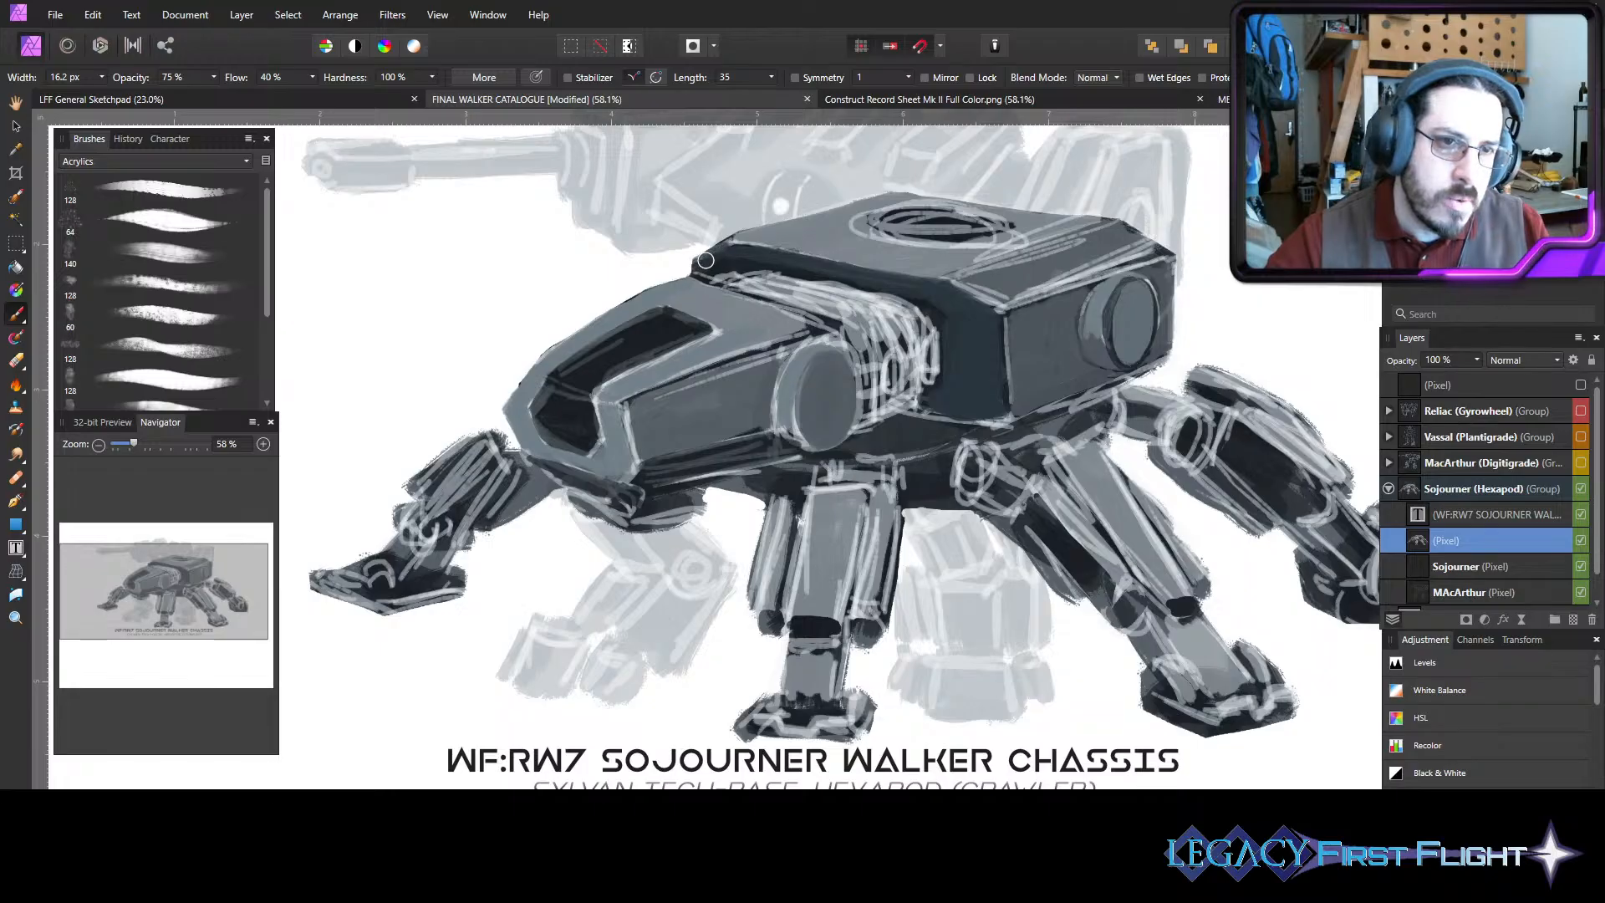
pyautogui.press(']')
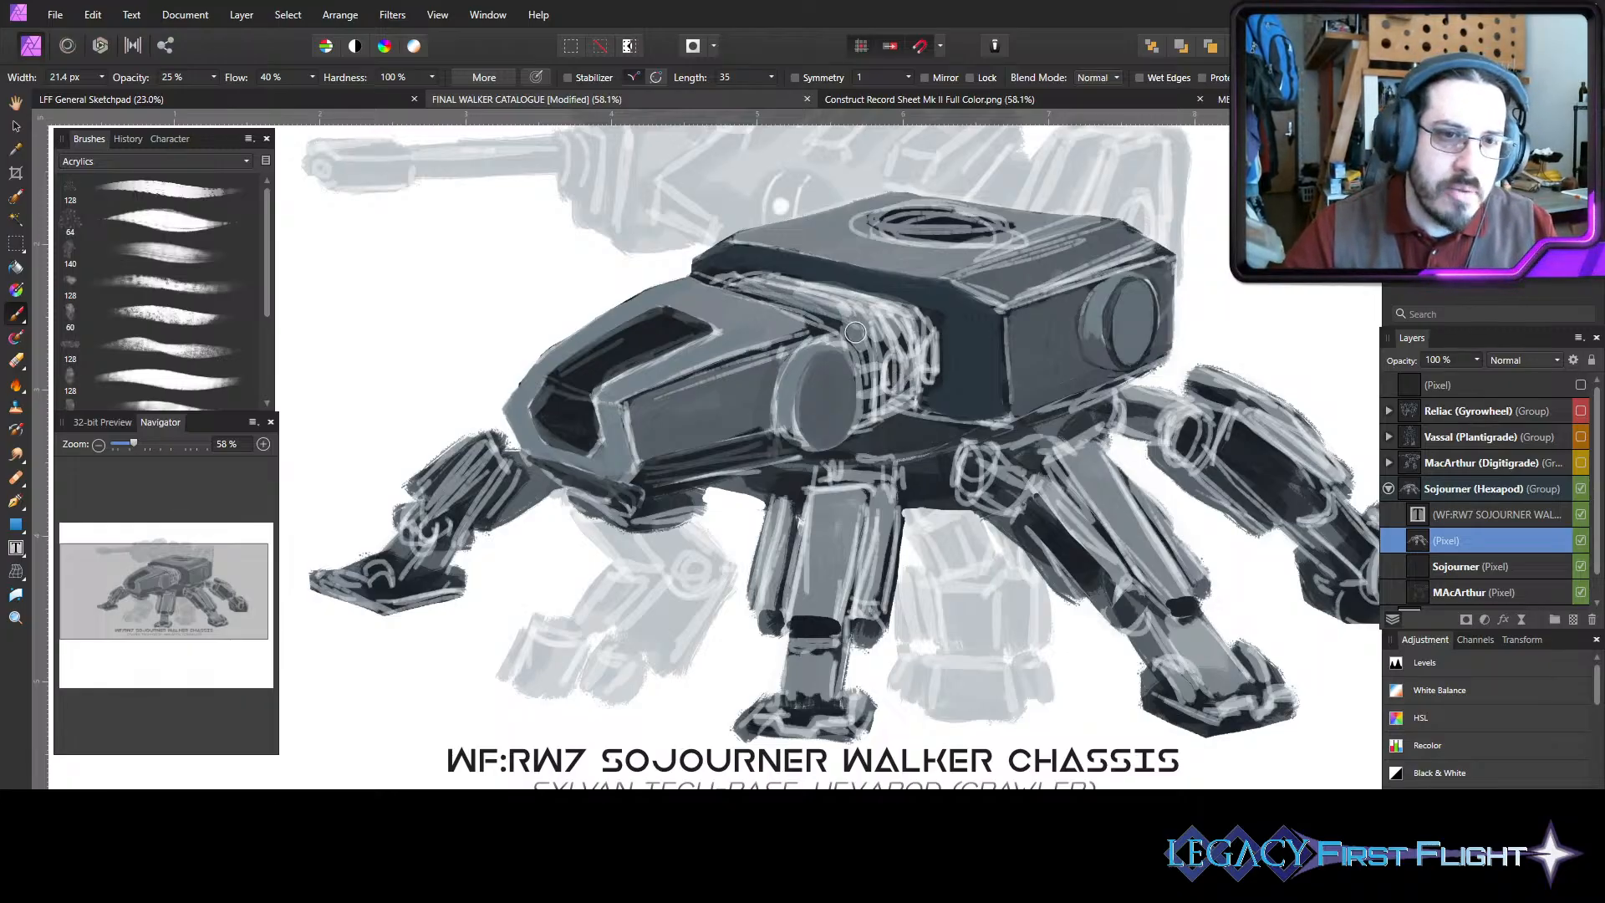
# - Glaze dark blue-gray over the light strokes of the ribbed section behind the nose at 25% brush opacity
pyautogui.press(']')
pyautogui.moveTo(746, 287)
pyautogui.mouseDown()
pyautogui.moveTo(855, 343)
pyautogui.moveTo(869, 409)
pyautogui.moveTo(887, 386)
pyautogui.moveTo(882, 403)
pyautogui.moveTo(919, 386)
pyautogui.moveTo(893, 397)
pyautogui.moveTo(912, 378)
pyautogui.moveTo(902, 321)
pyautogui.moveTo(898, 363)
pyautogui.moveTo(923, 380)
pyautogui.moveTo(908, 386)
pyautogui.moveTo(887, 335)
pyautogui.moveTo(874, 343)
pyautogui.moveTo(912, 352)
pyautogui.moveTo(882, 325)
pyautogui.moveTo(767, 285)
pyautogui.moveTo(906, 324)
pyautogui.moveTo(730, 280)
pyautogui.moveTo(868, 297)
pyautogui.moveTo(734, 276)
pyautogui.moveTo(881, 318)
pyautogui.moveTo(879, 351)
pyautogui.moveTo(905, 368)
pyautogui.moveTo(887, 360)
pyautogui.moveTo(872, 398)
pyautogui.moveTo(901, 382)
pyautogui.mouseUp()
pyautogui.press(']')
pyautogui.press(']')
pyautogui.press(']')
pyautogui.press(']')
pyautogui.press(']')
pyautogui.press(']')
pyautogui.press('[')
pyautogui.press('[')
pyautogui.press('[')
pyautogui.press('[')
pyautogui.press('[')
pyautogui.press('[')
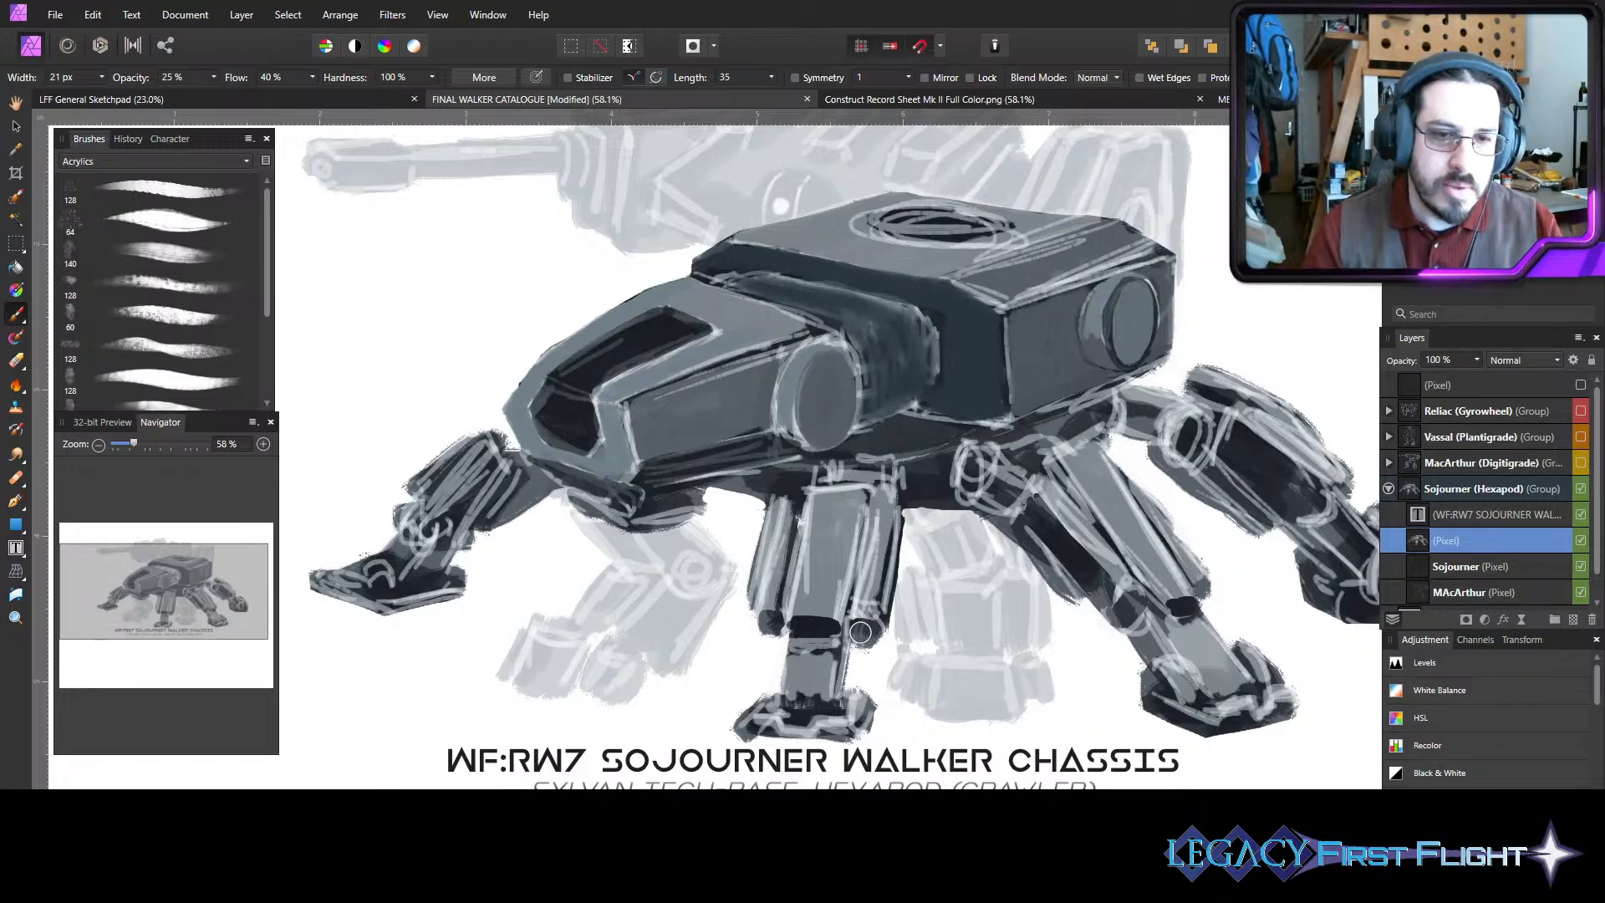
# - Set the brush opacity to 75% and paint dark blue-gray caps on the lower ends of the front middle leg's side struts
pyautogui.press('7')
pyautogui.press('5')
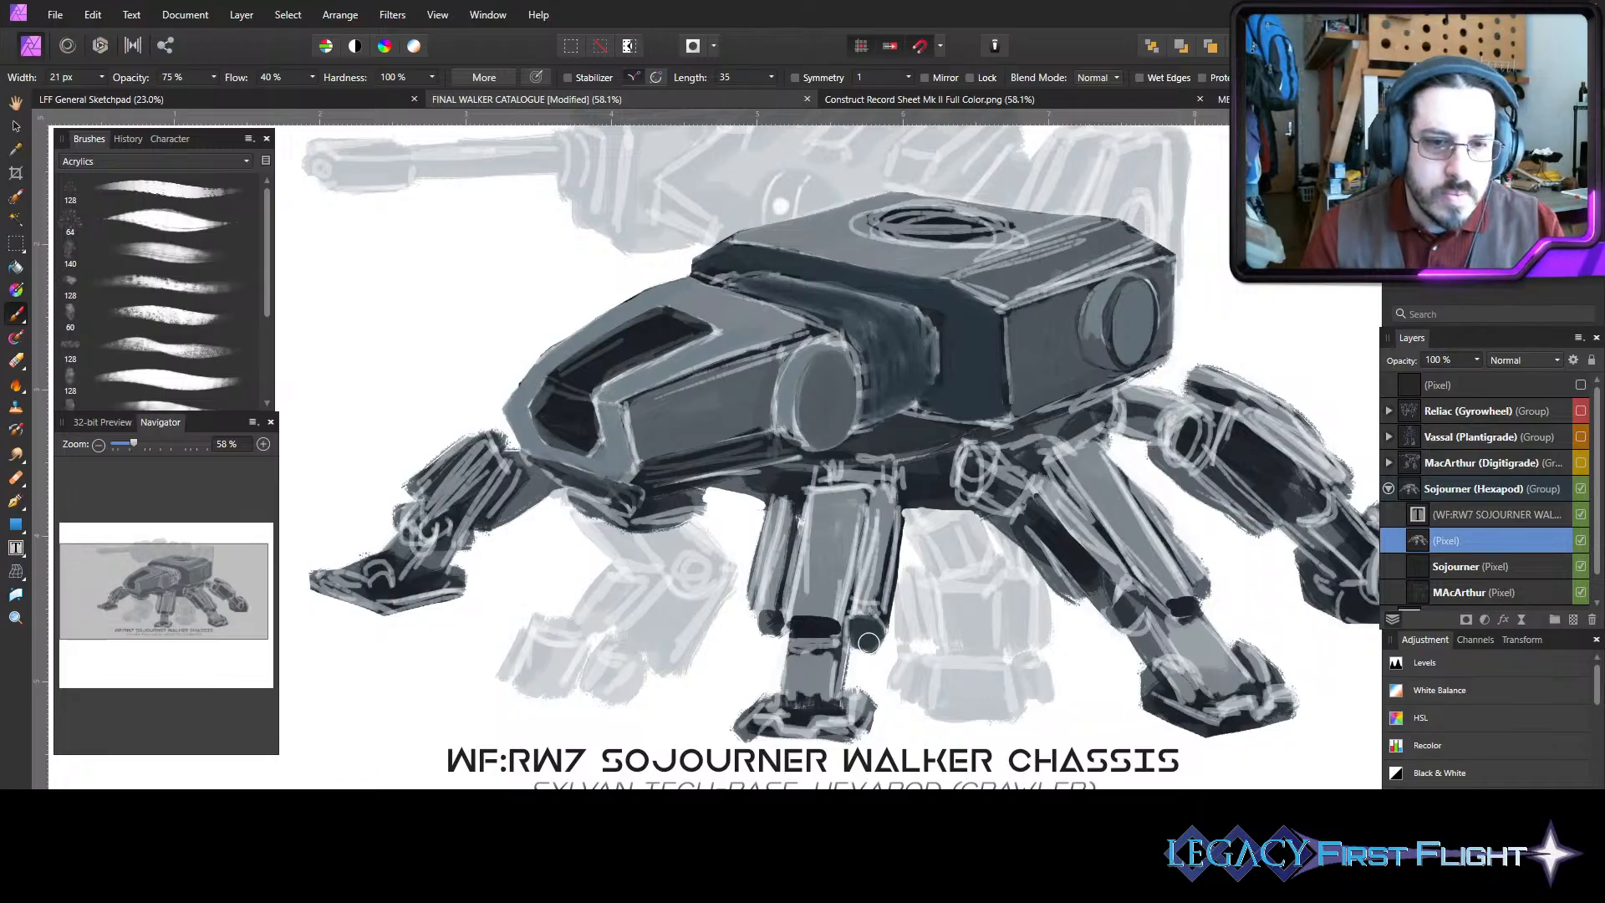
pyautogui.press('[')
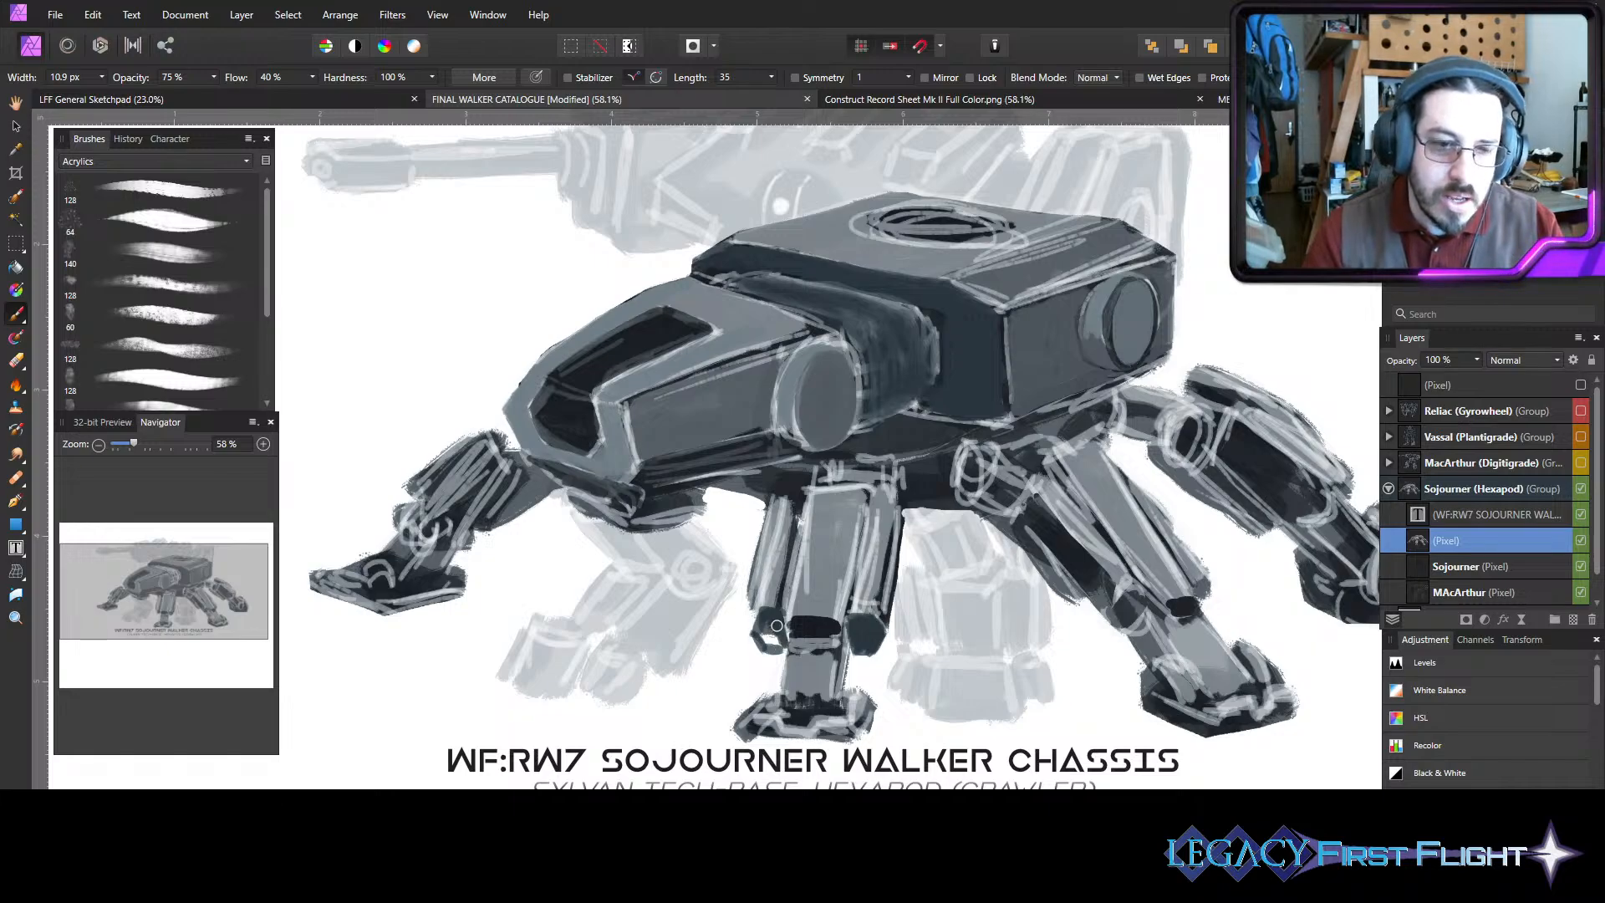
pyautogui.moveTo(780, 643); pyautogui.dragTo(769, 635)
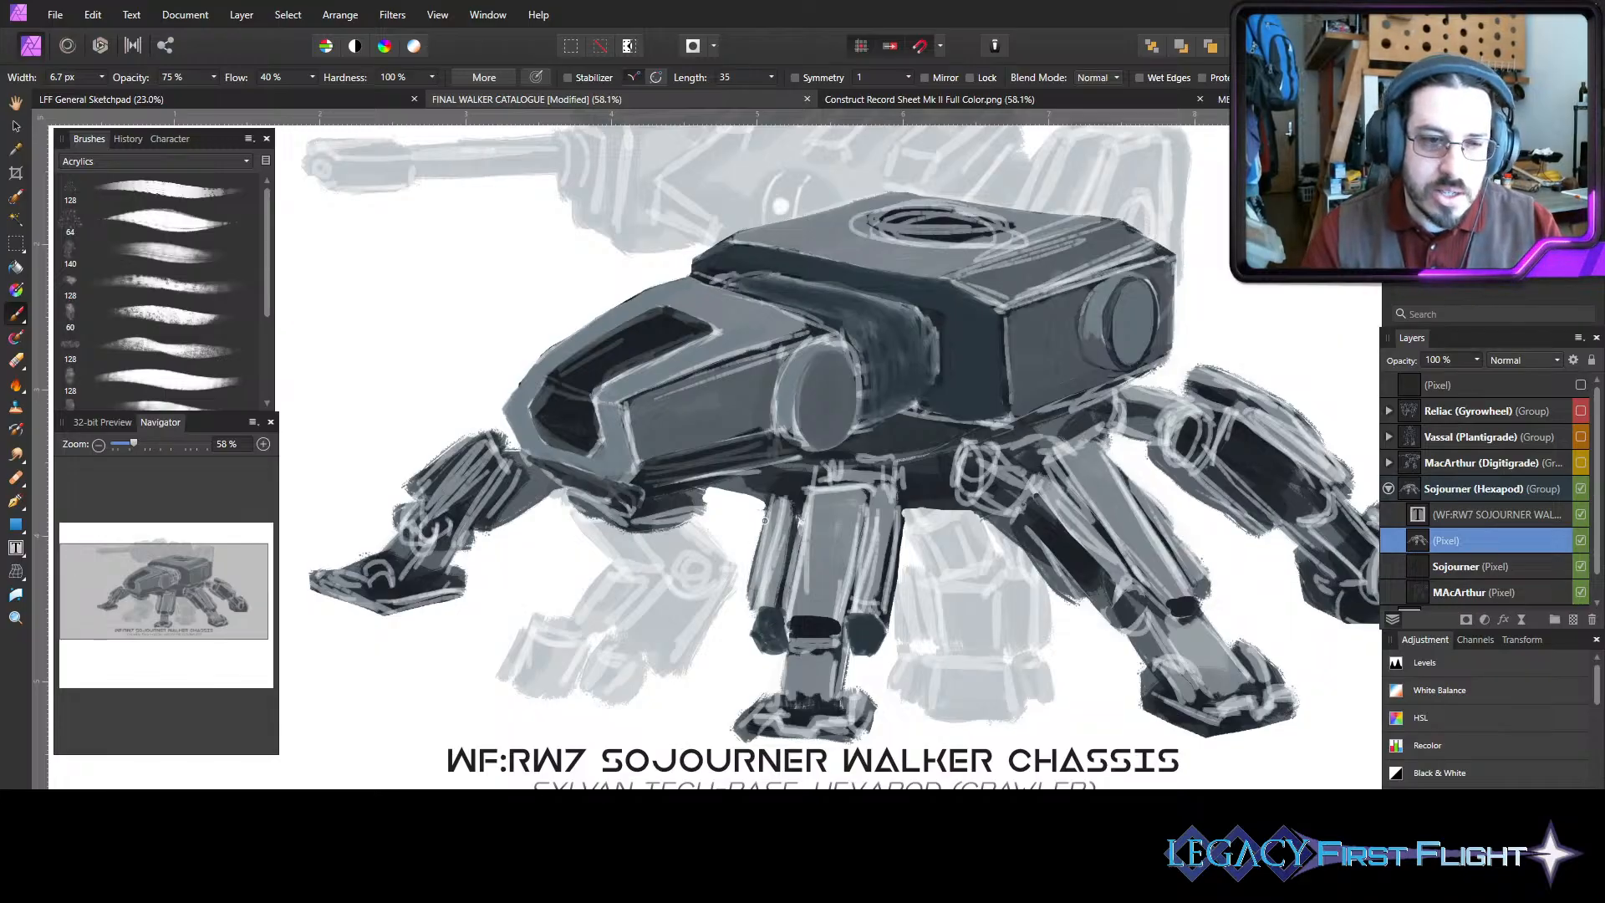
# - Clean up the outer edge of the front middle leg, trimming its silhouette on the Sojourner layer with a 38.6 px eraser
pyautogui.moveTo(764, 519)
pyautogui.mouseDown()
pyautogui.moveTo(744, 638)
pyautogui.moveTo(767, 526)
pyautogui.moveTo(742, 621)
pyautogui.moveTo(755, 512)
pyautogui.moveTo(744, 595)
pyautogui.moveTo(747, 535)
pyautogui.moveTo(740, 631)
pyautogui.mouseUp()
pyautogui.press(']')
pyautogui.press('e')
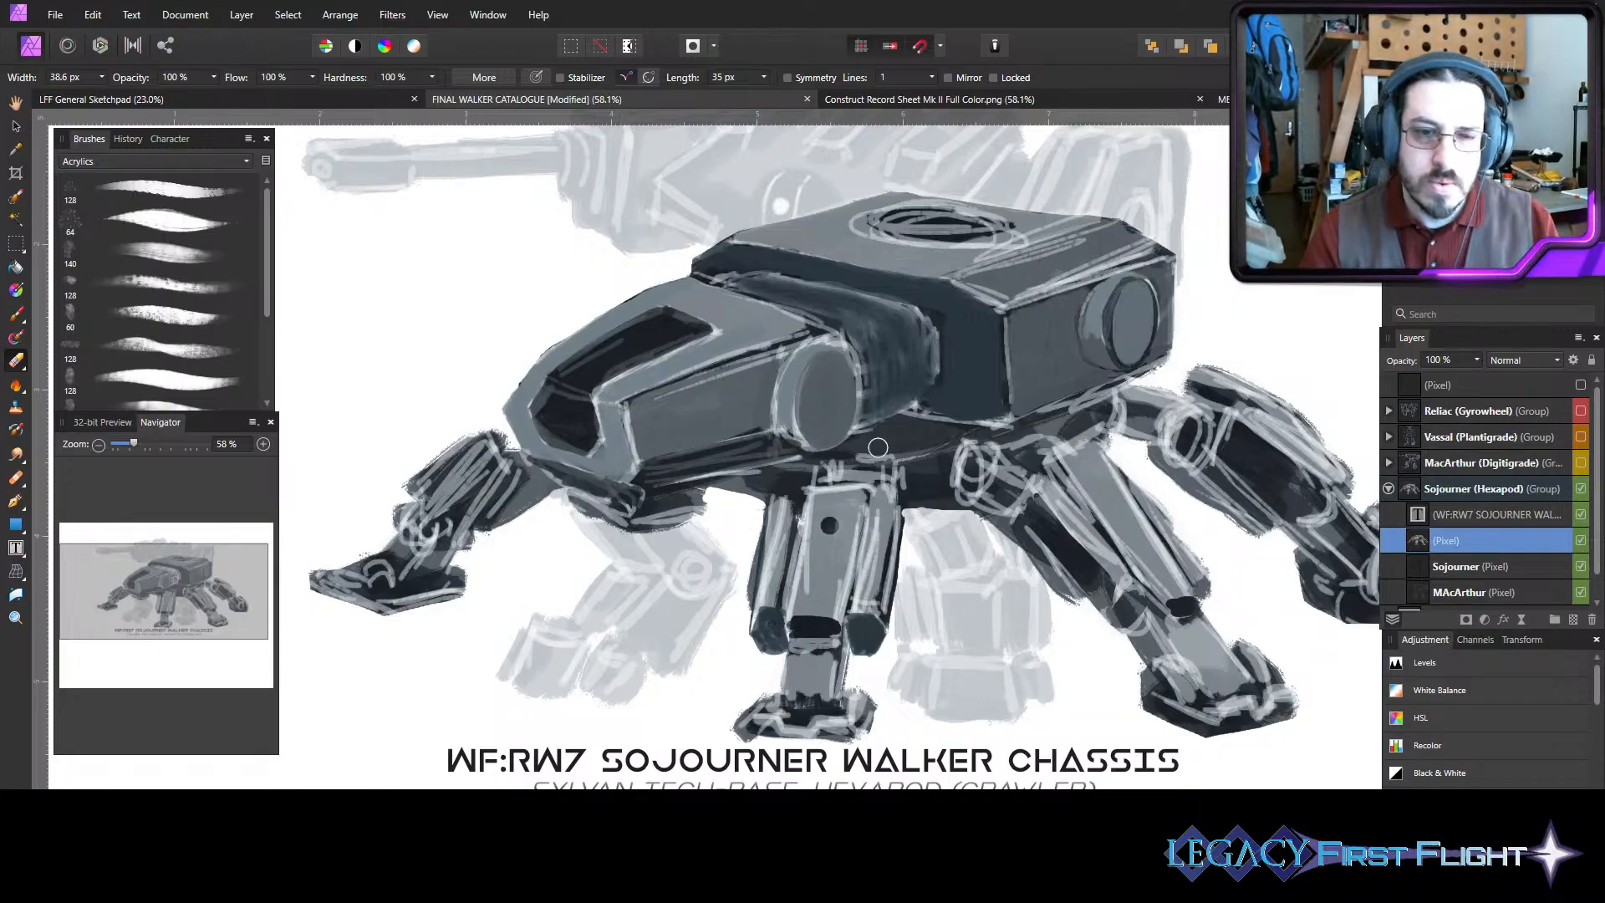
pyautogui.click(1475, 566)
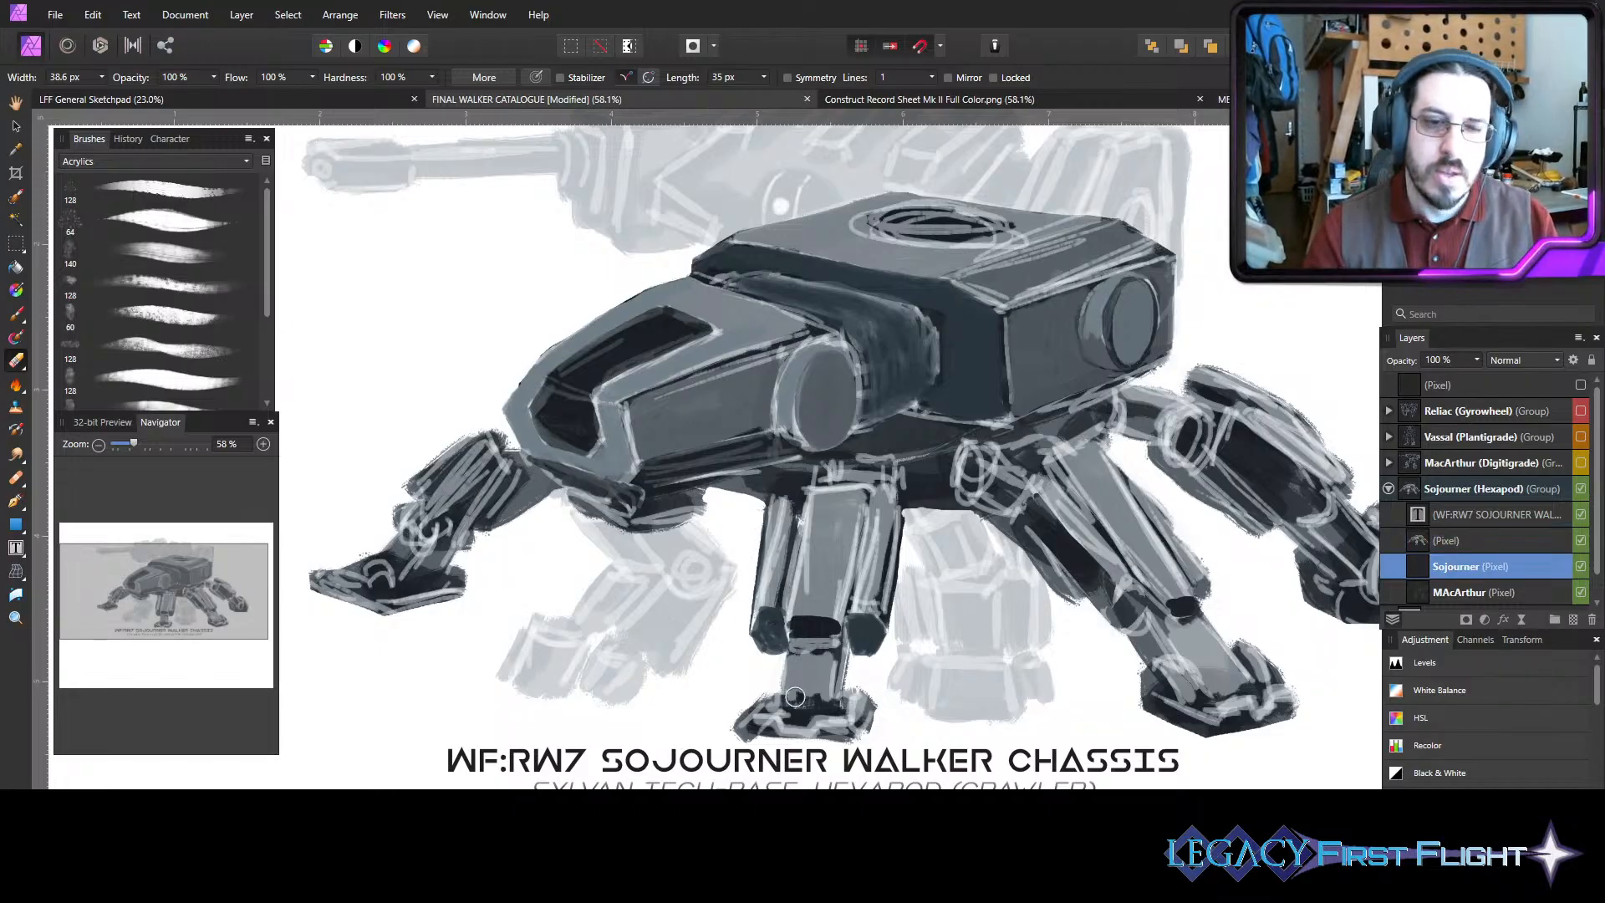
# - Save the catalogue, and paint dark blue-gray caps on the lower ends of the near right leg's side struts with a 13.2 px brush
pyautogui.hotkey('ctrl', 's')
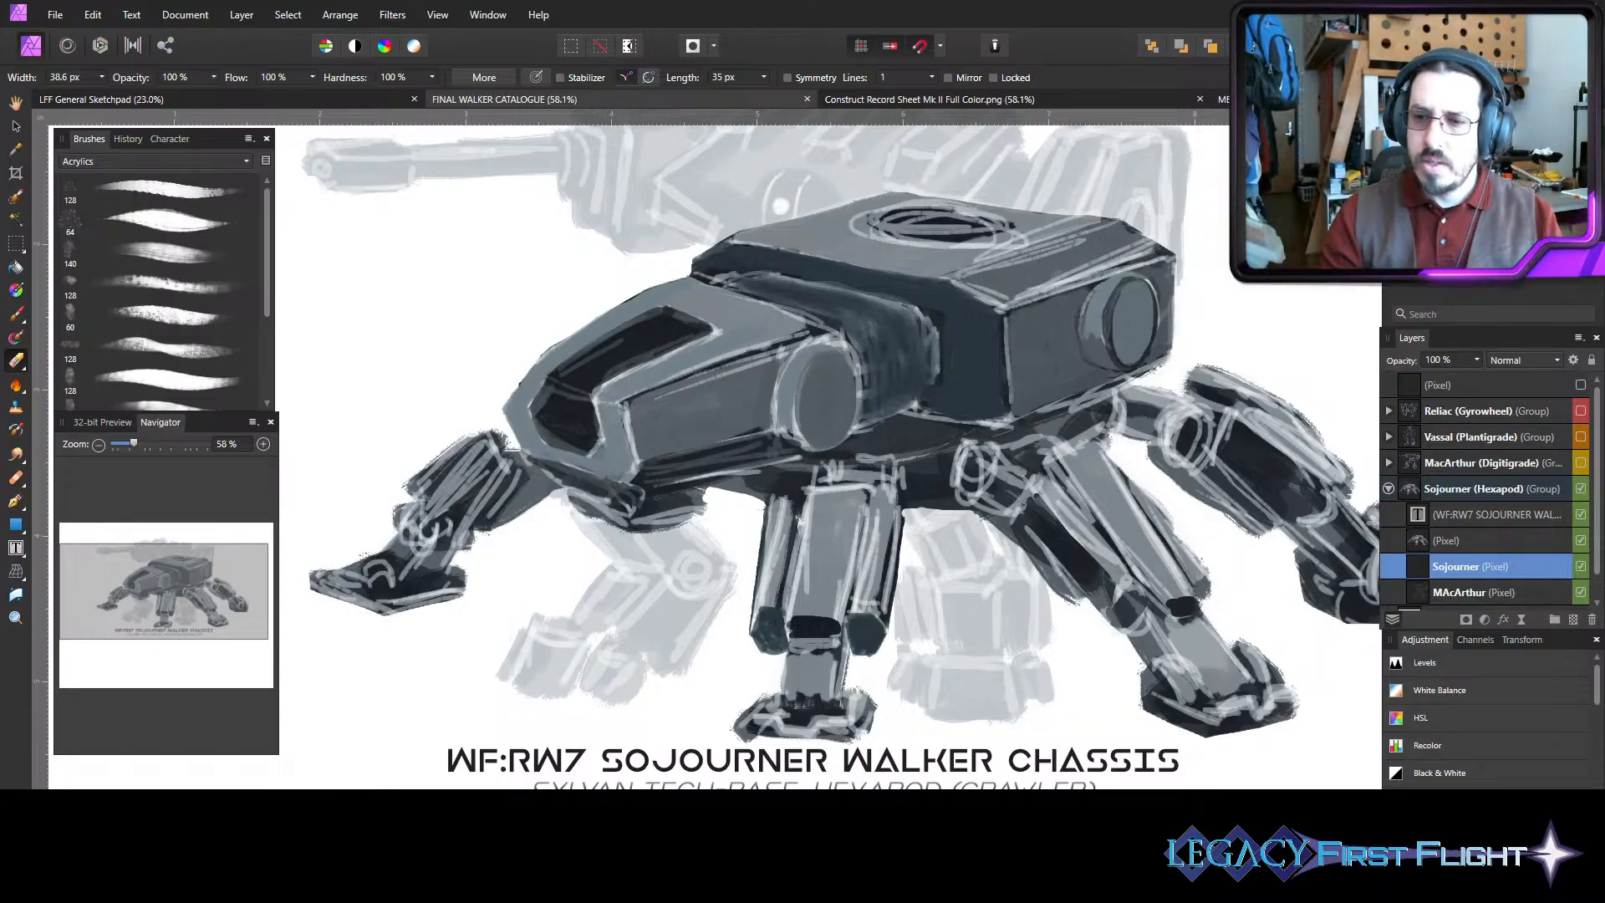
pyautogui.press(']')
pyautogui.press(']')
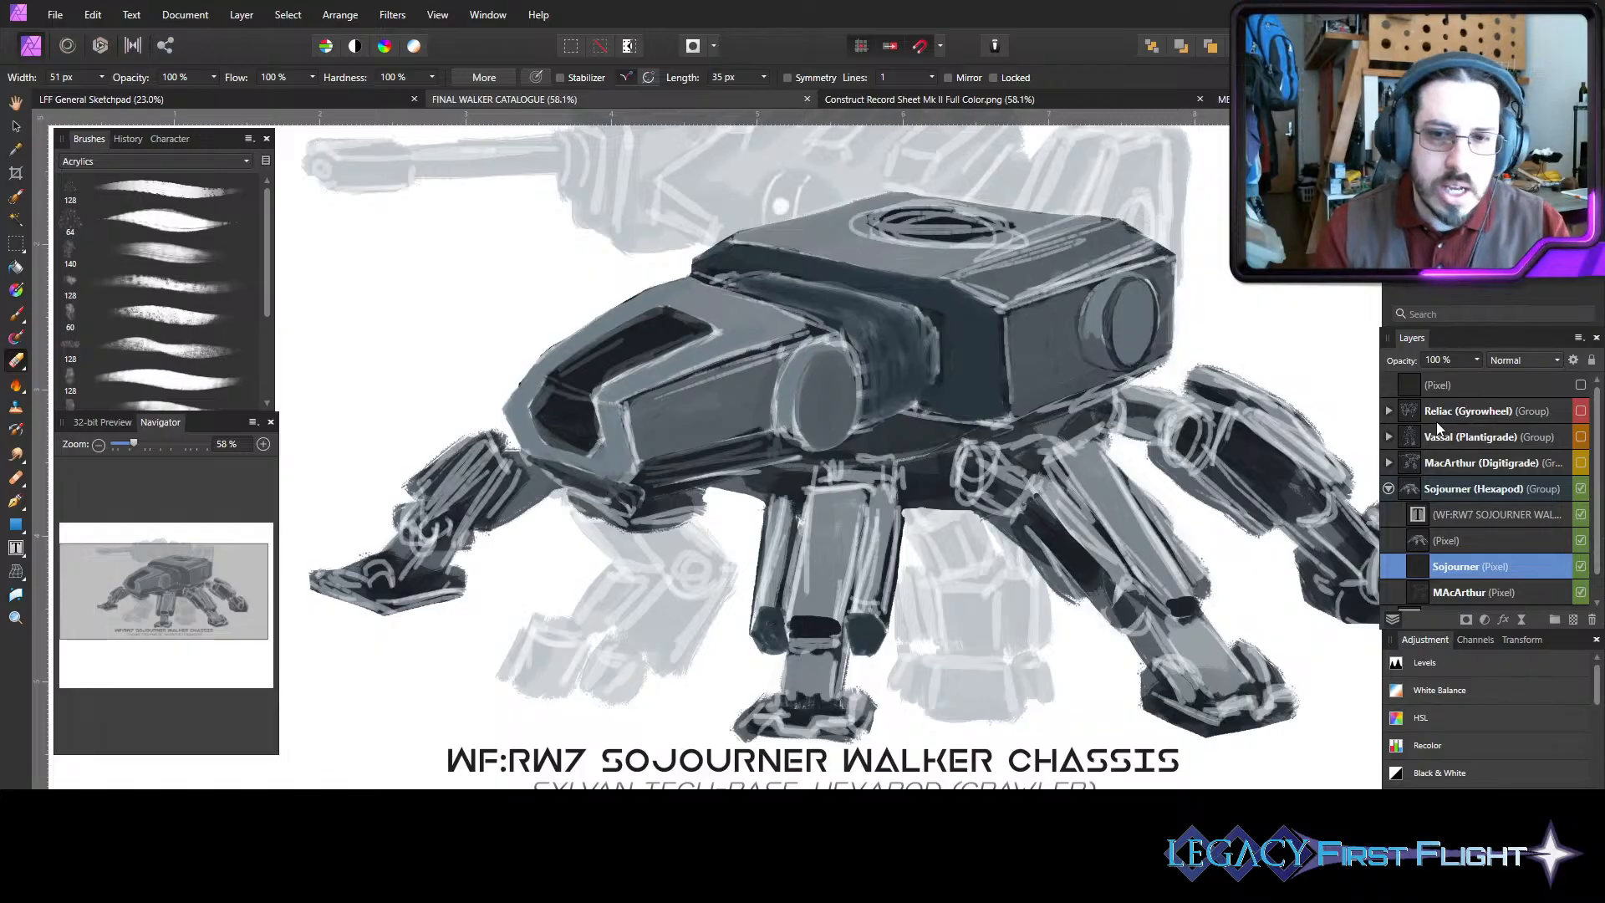
pyautogui.press('b')
pyautogui.click(1464, 540)
pyautogui.press('b')
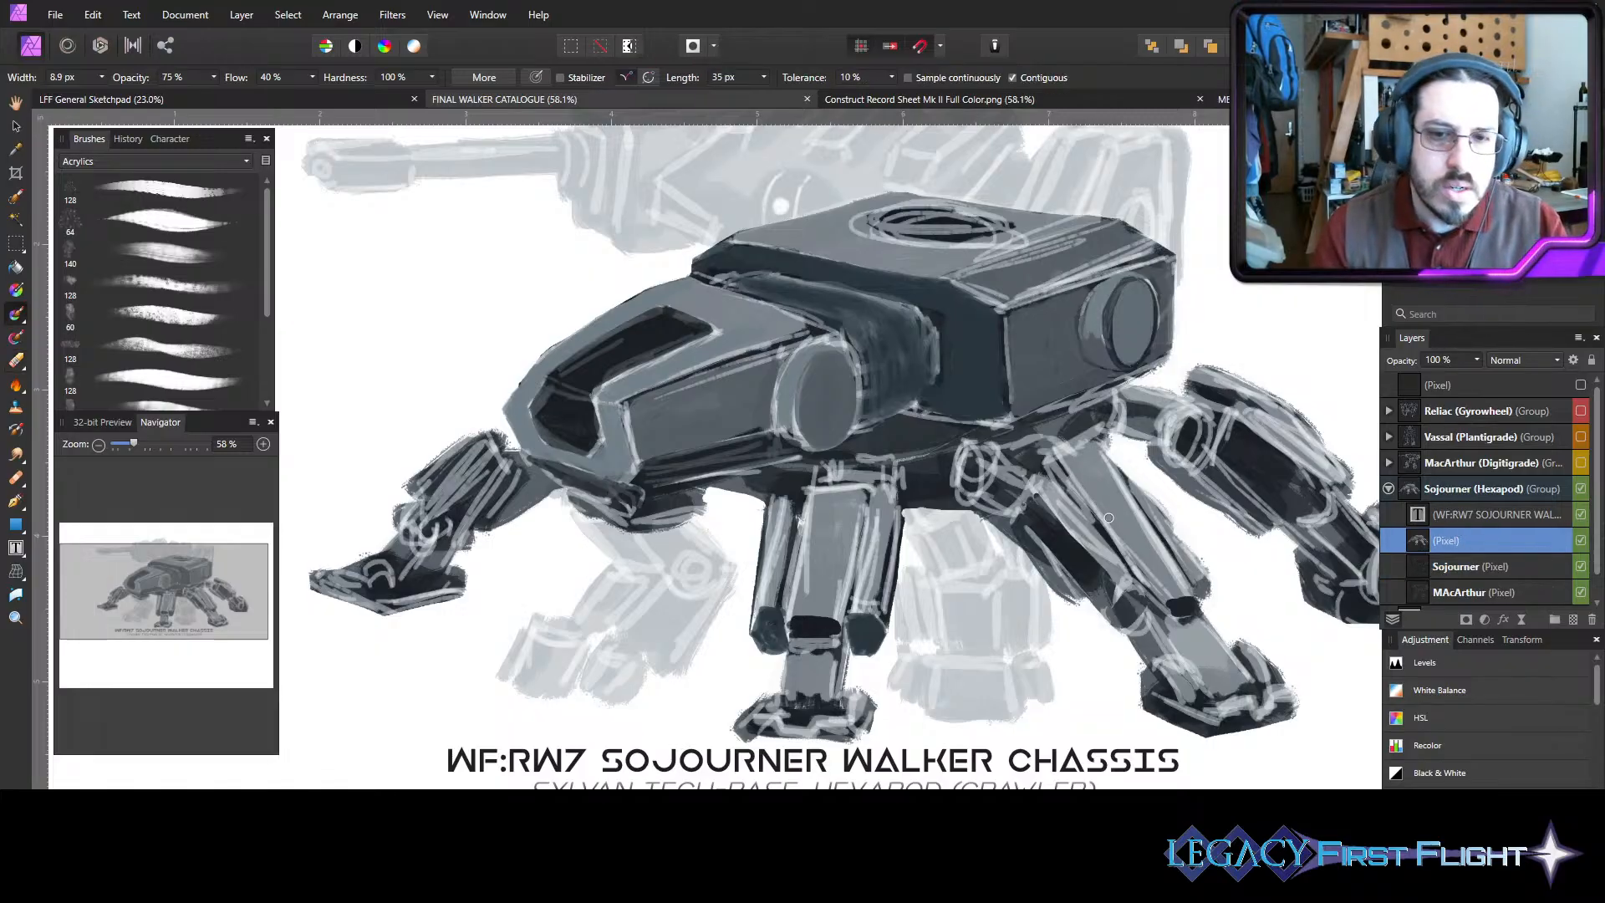
pyautogui.press('b')
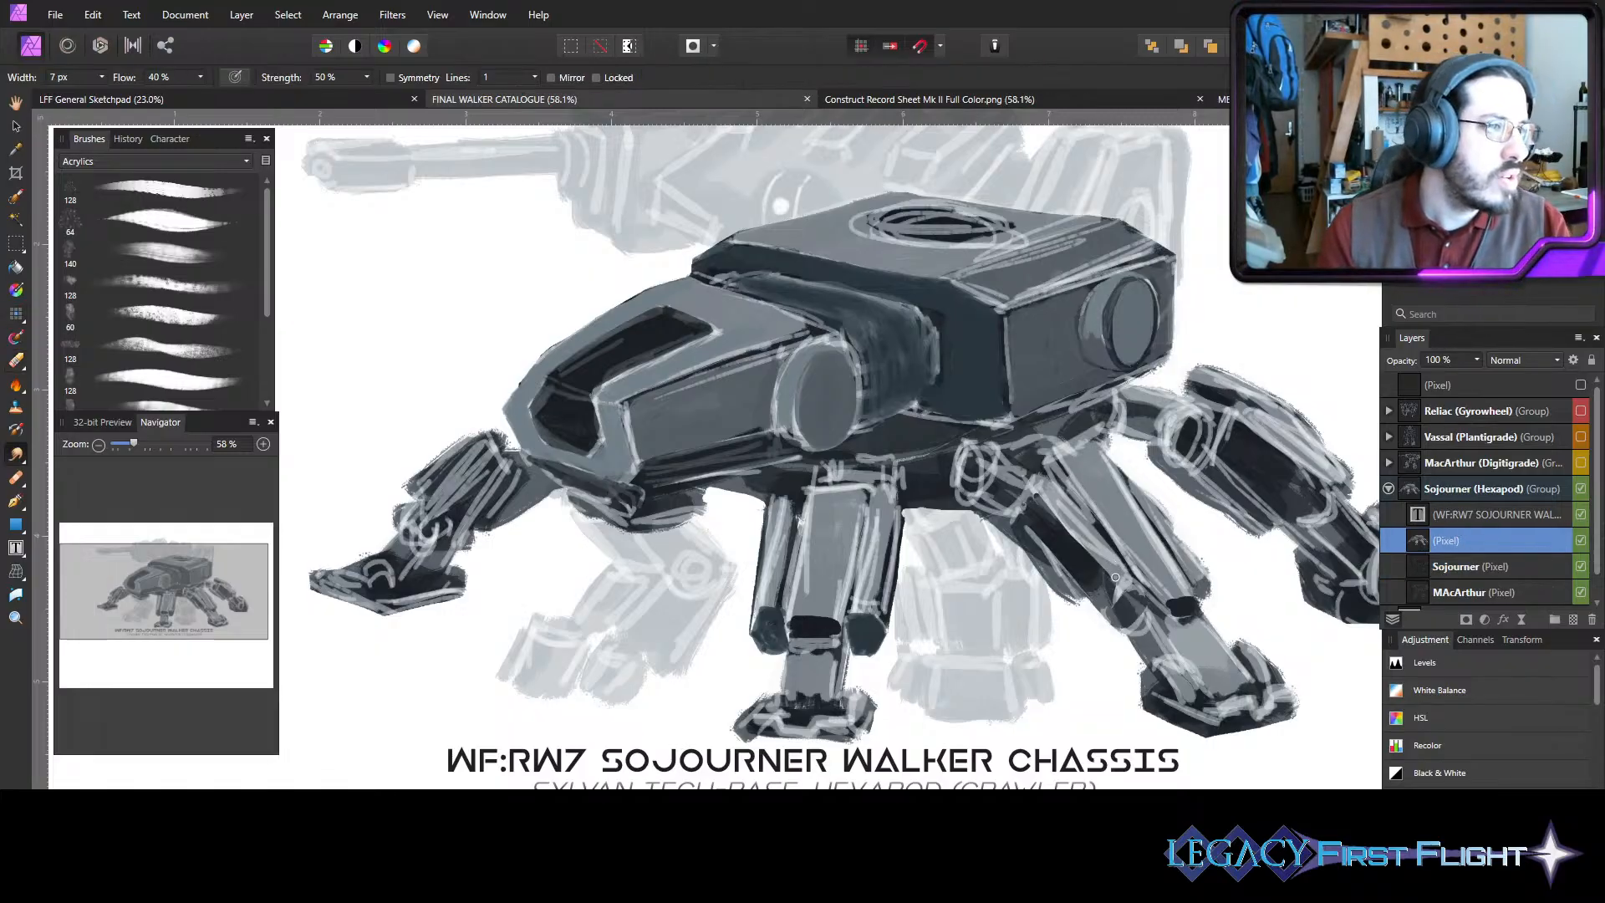
pyautogui.press(']')
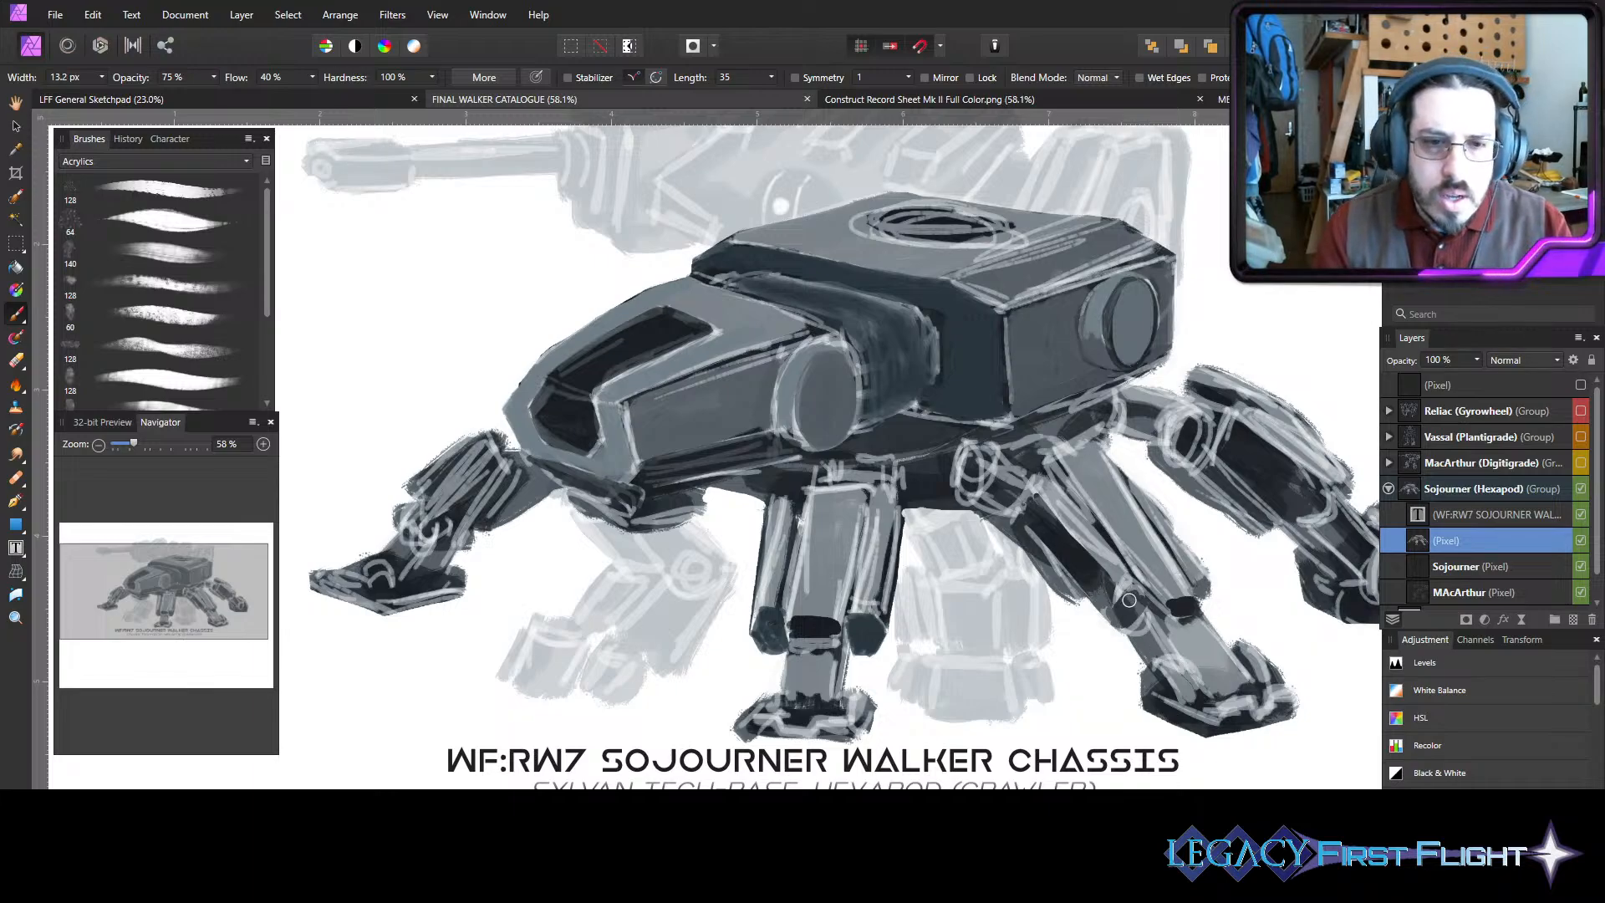
pyautogui.moveTo(1120, 612)
pyautogui.mouseDown()
pyautogui.moveTo(1130, 593)
pyautogui.moveTo(1132, 628)
pyautogui.mouseUp()
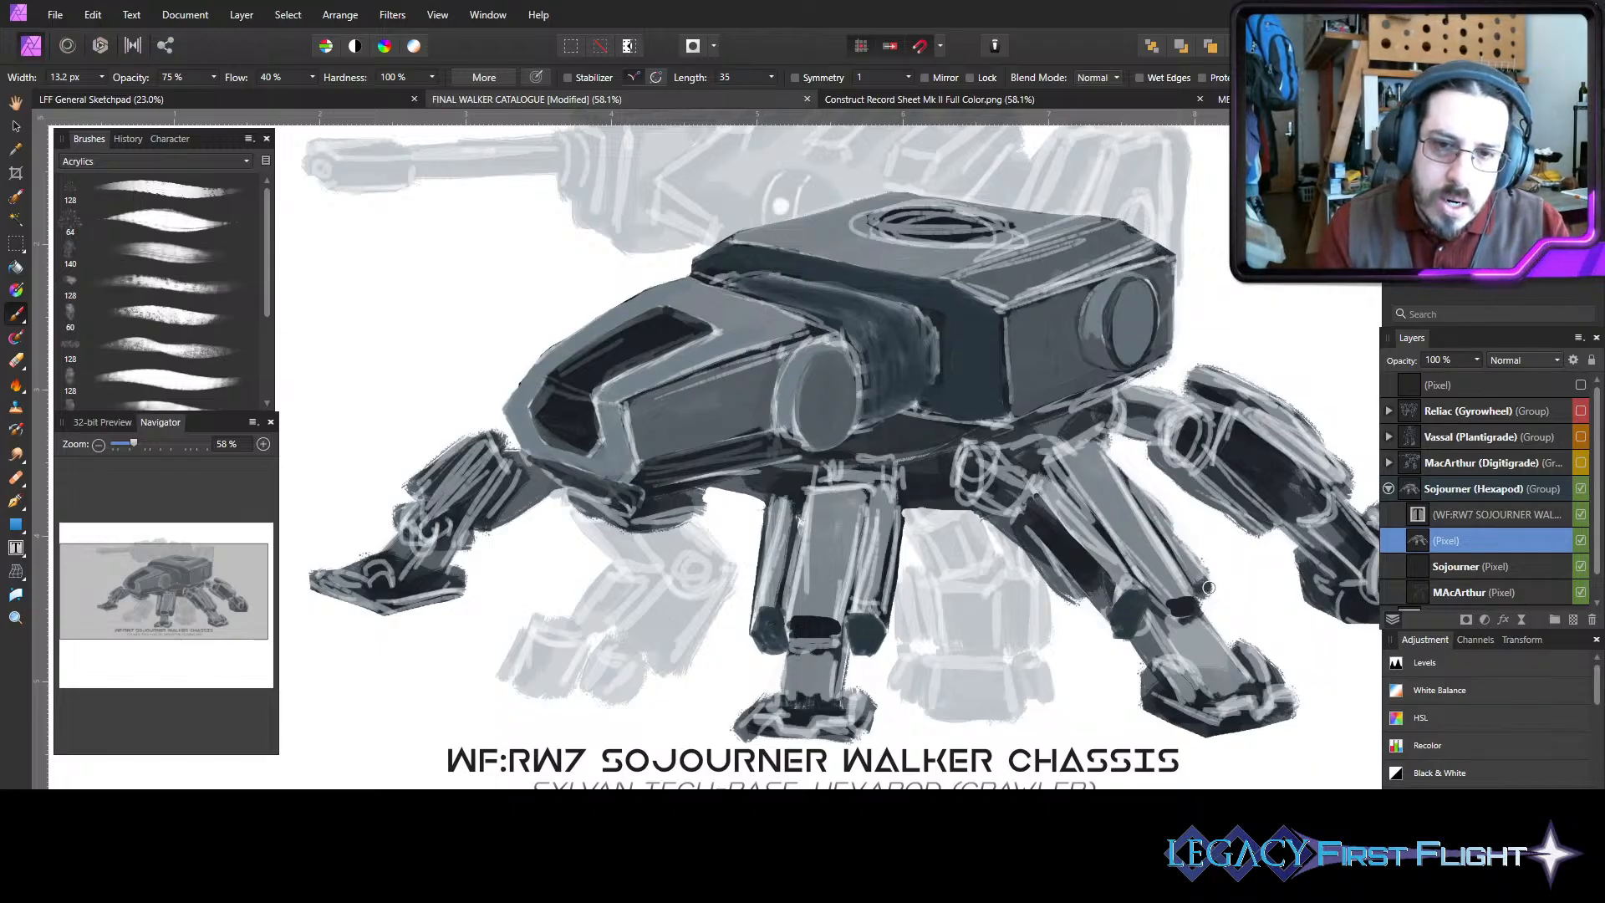
pyautogui.moveTo(1208, 587); pyautogui.dragTo(1211, 602)
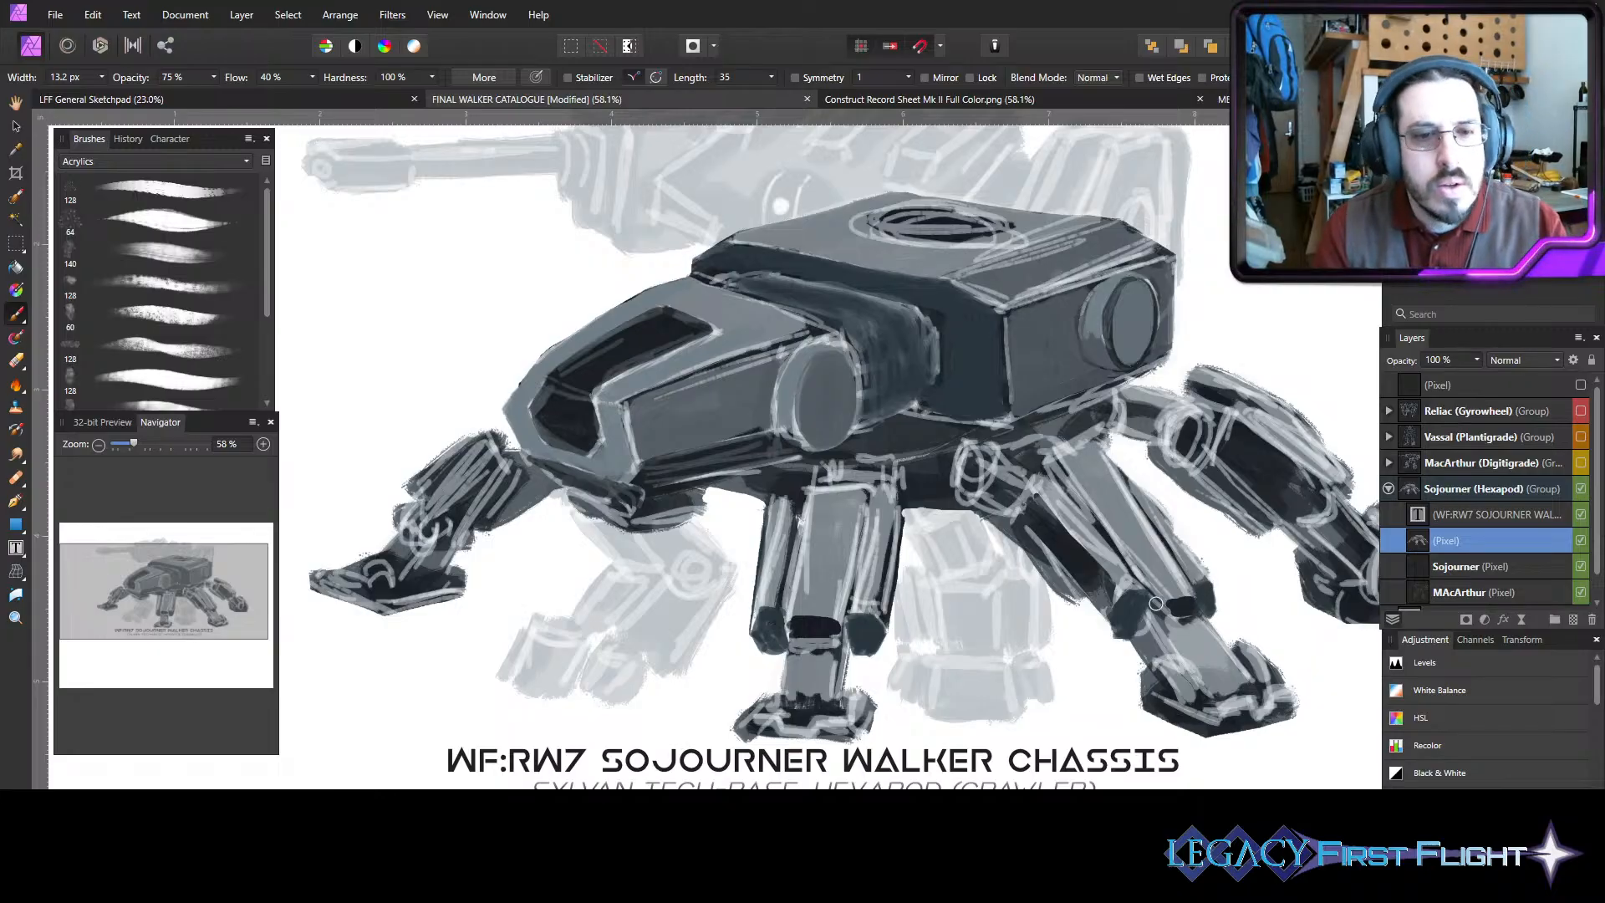
# - Paint dark blue-gray bands joining the strut caps on the near right leg and the front middle leg with a 17.5 px brush
pyautogui.press(']')
pyautogui.press(']')
pyautogui.moveTo(1198, 603); pyautogui.dragTo(1151, 606)
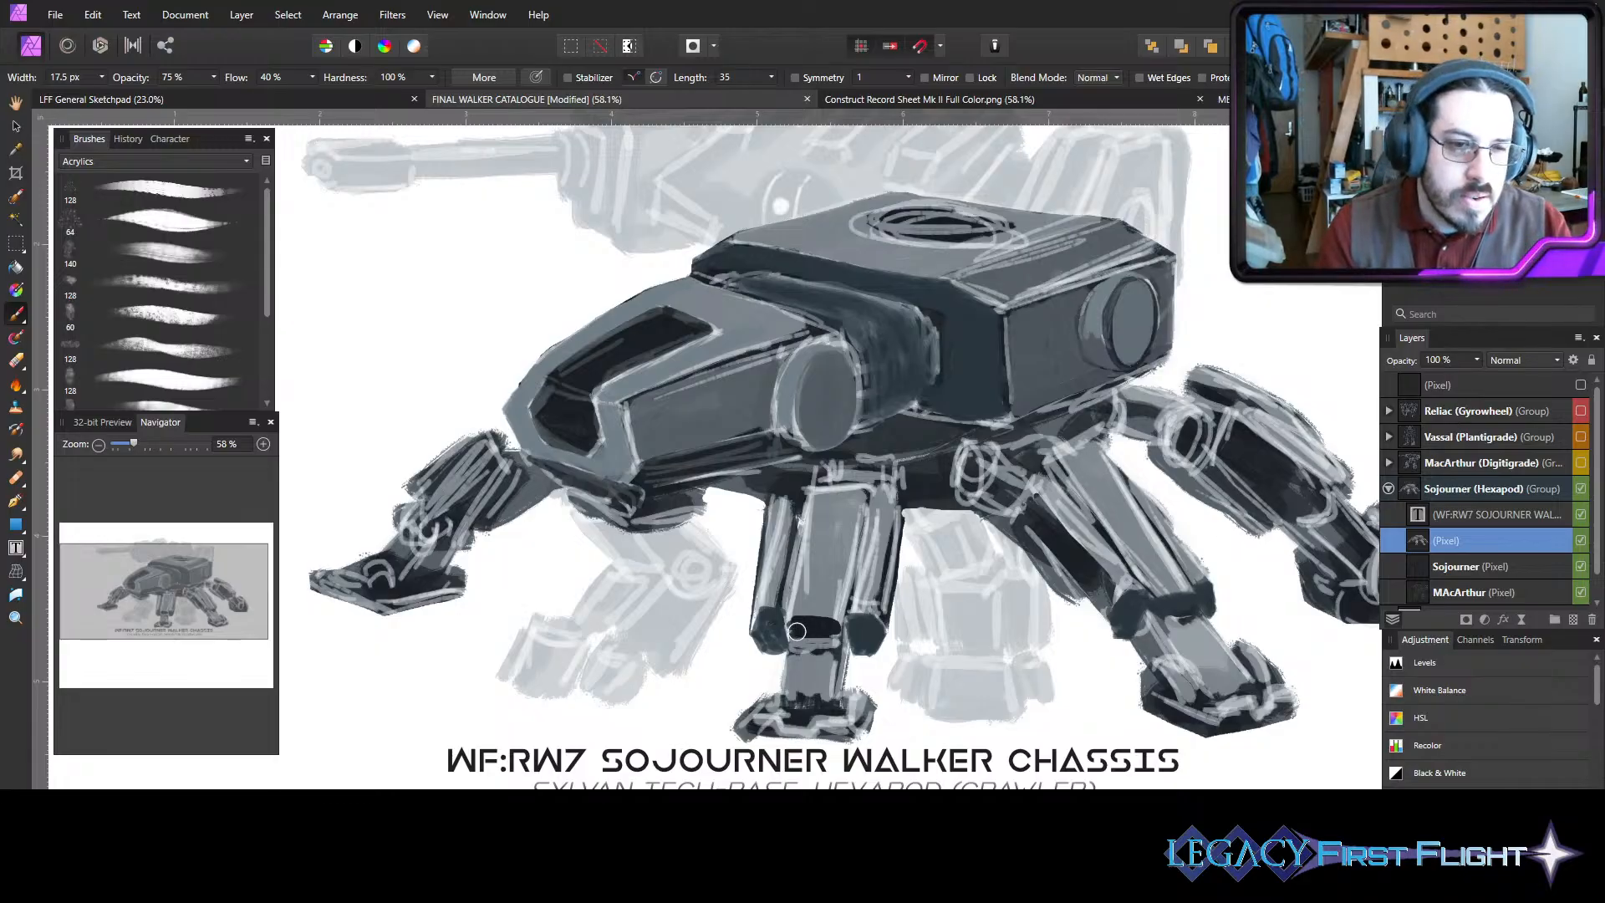
pyautogui.moveTo(791, 626); pyautogui.dragTo(840, 625)
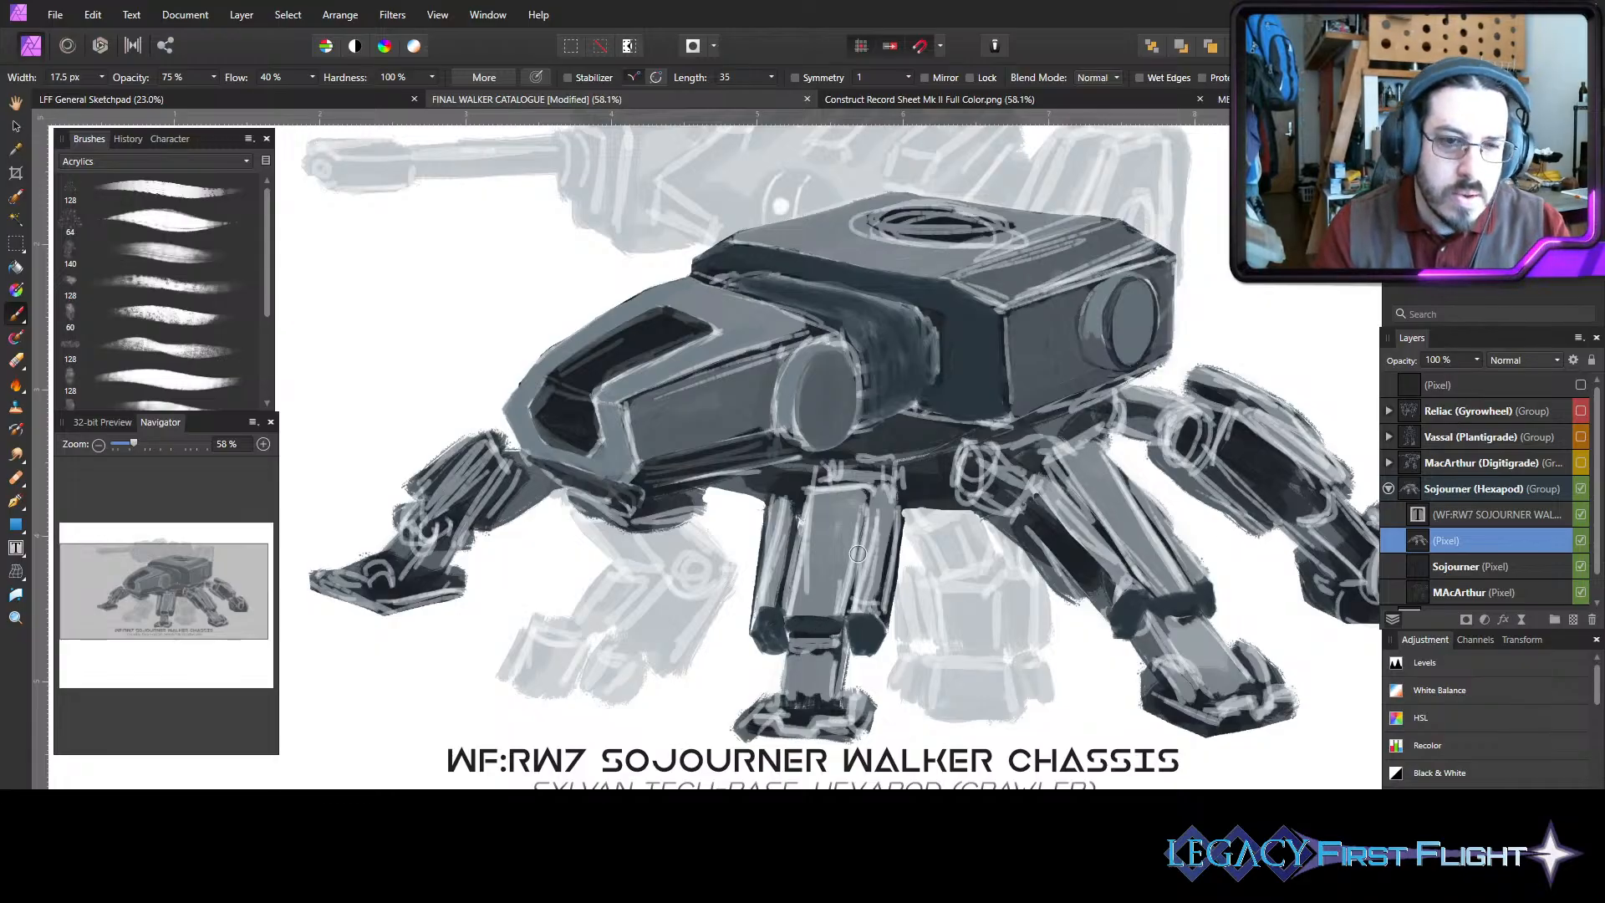
# - Reduce the brush to 10.5 px and darken the seams between the front middle leg's central plate and its side struts
pyautogui.press('[')
pyautogui.press('[')
pyautogui.press(']')
pyautogui.moveTo(864, 498); pyautogui.dragTo(851, 591)
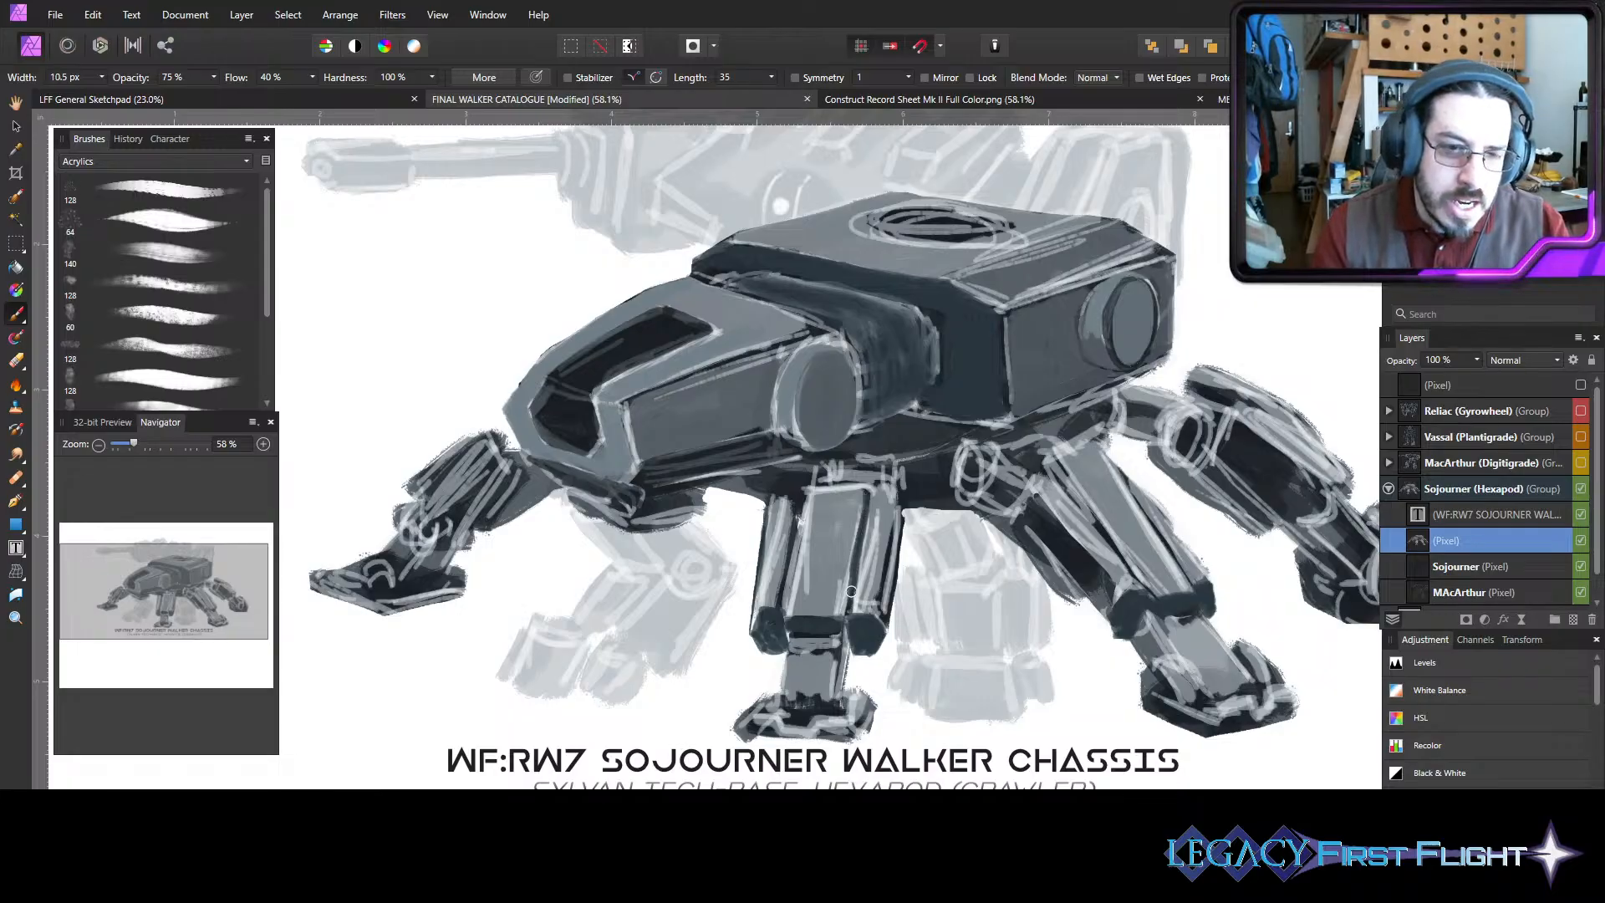
pyautogui.moveTo(860, 498); pyautogui.dragTo(845, 615)
pyautogui.moveTo(805, 510)
pyautogui.mouseDown()
pyautogui.moveTo(783, 640)
pyautogui.moveTo(797, 508)
pyautogui.moveTo(790, 551)
pyautogui.mouseUp()
# - Paint dark strokes down the near right leg's inner strut with a 10 px brush and its outer edge with a 6.2 px brush
pyautogui.press(']')
pyautogui.press(']')
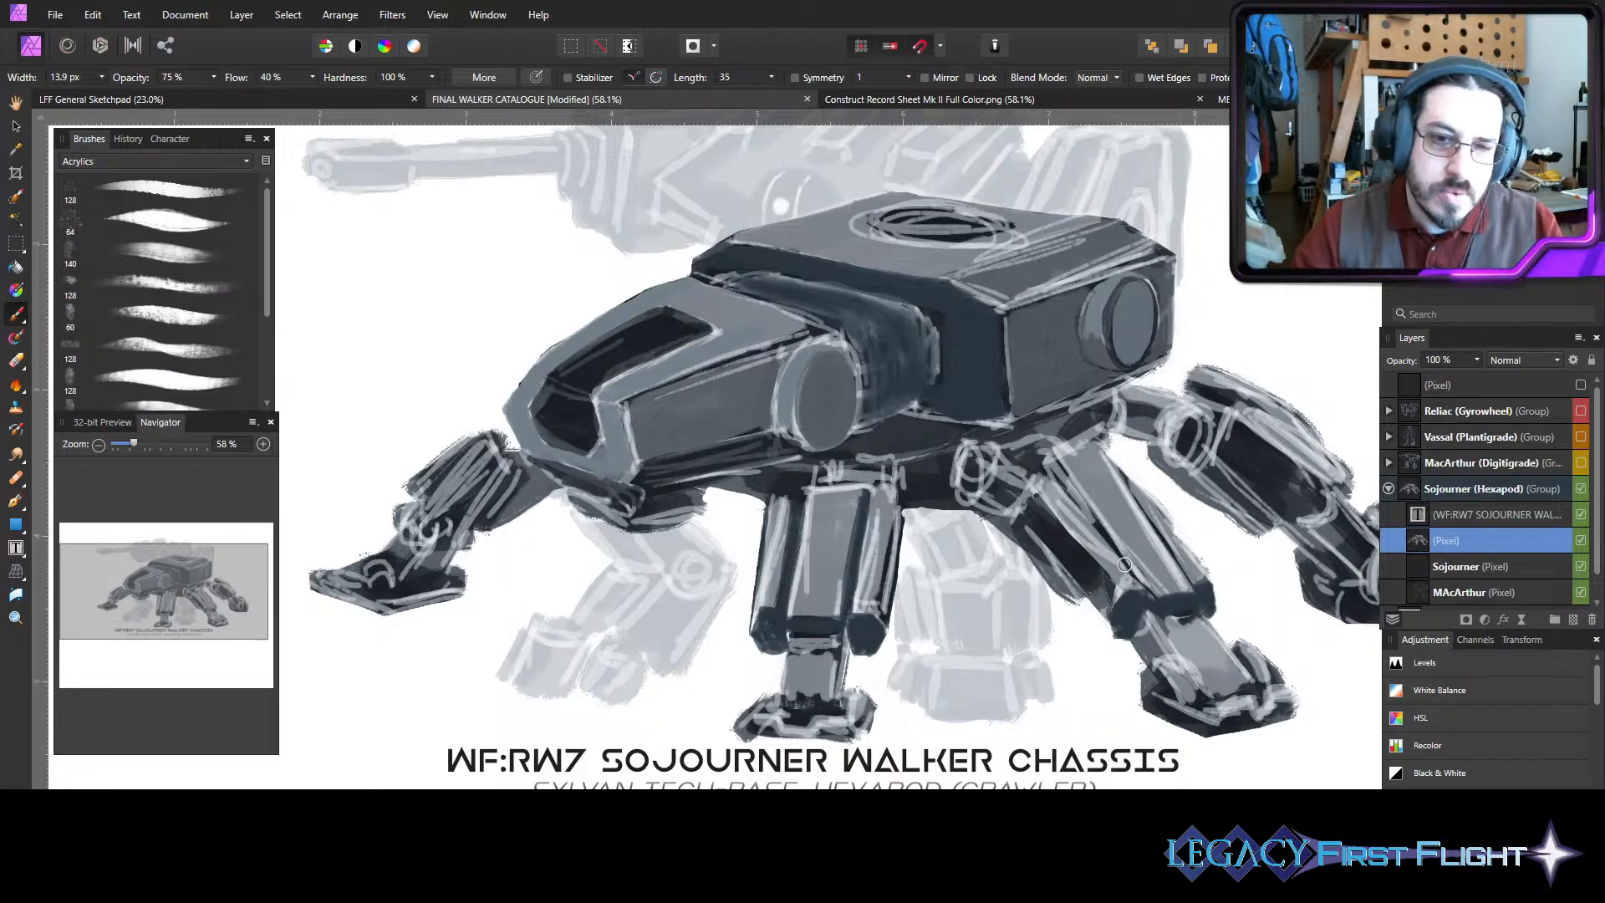
pyautogui.press('[')
pyautogui.press('[')
pyautogui.moveTo(1055, 473); pyautogui.dragTo(1155, 593)
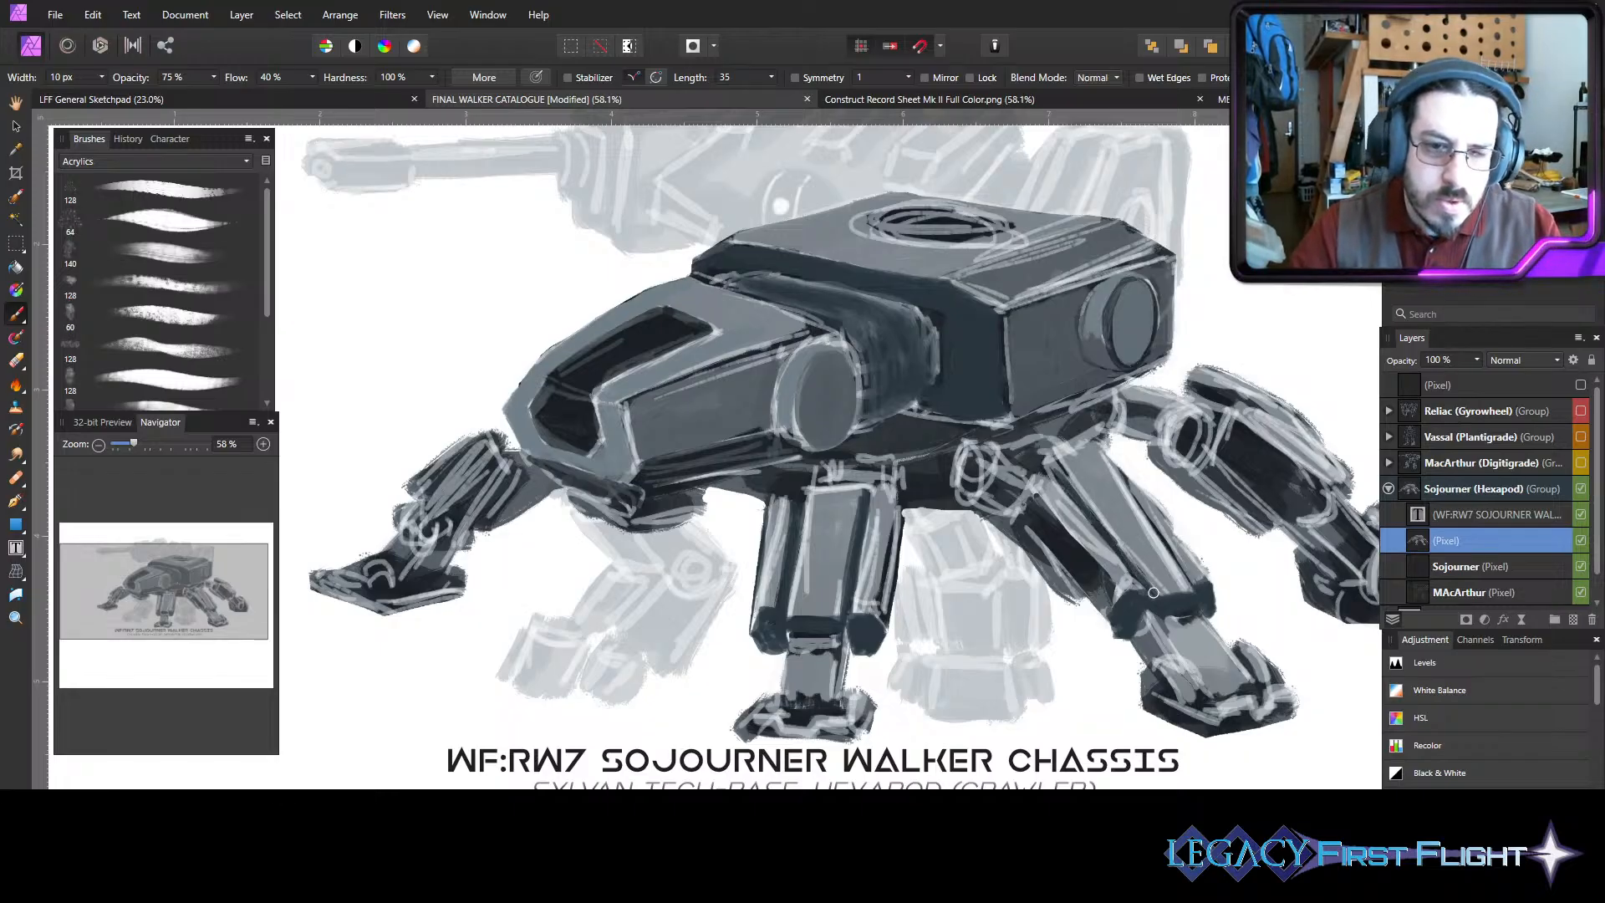
pyautogui.moveTo(1061, 478); pyautogui.dragTo(1156, 602)
pyautogui.press('[')
pyautogui.press('[')
pyautogui.press('[')
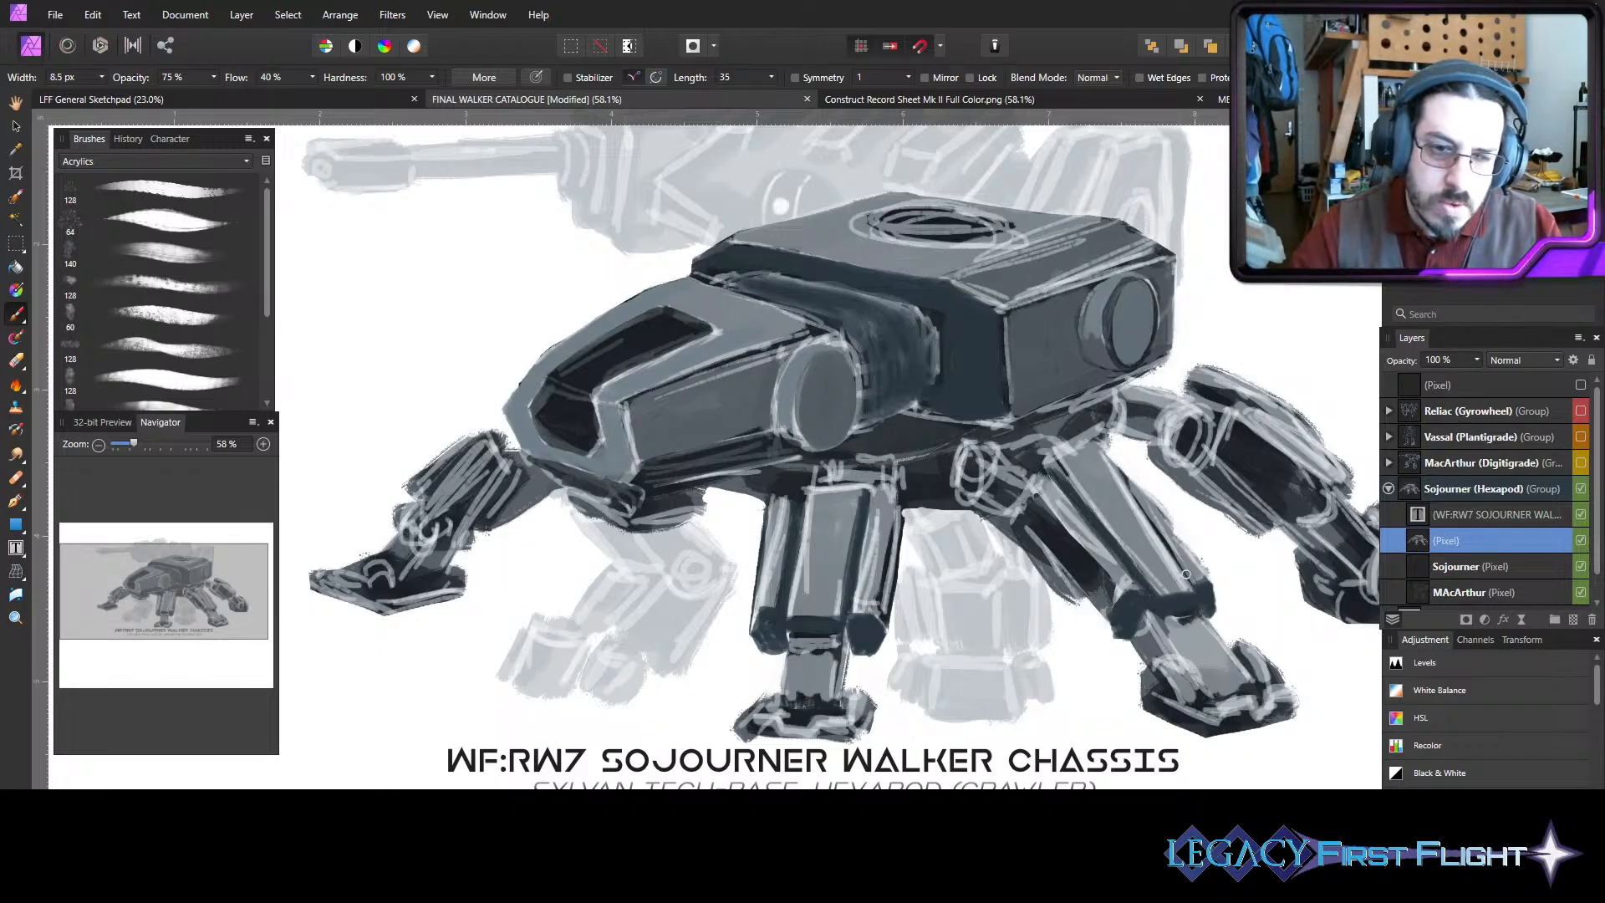
pyautogui.moveTo(1115, 471); pyautogui.dragTo(1211, 609)
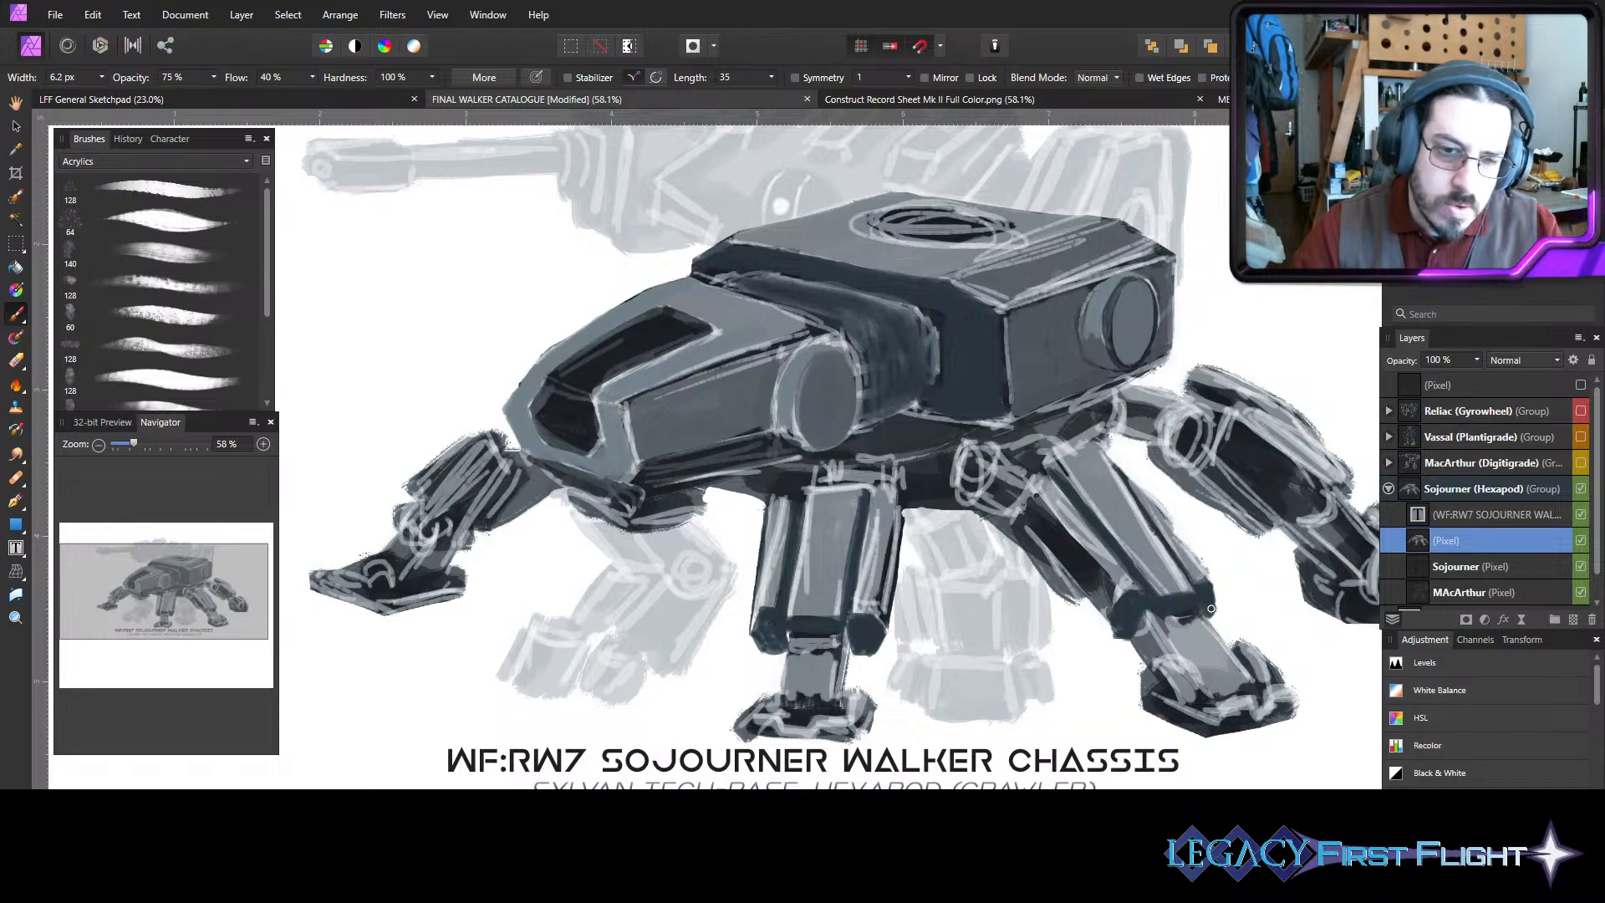
# - Cover the near right leg's hip joint sketch lines with dark blue-gray, using a 10.8 px and then a 16.4 px brush
pyautogui.press(']')
pyautogui.press(']')
pyautogui.press(']')
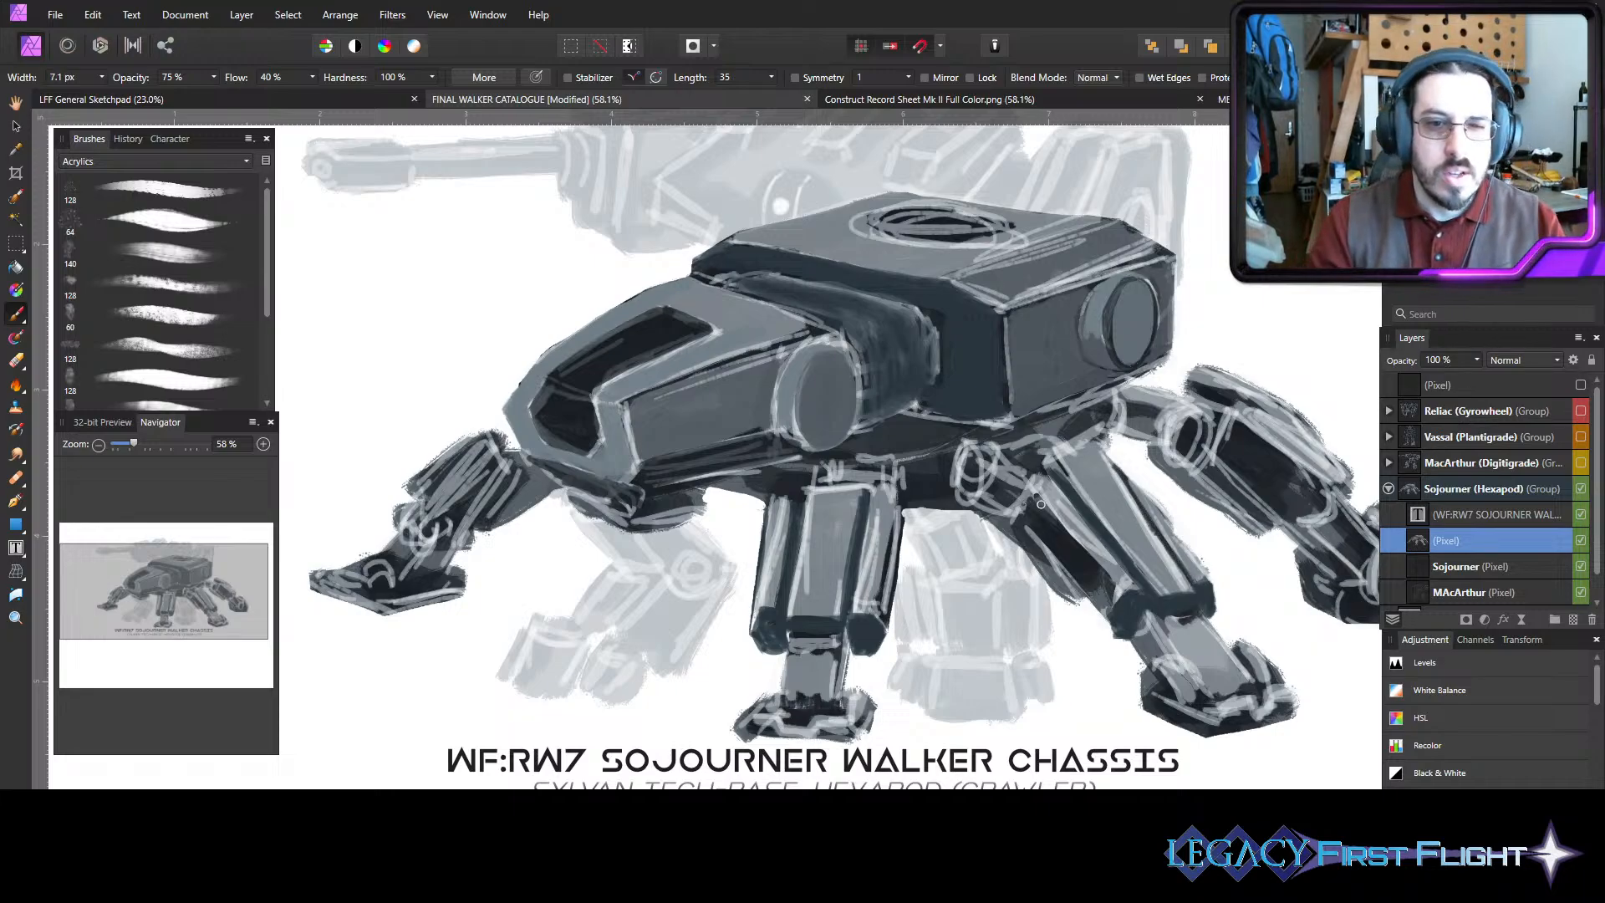
pyautogui.moveTo(1085, 430)
pyautogui.mouseDown()
pyautogui.moveTo(1047, 445)
pyautogui.moveTo(1042, 465)
pyautogui.mouseUp()
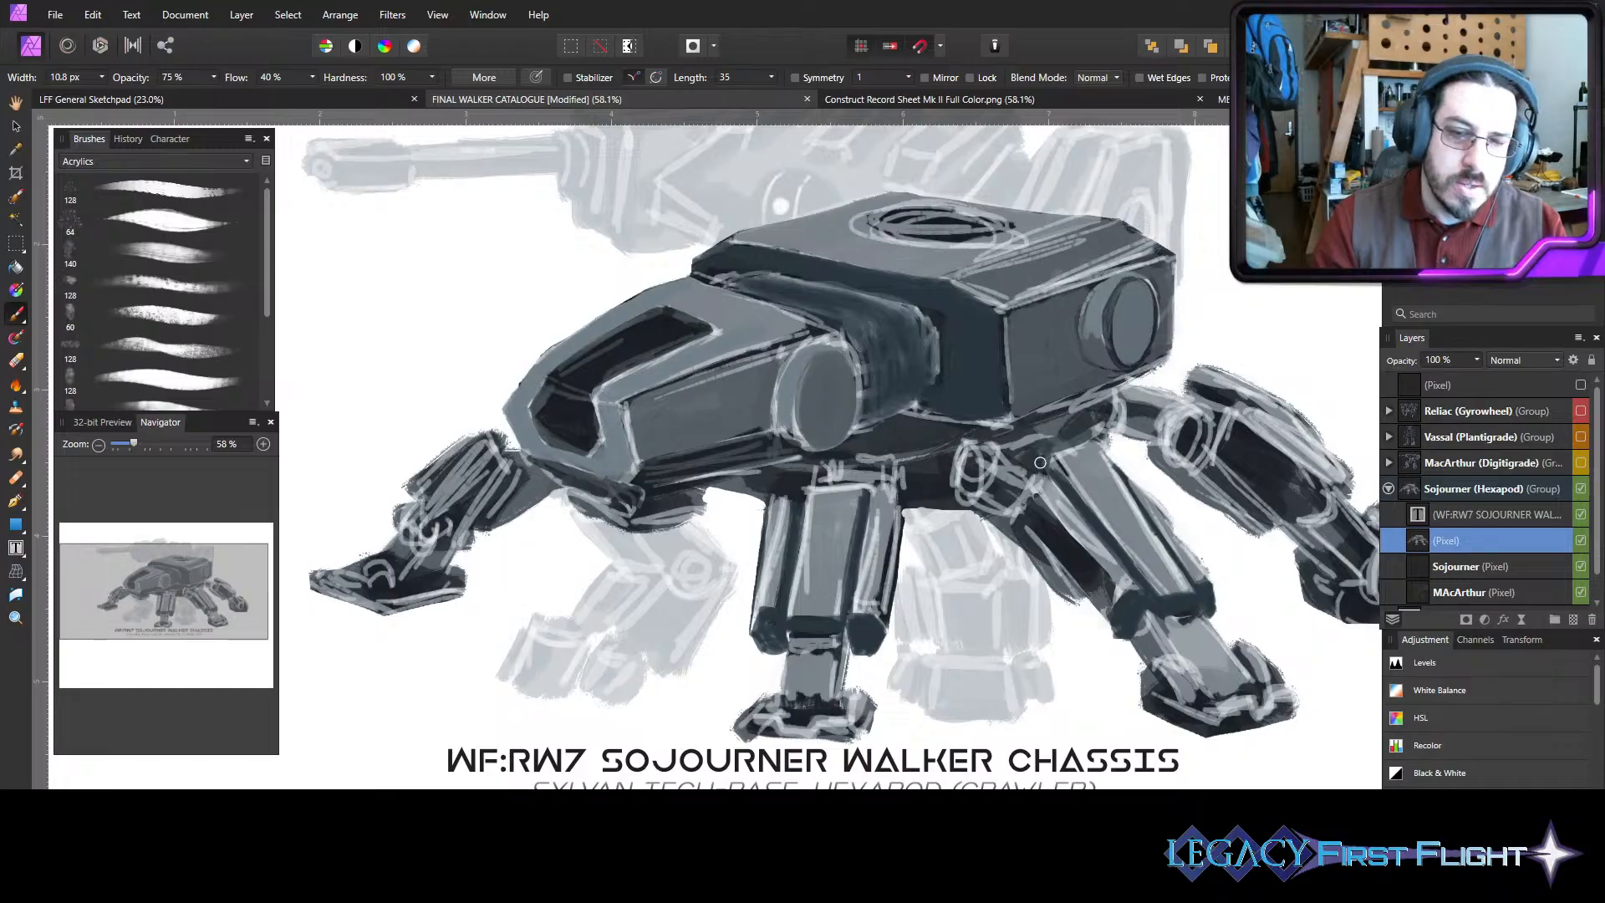
pyautogui.press(']')
pyautogui.press(']')
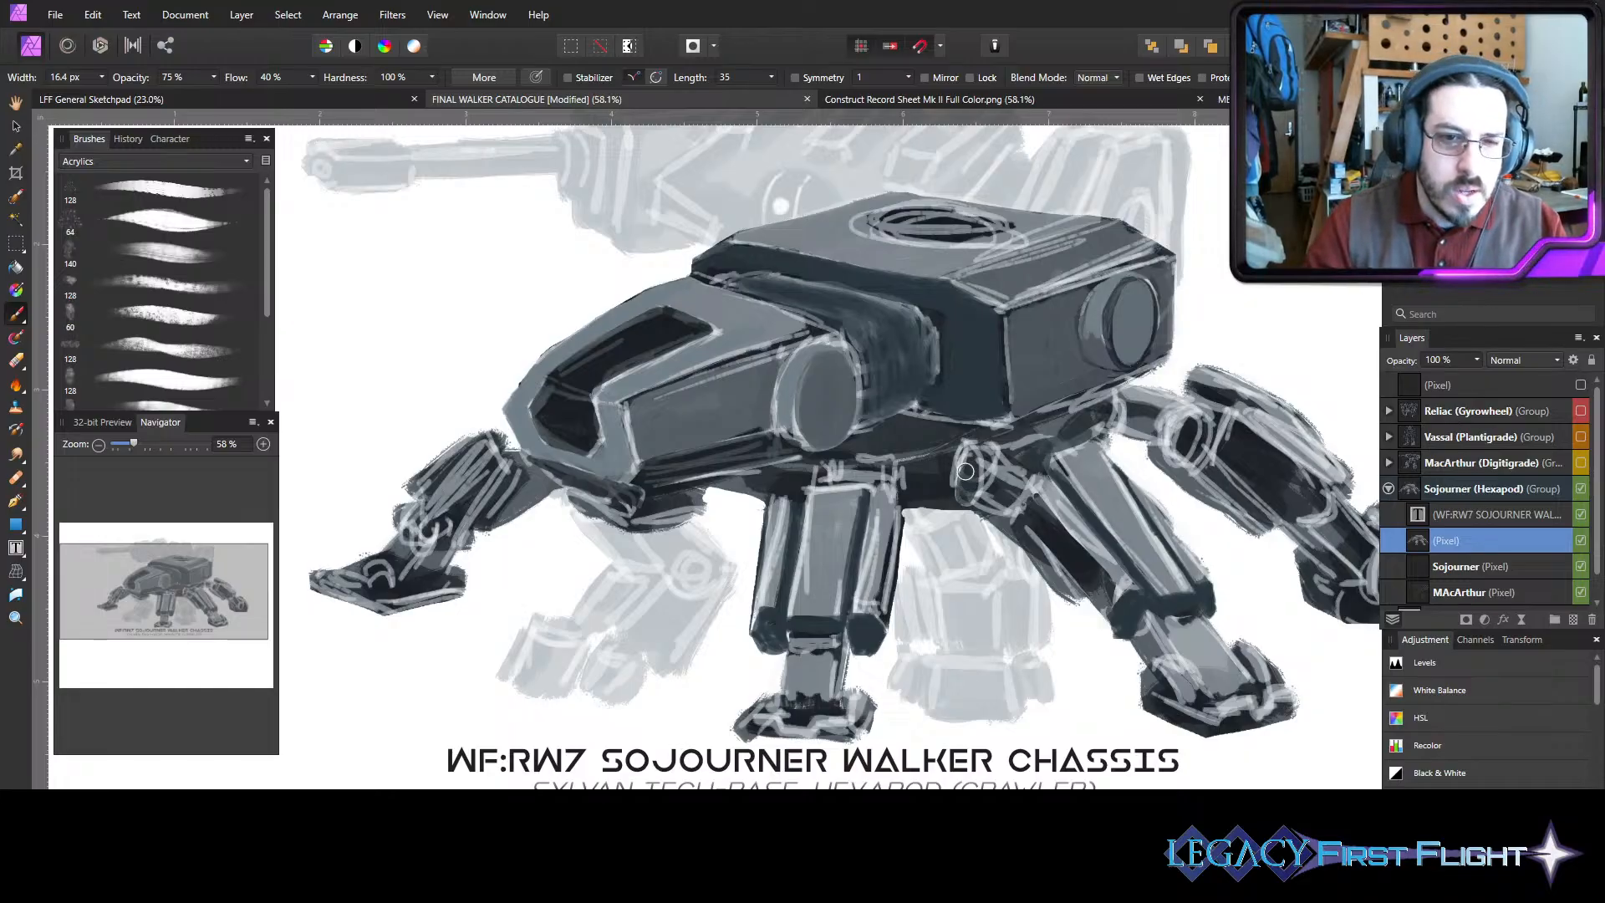
pyautogui.moveTo(963, 491)
pyautogui.mouseDown()
pyautogui.moveTo(1005, 510)
pyautogui.moveTo(986, 487)
pyautogui.moveTo(1016, 486)
pyautogui.moveTo(1004, 508)
pyautogui.moveTo(983, 498)
pyautogui.moveTo(999, 514)
pyautogui.moveTo(1040, 484)
pyautogui.moveTo(985, 475)
pyautogui.moveTo(981, 494)
pyautogui.moveTo(1021, 479)
pyautogui.moveTo(1015, 441)
pyautogui.mouseUp()
# - Enlarge the brush to 18.8 px and paint dark blue-gray over the light hip mount lines above the front middle leg
pyautogui.press(']')
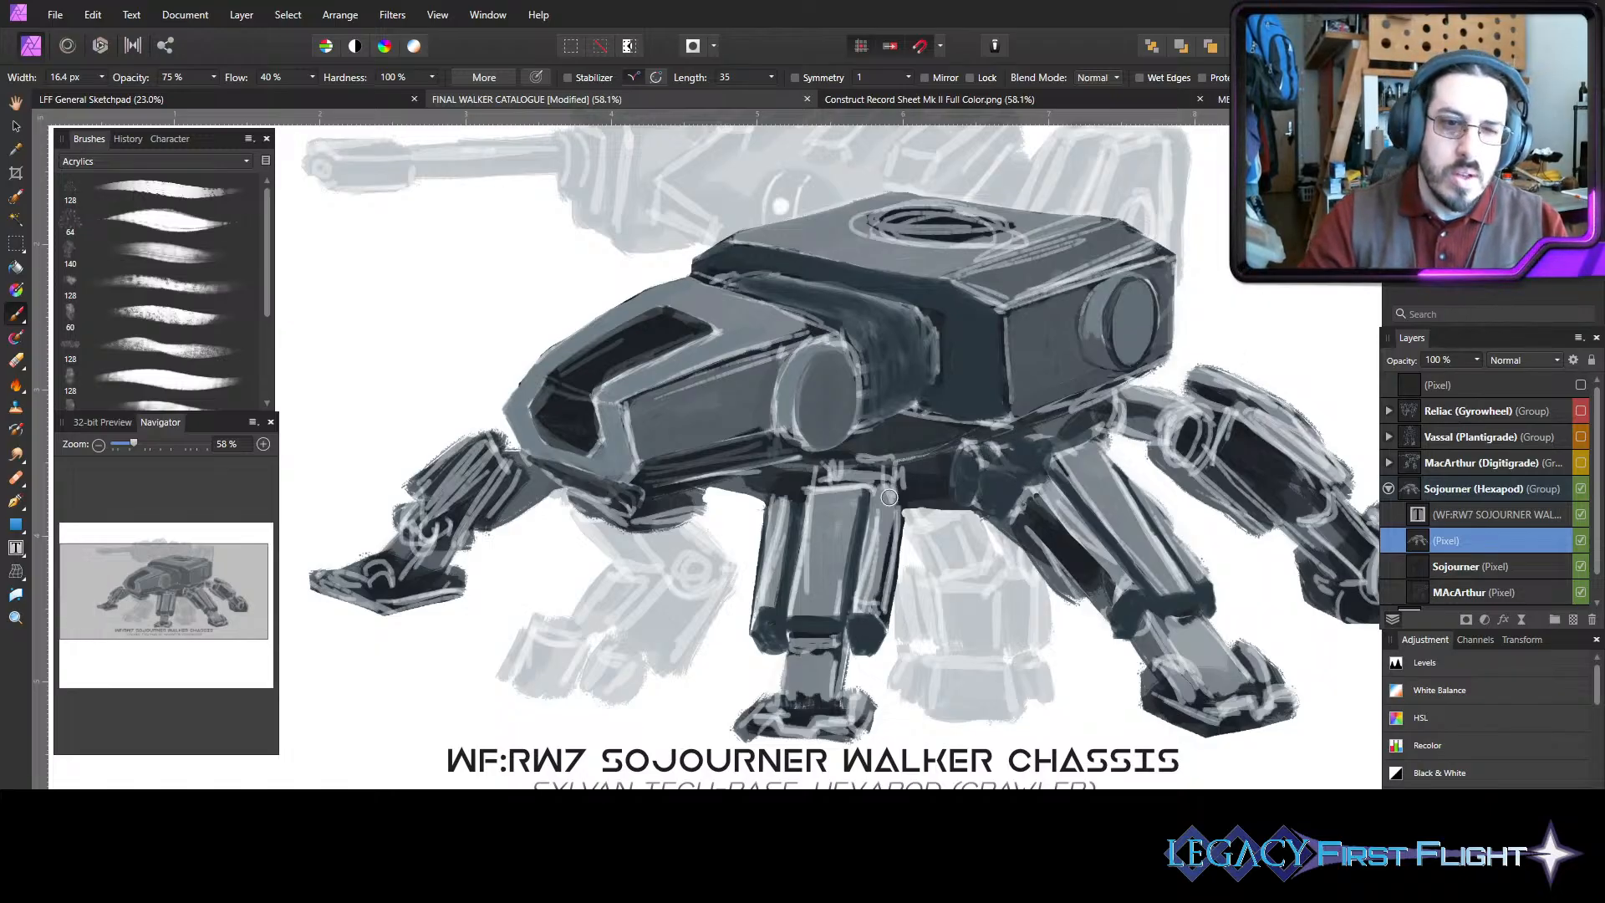
pyautogui.moveTo(881, 461)
pyautogui.mouseDown()
pyautogui.moveTo(875, 471)
pyautogui.moveTo(850, 457)
pyautogui.moveTo(858, 501)
pyautogui.moveTo(848, 466)
pyautogui.mouseUp()
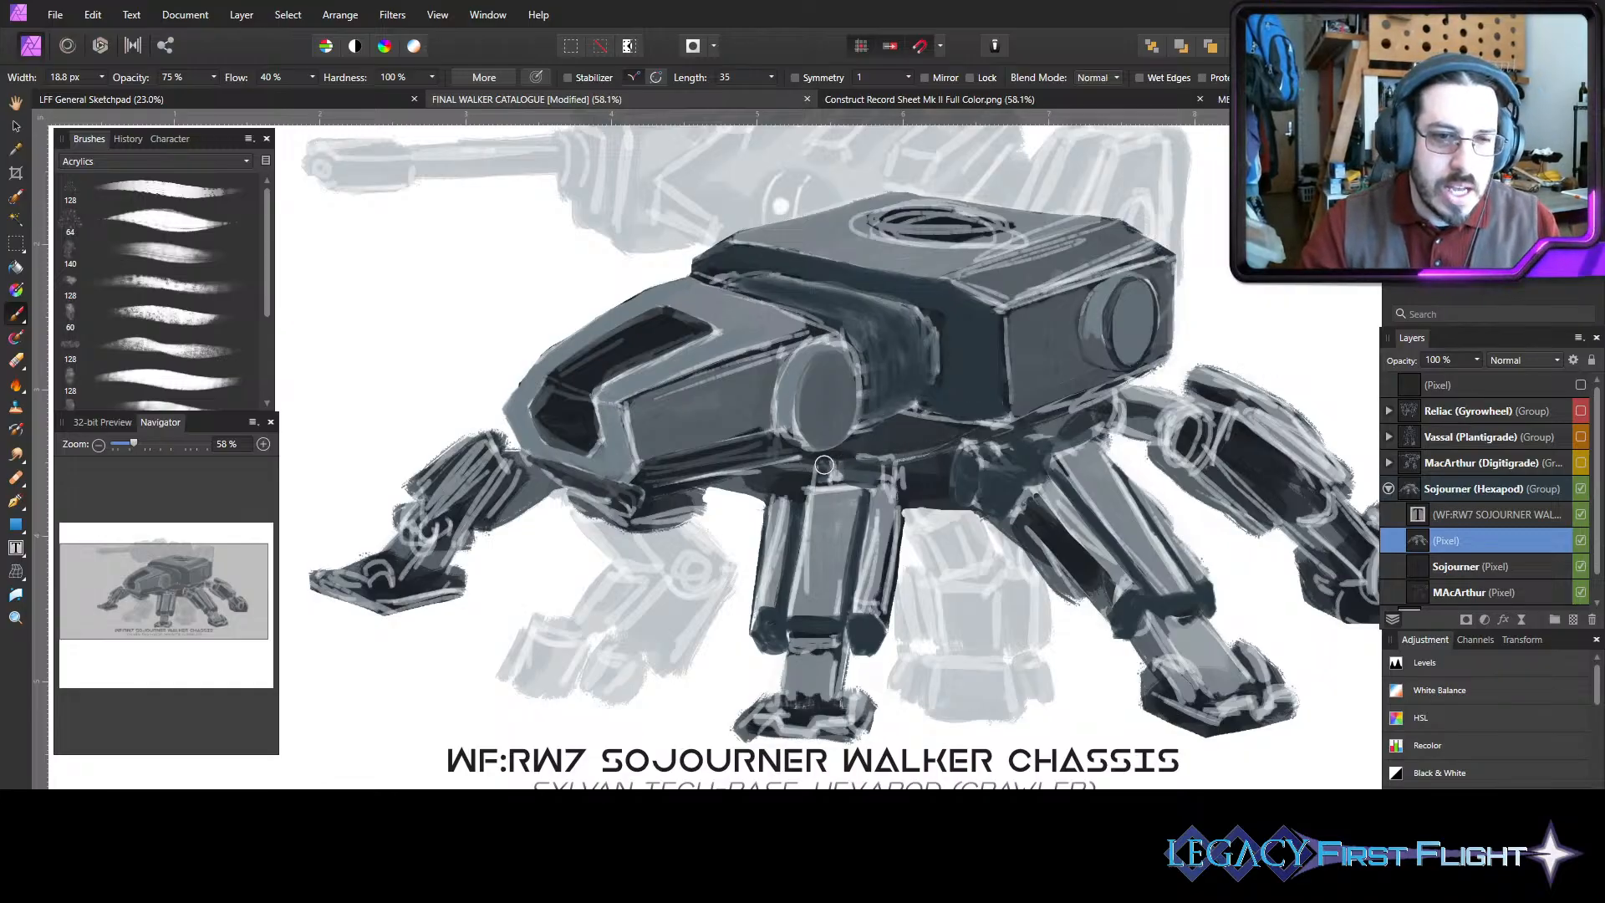
pyautogui.moveTo(901, 465); pyautogui.dragTo(889, 481)
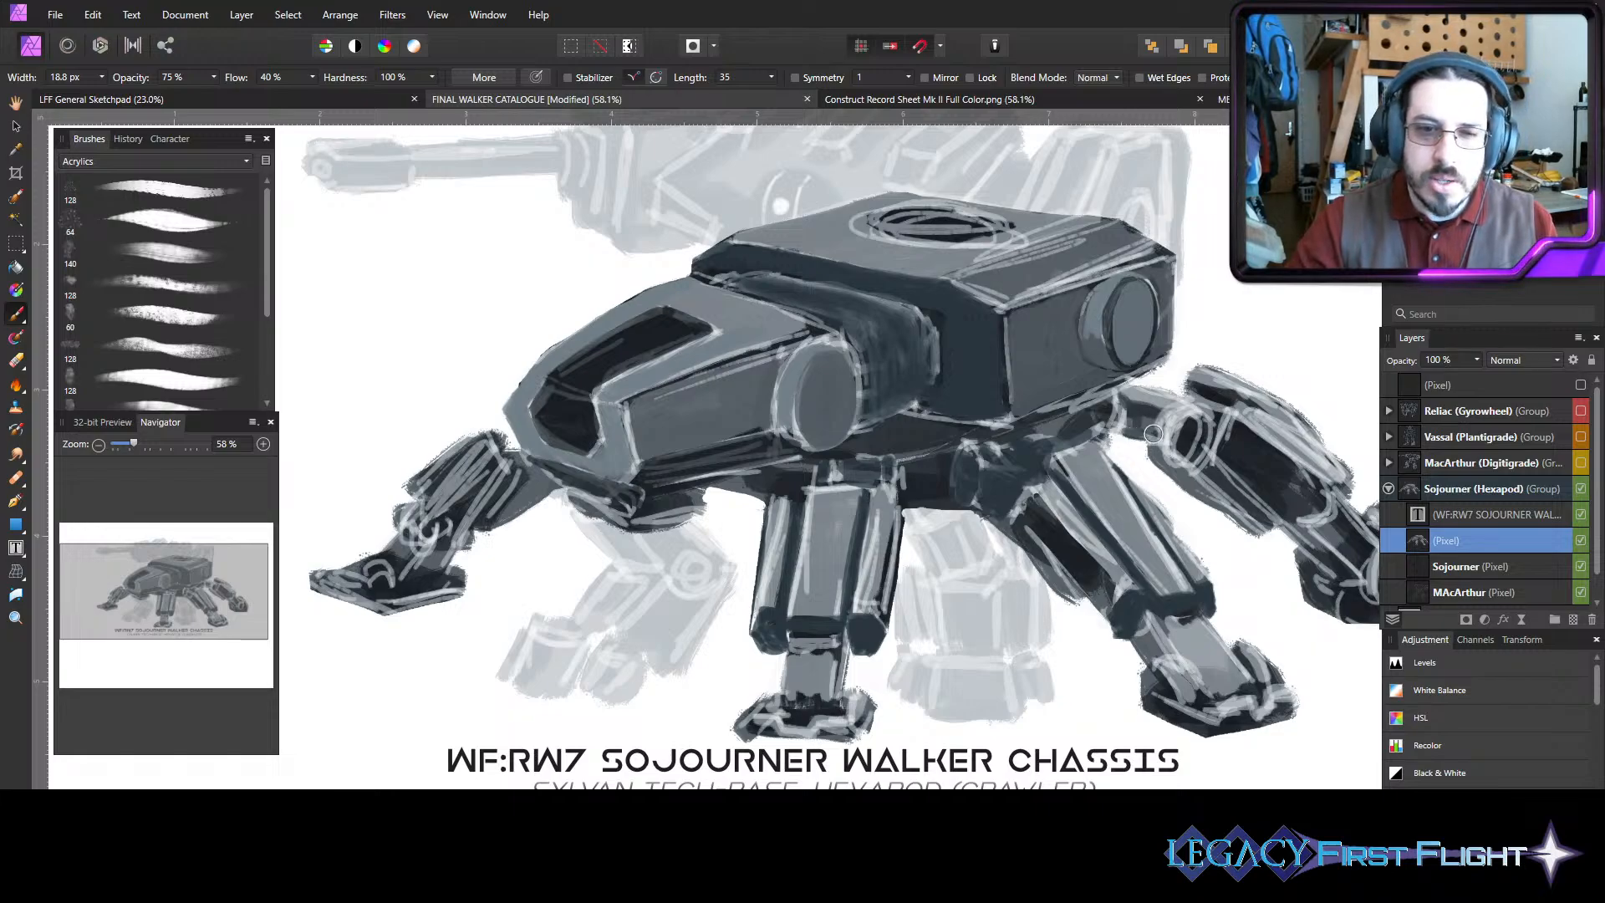
# - Paint dark blue-gray over the lower side and knee of the far right leg with the 18.8 px brush
pyautogui.moveTo(1196, 487)
pyautogui.mouseDown()
pyautogui.moveTo(1238, 502)
pyautogui.moveTo(1206, 475)
pyautogui.mouseUp()
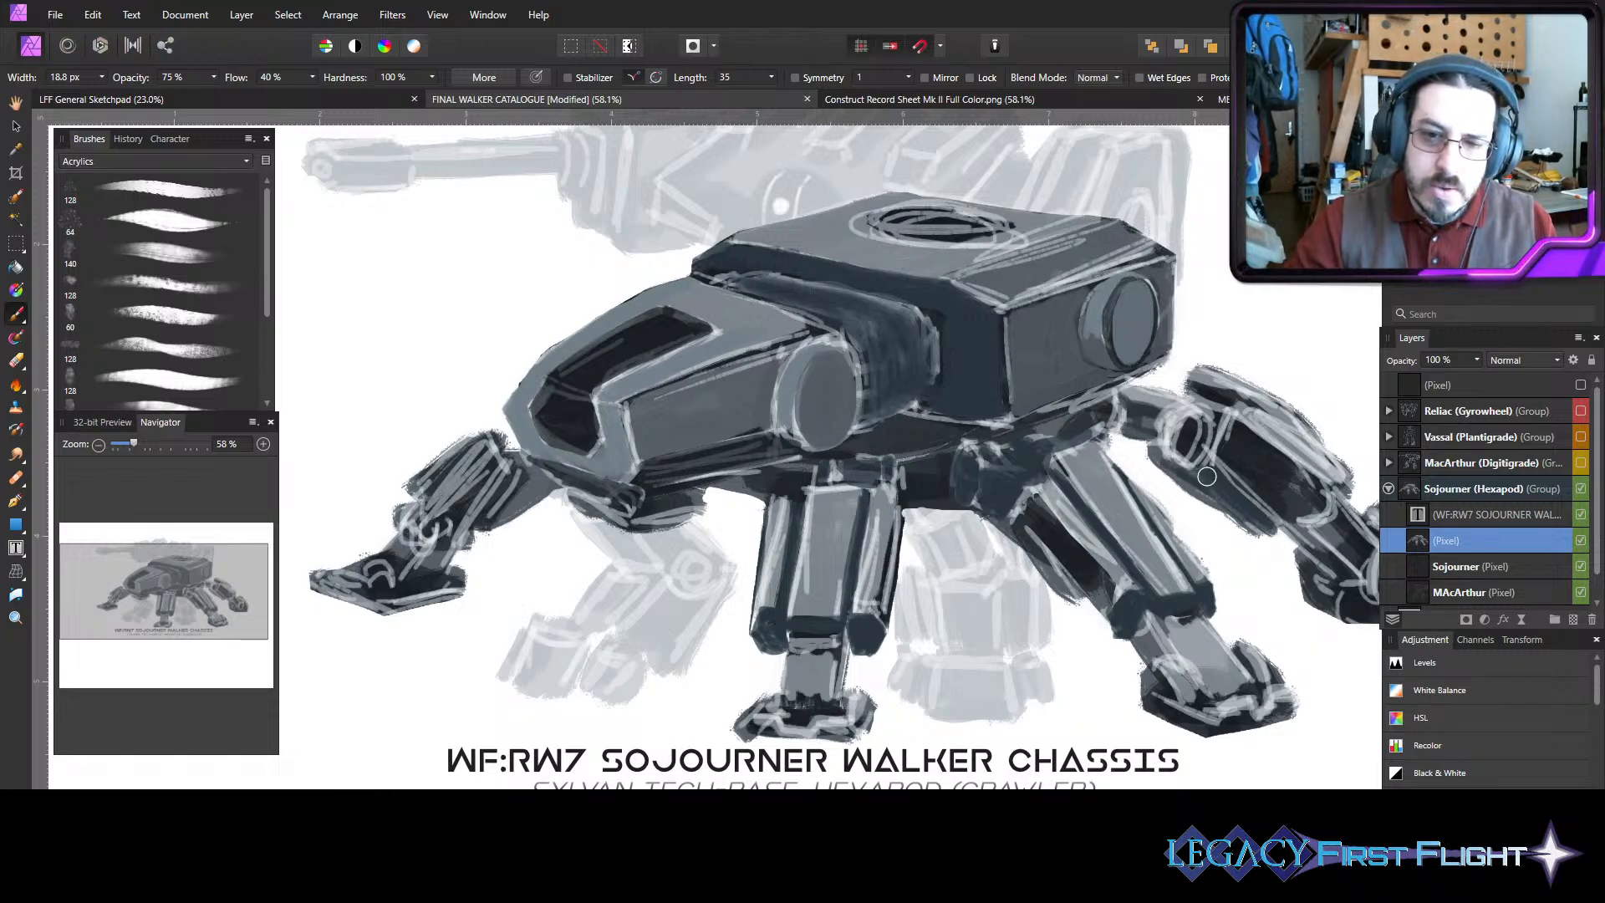
pyautogui.moveTo(1267, 542); pyautogui.dragTo(1240, 512)
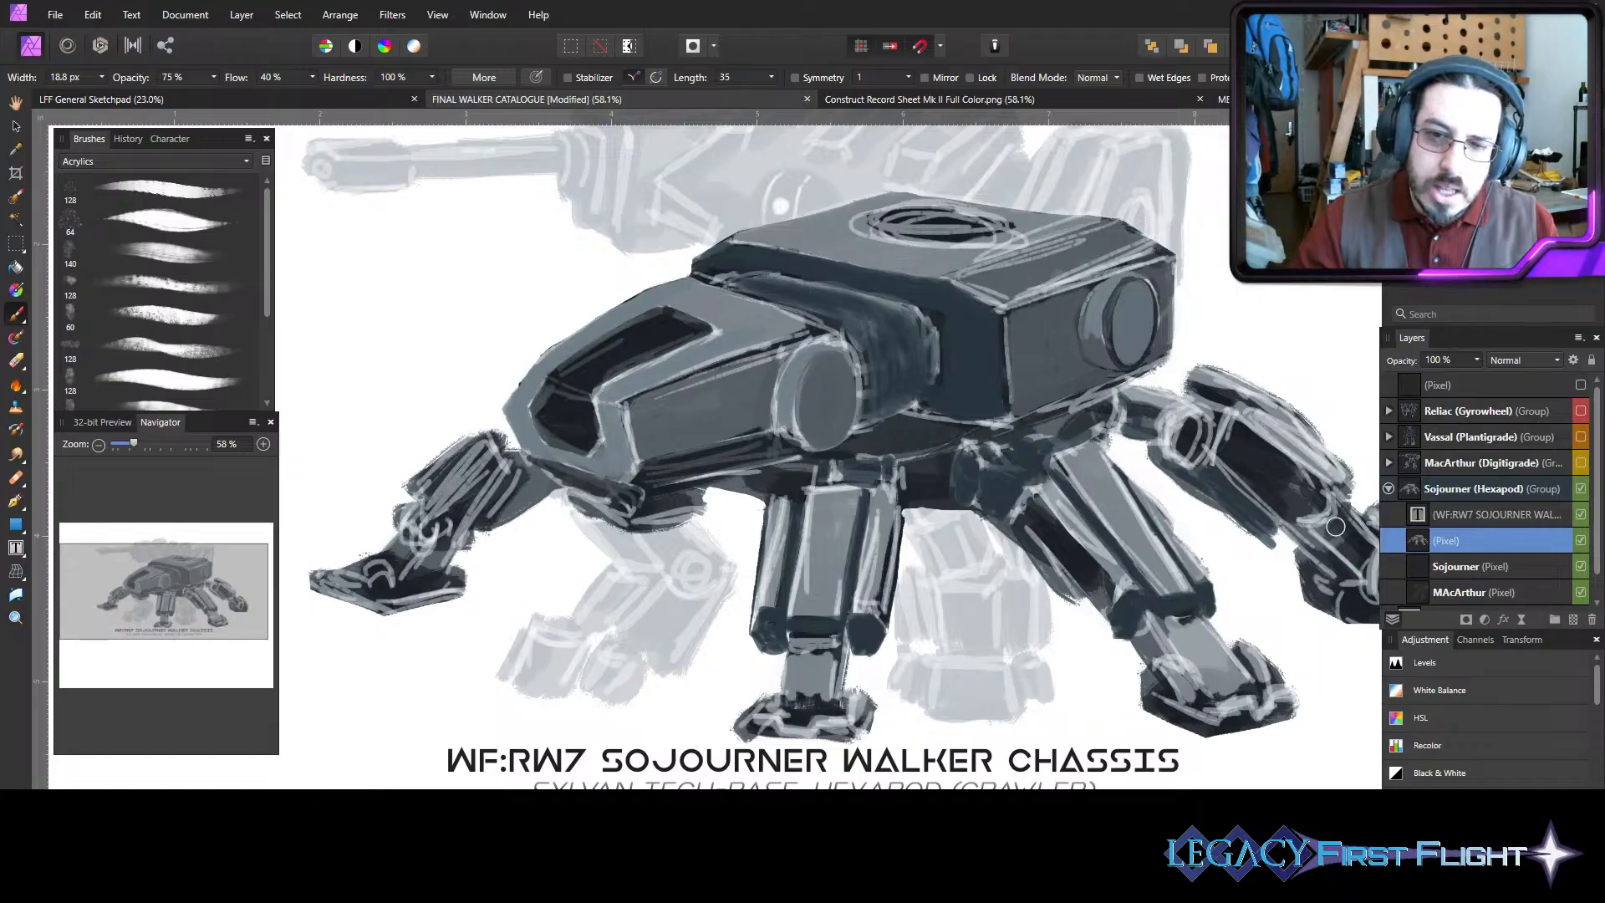
pyautogui.moveTo(1336, 526)
pyautogui.mouseDown()
pyautogui.moveTo(1314, 558)
pyautogui.moveTo(1273, 505)
pyautogui.moveTo(1317, 550)
pyautogui.moveTo(1252, 517)
pyautogui.moveTo(1271, 538)
pyautogui.moveTo(1200, 481)
pyautogui.moveTo(1279, 492)
pyautogui.moveTo(1252, 462)
pyautogui.moveTo(1301, 558)
pyautogui.mouseUp()
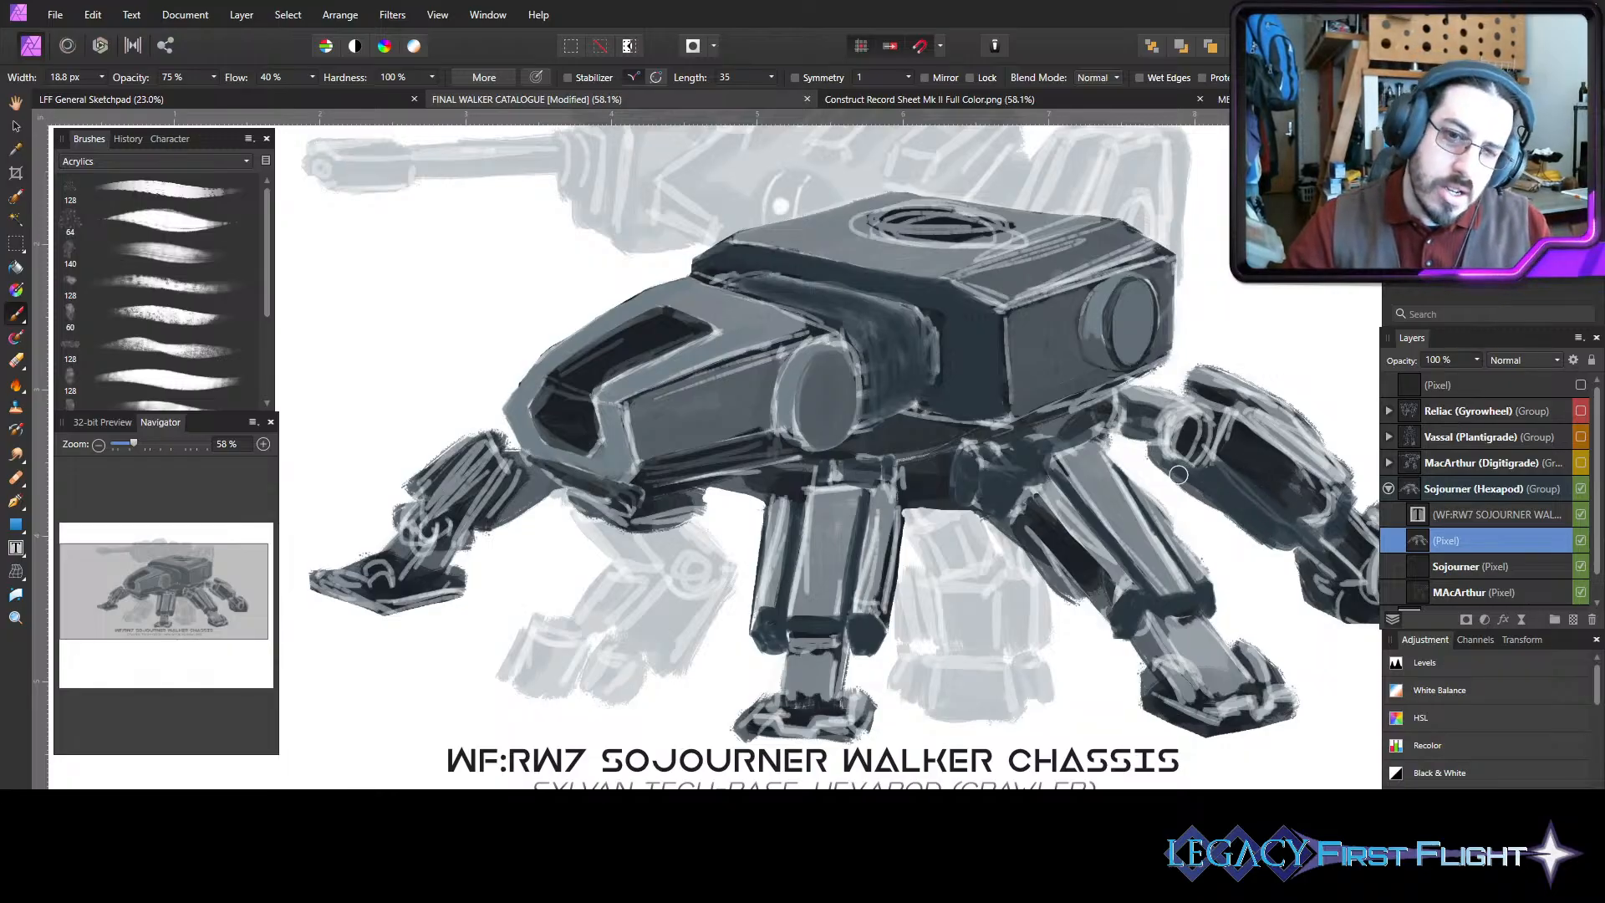
# - Trim the underside of the far right leg on the shading layer with a 51 px eraser
pyautogui.press('e')
pyautogui.moveTo(1211, 527)
pyautogui.mouseDown()
pyautogui.moveTo(1253, 555)
pyautogui.moveTo(1156, 470)
pyautogui.mouseUp()
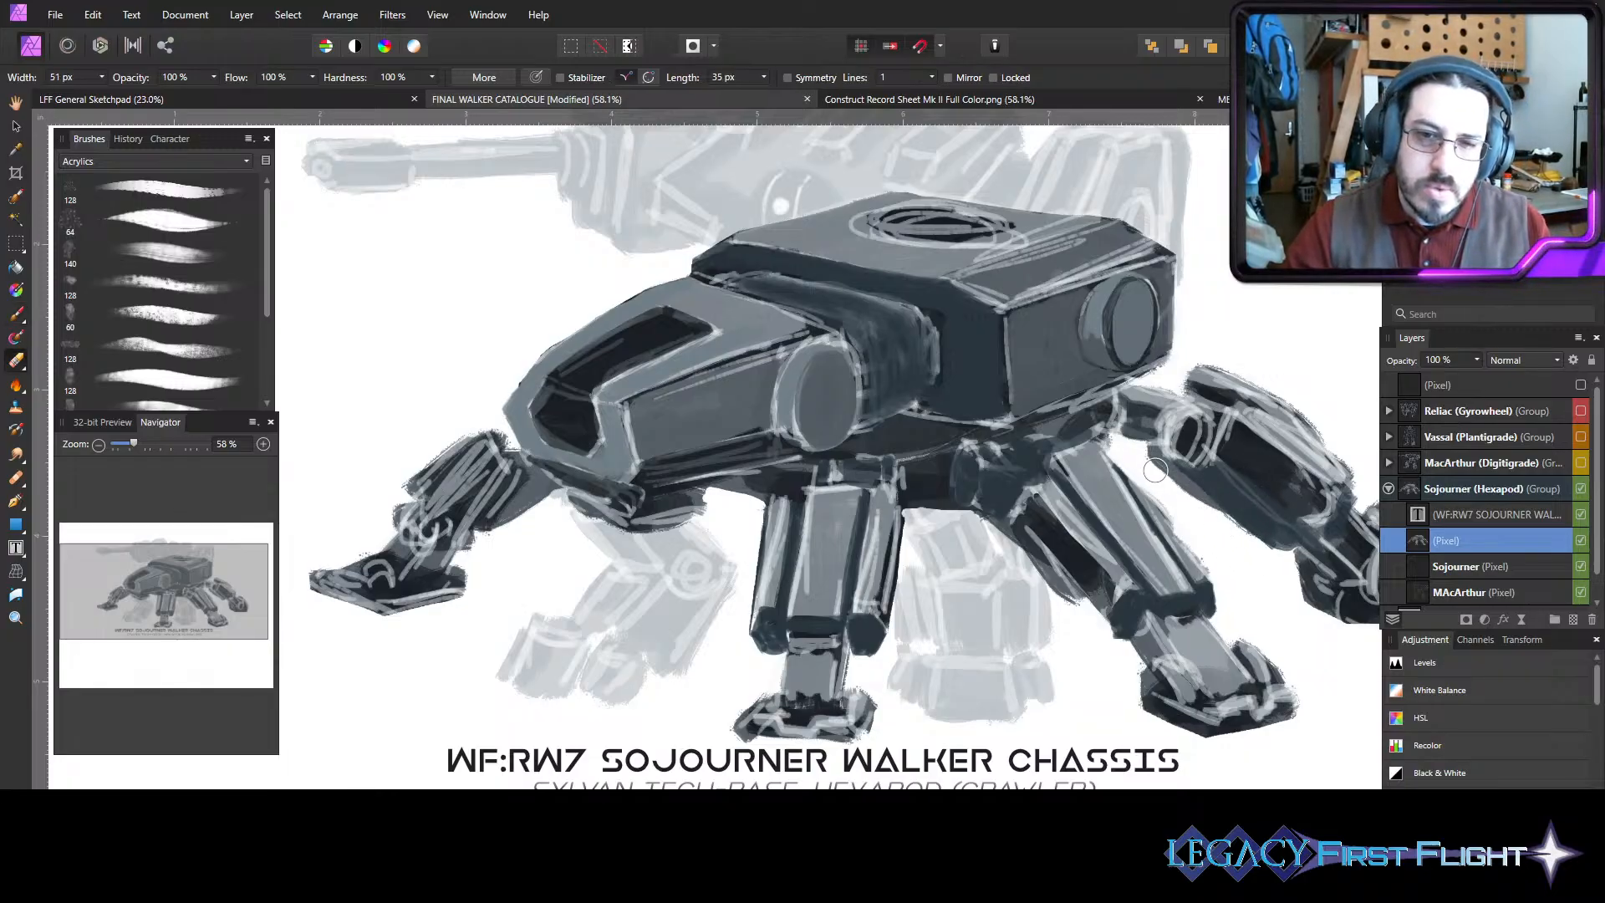
pyautogui.moveTo(1271, 554); pyautogui.dragTo(1268, 555)
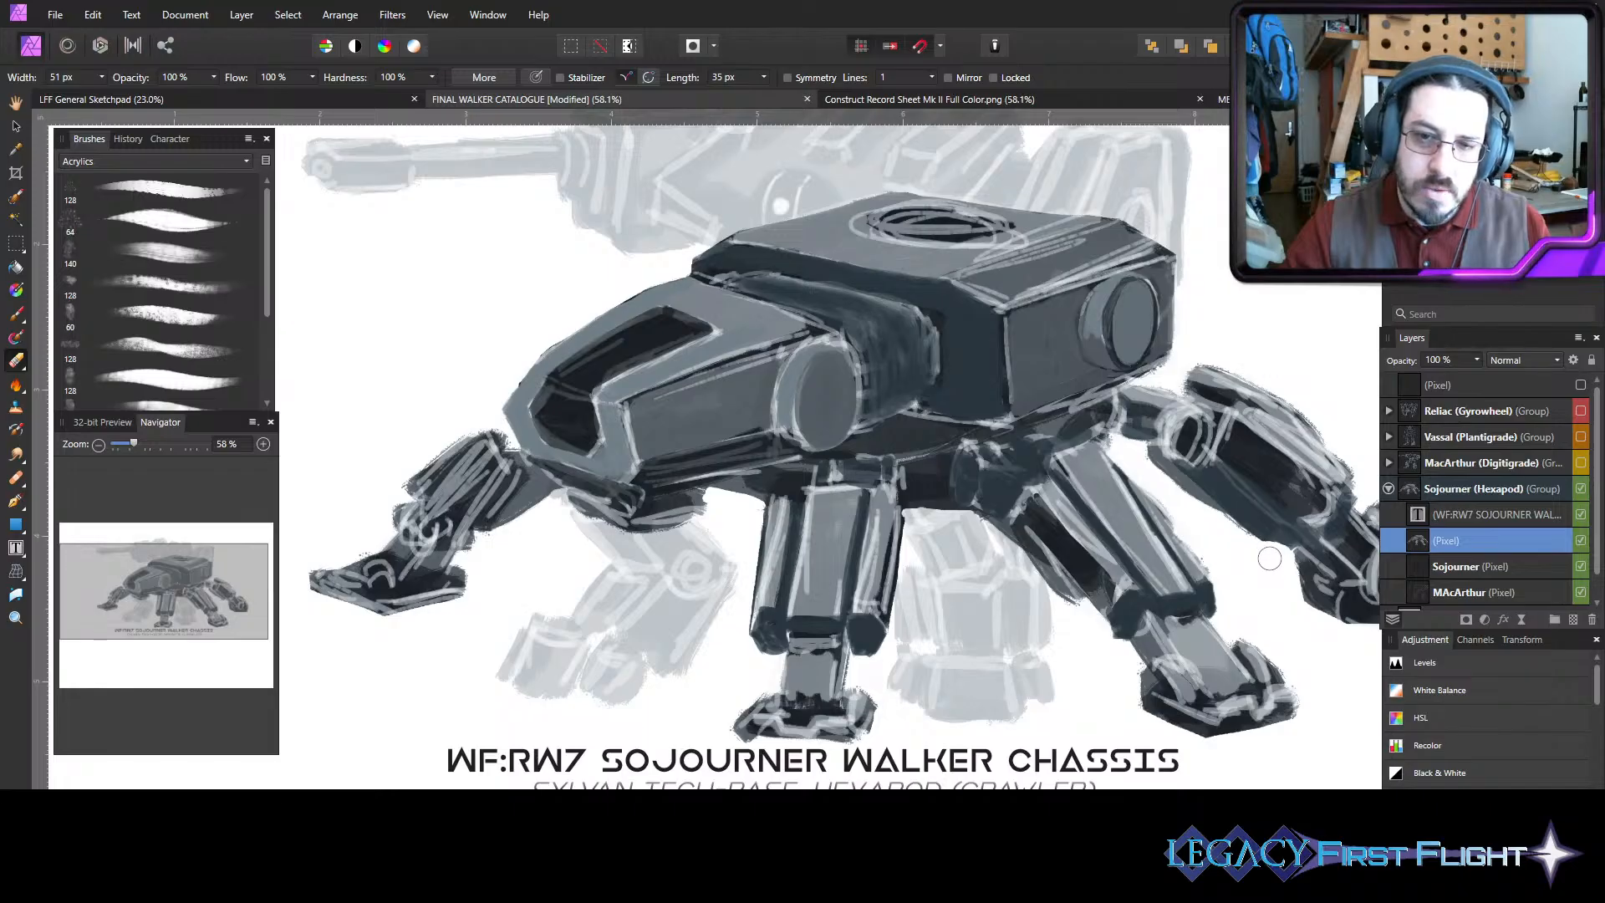
# - Clean up the far right leg's lower edge on the Sojourner layer with a 19.3 px eraser, enlarging it to 25.5 px
pyautogui.press('[')
pyautogui.press('[')
pyautogui.press('[')
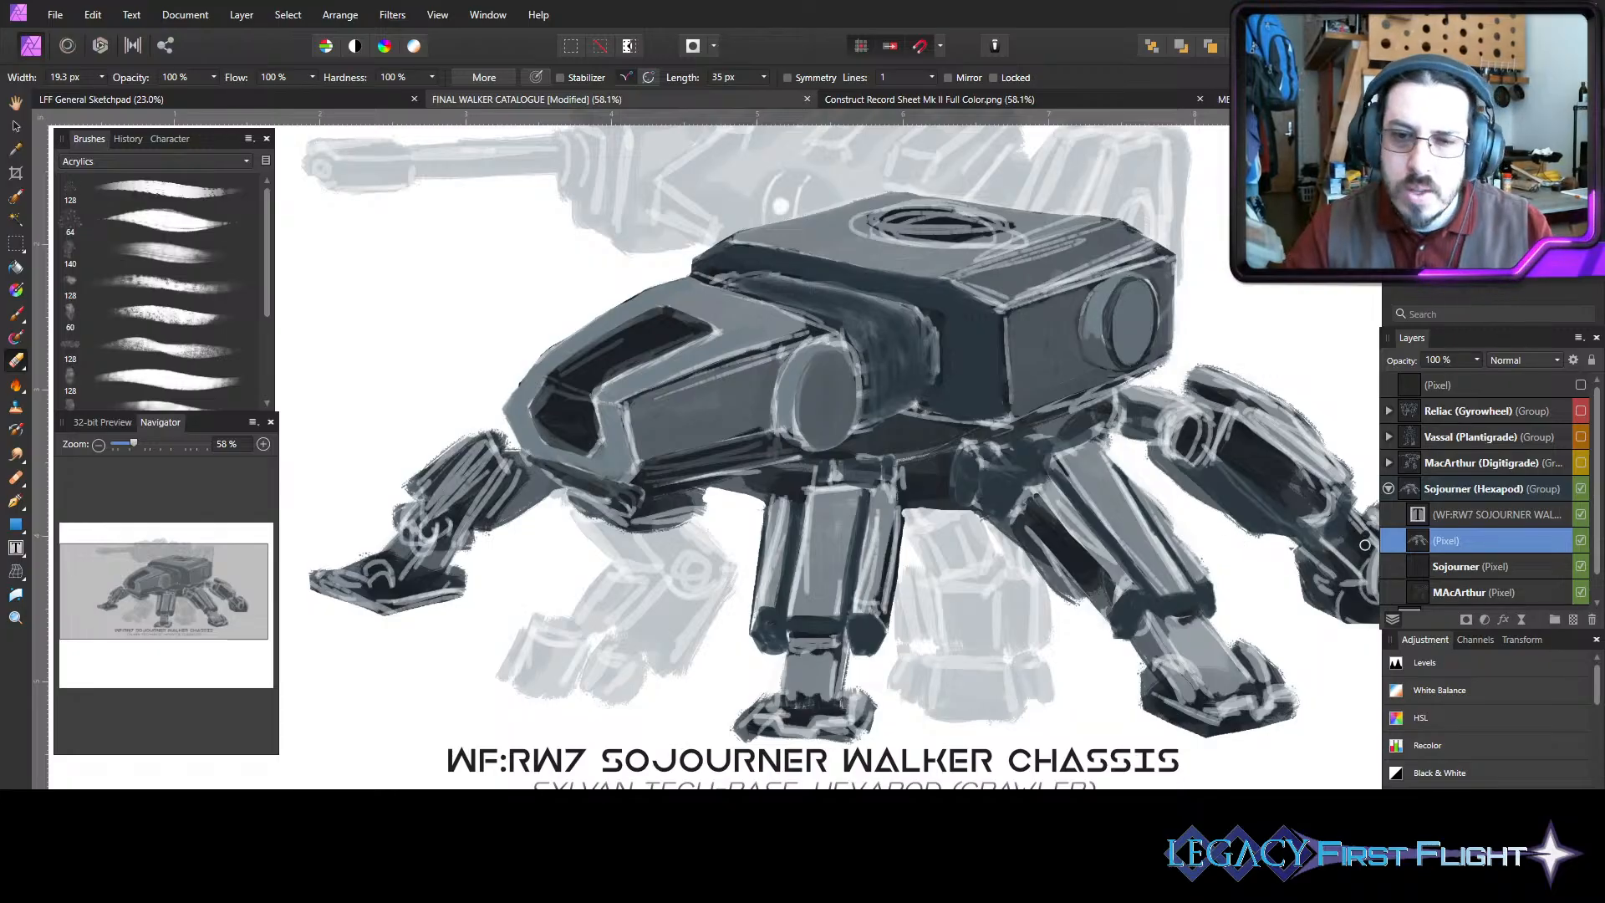
pyautogui.click(1490, 567)
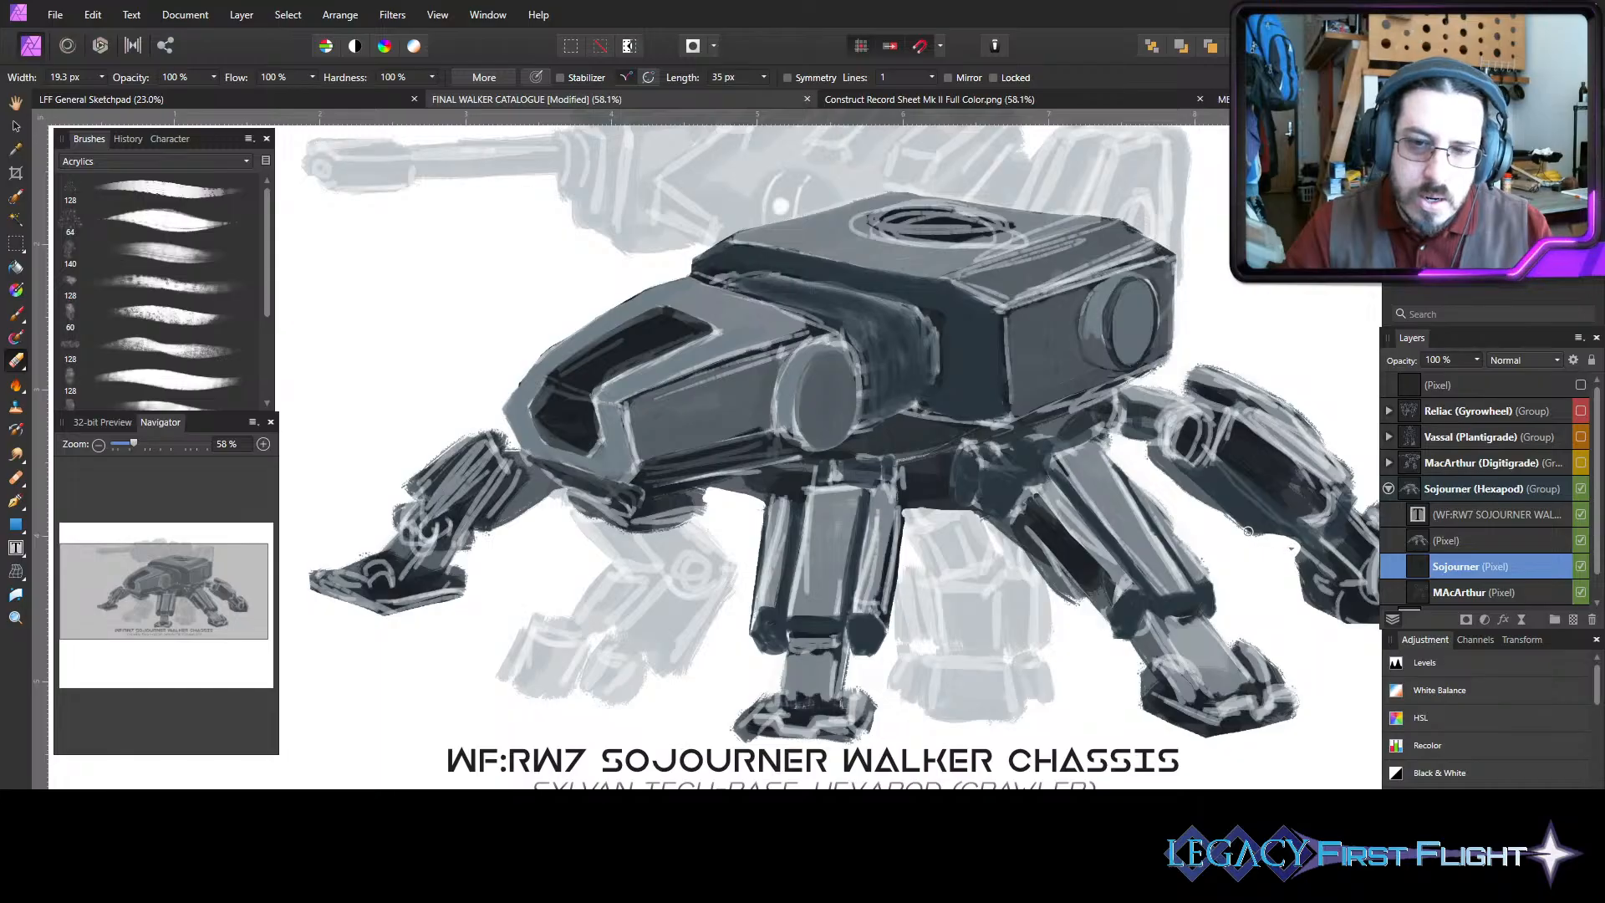
pyautogui.moveTo(1222, 519); pyautogui.dragTo(1158, 462)
pyautogui.press(']')
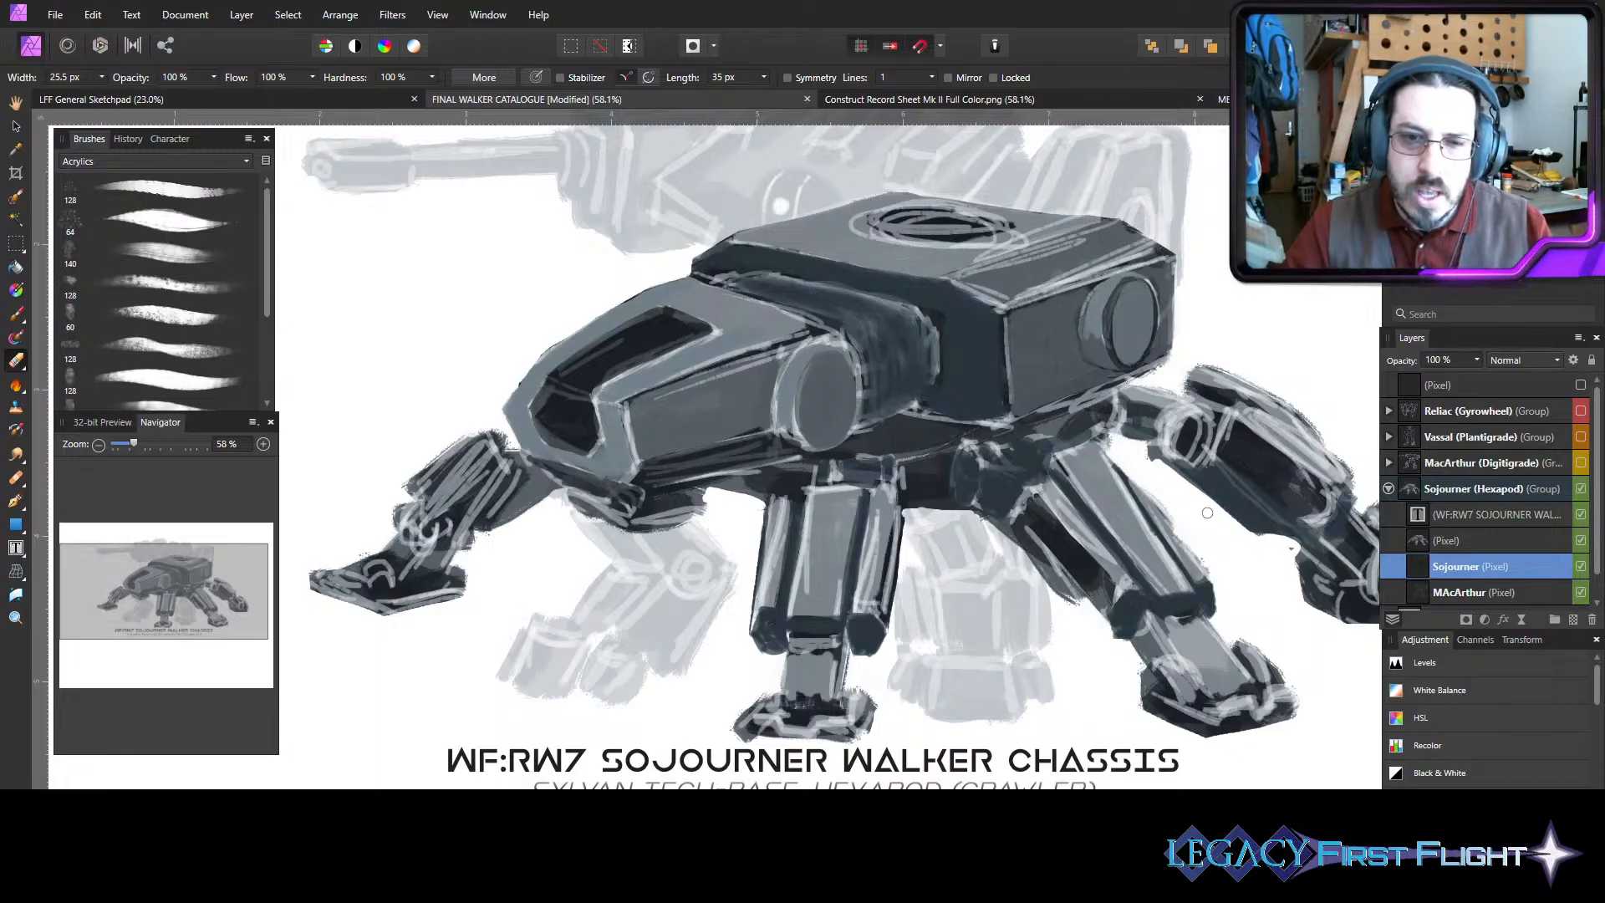
# - Add a pixel layer above the unnamed shading layer in the Sojourner (Hexapod) group and name it Systems
pyautogui.click(1467, 539)
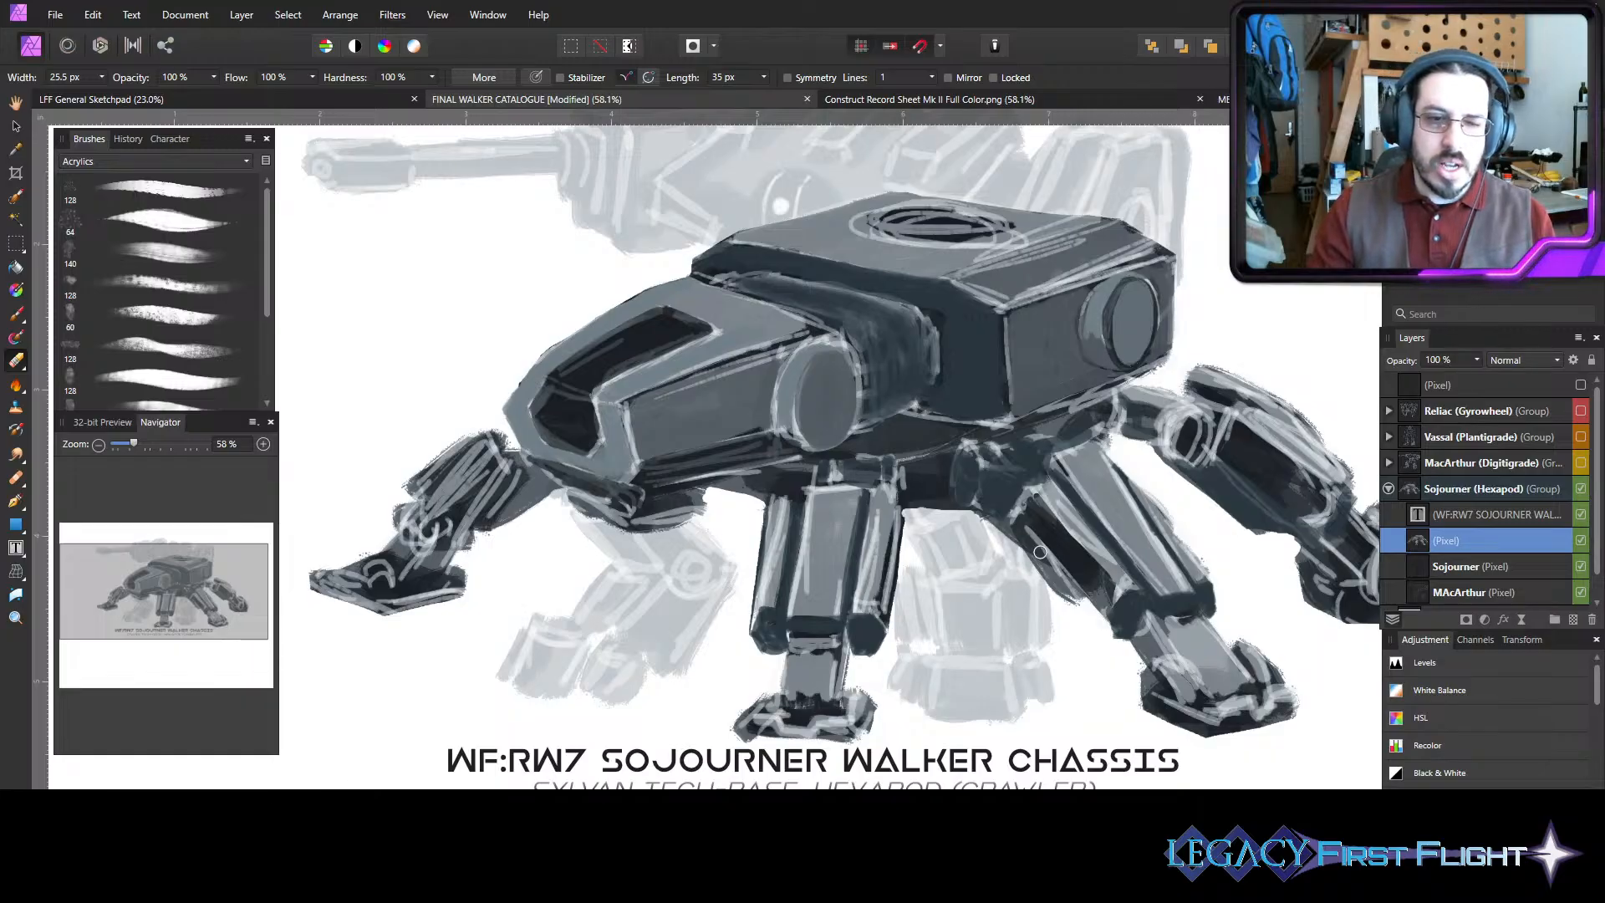
pyautogui.scroll(3, 1080, 648)
pyautogui.scroll(-2, 1075, 635)
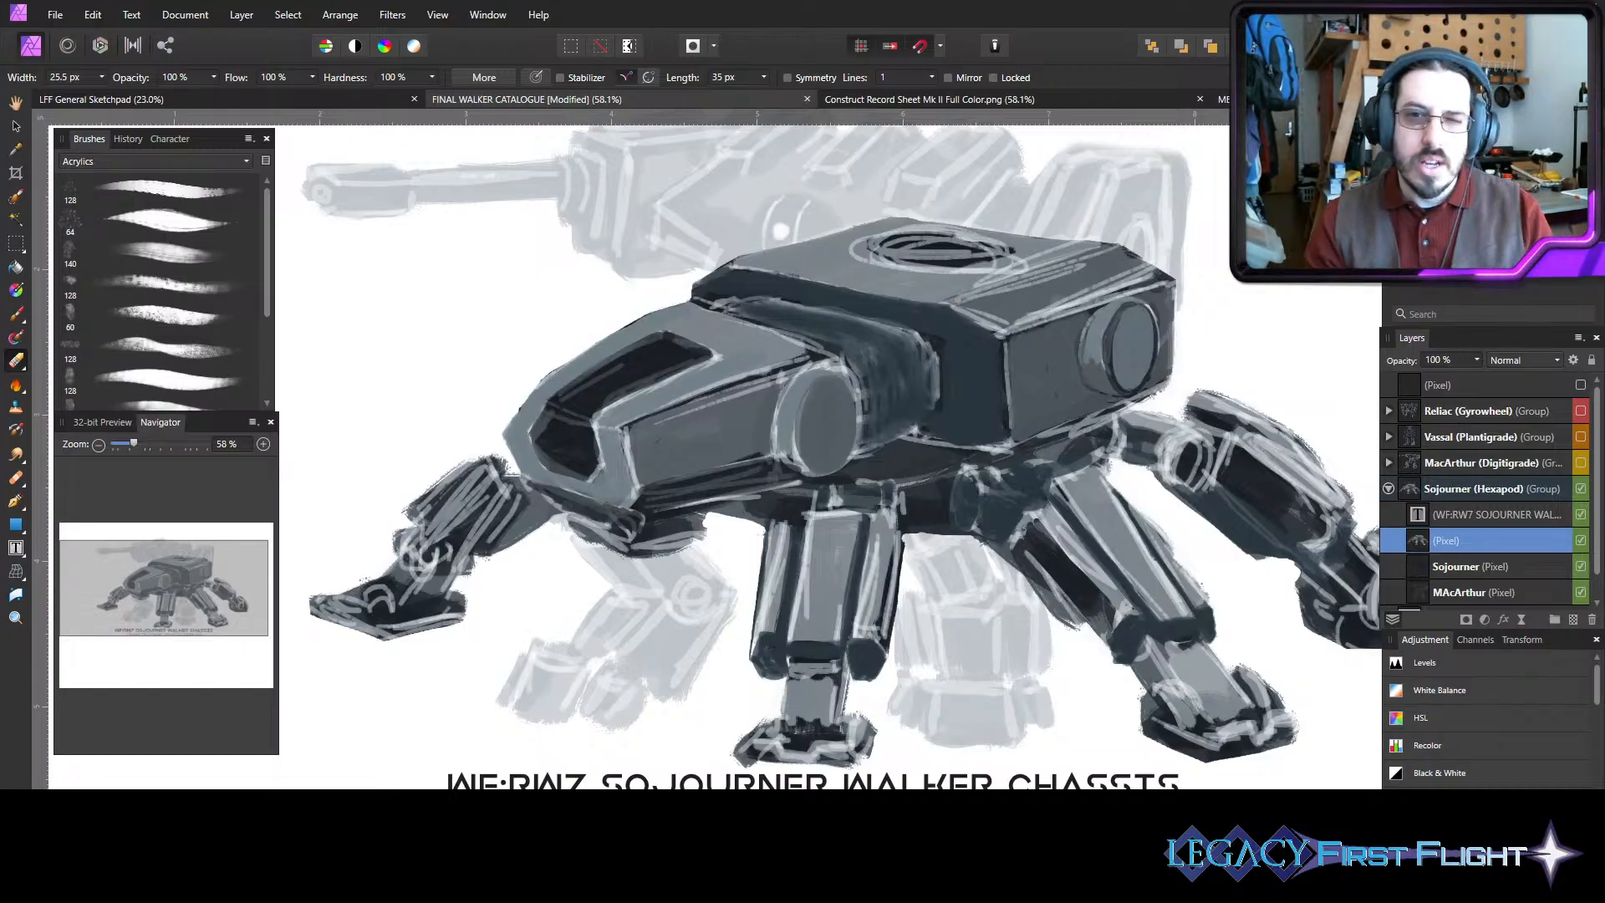
pyautogui.press('b')
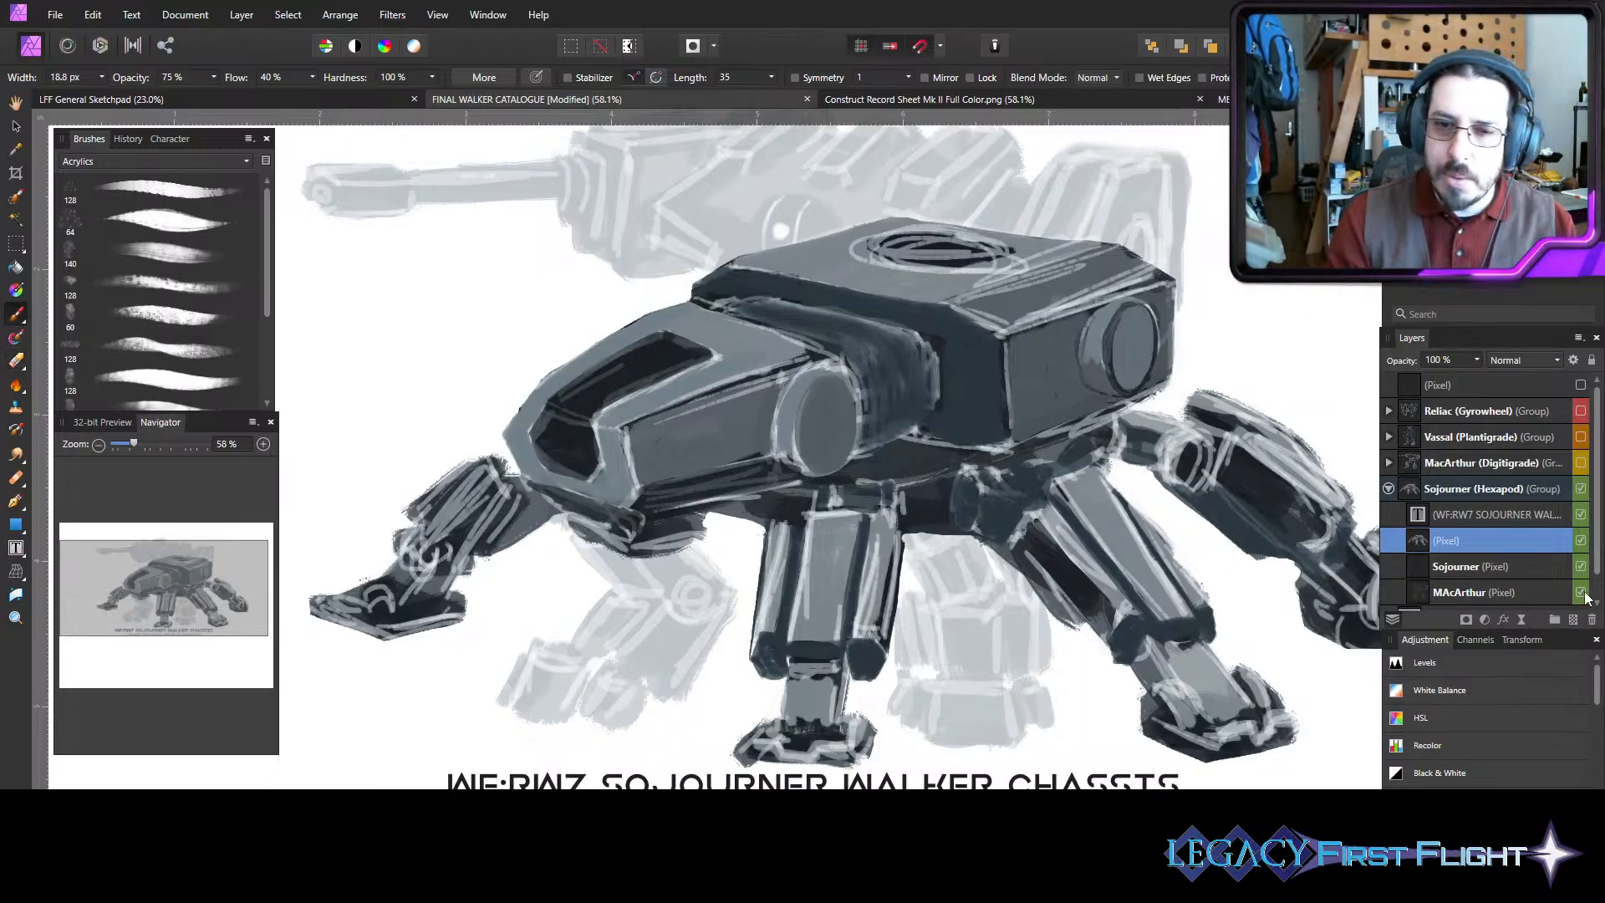
pyautogui.click(1574, 620)
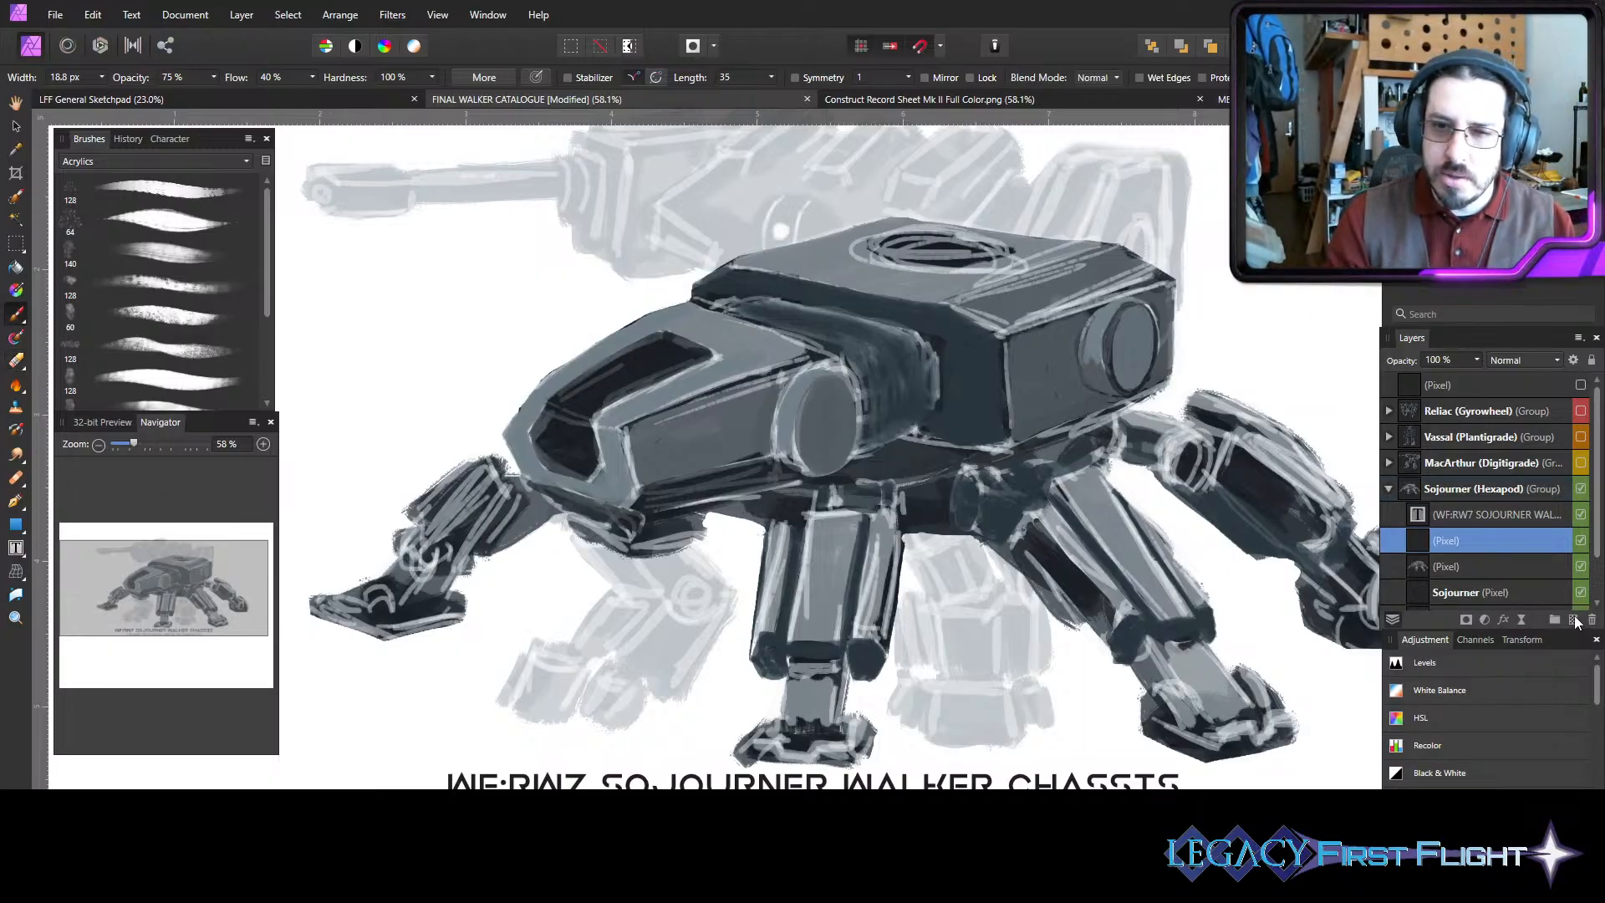
pyautogui.doubleClick(1502, 541)
pyautogui.write('Systems')
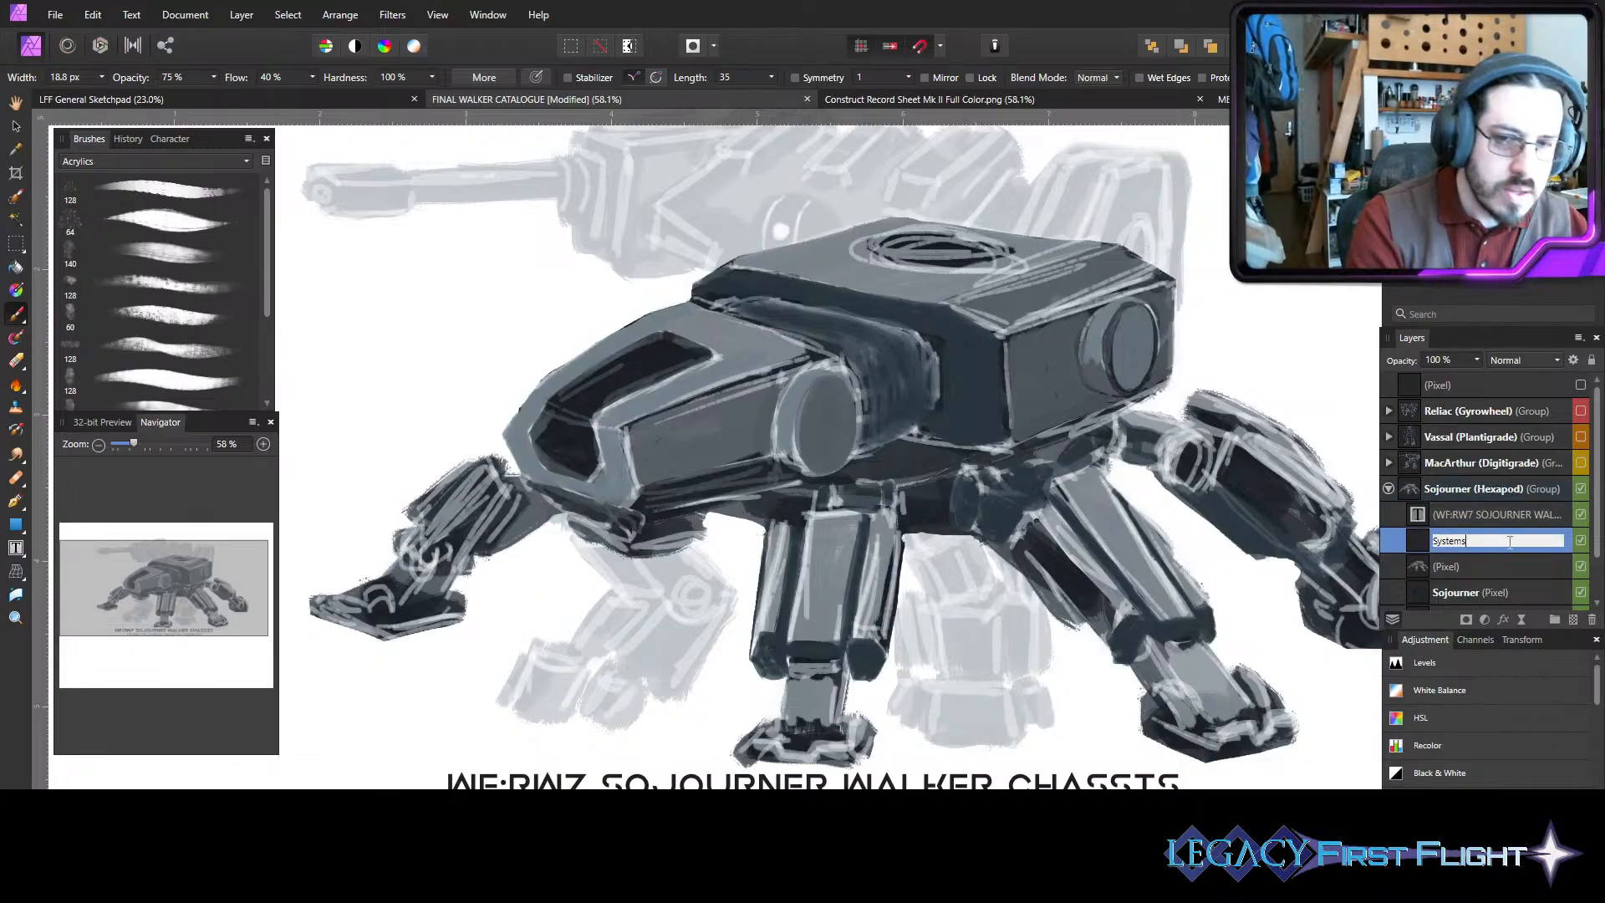
pyautogui.press('Return')
# - Name the unnamed shading layer beneath Systems "Detail LAyer"
pyautogui.doubleClick(1486, 569)
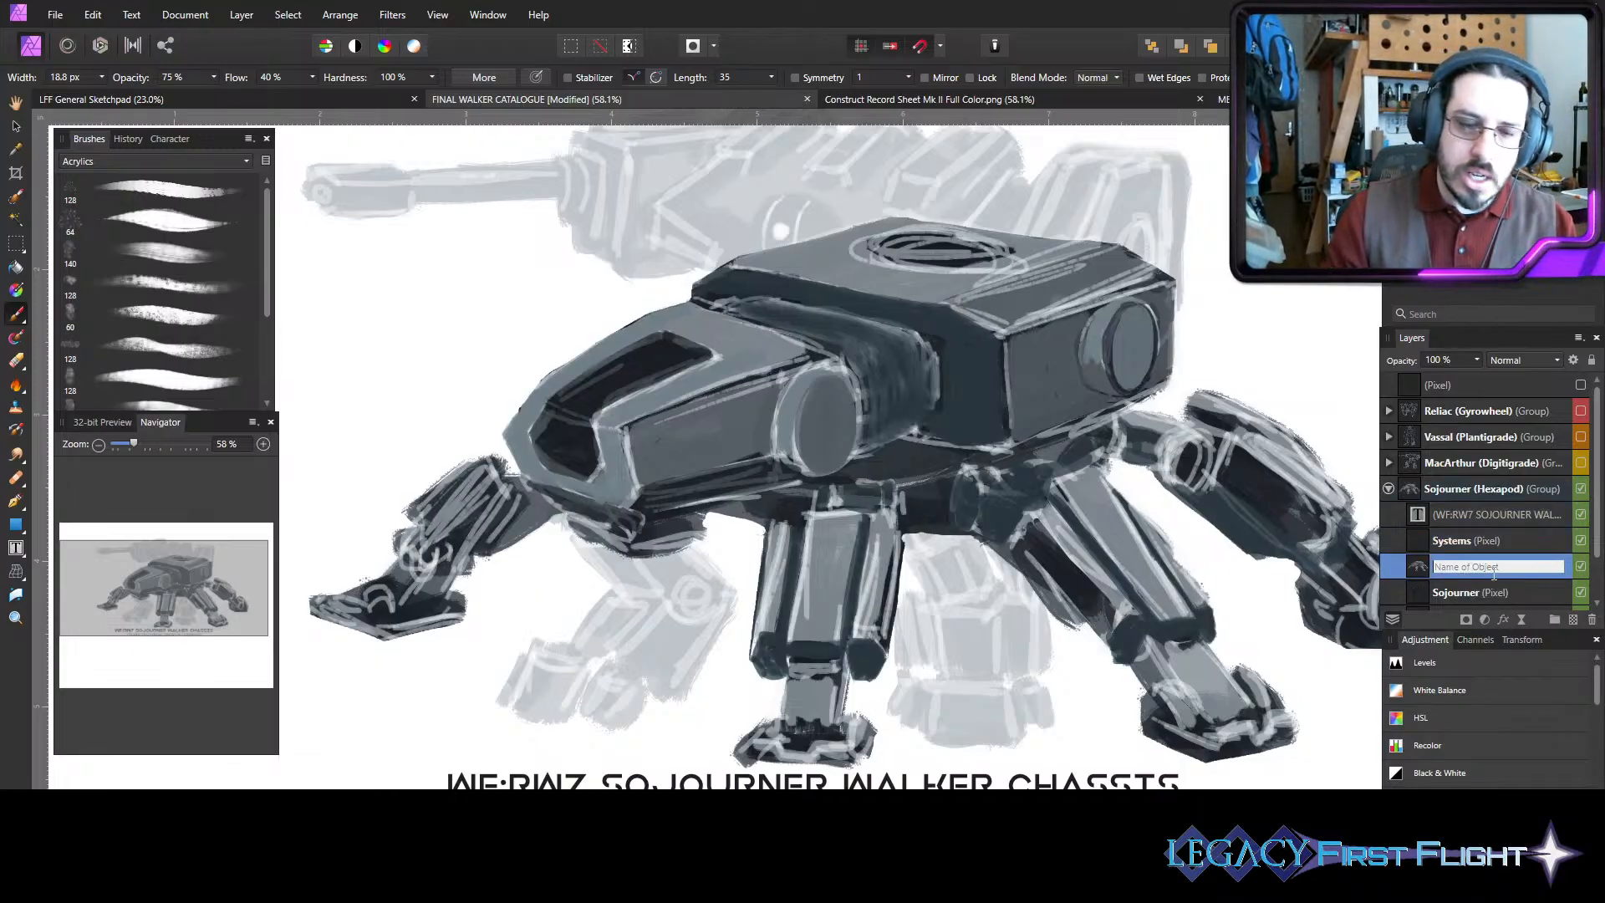
pyautogui.write('Detail')
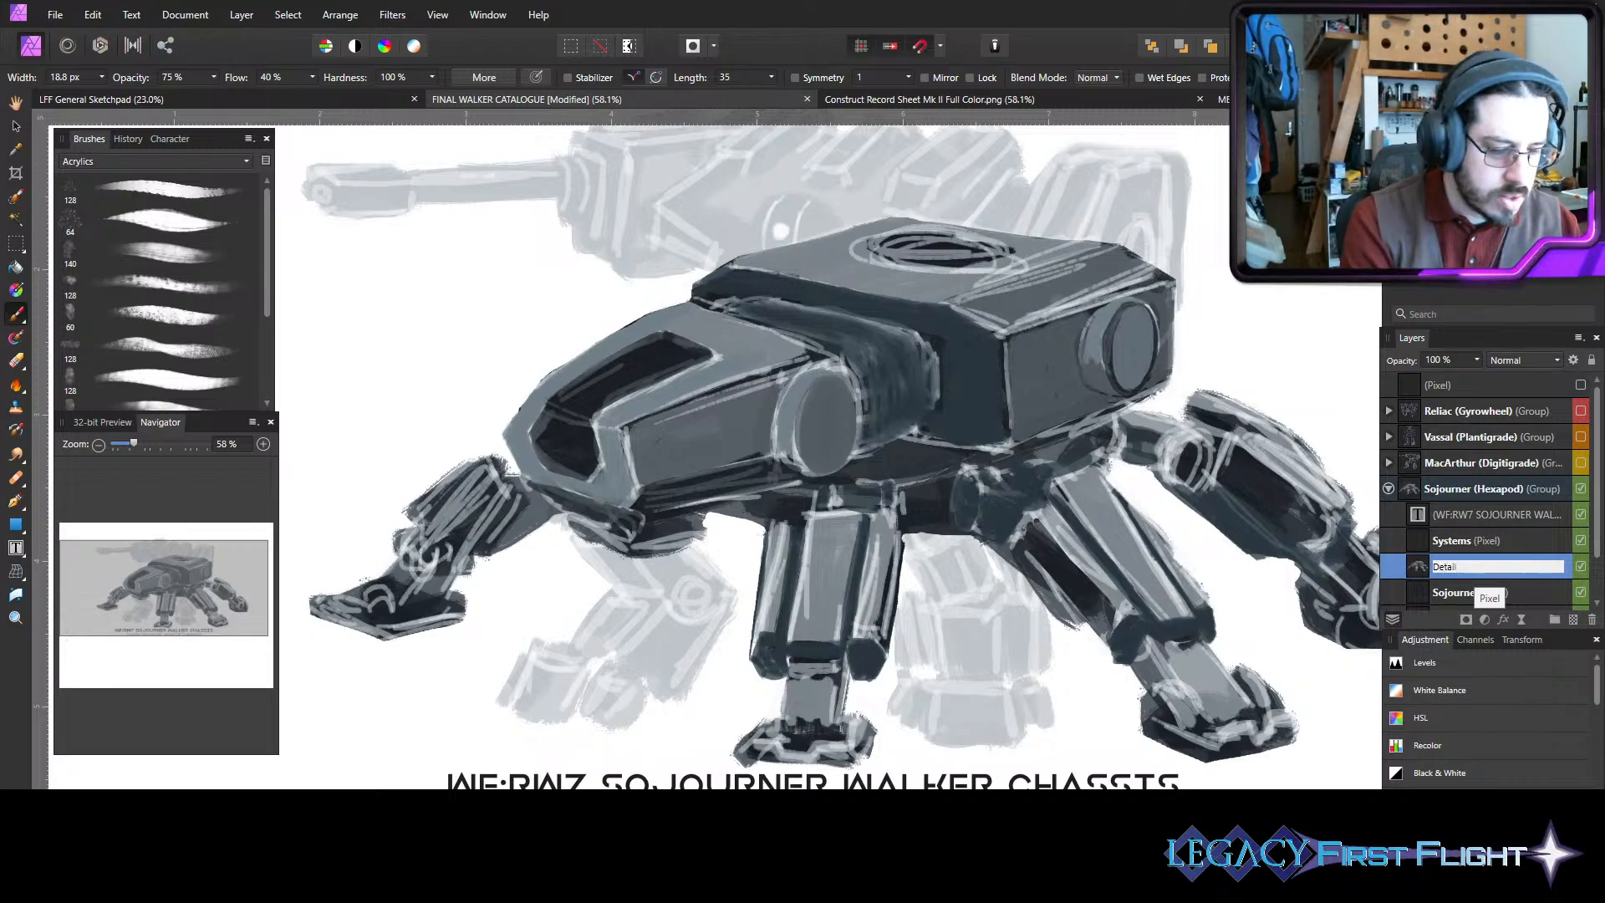
pyautogui.write(' LAyer')
pyautogui.press('Return')
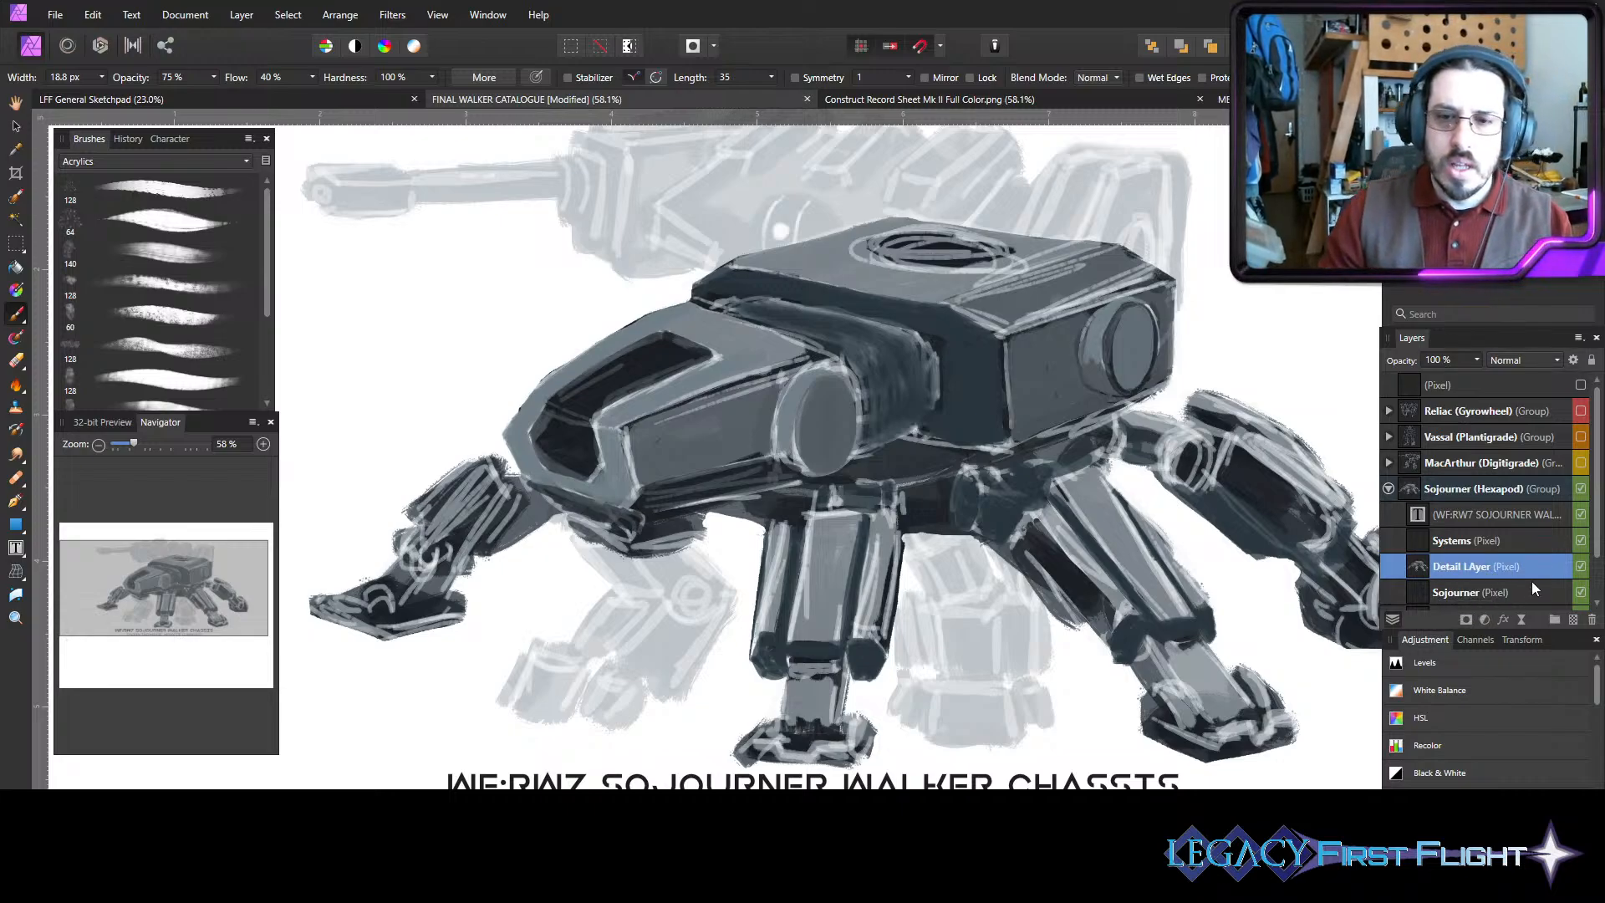
# - Rename the Sojourner pixel layer as BLOCK
pyautogui.doubleClick(1532, 590)
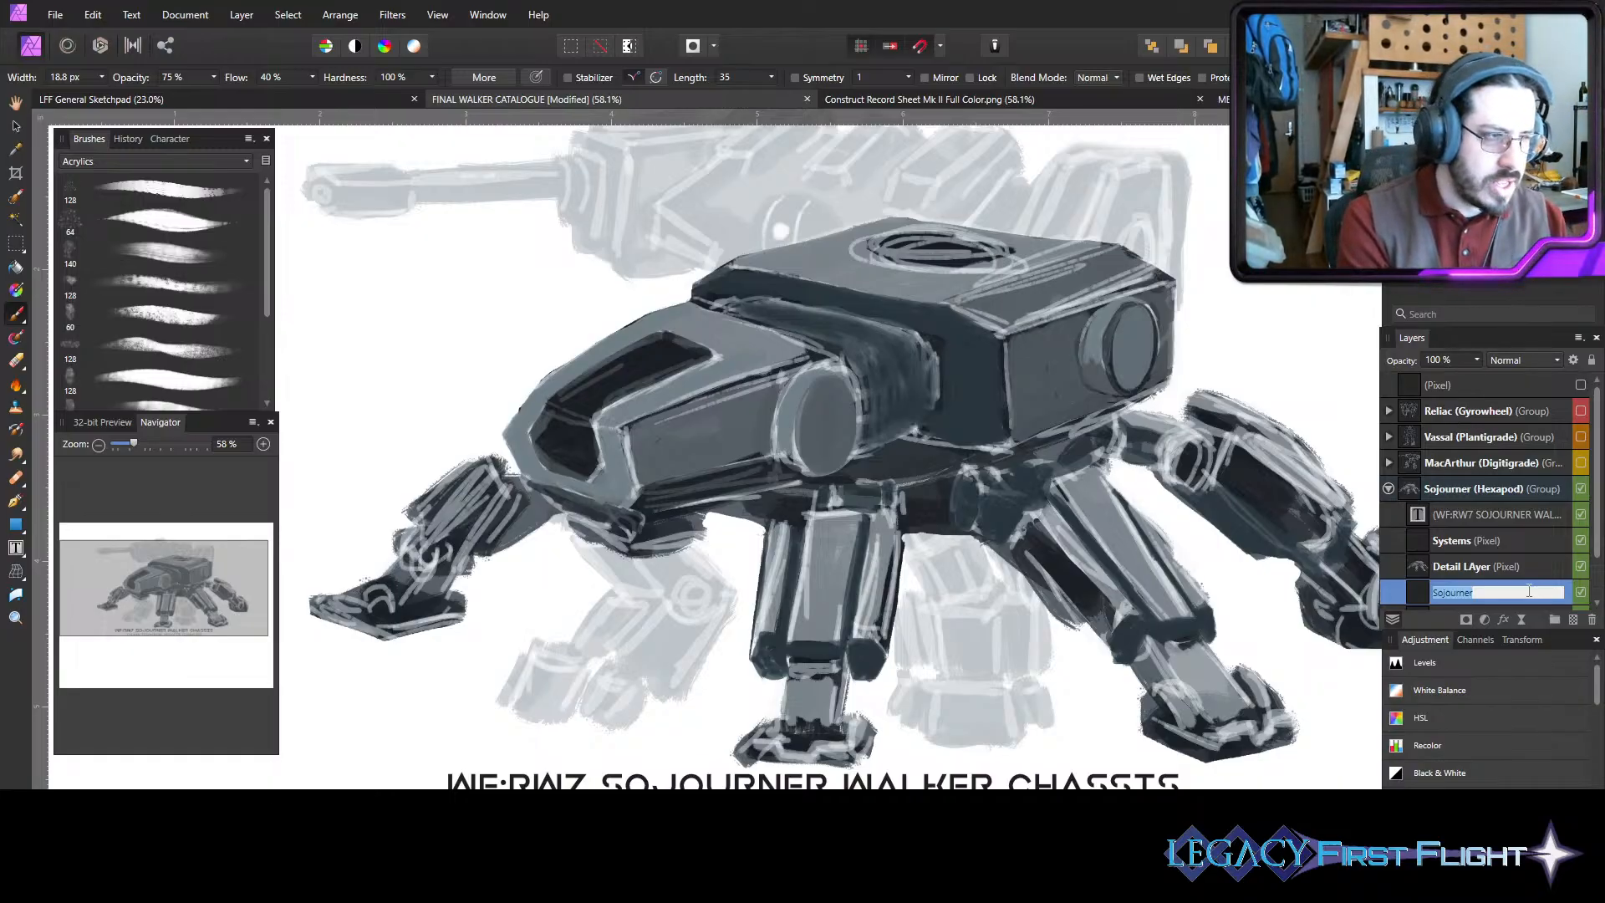
pyautogui.write('Shap')
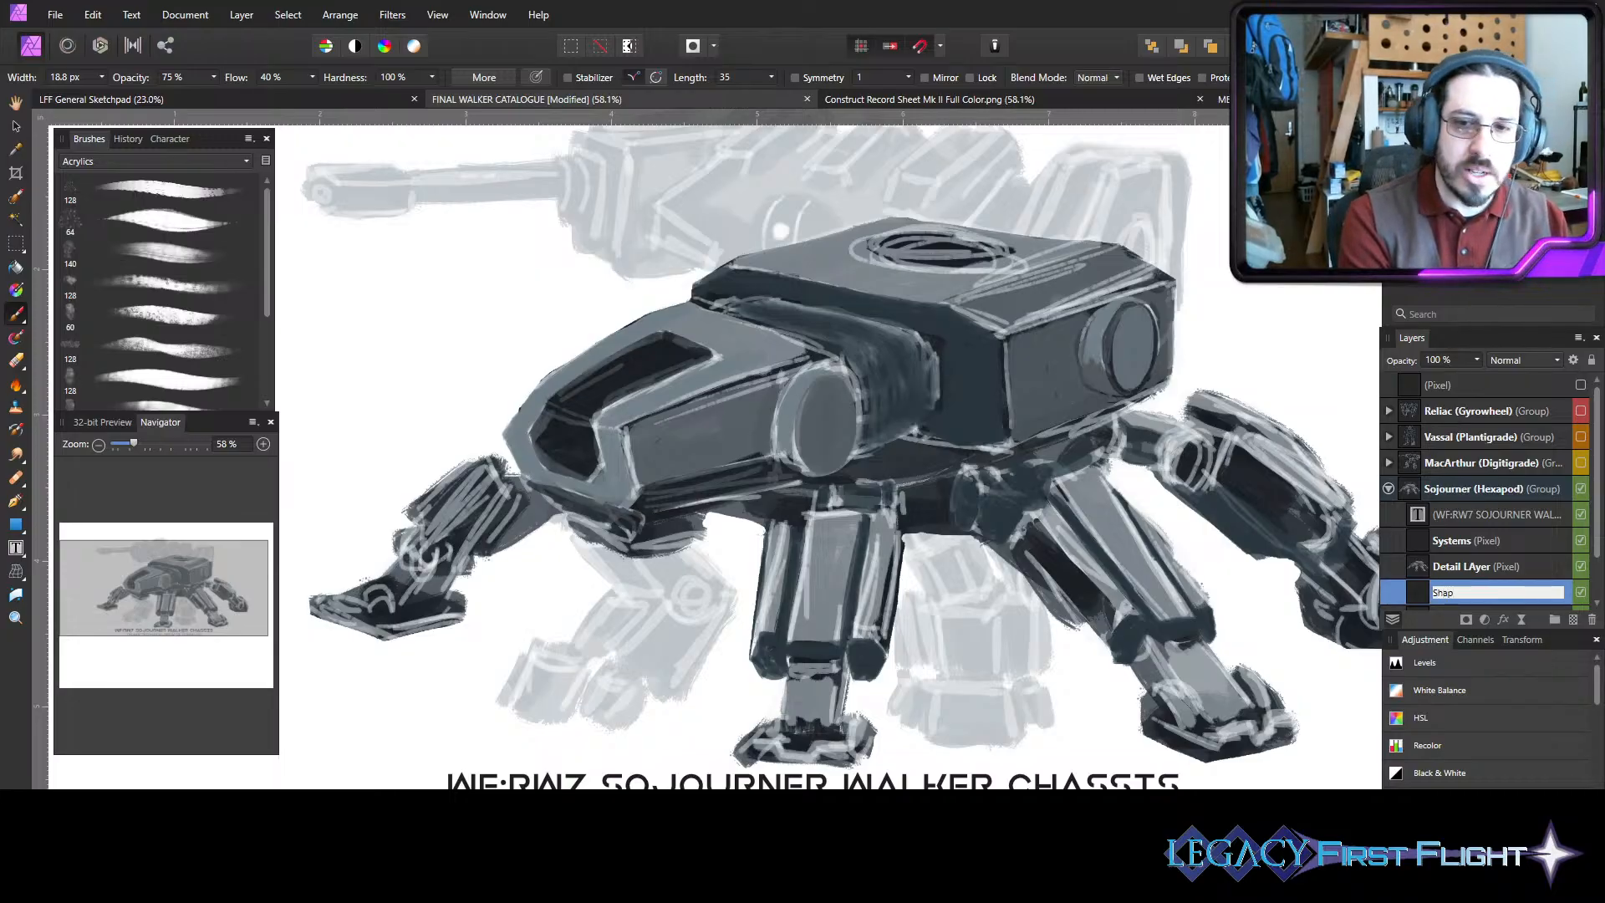
pyautogui.write('ing')
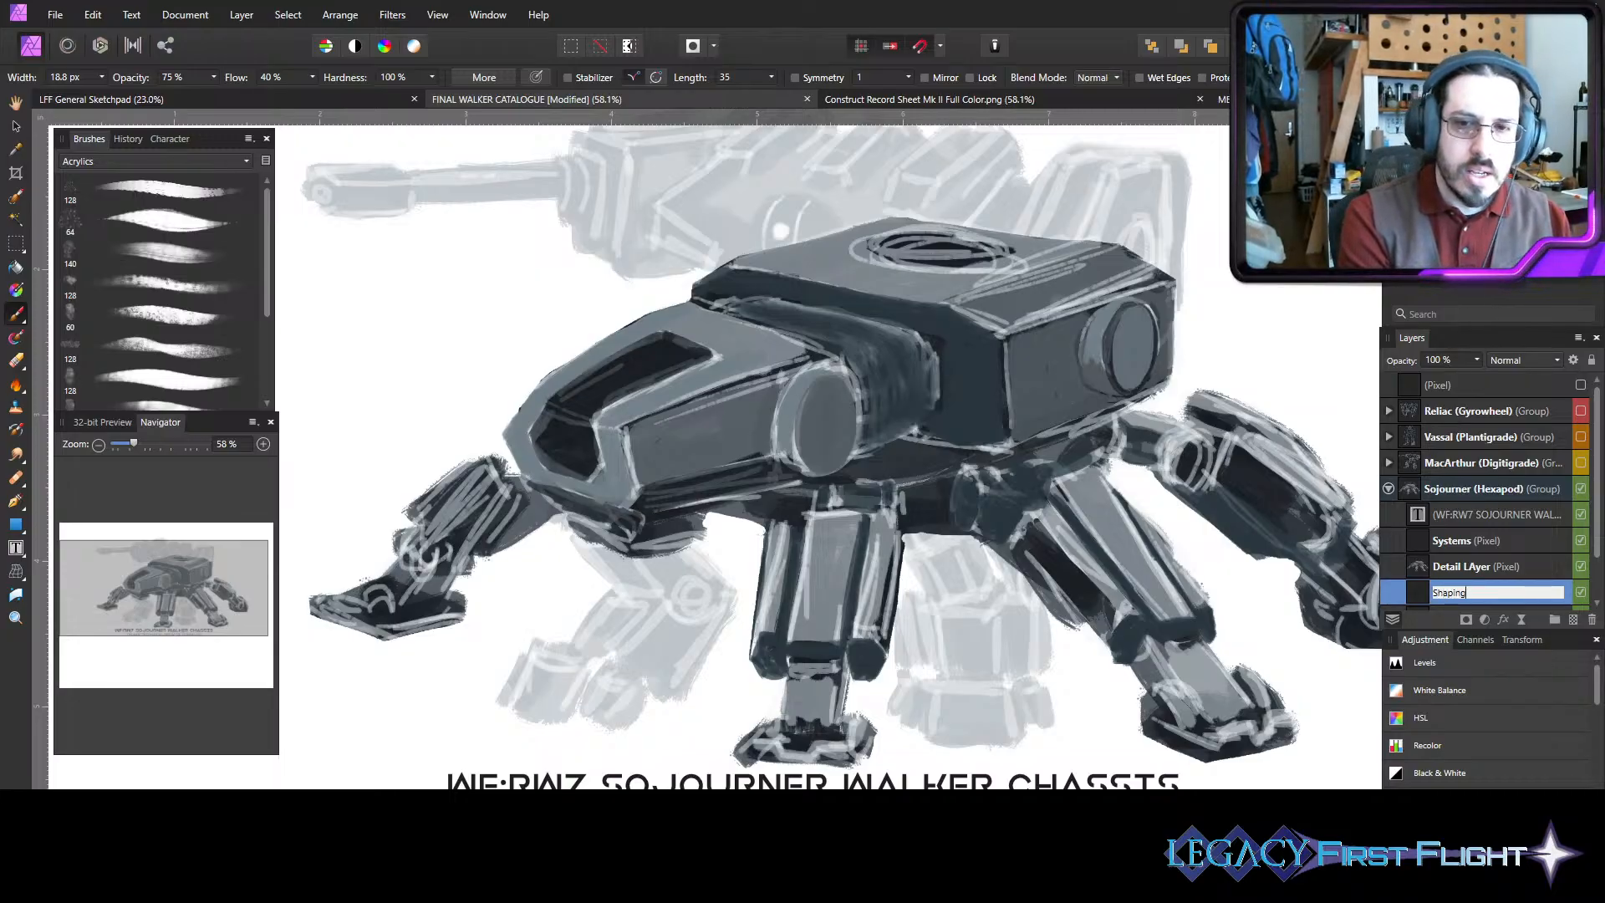
pyautogui.hotkey('ctrl', 'a')
pyautogui.write('BLOCK')
pyautogui.press('Return')
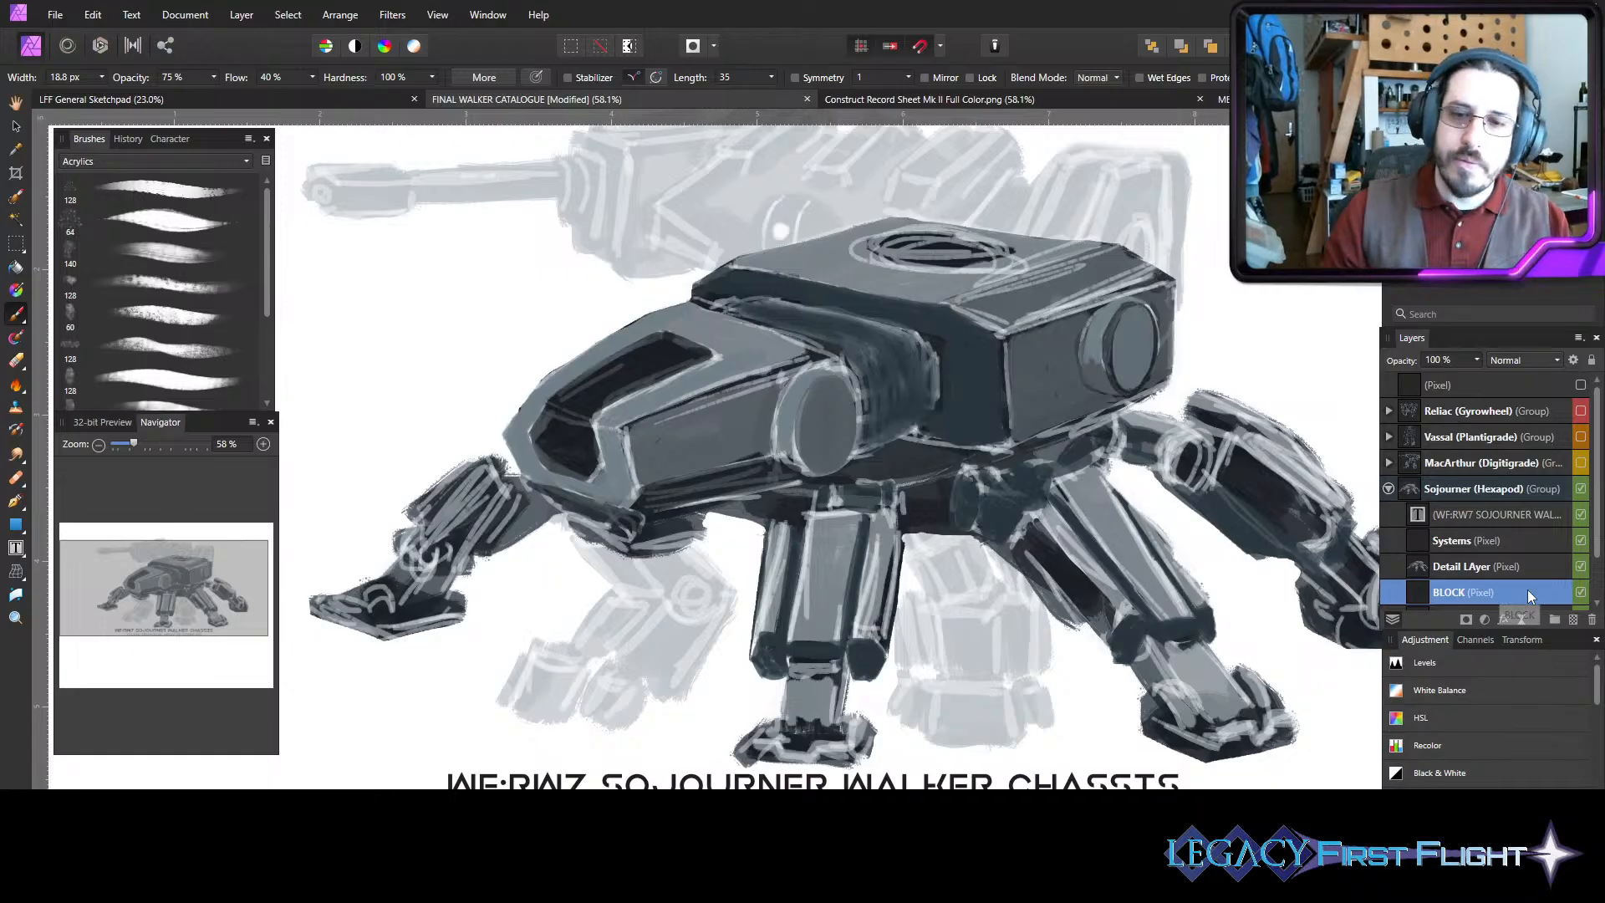
# - Group the Systems, Detail LAyer and BLOCK layers and name the group Sojourner
pyautogui.keyDown('shift'); pyautogui.click(1530, 544); pyautogui.keyUp('shift')
pyautogui.scroll(-1, 1547, 535)
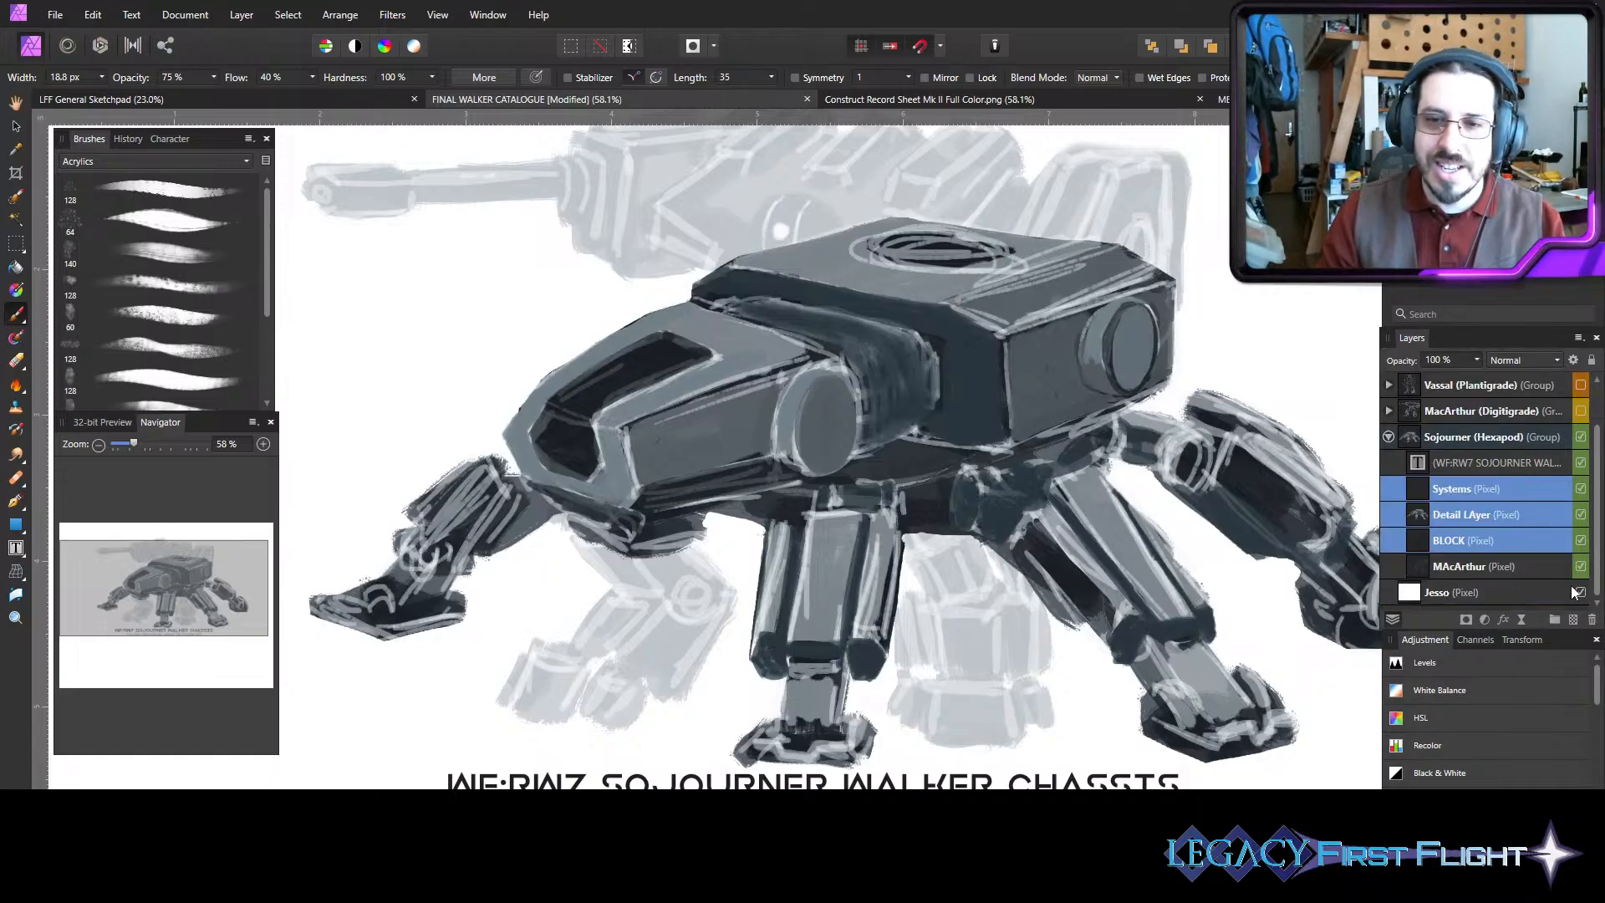
pyautogui.click(1553, 615)
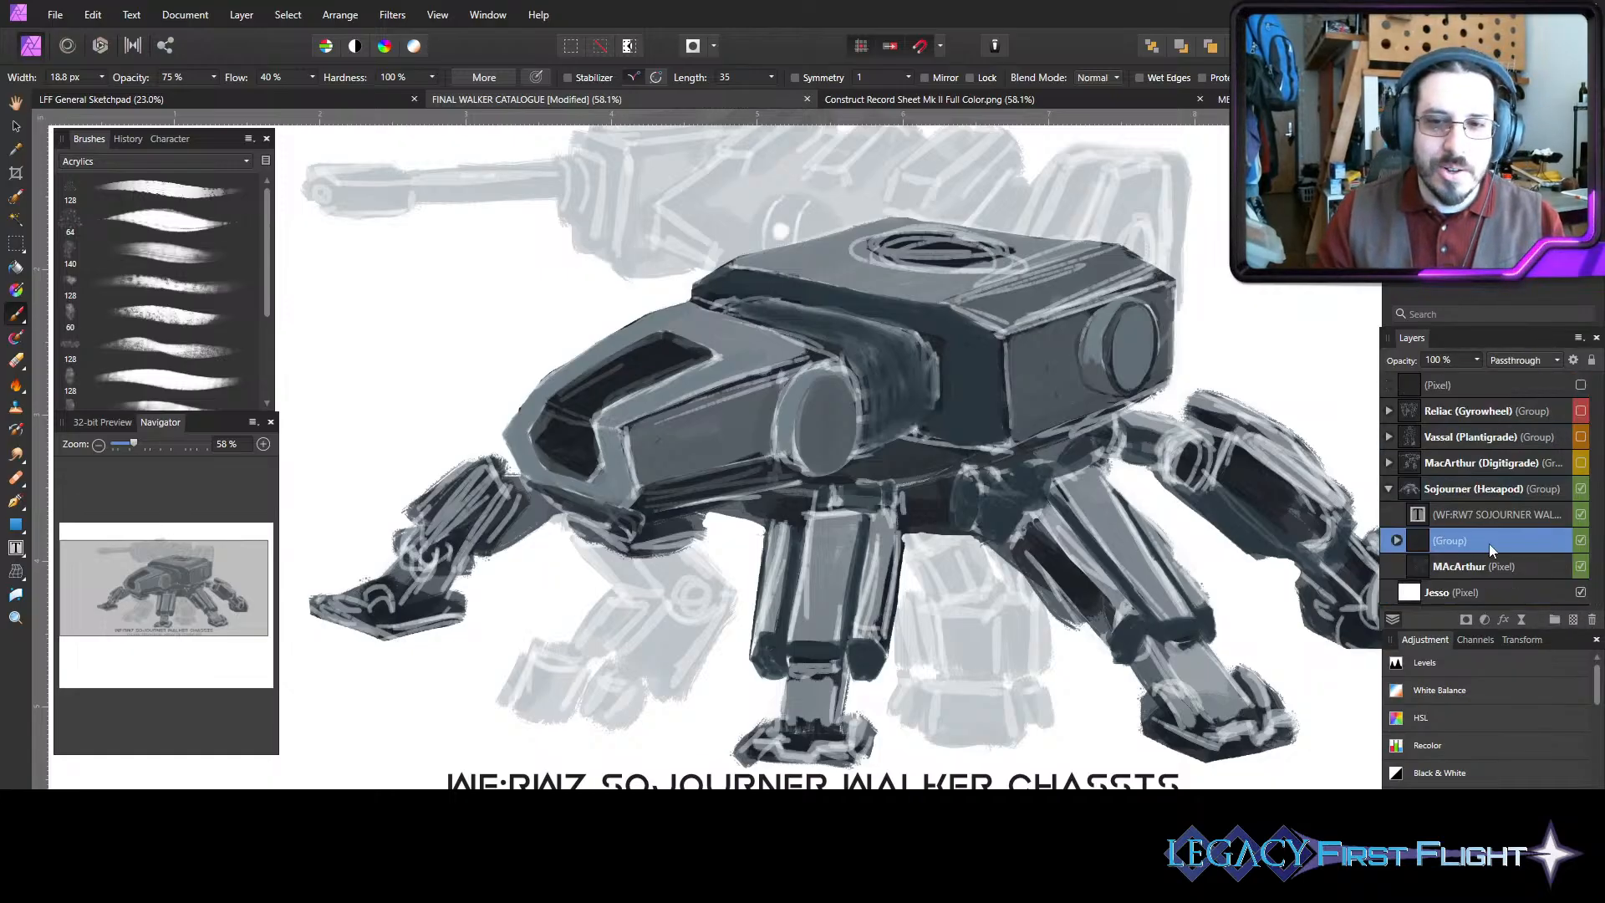
pyautogui.doubleClick(1509, 541)
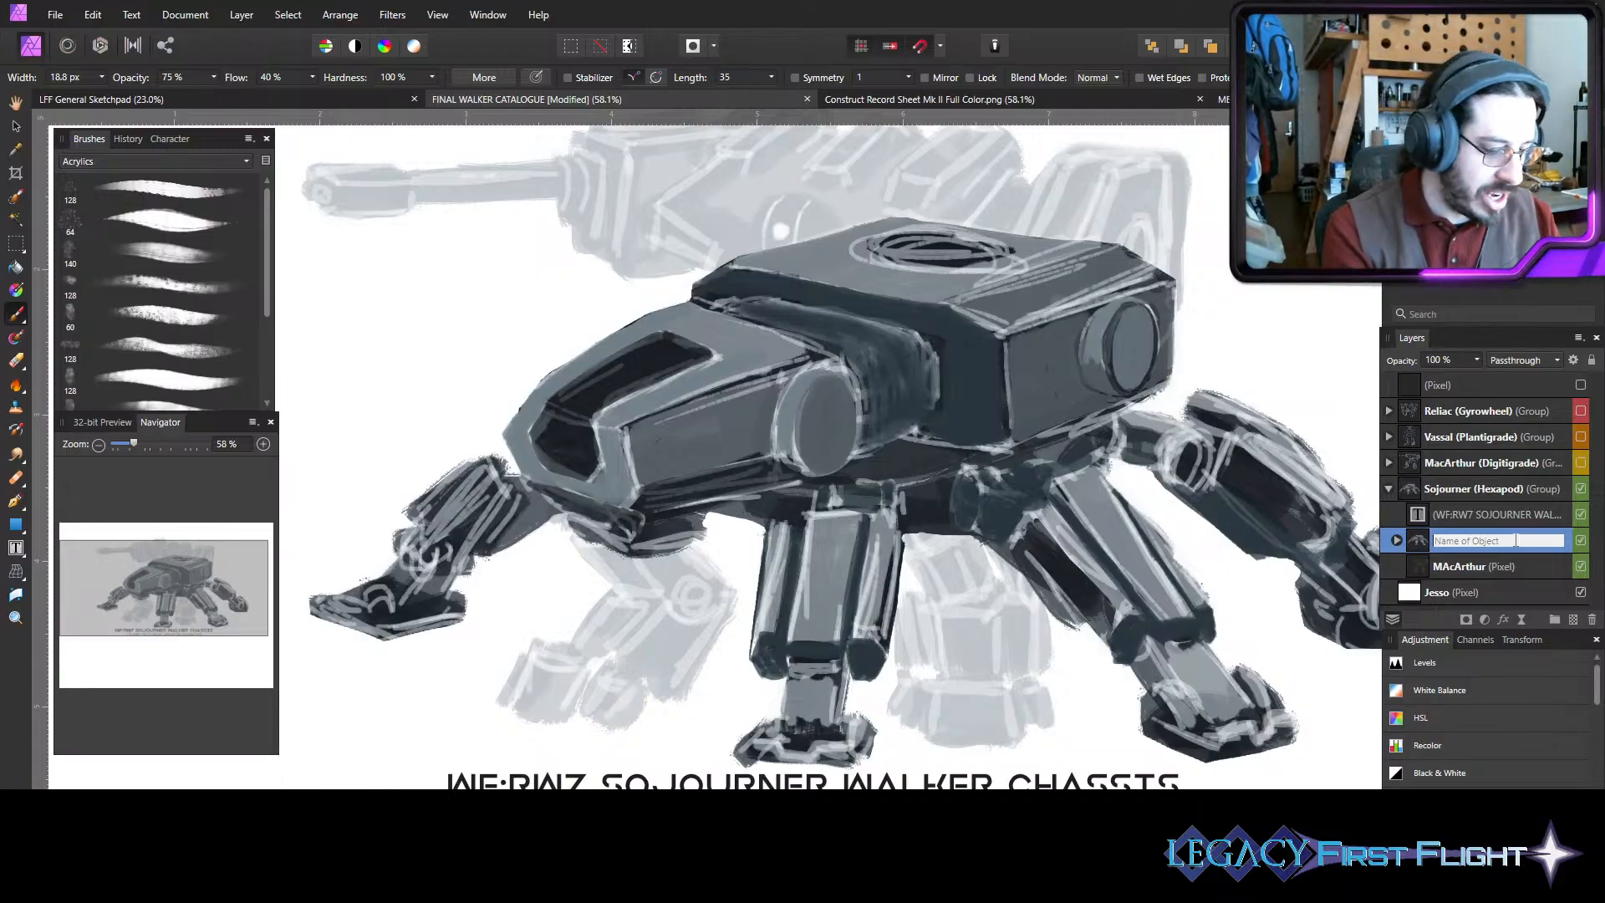
pyautogui.press('Return')
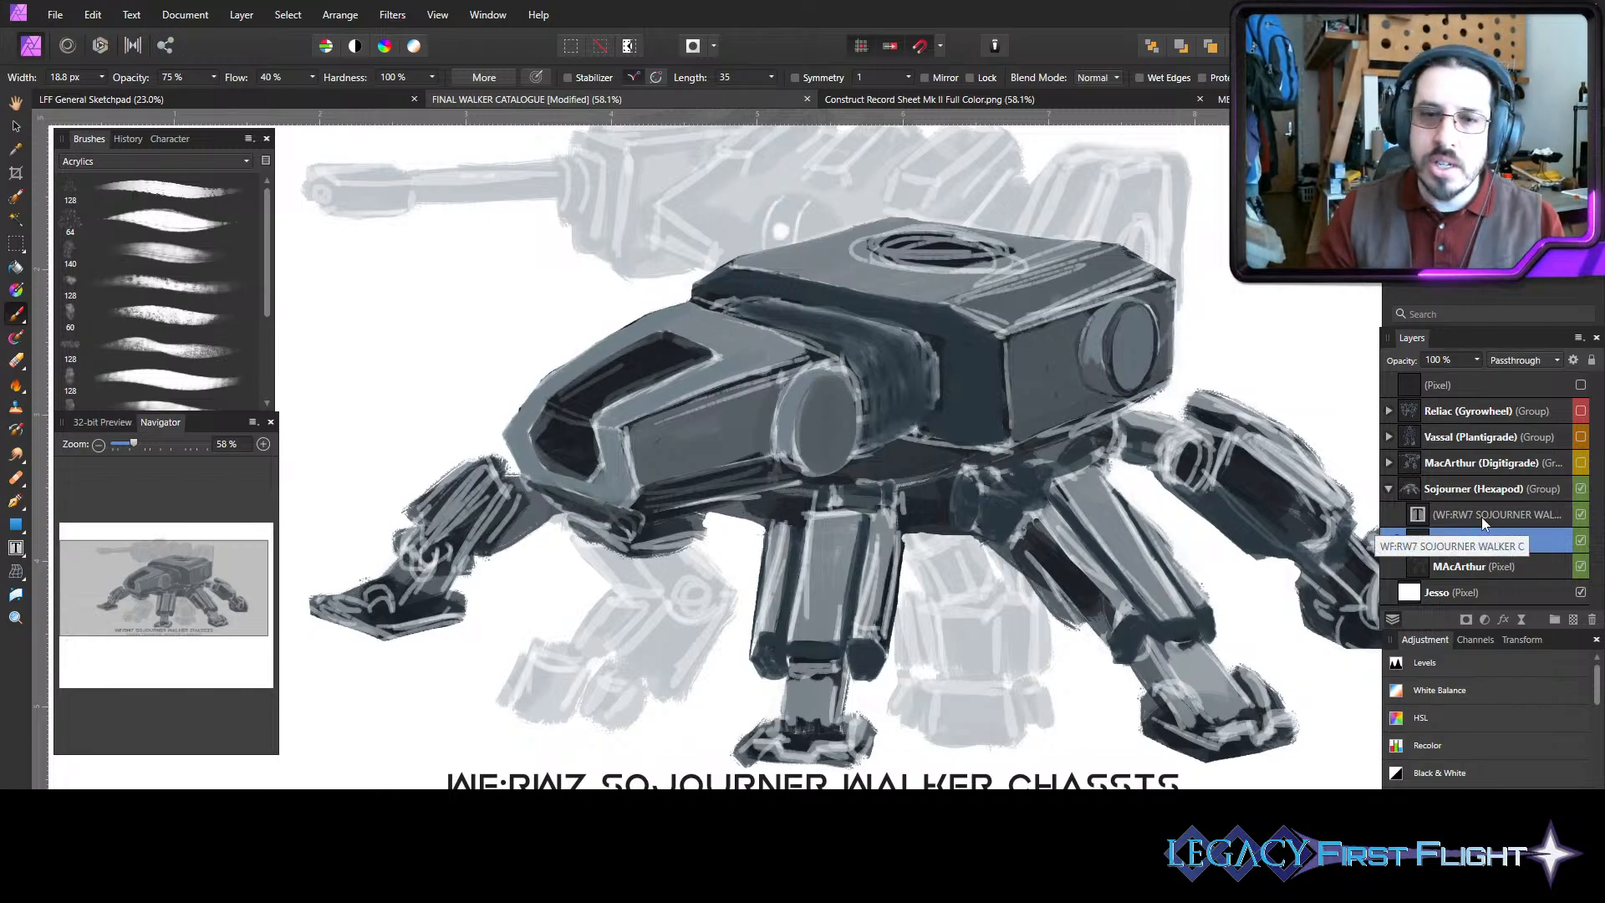
pyautogui.scroll(-2, 836, 451)
pyautogui.hscroll(3, 959, 627)
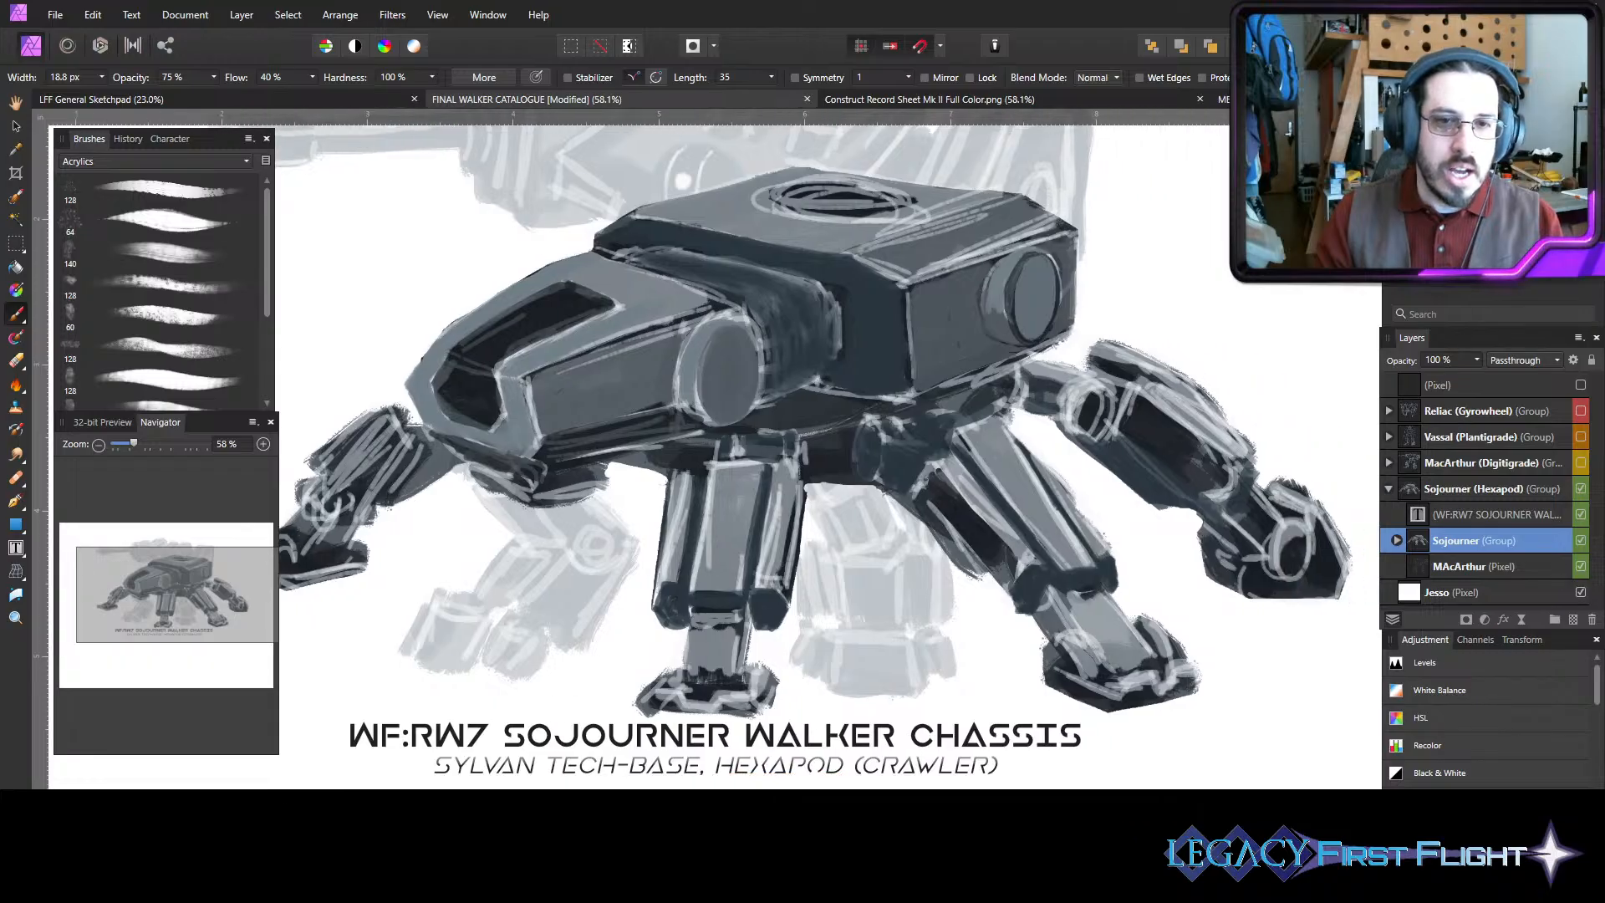
pyautogui.scroll(1, 959, 628)
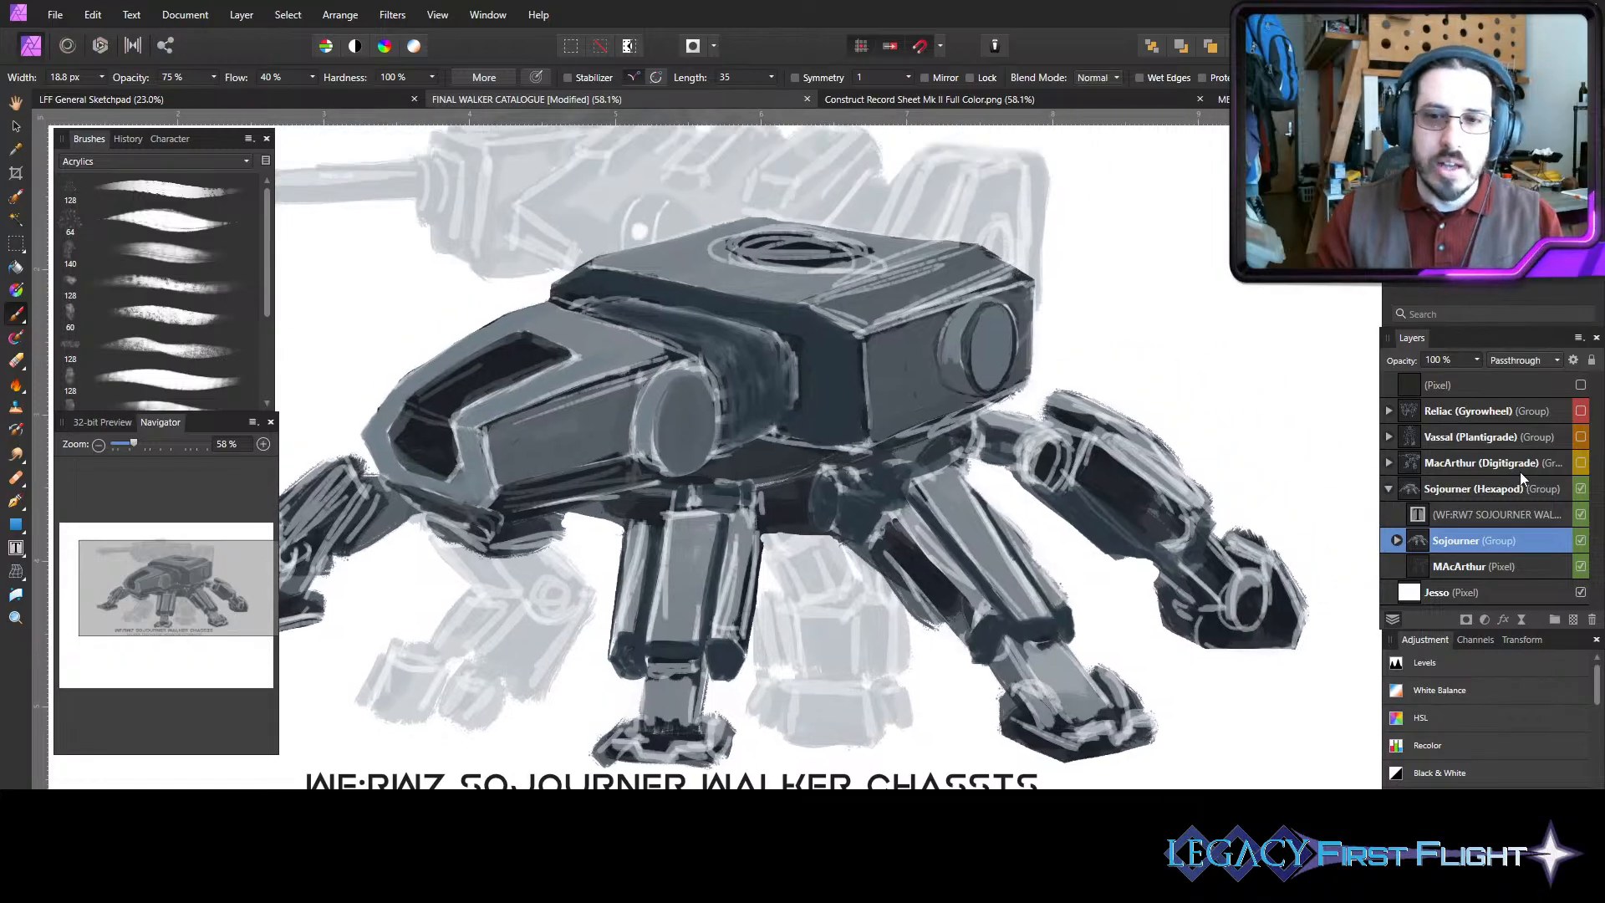
# - On the Systems layer, paint a blue-gray pod over the nose's round side mount, enlarging the brush to 35.4 px and up to 53.8 px
pyautogui.click(1396, 541)
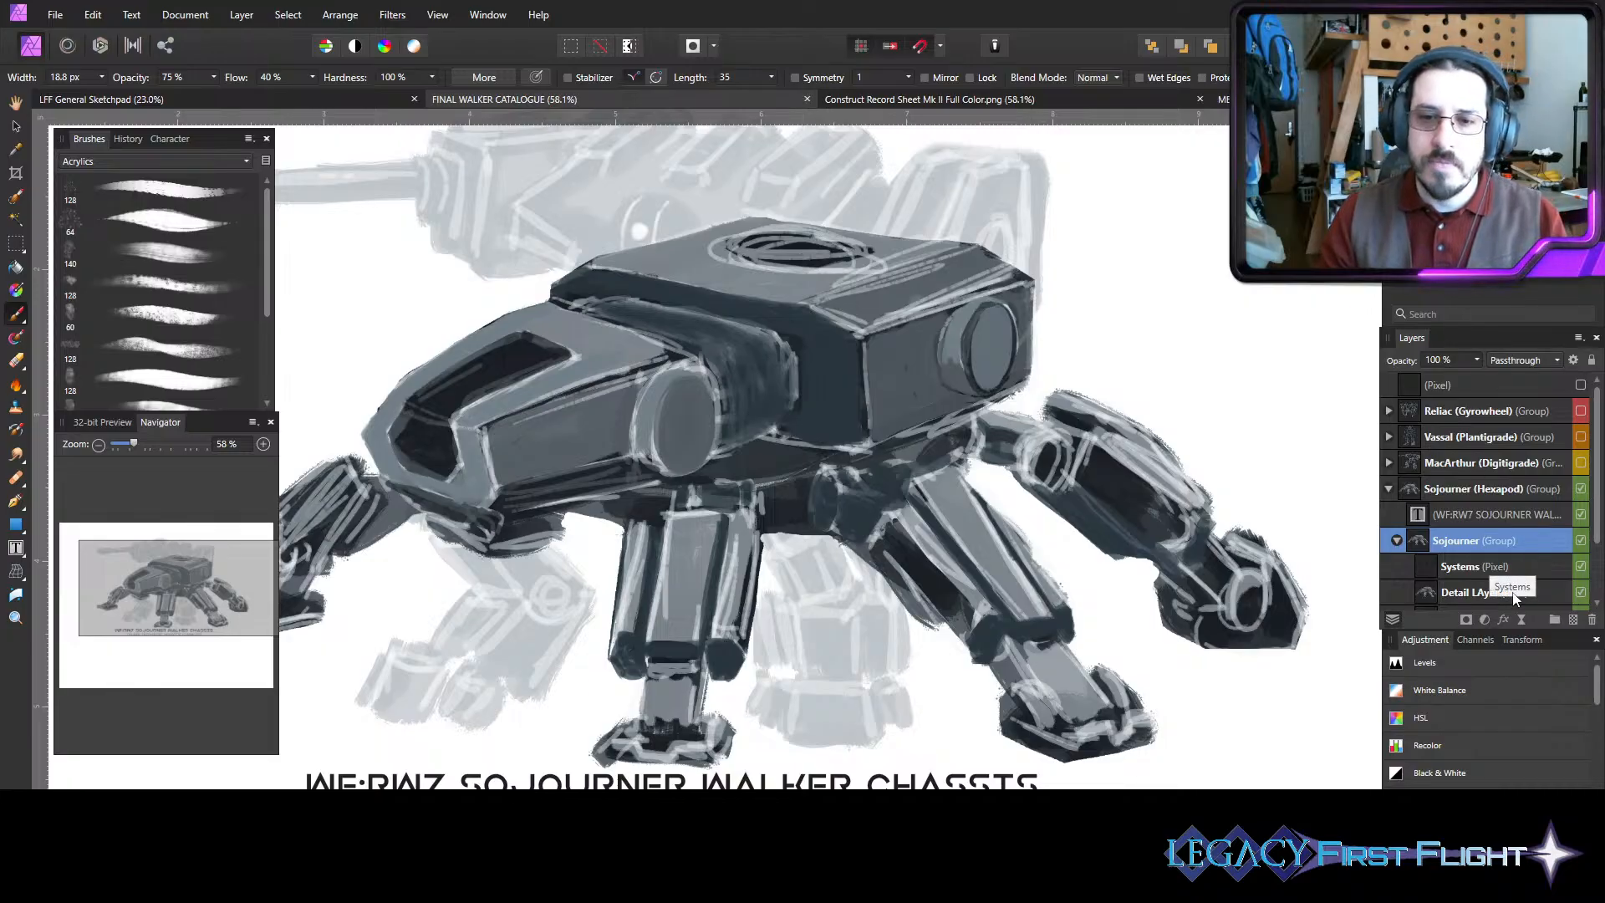
pyautogui.click(1520, 568)
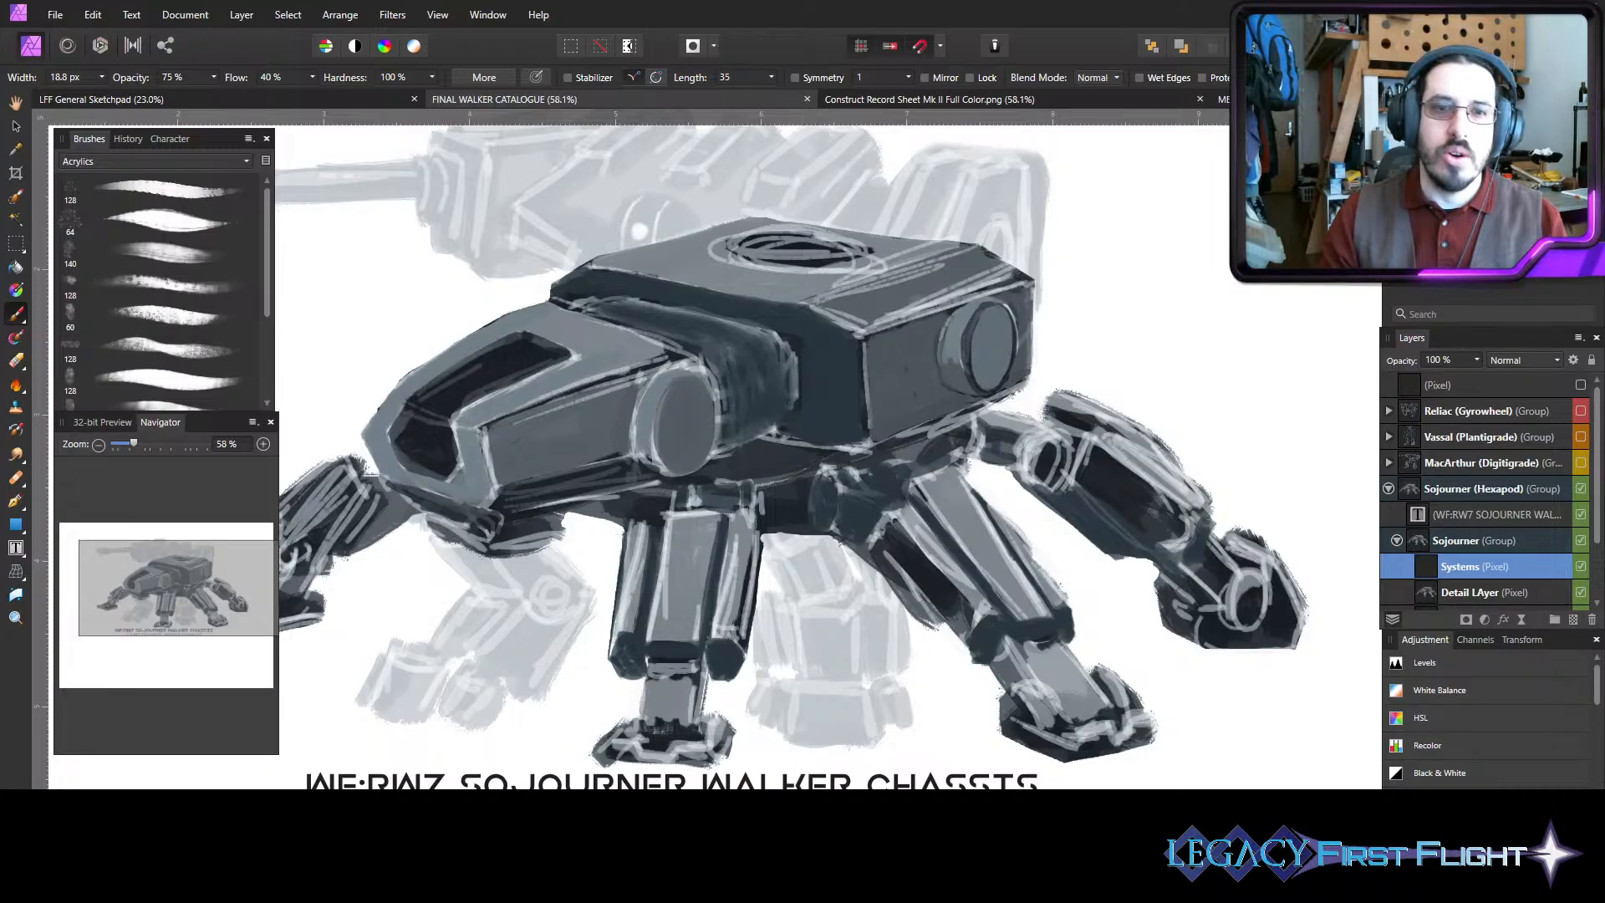
pyautogui.press(']')
pyautogui.press(']')
pyautogui.press(']')
pyautogui.press(']')
pyautogui.press(']')
pyautogui.press(']')
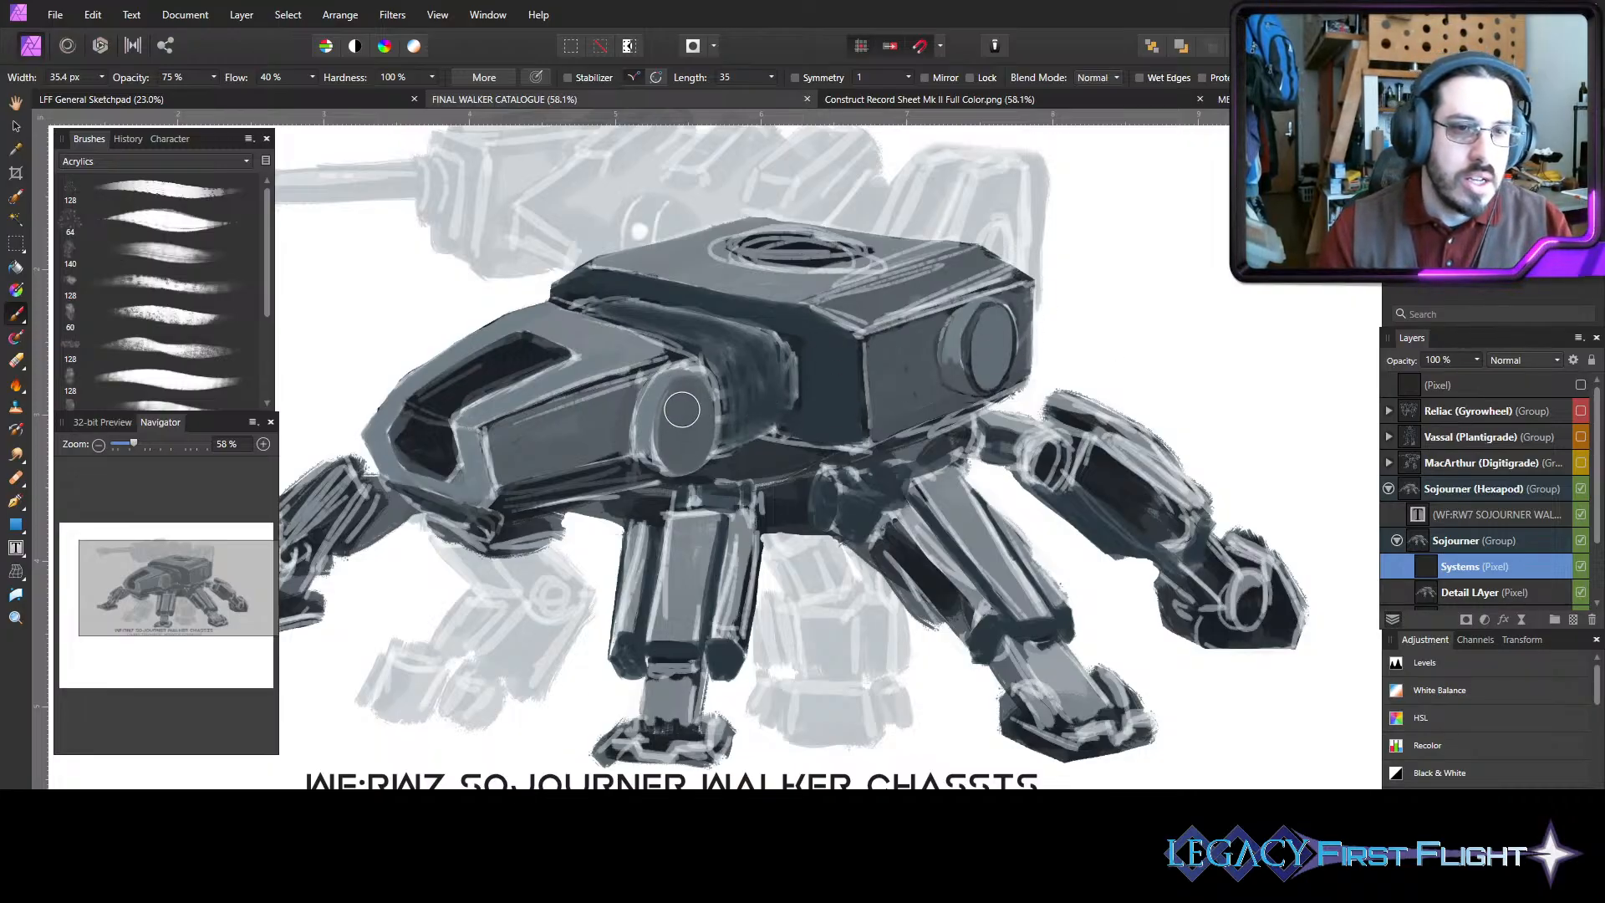
pyautogui.moveTo(685, 396)
pyautogui.mouseDown()
pyautogui.moveTo(576, 441)
pyautogui.moveTo(719, 378)
pyautogui.moveTo(572, 438)
pyautogui.moveTo(654, 395)
pyautogui.moveTo(607, 413)
pyautogui.moveTo(621, 409)
pyautogui.moveTo(589, 459)
pyautogui.moveTo(657, 439)
pyautogui.moveTo(619, 465)
pyautogui.moveTo(608, 448)
pyautogui.moveTo(619, 463)
pyautogui.moveTo(601, 470)
pyautogui.moveTo(727, 429)
pyautogui.moveTo(731, 447)
pyautogui.moveTo(727, 381)
pyautogui.moveTo(627, 443)
pyautogui.moveTo(702, 420)
pyautogui.moveTo(685, 446)
pyautogui.moveTo(633, 446)
pyautogui.mouseUp()
pyautogui.press(']')
pyautogui.press(']')
pyautogui.press(']')
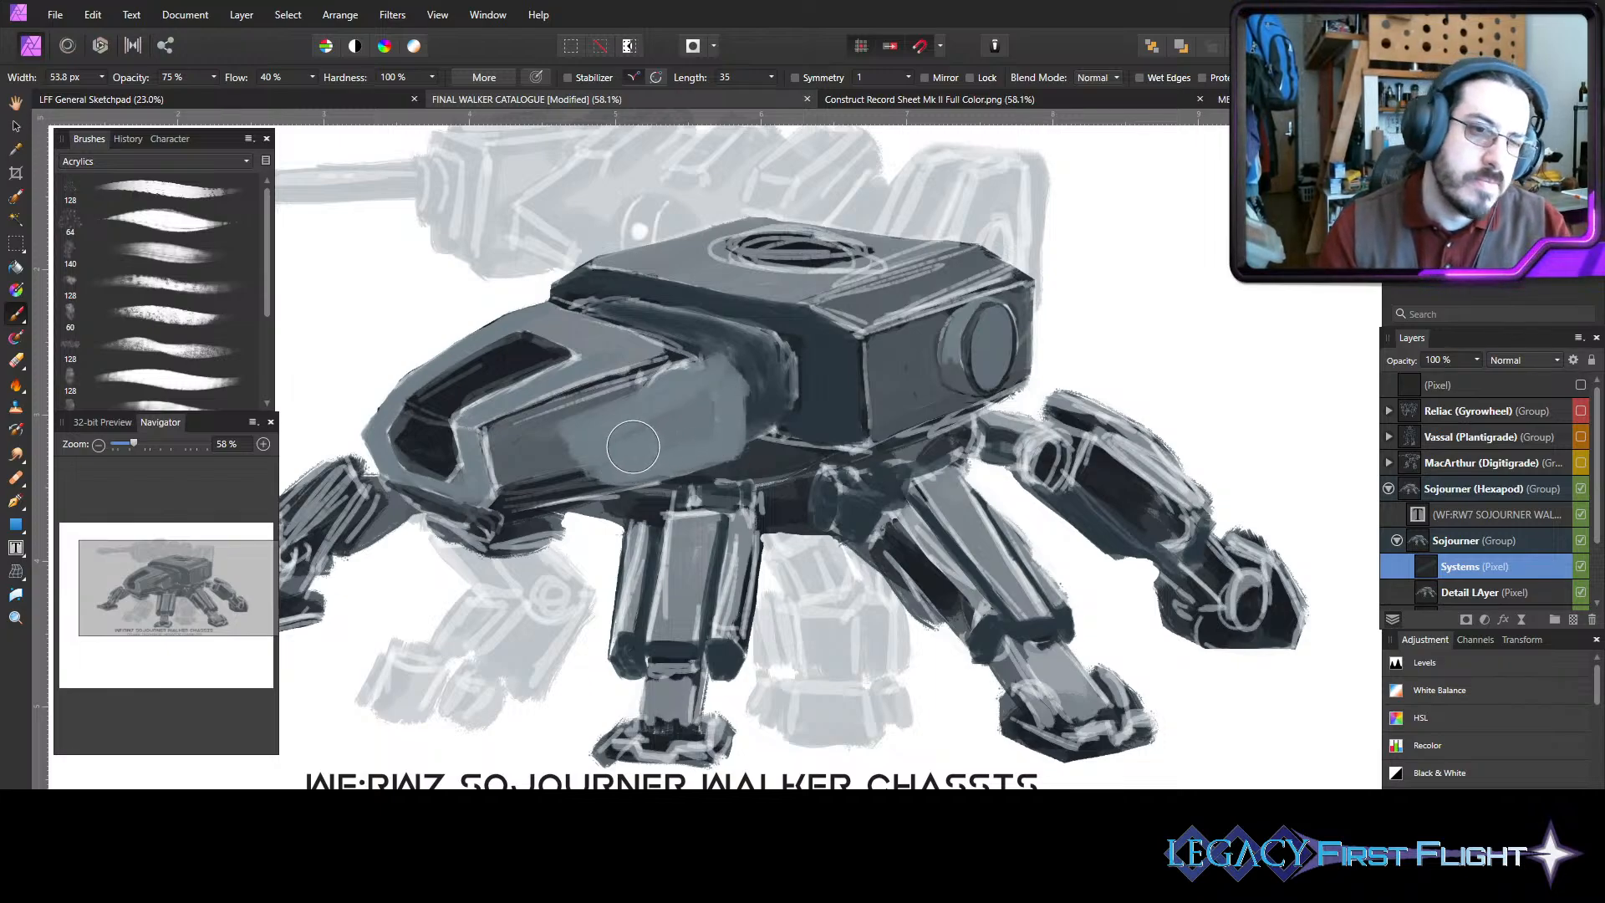
# - Paint a matching blue-gray pod along the far side of the nose with a smaller brush, ending at a 25.1 px width
pyautogui.press('[')
pyautogui.press('[')
pyautogui.press('[')
pyautogui.press('[')
pyautogui.moveTo(485, 311)
pyautogui.mouseDown()
pyautogui.moveTo(417, 350)
pyautogui.moveTo(509, 304)
pyautogui.mouseUp()
pyautogui.moveTo(412, 352)
pyautogui.mouseDown()
pyautogui.moveTo(394, 384)
pyautogui.moveTo(449, 339)
pyautogui.moveTo(389, 360)
pyautogui.mouseUp()
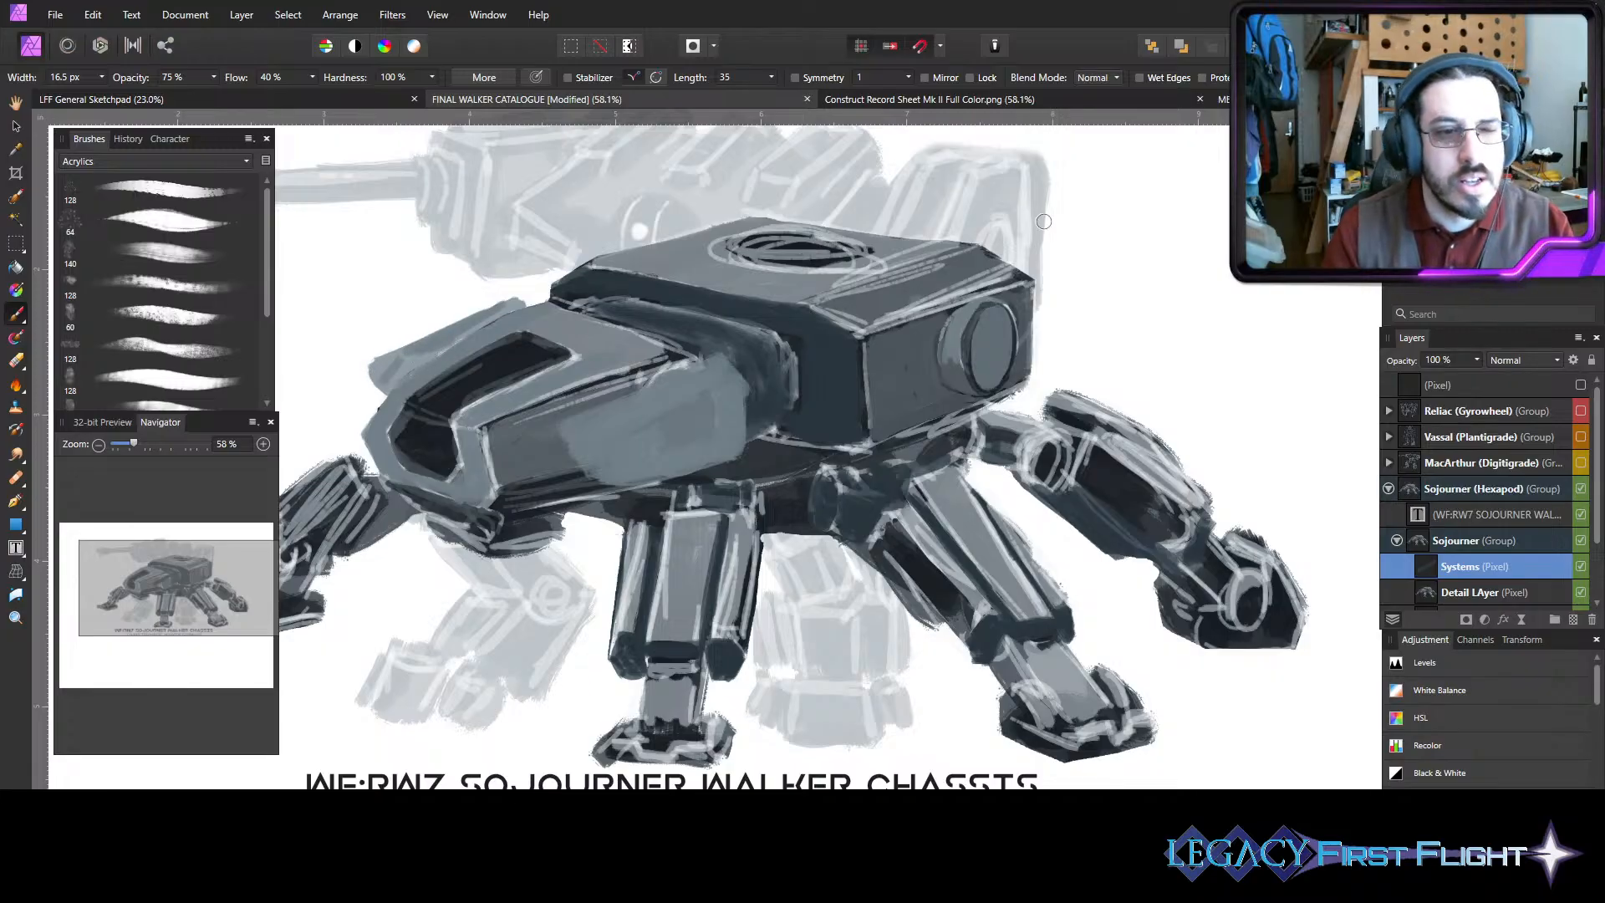
pyautogui.press(']')
pyautogui.press(']')
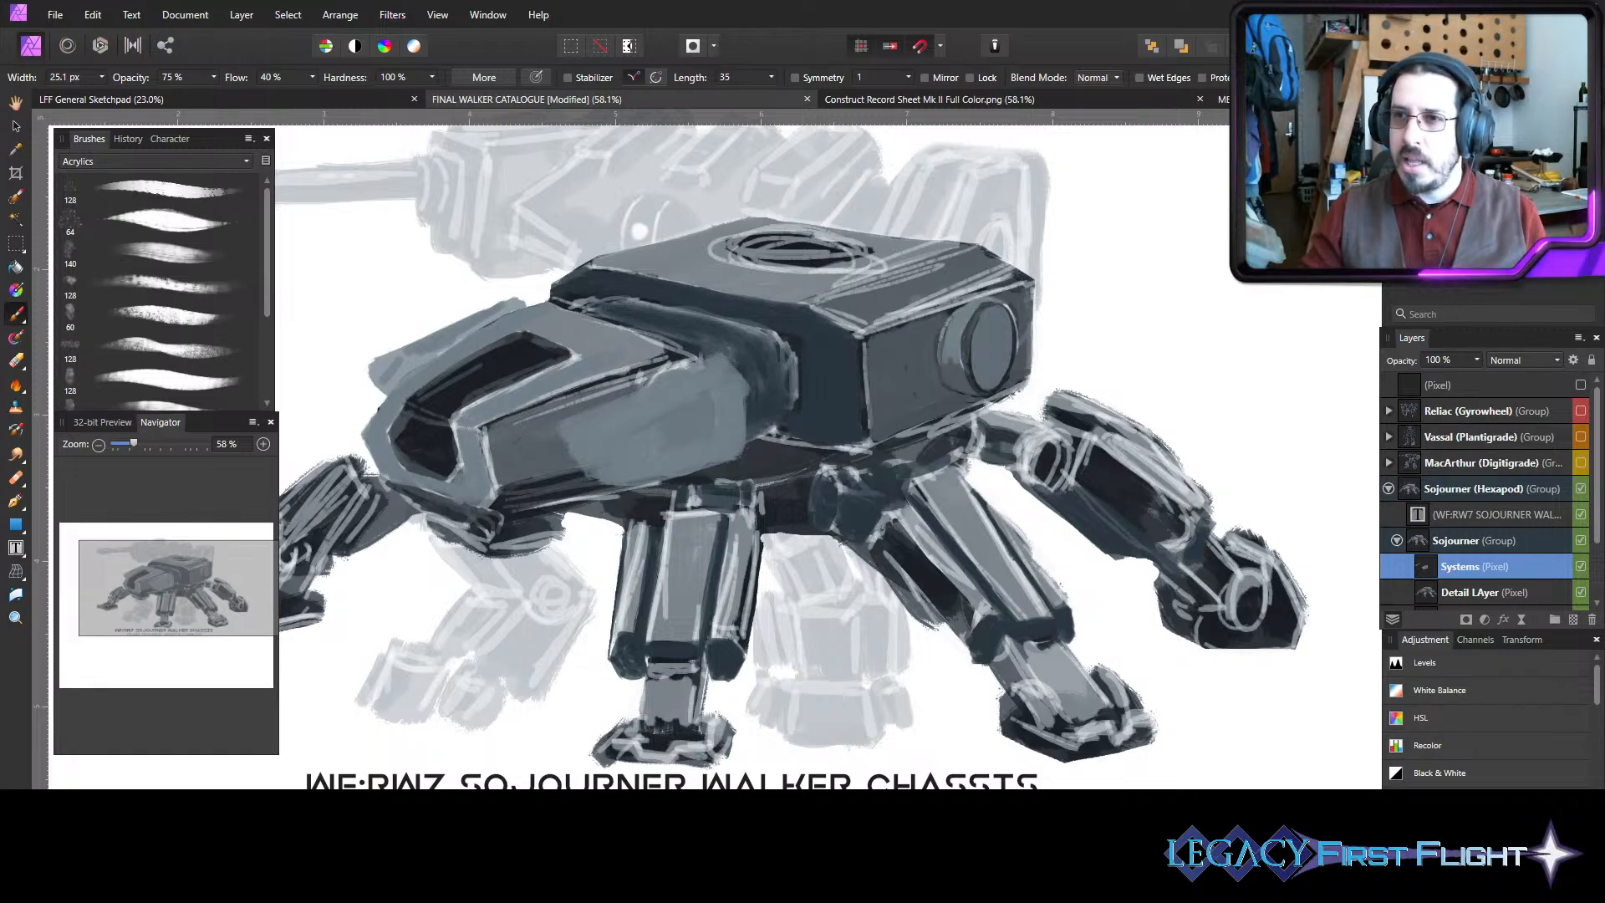
# - Switch to the image viewer and examine the Silph Pilgrimage.png vehicle drawing at full size as a reference
pyautogui.moveTo(562, 76); pyautogui.dragTo(671, 196)
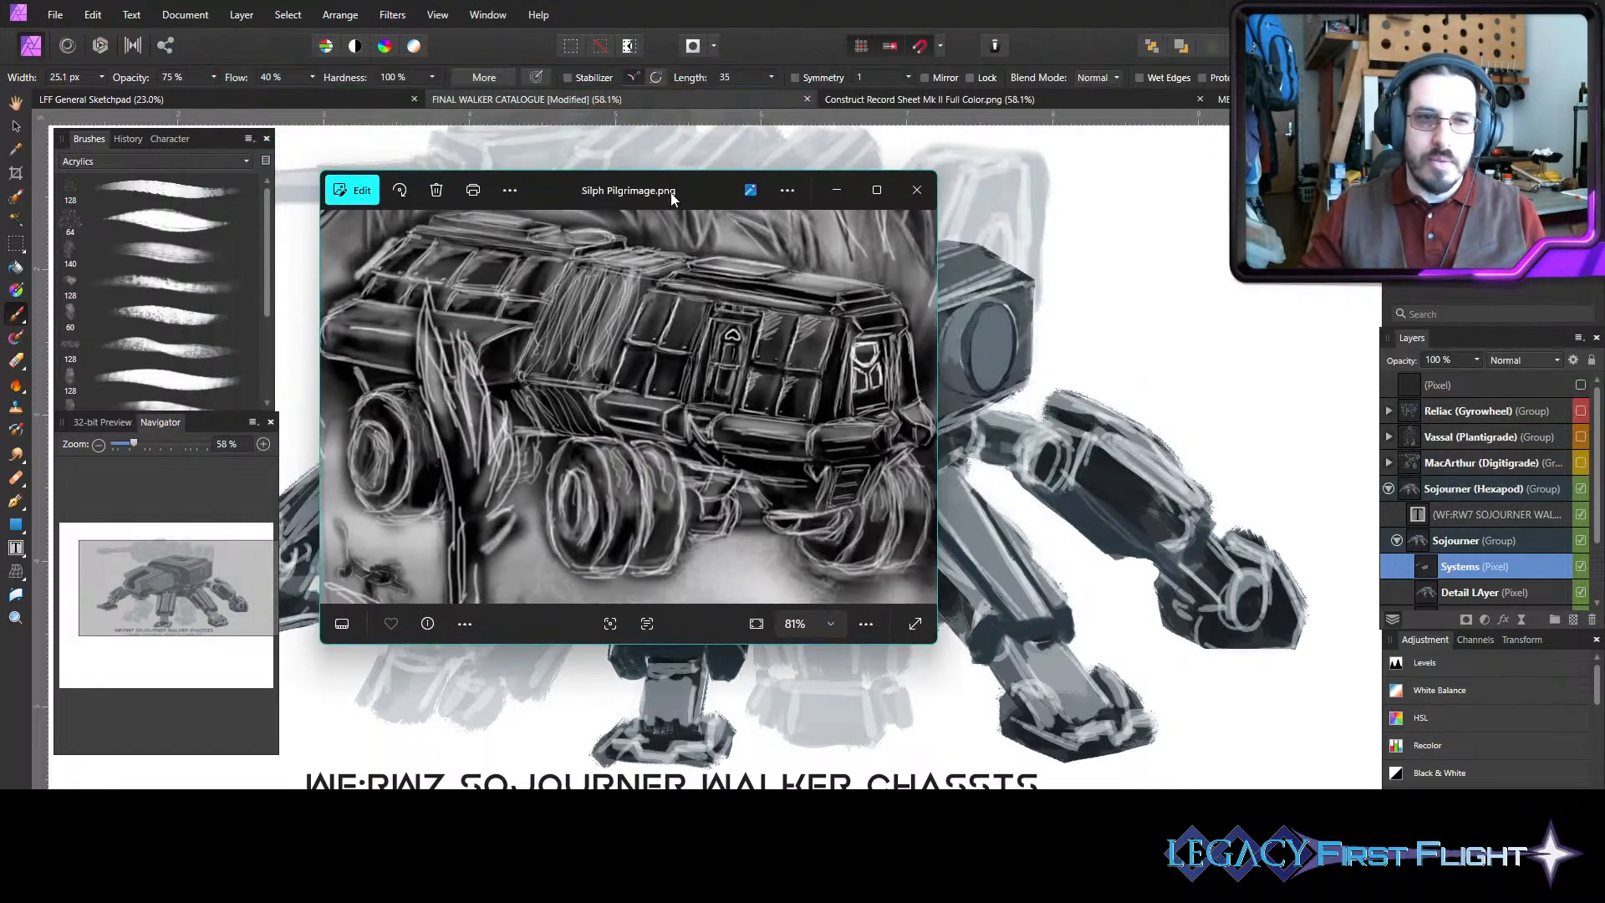
pyautogui.doubleClick(671, 196)
pyautogui.moveTo(1194, 582)
pyautogui.mouseDown()
pyautogui.moveTo(707, 356)
pyautogui.moveTo(707, 317)
pyautogui.mouseUp()
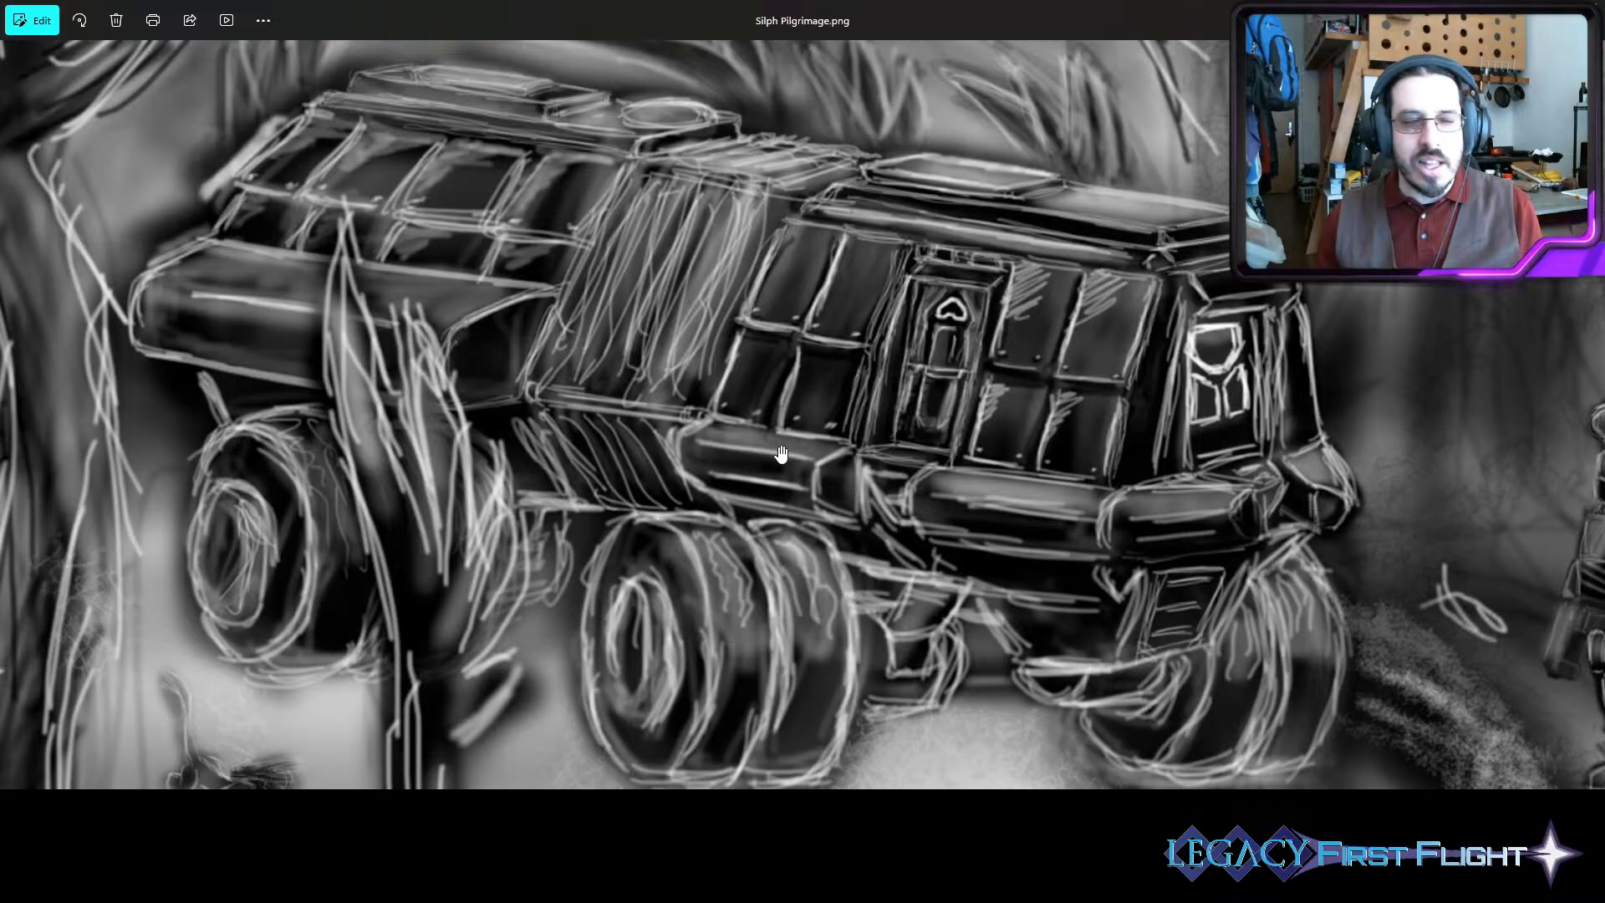
pyautogui.moveTo(806, 5); pyautogui.dragTo(1604, 33)
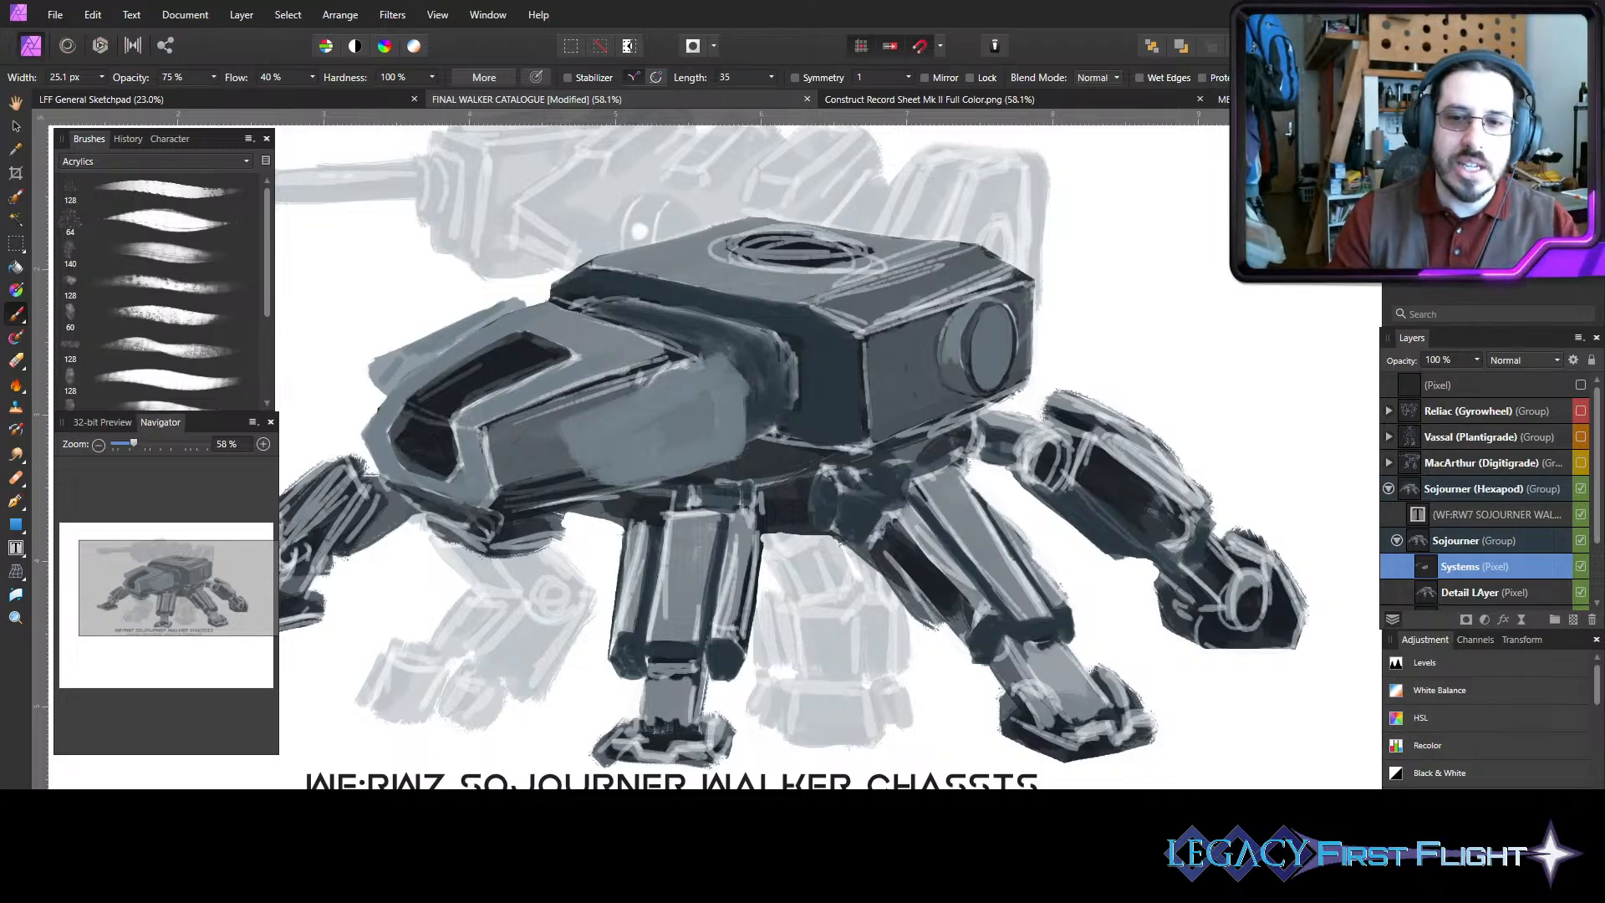
# - Paint a large blue-gray pod over the round mount on the rear hull side, extending past the hull's back edge
pyautogui.scroll(2, 752, 452)
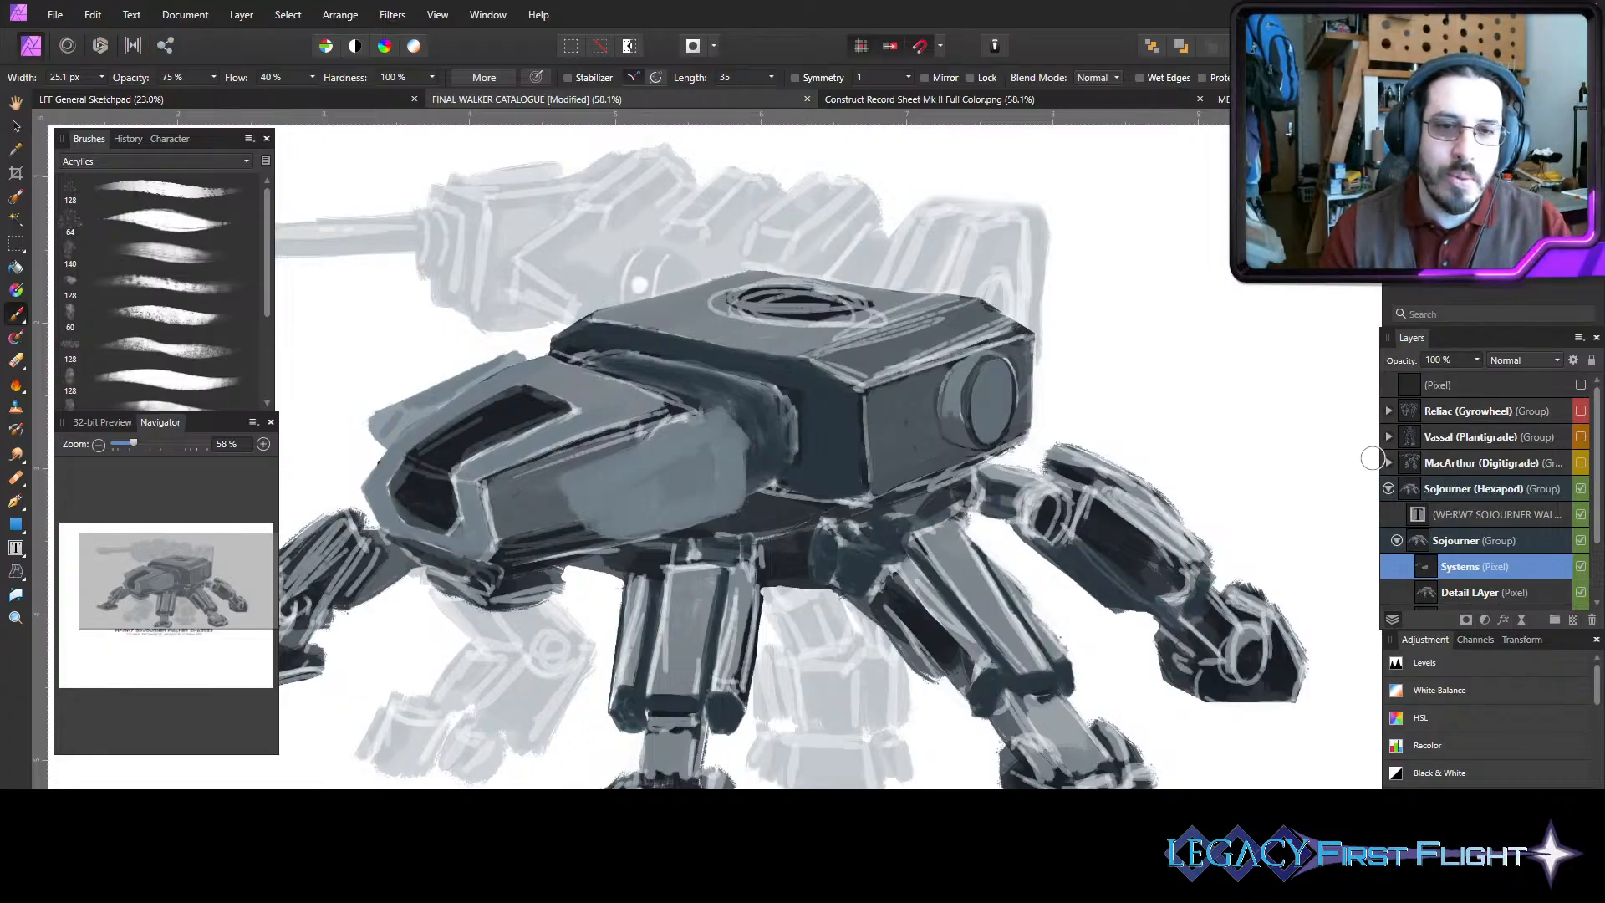
pyautogui.moveTo(977, 415)
pyautogui.mouseDown()
pyautogui.moveTo(1046, 319)
pyautogui.moveTo(961, 418)
pyautogui.moveTo(1041, 321)
pyautogui.moveTo(965, 398)
pyautogui.moveTo(989, 362)
pyautogui.moveTo(959, 440)
pyautogui.moveTo(938, 438)
pyautogui.moveTo(1079, 321)
pyautogui.moveTo(1034, 313)
pyautogui.moveTo(1045, 343)
pyautogui.moveTo(1090, 324)
pyautogui.moveTo(1085, 361)
pyautogui.moveTo(1092, 376)
pyautogui.moveTo(1092, 339)
pyautogui.moveTo(1117, 409)
pyautogui.moveTo(1015, 452)
pyautogui.moveTo(1075, 368)
pyautogui.moveTo(1044, 417)
pyautogui.moveTo(1084, 392)
pyautogui.mouseUp()
pyautogui.press(']')
pyautogui.press(']')
pyautogui.press('[')
pyautogui.press('[')
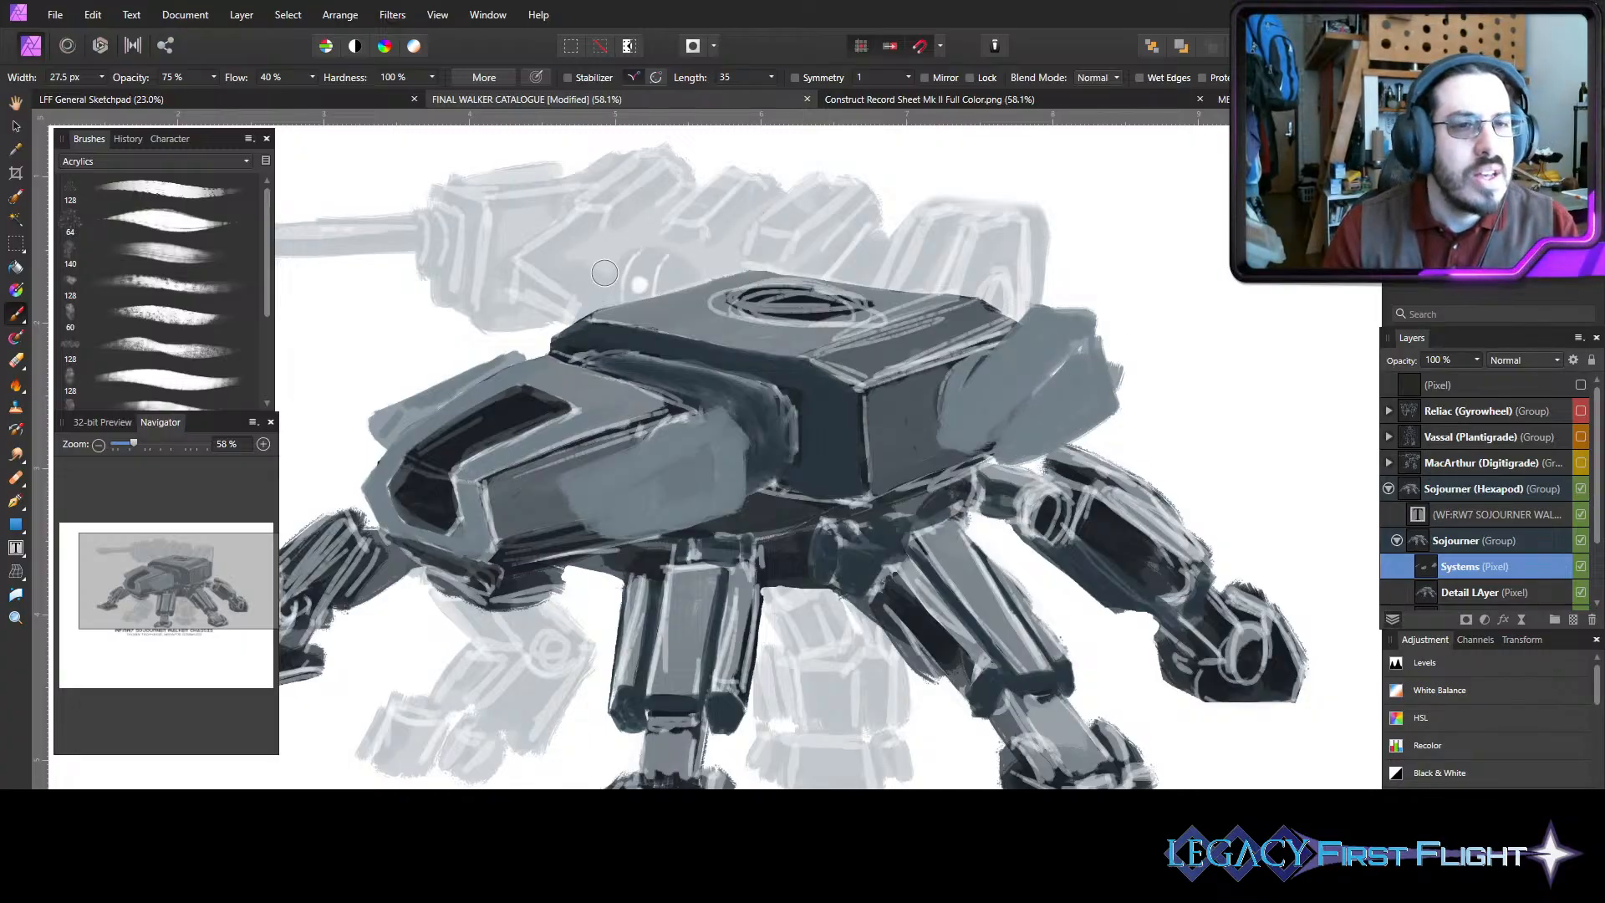
# - Paint a narrow blue-gray block along the far front edge of the hull roof with a brush of about 15 px
pyautogui.moveTo(695, 260)
pyautogui.mouseDown()
pyautogui.moveTo(617, 303)
pyautogui.moveTo(720, 273)
pyautogui.moveTo(648, 298)
pyautogui.moveTo(637, 270)
pyautogui.moveTo(570, 310)
pyautogui.moveTo(660, 262)
pyautogui.moveTo(537, 350)
pyautogui.mouseUp()
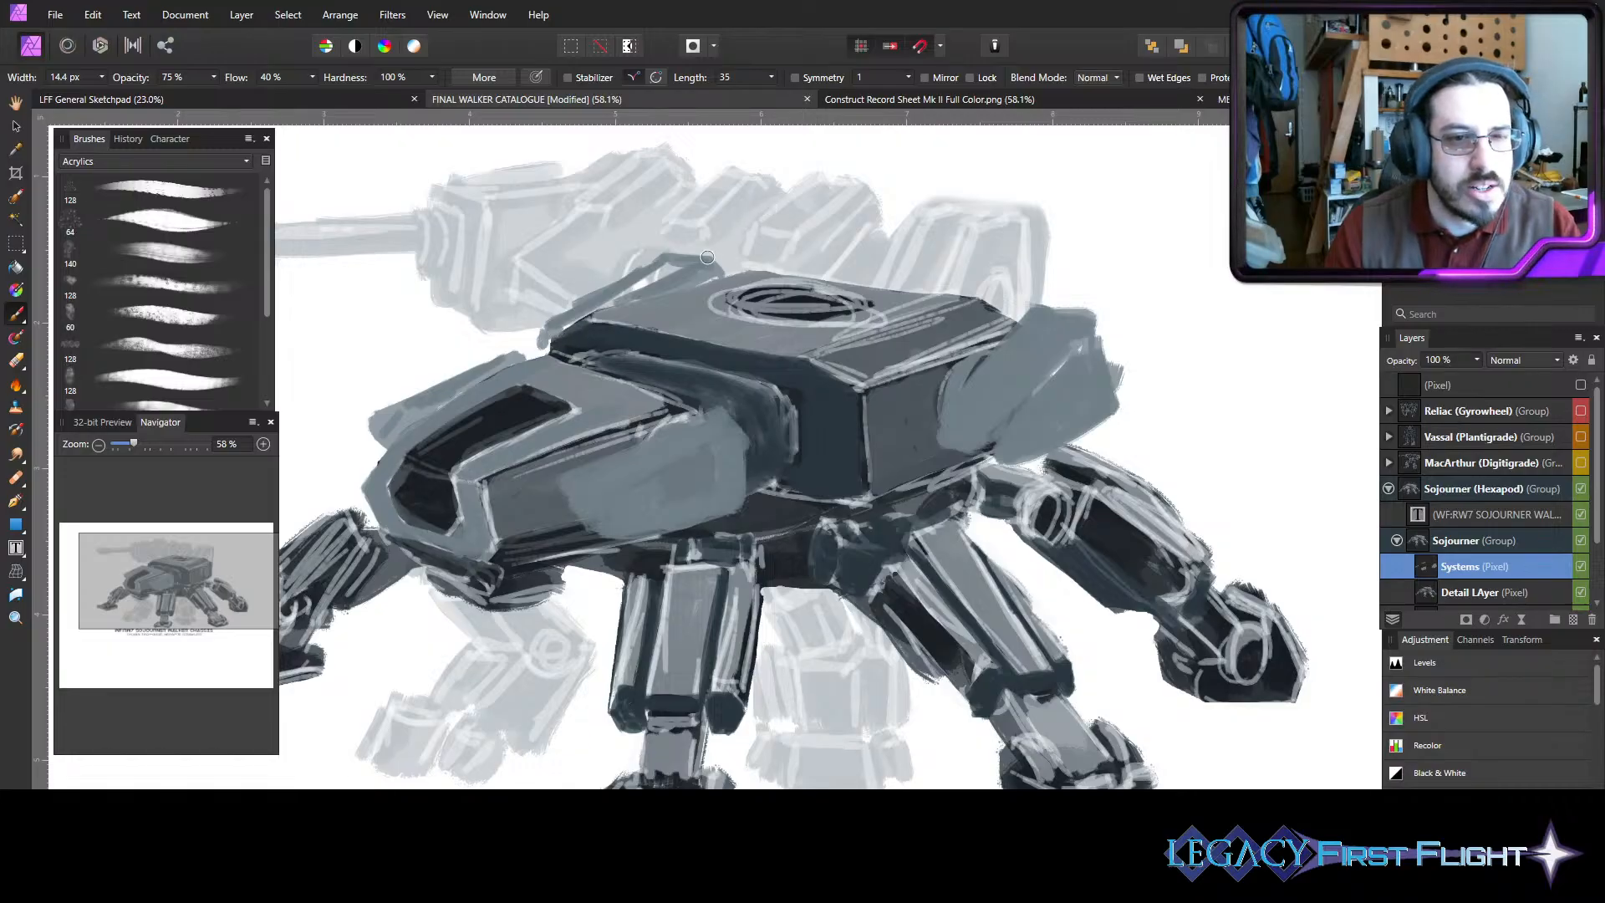
pyautogui.press('[')
pyautogui.moveTo(670, 270); pyautogui.dragTo(573, 317)
pyautogui.moveTo(892, 437); pyautogui.dragTo(1006, 444)
pyautogui.moveTo(986, 336); pyautogui.dragTo(989, 443)
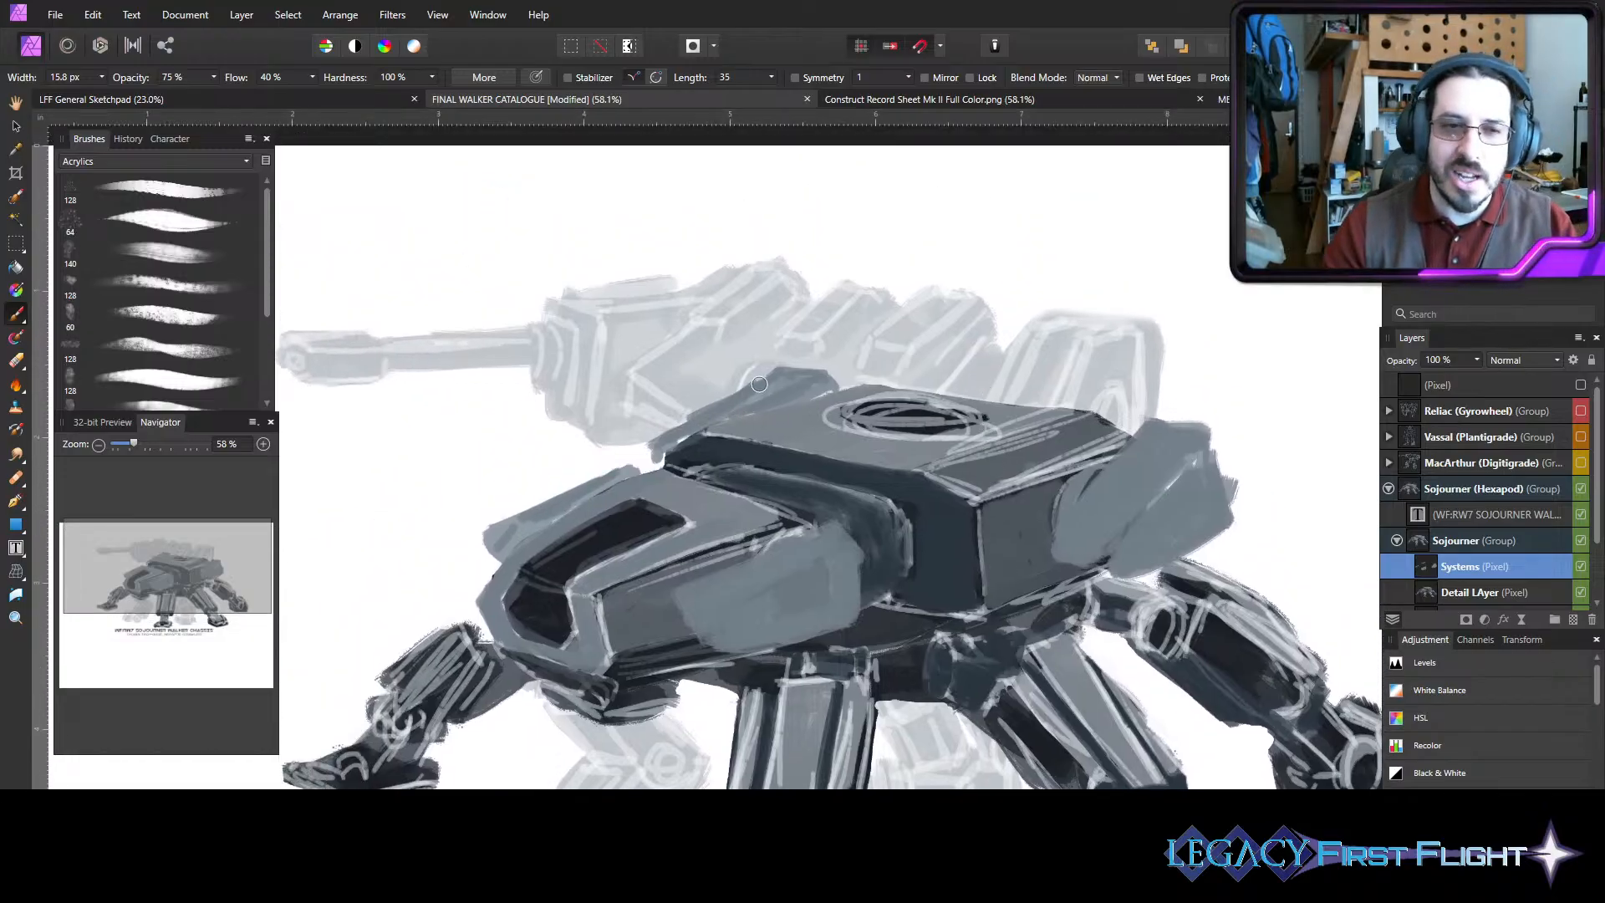
# - Paint a slanted blue-gray fin rising forward from the roof block with a 15.8 px brush and touch up the rear pod's lower edge
pyautogui.moveTo(784, 359); pyautogui.dragTo(713, 267)
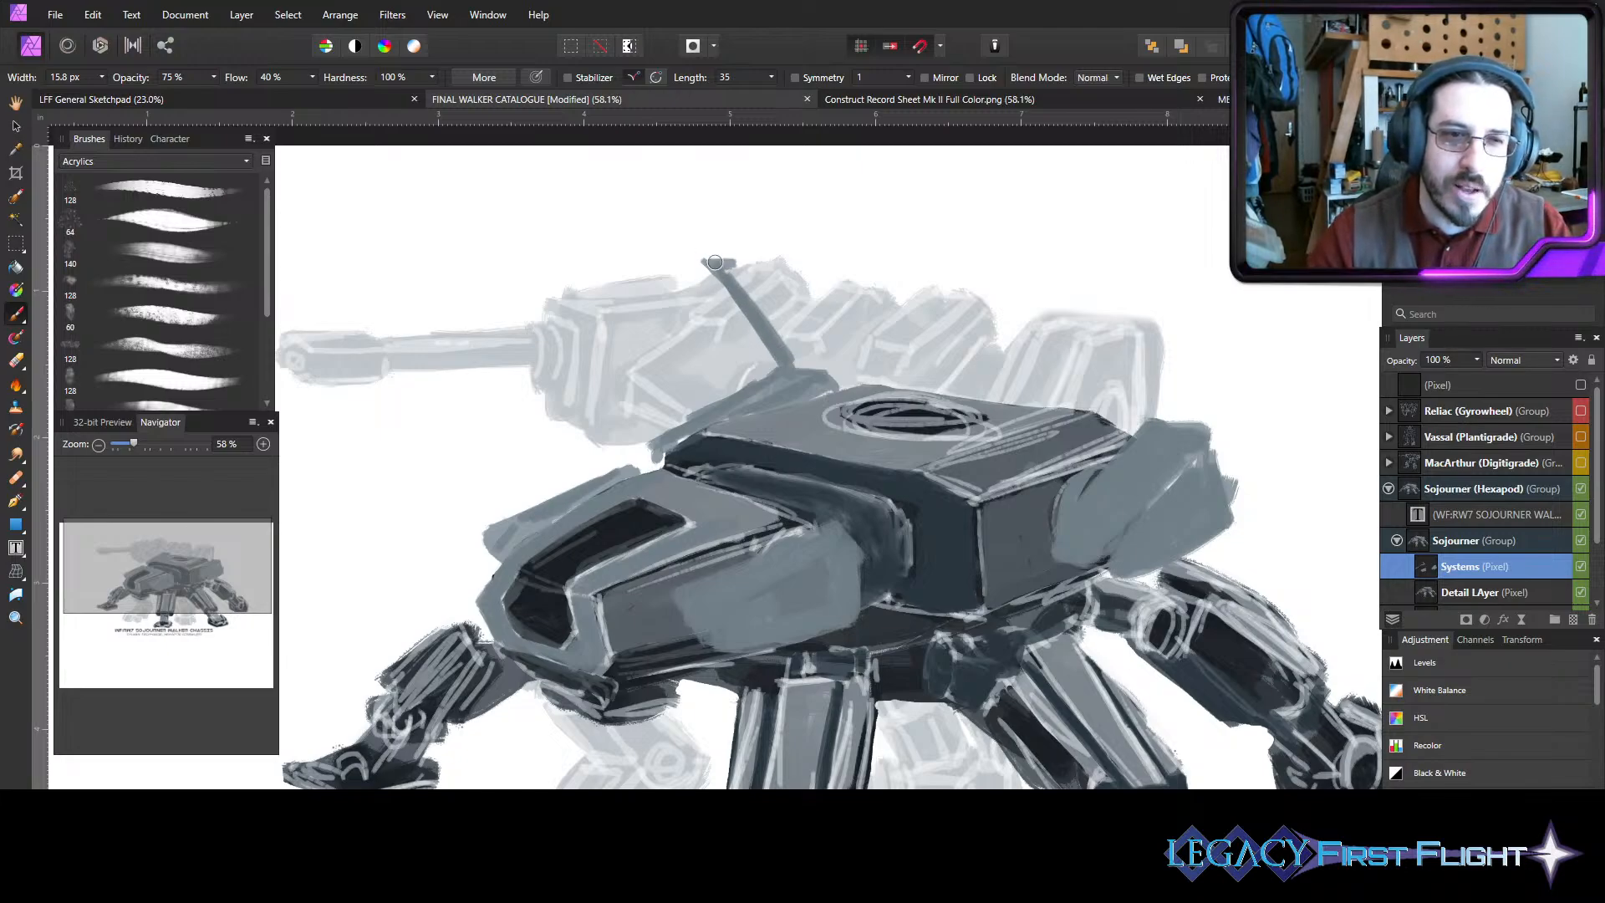
pyautogui.moveTo(714, 261)
pyautogui.mouseDown()
pyautogui.moveTo(761, 294)
pyautogui.moveTo(709, 263)
pyautogui.moveTo(738, 266)
pyautogui.moveTo(778, 317)
pyautogui.moveTo(736, 262)
pyautogui.moveTo(813, 357)
pyautogui.moveTo(746, 266)
pyautogui.moveTo(811, 361)
pyautogui.moveTo(721, 262)
pyautogui.moveTo(801, 357)
pyautogui.moveTo(766, 328)
pyautogui.mouseUp()
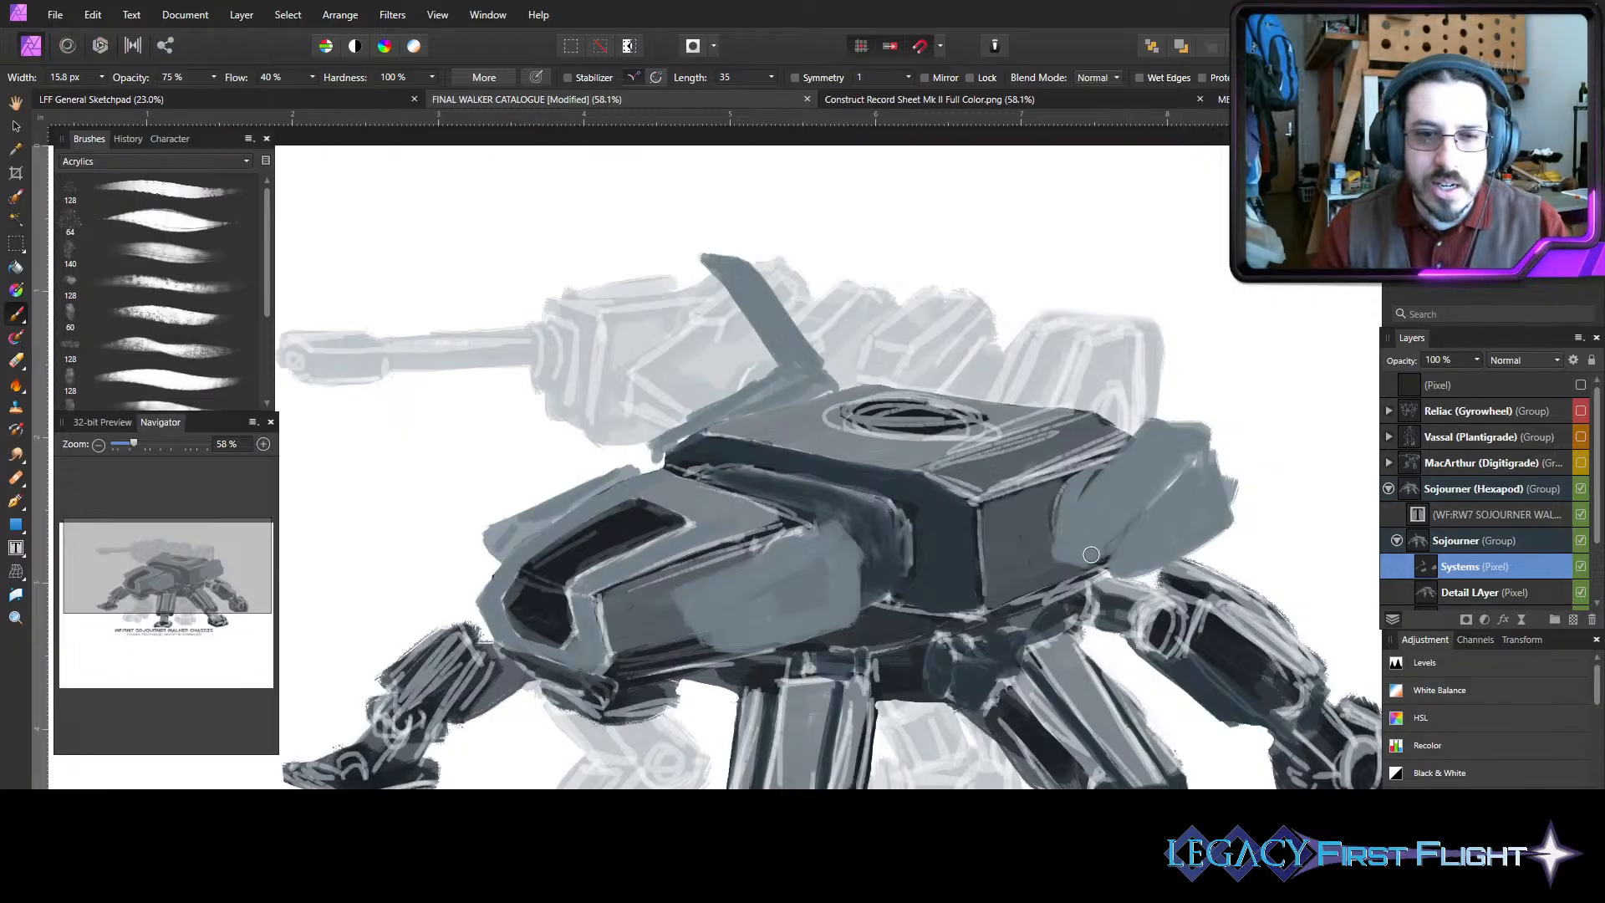
pyautogui.moveTo(1091, 554)
pyautogui.mouseDown()
pyautogui.moveTo(1074, 571)
pyautogui.moveTo(1102, 568)
pyautogui.moveTo(1086, 569)
pyautogui.mouseUp()
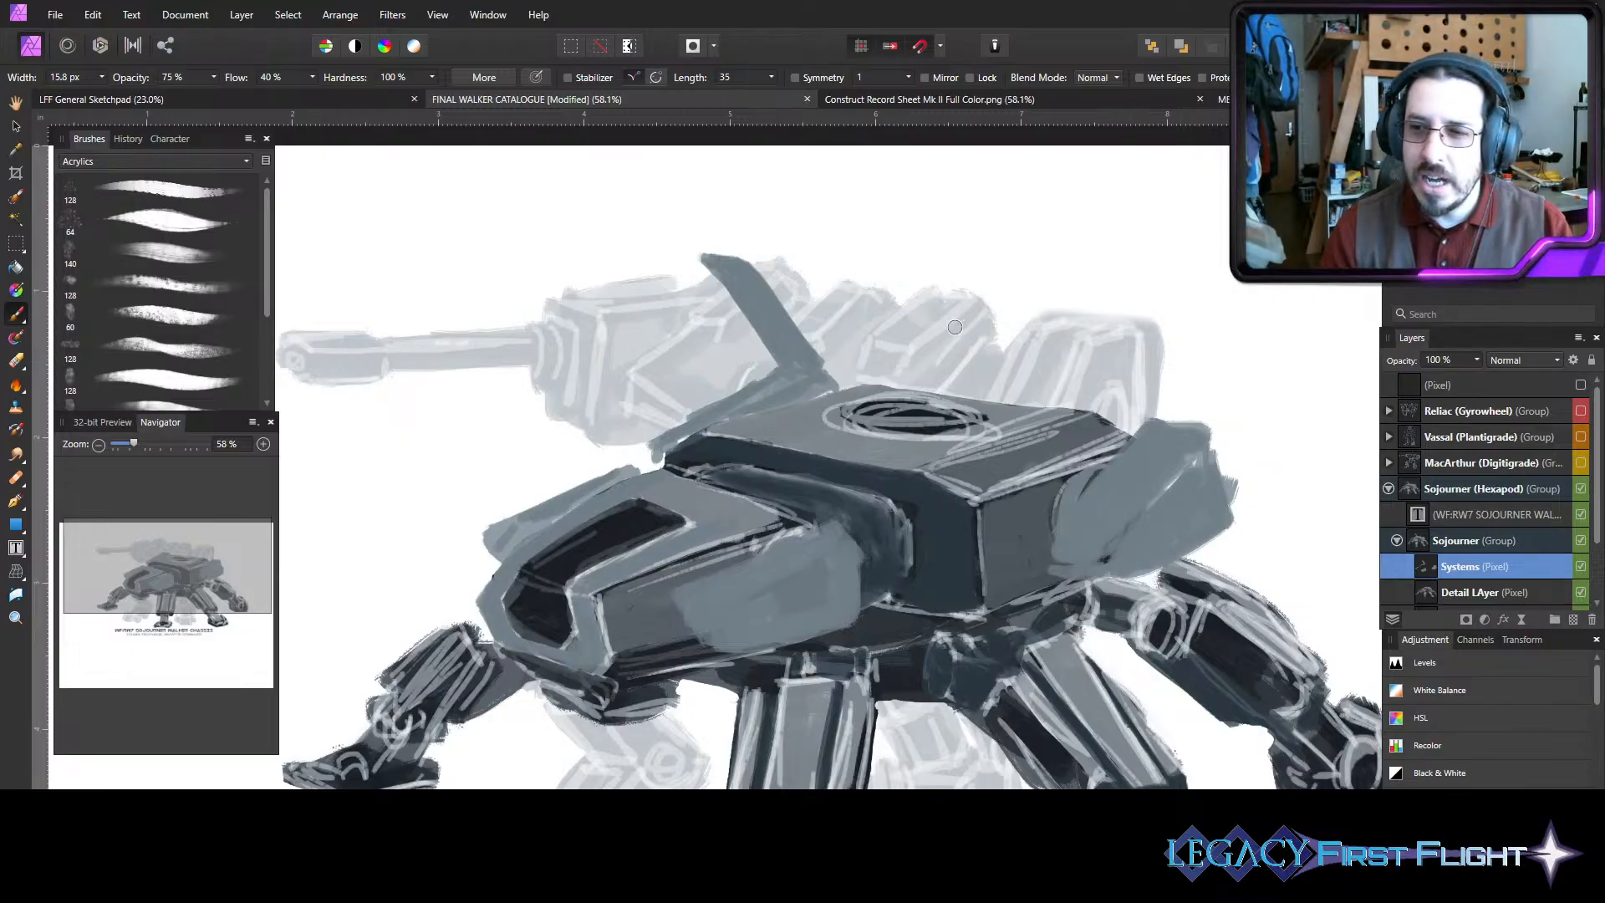
pyautogui.scroll(-3, 950, 382)
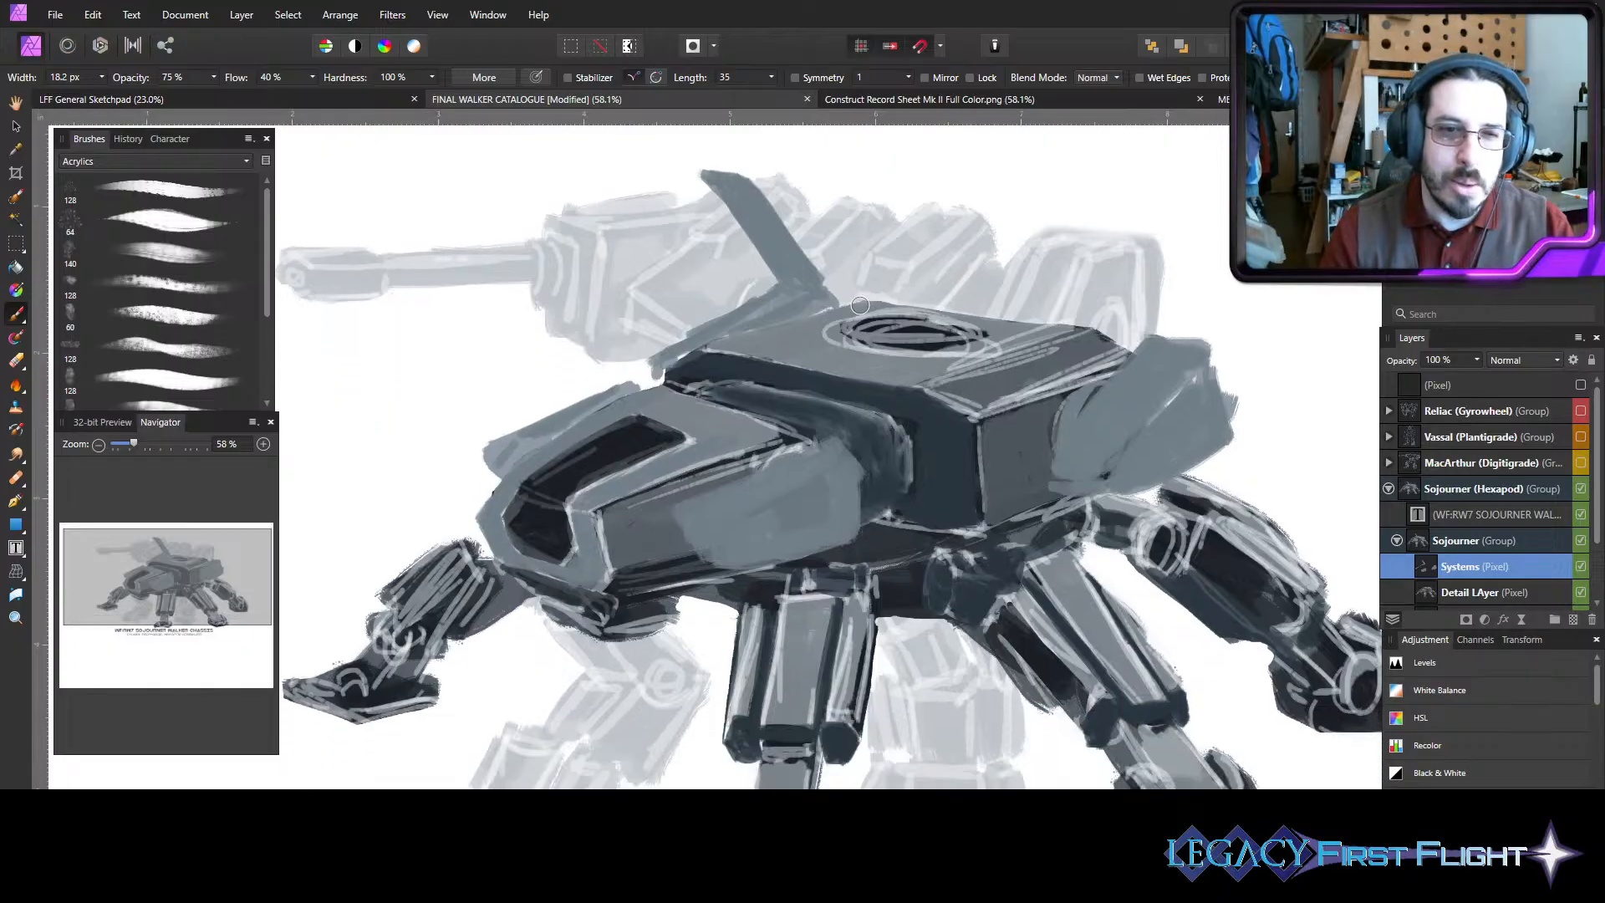
# - Paint a flat blue-gray ellipse over the round roof mount and arch a dome outline above it with a 20.9 px brush
pyautogui.press(']')
pyautogui.press(']')
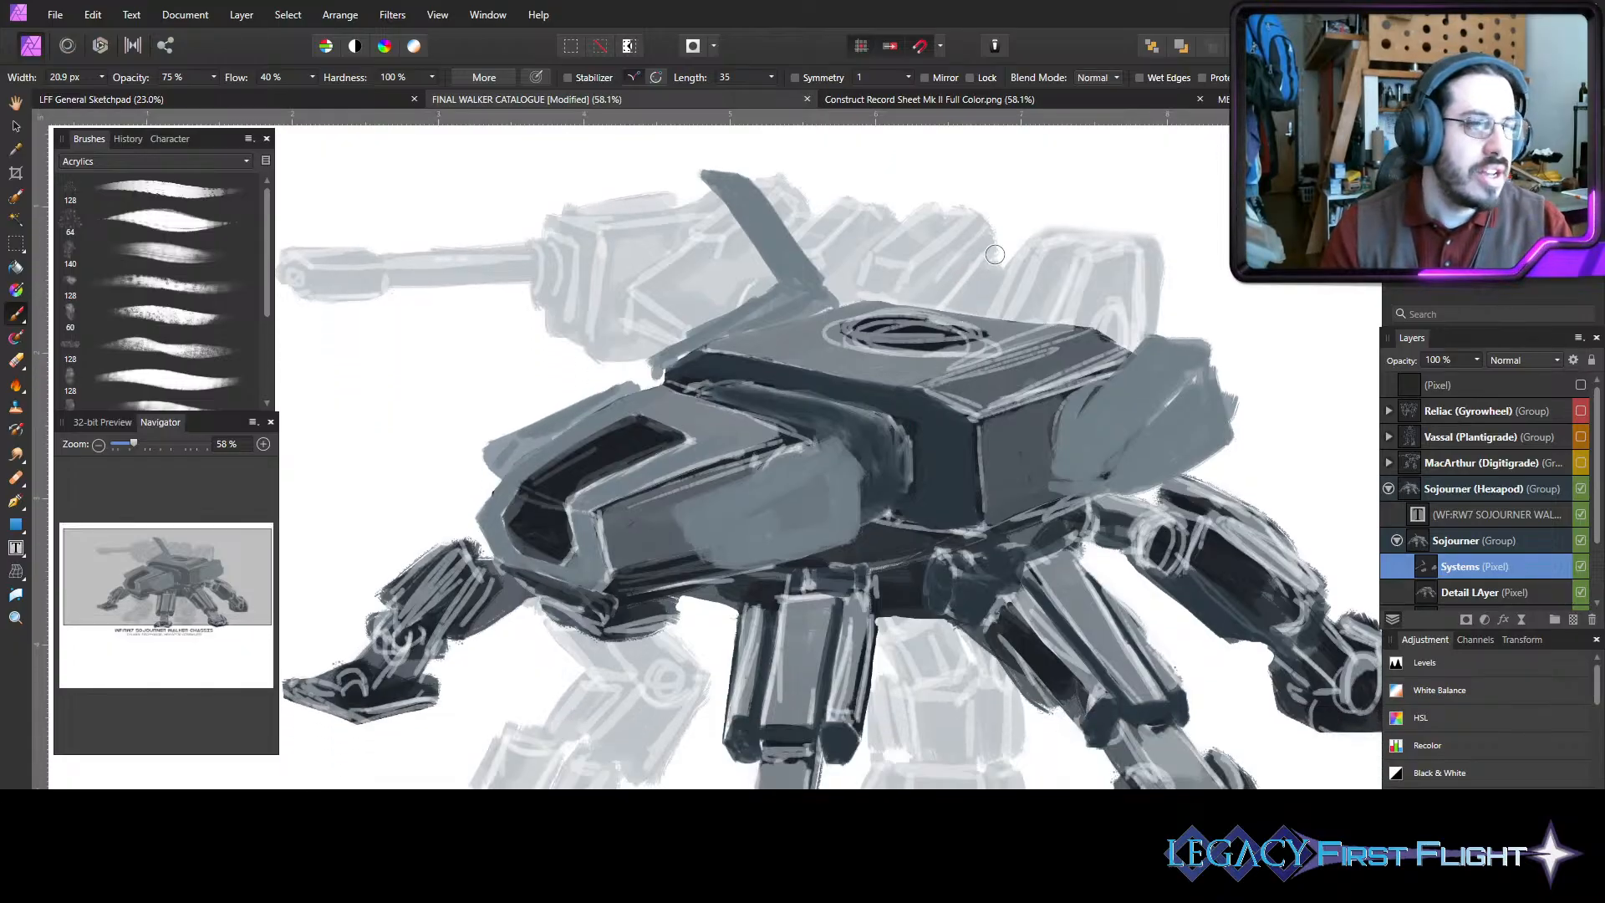
pyautogui.moveTo(856, 316)
pyautogui.mouseDown()
pyautogui.moveTo(969, 328)
pyautogui.moveTo(859, 326)
pyautogui.moveTo(909, 302)
pyautogui.moveTo(987, 331)
pyautogui.moveTo(857, 318)
pyautogui.moveTo(911, 294)
pyautogui.moveTo(962, 328)
pyautogui.moveTo(937, 325)
pyautogui.mouseUp()
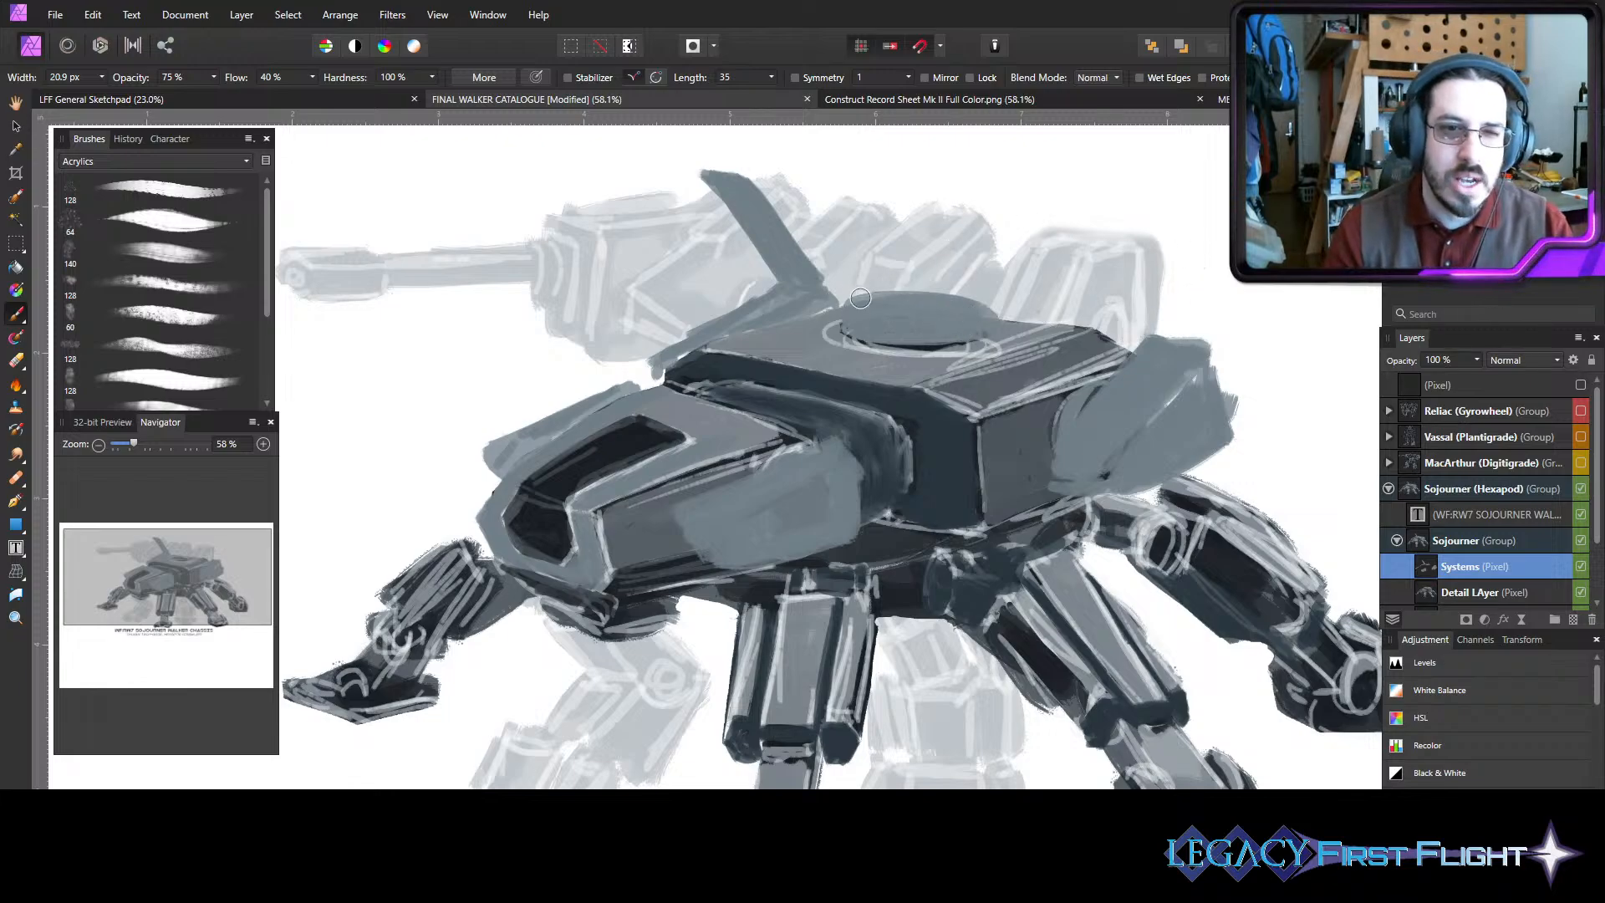
pyautogui.moveTo(860, 299)
pyautogui.mouseDown()
pyautogui.moveTo(951, 267)
pyautogui.moveTo(869, 286)
pyautogui.moveTo(998, 294)
pyautogui.moveTo(915, 275)
pyautogui.moveTo(1018, 306)
pyautogui.moveTo(965, 276)
pyautogui.moveTo(1033, 314)
pyautogui.moveTo(949, 274)
pyautogui.moveTo(1010, 294)
pyautogui.moveTo(937, 274)
pyautogui.moveTo(985, 285)
pyautogui.moveTo(876, 299)
pyautogui.mouseUp()
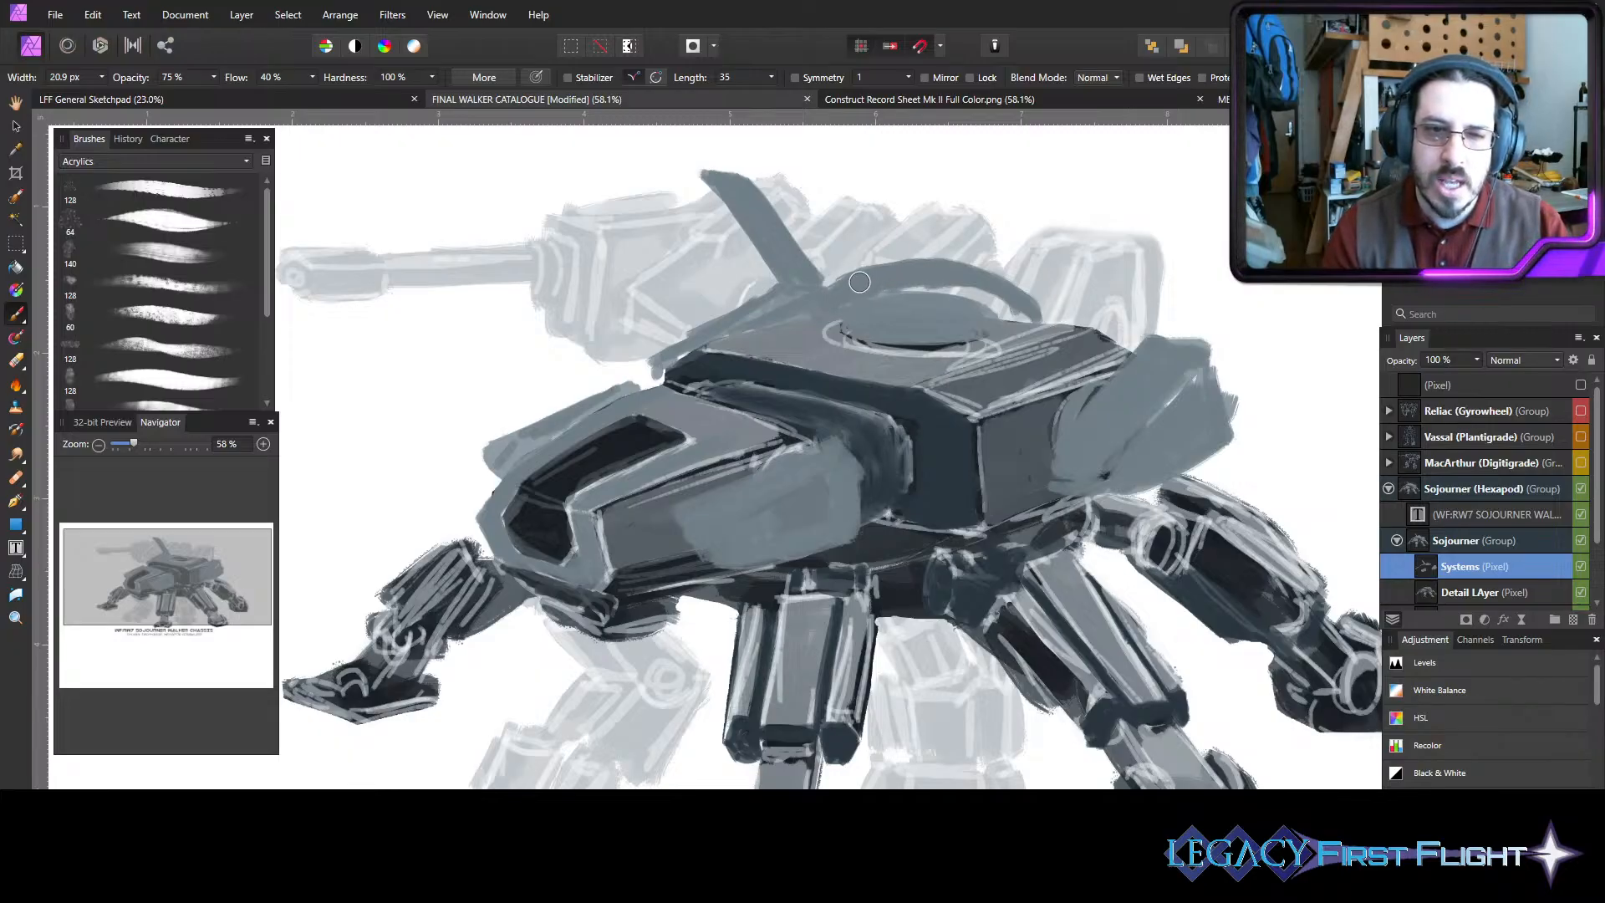
# - Fill the roof dome with solid blue-gray using larger brush sizes, smooth its upper edge, and save the document
pyautogui.press(']')
pyautogui.press(']')
pyautogui.press(']')
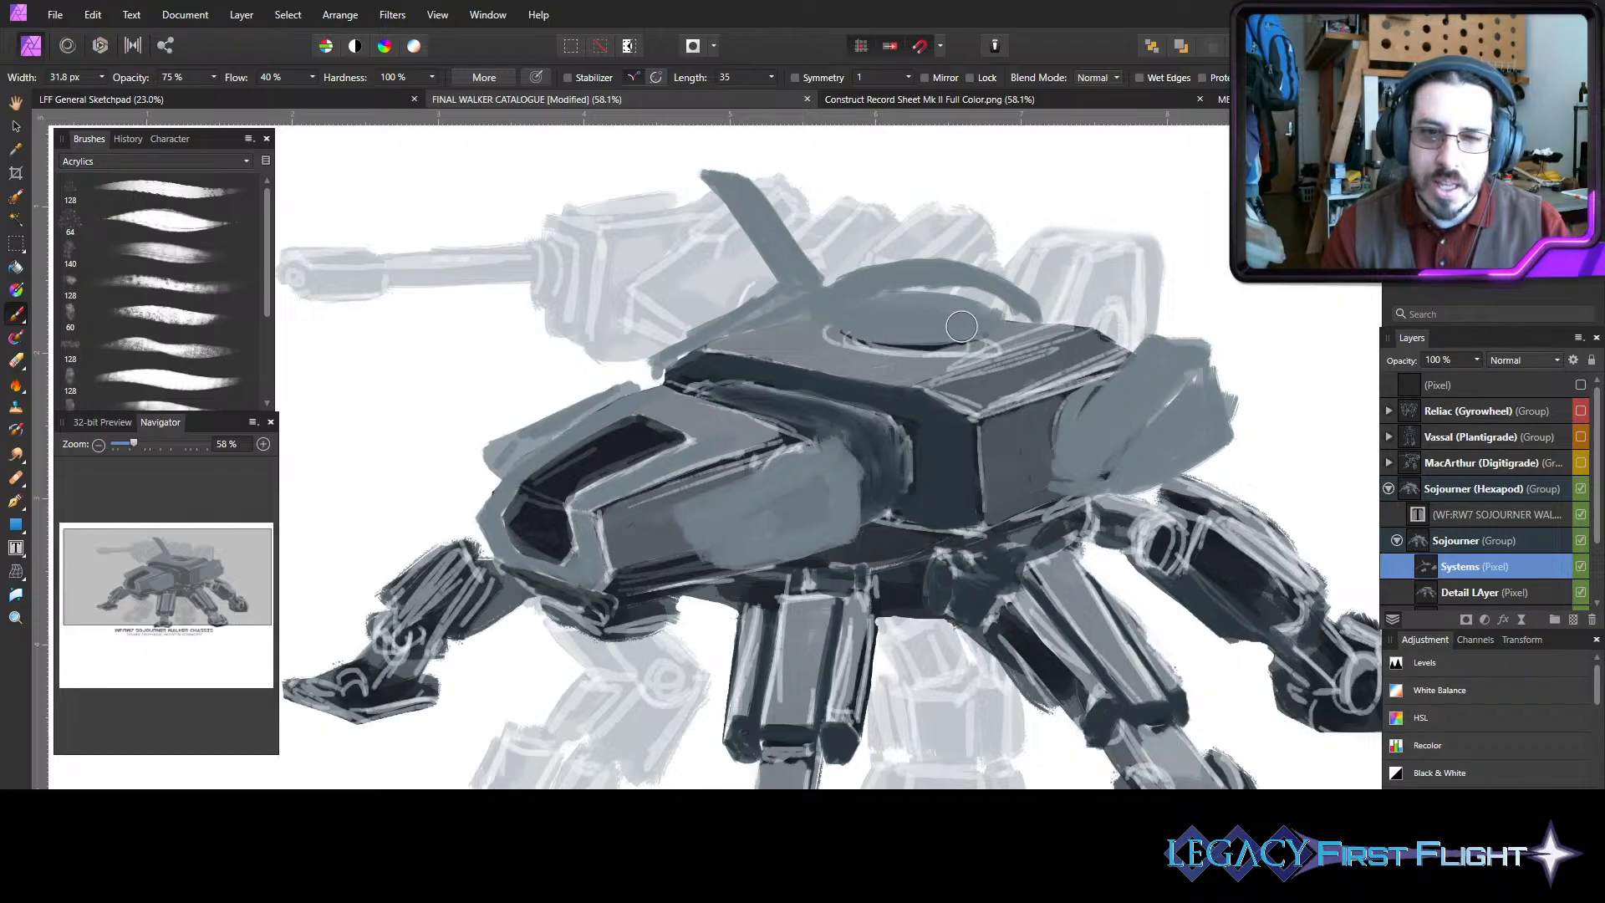
pyautogui.press('[')
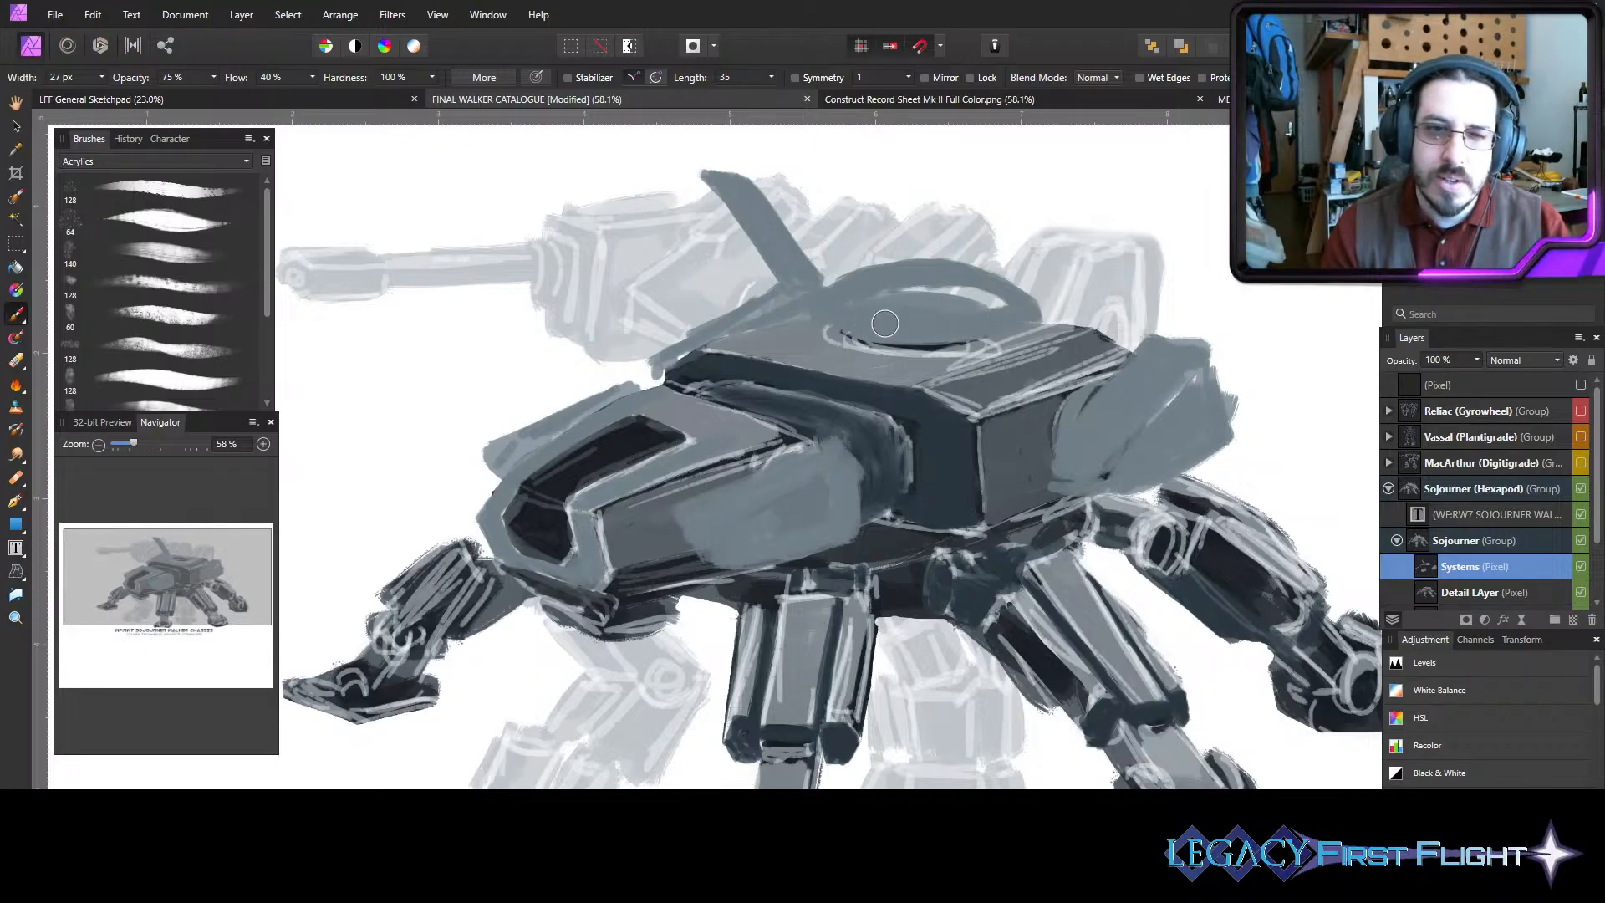
pyautogui.moveTo(897, 295); pyautogui.dragTo(988, 304)
pyautogui.press(']')
pyautogui.press(']')
pyautogui.press(']')
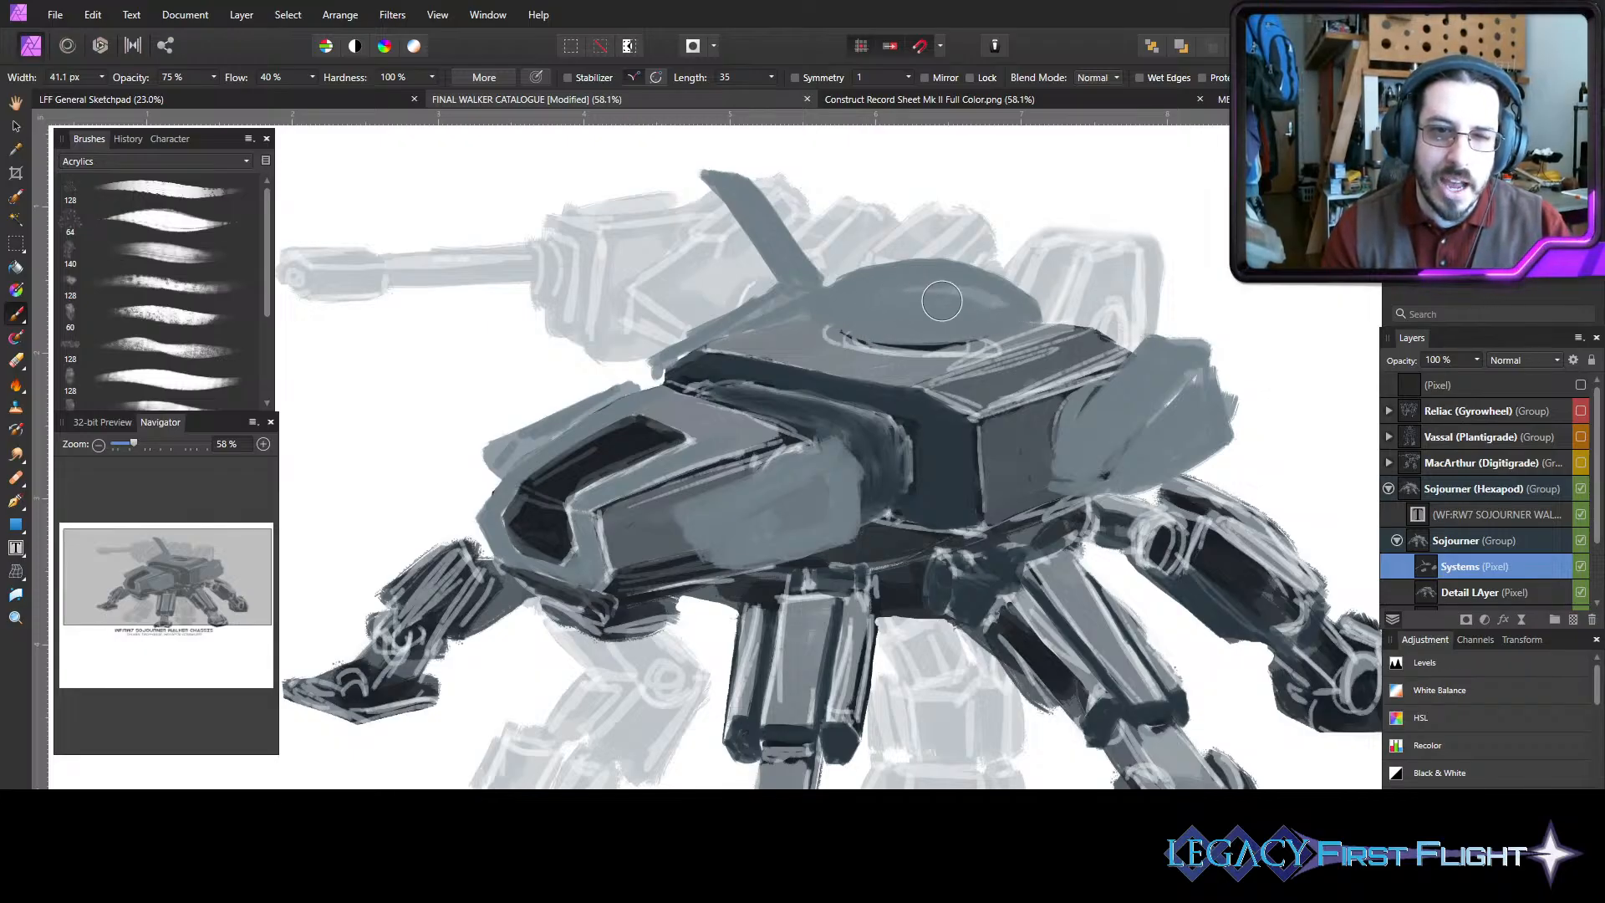
pyautogui.press('[')
pyautogui.press('[')
pyautogui.press('[')
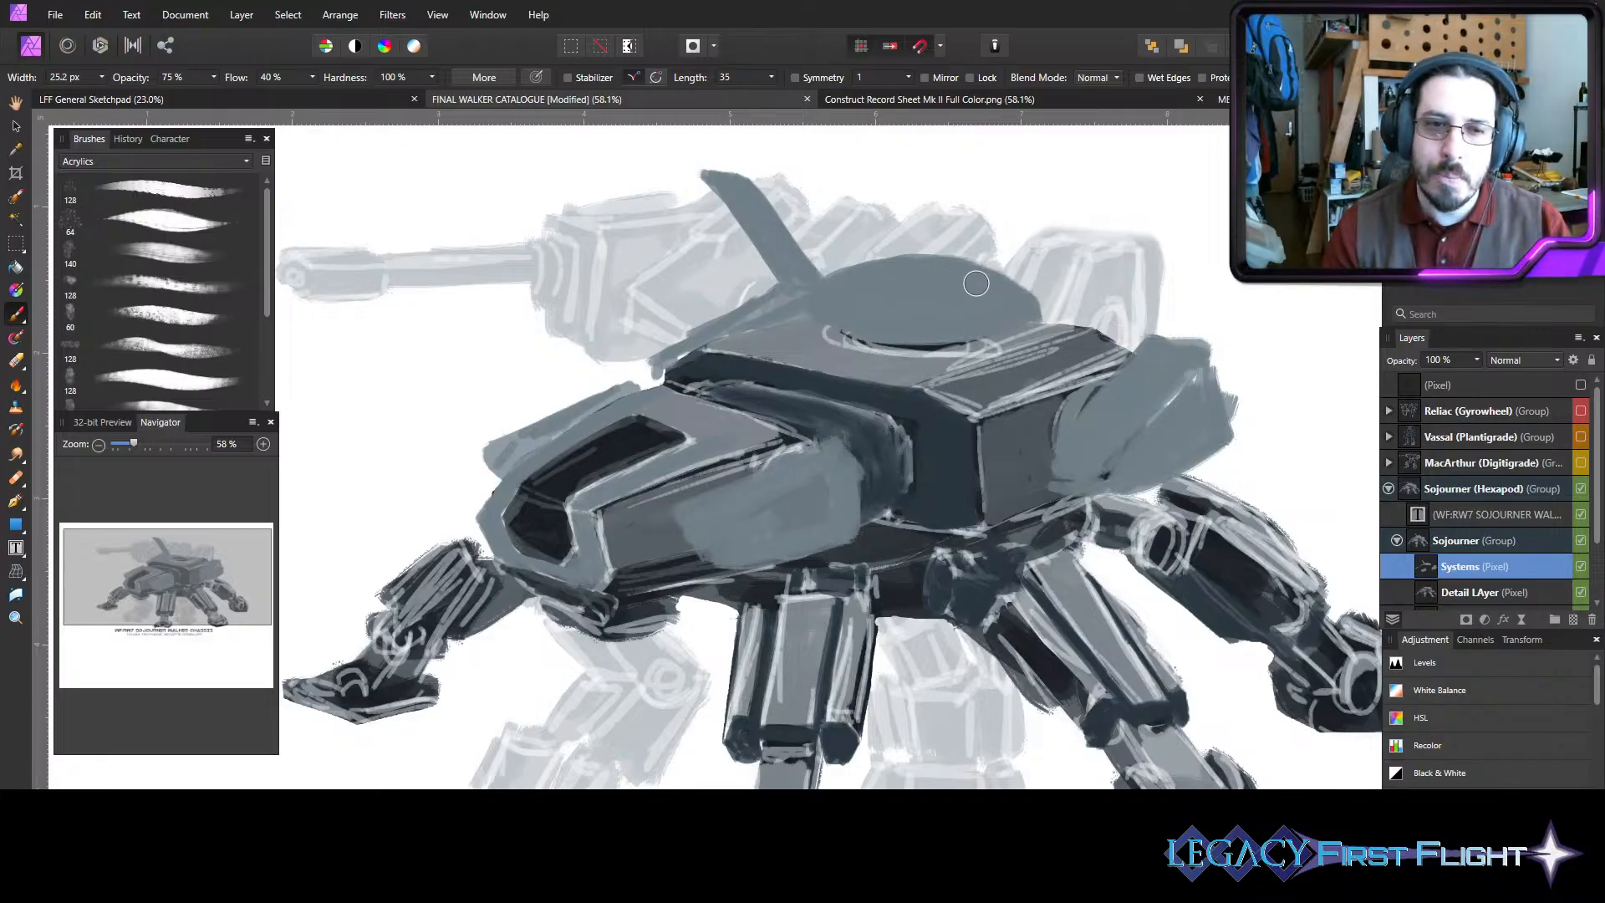
pyautogui.press('[')
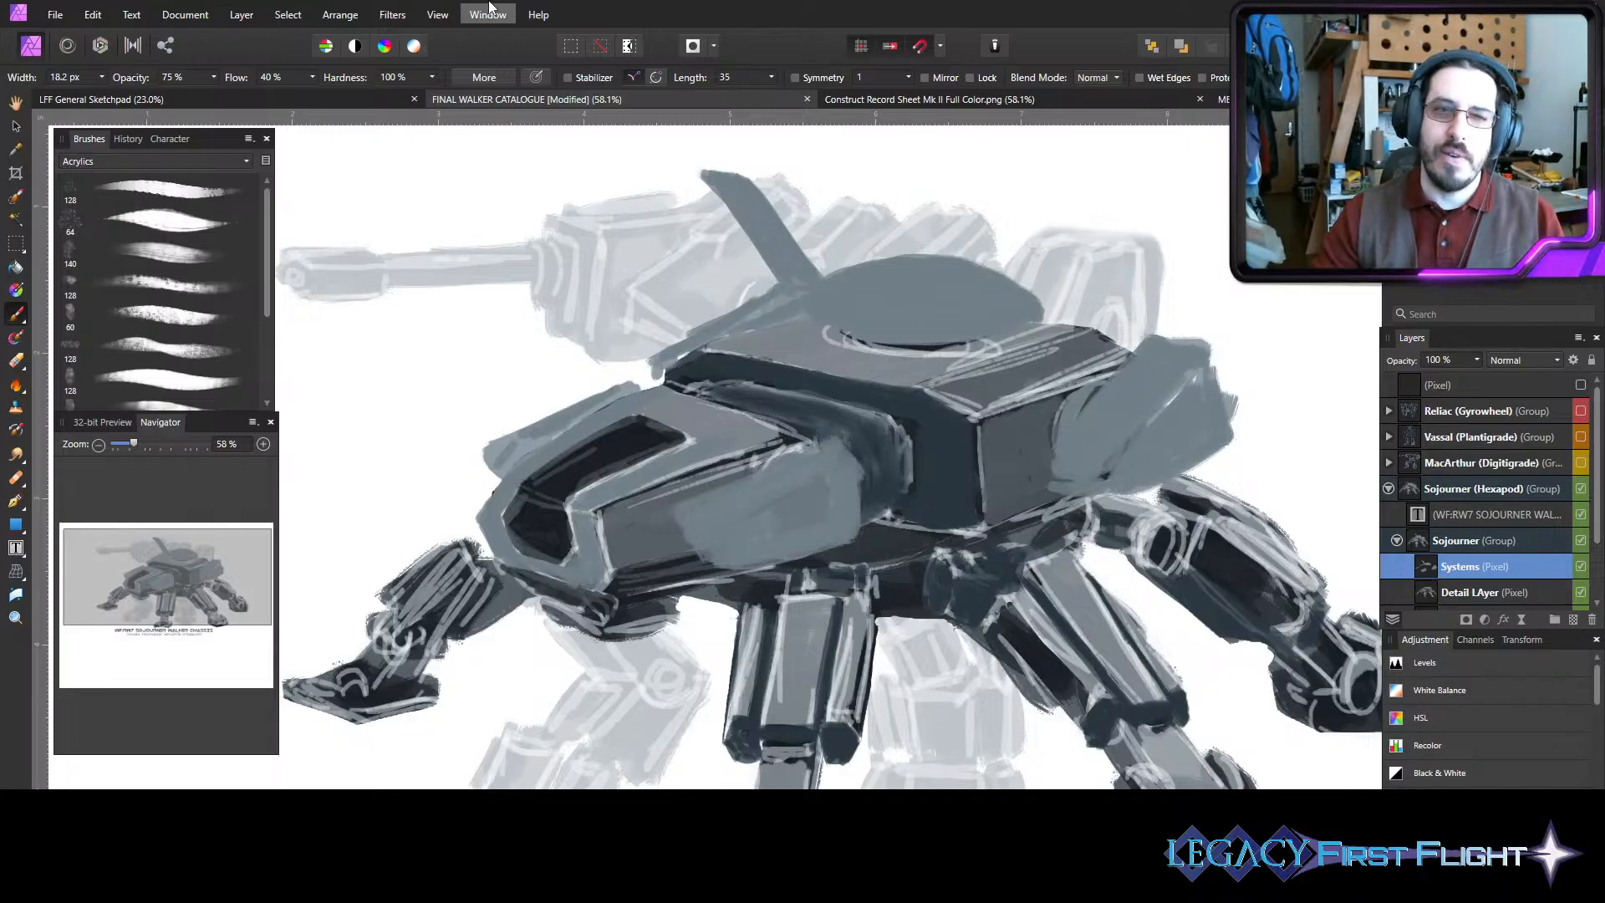
pyautogui.click(56, 14)
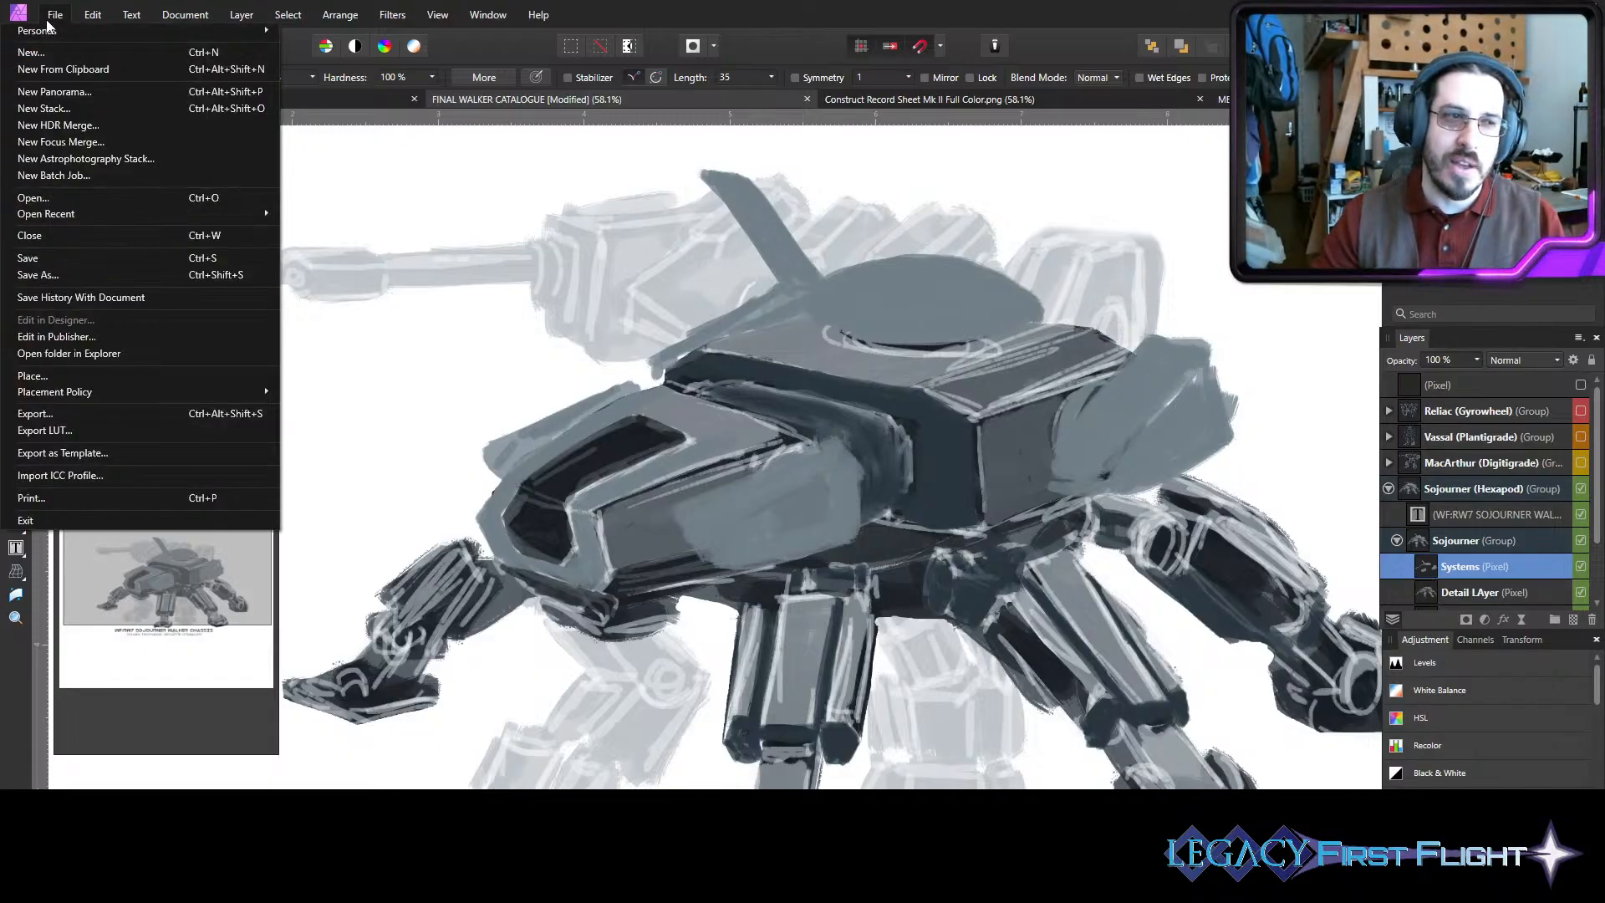
pyautogui.click(29, 259)
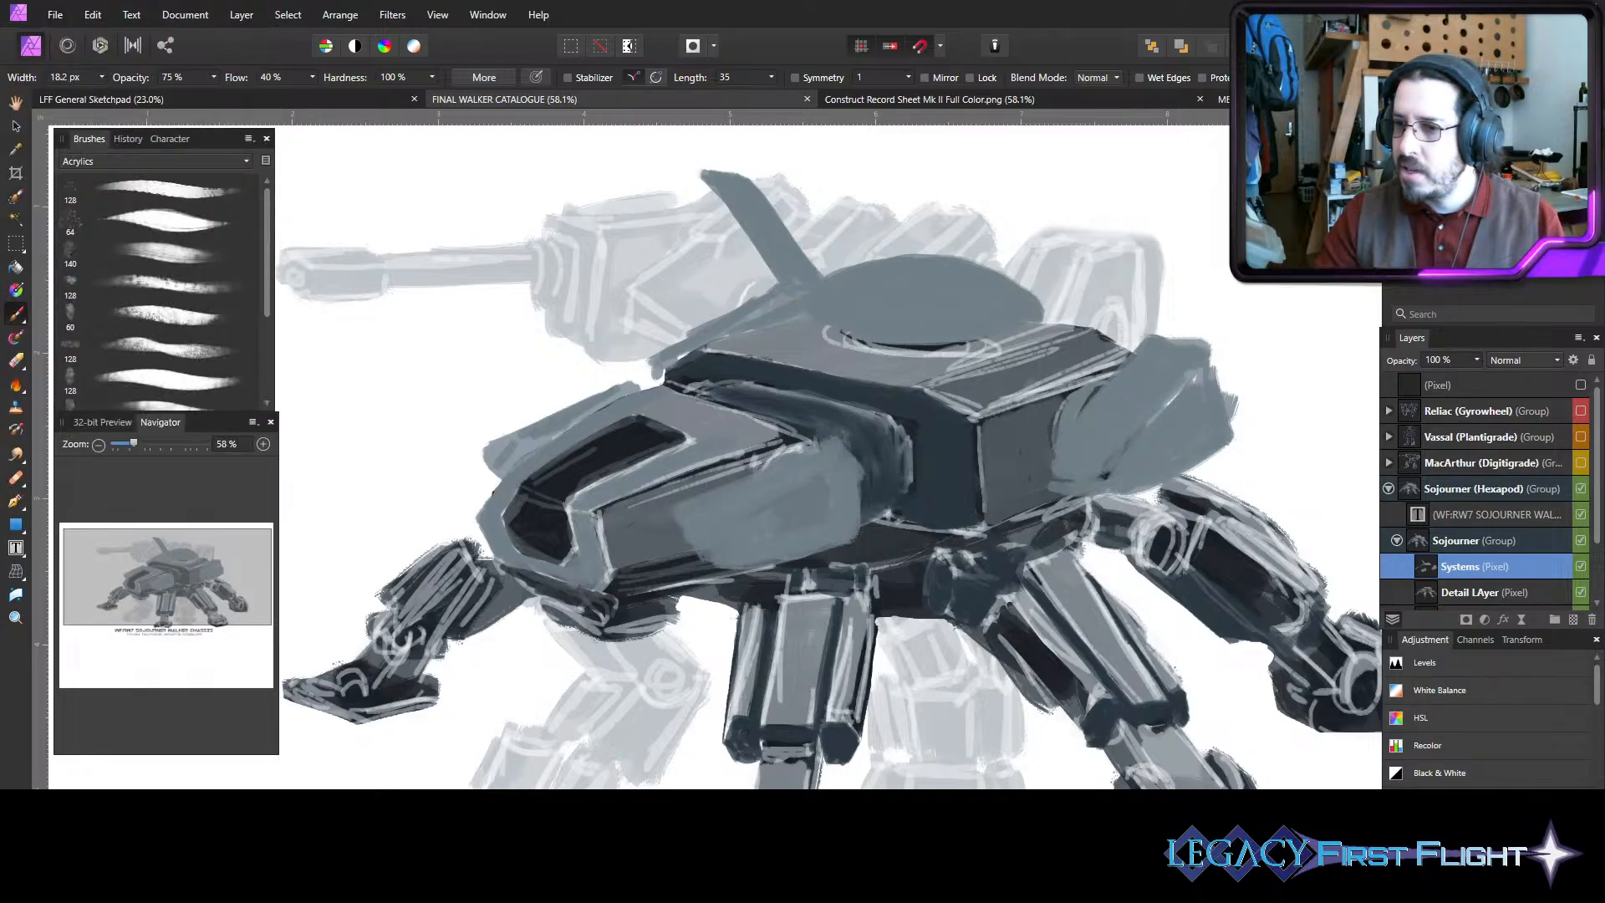
# - Switch to the browser and examine the E-2C Hawkeye, Catseye and Disksensor images as references for a radar disc
pyautogui.press('super+d')
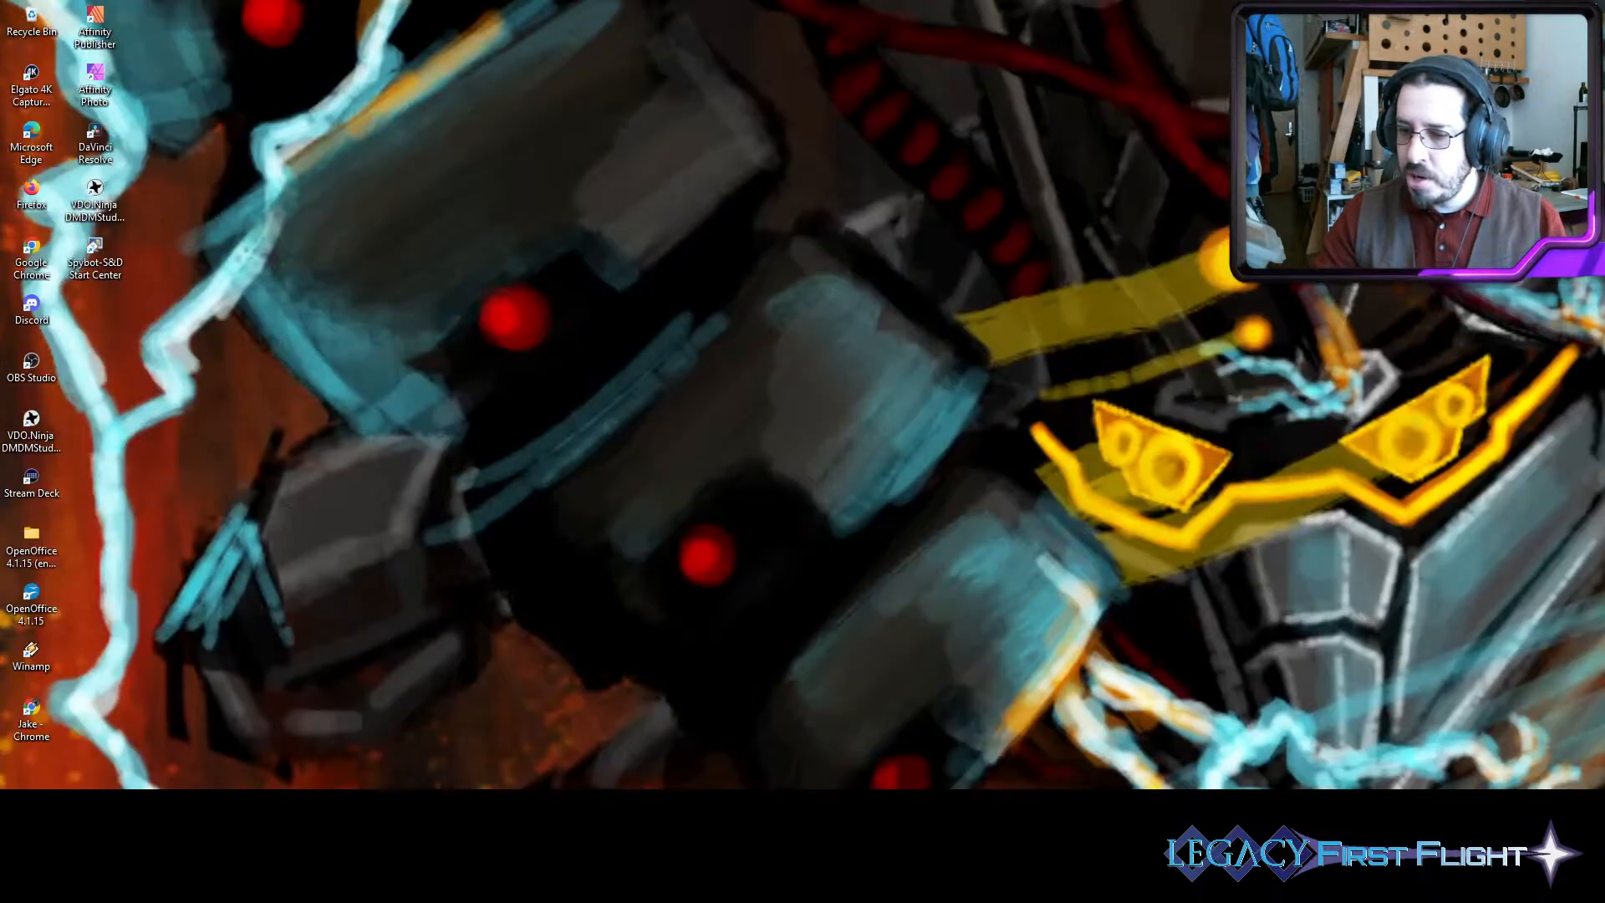
pyautogui.press('super+d')
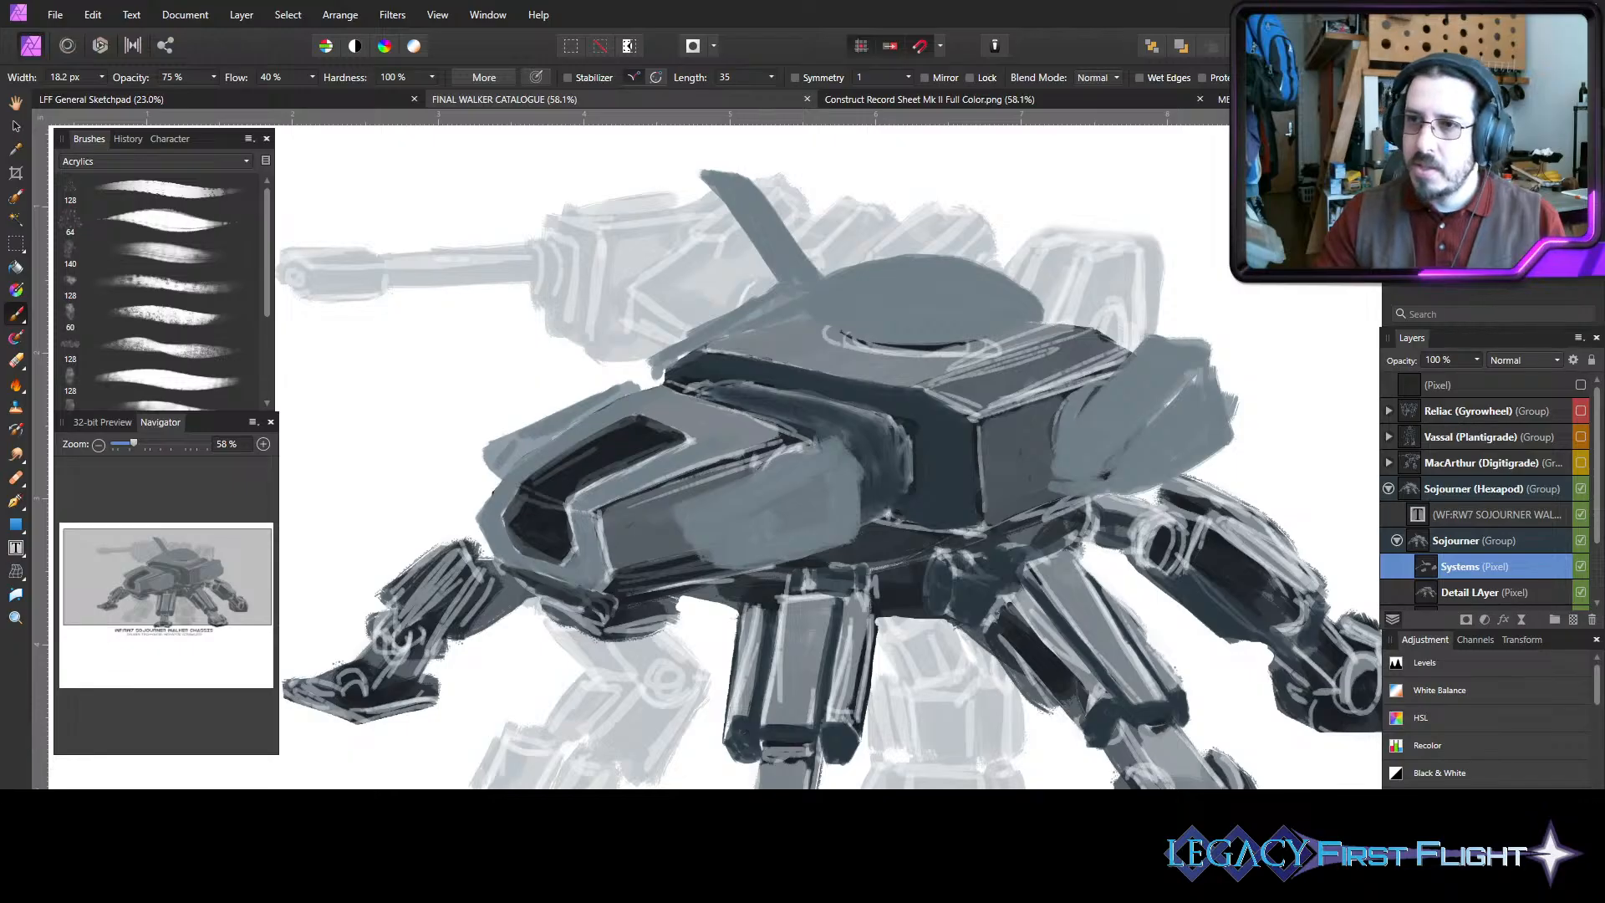
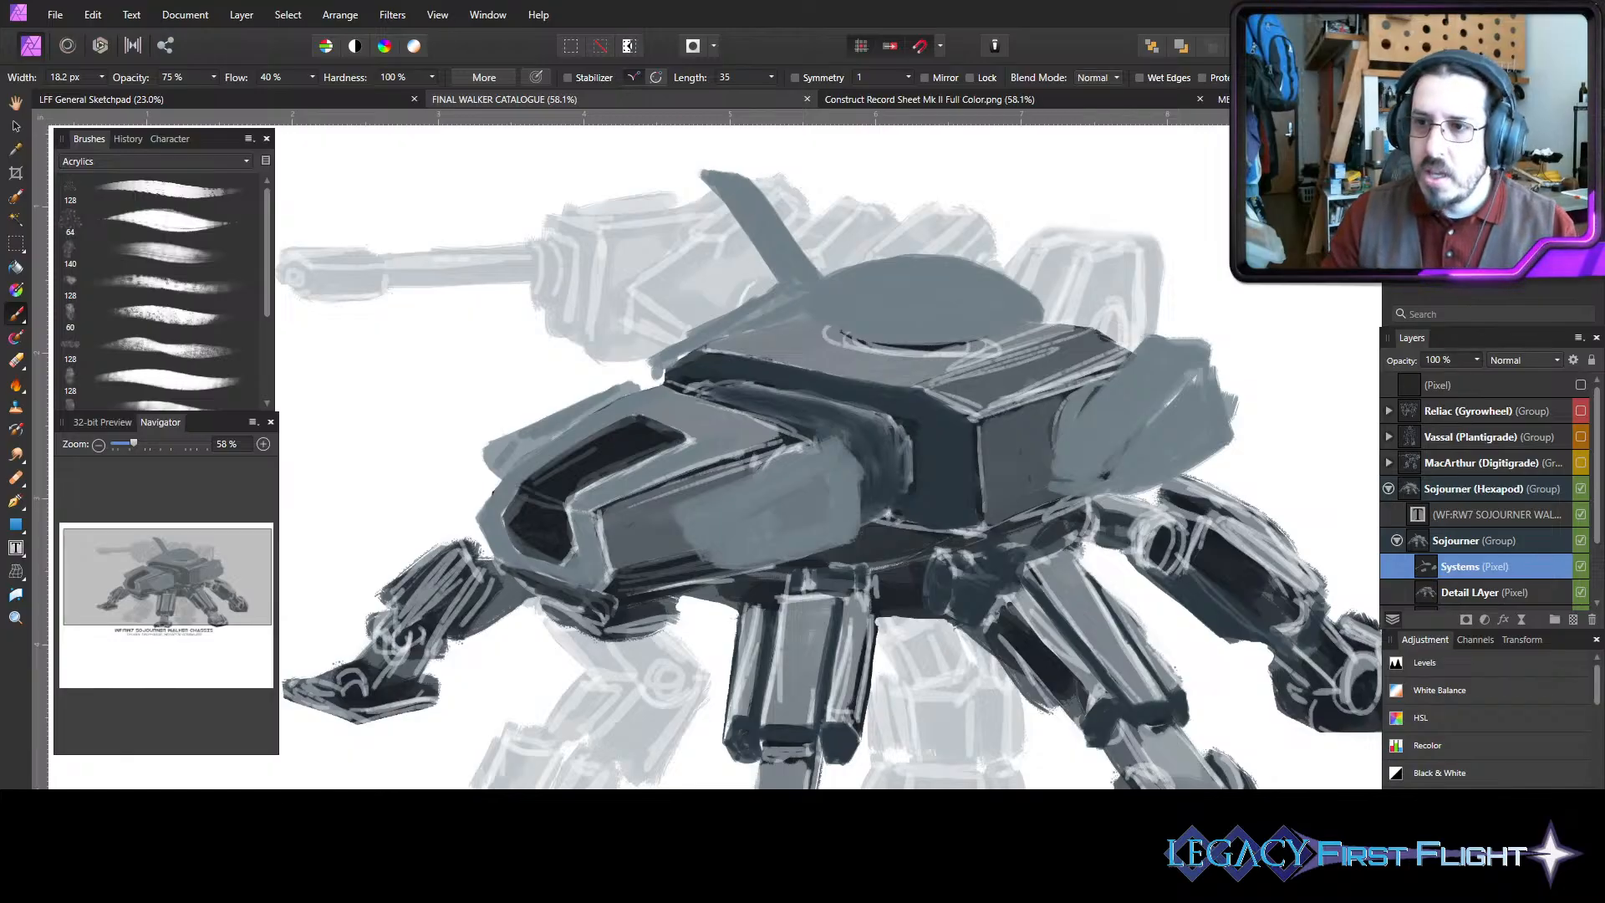
pyautogui.hotkey('alt', 'Tab')
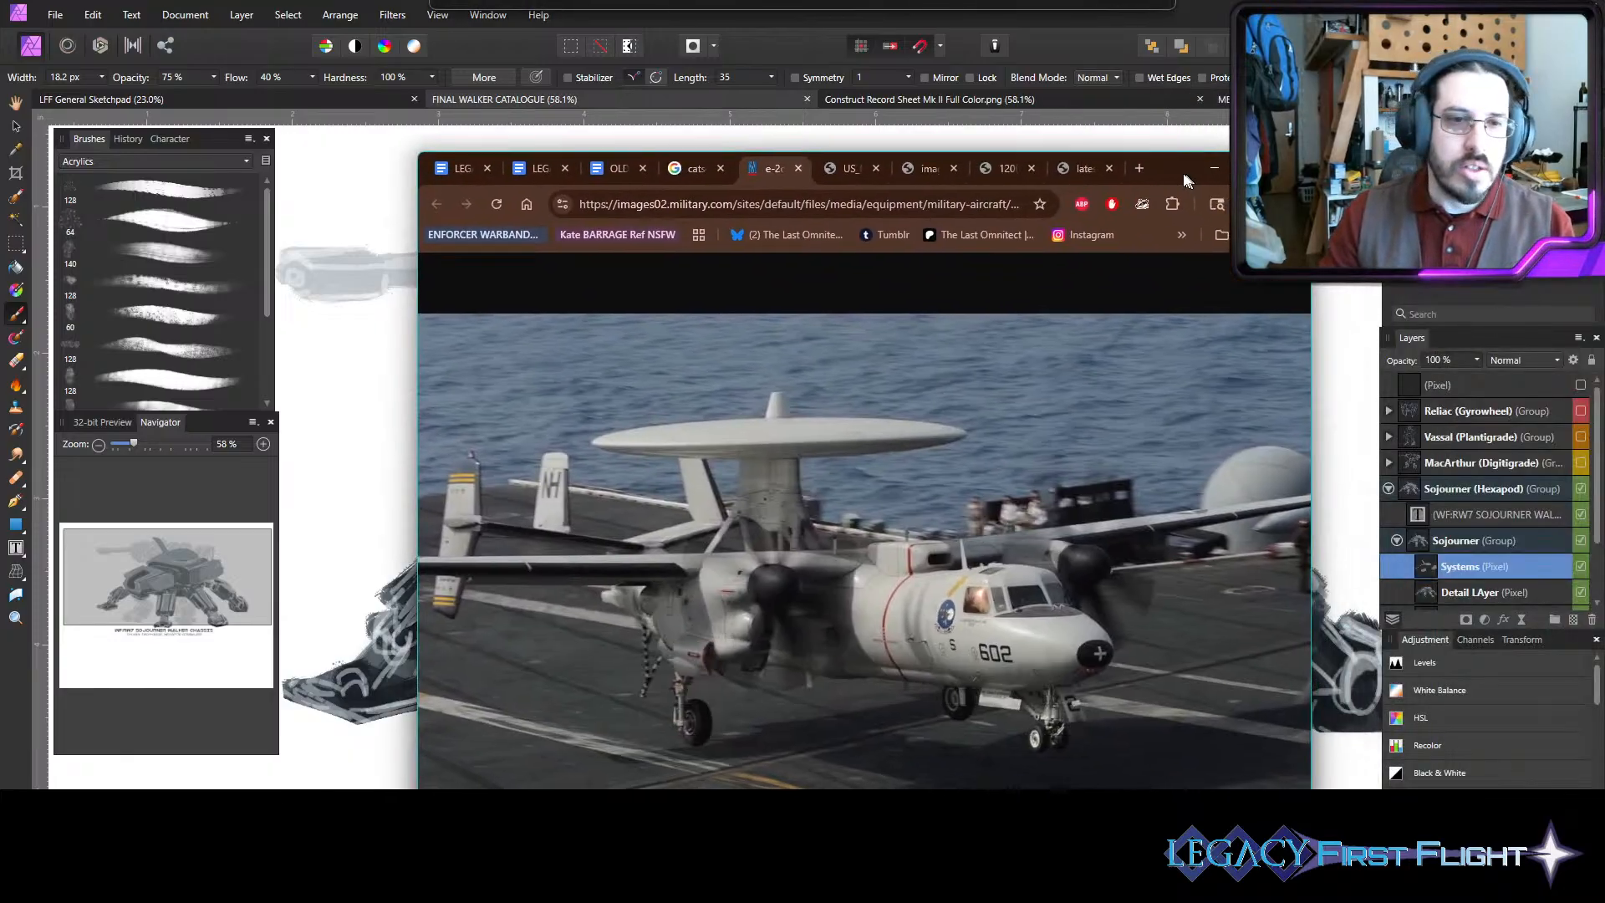
pyautogui.doubleClick(1125, 157)
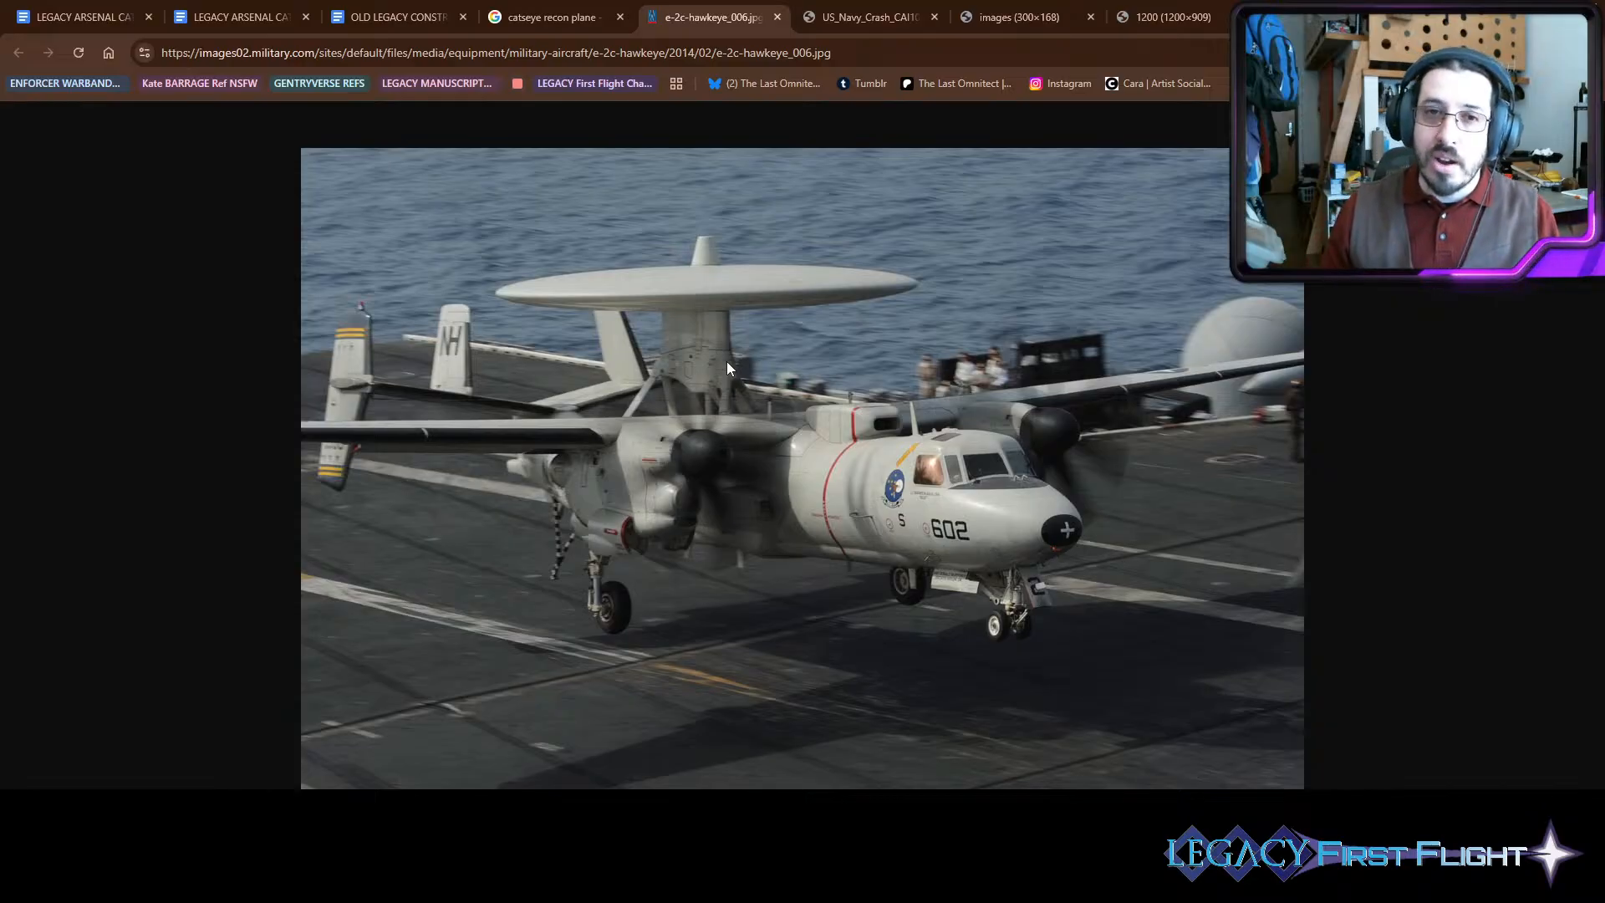
pyautogui.hotkey('ctrl', 'Tab')
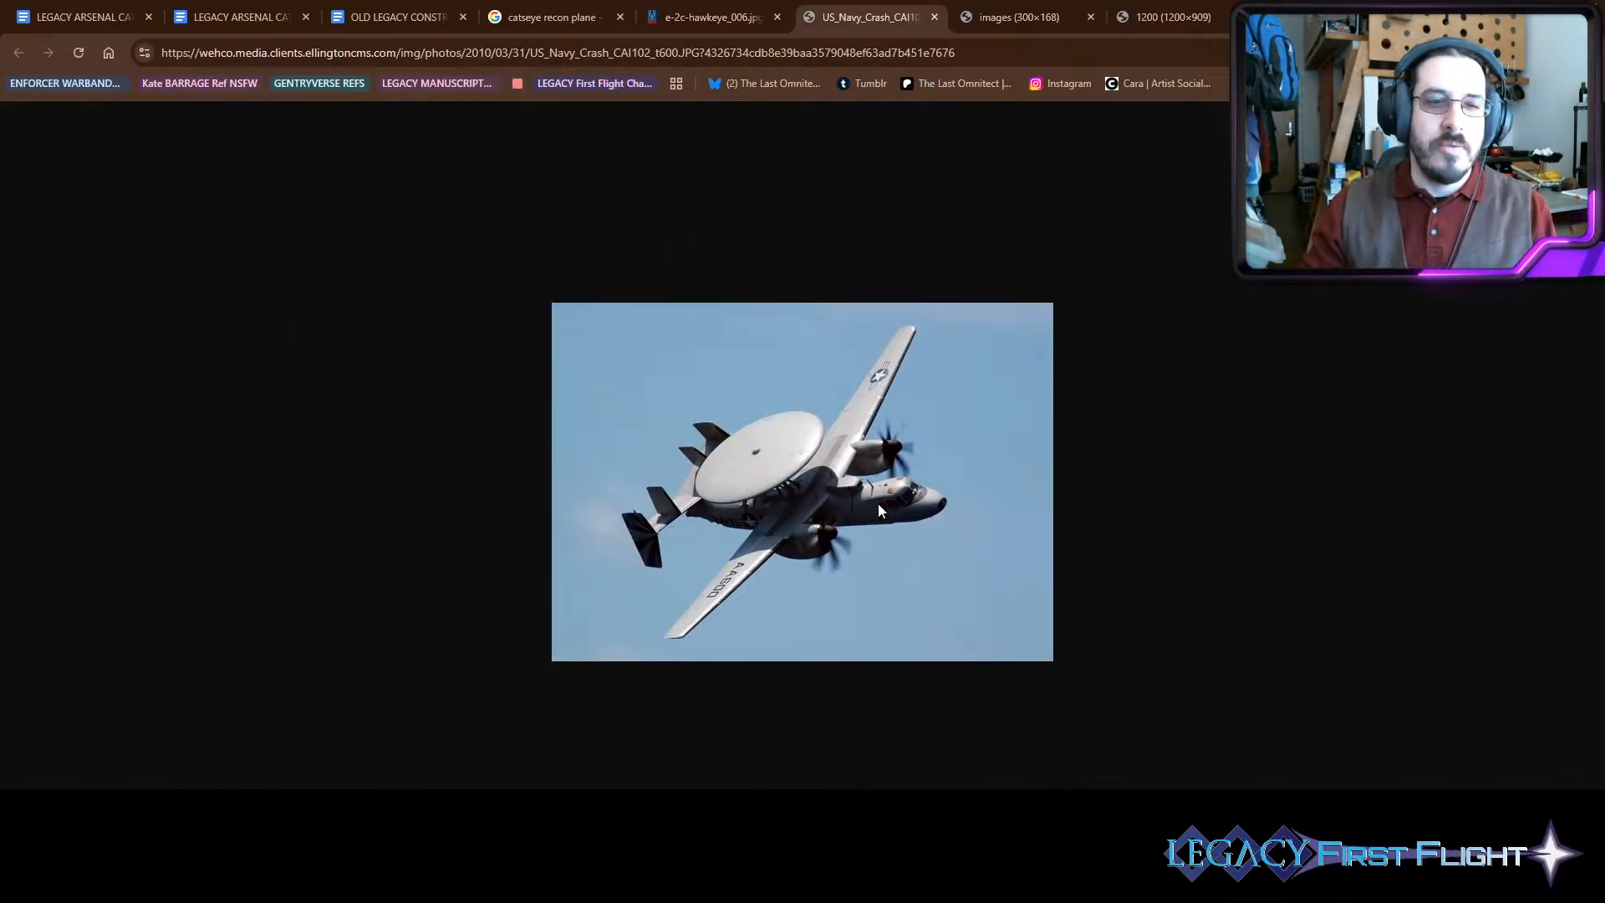
pyautogui.scroll(3, 703, 551)
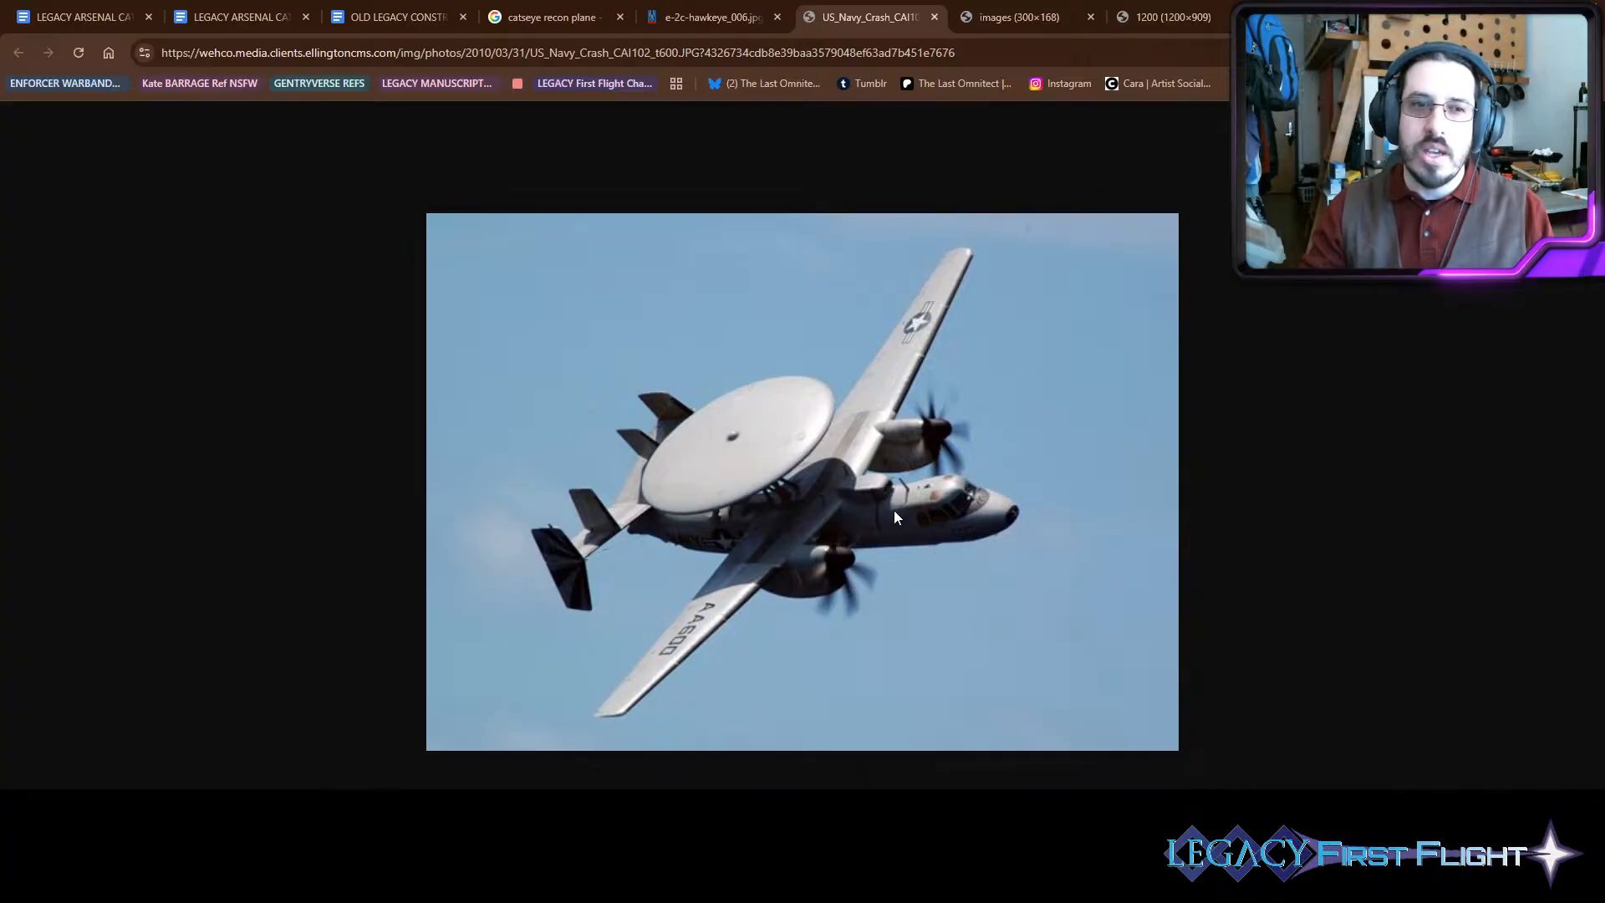
pyautogui.hotkey('ctrl', 'Tab')
pyautogui.scroll(7, 814, 505)
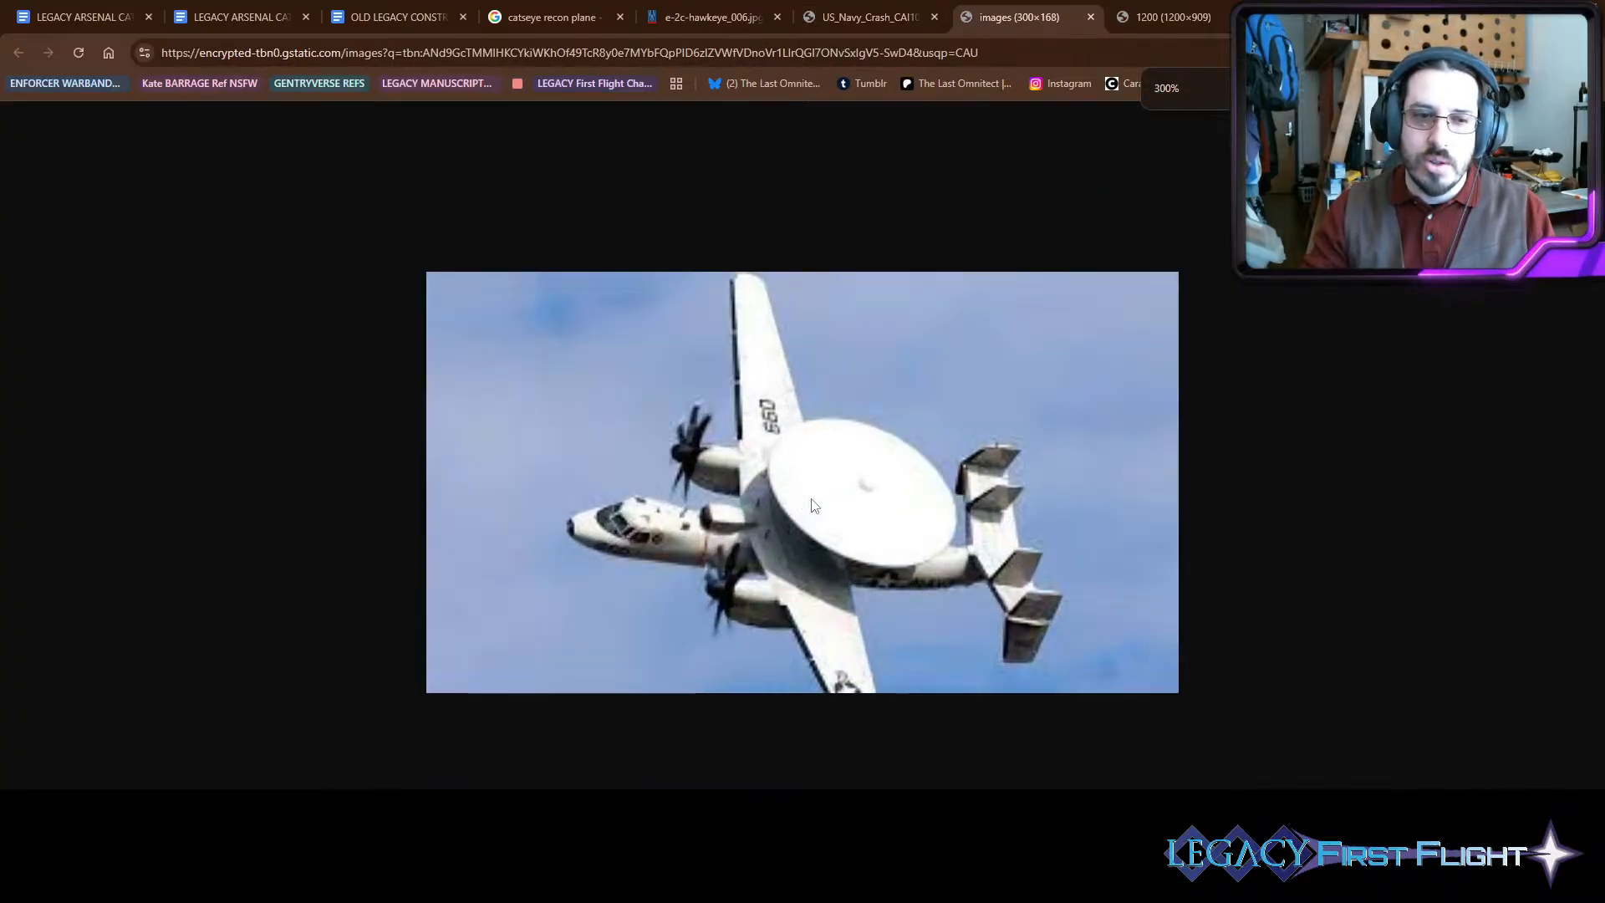
pyautogui.hotkey('ctrl', 'Tab')
pyautogui.scroll(-5, 921, 570)
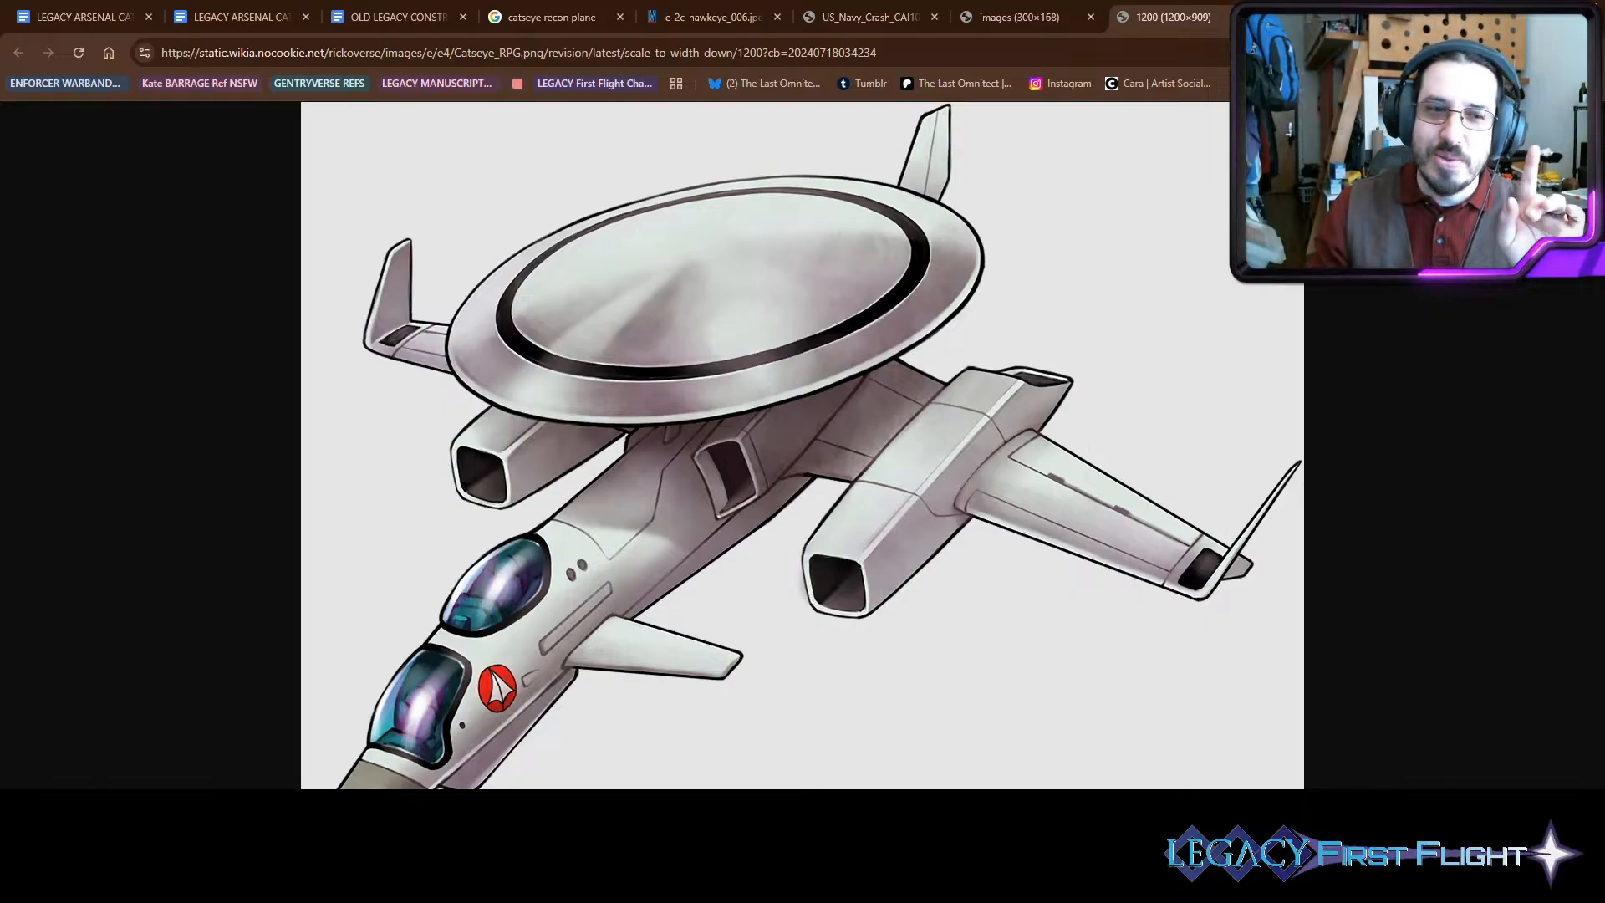
pyautogui.click(1305, 17)
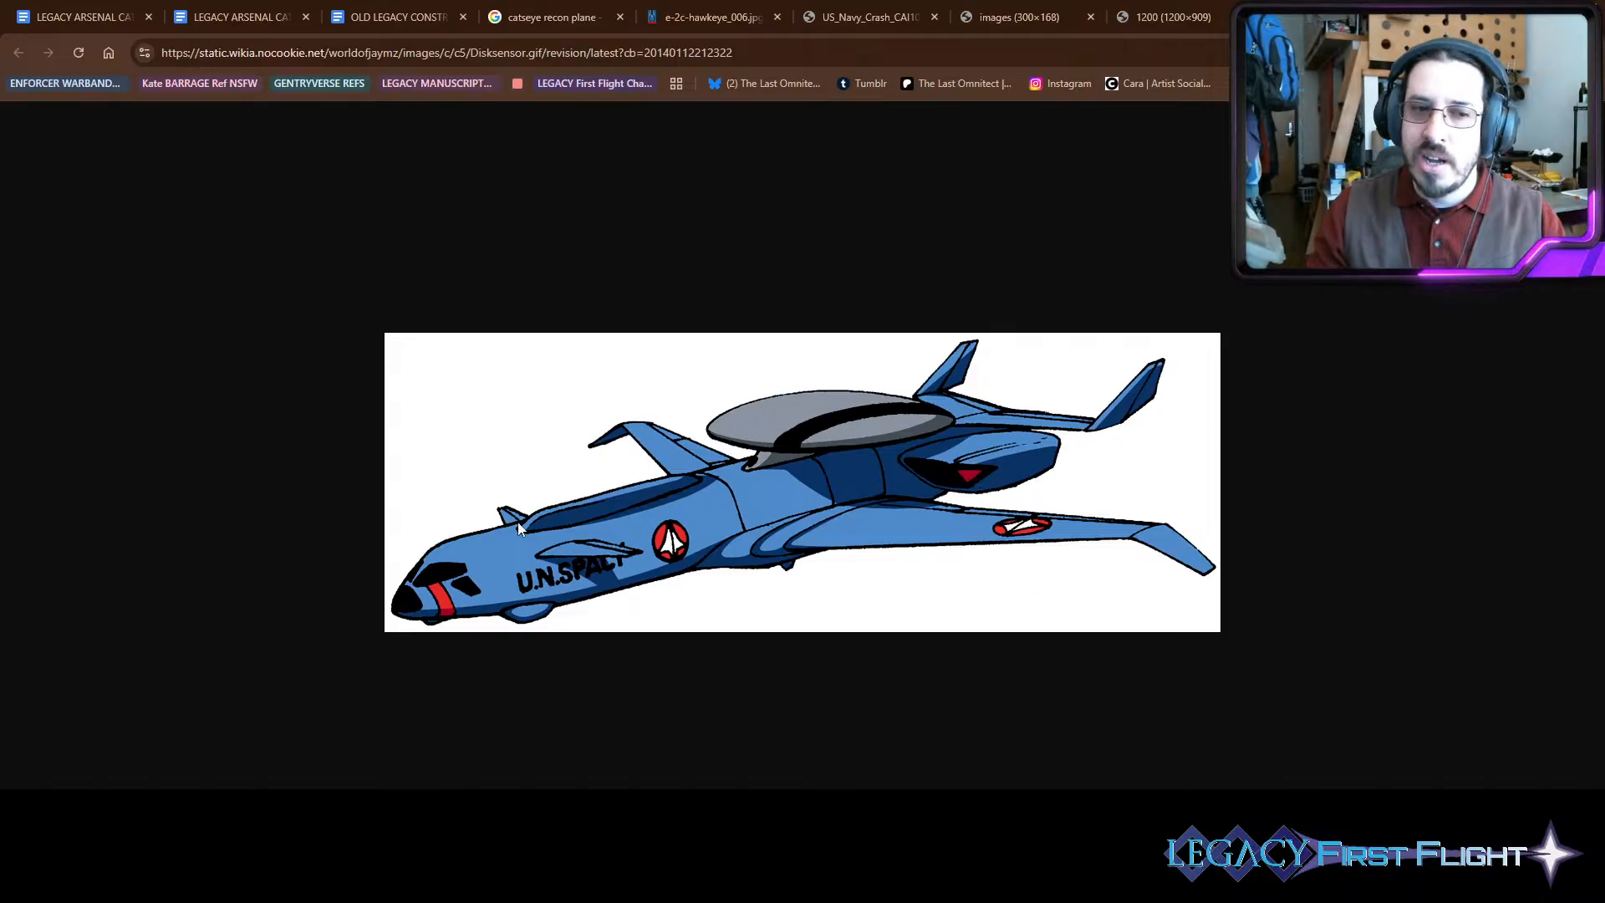
pyautogui.hotkey('alt', 'Tab')
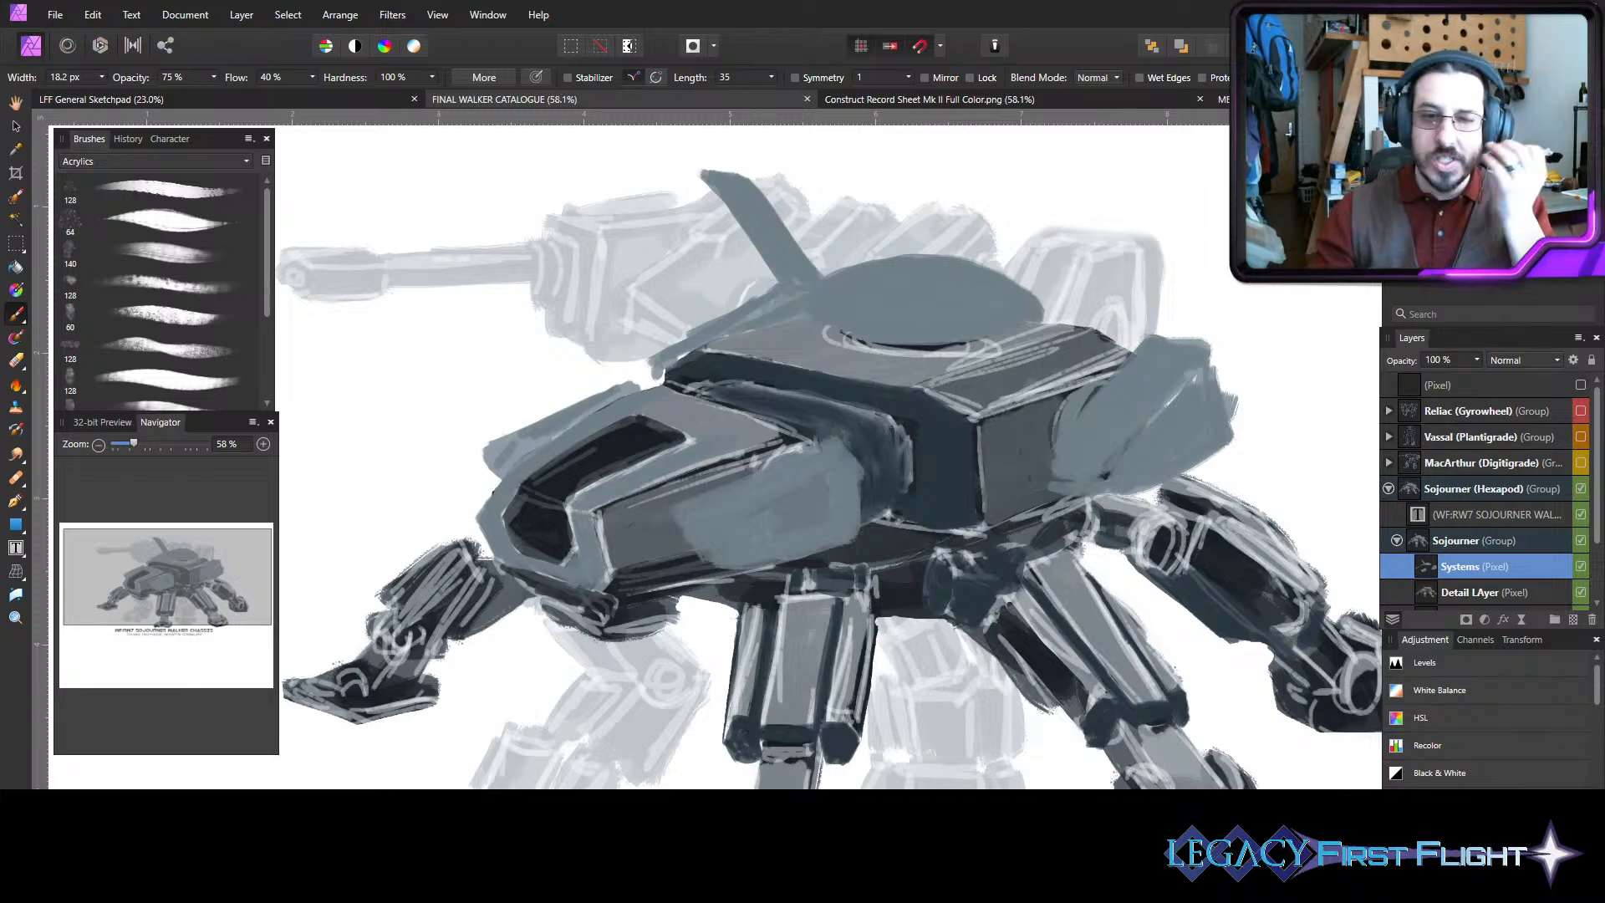
# - Paint a thin dark curved line along the roof dome's lower edge from end to end with a brush of about 6 px
pyautogui.scroll(-3, 1485, 488)
pyautogui.scroll(3, 1106, 322)
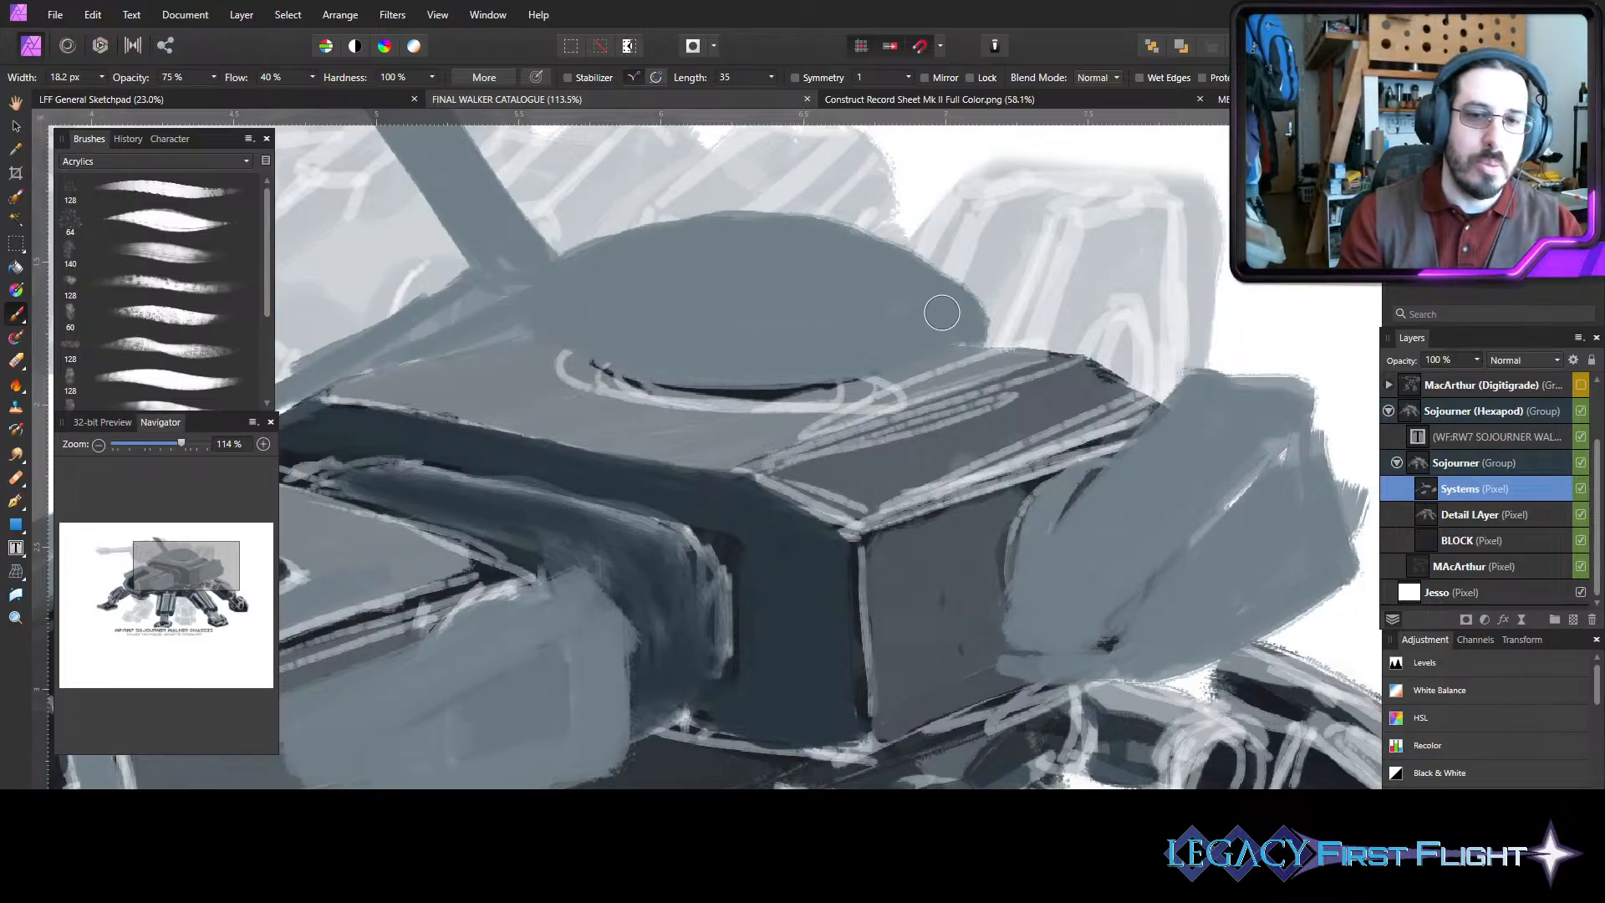
pyautogui.scroll(1, 1331, 505)
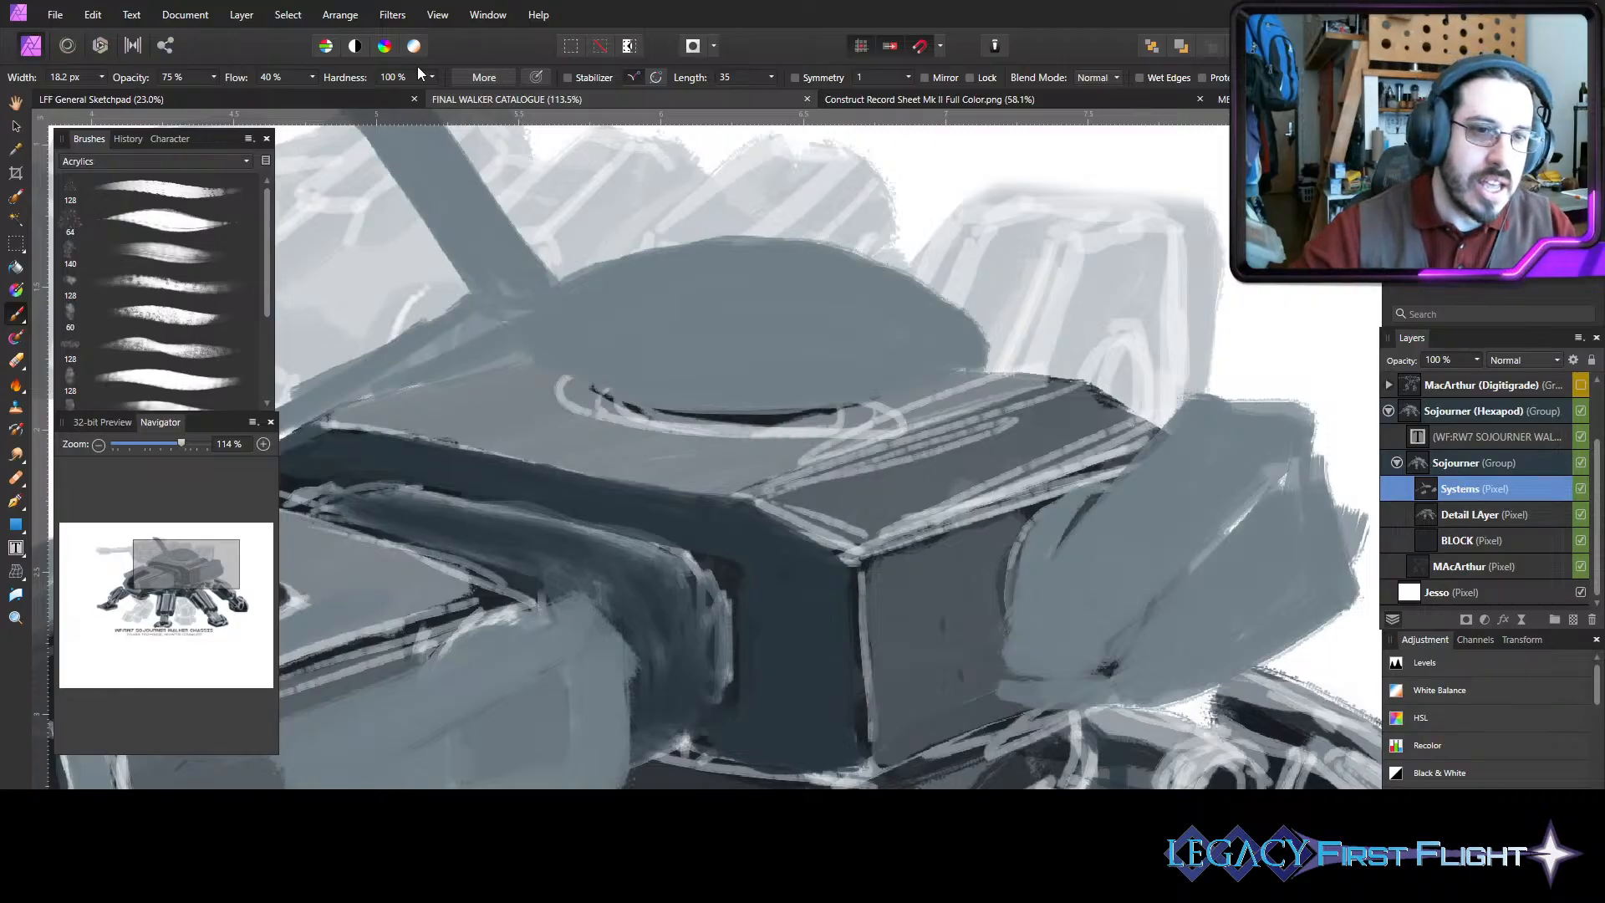
pyautogui.press('[')
pyautogui.press('[')
pyautogui.press('[')
pyautogui.press('[')
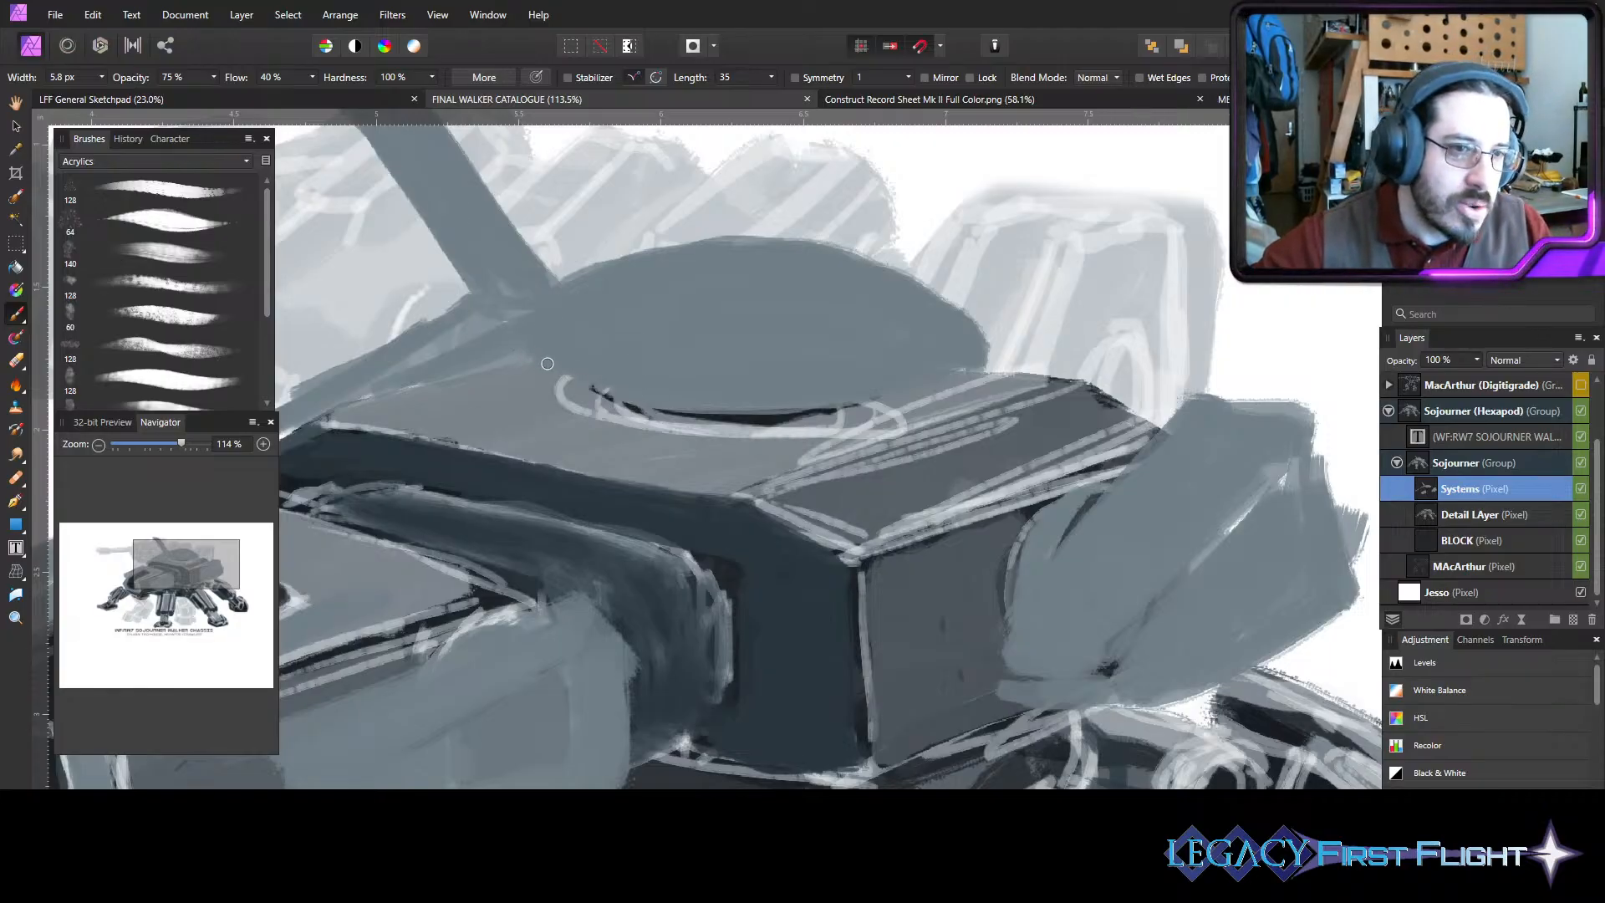
pyautogui.moveTo(640, 413)
pyautogui.mouseDown()
pyautogui.moveTo(530, 354)
pyautogui.moveTo(715, 416)
pyautogui.mouseUp()
pyautogui.moveTo(549, 363)
pyautogui.mouseDown()
pyautogui.moveTo(705, 401)
pyautogui.moveTo(608, 395)
pyautogui.moveTo(864, 404)
pyautogui.moveTo(771, 409)
pyautogui.moveTo(970, 369)
pyautogui.mouseUp()
pyautogui.moveTo(847, 404); pyautogui.dragTo(991, 359)
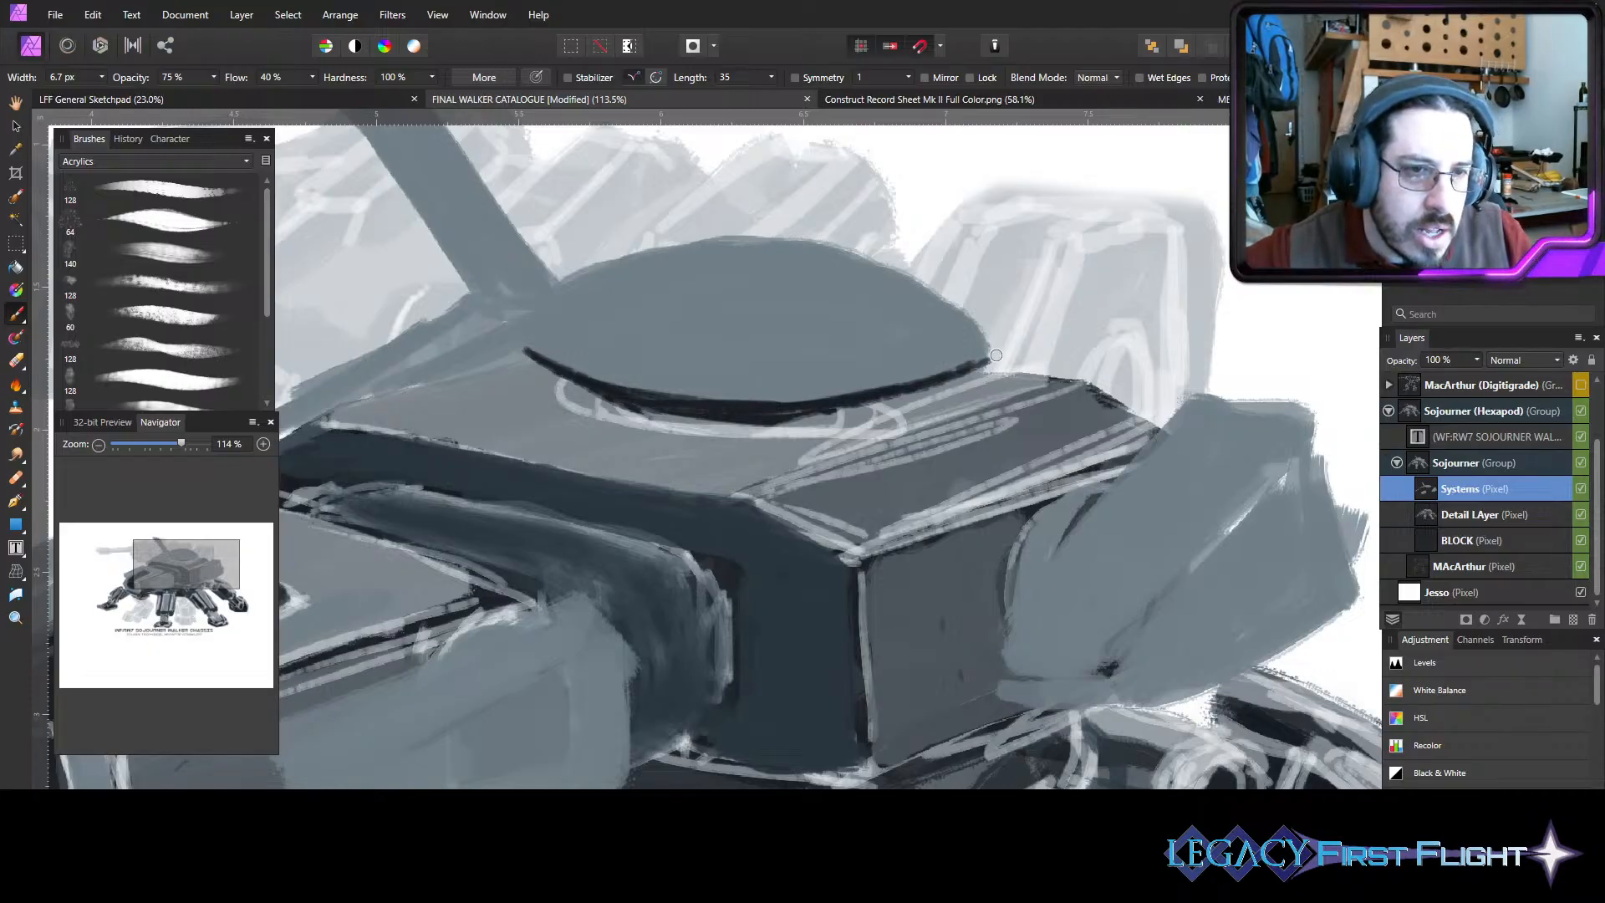
# - Extend the dark contour line beneath the turret dome past the dome's left end on the Systems layer
pyautogui.moveTo(505, 341); pyautogui.dragTo(637, 390)
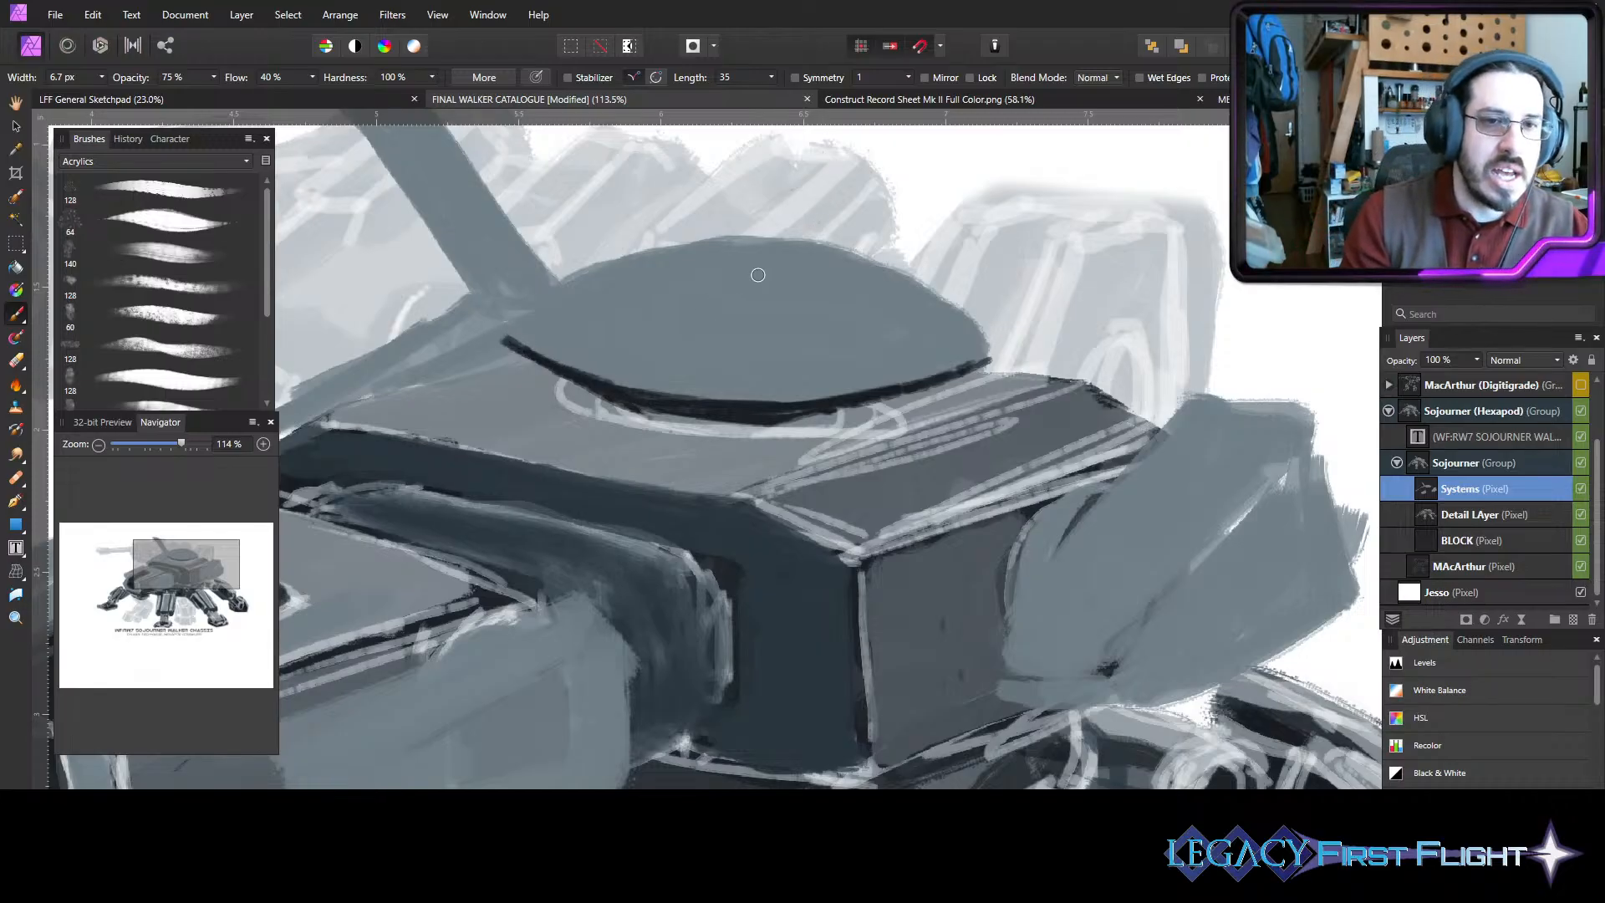
pyautogui.press(']')
pyautogui.press(']')
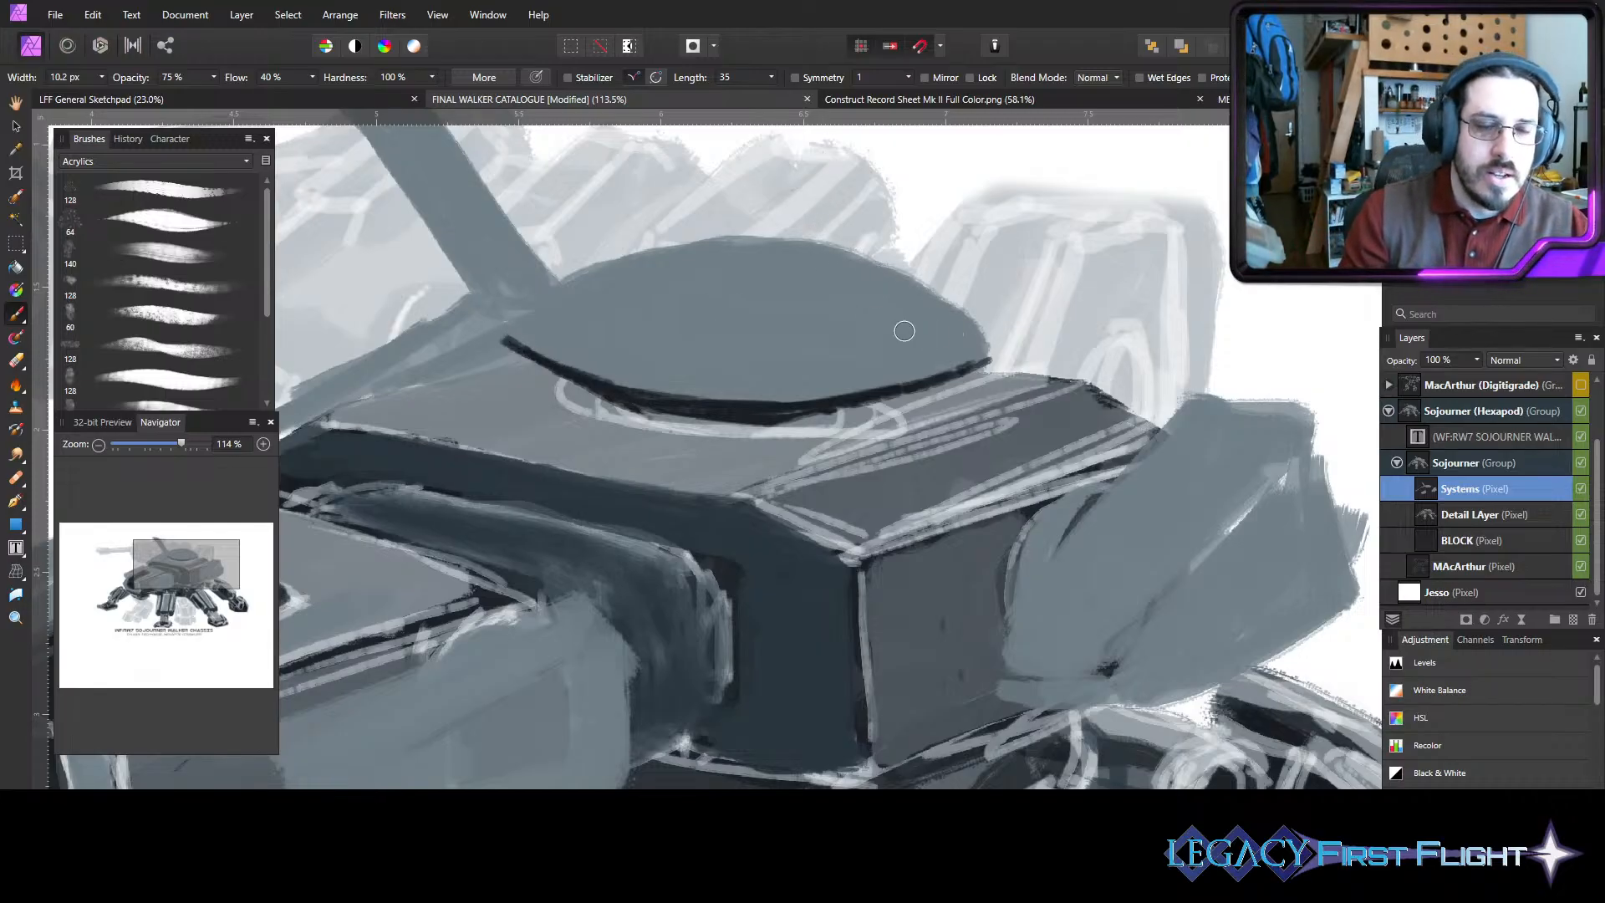
pyautogui.press('[')
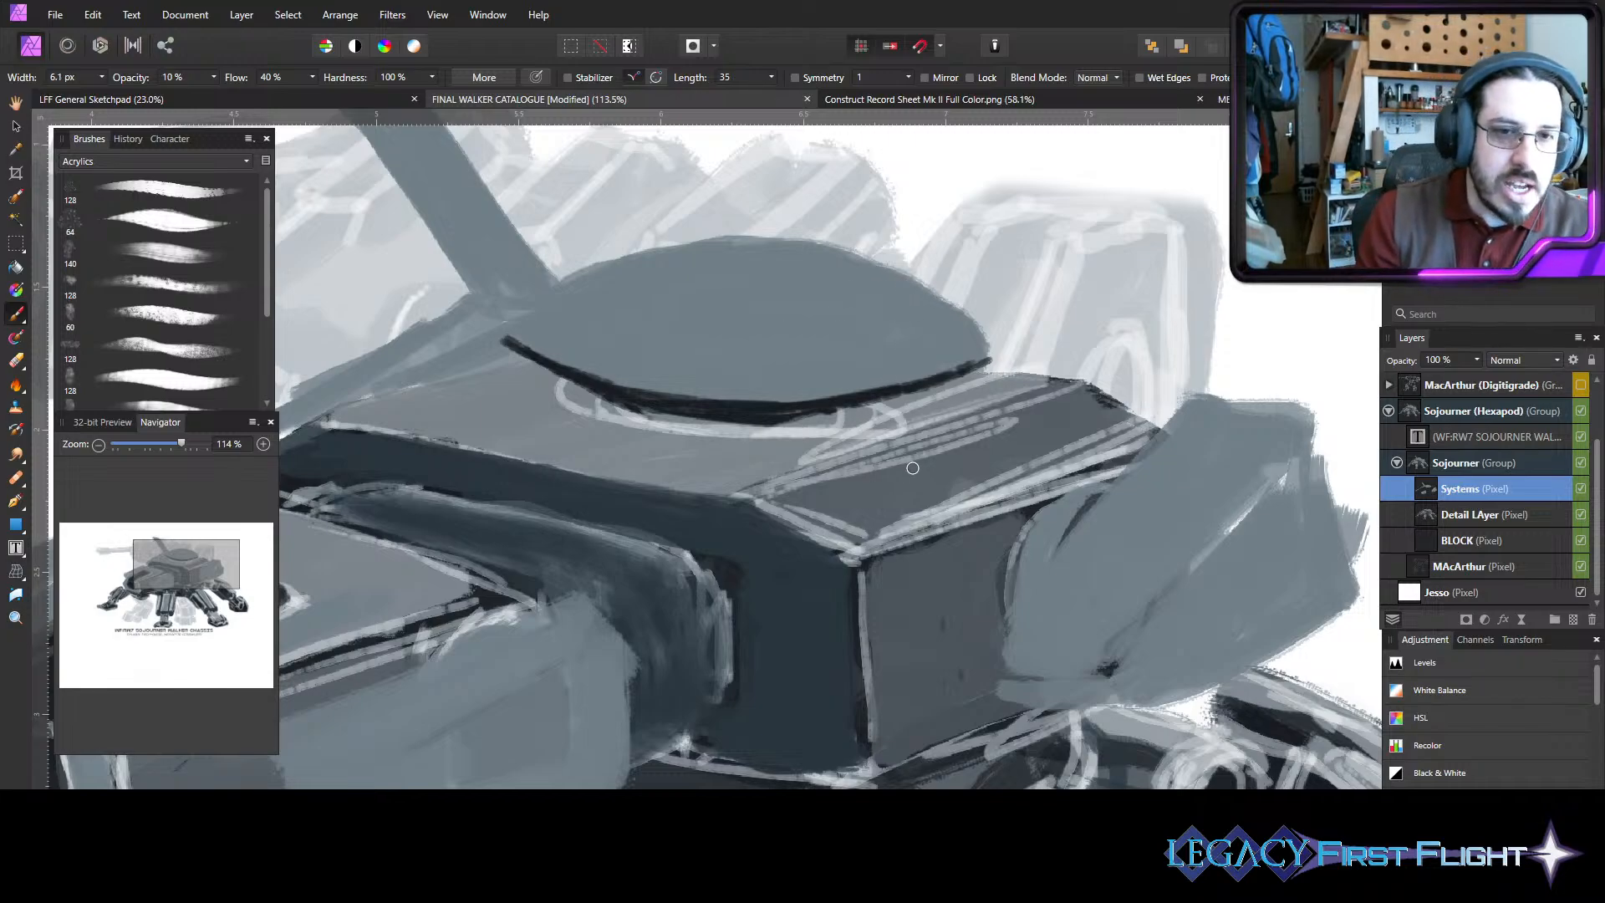
pyautogui.press(']')
pyautogui.press(']')
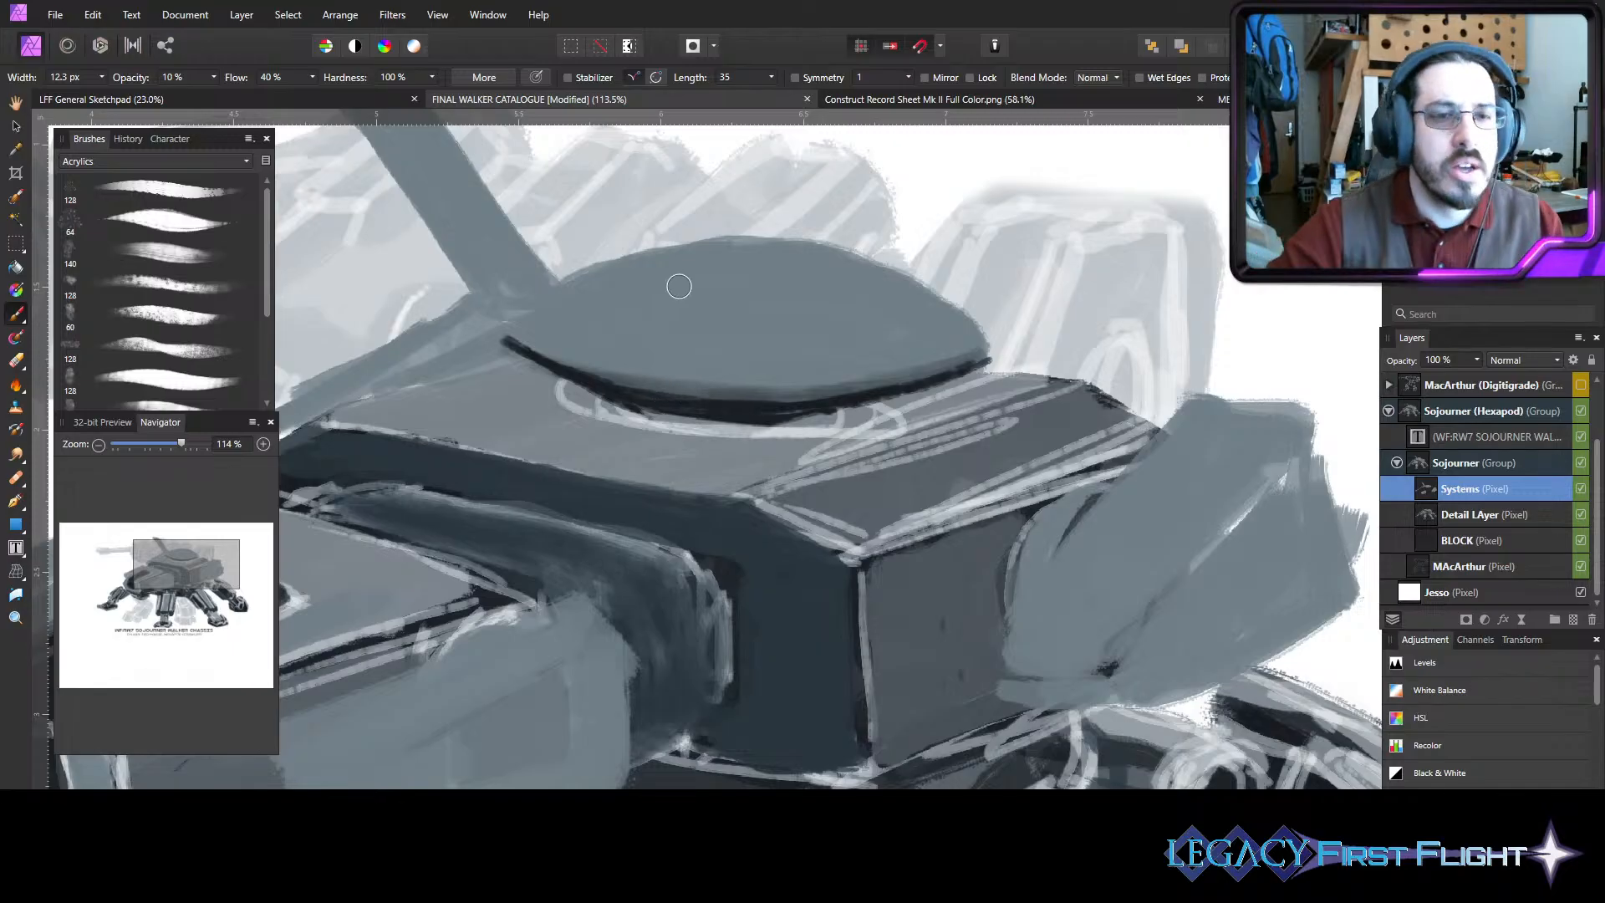
# - Set the brush to 75% opacity and about 8 px width, and paint a solid dark curved band across the dome's right half
pyautogui.press('7')
pyautogui.press('5')
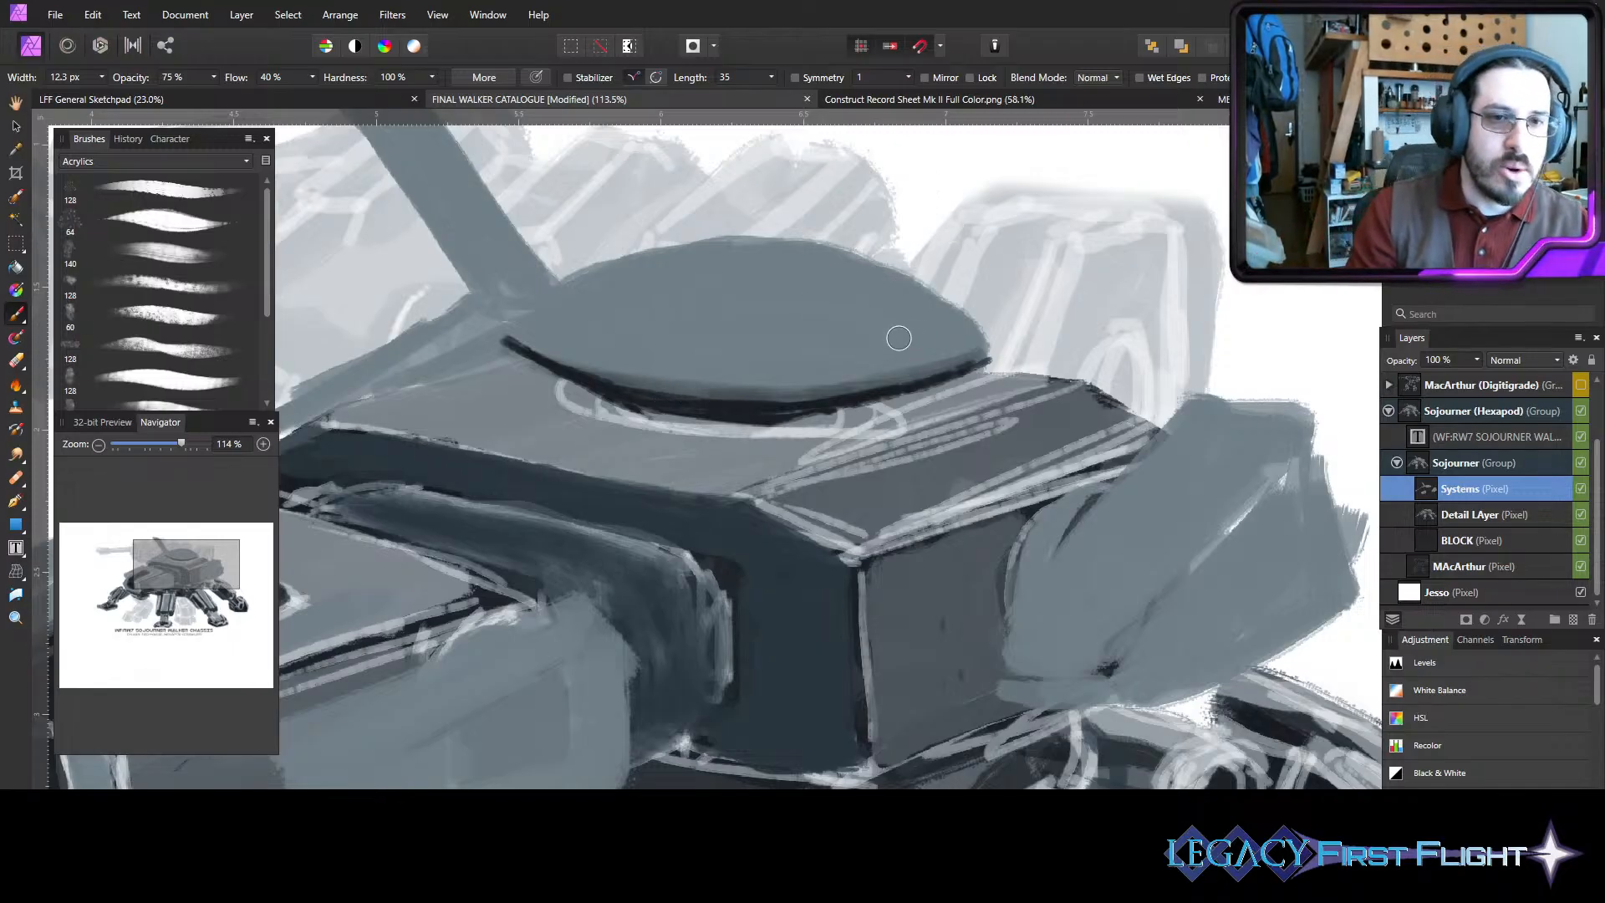
pyautogui.press('[')
pyautogui.press('[')
pyautogui.press('[')
pyautogui.press('[')
pyautogui.press('[')
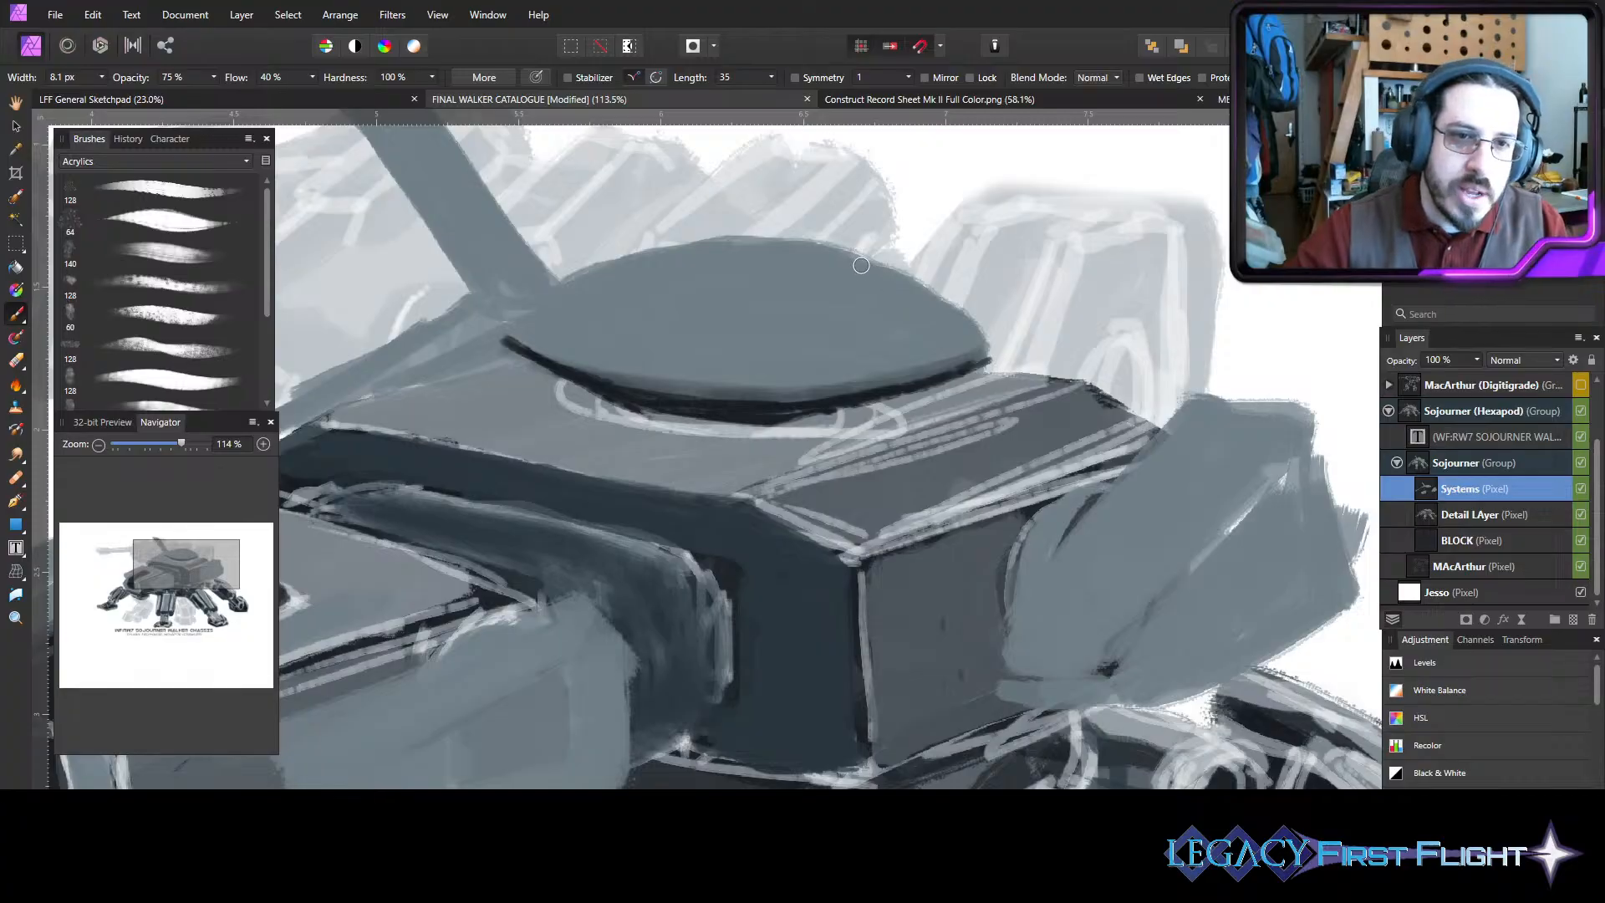
pyautogui.moveTo(861, 264)
pyautogui.mouseDown()
pyautogui.moveTo(875, 268)
pyautogui.moveTo(848, 260)
pyautogui.moveTo(891, 275)
pyautogui.moveTo(853, 261)
pyautogui.moveTo(794, 318)
pyautogui.moveTo(852, 259)
pyautogui.moveTo(786, 334)
pyautogui.moveTo(809, 296)
pyautogui.mouseUp()
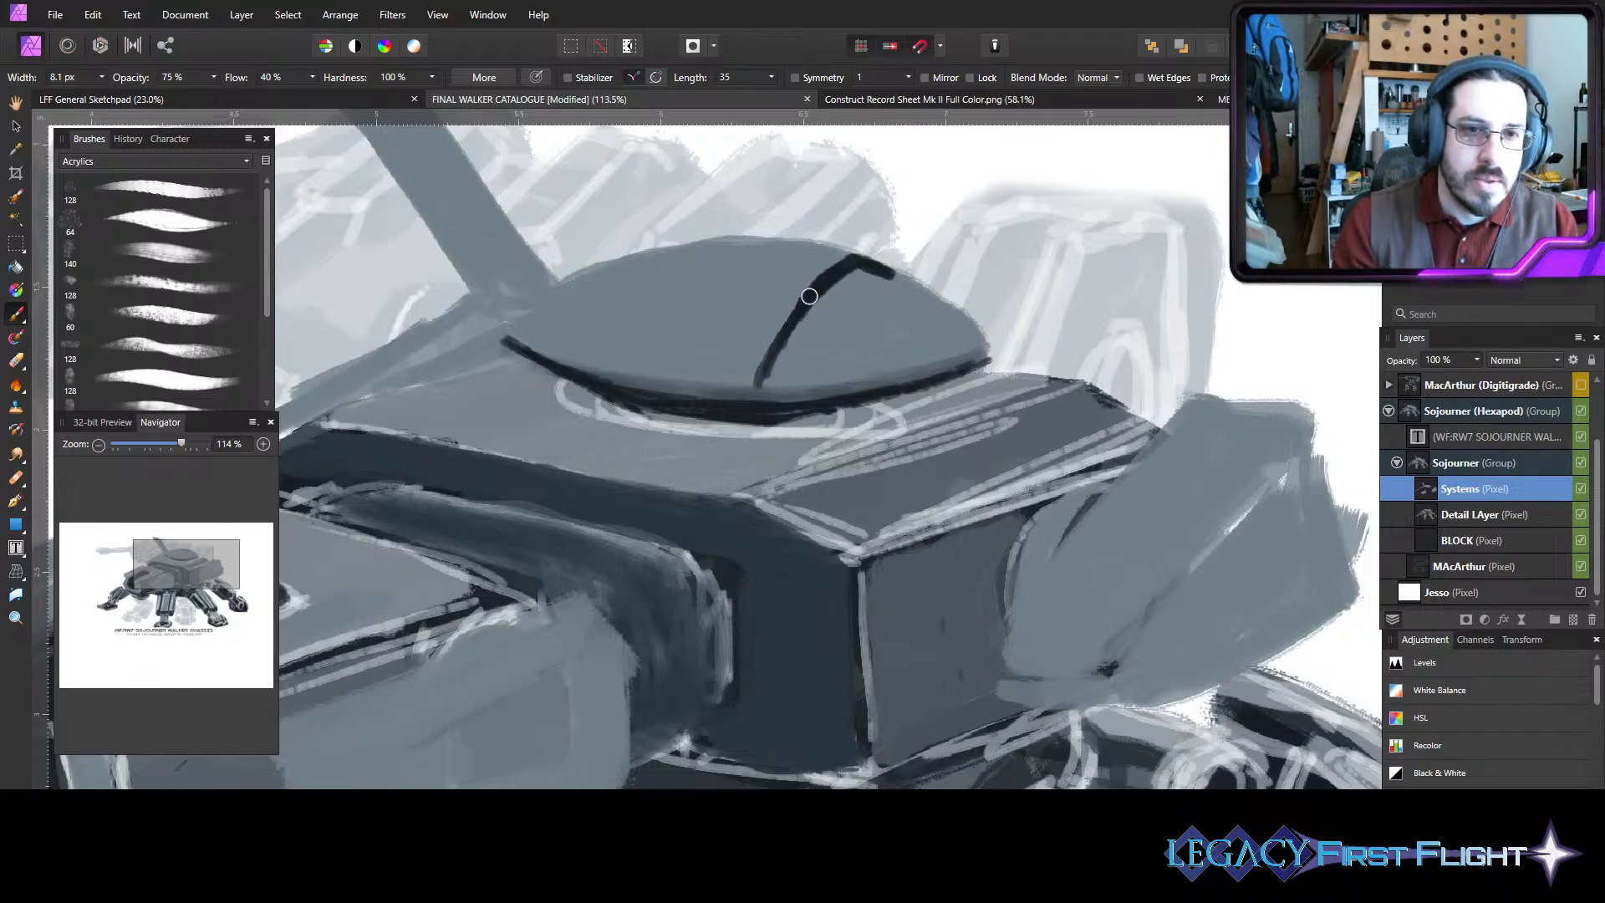
pyautogui.moveTo(766, 361); pyautogui.dragTo(761, 381)
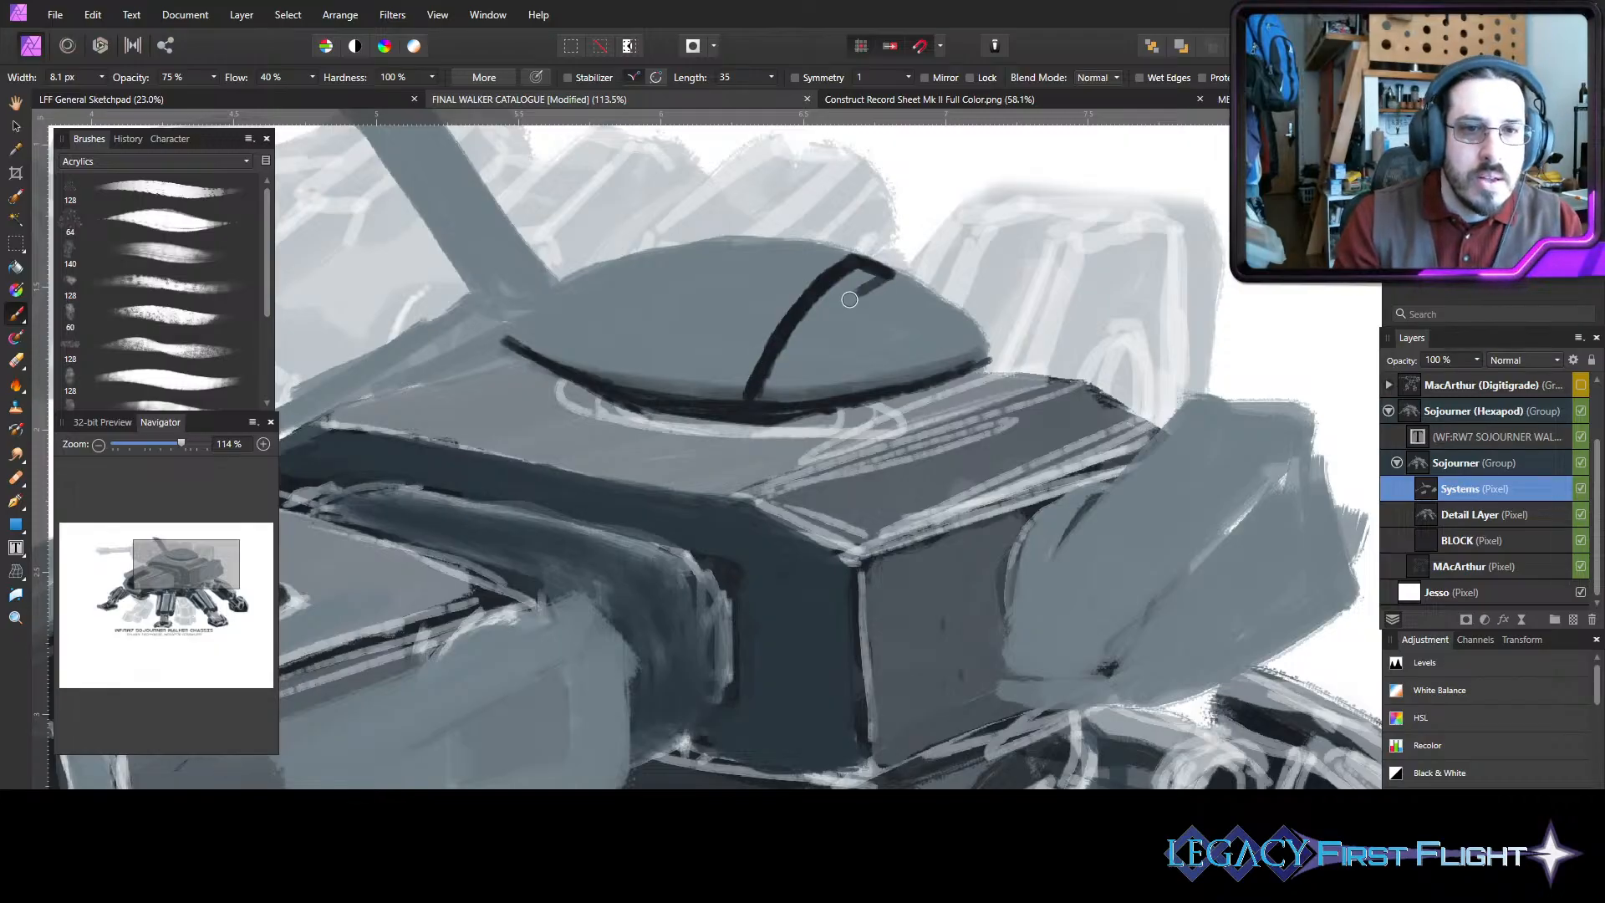
pyautogui.moveTo(887, 273); pyautogui.dragTo(786, 368)
pyautogui.moveTo(836, 314)
pyautogui.mouseDown()
pyautogui.moveTo(784, 374)
pyautogui.moveTo(852, 297)
pyautogui.moveTo(774, 395)
pyautogui.moveTo(794, 348)
pyautogui.moveTo(776, 357)
pyautogui.moveTo(766, 391)
pyautogui.moveTo(850, 271)
pyautogui.moveTo(800, 313)
pyautogui.moveTo(868, 271)
pyautogui.moveTo(834, 294)
pyautogui.mouseUp()
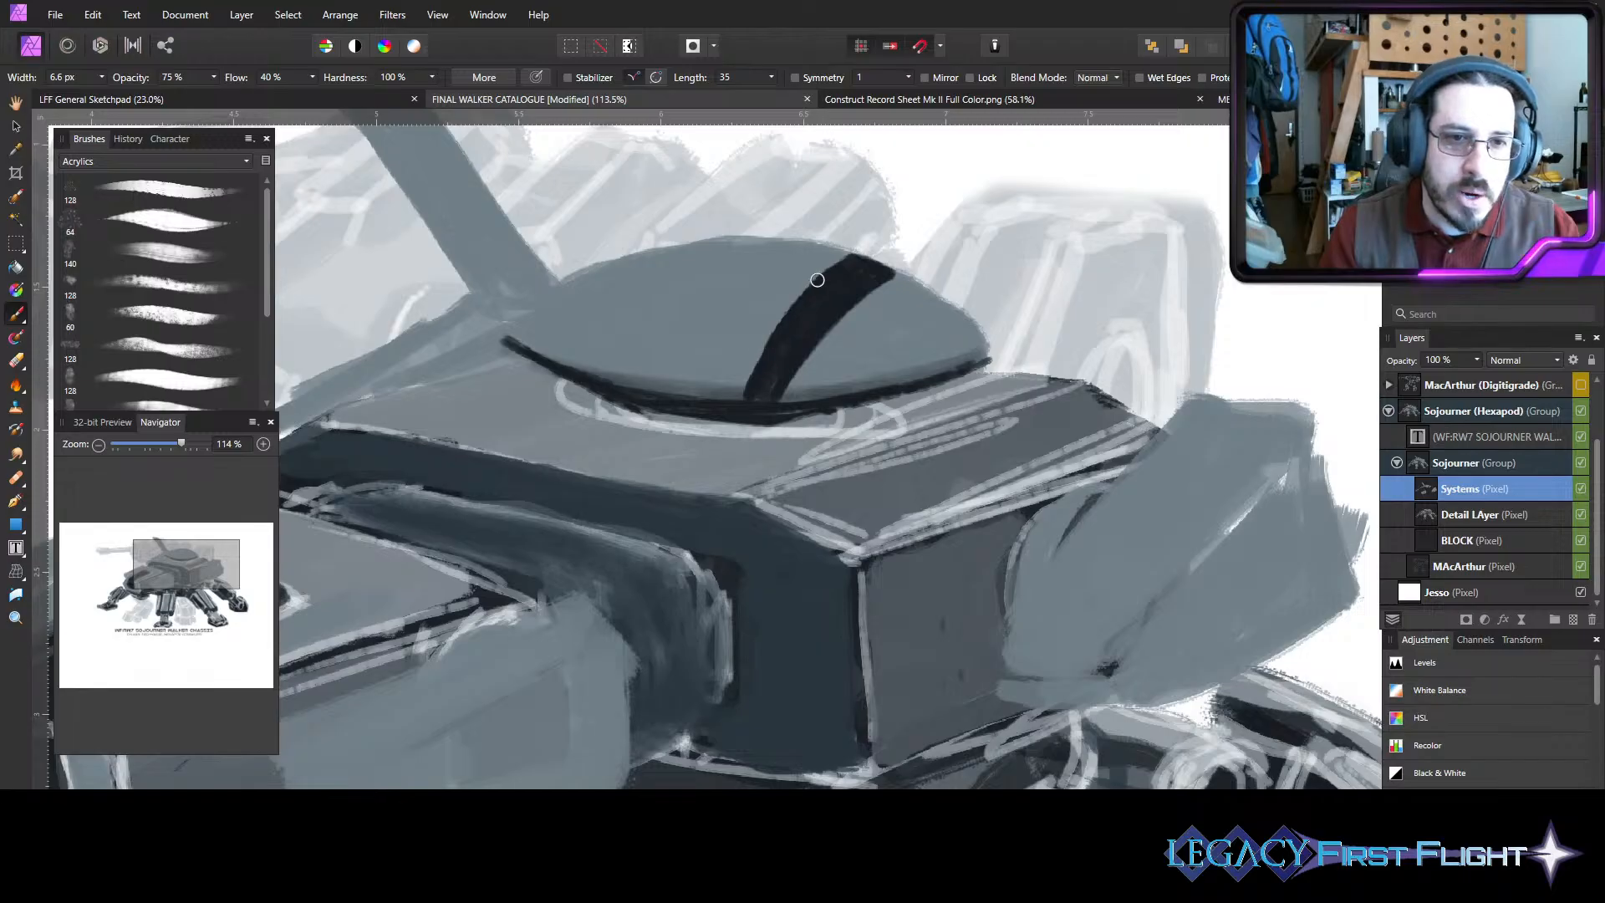
pyautogui.moveTo(740, 387); pyautogui.dragTo(754, 378)
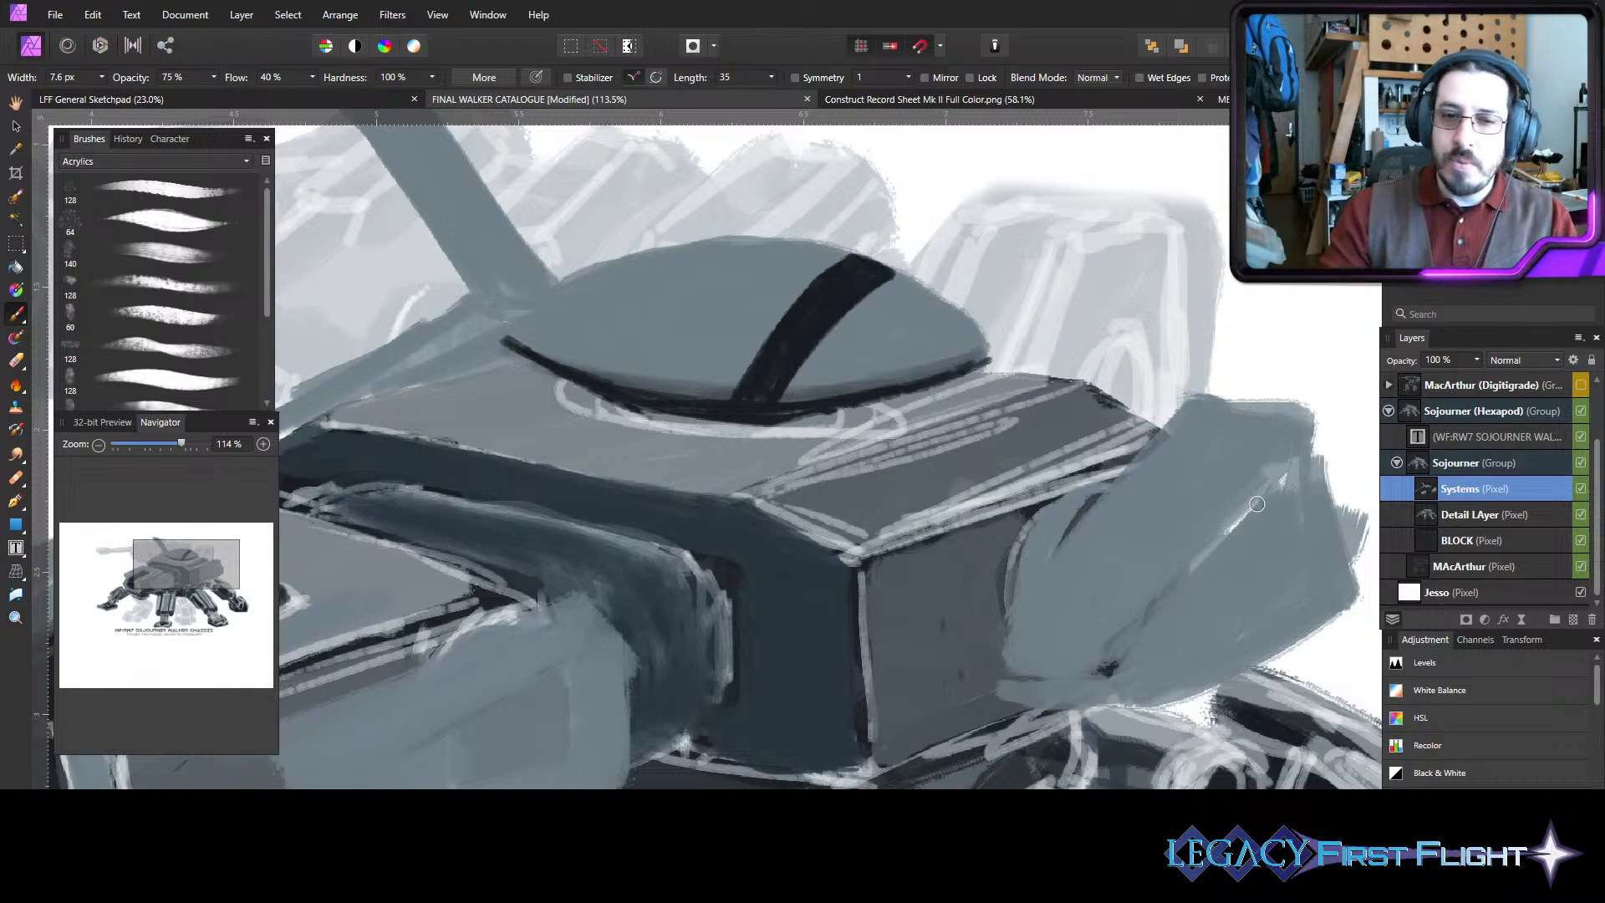
# - Outline the slanted front face of the pod on the hull's right side with dark strokes about 7.6 px wide
pyautogui.moveTo(1309, 429); pyautogui.dragTo(1222, 533)
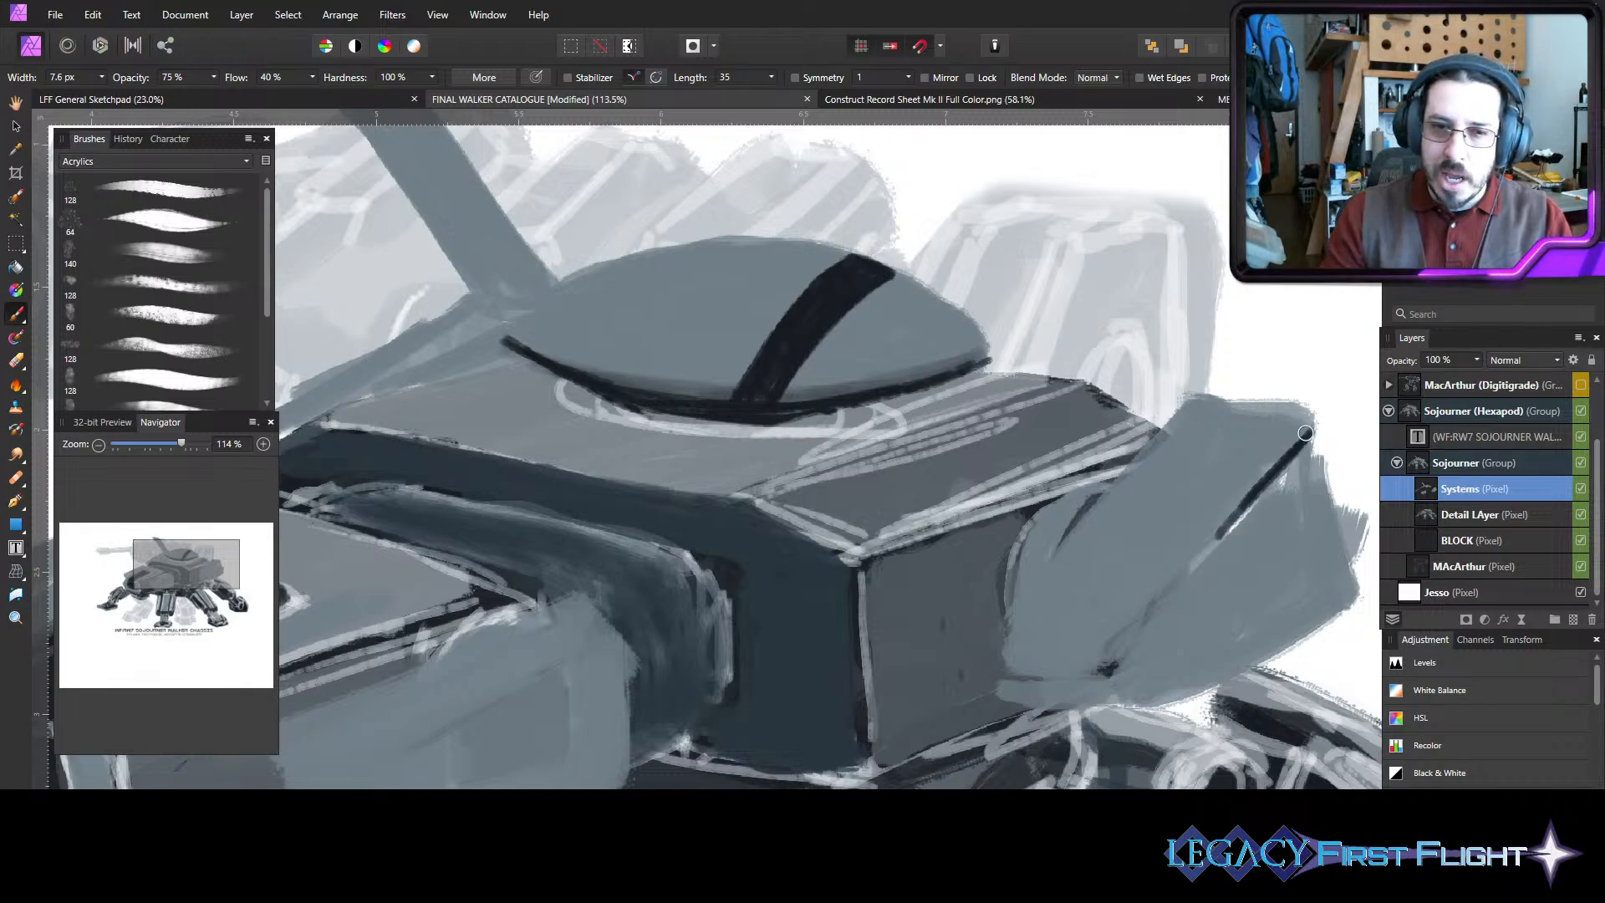
pyautogui.moveTo(1288, 460); pyautogui.dragTo(1151, 612)
pyautogui.moveTo(1218, 537); pyautogui.dragTo(1133, 646)
pyautogui.moveTo(1255, 485)
pyautogui.mouseDown()
pyautogui.moveTo(1104, 679)
pyautogui.moveTo(1133, 645)
pyautogui.moveTo(1063, 684)
pyautogui.moveTo(995, 679)
pyautogui.mouseUp()
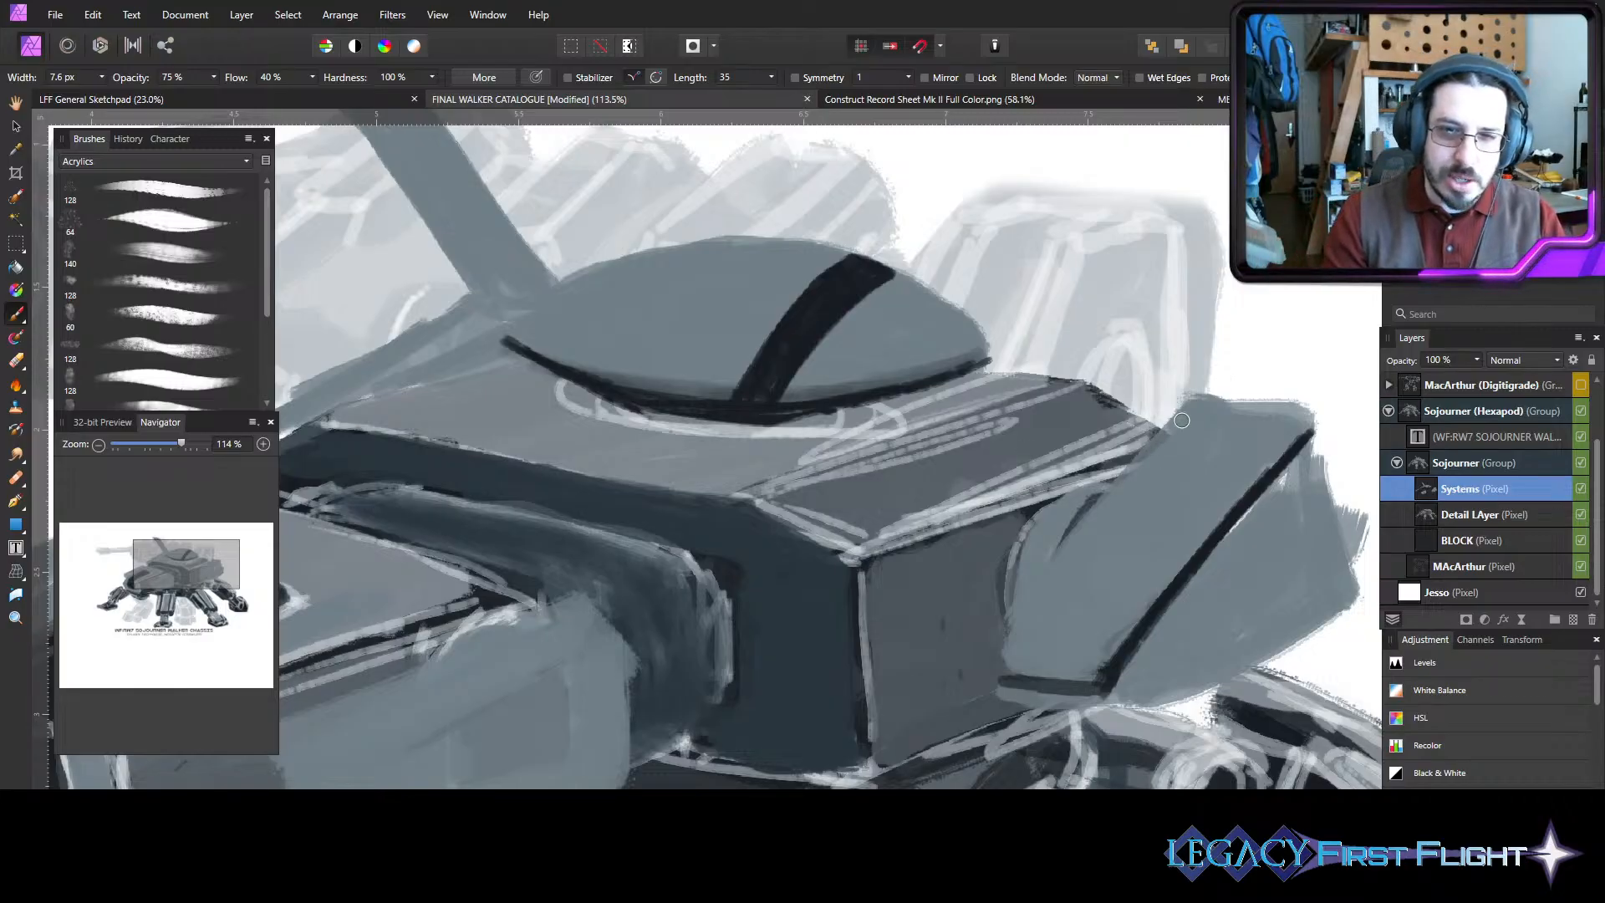
pyautogui.moveTo(1181, 420); pyautogui.dragTo(1015, 644)
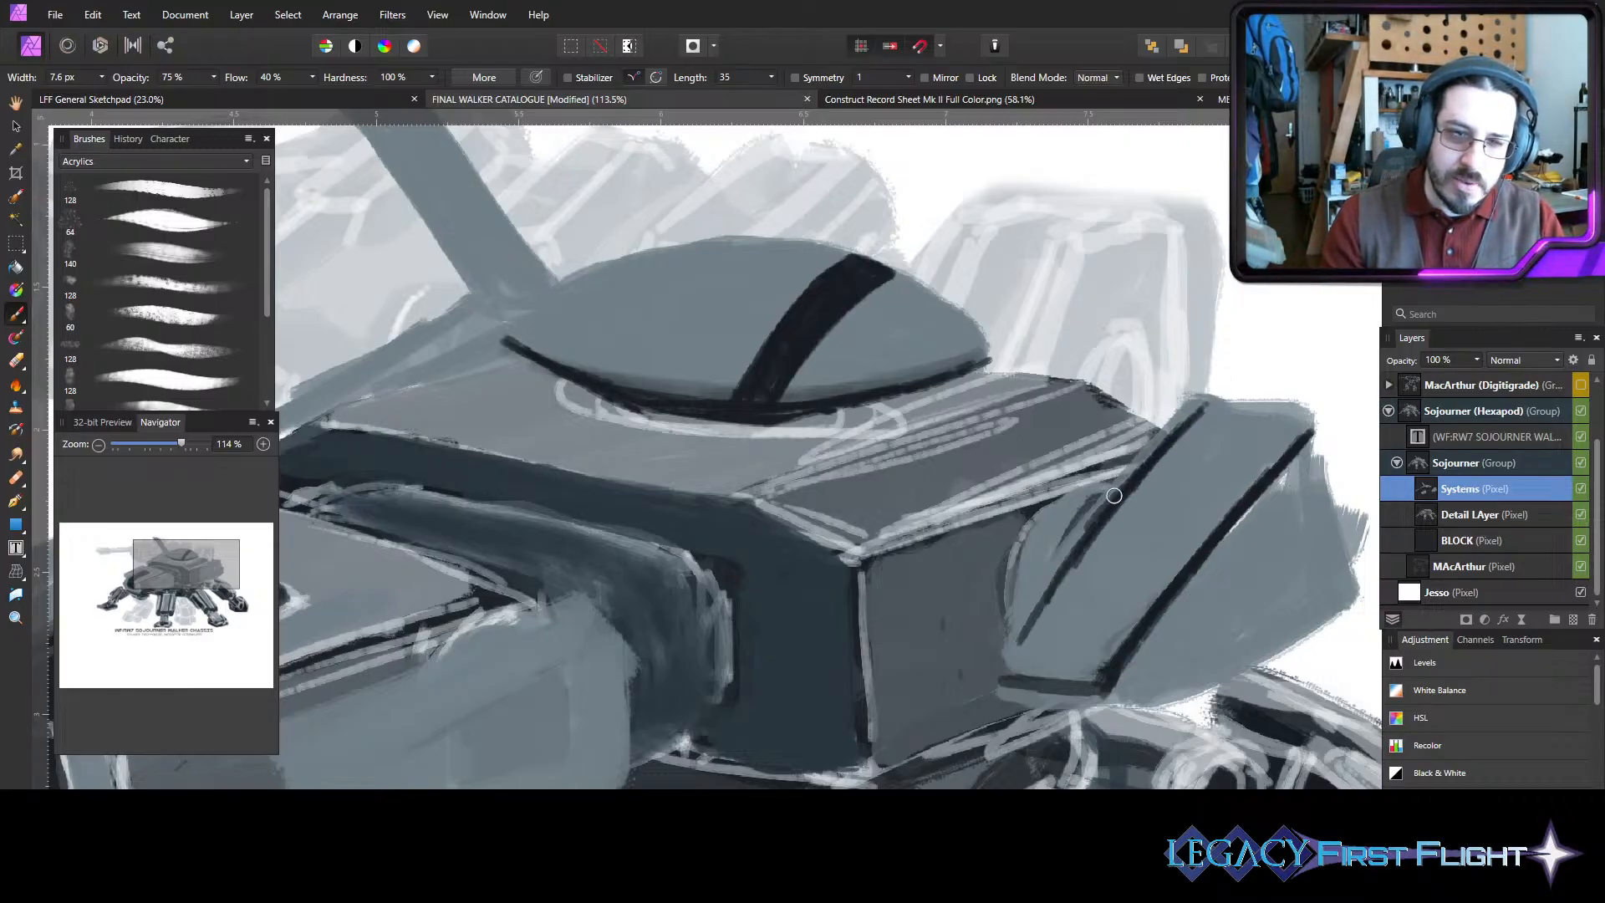
pyautogui.moveTo(1115, 495); pyautogui.dragTo(1009, 659)
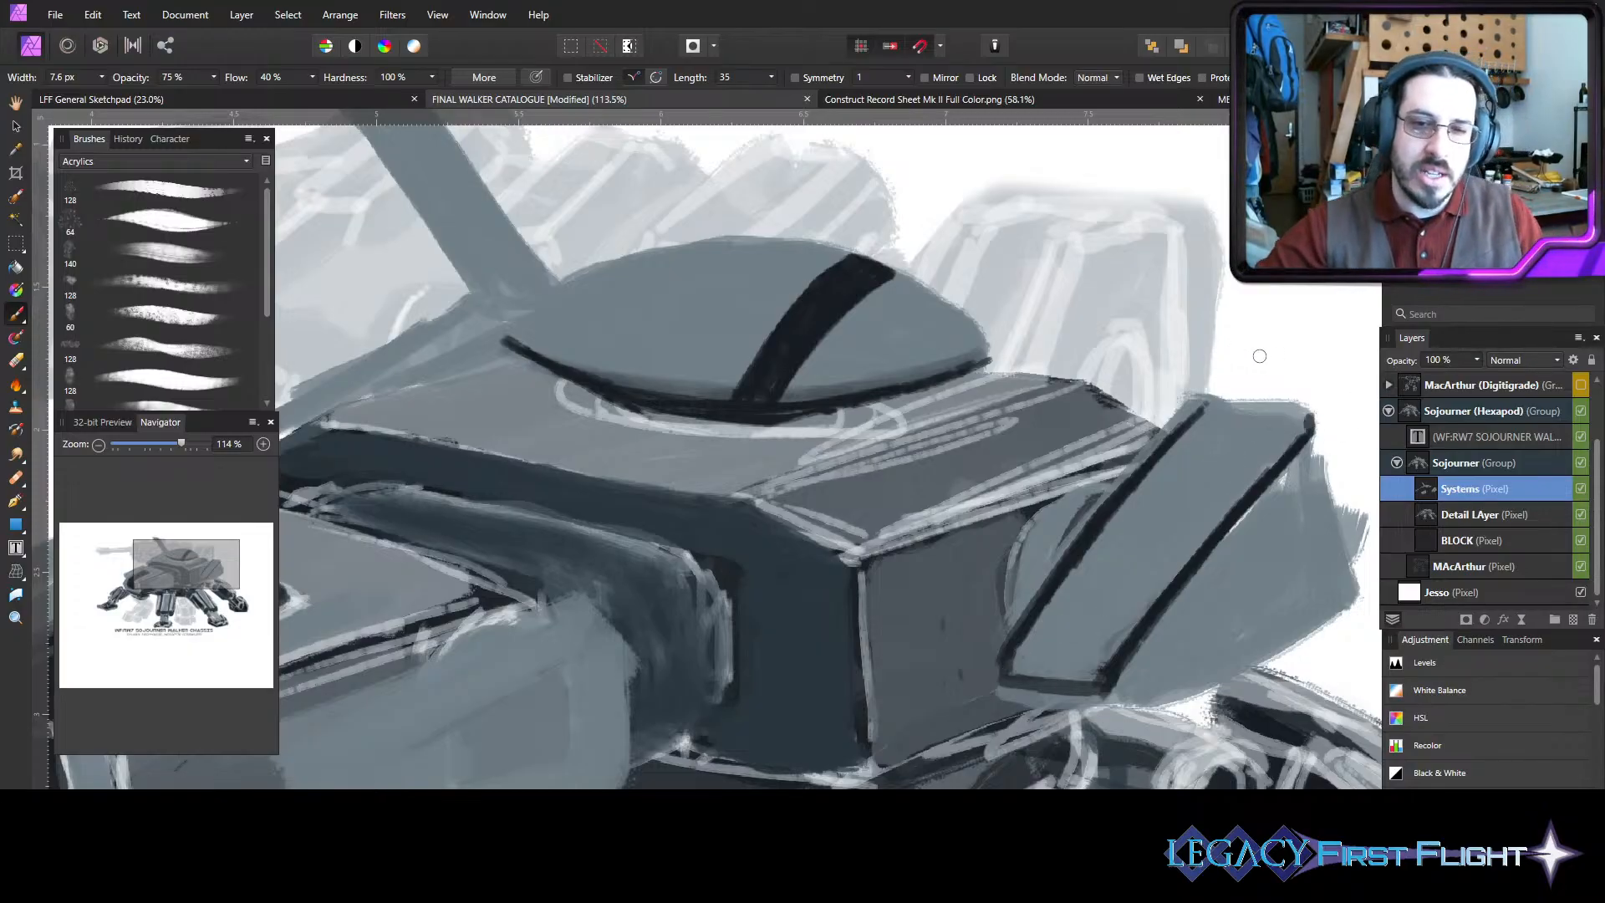
pyautogui.moveTo(1217, 404)
pyautogui.mouseDown()
pyautogui.moveTo(1303, 414)
pyautogui.moveTo(1224, 405)
pyautogui.moveTo(1302, 413)
pyautogui.moveTo(1247, 404)
pyautogui.mouseUp()
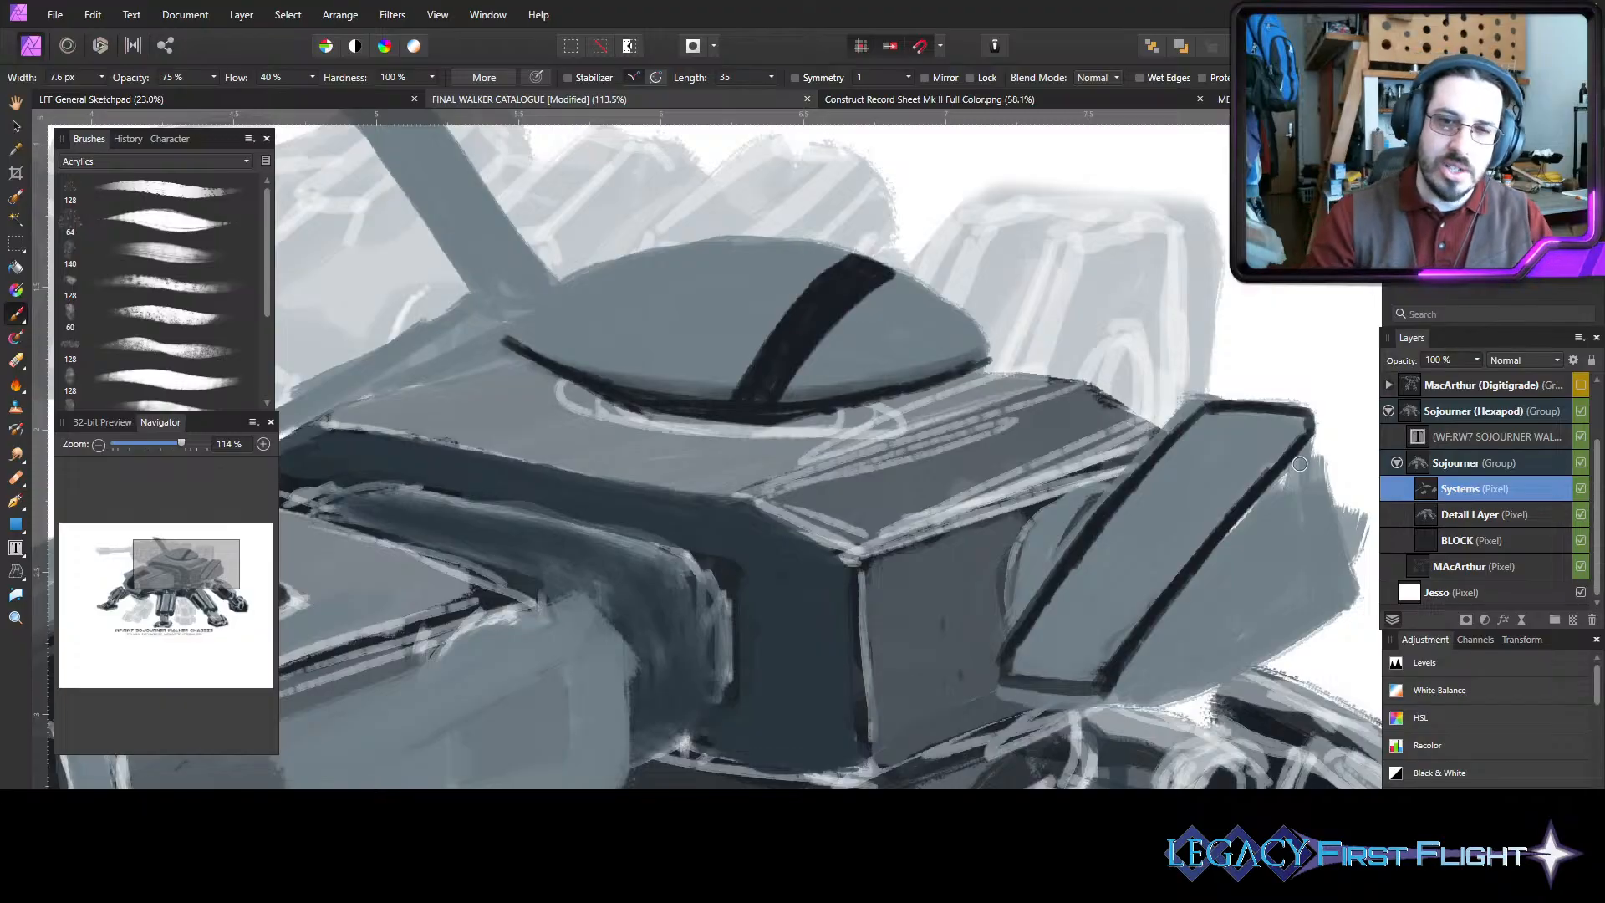
# - Draw the dark outer outline around the right pod's side face, base and left edge
pyautogui.moveTo(1311, 443)
pyautogui.mouseDown()
pyautogui.moveTo(1358, 556)
pyautogui.moveTo(1356, 598)
pyautogui.moveTo(1125, 730)
pyautogui.moveTo(1198, 694)
pyautogui.moveTo(1133, 724)
pyautogui.moveTo(995, 700)
pyautogui.mouseUp()
pyautogui.moveTo(1137, 731)
pyautogui.mouseDown()
pyautogui.moveTo(999, 719)
pyautogui.moveTo(1014, 705)
pyautogui.moveTo(980, 684)
pyautogui.mouseUp()
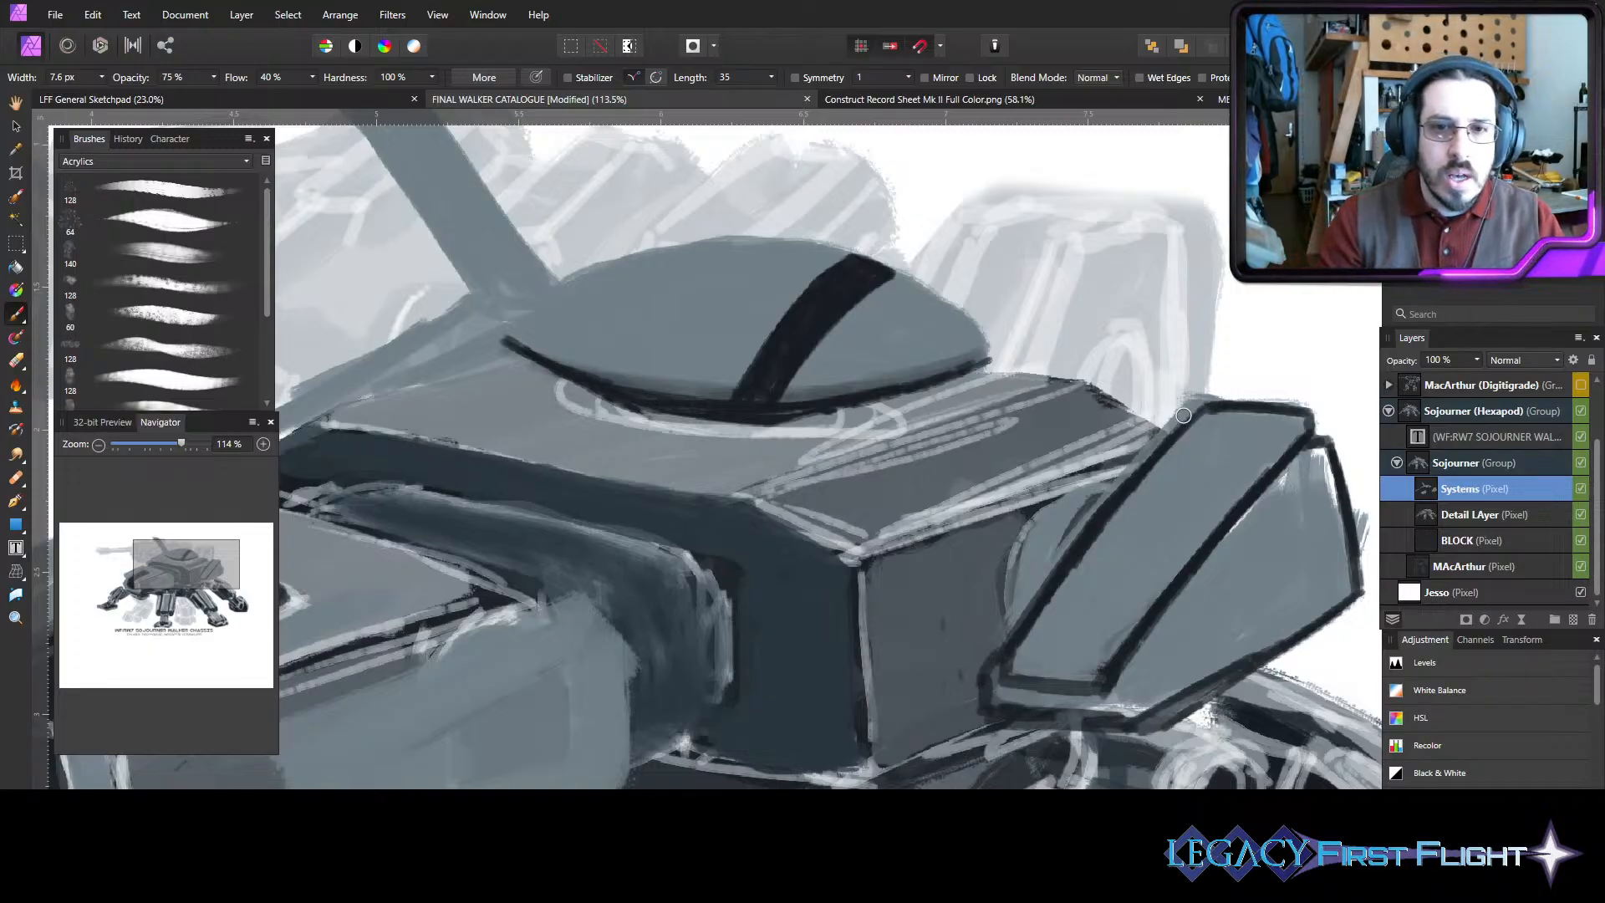
pyautogui.moveTo(1166, 434)
pyautogui.mouseDown()
pyautogui.moveTo(1092, 509)
pyautogui.moveTo(987, 673)
pyautogui.mouseUp()
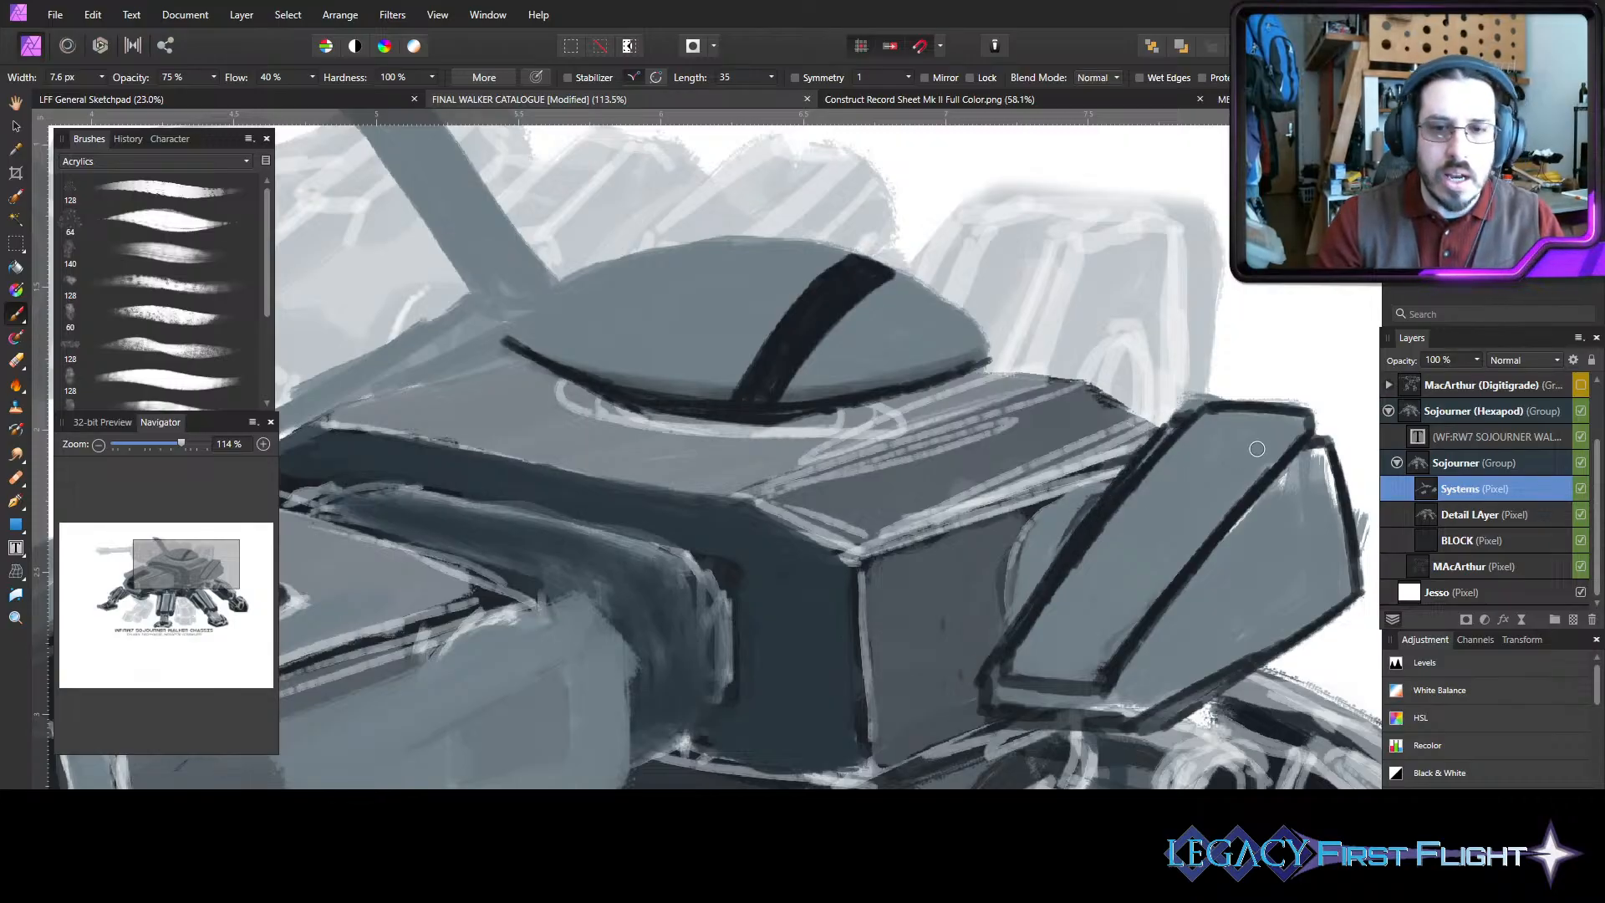
# - Add dark inner lines parallel to the right pod's central ridge on both its front and side faces
pyautogui.moveTo(1317, 469)
pyautogui.mouseDown()
pyautogui.moveTo(1231, 552)
pyautogui.moveTo(1322, 450)
pyautogui.moveTo(1143, 687)
pyautogui.mouseUp()
pyautogui.moveTo(1246, 544)
pyautogui.mouseDown()
pyautogui.moveTo(1150, 662)
pyautogui.moveTo(1133, 710)
pyautogui.mouseUp()
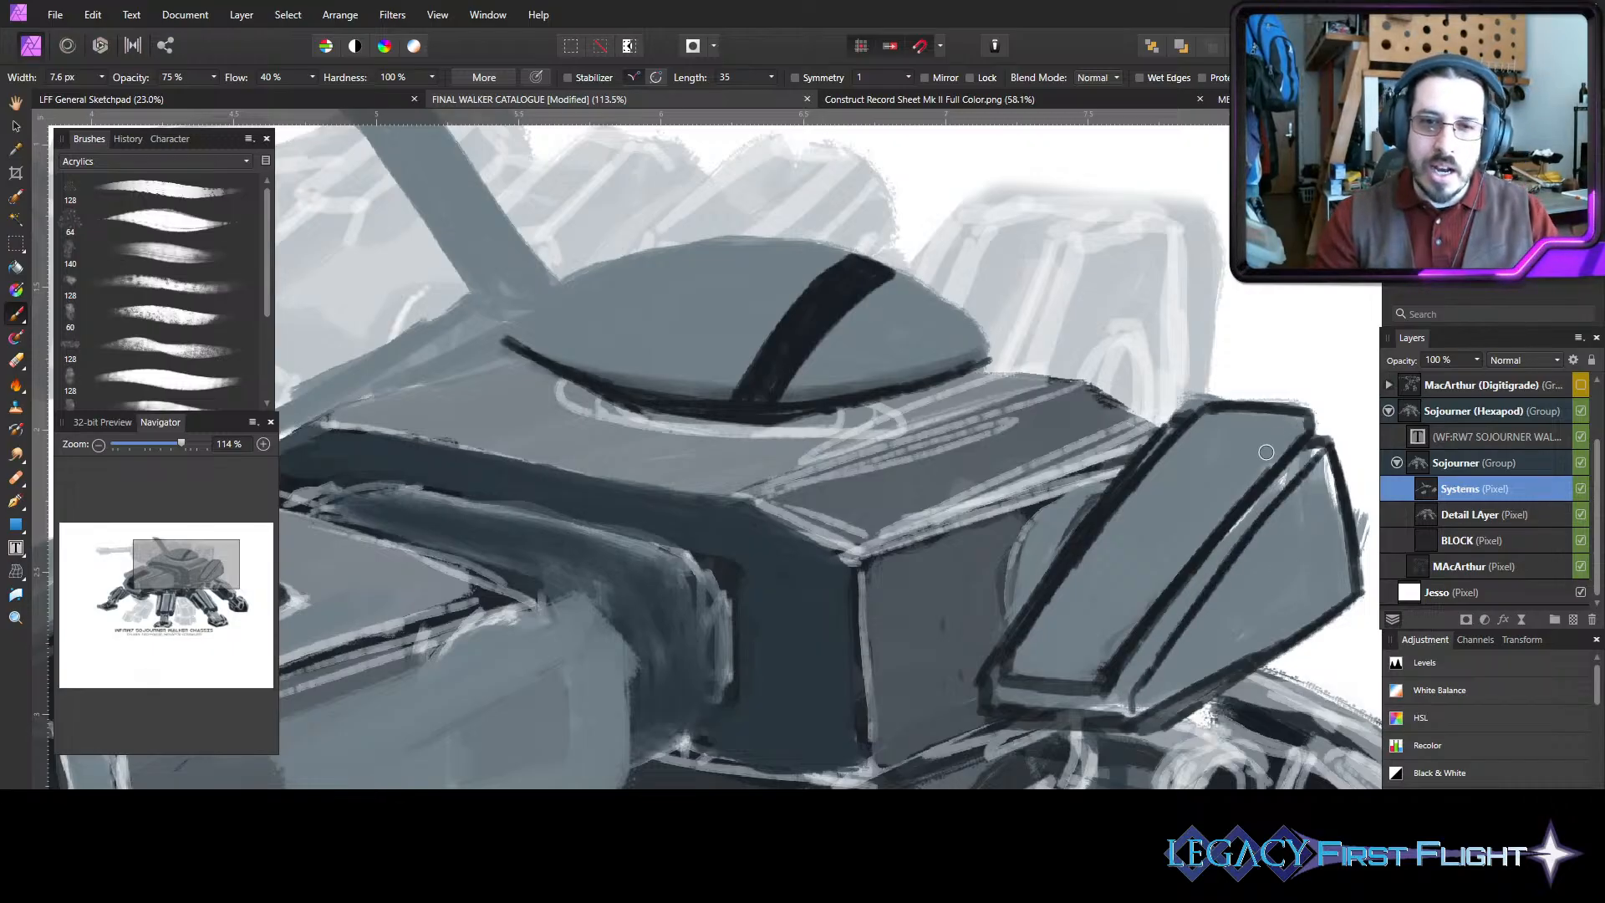
pyautogui.moveTo(1312, 411)
pyautogui.mouseDown()
pyautogui.moveTo(1158, 573)
pyautogui.moveTo(1228, 493)
pyautogui.moveTo(1187, 537)
pyautogui.moveTo(1100, 651)
pyautogui.moveTo(1115, 651)
pyautogui.moveTo(1061, 638)
pyautogui.moveTo(1048, 662)
pyautogui.moveTo(1024, 663)
pyautogui.moveTo(1090, 649)
pyautogui.mouseUp()
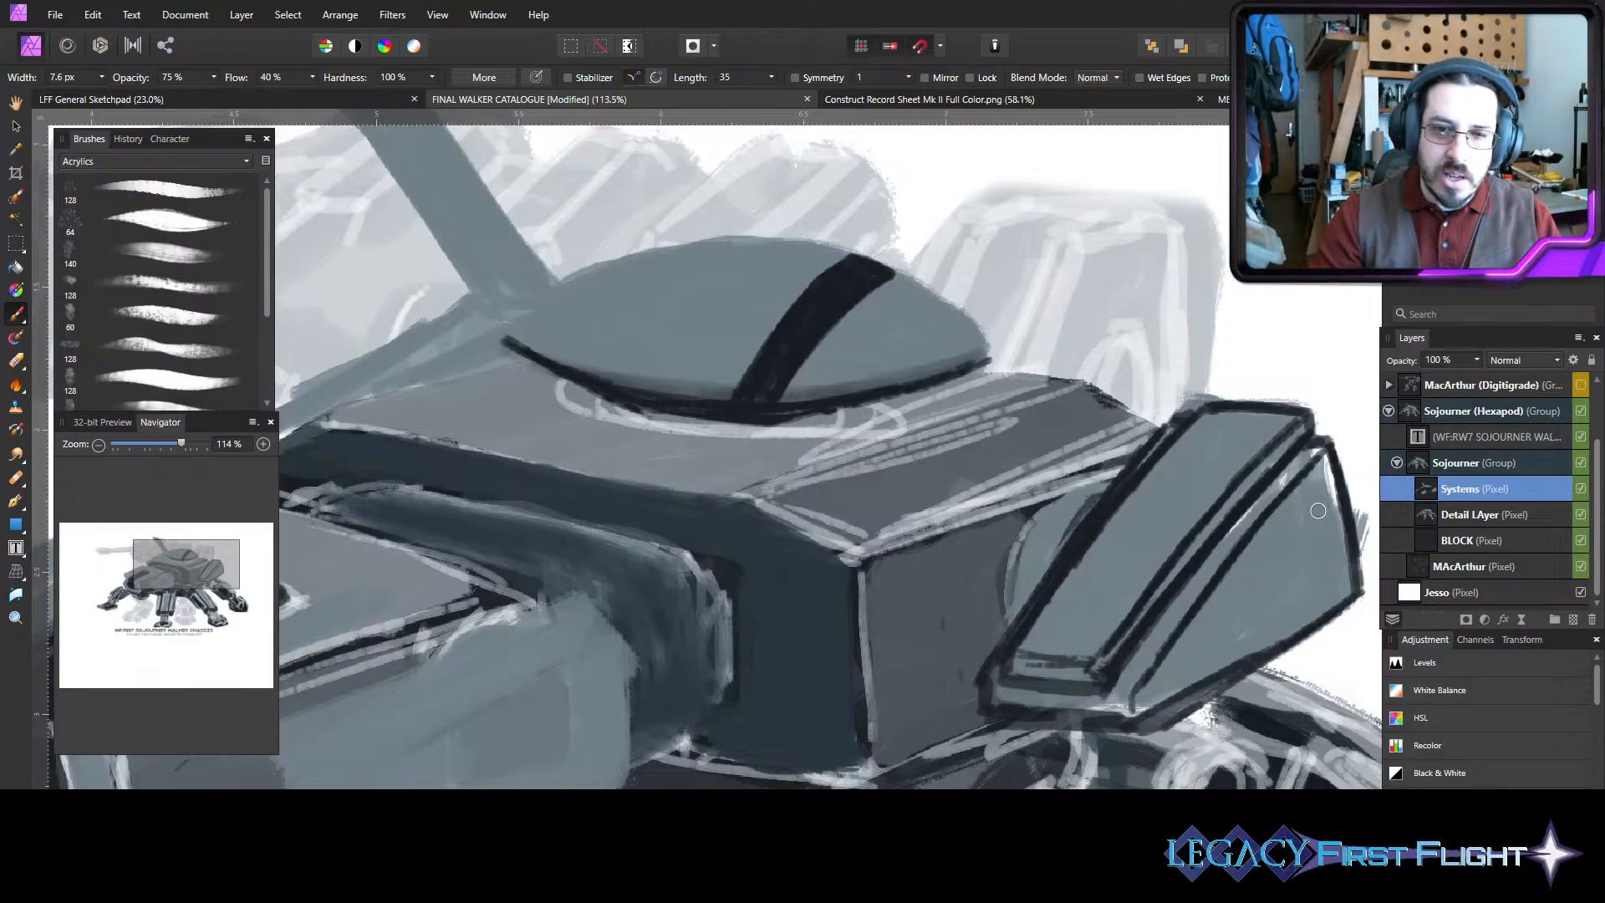
# - Draw a dark oval vent with inner spokes and two short slashes beside it on the right pod's side face
pyautogui.moveTo(1322, 512)
pyautogui.mouseDown()
pyautogui.moveTo(1319, 588)
pyautogui.moveTo(1295, 581)
pyautogui.moveTo(1321, 511)
pyautogui.moveTo(1300, 591)
pyautogui.moveTo(1311, 497)
pyautogui.moveTo(1324, 562)
pyautogui.moveTo(1315, 527)
pyautogui.moveTo(1302, 585)
pyautogui.moveTo(1296, 553)
pyautogui.moveTo(1342, 574)
pyautogui.mouseUp()
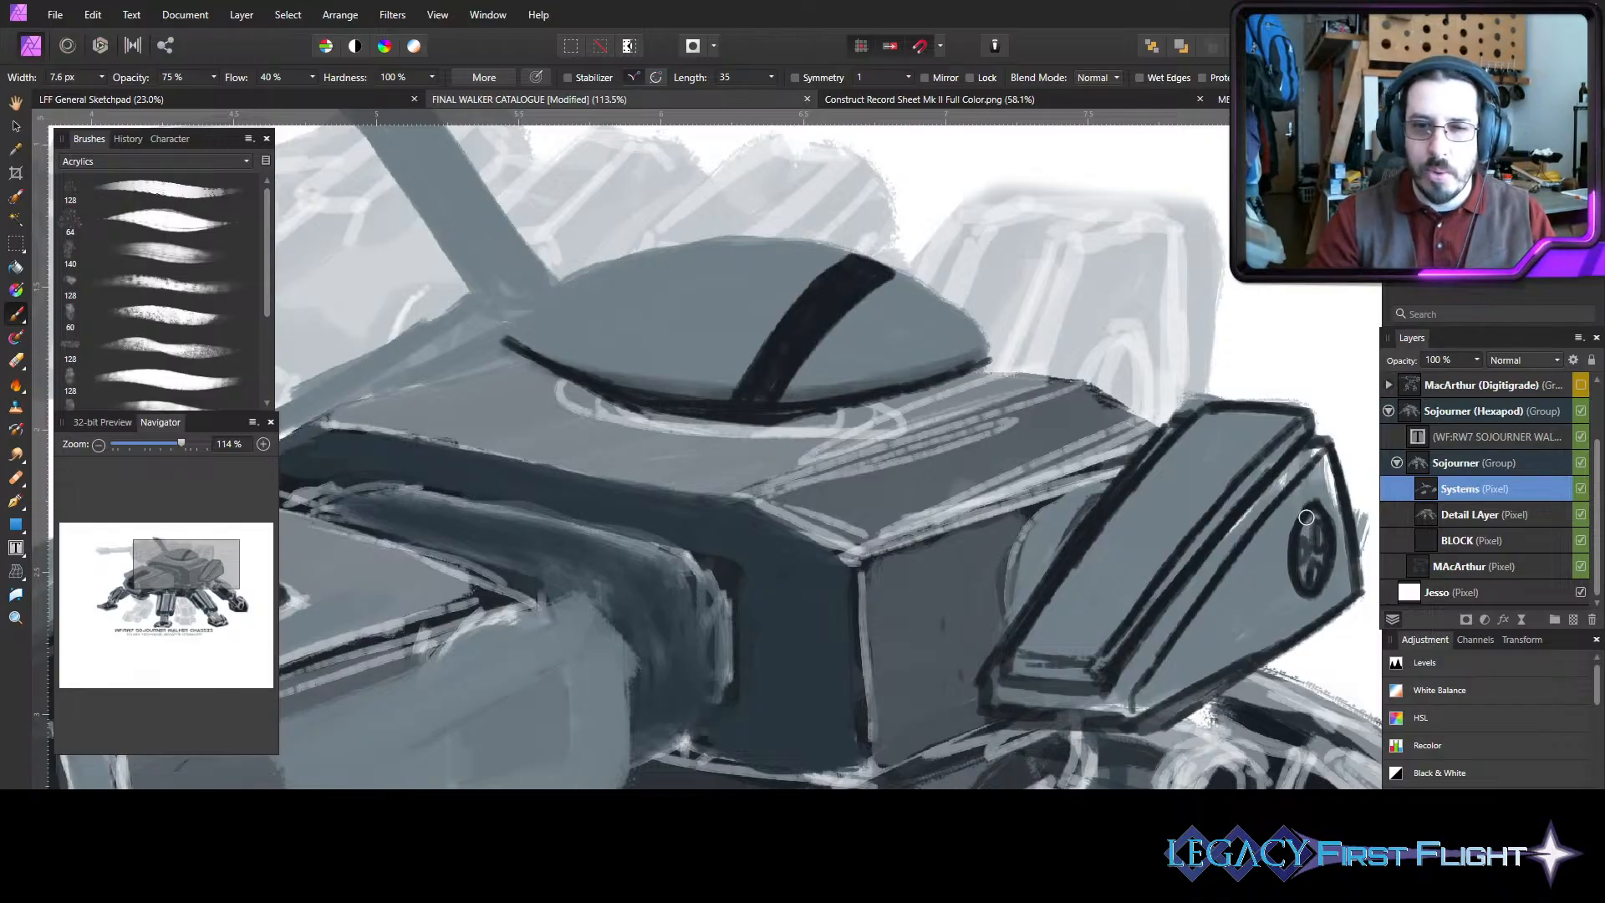
pyautogui.moveTo(1309, 519); pyautogui.dragTo(1323, 552)
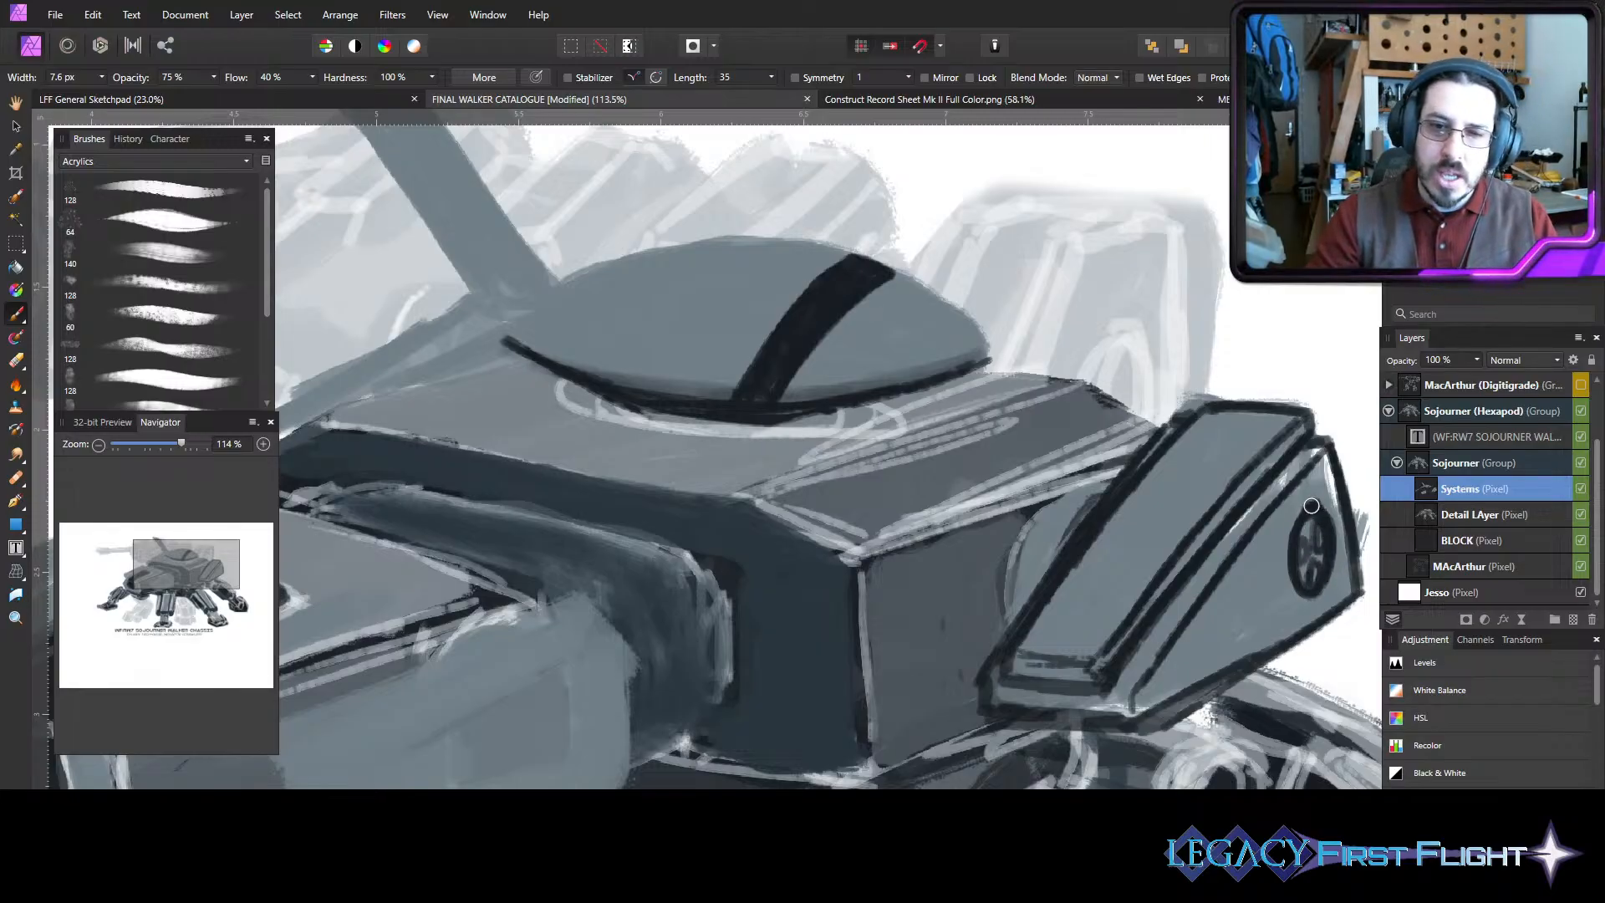
pyautogui.moveTo(1266, 555)
pyautogui.mouseDown()
pyautogui.moveTo(1277, 609)
pyautogui.moveTo(1274, 590)
pyautogui.moveTo(1256, 625)
pyautogui.moveTo(1248, 586)
pyautogui.moveTo(1255, 625)
pyautogui.mouseUp()
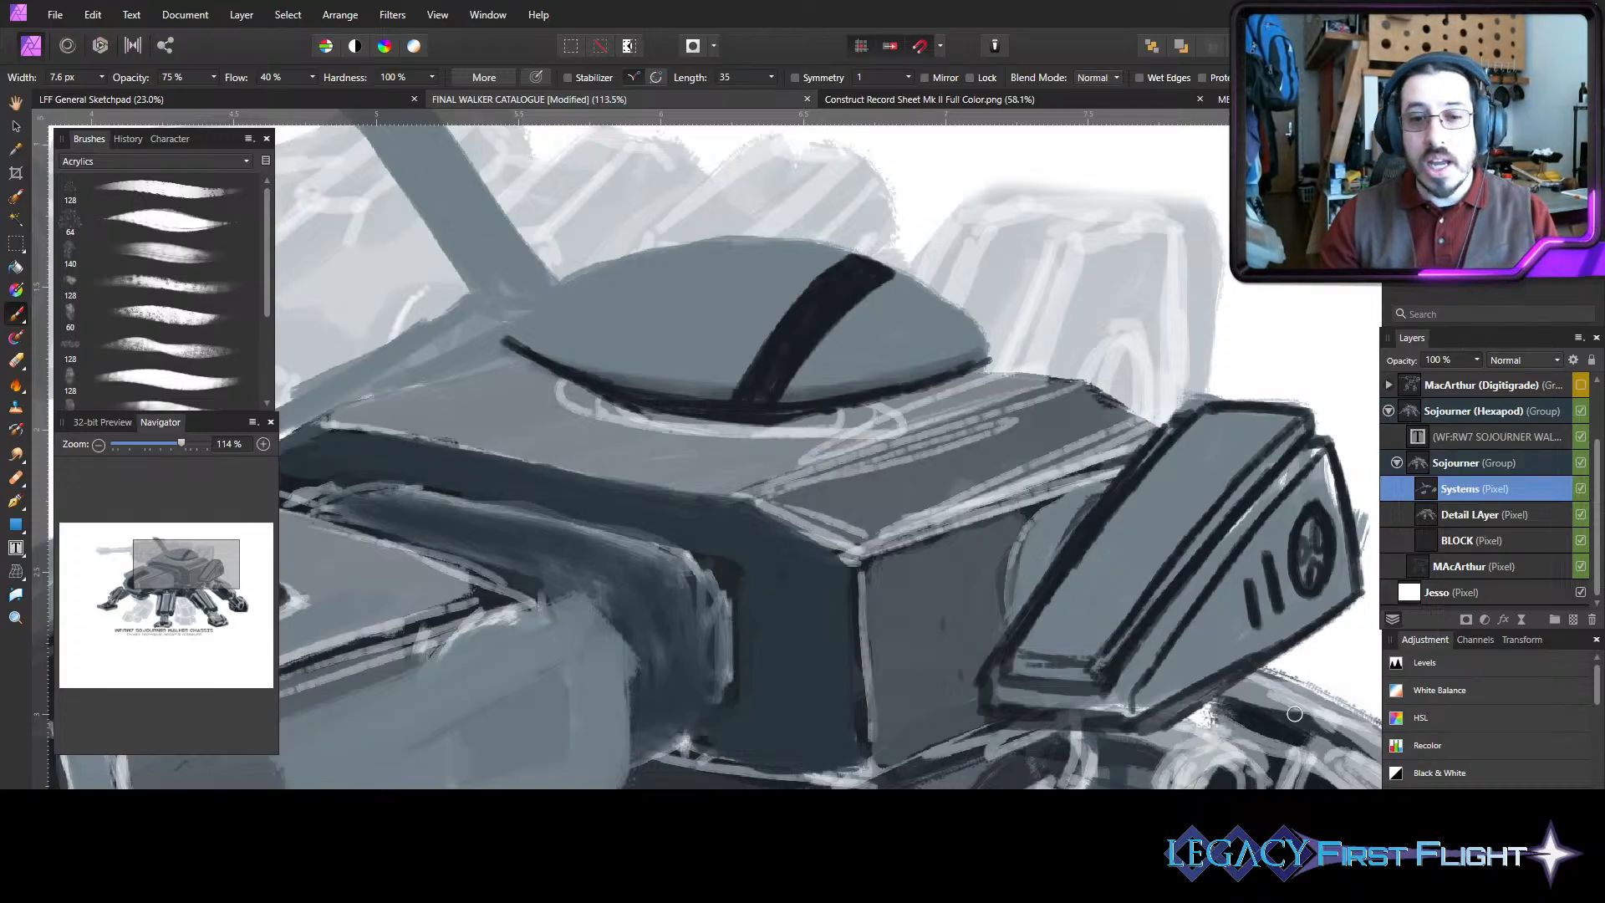
# - Outline the narrow hull panel below the antenna fin with thin dark strokes, using a brush up to 5 px wide
pyautogui.scroll(-8, 1295, 714)
pyautogui.scroll(-3, 718, 396)
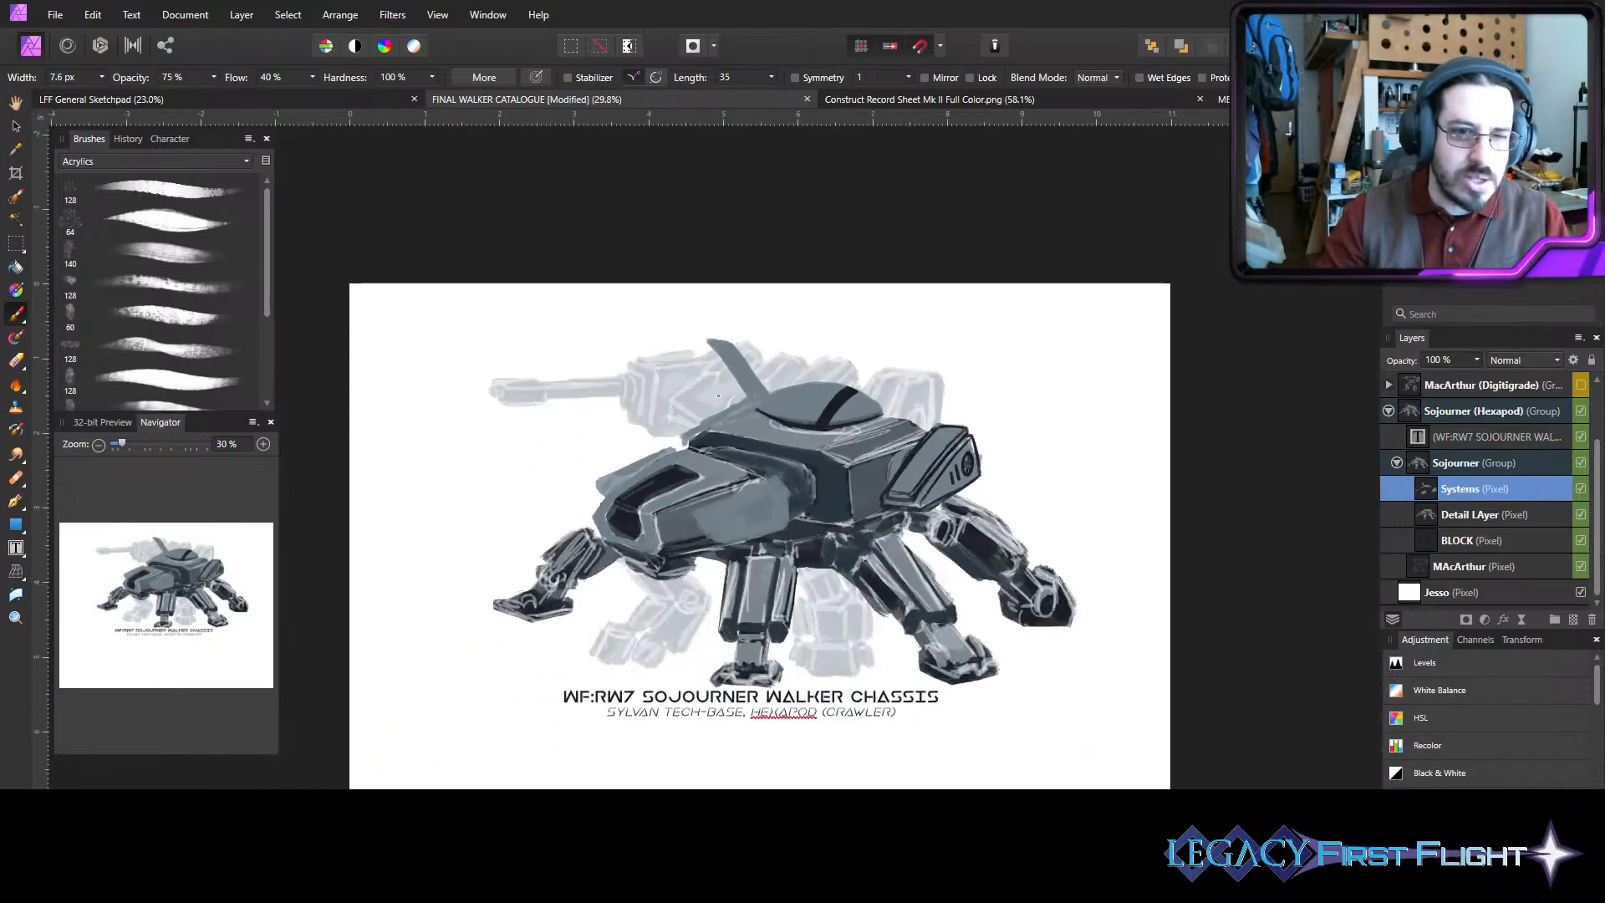
pyautogui.scroll(5, 717, 396)
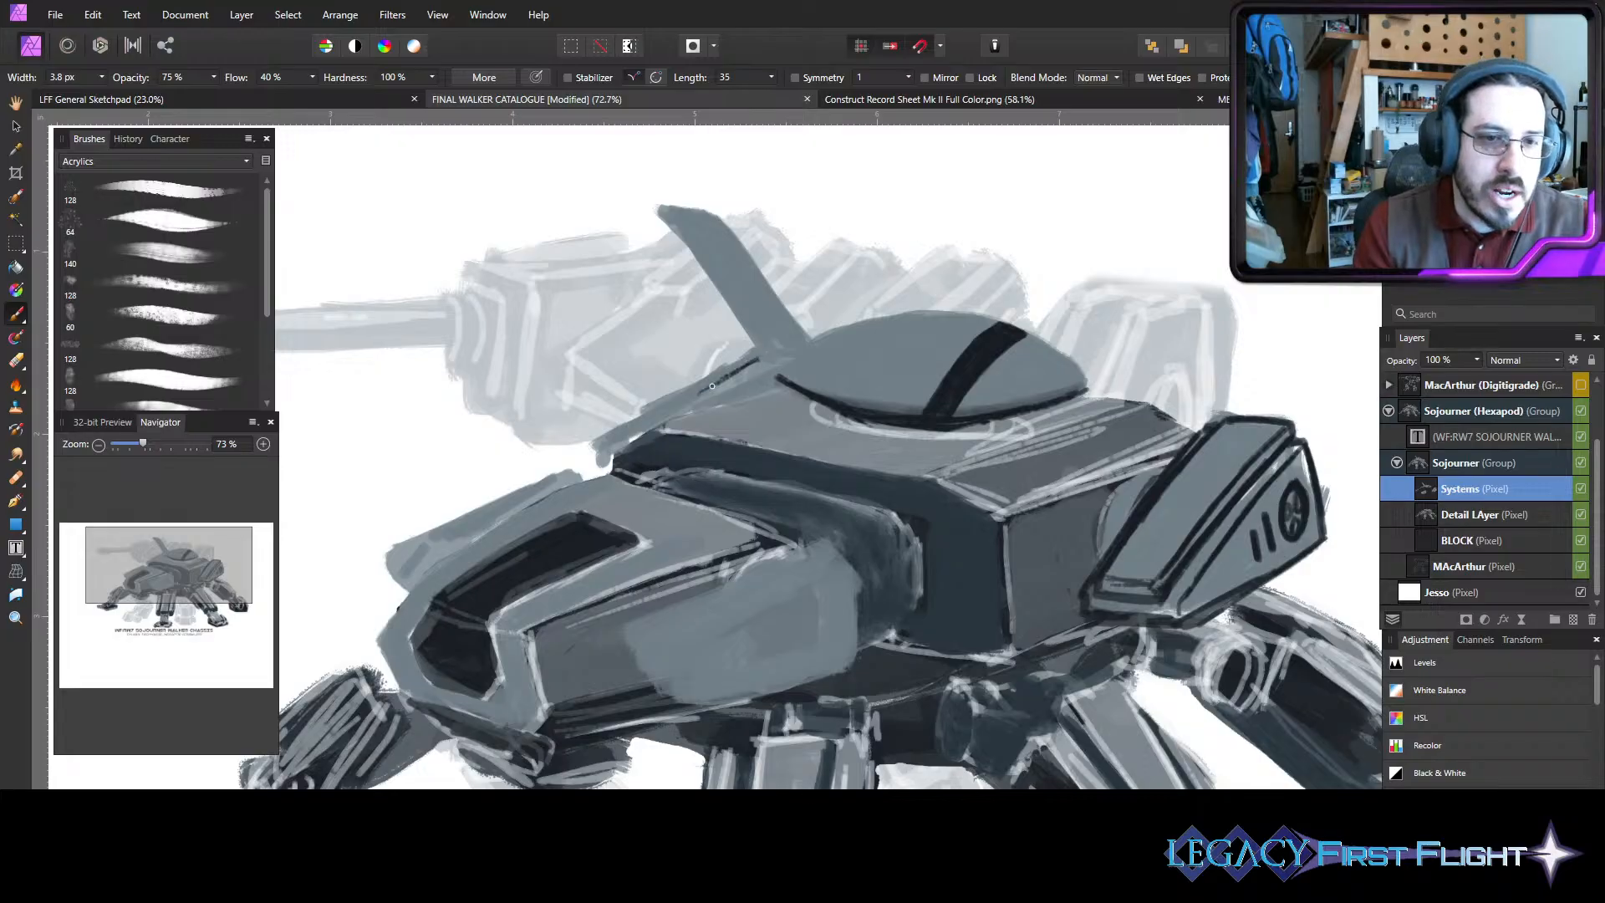
pyautogui.moveTo(744, 366); pyautogui.dragTo(624, 436)
pyautogui.press(']')
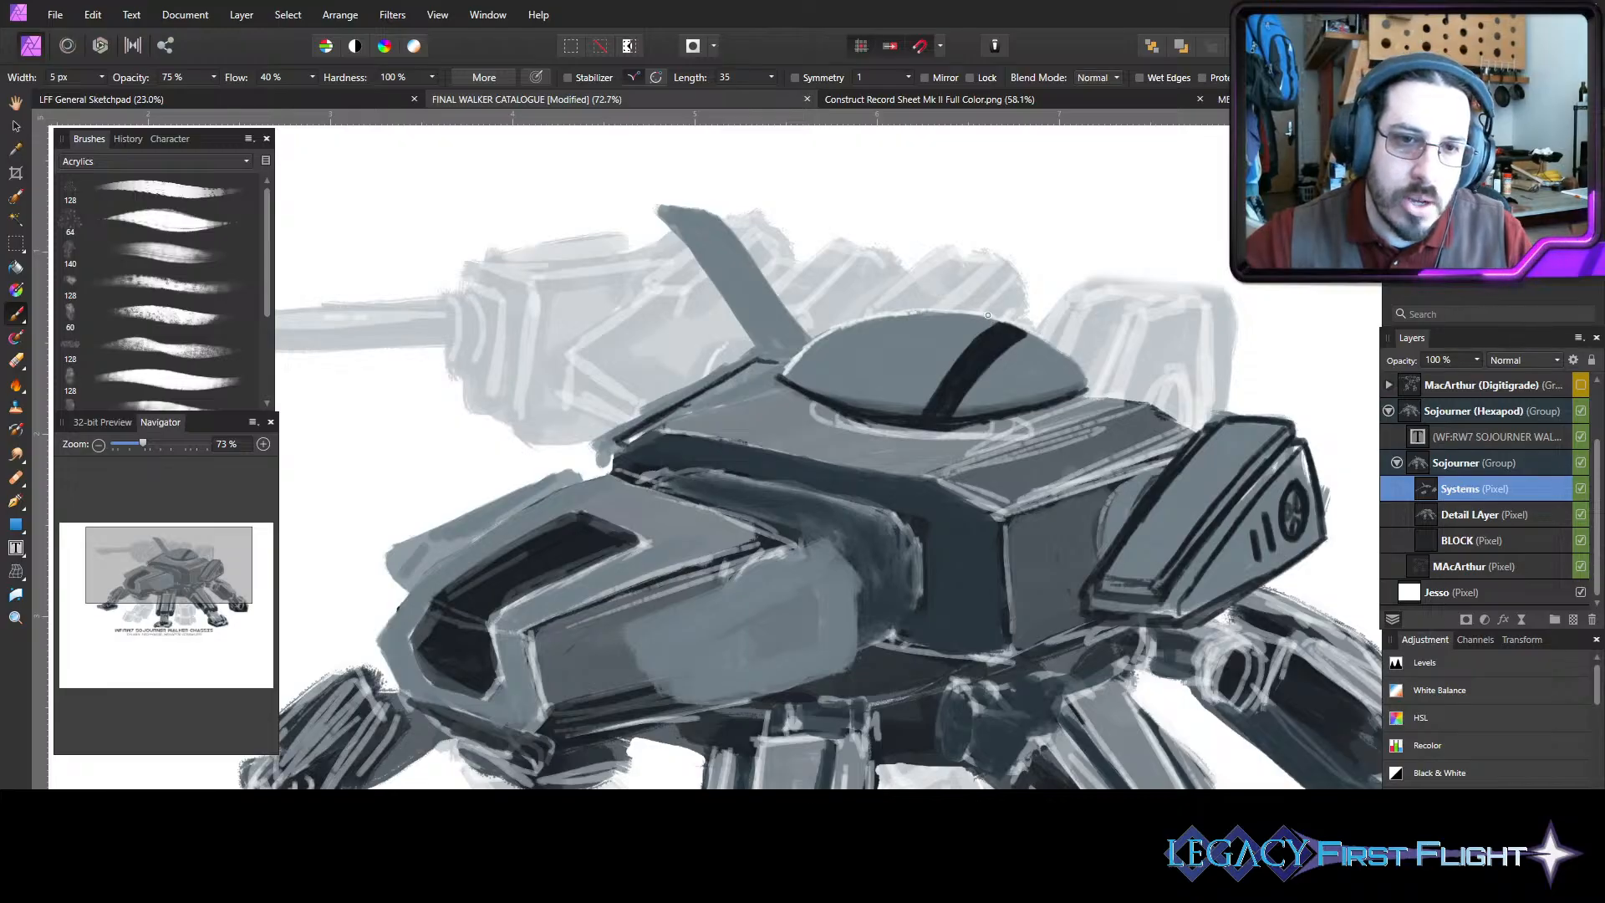
pyautogui.moveTo(1027, 334); pyautogui.dragTo(1082, 373)
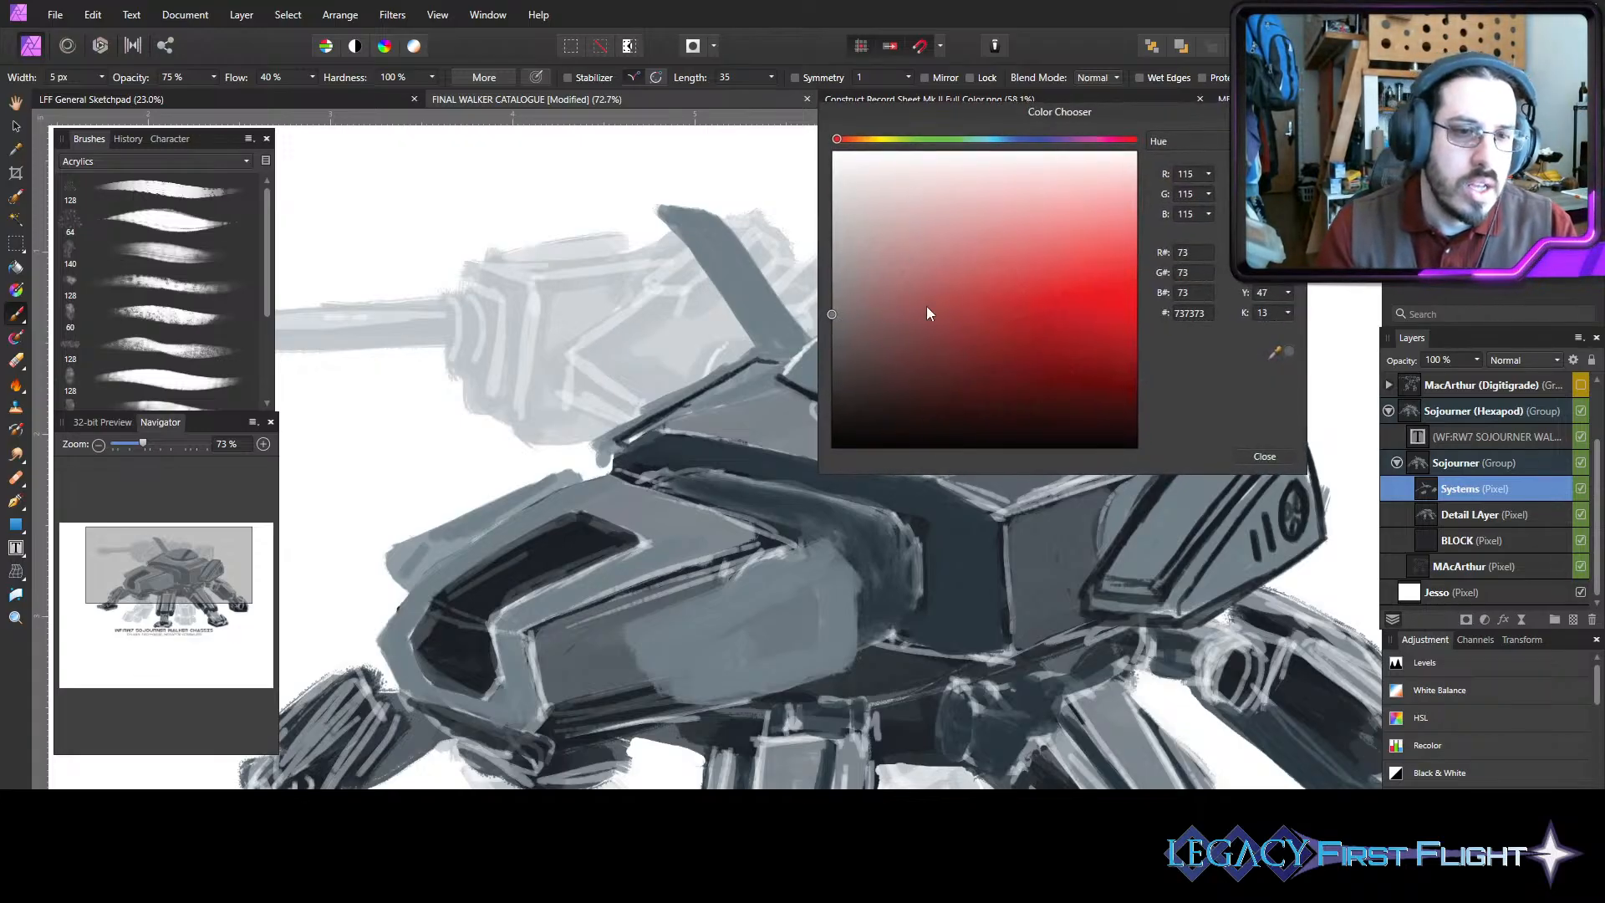
# - Shade the narrow strips on both sides of the right pod's central ridge dark grey with a brush about 9 to 12 px wide
pyautogui.click(1260, 458)
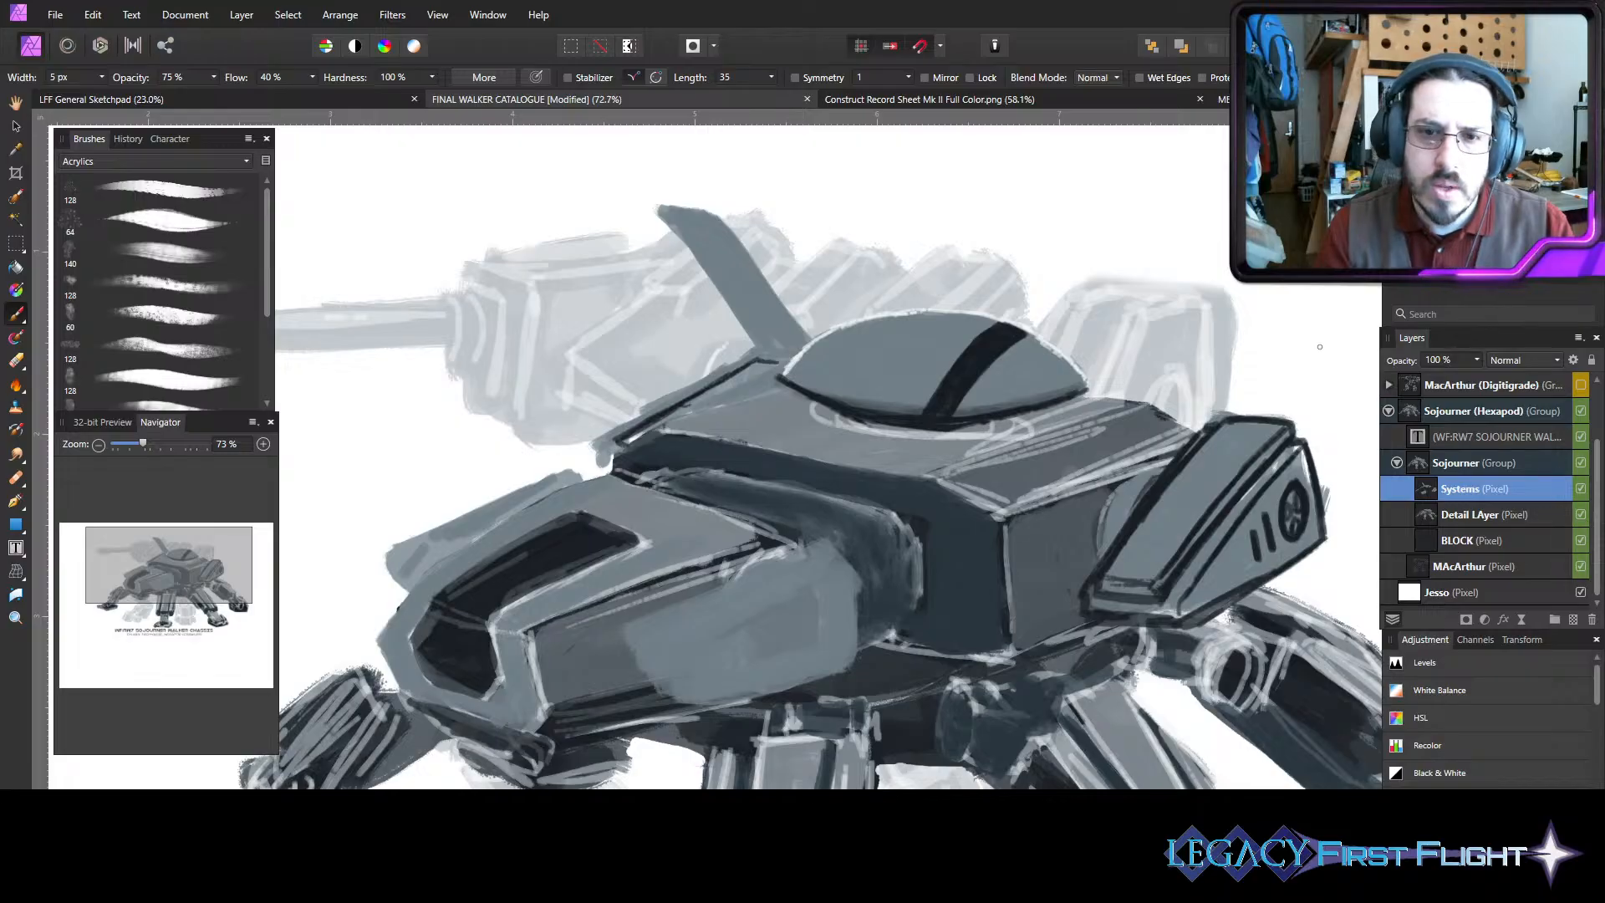
pyautogui.press(']')
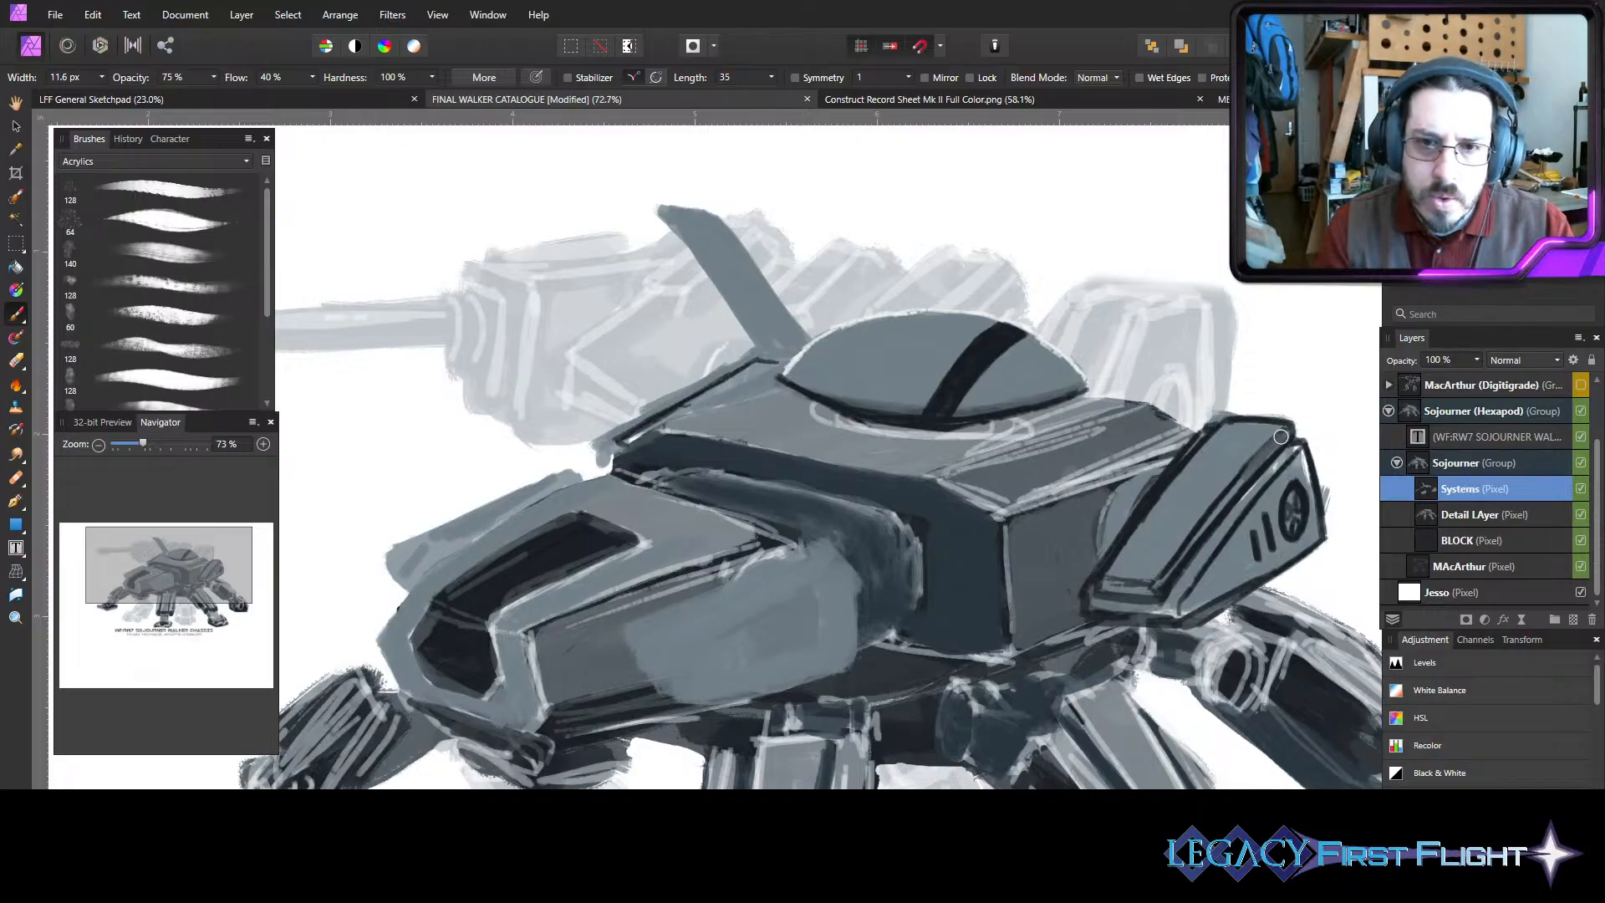
pyautogui.moveTo(1261, 455)
pyautogui.mouseDown()
pyautogui.moveTo(1155, 587)
pyautogui.moveTo(1221, 535)
pyautogui.moveTo(1108, 439)
pyautogui.moveTo(1143, 590)
pyautogui.mouseUp()
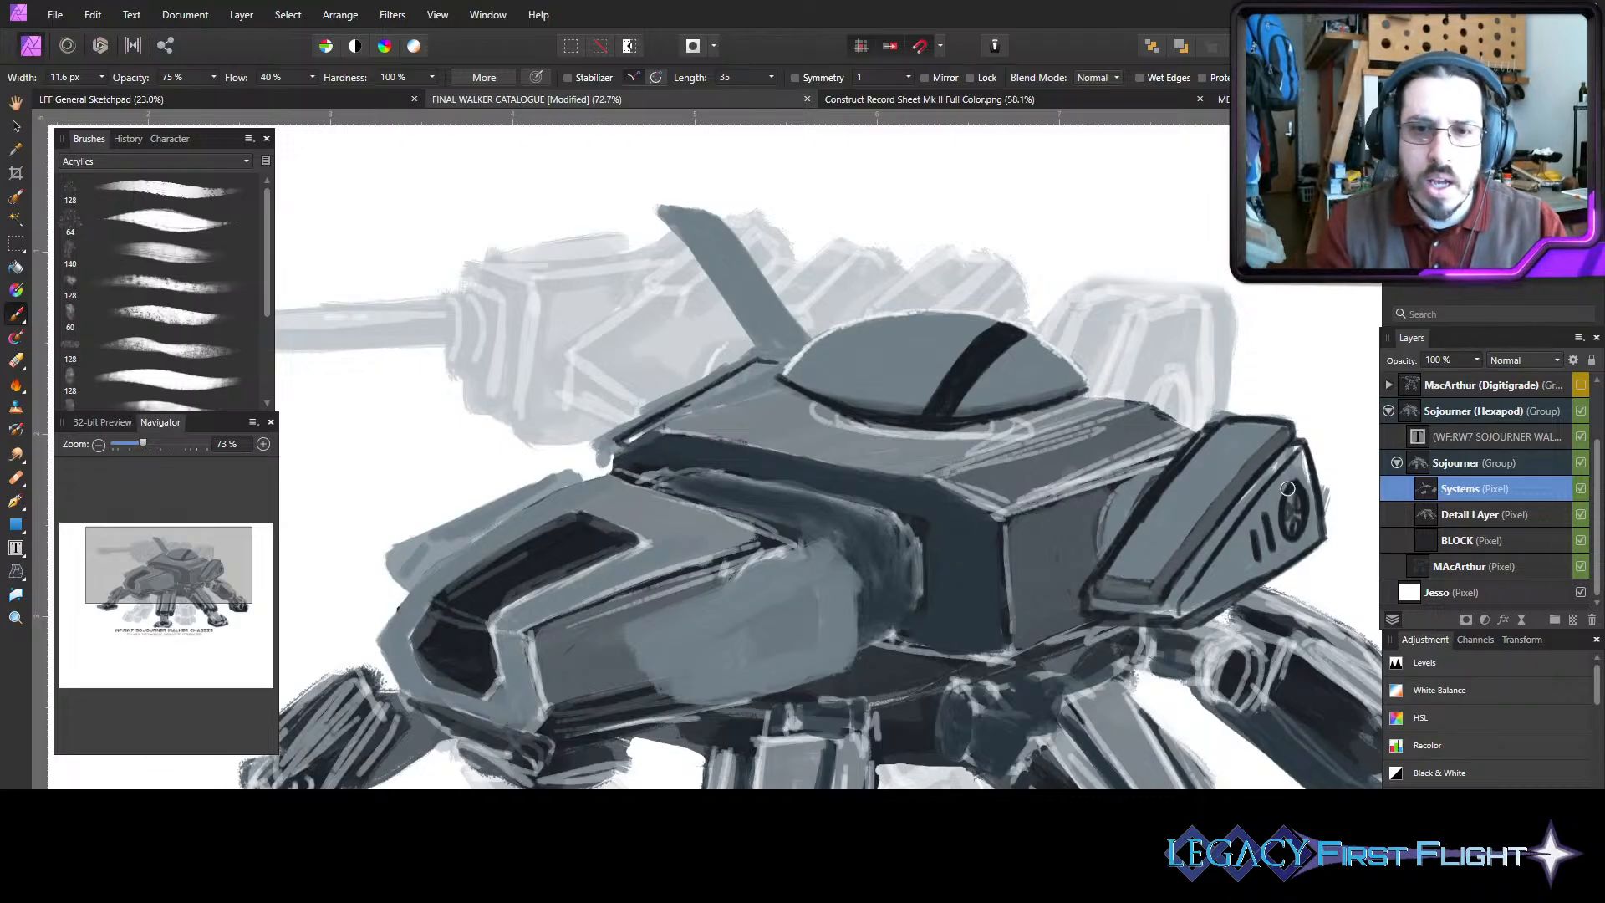
pyautogui.press('[')
pyautogui.press(']')
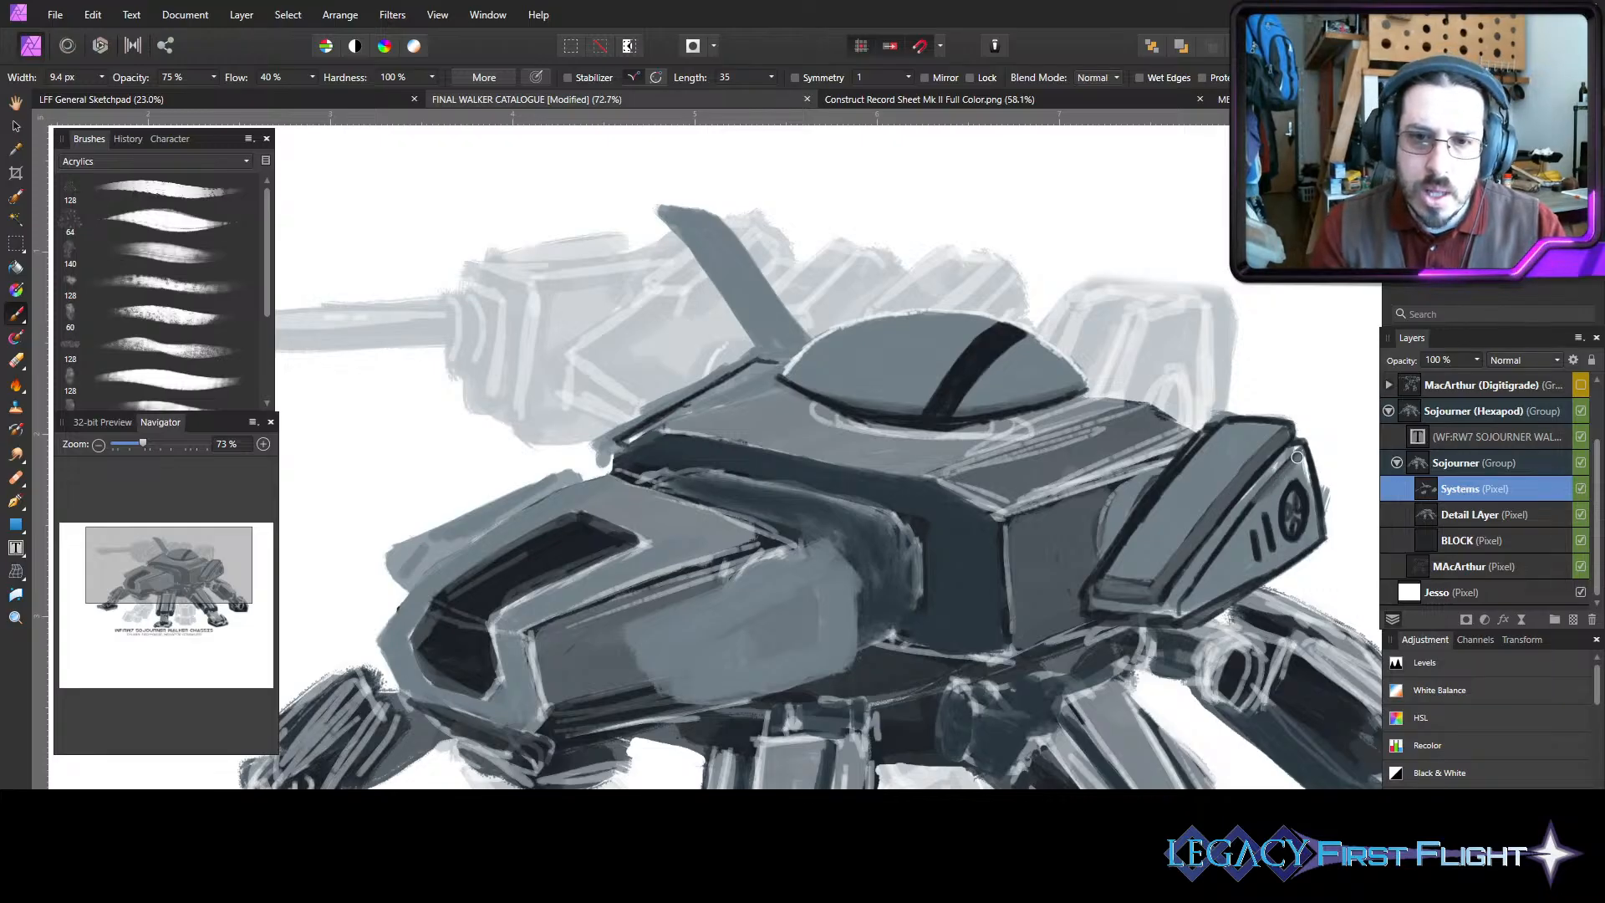
pyautogui.moveTo(1278, 489)
pyautogui.mouseDown()
pyautogui.moveTo(1192, 599)
pyautogui.moveTo(1091, 605)
pyautogui.moveTo(1158, 615)
pyautogui.moveTo(1091, 602)
pyautogui.moveTo(1168, 611)
pyautogui.mouseUp()
# - Shade the lower part of the right pod's side face dark grey over the two slashes, enlarging the brush to about 19 px
pyautogui.press(']')
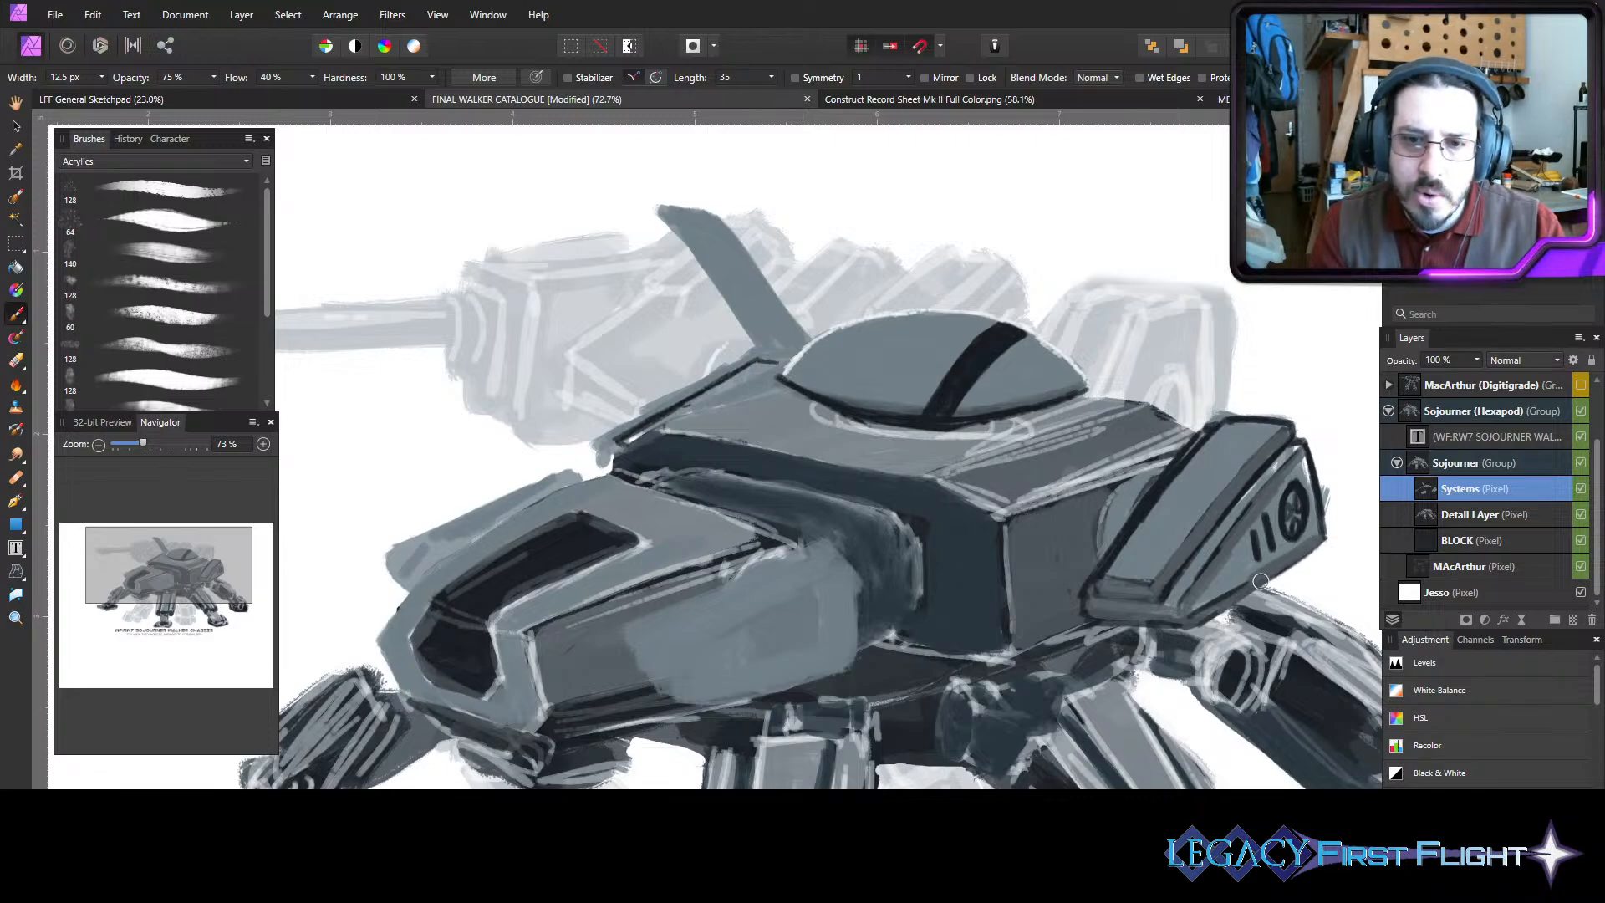
pyautogui.moveTo(1201, 611)
pyautogui.mouseDown()
pyautogui.moveTo(1240, 535)
pyautogui.moveTo(1212, 585)
pyautogui.mouseUp()
pyautogui.press(']')
pyautogui.press(']')
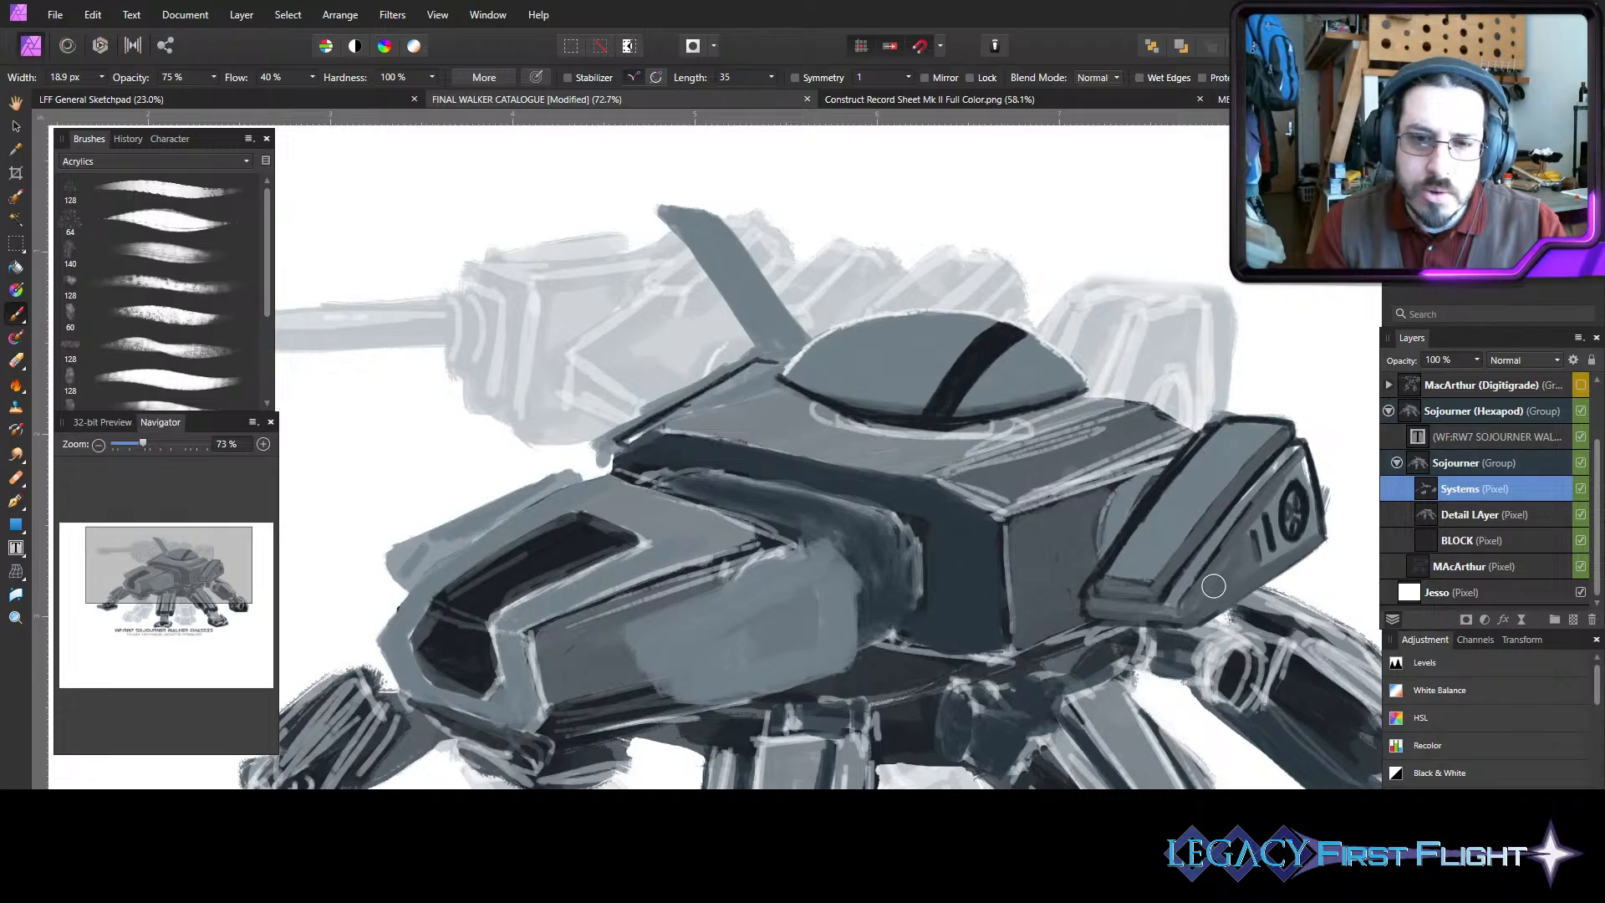
pyautogui.moveTo(1260, 537)
pyautogui.mouseDown()
pyautogui.moveTo(1260, 565)
pyautogui.moveTo(1267, 509)
pyautogui.moveTo(1260, 529)
pyautogui.moveTo(1298, 545)
pyautogui.moveTo(1315, 524)
pyautogui.mouseUp()
# - Fill in the rest of the pod's side face around the oval vent with dark grey, using a brush about 10 to 13 px wide
pyautogui.press('[')
pyautogui.press('[')
pyautogui.press('[')
pyautogui.press('[')
pyautogui.press('[')
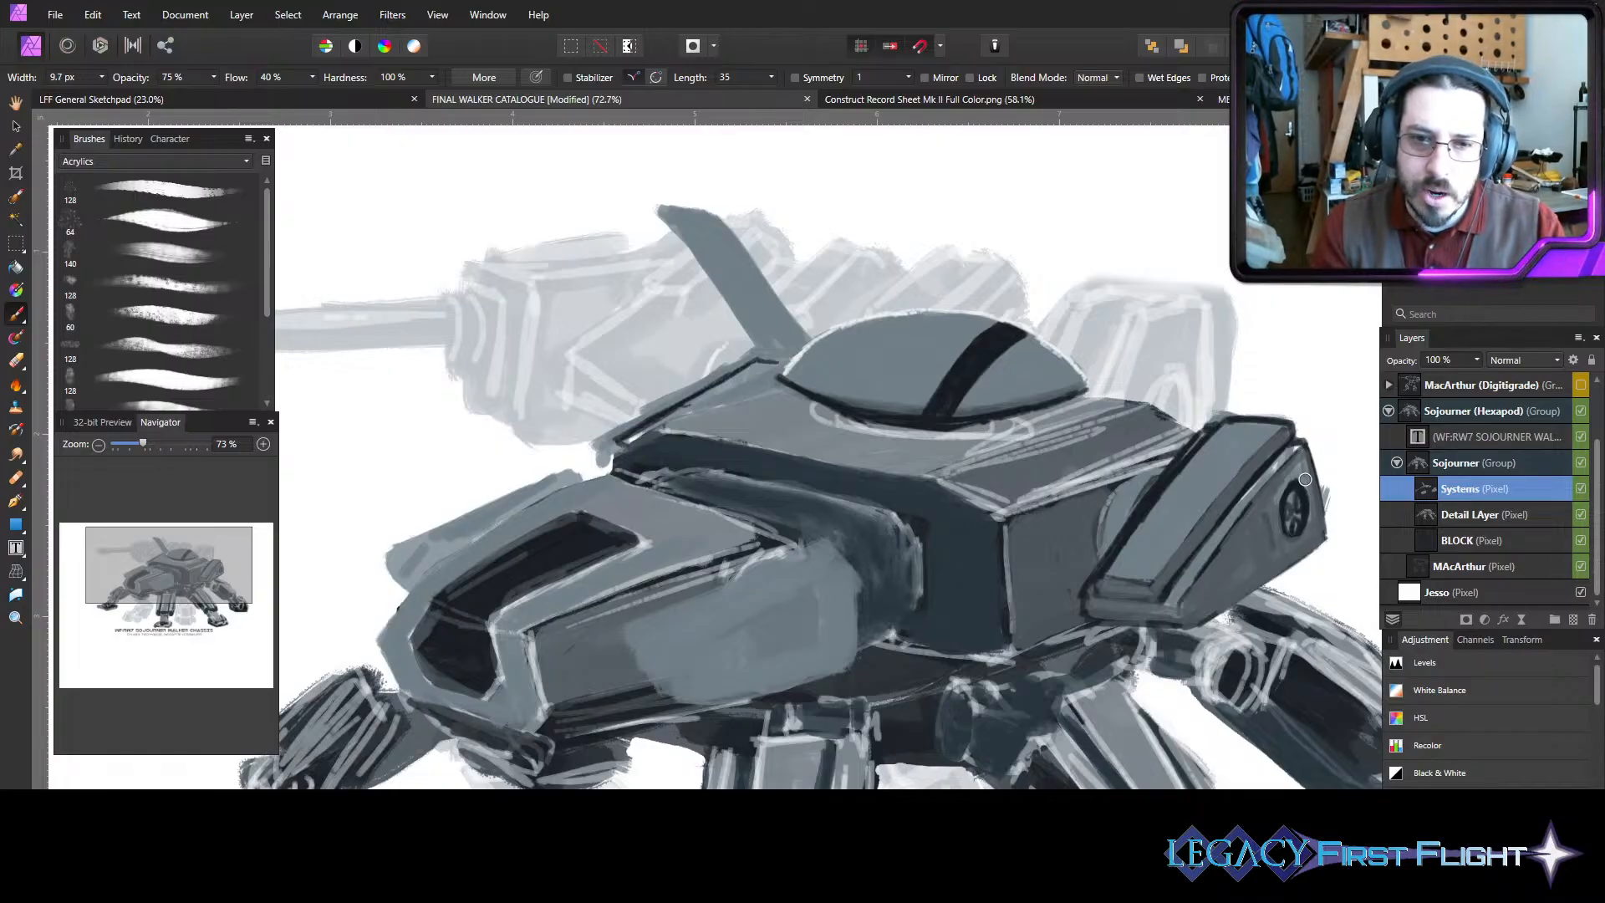
pyautogui.press(']')
pyautogui.press(']')
pyautogui.press(']')
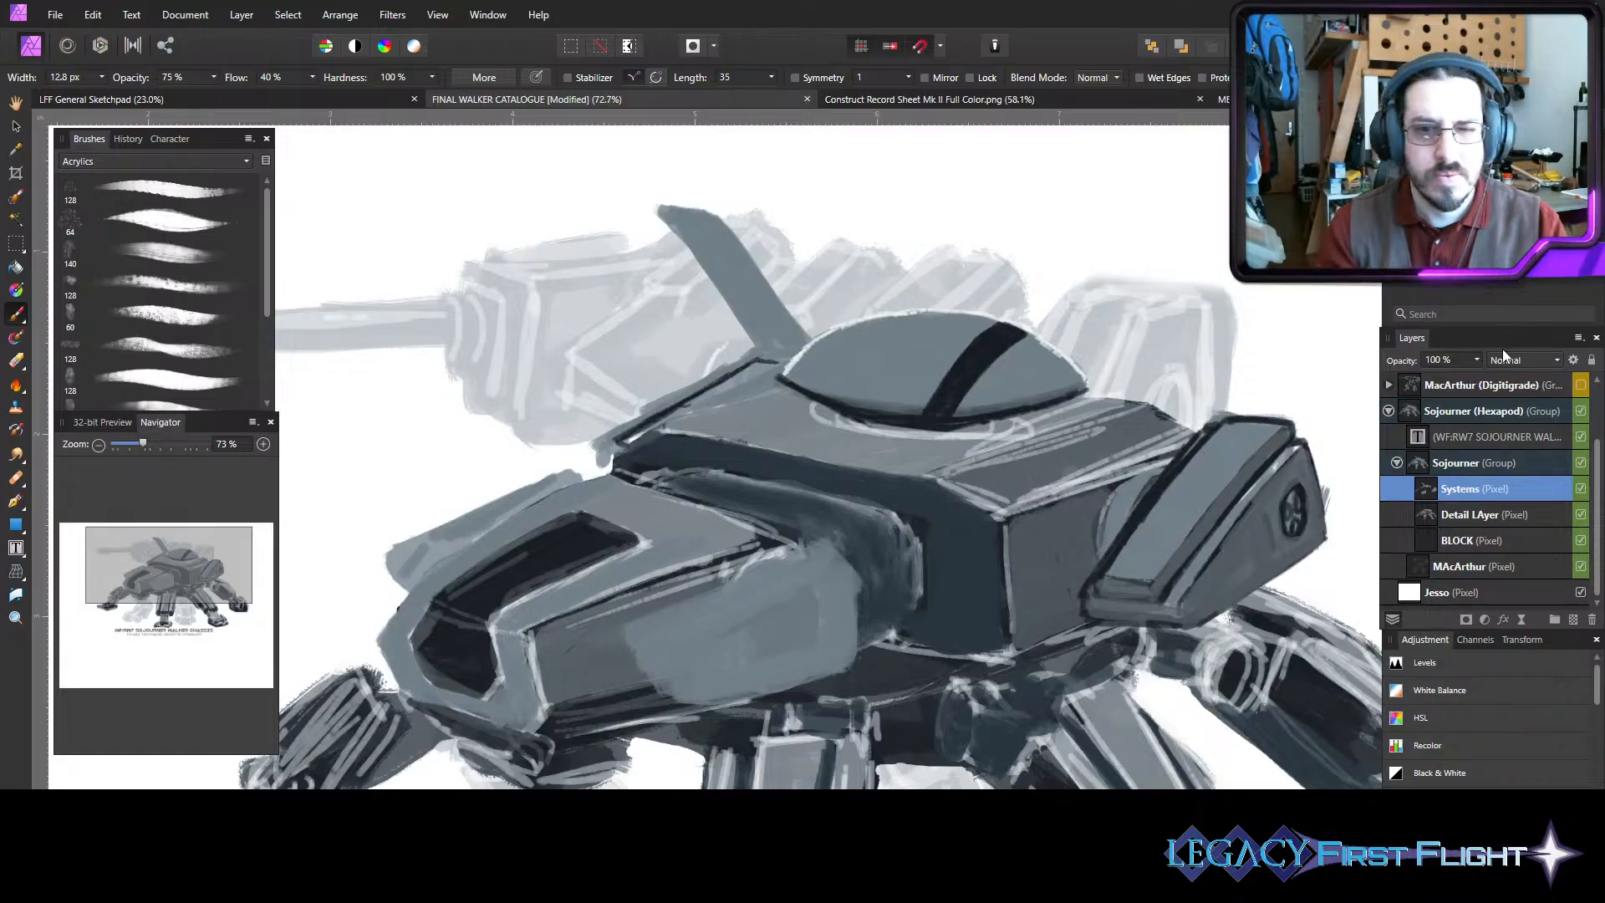
pyautogui.press('[')
pyautogui.press('[')
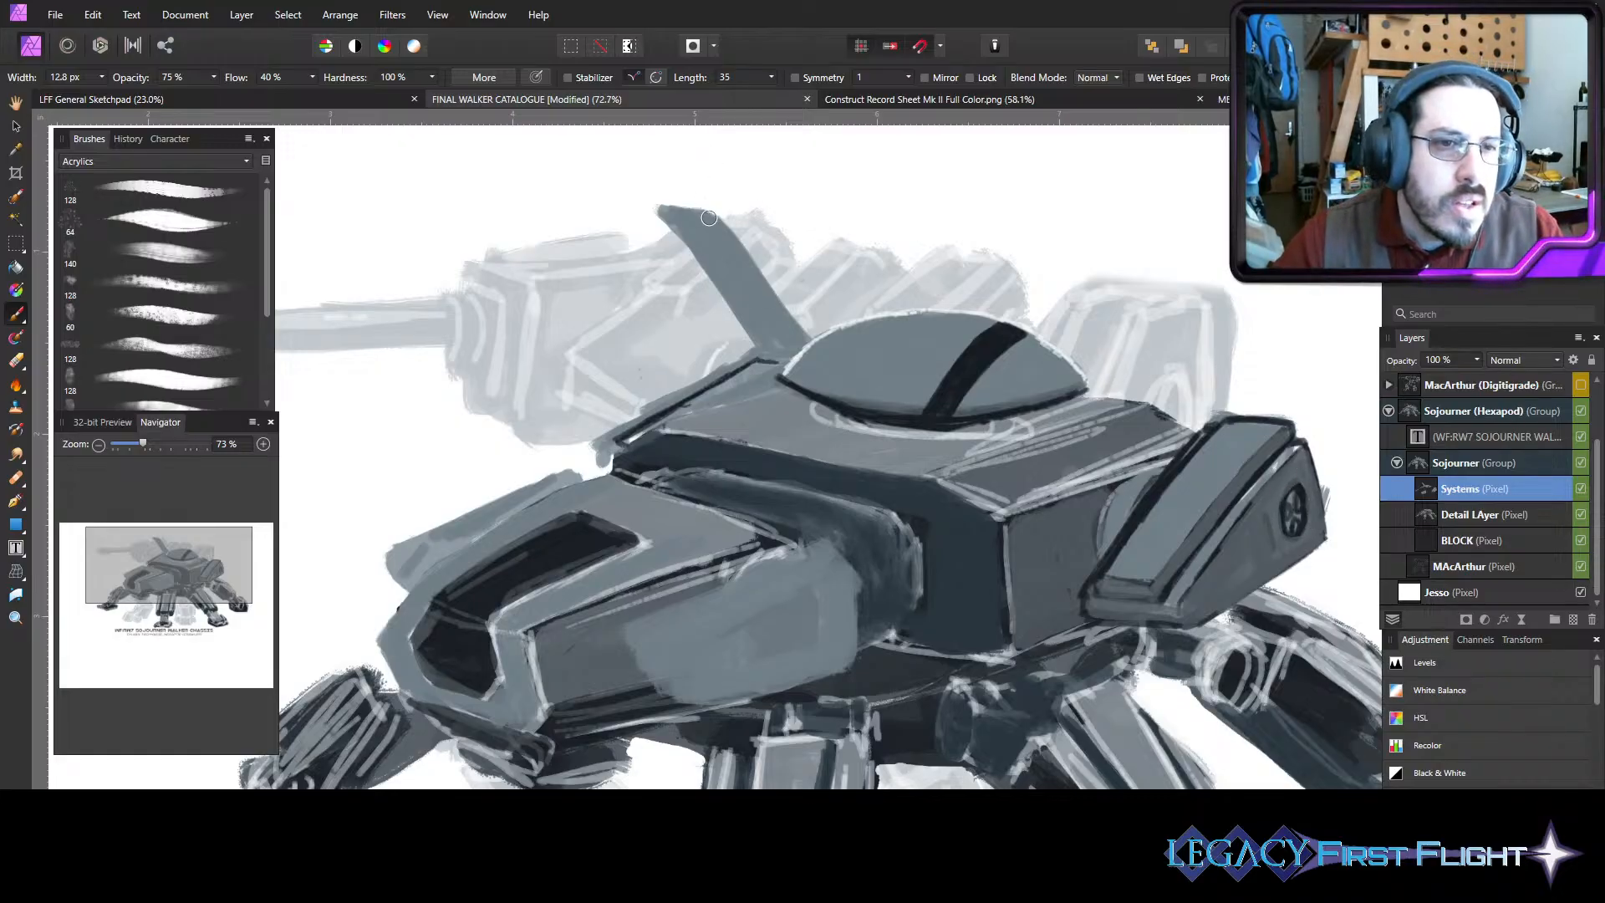
# - Shade the antenna fin's rear edge dark grey from tip to base with a brush about 16 px wide
pyautogui.press(']')
pyautogui.press(']')
pyautogui.press(']')
pyautogui.moveTo(705, 217)
pyautogui.mouseDown()
pyautogui.moveTo(798, 347)
pyautogui.moveTo(775, 302)
pyautogui.moveTo(801, 335)
pyautogui.mouseUp()
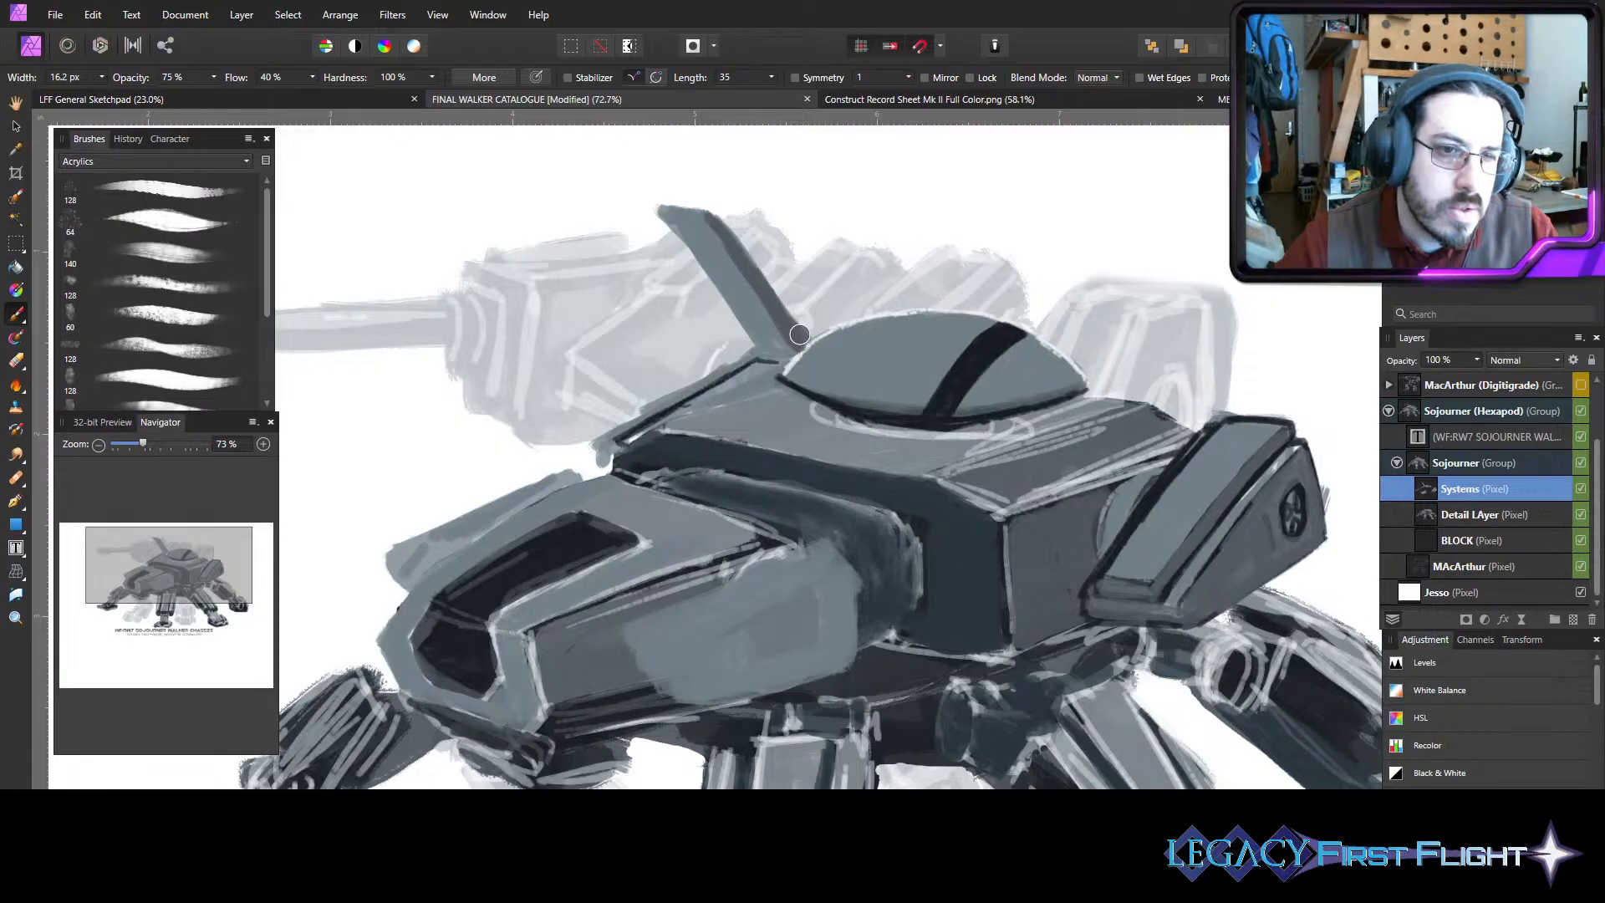
# - Darken the antenna fin's front edge and tip with a brush about 8 to 11 px wide
pyautogui.press('e')
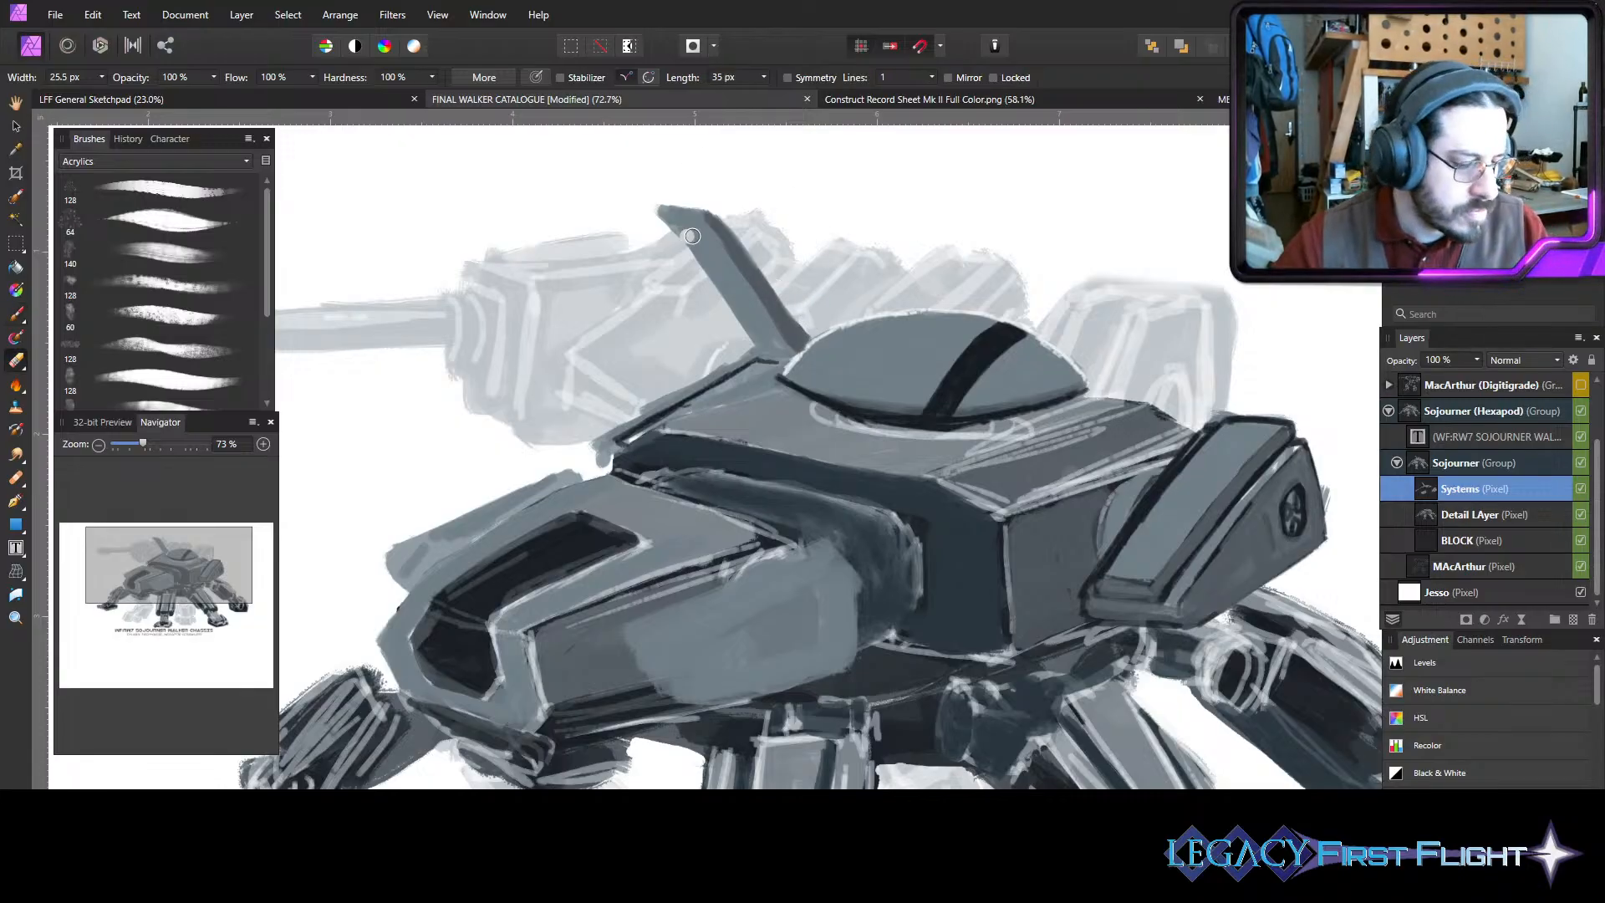
pyautogui.press('b')
pyautogui.press('[')
pyautogui.press('[')
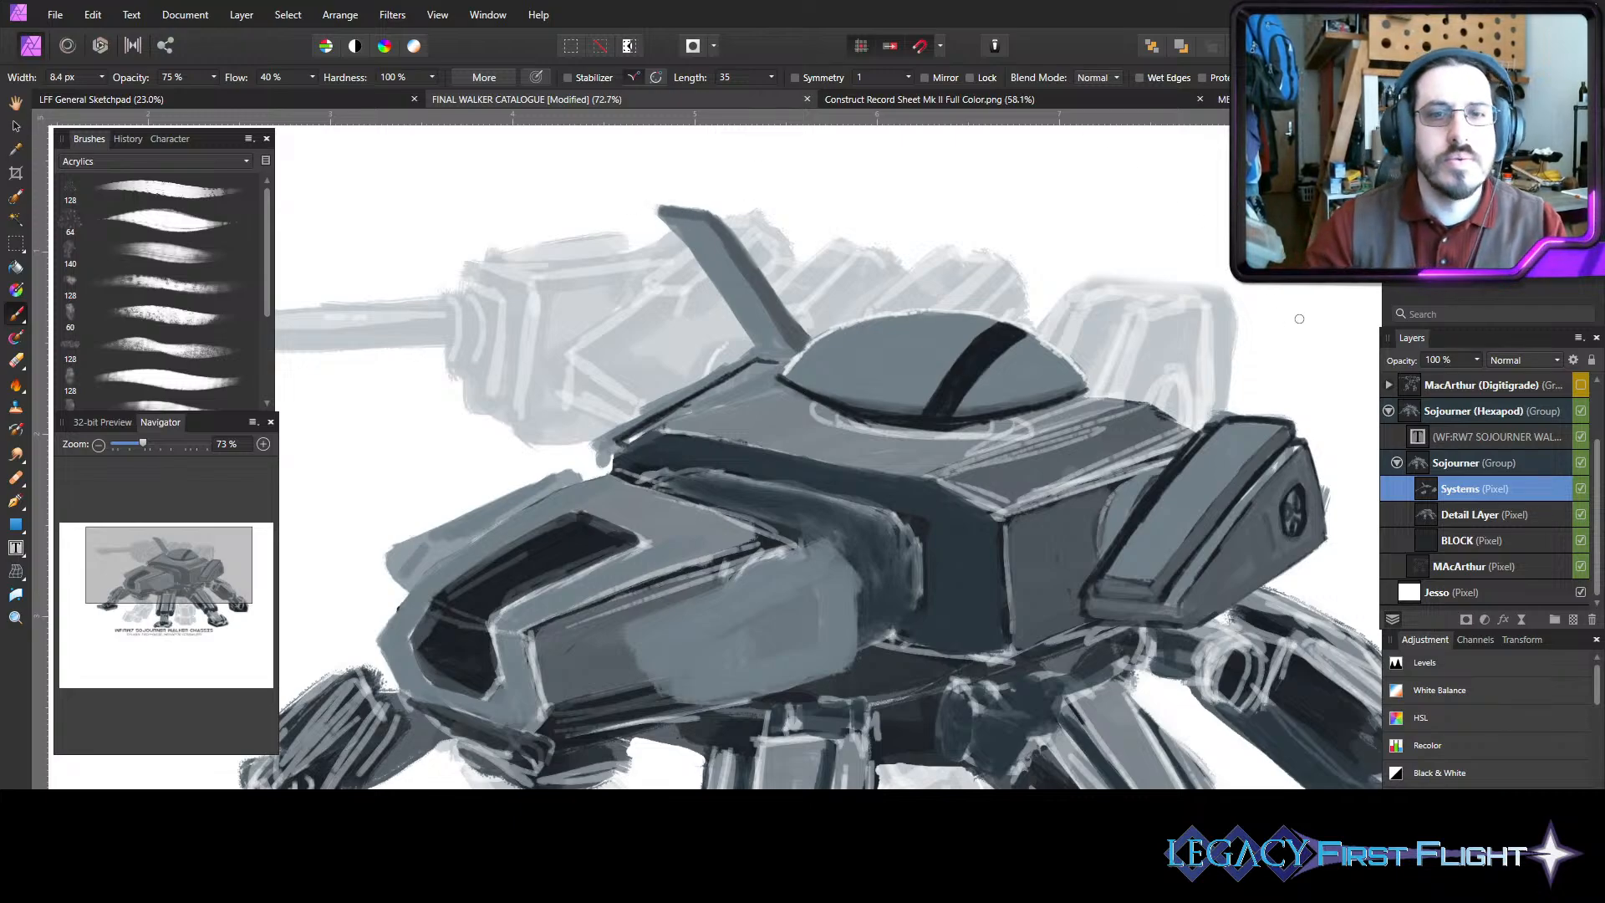
pyautogui.press(']')
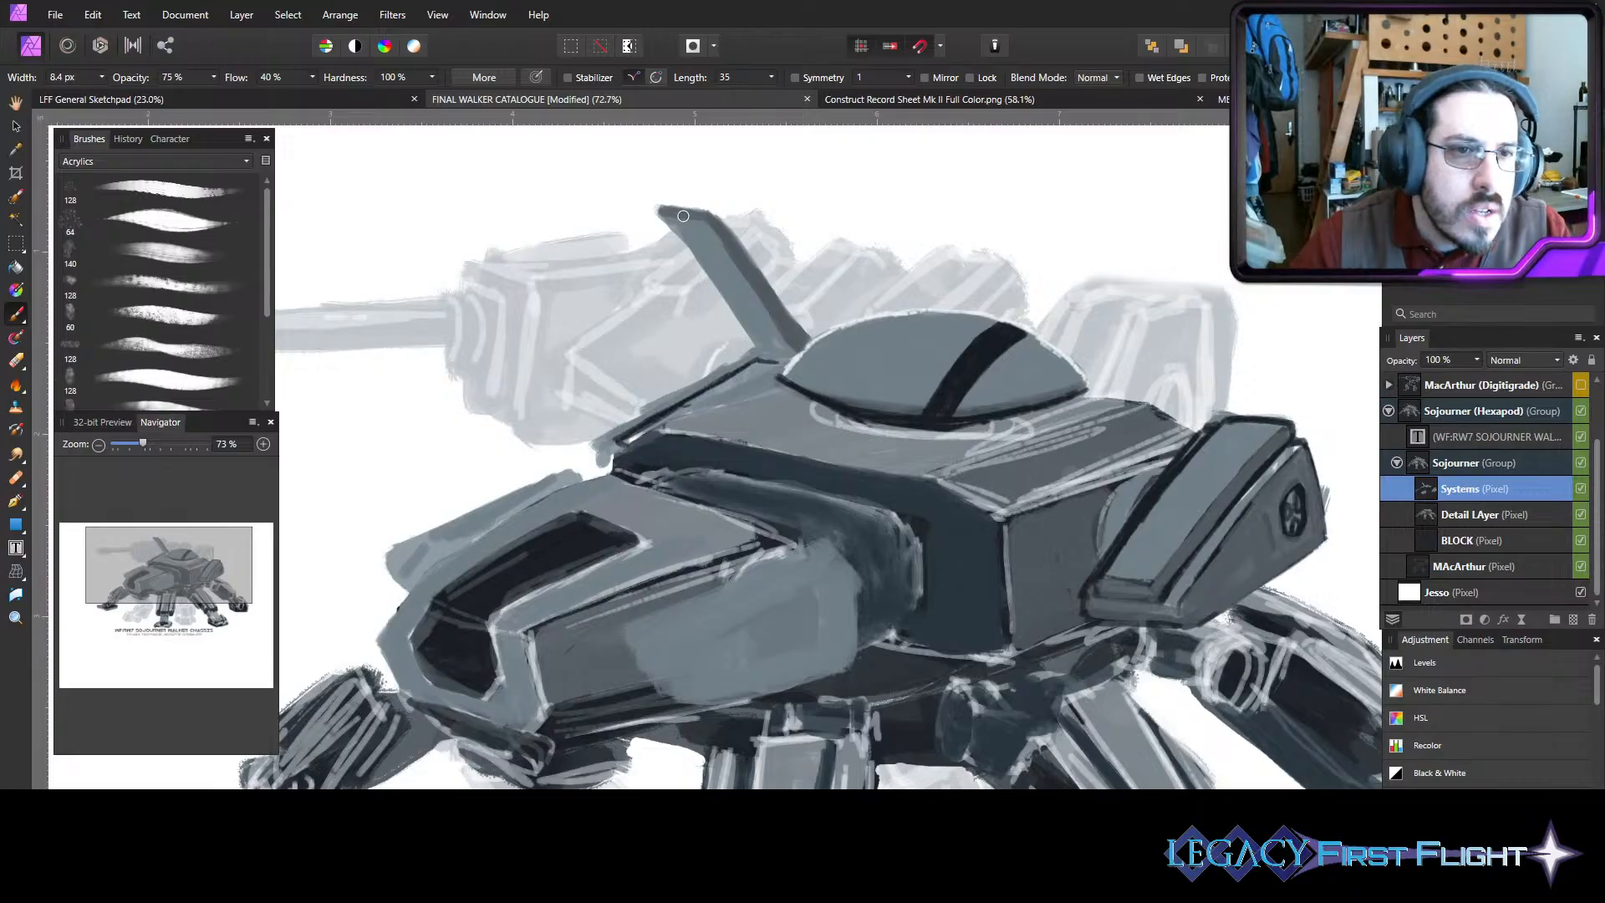
pyautogui.press(']')
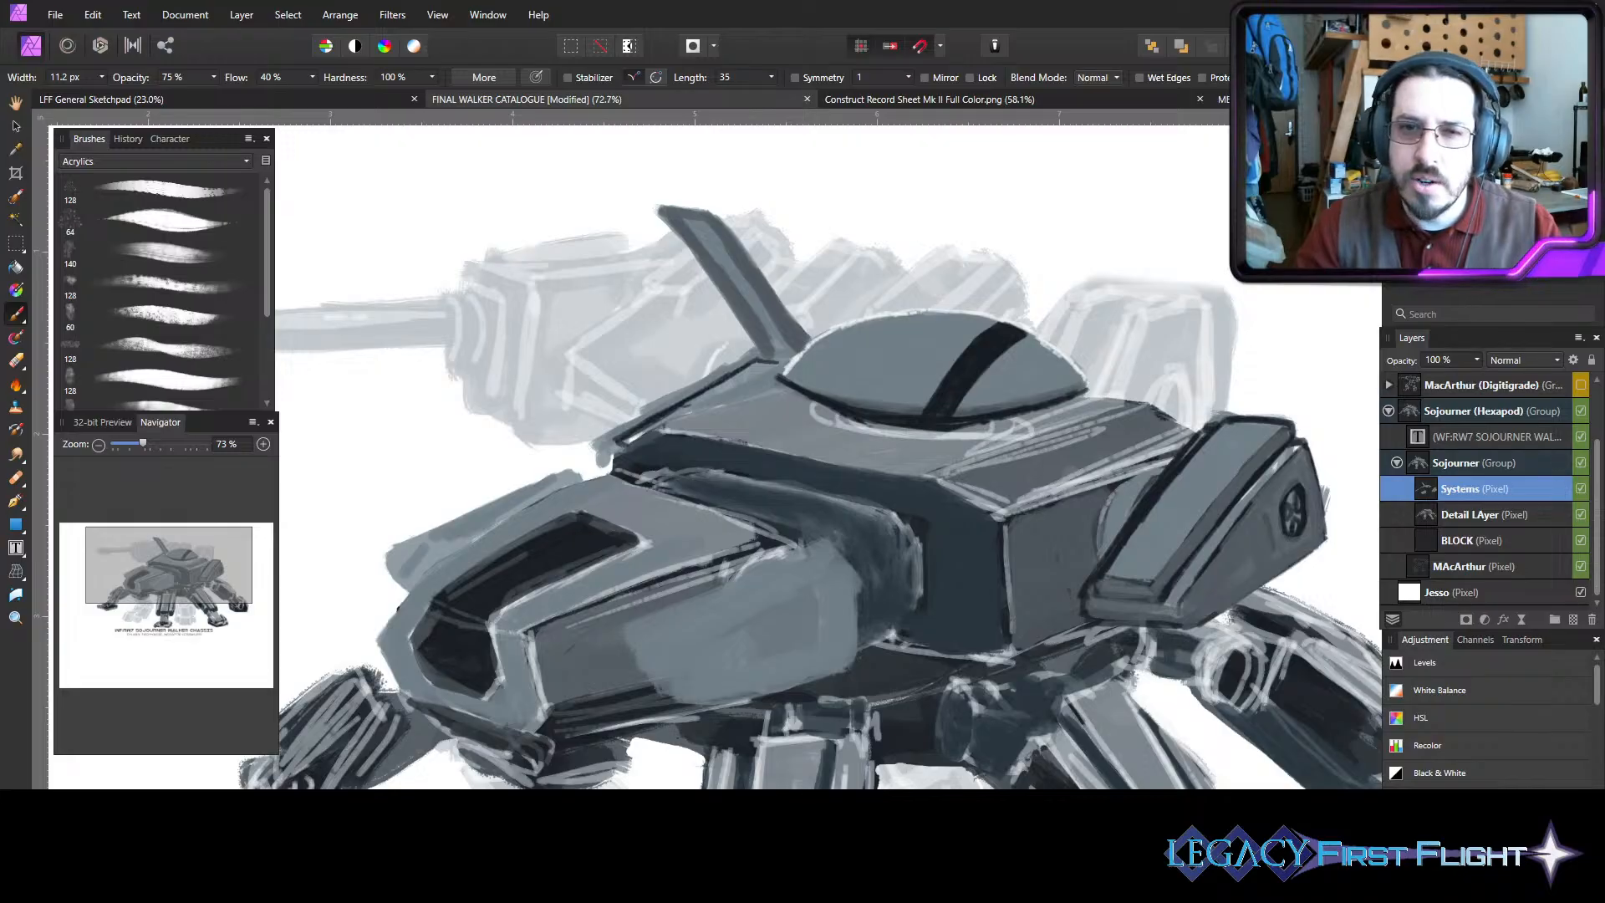
pyautogui.press('[')
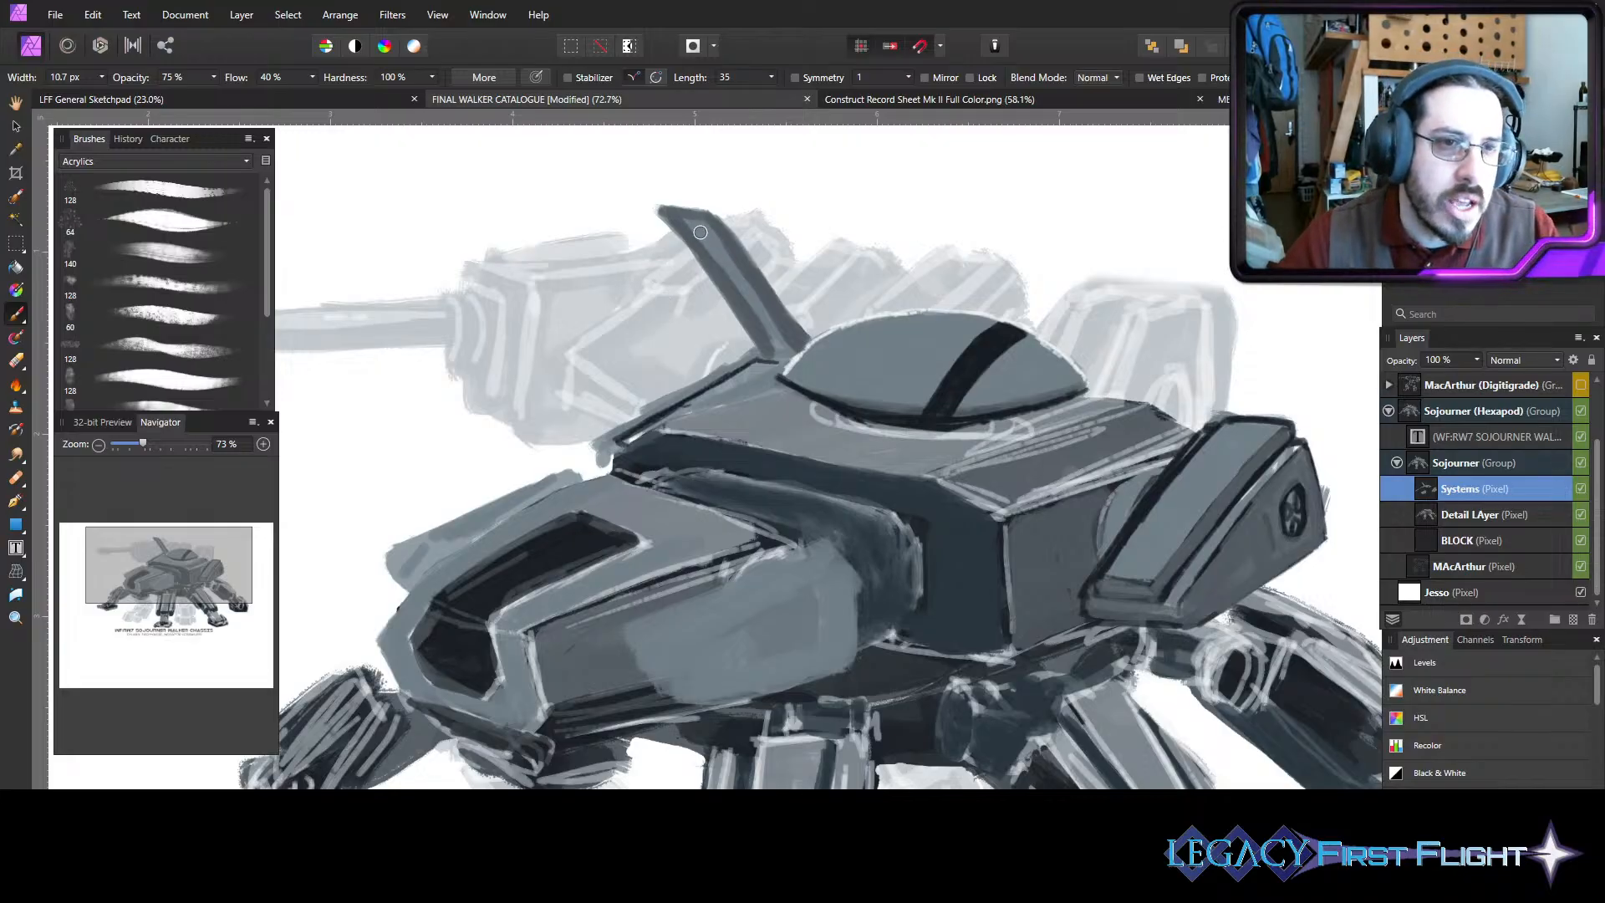
# - Enlarge the brush and shade the middle of the antenna fin dark along its length
pyautogui.press(']')
pyautogui.press(']')
pyautogui.press(']')
pyautogui.press(']')
pyautogui.press(']')
pyautogui.press(']')
pyautogui.moveTo(701, 232); pyautogui.dragTo(752, 318)
pyautogui.moveTo(715, 260); pyautogui.dragTo(779, 347)
# - Define the antenna fin's dark central recess and its edges with finer strokes, using a brush about 3 to 10 px wide
pyautogui.press('[')
pyautogui.press('[')
pyautogui.press('[')
pyautogui.press('[')
pyautogui.press('[')
pyautogui.press('[')
pyautogui.press('[')
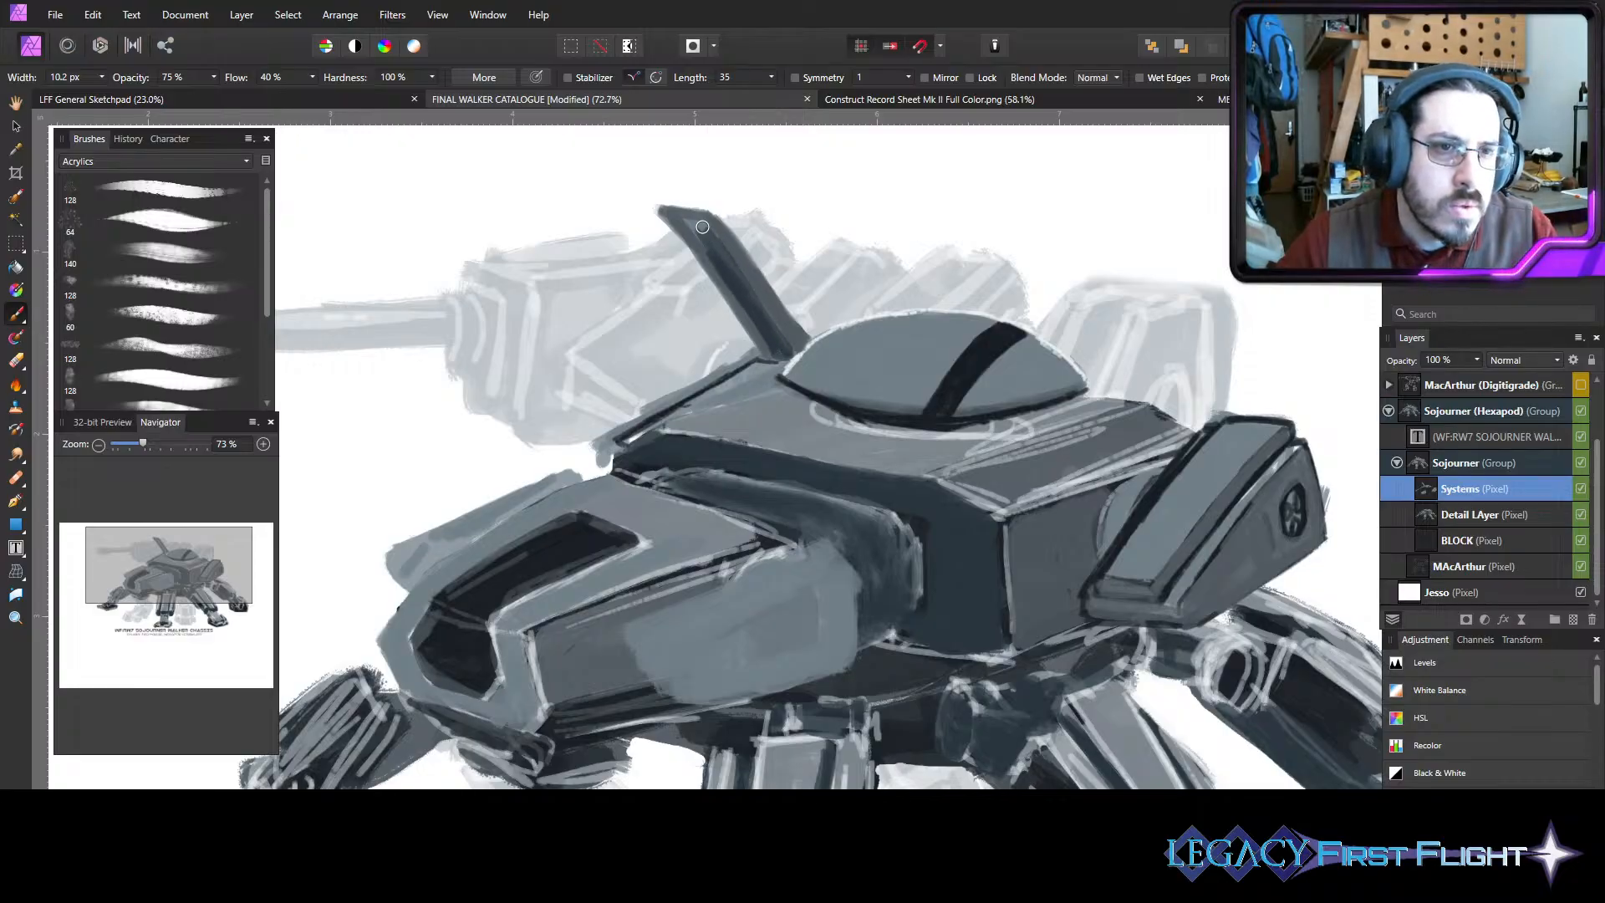
pyautogui.press('[')
pyautogui.press('[')
pyautogui.press('[')
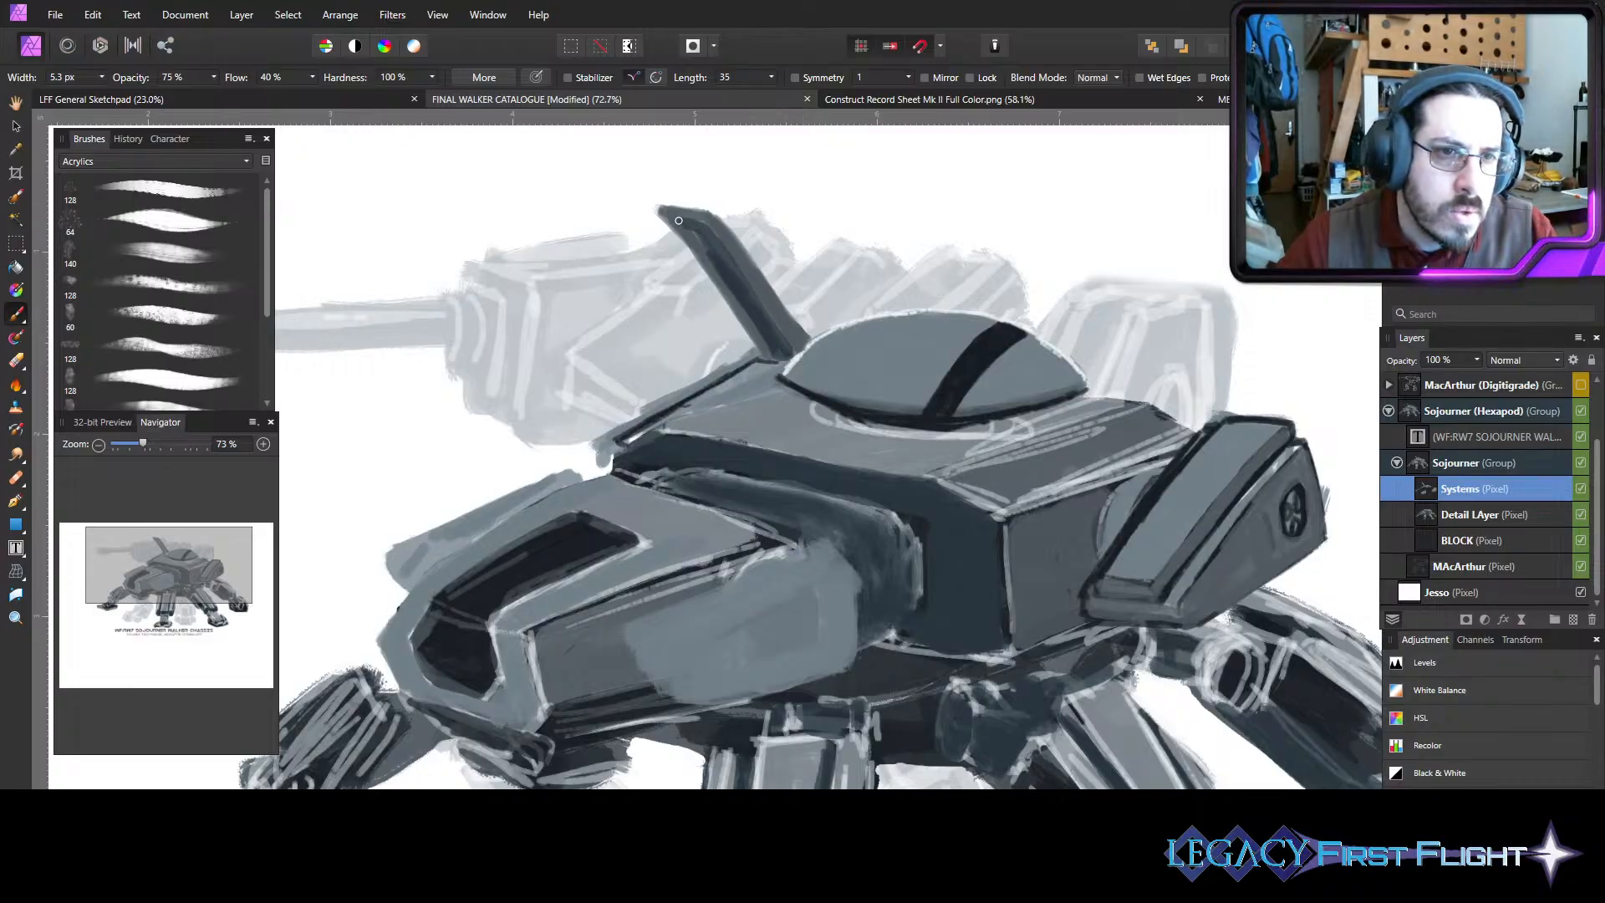
pyautogui.press(']')
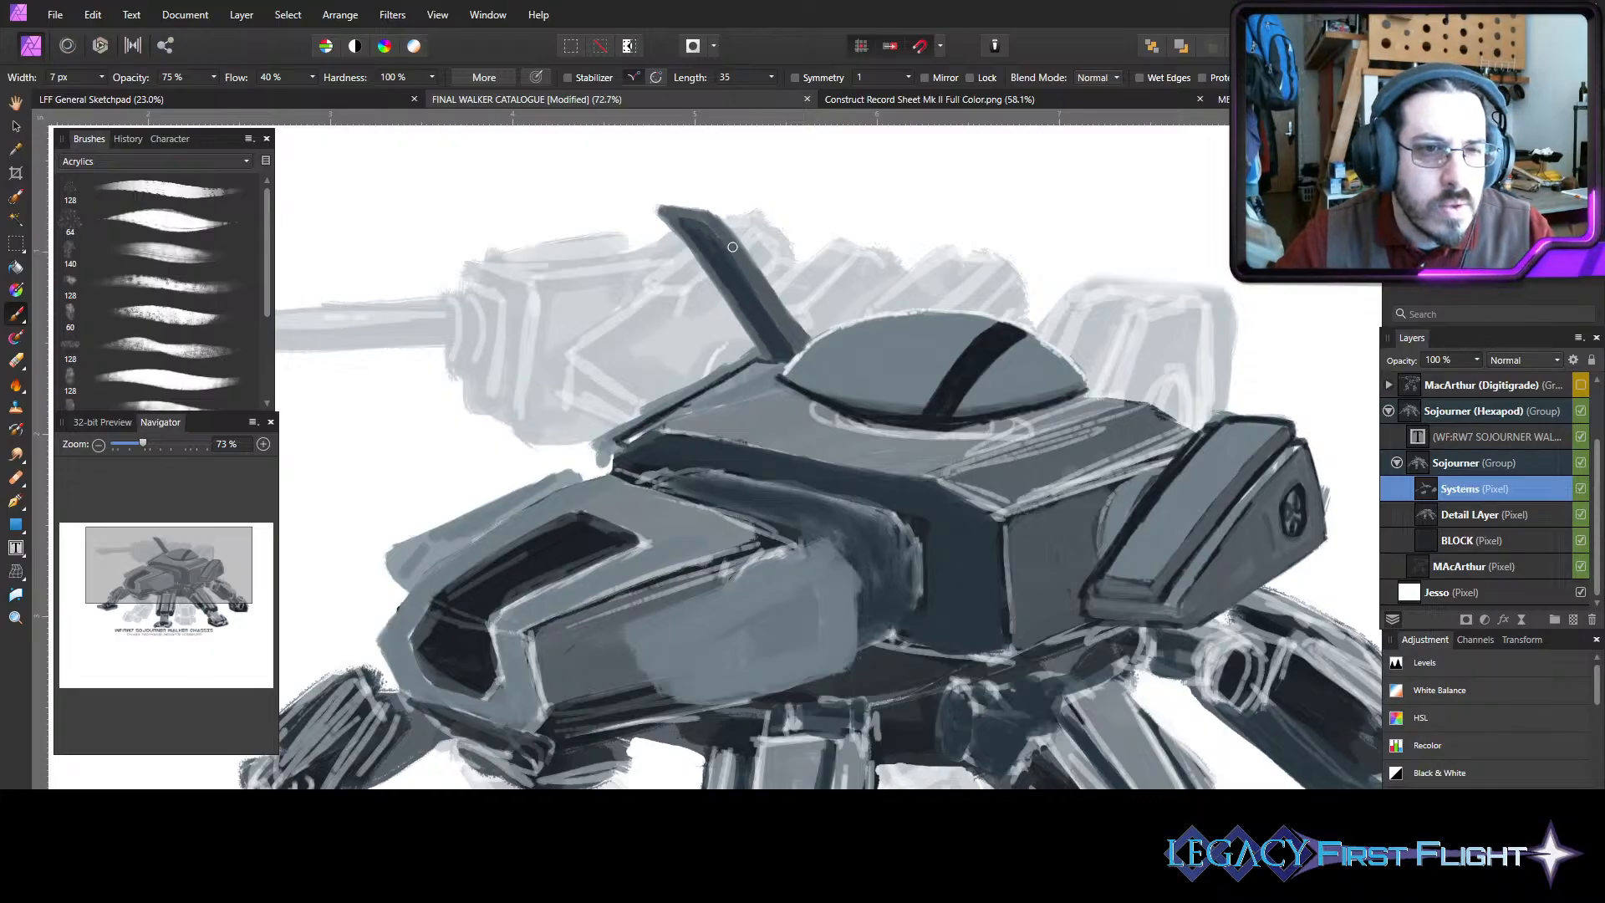
pyautogui.press('[')
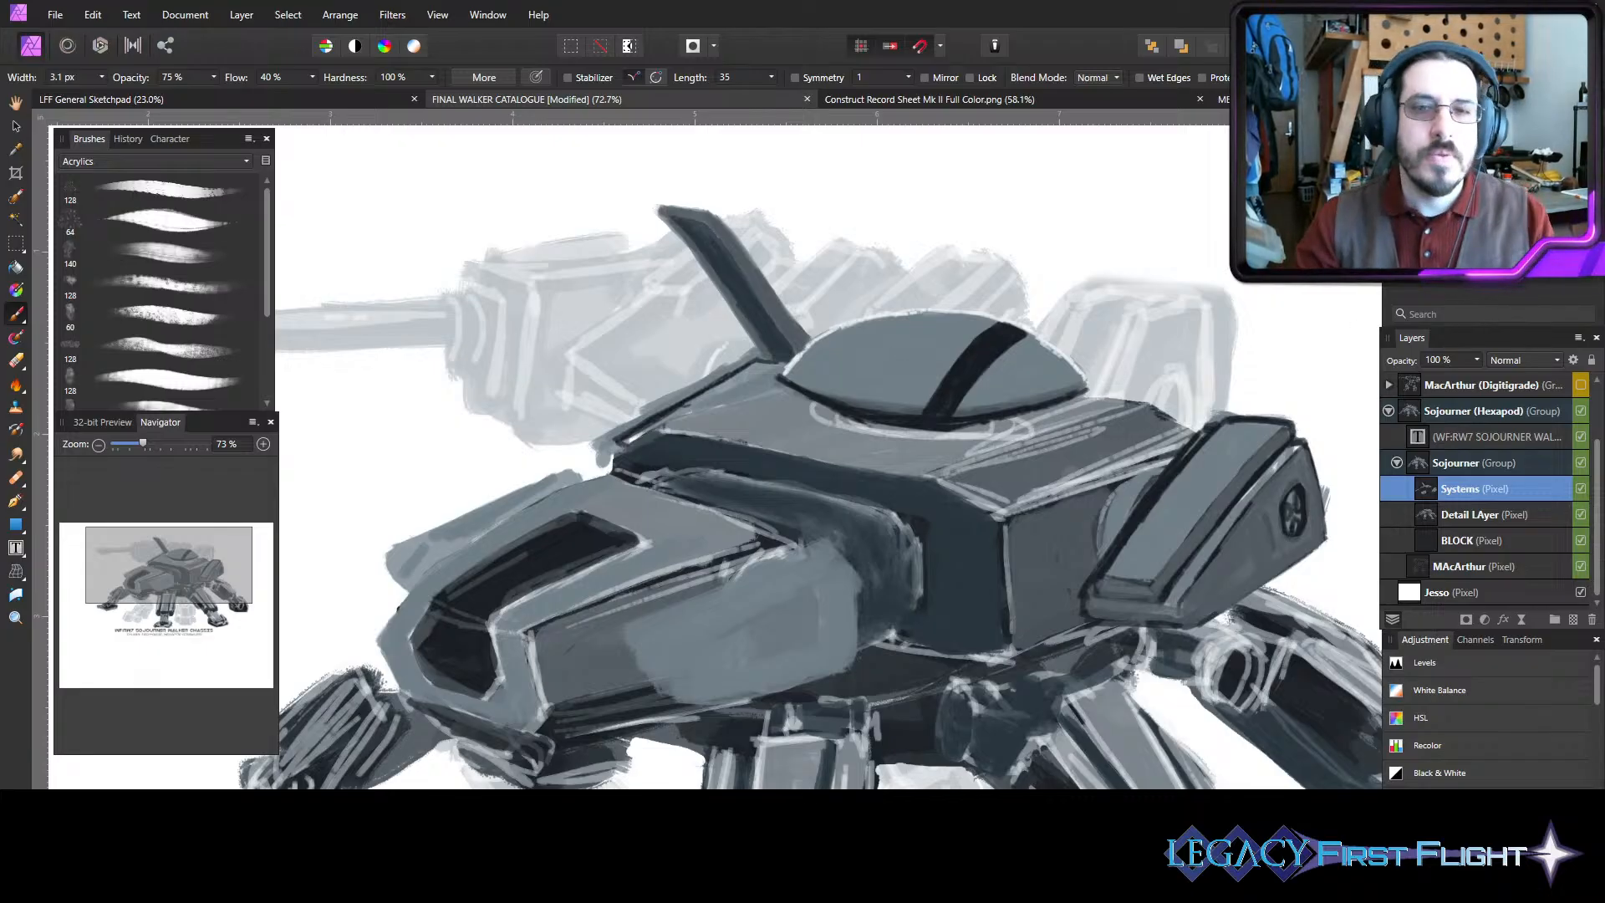
pyautogui.press('[')
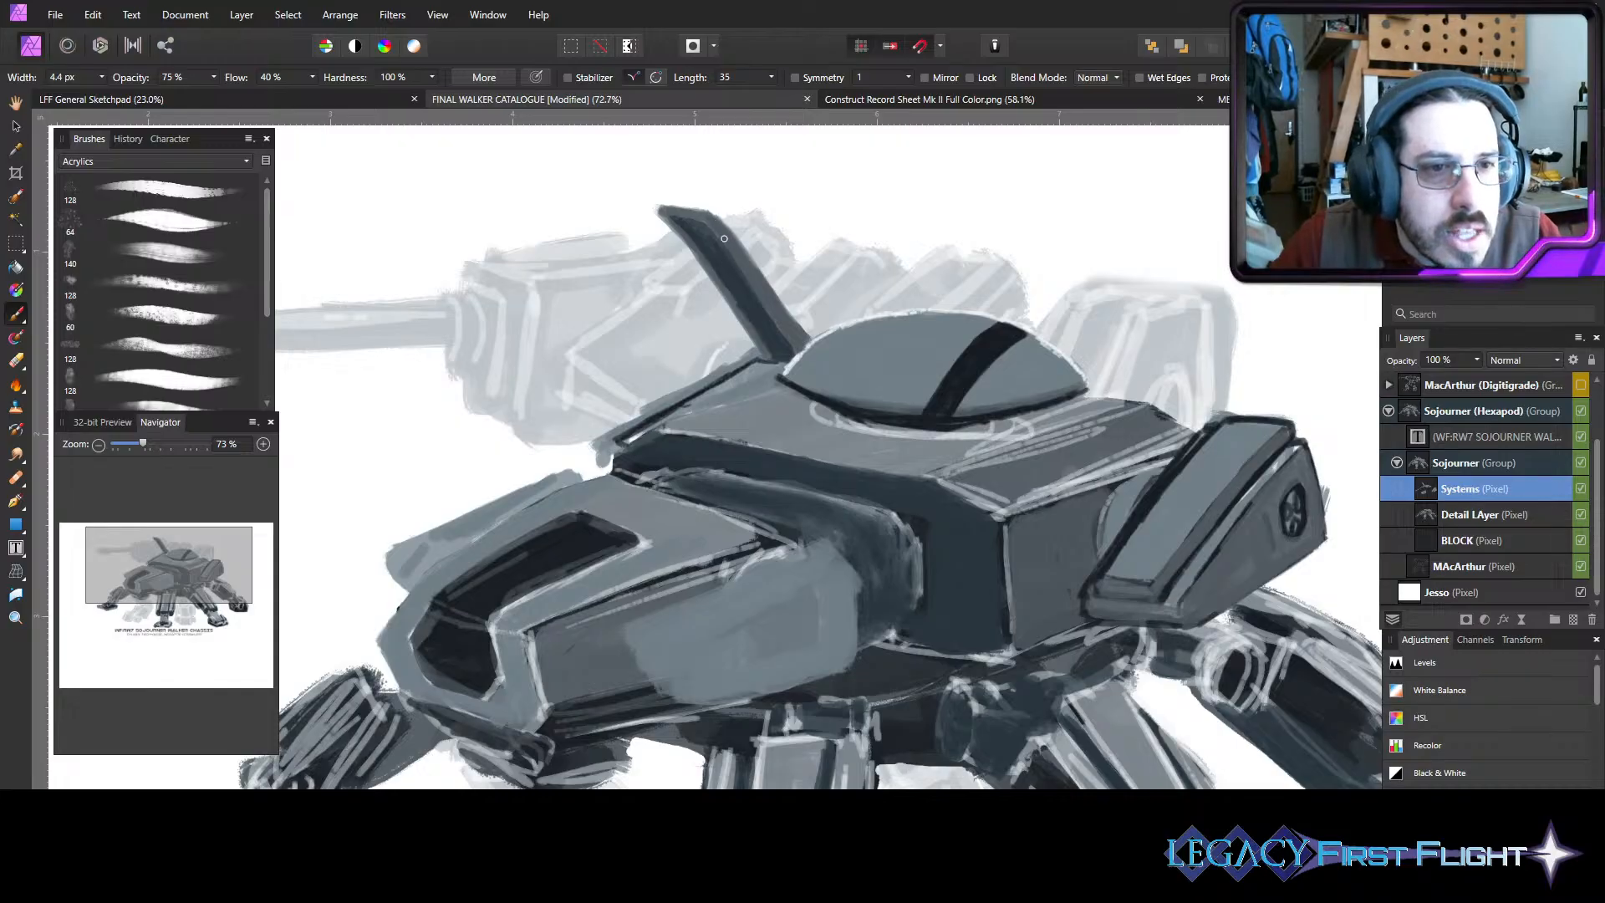
pyautogui.press(']')
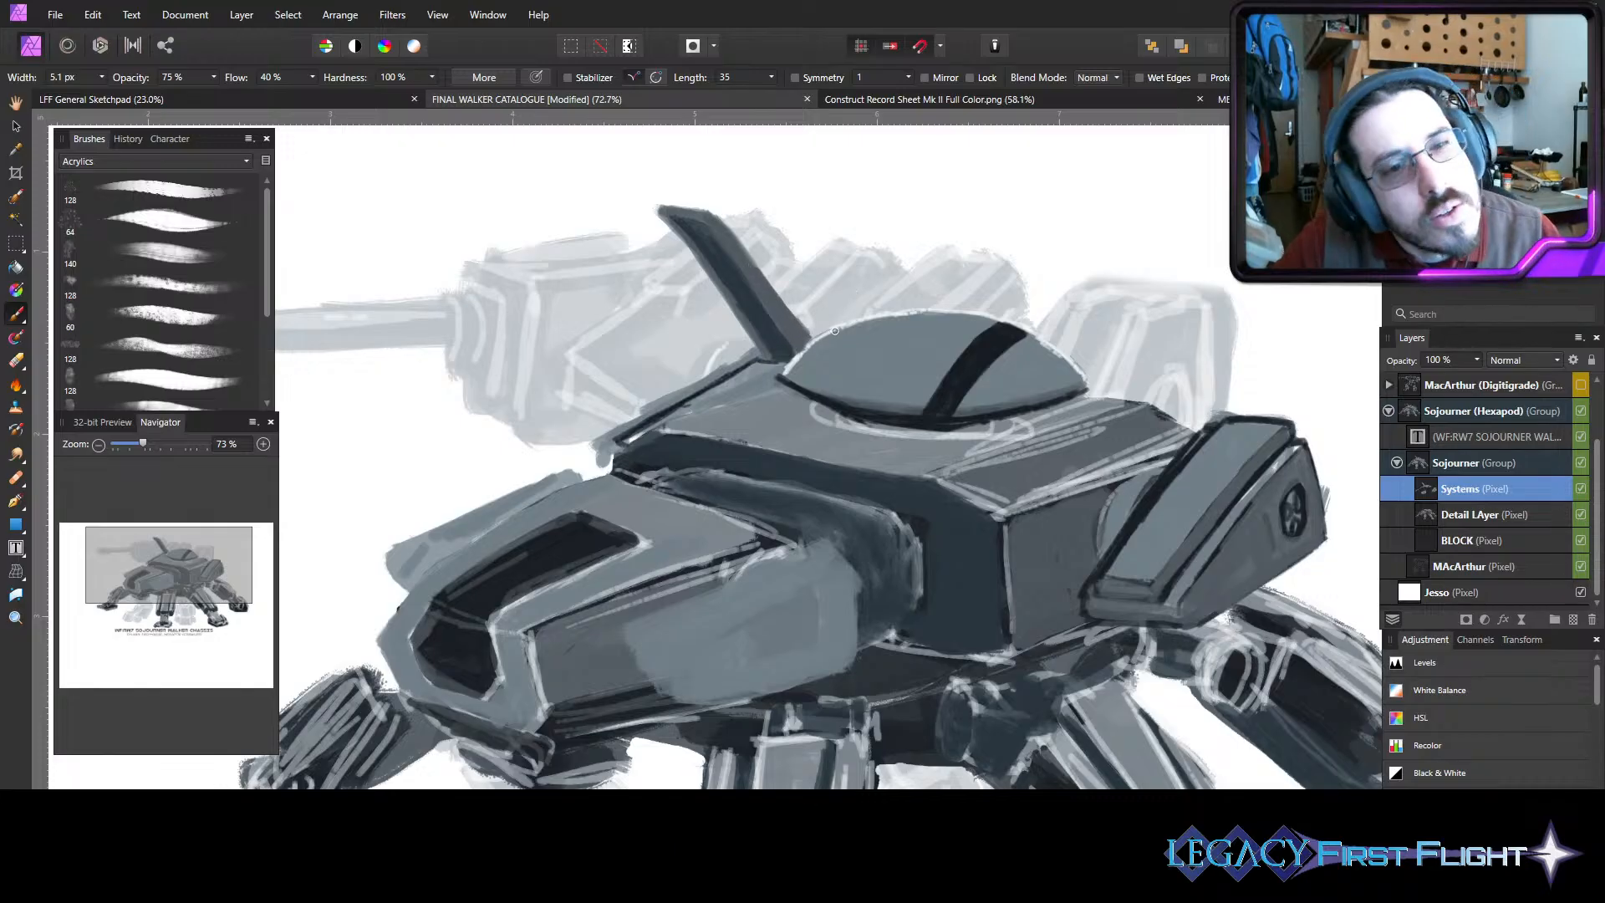
# - Trim the rough paint around the antenna fin's tip with a 25.5 px eraser
pyautogui.press('e')
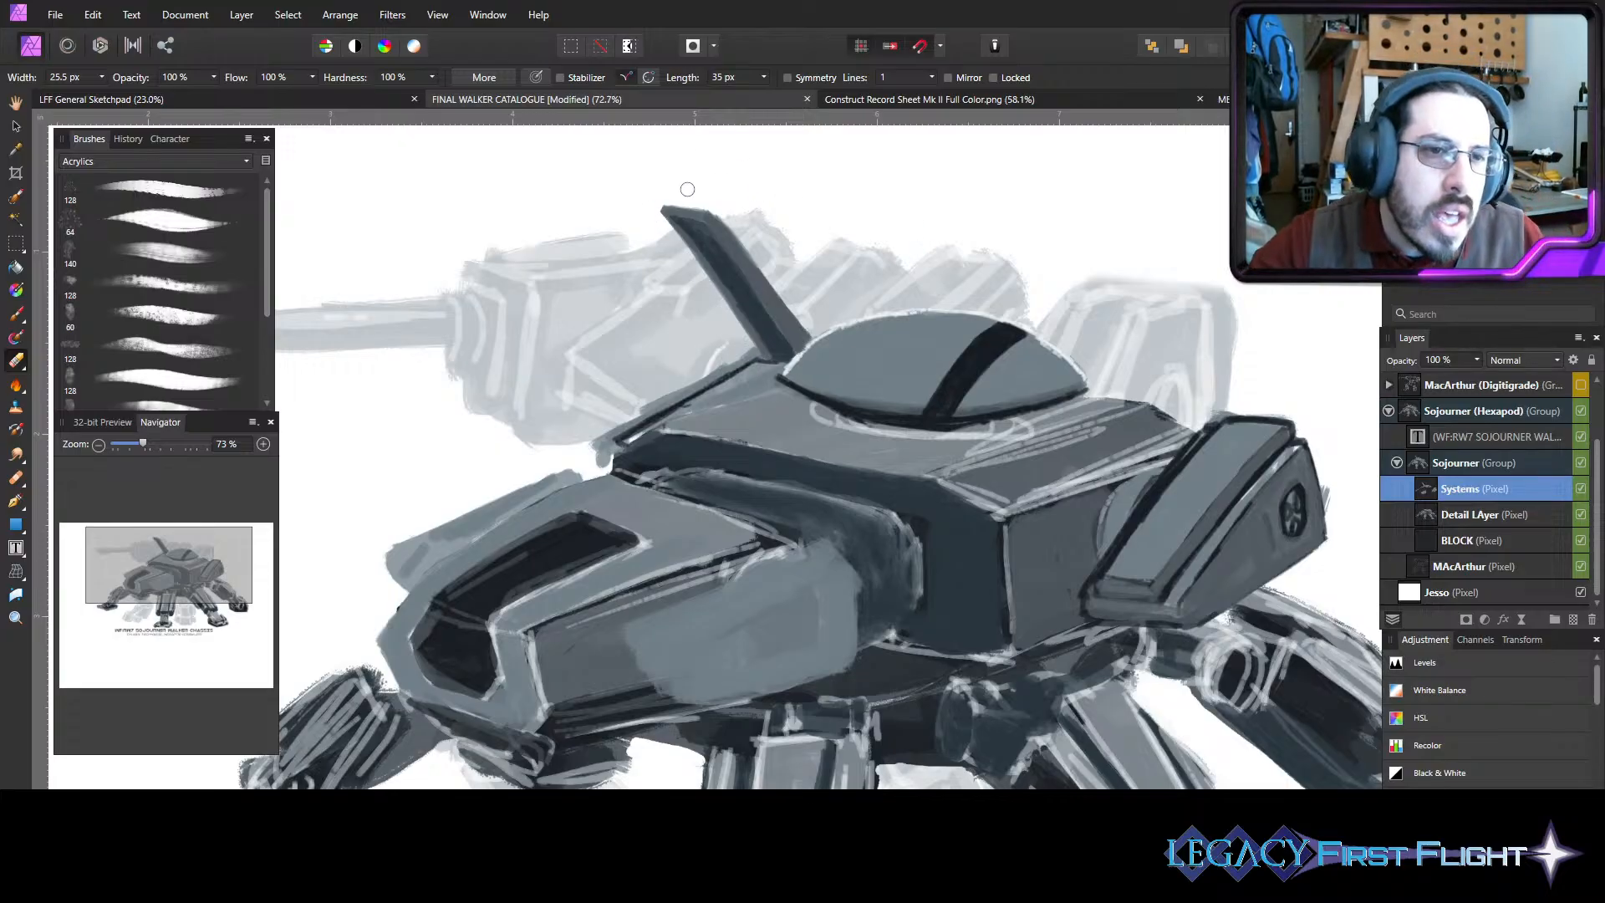
pyautogui.moveTo(723, 209)
pyautogui.mouseDown()
pyautogui.moveTo(663, 200)
pyautogui.moveTo(732, 222)
pyautogui.mouseUp()
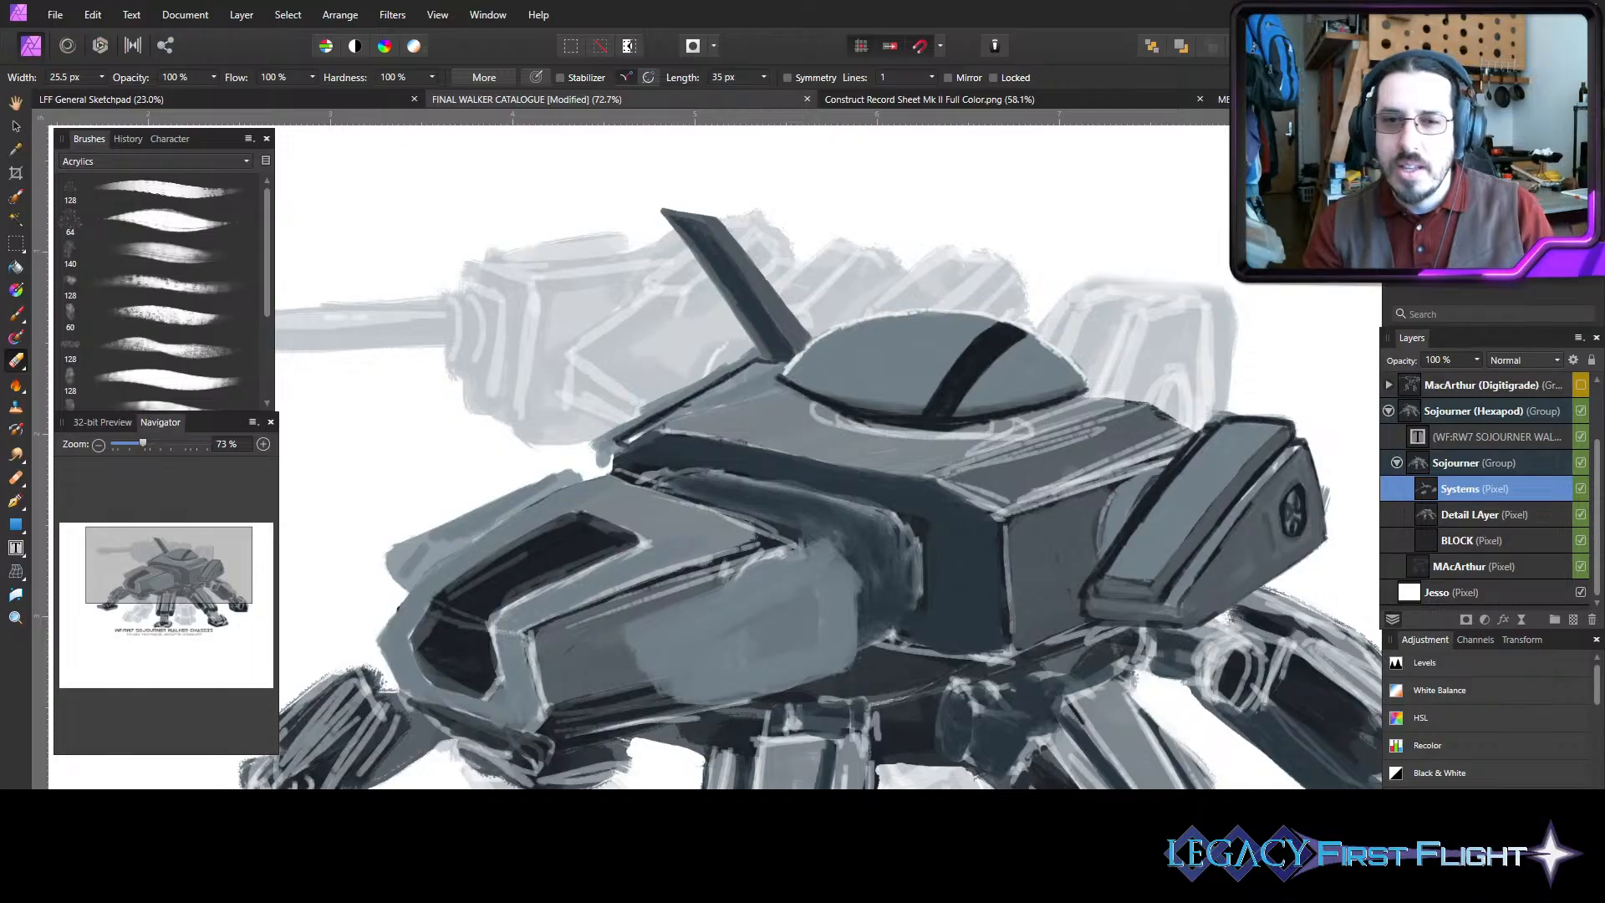
# - Shade the narrow hull panel below the antenna fin dark grey with an 8.9 px brush and clean its lower end with a 13.3 px eraser
pyautogui.press('[')
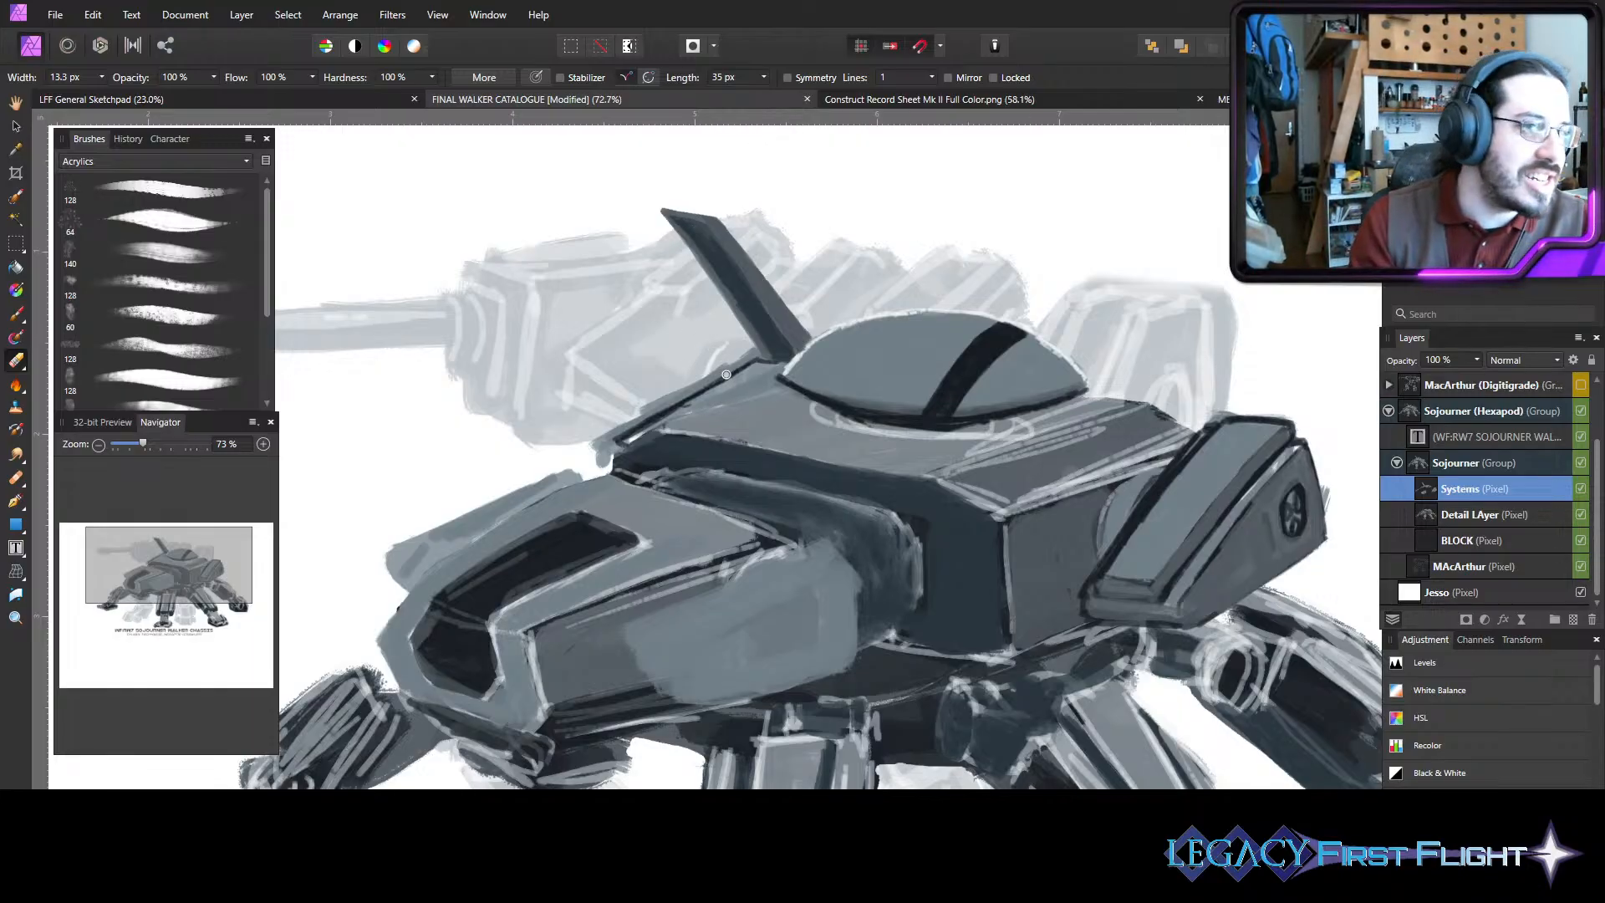
pyautogui.press('b')
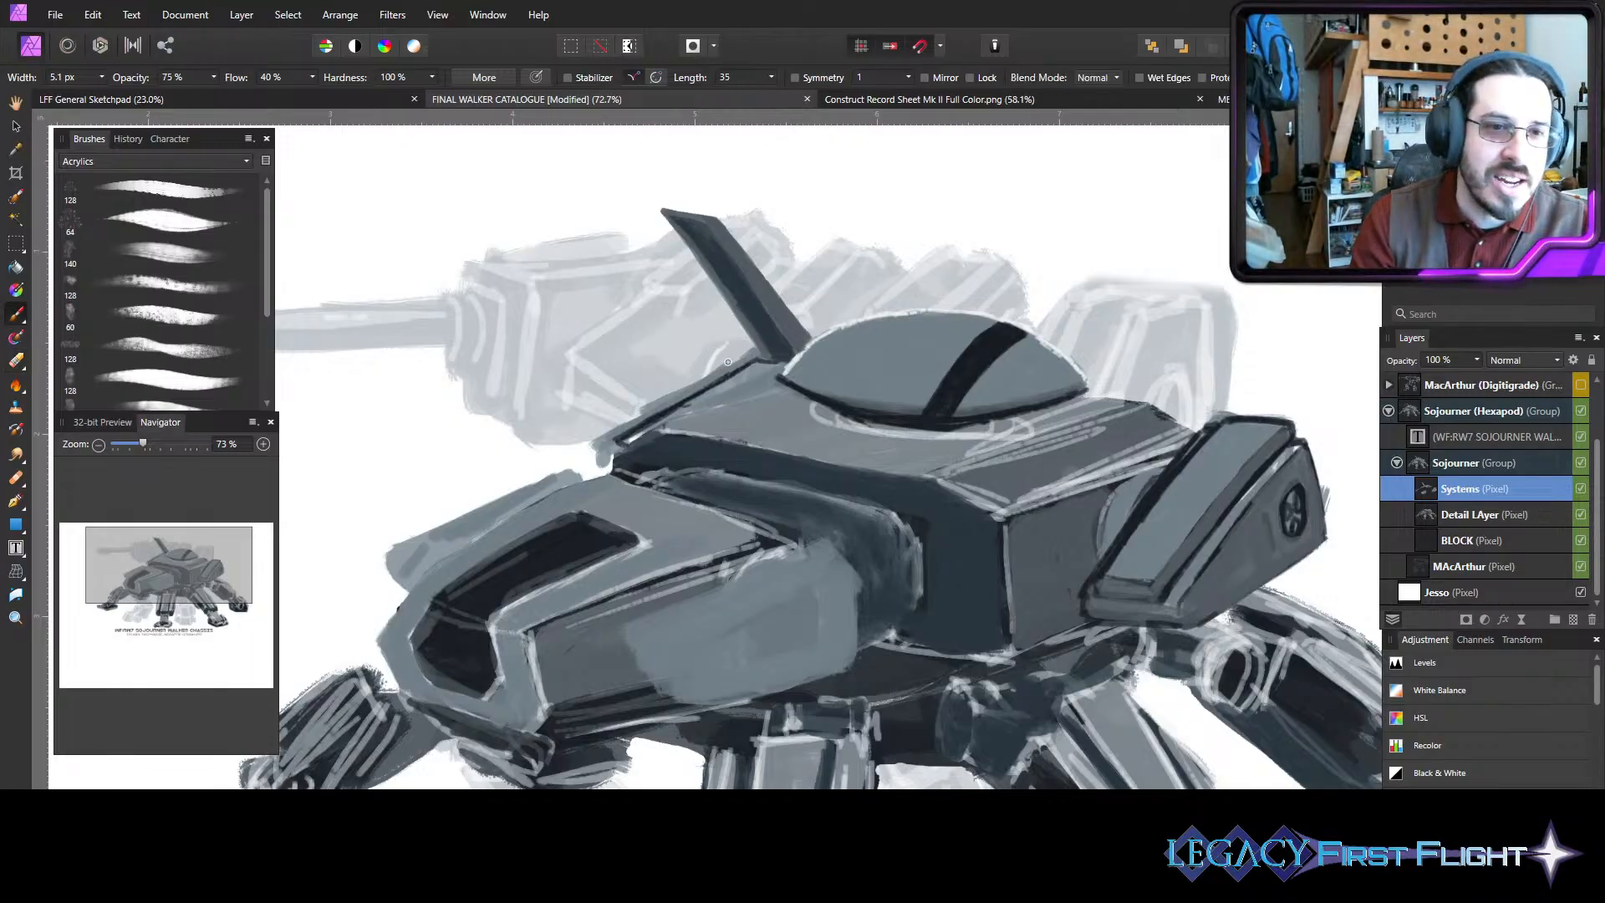
pyautogui.press(']')
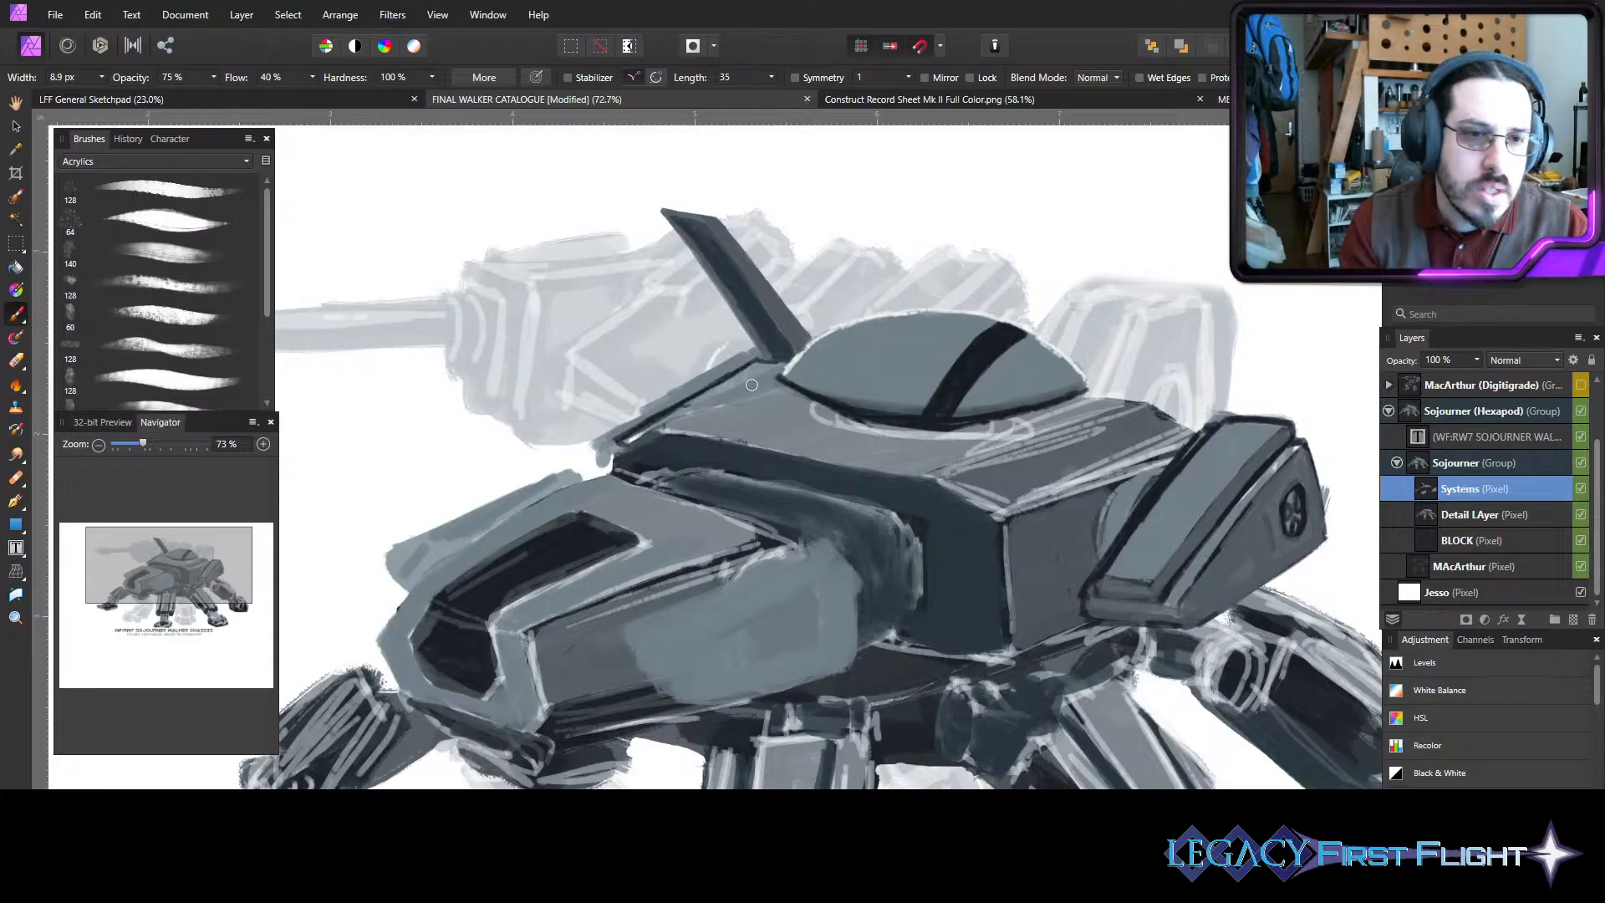
pyautogui.moveTo(660, 397); pyautogui.dragTo(622, 422)
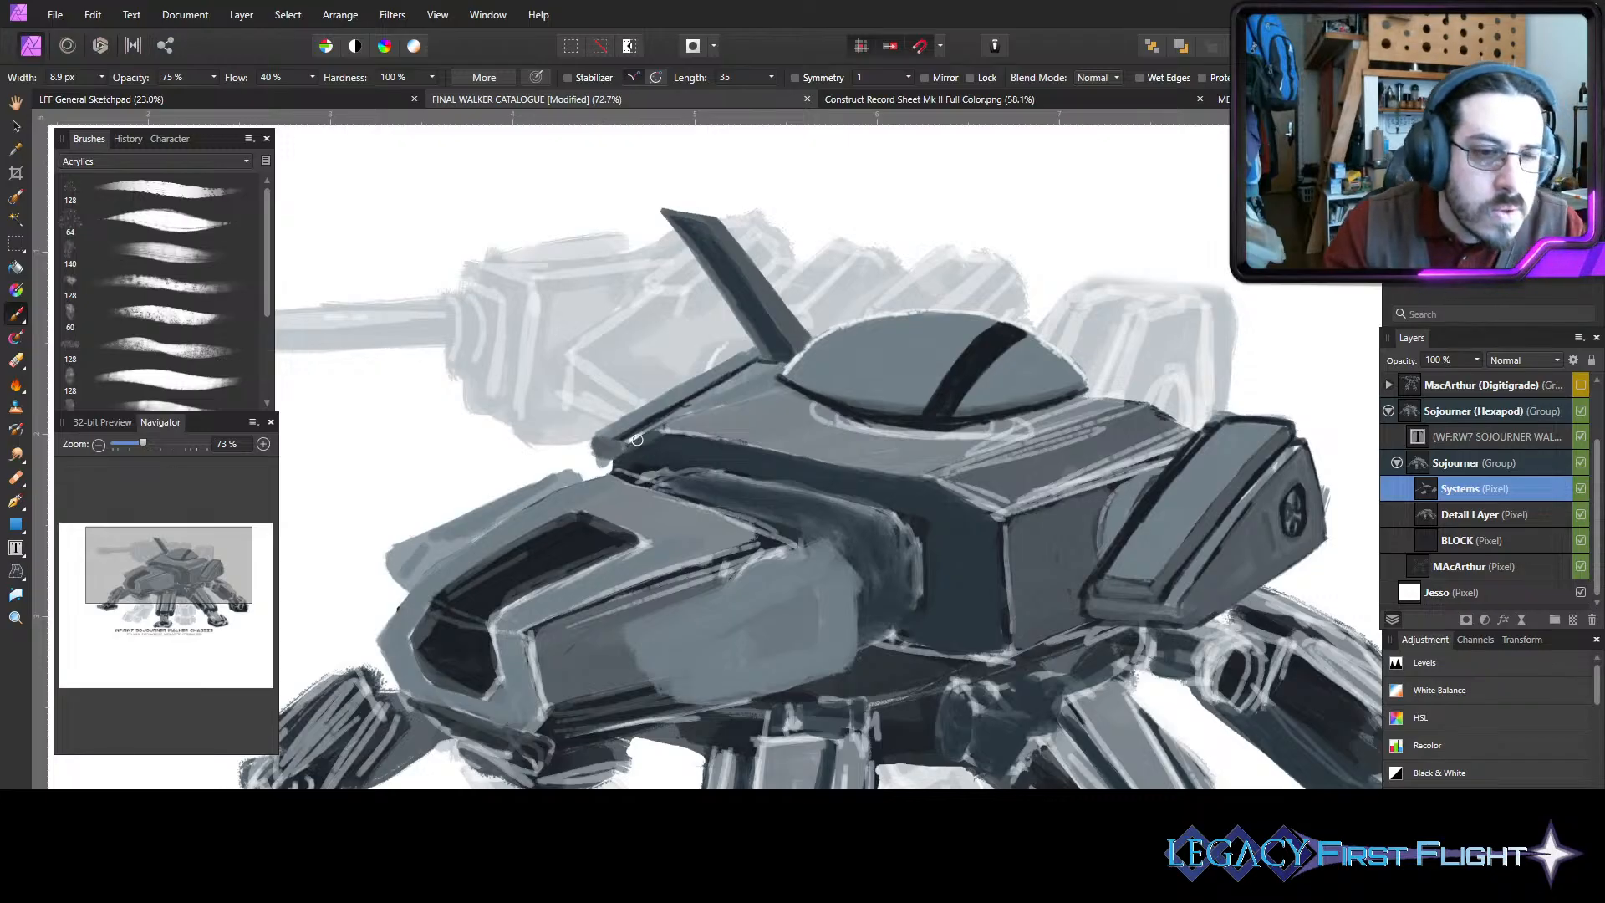
pyautogui.press('e')
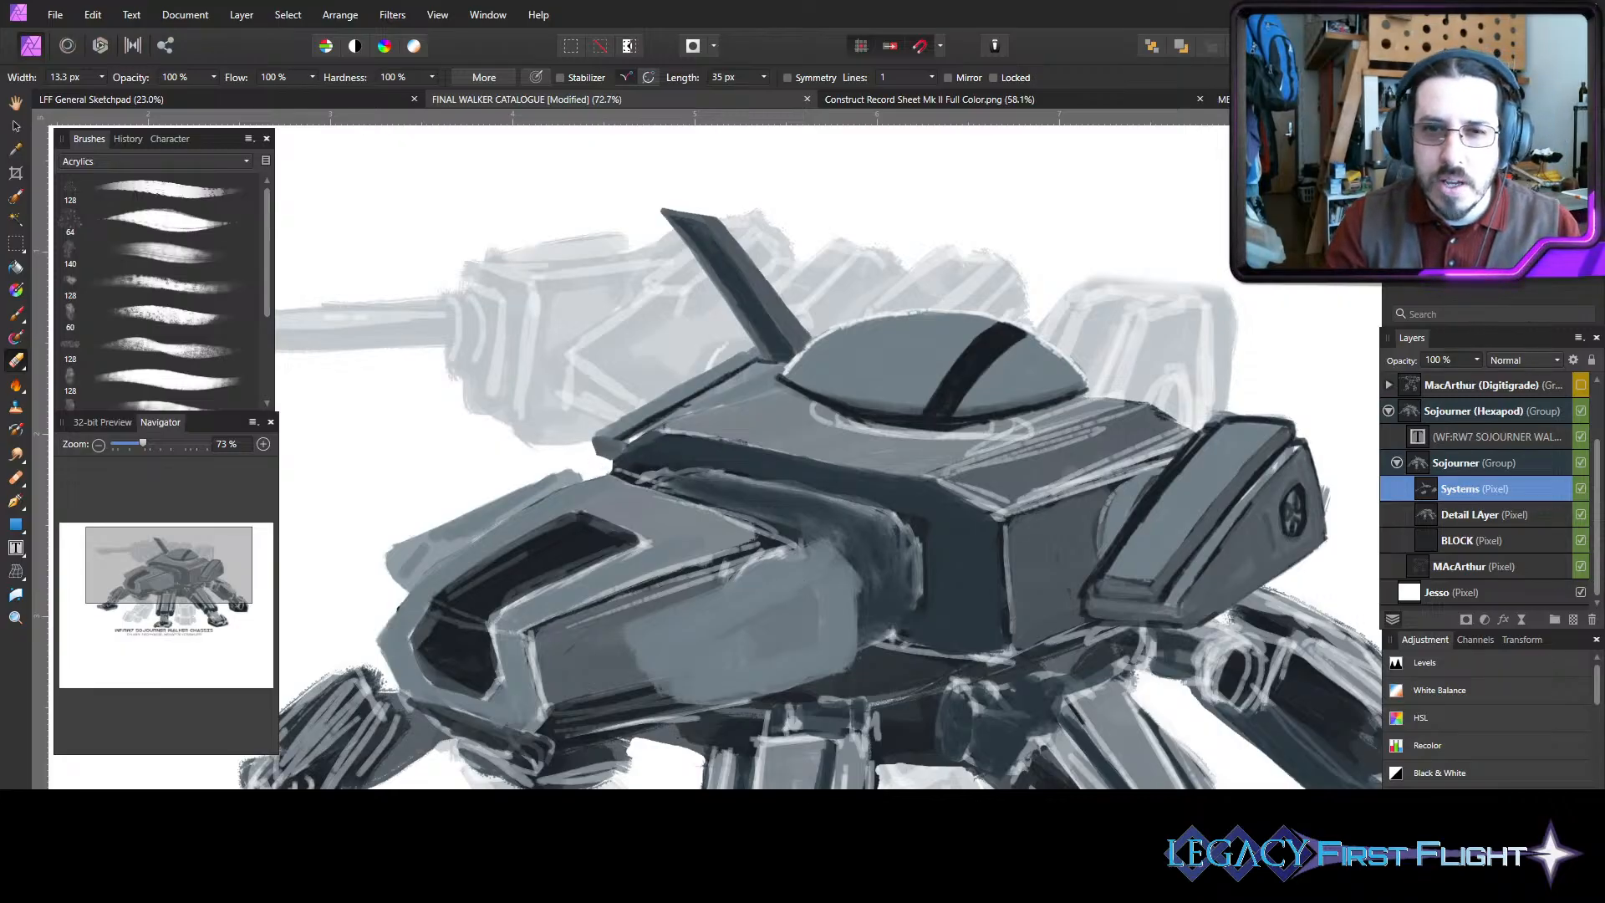
# - Sharpen the dark slot inside the antenna fin with a brush about 6.6 px wide
pyautogui.press('b')
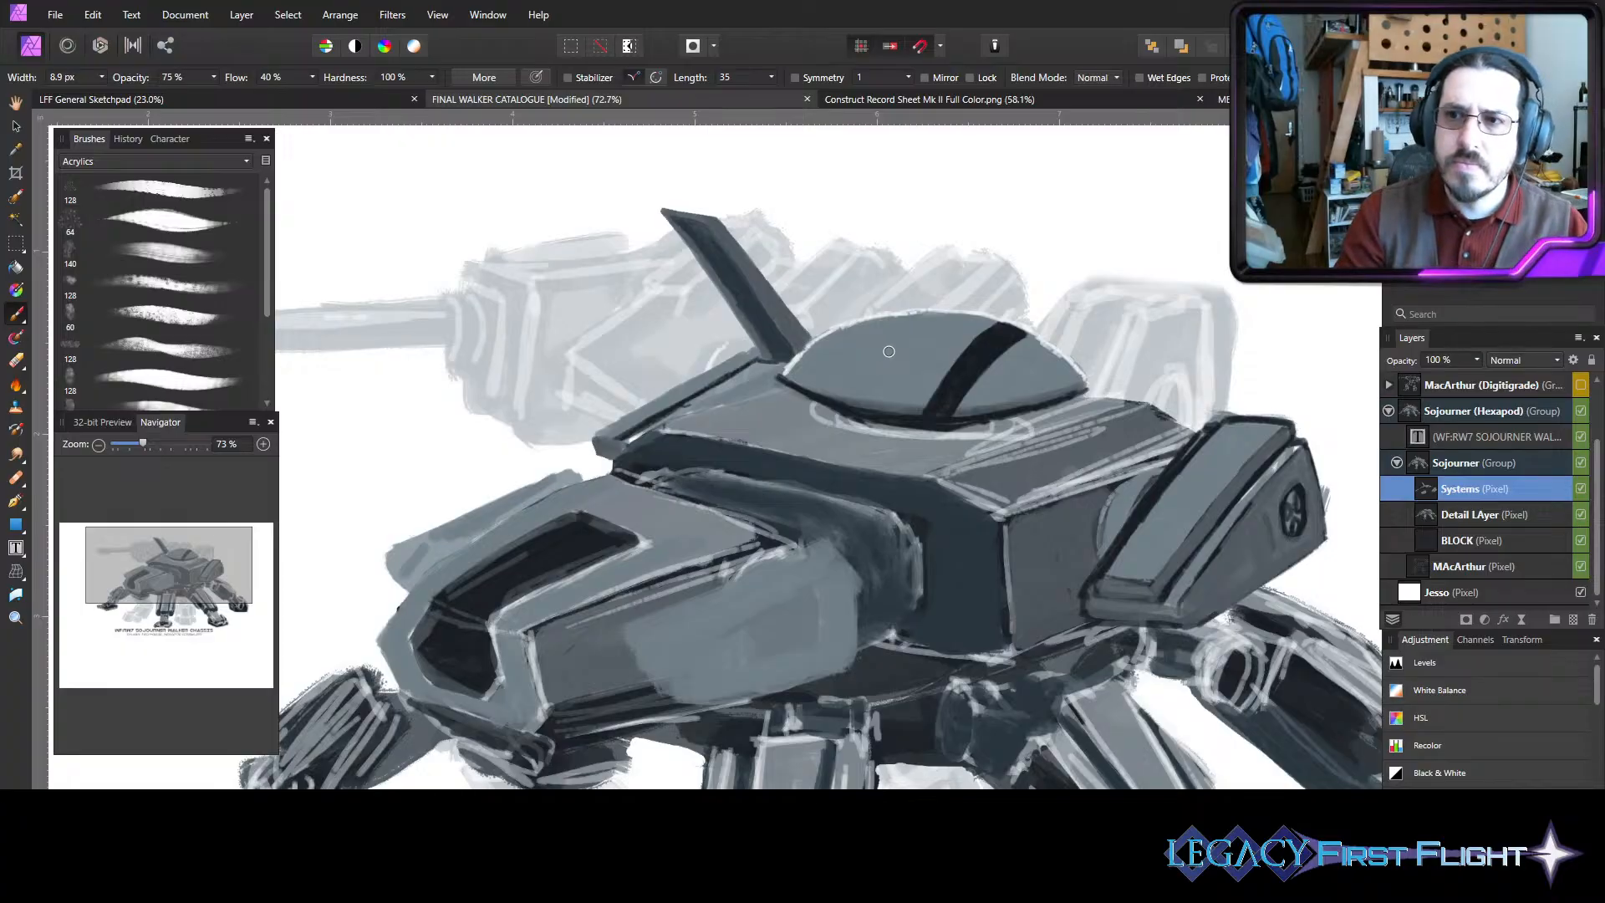
pyautogui.press('[')
pyautogui.press('[')
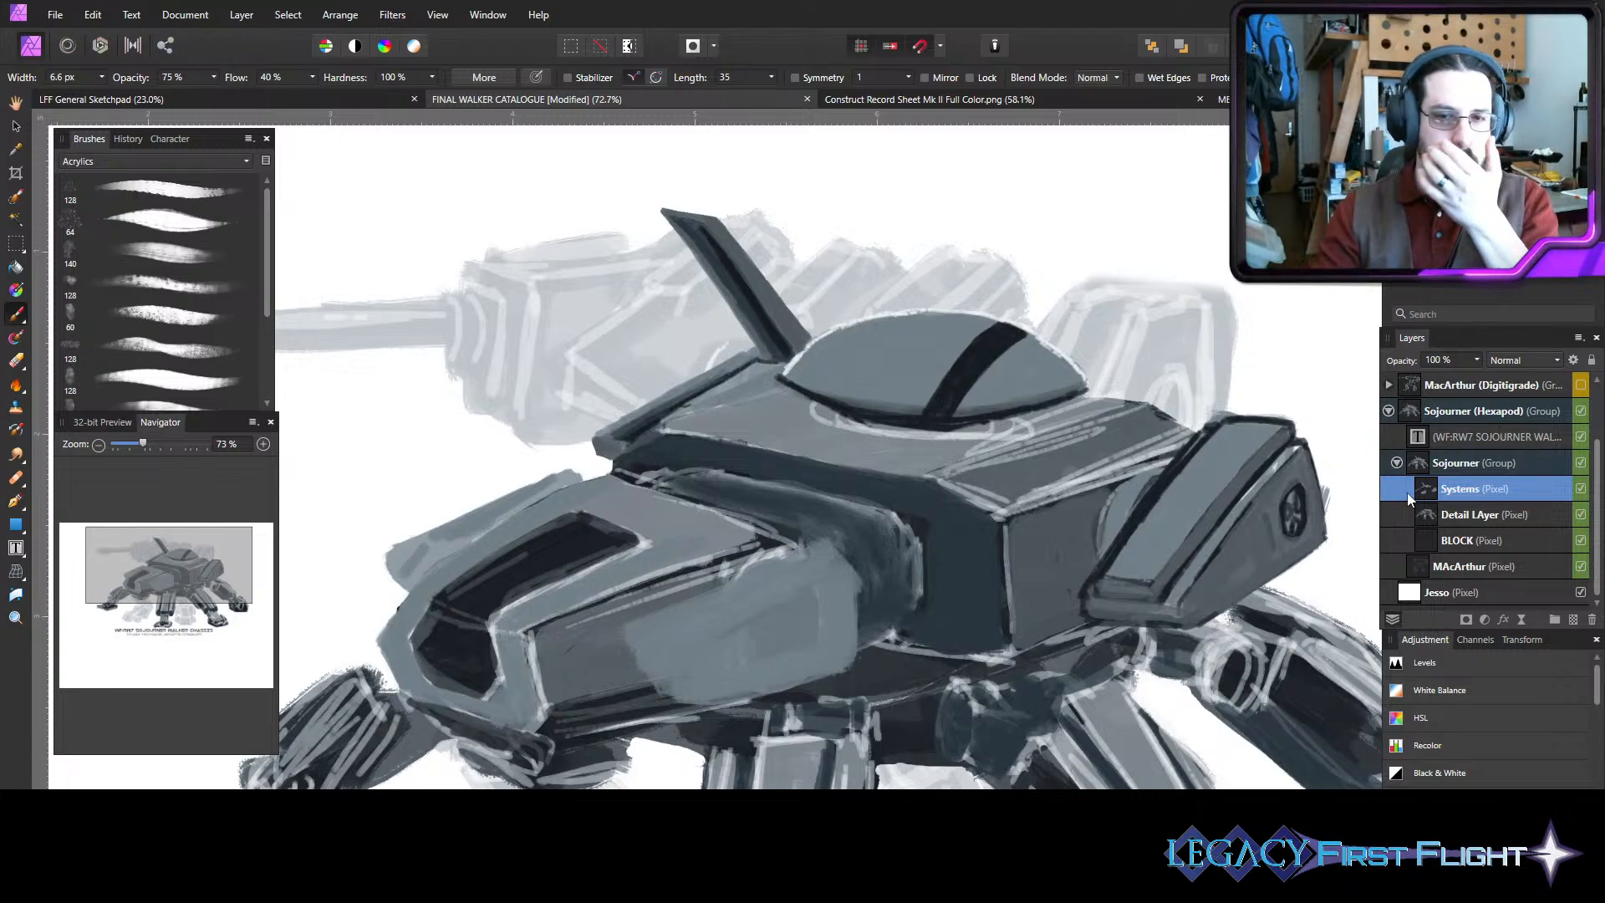
# - Fill the oval vent on the right pod's side face solid black with a brush about 12 to 15 px wide
pyautogui.press(']')
pyautogui.press(']')
pyautogui.press(']')
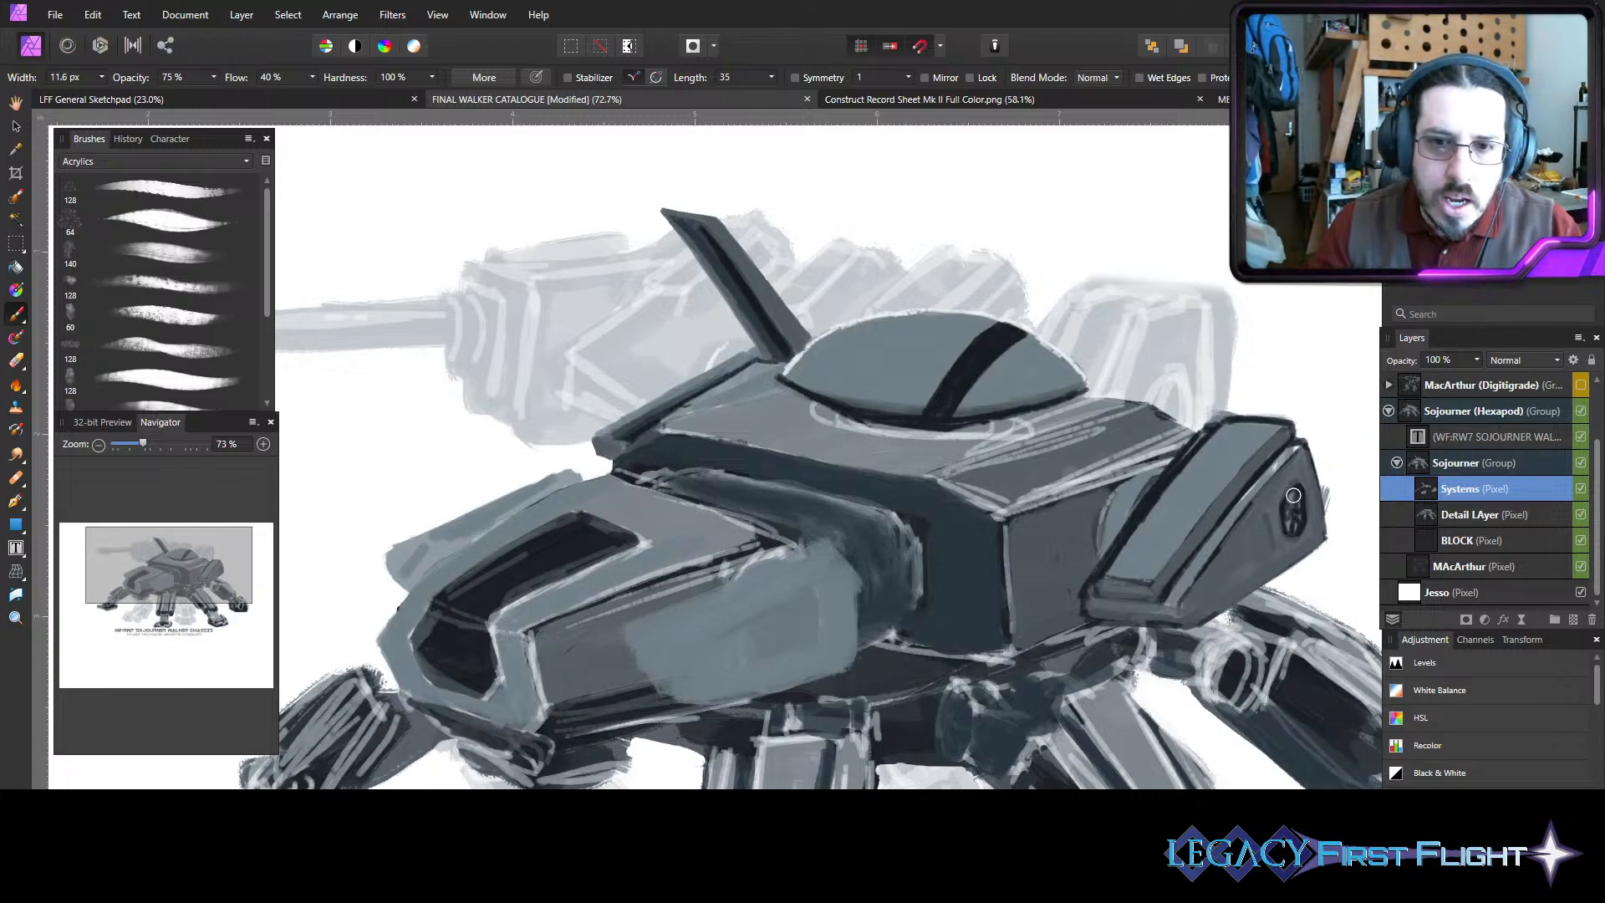
pyautogui.moveTo(1293, 494); pyautogui.dragTo(1297, 515)
pyautogui.press('[')
pyautogui.press('[')
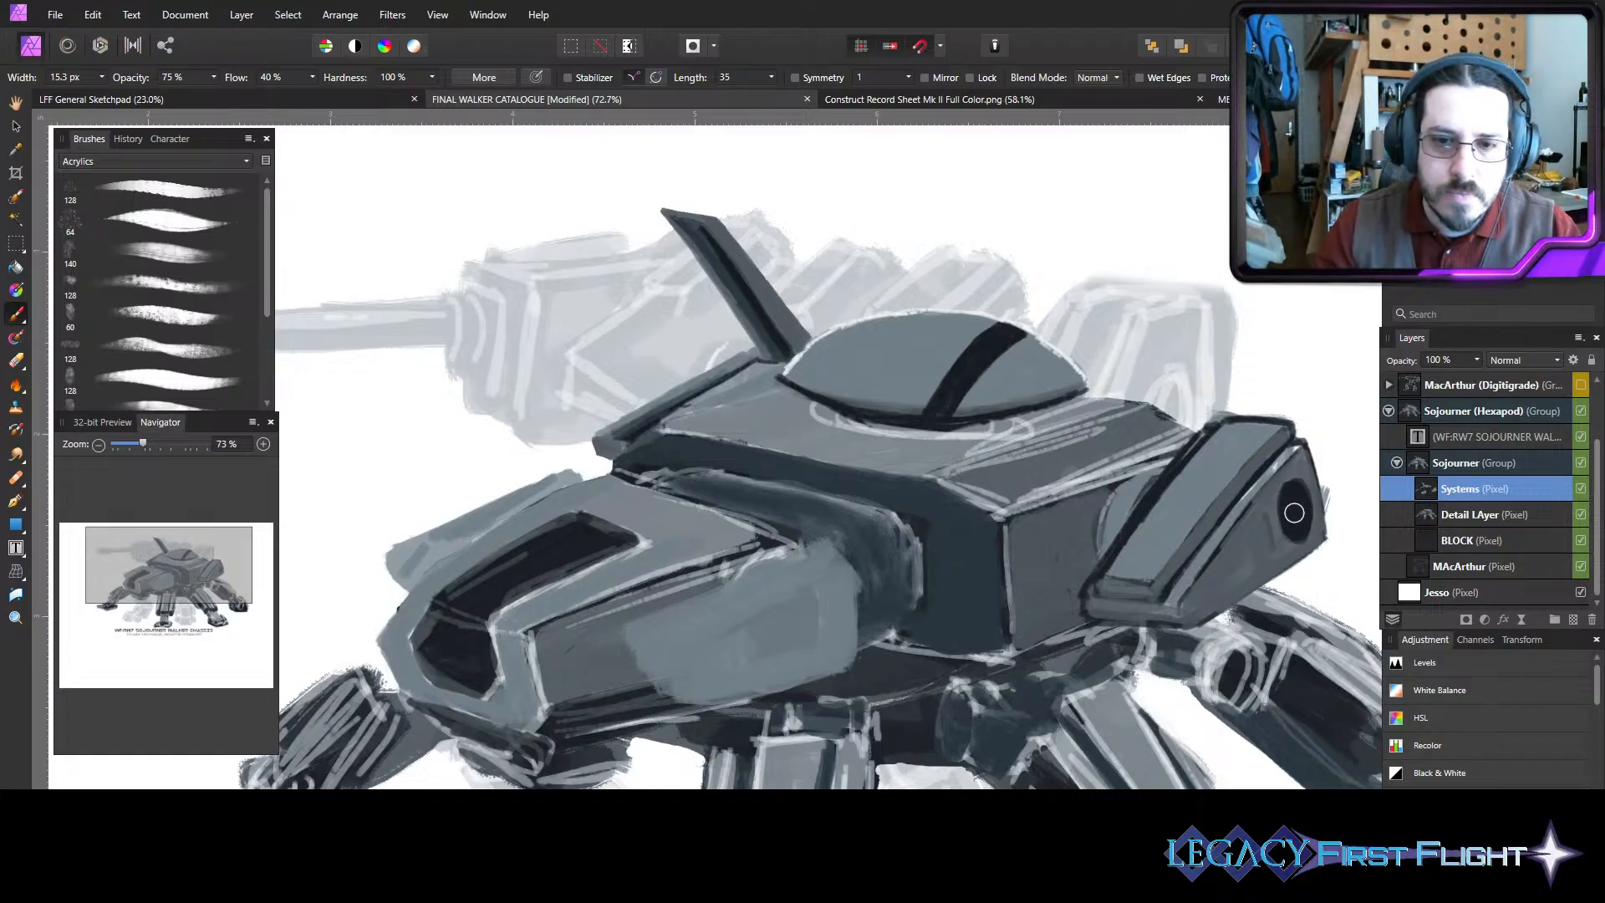
# - Paint three dark slashes beside the oval vent on the right pod with a brush about 5 px wide
pyautogui.press('[')
pyautogui.press('[')
pyautogui.moveTo(1266, 517)
pyautogui.mouseDown()
pyautogui.moveTo(1273, 554)
pyautogui.moveTo(1265, 516)
pyautogui.moveTo(1241, 578)
pyautogui.mouseUp()
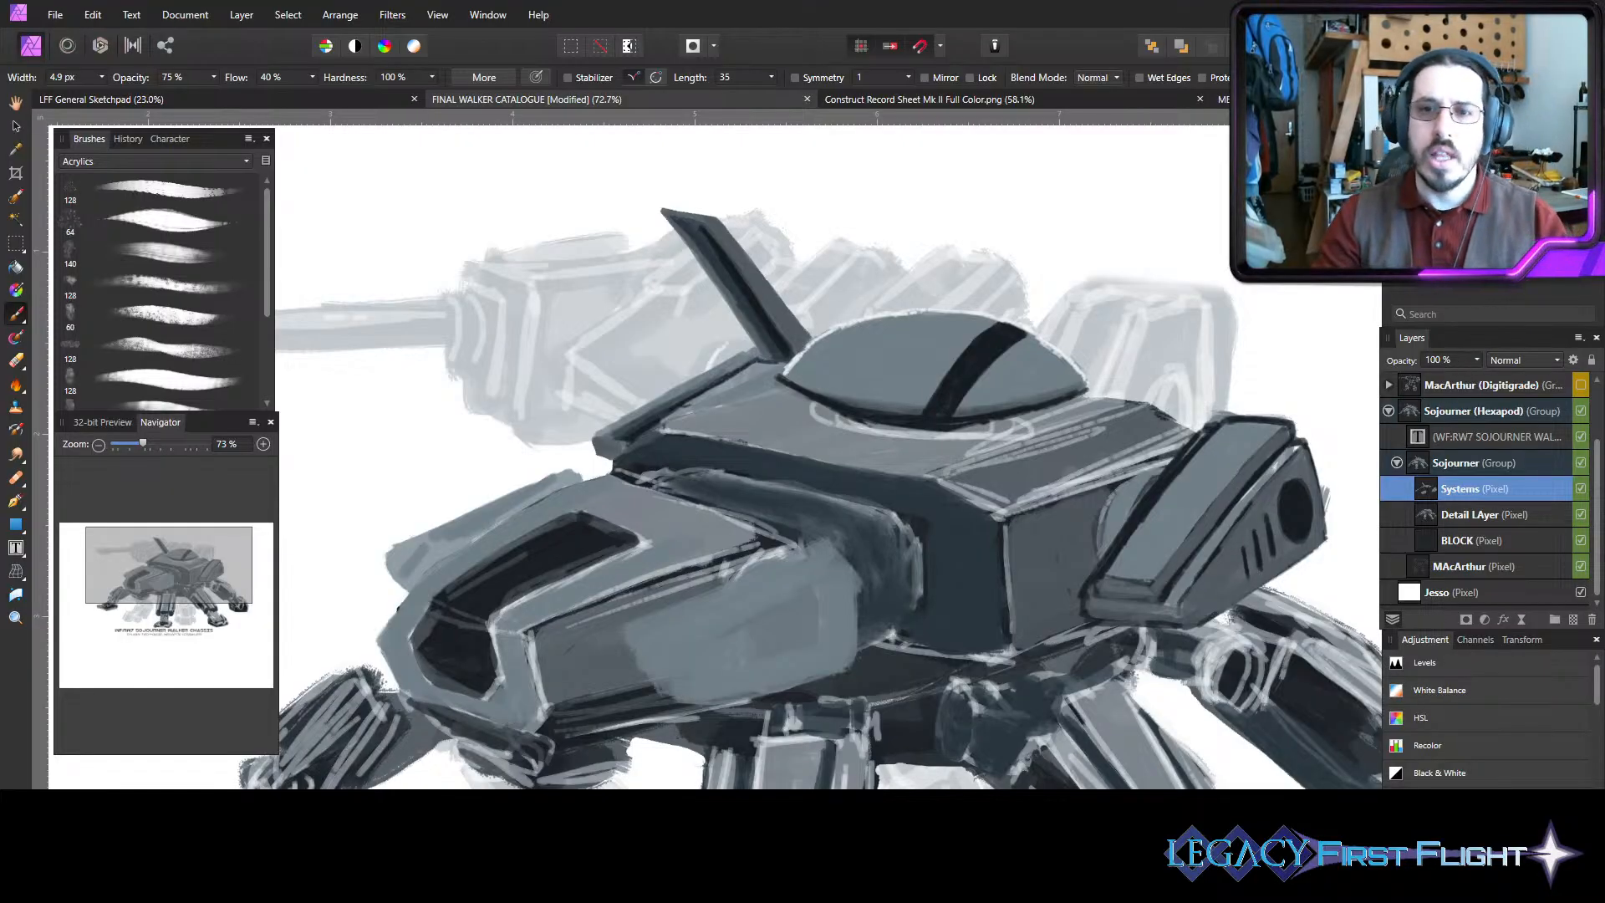
# - Add a thin white highlight along the front and lower edges of the slash farthest from the oval vent, with a 1.7 px brush
pyautogui.press('[')
pyautogui.press('[')
pyautogui.press('[')
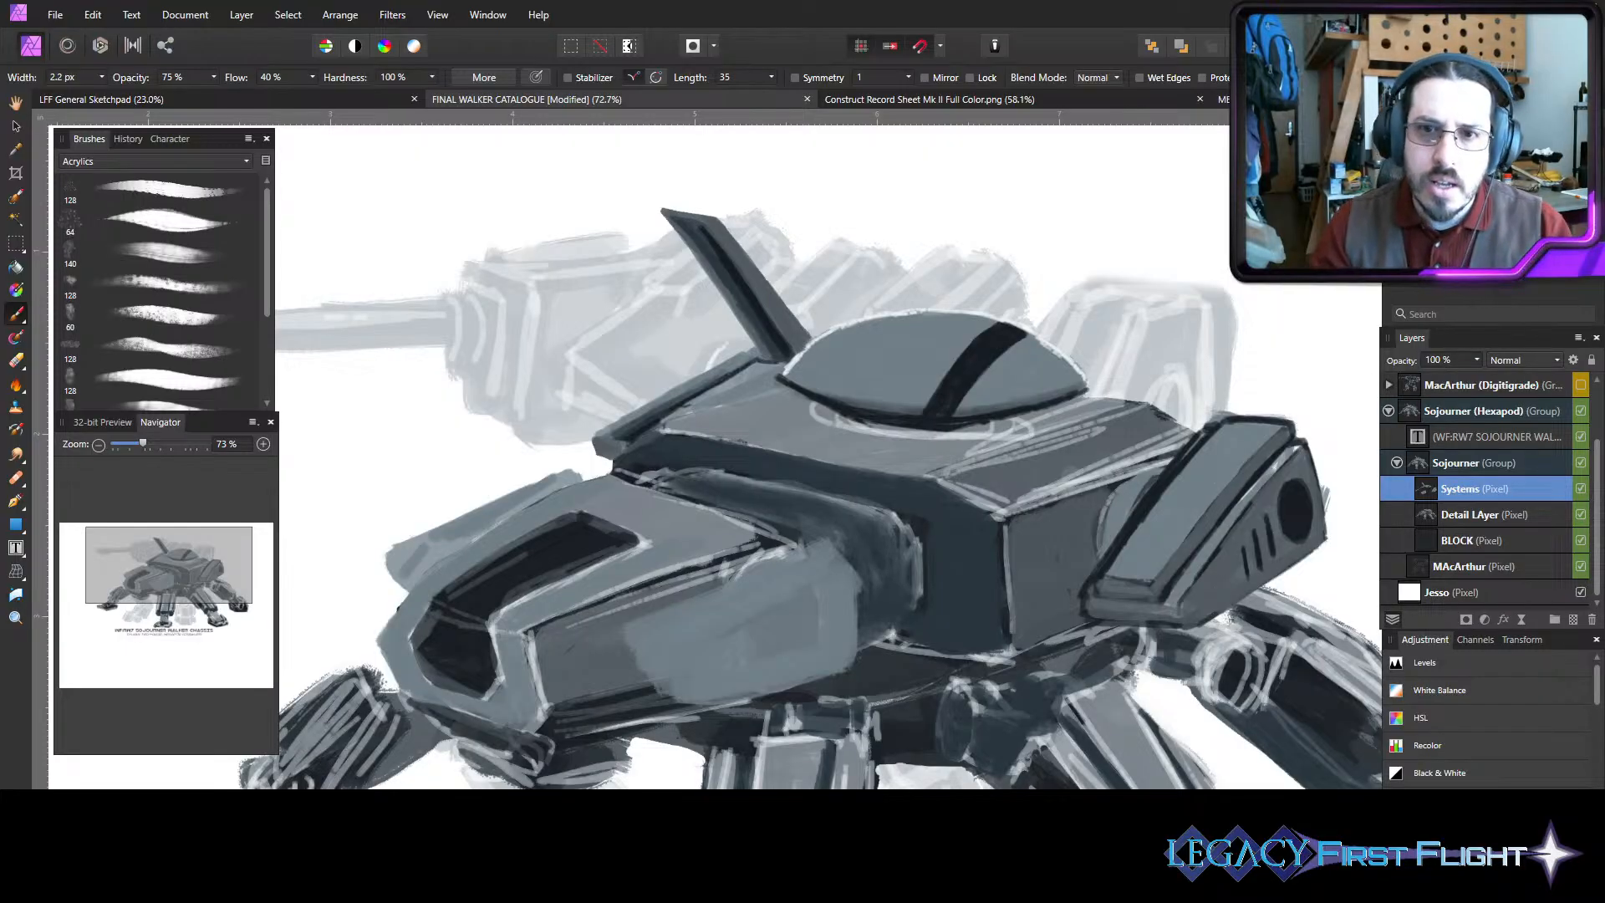
pyautogui.scroll(5, 1240, 629)
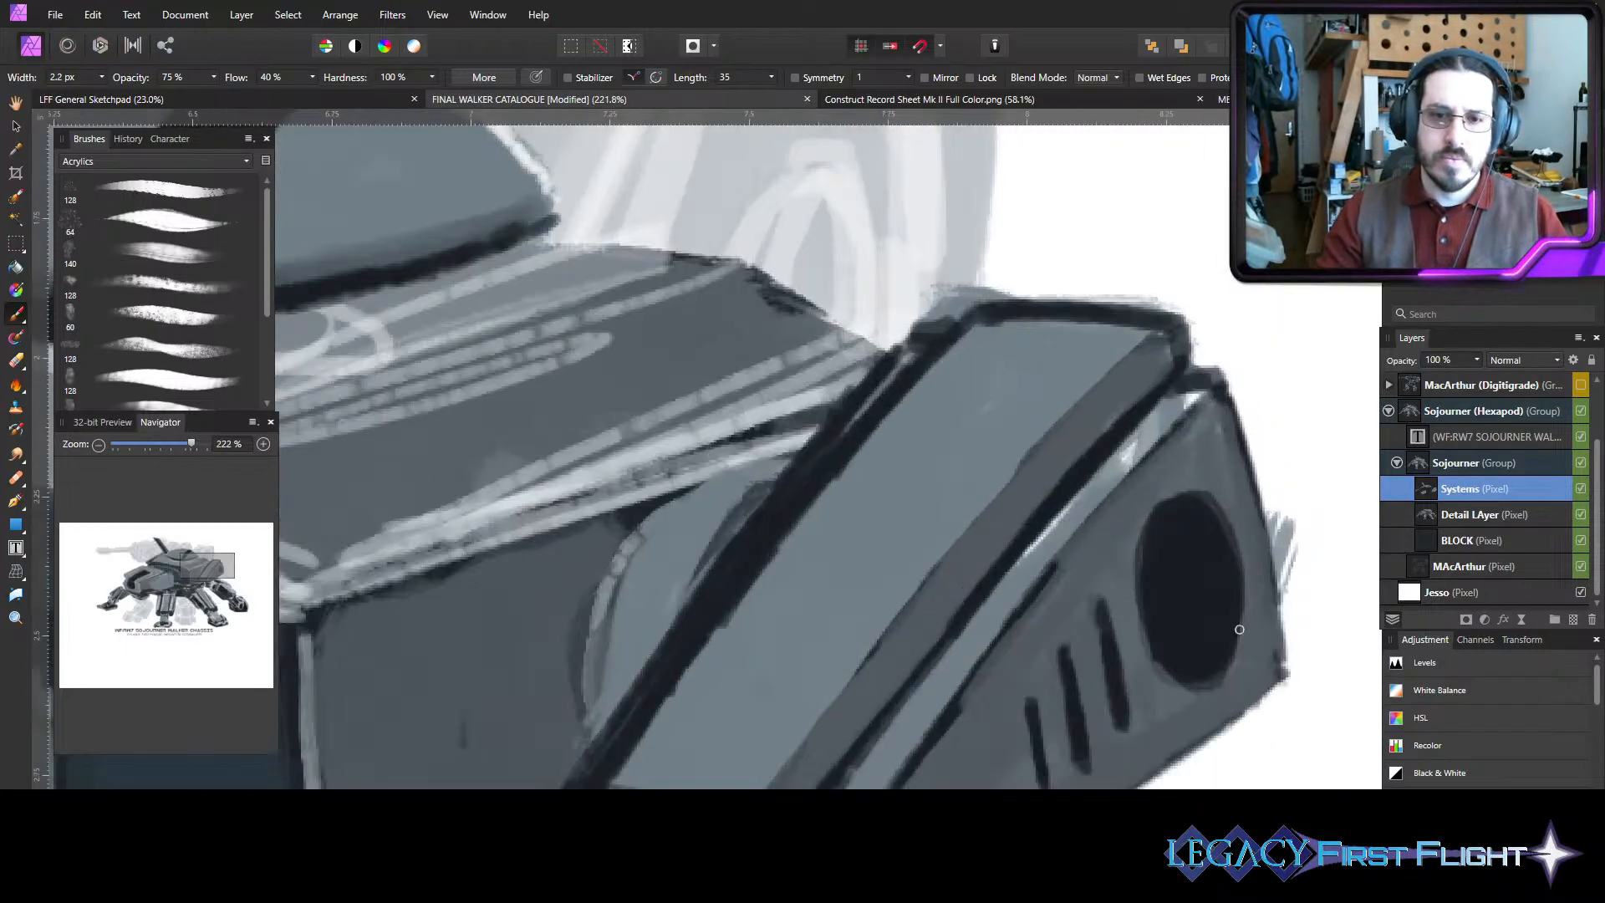
pyautogui.scroll(2, 1240, 629)
pyautogui.press('[')
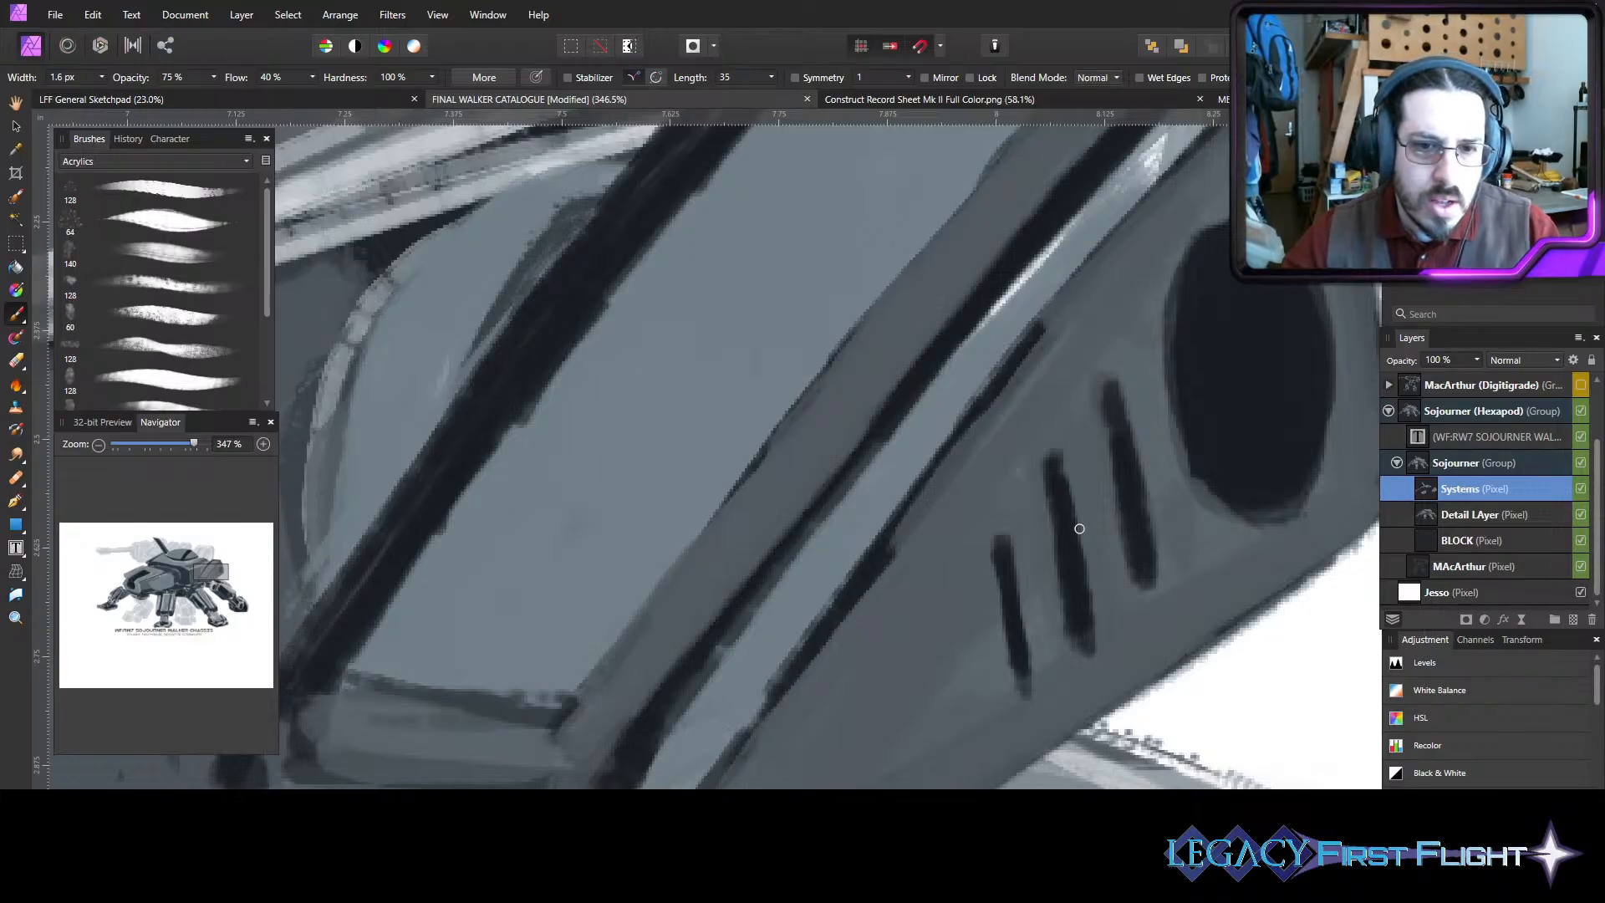
pyautogui.press('[')
pyautogui.moveTo(989, 544); pyautogui.dragTo(1012, 660)
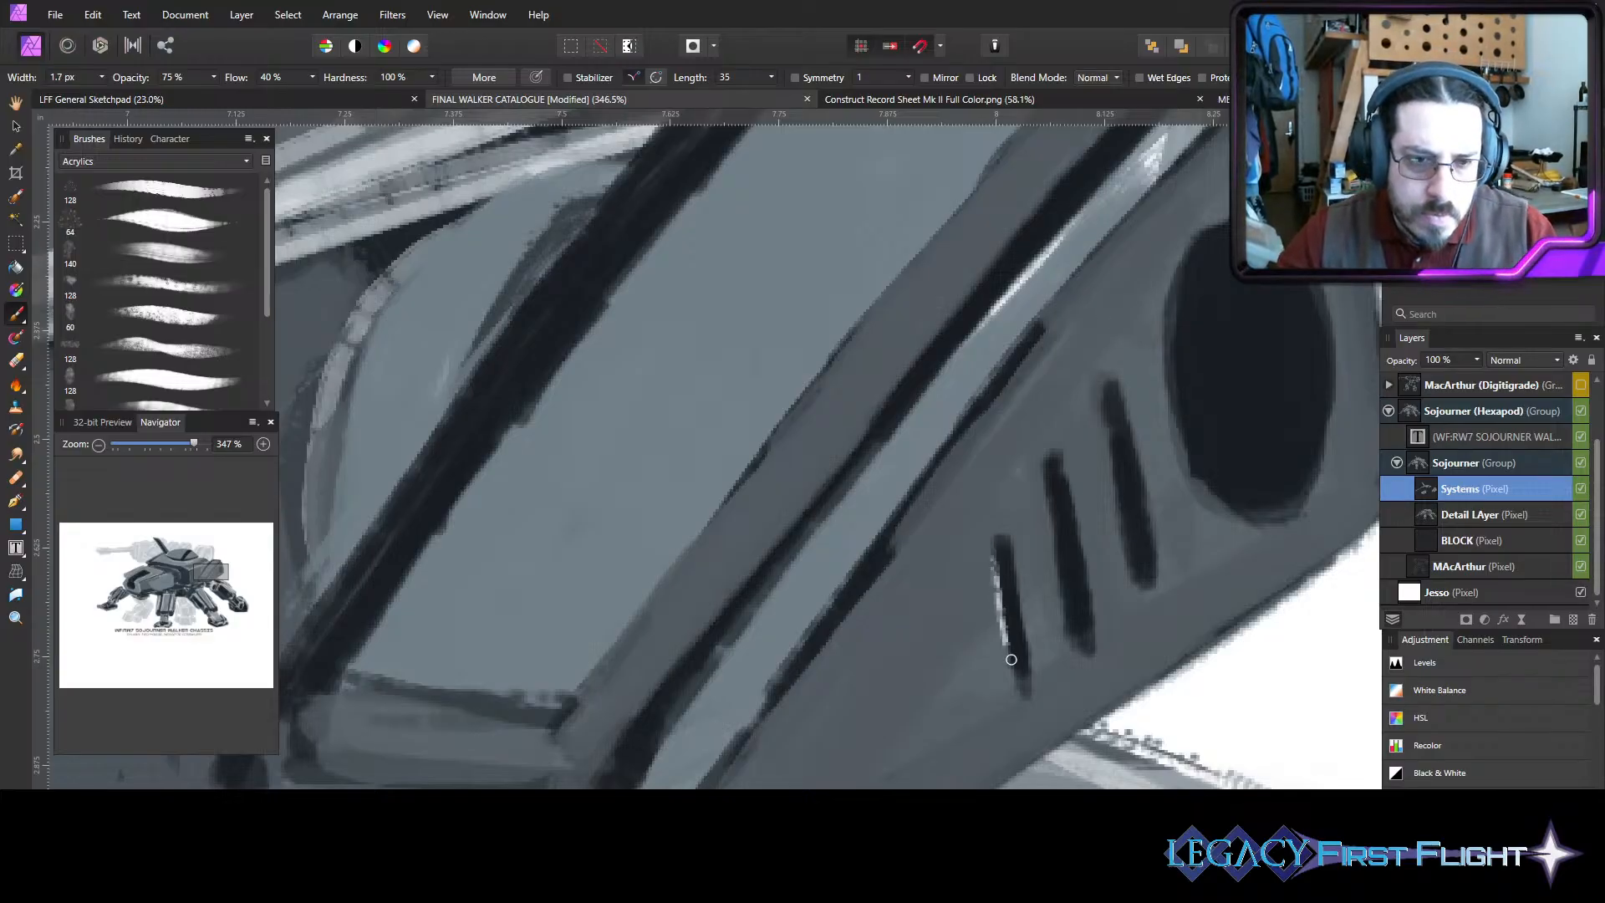
pyautogui.press(']')
pyautogui.moveTo(991, 559)
pyautogui.mouseDown()
pyautogui.moveTo(1019, 698)
pyautogui.moveTo(995, 579)
pyautogui.moveTo(1023, 696)
pyautogui.mouseUp()
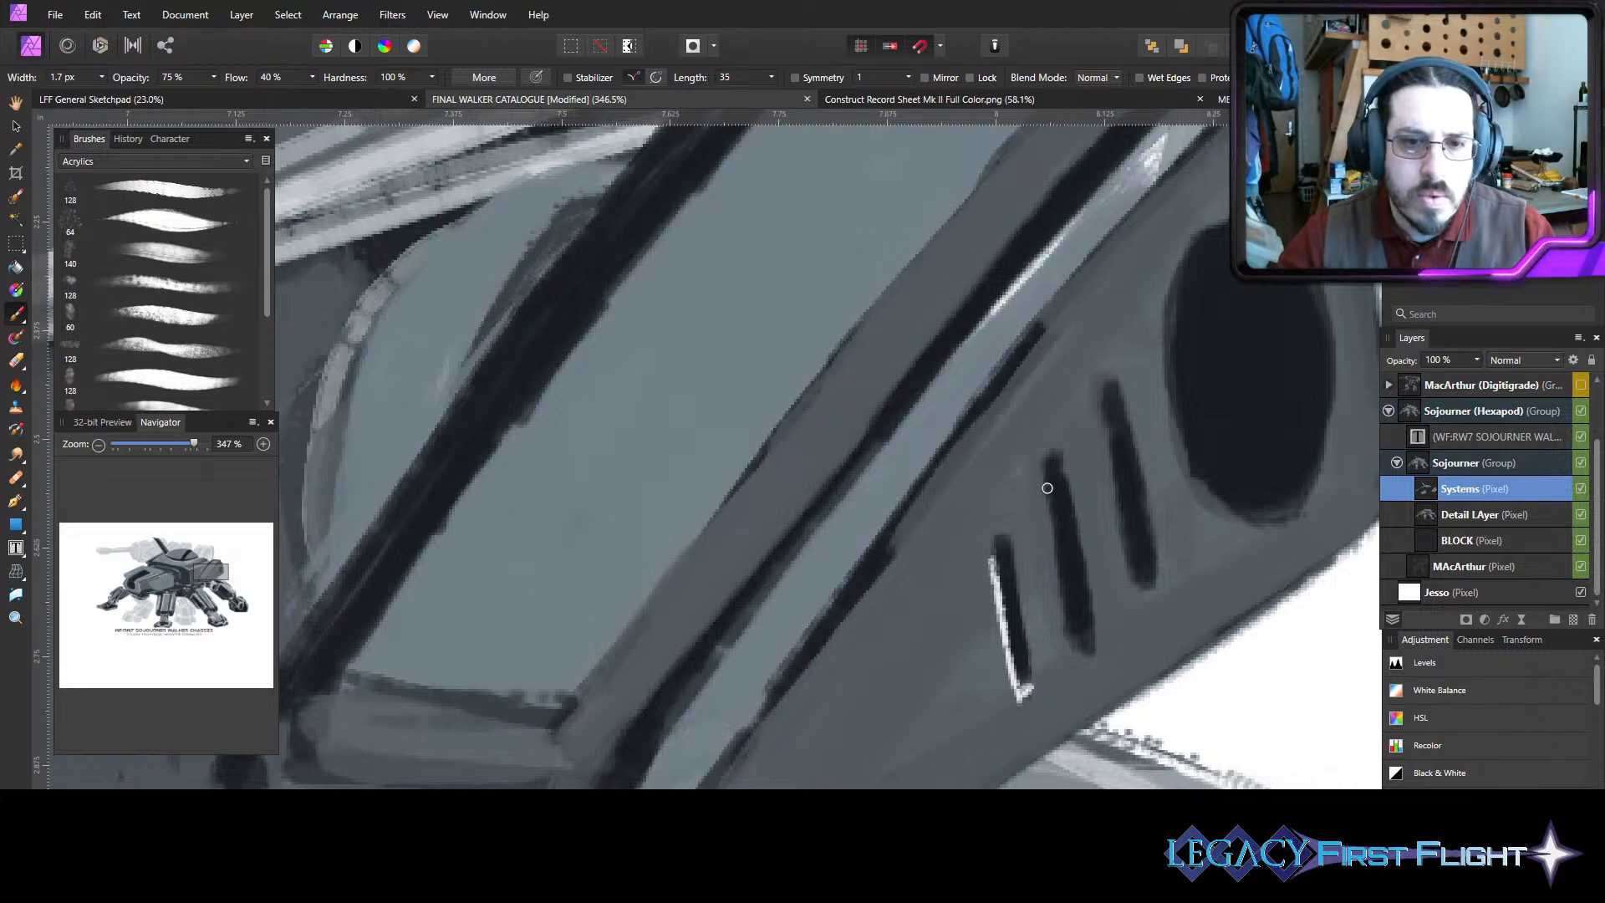
# - Highlight the front and lower edges of the other two slashes in white with the 1.7 px brush
pyautogui.moveTo(1044, 470); pyautogui.dragTo(1065, 597)
pyautogui.moveTo(1055, 531)
pyautogui.mouseDown()
pyautogui.moveTo(1071, 656)
pyautogui.moveTo(1057, 535)
pyautogui.moveTo(1077, 635)
pyautogui.mouseUp()
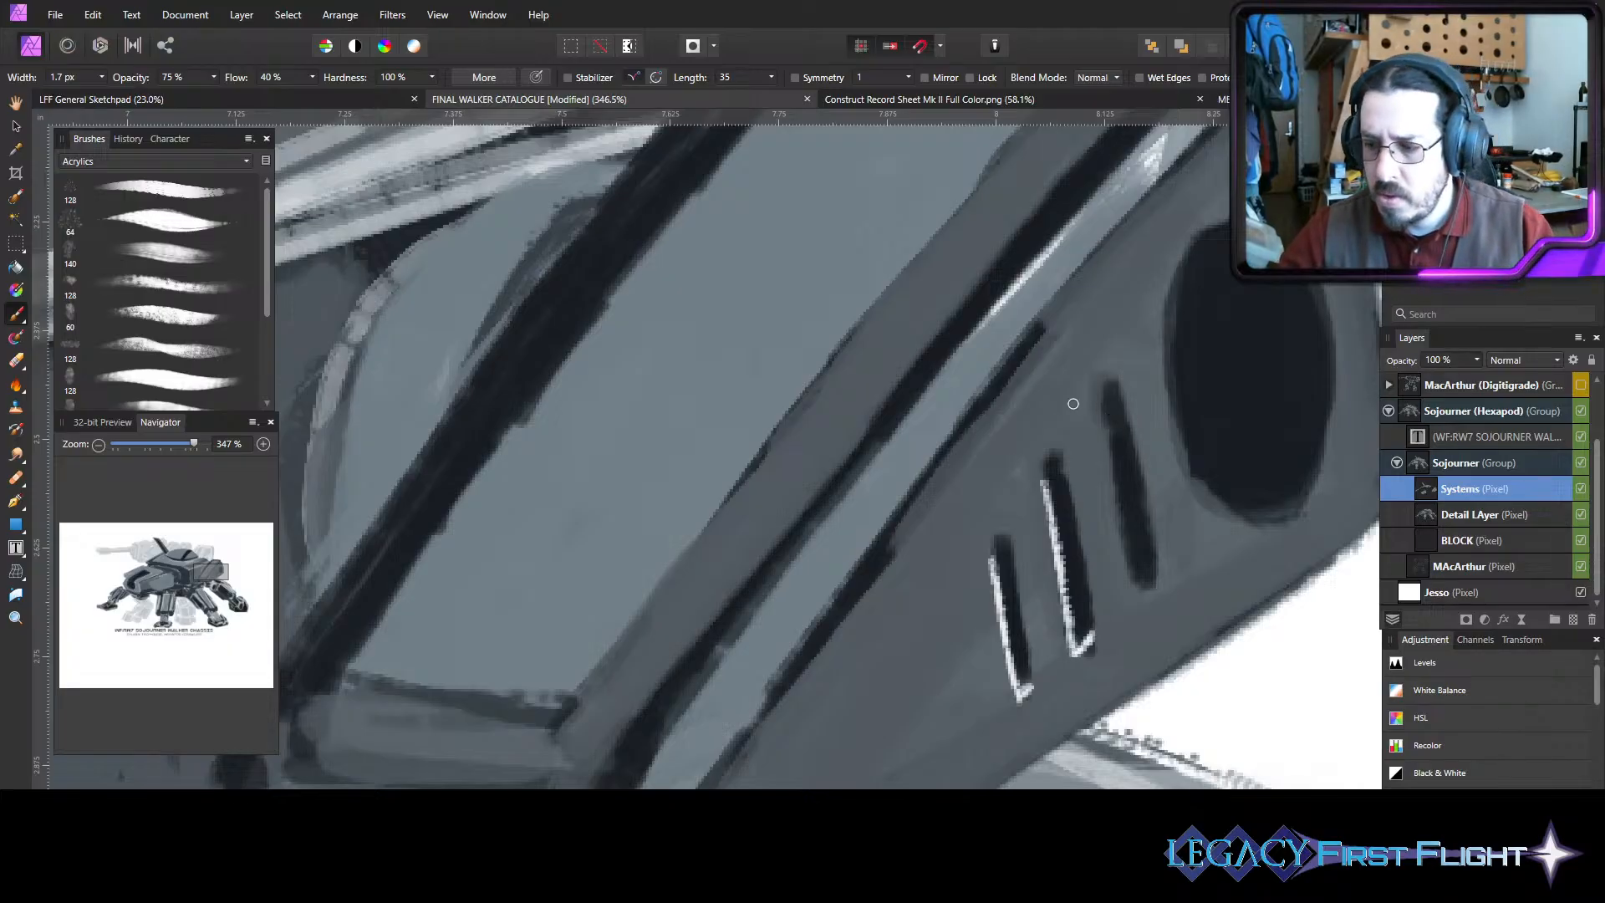
pyautogui.moveTo(1115, 477)
pyautogui.mouseDown()
pyautogui.moveTo(1102, 397)
pyautogui.moveTo(1135, 585)
pyautogui.mouseUp()
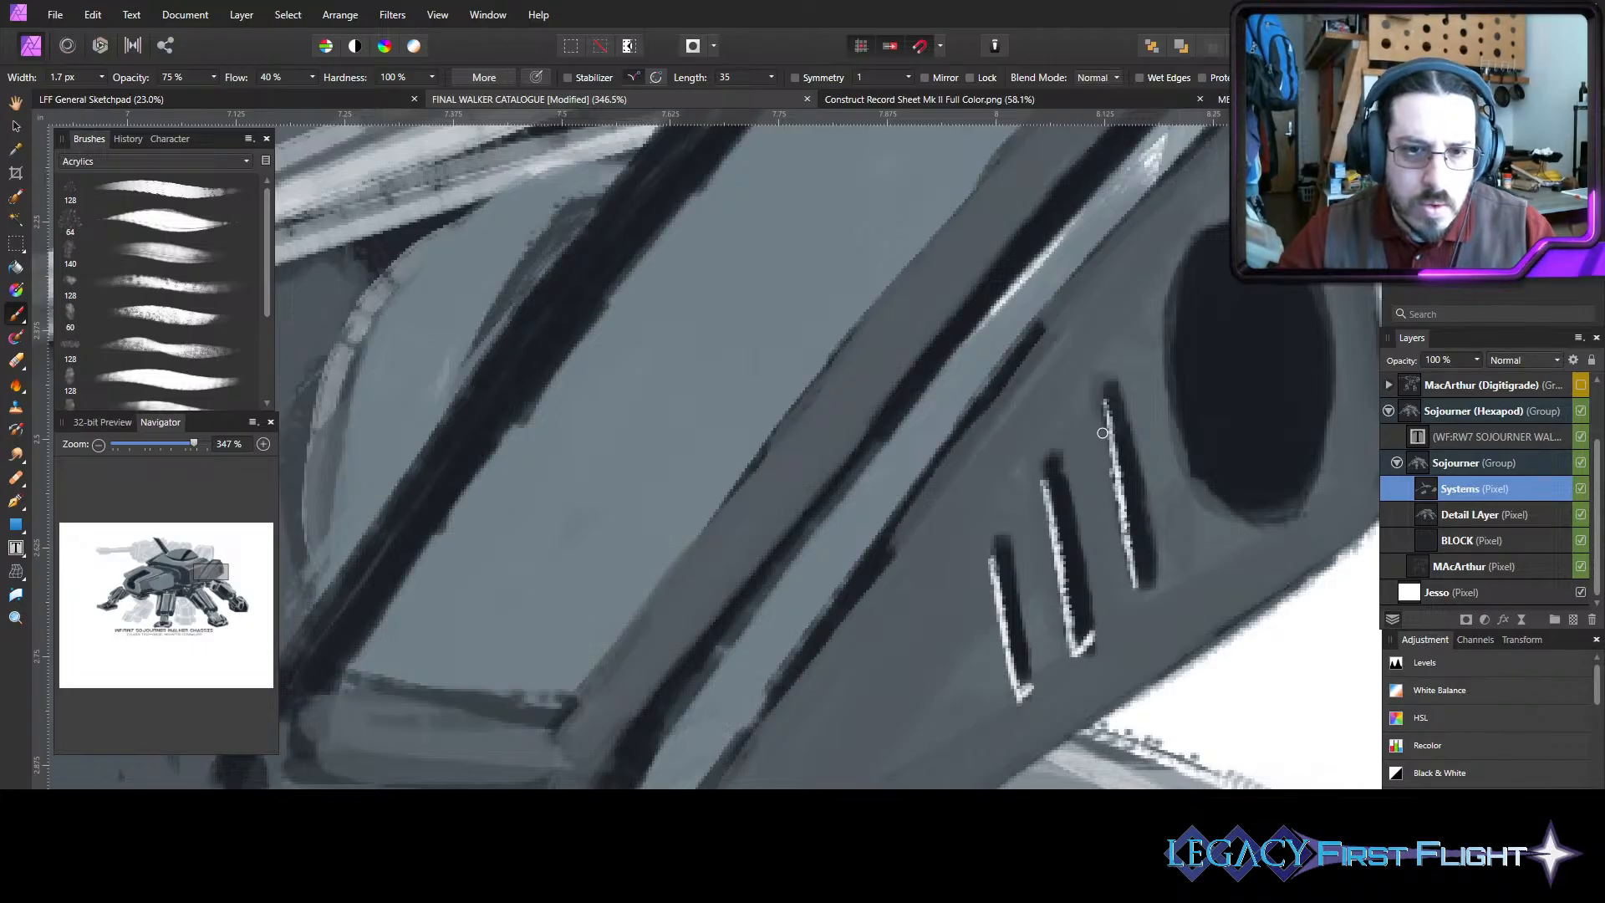
pyautogui.moveTo(1102, 403)
pyautogui.mouseDown()
pyautogui.moveTo(1143, 587)
pyautogui.moveTo(1161, 565)
pyautogui.mouseUp()
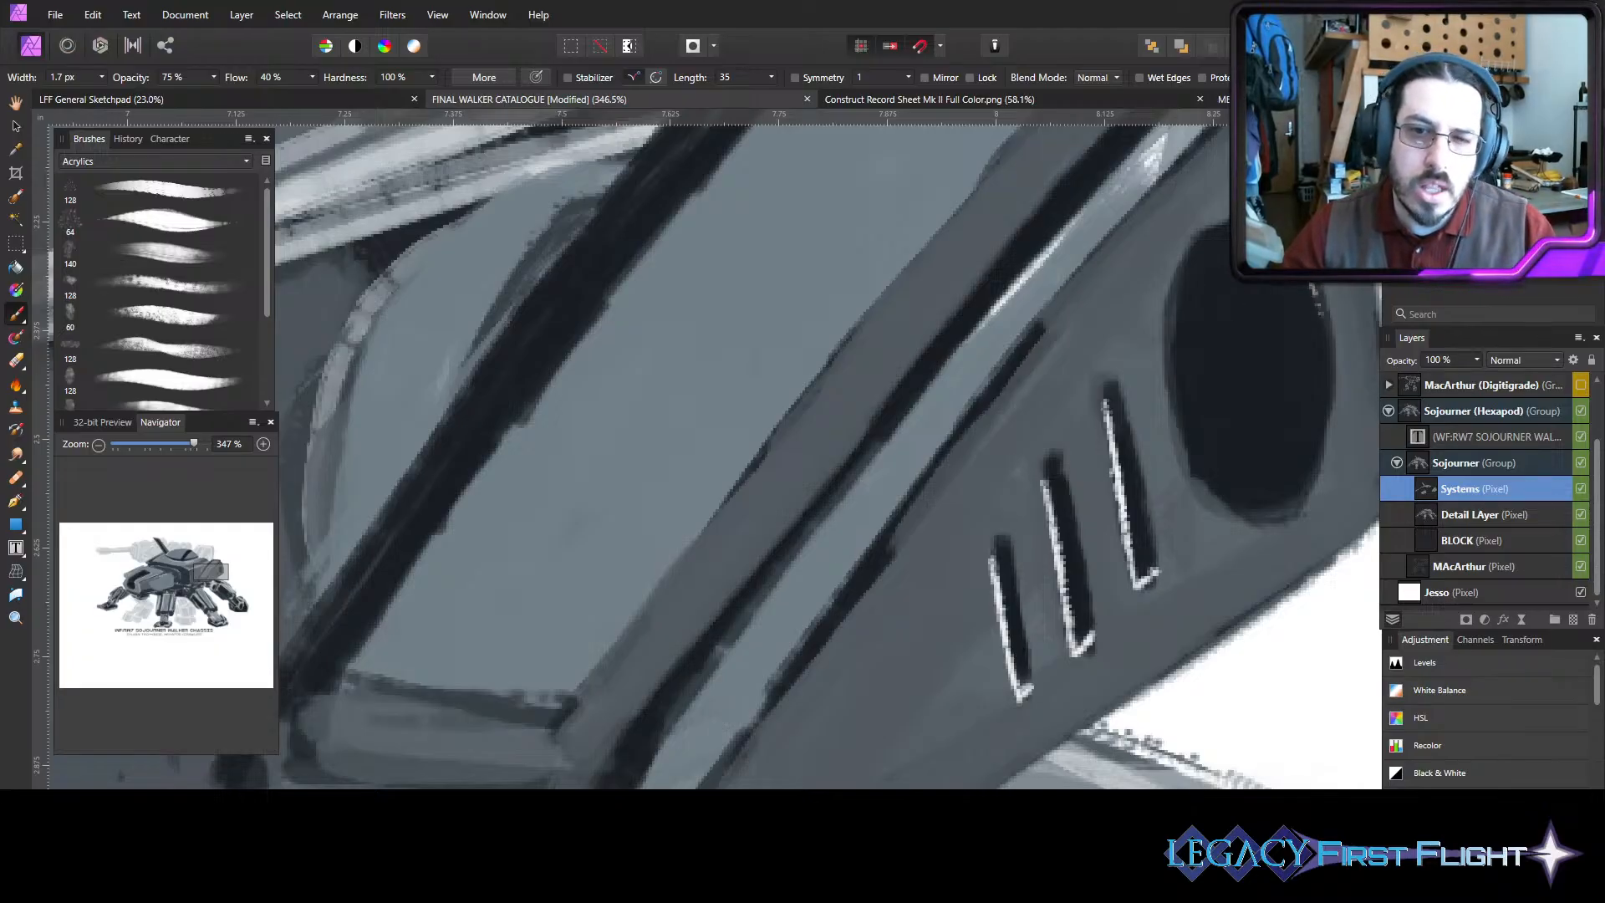
# - Line both sides of the oval vent's rim in thin white and dab three light glints inside it, using a 1.7 px brush at 75% opacity
pyautogui.moveTo(1314, 306); pyautogui.dragTo(1332, 406)
pyautogui.moveTo(1326, 333)
pyautogui.mouseDown()
pyautogui.moveTo(1315, 459)
pyautogui.moveTo(1330, 394)
pyautogui.mouseUp()
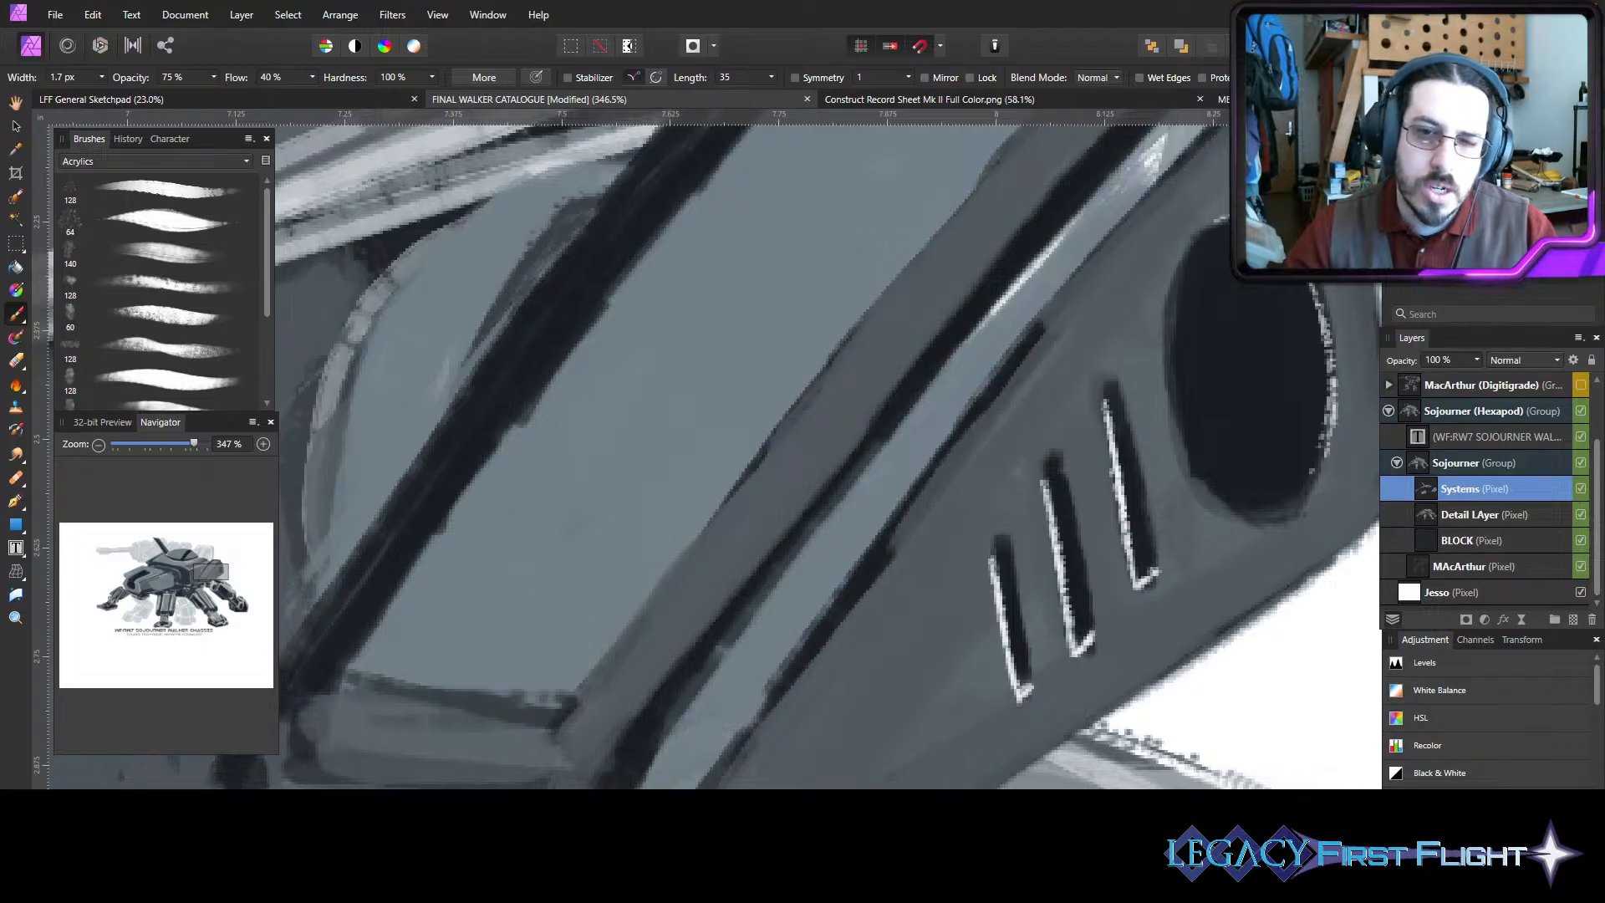
pyautogui.moveTo(1220, 371)
pyautogui.mouseDown()
pyautogui.moveTo(1209, 311)
pyautogui.moveTo(1210, 368)
pyautogui.moveTo(1213, 317)
pyautogui.moveTo(1269, 334)
pyautogui.moveTo(1267, 303)
pyautogui.mouseUp()
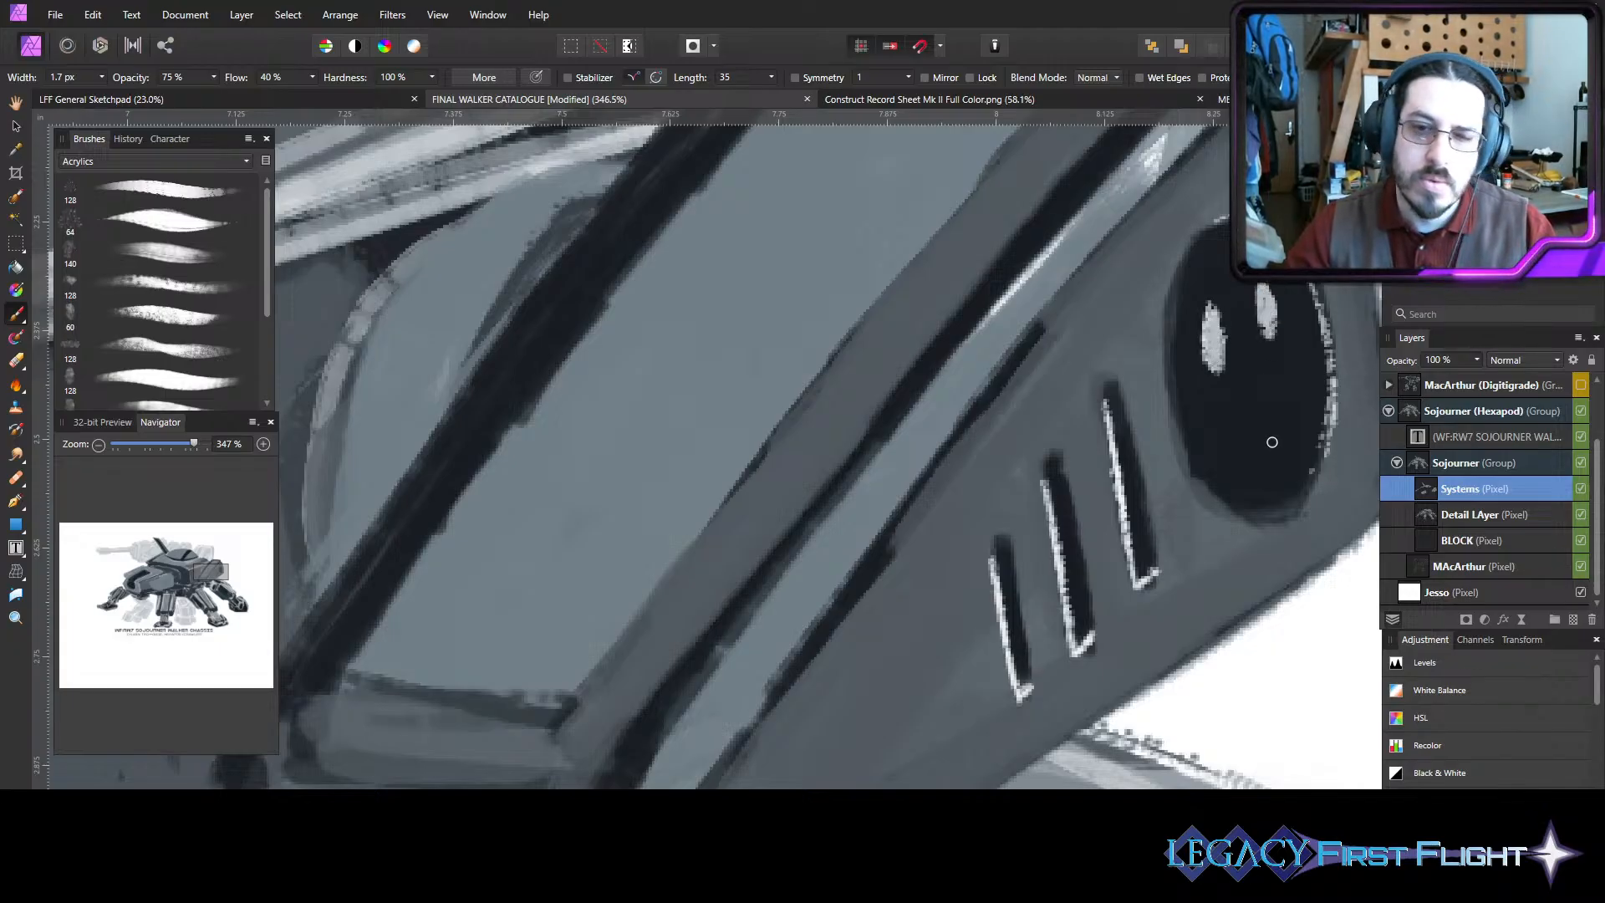
pyautogui.moveTo(1271, 421)
pyautogui.mouseDown()
pyautogui.moveTo(1259, 406)
pyautogui.moveTo(1254, 452)
pyautogui.moveTo(1257, 433)
pyautogui.mouseUp()
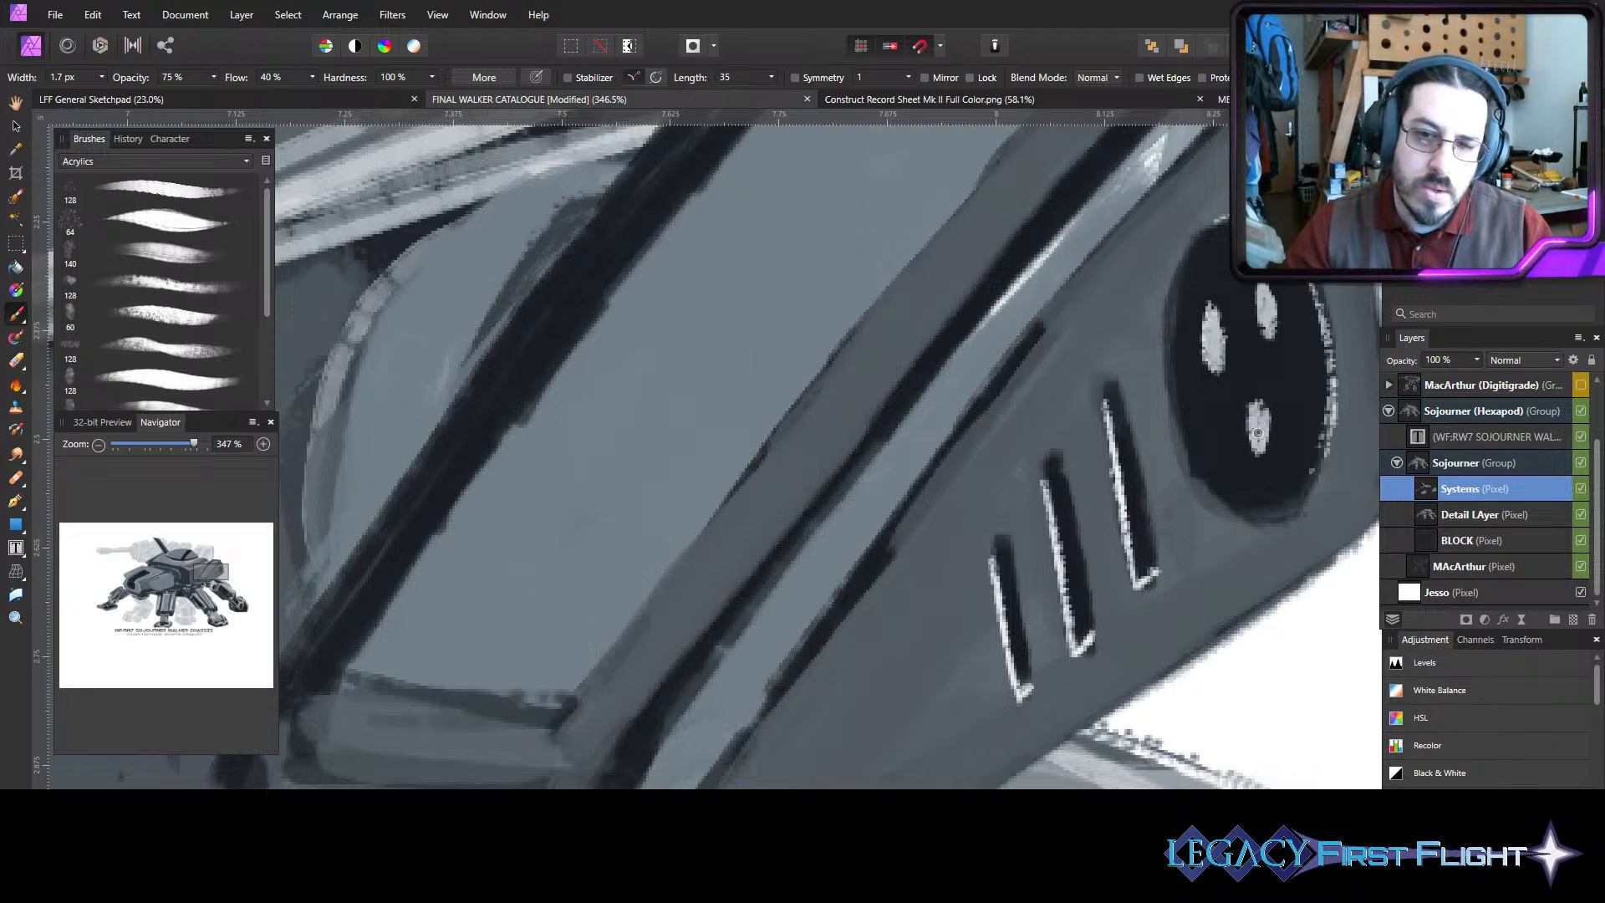
pyautogui.moveTo(1223, 221)
pyautogui.mouseDown()
pyautogui.moveTo(1179, 288)
pyautogui.moveTo(1192, 247)
pyautogui.moveTo(1172, 347)
pyautogui.mouseUp()
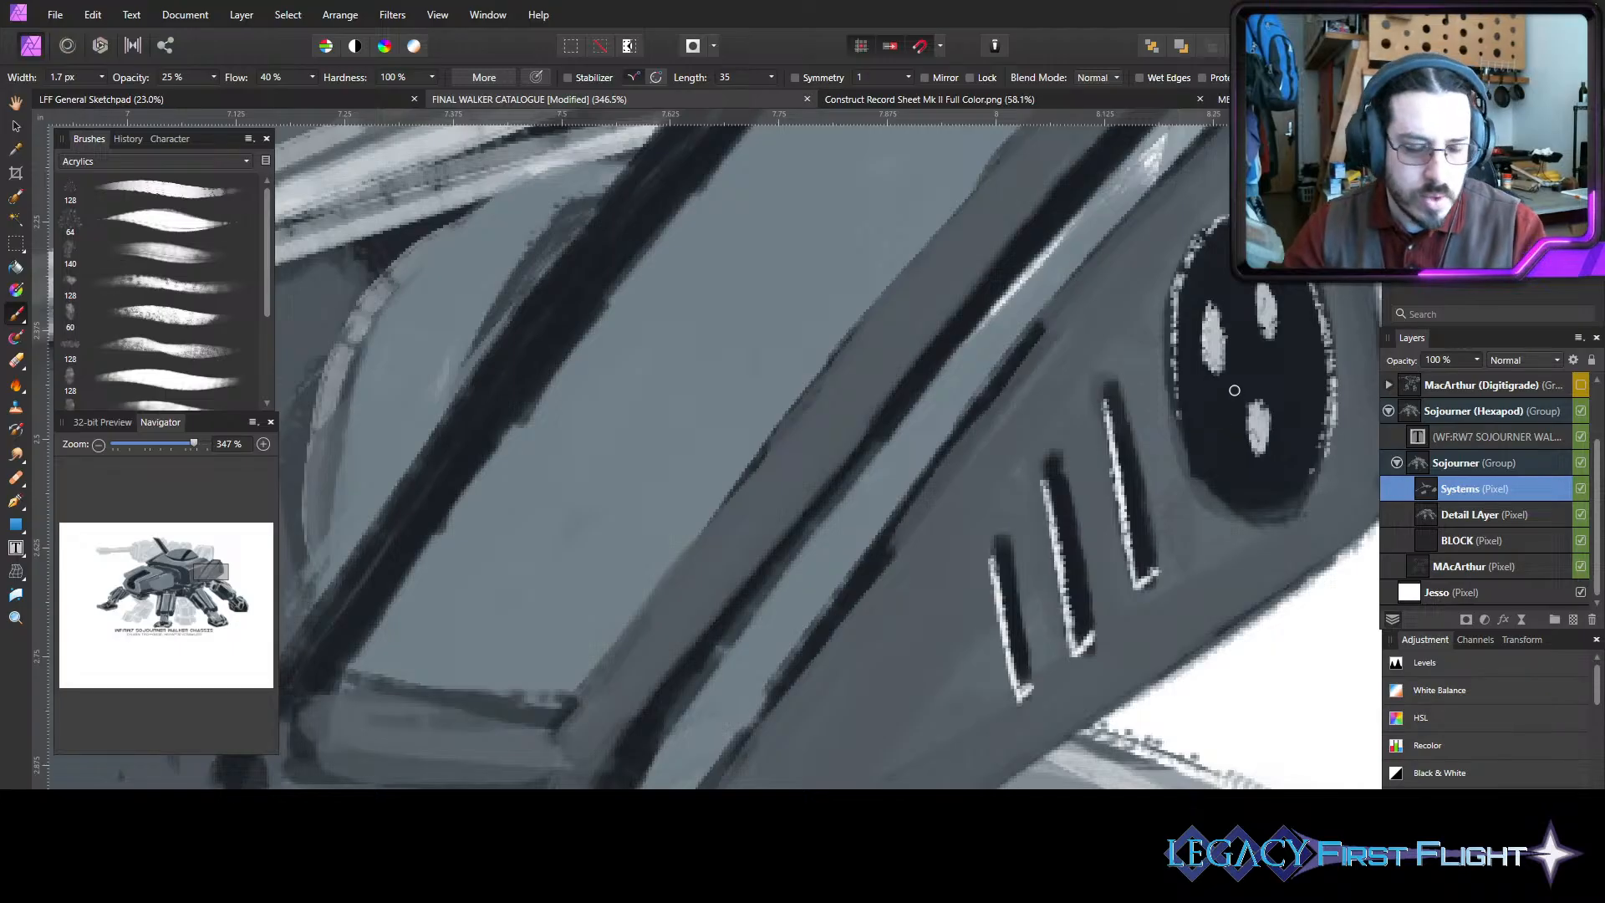
# - Glaze a faint grey over the inside of the oval vent with a brush about 11 to 15 px wide at 10% opacity
pyautogui.press(']')
pyautogui.press(']')
pyautogui.press(']')
pyautogui.press(']')
pyautogui.press(']')
pyautogui.press(']')
pyautogui.press(']')
pyautogui.press(']')
pyautogui.press(']')
pyautogui.press('1')
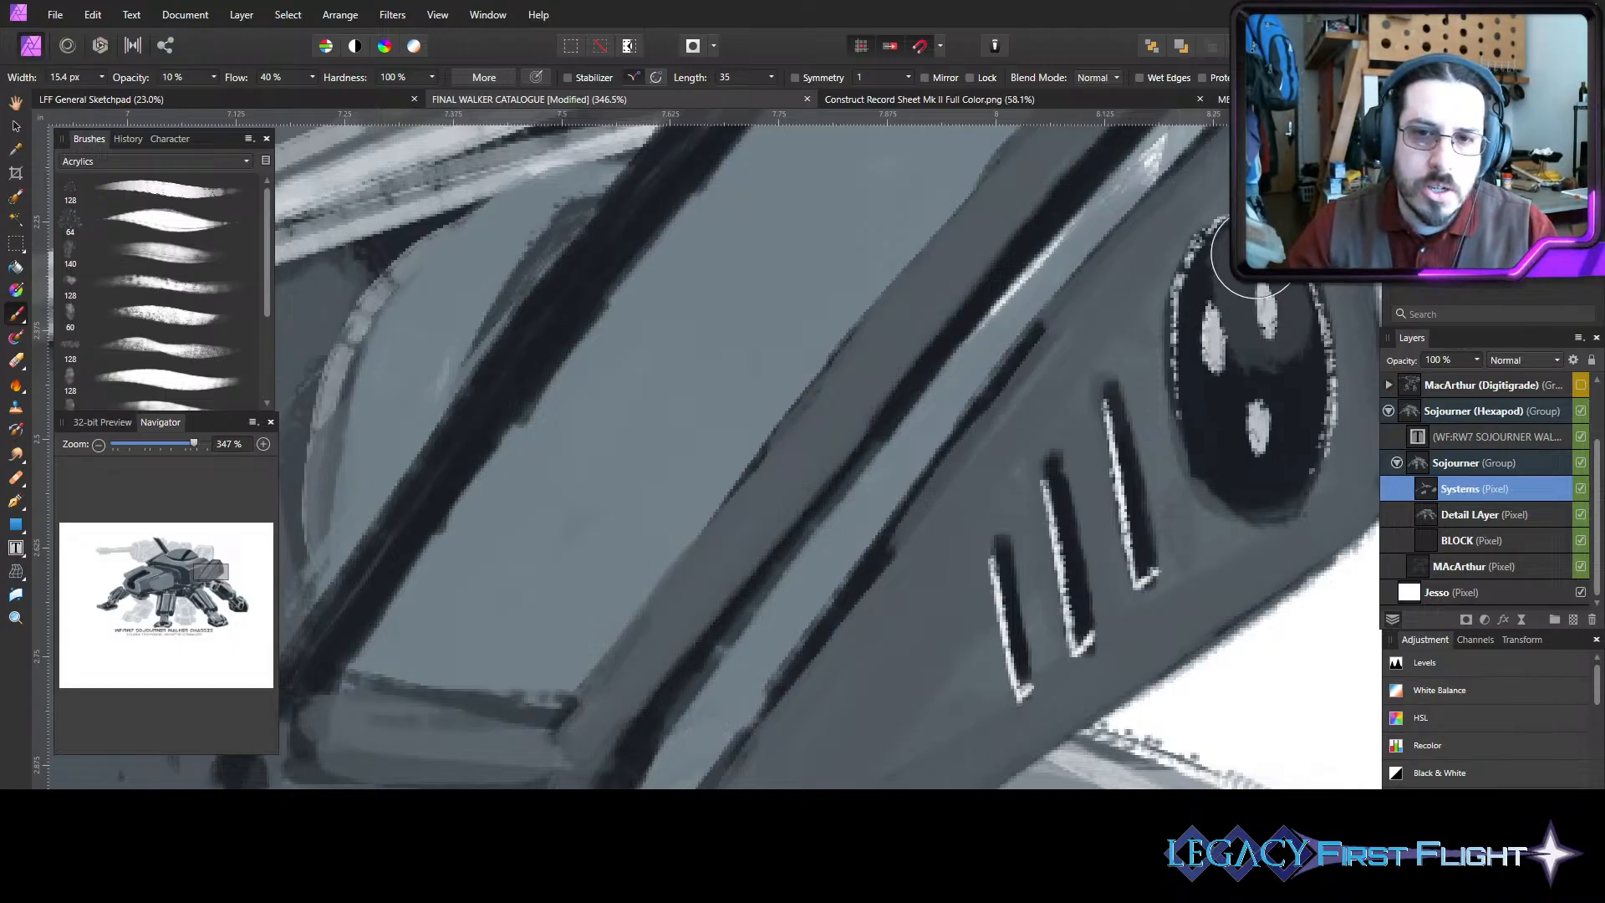
pyautogui.press('[')
pyautogui.press('[')
pyautogui.press('[')
pyautogui.press('[')
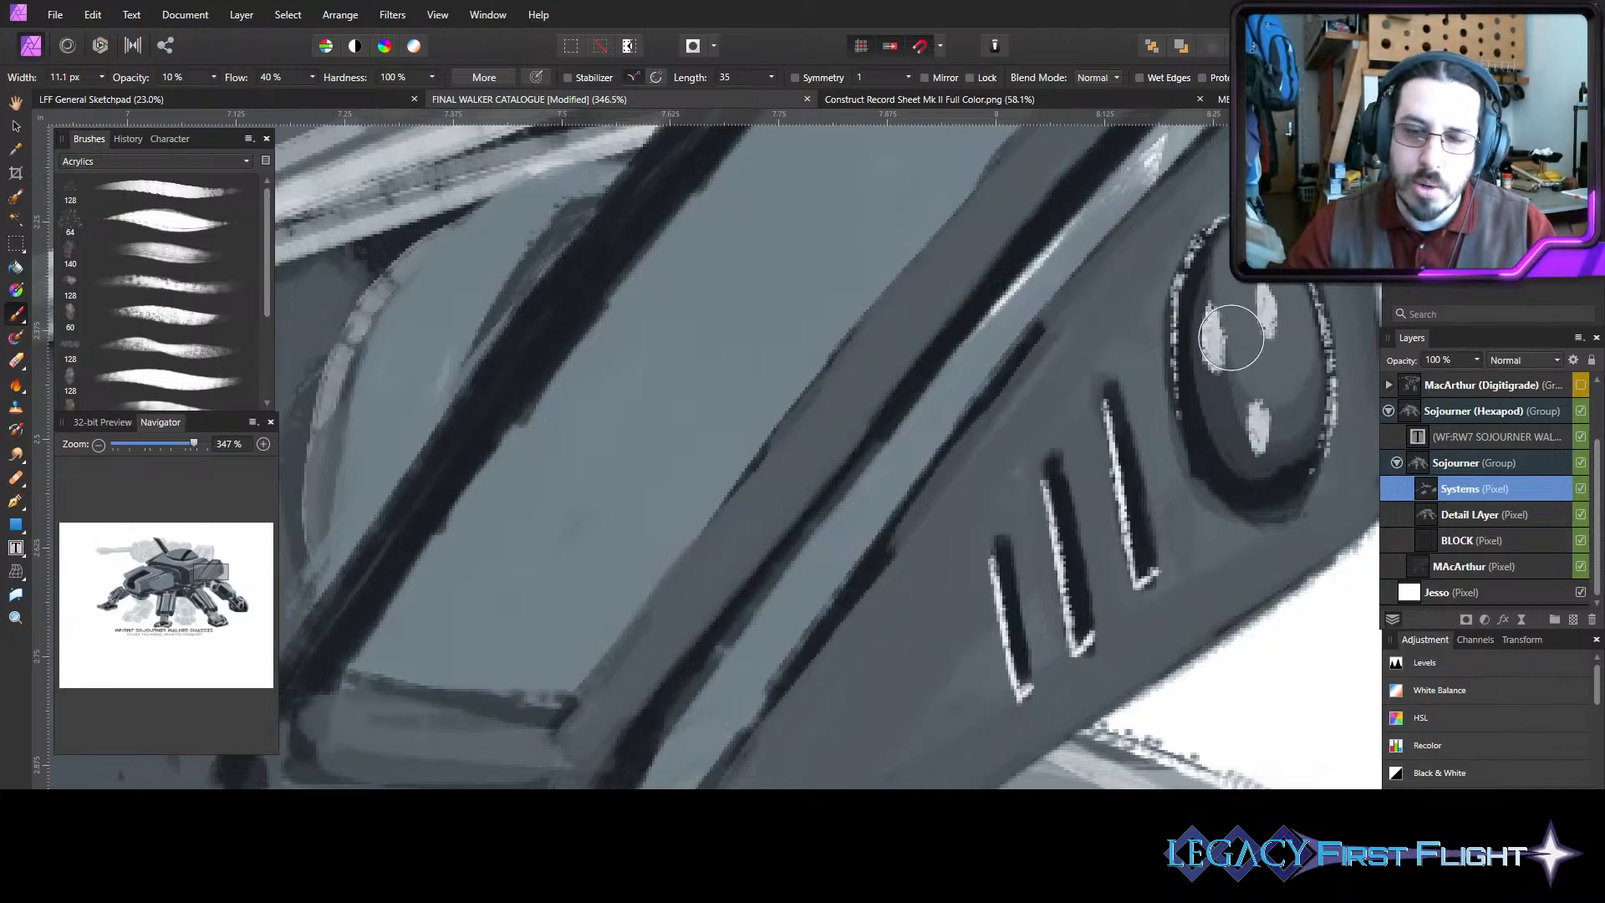
# - Soften the edges of the glints inside the oval vent with a brush about 2 to 5 px wide at 10% opacity
pyautogui.press('[')
pyautogui.press('[')
pyautogui.press('[')
pyautogui.press(']')
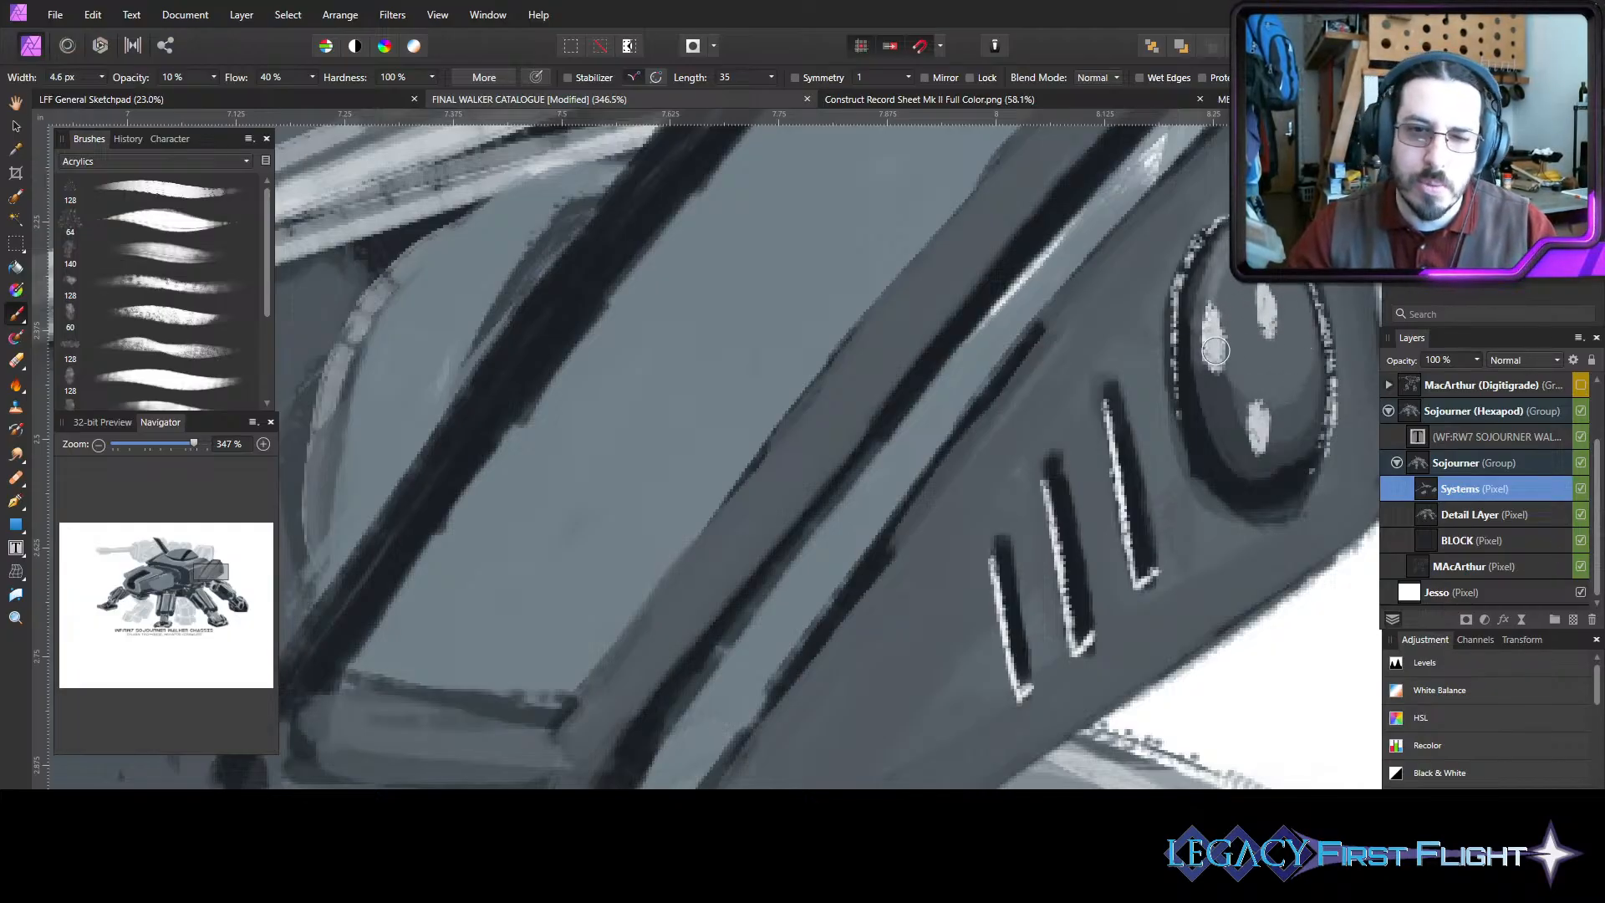
pyautogui.press('[')
pyautogui.press('[')
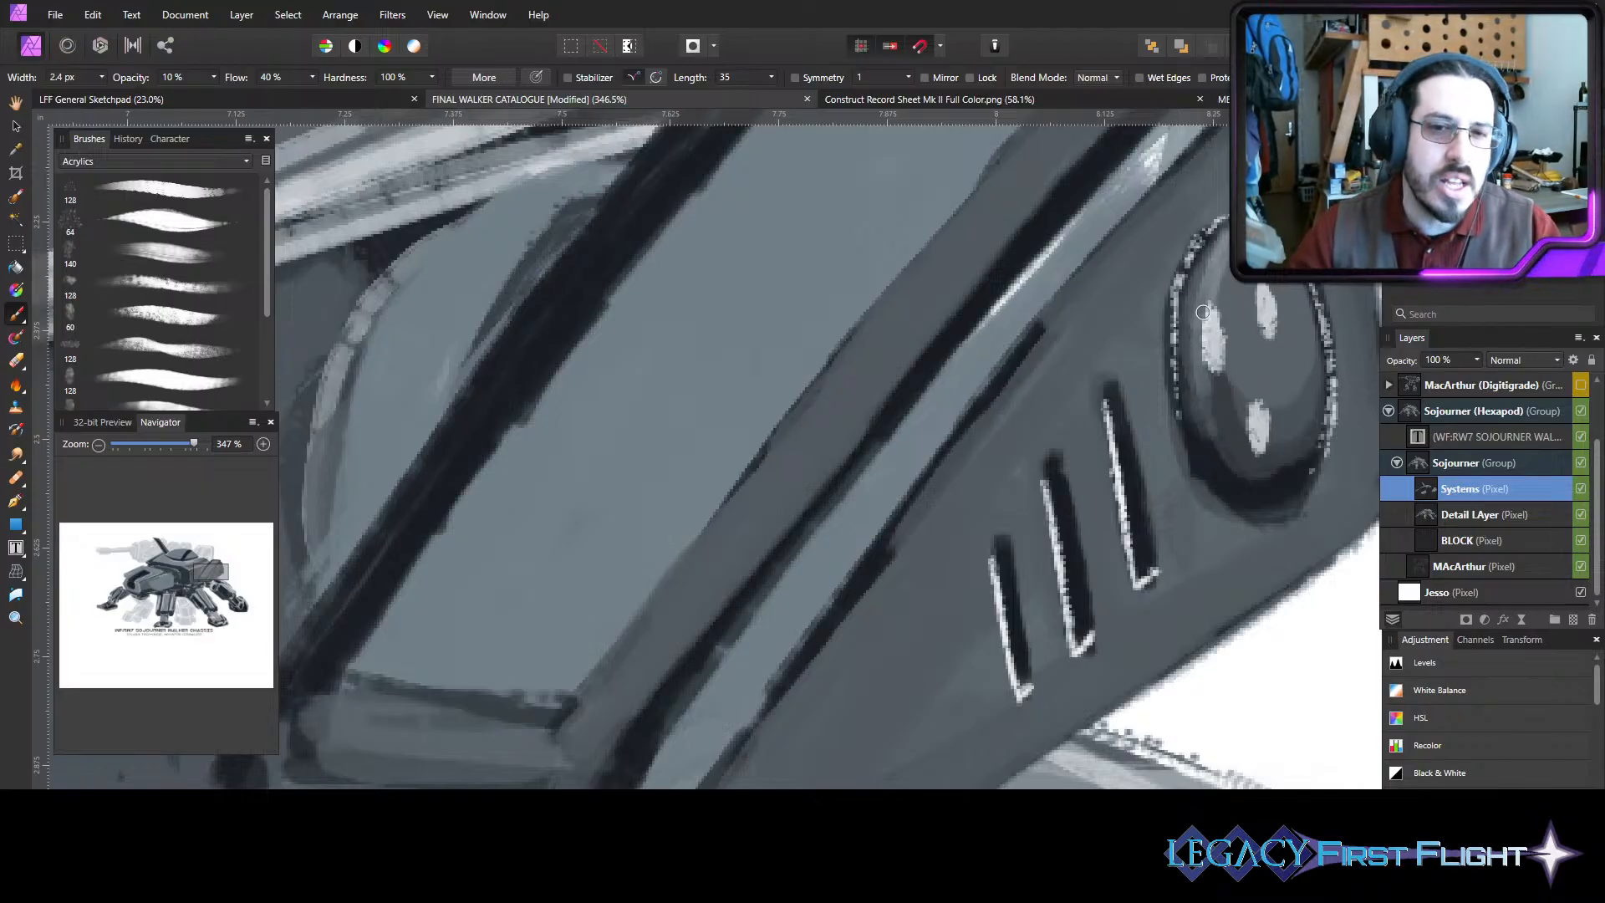
pyautogui.press('[')
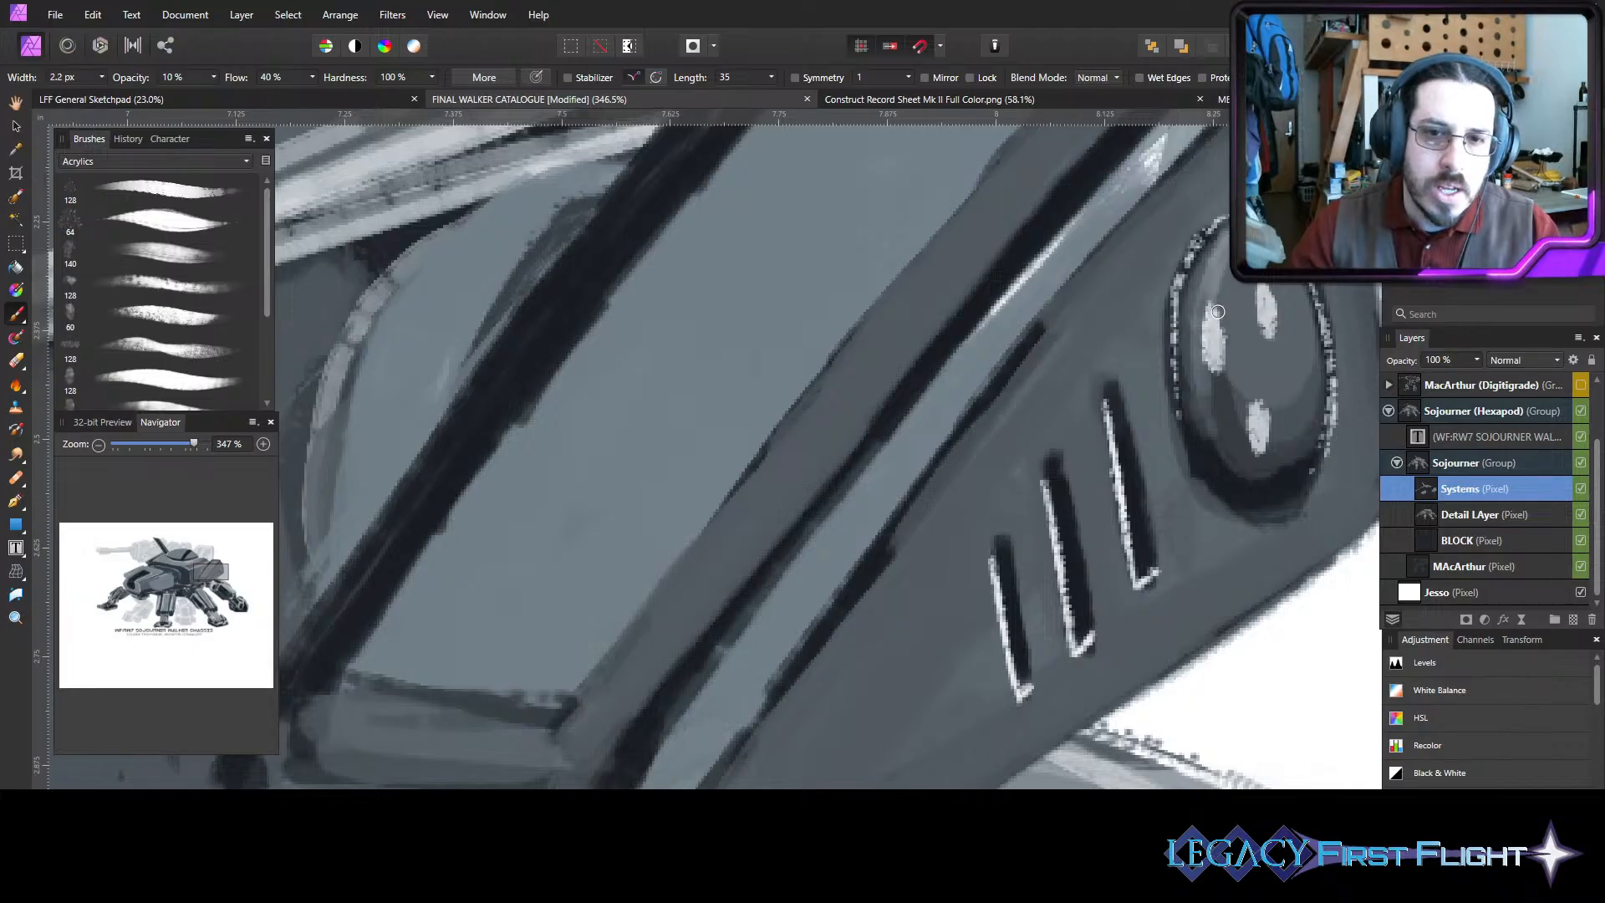
pyautogui.press(']')
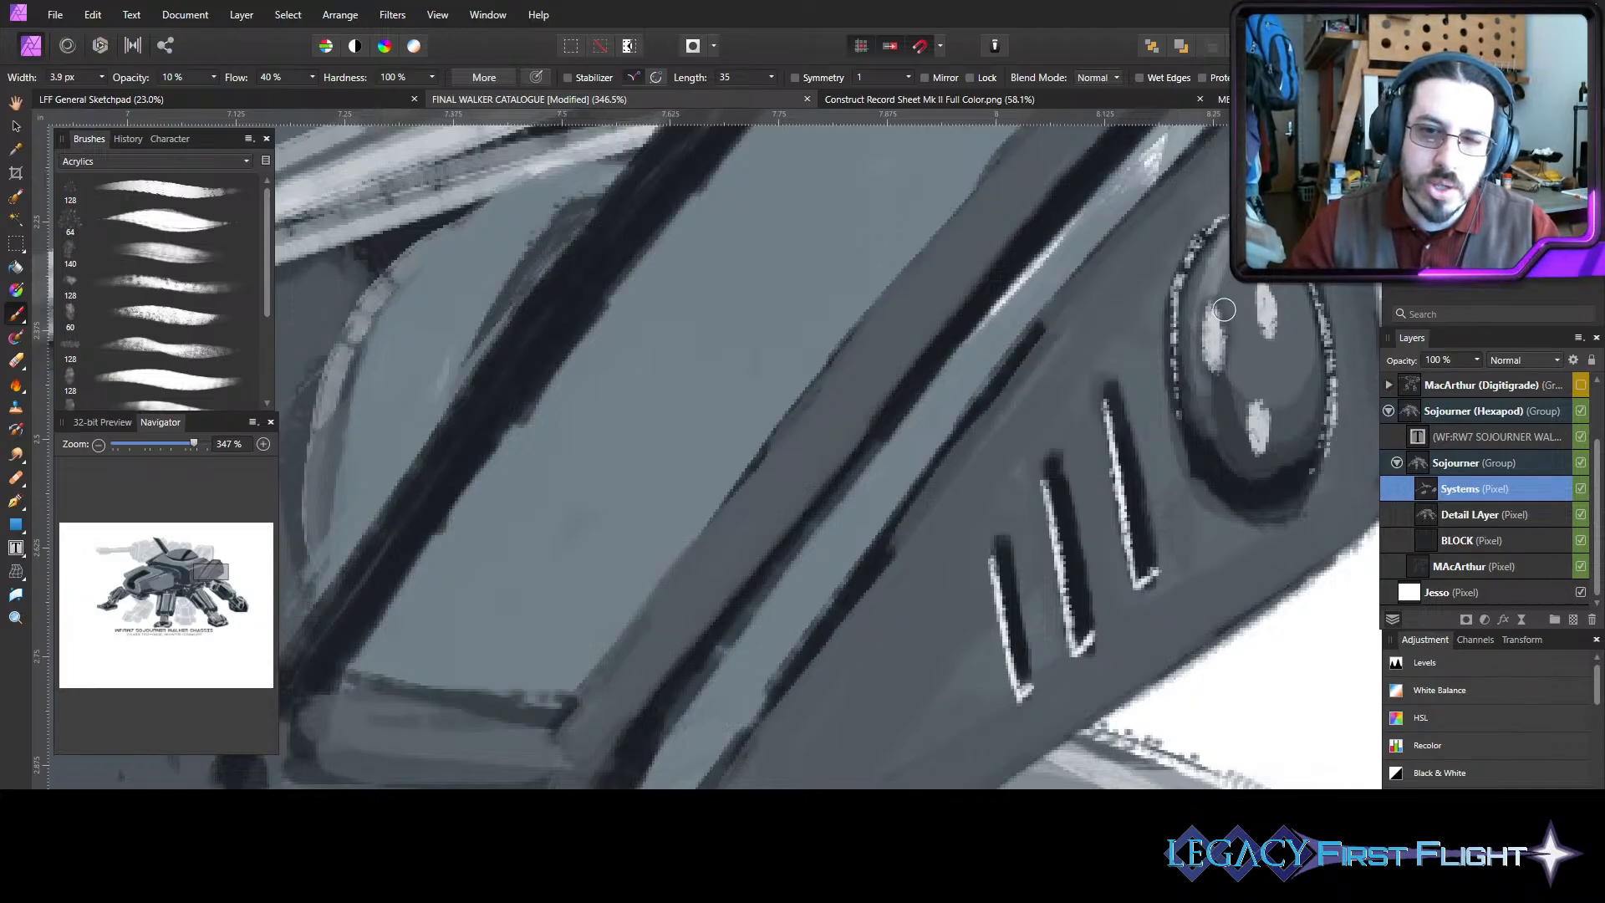
pyautogui.press('[')
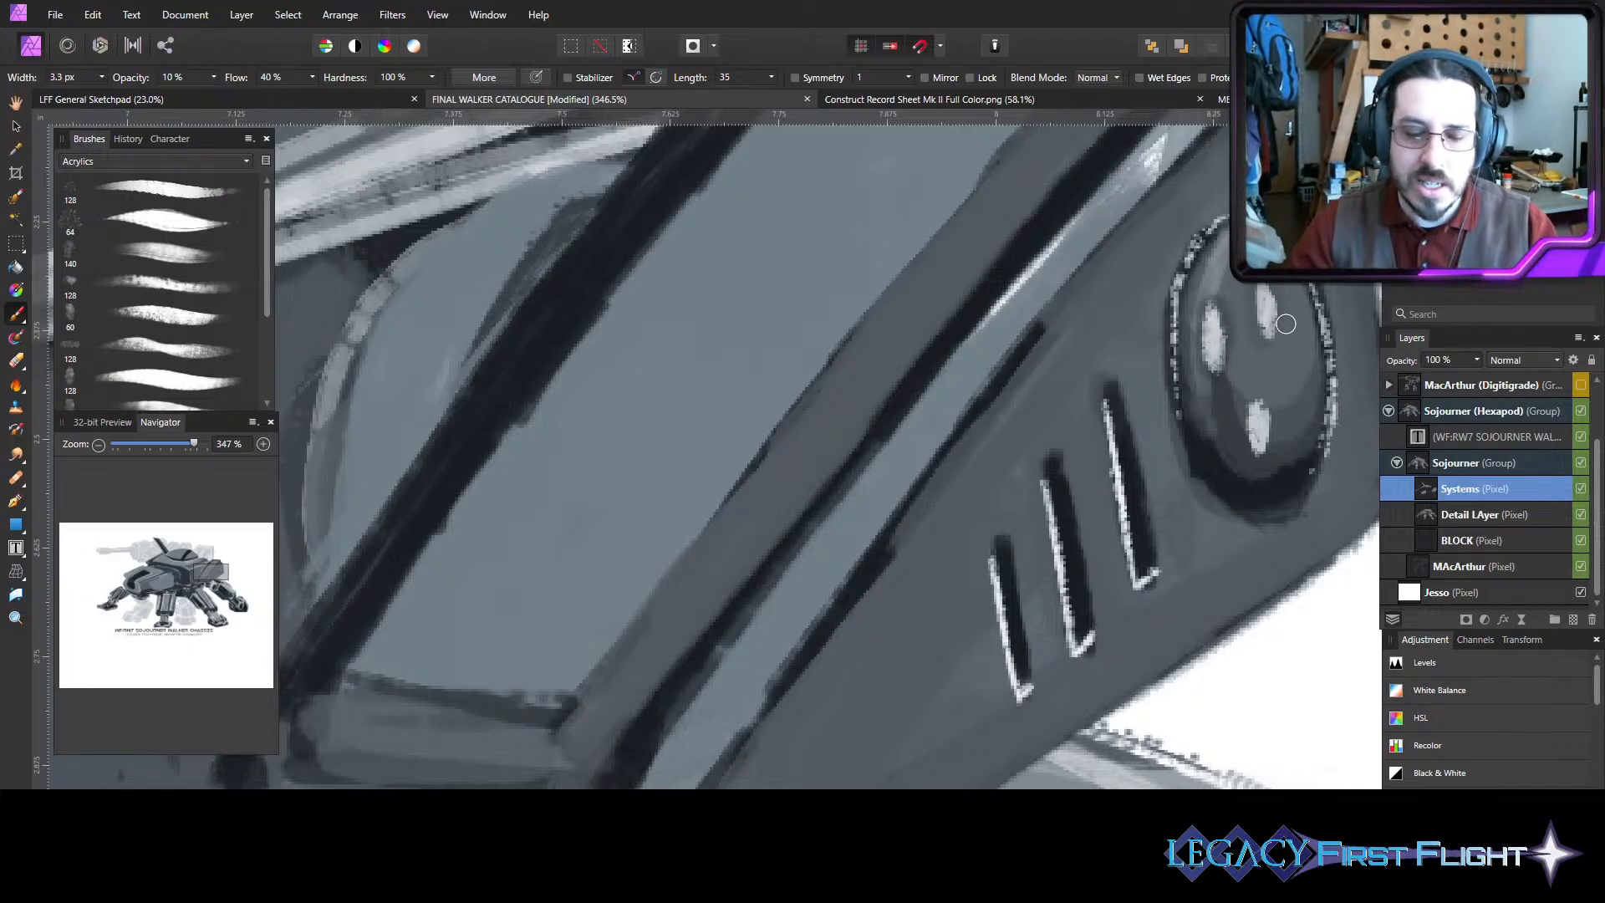
# - Darken the area around and between the three glints in the oval vent with a 3.3 to 5.7 px brush at 25% opacity
pyautogui.press('2')
pyautogui.press('5')
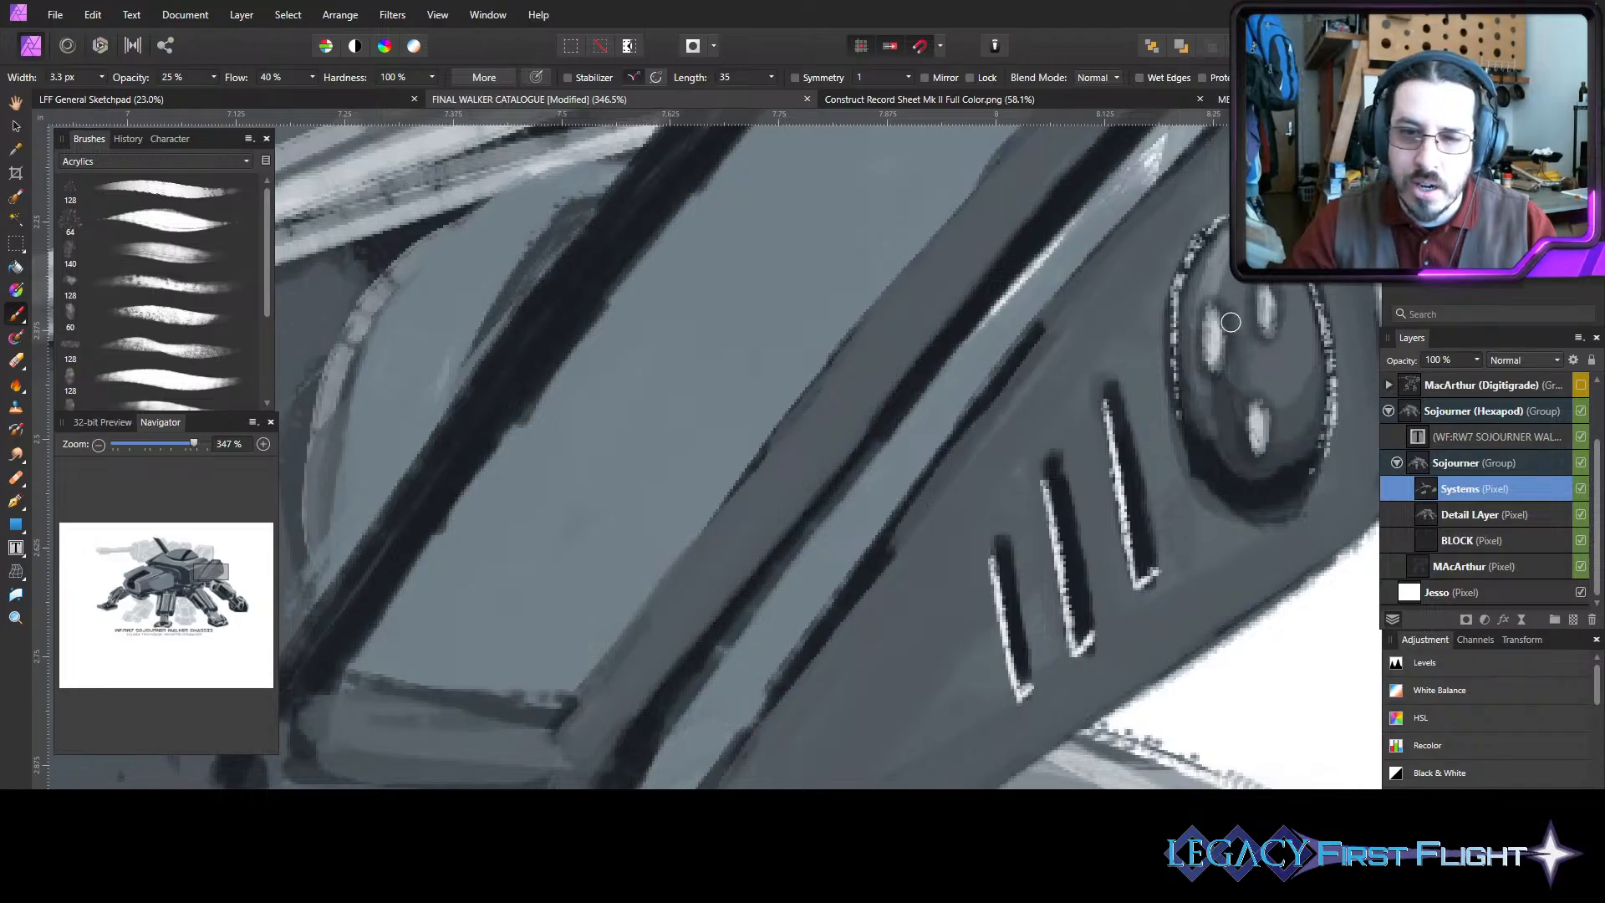
pyautogui.press(']')
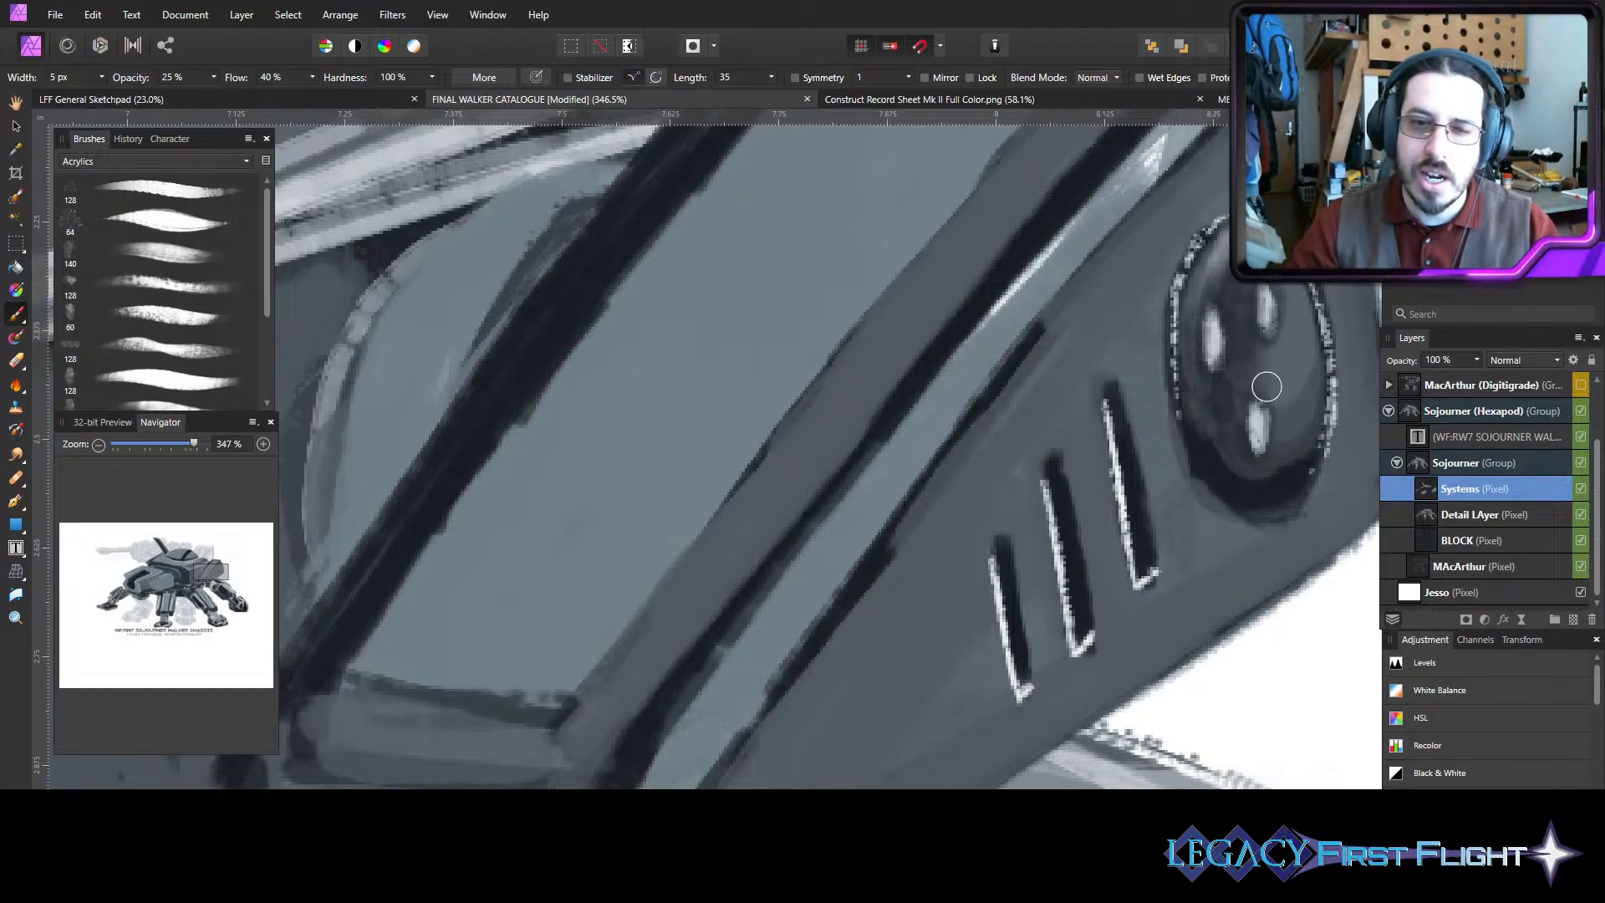
pyautogui.press(']')
pyautogui.moveTo(1279, 386)
pyautogui.mouseDown()
pyautogui.moveTo(1276, 318)
pyautogui.moveTo(1277, 470)
pyautogui.moveTo(1268, 304)
pyautogui.mouseUp()
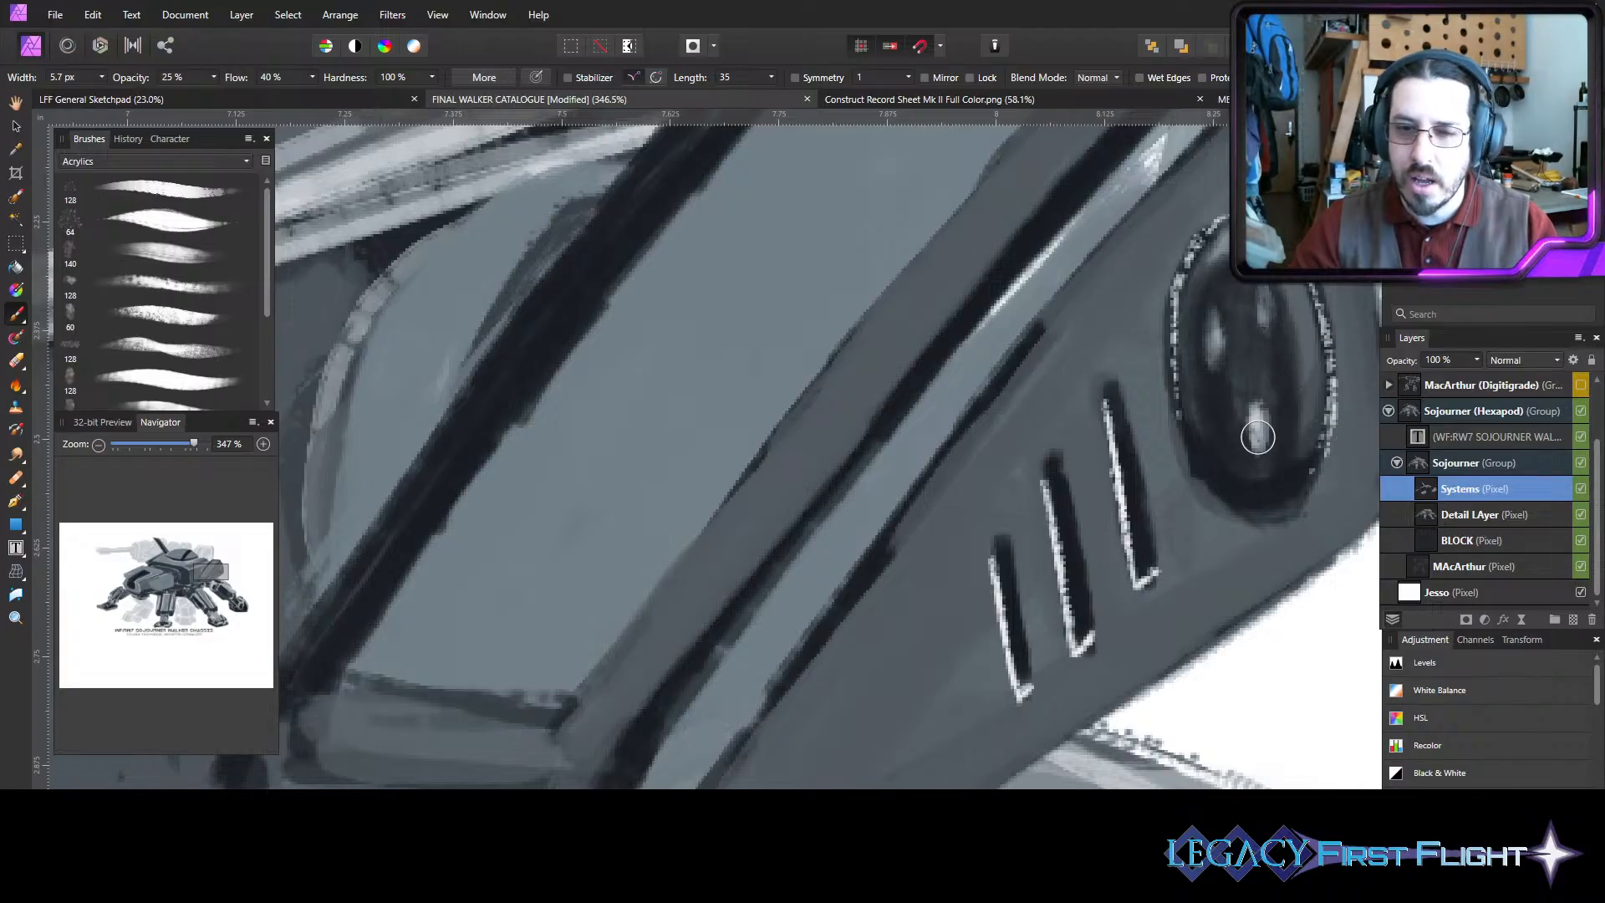
# - Paint a soft light reflection inside the oval vent's rim, on the side away from the slashes, with a brush about 5 px wide at 25% opacity
pyautogui.press('[')
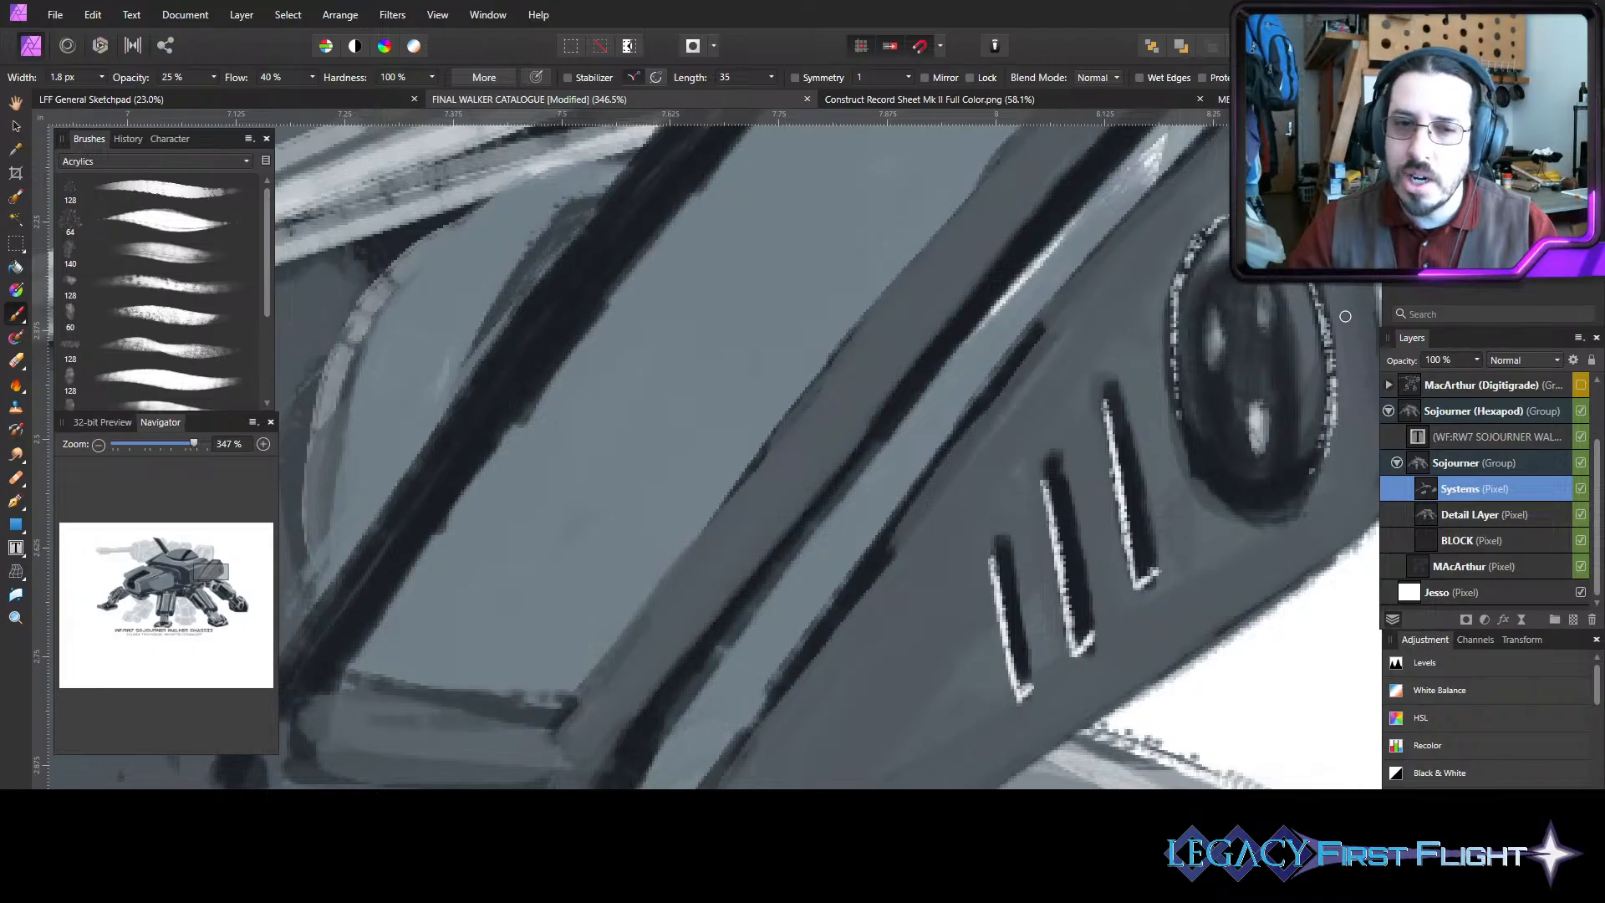
pyautogui.press(']')
pyautogui.press(']')
pyautogui.press(']')
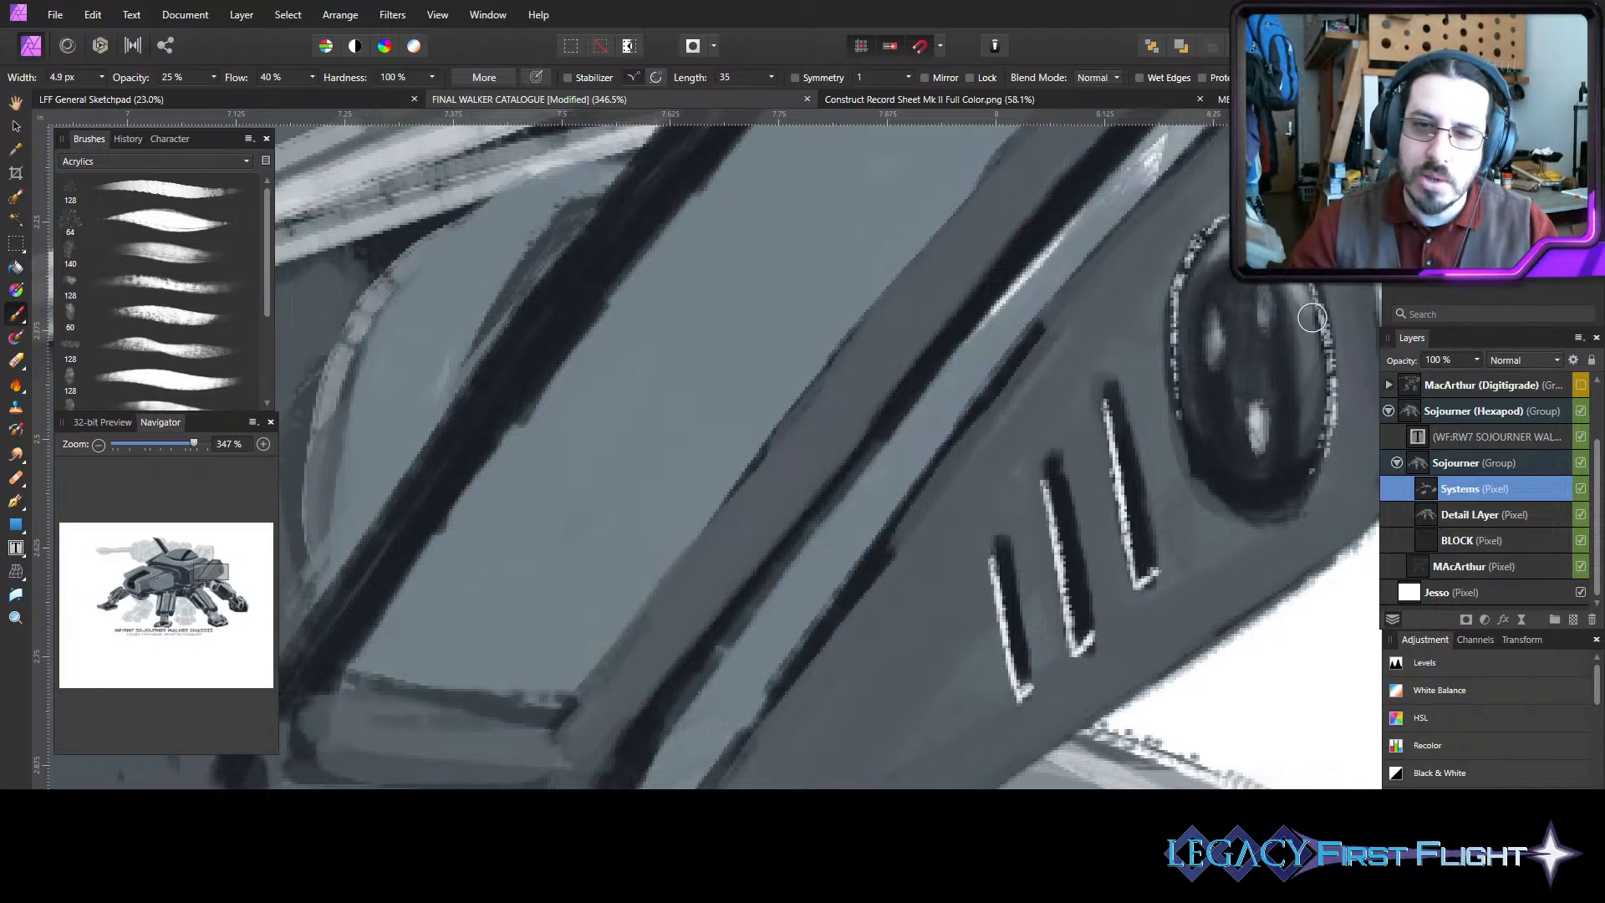
pyautogui.moveTo(1288, 288)
pyautogui.mouseDown()
pyautogui.moveTo(1315, 347)
pyautogui.moveTo(1305, 386)
pyautogui.moveTo(1288, 304)
pyautogui.moveTo(1309, 400)
pyautogui.mouseUp()
pyautogui.press(']')
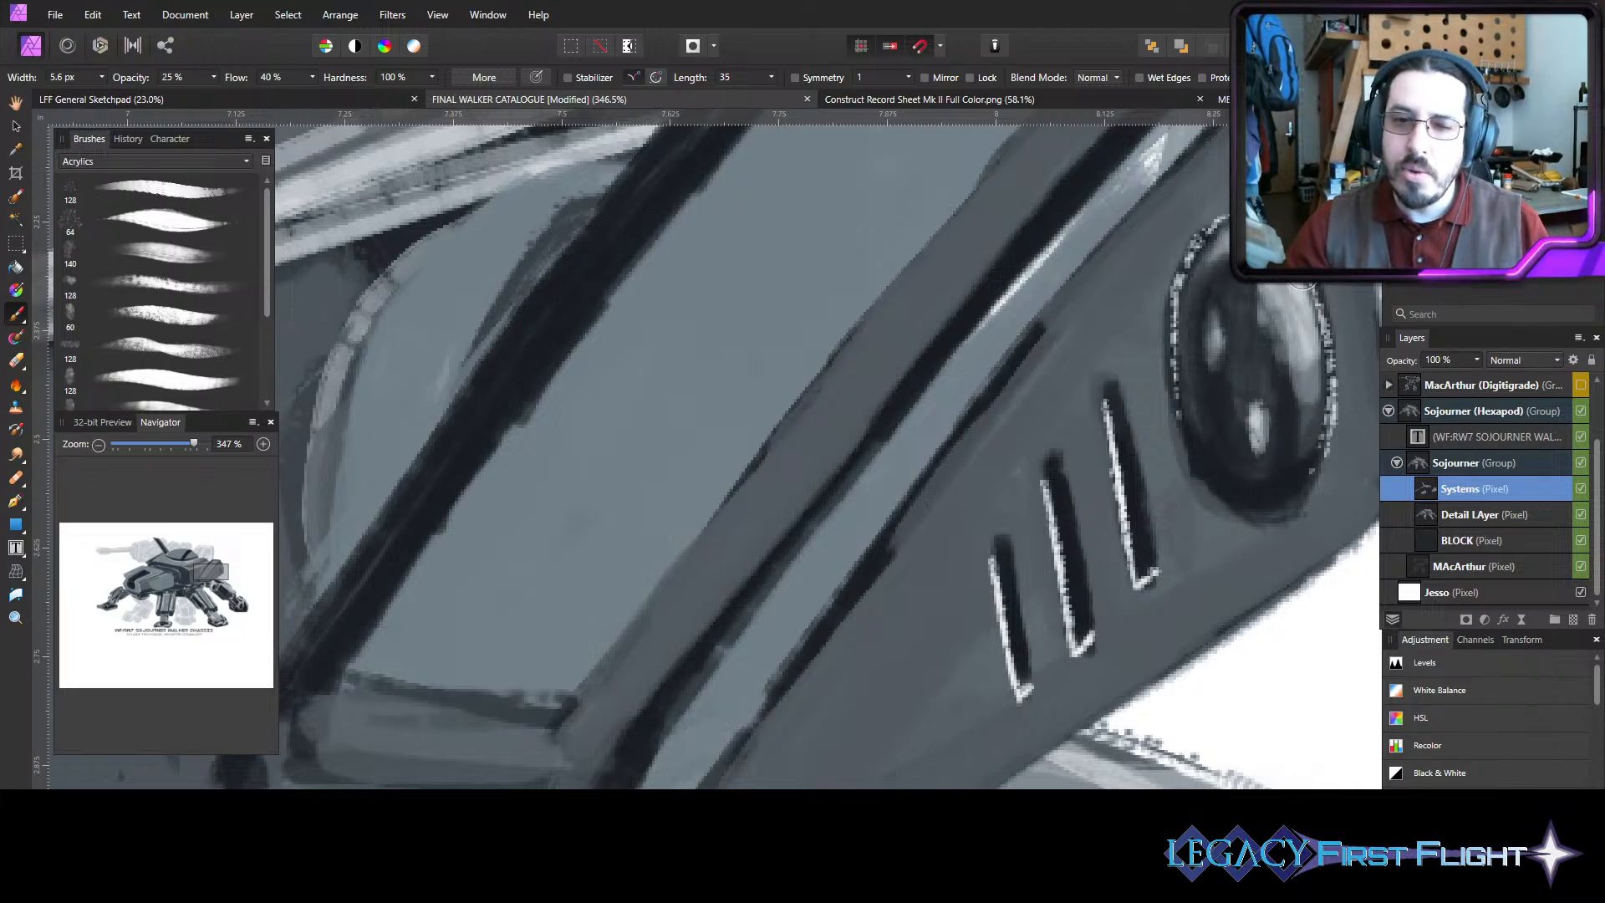
# - Undo the last reflection strokes and rework the reflection inside the oval vent more faintly with a brush about 5 px wide
pyautogui.hotkey('ctrl', 'z')
pyautogui.hotkey('ctrl', 'z')
pyautogui.hotkey('ctrl', 'z')
pyautogui.press('[')
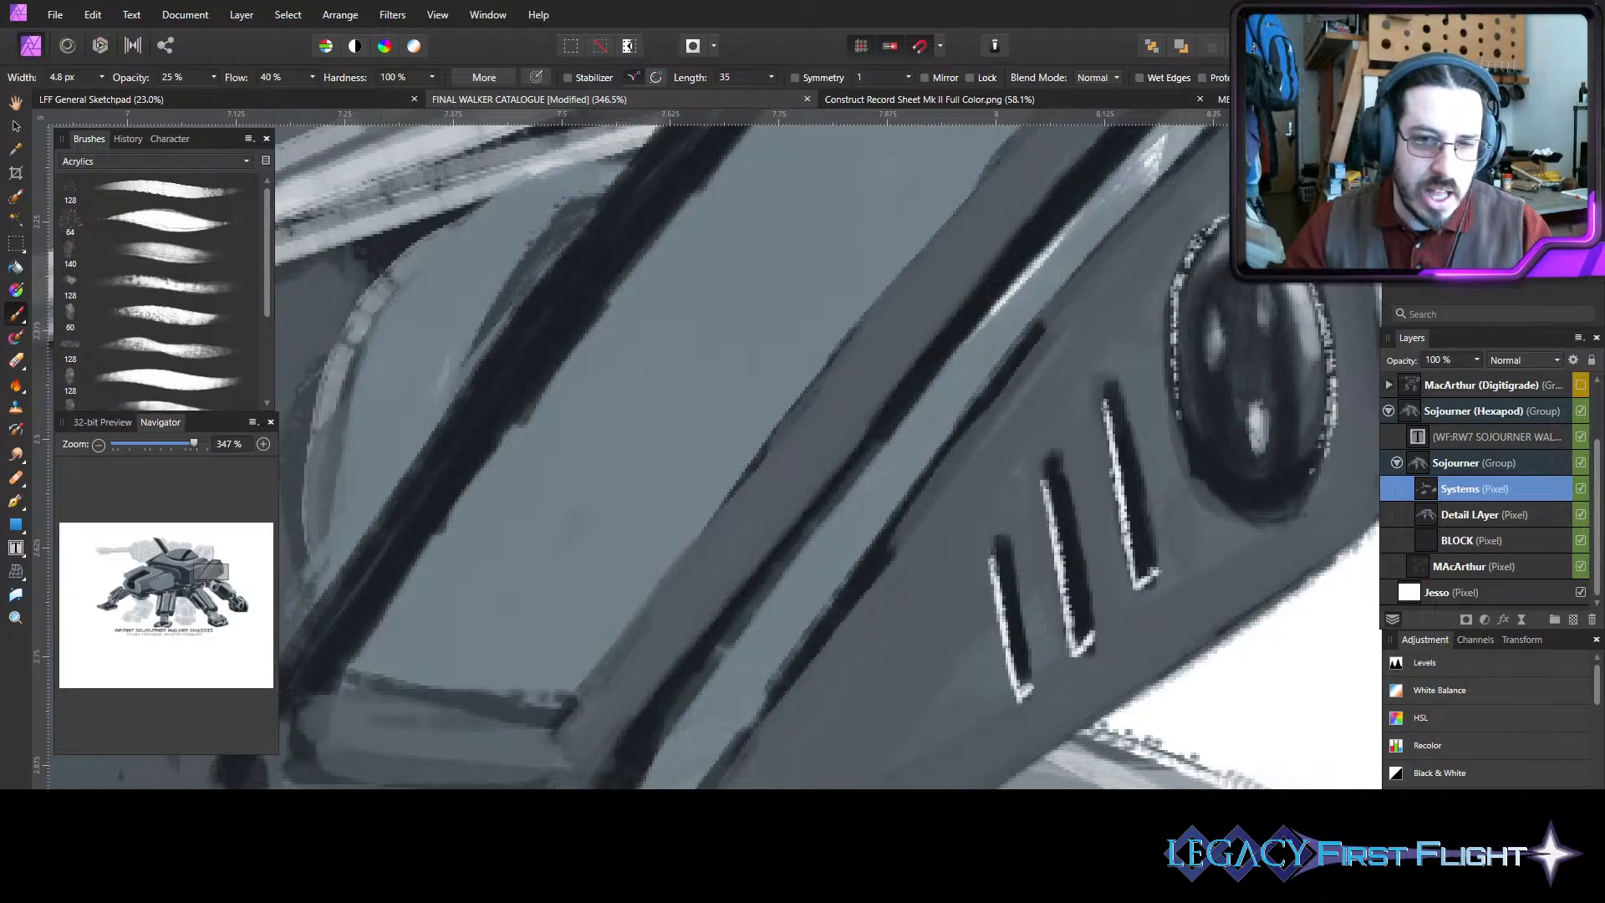
pyautogui.press(']')
pyautogui.press(']')
pyautogui.press(']')
pyautogui.press(']')
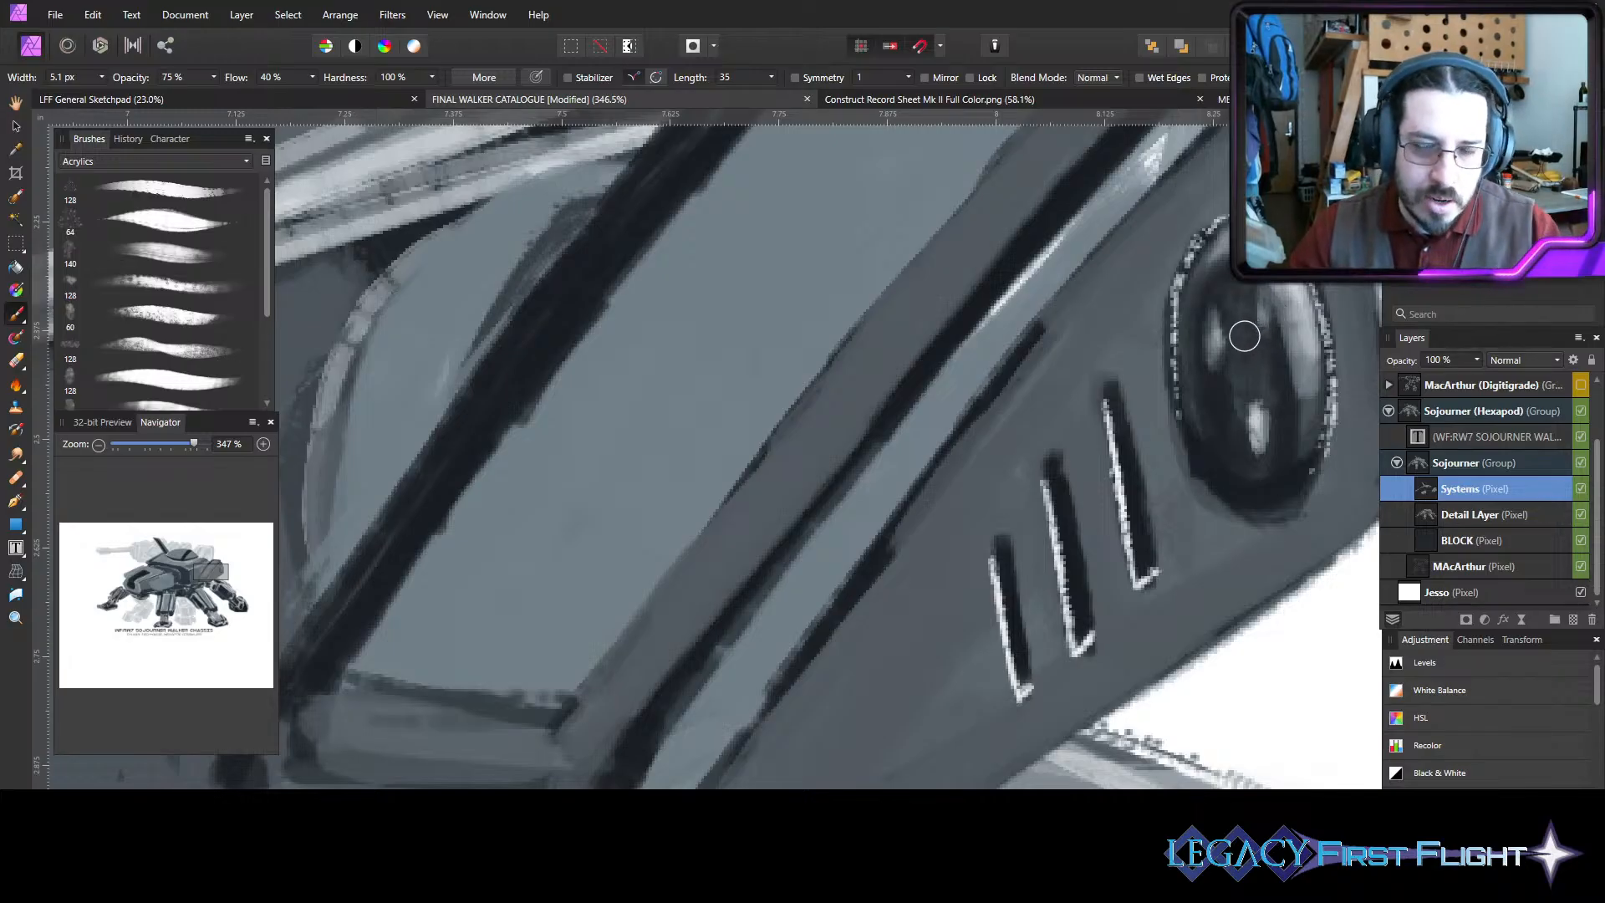
# - Brighten the cores of the three glints in the oval vent with white, using a 2.3 to 3.1 px brush at 75% opacity
pyautogui.press('7')
pyautogui.press('5')
pyautogui.press('[')
pyautogui.press('[')
pyautogui.press('[')
pyautogui.press('[')
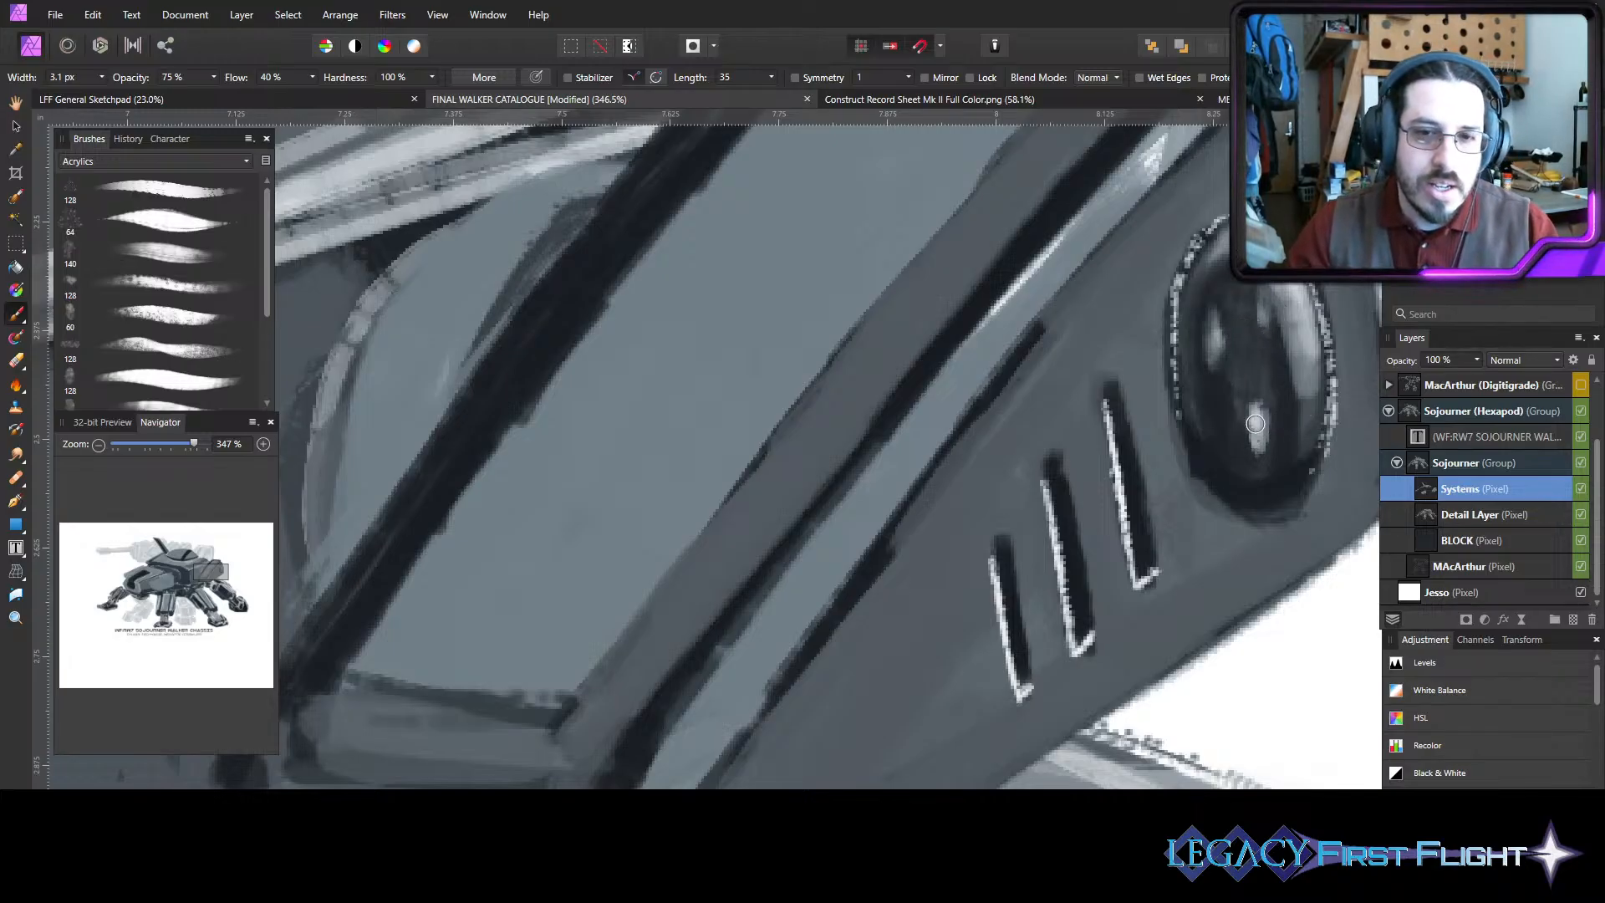
pyautogui.press(']')
pyautogui.moveTo(1253, 415)
pyautogui.mouseDown()
pyautogui.moveTo(1255, 443)
pyautogui.moveTo(1254, 406)
pyautogui.mouseUp()
pyautogui.press(']')
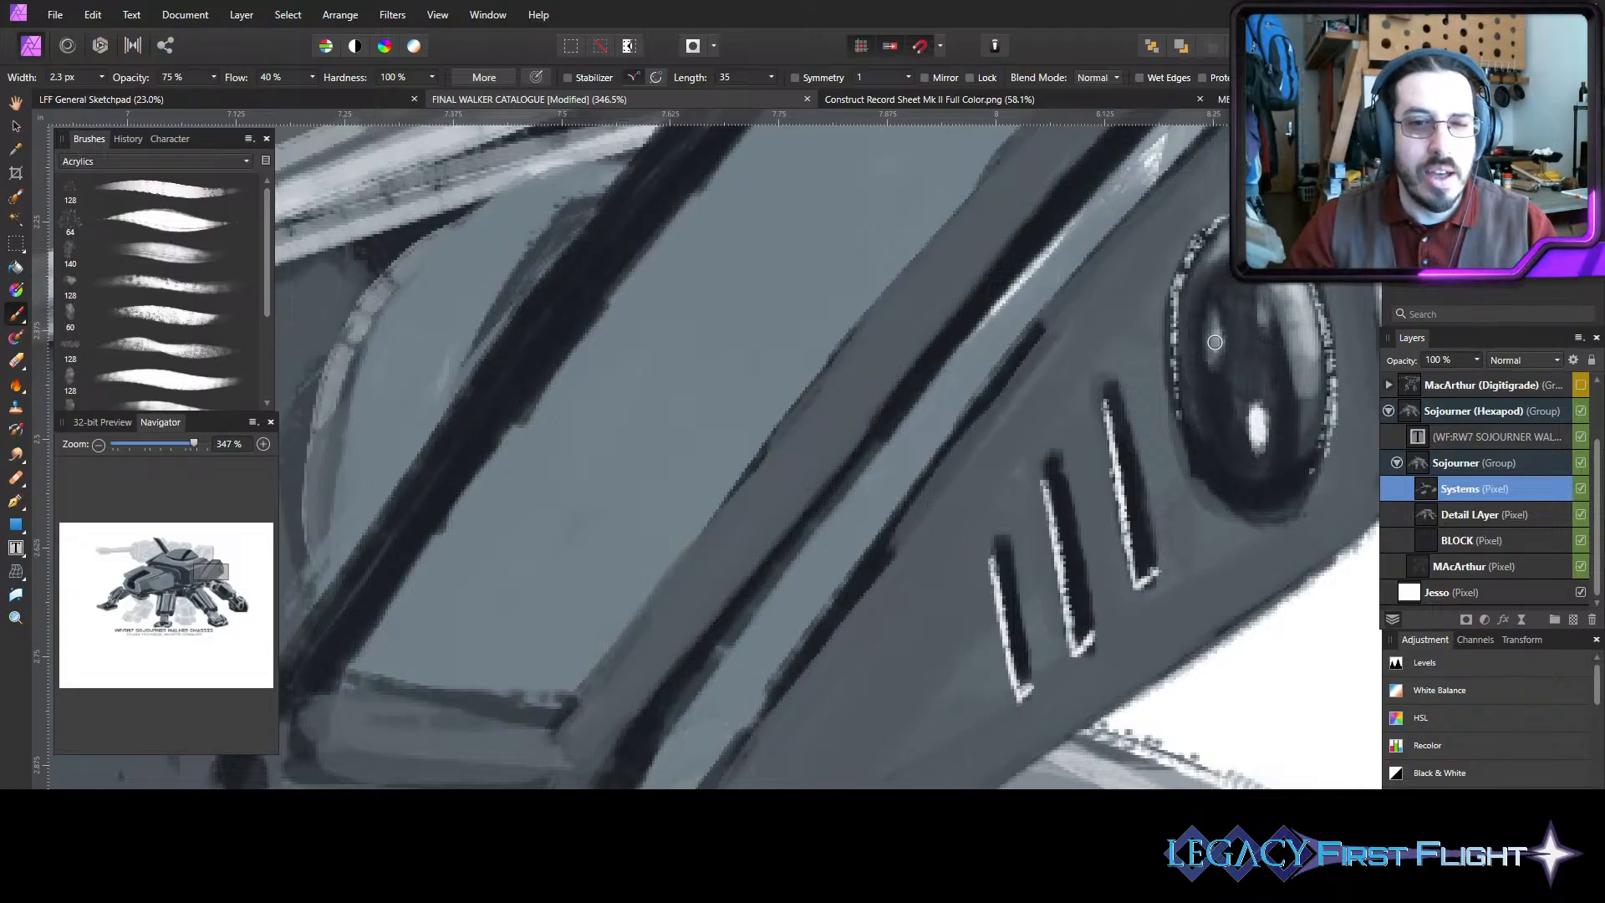
pyautogui.moveTo(1216, 330)
pyautogui.mouseDown()
pyautogui.moveTo(1268, 299)
pyautogui.moveTo(1267, 314)
pyautogui.moveTo(1266, 287)
pyautogui.mouseUp()
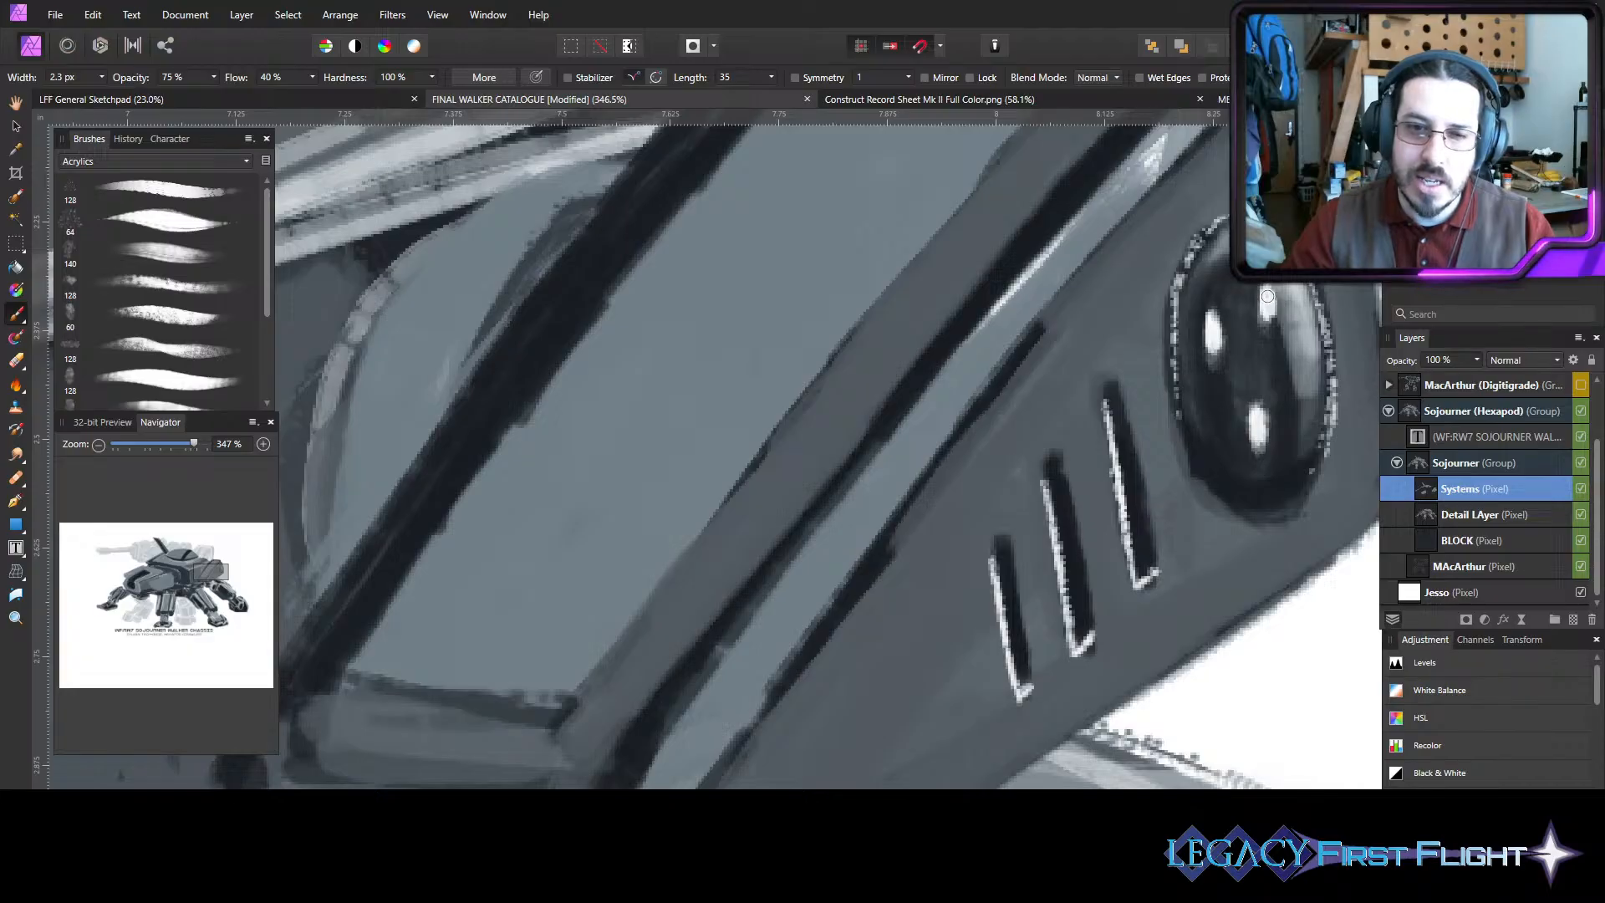
pyautogui.scroll(-10, 1081, 525)
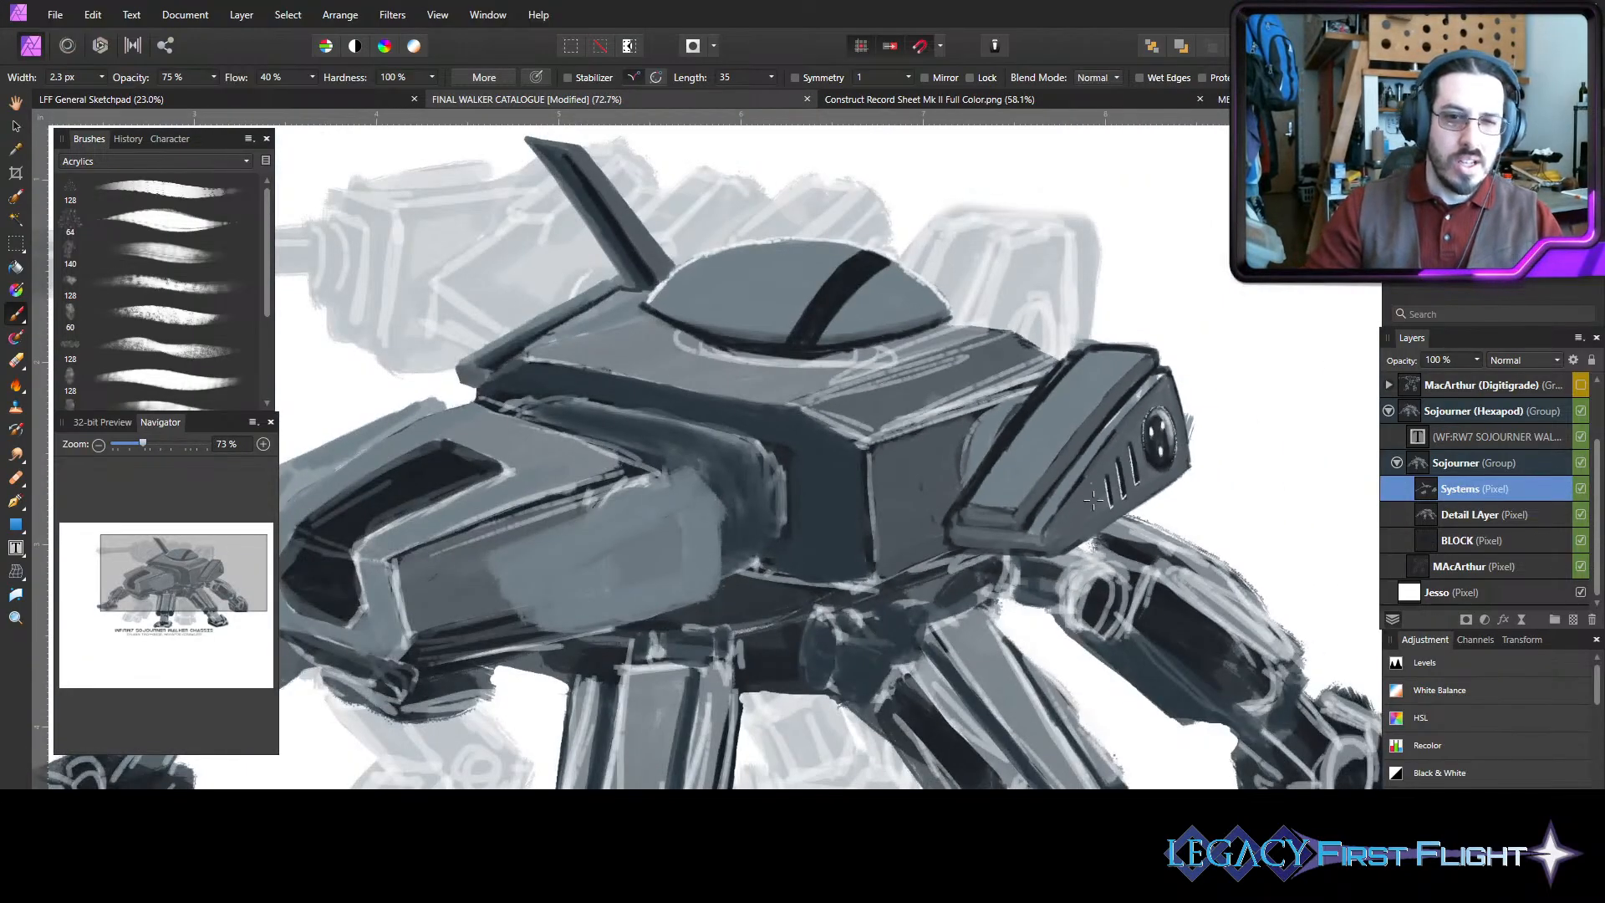
pyautogui.scroll(-4, 1037, 507)
pyautogui.scroll(-1, 986, 482)
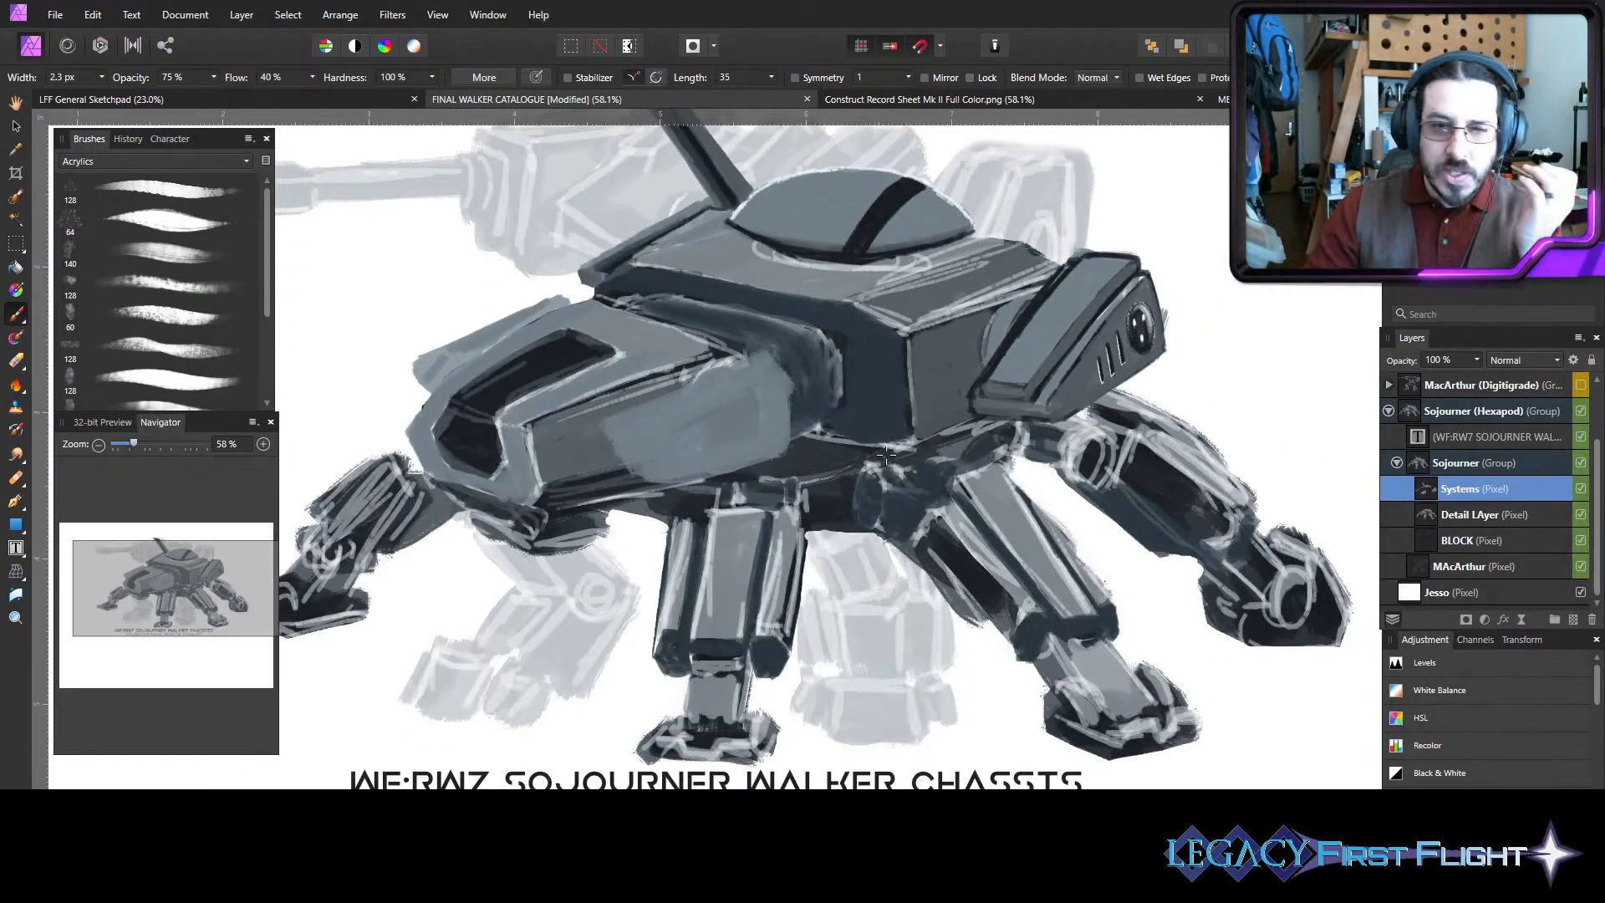
pyautogui.scroll(3, 894, 444)
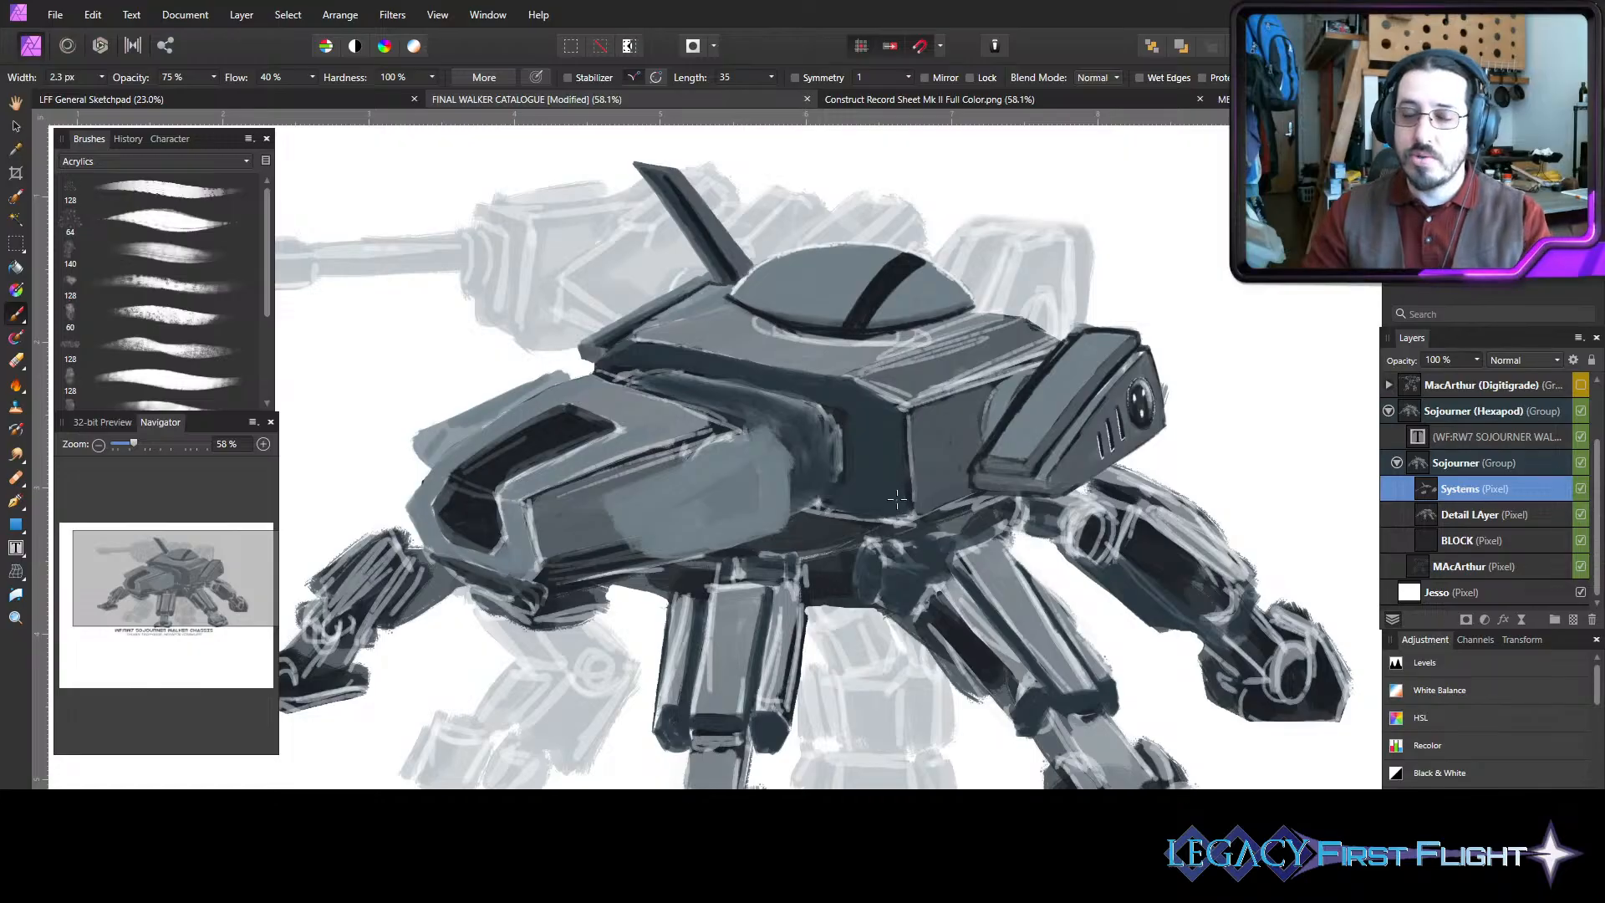
pyautogui.scroll(-4, 911, 425)
pyautogui.scroll(2, 1041, 437)
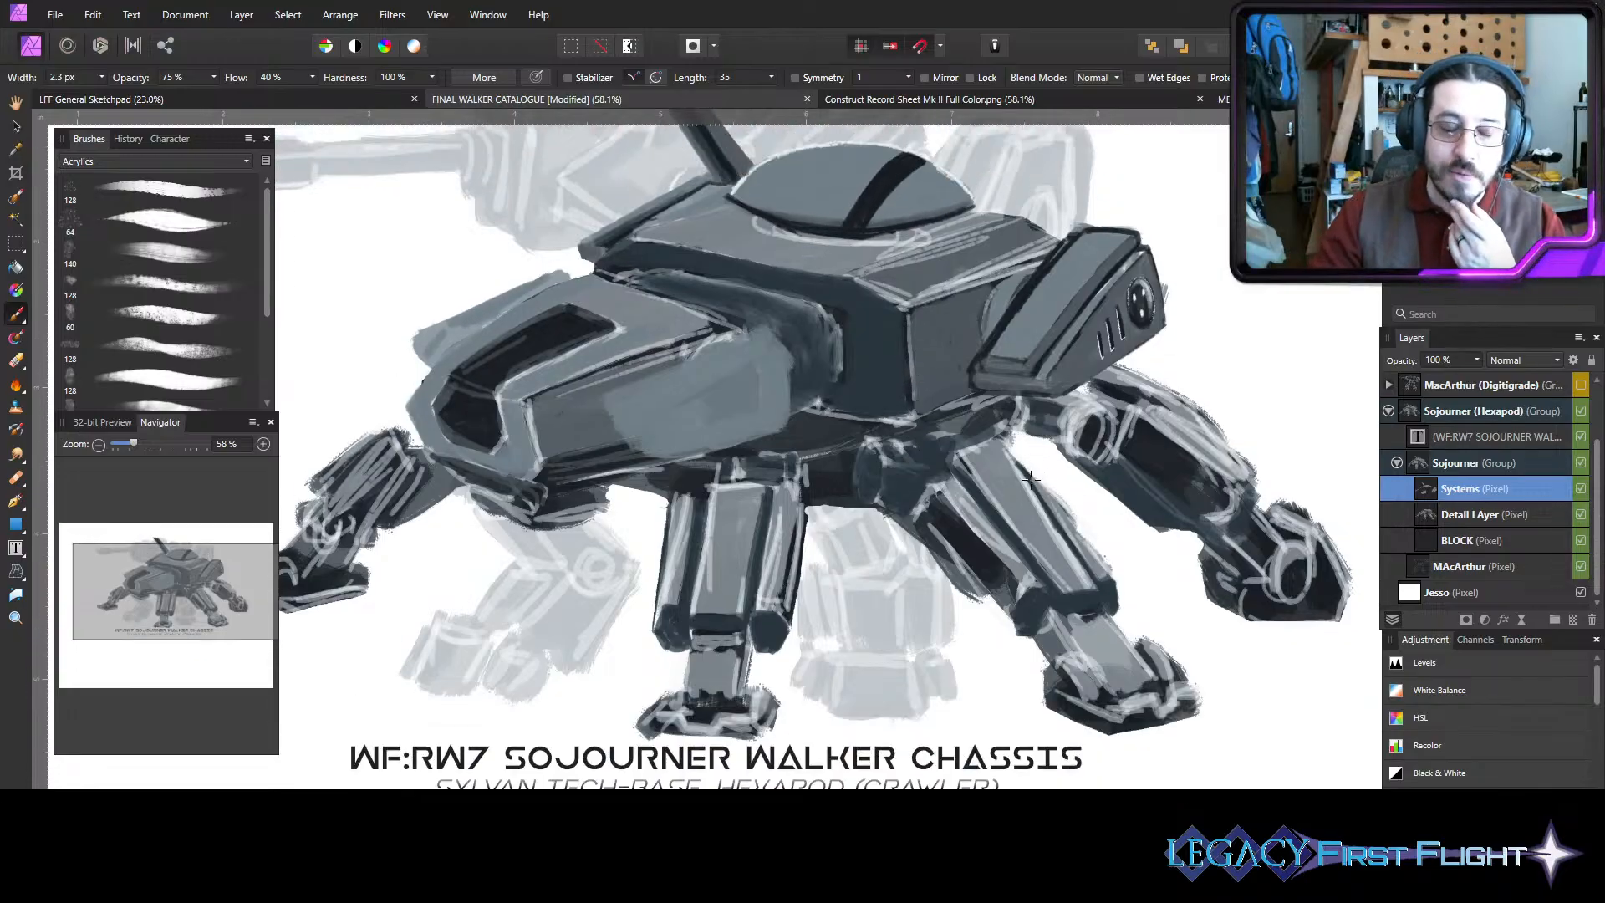
# - Paint a dark line along the upper edge of the light block on the front hull's side with a brush about 8 px wide
pyautogui.scroll(3, 616, 379)
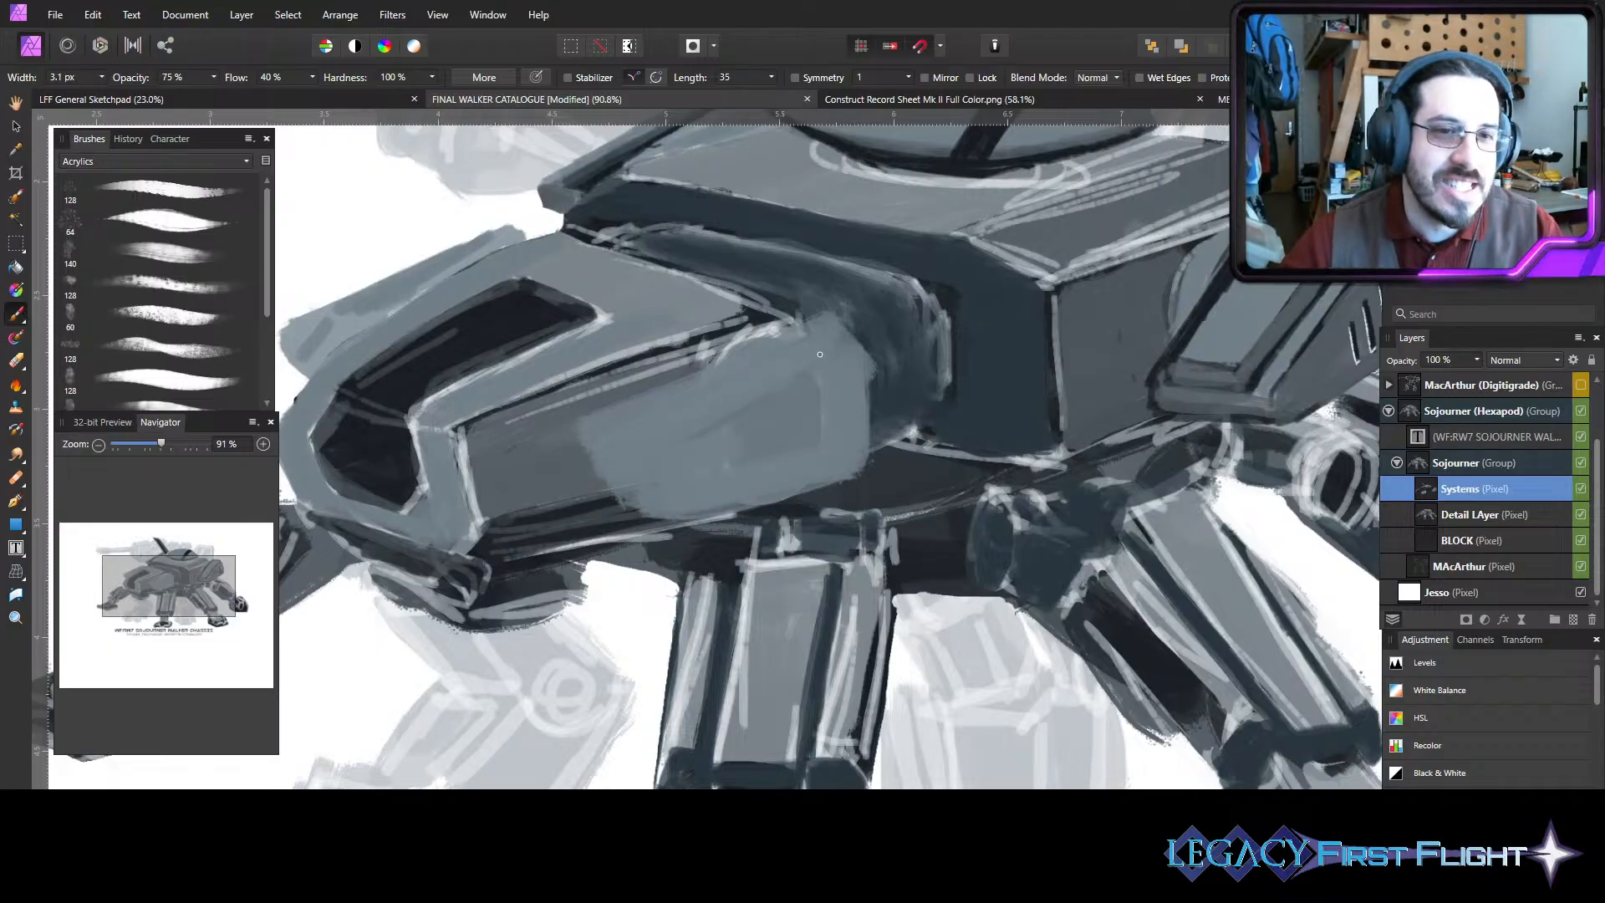
pyautogui.moveTo(821, 314)
pyautogui.mouseDown()
pyautogui.moveTo(851, 366)
pyautogui.moveTo(823, 309)
pyautogui.mouseUp()
pyautogui.press(']')
pyautogui.press(']')
pyautogui.press(']')
pyautogui.press(']')
pyautogui.press(']')
pyautogui.press(']')
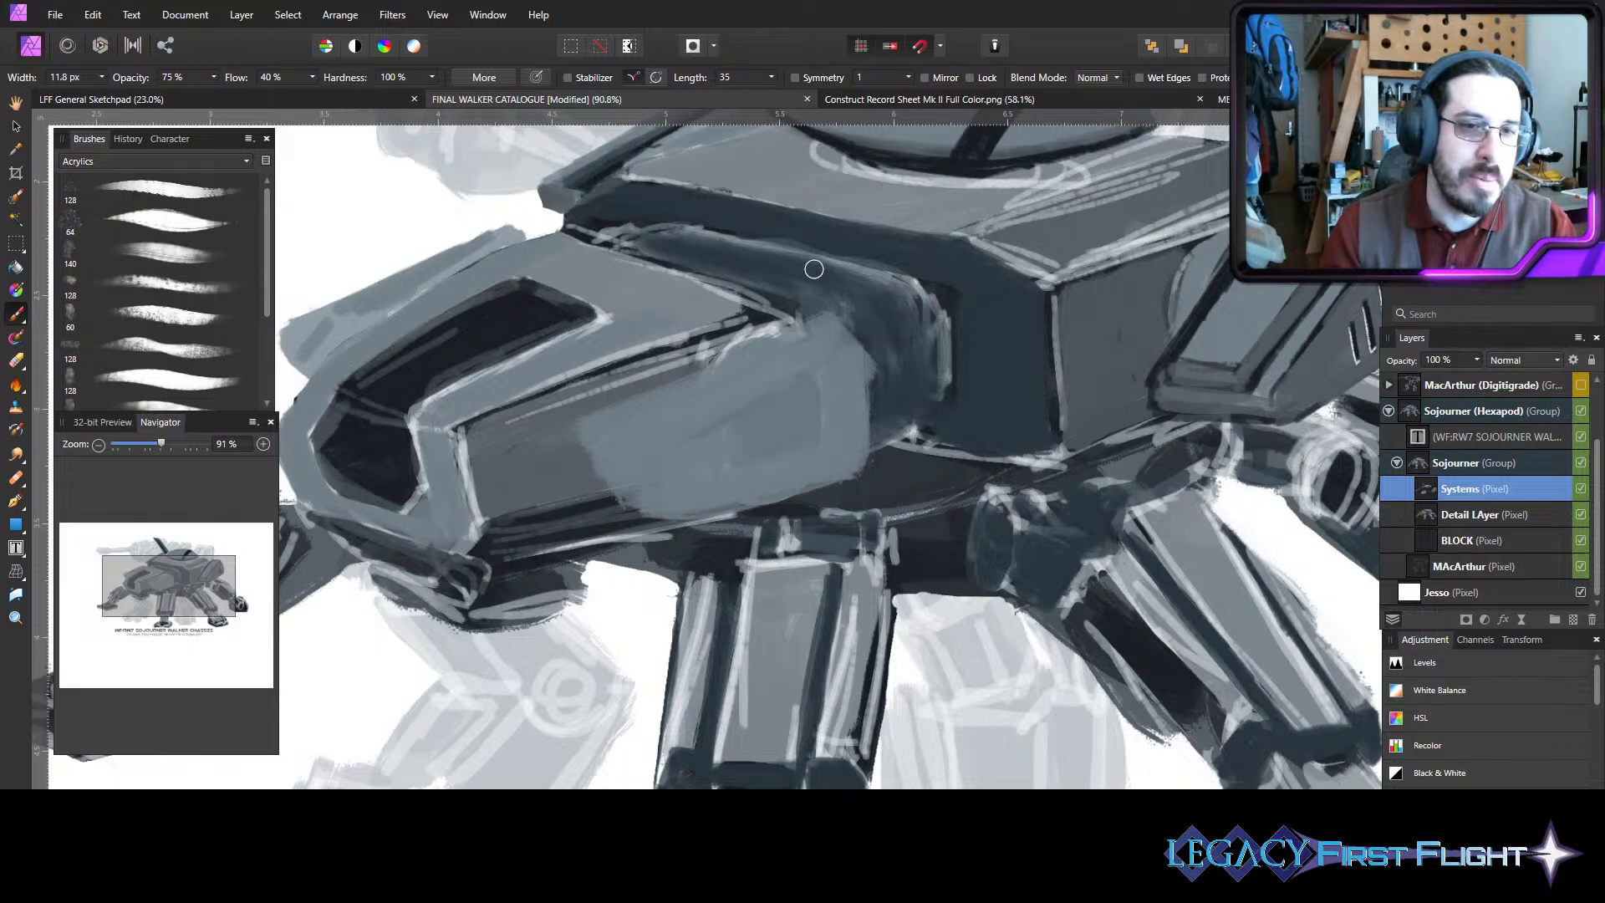
pyautogui.press('[')
pyautogui.moveTo(866, 378)
pyautogui.mouseDown()
pyautogui.moveTo(776, 407)
pyautogui.moveTo(870, 376)
pyautogui.moveTo(704, 433)
pyautogui.mouseUp()
# - Outline the front face and lower edge of the hull's side block in dark lines with an 8.2 px brush
pyautogui.press(']')
pyautogui.press(']')
pyautogui.moveTo(782, 398)
pyautogui.mouseDown()
pyautogui.moveTo(650, 453)
pyautogui.moveTo(584, 426)
pyautogui.moveTo(629, 504)
pyautogui.mouseUp()
pyautogui.moveTo(592, 440)
pyautogui.mouseDown()
pyautogui.moveTo(650, 466)
pyautogui.moveTo(665, 512)
pyautogui.mouseUp()
pyautogui.moveTo(644, 452)
pyautogui.mouseDown()
pyautogui.moveTo(665, 512)
pyautogui.moveTo(629, 501)
pyautogui.moveTo(835, 468)
pyautogui.mouseUp()
pyautogui.moveTo(669, 510); pyautogui.dragTo(848, 466)
pyautogui.moveTo(742, 482); pyautogui.dragTo(861, 467)
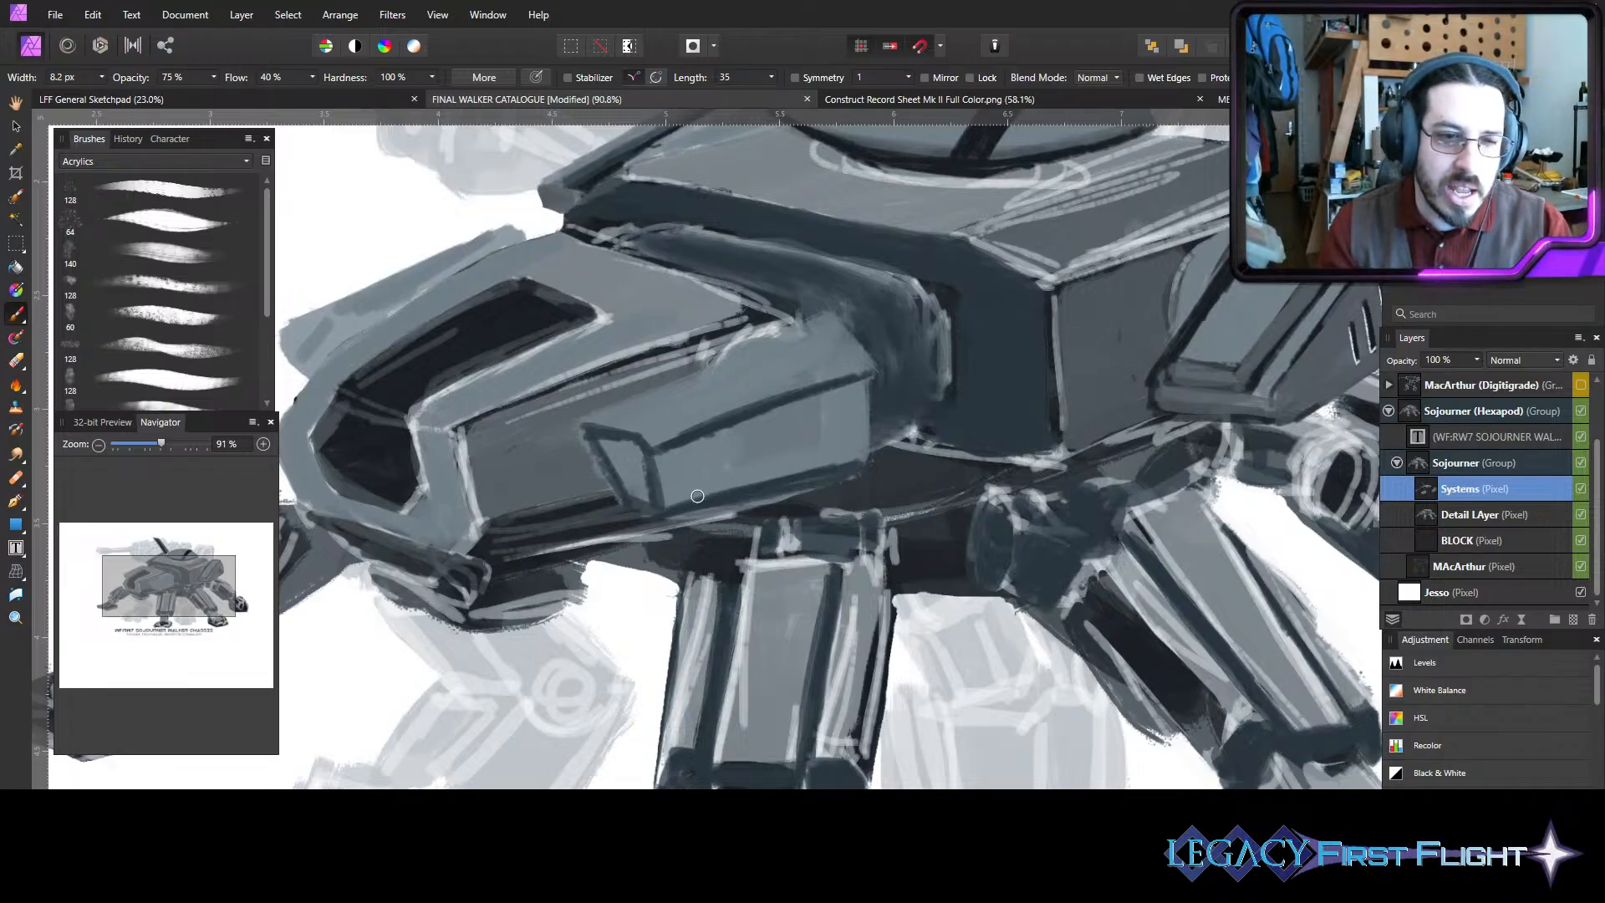
# - Divide the side block's long face into panels with vertical dark lines and thicken its front corner, using the 8.2 px brush
pyautogui.moveTo(697, 500)
pyautogui.mouseDown()
pyautogui.moveTo(699, 438)
pyautogui.moveTo(709, 457)
pyautogui.moveTo(691, 437)
pyautogui.moveTo(702, 503)
pyautogui.mouseUp()
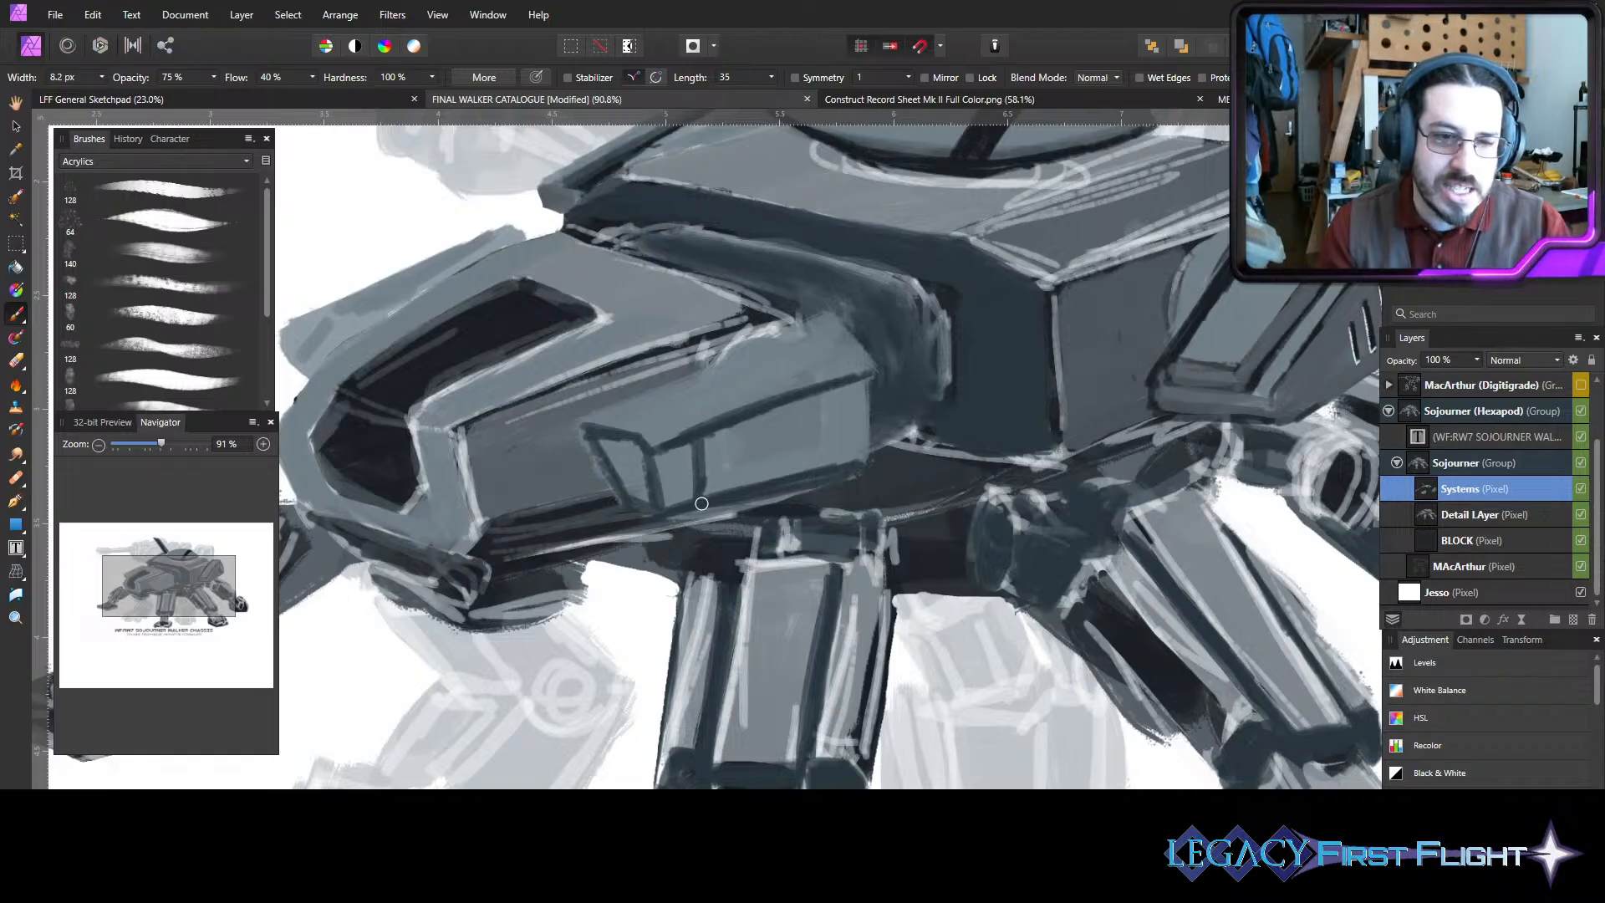
pyautogui.moveTo(753, 415); pyautogui.dragTo(754, 482)
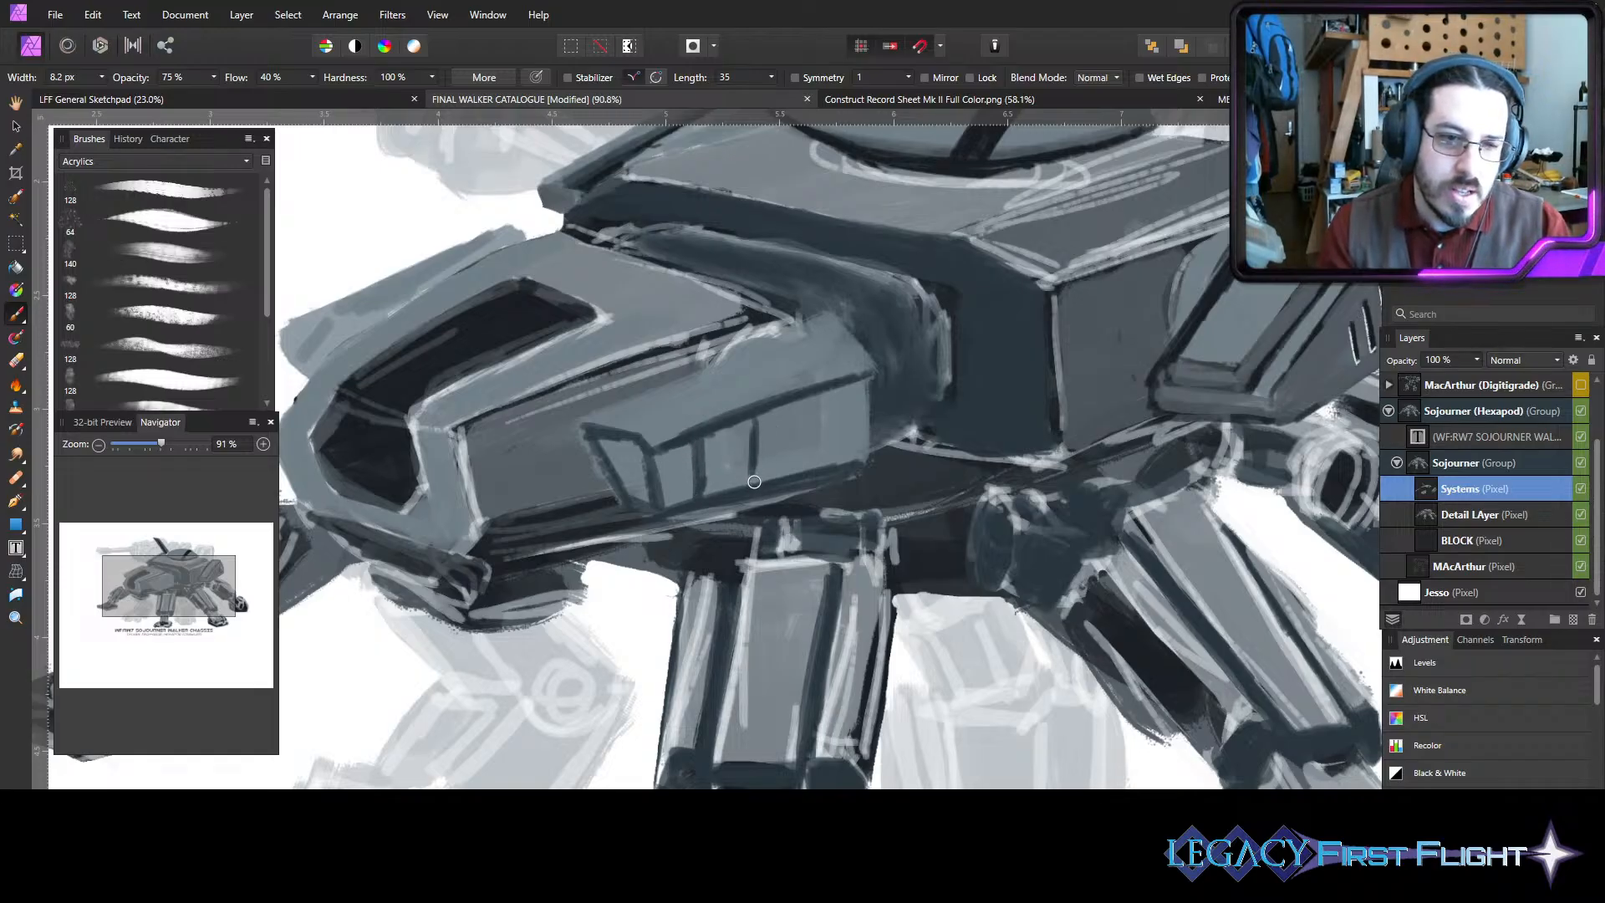
pyautogui.moveTo(802, 417); pyautogui.dragTo(807, 455)
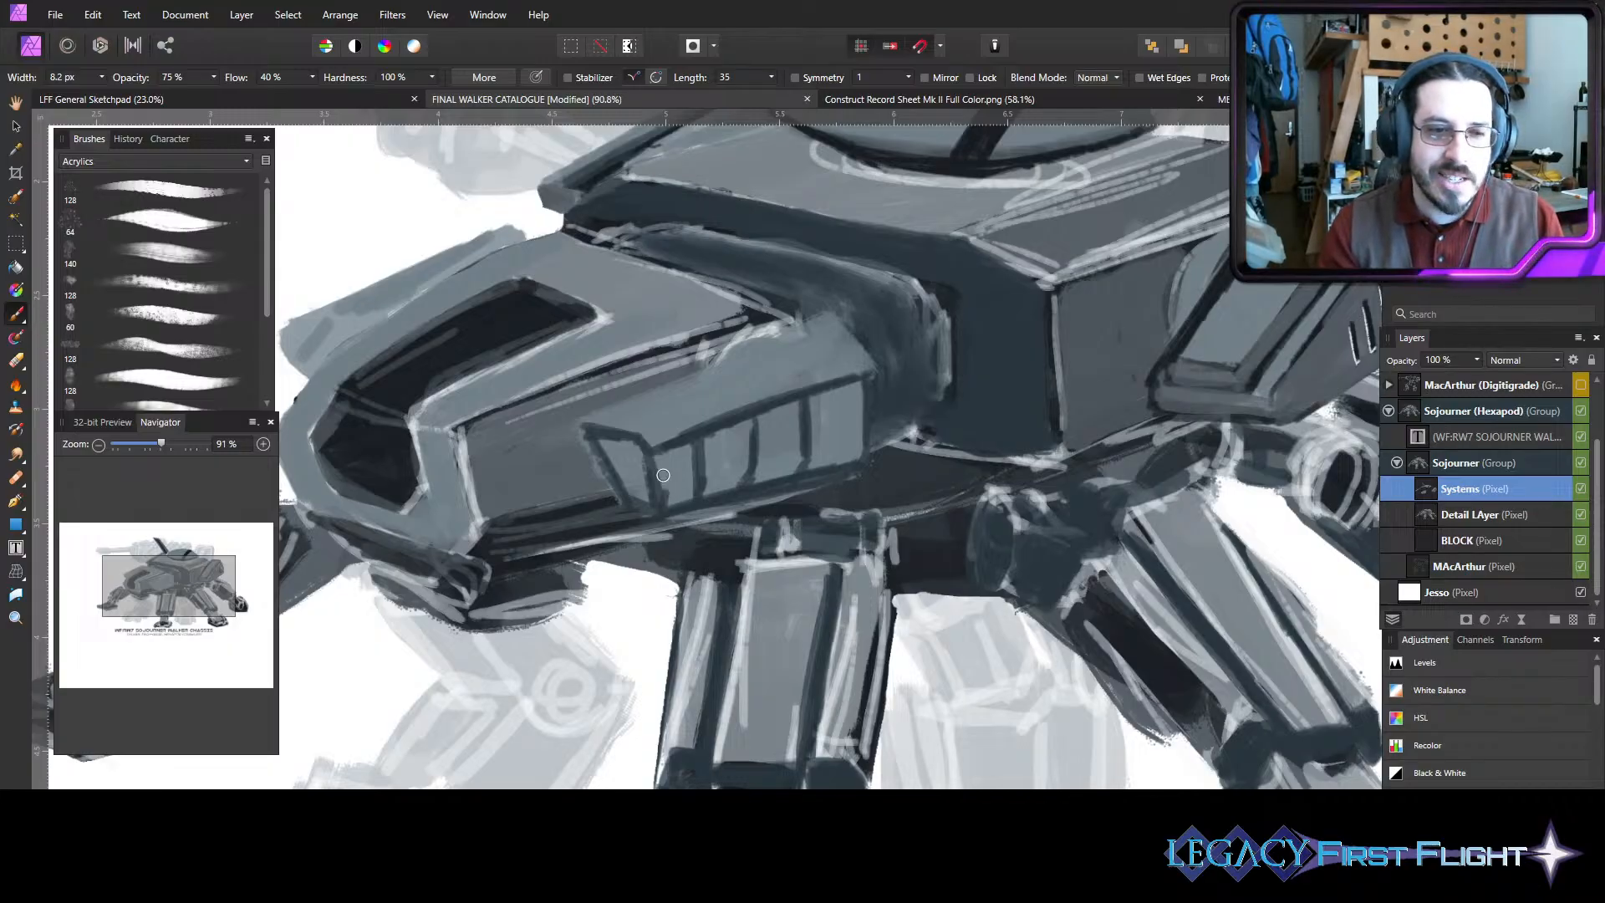
pyautogui.moveTo(660, 458); pyautogui.dragTo(662, 491)
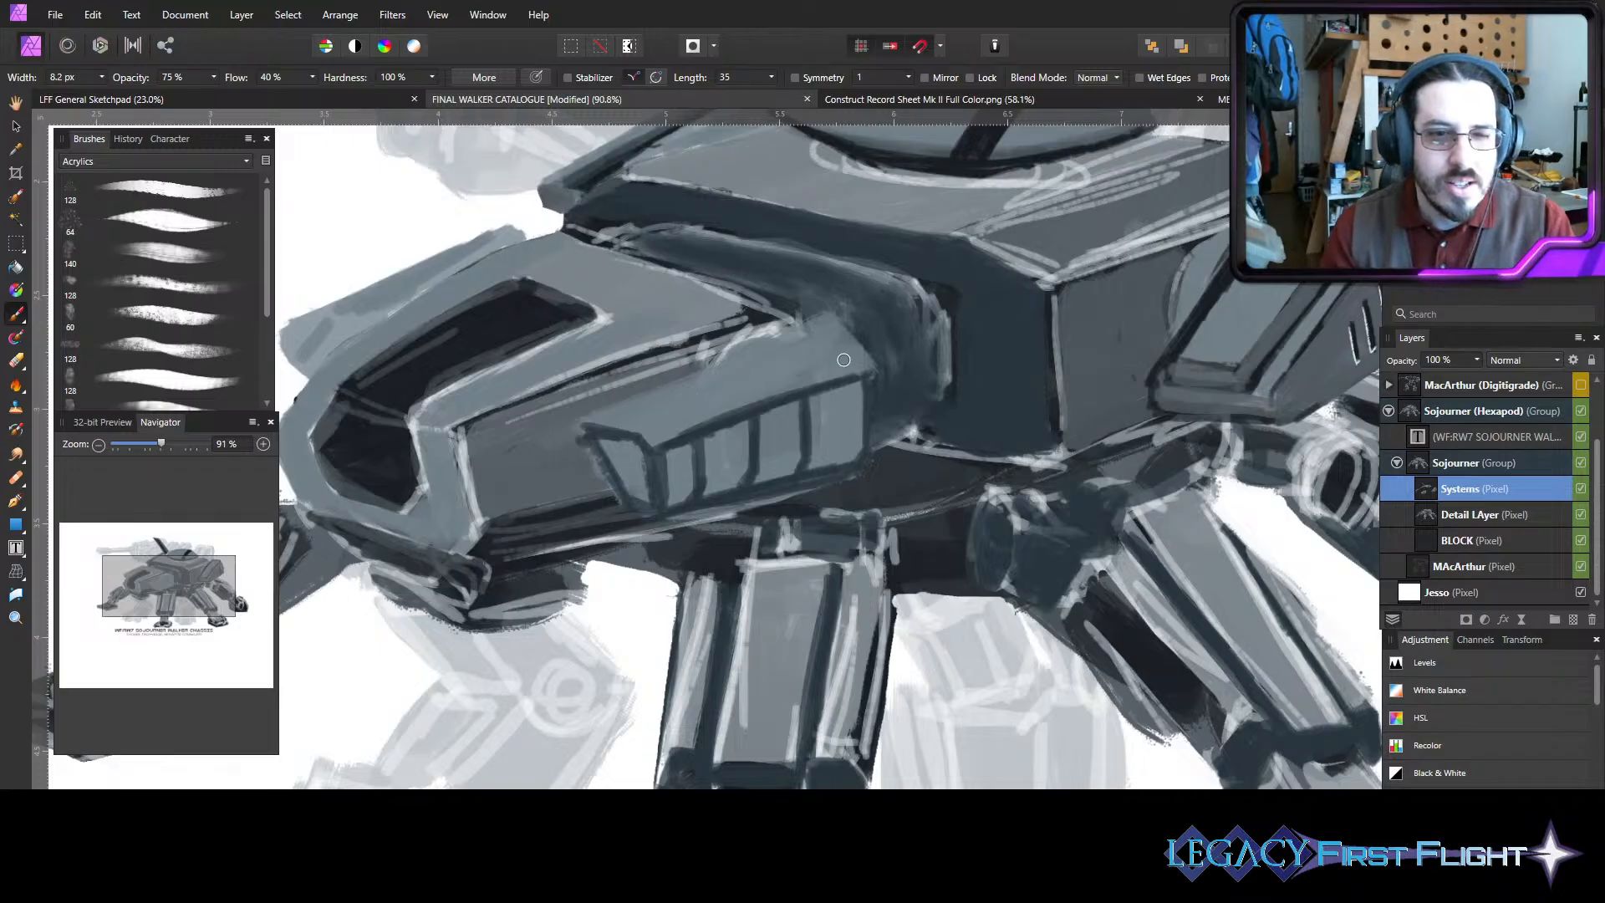
# - Outline the side block's inner top edge in dark and paint a dark slot on its front face with the 8.2 px brush
pyautogui.moveTo(804, 322)
pyautogui.mouseDown()
pyautogui.moveTo(858, 335)
pyautogui.moveTo(698, 367)
pyautogui.moveTo(577, 422)
pyautogui.moveTo(579, 439)
pyautogui.mouseUp()
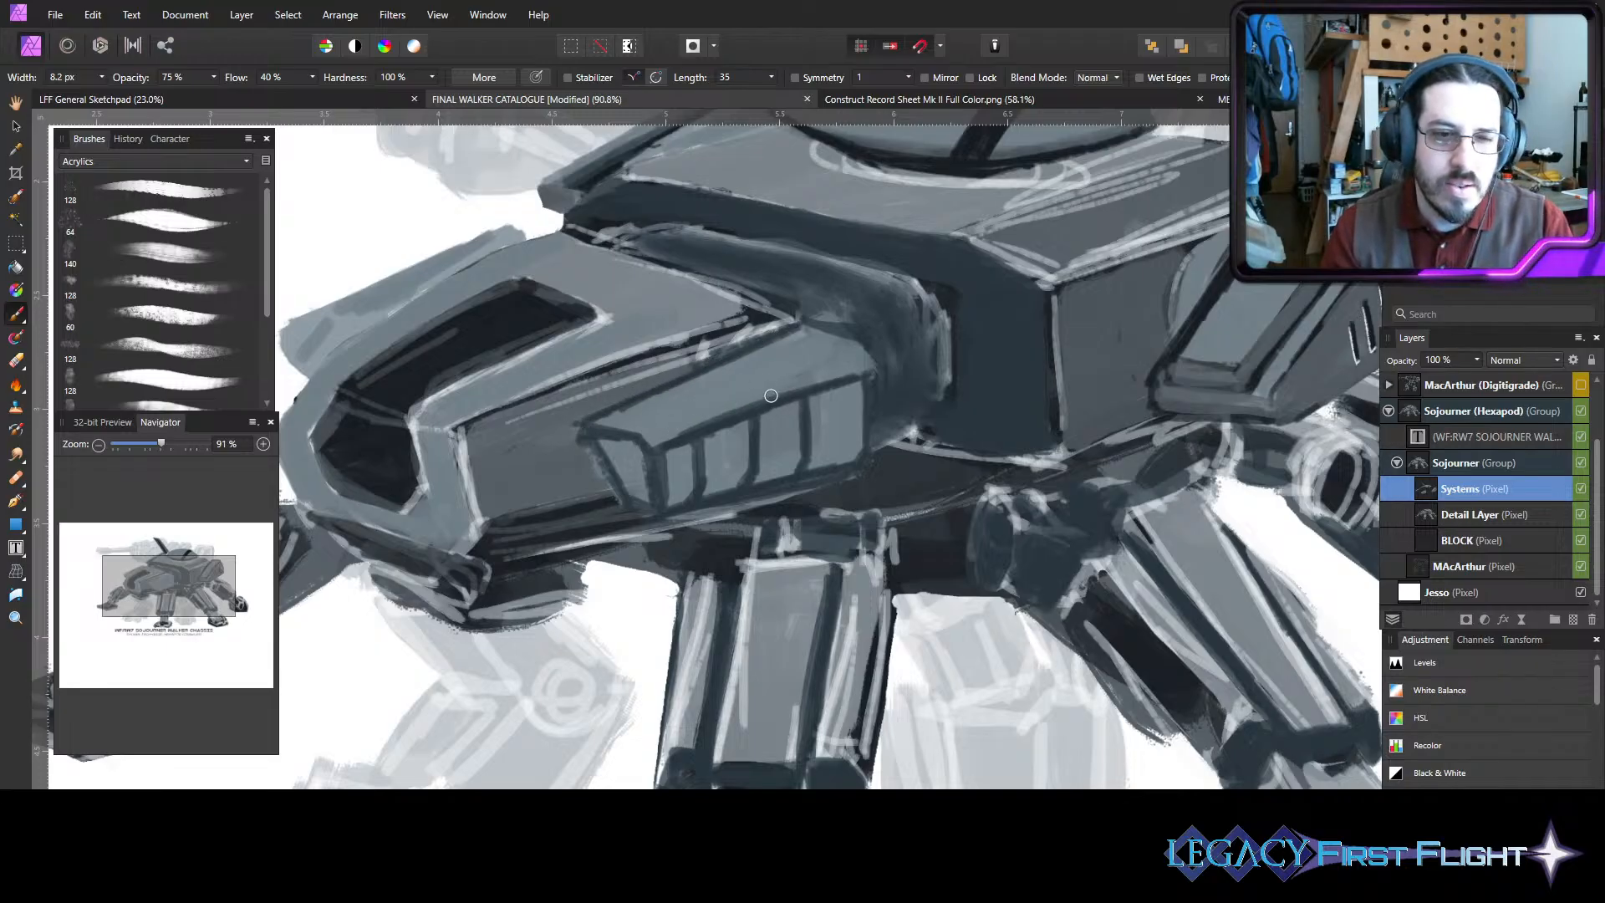
pyautogui.moveTo(623, 451)
pyautogui.mouseDown()
pyautogui.moveTo(632, 488)
pyautogui.moveTo(625, 446)
pyautogui.moveTo(647, 492)
pyautogui.moveTo(638, 456)
pyautogui.mouseUp()
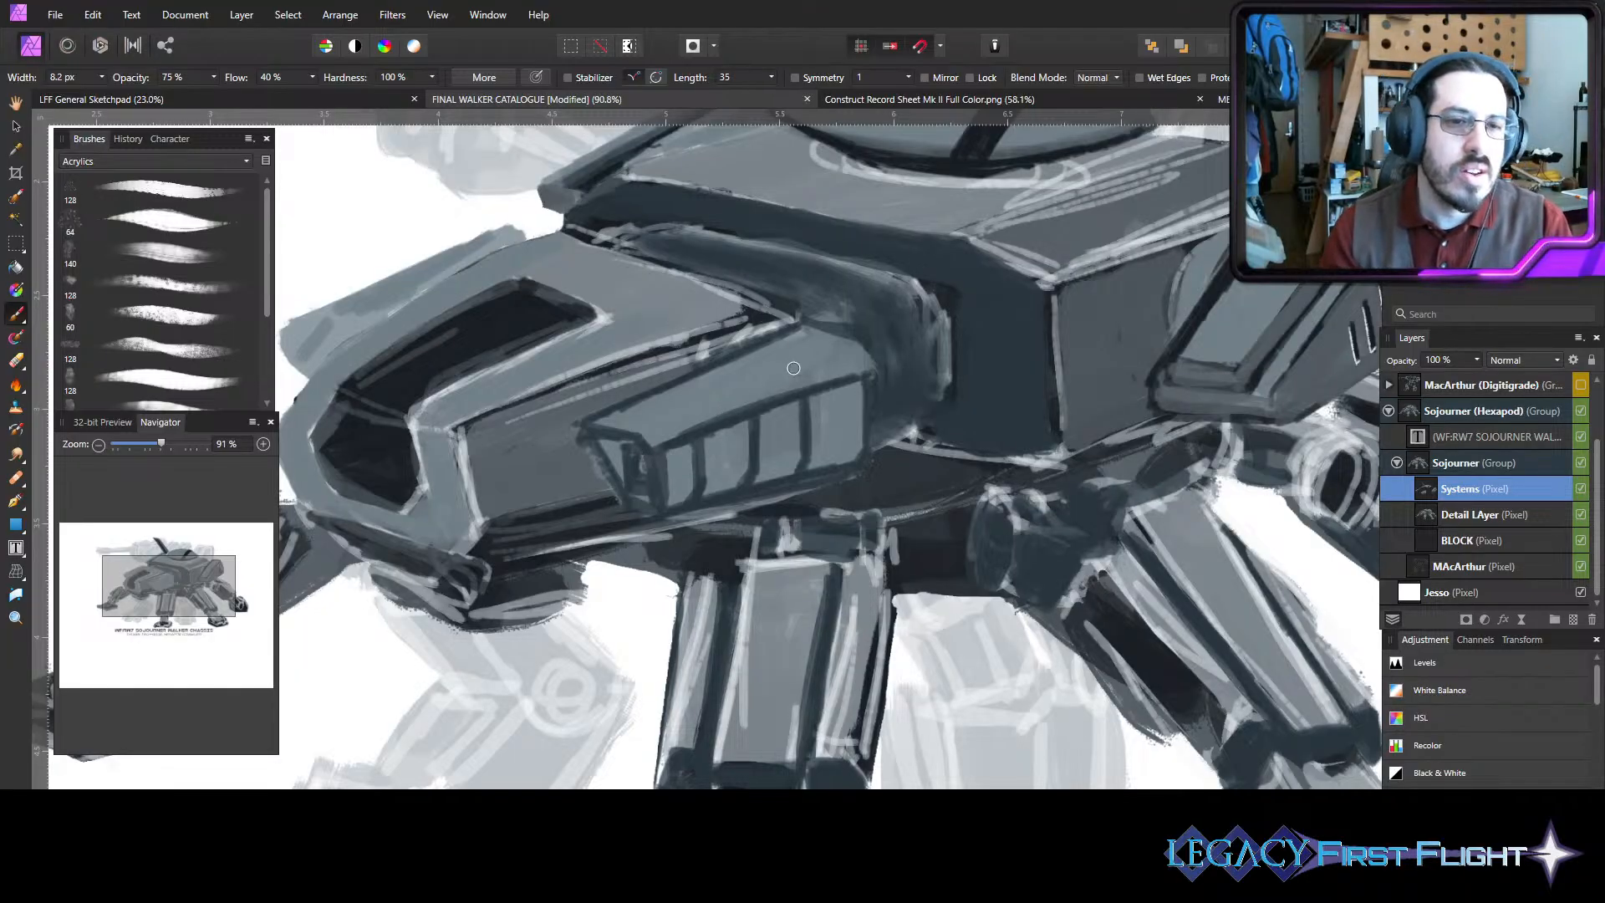
# - Outline the front face and upper edge of the far-side block on the front hull in dark lines with the 8.2 px brush
pyautogui.hscroll(-3, 813, 412)
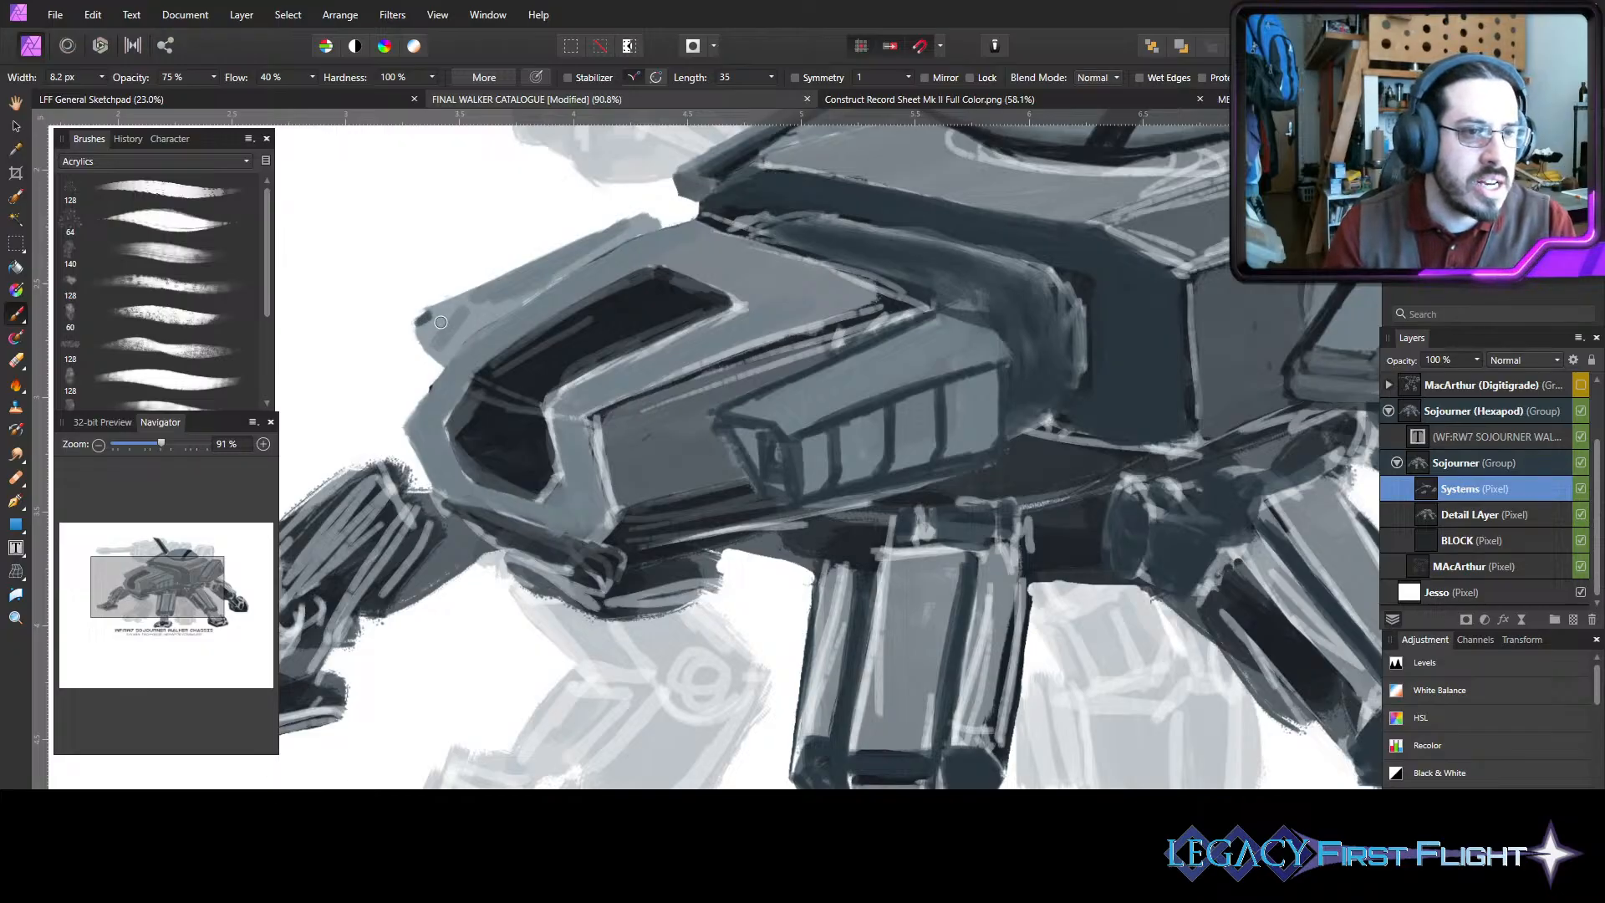
pyautogui.moveTo(430, 312)
pyautogui.mouseDown()
pyautogui.moveTo(464, 327)
pyautogui.moveTo(435, 310)
pyautogui.moveTo(481, 317)
pyautogui.moveTo(417, 339)
pyautogui.moveTo(426, 326)
pyautogui.moveTo(444, 365)
pyautogui.moveTo(421, 325)
pyautogui.moveTo(448, 356)
pyautogui.moveTo(449, 320)
pyautogui.moveTo(473, 327)
pyautogui.moveTo(450, 354)
pyautogui.mouseUp()
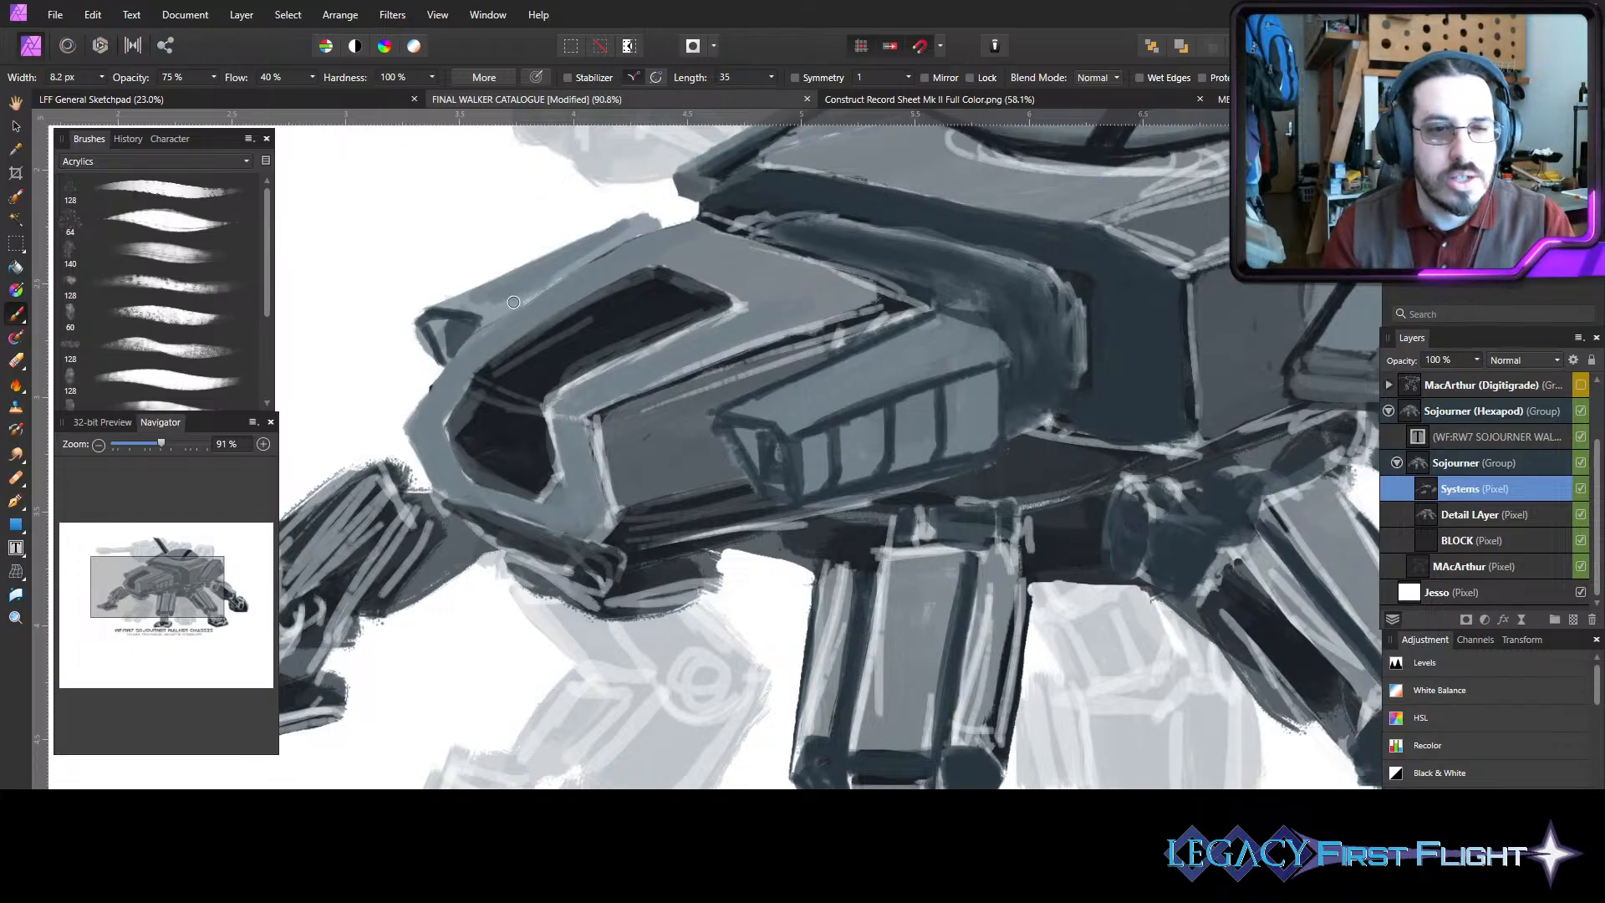
pyautogui.moveTo(444, 304)
pyautogui.mouseDown()
pyautogui.moveTo(617, 220)
pyautogui.moveTo(673, 224)
pyautogui.moveTo(633, 214)
pyautogui.moveTo(745, 219)
pyautogui.moveTo(598, 248)
pyautogui.moveTo(648, 247)
pyautogui.moveTo(632, 229)
pyautogui.moveTo(646, 226)
pyautogui.moveTo(603, 217)
pyautogui.moveTo(654, 224)
pyautogui.mouseUp()
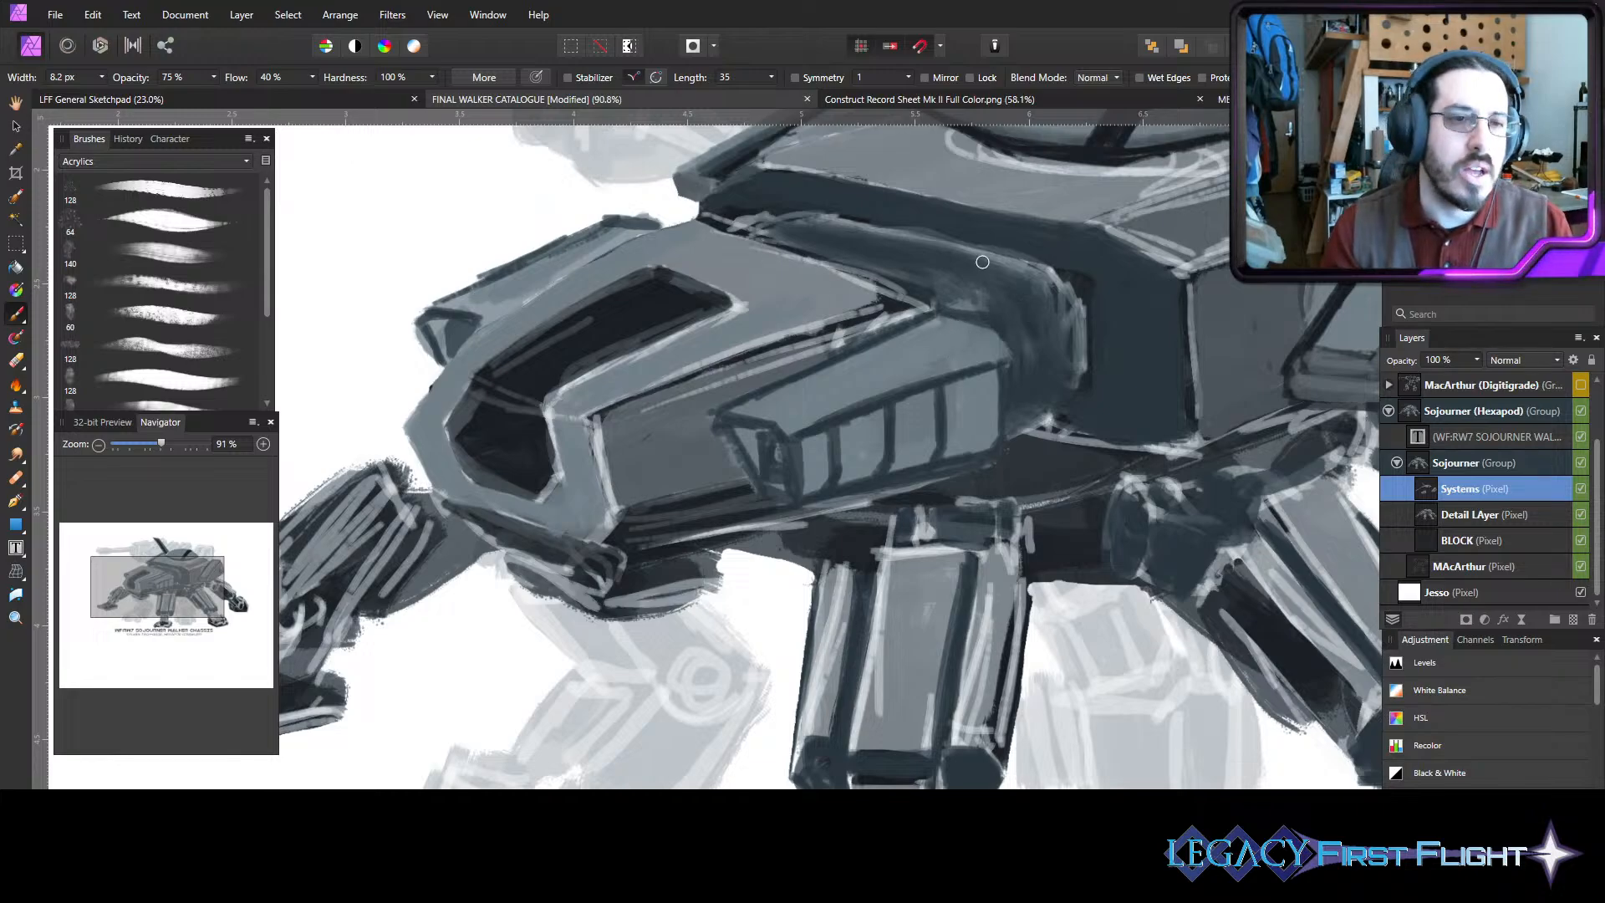
# - Erase the stray paint along the far-side block's upper edge with a 13.3 px eraser
pyautogui.press('e')
pyautogui.moveTo(597, 210); pyautogui.dragTo(659, 218)
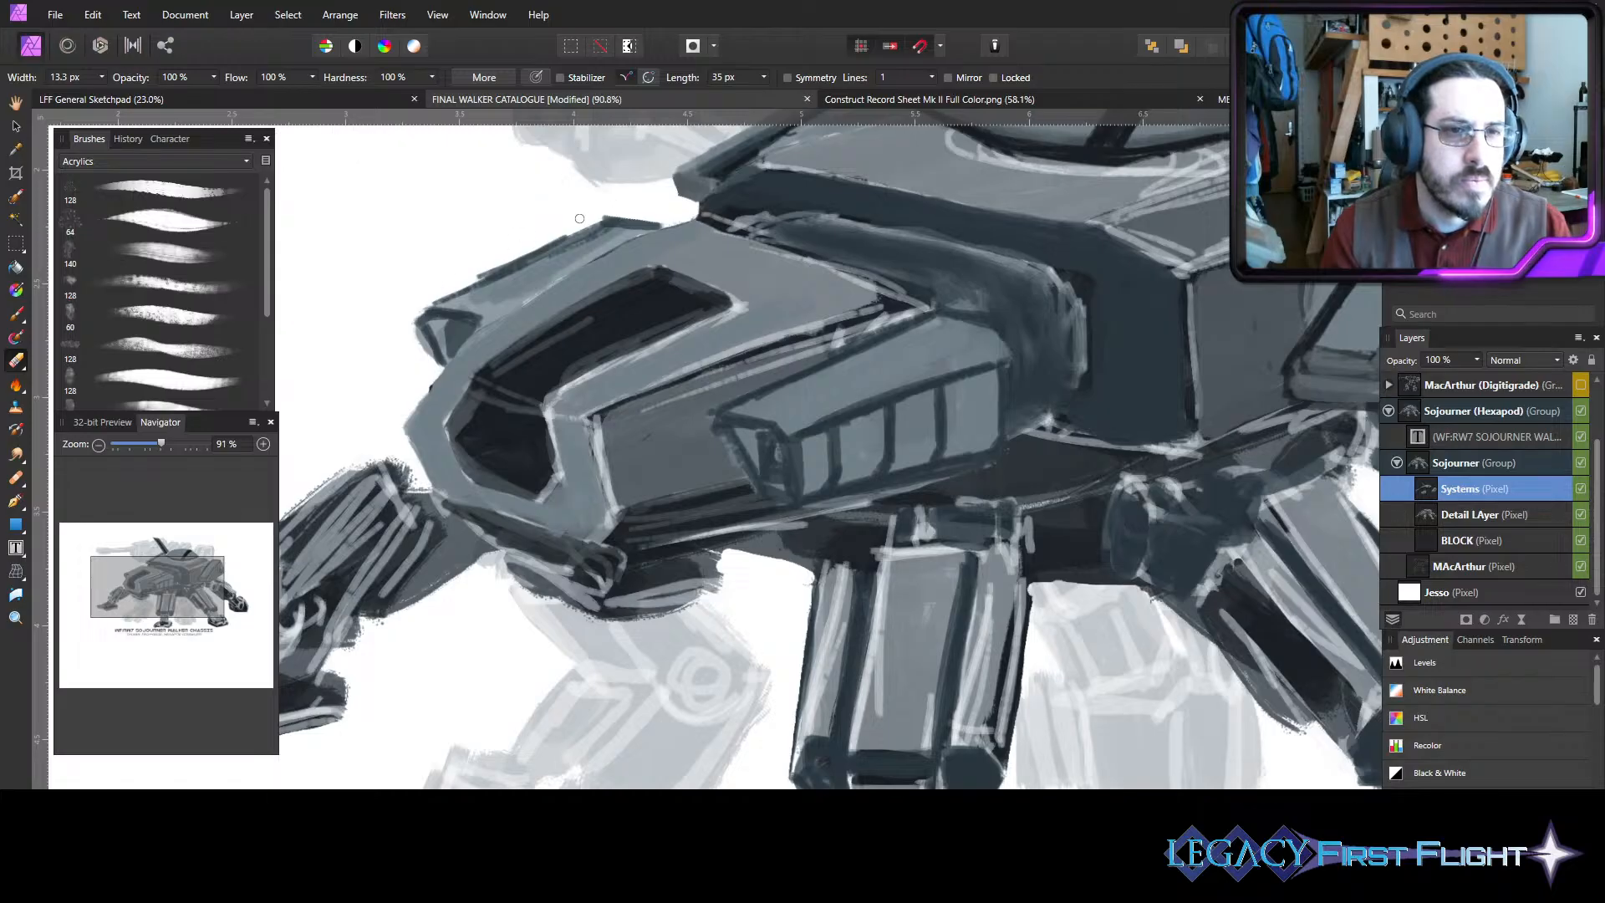
pyautogui.moveTo(470, 271)
pyautogui.mouseDown()
pyautogui.moveTo(438, 284)
pyautogui.moveTo(600, 215)
pyautogui.mouseUp()
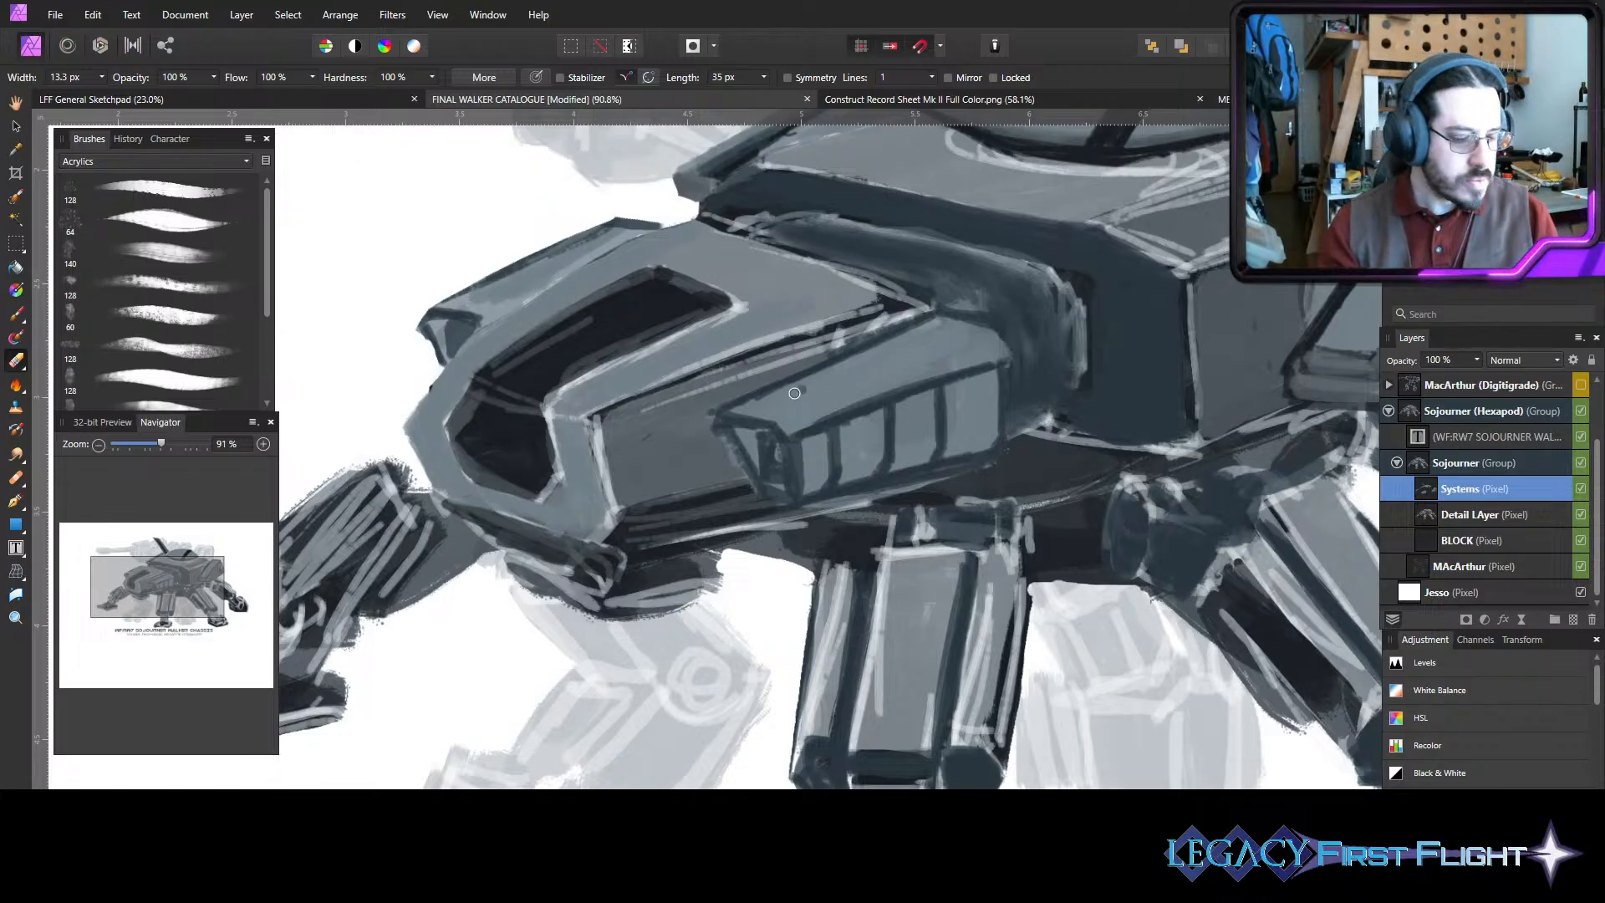
# - Shade the lower strip of the near side block's top face in a darker grey with a 10.8 px brush
pyautogui.press('b')
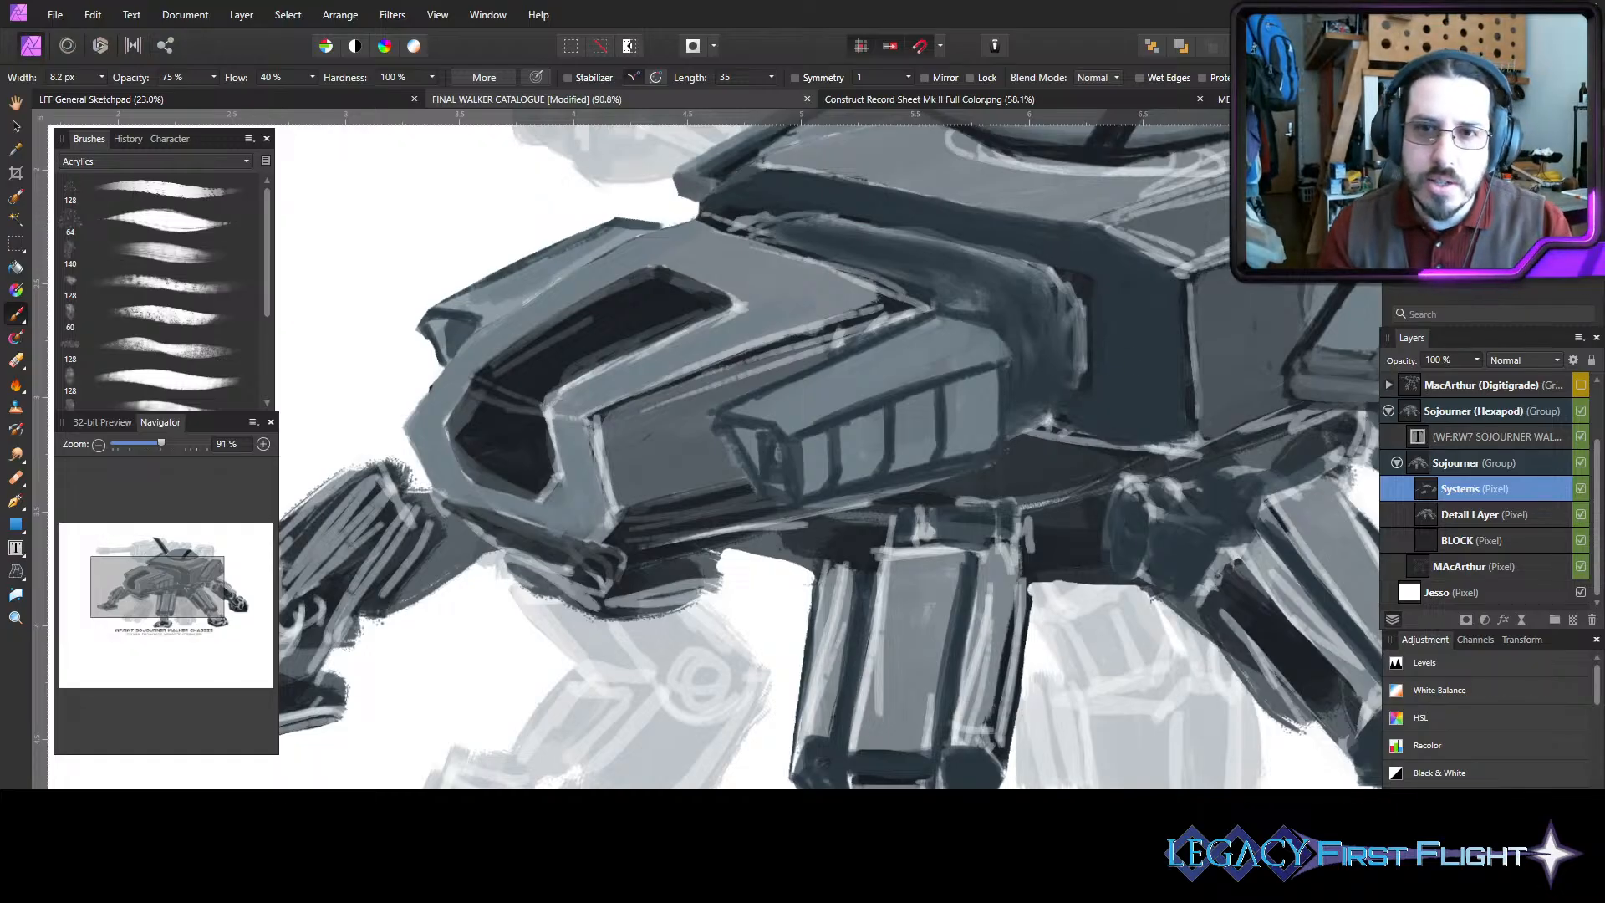
pyautogui.press(']')
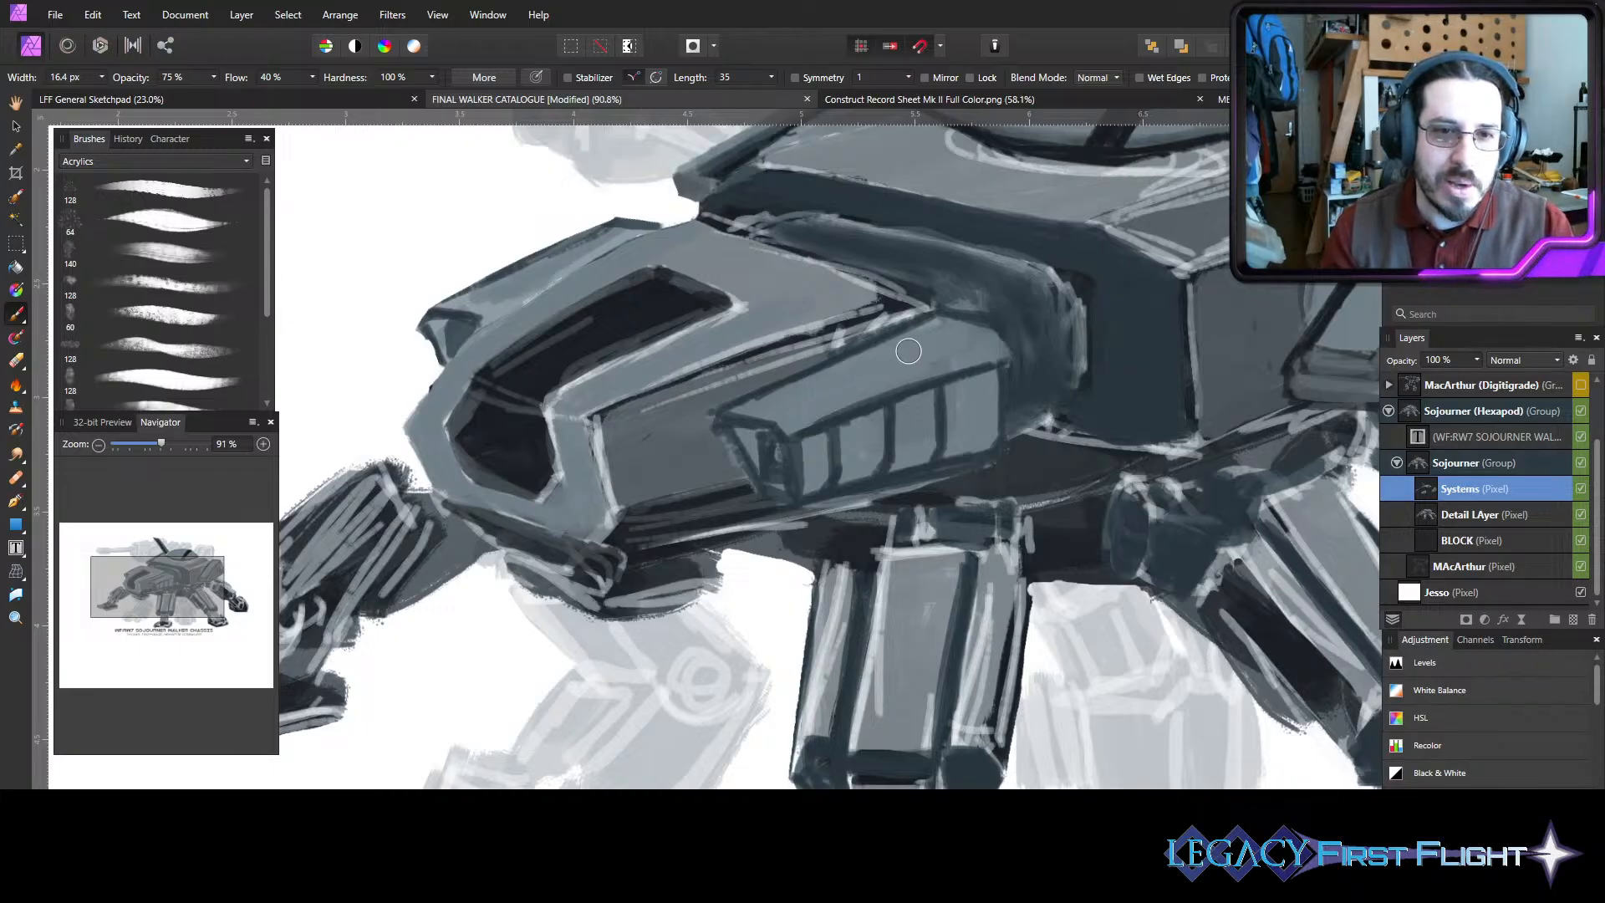
pyautogui.press('[')
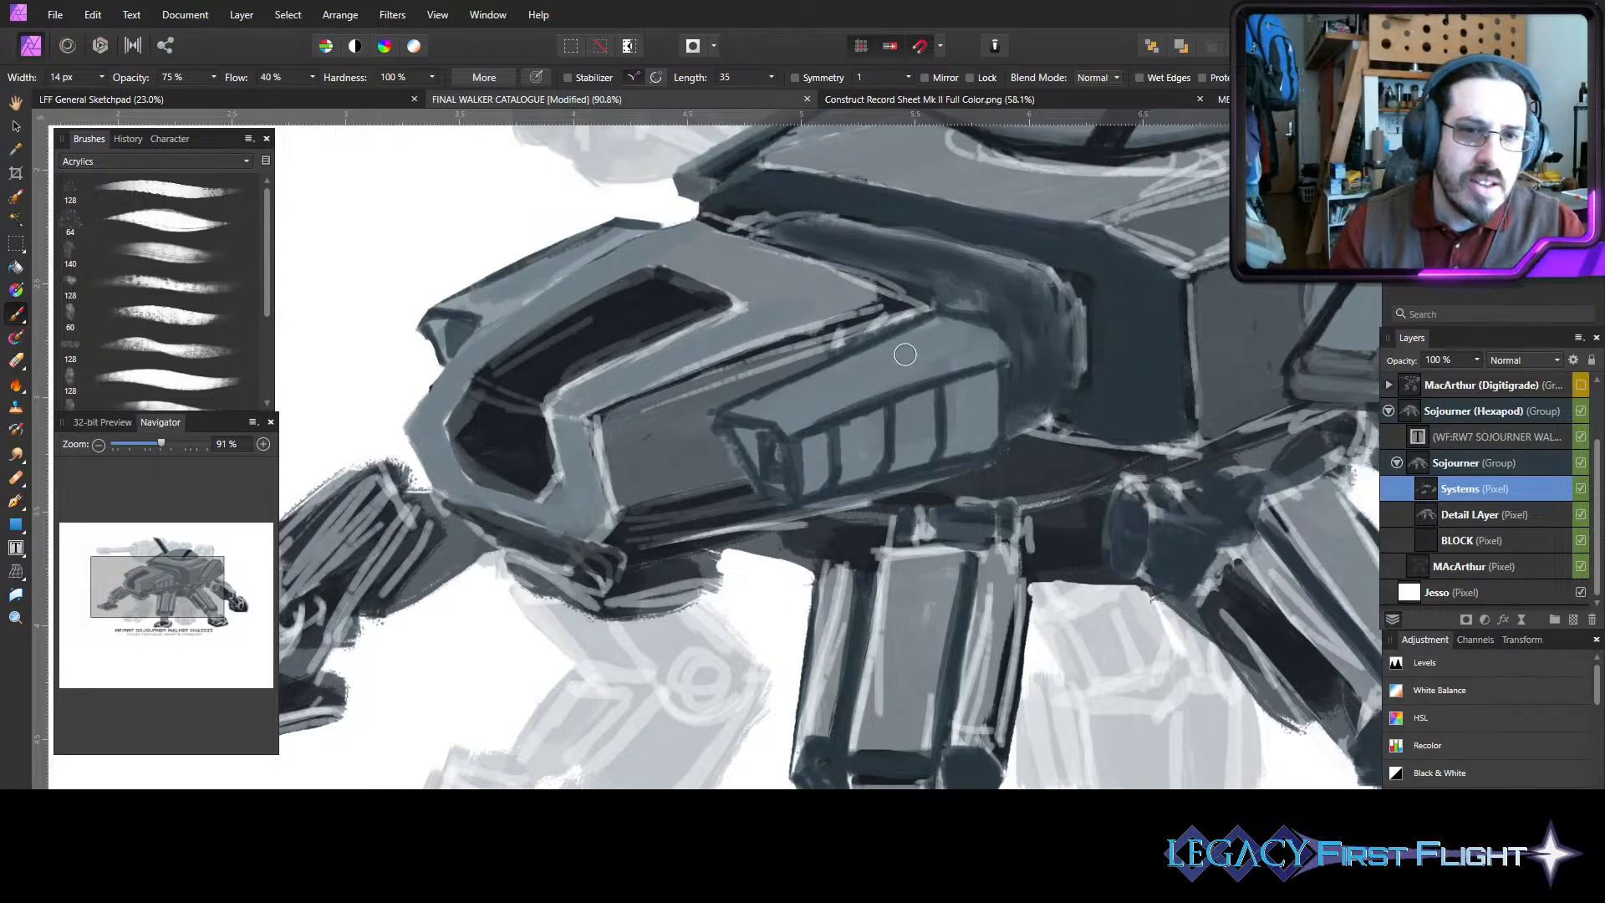
pyautogui.press('[')
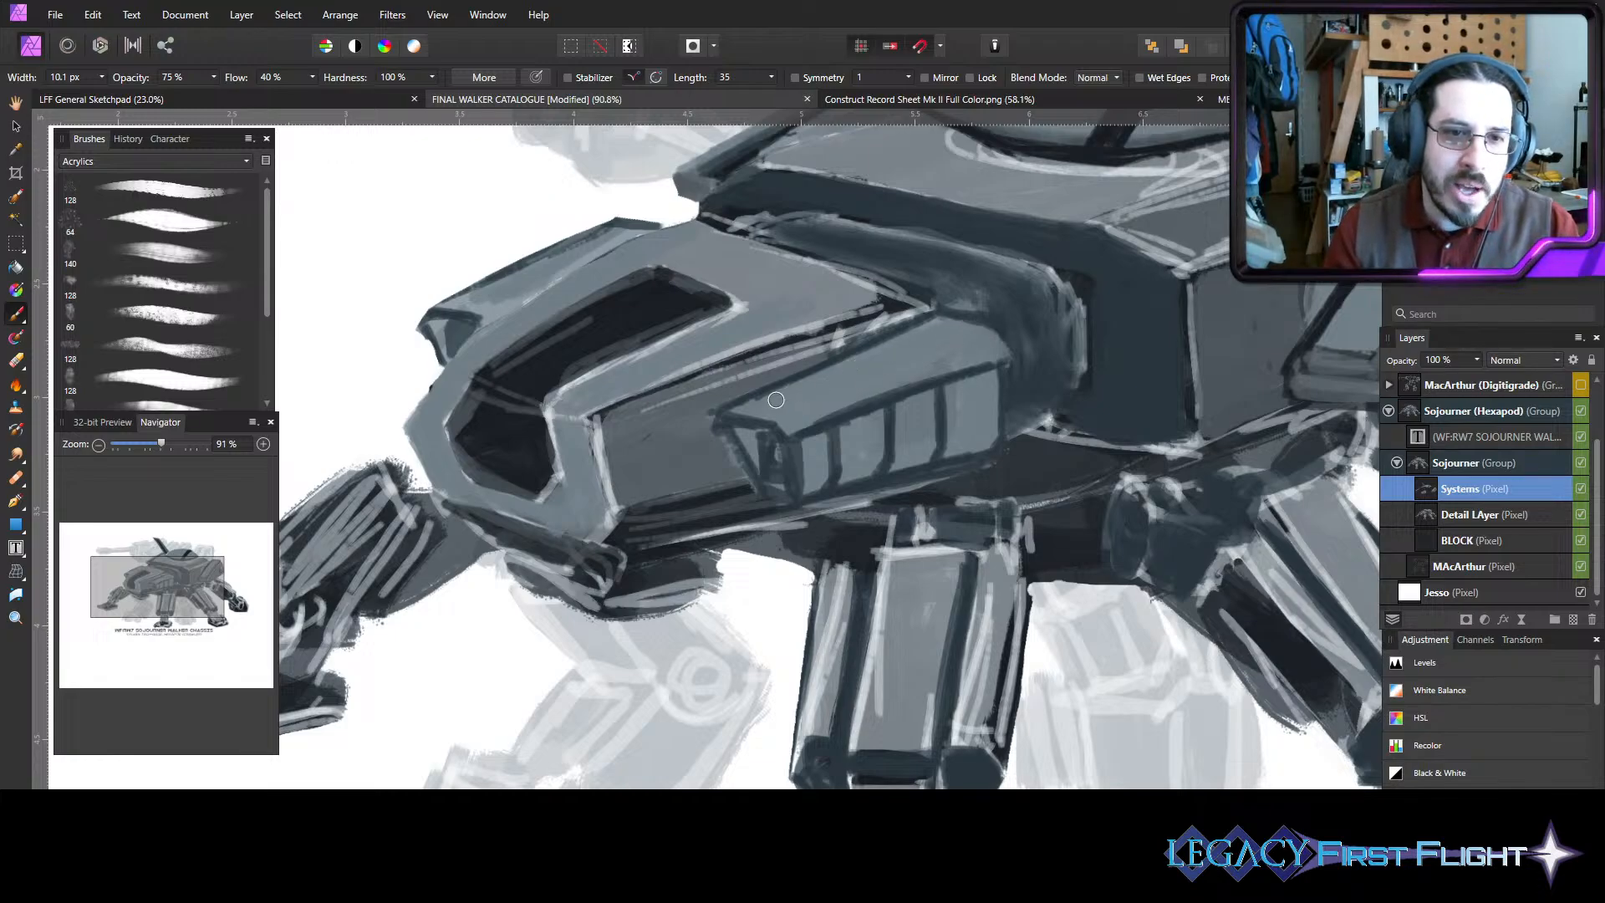
pyautogui.press('[')
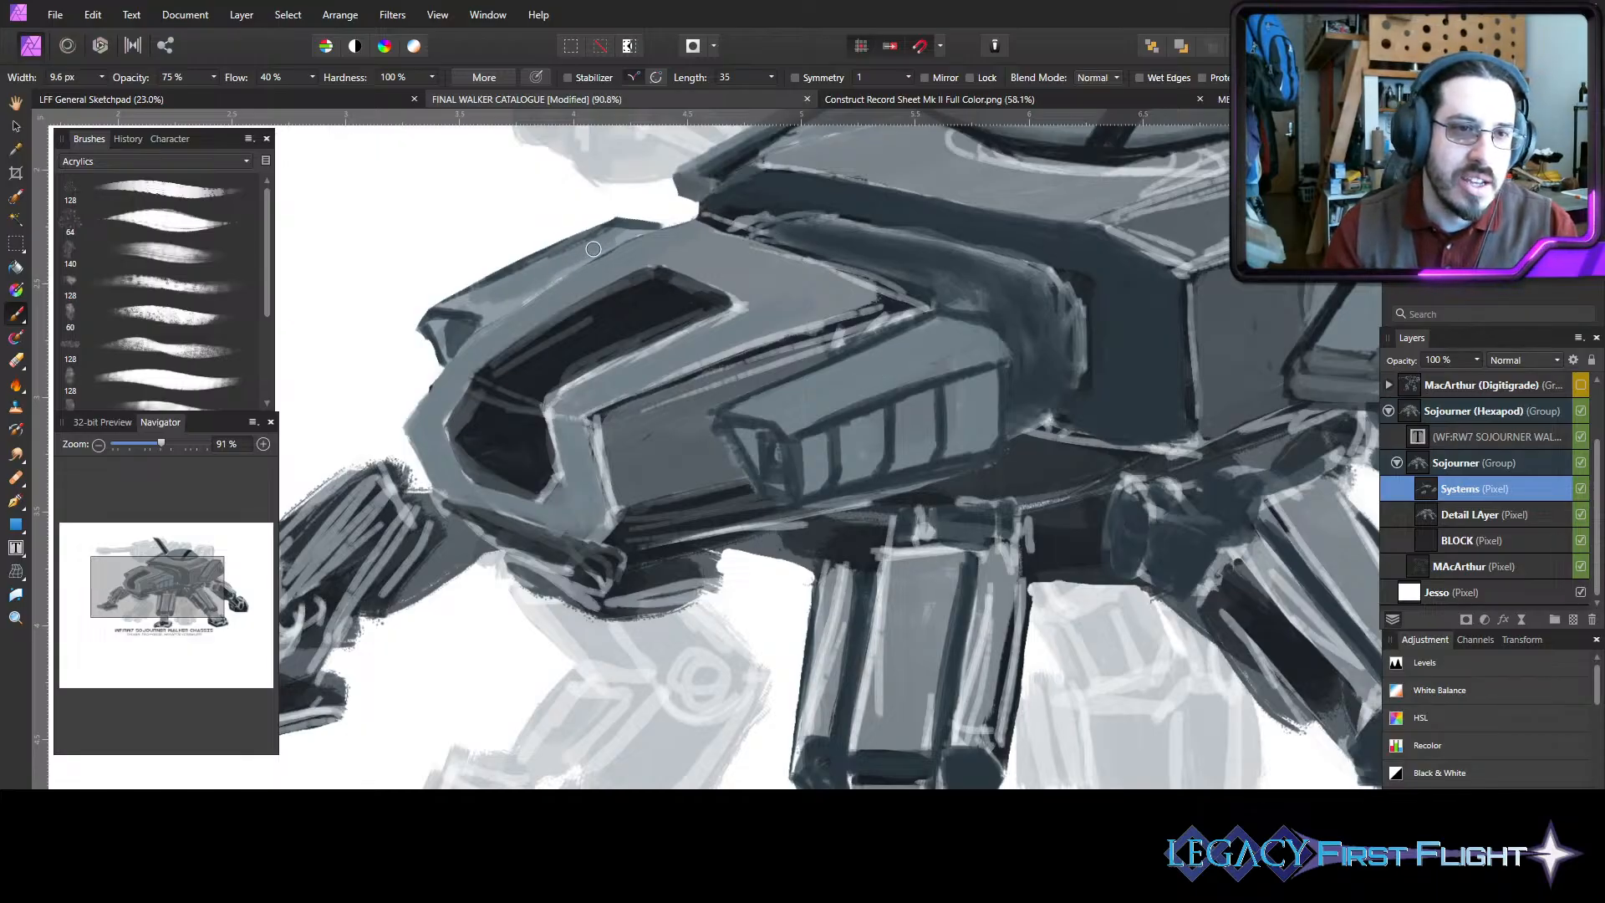
pyautogui.press(']')
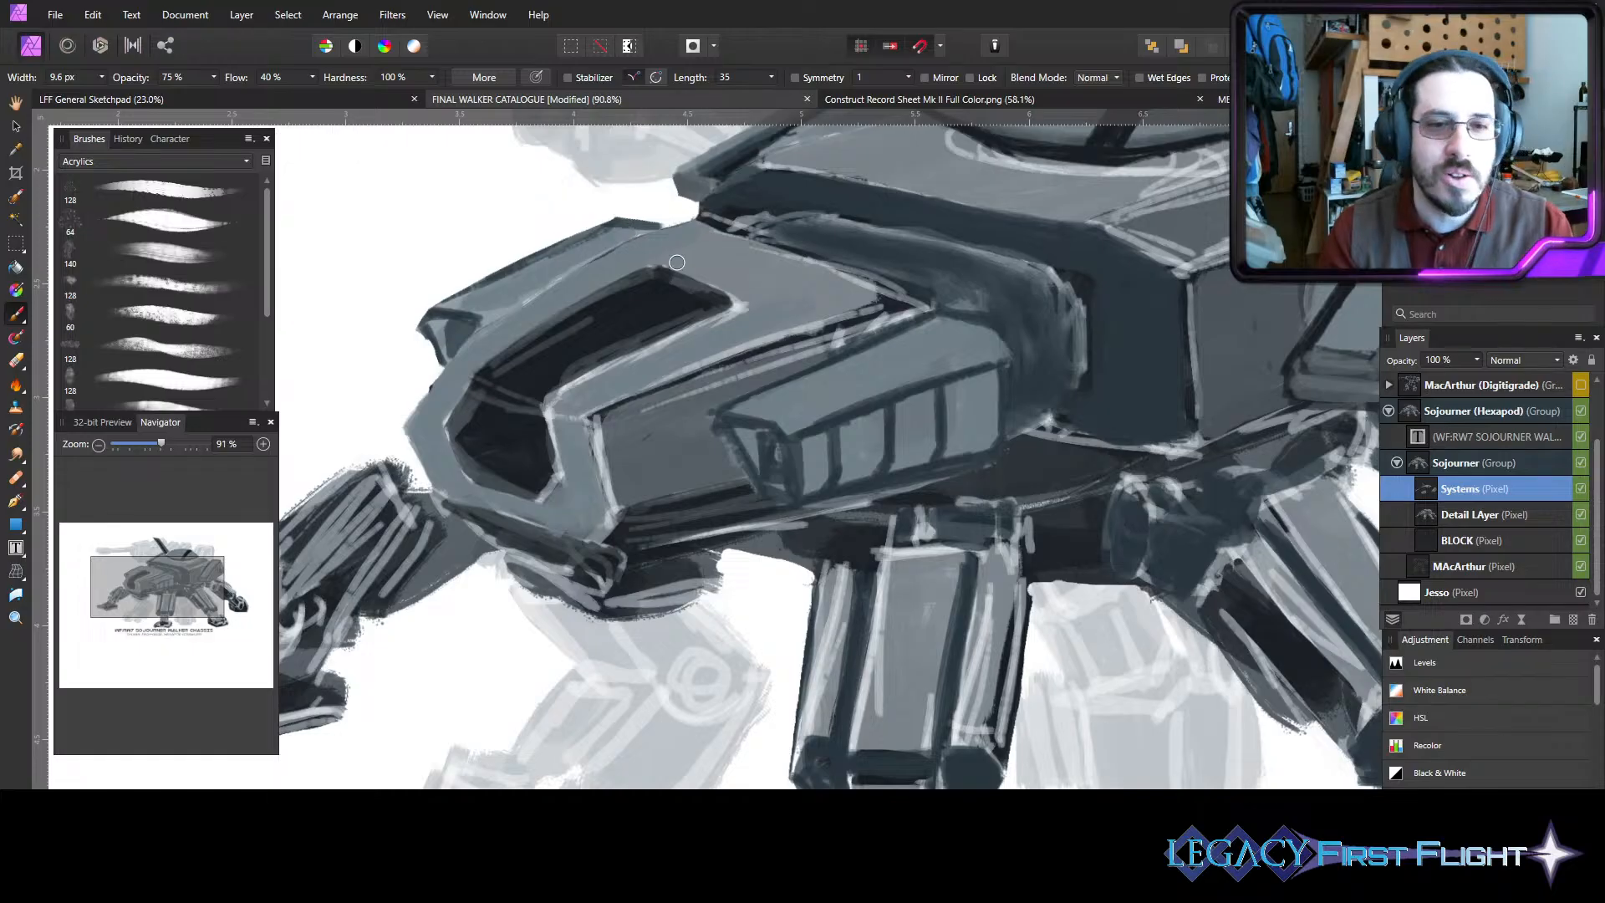
pyautogui.press(']')
pyautogui.press(']')
pyautogui.press(']')
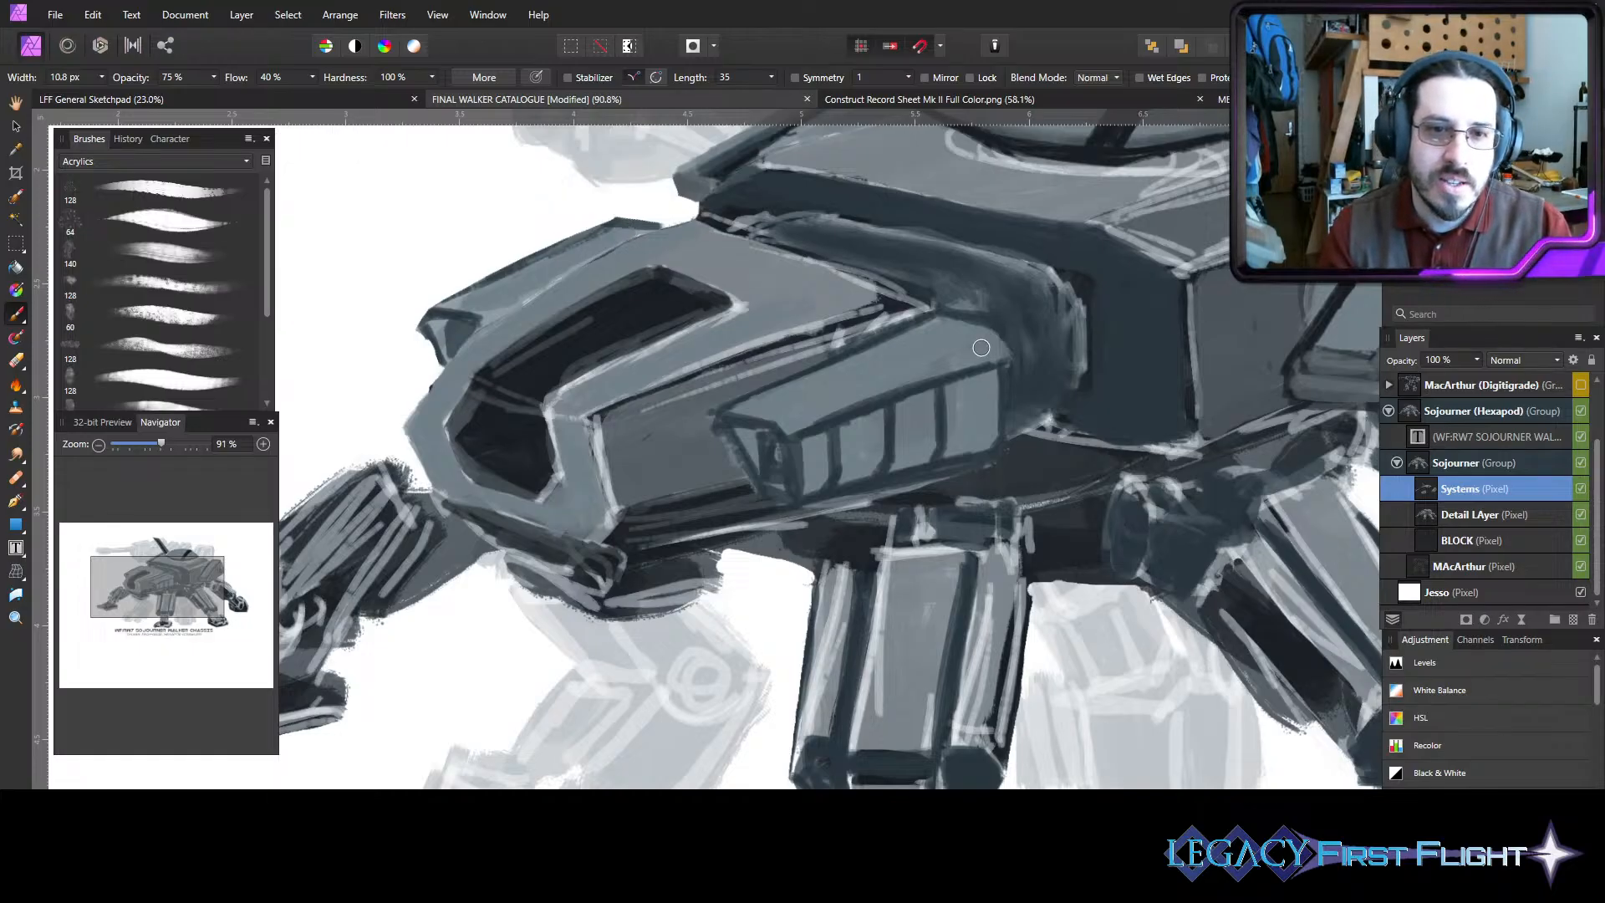
pyautogui.moveTo(940, 365)
pyautogui.mouseDown()
pyautogui.moveTo(988, 346)
pyautogui.moveTo(807, 409)
pyautogui.moveTo(850, 400)
pyautogui.mouseUp()
# - Tone down the near side block's panels and their dividing lines with grey strokes from a 9.2 px brush
pyautogui.press('[')
pyautogui.press('[')
pyautogui.press('[')
pyautogui.press('[')
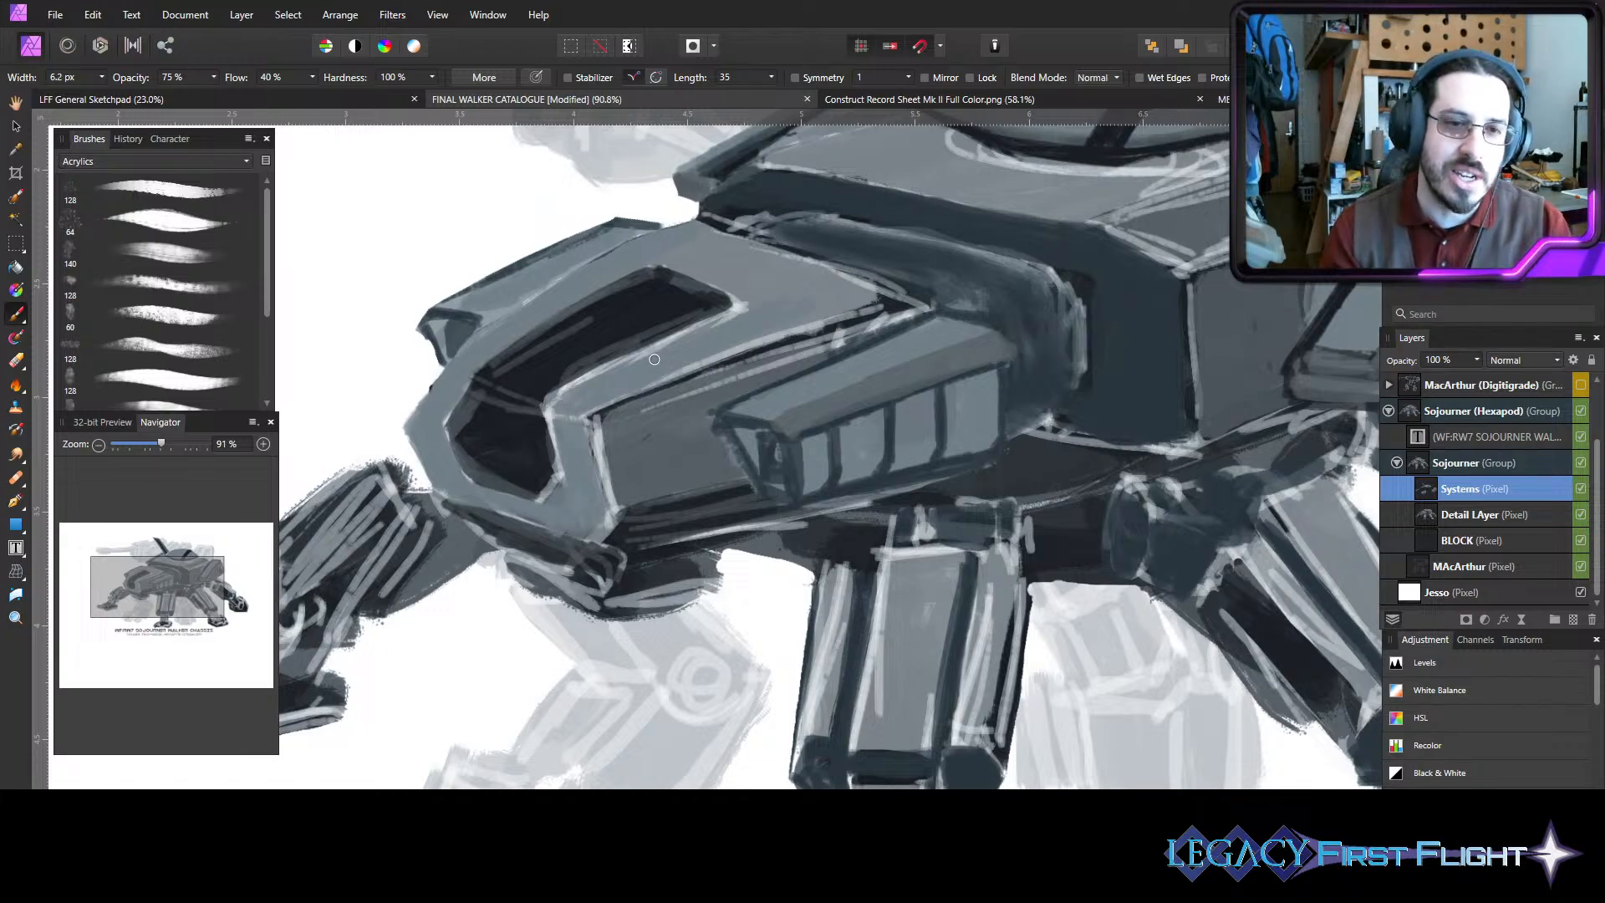
pyautogui.press('[')
pyautogui.press('[')
pyautogui.press('[')
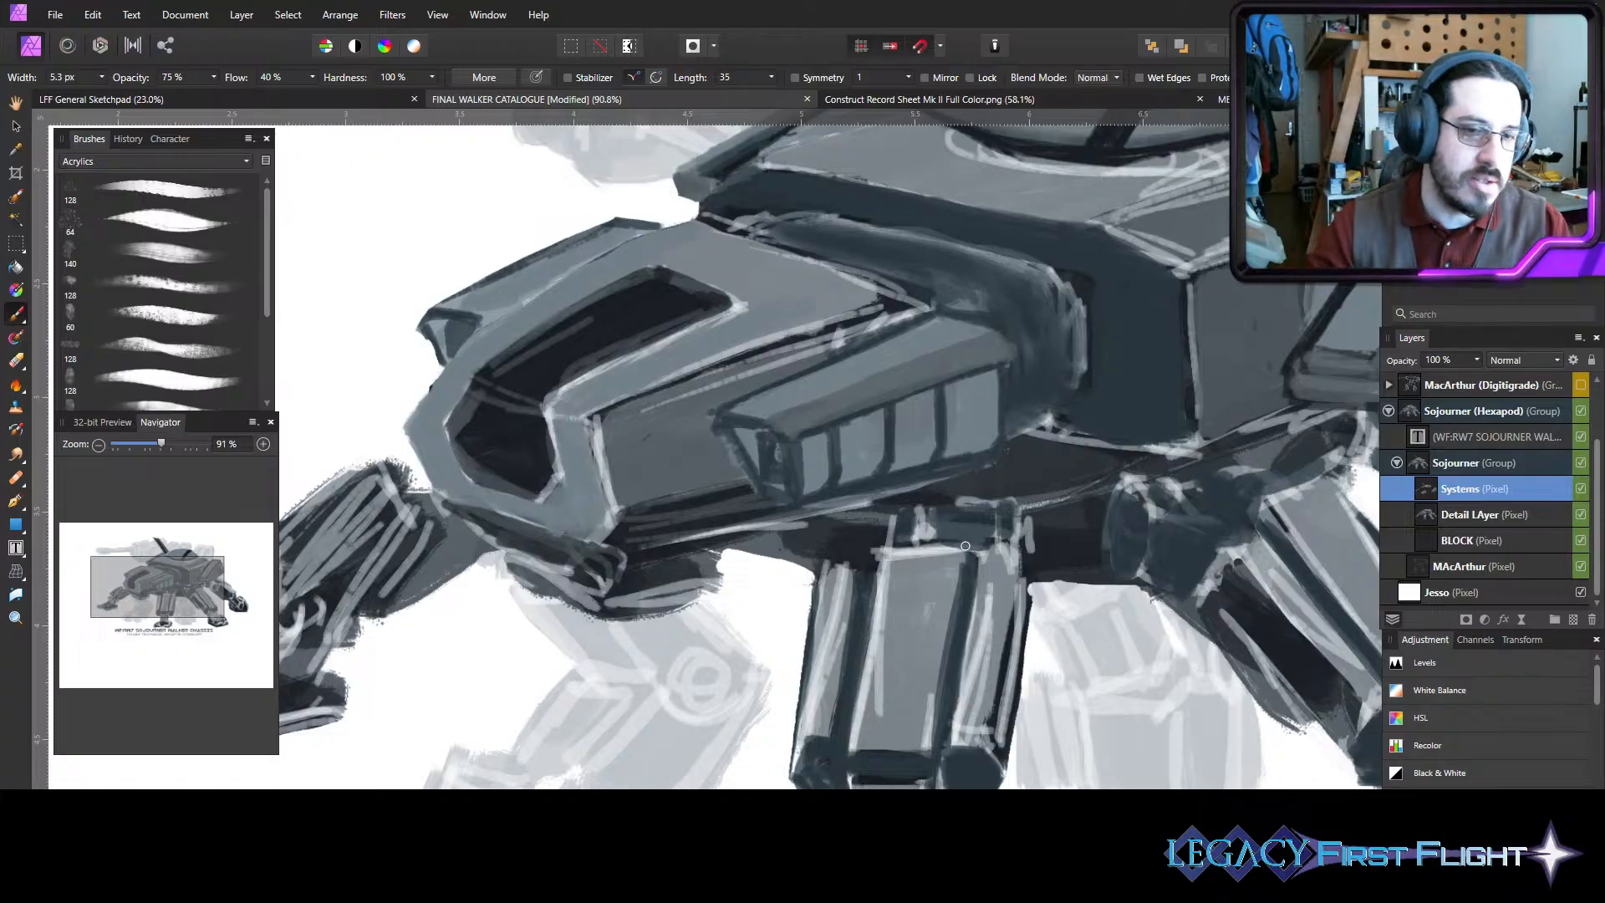
pyautogui.press(']')
pyautogui.press(']')
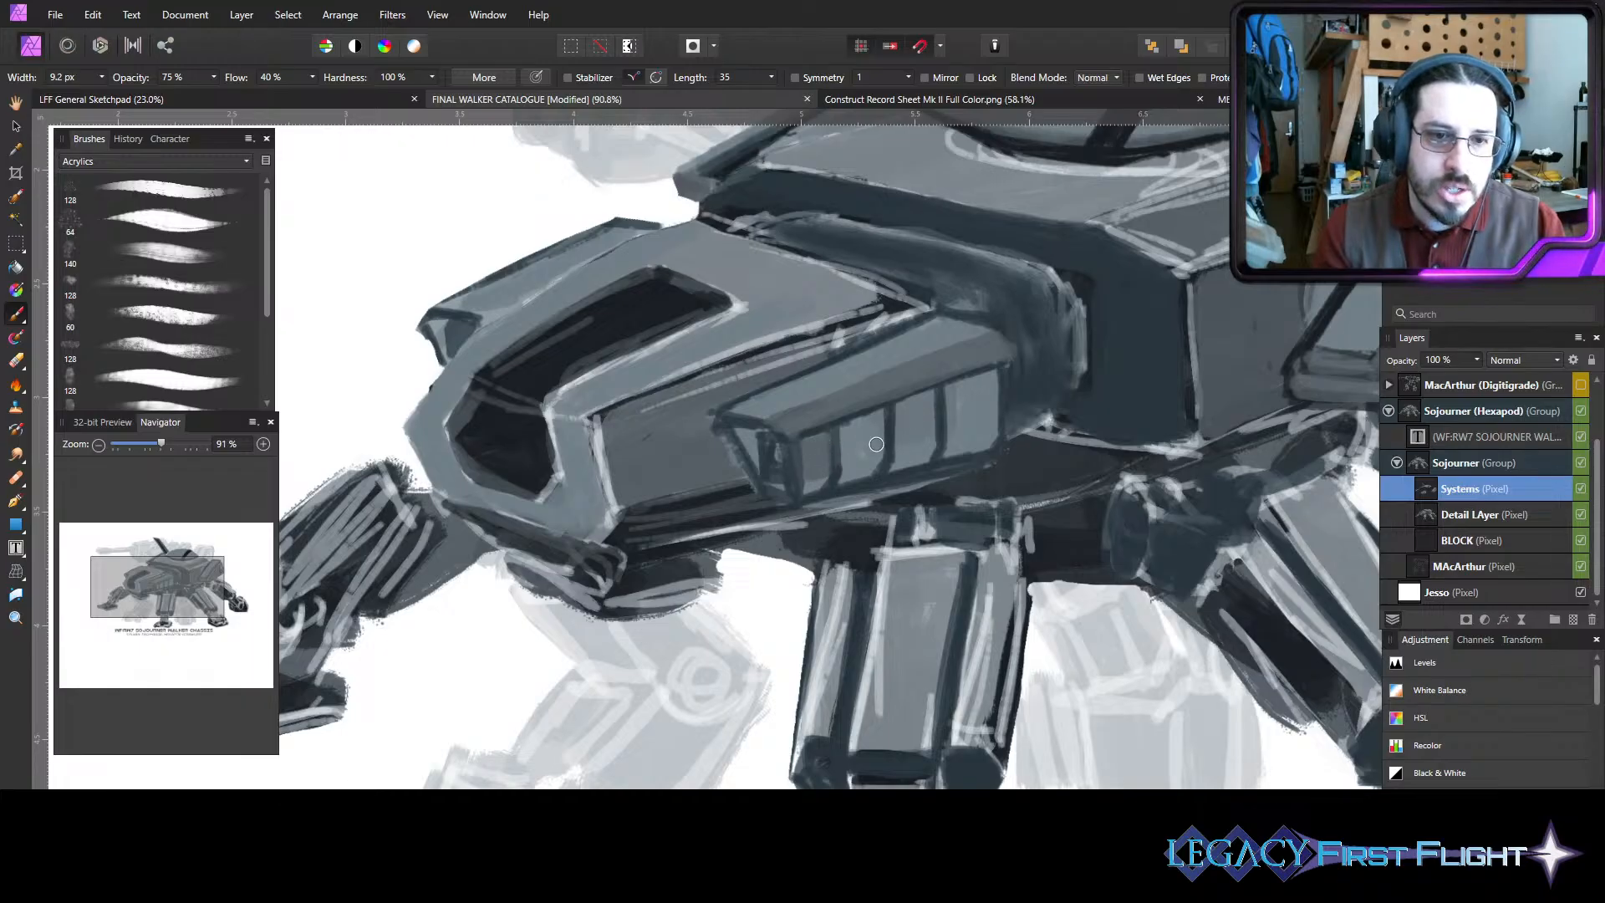
pyautogui.moveTo(853, 442)
pyautogui.mouseDown()
pyautogui.moveTo(852, 464)
pyautogui.moveTo(874, 420)
pyautogui.moveTo(848, 427)
pyautogui.moveTo(879, 415)
pyautogui.moveTo(875, 454)
pyautogui.moveTo(878, 420)
pyautogui.moveTo(876, 454)
pyautogui.moveTo(843, 464)
pyautogui.moveTo(932, 451)
pyautogui.moveTo(916, 450)
pyautogui.moveTo(933, 435)
pyautogui.moveTo(929, 398)
pyautogui.moveTo(903, 438)
pyautogui.moveTo(899, 406)
pyautogui.moveTo(914, 433)
pyautogui.mouseUp()
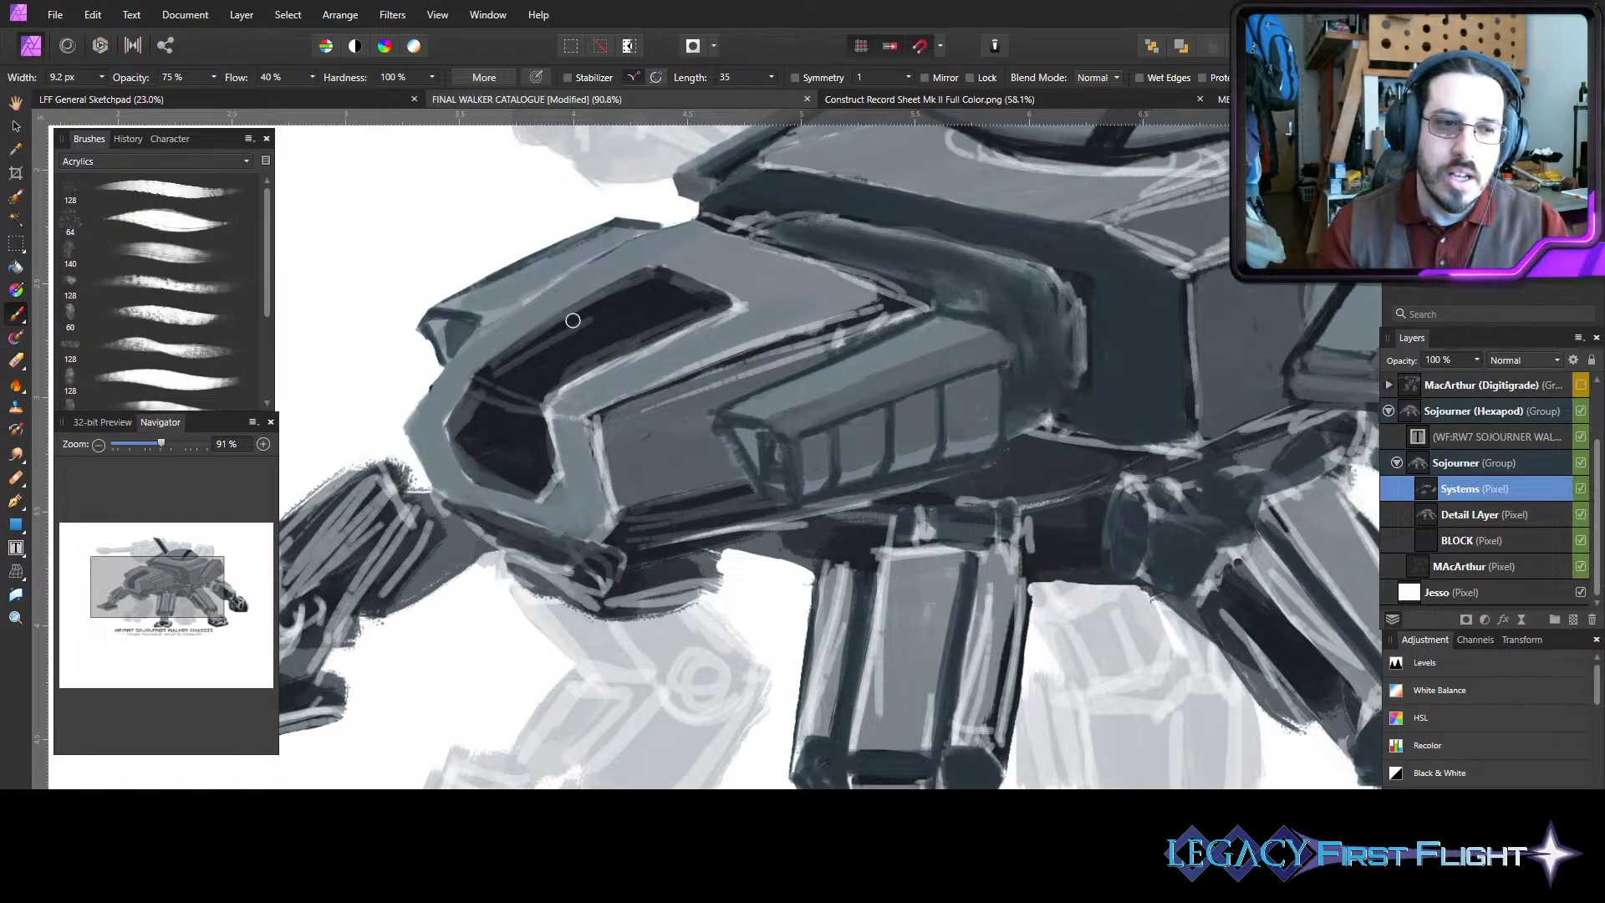
# - Paint over the front faces of the far and near side blocks in mid grey with a 7.3 px brush
pyautogui.press('[')
pyautogui.press('[')
pyautogui.press('[')
pyautogui.press('[')
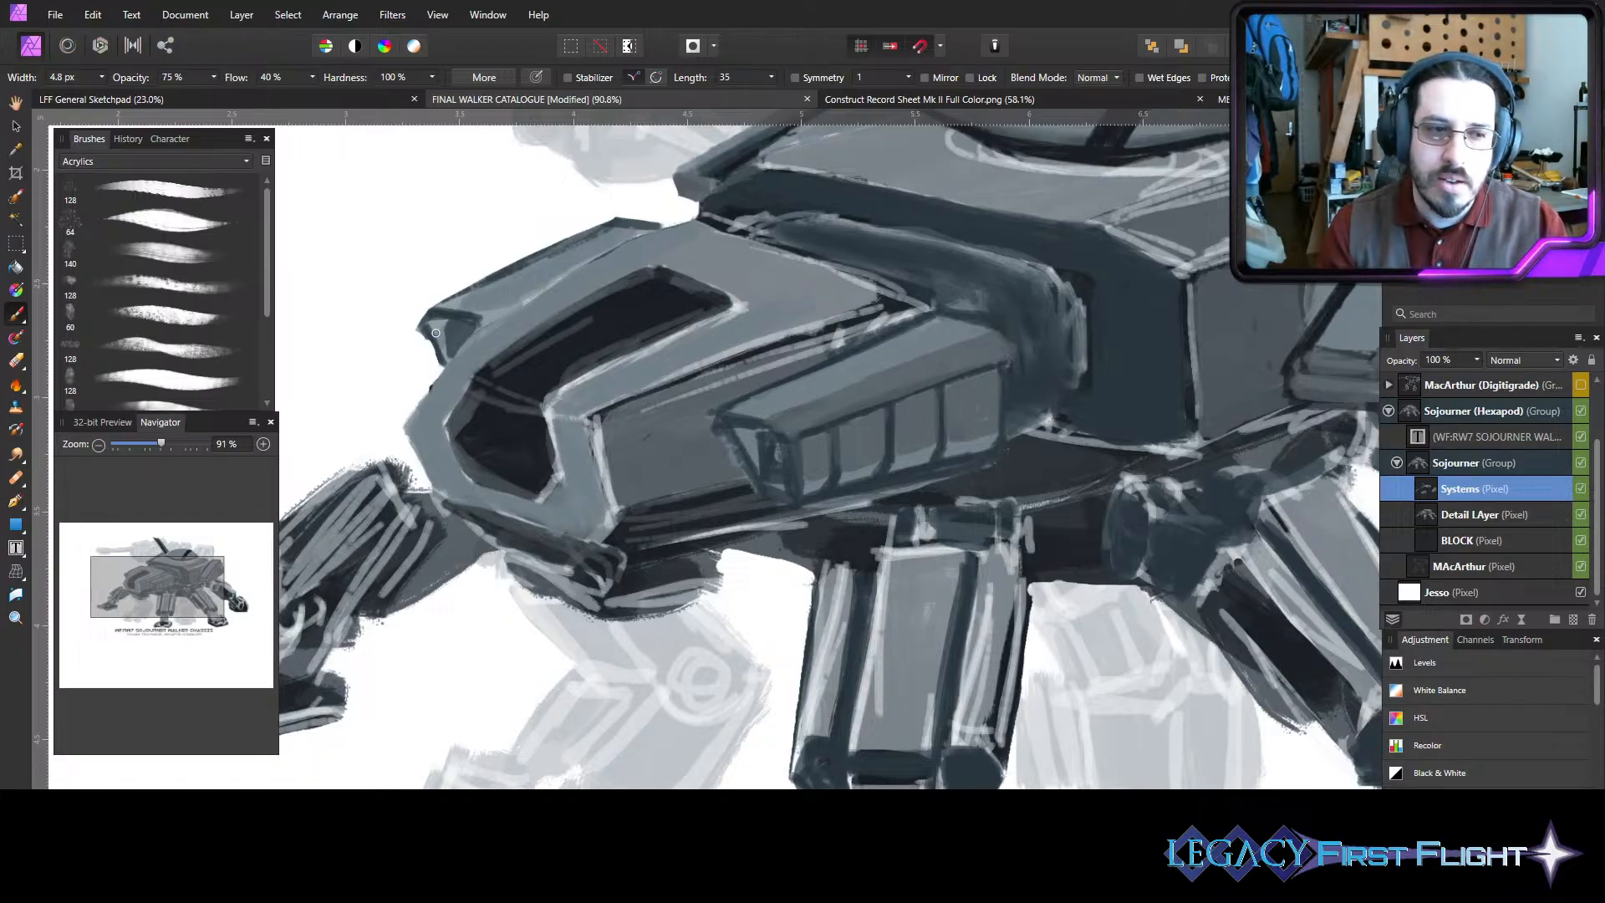
pyautogui.press(']')
pyautogui.moveTo(439, 327)
pyautogui.mouseDown()
pyautogui.moveTo(449, 351)
pyautogui.moveTo(432, 322)
pyautogui.mouseUp()
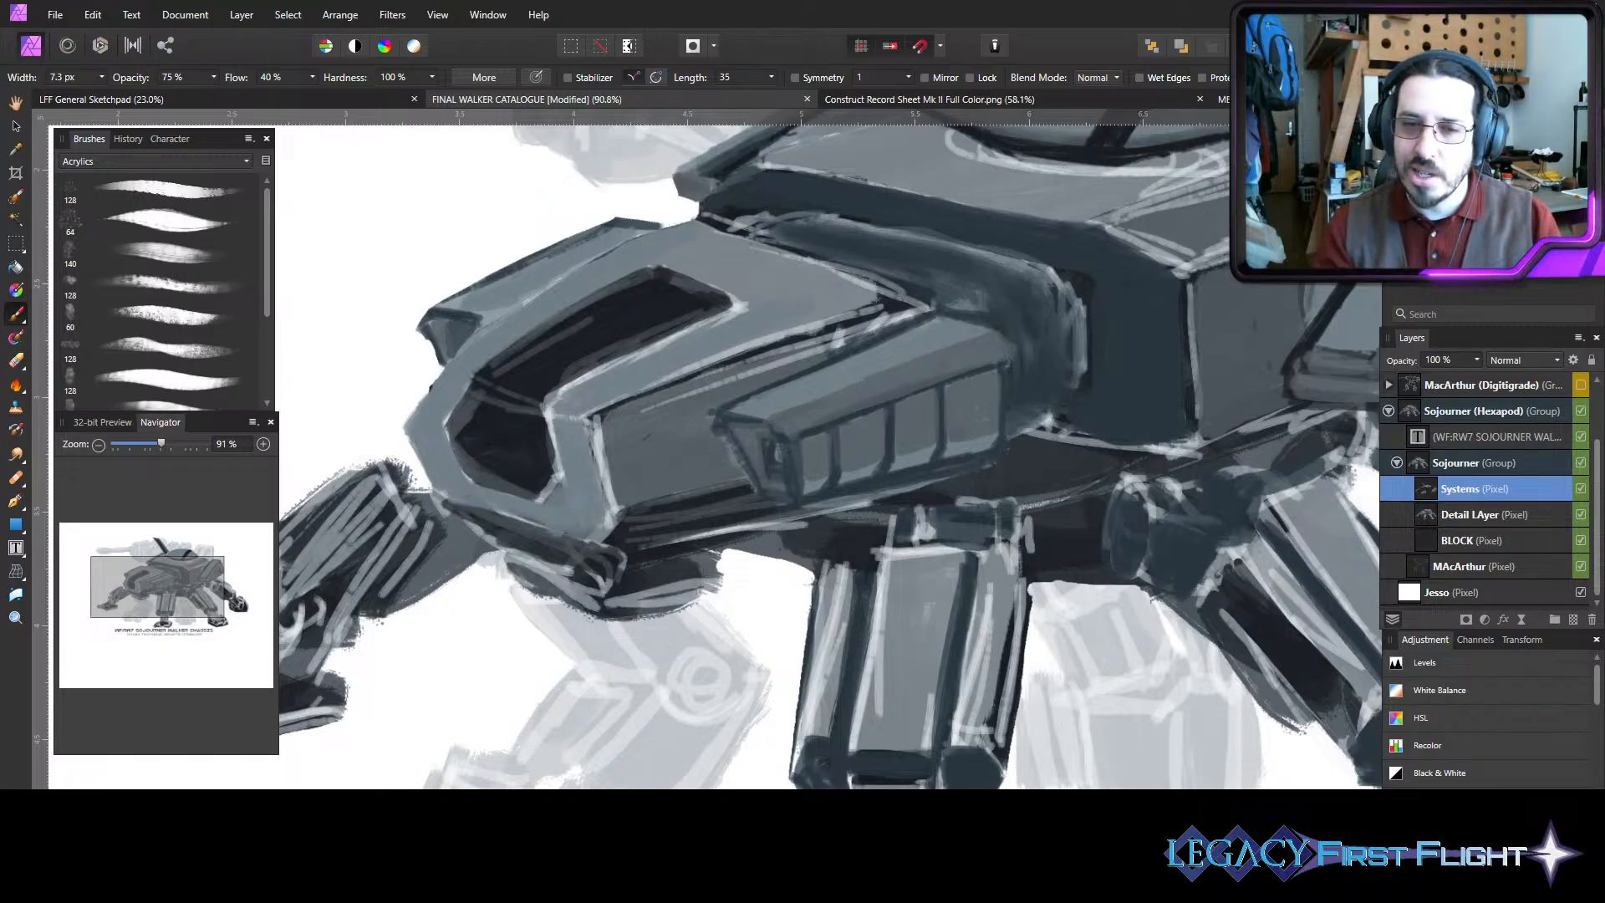
# - Choose the dark grey #2D3131 and darken the side blocks' front faces and the near block's panels with a 12.8 px brush
pyautogui.doubleClick(1411, 143)
pyautogui.click(846, 393)
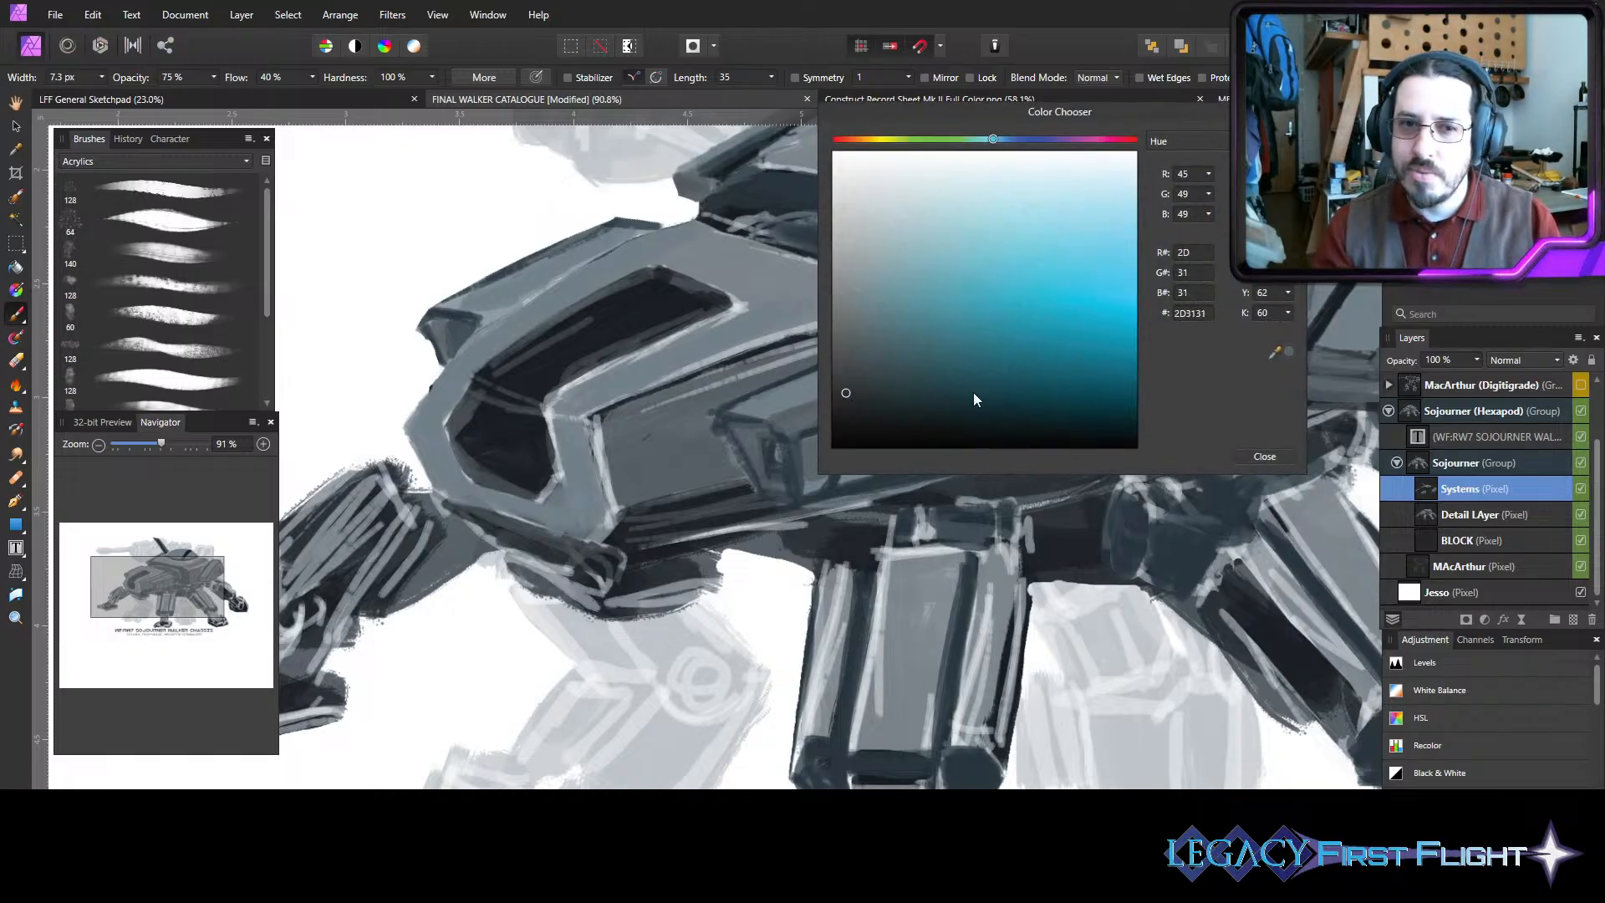
pyautogui.click(1264, 456)
pyautogui.press(']')
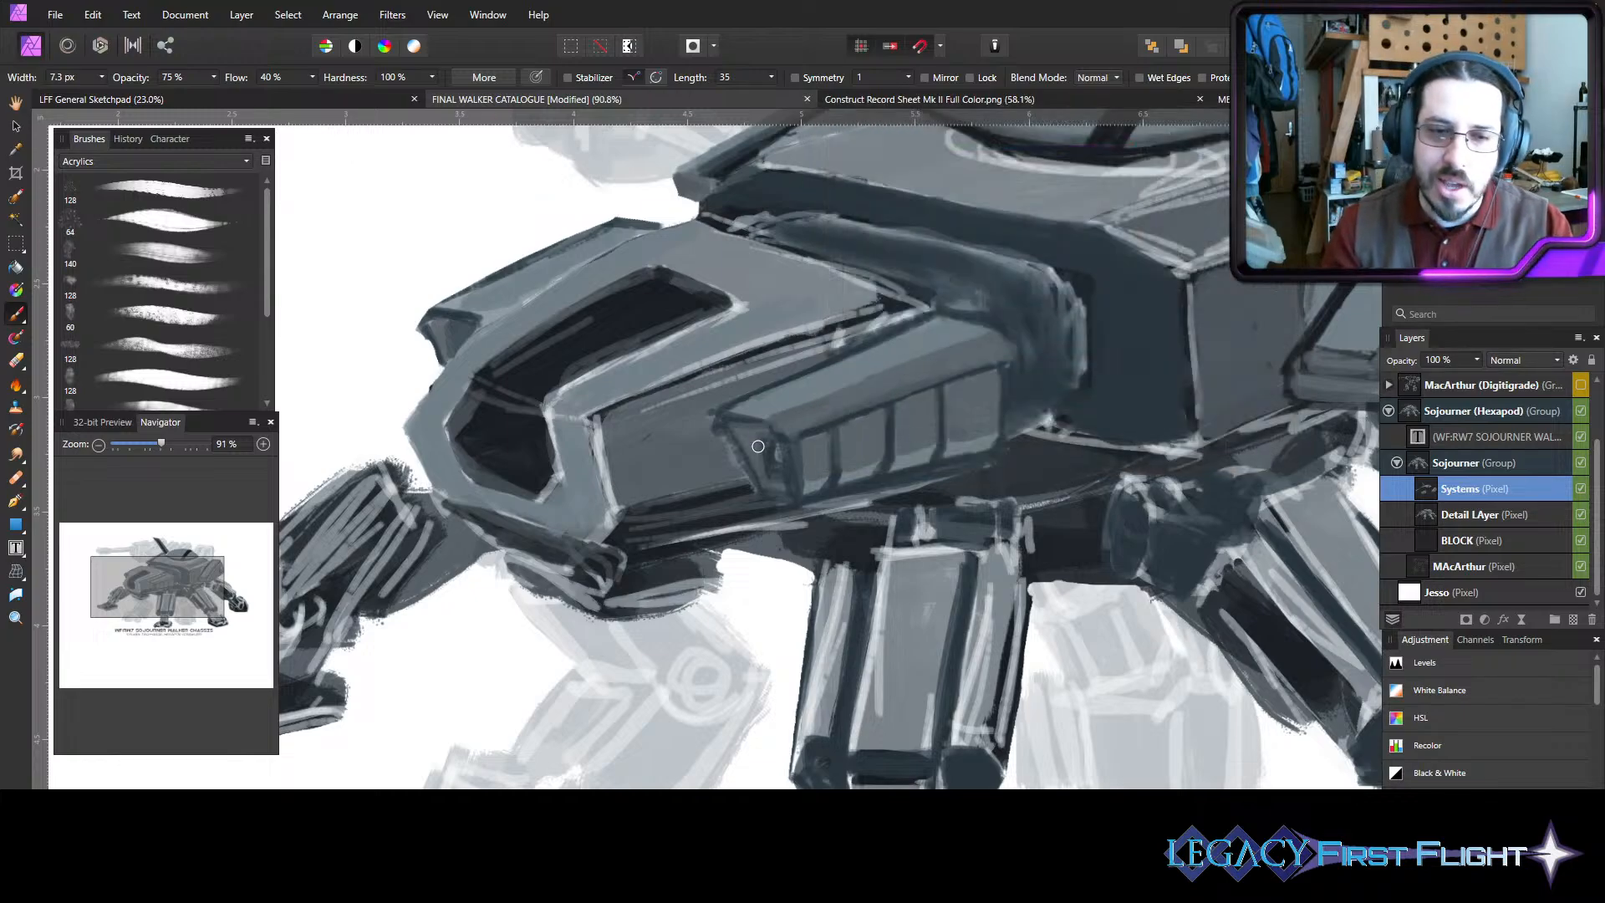
pyautogui.press(']')
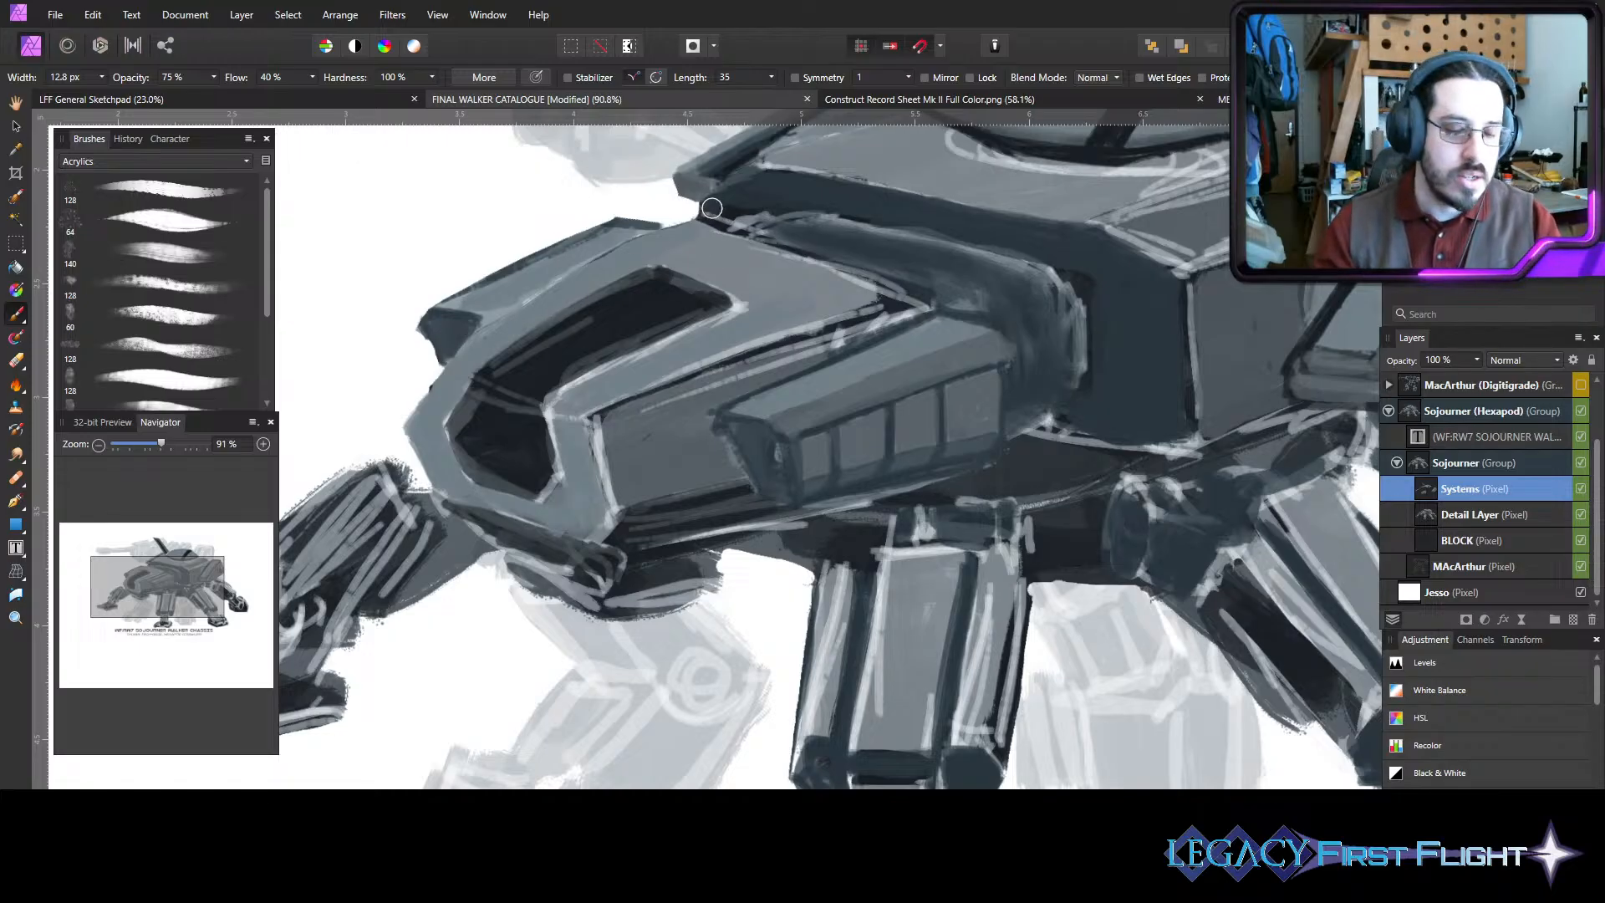
# - Redraw the near side block's panel dividers and the line beneath its top face in thin dark strokes about 3.5 px wide
pyautogui.press('[')
pyautogui.press('[')
pyautogui.press('[')
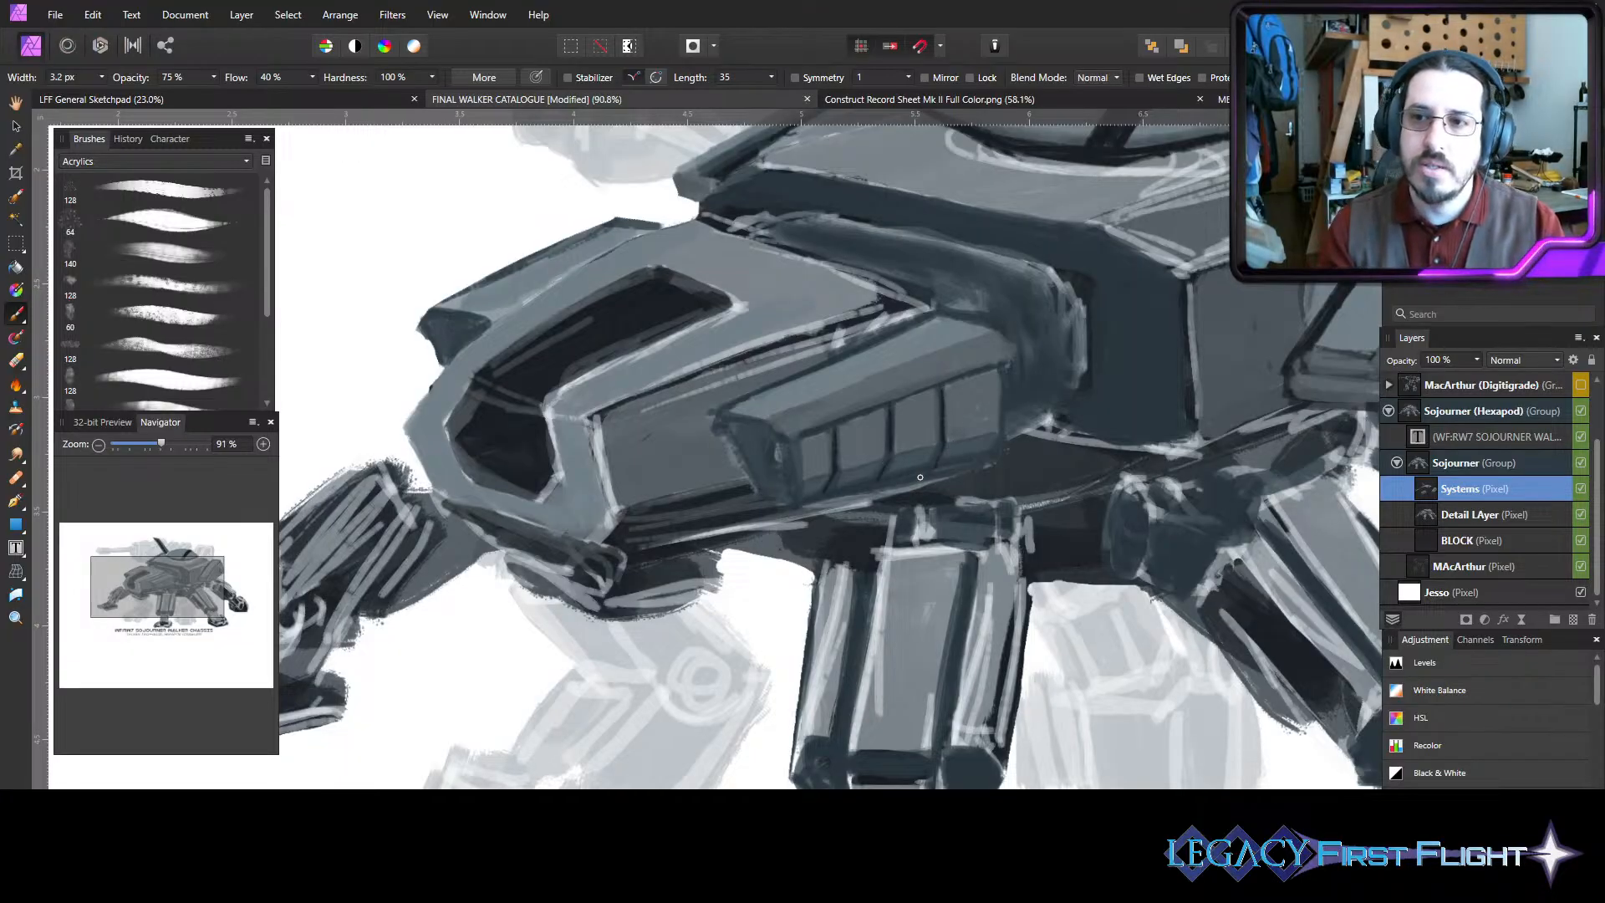
pyautogui.press(']')
pyautogui.press(']')
pyautogui.press(']')
pyautogui.press('[')
pyautogui.press('[')
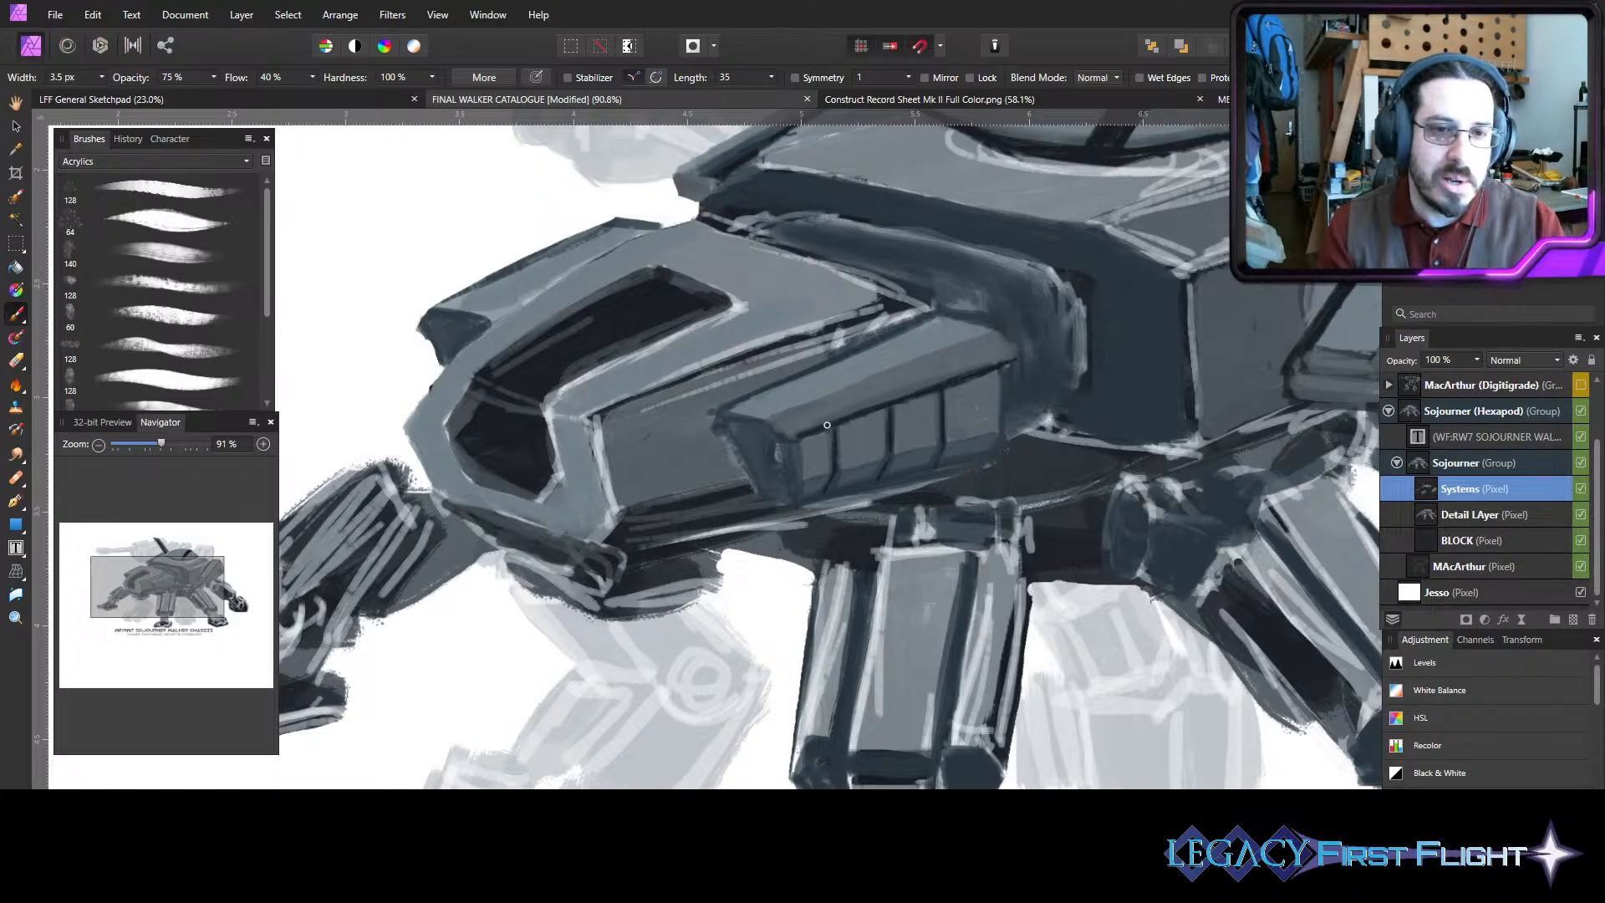
# - Outline the near side block's front face in dark strokes, starting with a 4.6 px brush
pyautogui.press(']')
pyautogui.press(']')
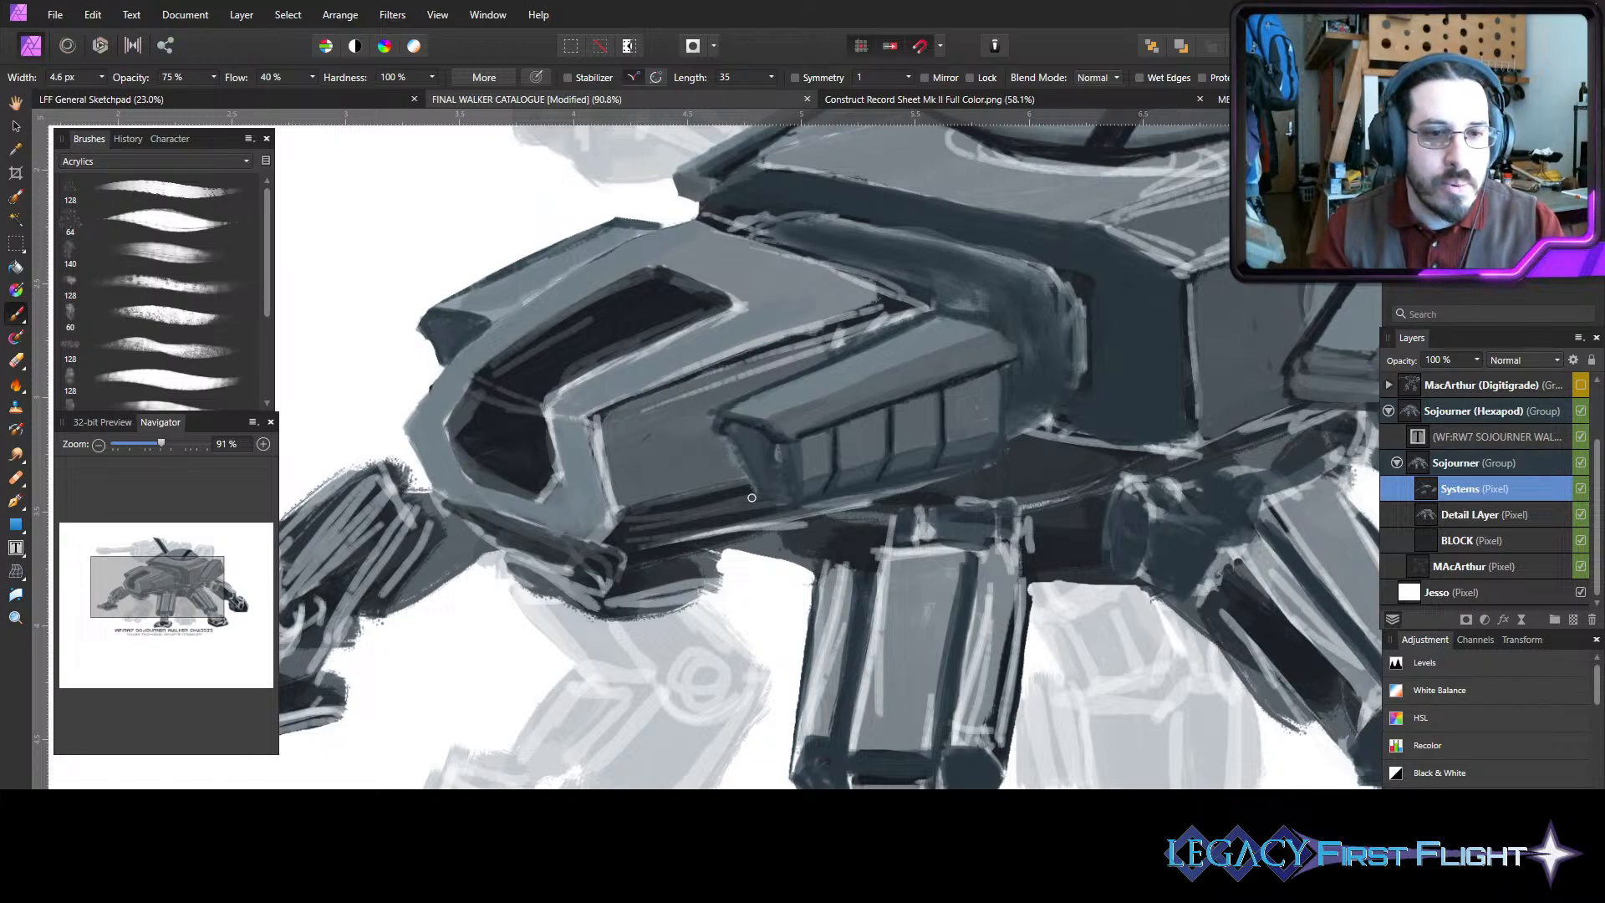
pyautogui.moveTo(752, 477)
pyautogui.mouseDown()
pyautogui.moveTo(728, 428)
pyautogui.moveTo(774, 468)
pyautogui.mouseUp()
pyautogui.press(']')
pyautogui.press(']')
pyautogui.press(']')
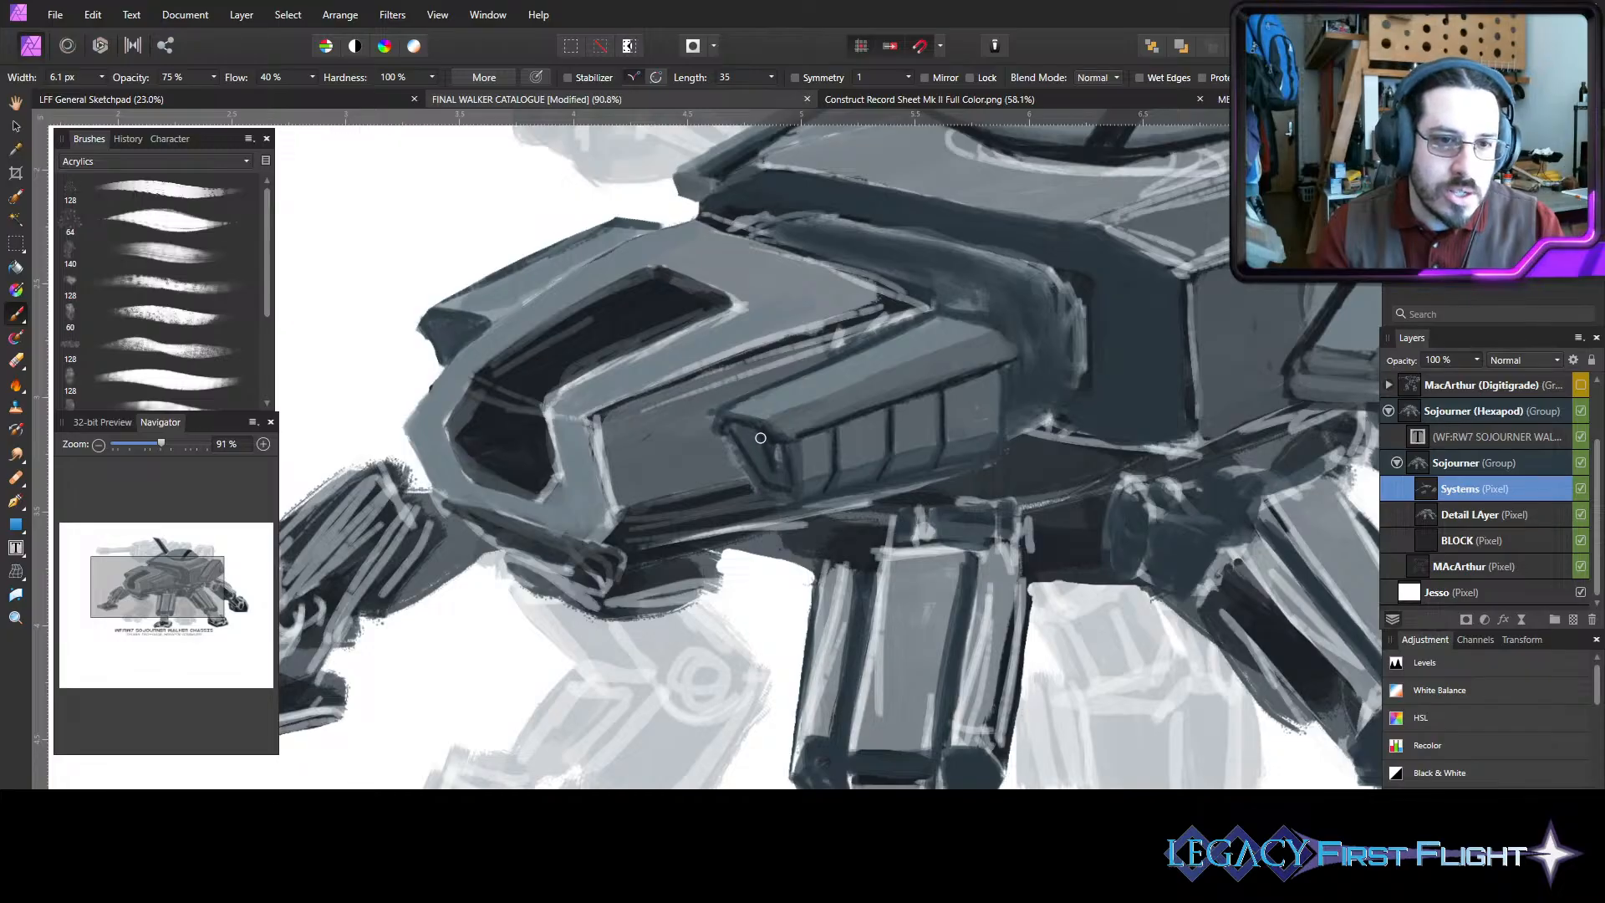
# - Darken the recesses in both side blocks' front faces and draw a dark panel line across the near block's top face
pyautogui.press('[')
pyautogui.press('[')
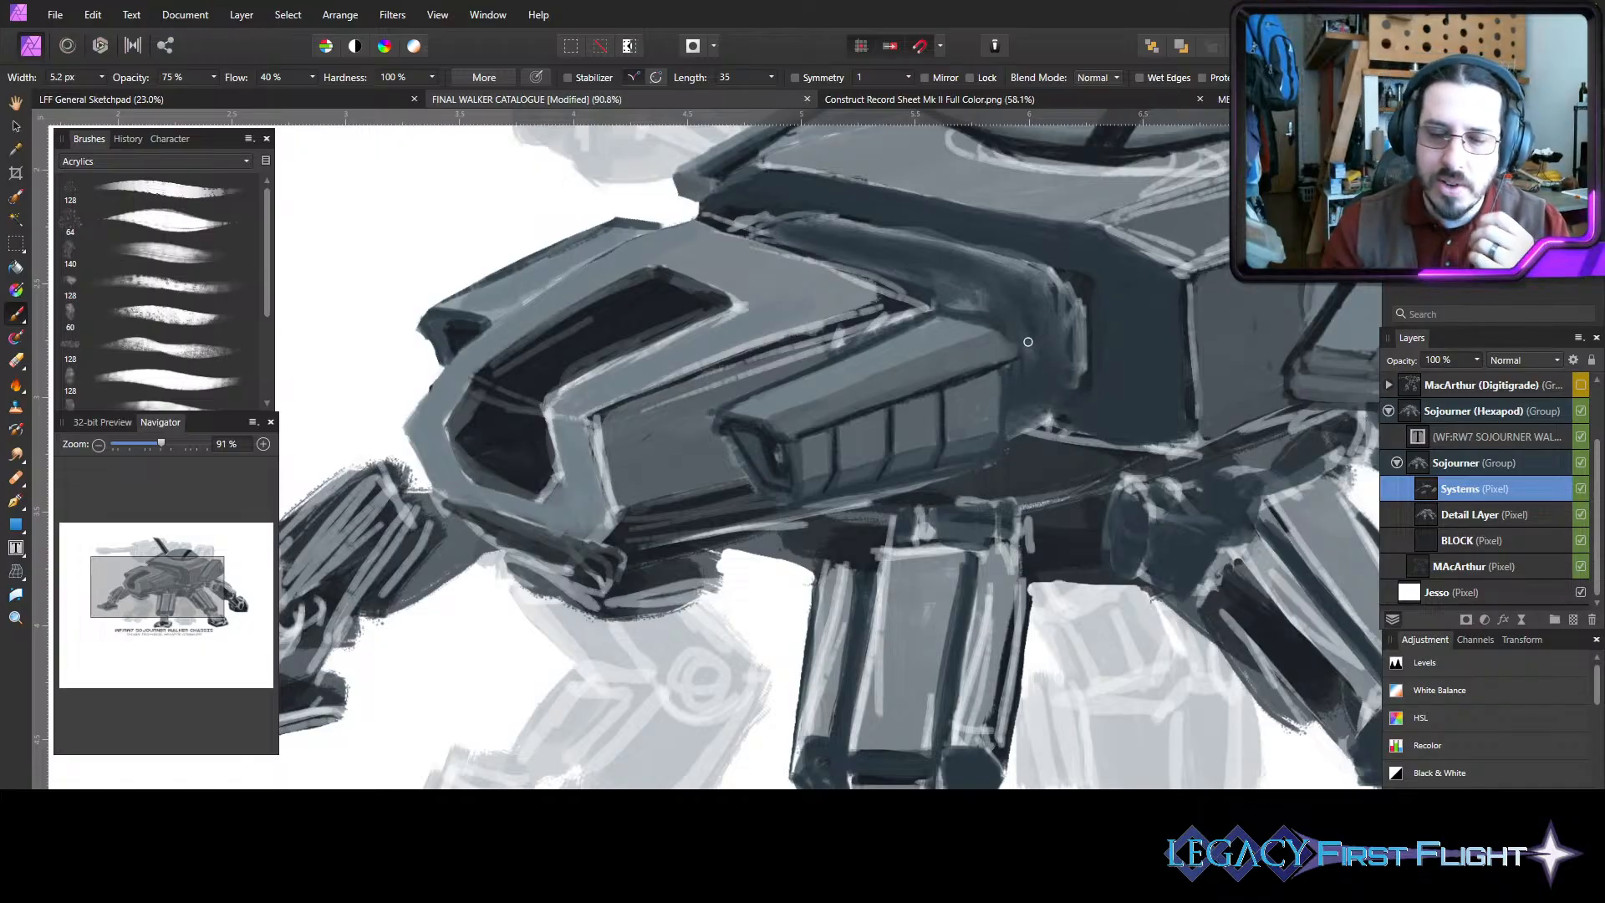
pyautogui.press('[')
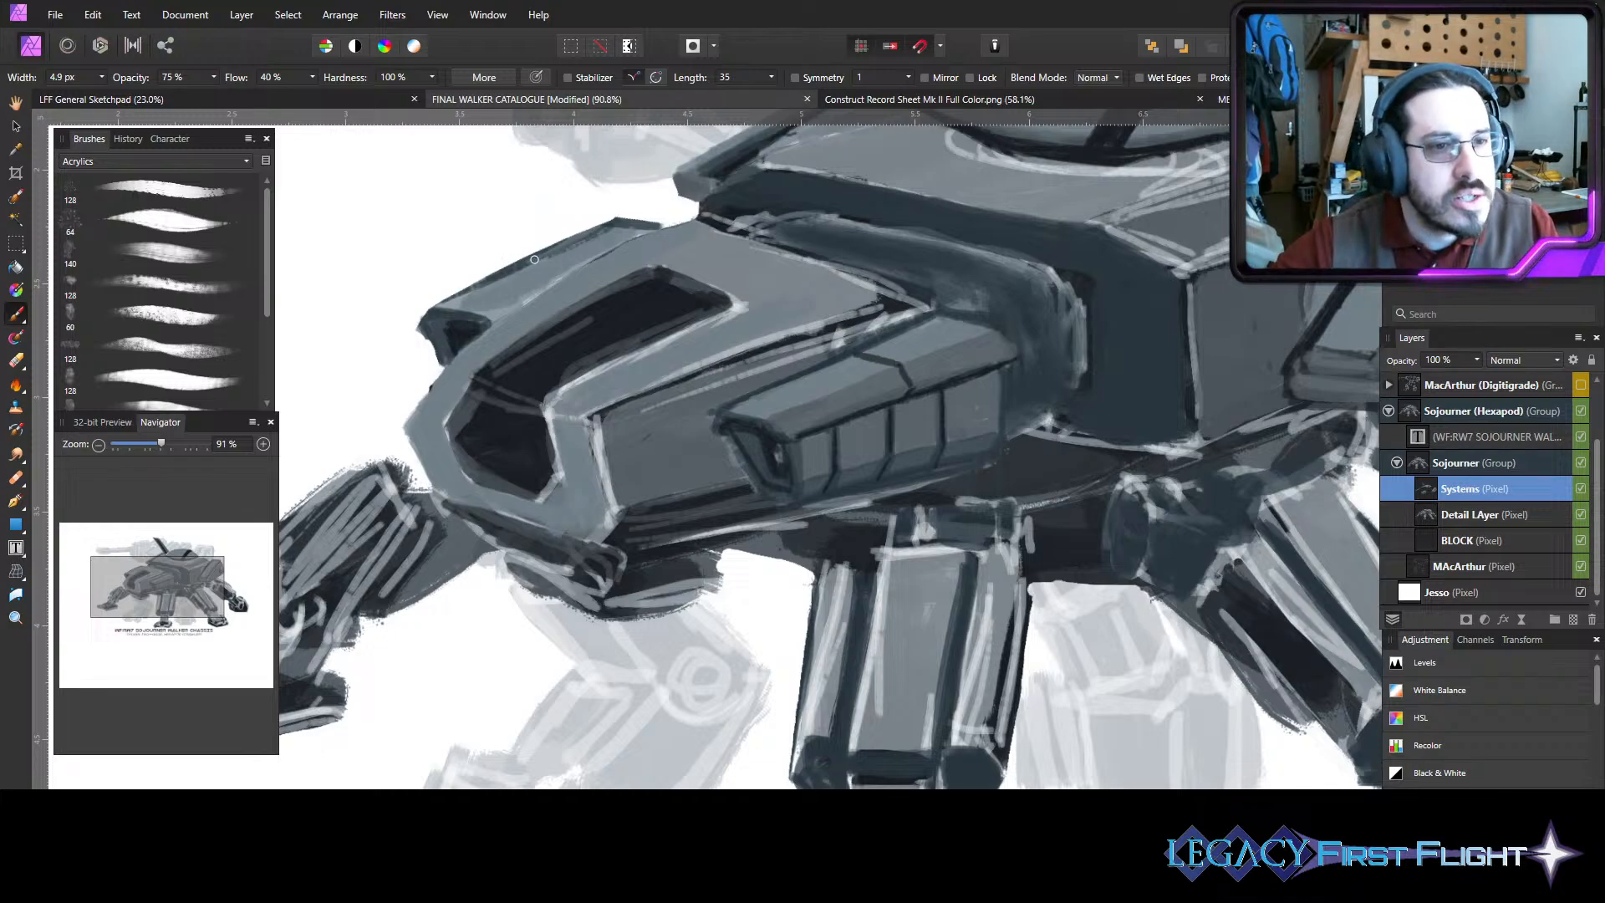
pyautogui.moveTo(538, 256); pyautogui.dragTo(565, 257)
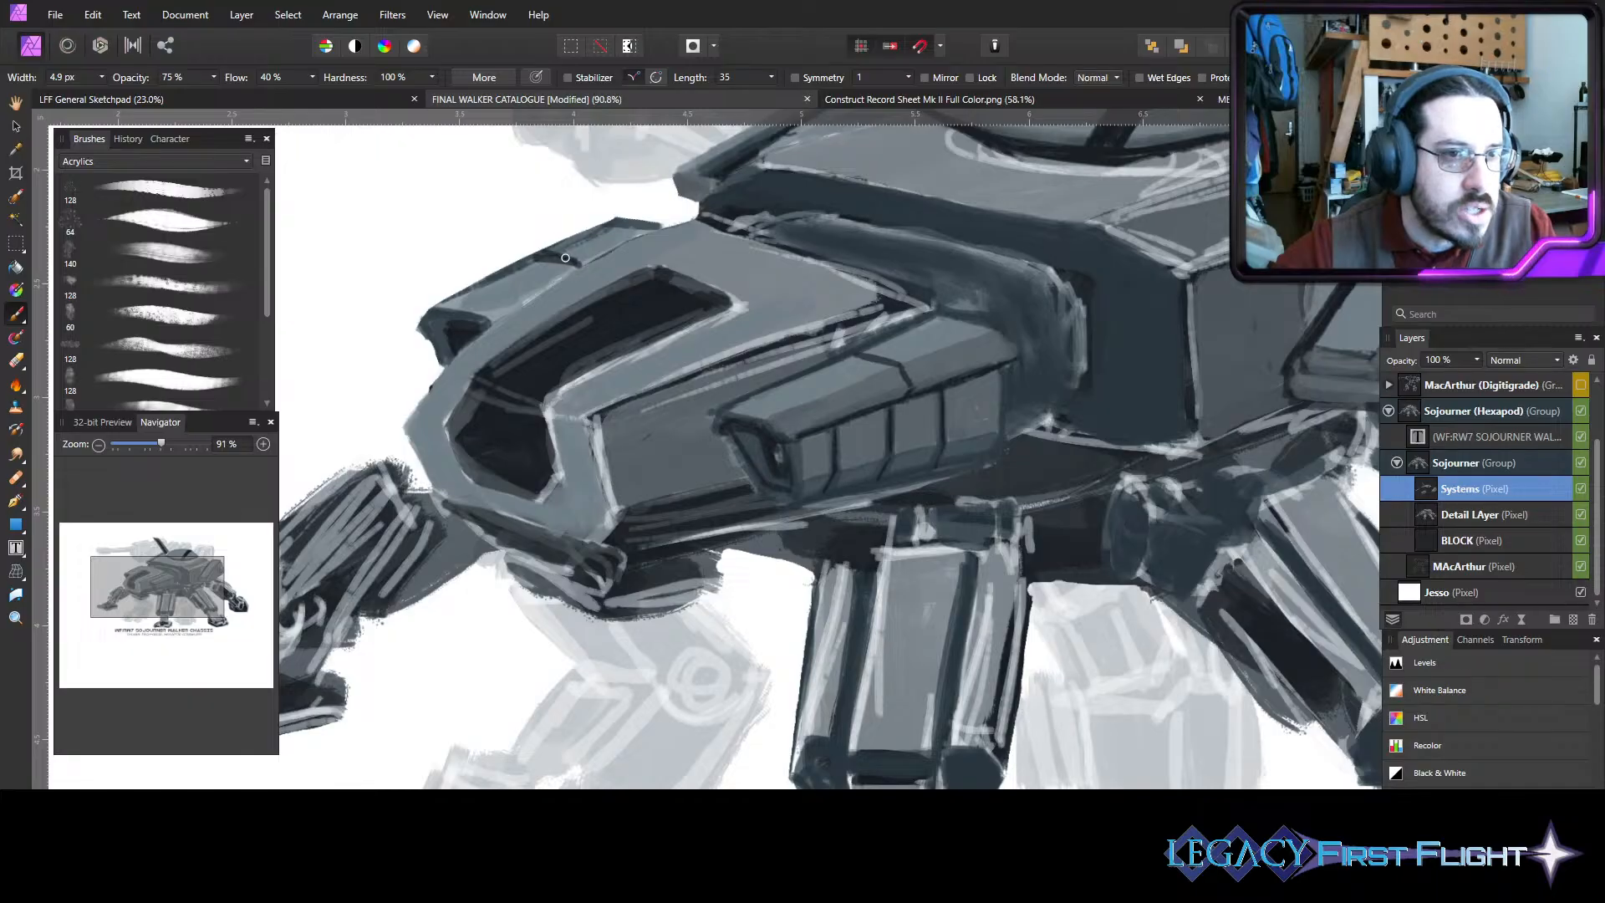
pyautogui.hotkey('ctrl', 'z')
pyautogui.hotkey('ctrl', 'z')
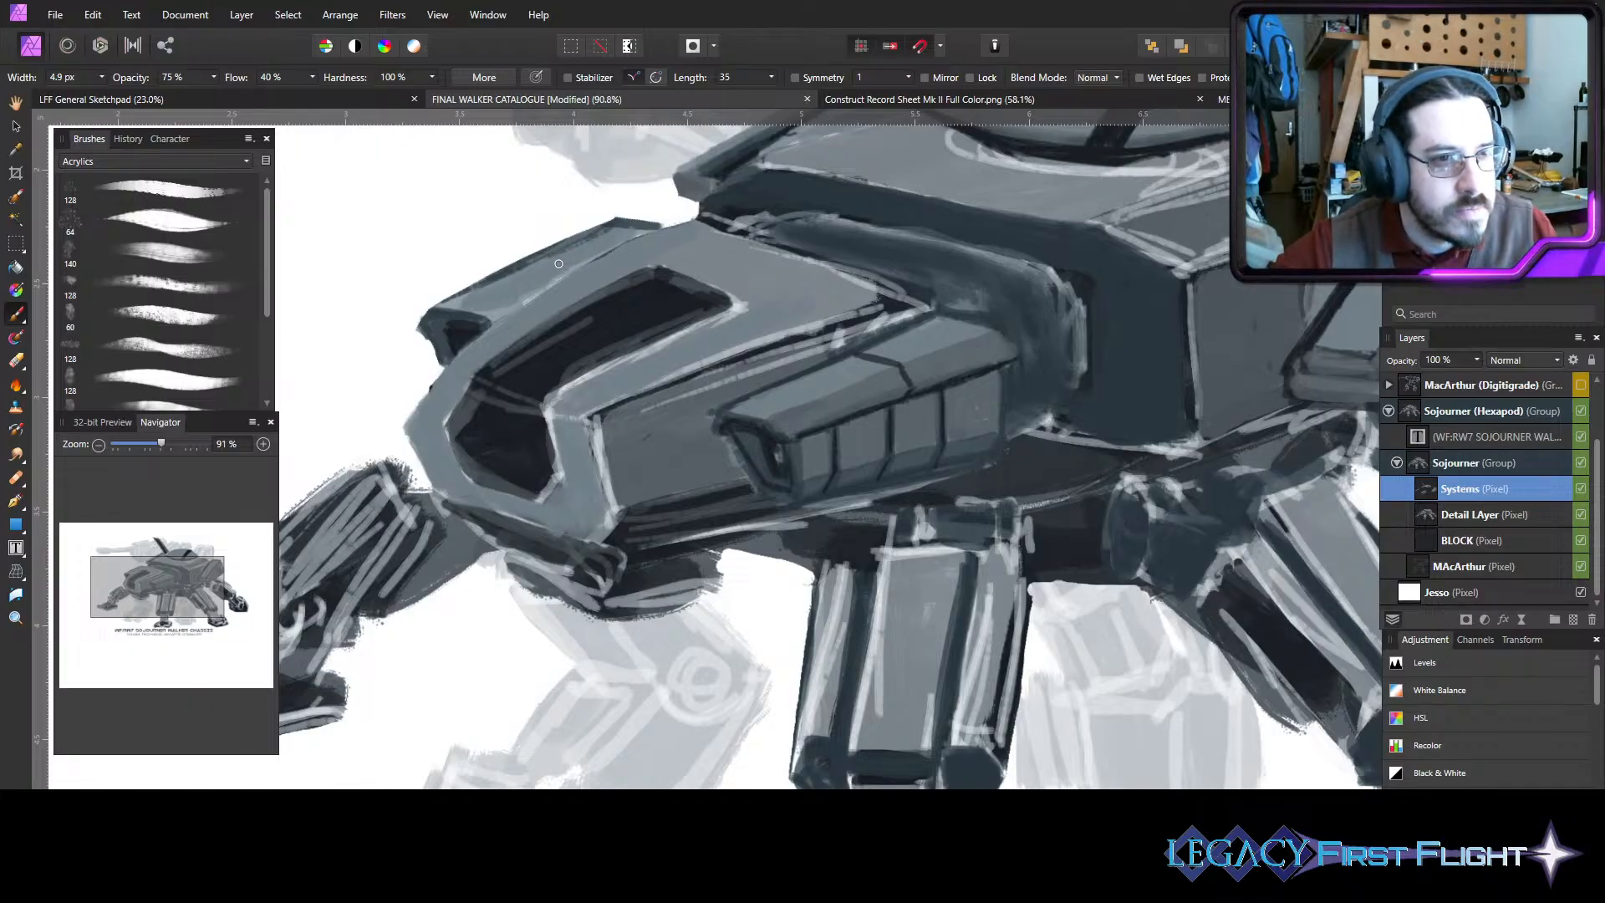
# - Draw a dark panel line across the far-side block's top face with the 4.9 px brush
pyautogui.moveTo(539, 255); pyautogui.dragTo(580, 261)
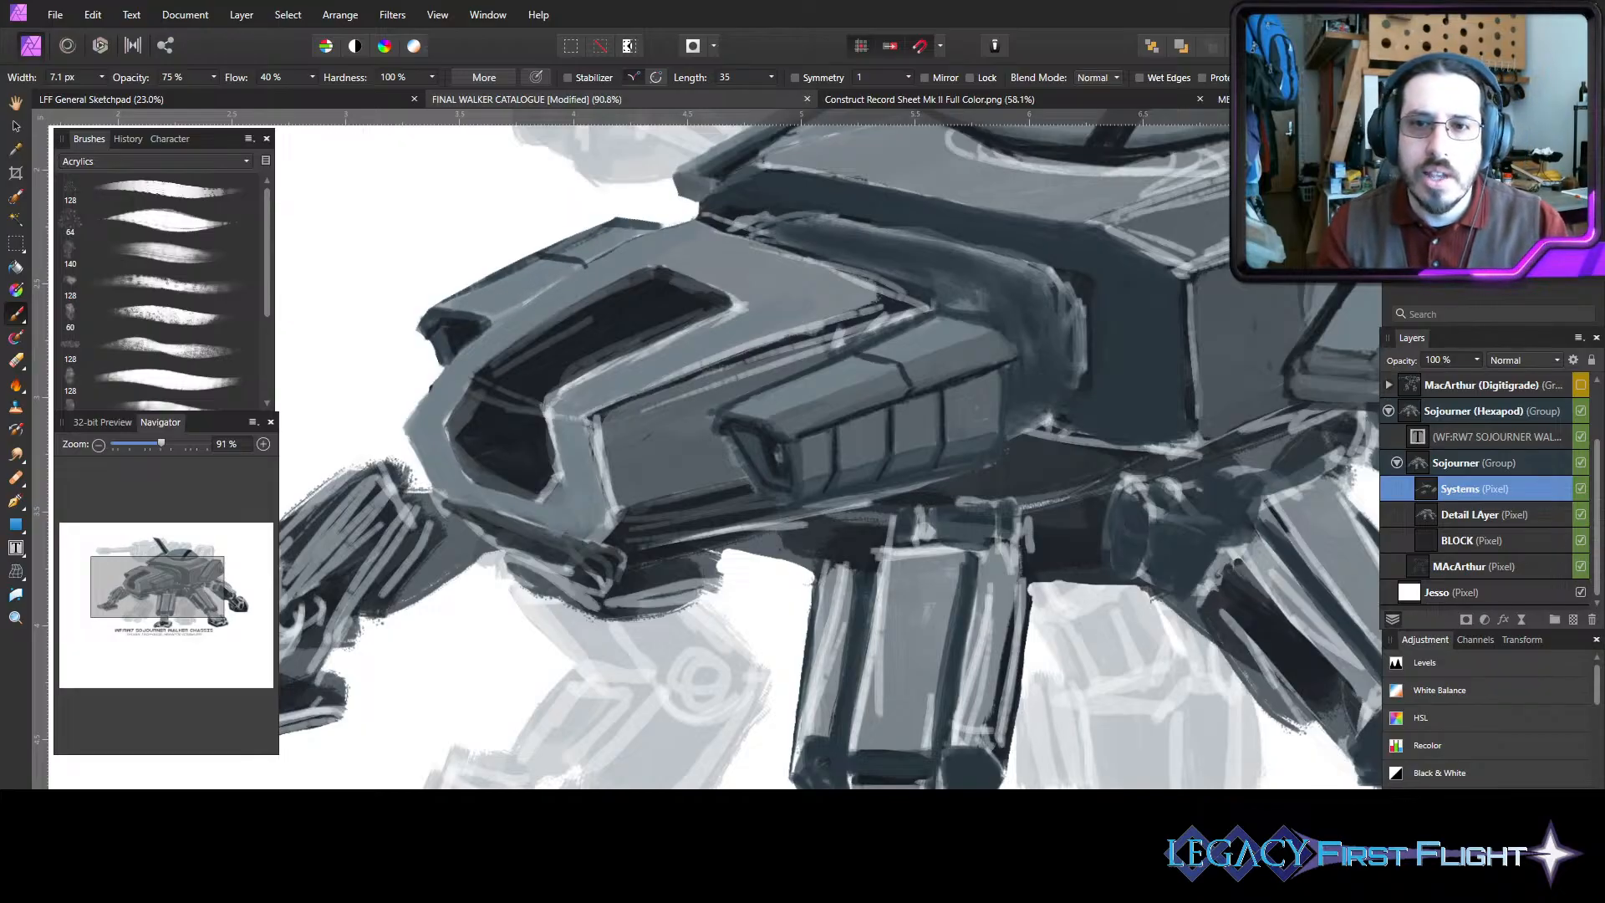
# - On the Detail LAyer, paint a light highlight along the front hull's upper edge down to the nose with a 4.8 px brush
pyautogui.click(1445, 516)
pyautogui.press('[')
pyautogui.press('[')
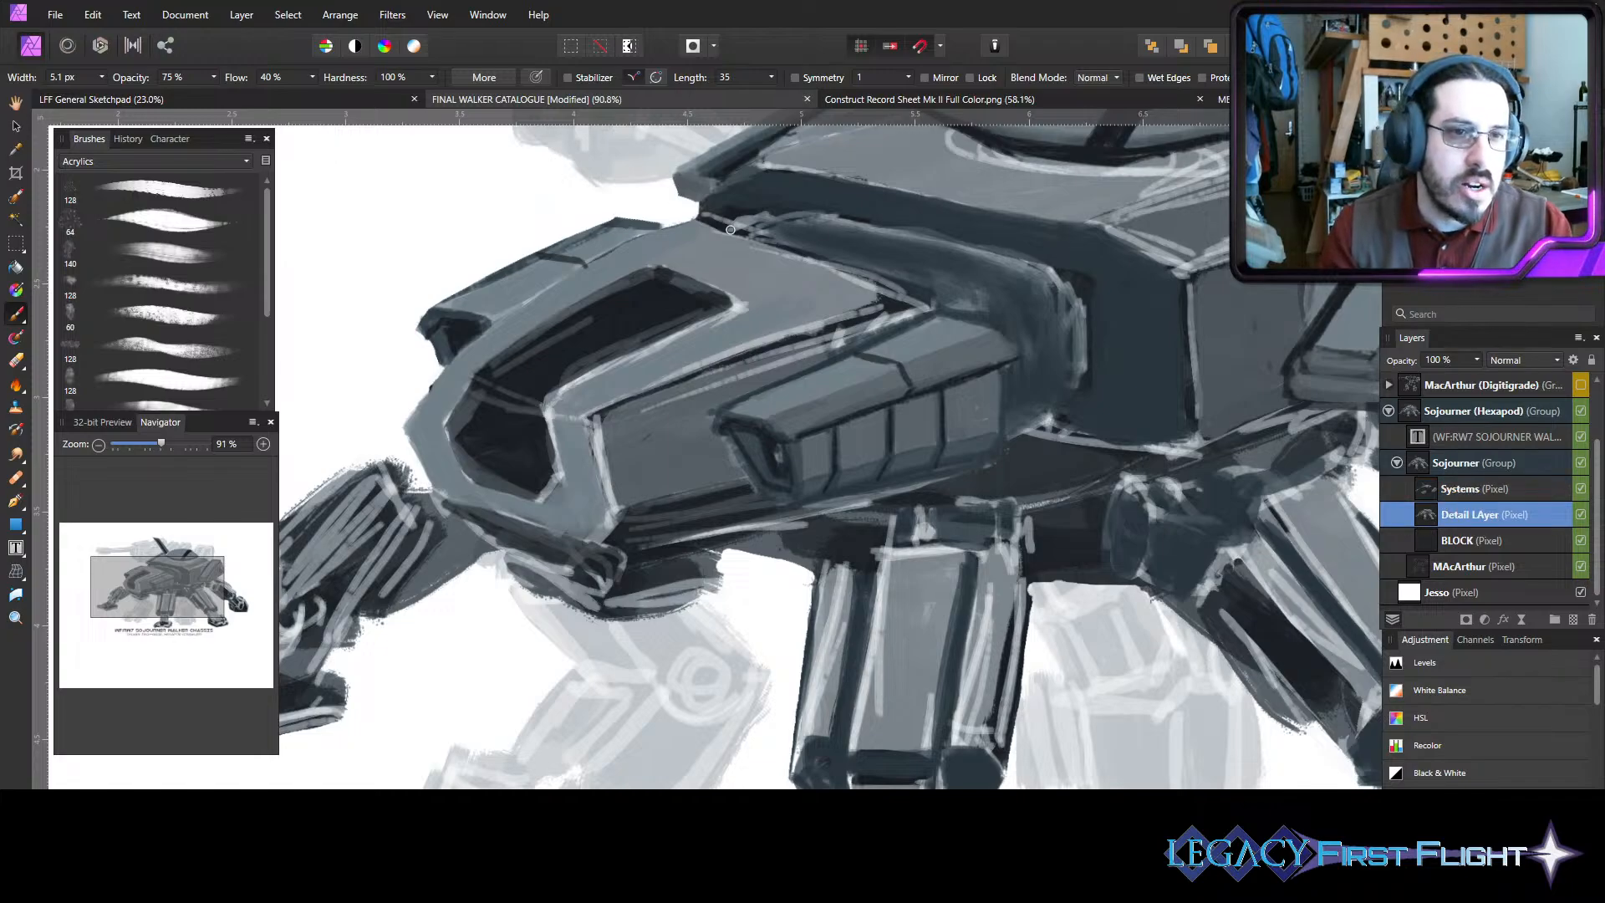
pyautogui.press(']')
pyautogui.press(']')
pyautogui.moveTo(682, 225); pyautogui.dragTo(531, 298)
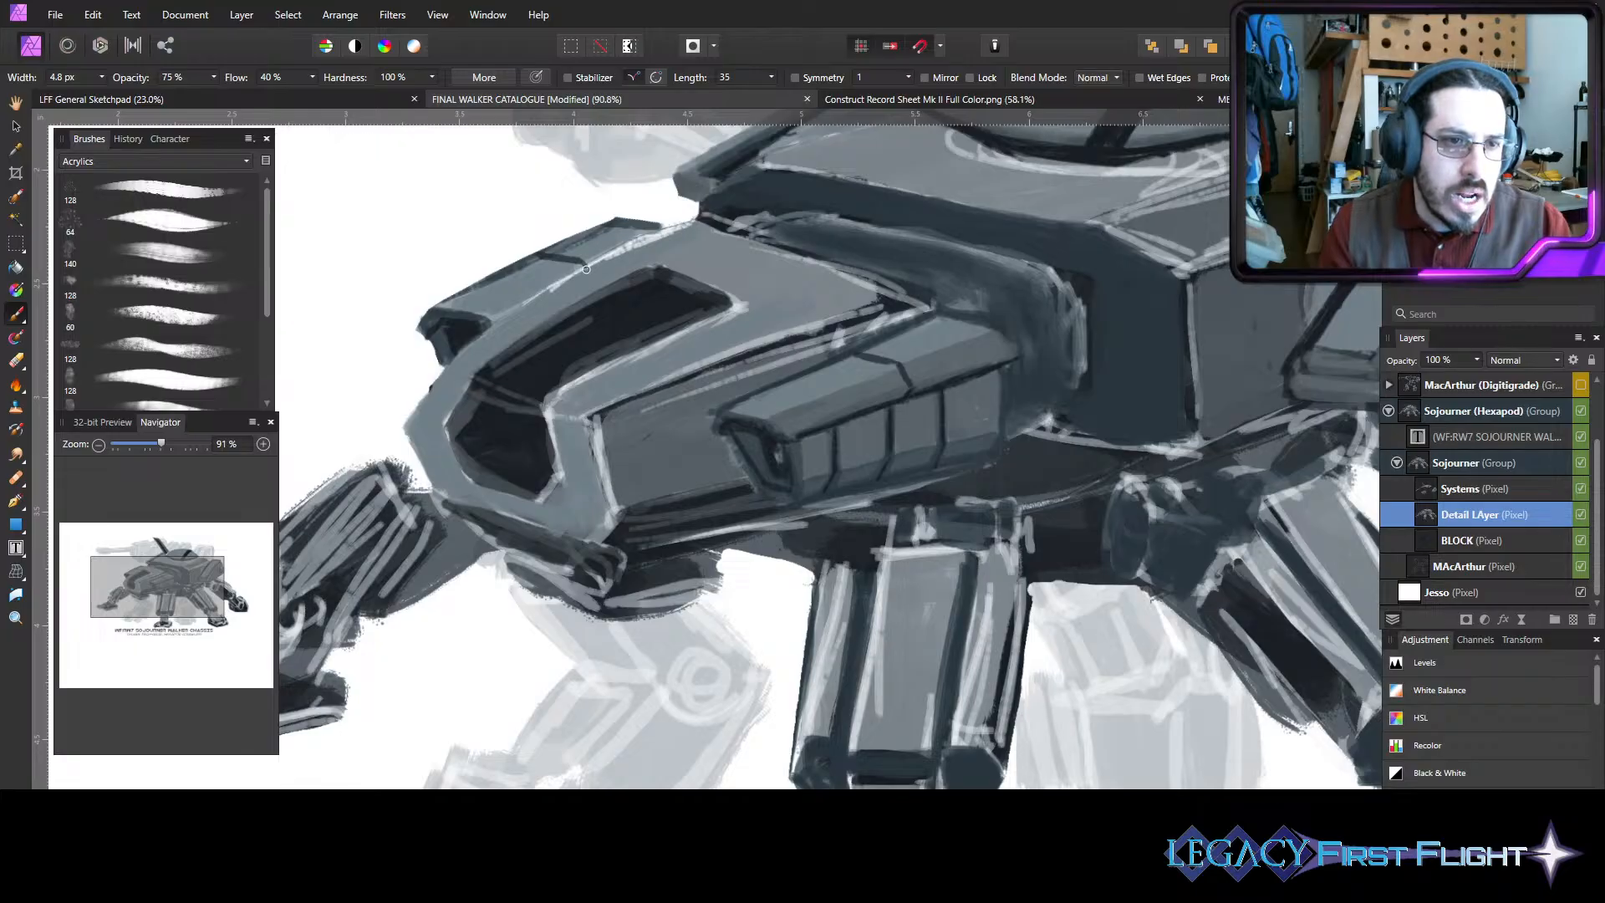
pyautogui.moveTo(604, 261); pyautogui.dragTo(522, 307)
pyautogui.moveTo(597, 264); pyautogui.dragTo(488, 332)
pyautogui.moveTo(552, 287); pyautogui.dragTo(521, 301)
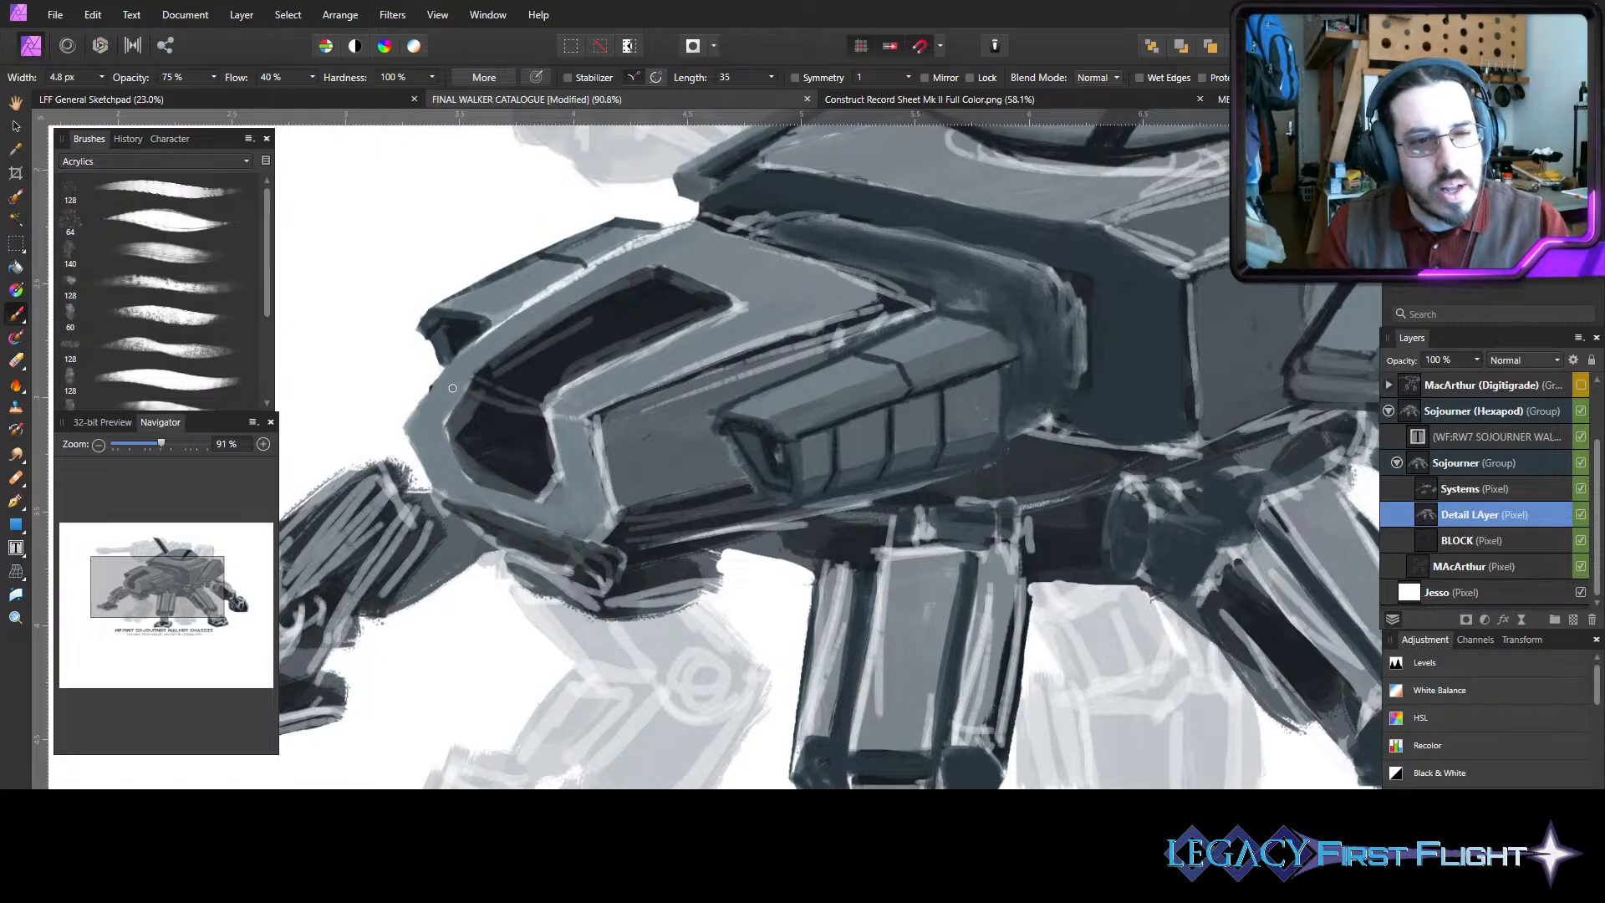
pyautogui.moveTo(451, 356); pyautogui.dragTo(413, 407)
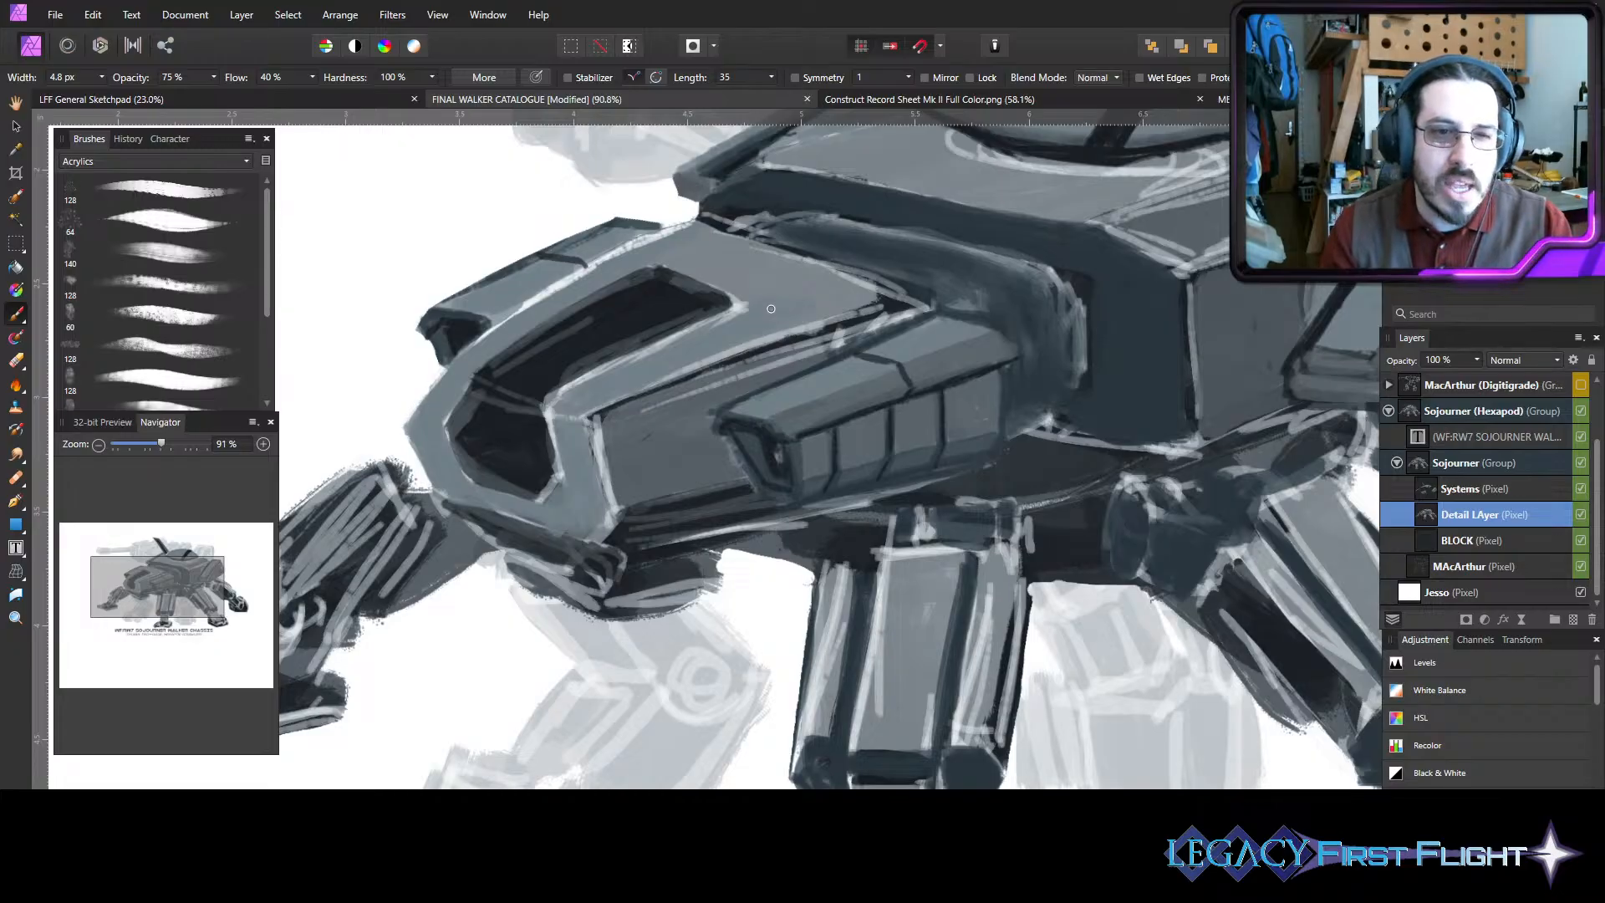
# - Highlight the rear edge of the dark recess on top of the front hull with a 5.5 px brush
pyautogui.press(']')
pyautogui.moveTo(662, 269); pyautogui.dragTo(762, 292)
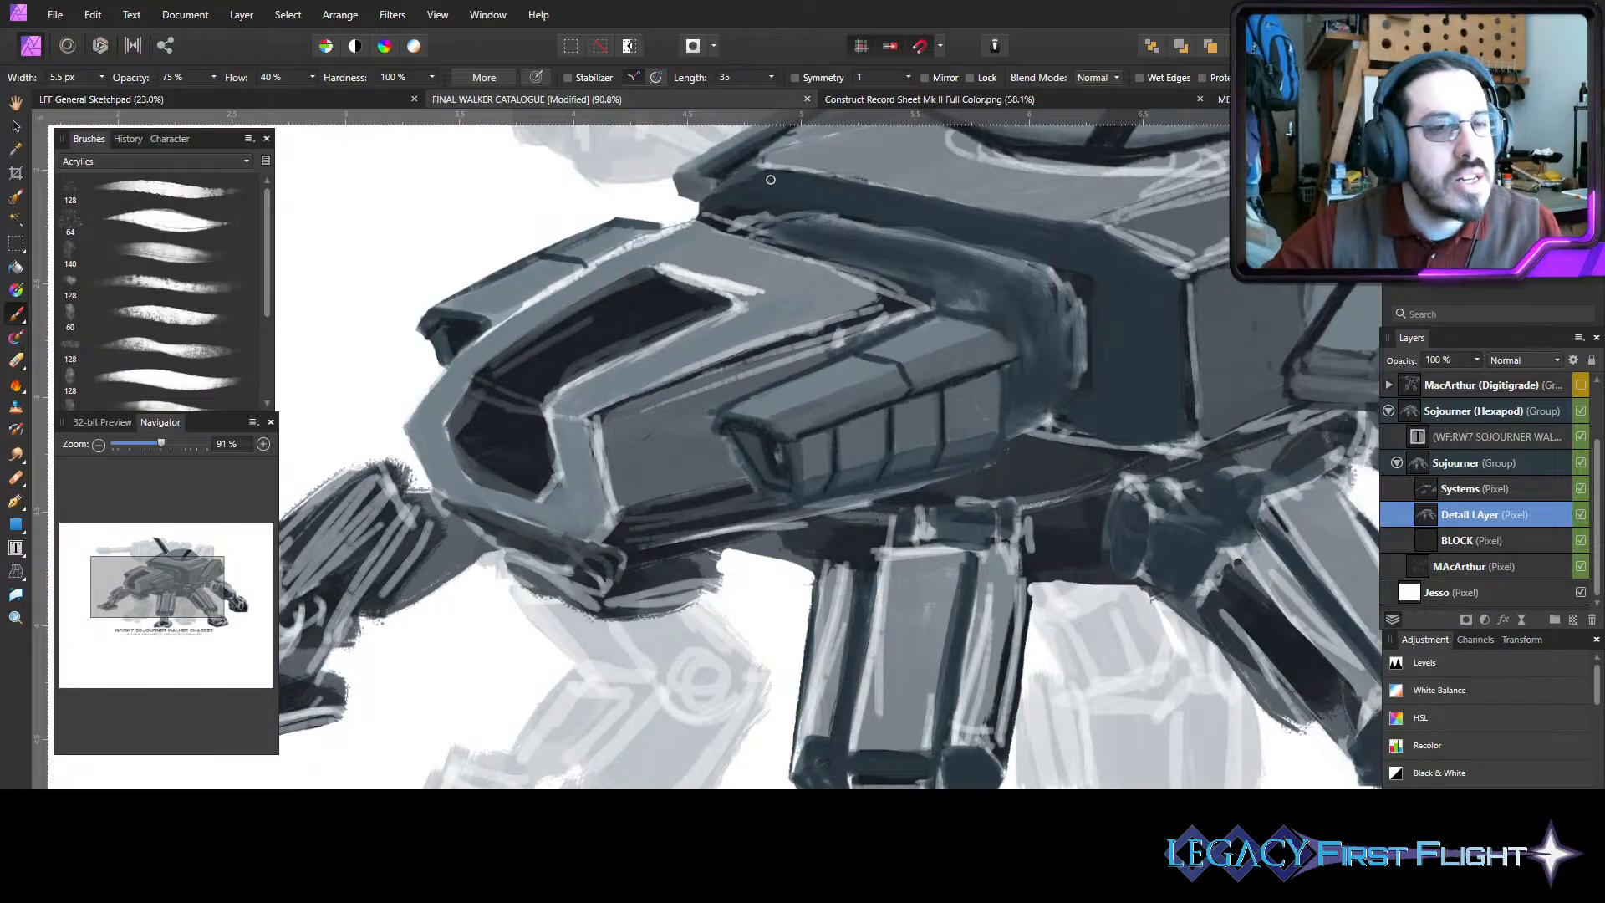
# - Outline the dark recess on top of the front hull with light edge highlights using the 5.5 px brush
pyautogui.moveTo(673, 269)
pyautogui.mouseDown()
pyautogui.moveTo(755, 297)
pyautogui.moveTo(708, 286)
pyautogui.mouseUp()
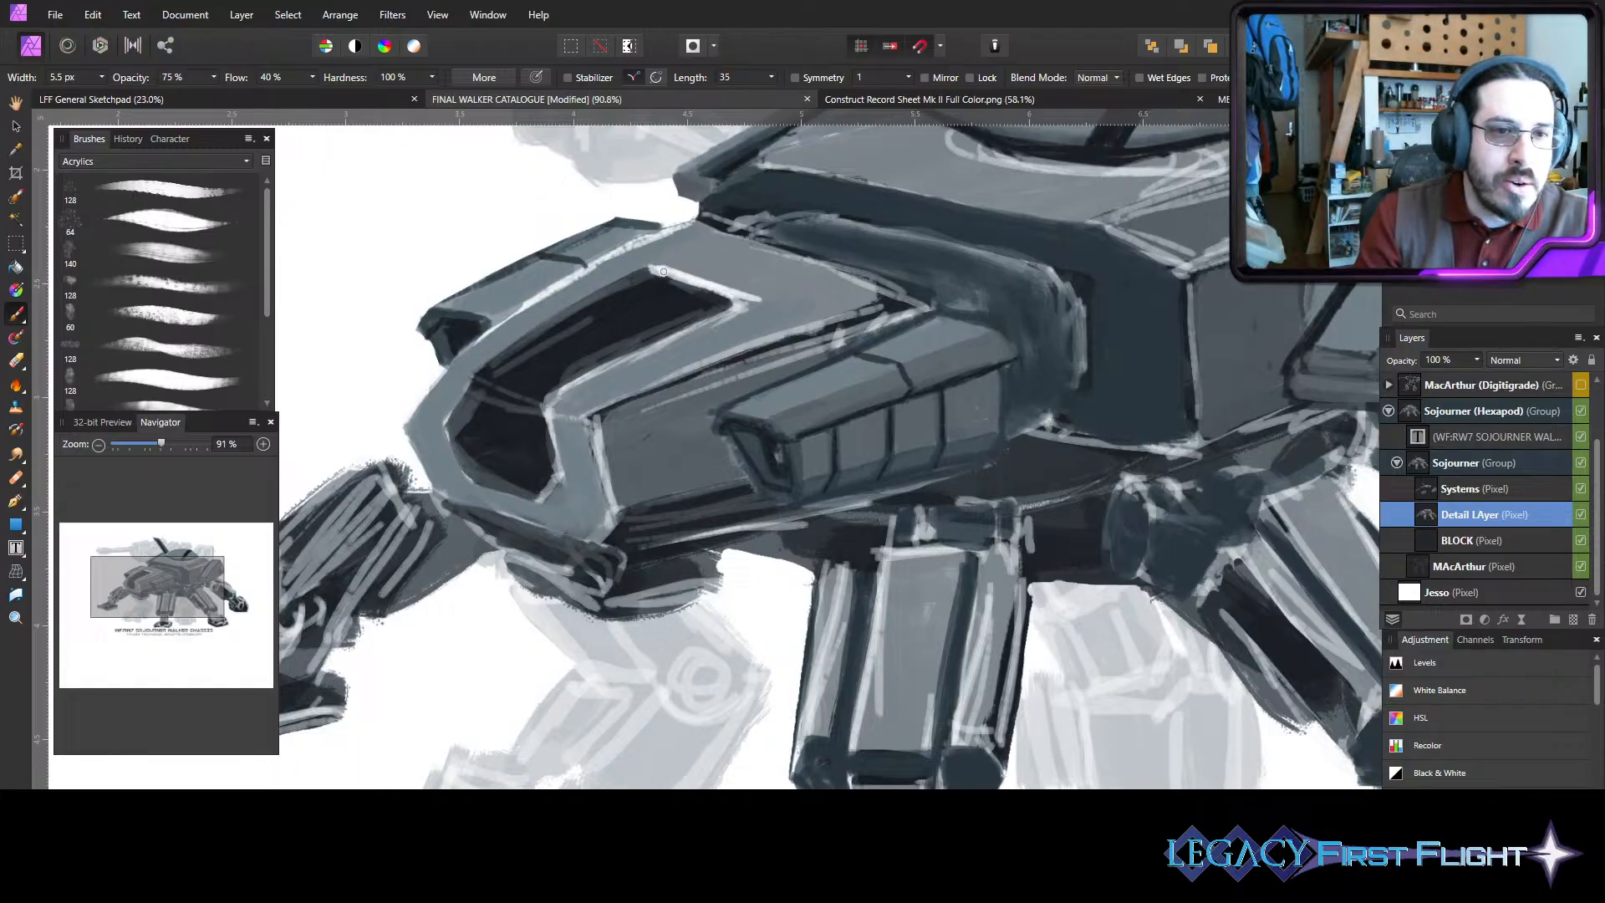
pyautogui.moveTo(609, 289)
pyautogui.mouseDown()
pyautogui.moveTo(653, 268)
pyautogui.moveTo(556, 312)
pyautogui.moveTo(589, 312)
pyautogui.moveTo(536, 337)
pyautogui.moveTo(589, 300)
pyautogui.moveTo(483, 369)
pyautogui.moveTo(503, 352)
pyautogui.moveTo(479, 394)
pyautogui.moveTo(474, 376)
pyautogui.moveTo(439, 424)
pyautogui.moveTo(473, 480)
pyautogui.moveTo(525, 496)
pyautogui.moveTo(481, 490)
pyautogui.moveTo(530, 498)
pyautogui.moveTo(564, 473)
pyautogui.moveTo(533, 503)
pyautogui.moveTo(554, 476)
pyautogui.mouseUp()
pyautogui.moveTo(541, 422)
pyautogui.mouseDown()
pyautogui.moveTo(562, 462)
pyautogui.moveTo(539, 384)
pyautogui.mouseUp()
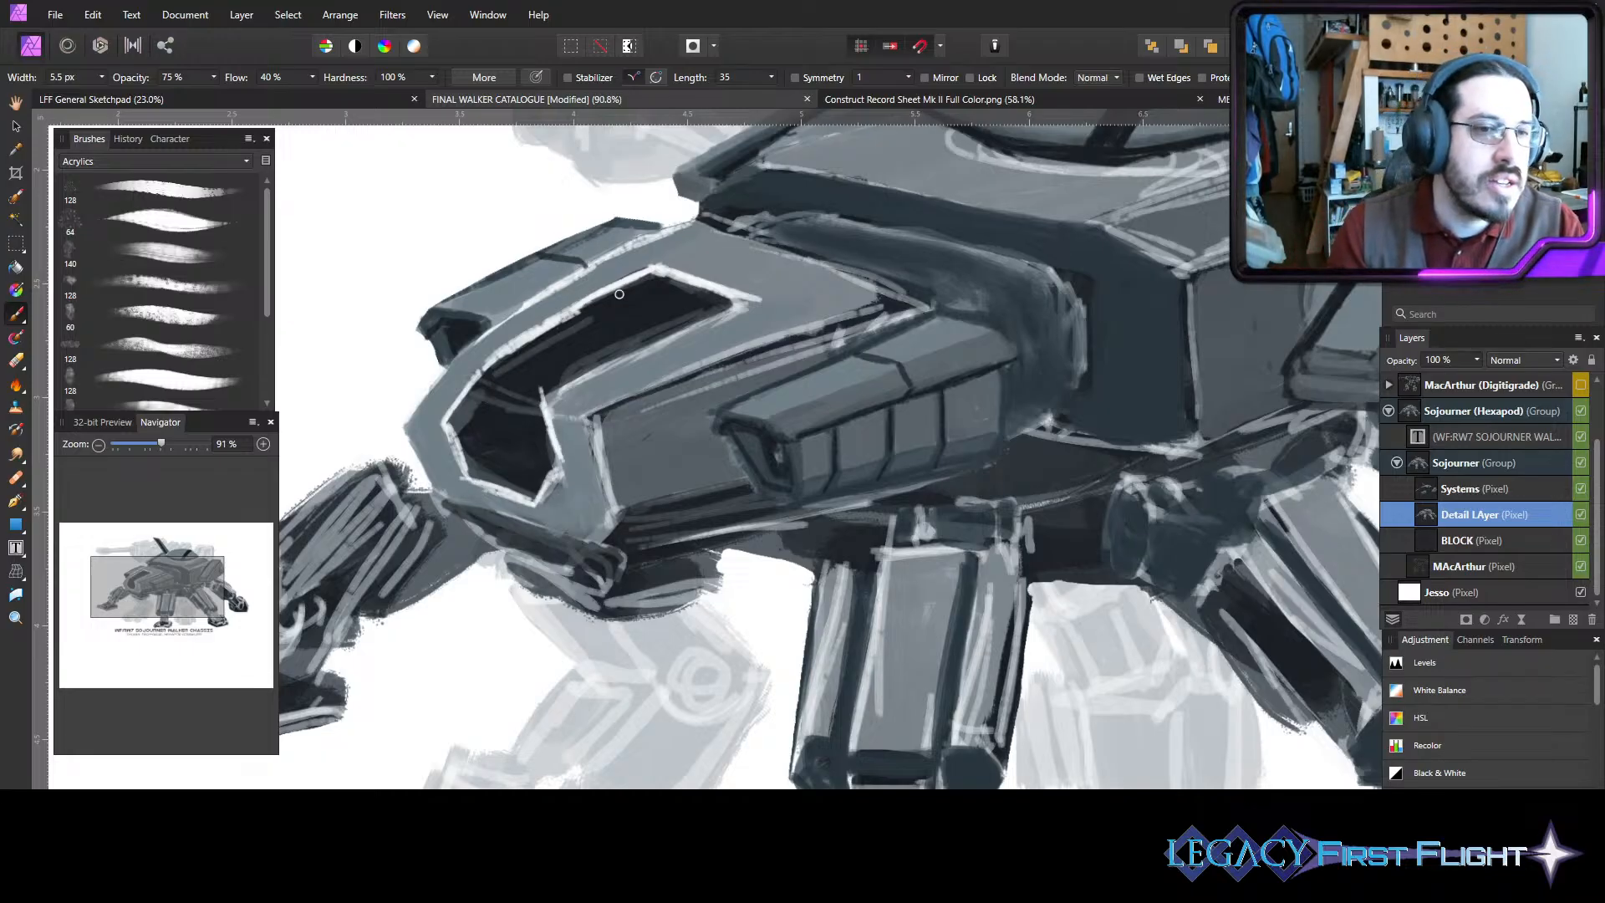
pyautogui.moveTo(754, 302); pyautogui.dragTo(539, 395)
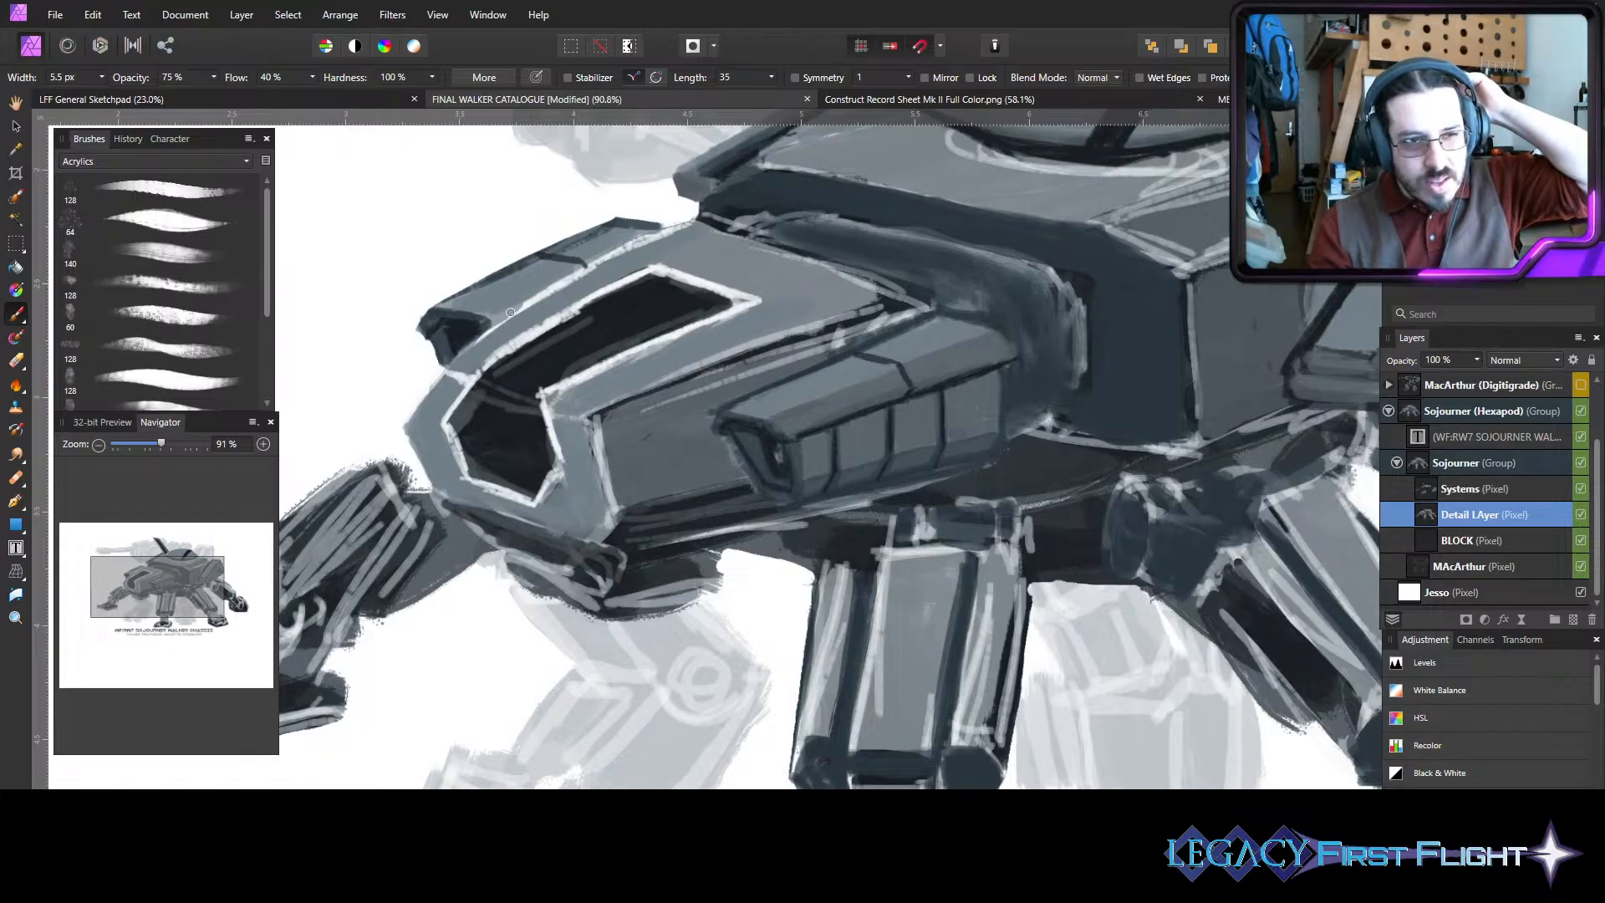
# - Highlight the outer edges of the front hull's top plate, from the nose along both sides to the rear point
pyautogui.moveTo(523, 306); pyautogui.dragTo(454, 365)
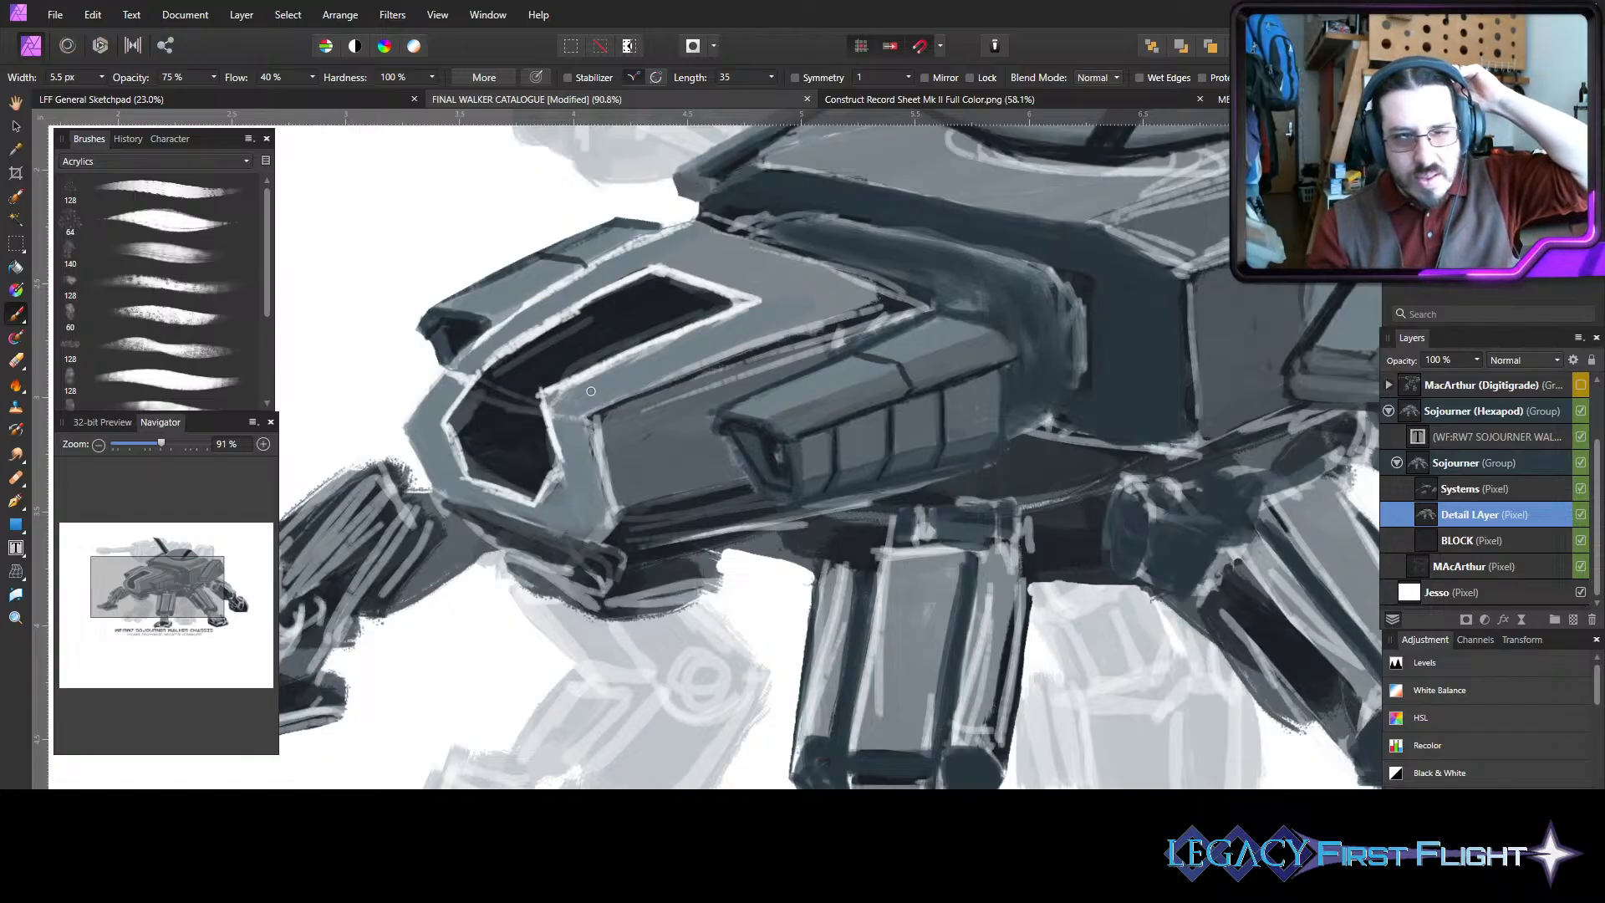
pyautogui.moveTo(593, 415)
pyautogui.mouseDown()
pyautogui.moveTo(727, 343)
pyautogui.moveTo(919, 307)
pyautogui.mouseUp()
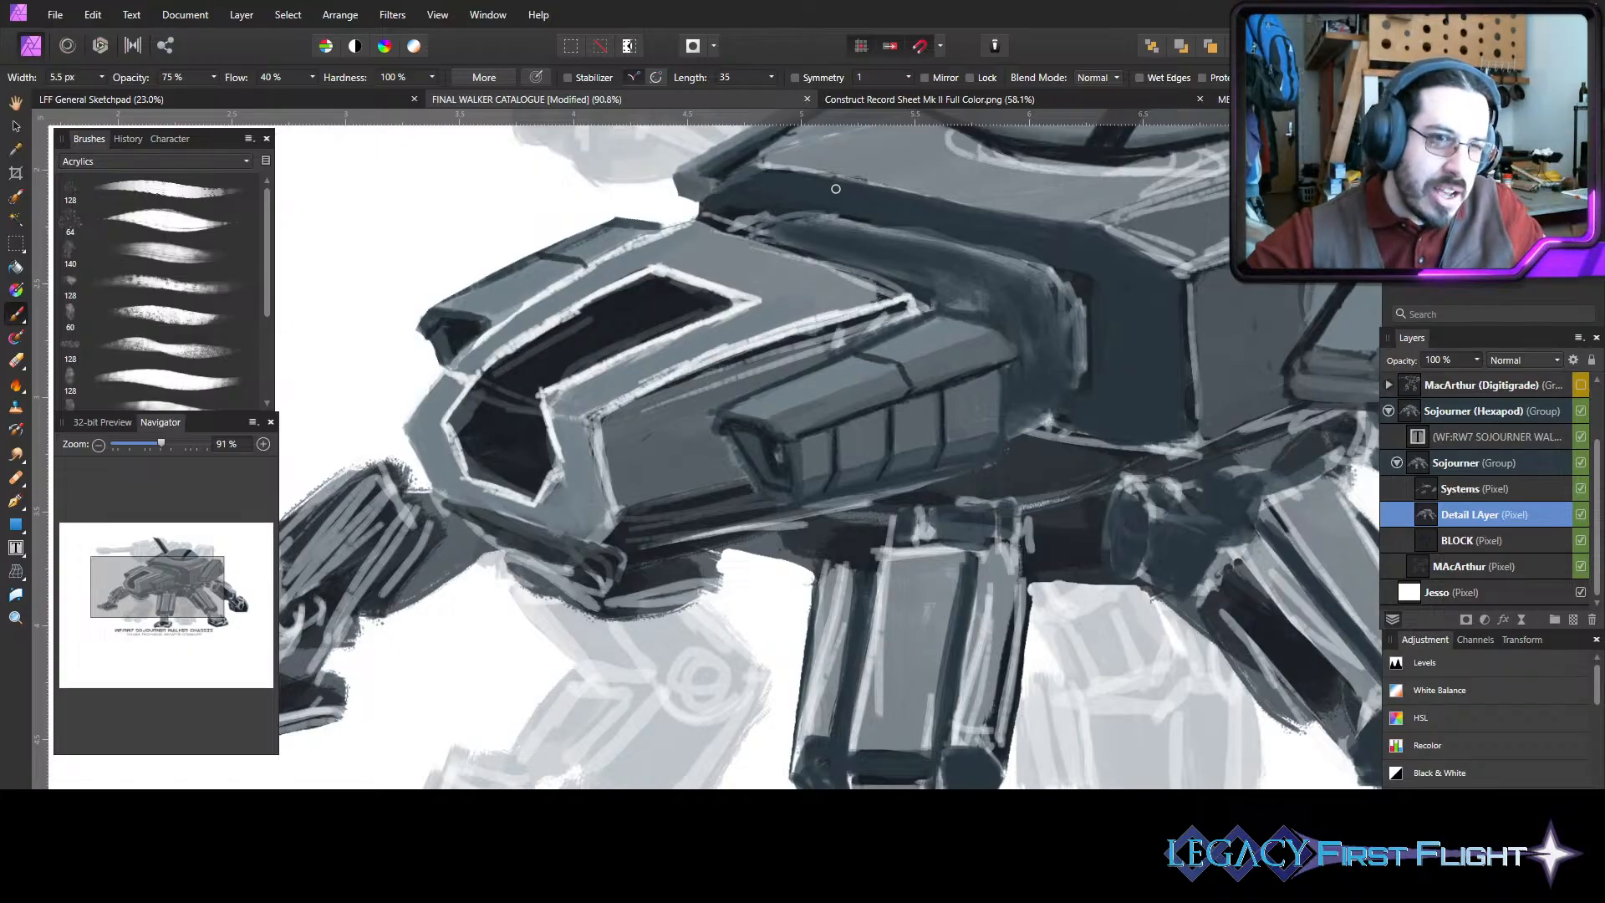
pyautogui.moveTo(696, 227); pyautogui.dragTo(849, 269)
pyautogui.moveTo(740, 241); pyautogui.dragTo(917, 297)
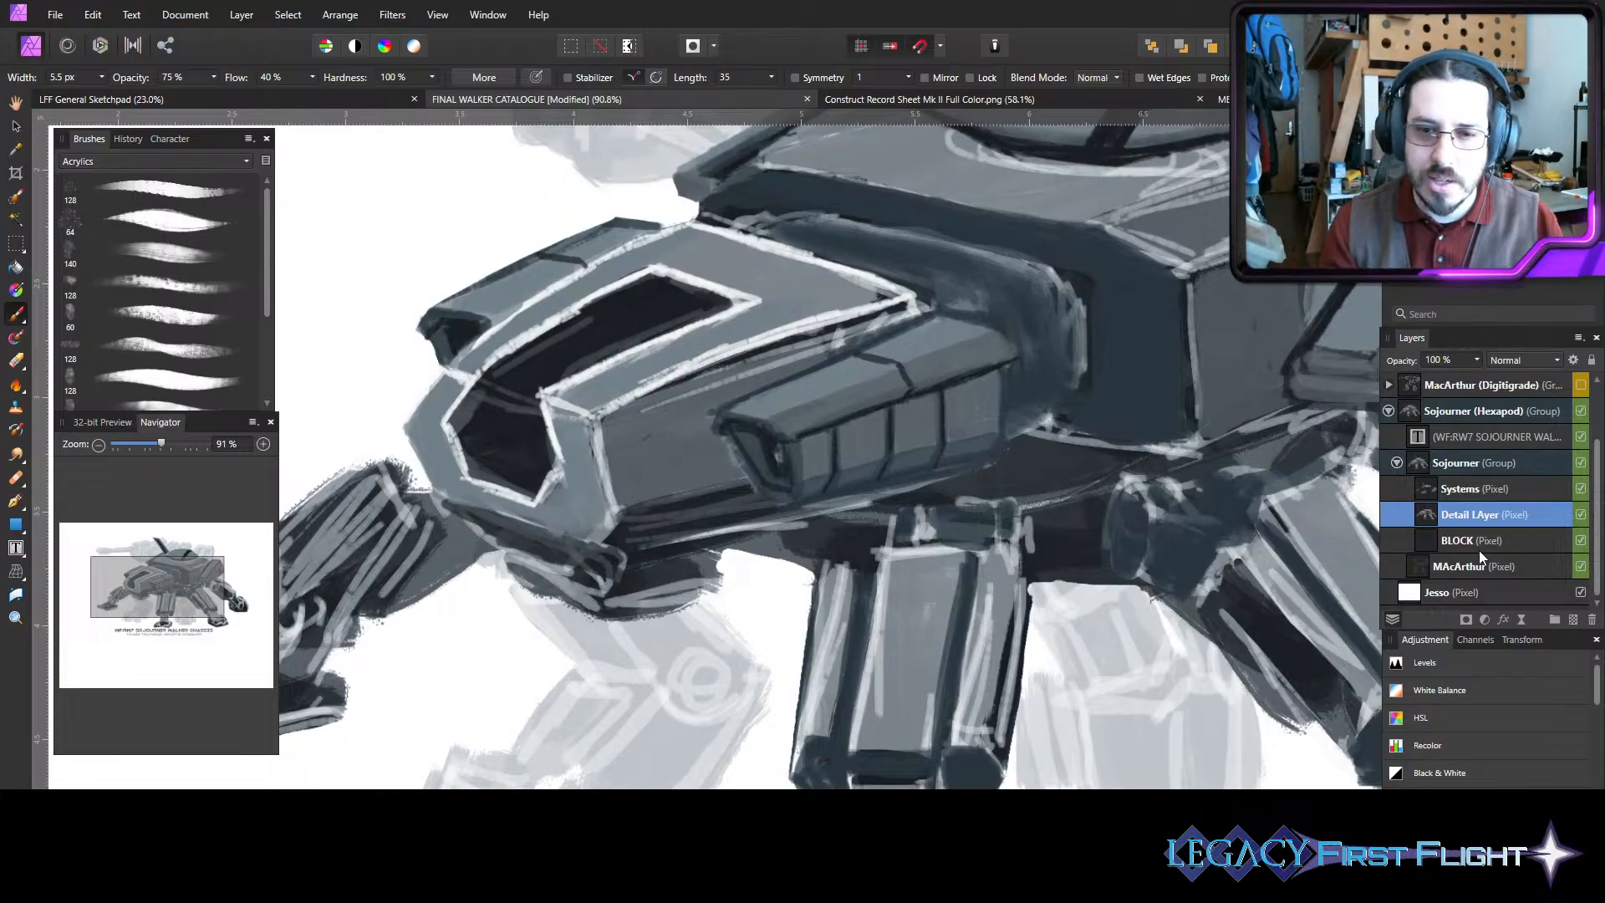
# - On the Systems layer, paint a scattered group of short dark dashes in front of the antenna fin with an 8.3 px brush
pyautogui.click(1468, 492)
pyautogui.press('e')
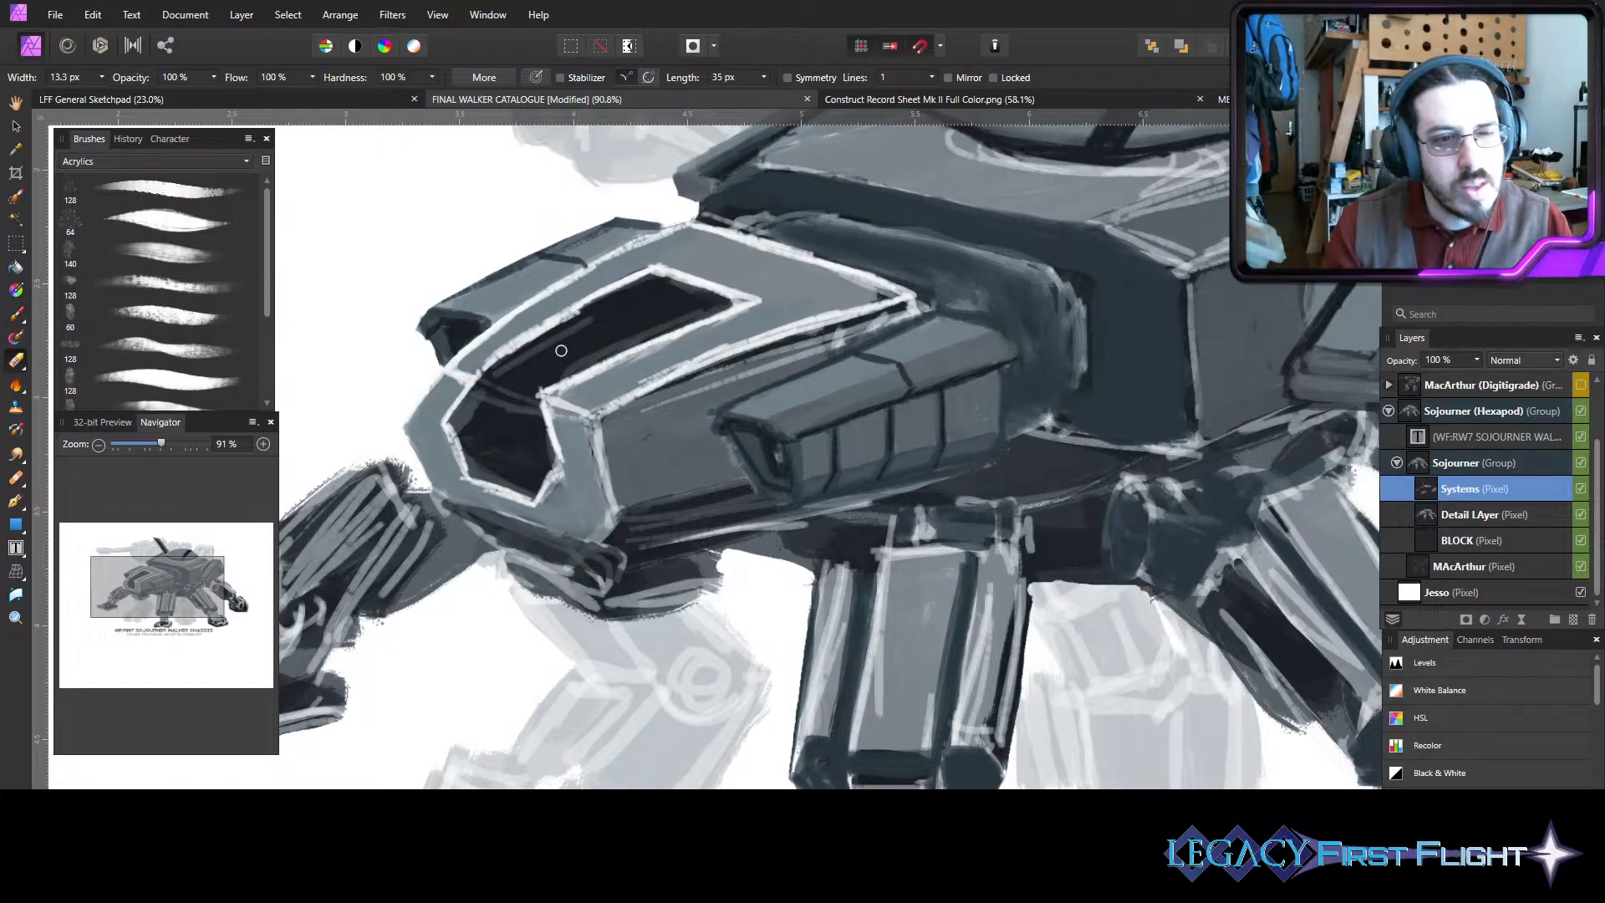
pyautogui.scroll(-5, 644, 525)
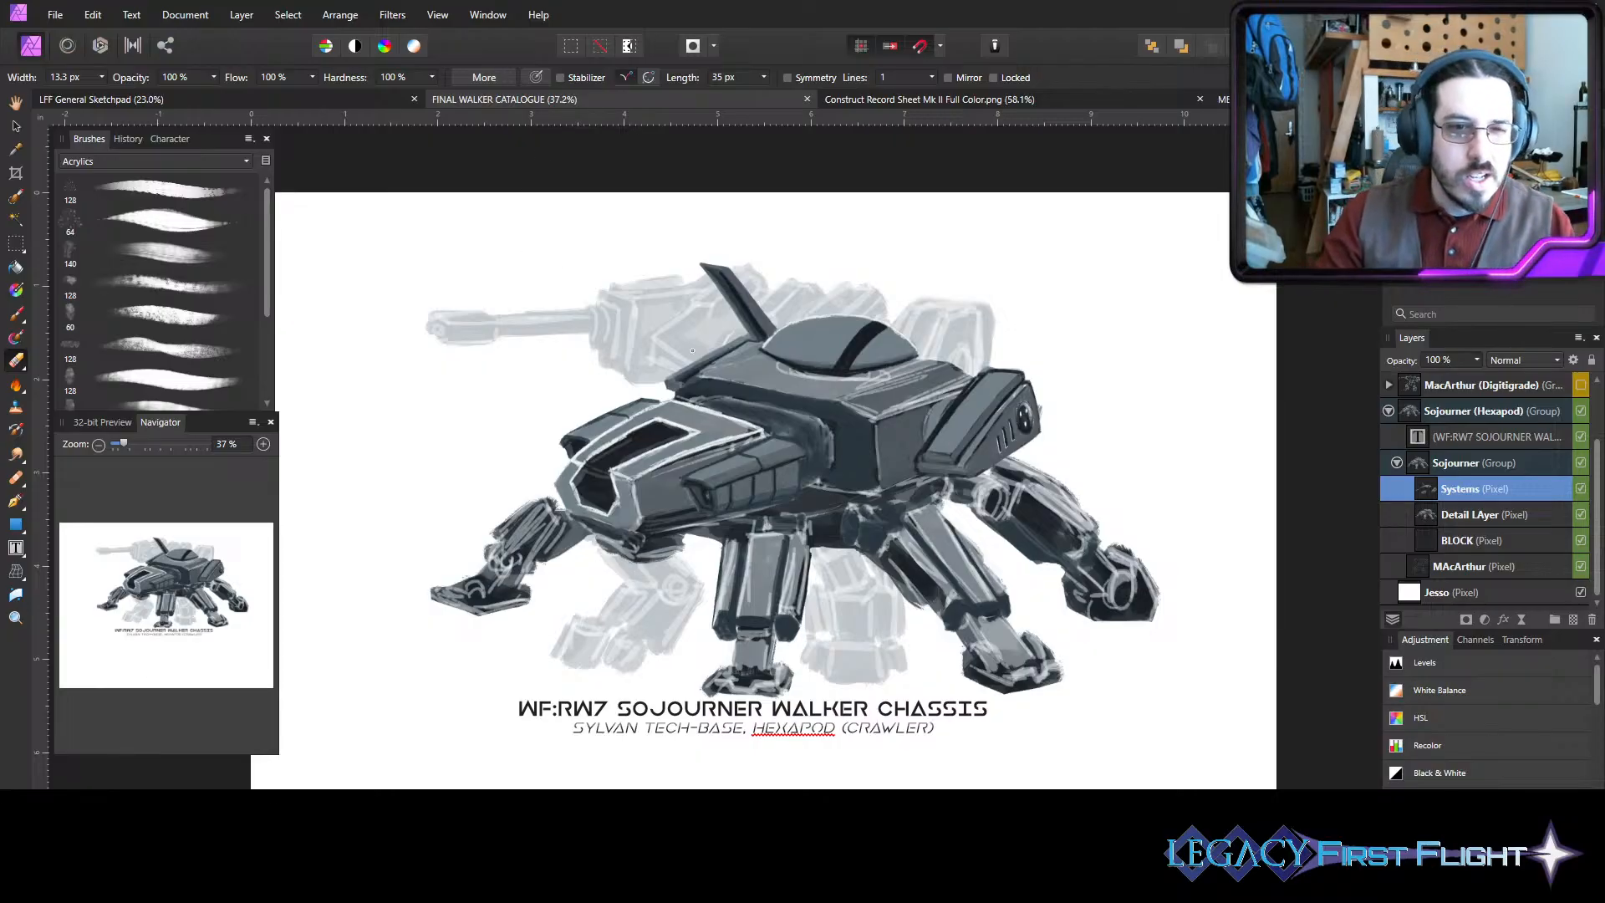
pyautogui.scroll(3, 692, 351)
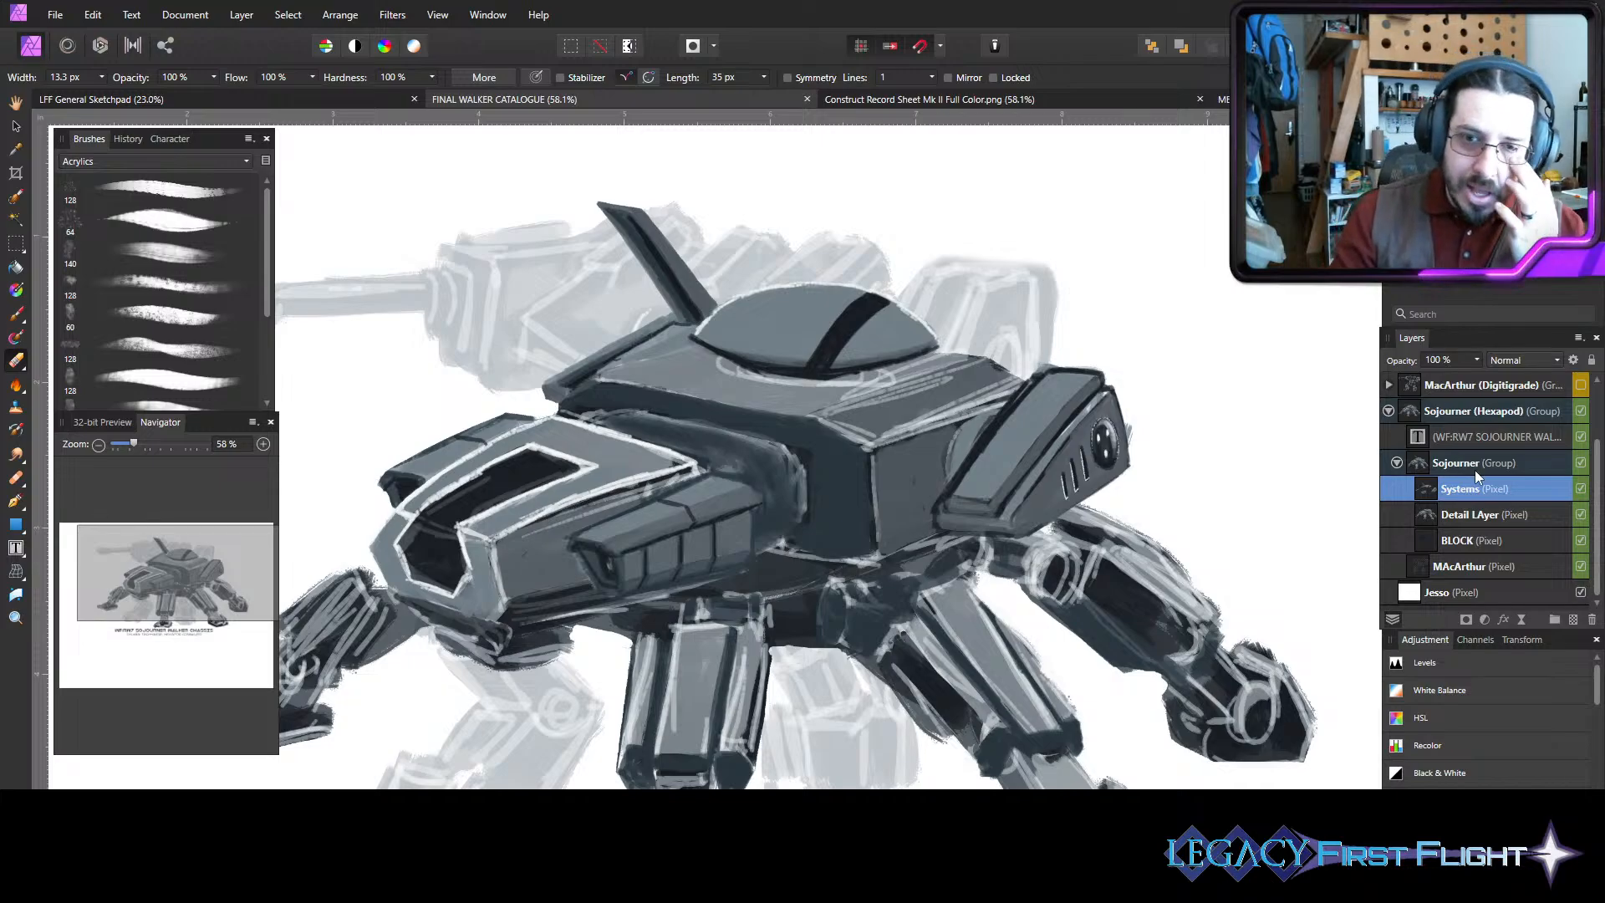
pyautogui.click(16, 315)
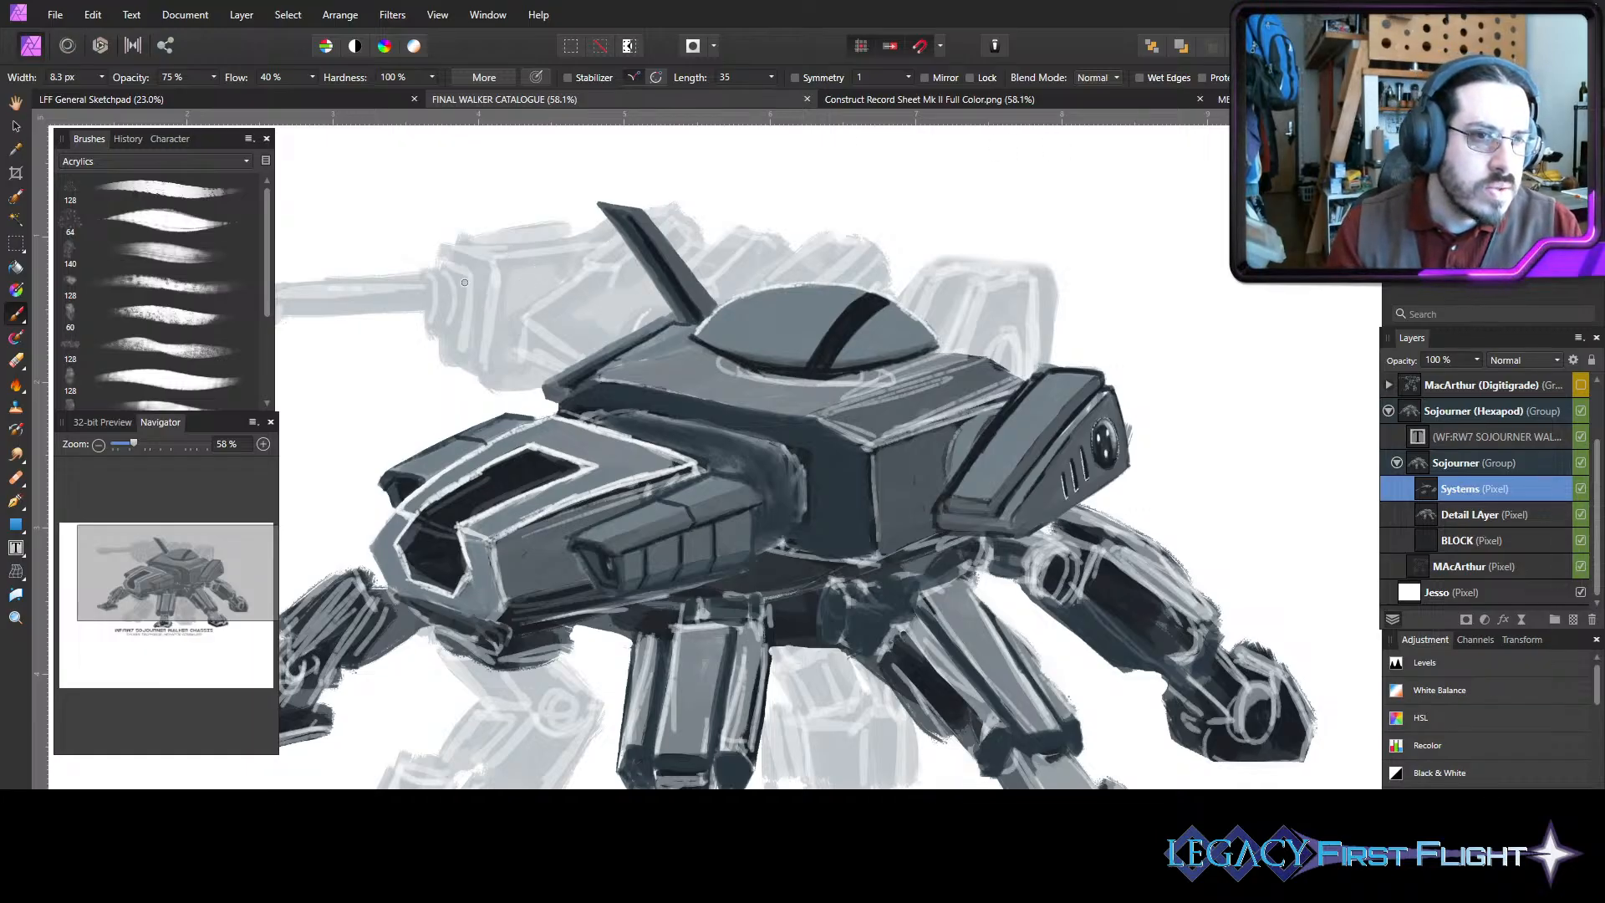
pyautogui.moveTo(488, 286); pyautogui.dragTo(596, 296)
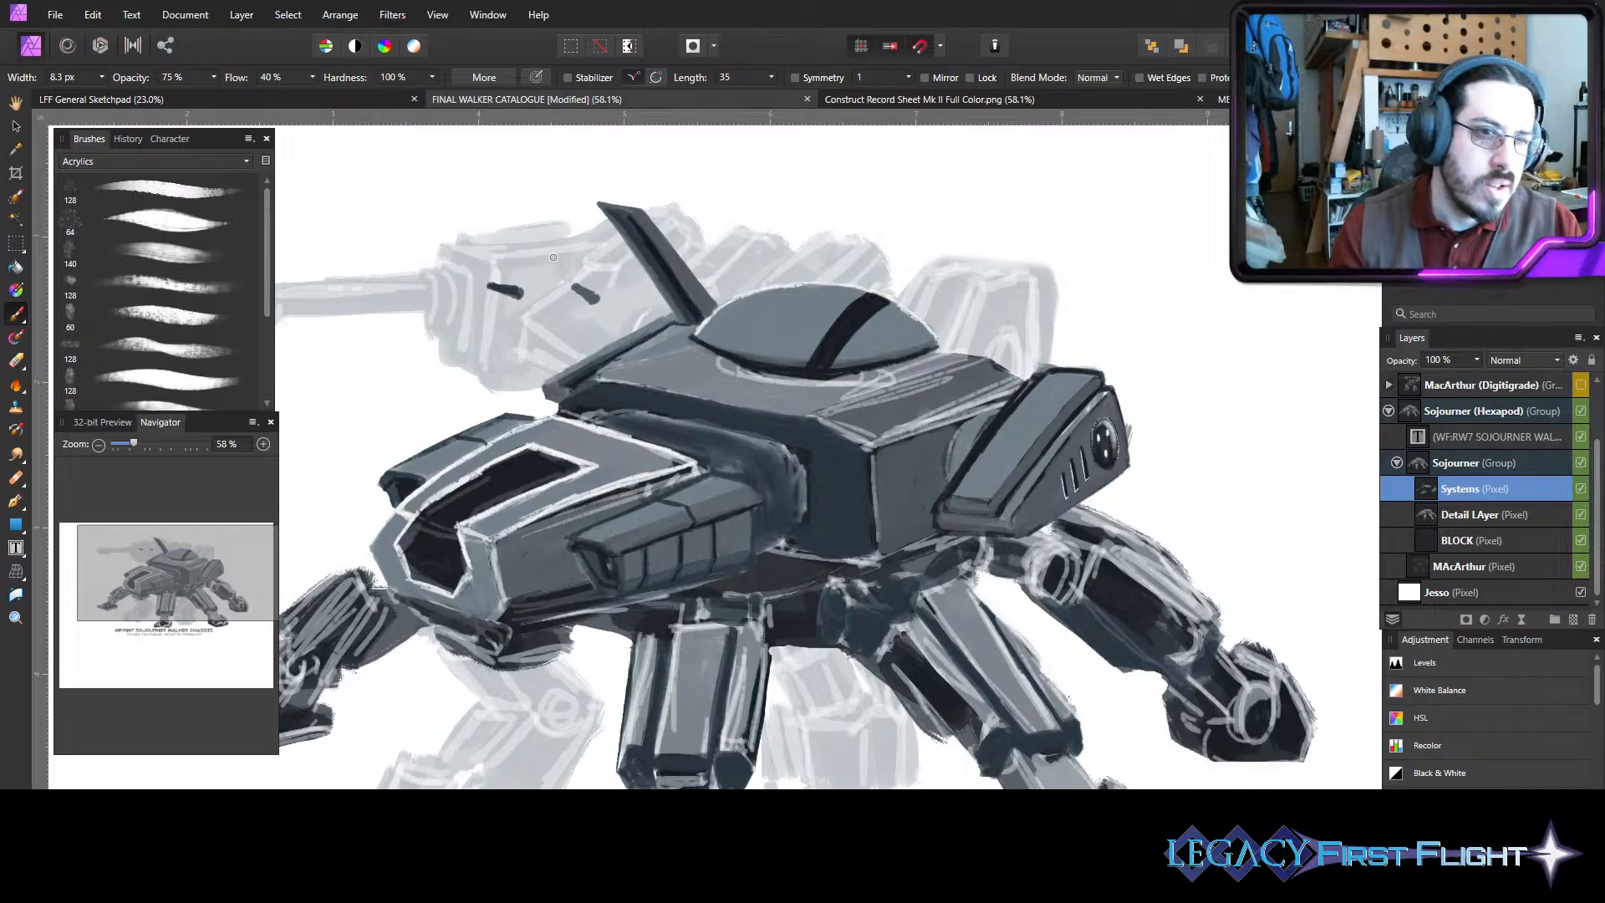
pyautogui.moveTo(552, 257)
pyautogui.mouseDown()
pyautogui.moveTo(527, 250)
pyautogui.moveTo(549, 262)
pyautogui.mouseUp()
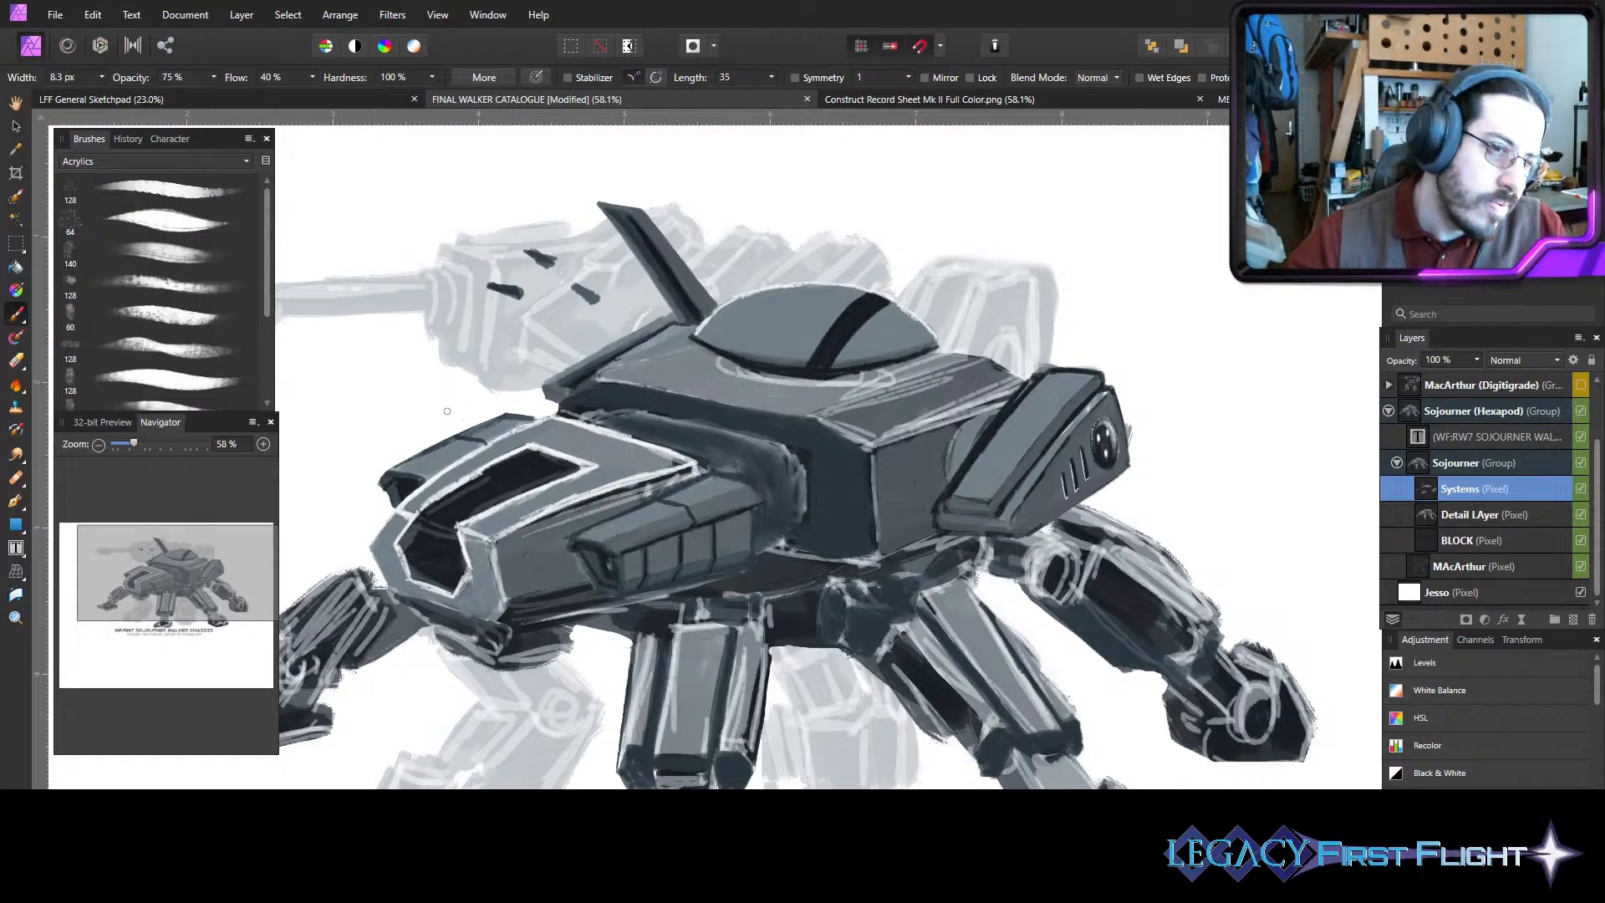
pyautogui.moveTo(462, 256)
pyautogui.mouseDown()
pyautogui.moveTo(428, 251)
pyautogui.moveTo(483, 242)
pyautogui.moveTo(544, 279)
pyautogui.moveTo(470, 303)
pyautogui.moveTo(495, 309)
pyautogui.mouseUp()
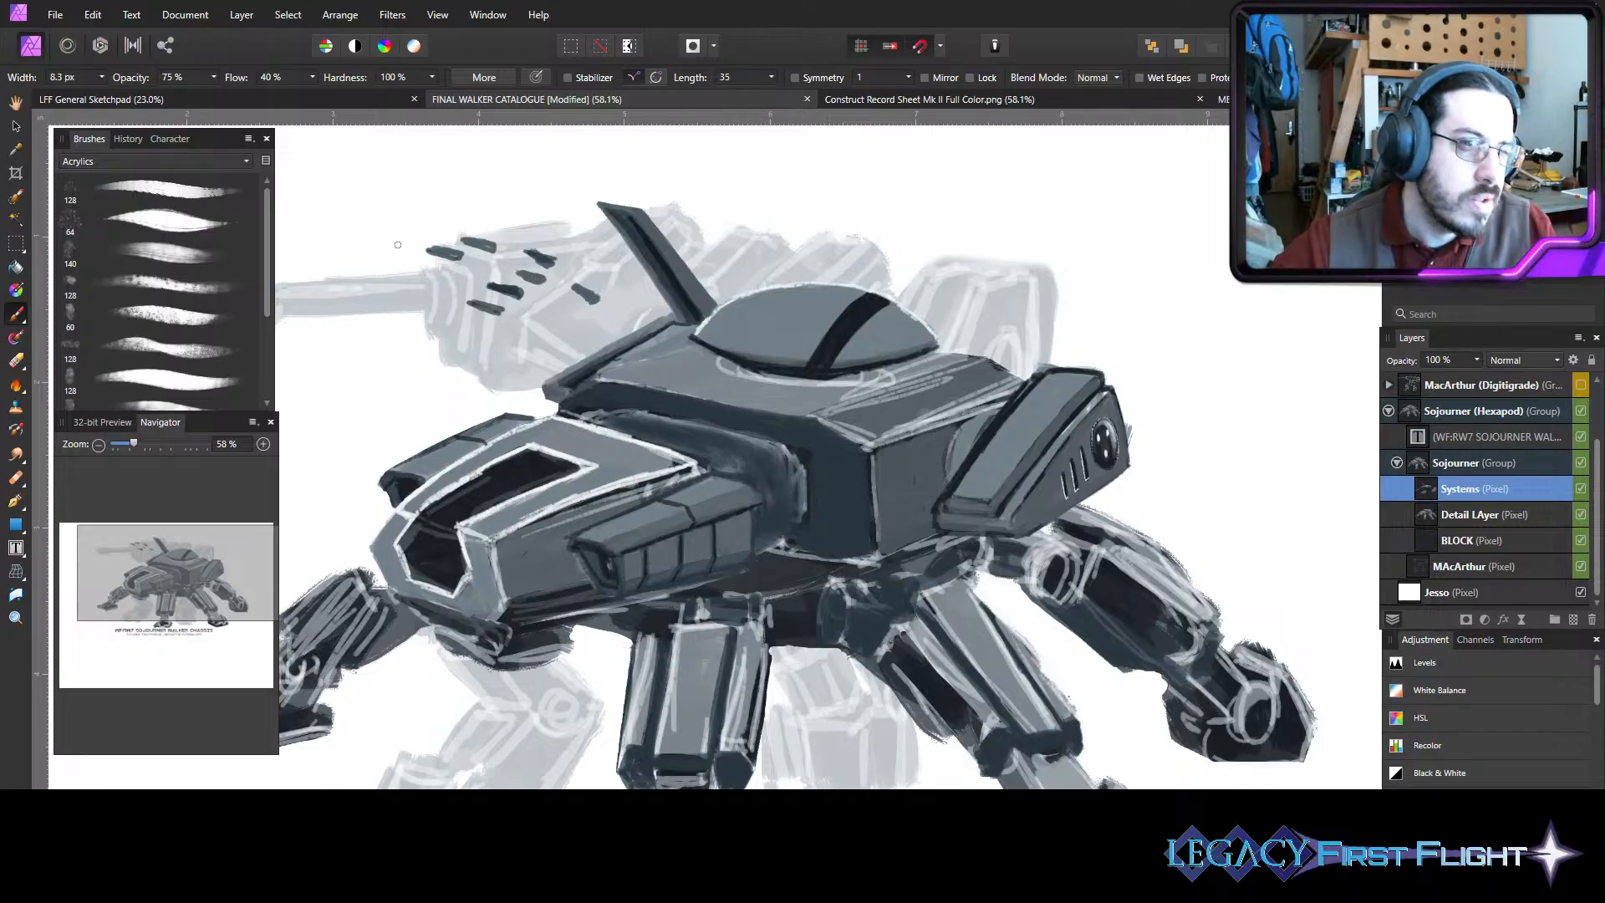
# - Add more dark dashes at both ends of the group and touch up the foremost ones with a 6.8 px brush
pyautogui.moveTo(434, 238)
pyautogui.mouseDown()
pyautogui.moveTo(415, 233)
pyautogui.moveTo(449, 242)
pyautogui.mouseUp()
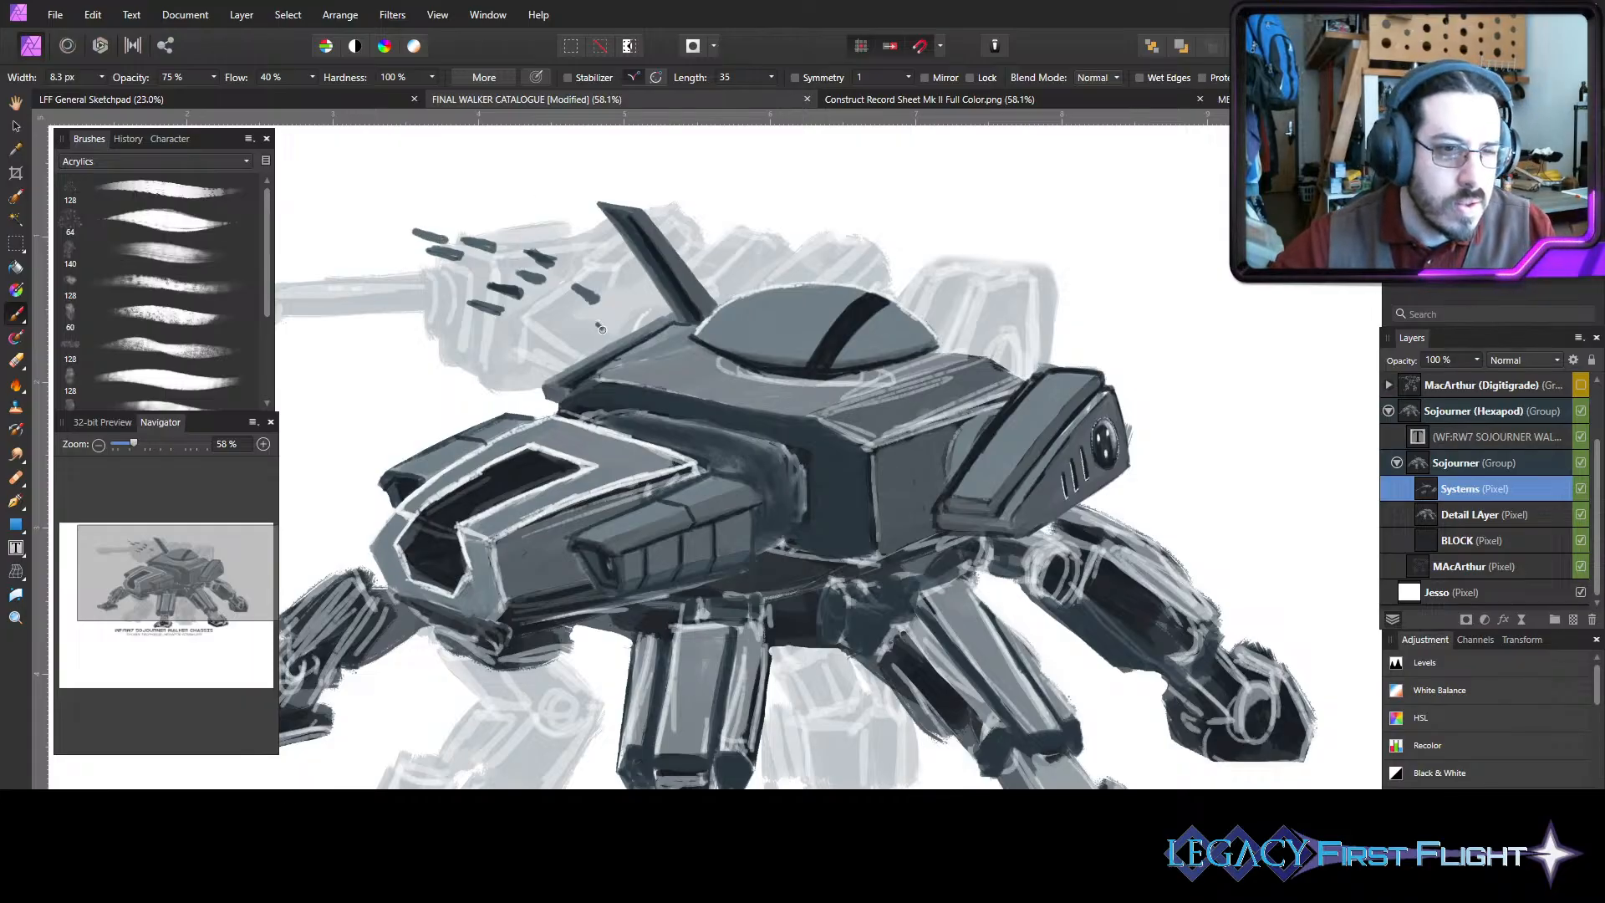
pyautogui.moveTo(601, 329)
pyautogui.mouseDown()
pyautogui.moveTo(613, 335)
pyautogui.moveTo(560, 276)
pyautogui.moveTo(580, 282)
pyautogui.moveTo(539, 296)
pyautogui.mouseUp()
pyautogui.press('[')
pyautogui.press('[')
pyautogui.press('[')
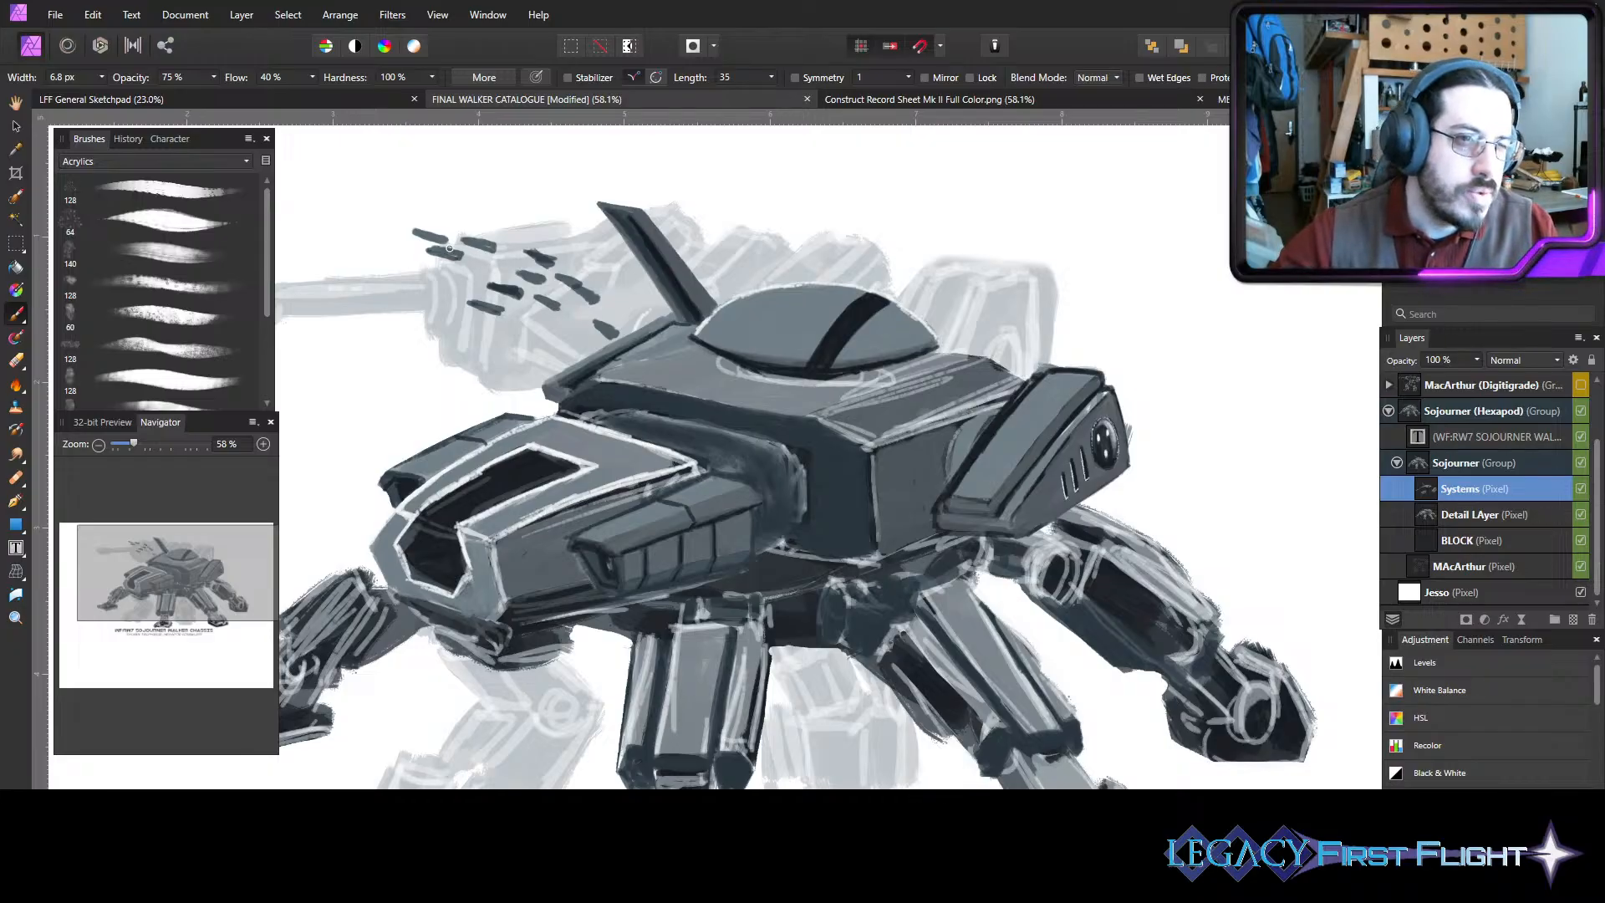
pyautogui.moveTo(430, 231); pyautogui.dragTo(443, 239)
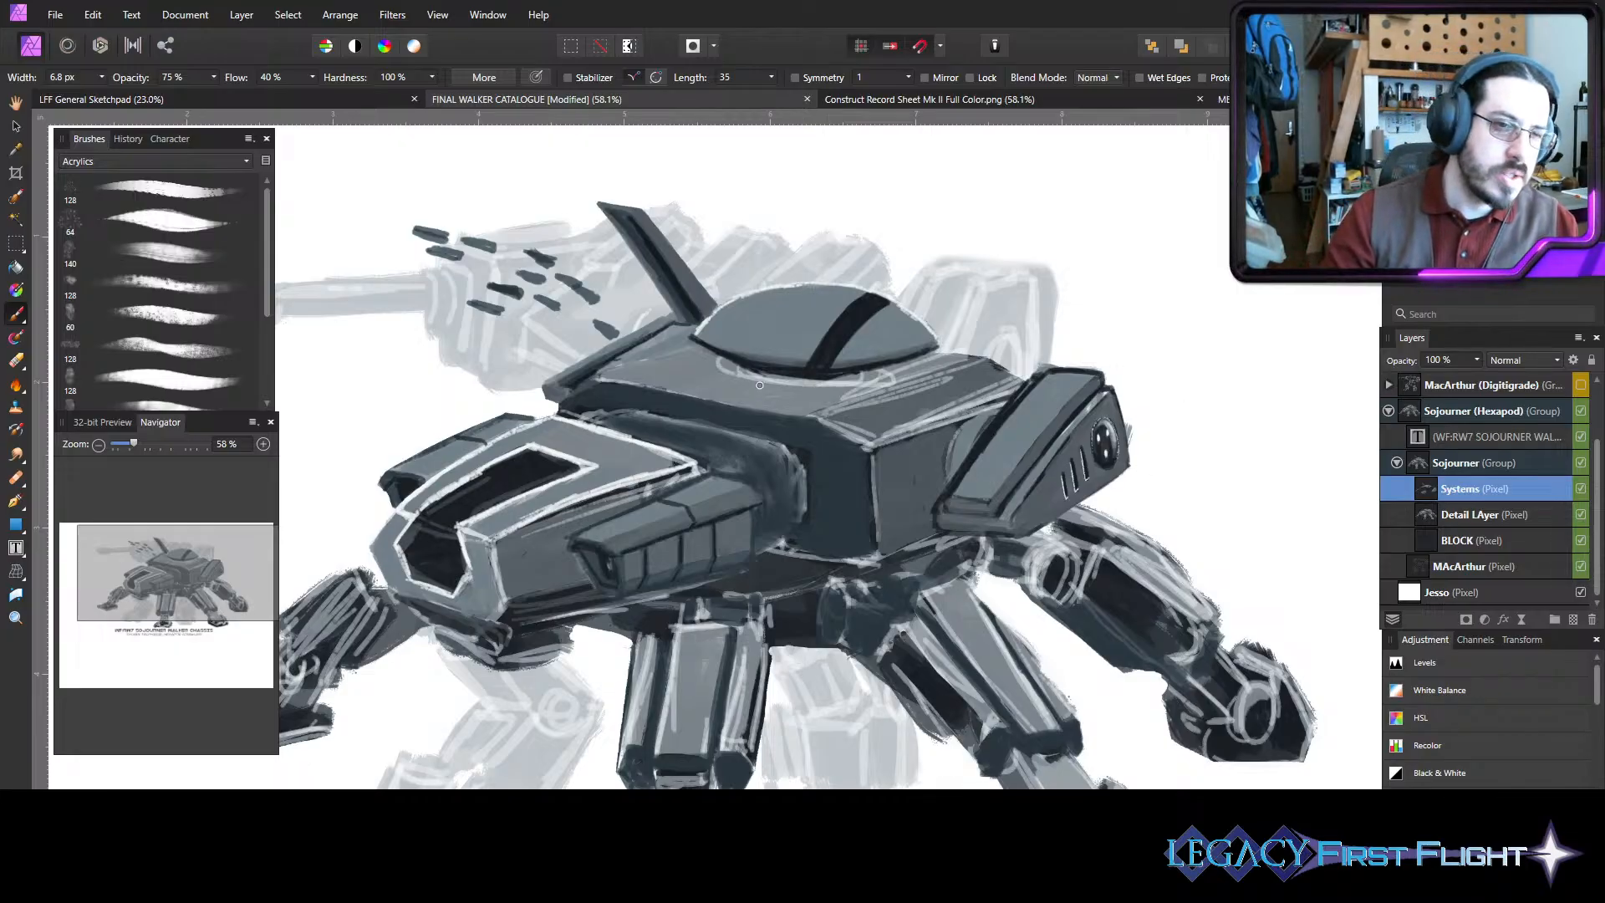
# - Erase the edges of the dark dashes to taper them into pointed darts, using an eraser up to 13.3 px wide
pyautogui.press('e')
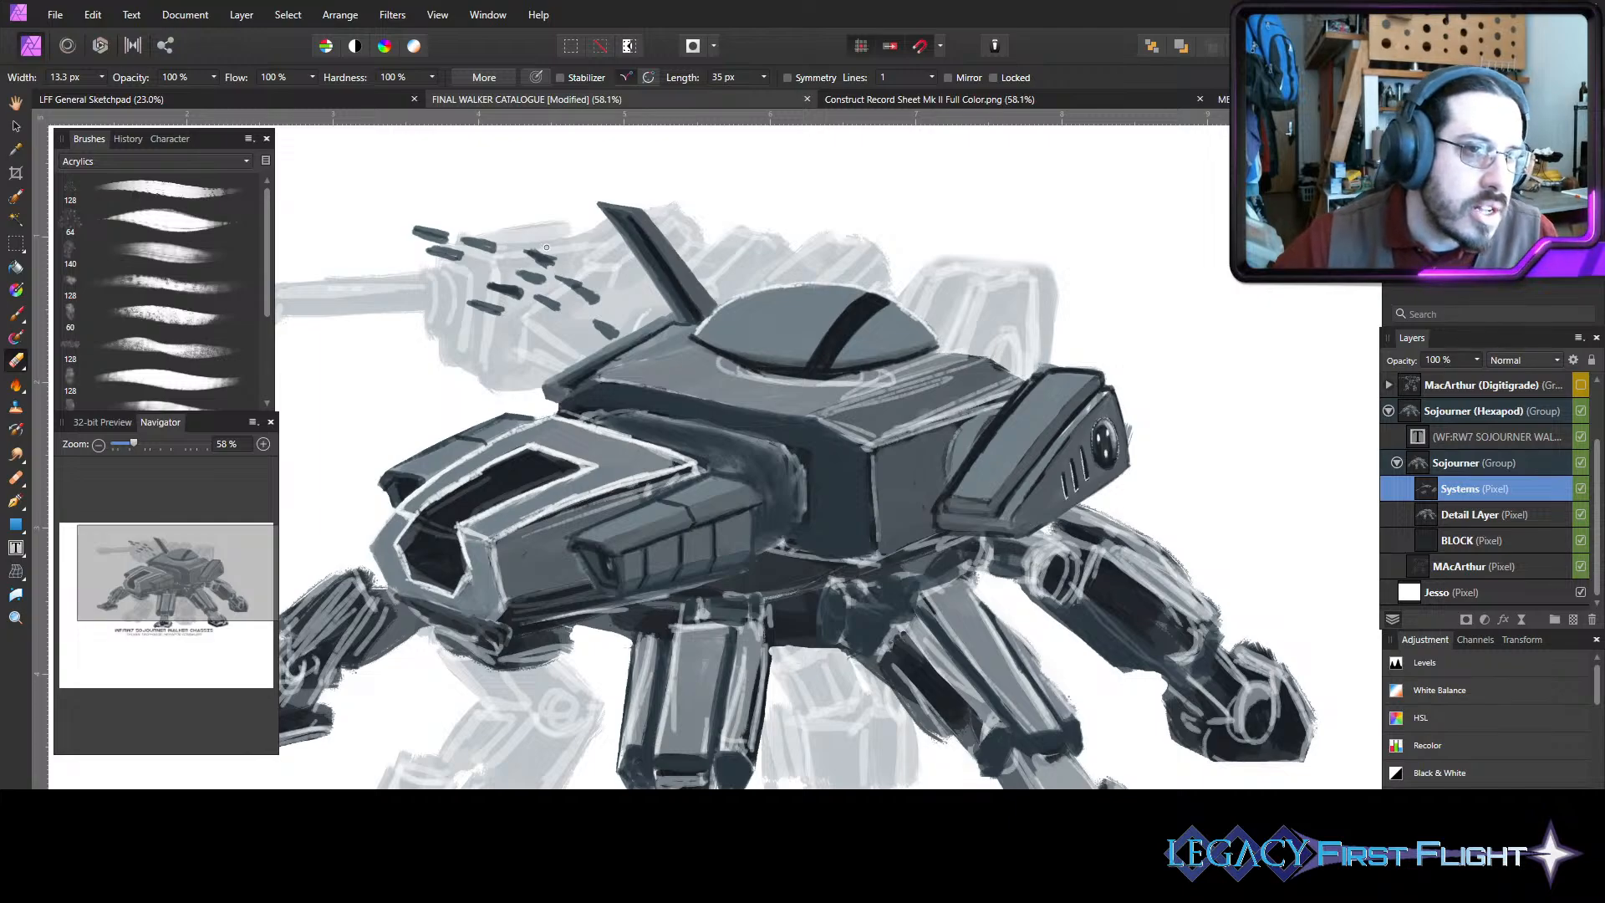
pyautogui.moveTo(536, 249); pyautogui.dragTo(549, 253)
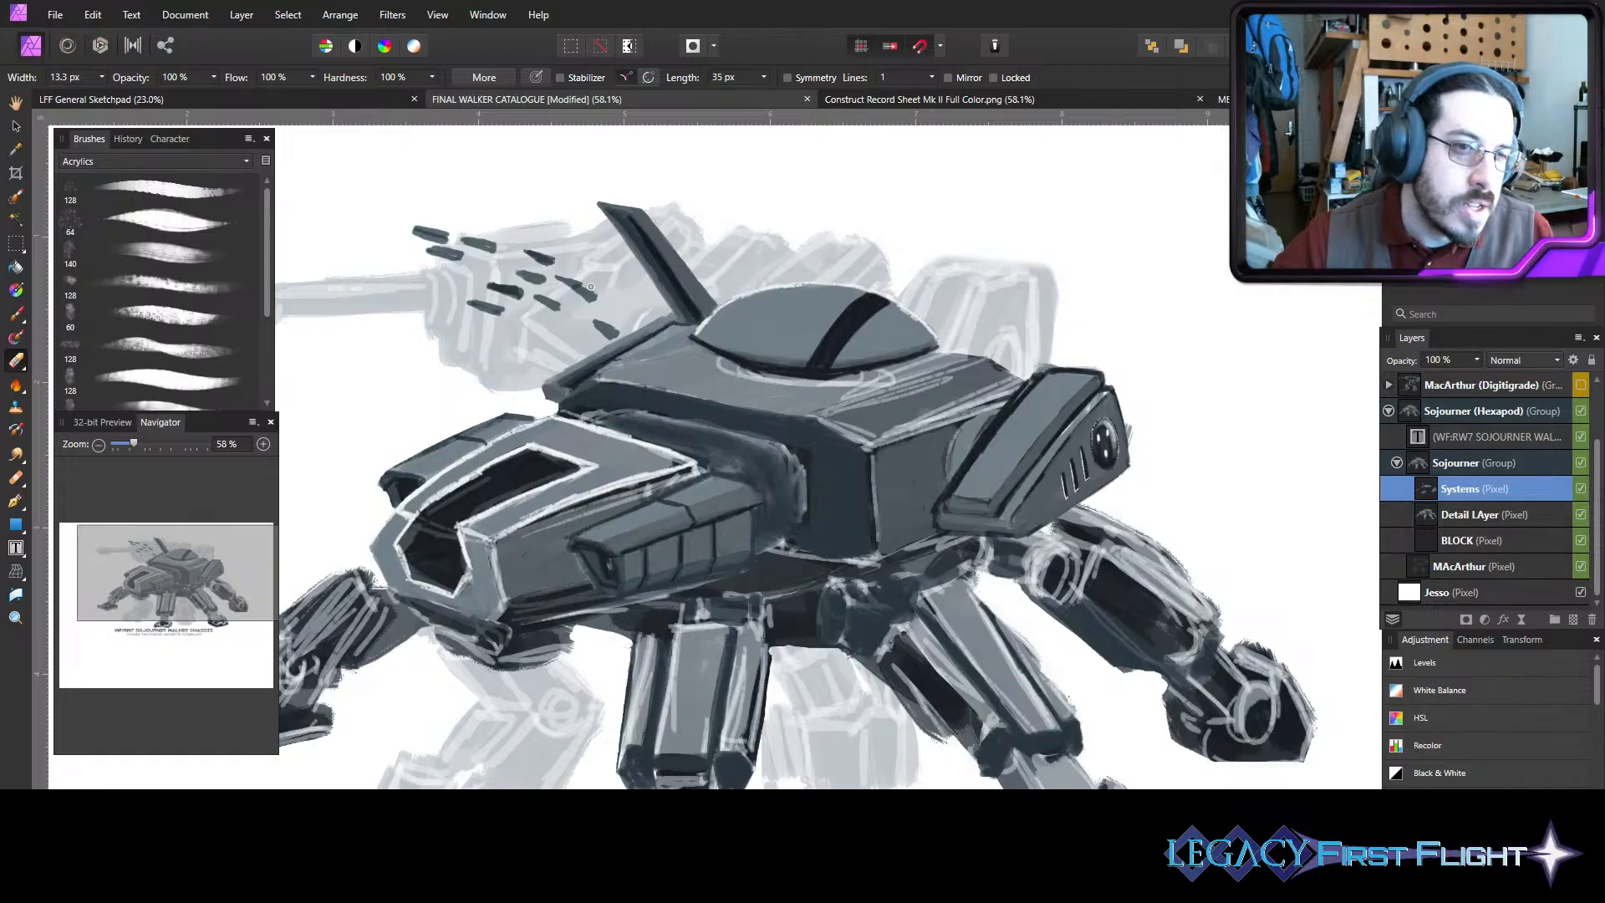
pyautogui.press('[')
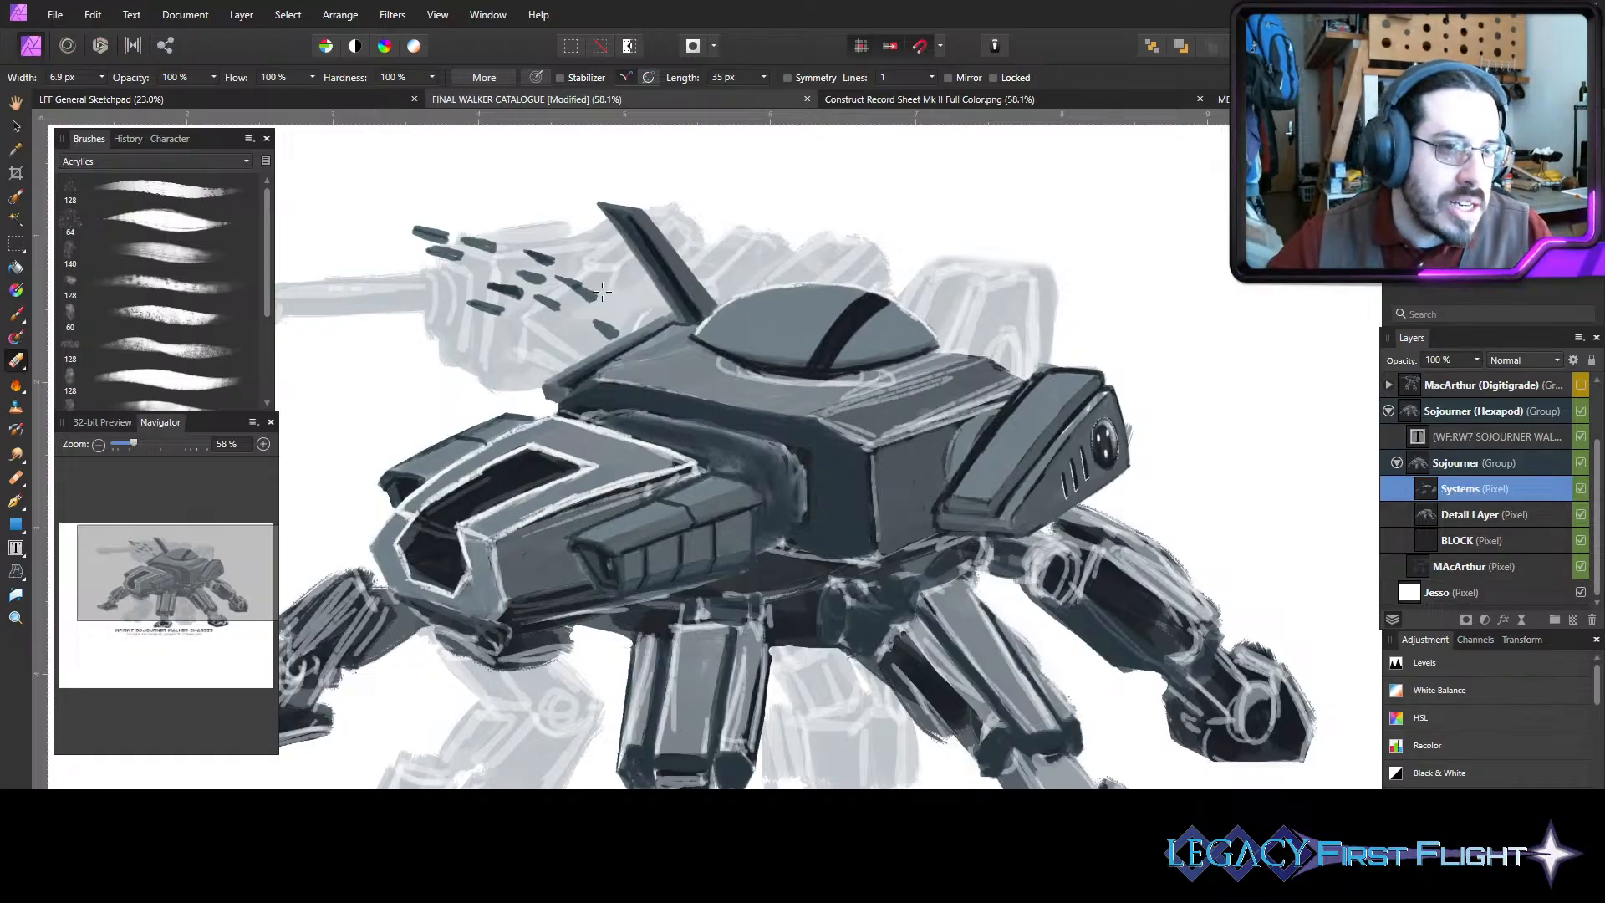
pyautogui.press('[')
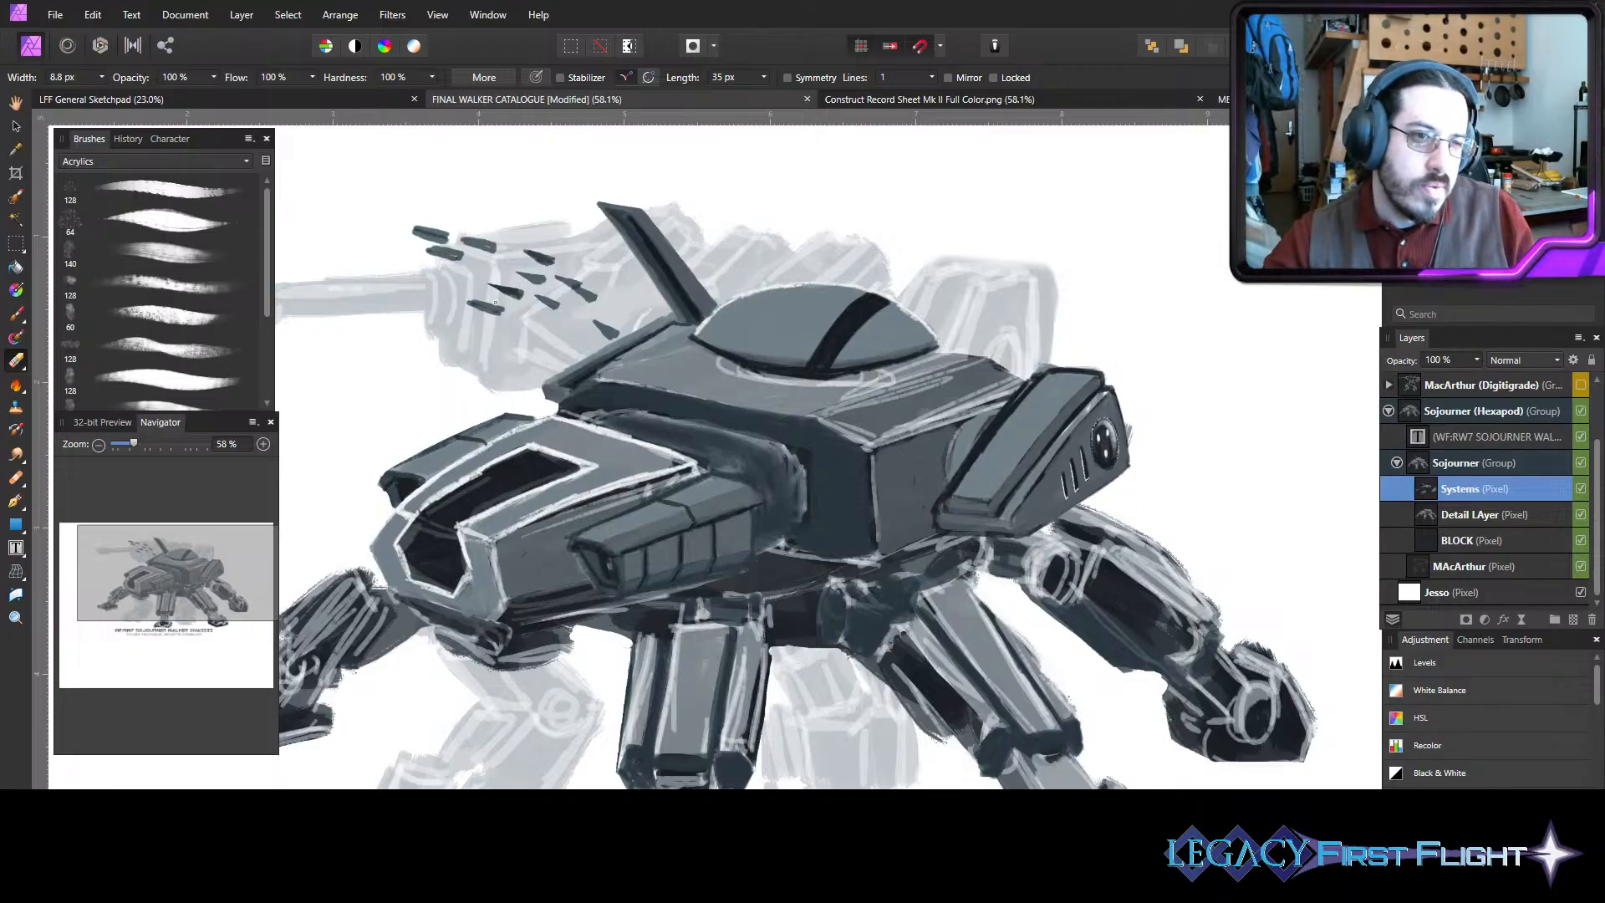
pyautogui.moveTo(468, 305); pyautogui.dragTo(493, 320)
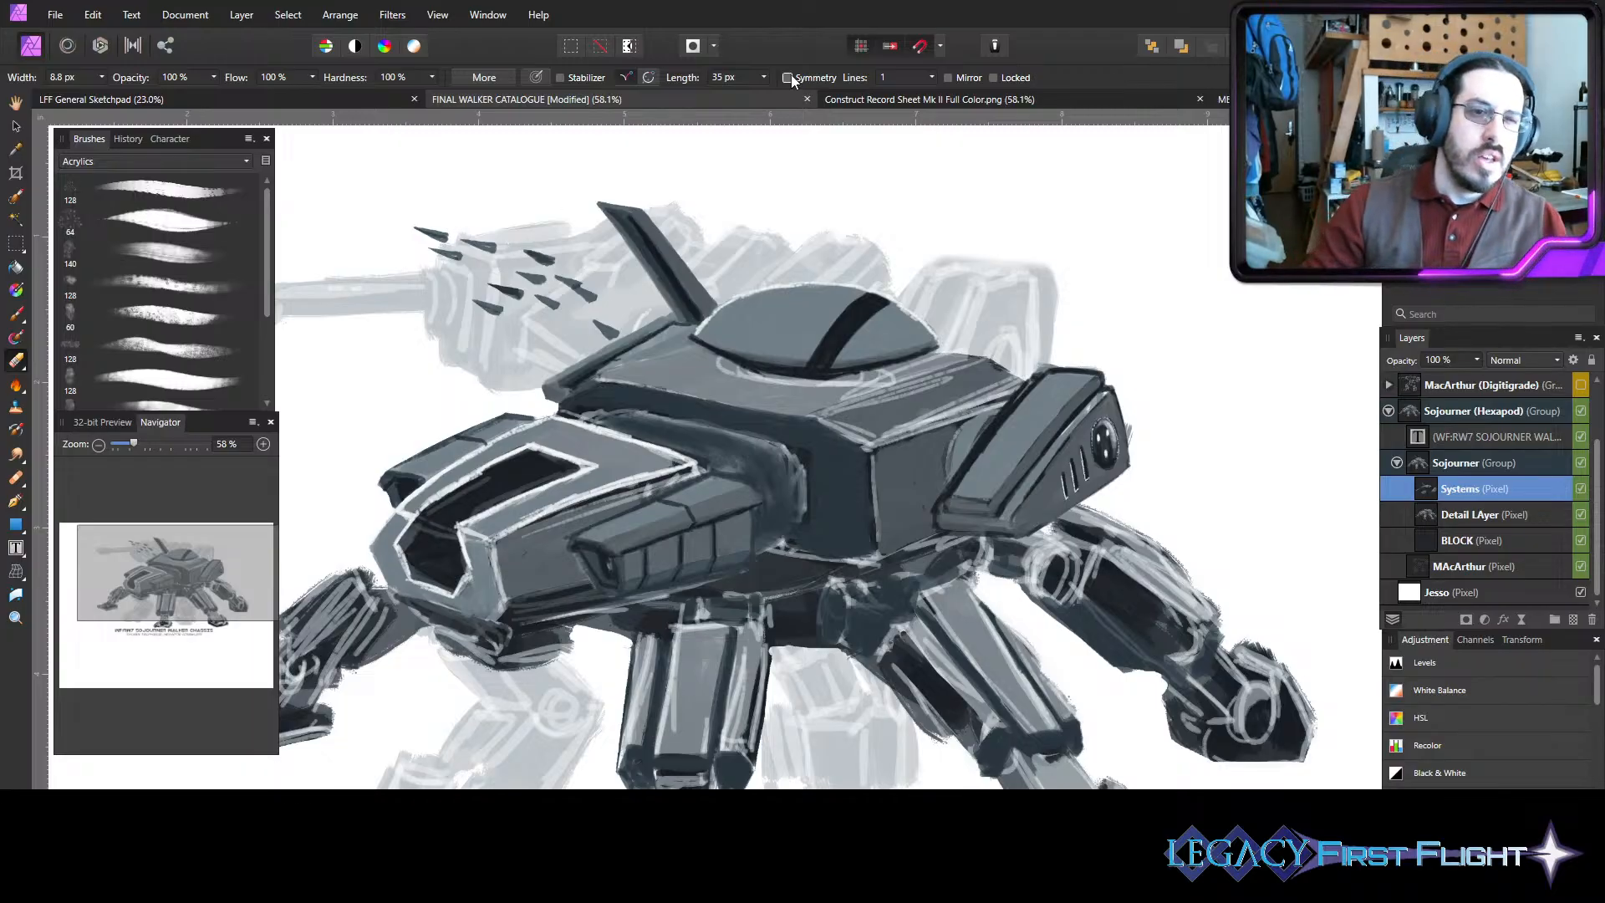
# - Save the walker catalogue document
pyautogui.scroll(-4, 572, 567)
pyautogui.scroll(-3, 455, 474)
pyautogui.scroll(3, 448, 444)
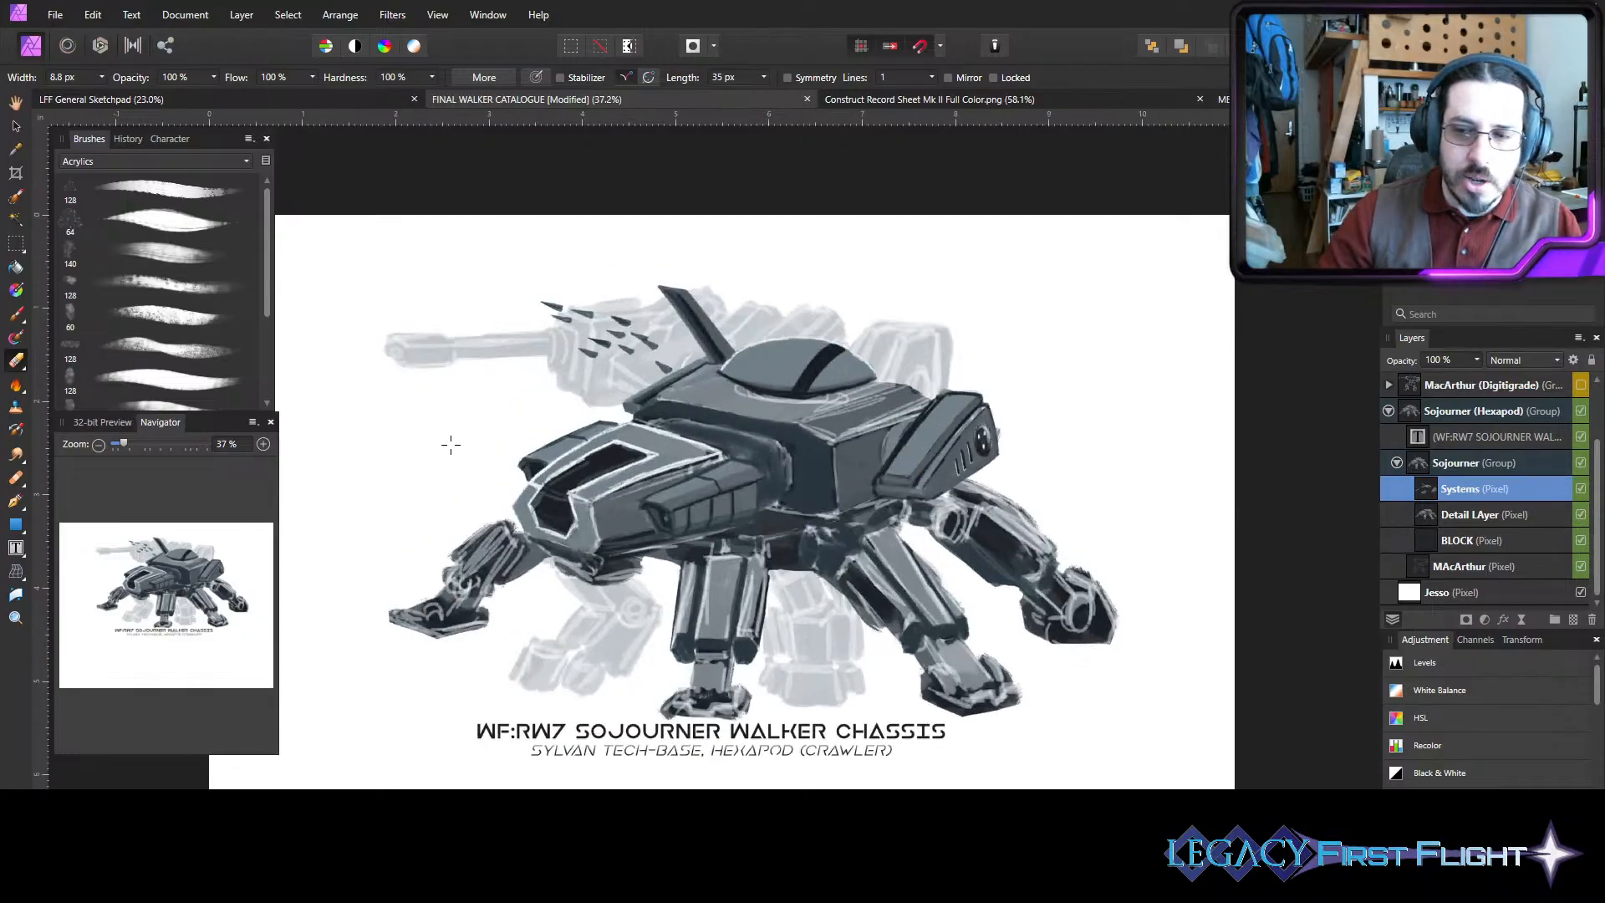
pyautogui.scroll(-2, 464, 454)
pyautogui.hotkey('ctrl', 's')
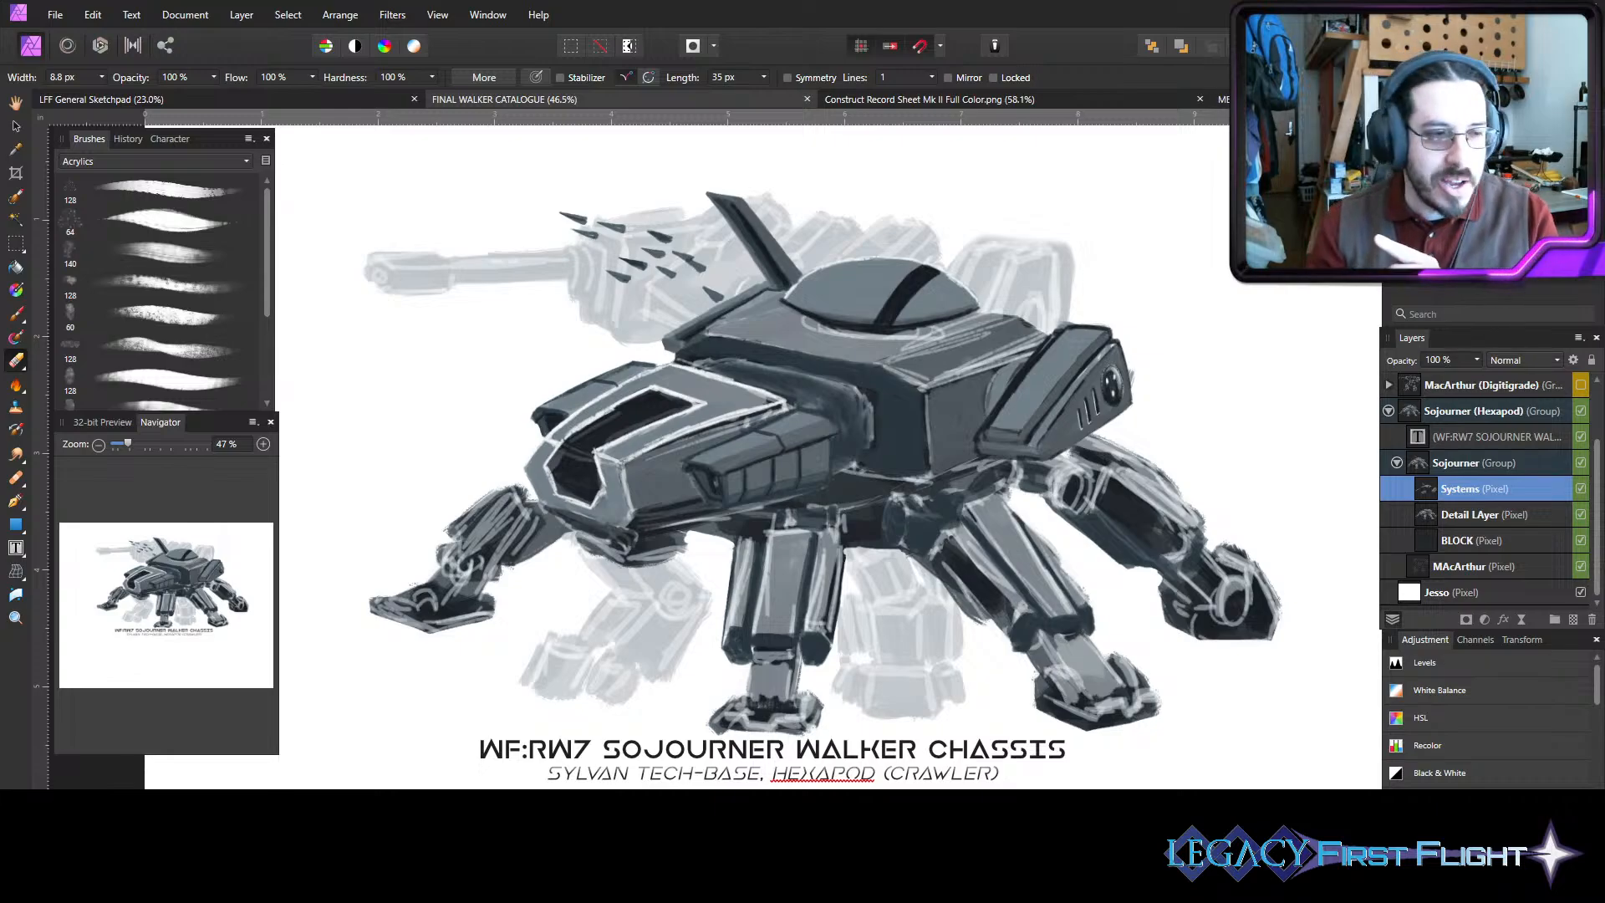
# - Paint over the light sketch lines below the dome on Systems with a 16.5 px brush at 45% opacity
pyautogui.press('b')
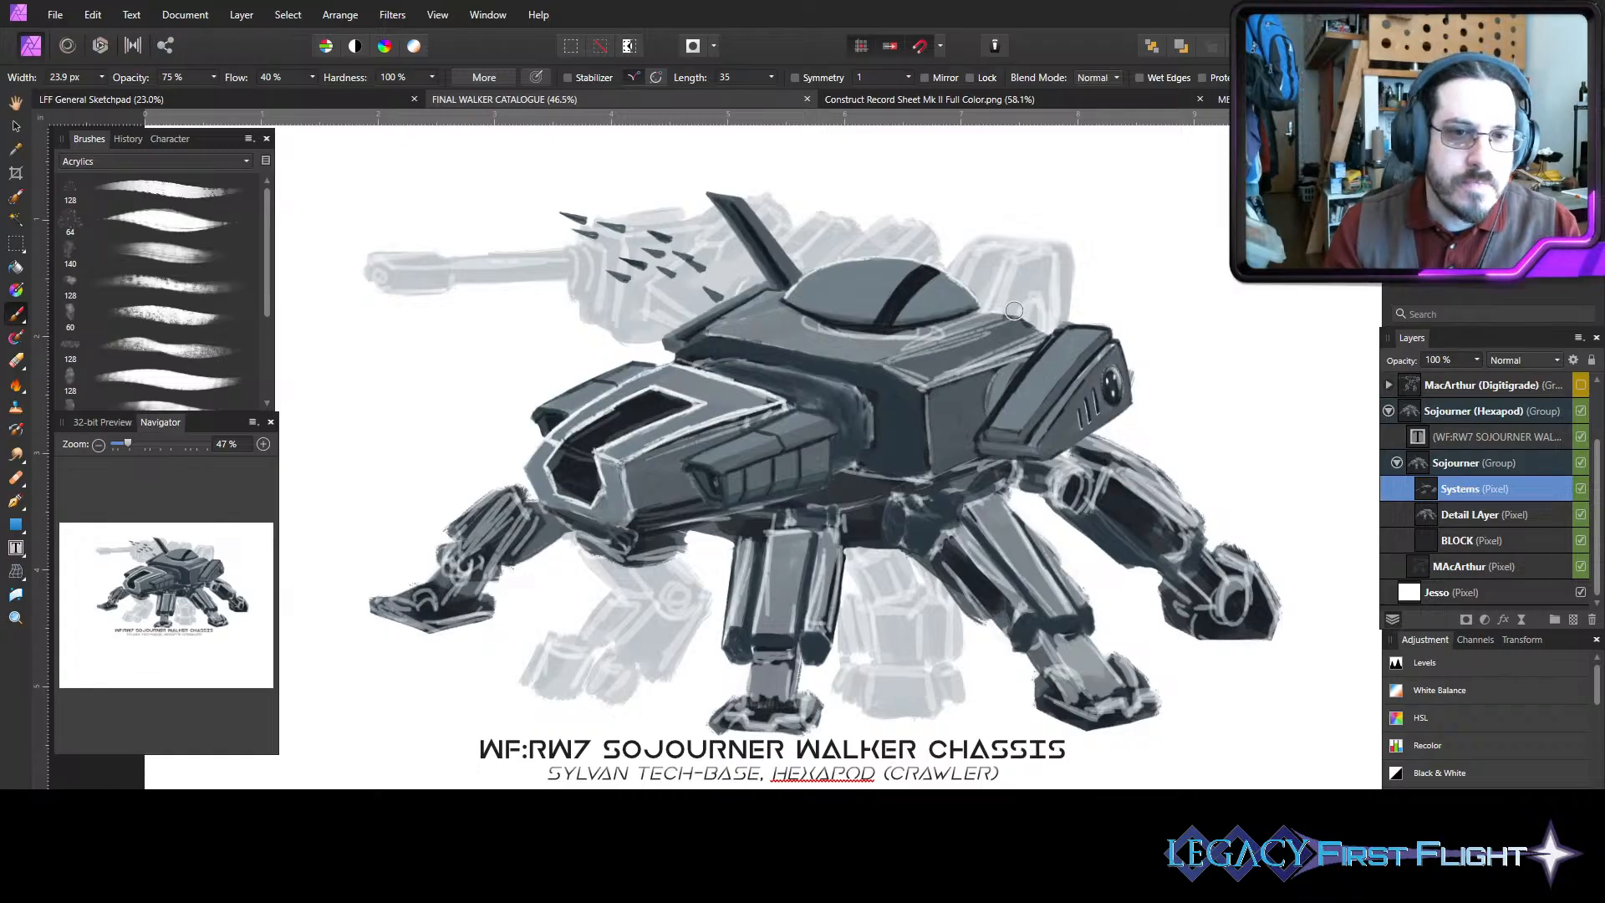
pyautogui.press('[')
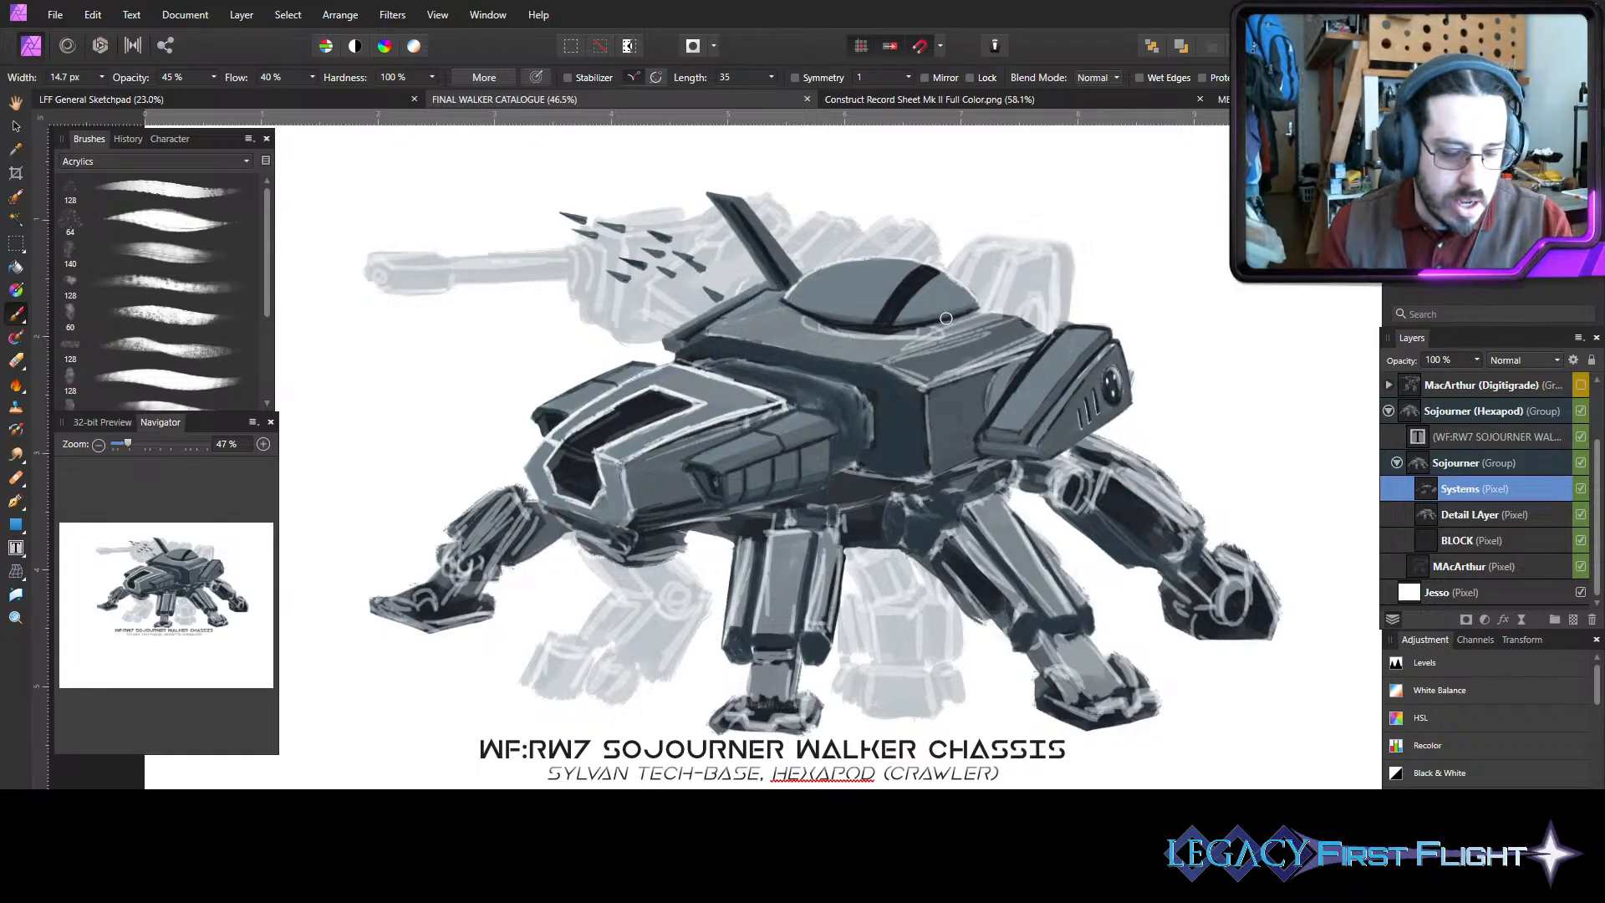
pyautogui.press(']')
pyautogui.press(']')
pyautogui.moveTo(931, 330)
pyautogui.mouseDown()
pyautogui.moveTo(897, 337)
pyautogui.moveTo(940, 323)
pyautogui.moveTo(817, 321)
pyautogui.mouseUp()
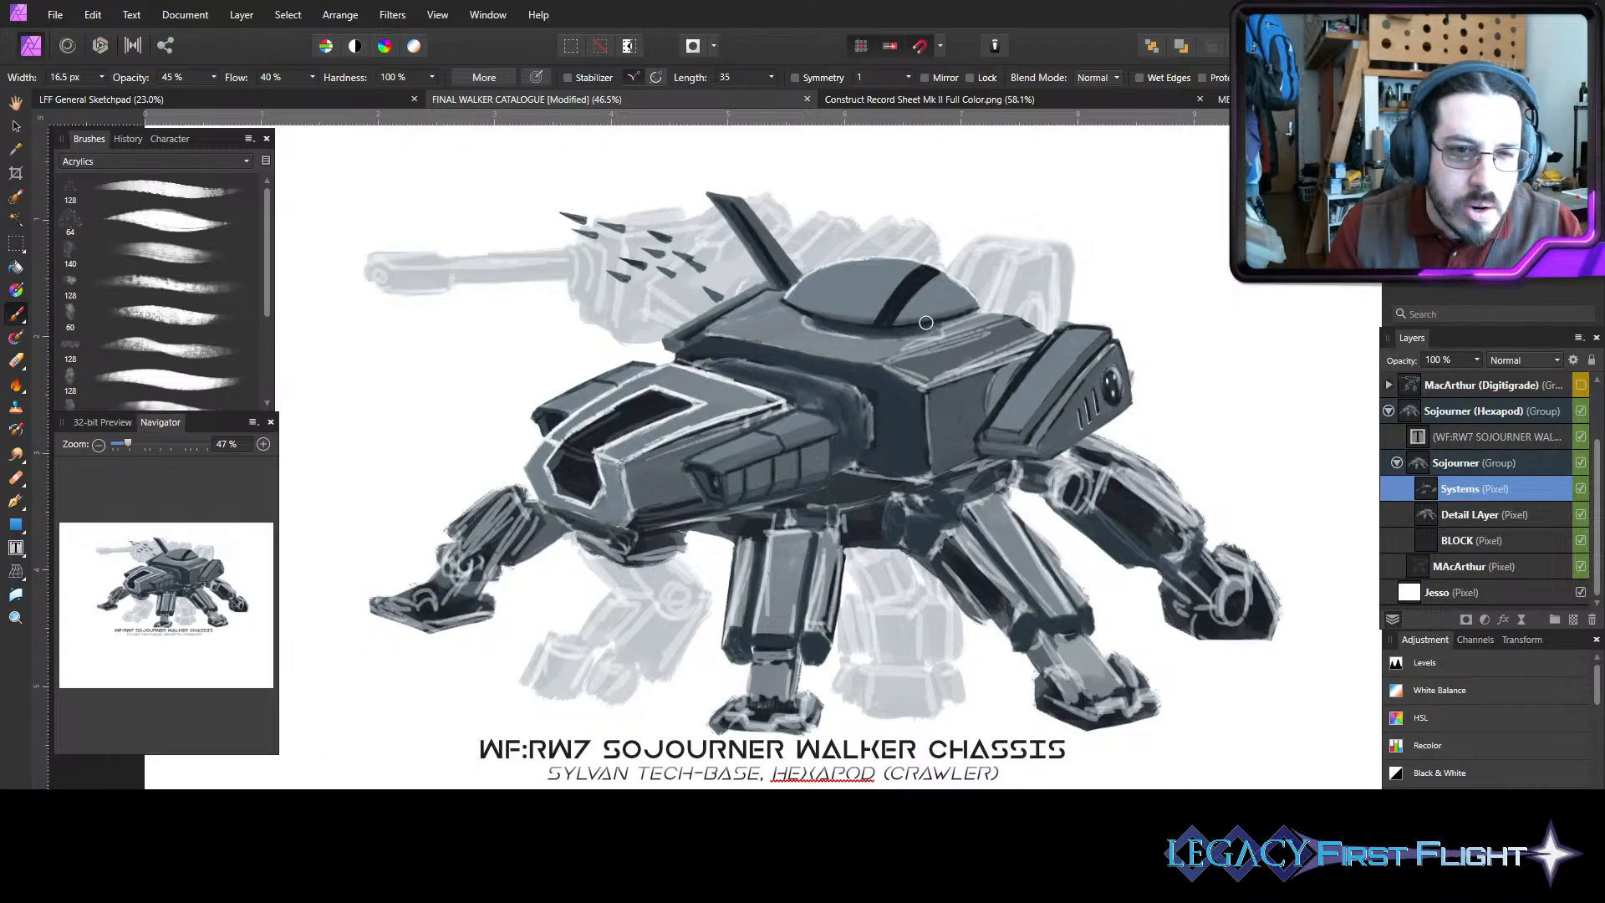
# - Refine the rim around the dome's base and the adjoining top deck with an 8.6 px brush at 45% opacity
pyautogui.press('[')
pyautogui.press('[')
pyautogui.press('[')
pyautogui.press('[')
pyautogui.press('[')
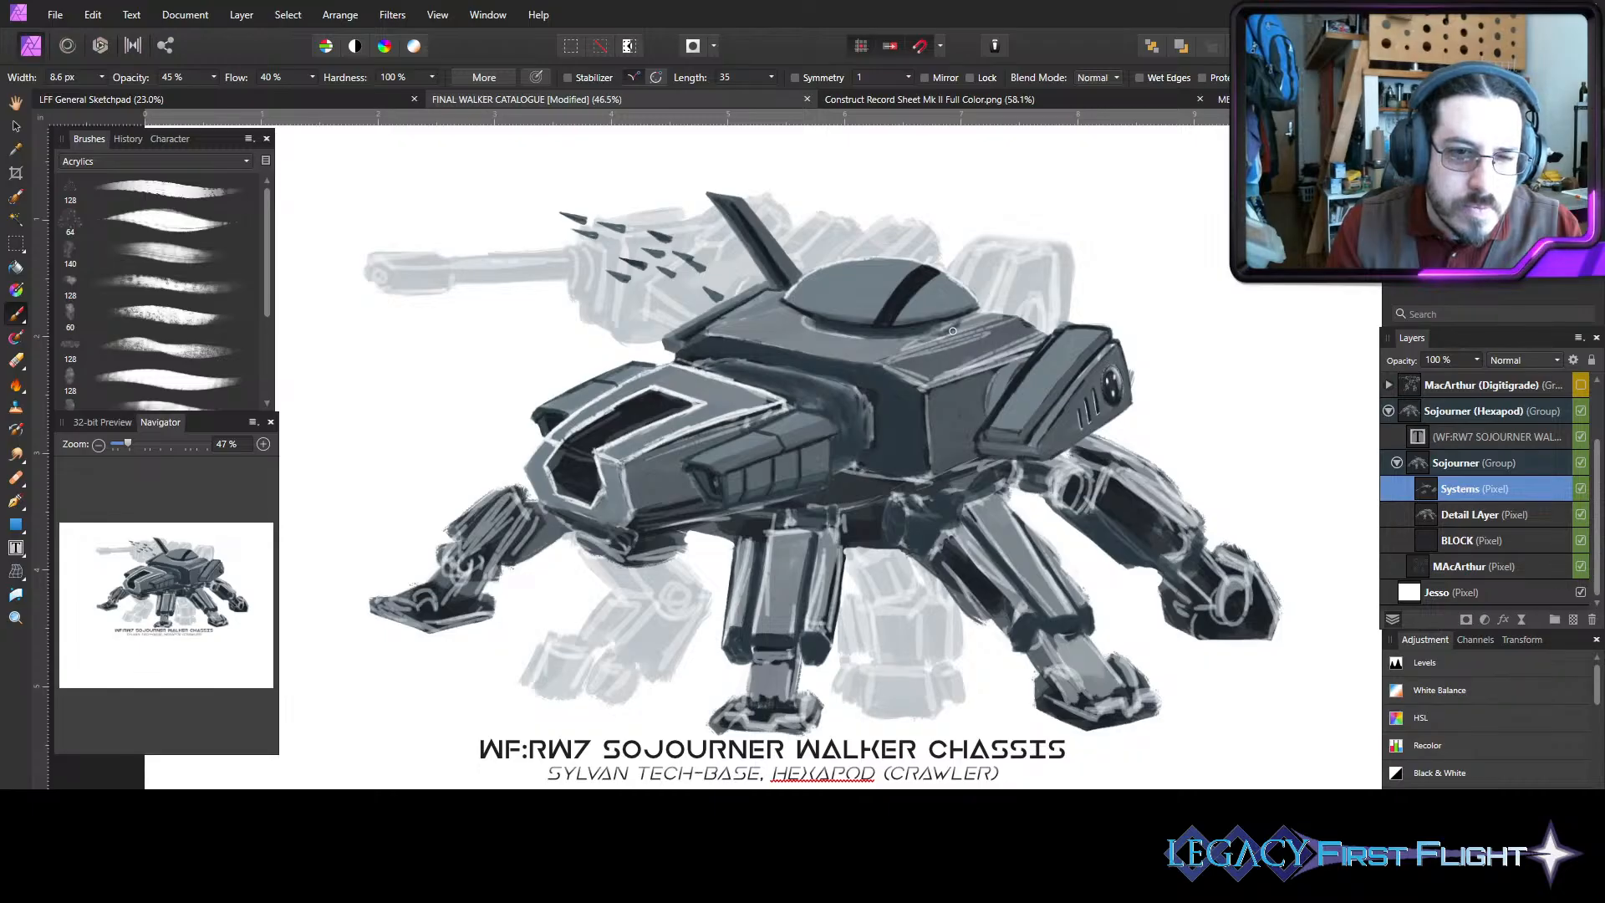
pyautogui.moveTo(952, 331)
pyautogui.mouseDown()
pyautogui.moveTo(891, 339)
pyautogui.moveTo(961, 337)
pyautogui.mouseUp()
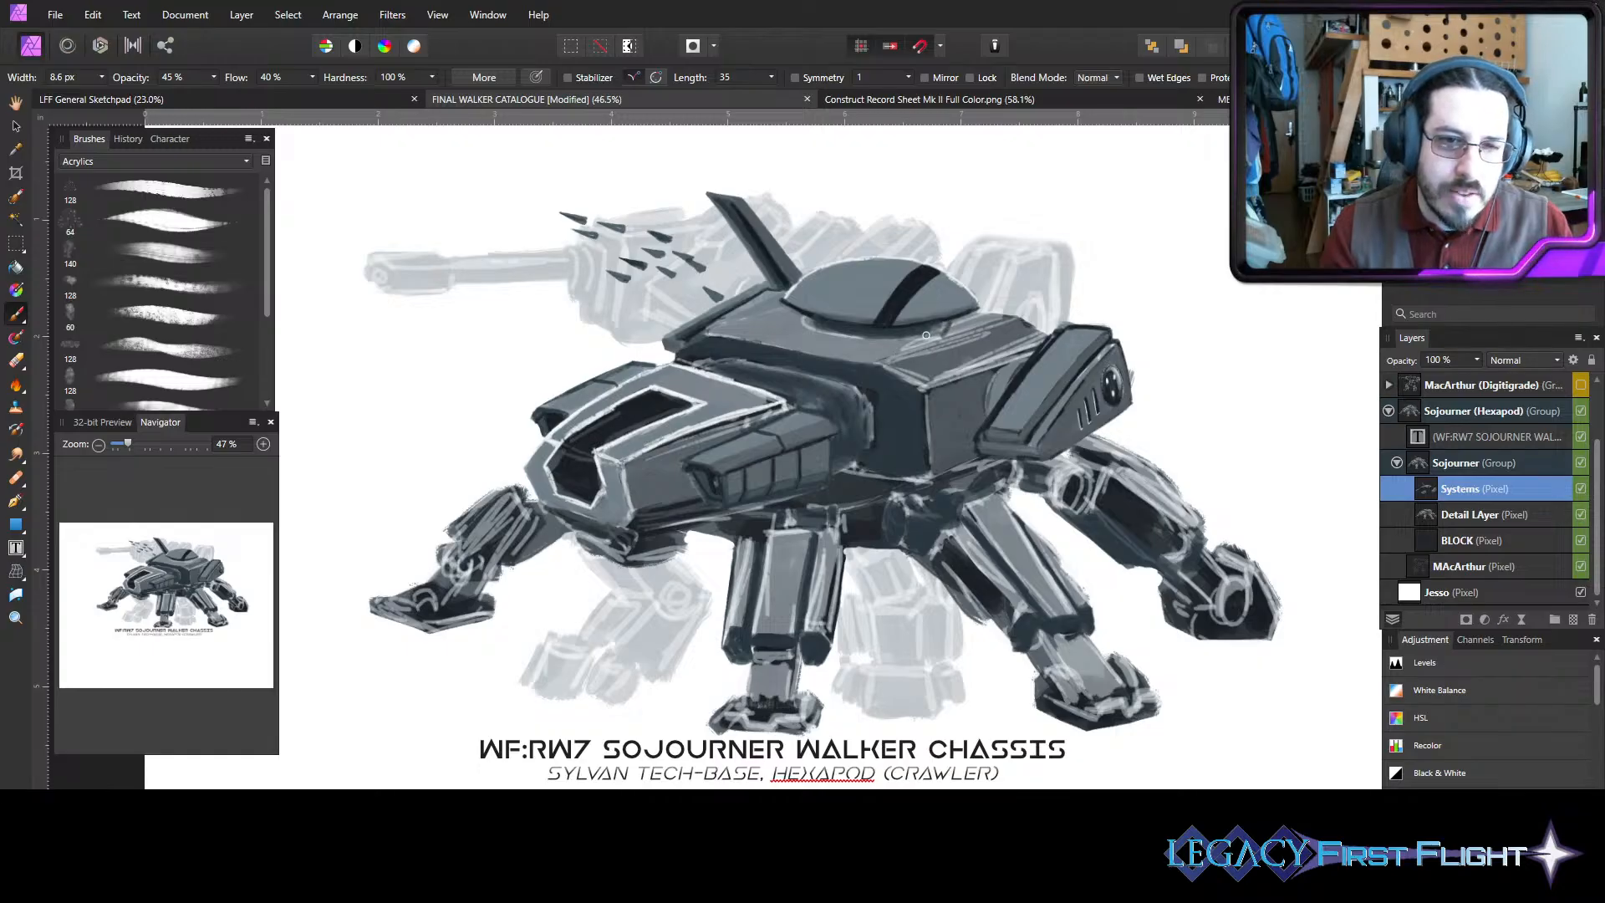
pyautogui.moveTo(909, 341); pyautogui.dragTo(860, 346)
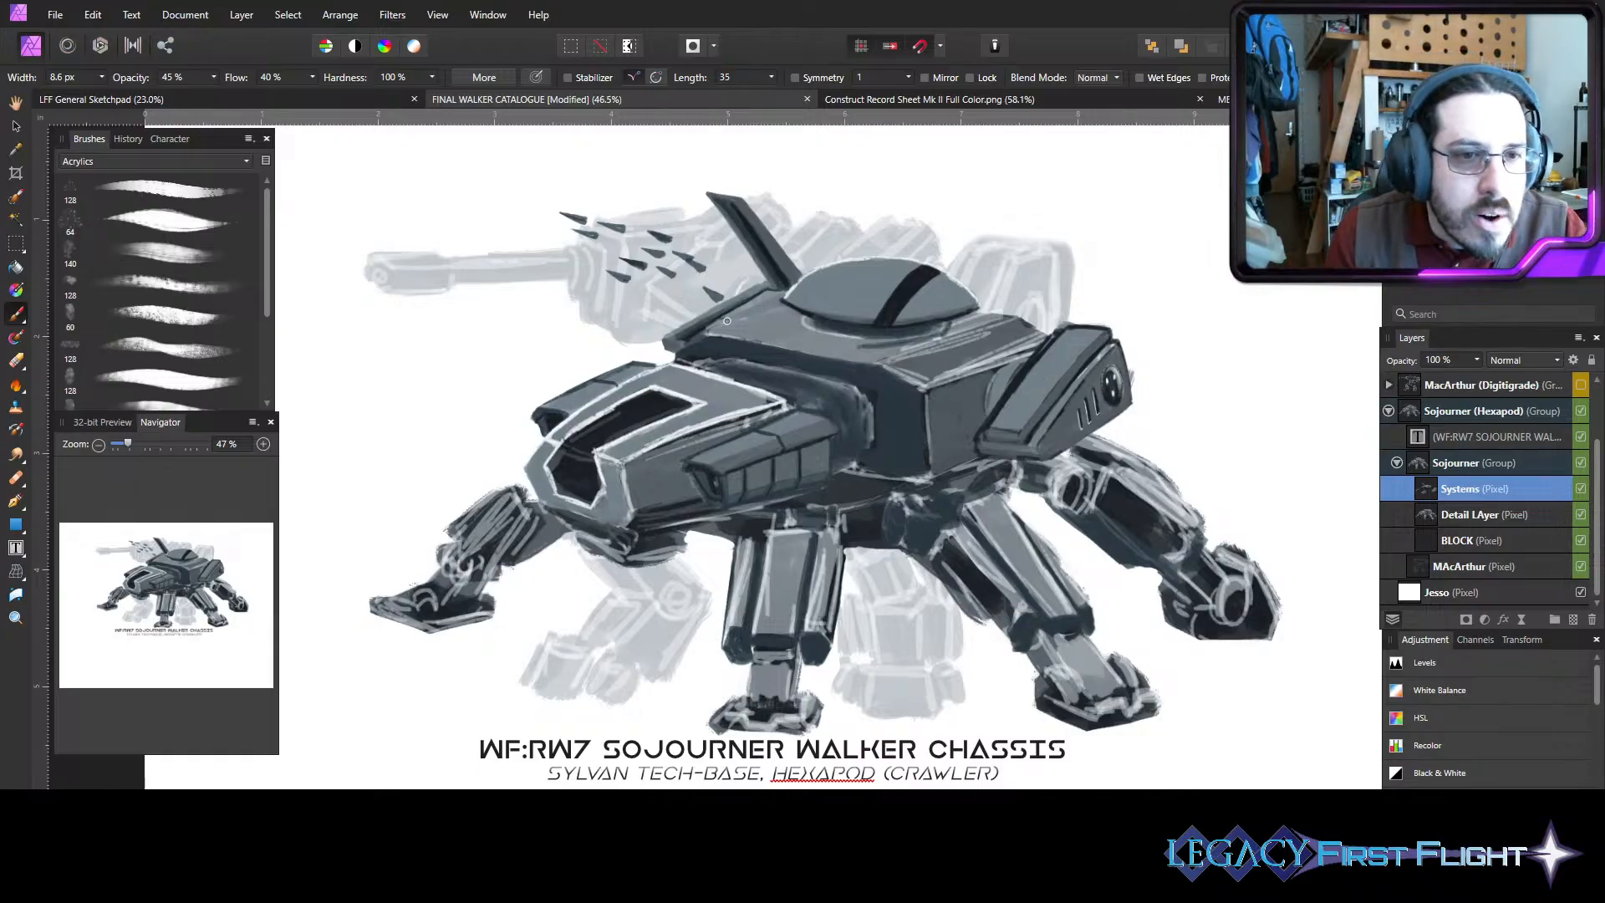
pyautogui.moveTo(753, 314)
pyautogui.mouseDown()
pyautogui.moveTo(710, 326)
pyautogui.moveTo(768, 307)
pyautogui.mouseUp()
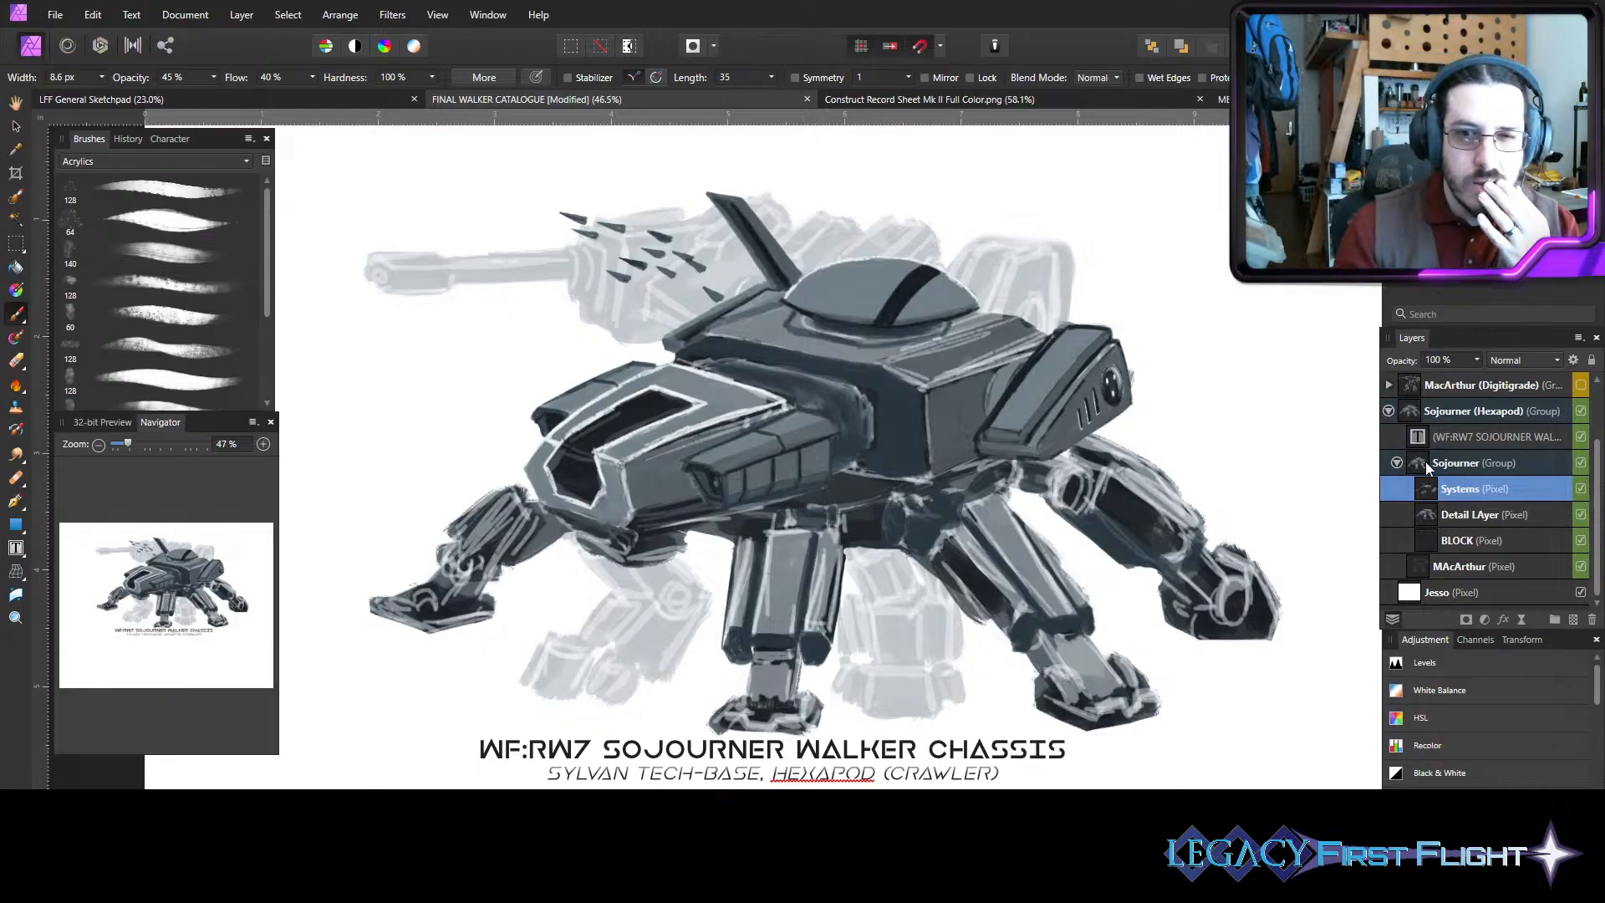
# - Hide the Systems layer and draw an angular panel outline around the circular turret ring on the Detail LAyer
pyautogui.click(1455, 517)
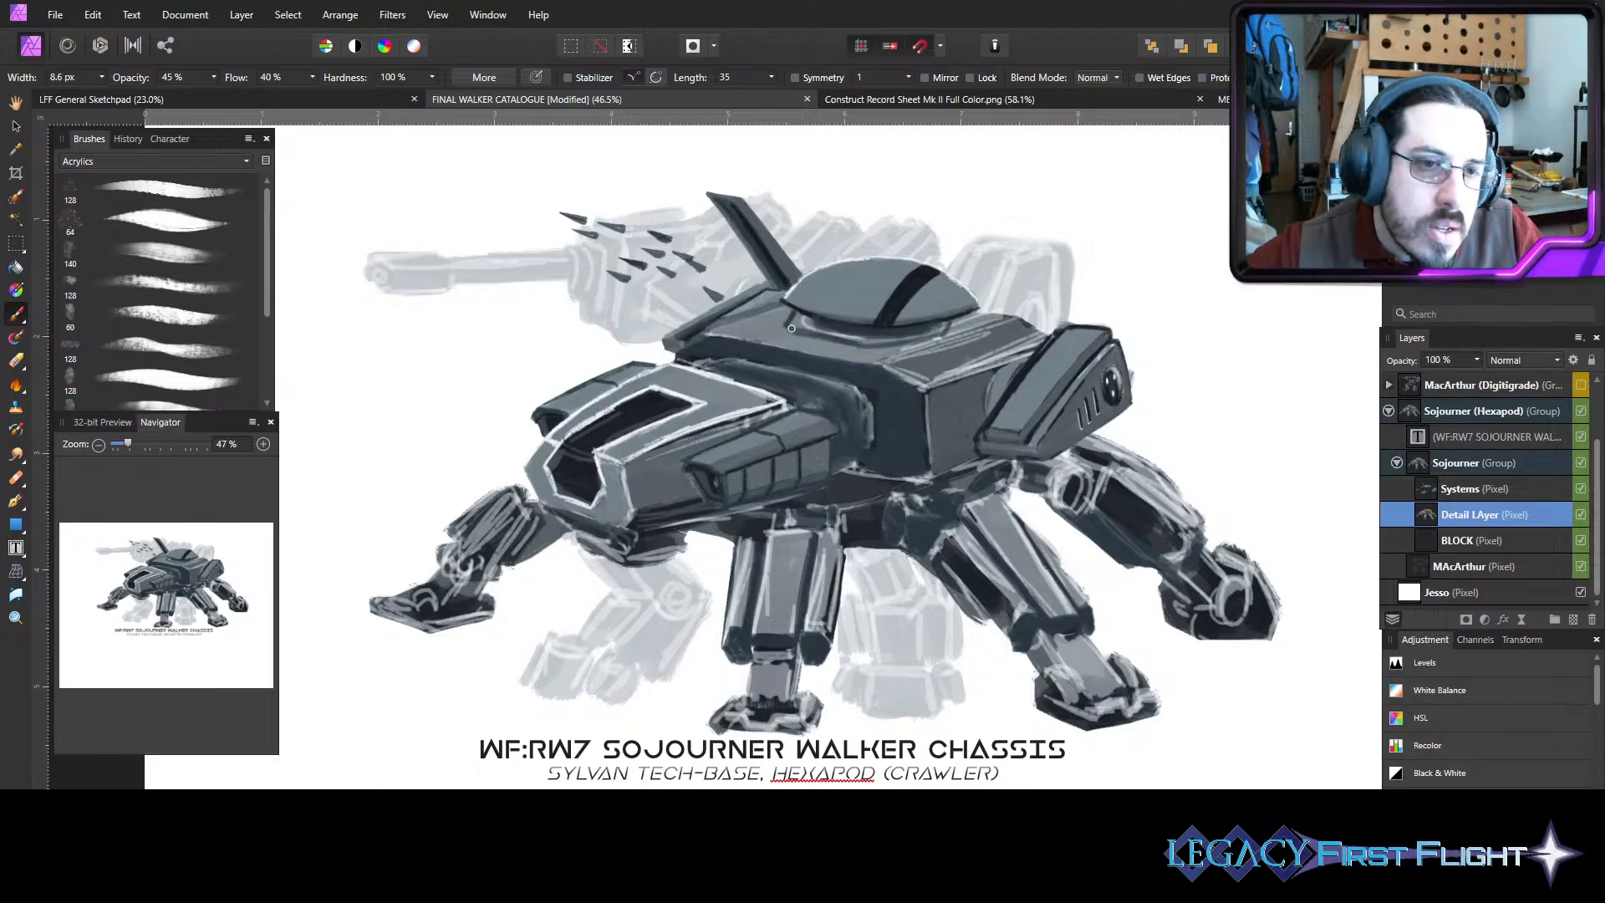
pyautogui.moveTo(789, 326); pyautogui.dragTo(872, 343)
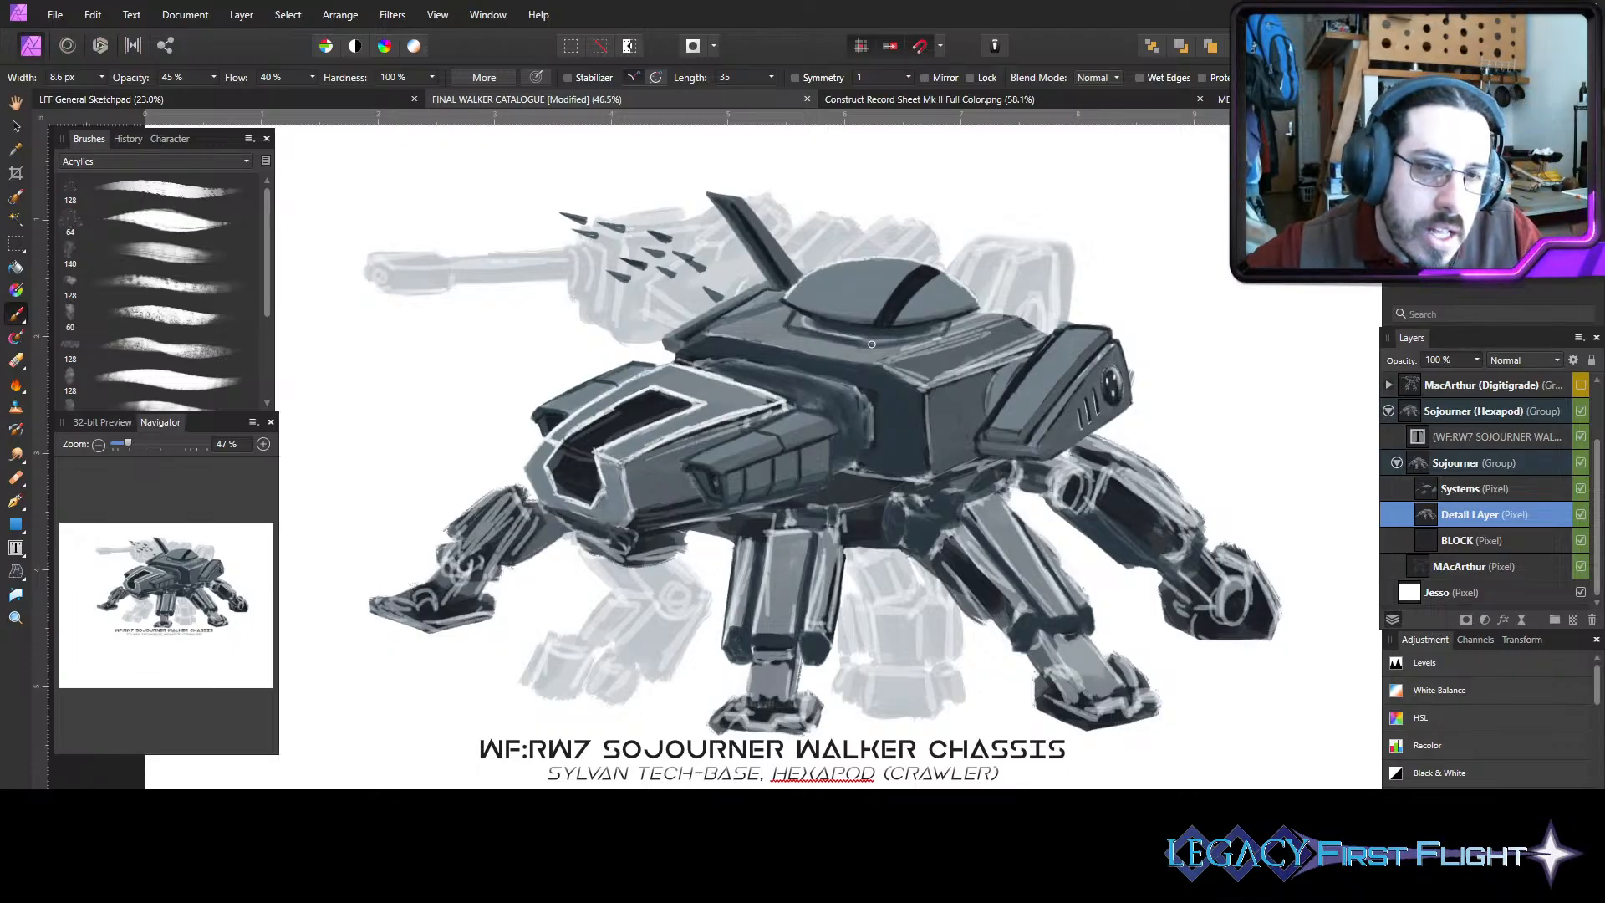
pyautogui.click(1580, 488)
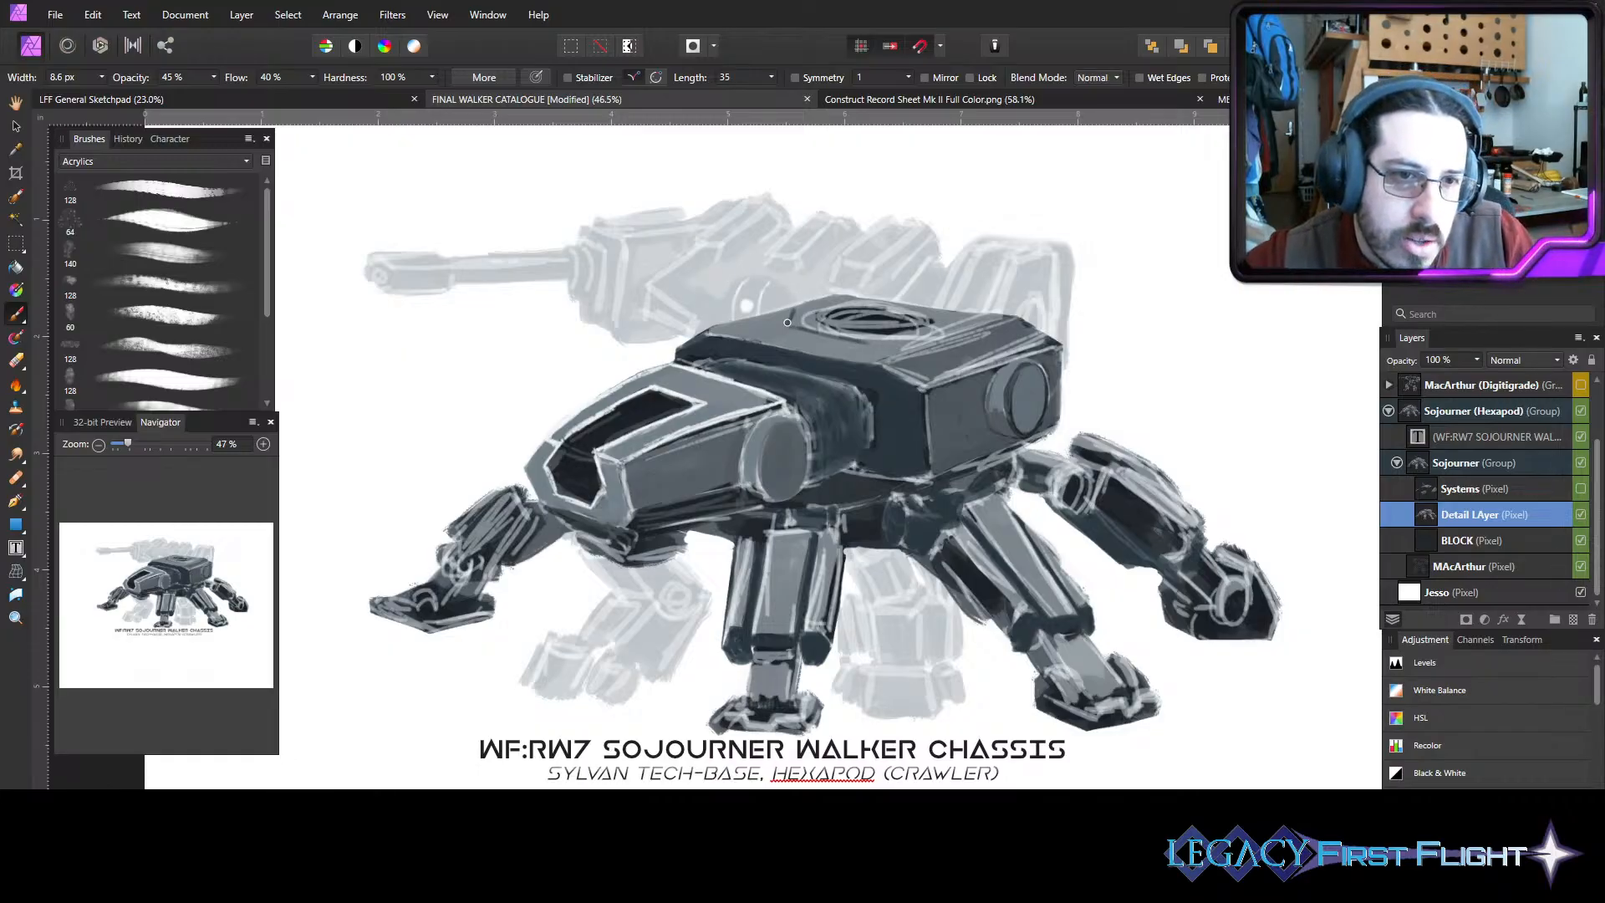
pyautogui.moveTo(790, 327); pyautogui.dragTo(943, 331)
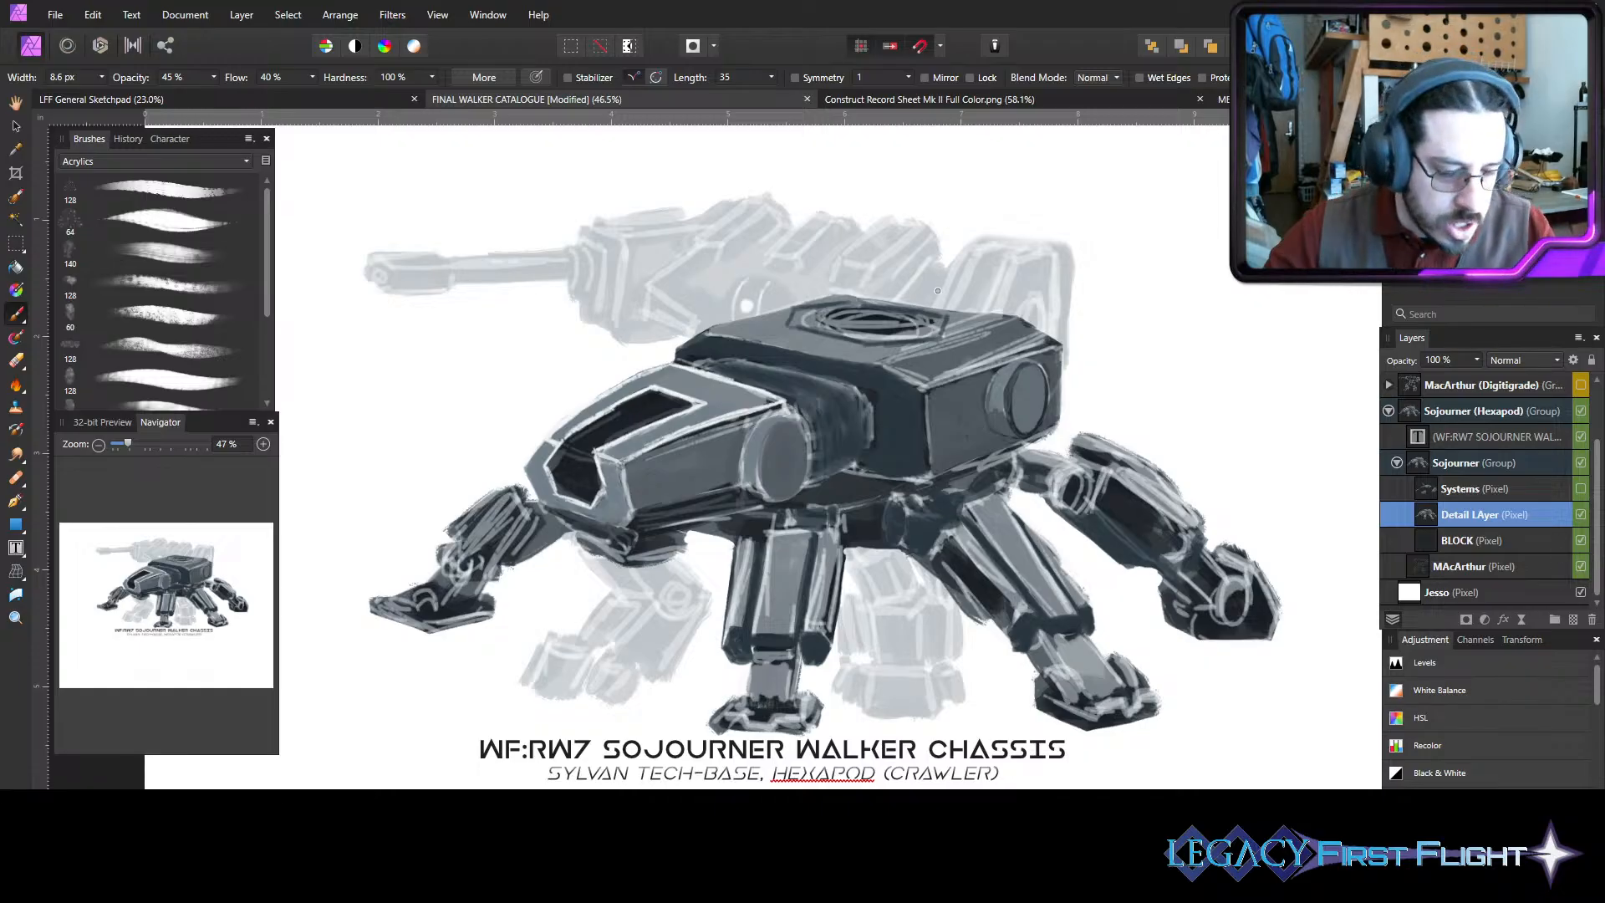
# - Paint out the sketched turret ring inside the hexagonal deck panel with a roughly 23–26 px brush at 45% opacity
pyautogui.press(']')
pyautogui.press(']')
pyautogui.press(']')
pyautogui.press(']')
pyautogui.press(']')
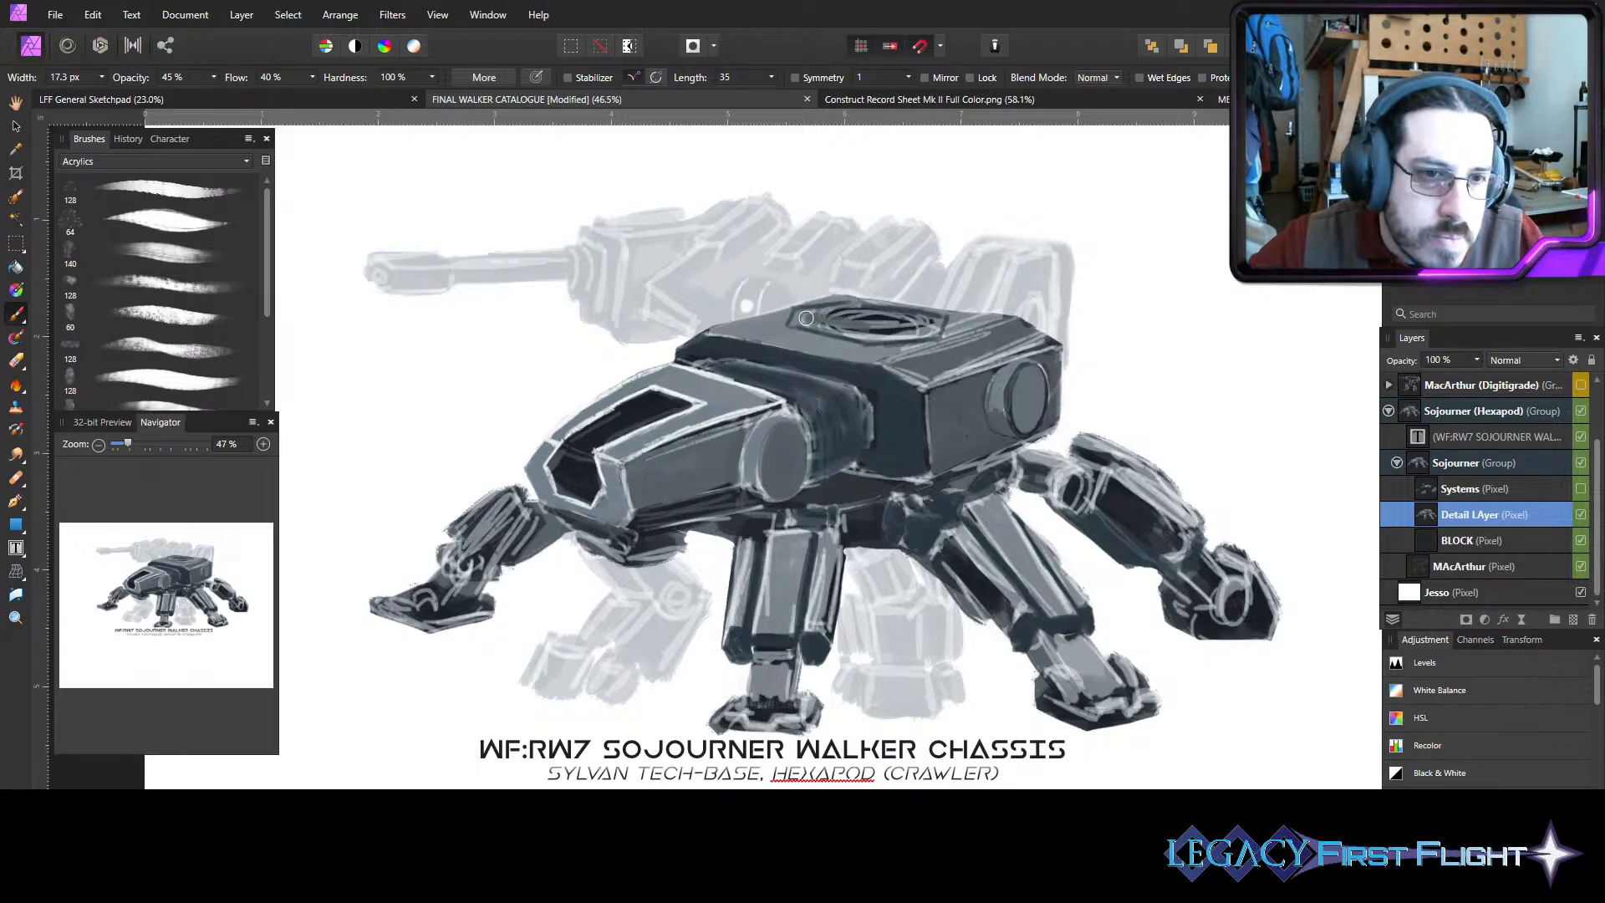
pyautogui.press(']')
pyautogui.press(']')
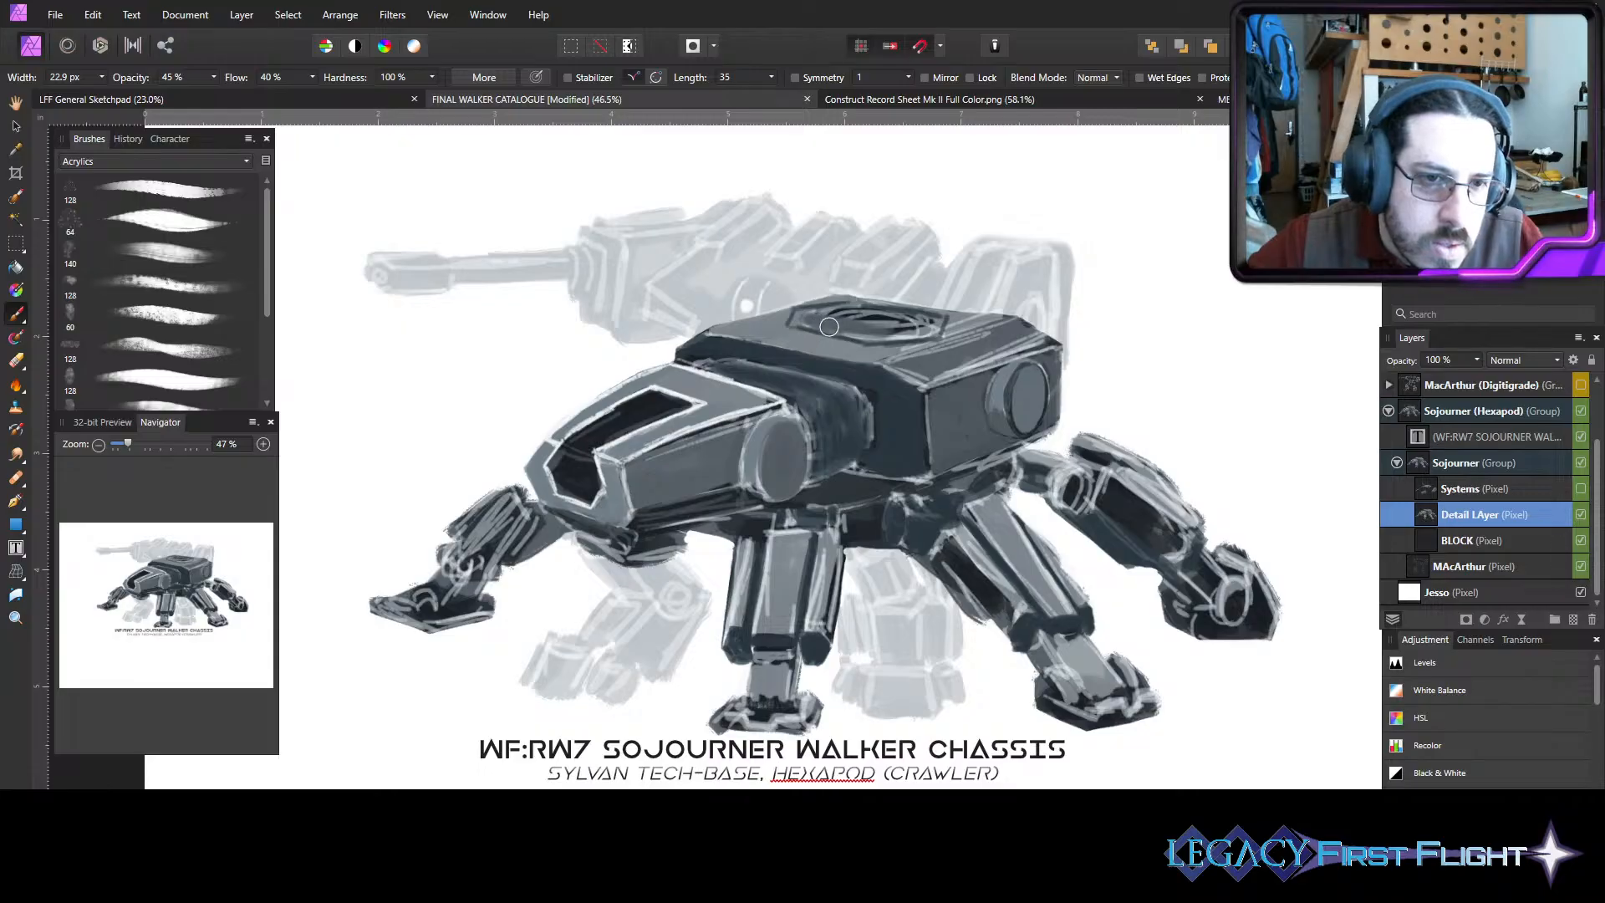
pyautogui.press(']')
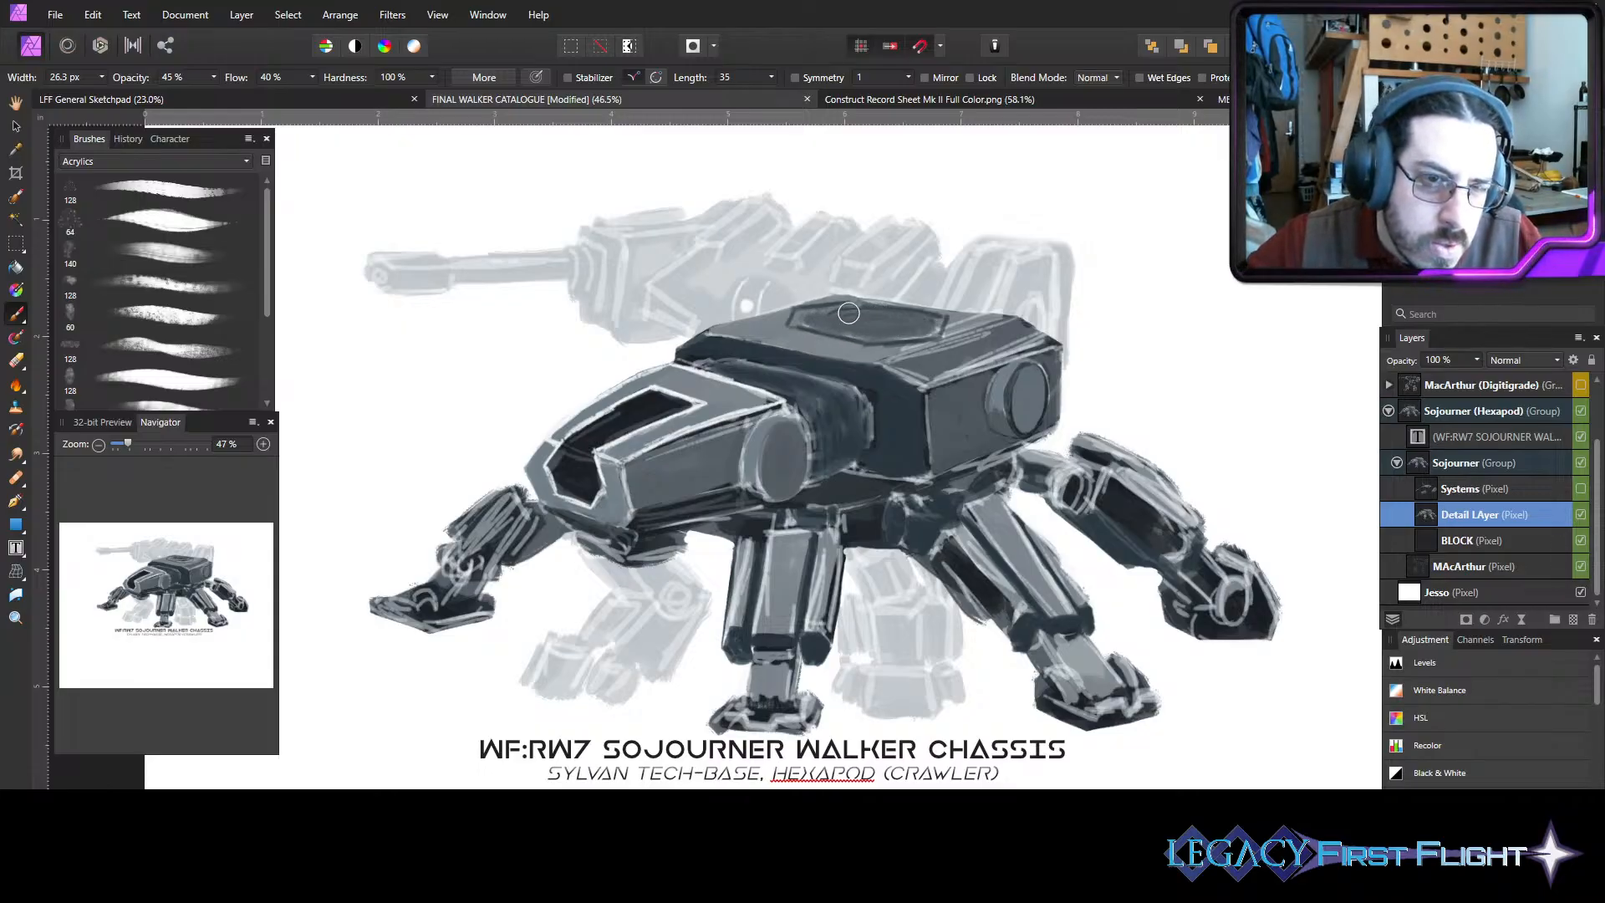
pyautogui.press('[')
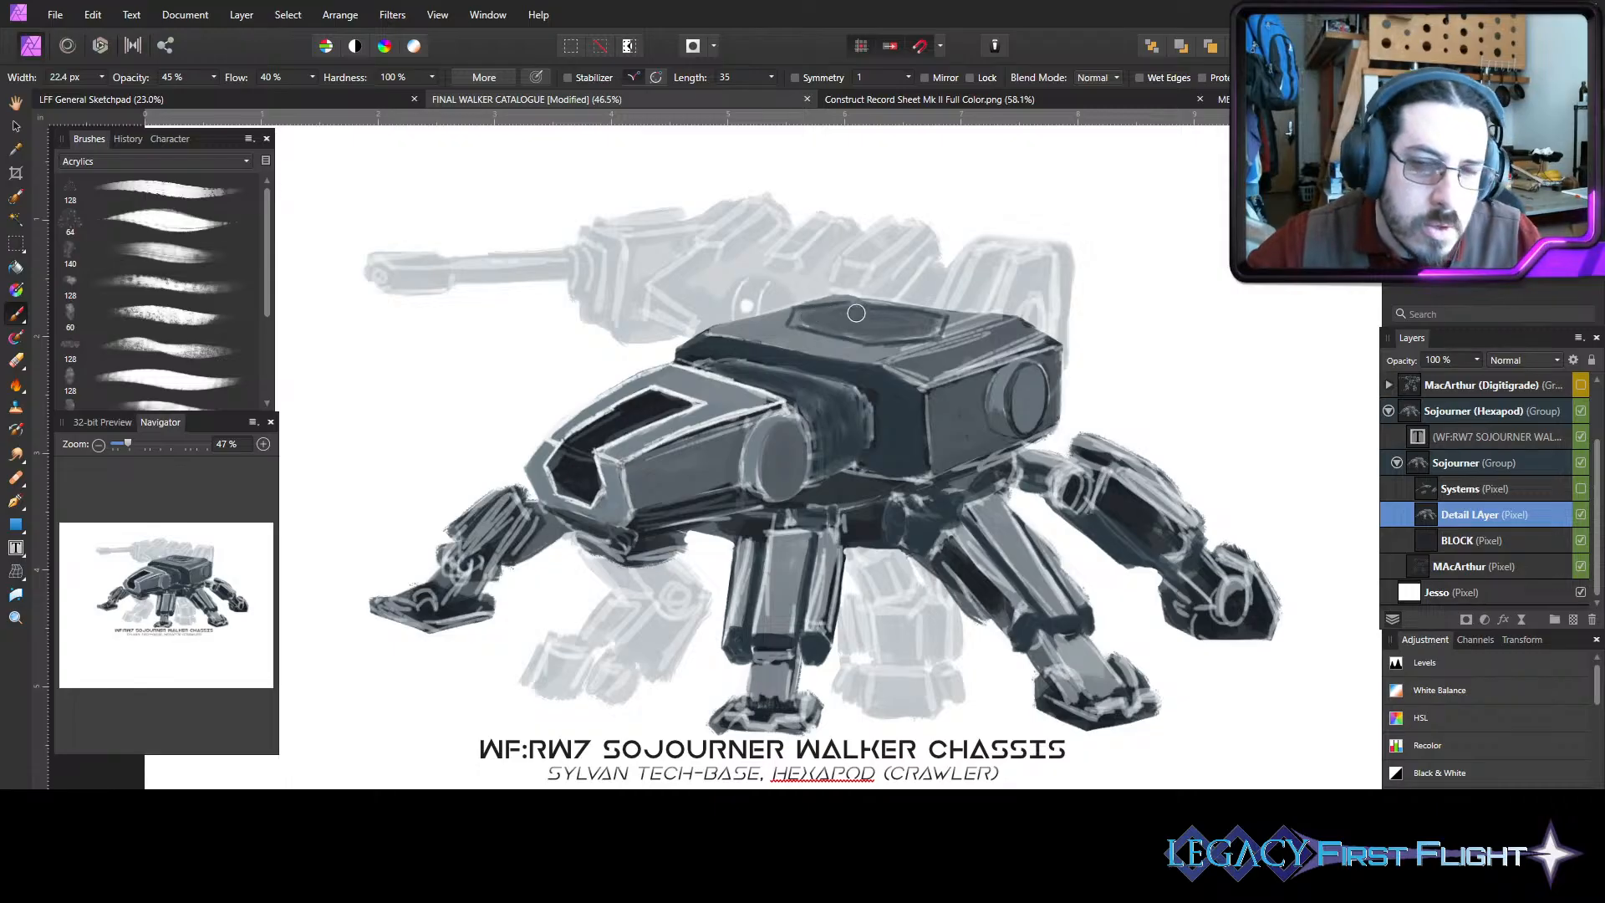
# - Draw an inner hexagonal outline inside the deck panel with an 11.7 px to 8.2 px brush at 75% opacity
pyautogui.press('[')
pyautogui.press('[')
pyautogui.press('[')
pyautogui.press('[')
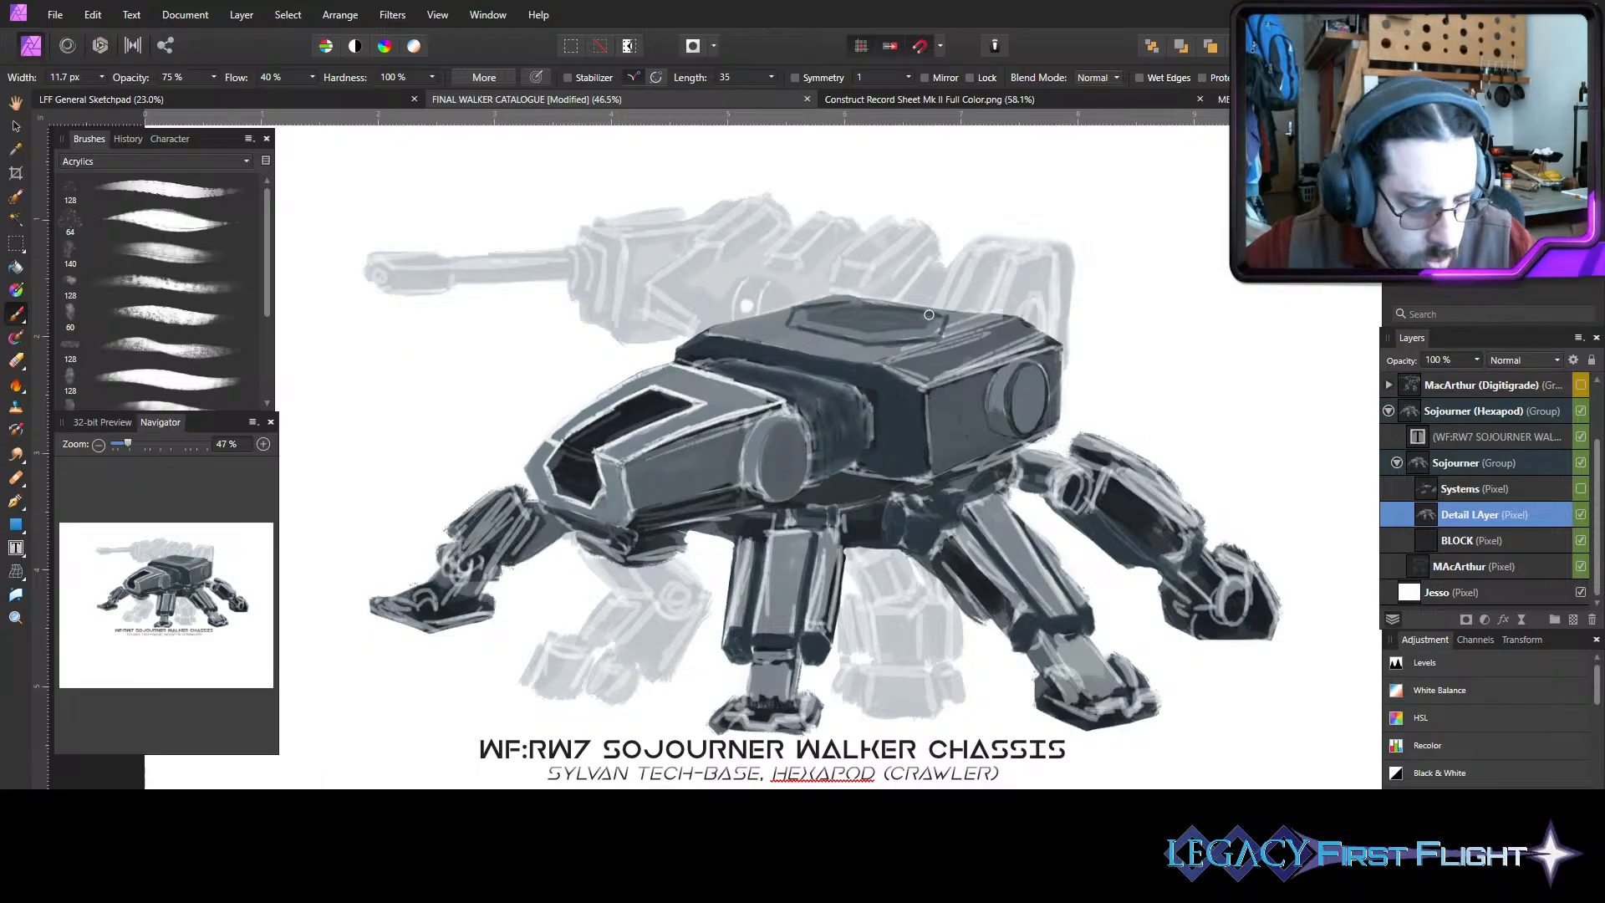
pyautogui.press('[')
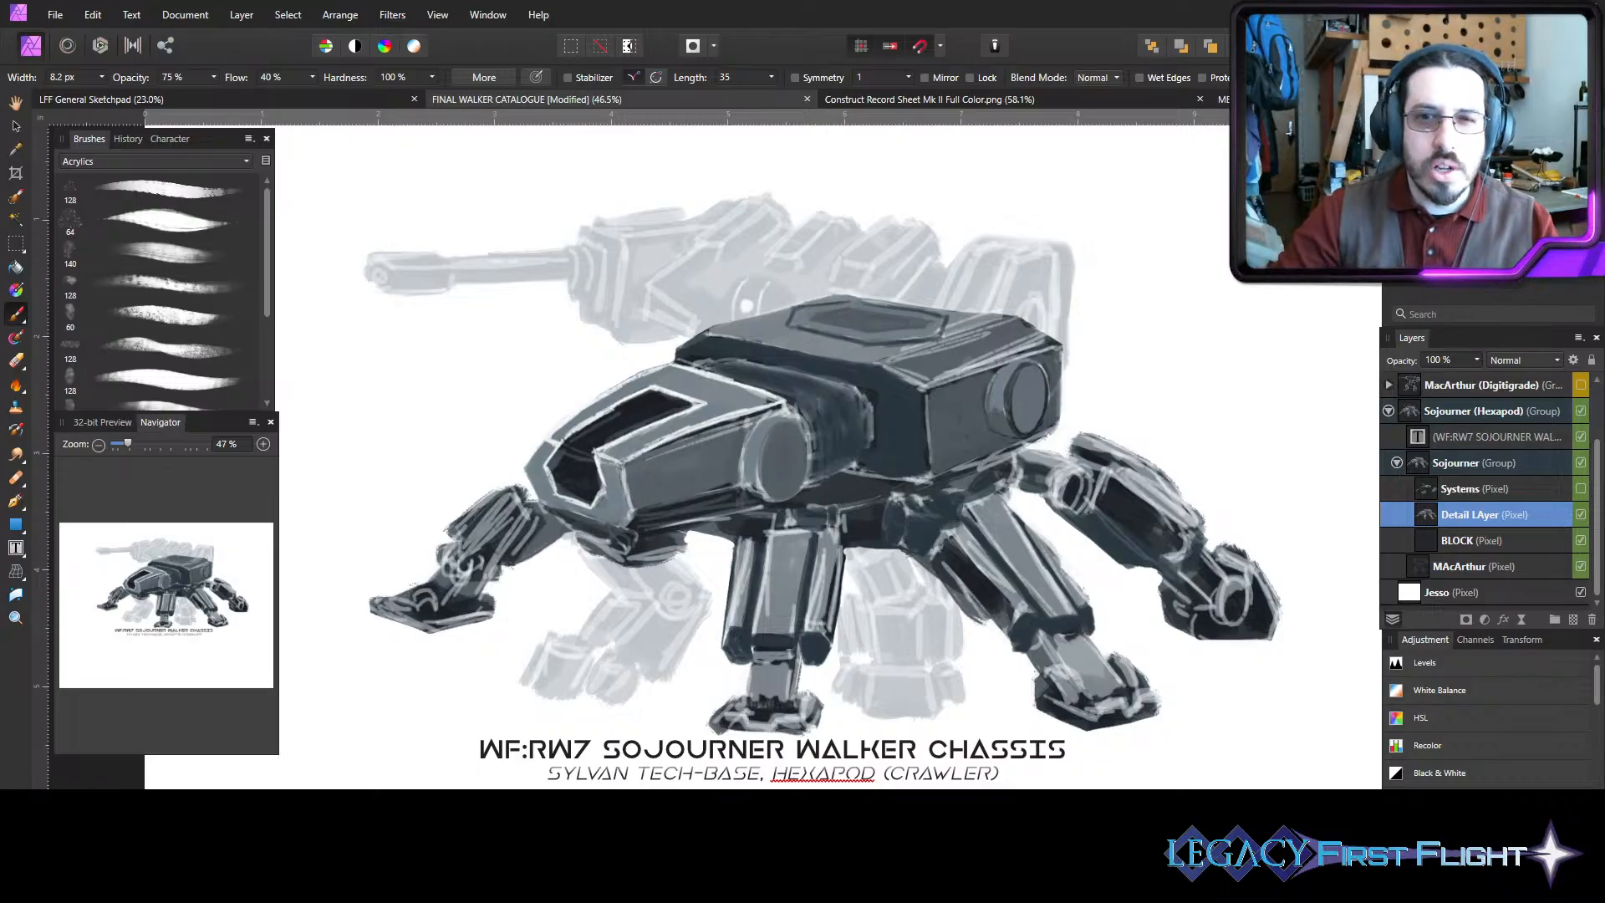
# - Fill the center of the hexagonal deck panel with a dark oval recess using a 12.5–16.6 px brush at 75% opacity
pyautogui.press(']')
pyautogui.press(']')
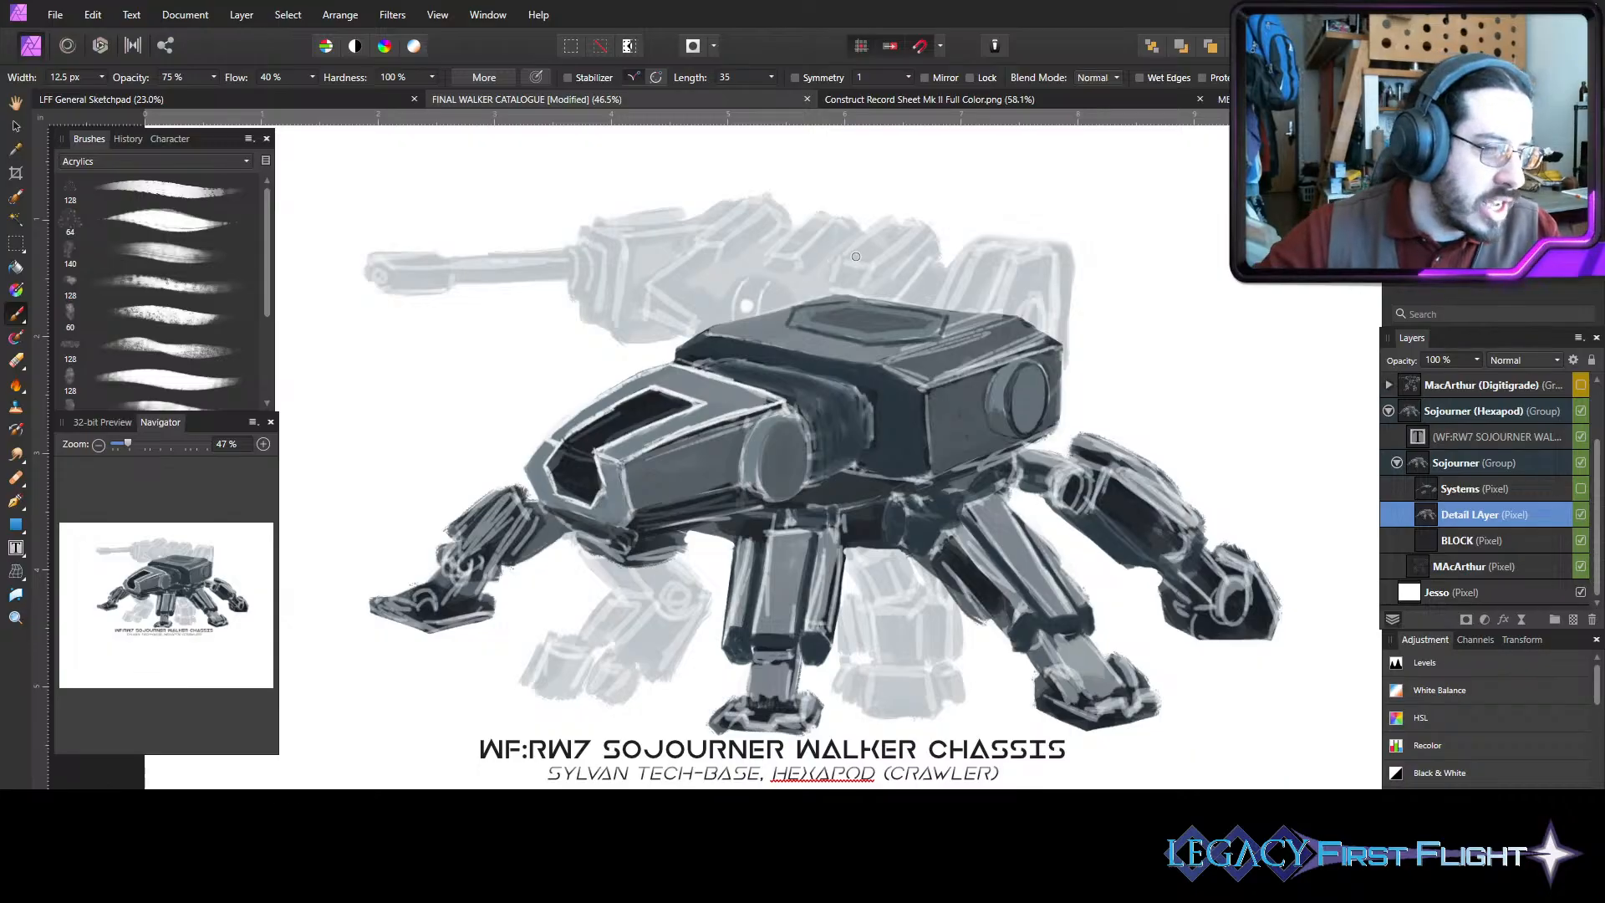
pyautogui.press(']')
pyautogui.press(']')
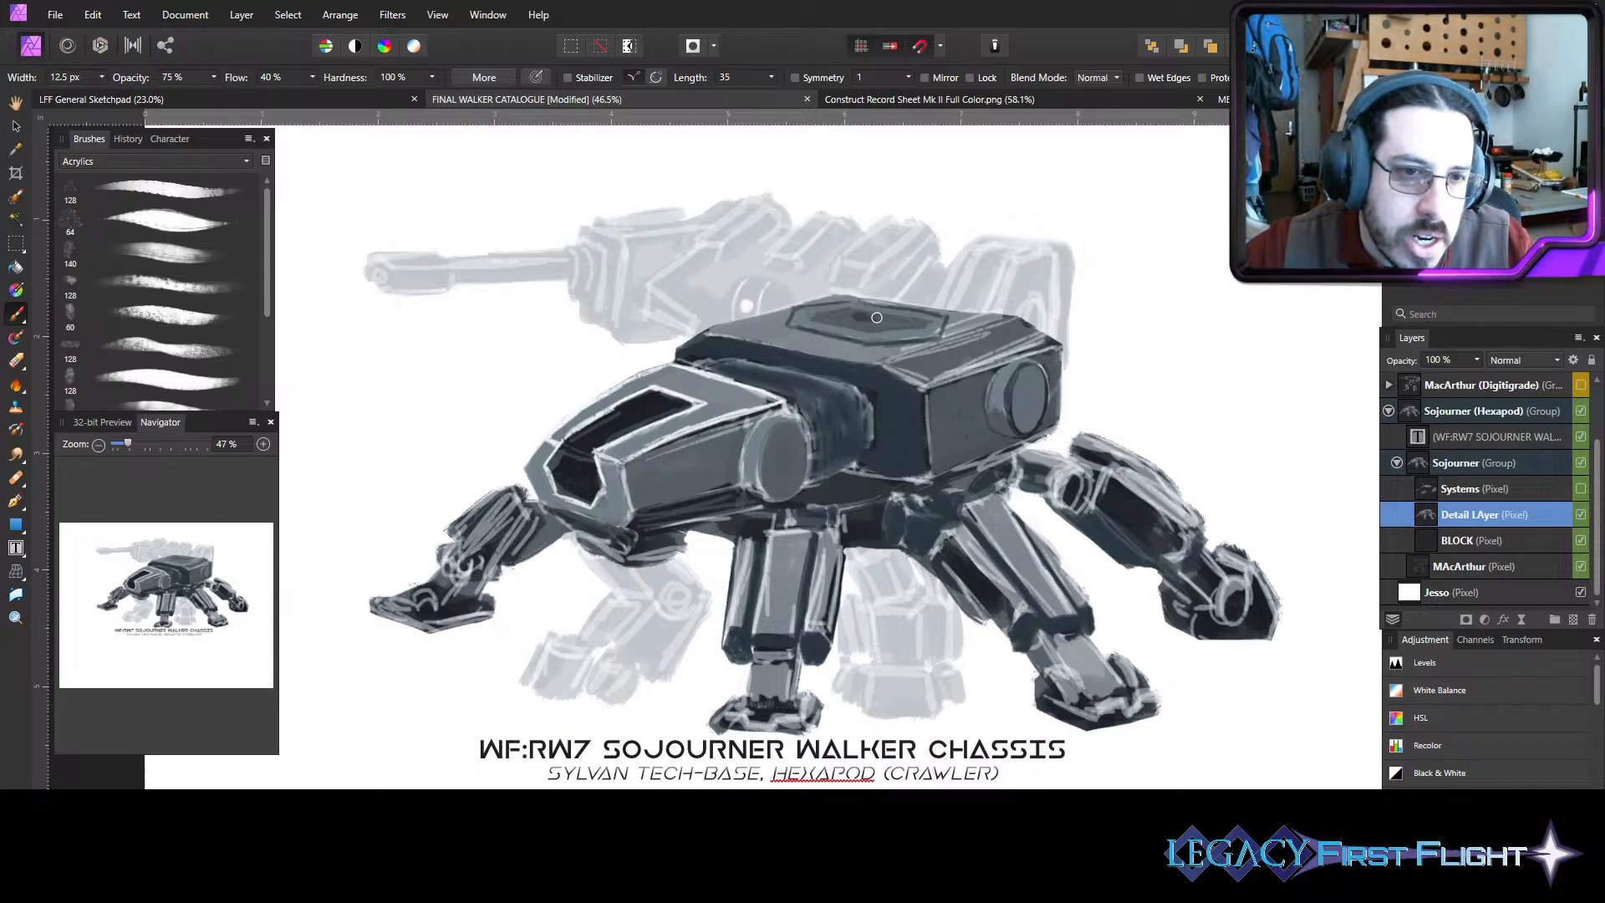
pyautogui.moveTo(855, 322)
pyautogui.mouseDown()
pyautogui.moveTo(887, 322)
pyautogui.moveTo(833, 316)
pyautogui.moveTo(895, 322)
pyautogui.moveTo(832, 320)
pyautogui.moveTo(901, 322)
pyautogui.moveTo(827, 312)
pyautogui.moveTo(902, 326)
pyautogui.moveTo(820, 318)
pyautogui.moveTo(834, 322)
pyautogui.mouseUp()
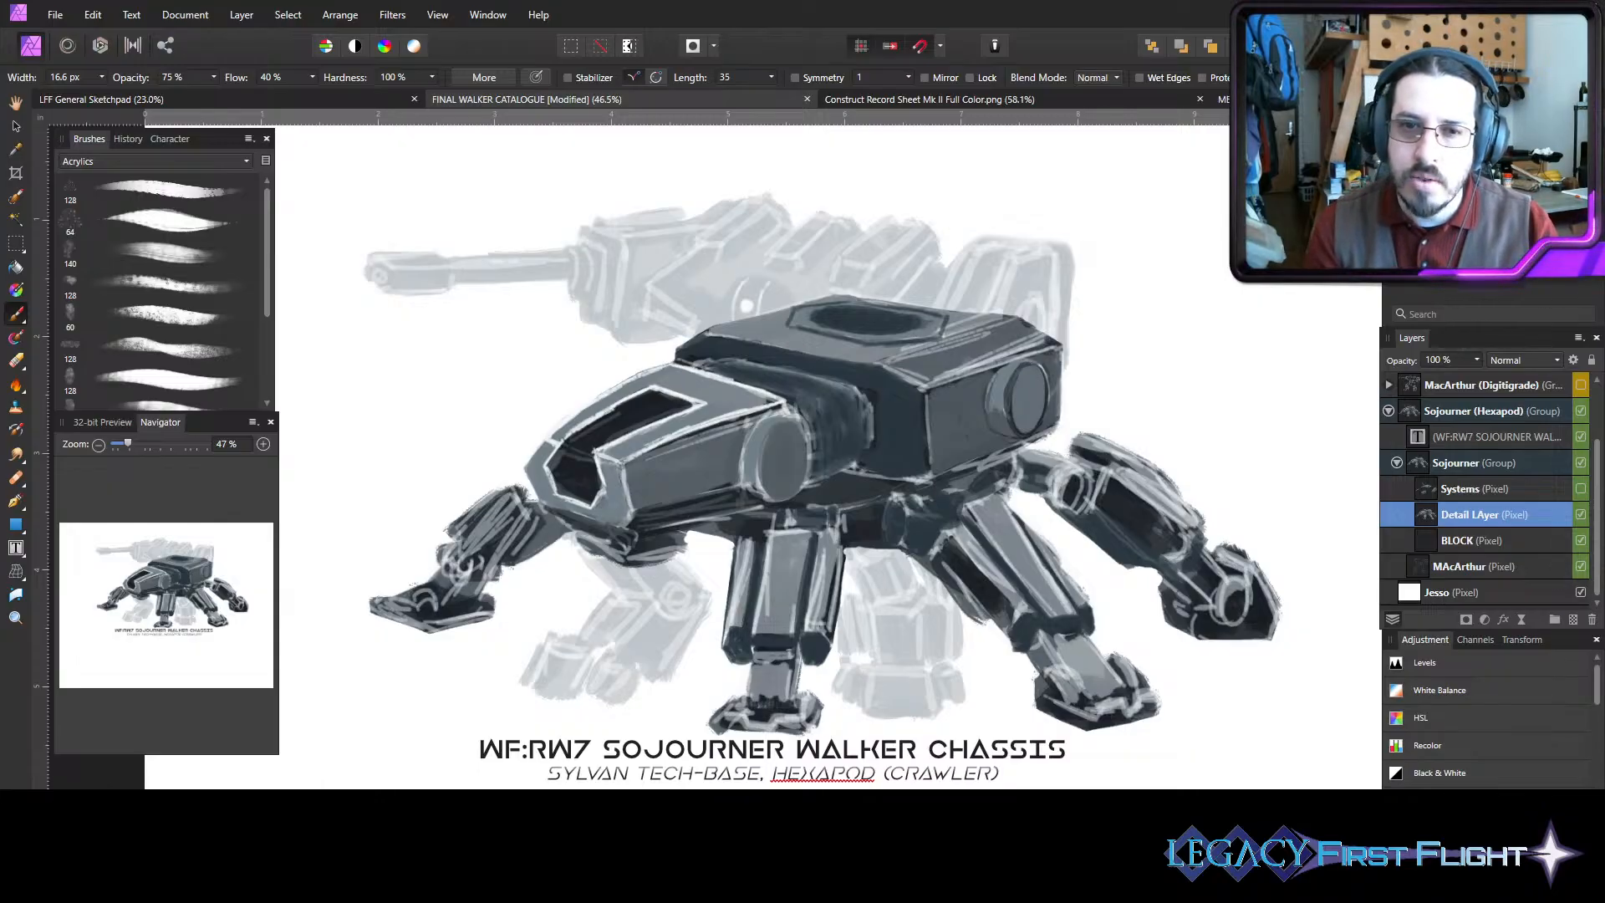
# - Paint over the light sketch lines on the rear hull's sloped upper side and refine the adjoining deck edges at 75% opacity
pyautogui.press(']')
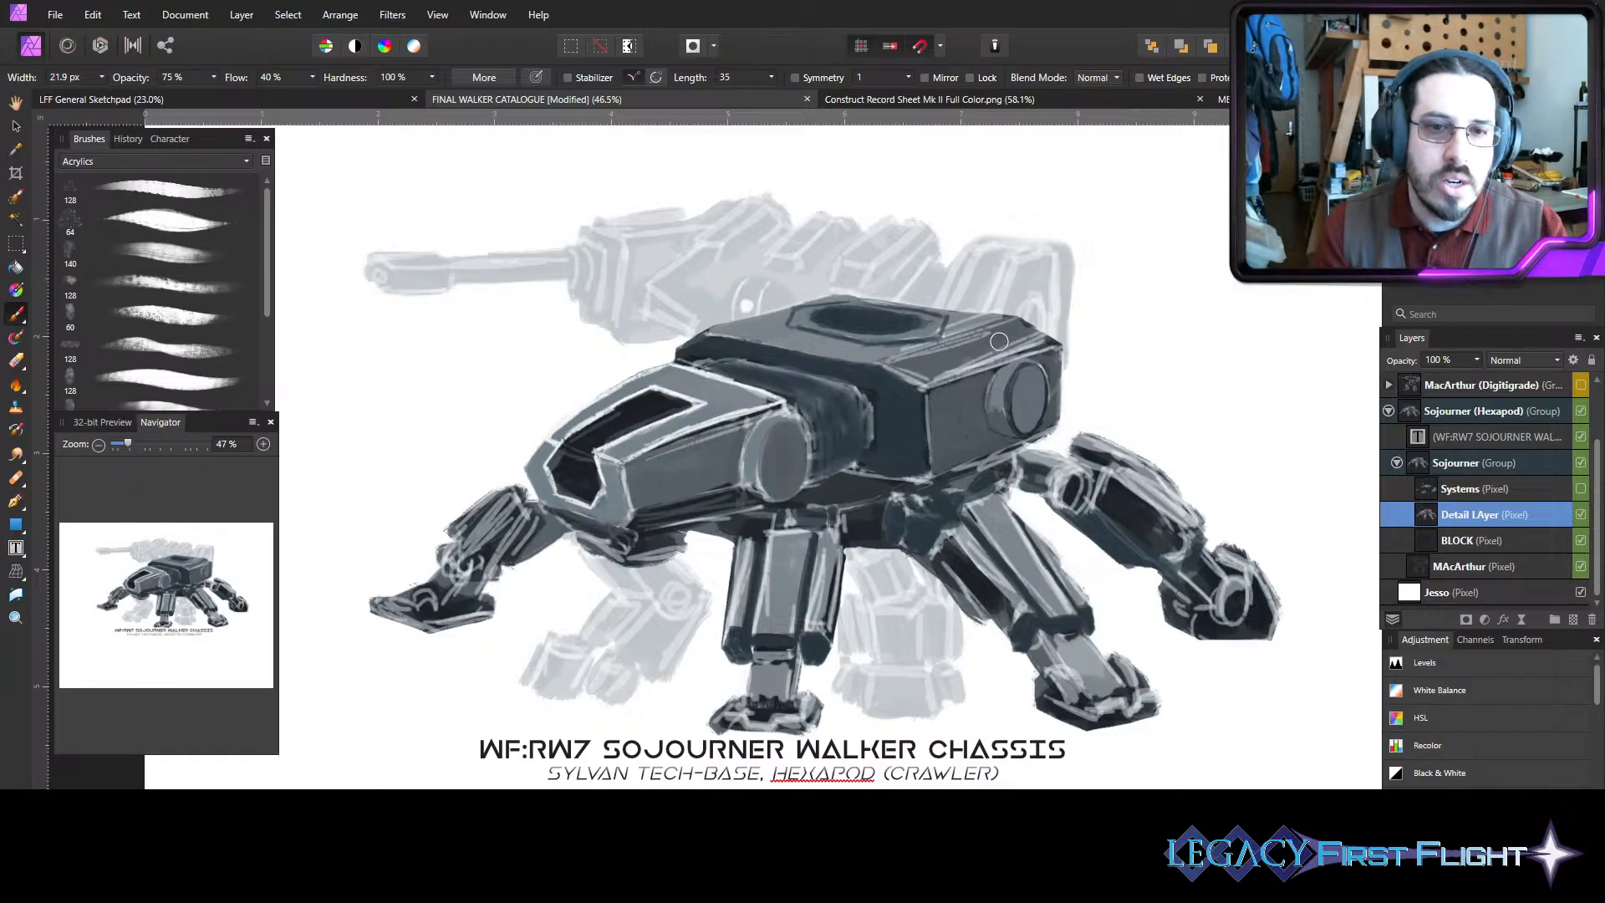
pyautogui.moveTo(1004, 338); pyautogui.dragTo(935, 372)
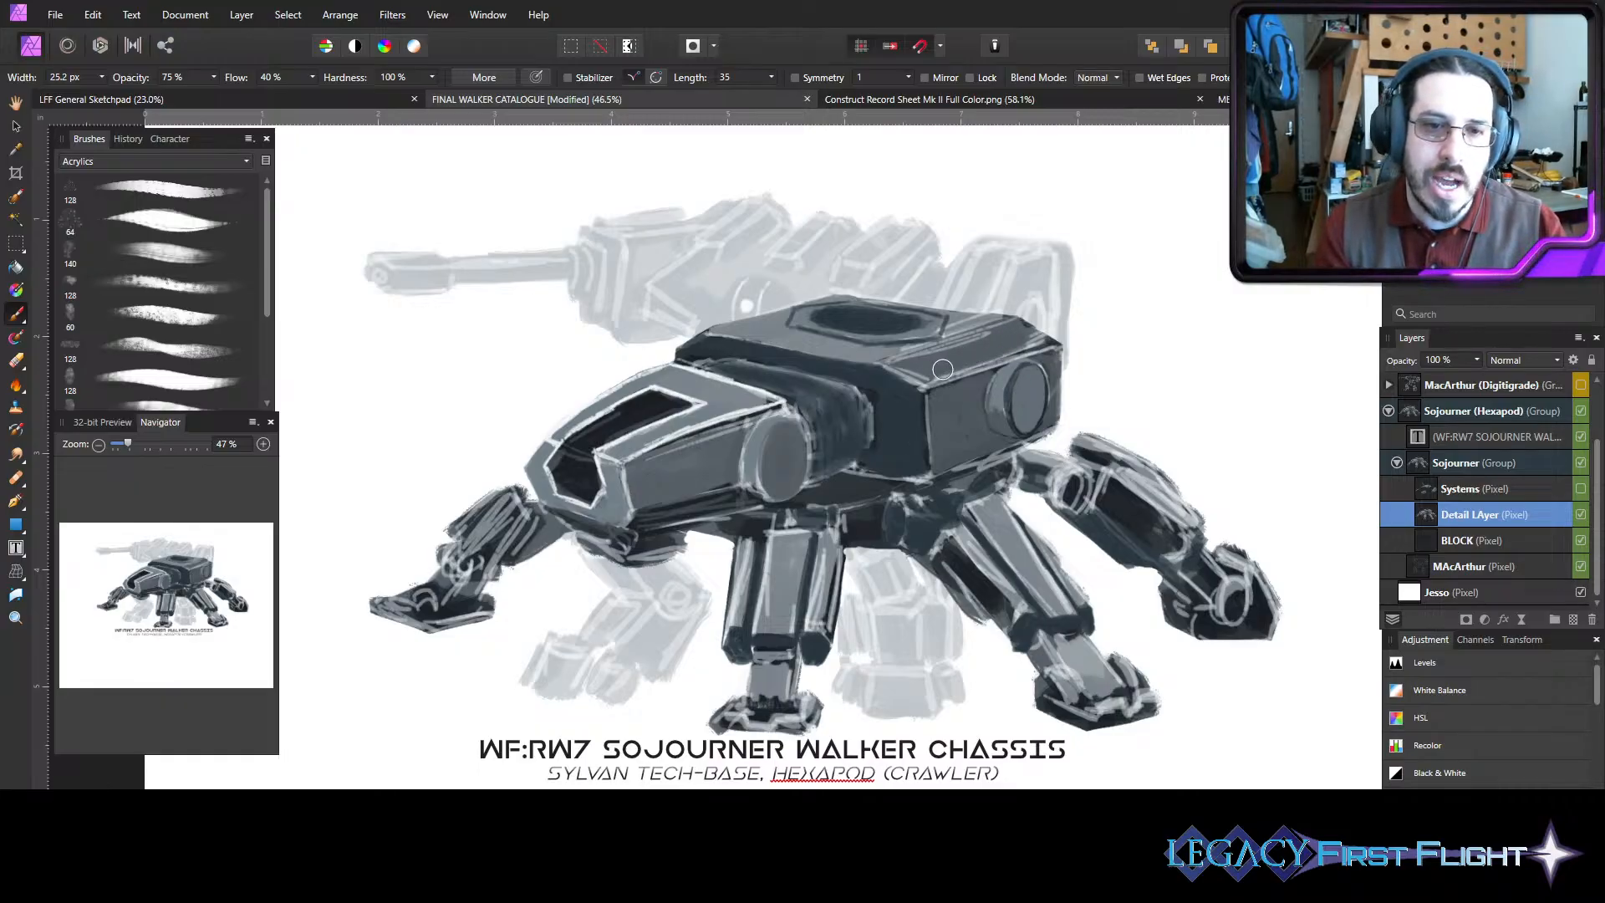
pyautogui.press('[')
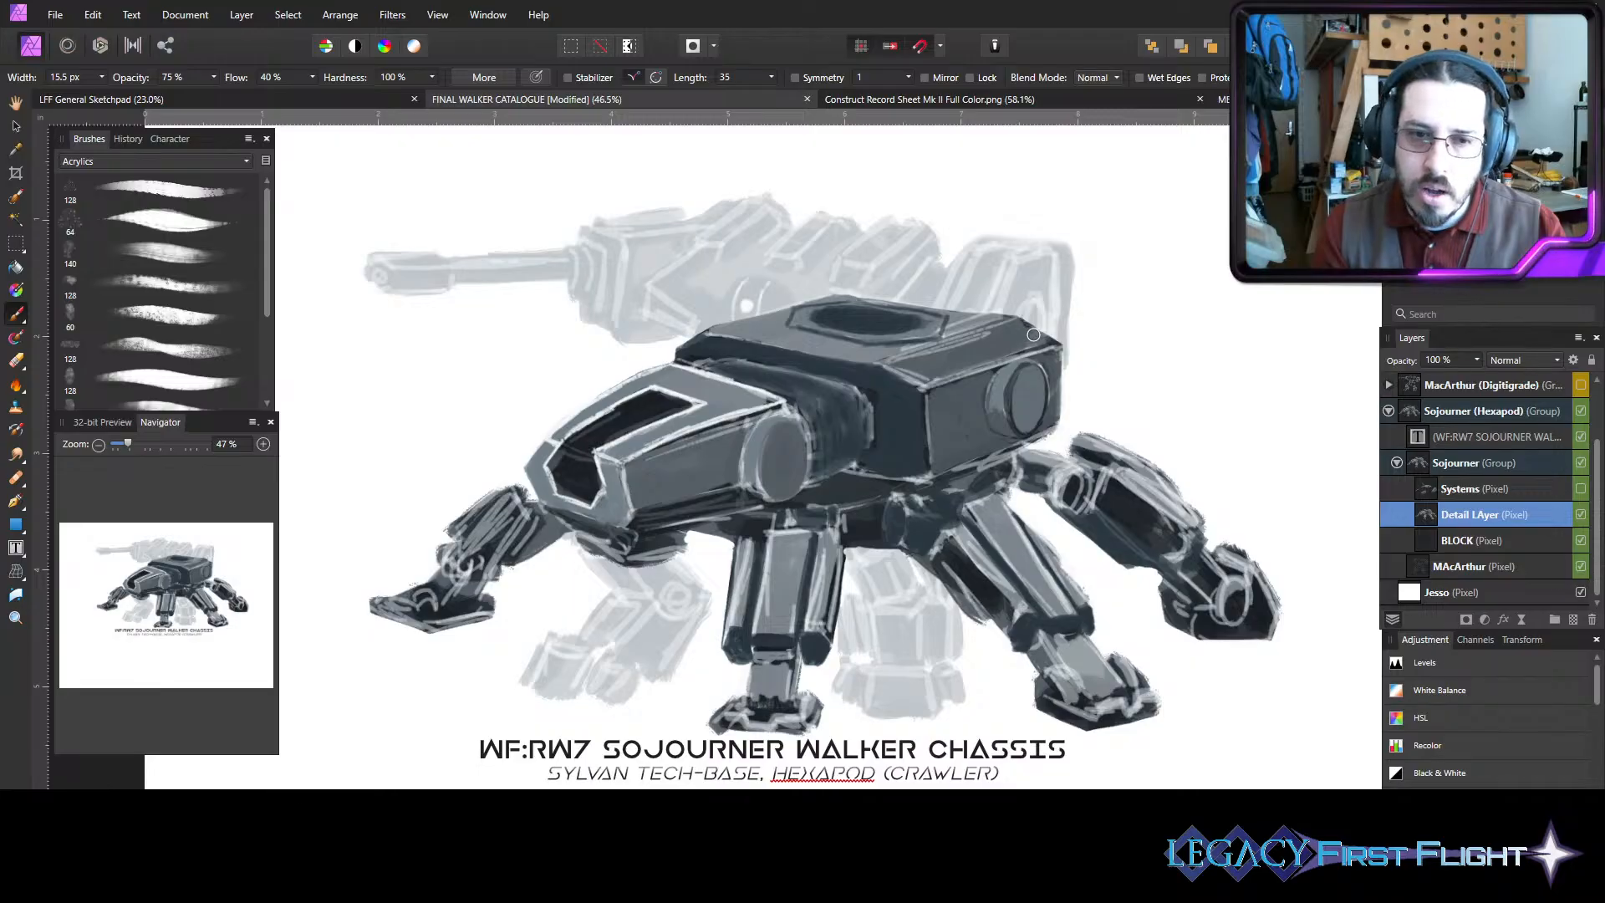
pyautogui.press(']')
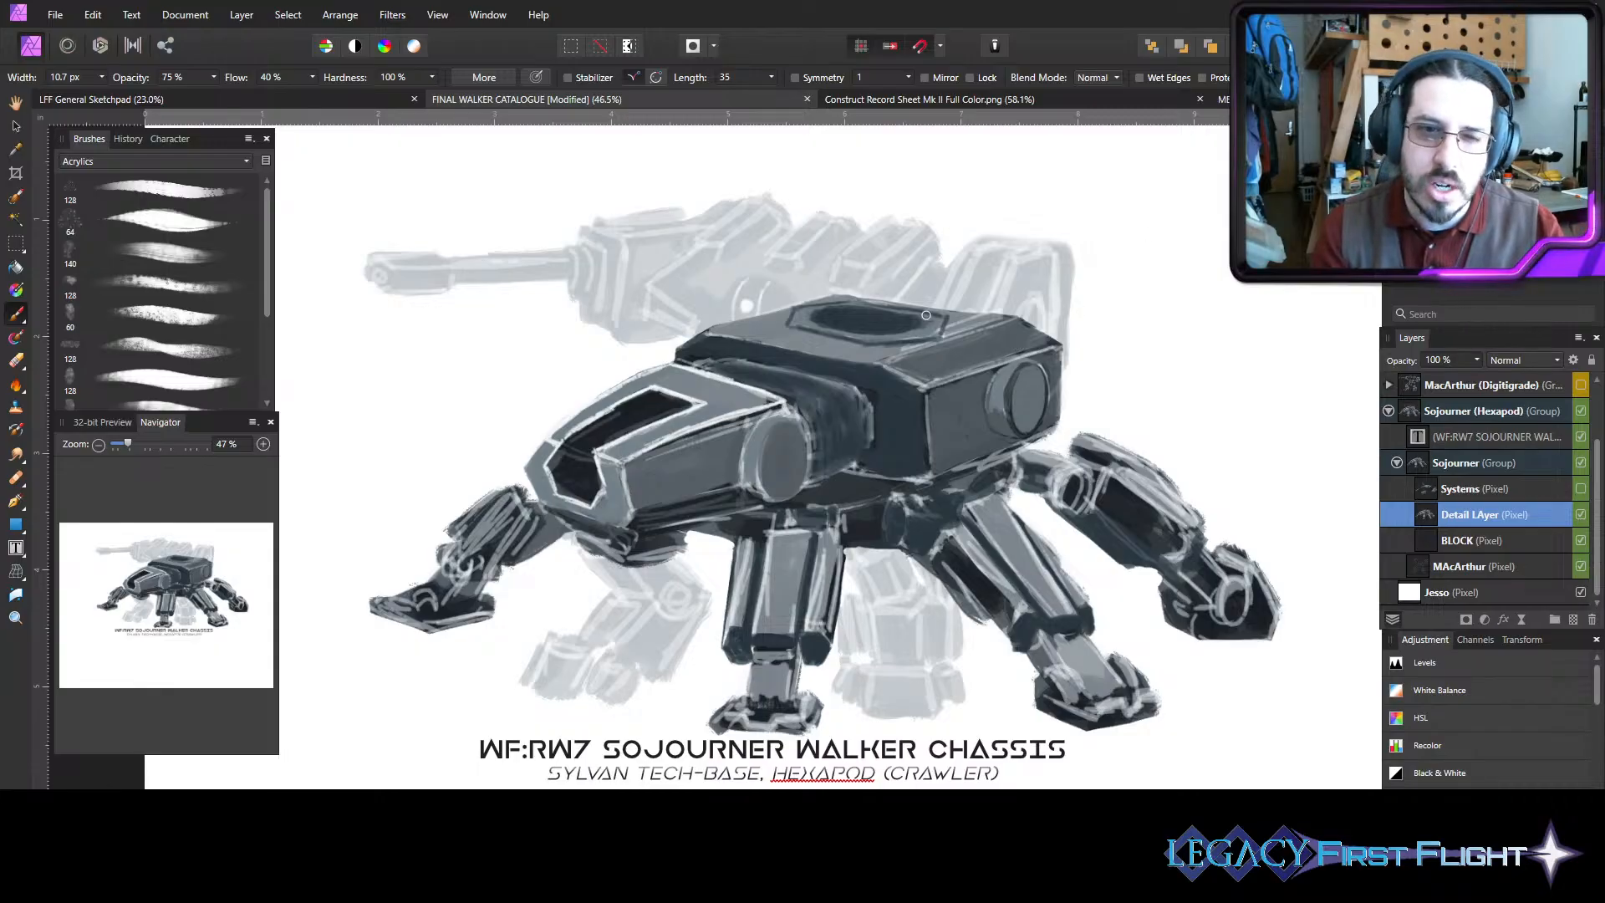
pyautogui.press(']')
pyautogui.press('[')
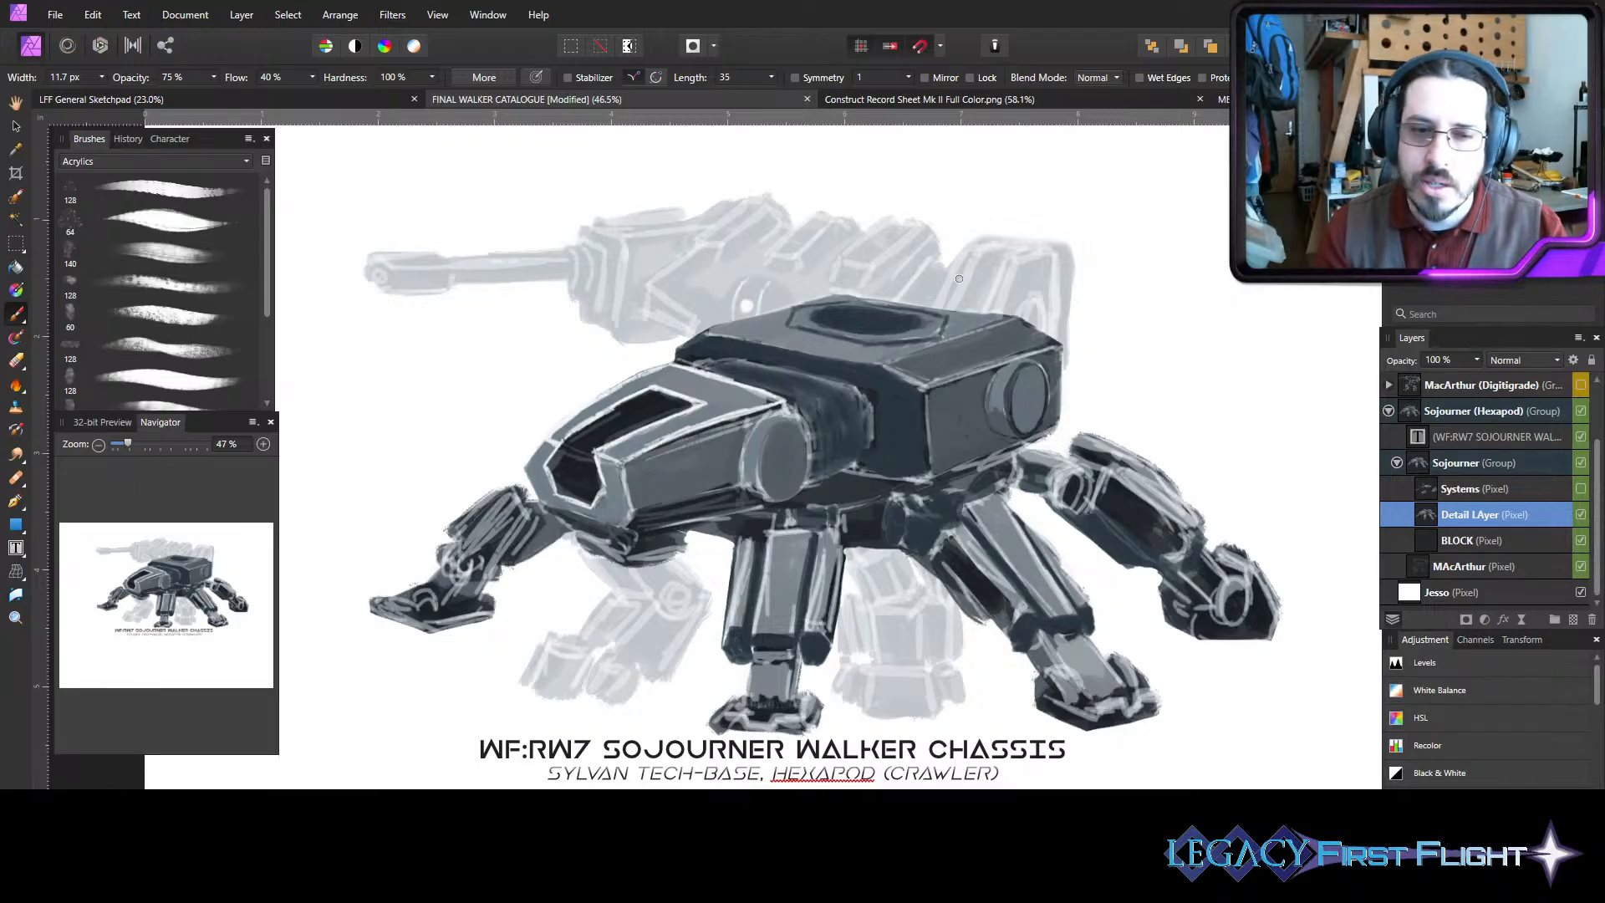
pyautogui.press('[')
pyautogui.press('[')
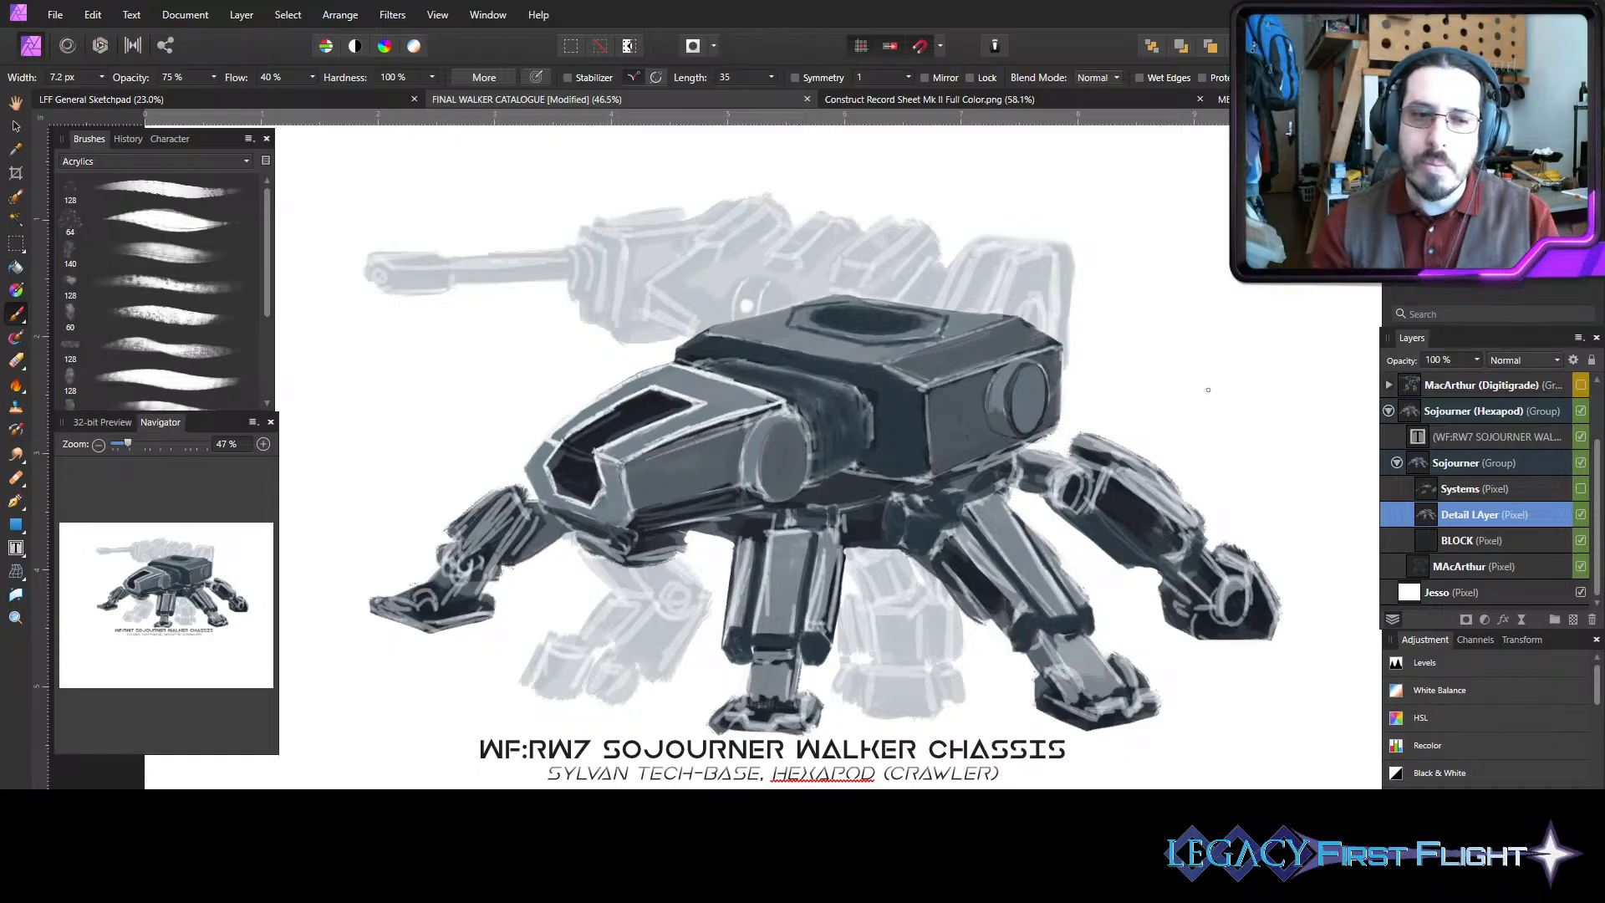
# - Smooth the stray sketch lines on the front hull's side panel with a roughly 10 px brush at 75% opacity
pyautogui.scroll(3, 656, 431)
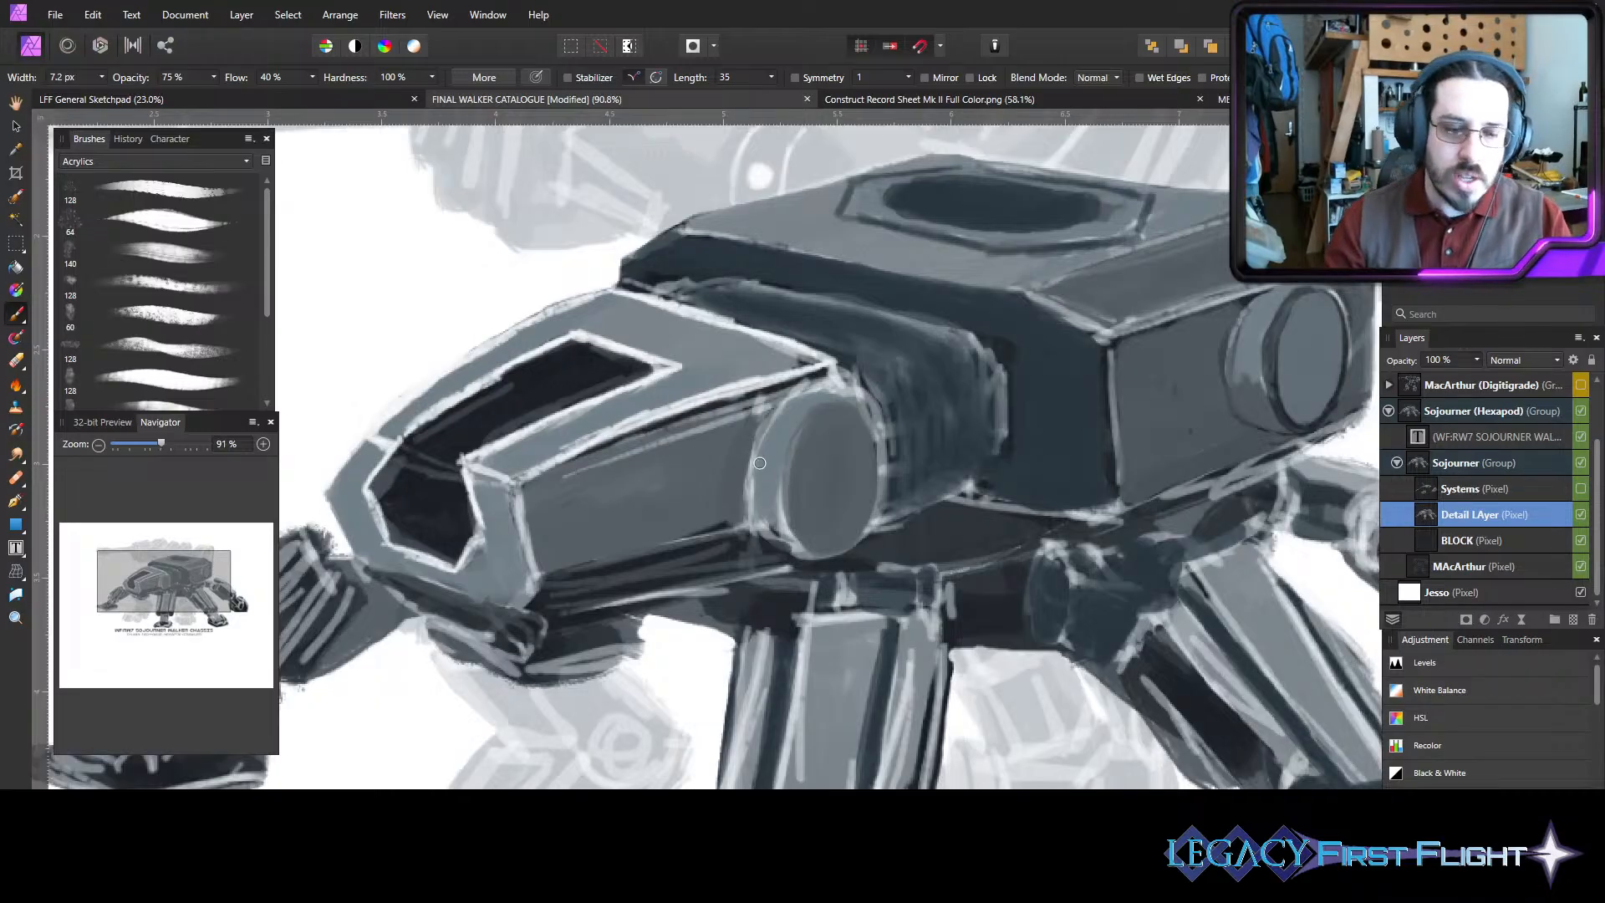
pyautogui.press(']')
pyautogui.press(']')
pyautogui.press(']')
pyautogui.press(']')
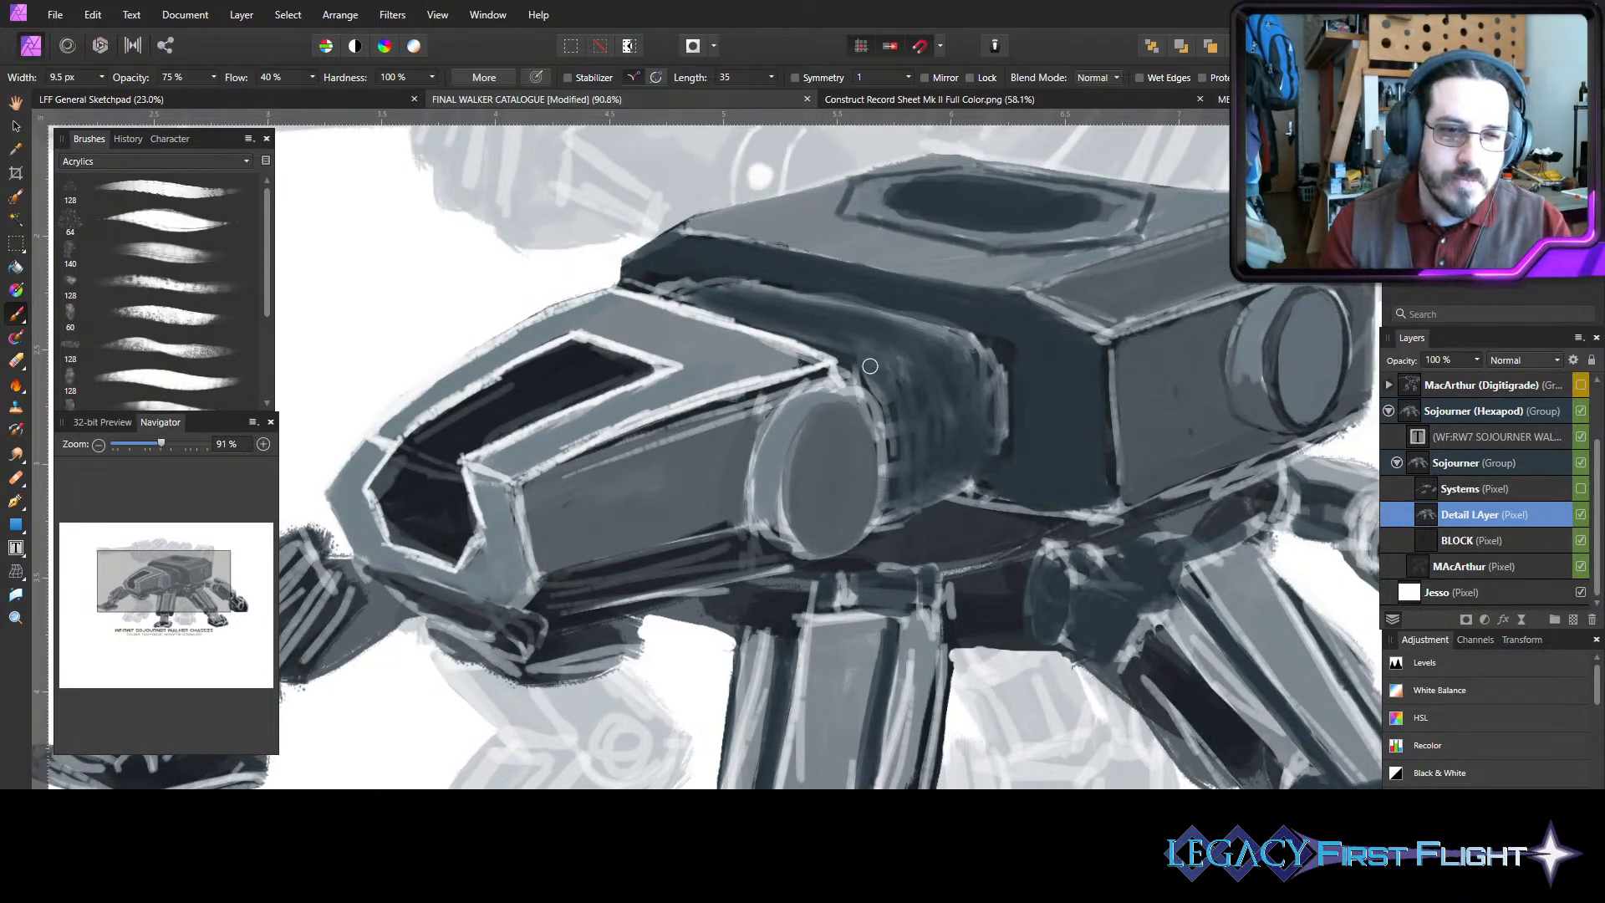
pyautogui.press(']')
pyautogui.moveTo(744, 423); pyautogui.dragTo(646, 446)
pyautogui.press('[')
pyautogui.press('[')
pyautogui.press('[')
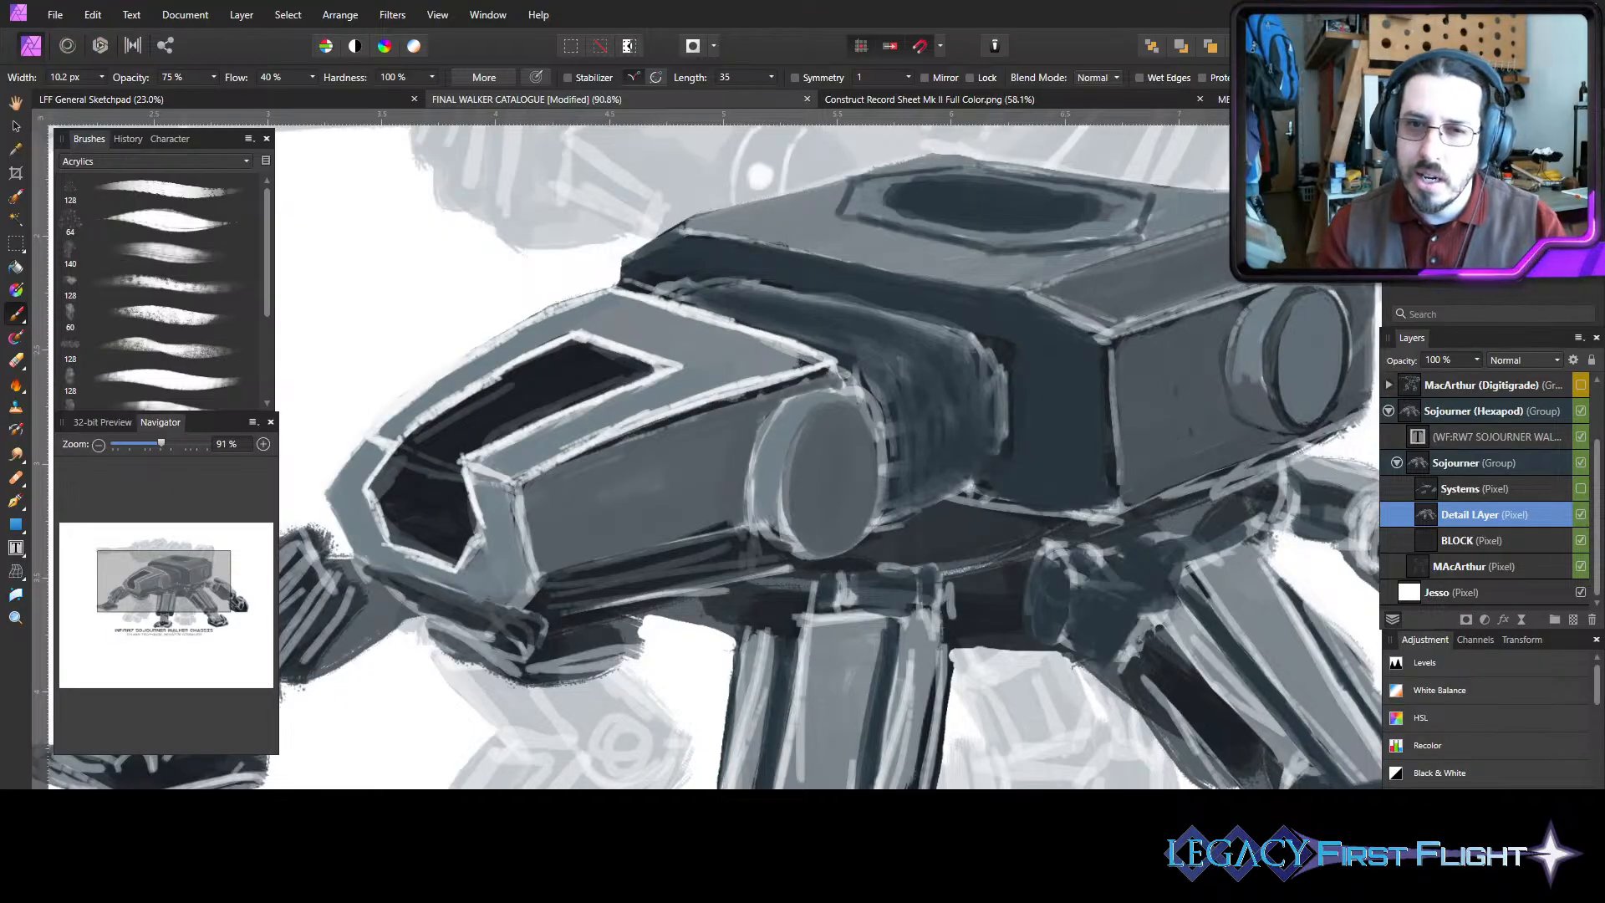
# - Paint dark contour shadows along the front edges of the front and rear hull discs with an 8.1 px brush
pyautogui.press(']')
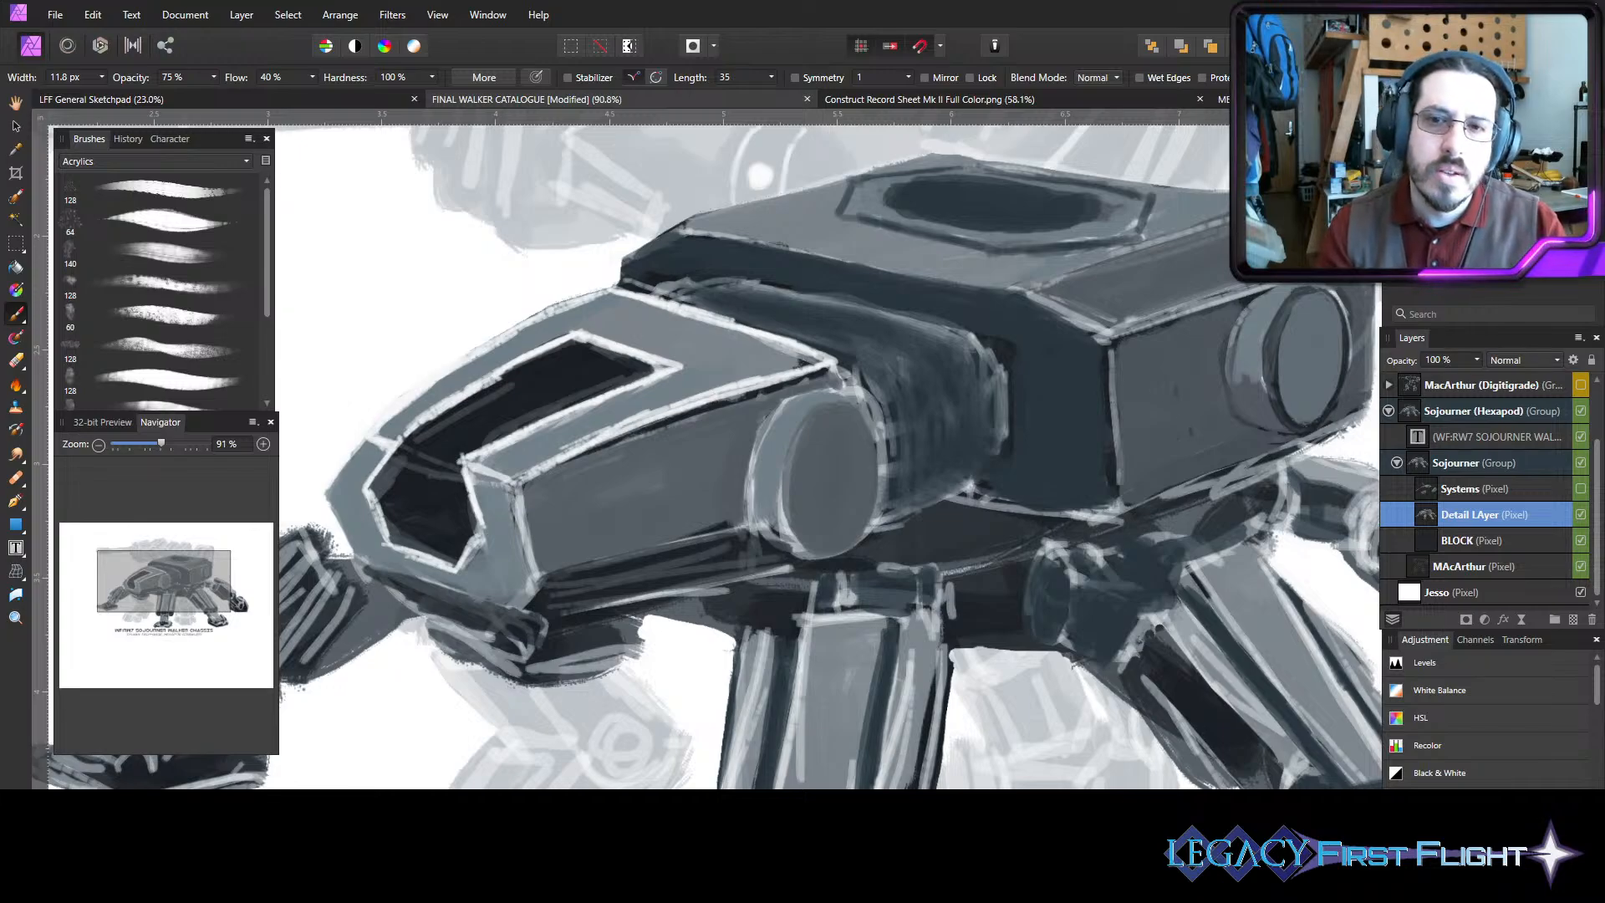
pyautogui.press('[')
pyautogui.press('[')
pyautogui.press('[')
pyautogui.press('[')
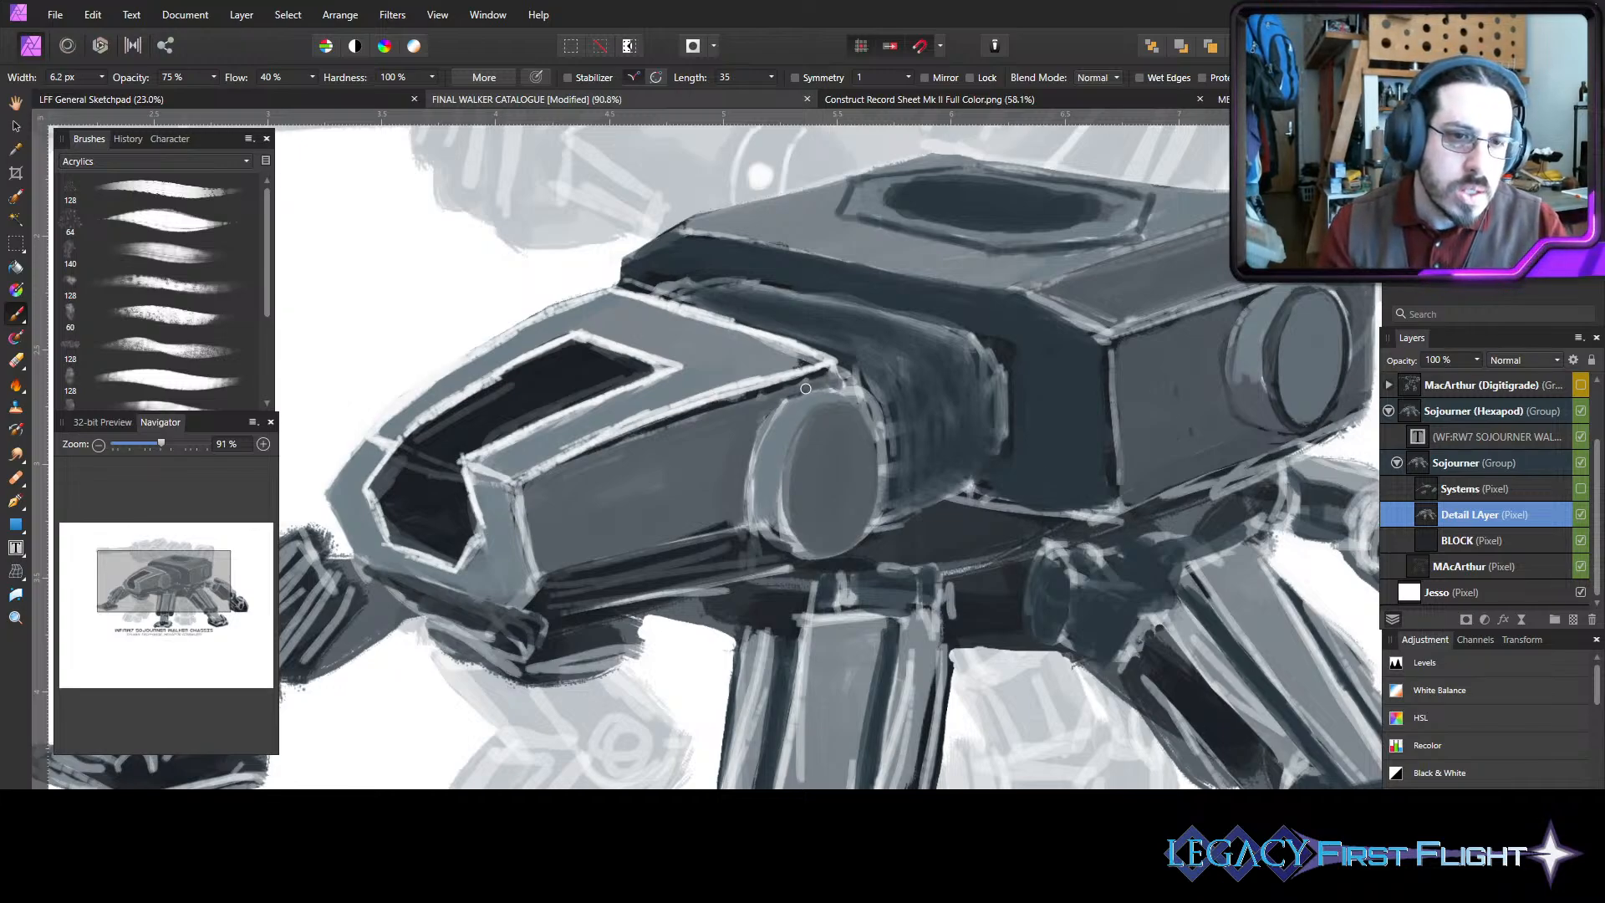
pyautogui.press(']')
pyautogui.press(']')
pyautogui.moveTo(786, 403)
pyautogui.mouseDown()
pyautogui.moveTo(750, 472)
pyautogui.moveTo(750, 451)
pyautogui.moveTo(763, 418)
pyautogui.moveTo(748, 513)
pyautogui.moveTo(746, 483)
pyautogui.moveTo(757, 461)
pyautogui.moveTo(756, 531)
pyautogui.mouseUp()
pyautogui.moveTo(757, 460)
pyautogui.mouseDown()
pyautogui.moveTo(758, 535)
pyautogui.moveTo(773, 543)
pyautogui.mouseUp()
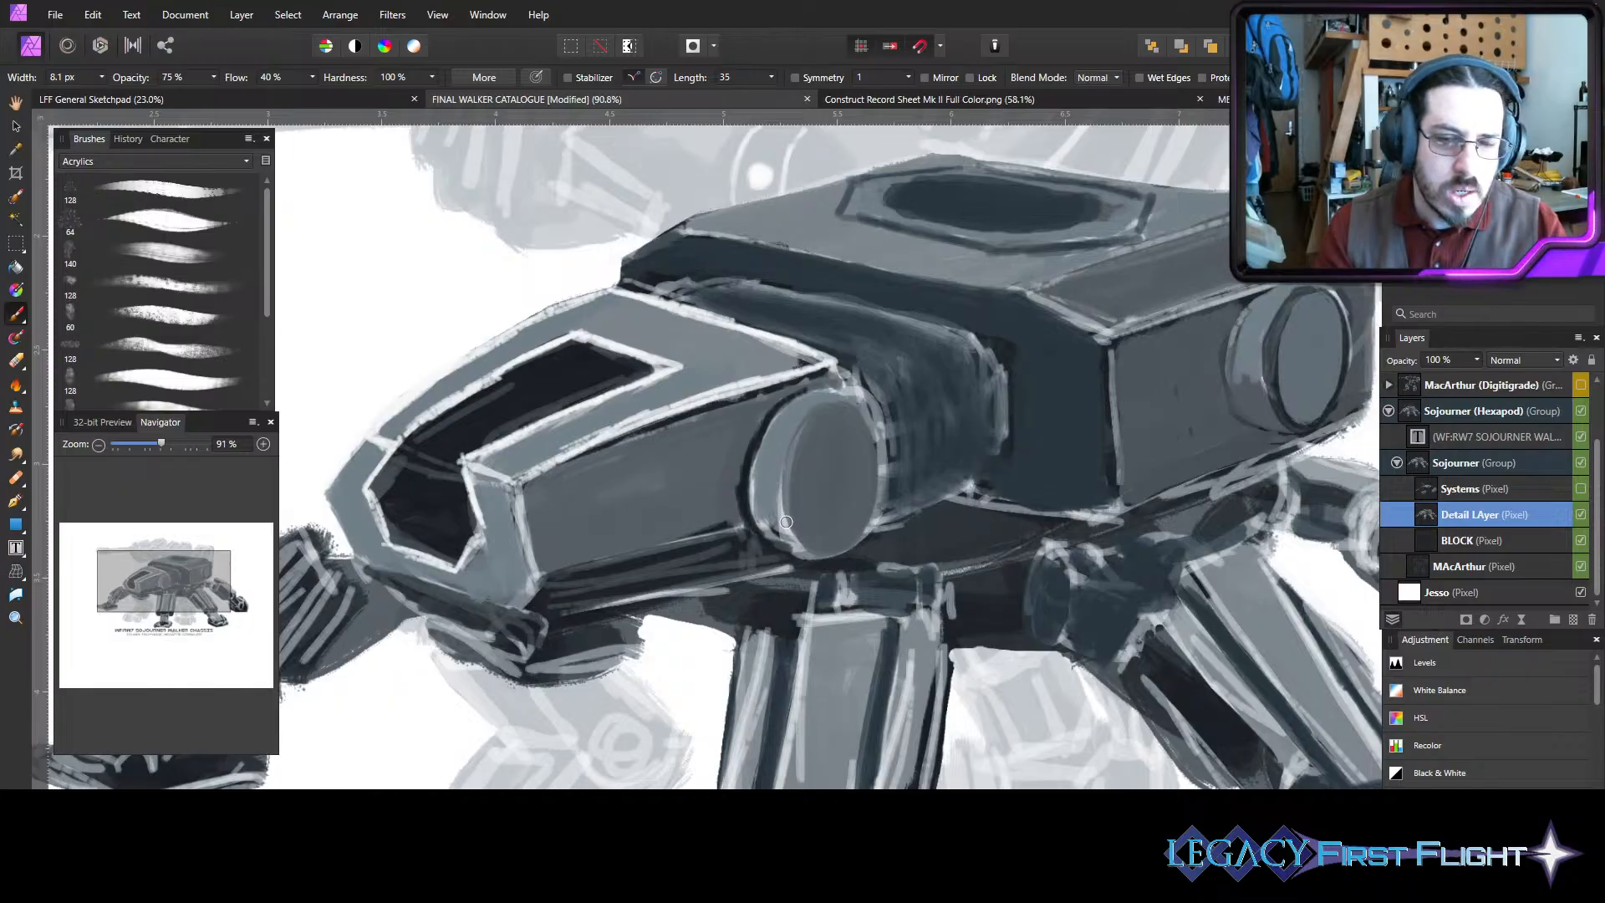
pyautogui.moveTo(1252, 292)
pyautogui.mouseDown()
pyautogui.moveTo(1226, 370)
pyautogui.moveTo(1236, 346)
pyautogui.moveTo(1236, 413)
pyautogui.moveTo(1232, 352)
pyautogui.moveTo(1250, 424)
pyautogui.moveTo(1226, 374)
pyautogui.moveTo(1264, 424)
pyautogui.mouseUp()
# - Paint a dark hexagonal recess into the face of the rear hull disc, starting with a 12.4 px brush
pyautogui.press(']')
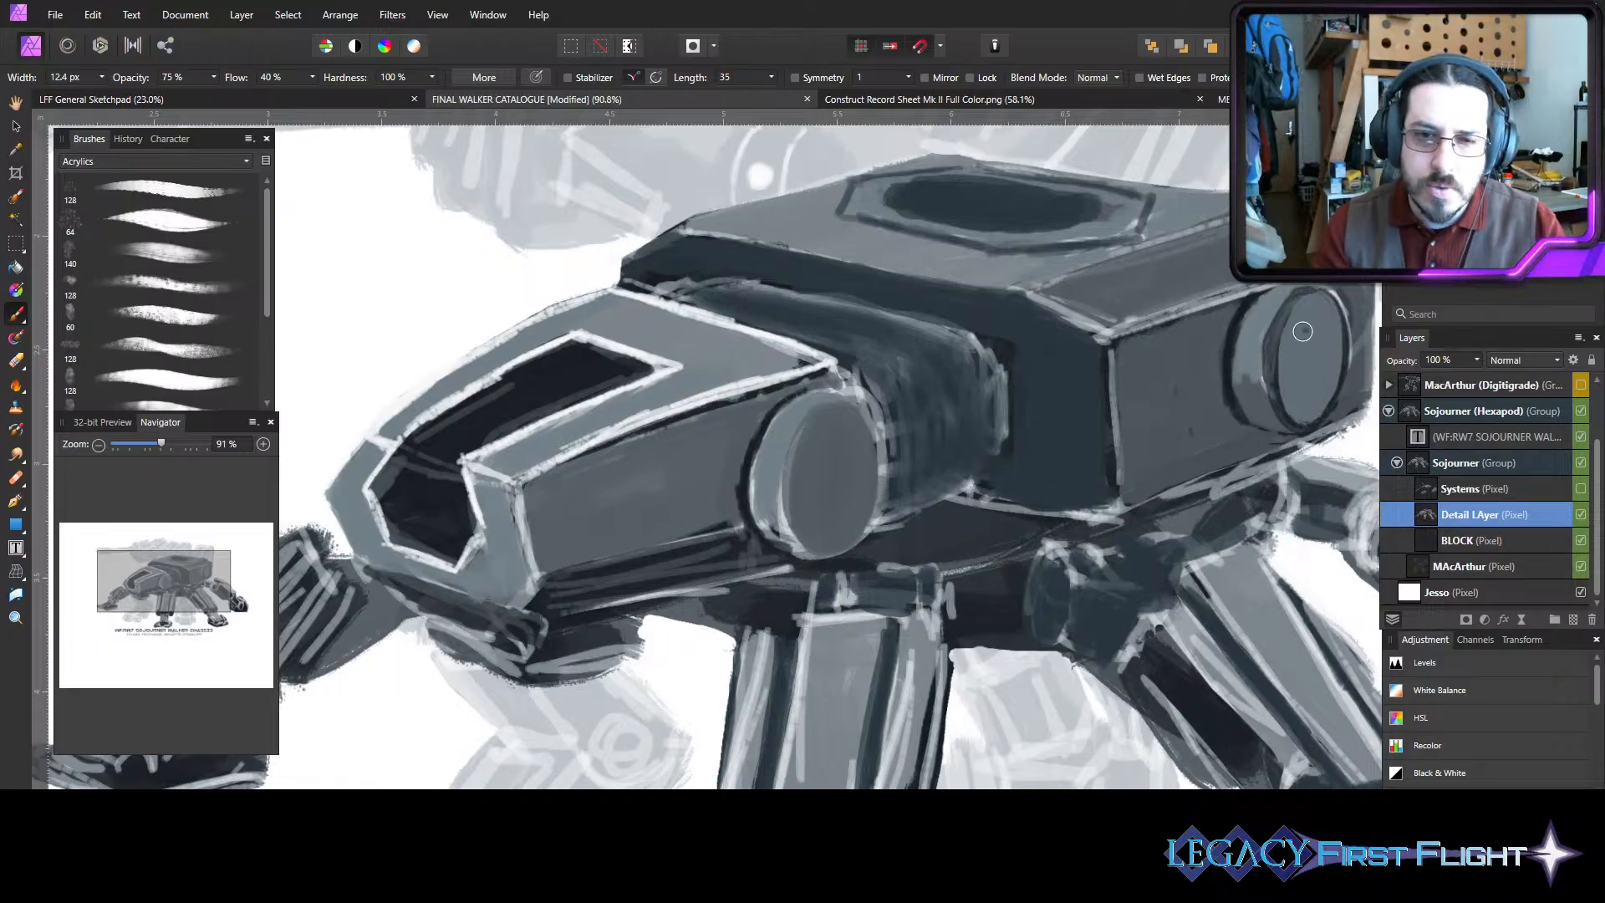
pyautogui.moveTo(1302, 332)
pyautogui.mouseDown()
pyautogui.moveTo(1327, 320)
pyautogui.moveTo(1305, 326)
pyautogui.moveTo(1323, 323)
pyautogui.moveTo(1294, 361)
pyautogui.moveTo(1306, 401)
pyautogui.moveTo(1292, 376)
pyautogui.moveTo(1330, 390)
pyautogui.moveTo(1335, 346)
pyautogui.moveTo(1327, 329)
pyautogui.moveTo(1306, 368)
pyautogui.moveTo(1317, 341)
pyautogui.moveTo(1300, 351)
pyautogui.mouseUp()
pyautogui.press(']')
pyautogui.press('[')
pyautogui.press('[')
pyautogui.press('[')
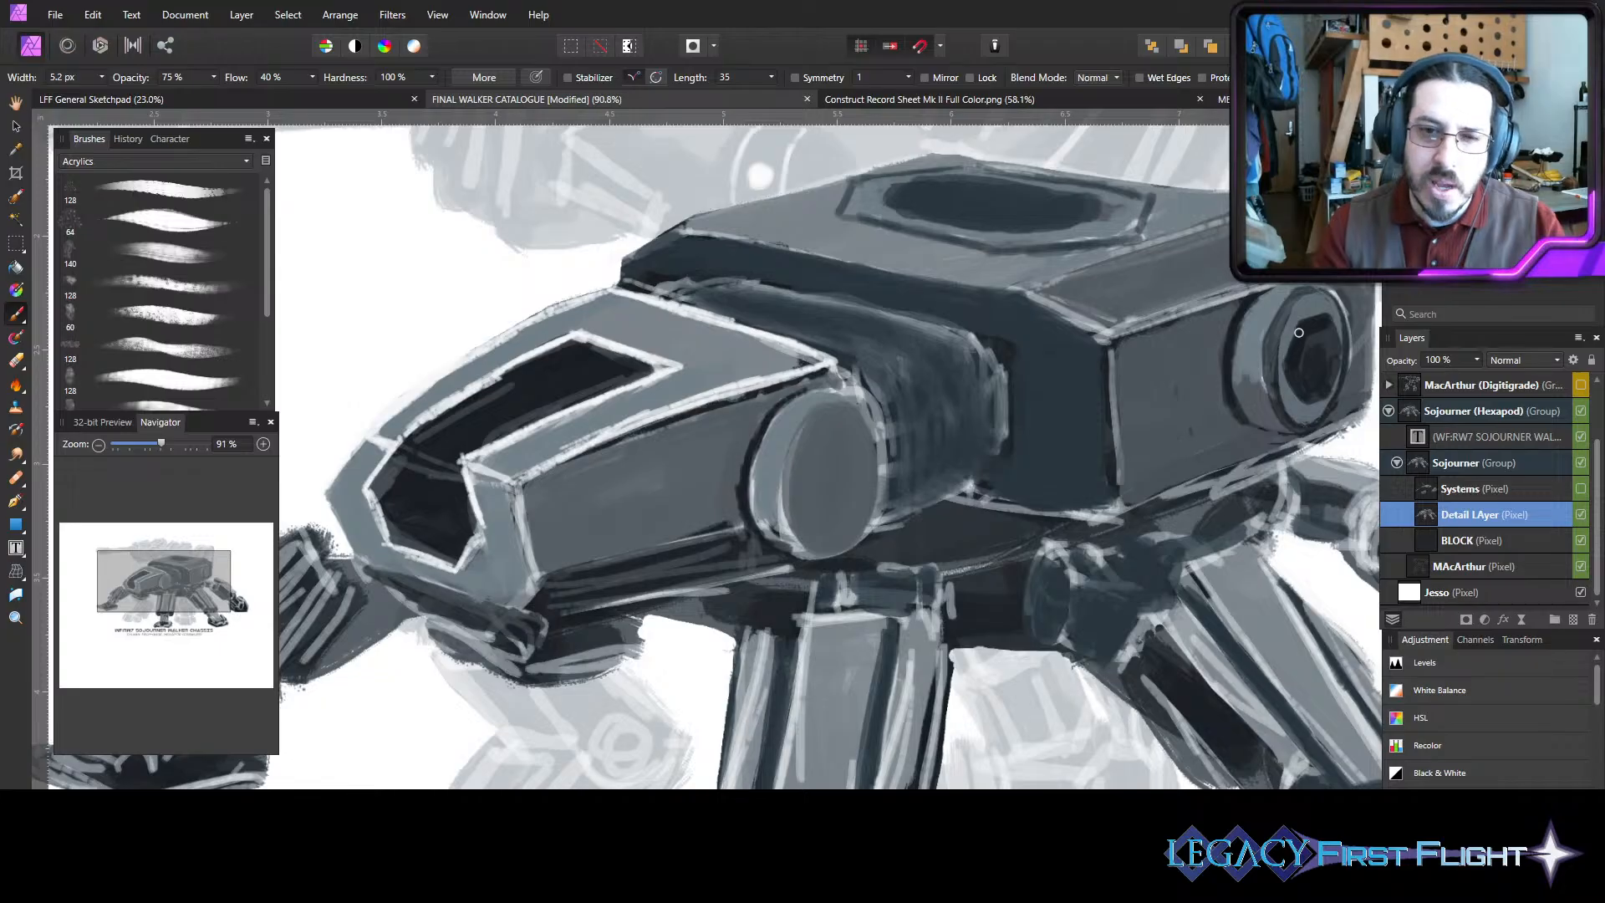
pyautogui.press(']')
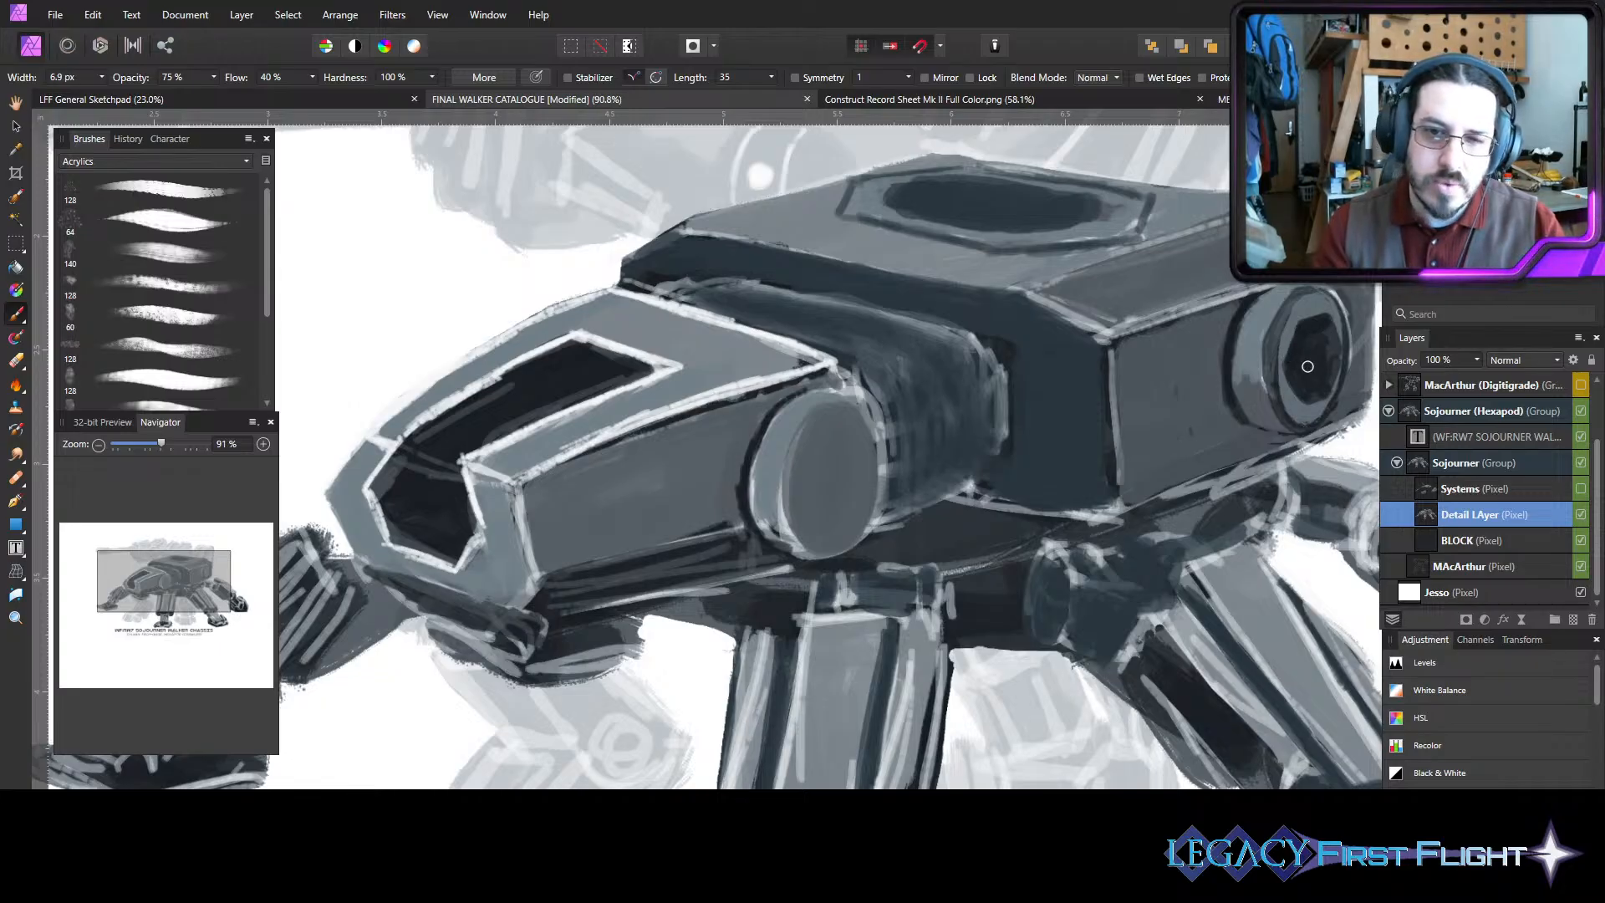
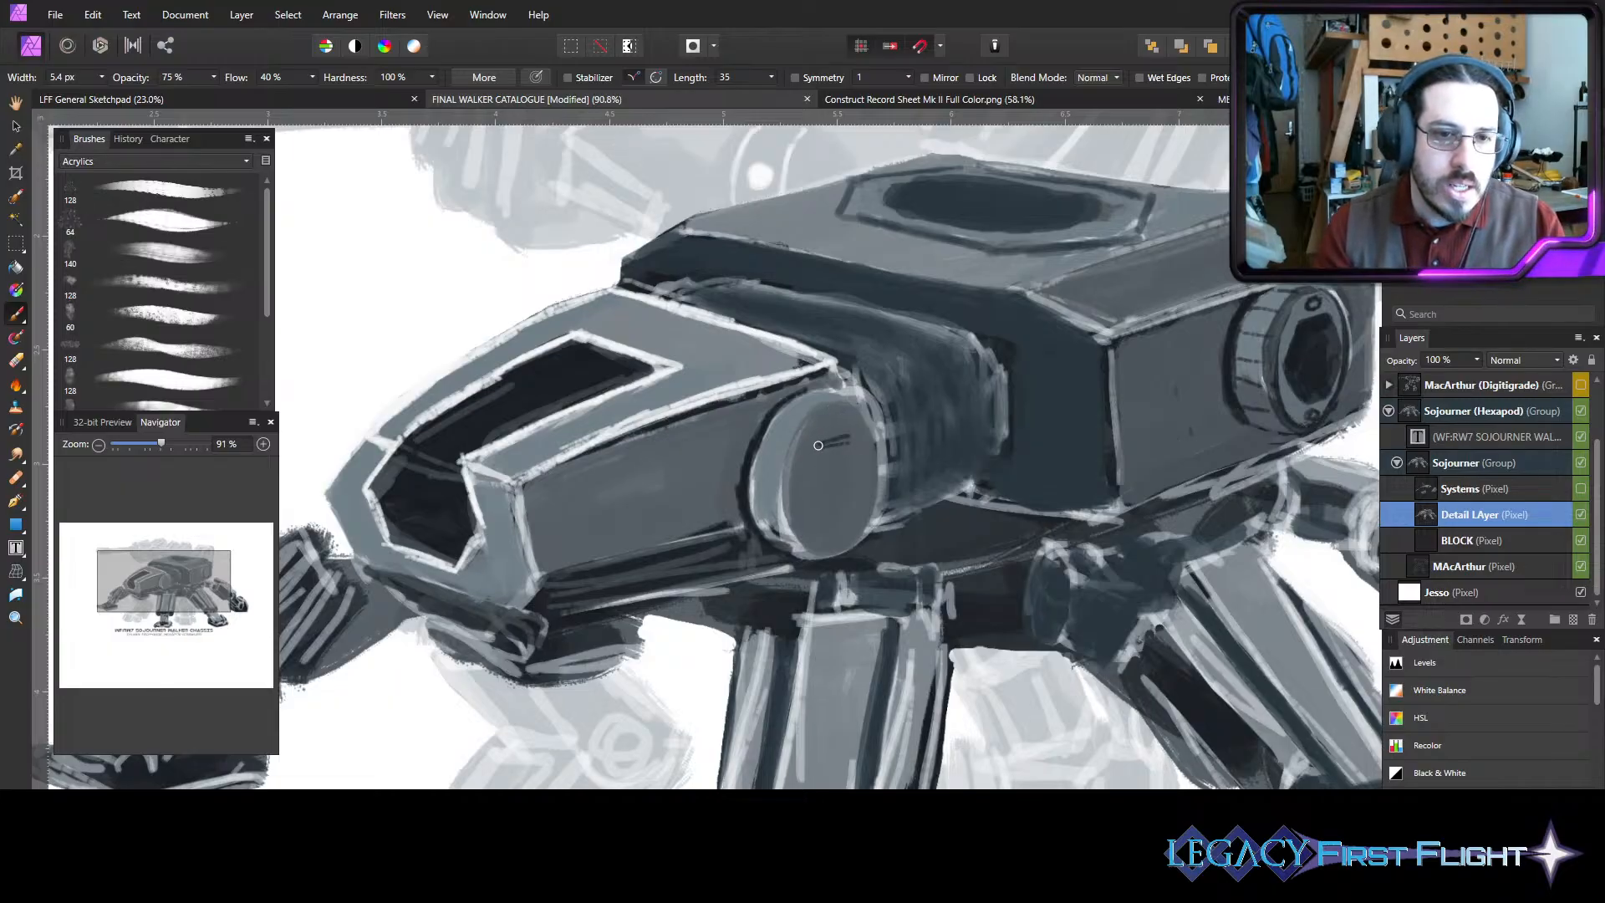
# - Draw a hexagonal outline on the front disc's face with a 5.4 px brush and fill it dark
pyautogui.moveTo(804, 482); pyautogui.dragTo(824, 517)
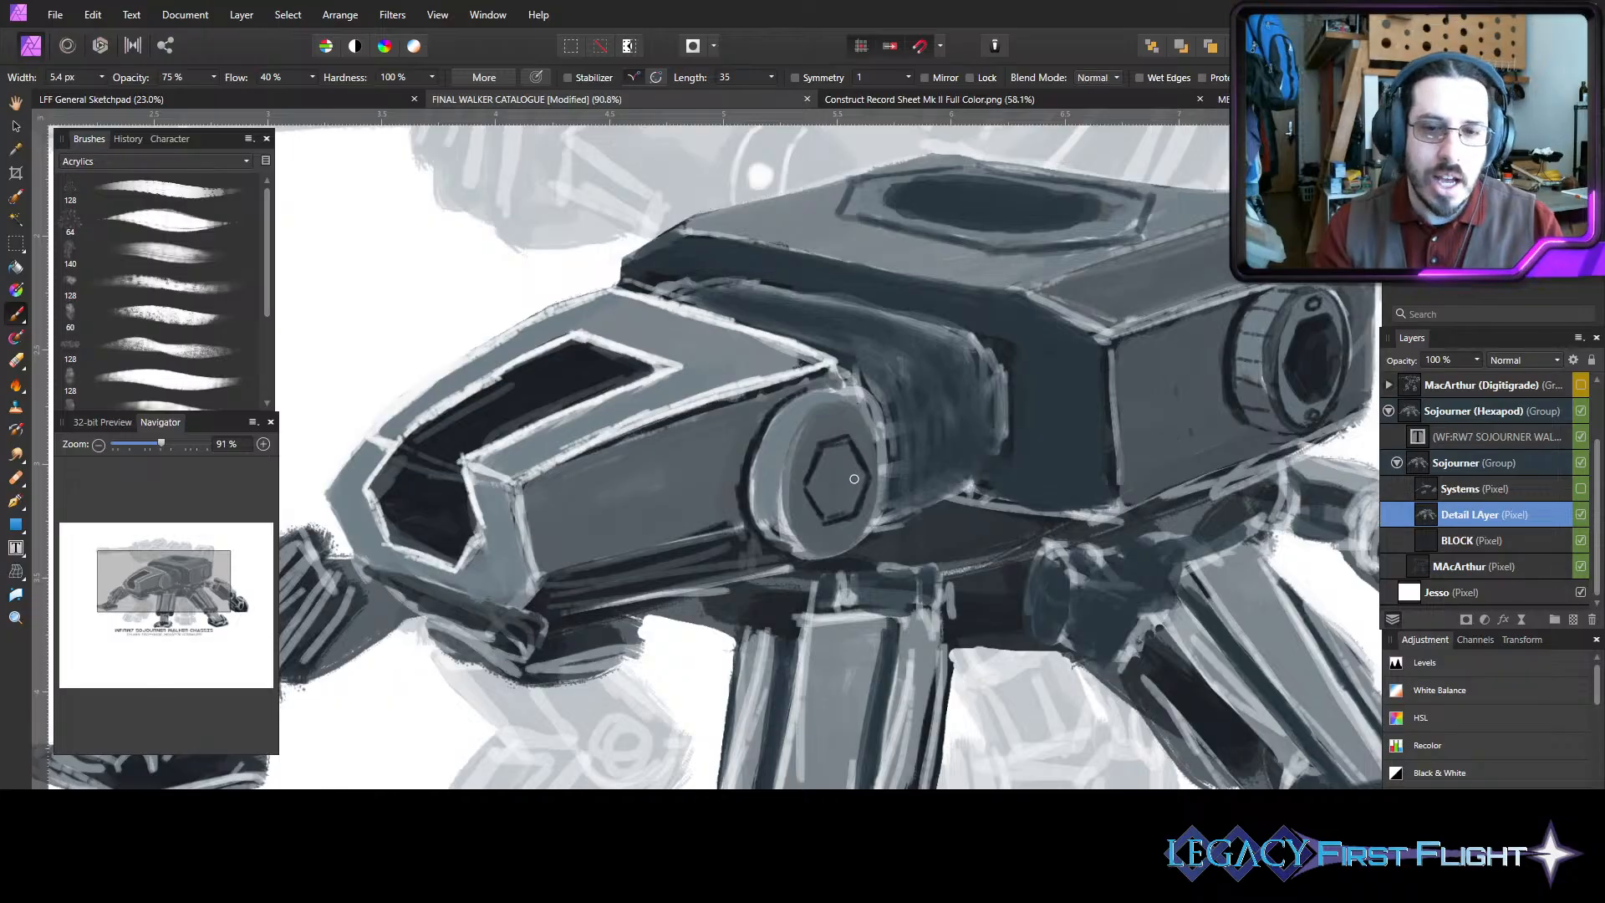
pyautogui.press(']')
pyautogui.press(']')
pyautogui.press(']')
pyautogui.press(']')
pyautogui.moveTo(832, 464)
pyautogui.mouseDown()
pyautogui.moveTo(816, 485)
pyautogui.moveTo(835, 458)
pyautogui.moveTo(842, 508)
pyautogui.moveTo(818, 497)
pyautogui.mouseUp()
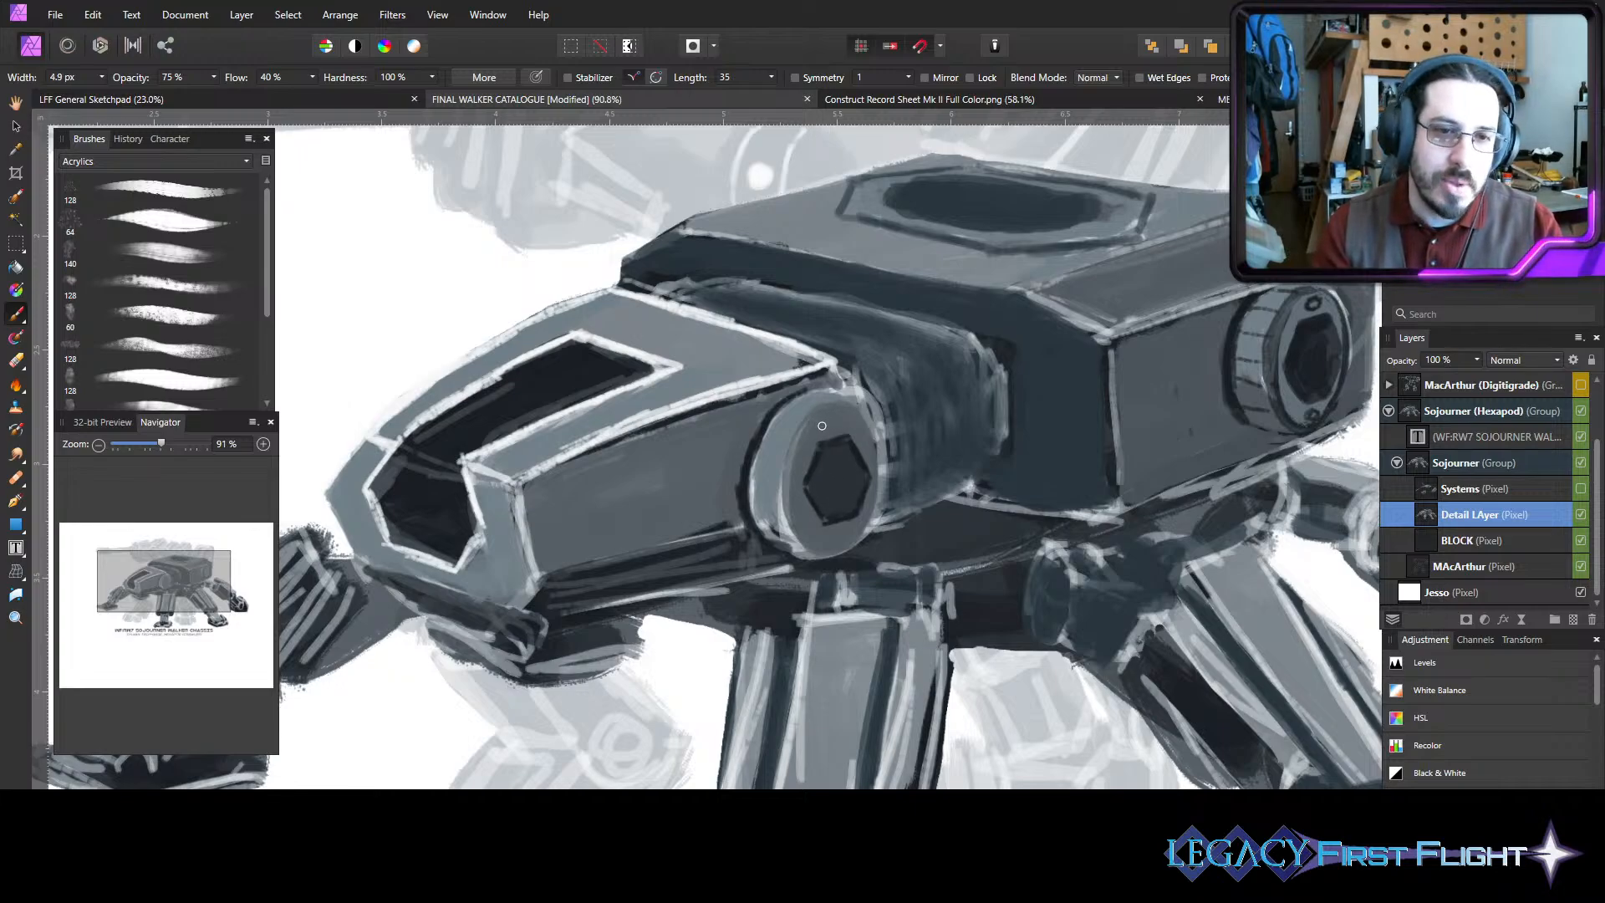
# - Draw small oval slots above and below the front disc's hexagonal recess with a 3.6 px brush
pyautogui.press('[')
pyautogui.press('[')
pyautogui.moveTo(843, 418); pyautogui.dragTo(833, 417)
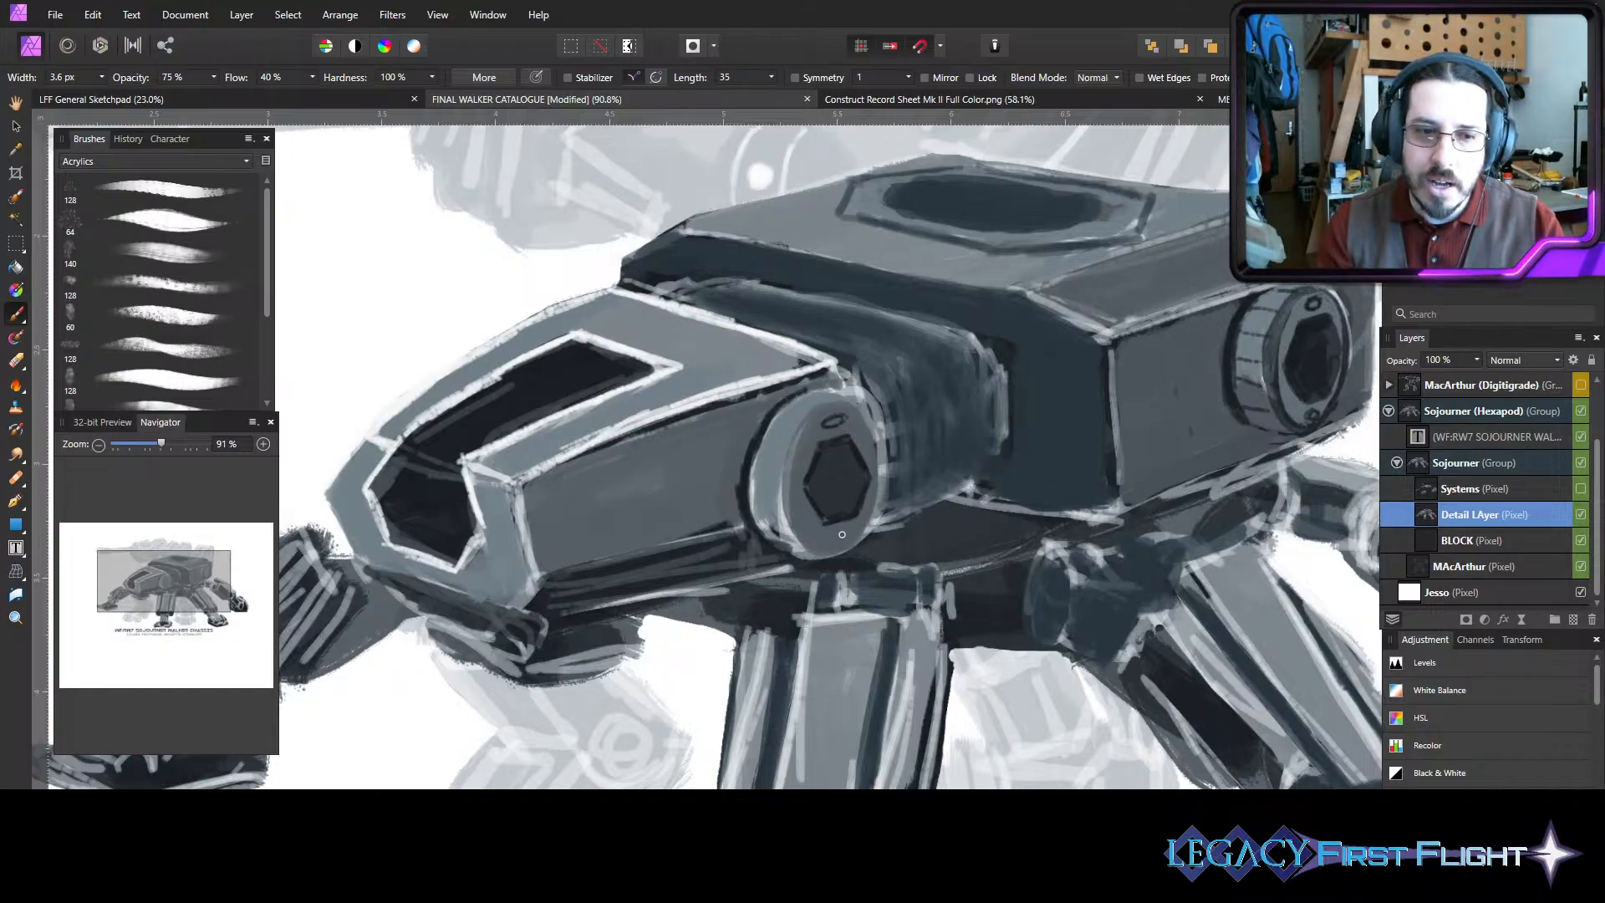
pyautogui.press(']')
pyautogui.press(']')
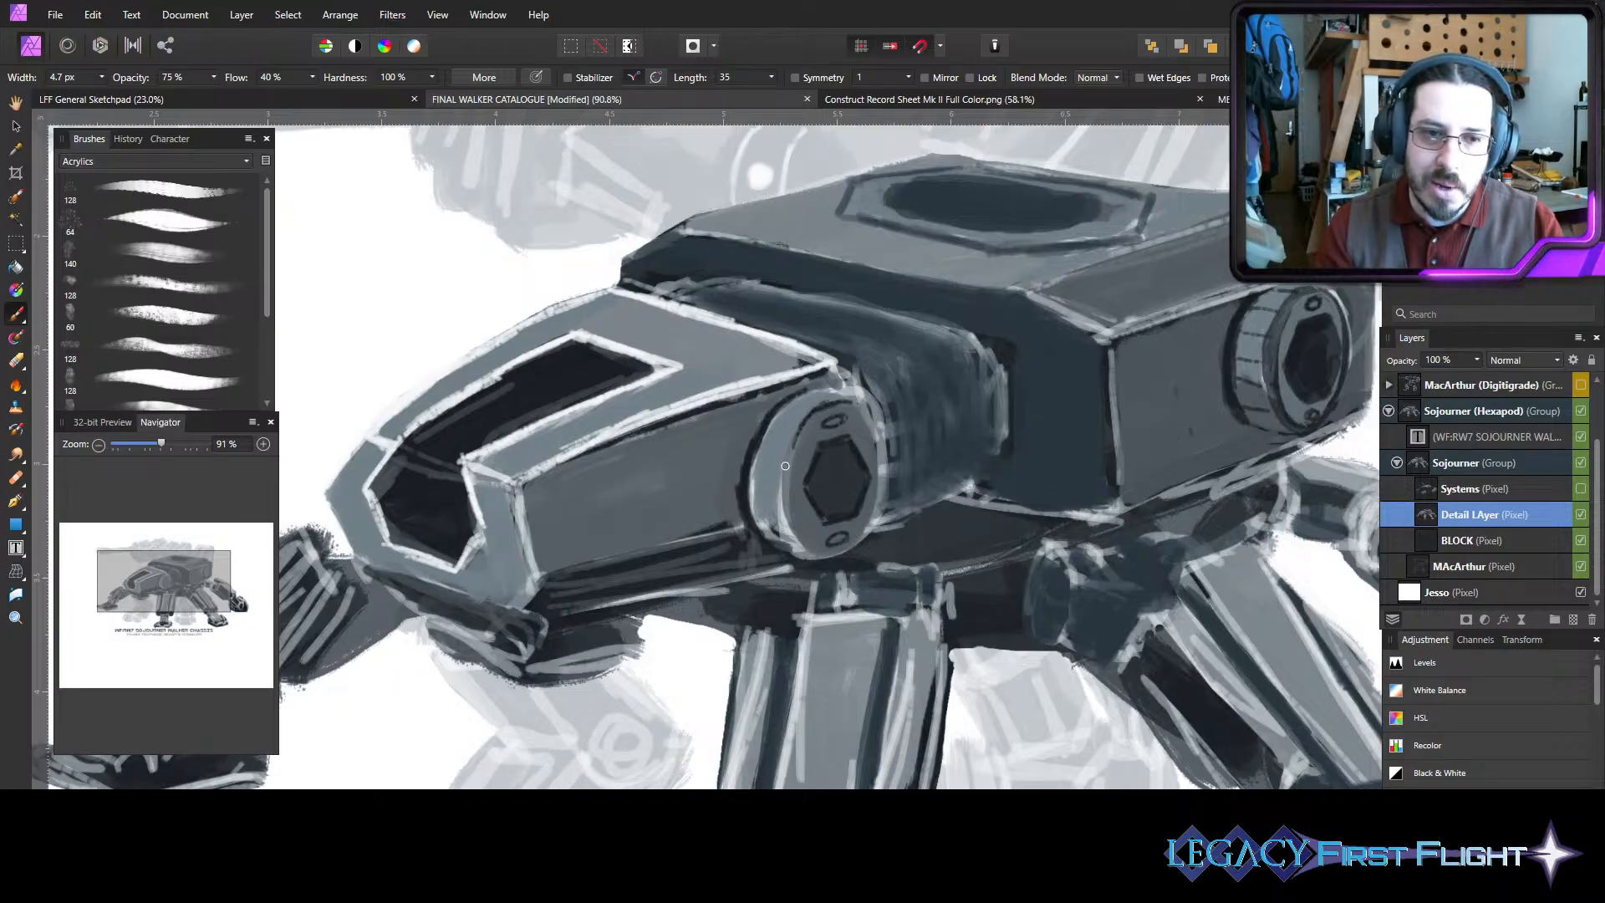
# - Darken the outline of the front disc's face and add segment lines across its rim with a 3.8–5.4 px brush
pyautogui.moveTo(785, 465); pyautogui.dragTo(789, 483)
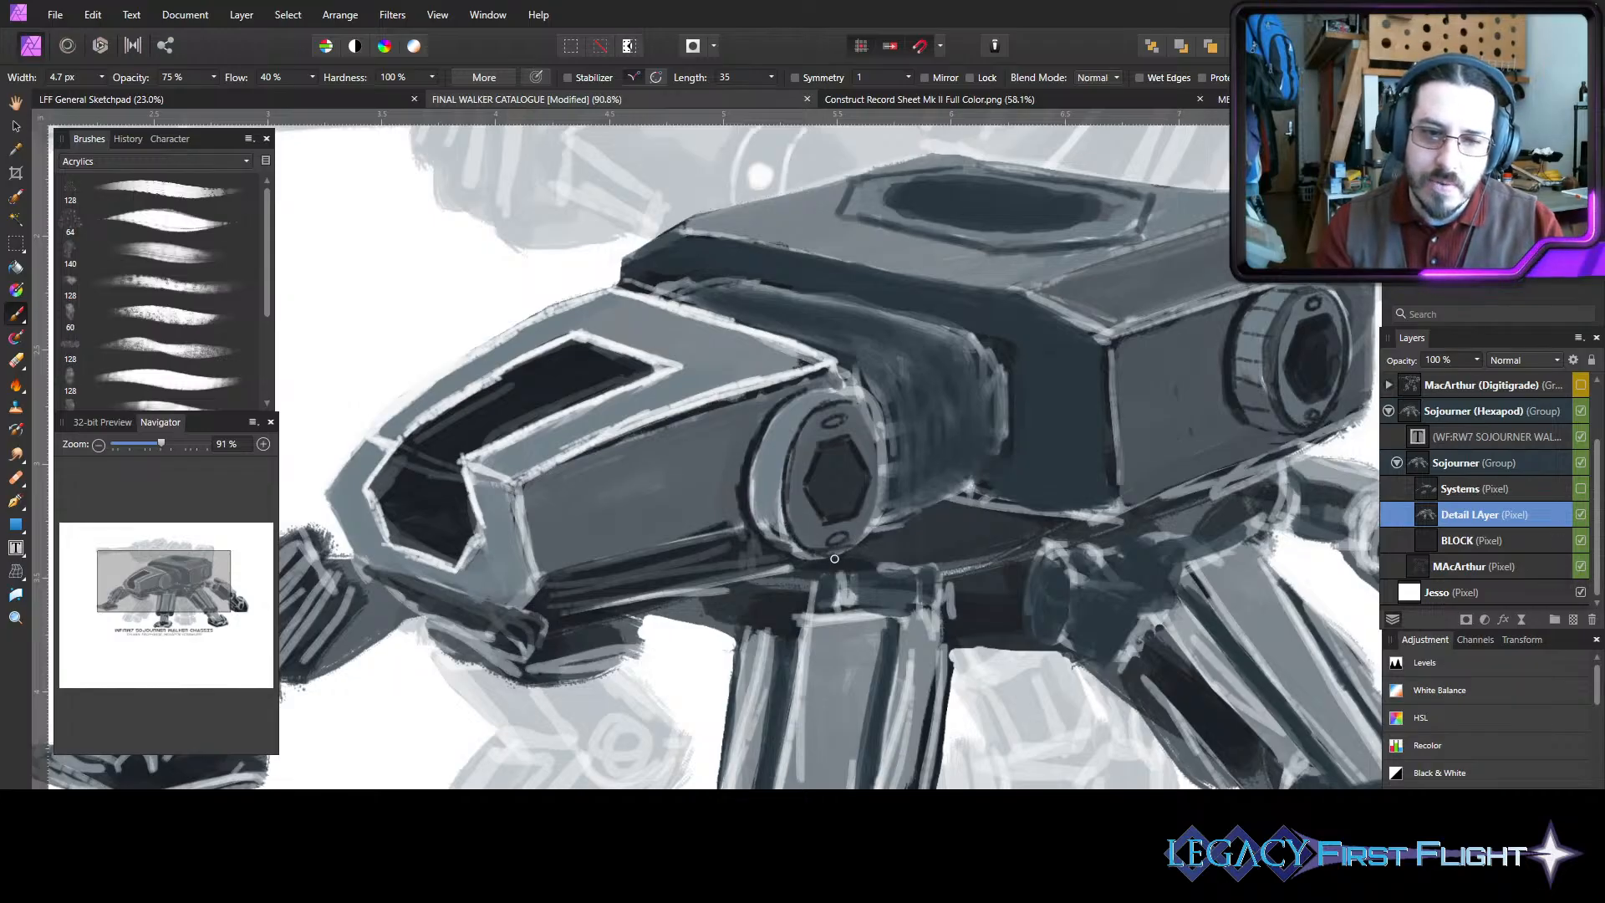
pyautogui.press(']')
pyautogui.moveTo(872, 517)
pyautogui.mouseDown()
pyautogui.moveTo(873, 428)
pyautogui.moveTo(847, 402)
pyautogui.mouseUp()
pyautogui.press(']')
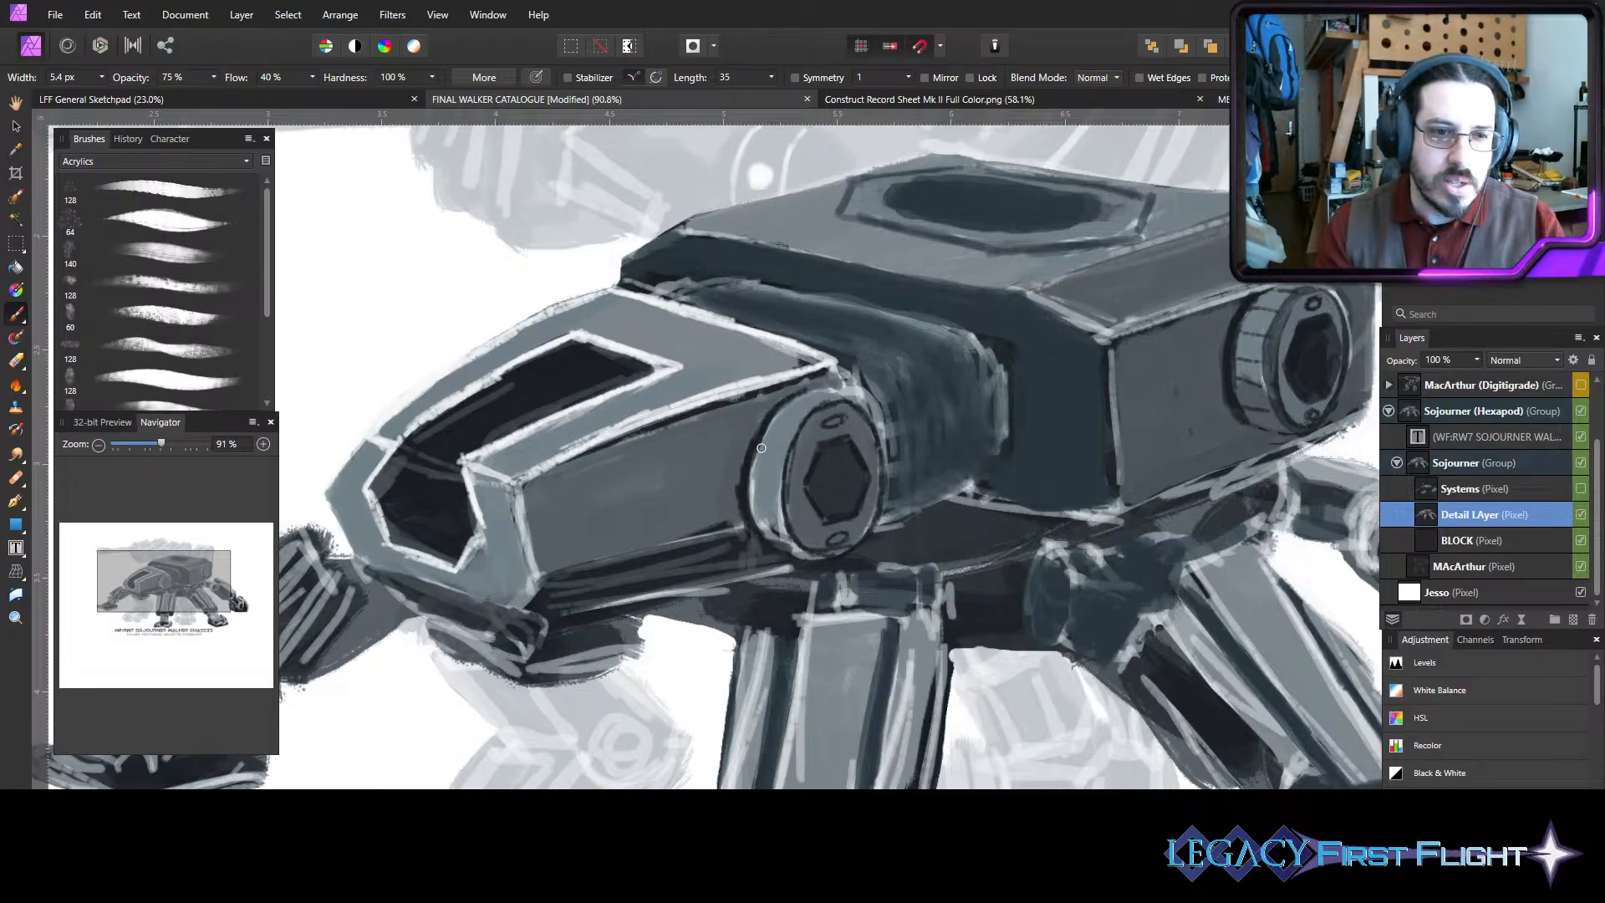
pyautogui.moveTo(759, 449)
pyautogui.mouseDown()
pyautogui.moveTo(755, 512)
pyautogui.moveTo(782, 532)
pyautogui.mouseUp()
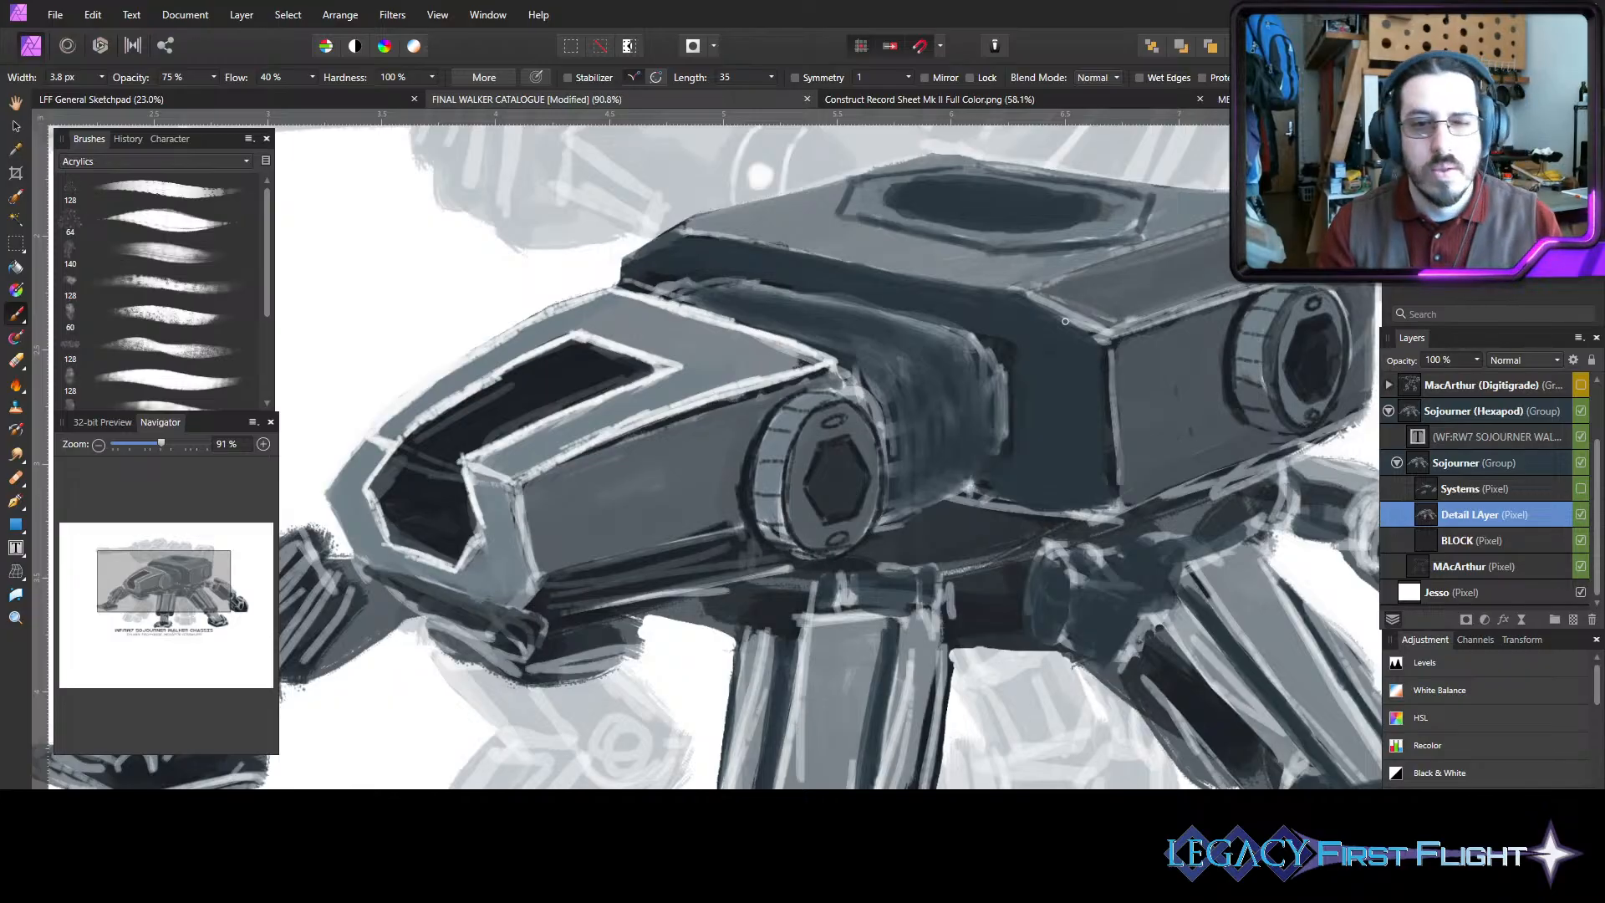
# - Deepen the dark fill of the front disc's hexagonal recess and oval slots with a 6.7–11.7 px brush
pyautogui.press(']')
pyautogui.press(']')
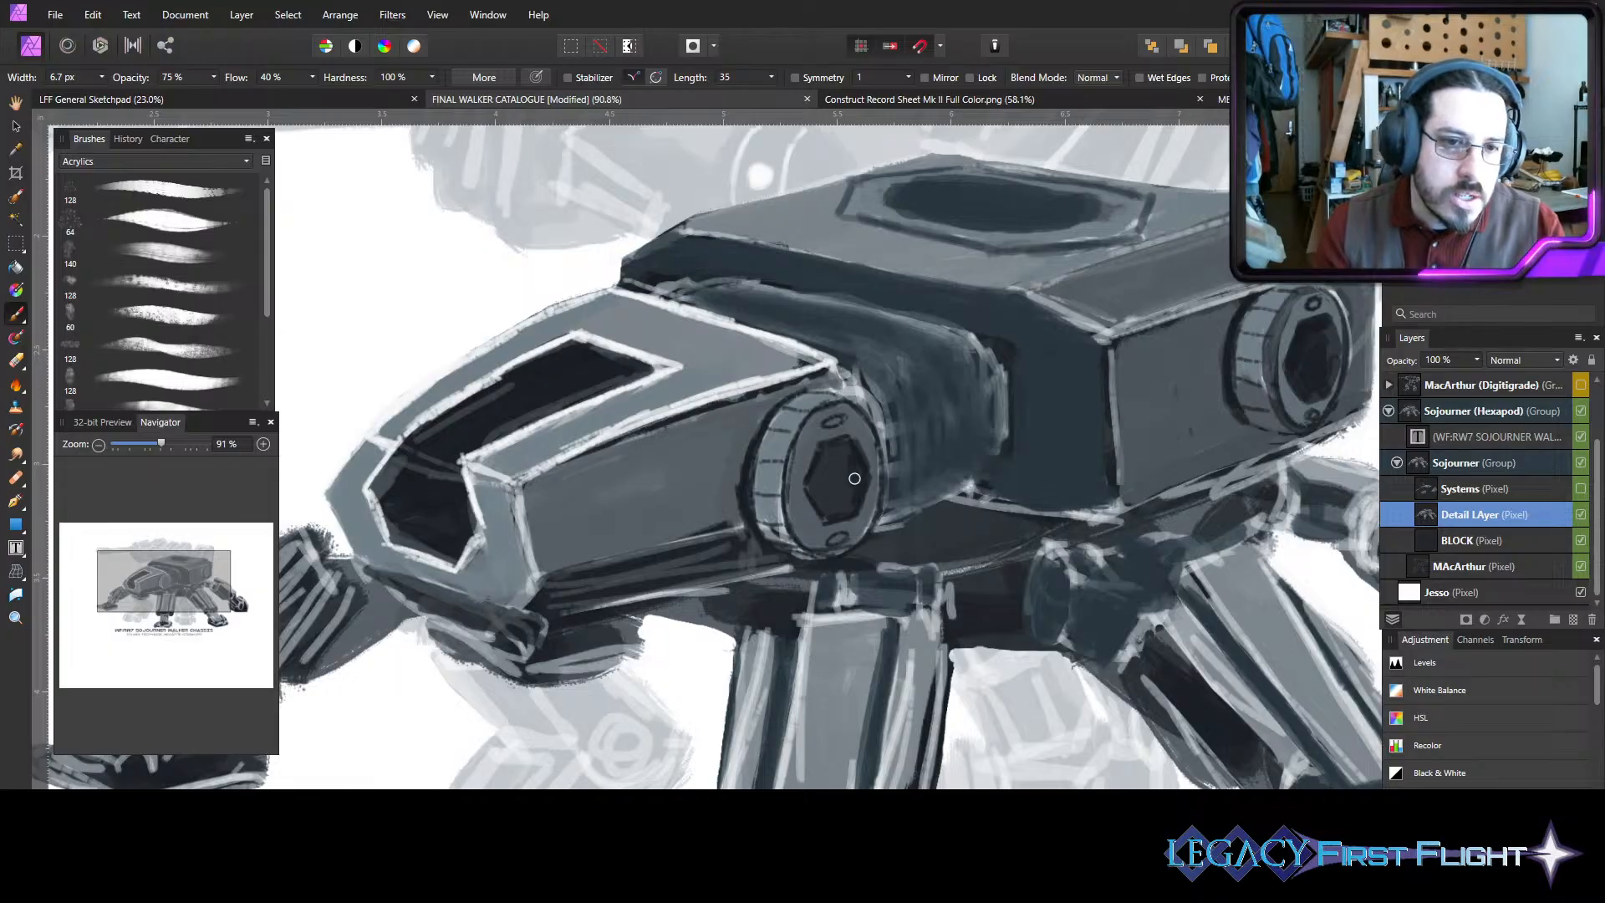
pyautogui.press(']')
pyautogui.press(']')
pyautogui.press(']')
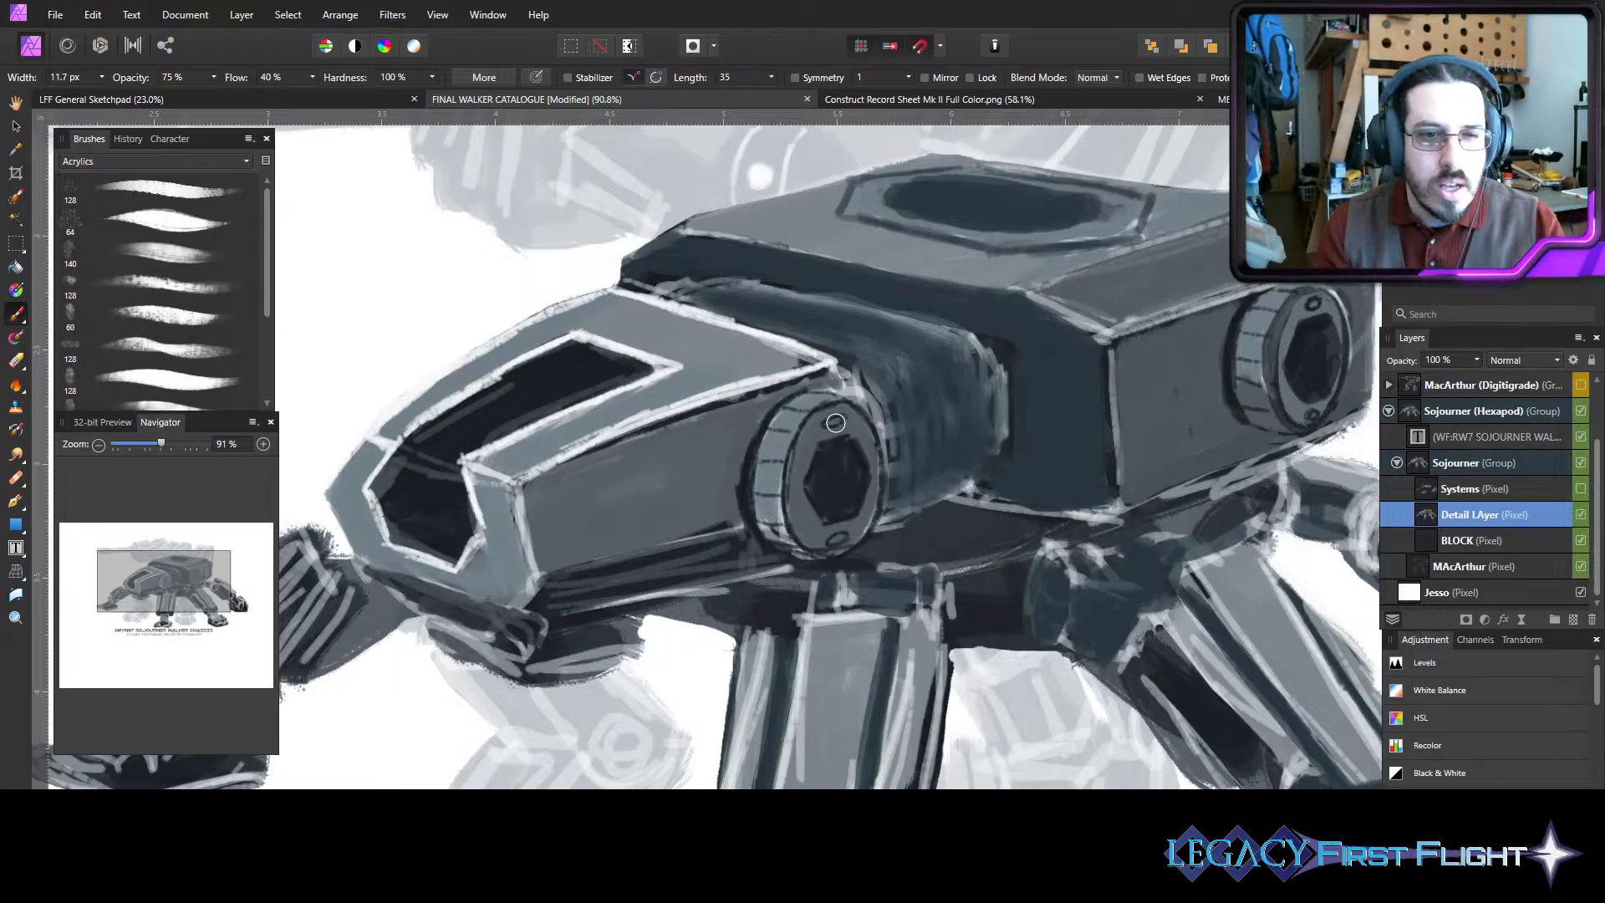
pyautogui.press('[')
pyautogui.press('[')
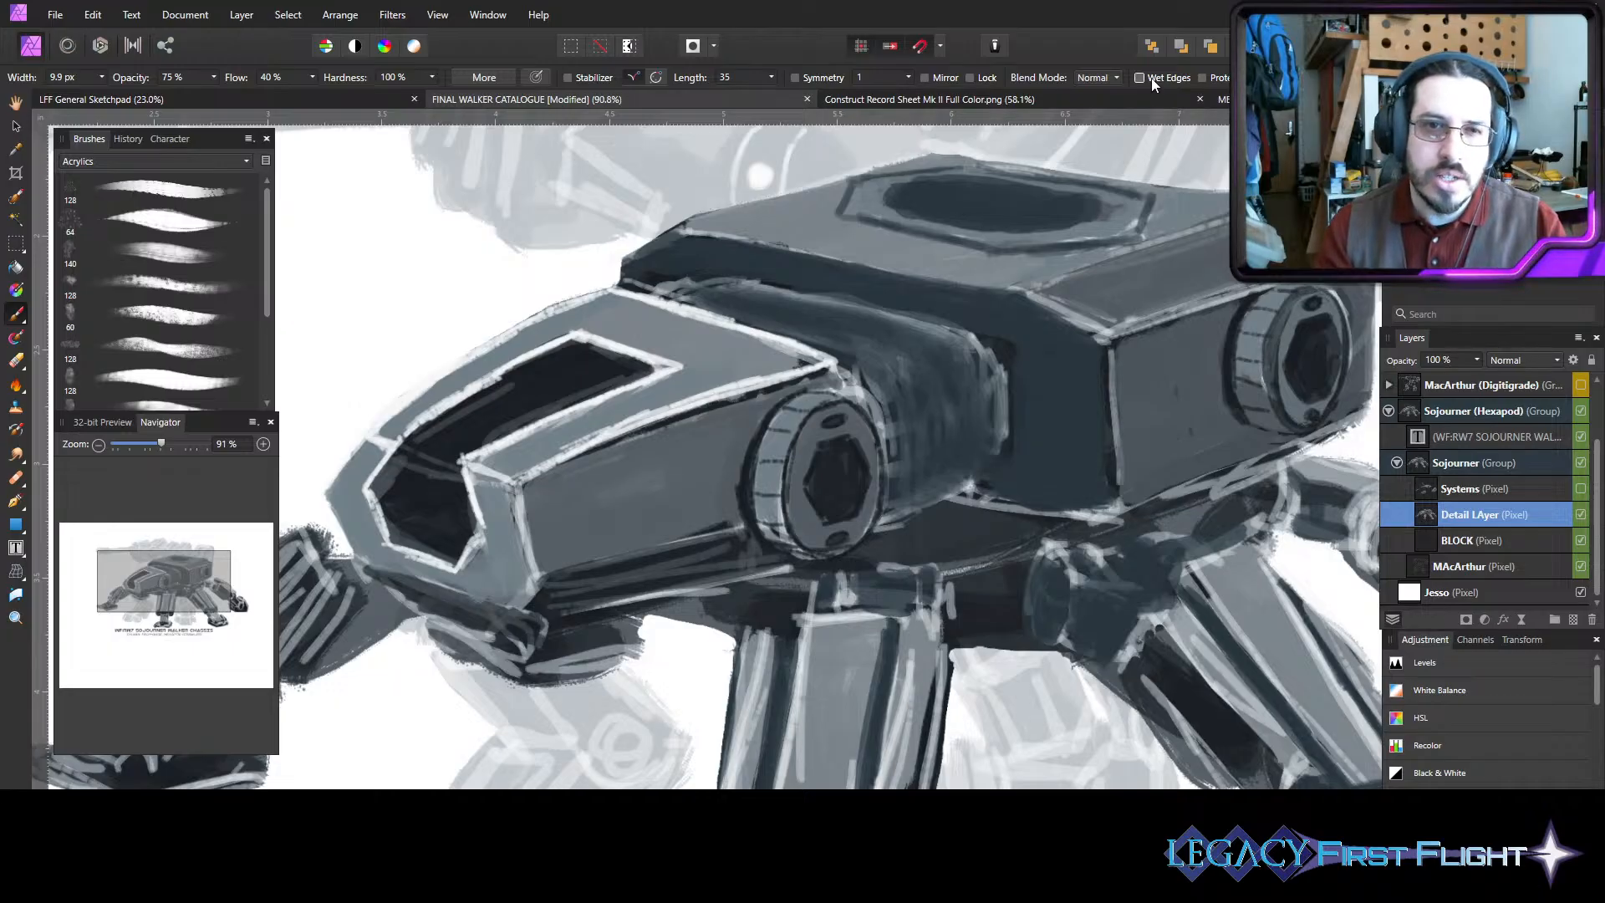
# - Shade the lower rims of the round joint discs in Darken blend mode with a 17.3 px brush at 25% opacity
pyautogui.click(1102, 77)
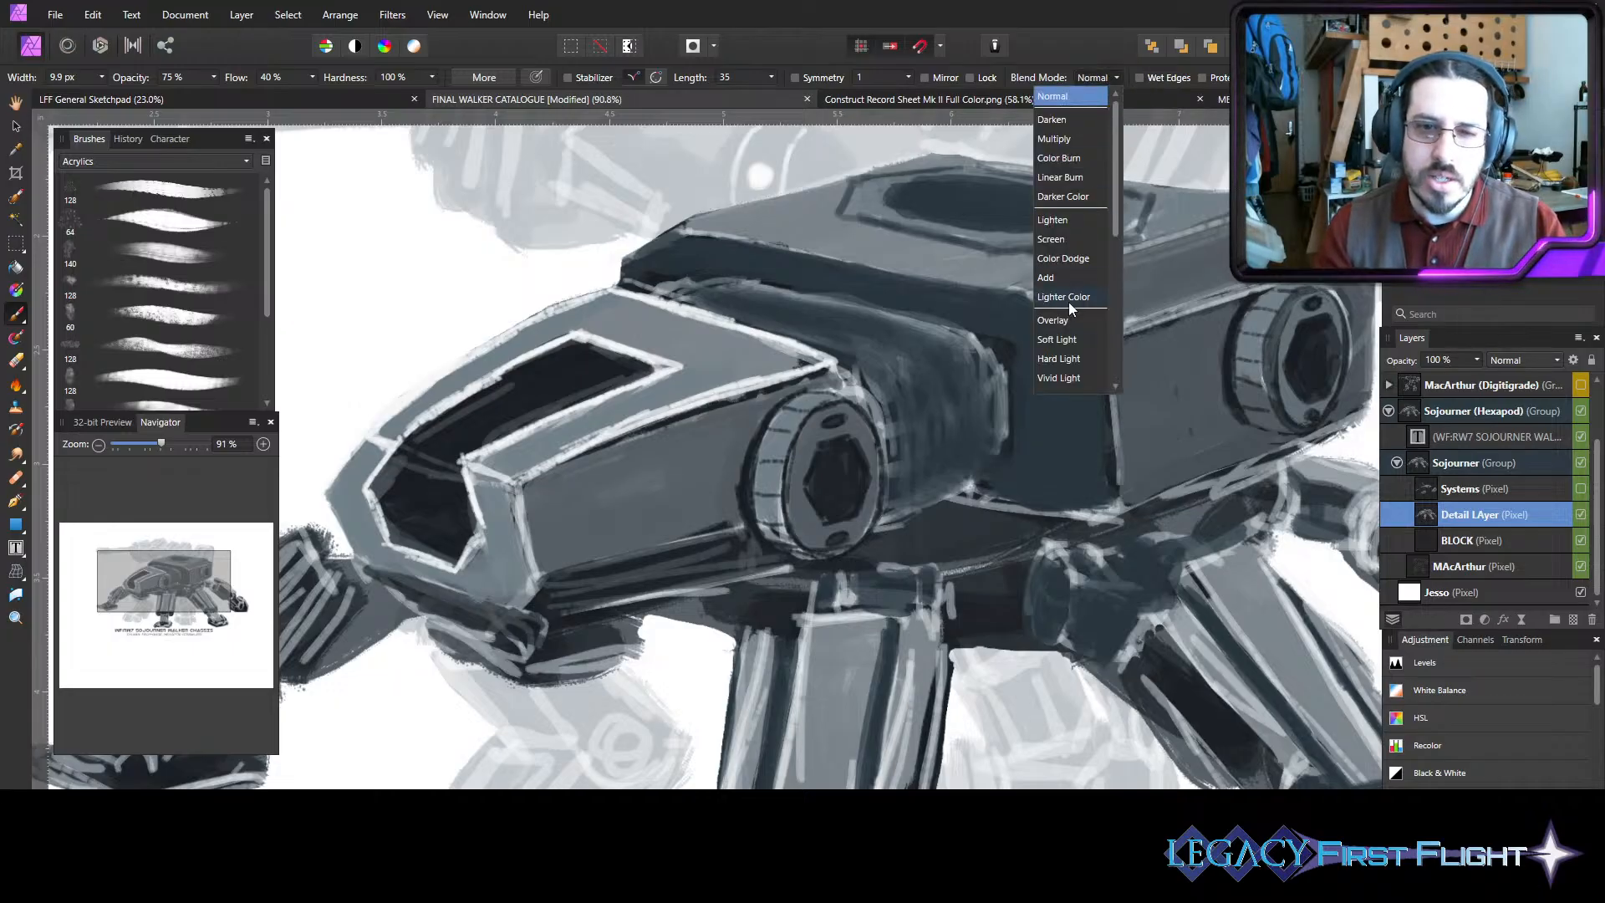
pyautogui.click(1058, 124)
pyautogui.press(']')
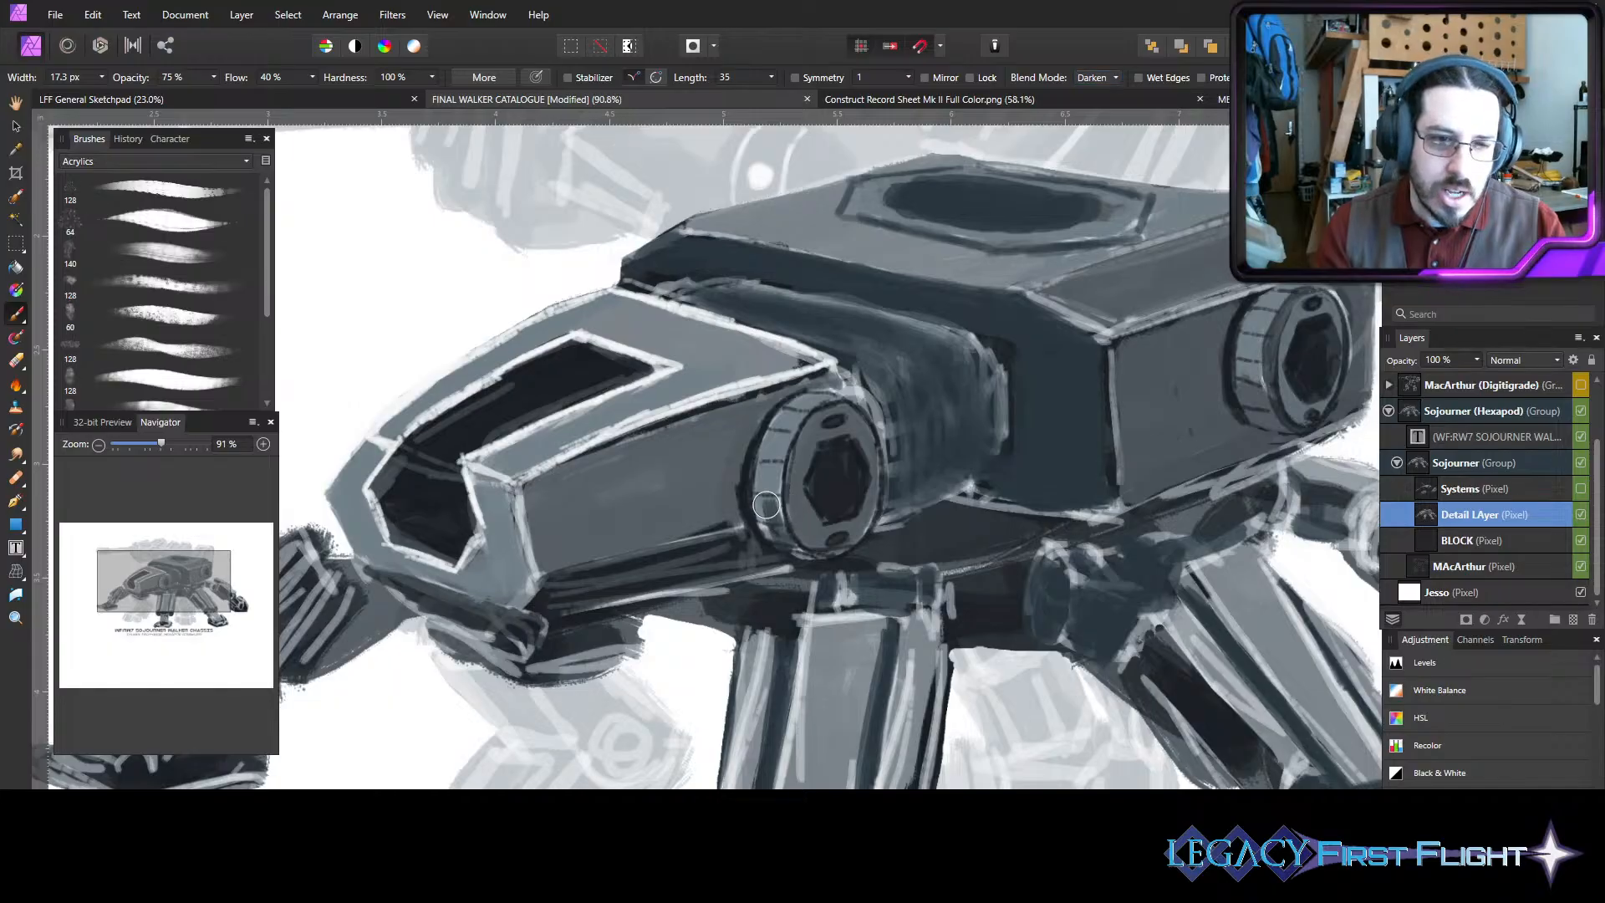
pyautogui.moveTo(766, 505)
pyautogui.mouseDown()
pyautogui.moveTo(842, 551)
pyautogui.moveTo(872, 547)
pyautogui.moveTo(802, 458)
pyautogui.moveTo(742, 478)
pyautogui.moveTo(788, 508)
pyautogui.moveTo(758, 500)
pyautogui.moveTo(799, 561)
pyautogui.moveTo(765, 508)
pyautogui.moveTo(760, 523)
pyautogui.moveTo(784, 531)
pyautogui.moveTo(774, 509)
pyautogui.moveTo(798, 549)
pyautogui.moveTo(762, 515)
pyautogui.moveTo(795, 549)
pyautogui.moveTo(776, 495)
pyautogui.moveTo(809, 547)
pyautogui.moveTo(761, 515)
pyautogui.moveTo(789, 473)
pyautogui.mouseUp()
pyautogui.hotkey('ctrl', 'z')
pyautogui.press('0')
pyautogui.hotkey('ctrl', 'z')
pyautogui.press('2')
pyautogui.press('5')
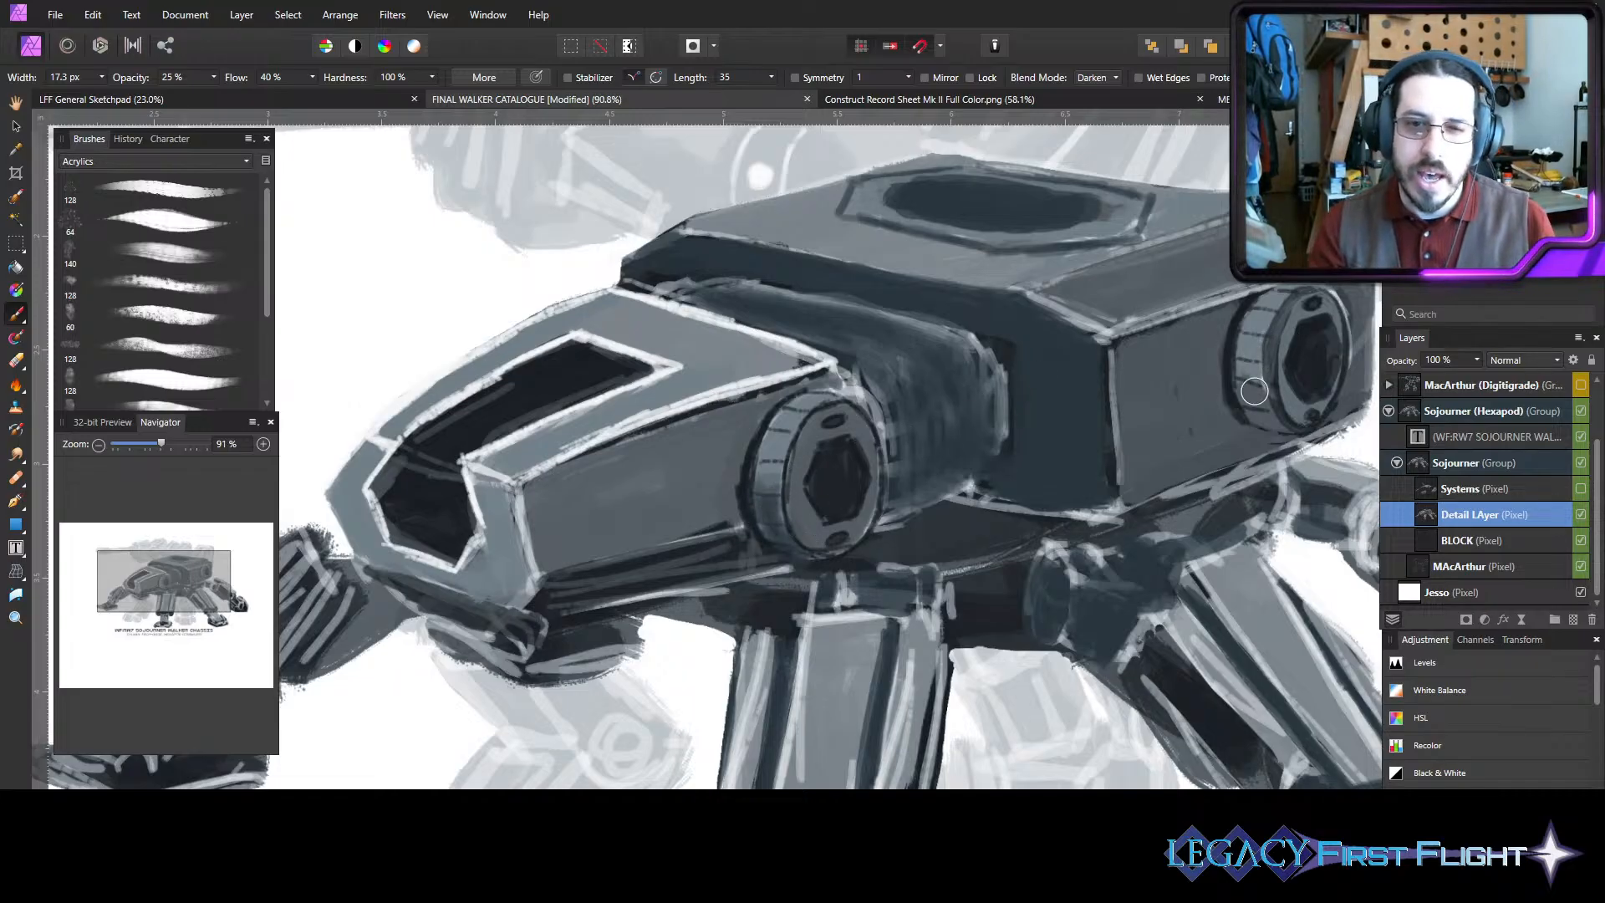
pyautogui.moveTo(1255, 391)
pyautogui.mouseDown()
pyautogui.moveTo(1239, 371)
pyautogui.moveTo(1278, 424)
pyautogui.moveTo(1255, 391)
pyautogui.moveTo(1246, 400)
pyautogui.mouseUp()
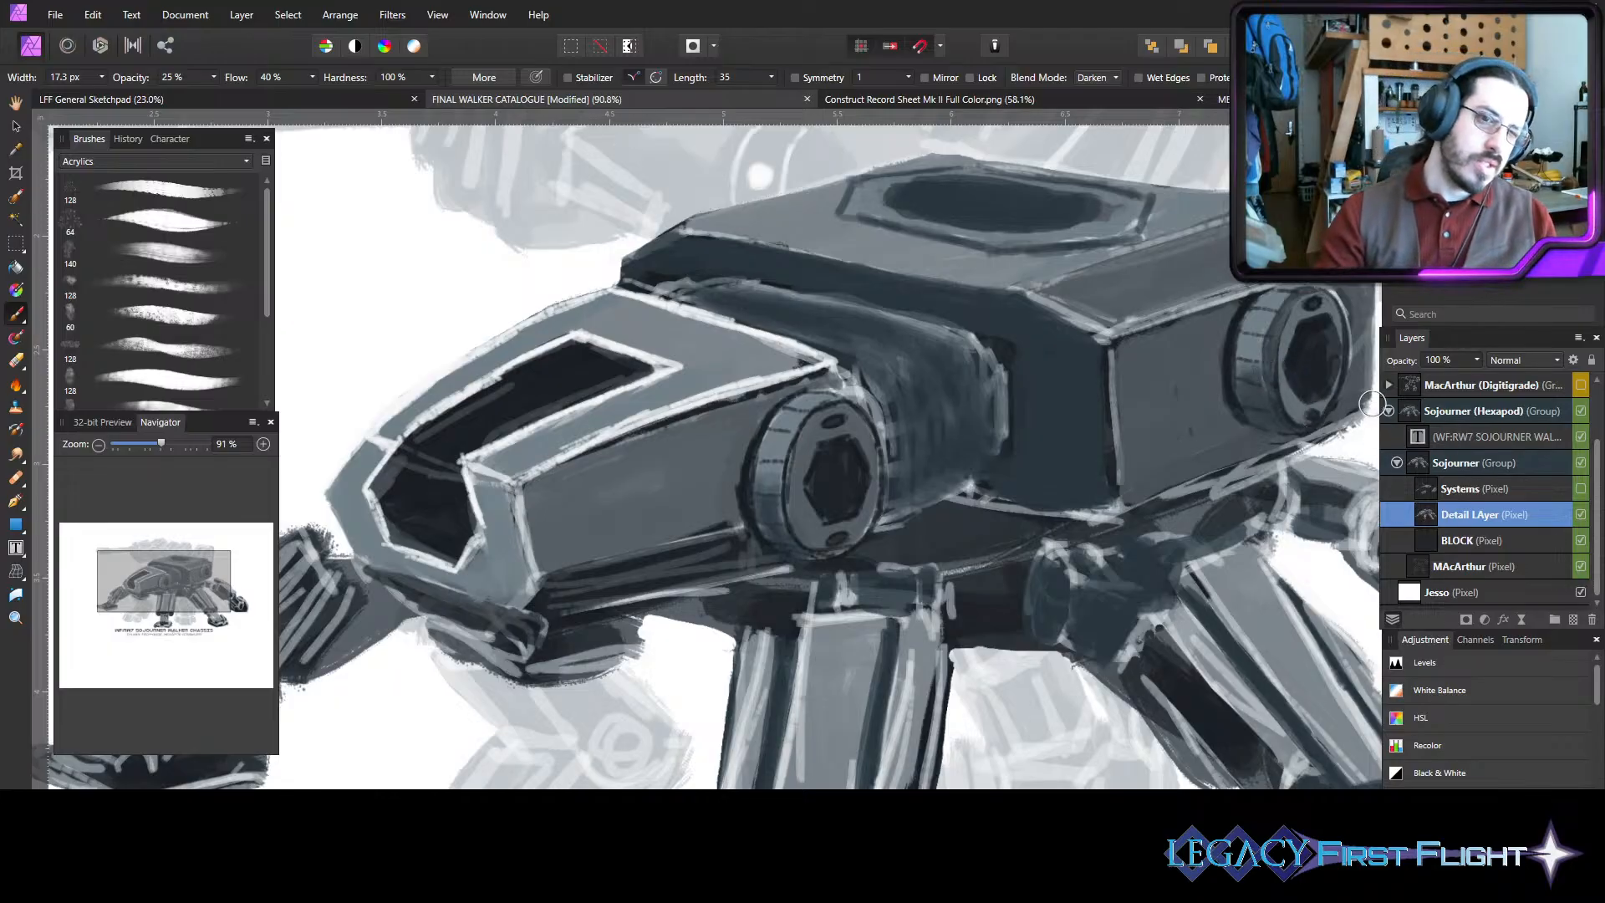
pyautogui.scroll(-4, 1066, 300)
pyautogui.scroll(1, 1179, 251)
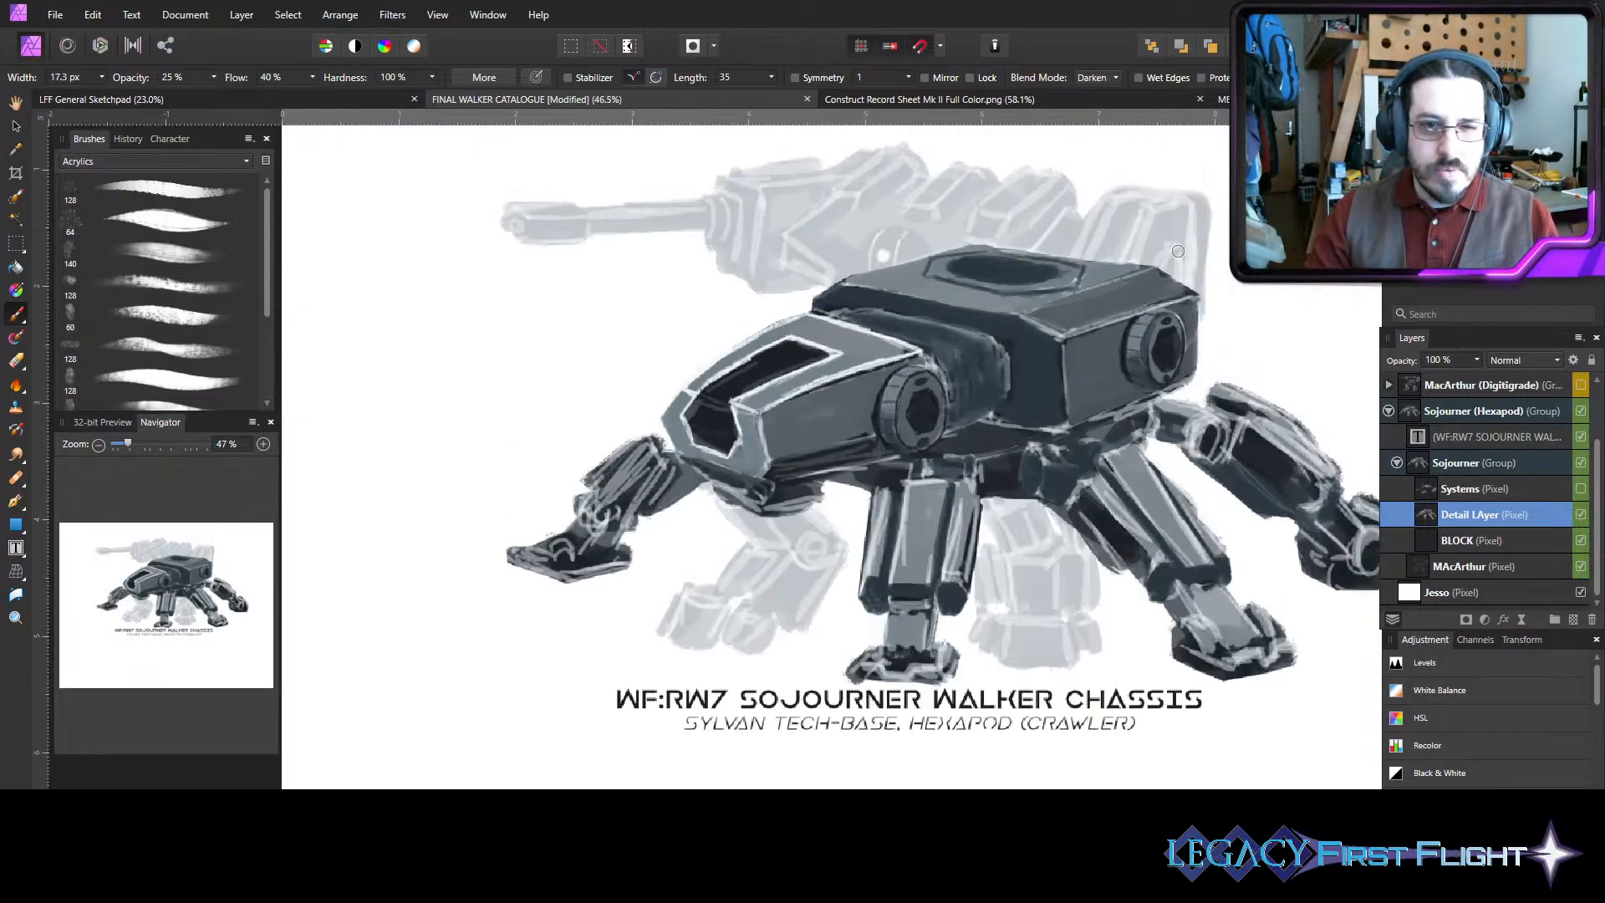
pyautogui.scroll(1, 1236, 435)
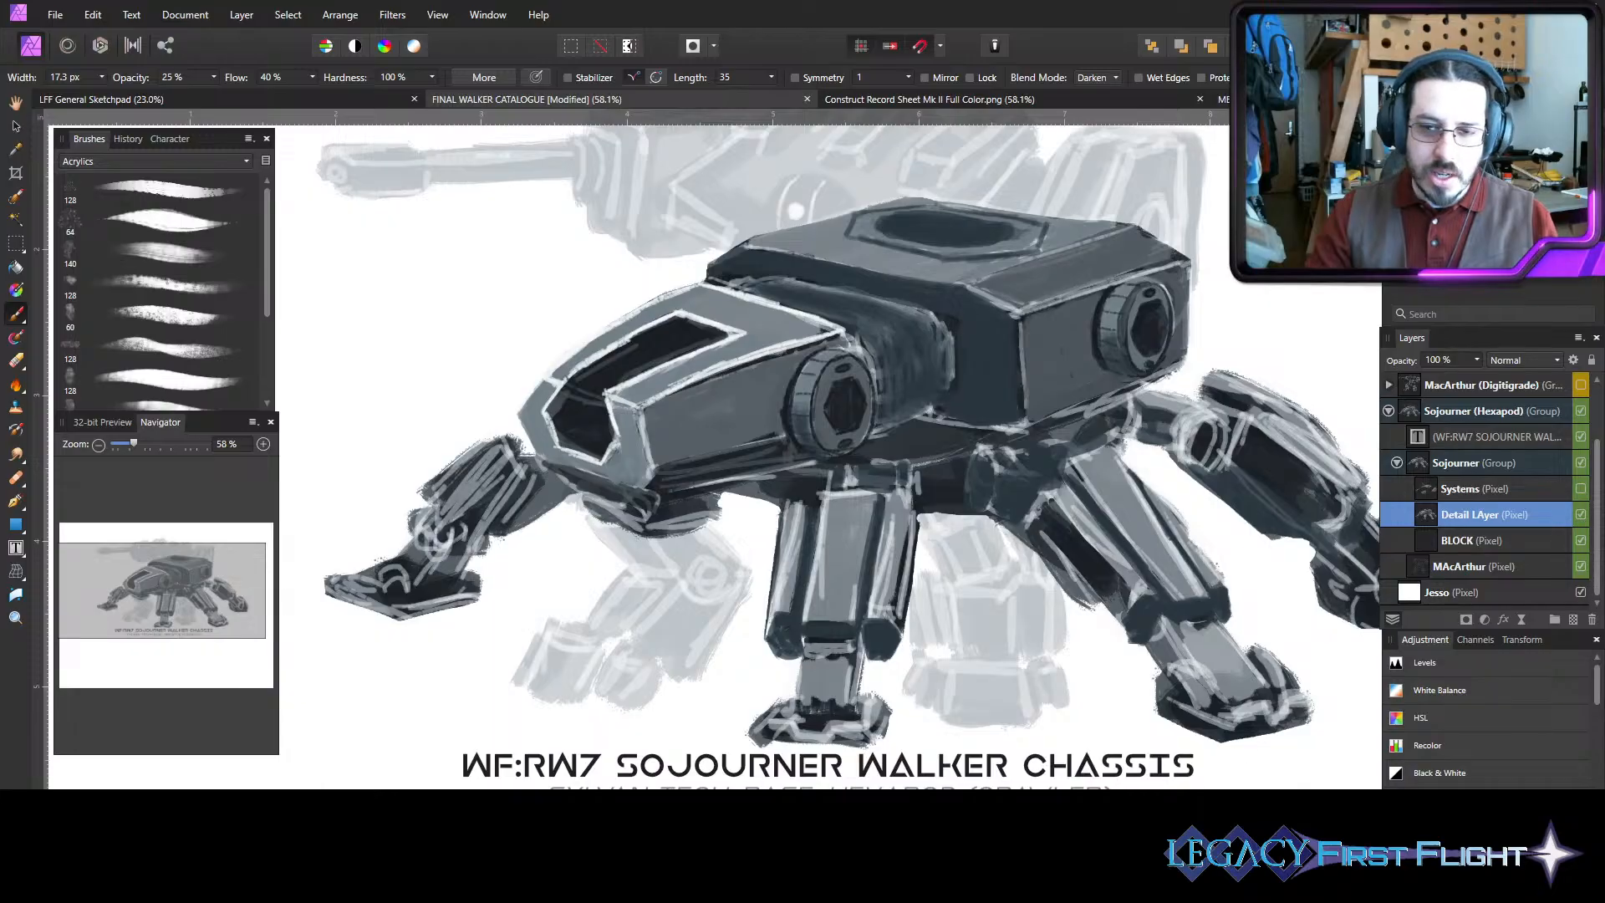
pyautogui.moveTo(984, 682); pyautogui.dragTo(845, 702)
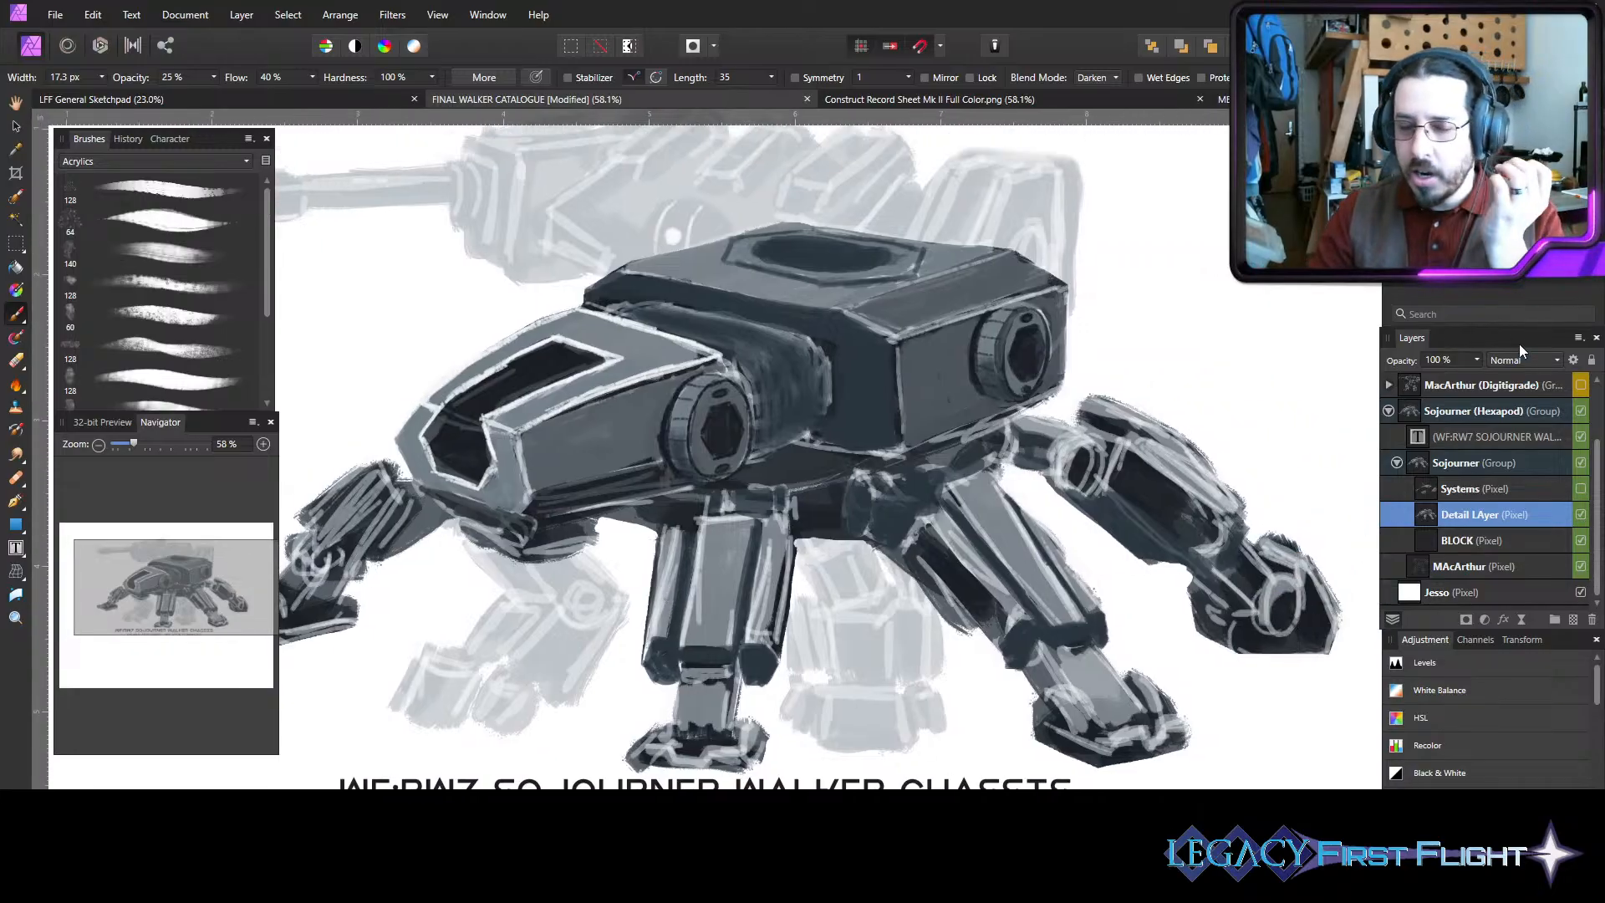
pyautogui.click(1472, 497)
pyautogui.click(1505, 514)
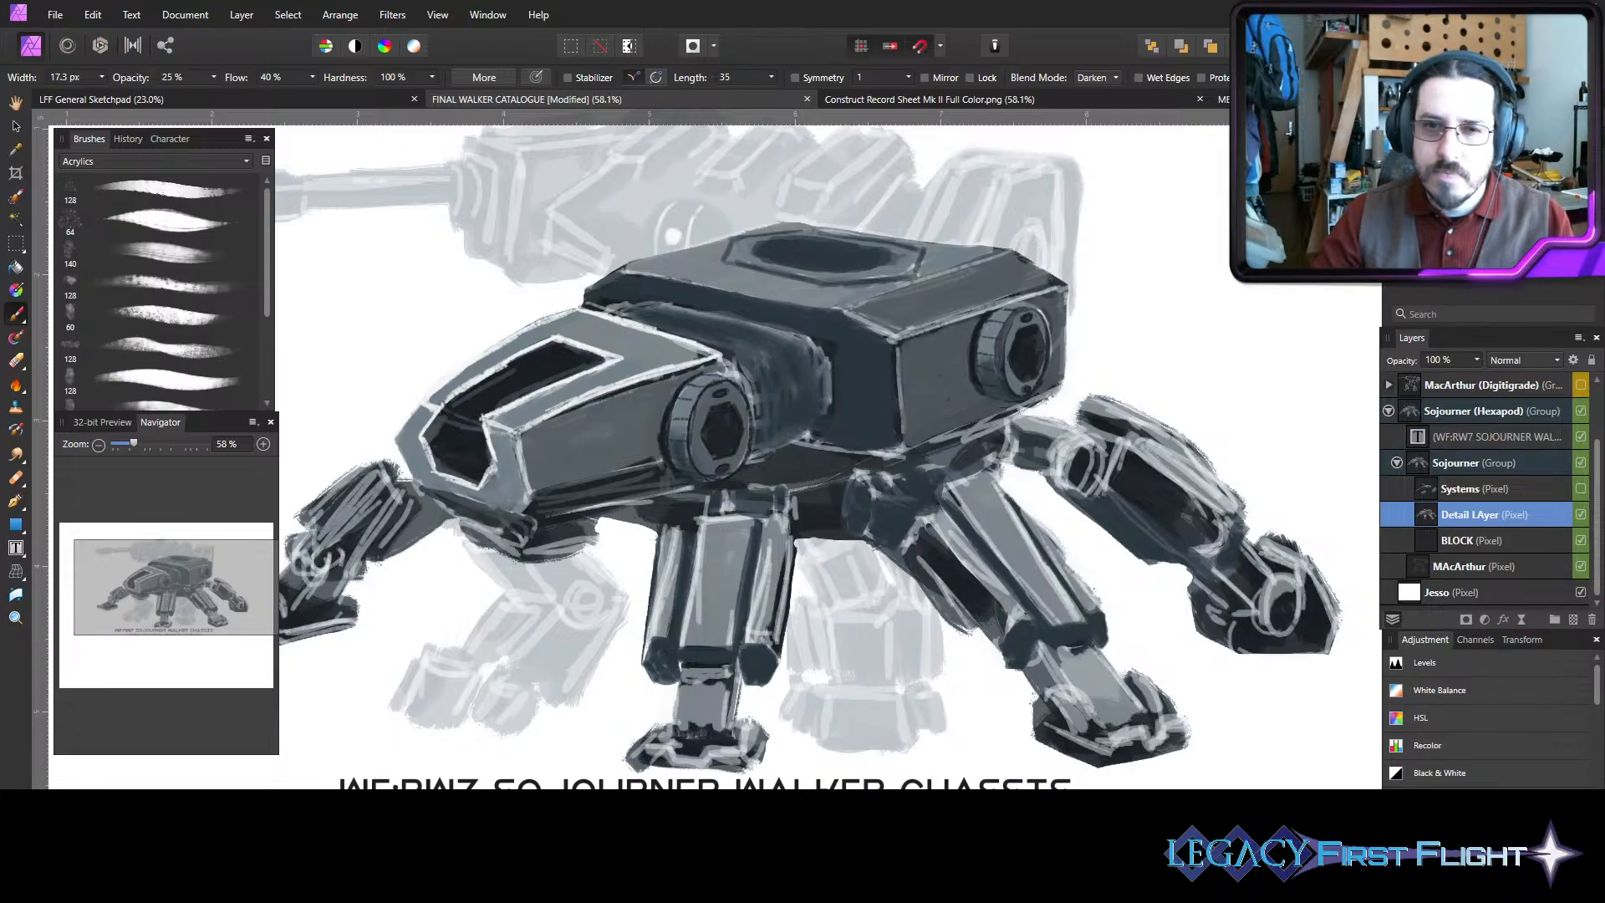
# - Darken the inside of the cockpit window's upper edge in Darken mode with an 8.5–9.7 px brush at 75% opacity
pyautogui.scroll(6, 389, 408)
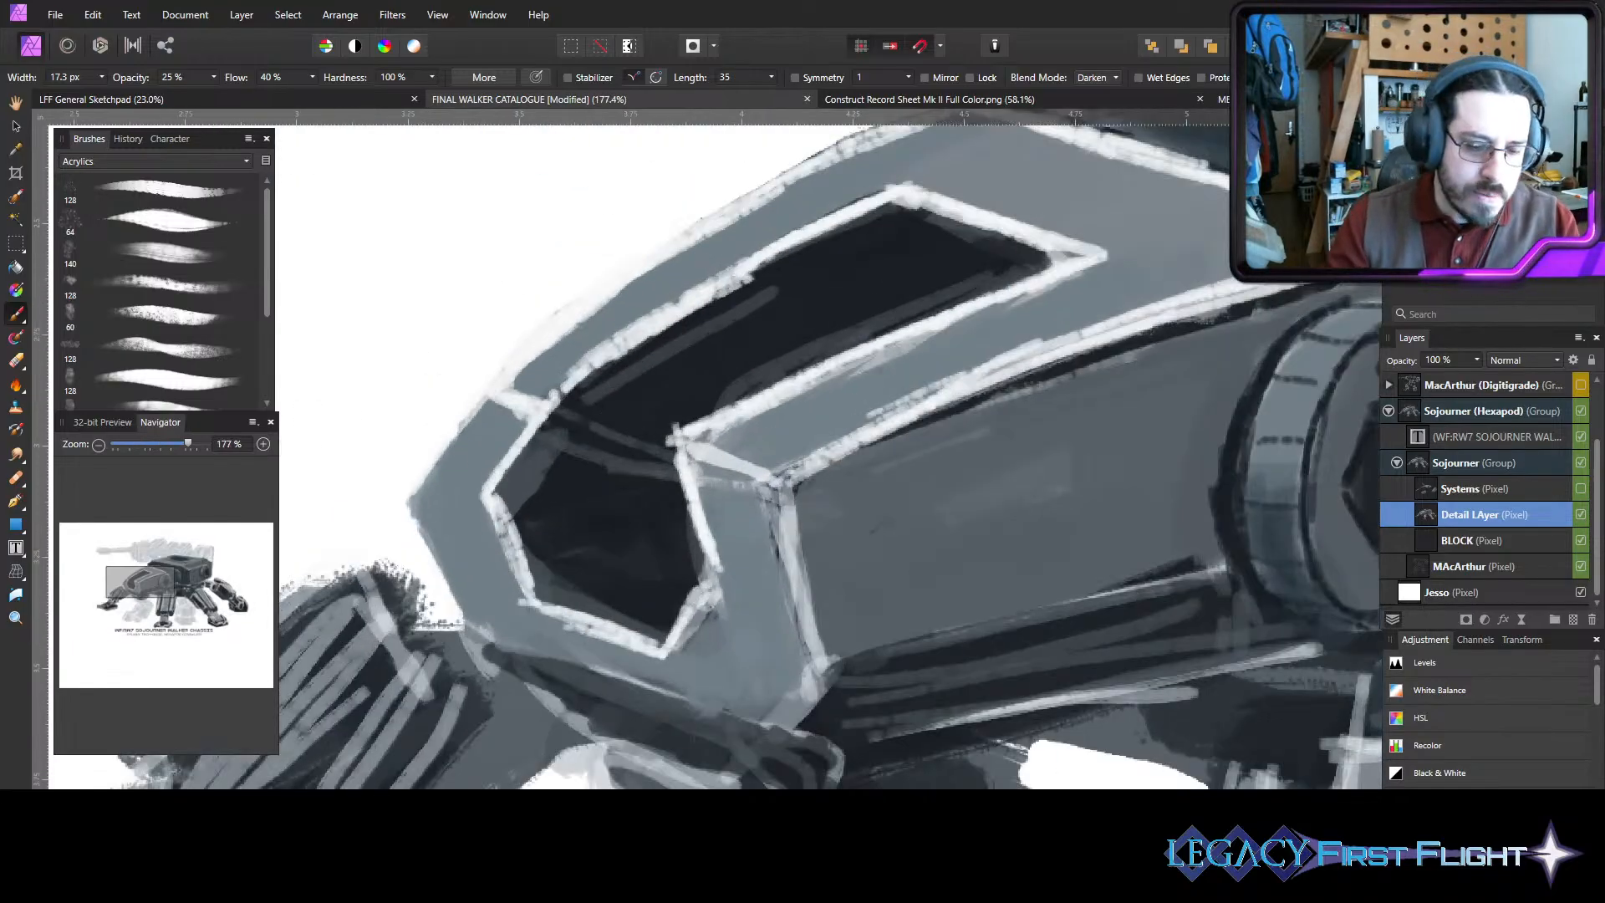
pyautogui.press('[')
pyautogui.press('[')
pyautogui.press('[')
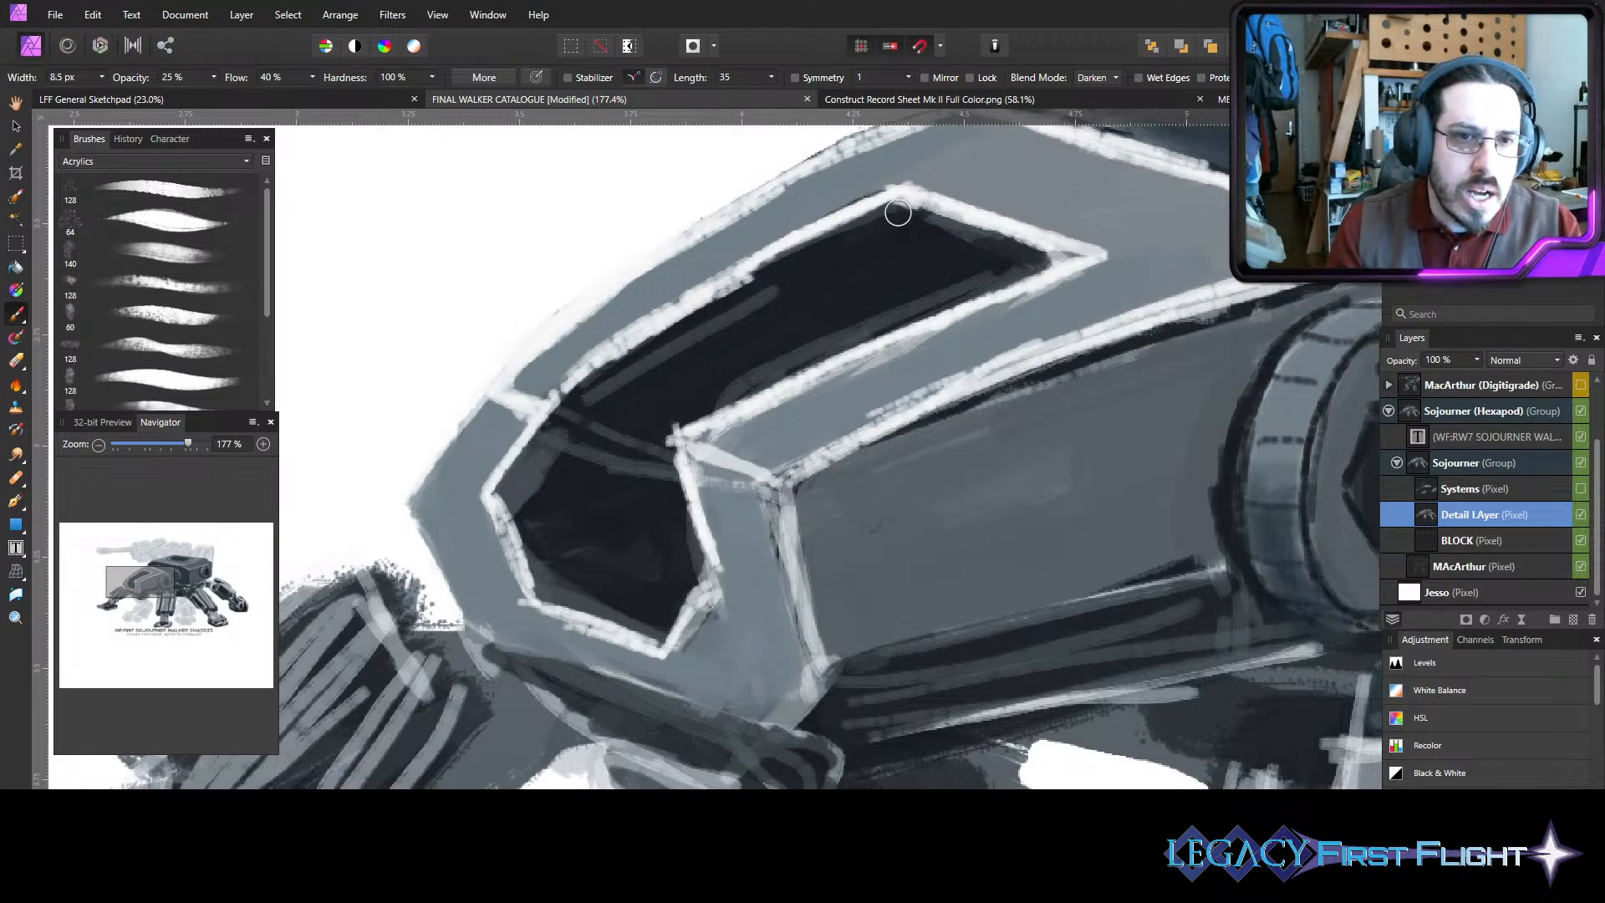
pyautogui.press('7')
pyautogui.press('5')
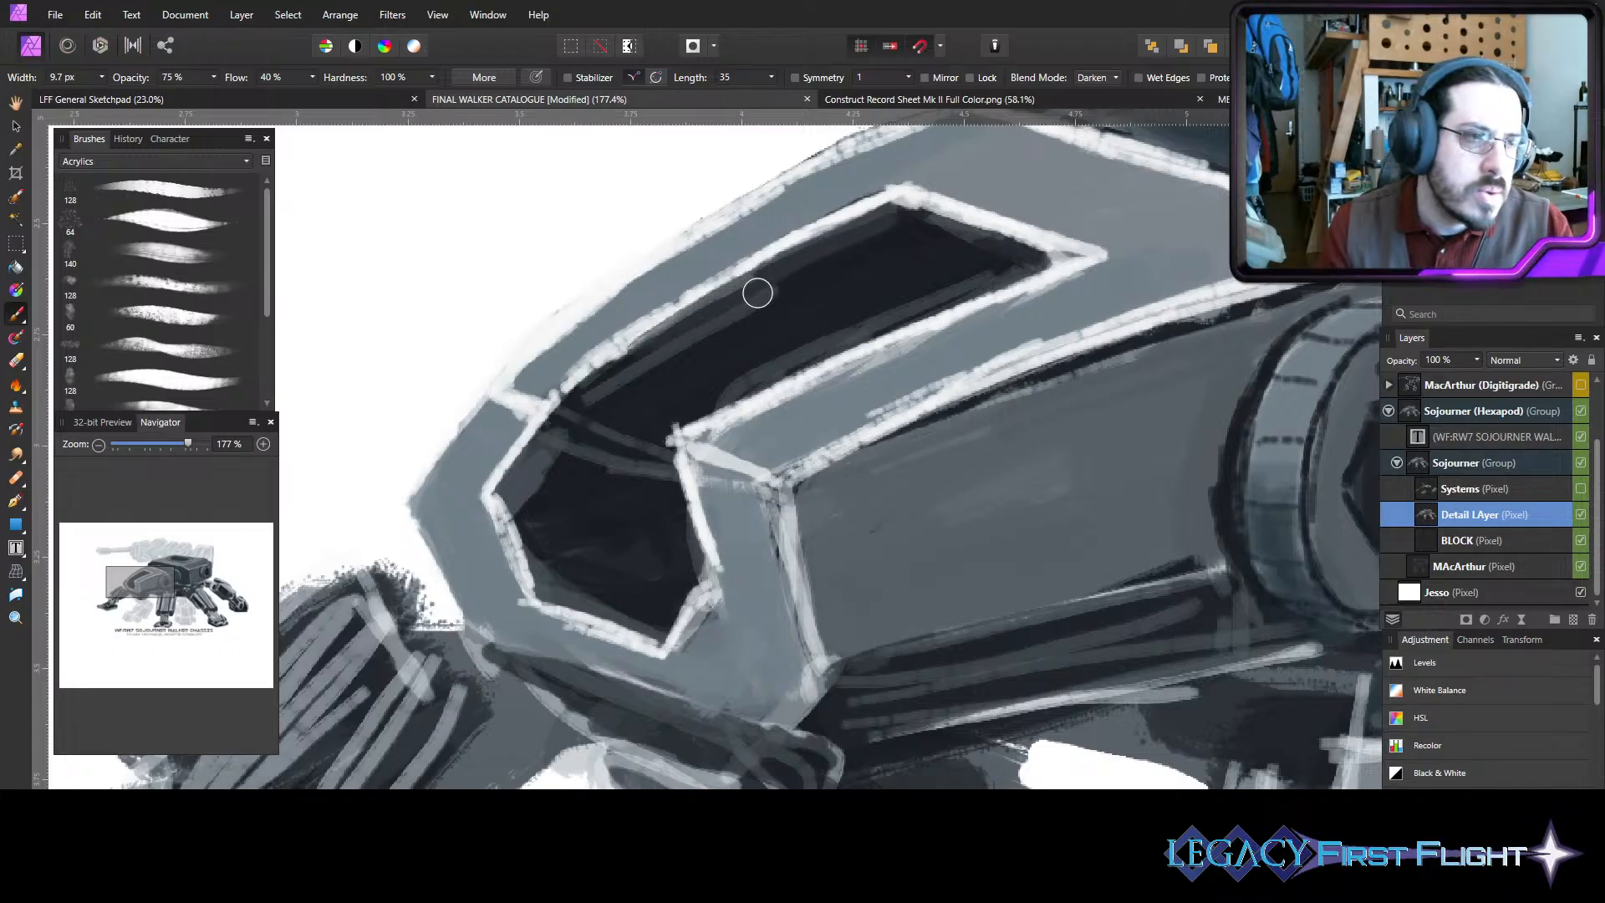
# - Paint a grey inner bevel along the cockpit window's upper and rear edges in Normal blend mode with a 7.7 px brush
pyautogui.click(1102, 78)
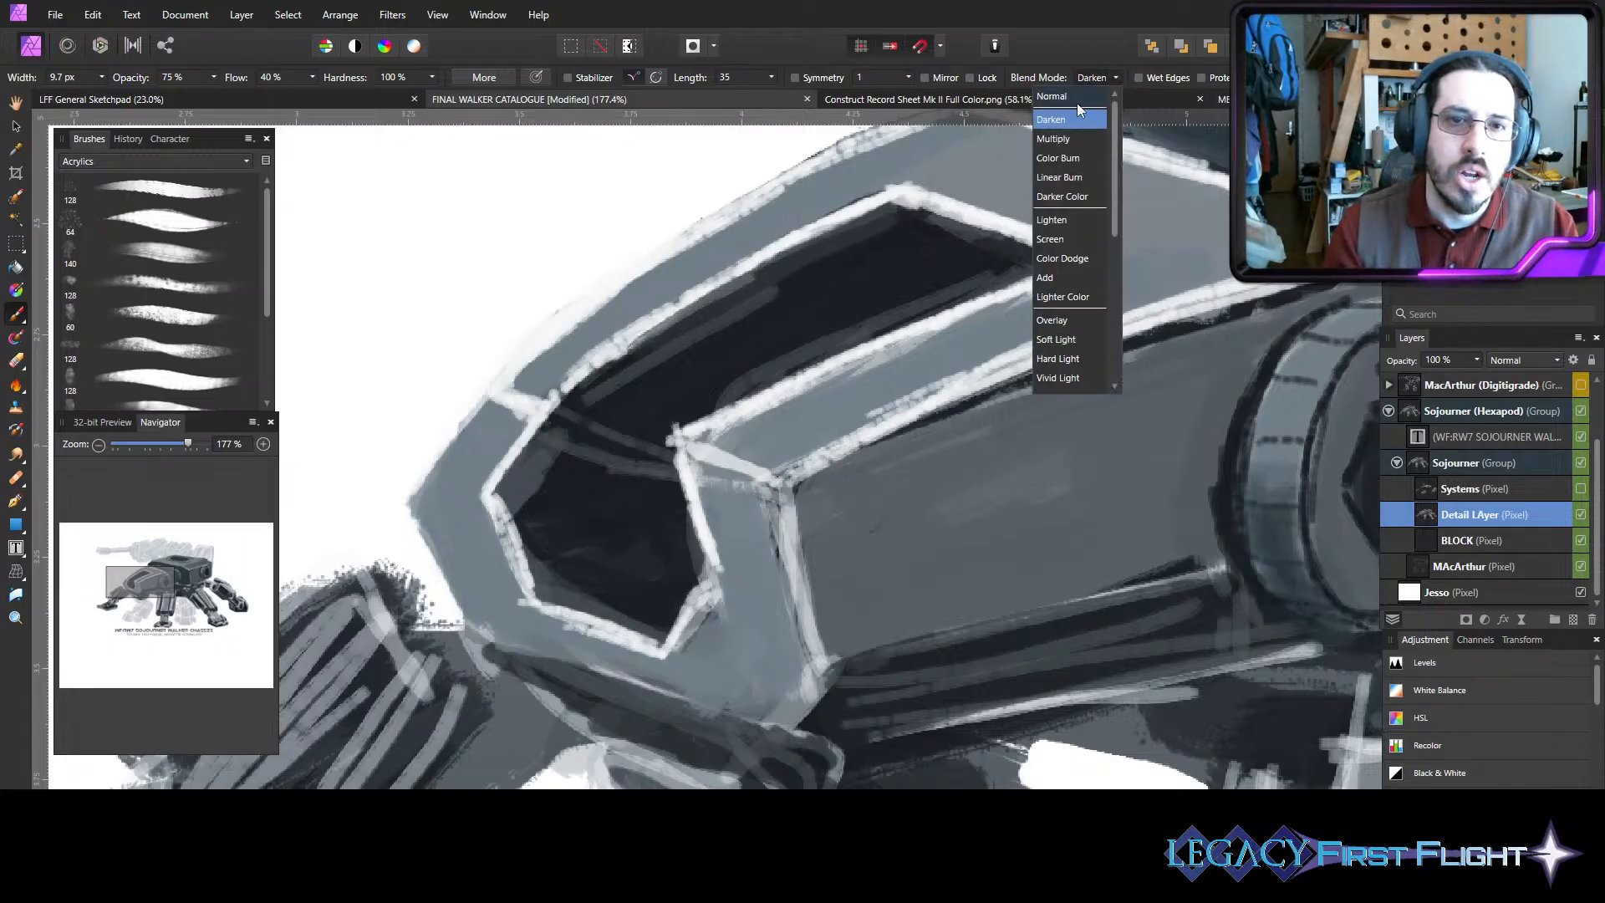
pyautogui.click(1080, 98)
pyautogui.press('[')
pyautogui.press('[')
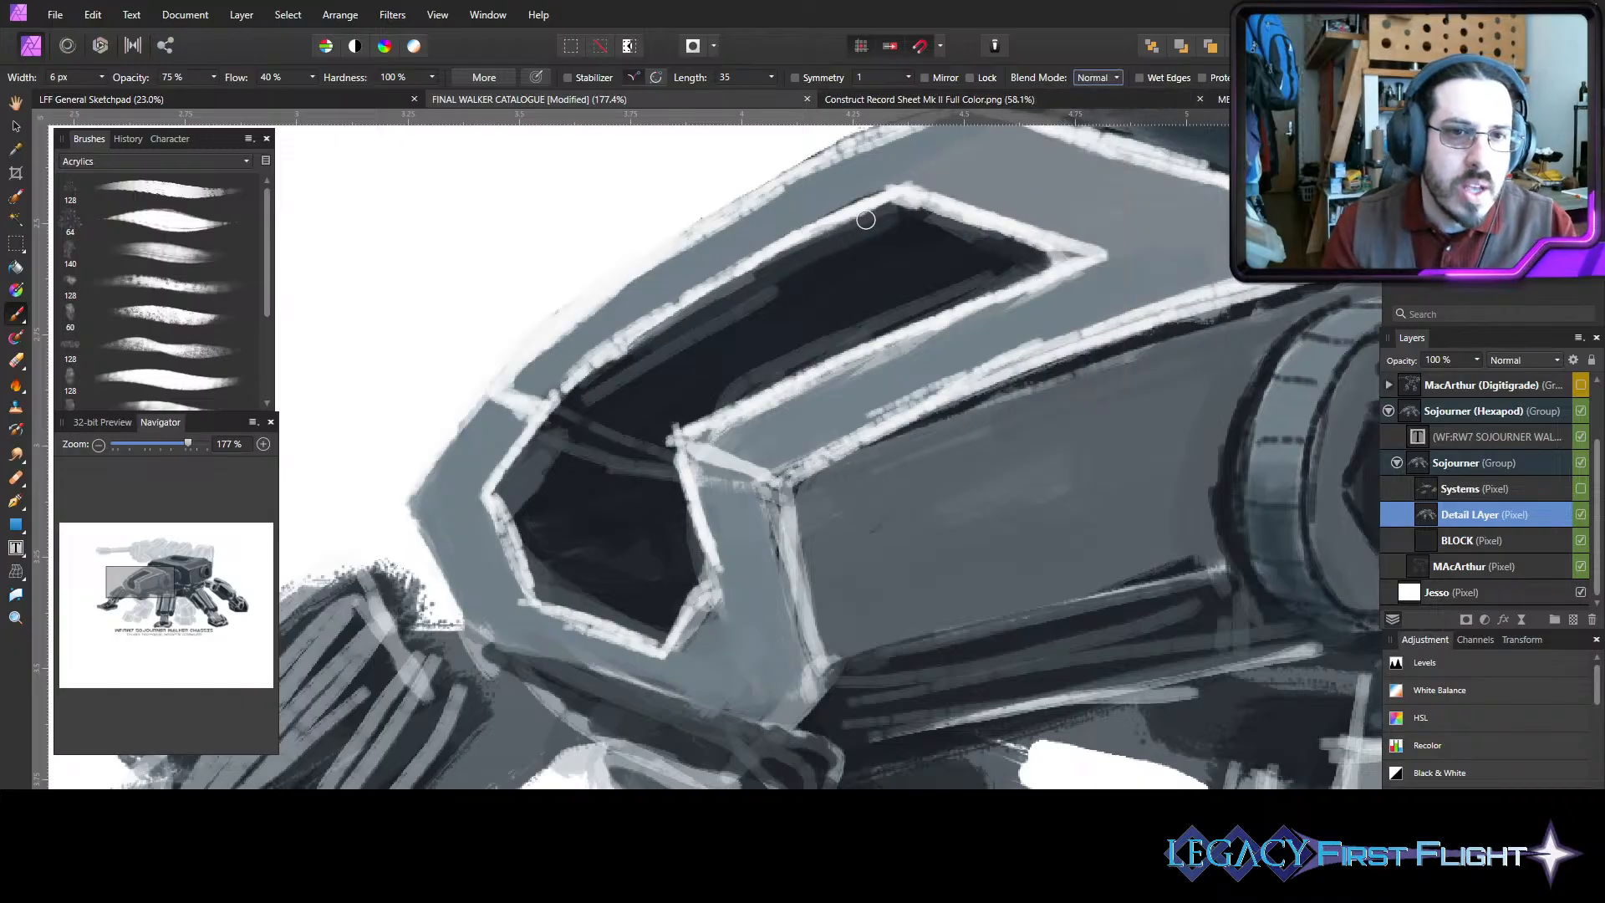
pyautogui.press(']')
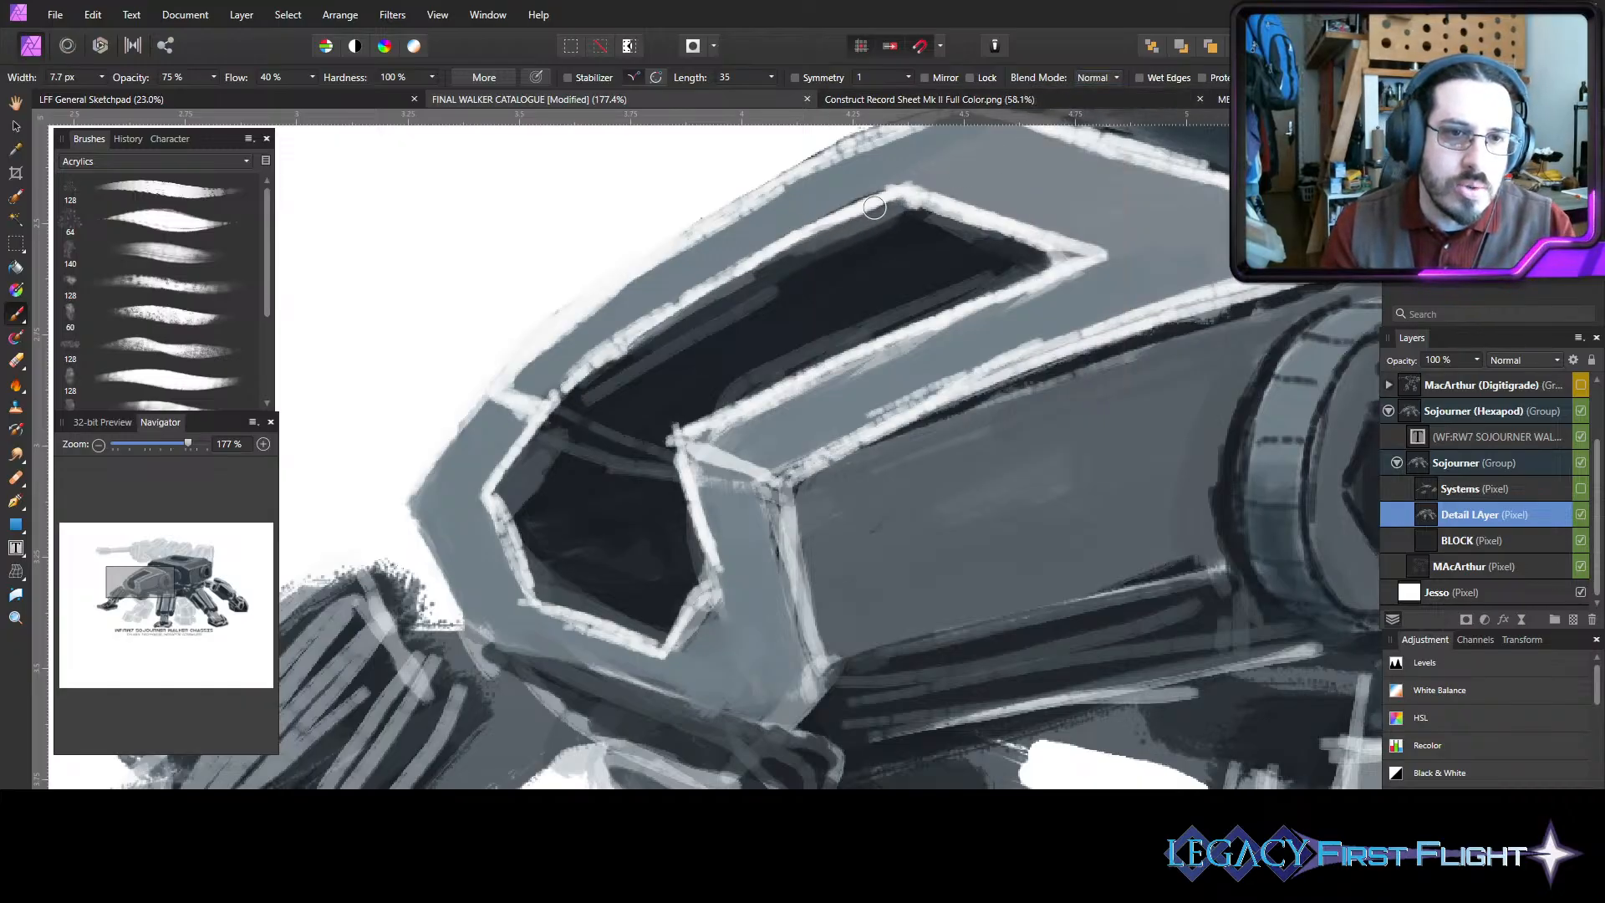
pyautogui.moveTo(753, 272); pyautogui.dragTo(832, 241)
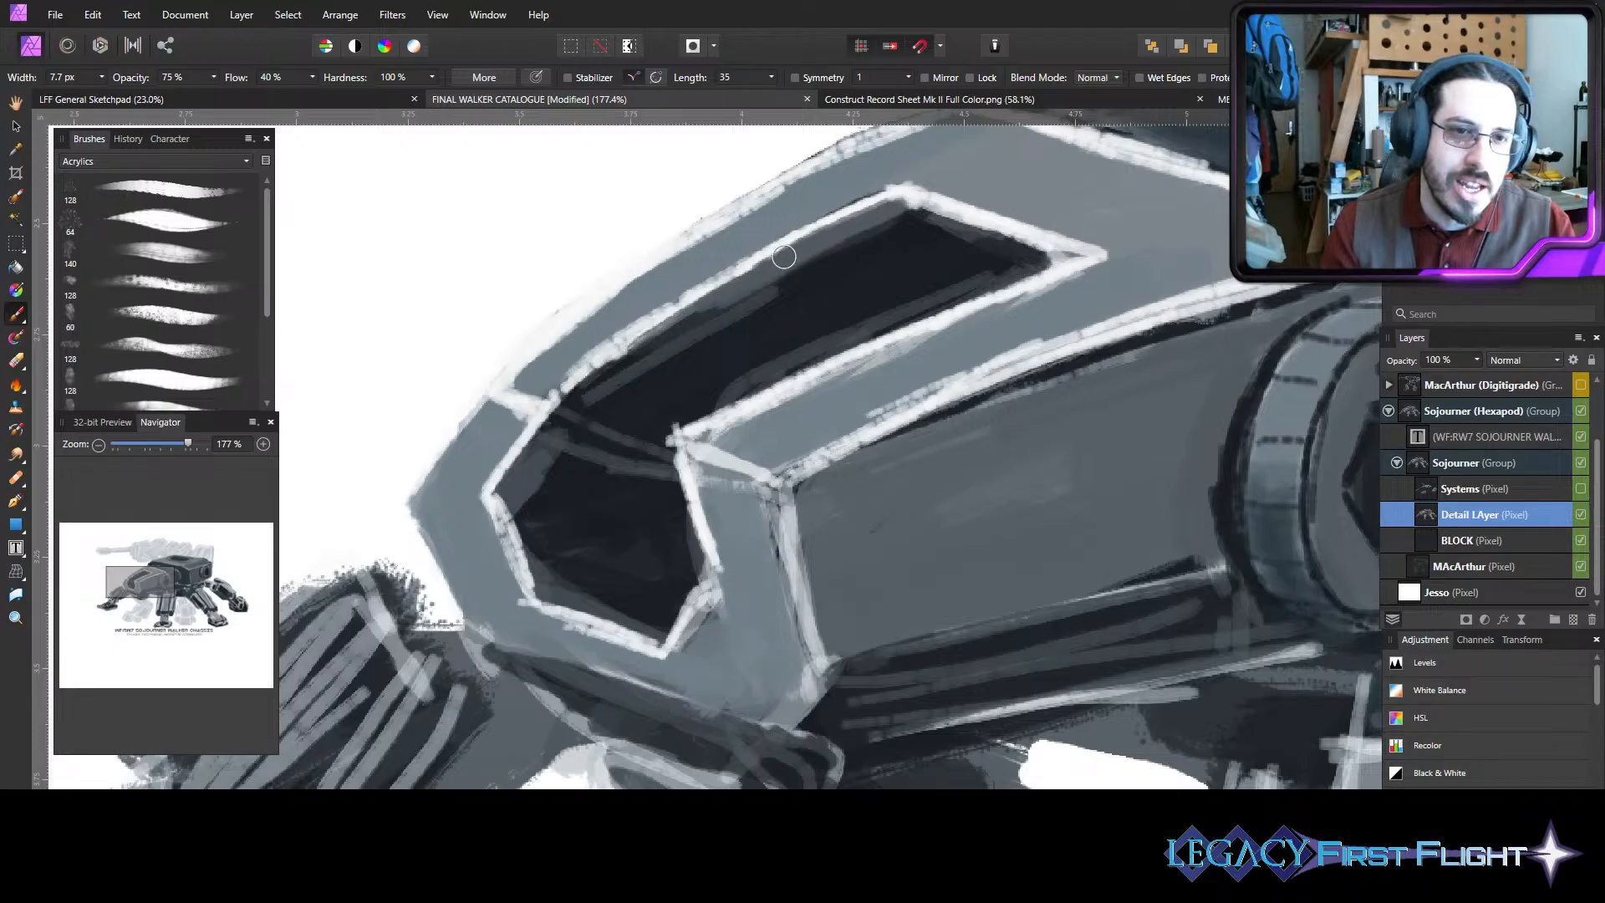
pyautogui.moveTo(741, 294); pyautogui.dragTo(616, 358)
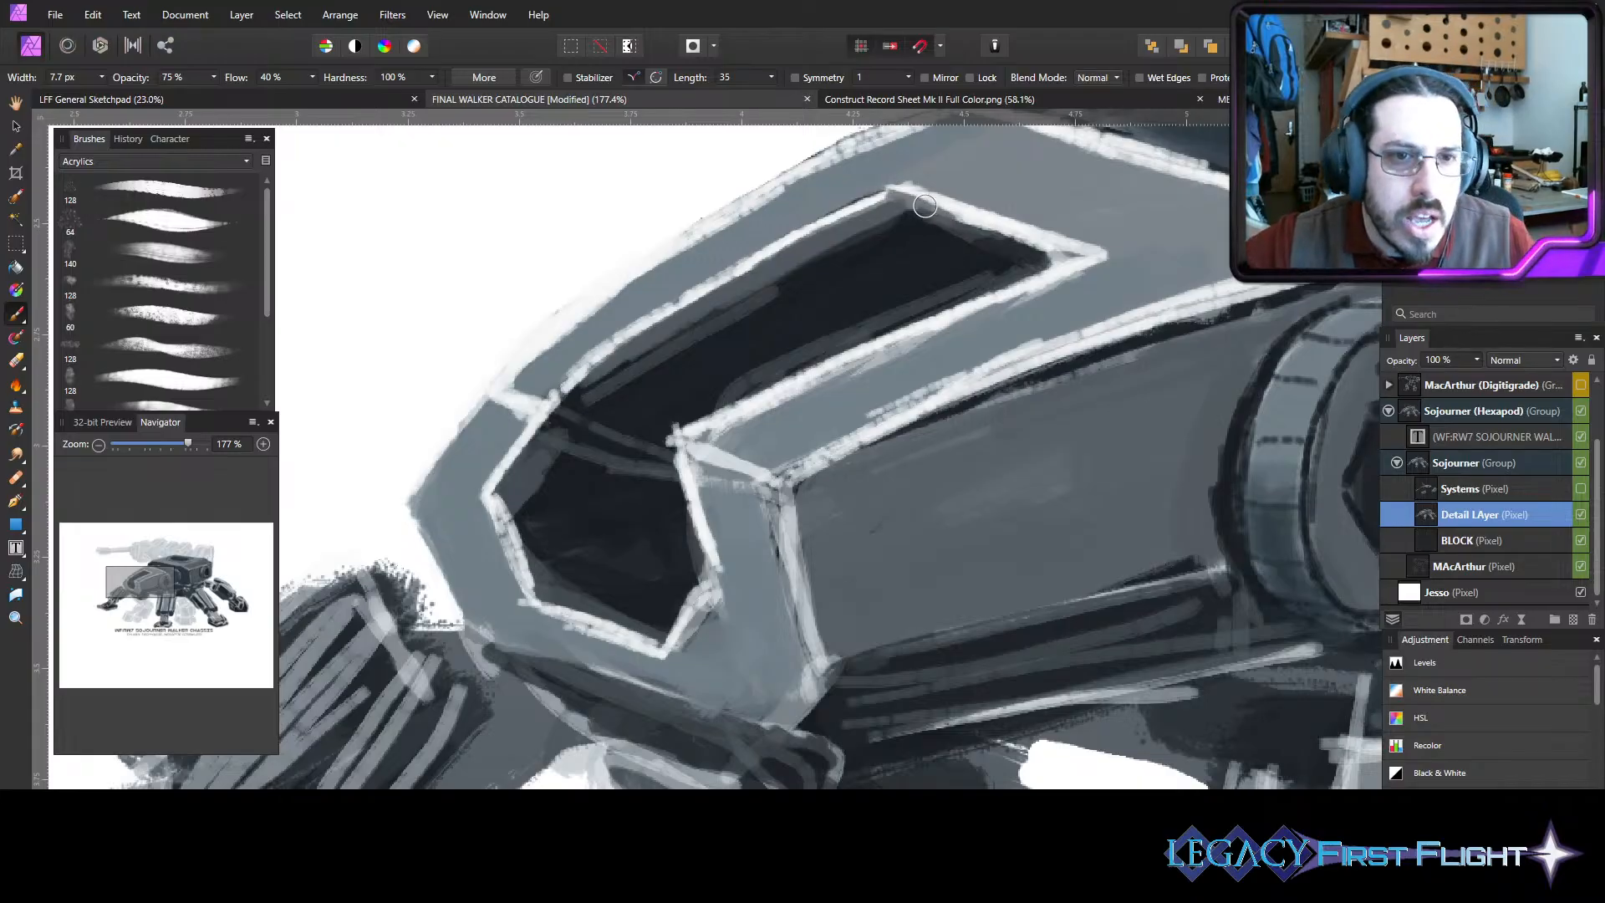
pyautogui.moveTo(899, 197)
pyautogui.mouseDown()
pyautogui.moveTo(954, 222)
pyautogui.moveTo(901, 200)
pyautogui.moveTo(1045, 249)
pyautogui.moveTo(1010, 236)
pyautogui.moveTo(1057, 256)
pyautogui.mouseUp()
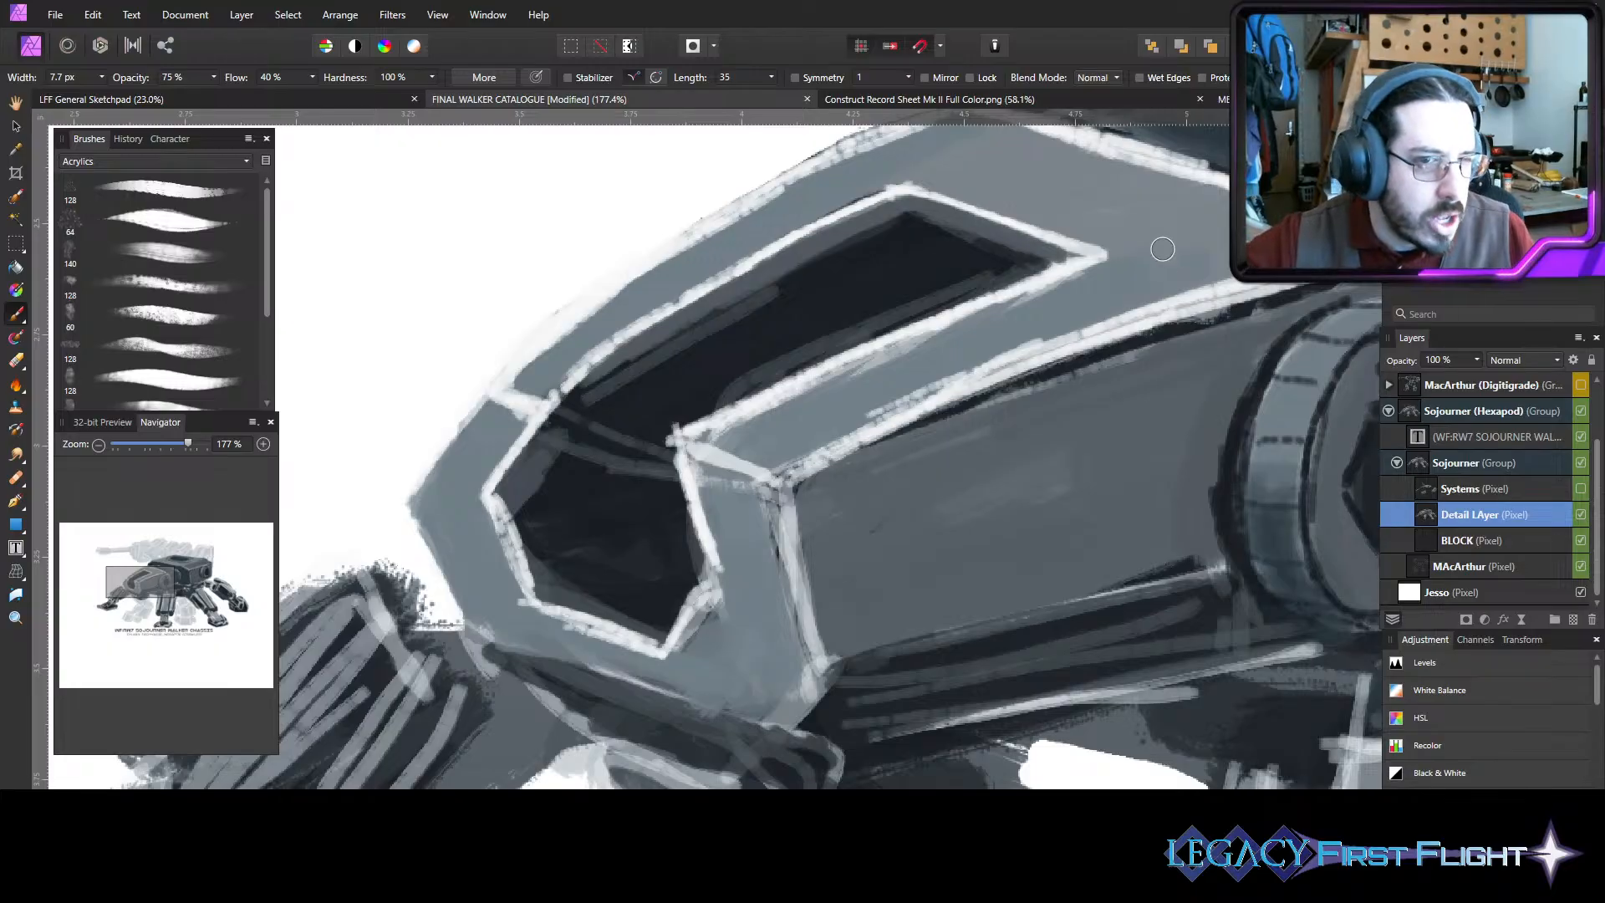
# - Extend the grey inner bevel around the cockpit window's front and lower edges with a 7–8.1 px brush
pyautogui.press('[')
pyautogui.press('[')
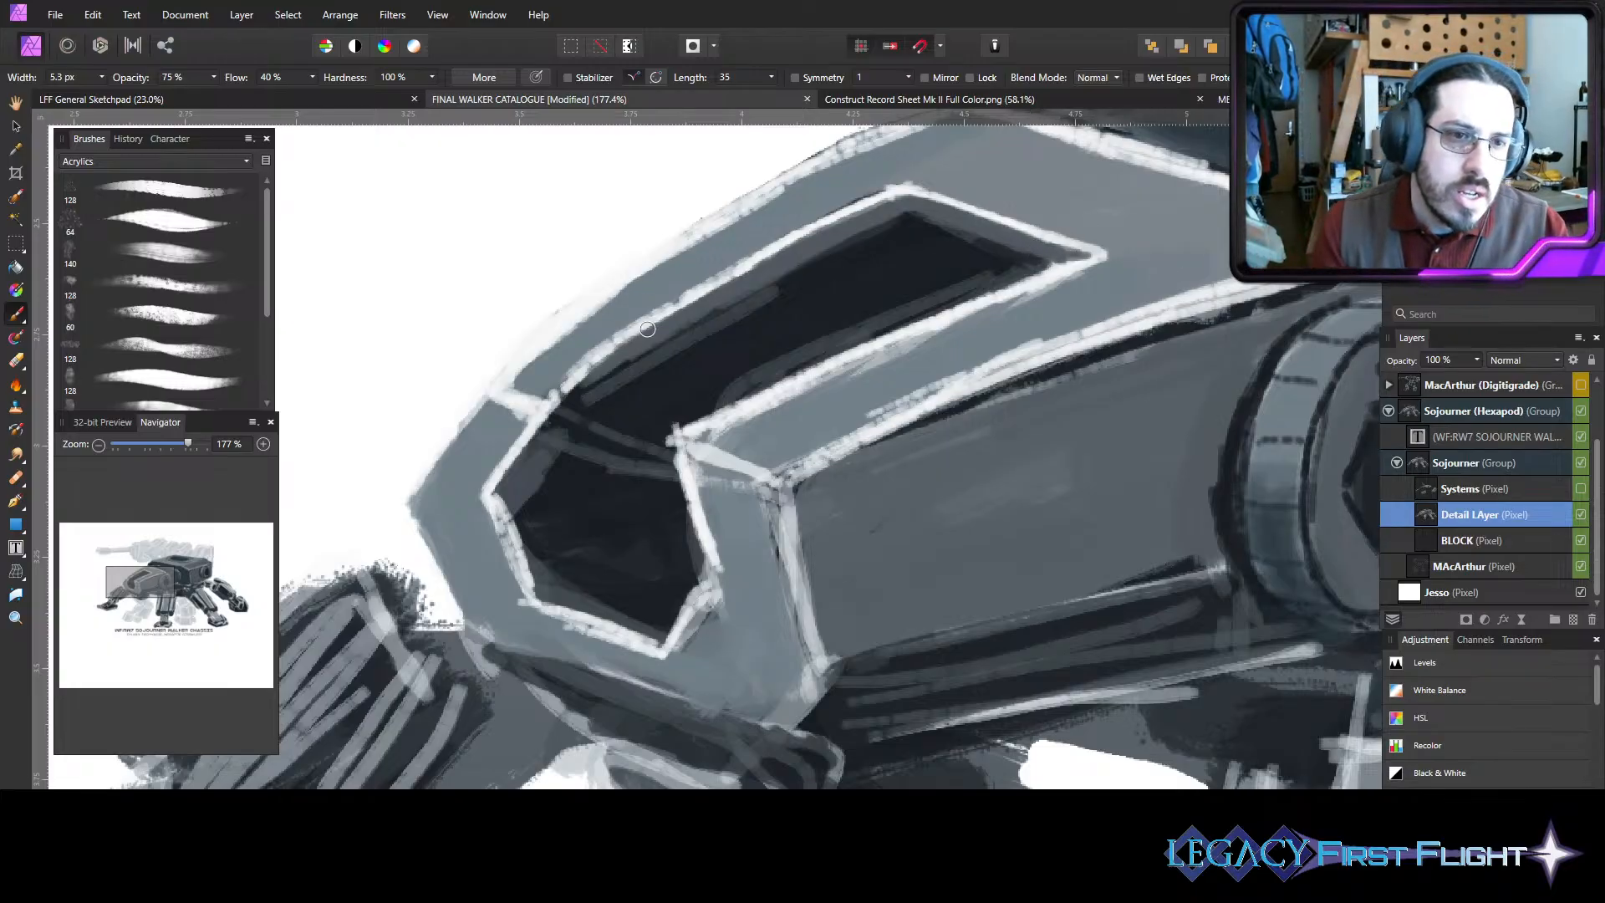
pyautogui.press(']')
pyautogui.press(']')
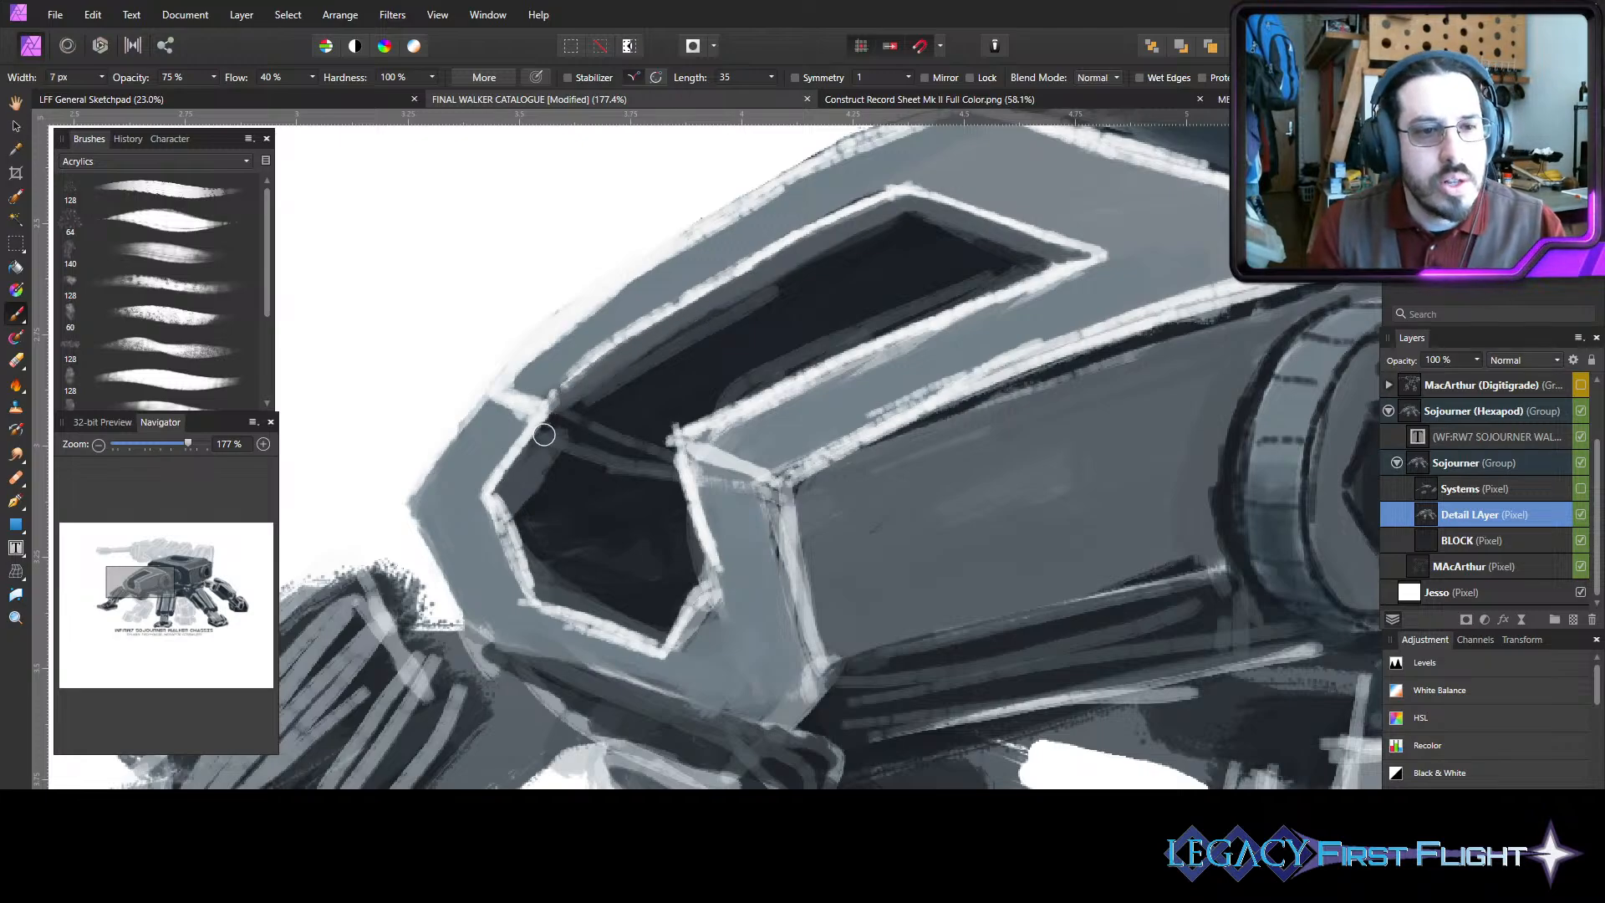
pyautogui.moveTo(509, 473); pyautogui.dragTo(554, 413)
pyautogui.moveTo(507, 494)
pyautogui.mouseDown()
pyautogui.moveTo(537, 580)
pyautogui.moveTo(505, 501)
pyautogui.mouseUp()
pyautogui.press(']')
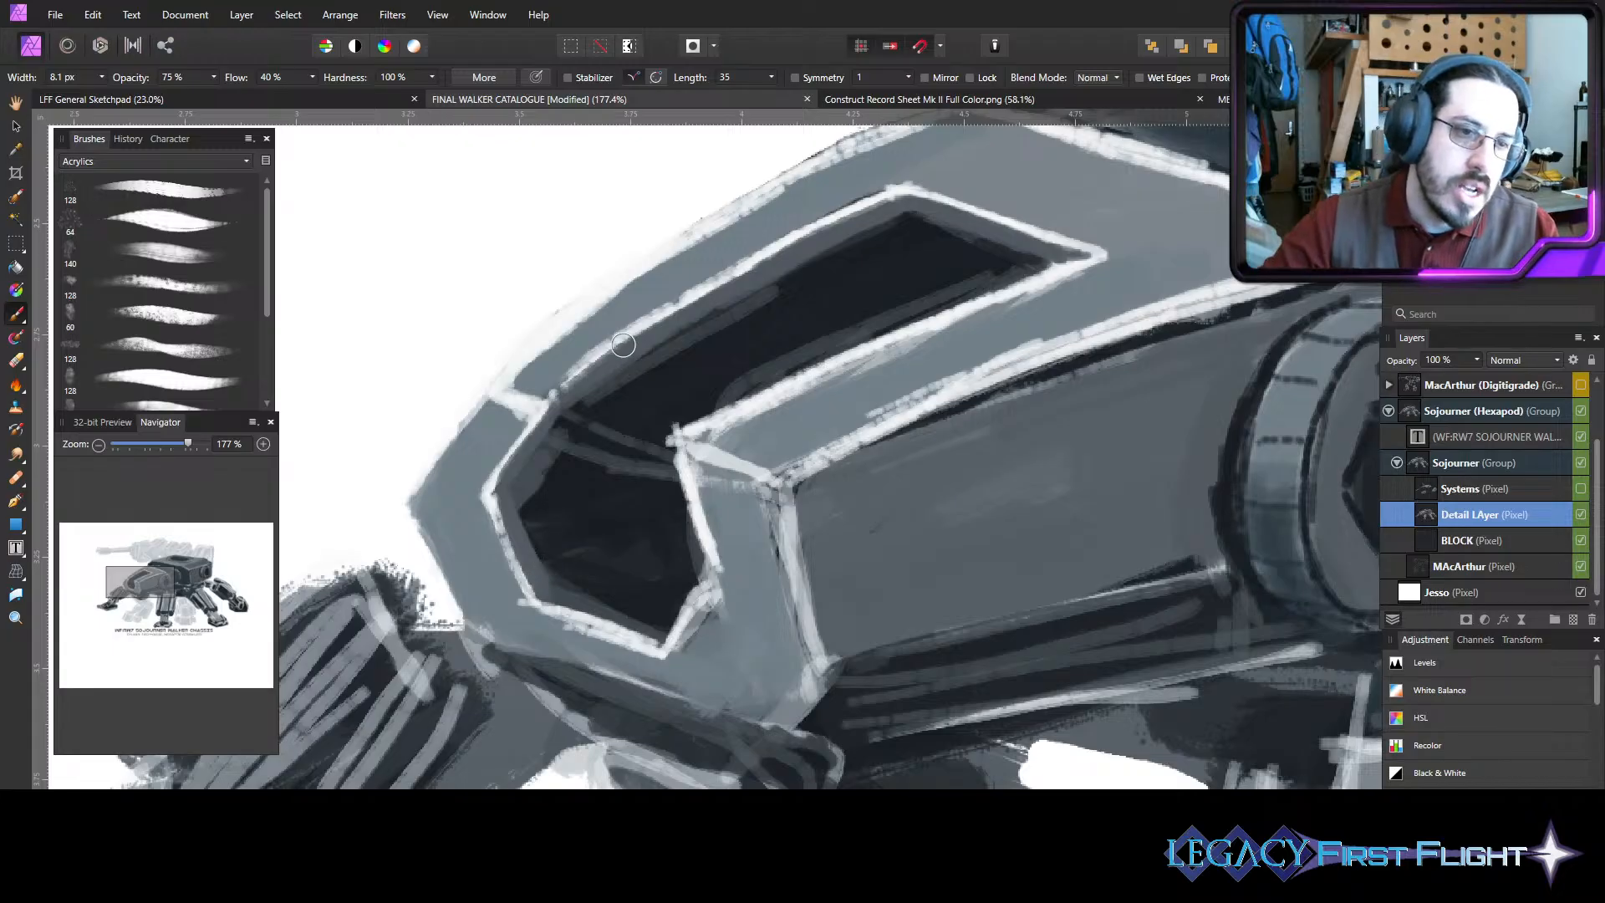
pyautogui.moveTo(544, 595)
pyautogui.mouseDown()
pyautogui.moveTo(607, 622)
pyautogui.moveTo(567, 604)
pyautogui.mouseUp()
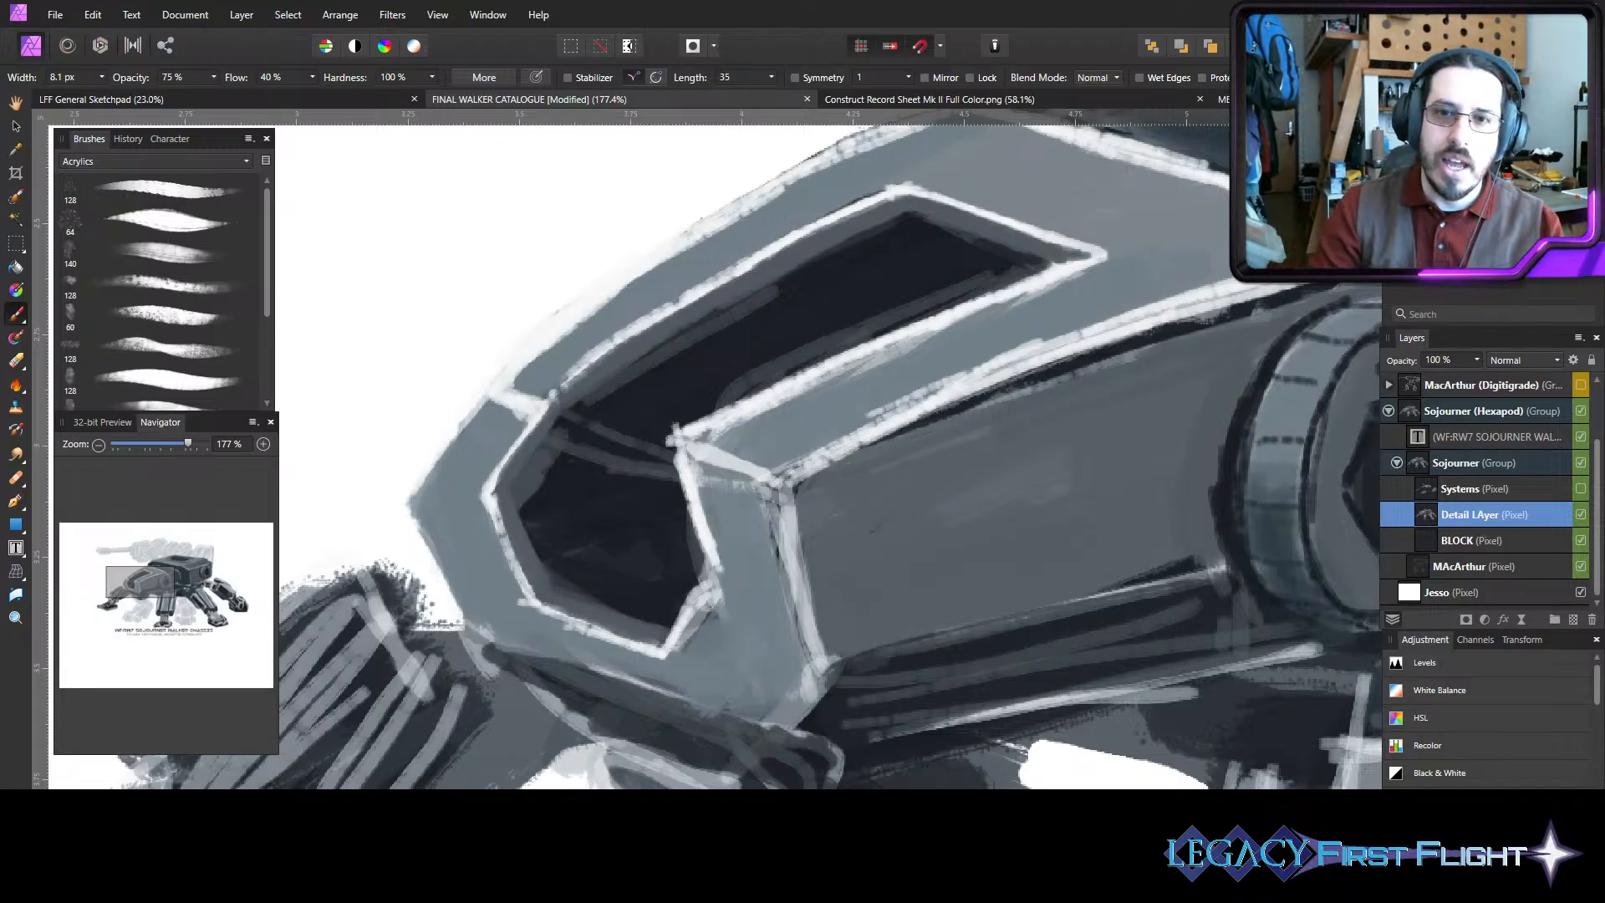
pyautogui.moveTo(501, 502); pyautogui.dragTo(544, 589)
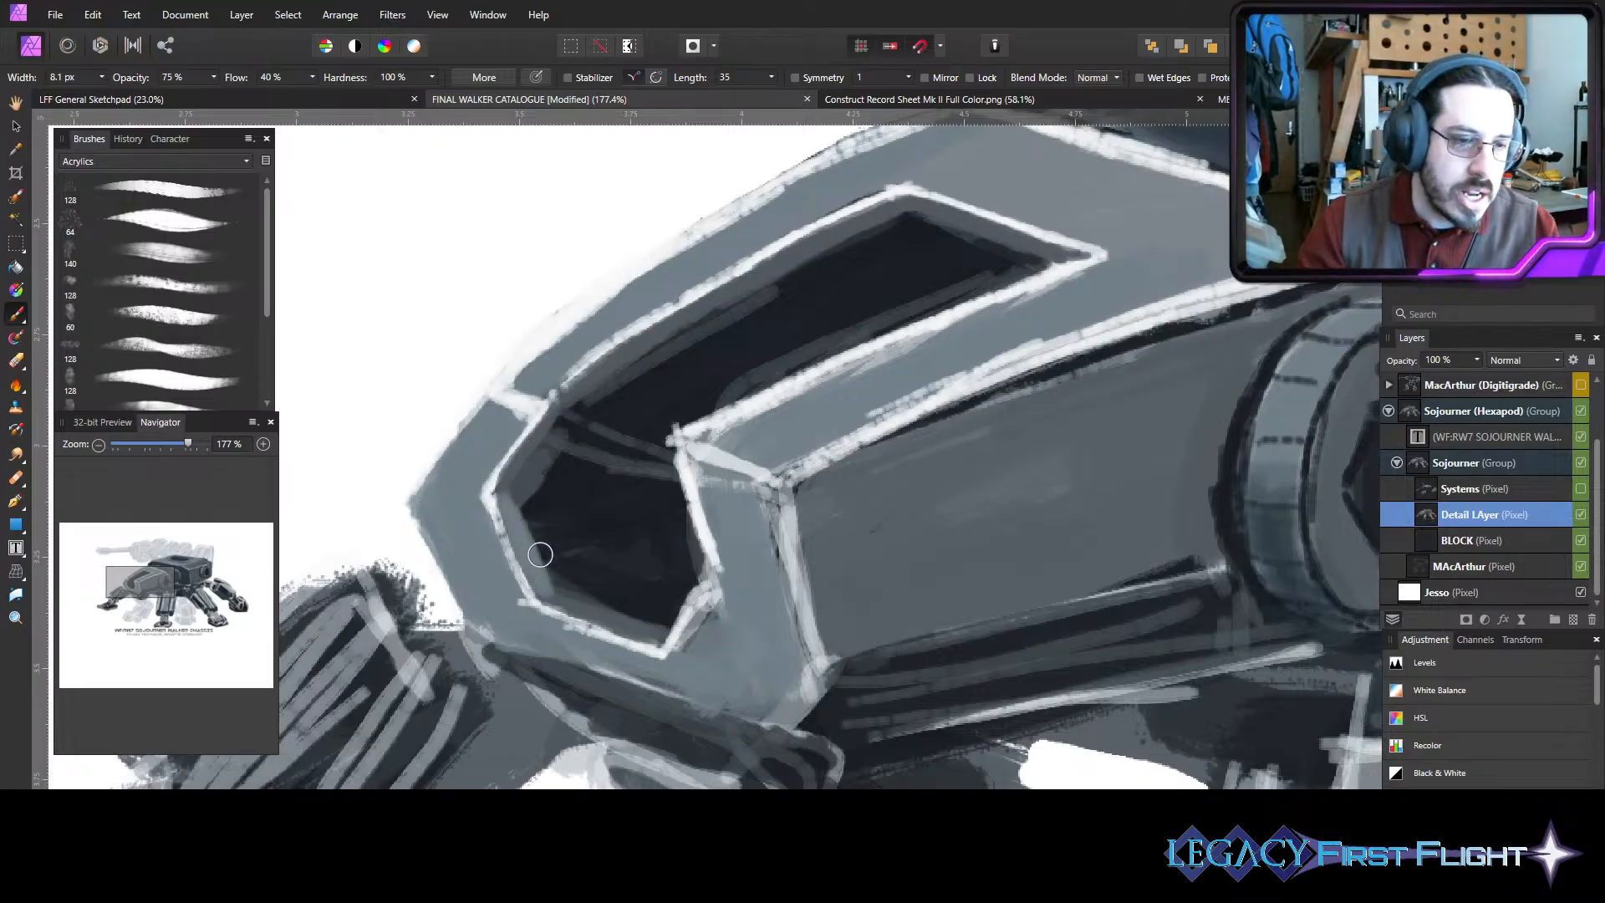
pyautogui.hotkey('ctrl', 'z')
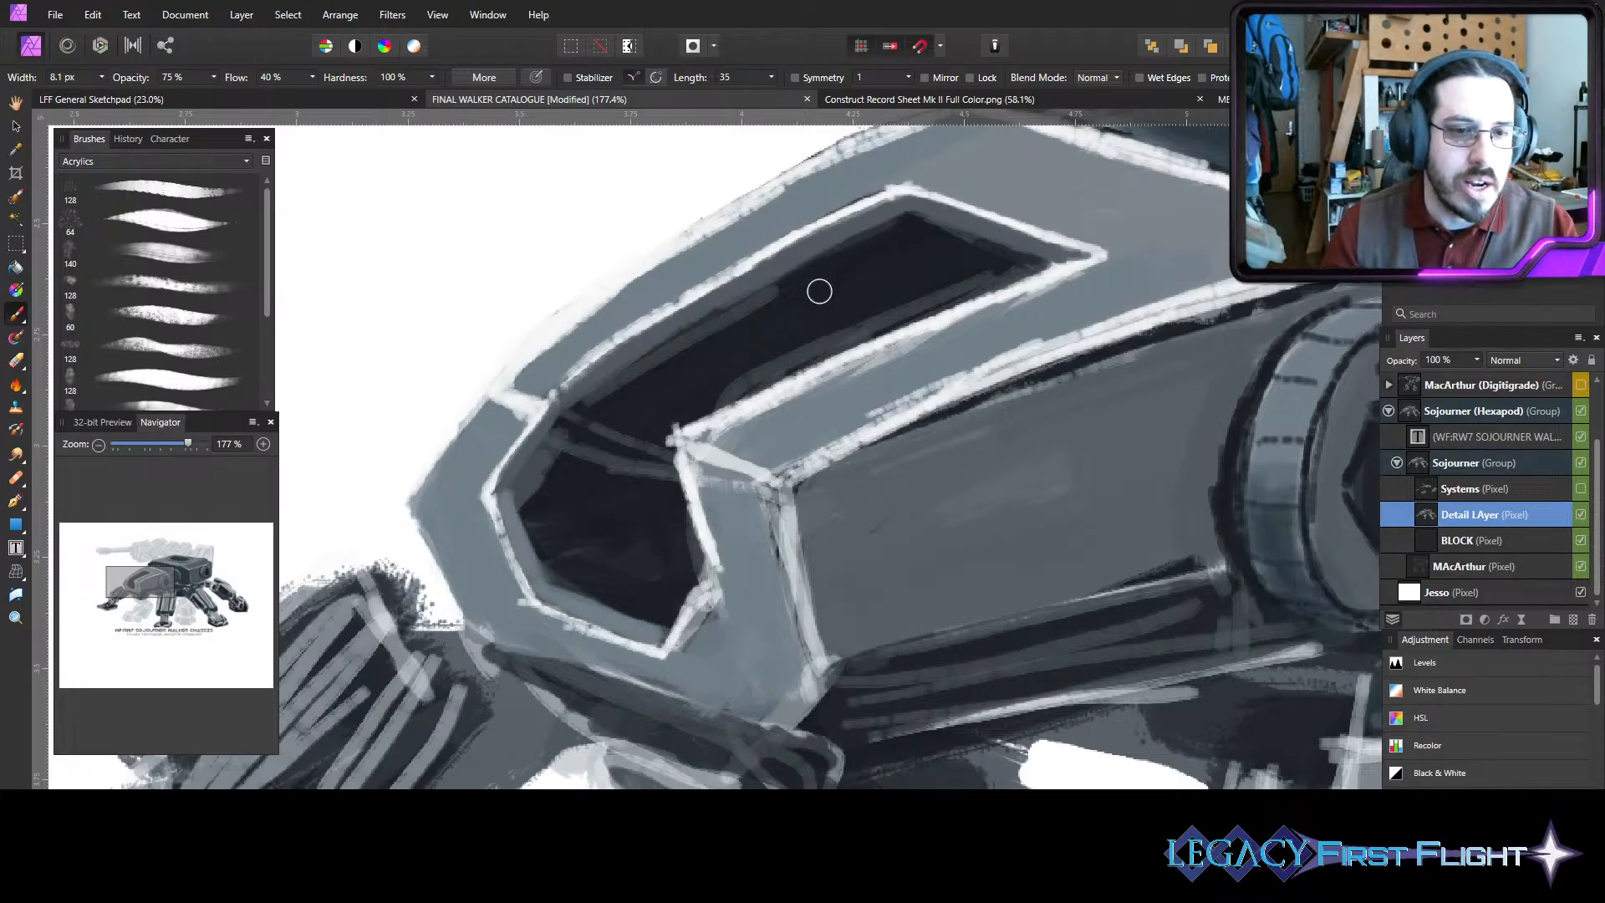
# - Thin the white outline along the cockpit window's upper edge with a 4.6 px brush
pyautogui.press('[')
pyautogui.press('[')
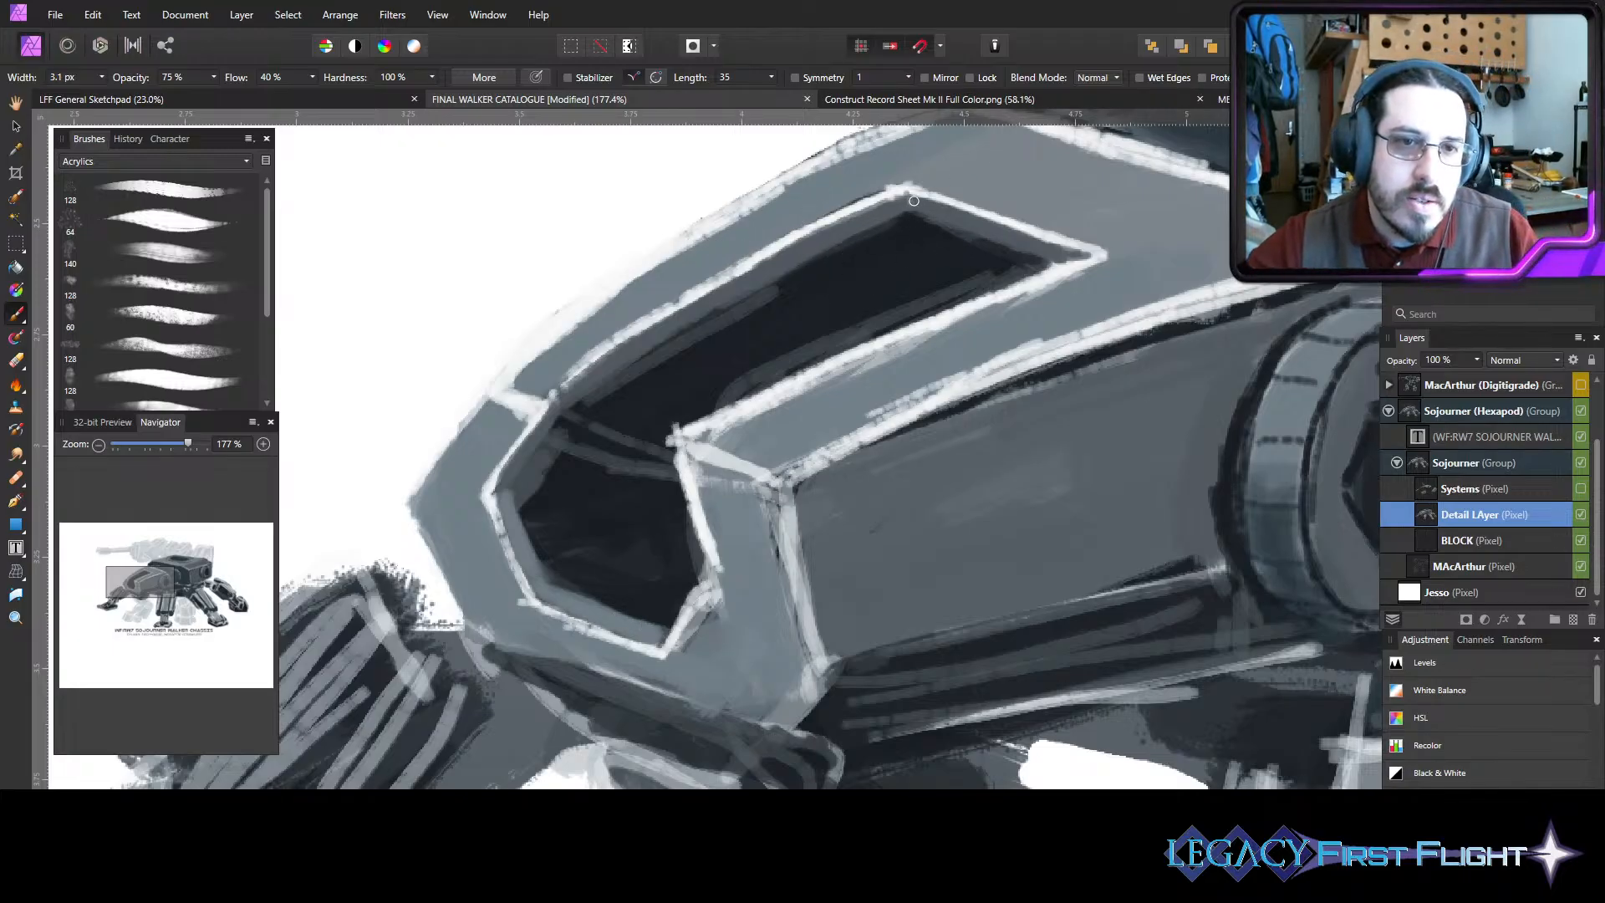
pyautogui.press(']')
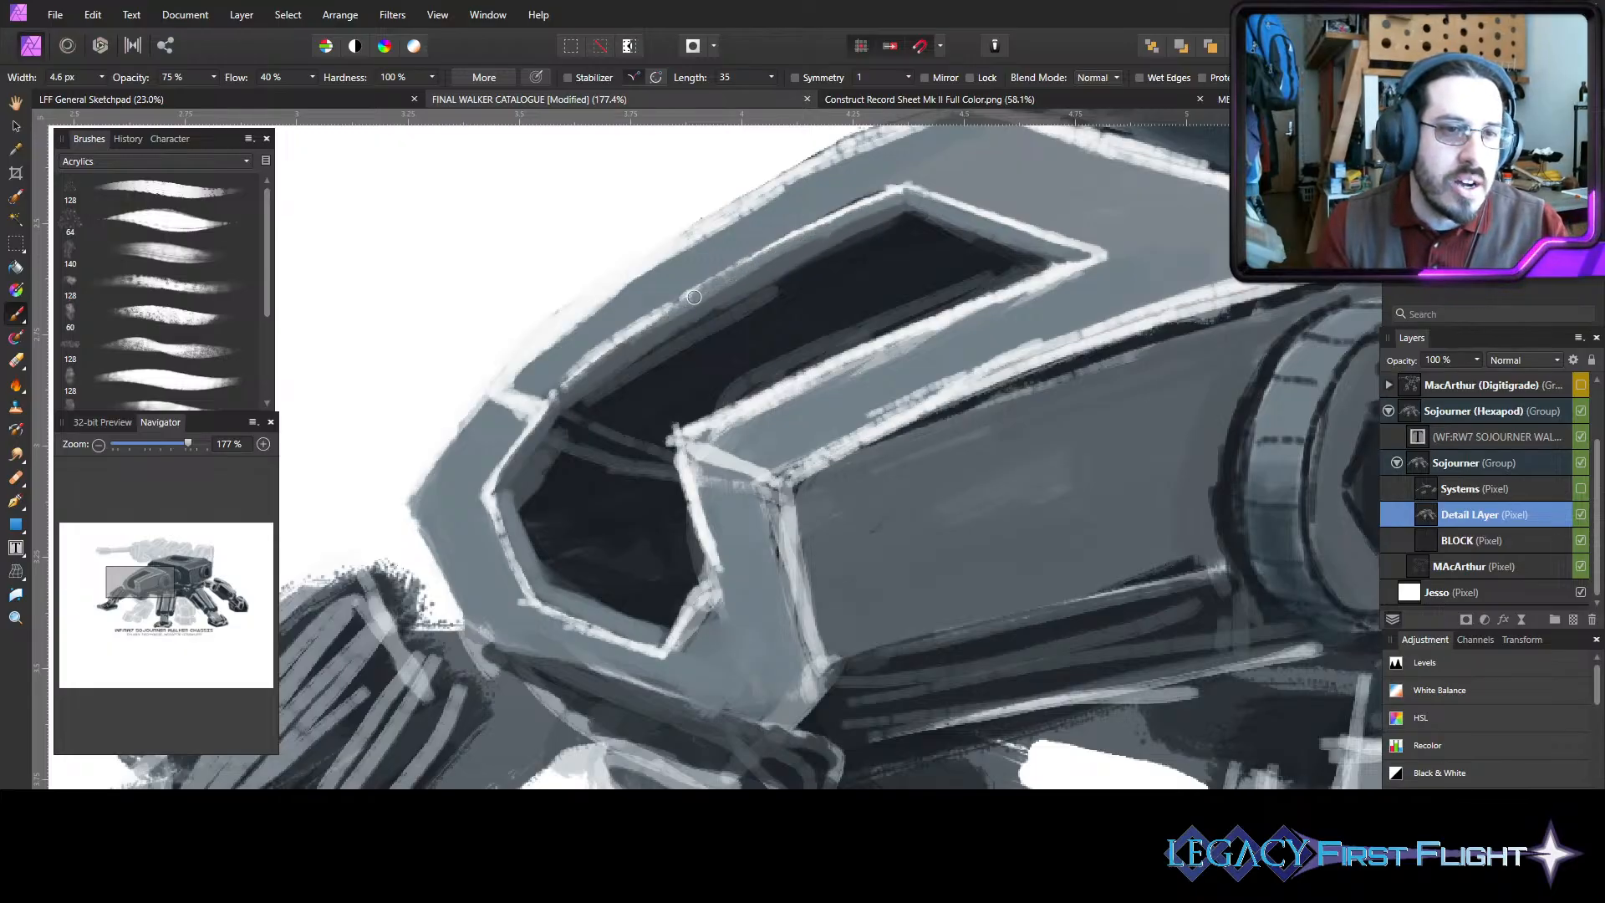
pyautogui.moveTo(693, 297); pyautogui.dragTo(673, 328)
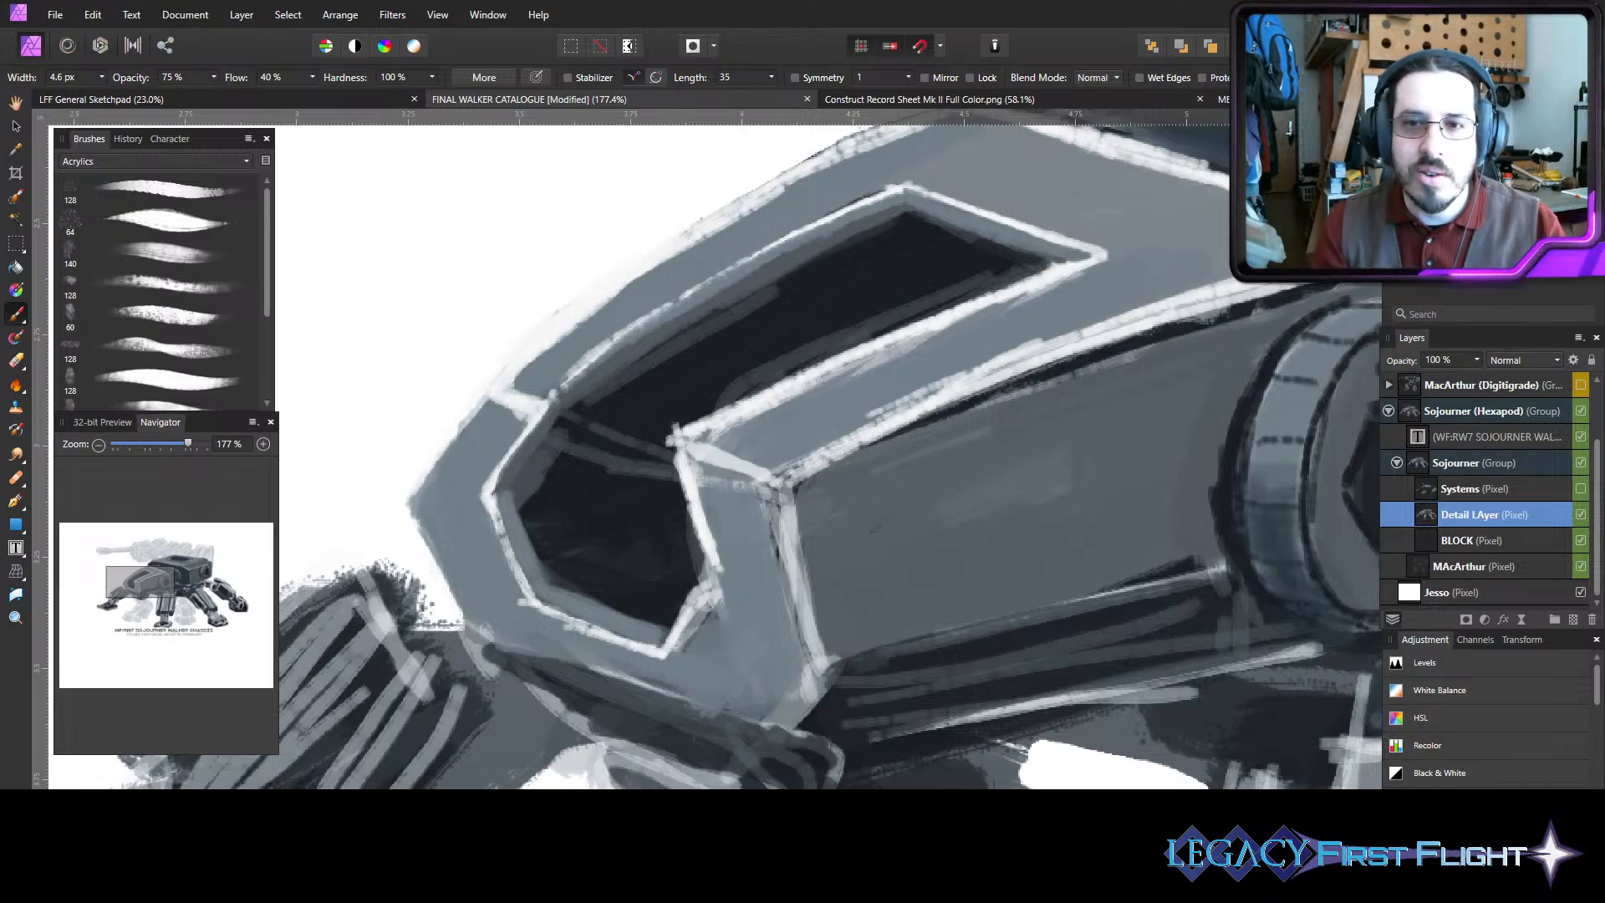
# - Even out the dark fill of the cockpit's long upper pane, covering the light streaks along its edge
pyautogui.press(']')
pyautogui.moveTo(726, 327)
pyautogui.mouseDown()
pyautogui.moveTo(868, 246)
pyautogui.moveTo(777, 301)
pyautogui.mouseUp()
pyautogui.moveTo(843, 258)
pyautogui.mouseDown()
pyautogui.moveTo(609, 376)
pyautogui.moveTo(749, 293)
pyautogui.moveTo(699, 346)
pyautogui.moveTo(607, 390)
pyautogui.moveTo(870, 309)
pyautogui.moveTo(795, 348)
pyautogui.moveTo(998, 267)
pyautogui.mouseUp()
pyautogui.press(']')
pyautogui.press('[')
# - Darken the front cockpit pane's edge and the area below the pane seam with a 4.8–8.3 px brush
pyautogui.press(']')
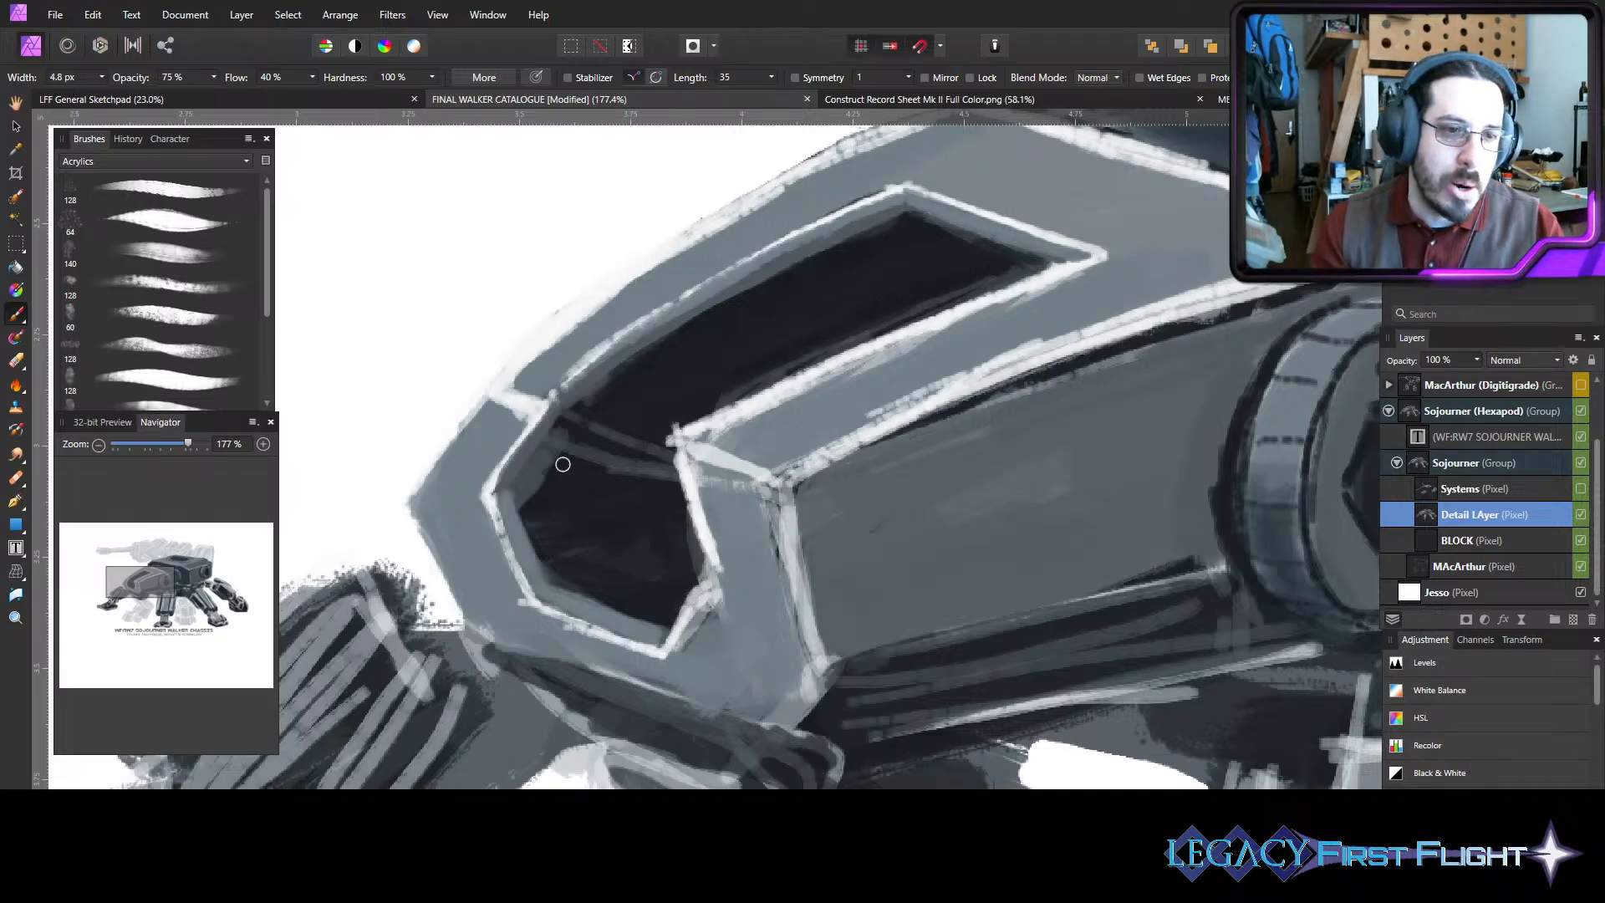
pyautogui.moveTo(562, 459); pyautogui.dragTo(527, 499)
pyautogui.moveTo(610, 390)
pyautogui.mouseDown()
pyautogui.moveTo(523, 490)
pyautogui.moveTo(529, 508)
pyautogui.moveTo(559, 448)
pyautogui.mouseUp()
pyautogui.press(']')
pyautogui.moveTo(654, 475); pyautogui.dragTo(576, 451)
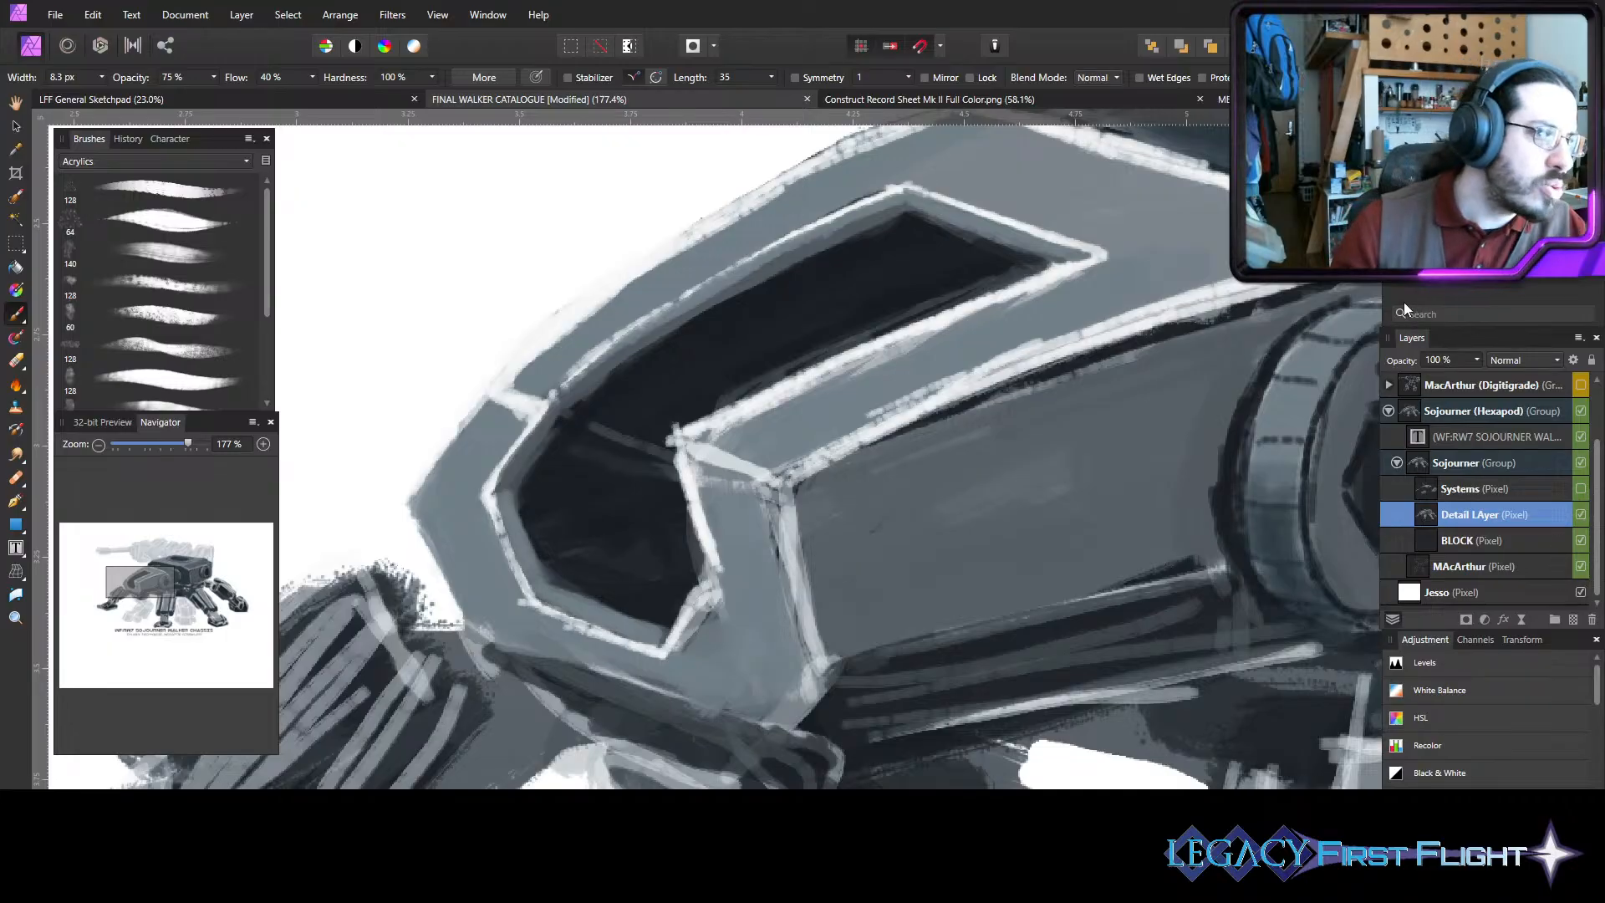
# - Draw thin grey frame lines across the rear of the upper cockpit pane with a 2.5–3.8 px brush at 45% opacity
pyautogui.press('[')
pyautogui.press('[')
pyautogui.press('[')
pyautogui.press('[')
pyautogui.press('[')
pyautogui.press('[')
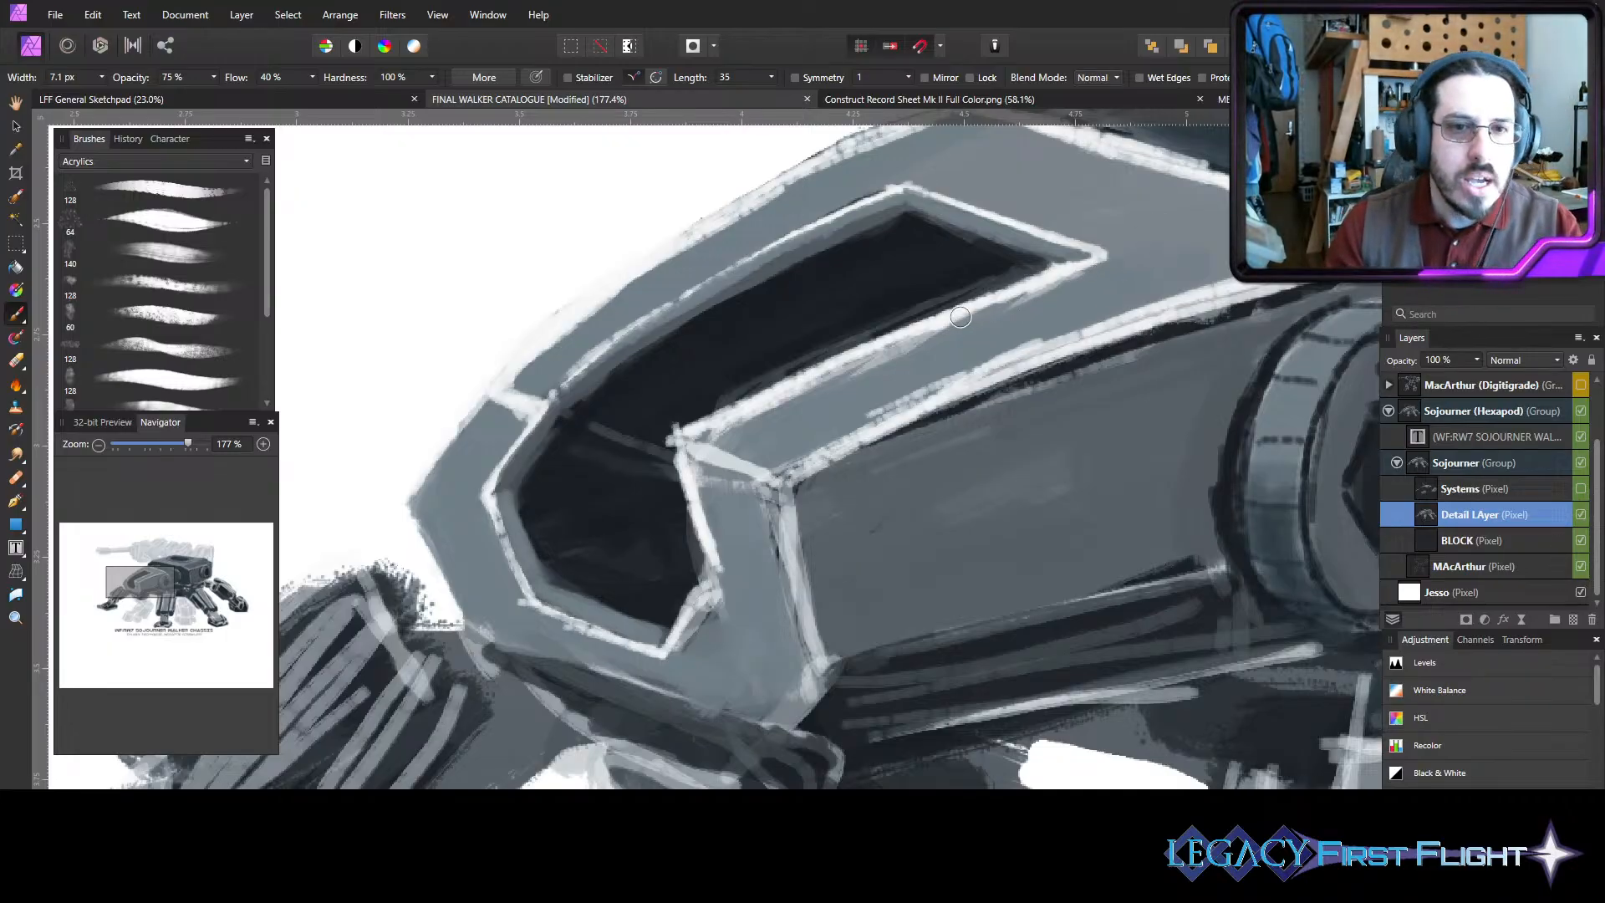
pyautogui.press(']')
pyautogui.press(']')
pyautogui.press(']')
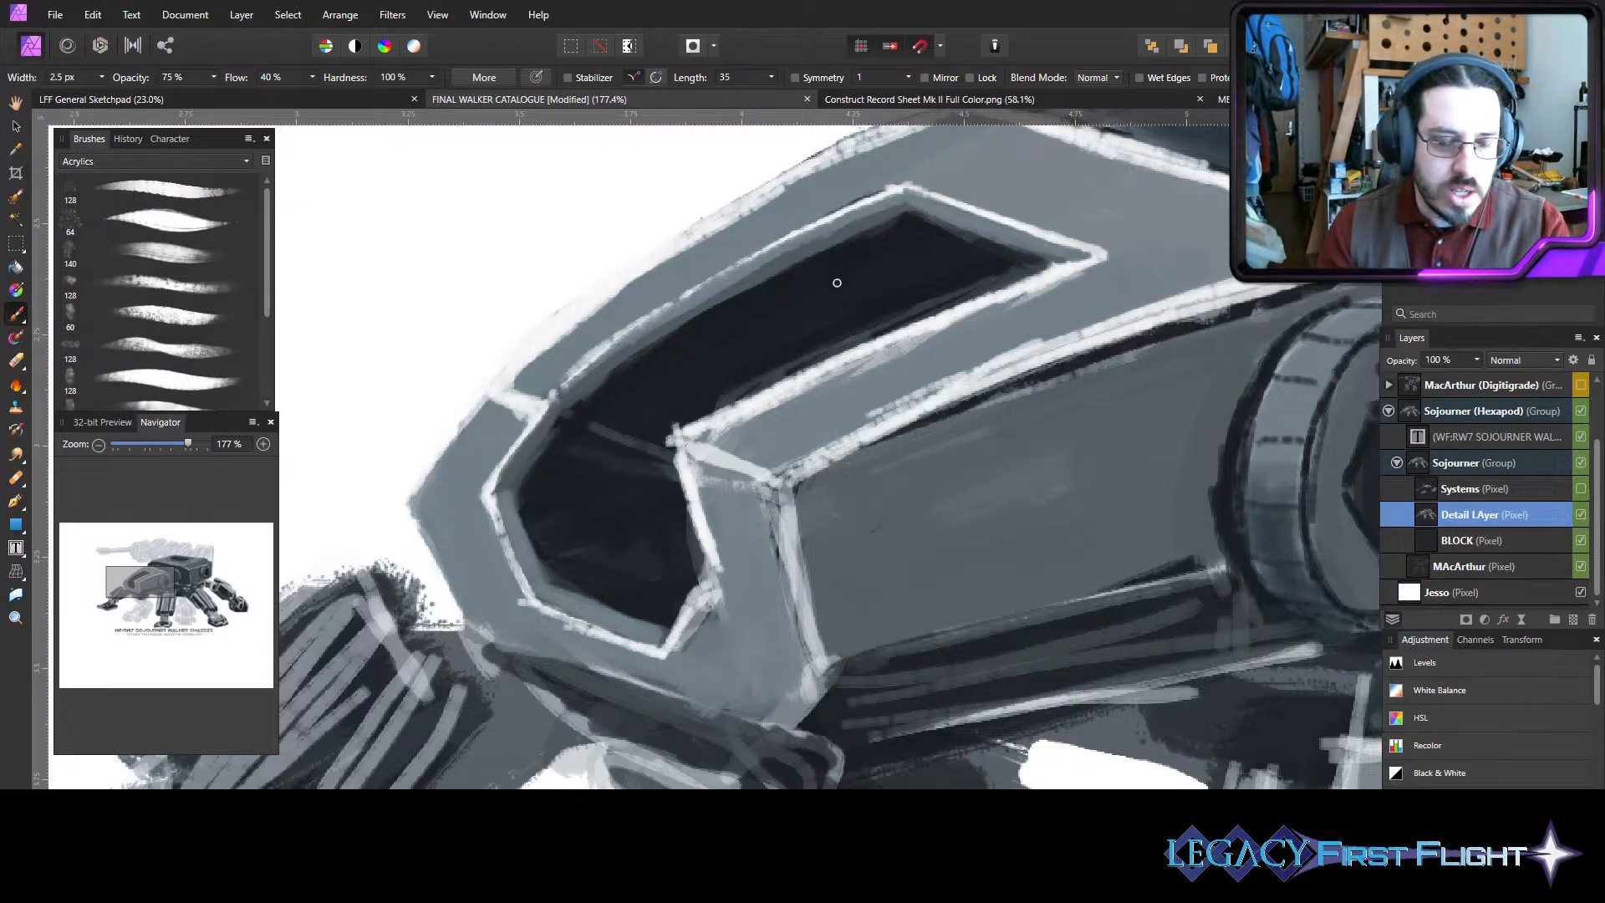
pyautogui.press('4')
pyautogui.press('5')
pyautogui.moveTo(847, 266); pyautogui.dragTo(865, 227)
pyautogui.press(']')
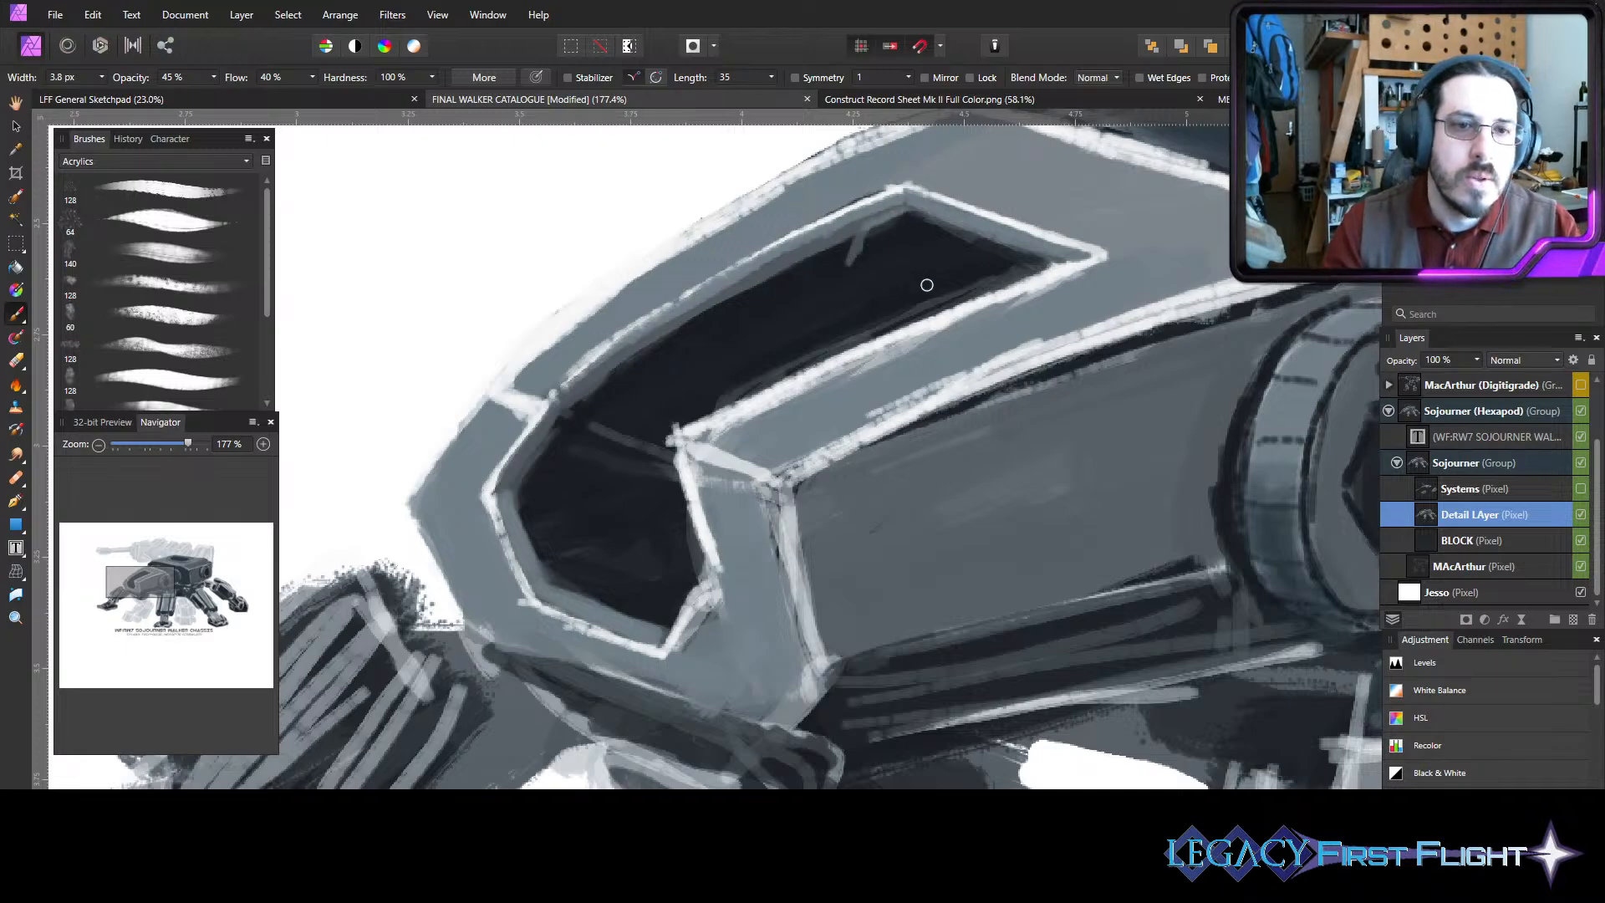
pyautogui.moveTo(847, 261)
pyautogui.mouseDown()
pyautogui.moveTo(950, 290)
pyautogui.moveTo(926, 298)
pyautogui.moveTo(972, 286)
pyautogui.mouseUp()
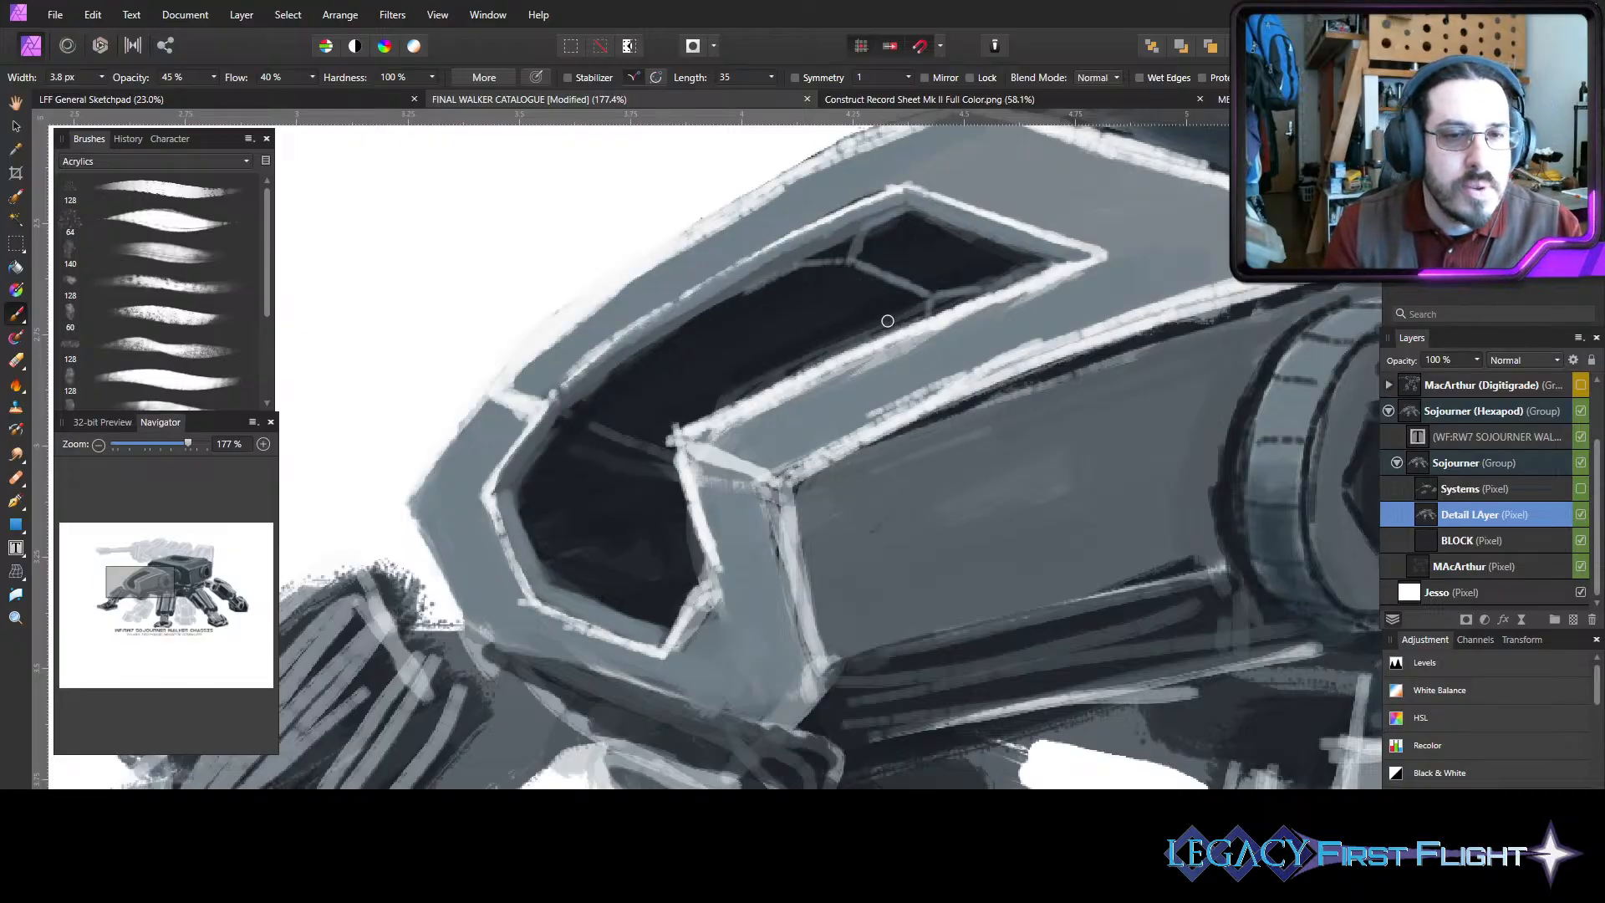
# - Trace thin lines along the upper pane's edge, the seam between the panes and the front pane's upper edge with a 3.8 px brush
pyautogui.moveTo(762, 276); pyautogui.dragTo(613, 372)
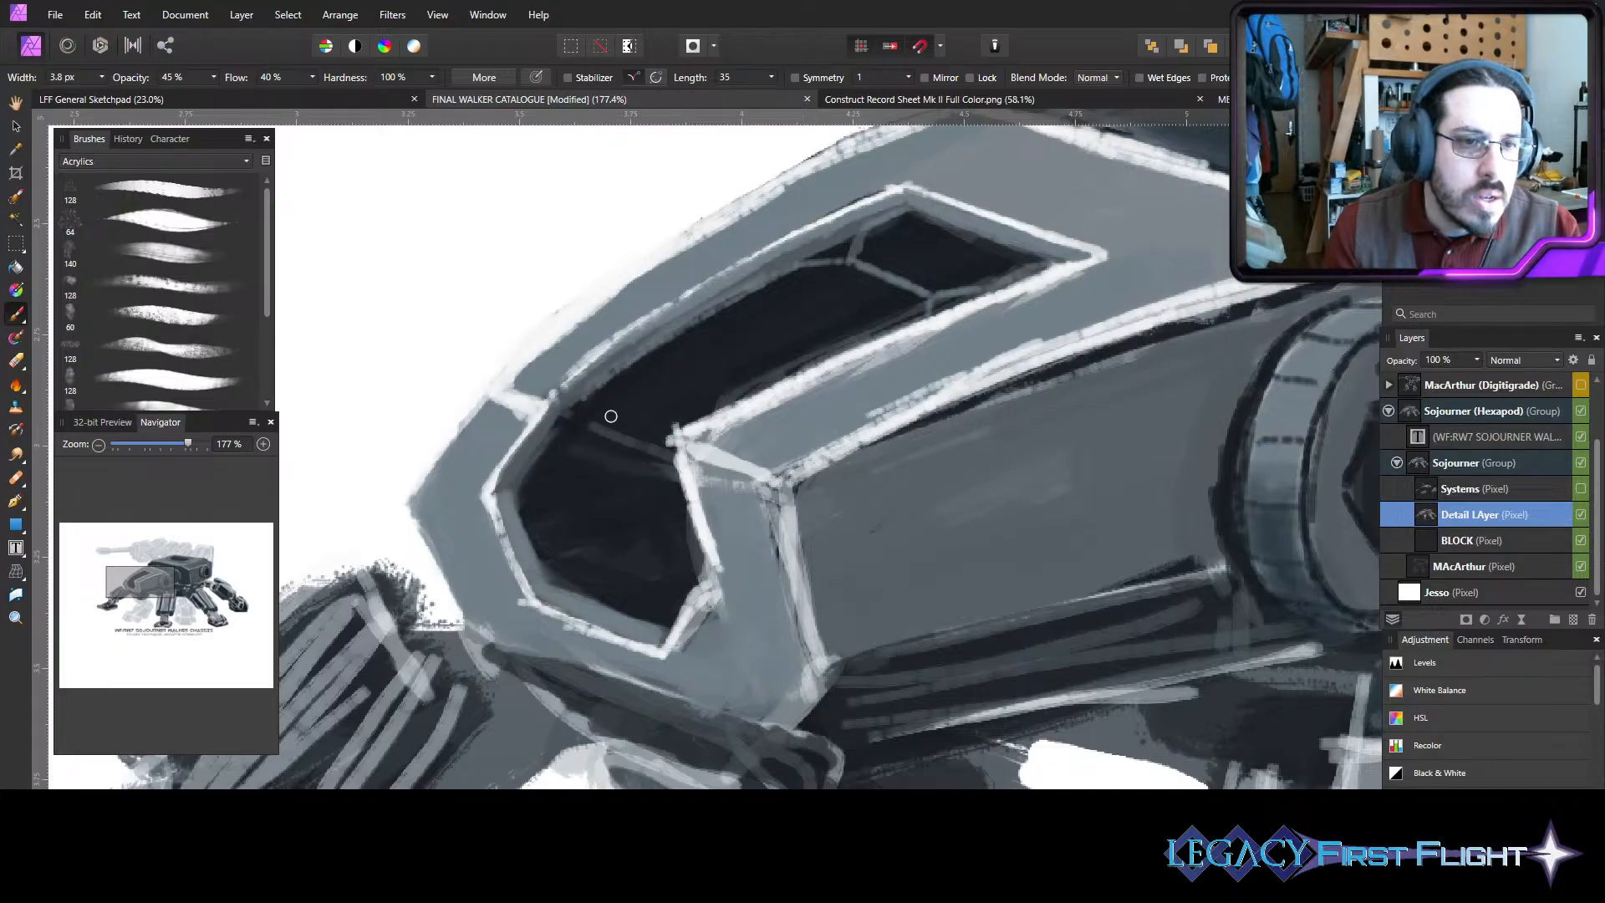
pyautogui.moveTo(575, 399); pyautogui.dragTo(667, 436)
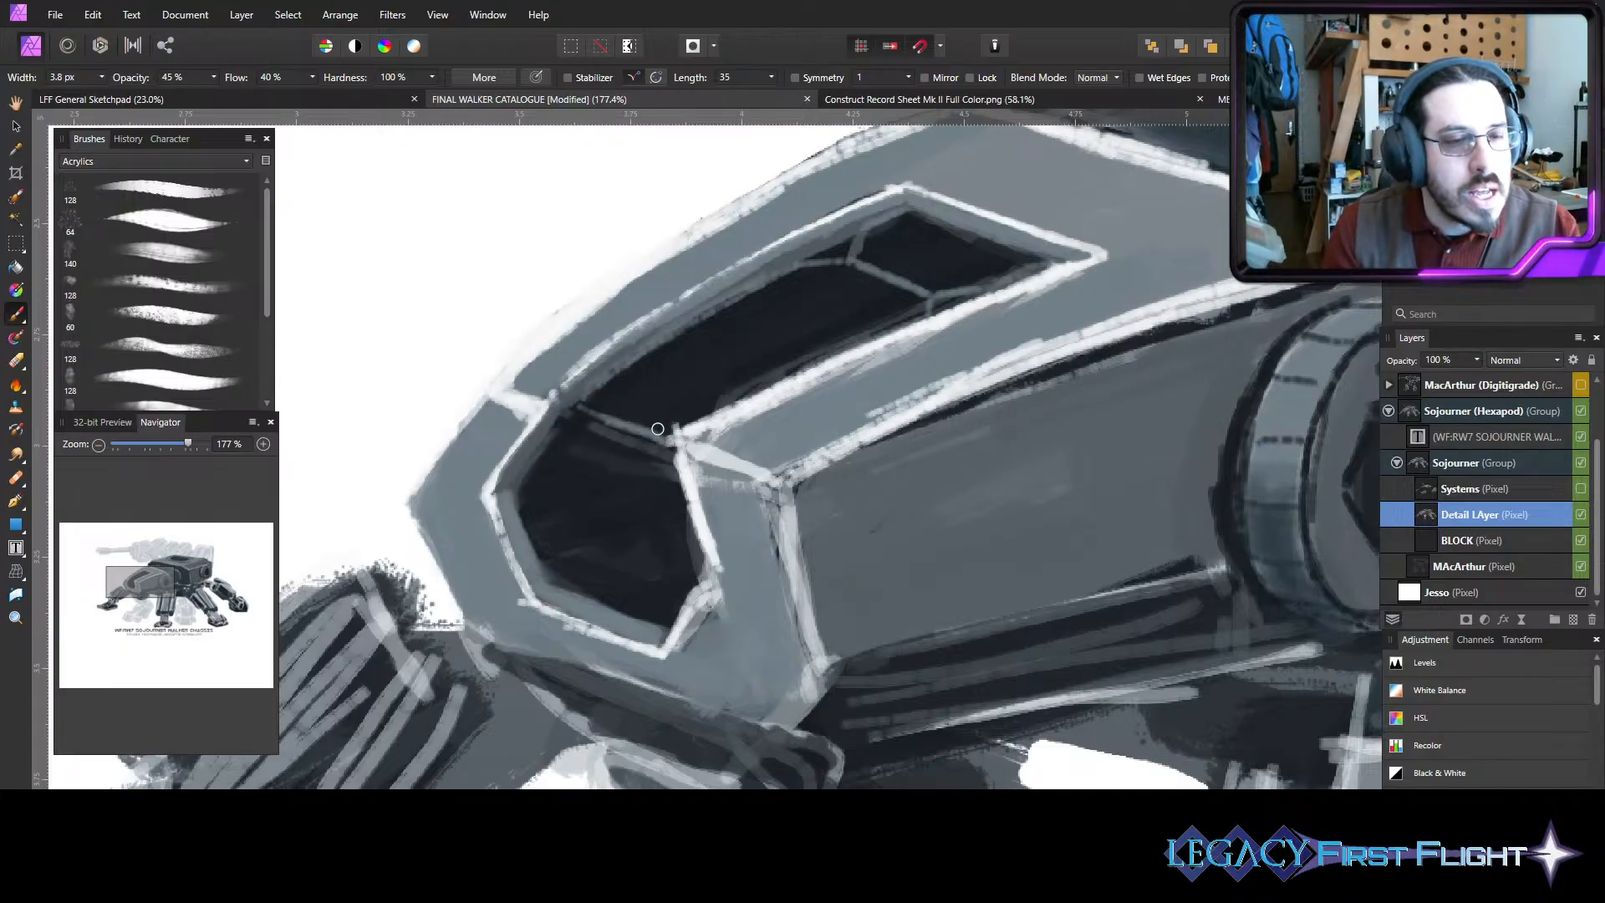
pyautogui.moveTo(571, 409); pyautogui.dragTo(519, 474)
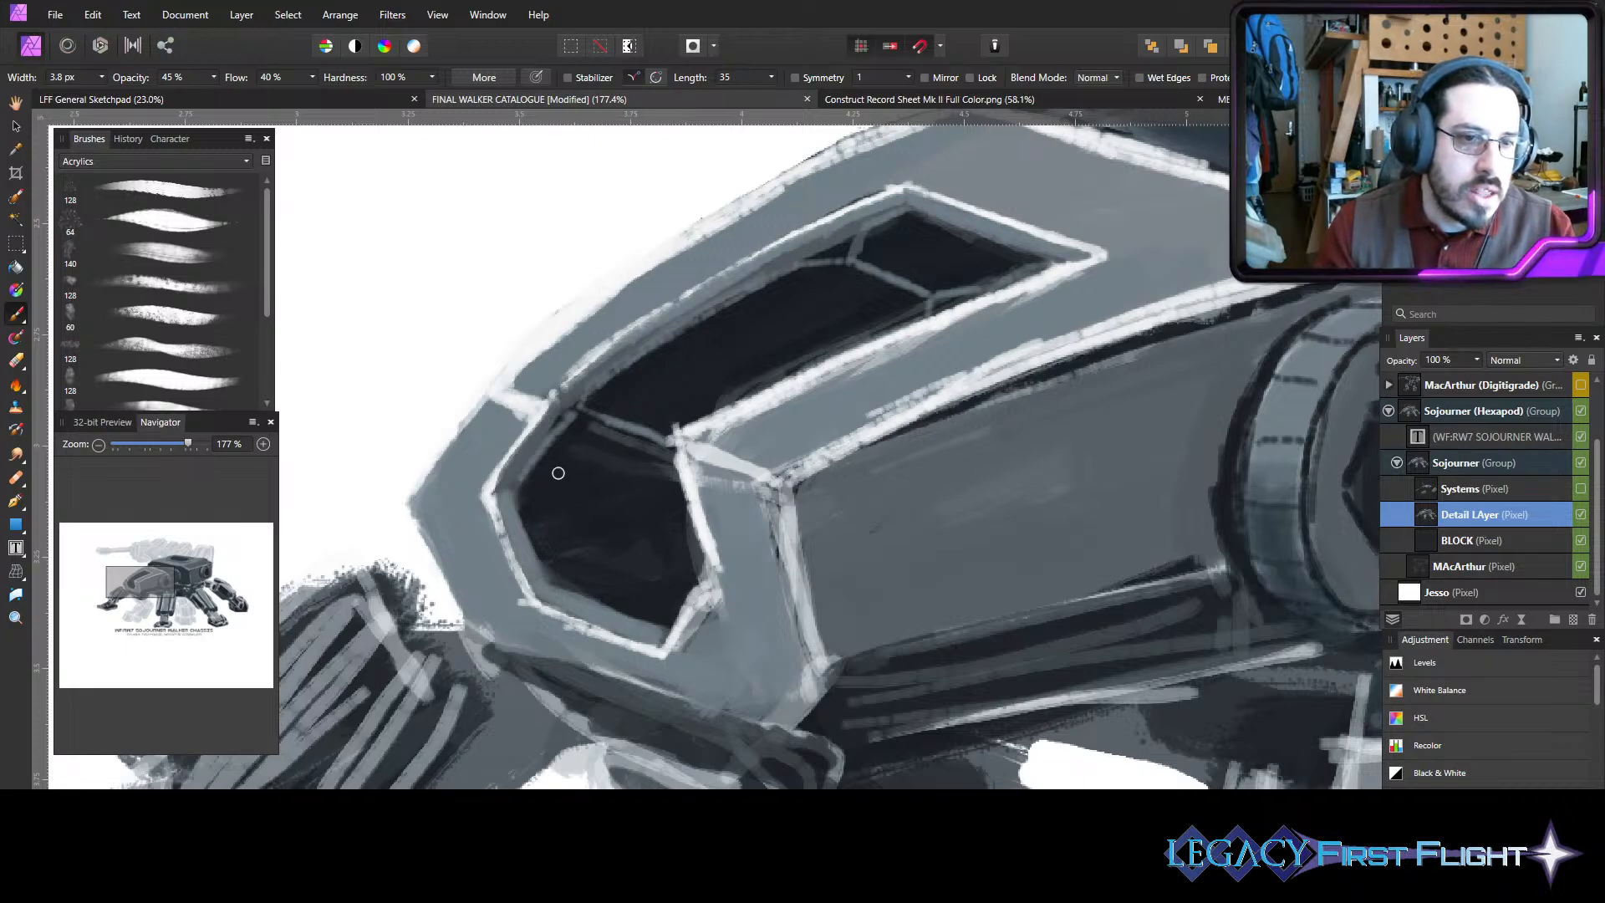
# - Draw a hexagonal grey frame with short spokes to the edges inside the front cockpit pane, using a 3.8 px brush at 45% opacity
pyautogui.moveTo(603, 426); pyautogui.dragTo(552, 489)
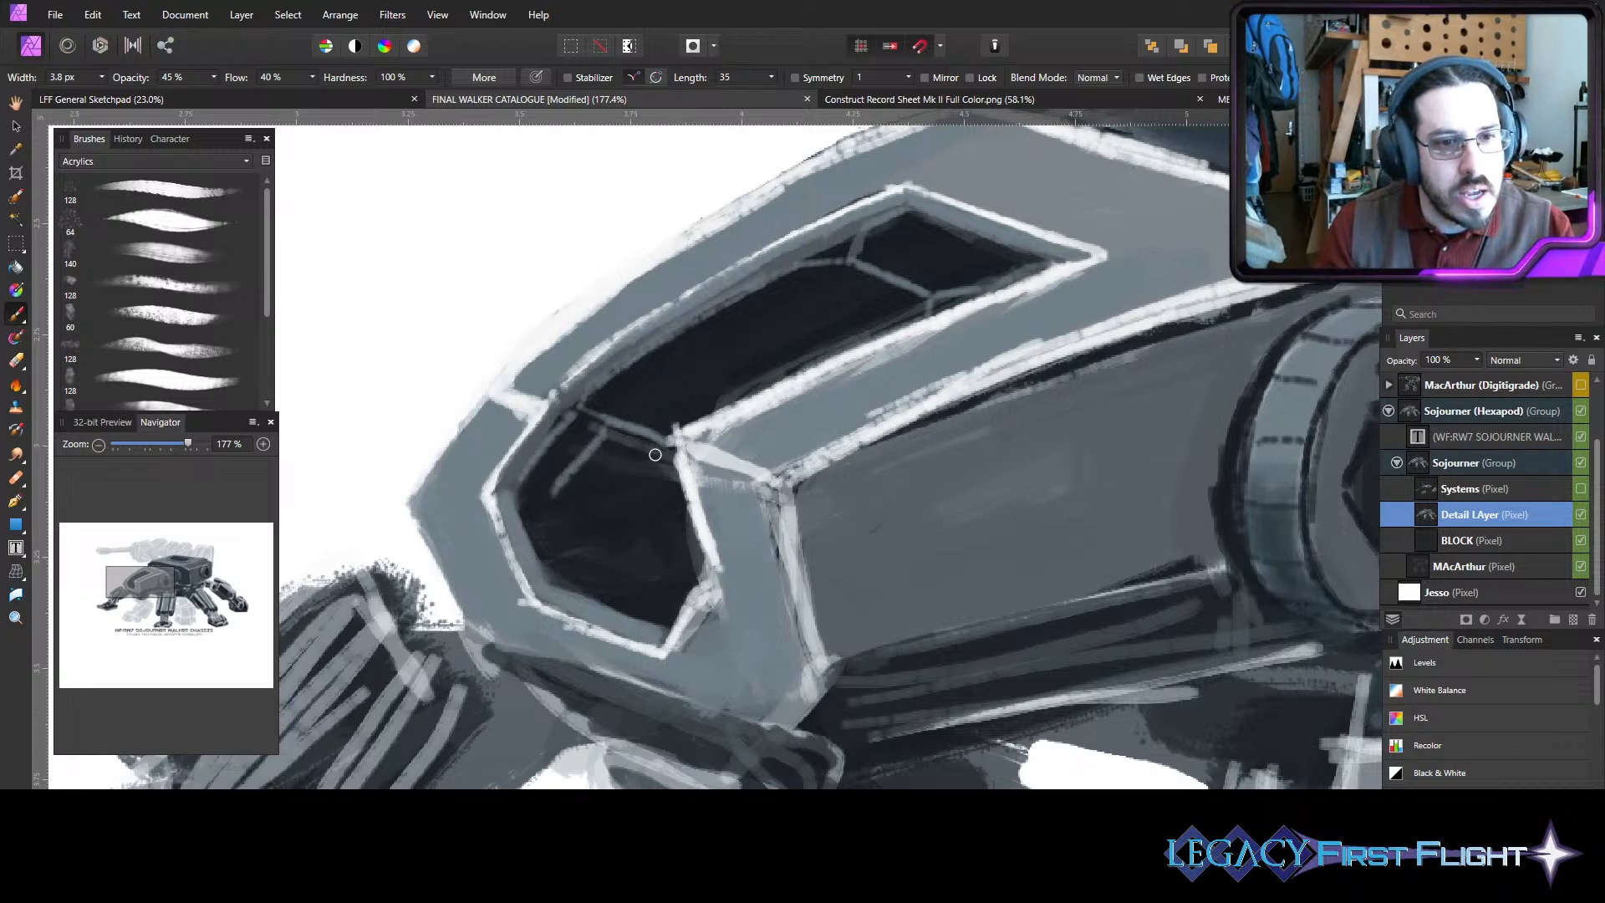
pyautogui.moveTo(641, 436); pyautogui.dragTo(667, 514)
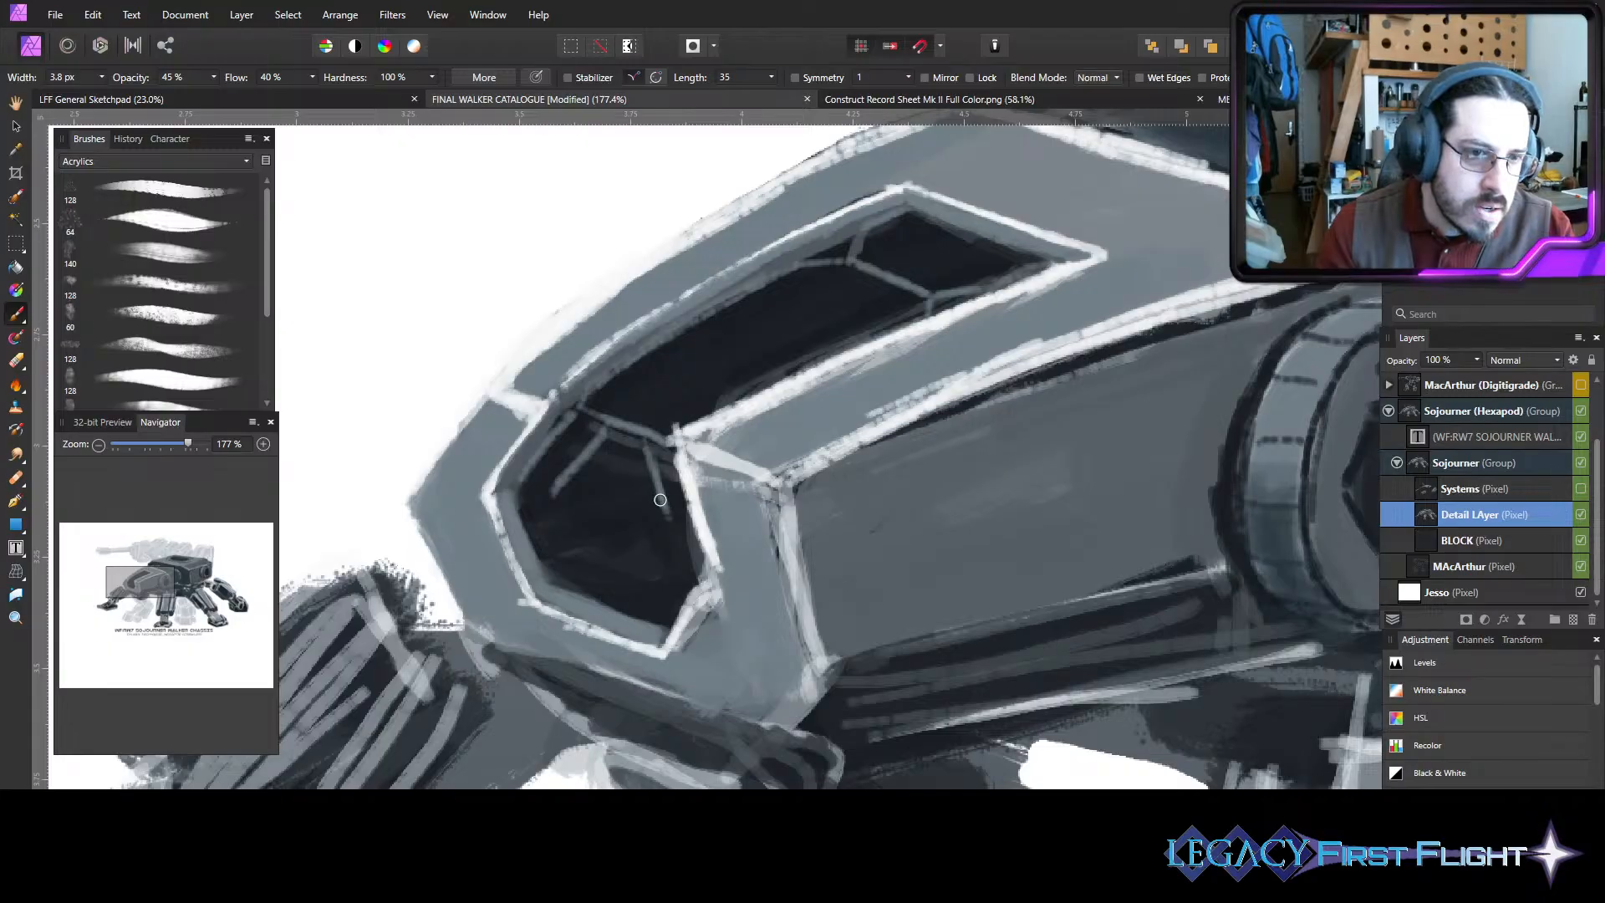
pyautogui.moveTo(554, 487)
pyautogui.mouseDown()
pyautogui.moveTo(585, 555)
pyautogui.moveTo(643, 576)
pyautogui.mouseUp()
pyautogui.moveTo(670, 522); pyautogui.dragTo(642, 570)
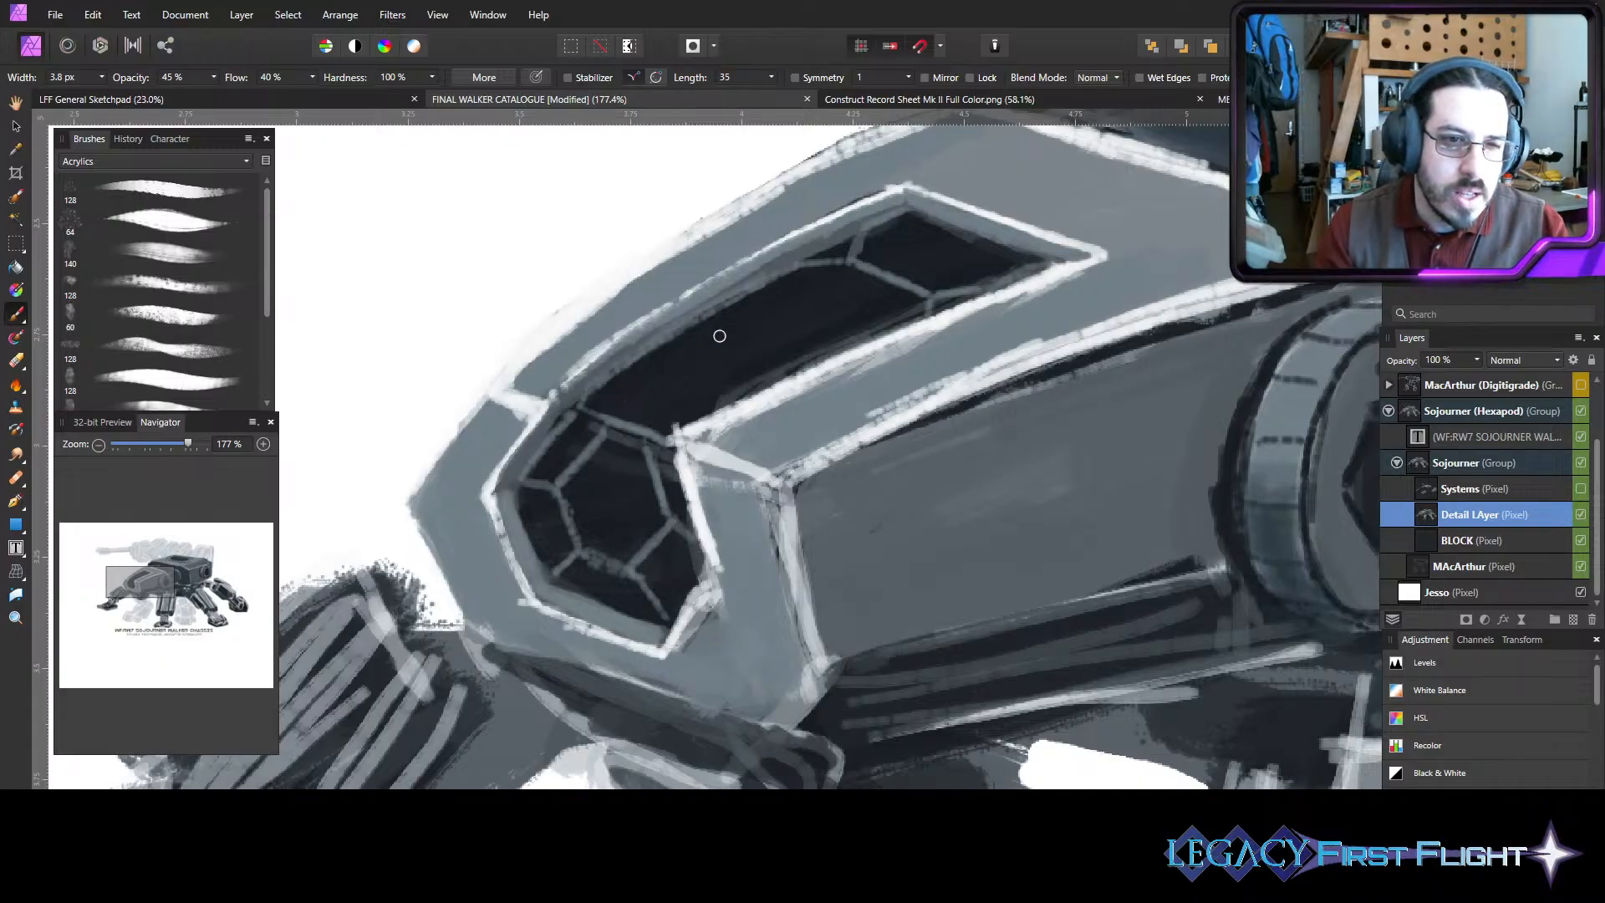
# - Draw angled grey frame lines dividing the middle and front of the upper cockpit pane, undoing and redrawing the divider strokes
pyautogui.moveTo(715, 335)
pyautogui.mouseDown()
pyautogui.moveTo(783, 347)
pyautogui.moveTo(746, 342)
pyautogui.moveTo(760, 358)
pyautogui.moveTo(731, 341)
pyautogui.moveTo(824, 356)
pyautogui.mouseUp()
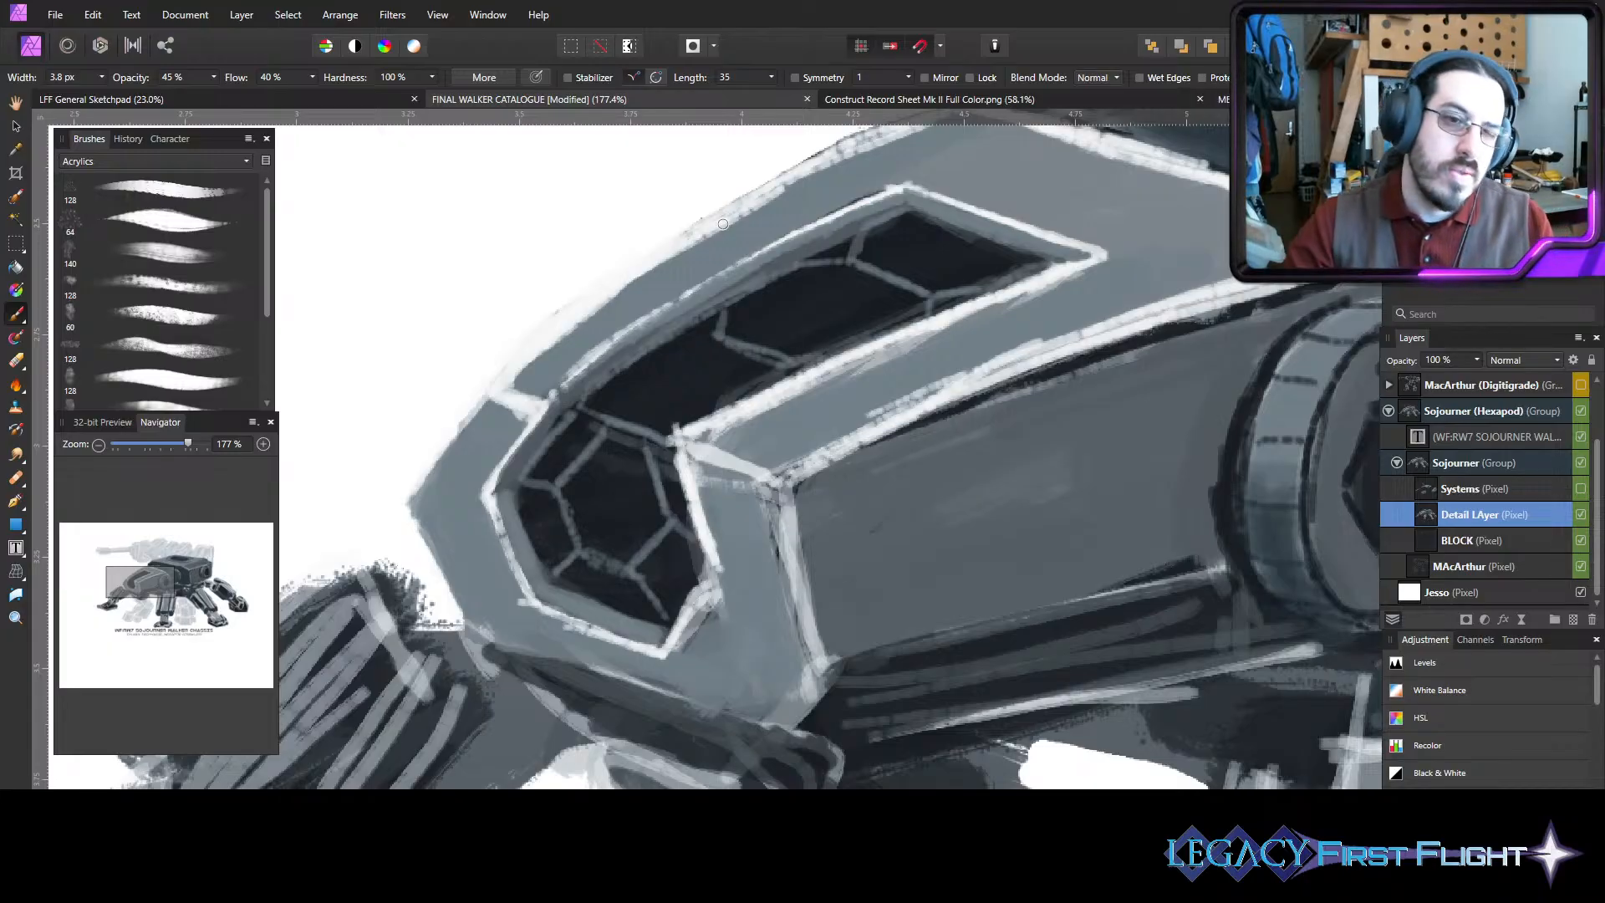
pyautogui.hotkey('ctrl', 'z')
pyautogui.hotkey('ctrl', 'z')
pyautogui.hotkey('ctrl', 'z')
pyautogui.hotkey('ctrl', 'z')
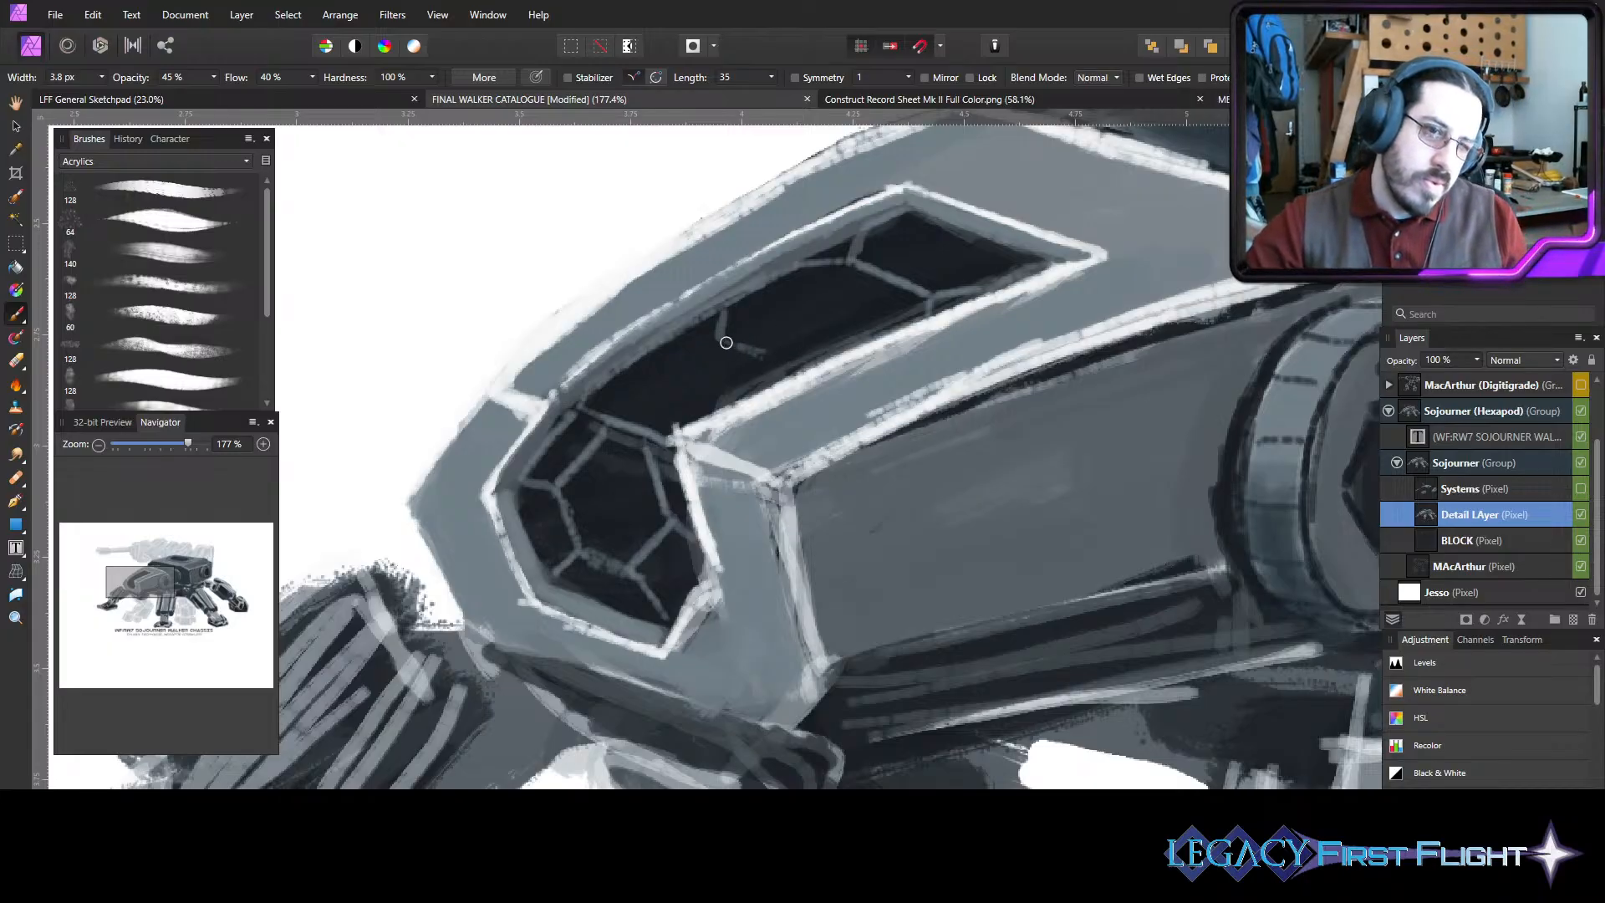
pyautogui.moveTo(726, 342); pyautogui.dragTo(777, 361)
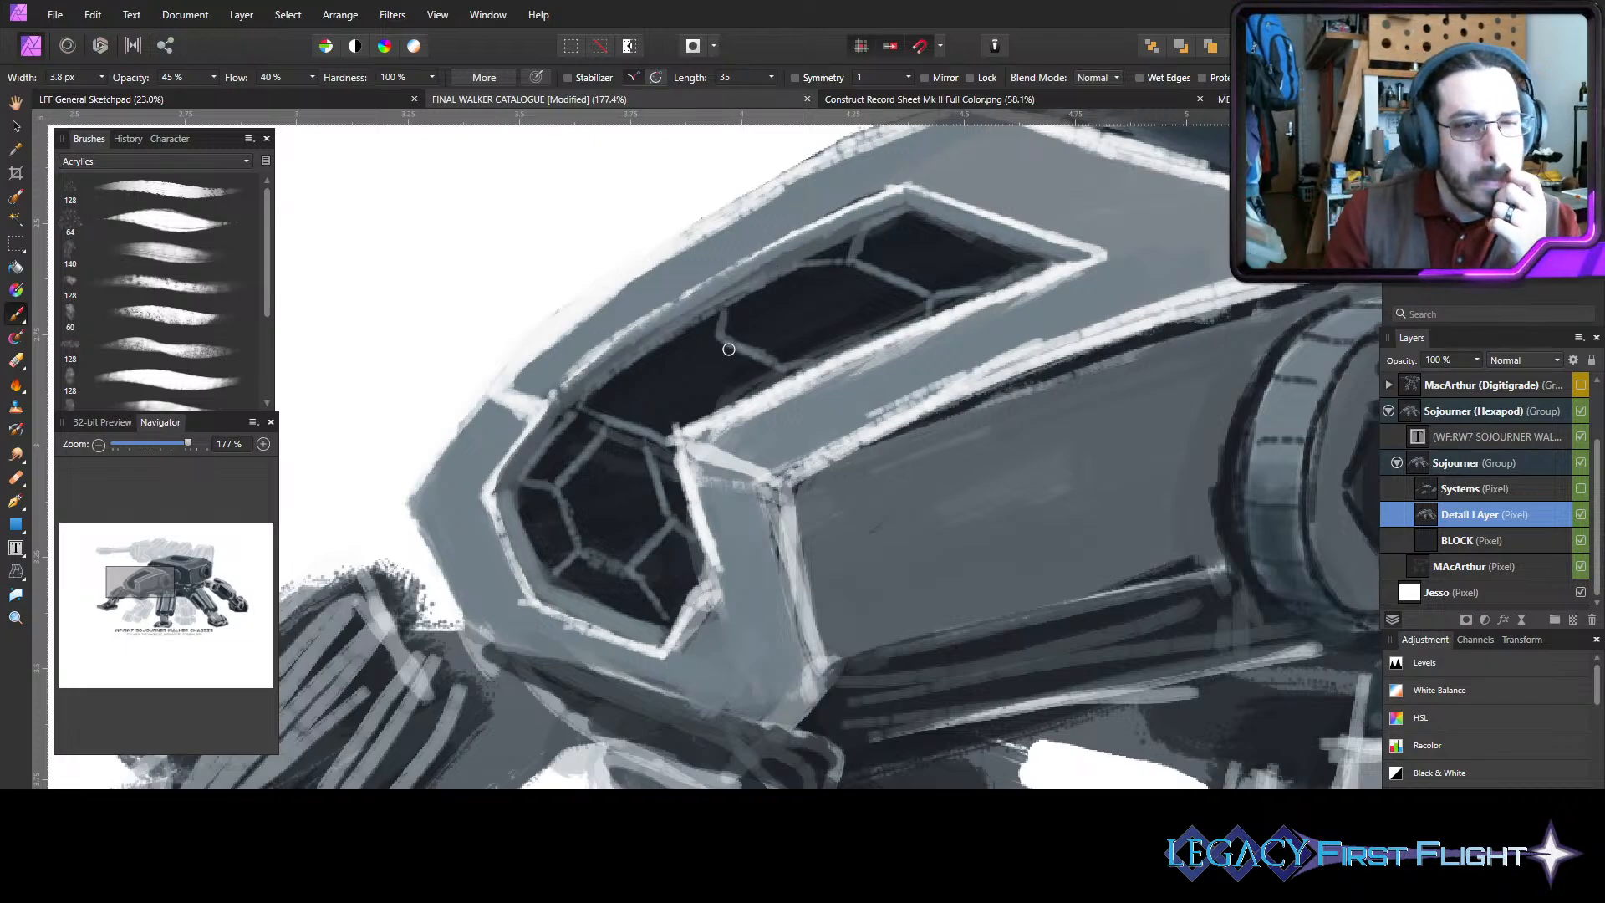
pyautogui.moveTo(721, 339); pyautogui.dragTo(655, 370)
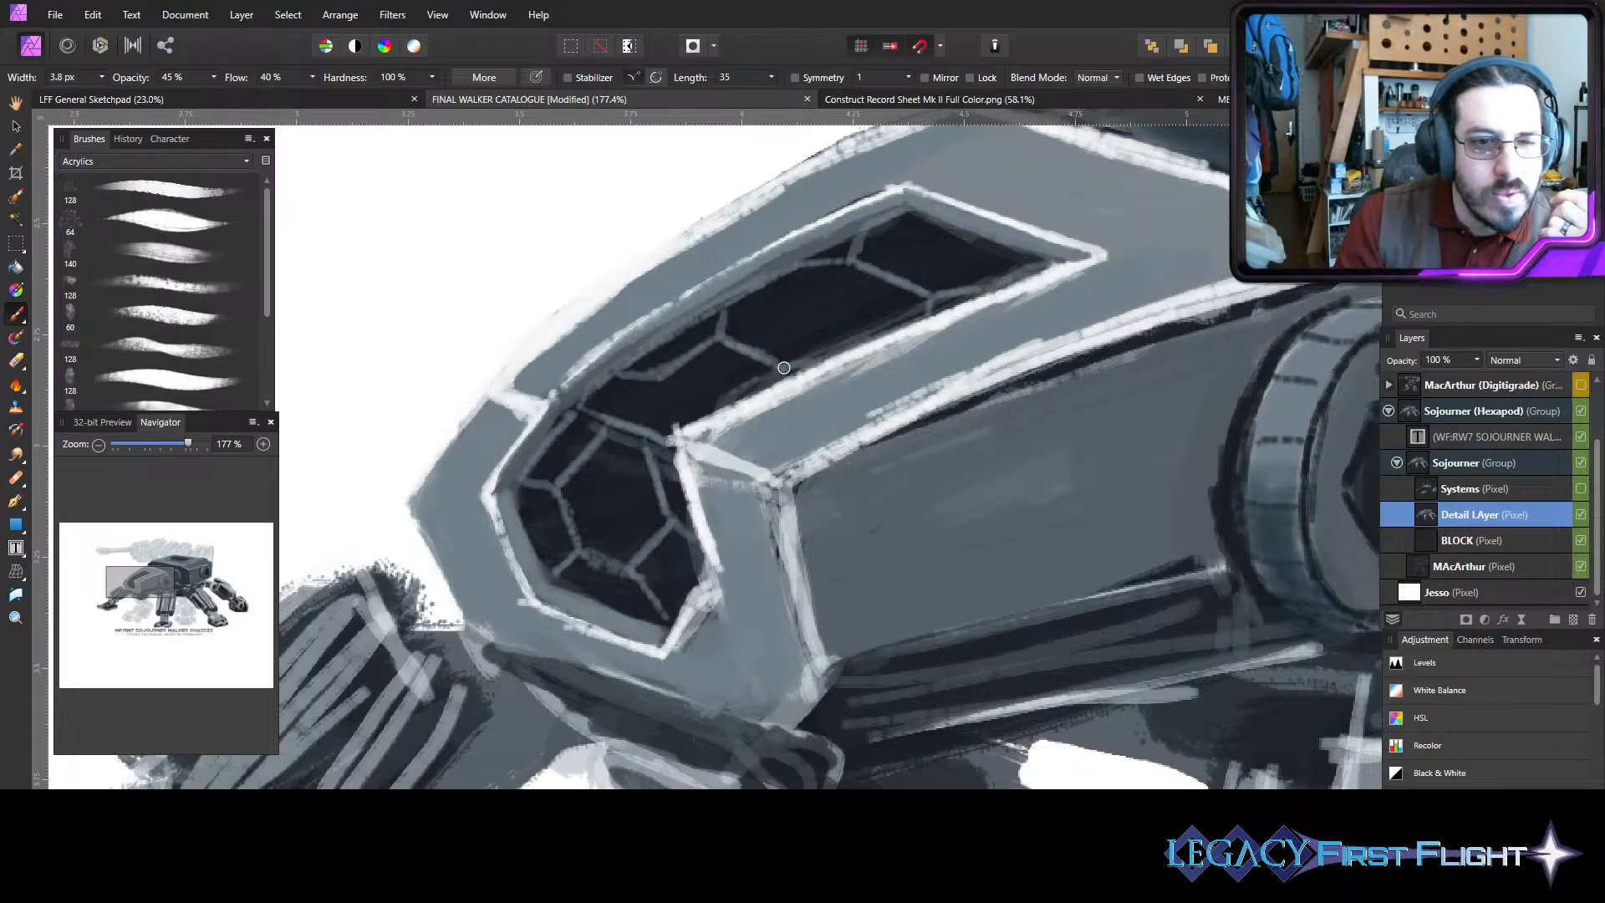
pyautogui.moveTo(783, 368); pyautogui.dragTo(732, 394)
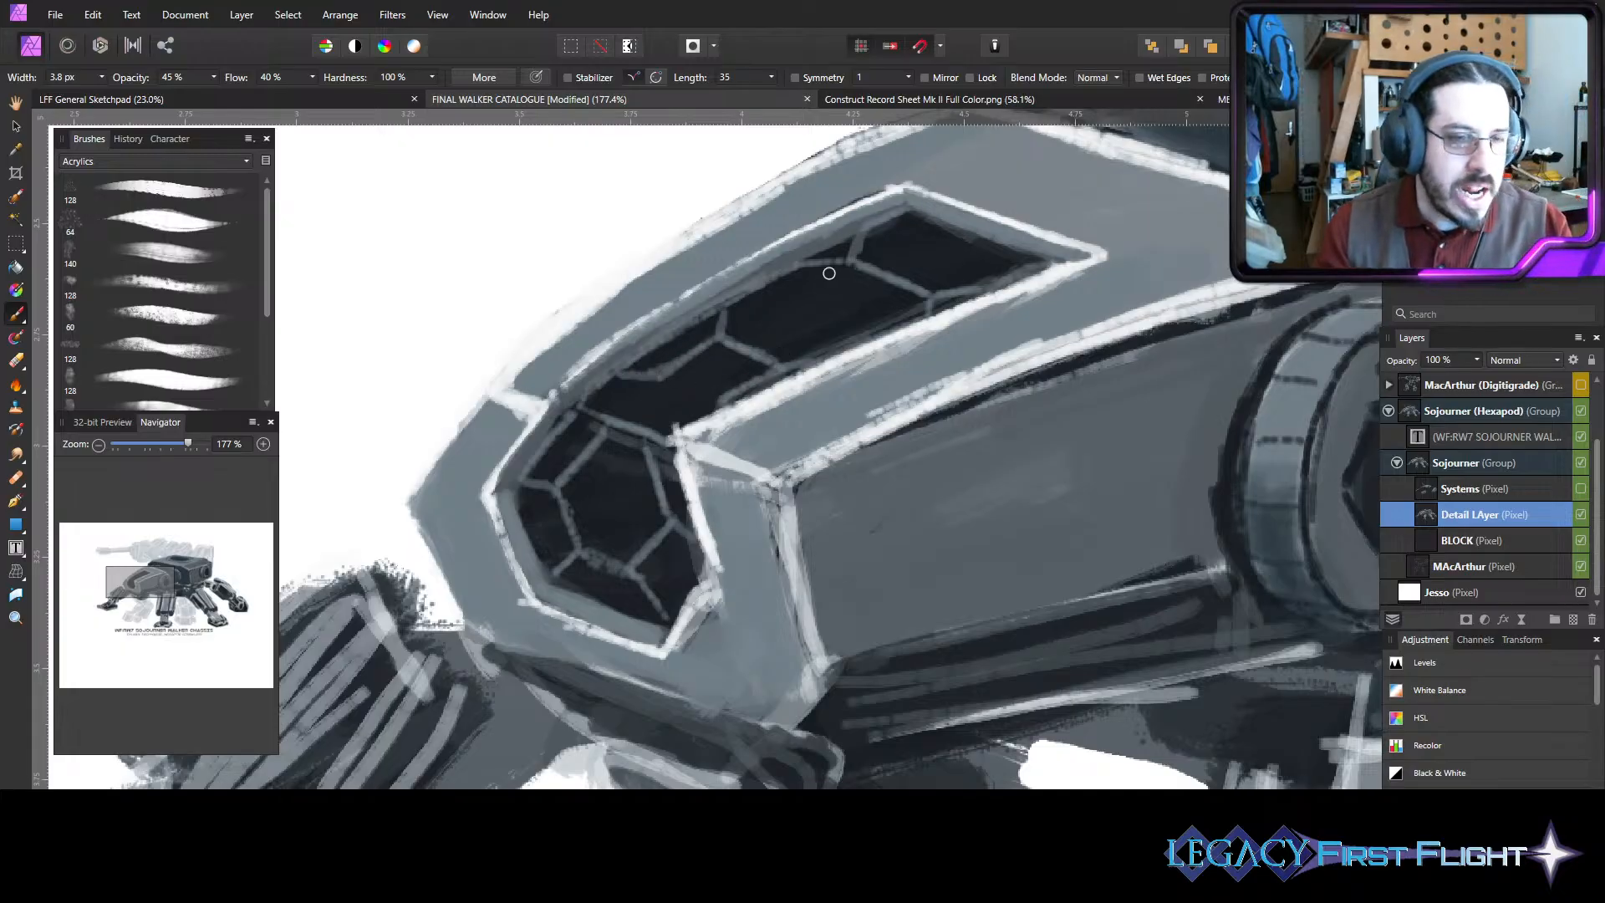
# - Try a lighter fill on the upper pane's middle cell with a 10.1 px brush at 25% opacity, then undo it
pyautogui.press(']')
pyautogui.press(']')
pyautogui.press(']')
pyautogui.press(']')
pyautogui.press(']')
pyautogui.press('2')
pyautogui.press('5')
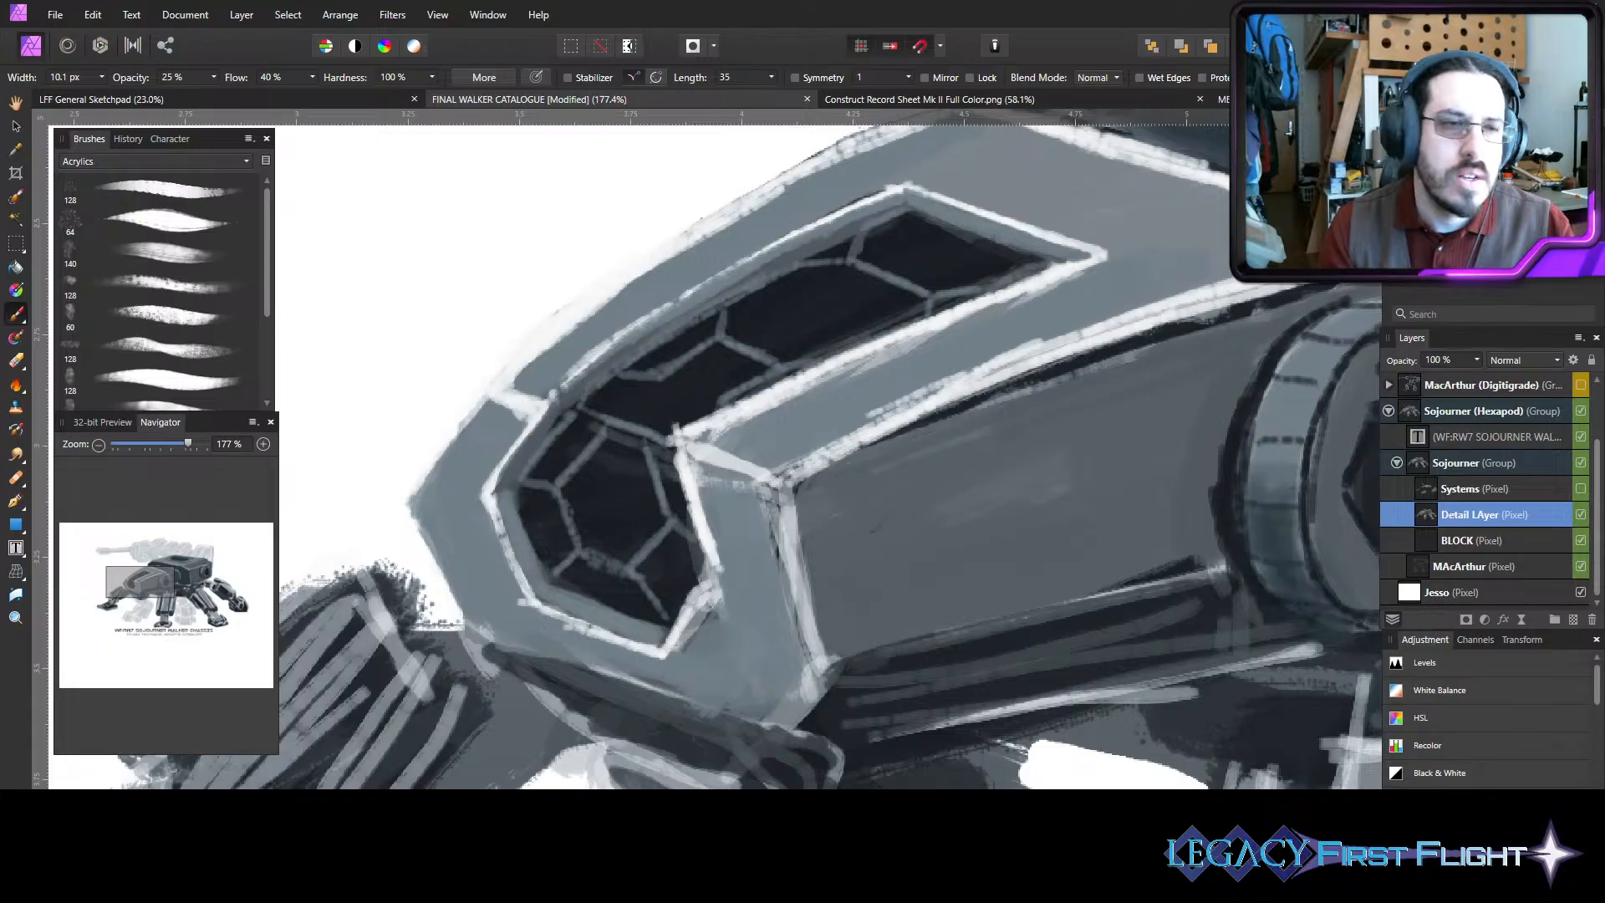
pyautogui.moveTo(792, 296)
pyautogui.mouseDown()
pyautogui.moveTo(767, 321)
pyautogui.moveTo(749, 318)
pyautogui.moveTo(758, 296)
pyautogui.moveTo(792, 291)
pyautogui.moveTo(753, 299)
pyautogui.moveTo(735, 328)
pyautogui.moveTo(798, 339)
pyautogui.moveTo(878, 287)
pyautogui.mouseUp()
pyautogui.hotkey('ctrl', 'z')
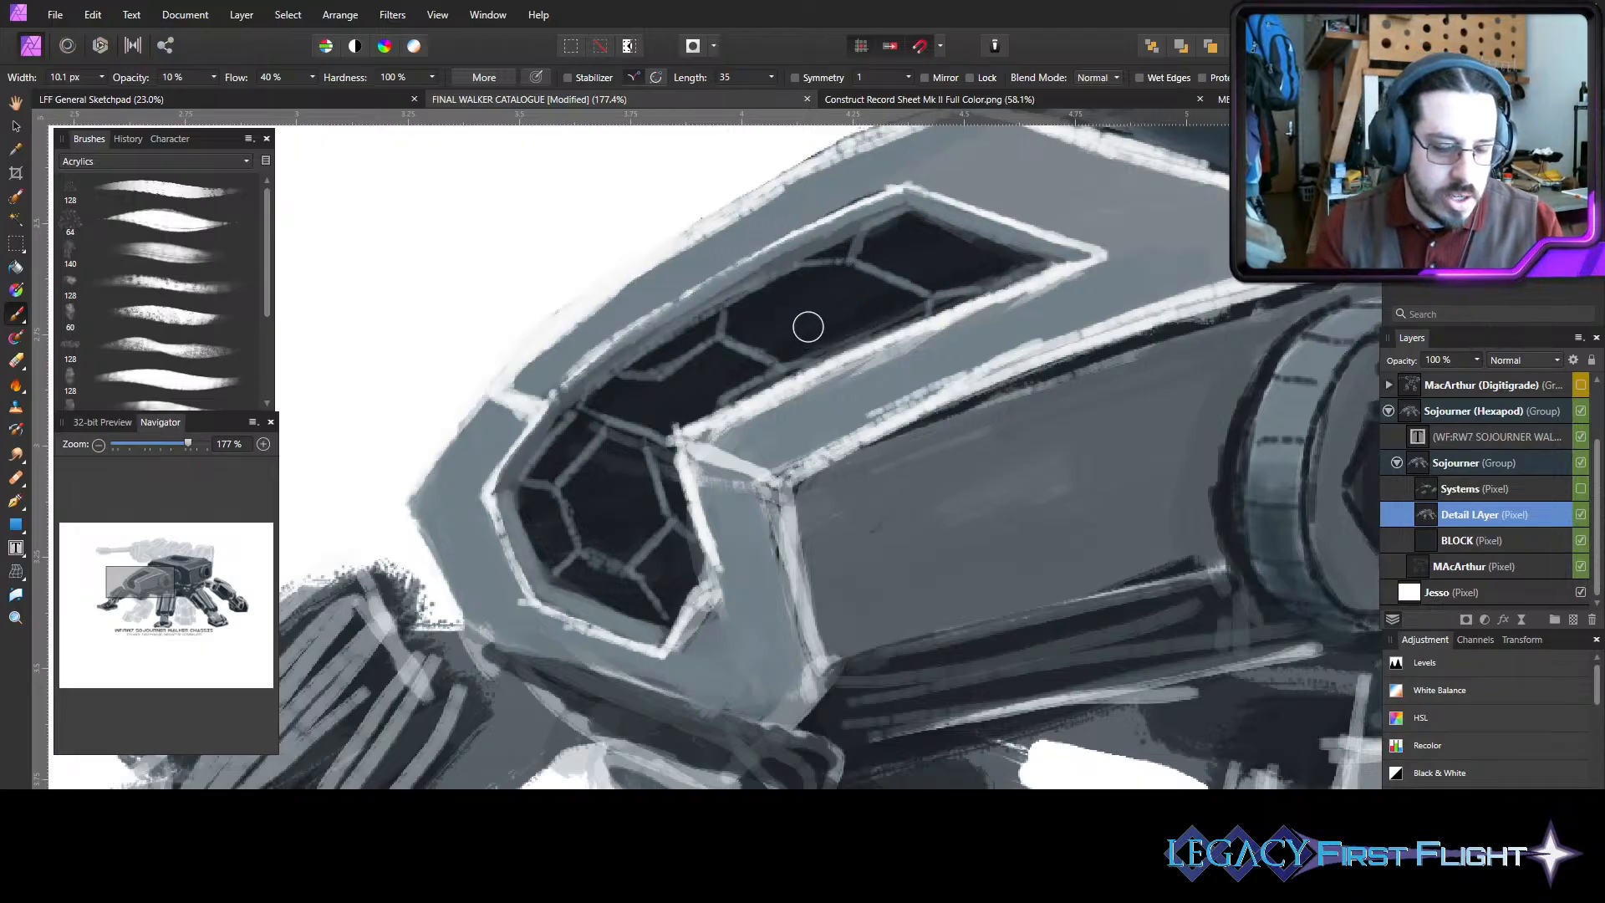
# - Tint the glass cells of the upper cockpit pane lighter grey at 10% opacity with a 4.9–9.9 px brush
pyautogui.press('[')
pyautogui.press(']')
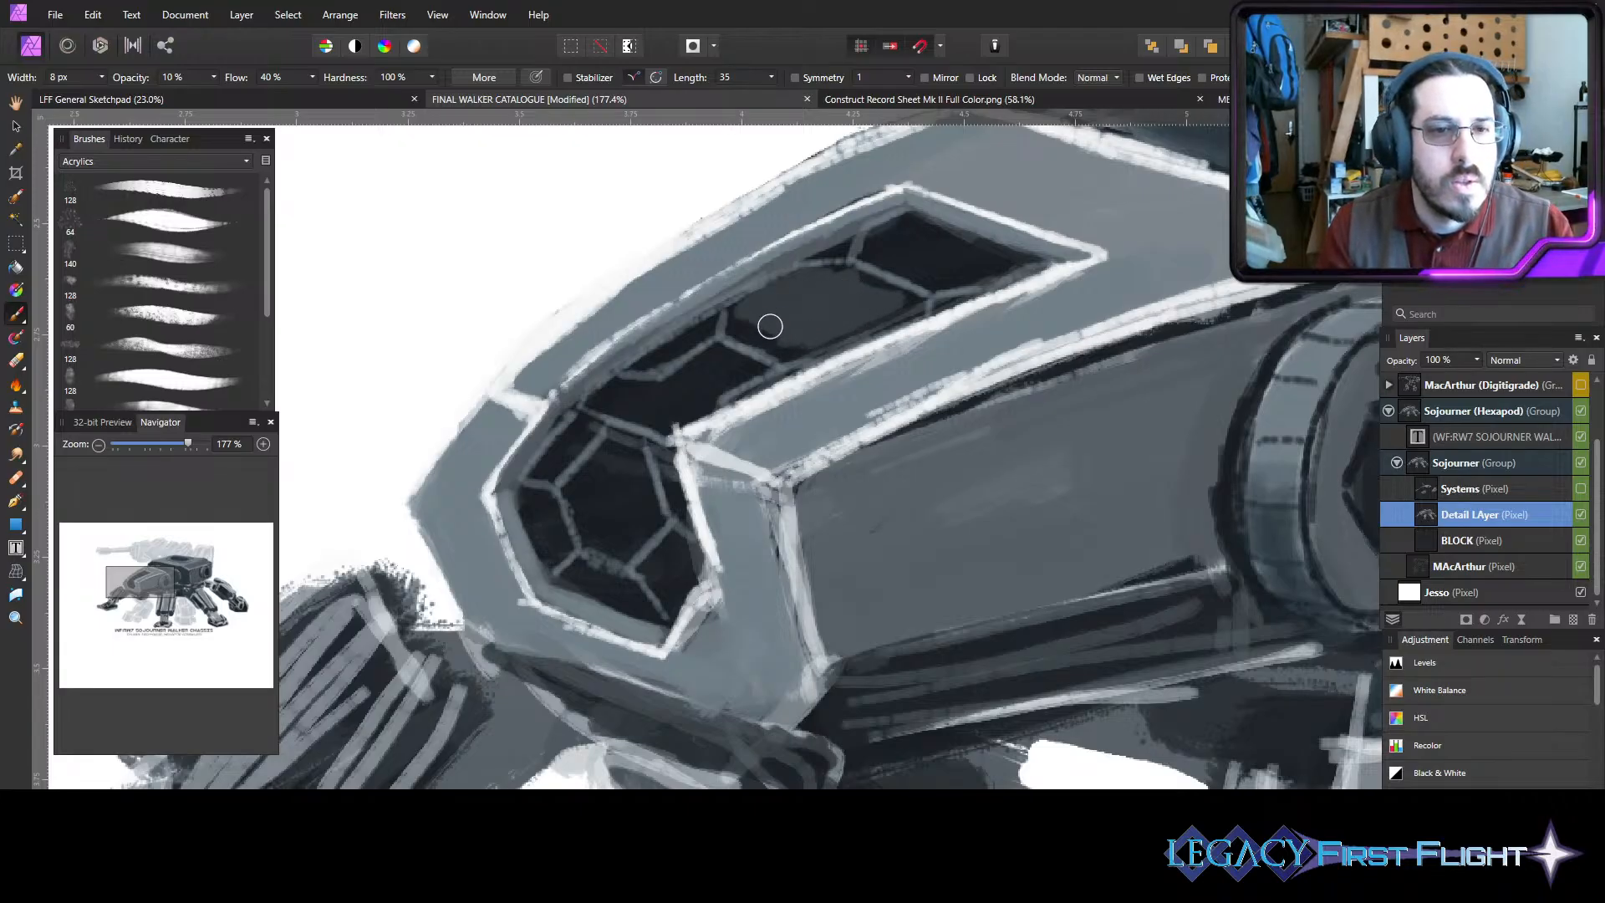
pyautogui.moveTo(924, 261)
pyautogui.mouseDown()
pyautogui.moveTo(911, 240)
pyautogui.moveTo(975, 254)
pyautogui.moveTo(917, 258)
pyautogui.moveTo(953, 271)
pyautogui.mouseUp()
pyautogui.press('[')
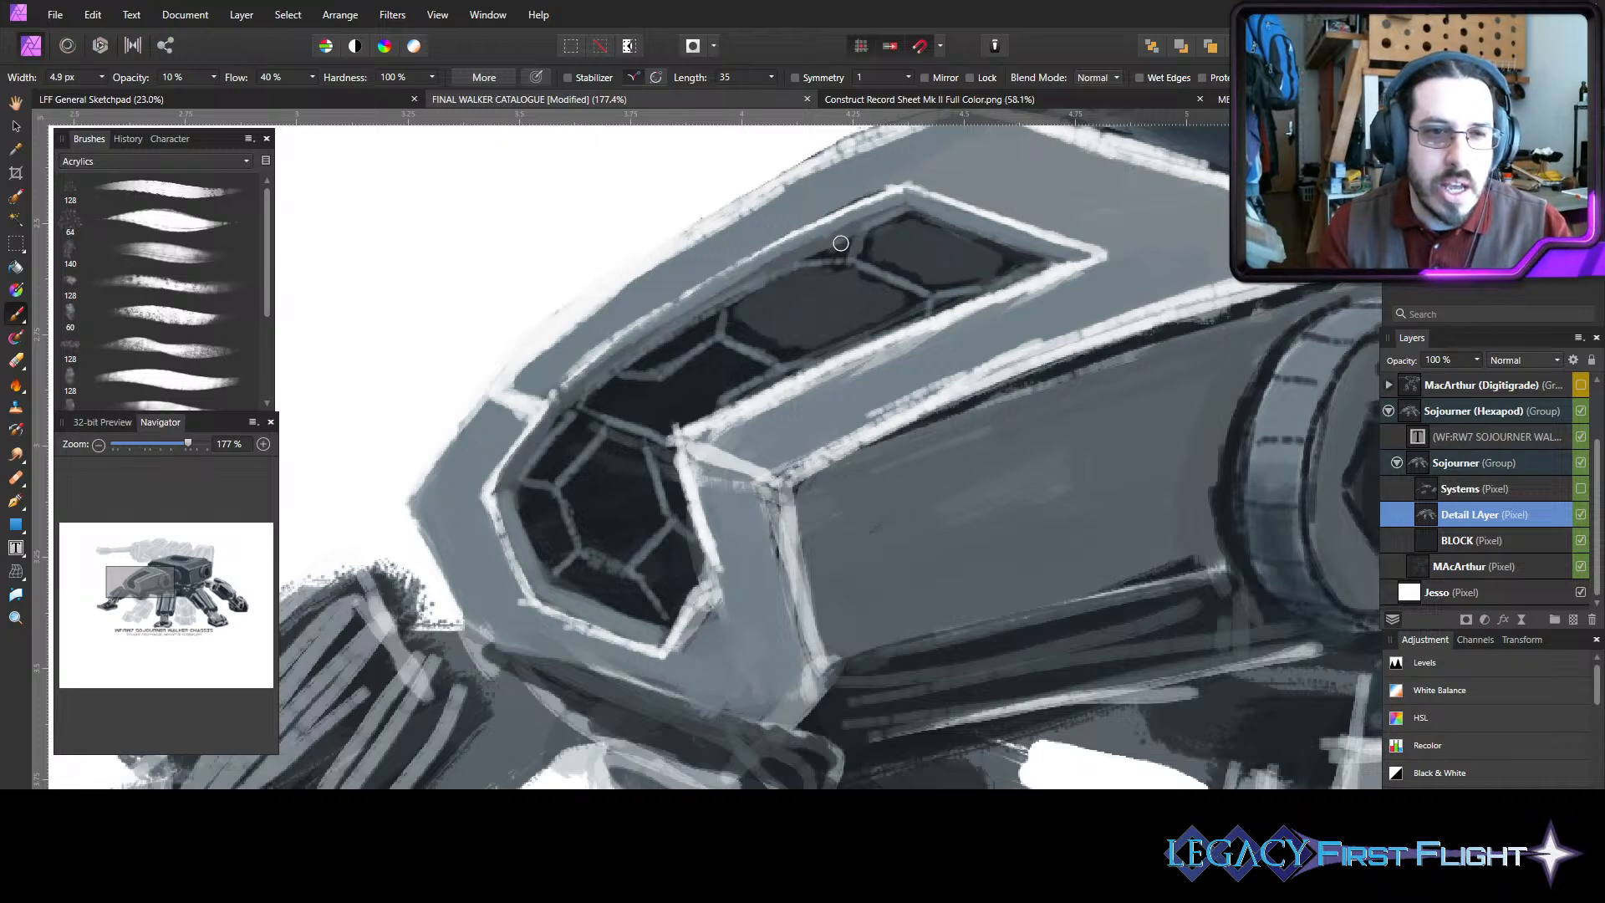
pyautogui.press(']')
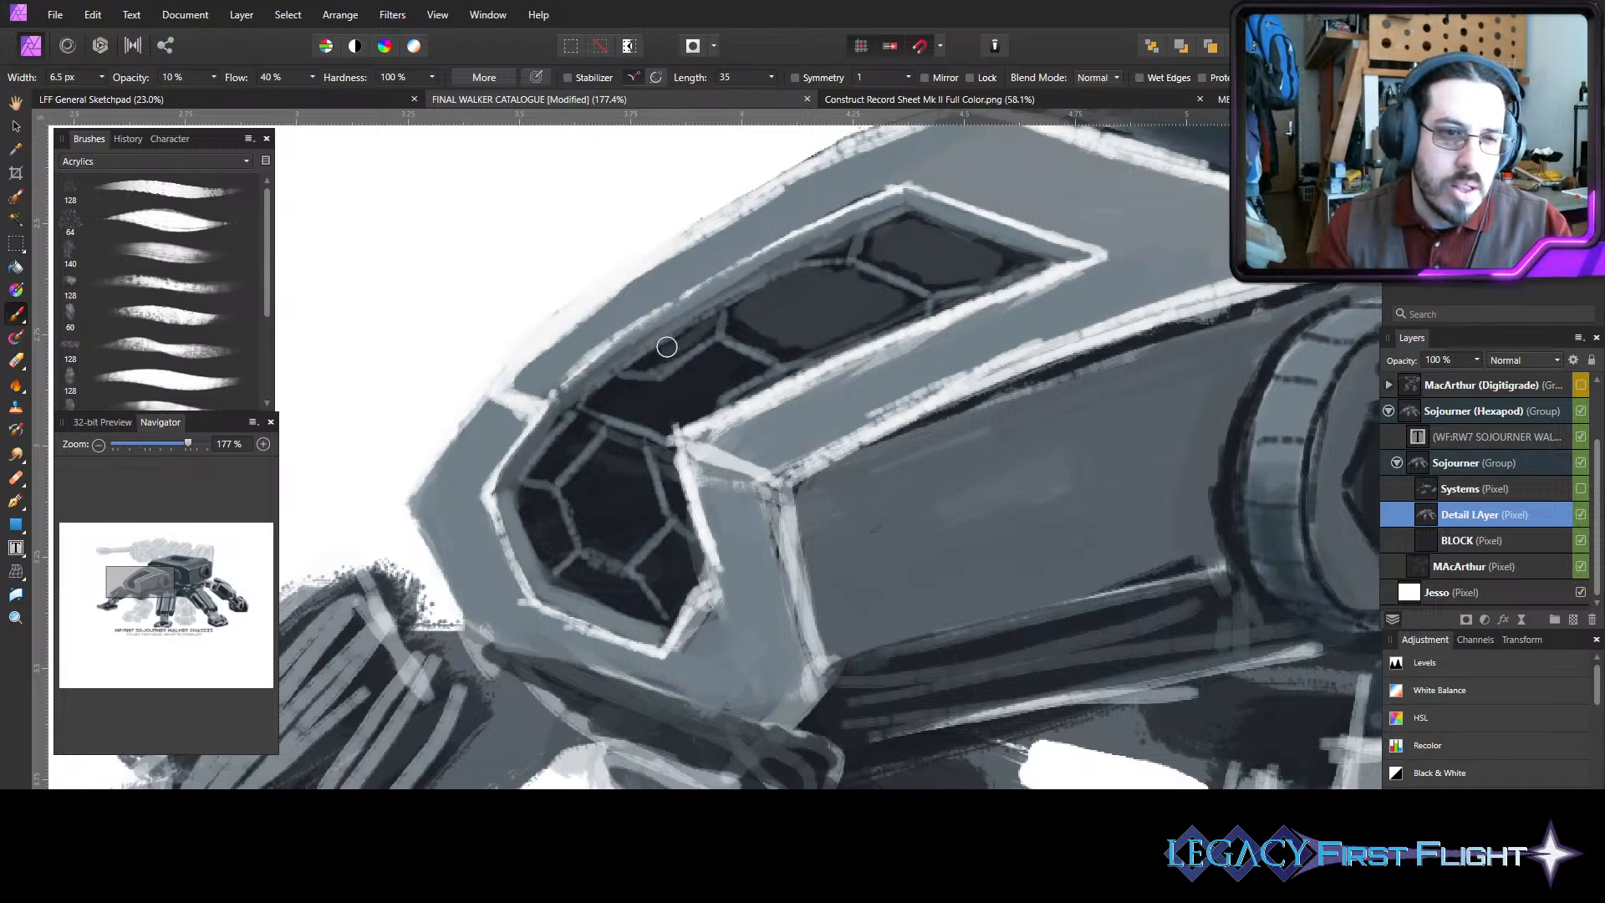
pyautogui.press(']')
pyautogui.moveTo(706, 363)
pyautogui.mouseDown()
pyautogui.moveTo(675, 385)
pyautogui.moveTo(755, 370)
pyautogui.moveTo(707, 373)
pyautogui.moveTo(667, 419)
pyautogui.mouseUp()
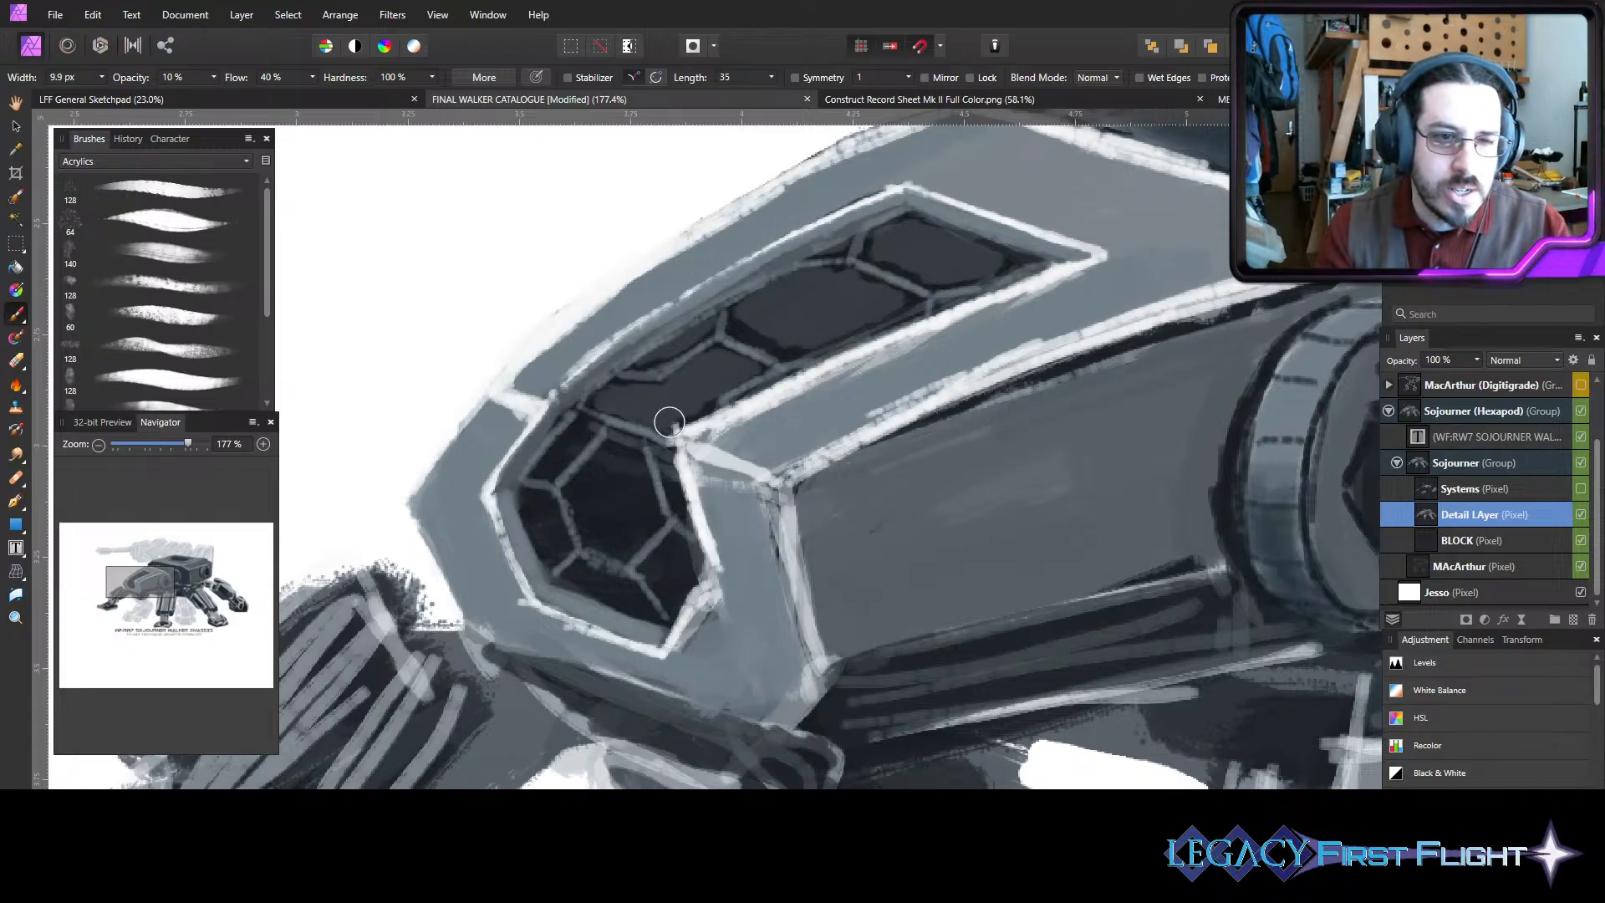
# - Tint the central hexagon and surrounding cells of the front cockpit pane lighter grey at 10% opacity
pyautogui.press(']')
pyautogui.press(']')
pyautogui.moveTo(605, 508)
pyautogui.mouseDown()
pyautogui.moveTo(583, 485)
pyautogui.moveTo(607, 534)
pyautogui.moveTo(640, 495)
pyautogui.moveTo(630, 466)
pyautogui.moveTo(563, 537)
pyautogui.moveTo(607, 425)
pyautogui.moveTo(632, 468)
pyautogui.moveTo(617, 451)
pyautogui.moveTo(592, 482)
pyautogui.moveTo(595, 524)
pyautogui.moveTo(635, 525)
pyautogui.moveTo(642, 510)
pyautogui.moveTo(616, 516)
pyautogui.moveTo(622, 475)
pyautogui.moveTo(563, 455)
pyautogui.moveTo(581, 429)
pyautogui.moveTo(545, 502)
pyautogui.moveTo(531, 494)
pyautogui.moveTo(618, 594)
pyautogui.moveTo(691, 560)
pyautogui.moveTo(661, 573)
pyautogui.moveTo(666, 474)
pyautogui.moveTo(676, 501)
pyautogui.moveTo(726, 452)
pyautogui.mouseUp()
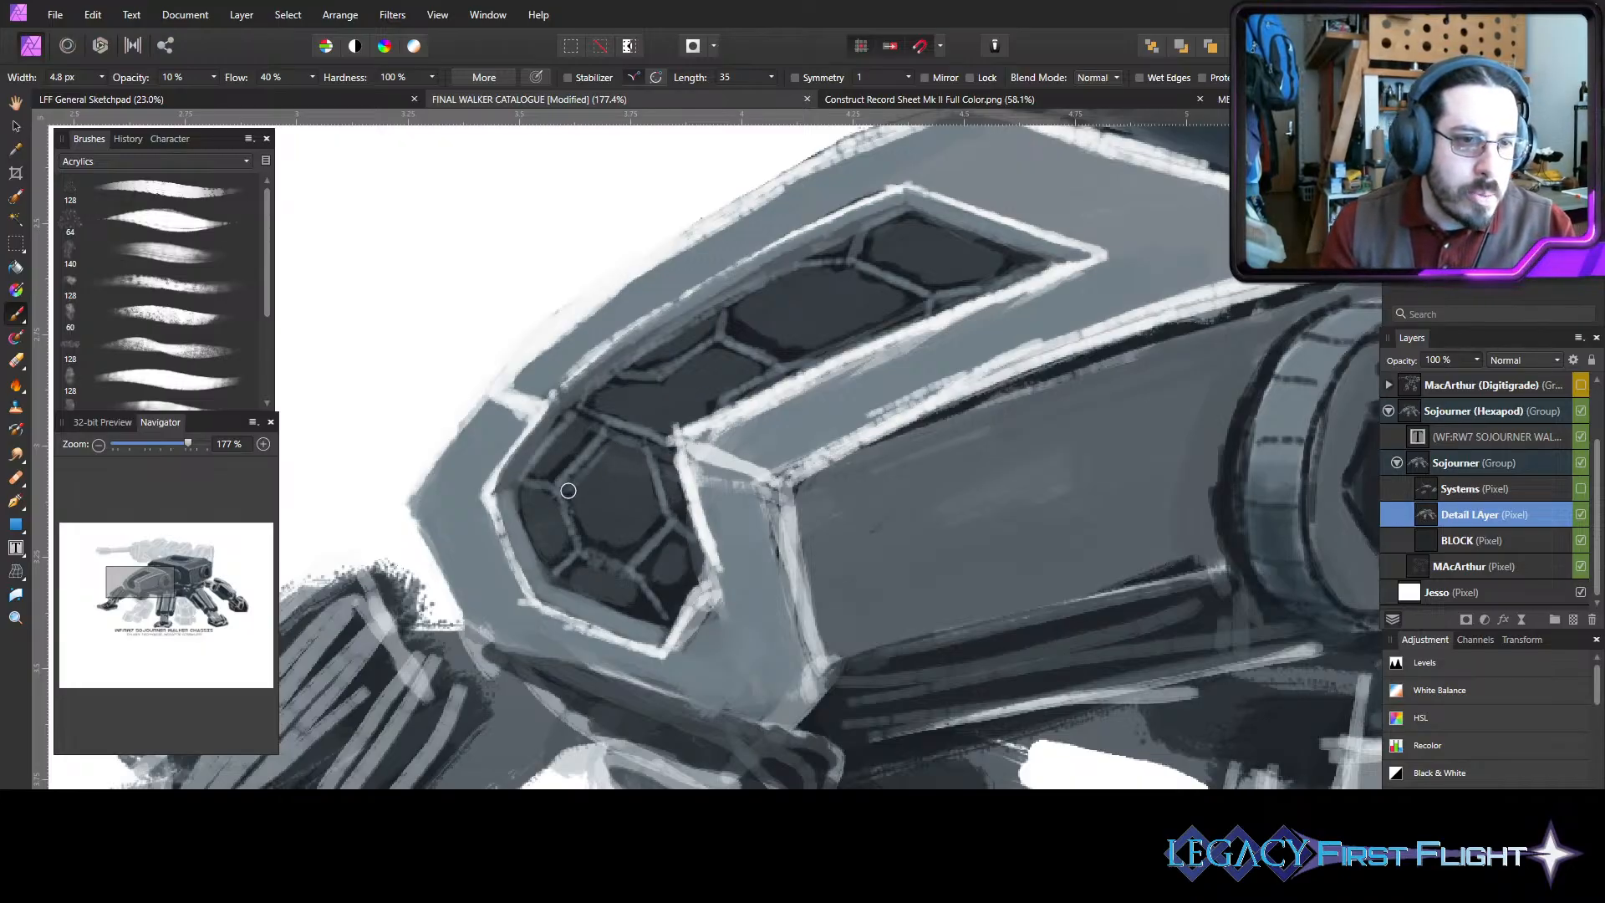
# - Paint lighter bands along the inner edges of the front pane's hexagon and outer cells with a 5.6 px brush
pyautogui.press(']')
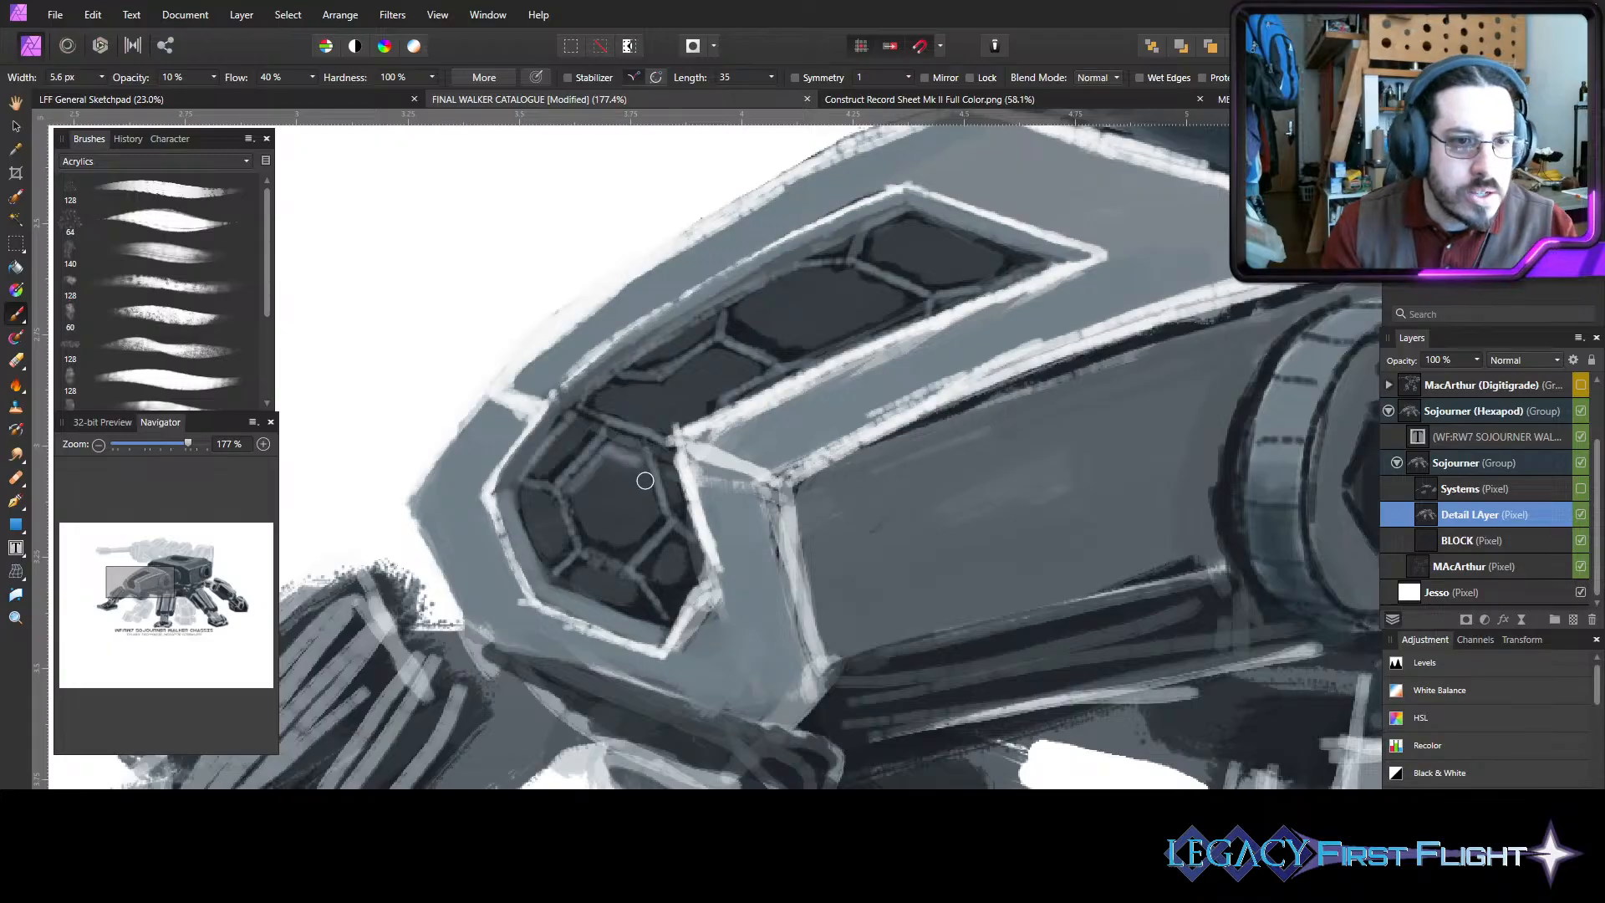
pyautogui.moveTo(643, 468); pyautogui.dragTo(655, 501)
pyautogui.moveTo(549, 512)
pyautogui.mouseDown()
pyautogui.moveTo(565, 546)
pyautogui.moveTo(531, 499)
pyautogui.mouseUp()
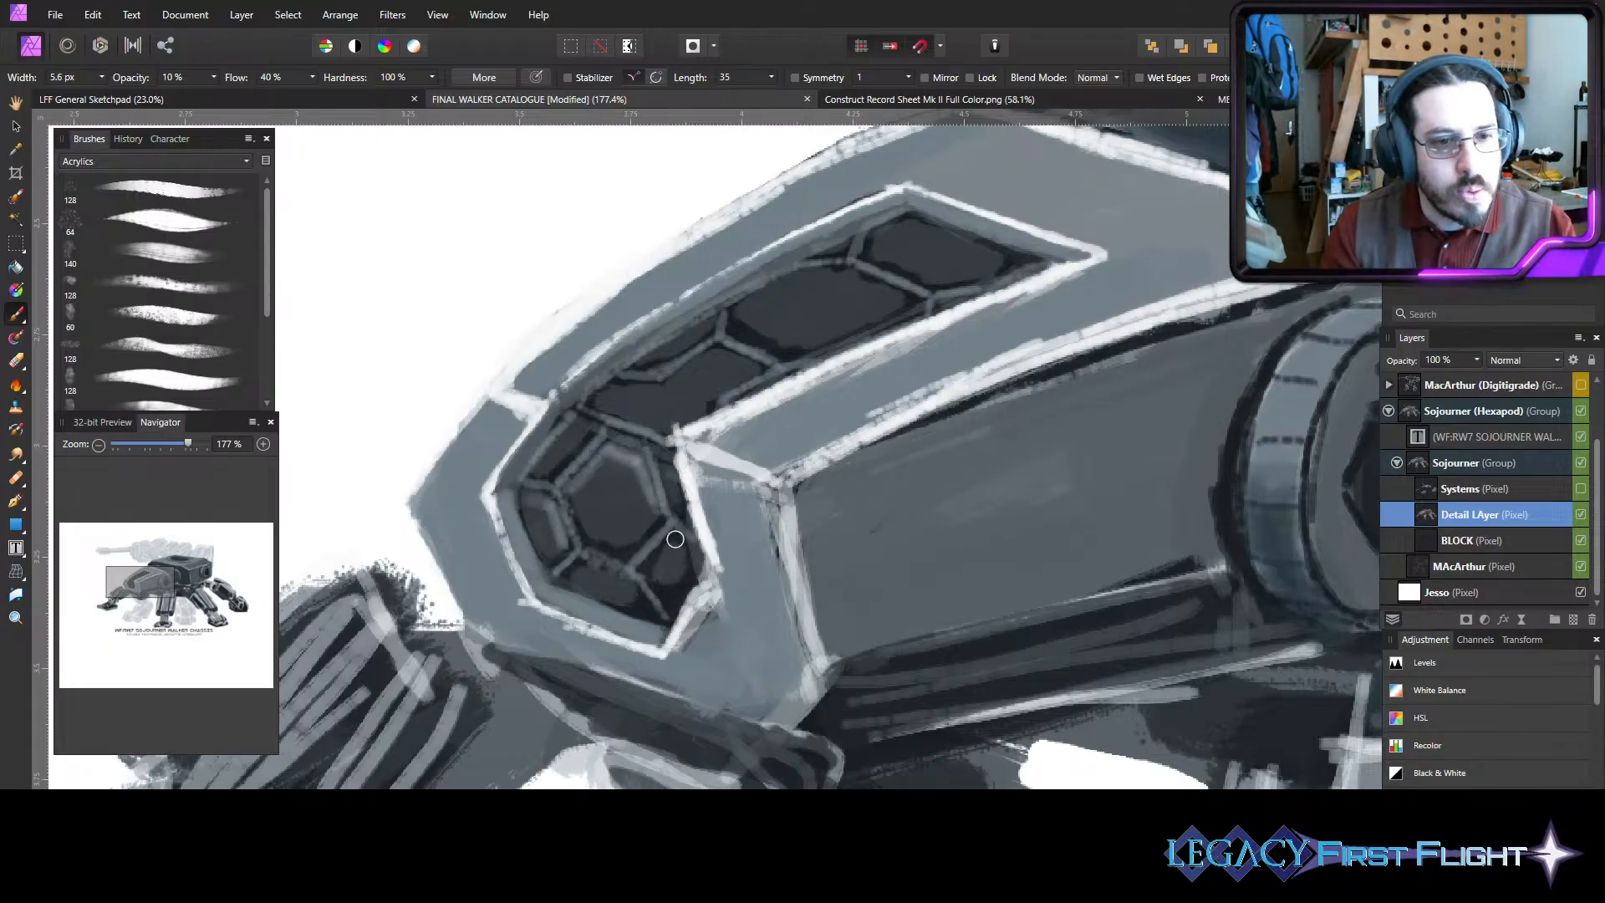
pyautogui.moveTo(675, 540)
pyautogui.mouseDown()
pyautogui.moveTo(590, 578)
pyautogui.moveTo(582, 566)
pyautogui.moveTo(628, 581)
pyautogui.mouseUp()
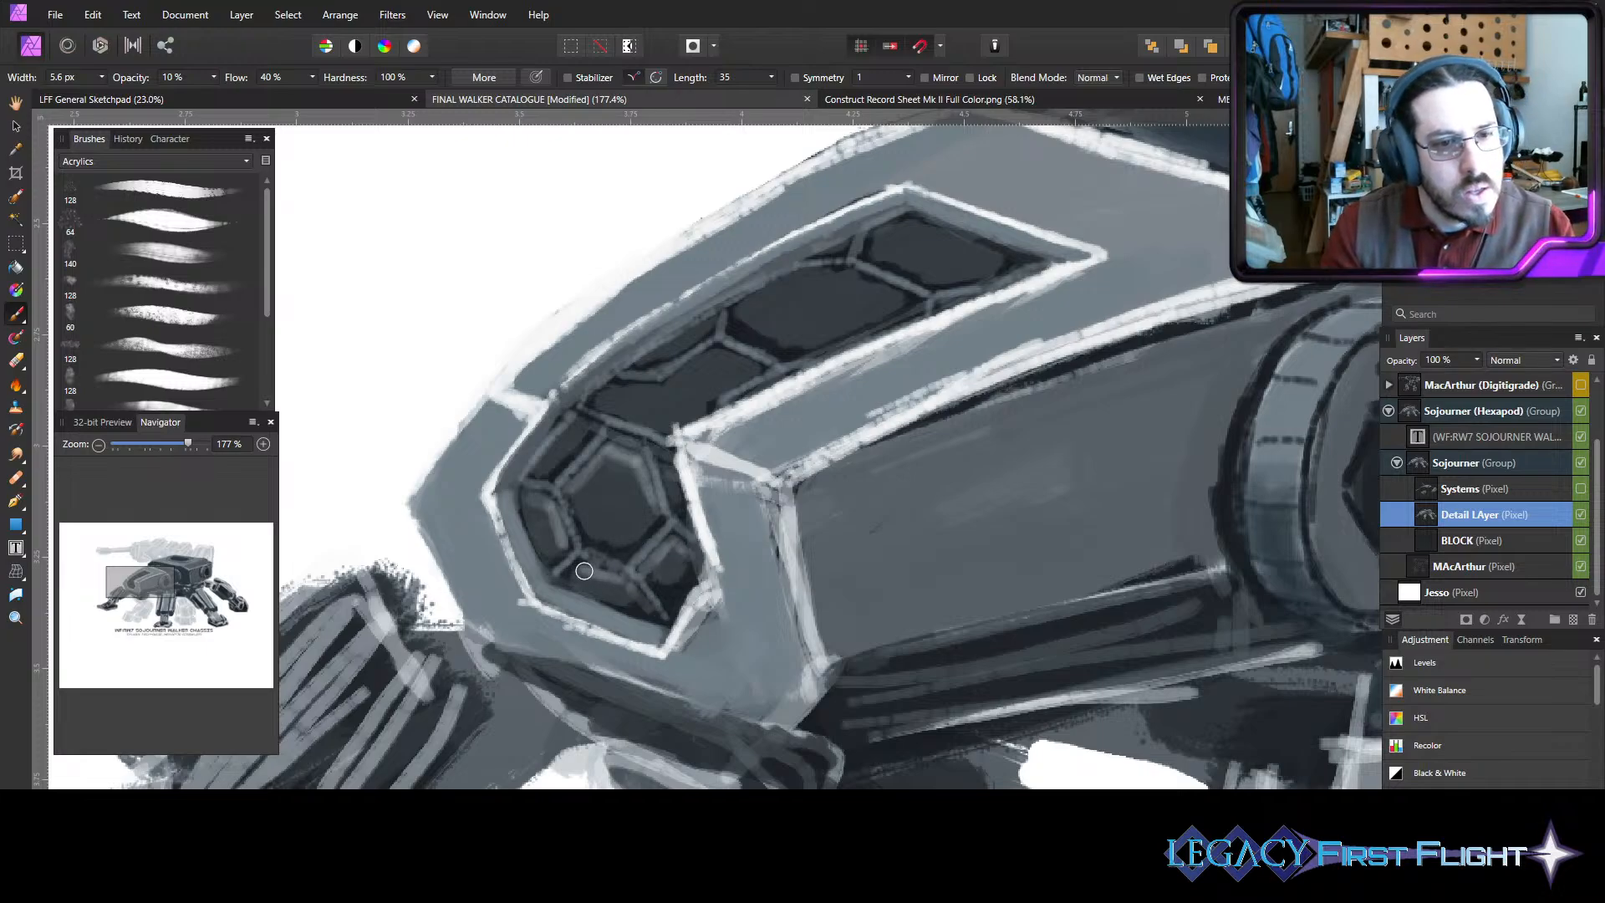
pyautogui.moveTo(571, 435); pyautogui.dragTo(565, 441)
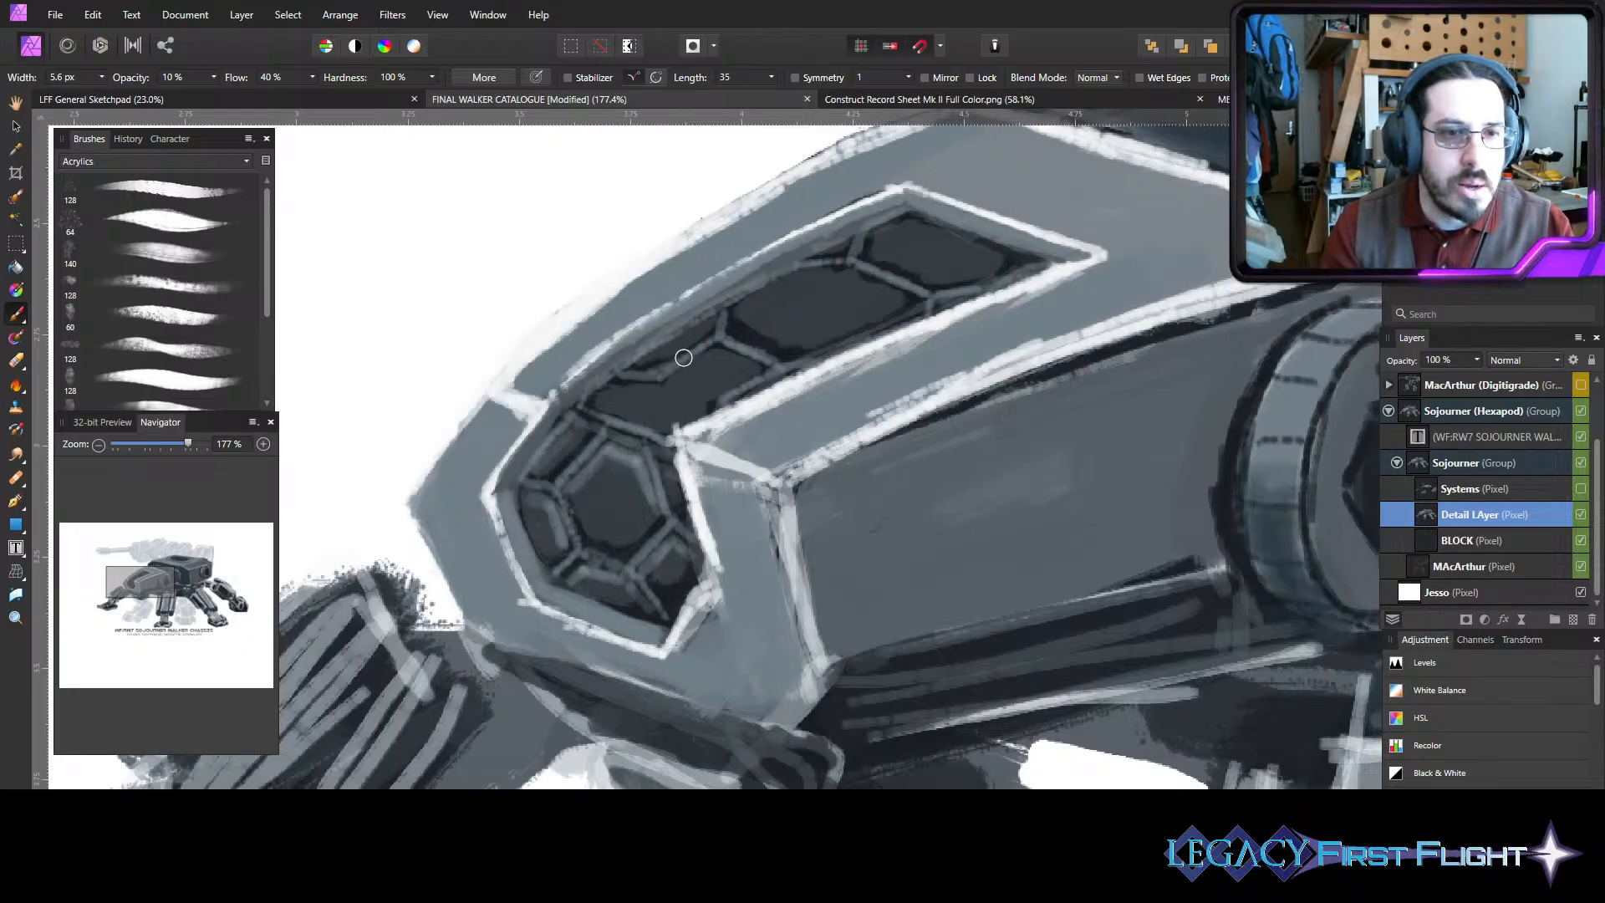
# - Lighten the upper pane's front cell and the narrow cell above it with a 5–5.6 px brush at 10% opacity
pyautogui.moveTo(706, 365)
pyautogui.mouseDown()
pyautogui.moveTo(719, 354)
pyautogui.moveTo(731, 377)
pyautogui.moveTo(688, 409)
pyautogui.moveTo(649, 394)
pyautogui.moveTo(666, 423)
pyautogui.moveTo(688, 404)
pyautogui.mouseUp()
pyautogui.press(']')
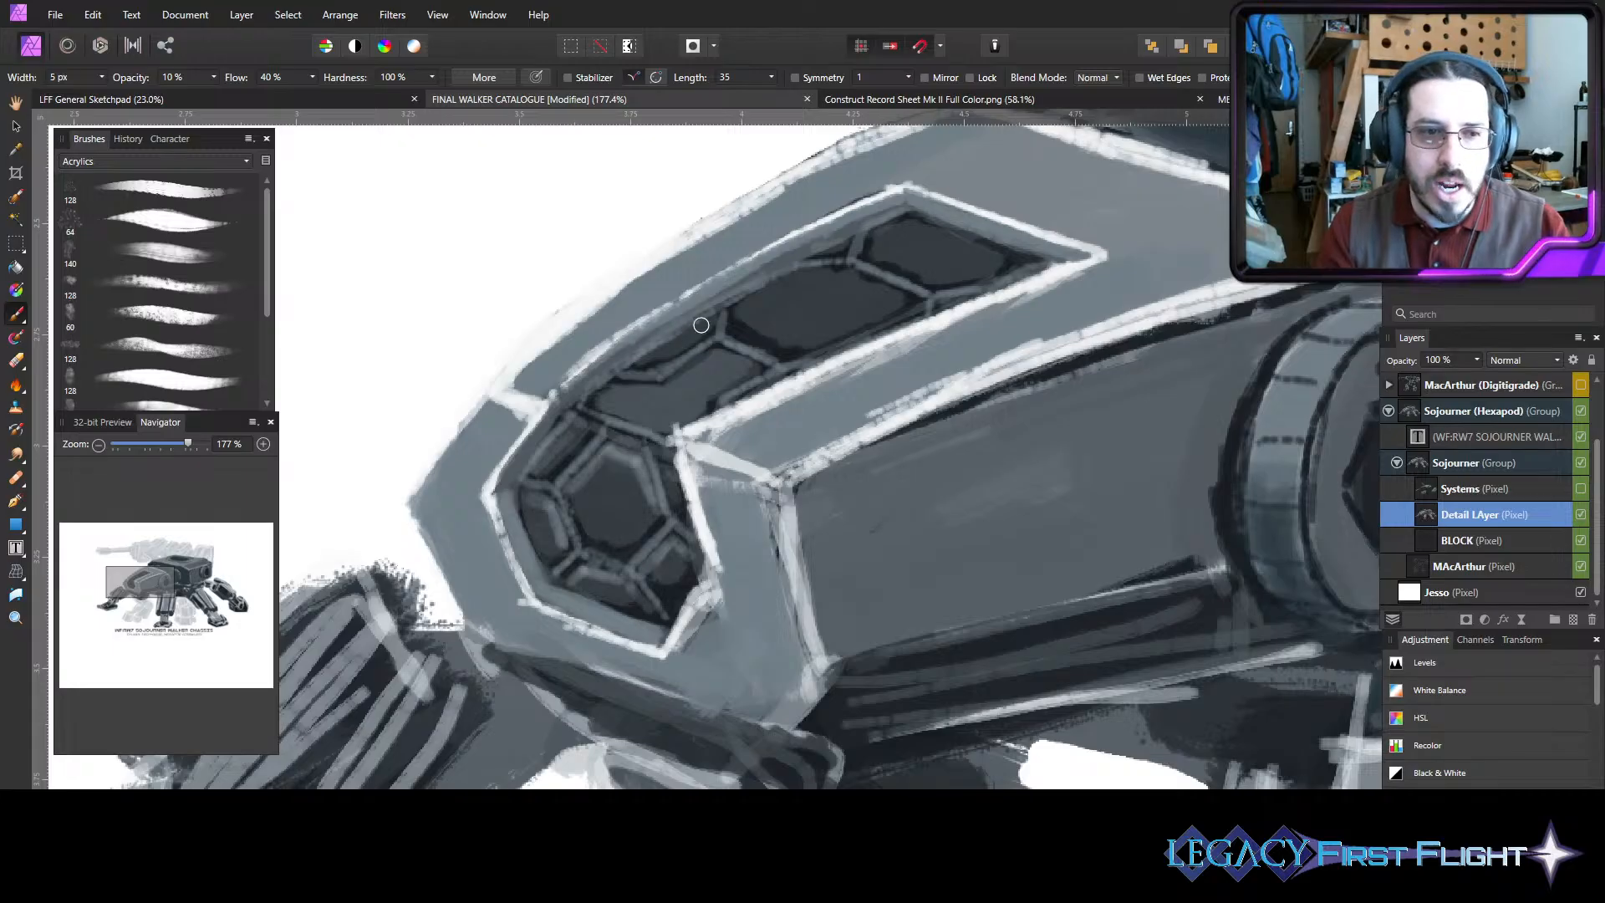
pyautogui.moveTo(701, 325); pyautogui.dragTo(658, 354)
pyautogui.press(']')
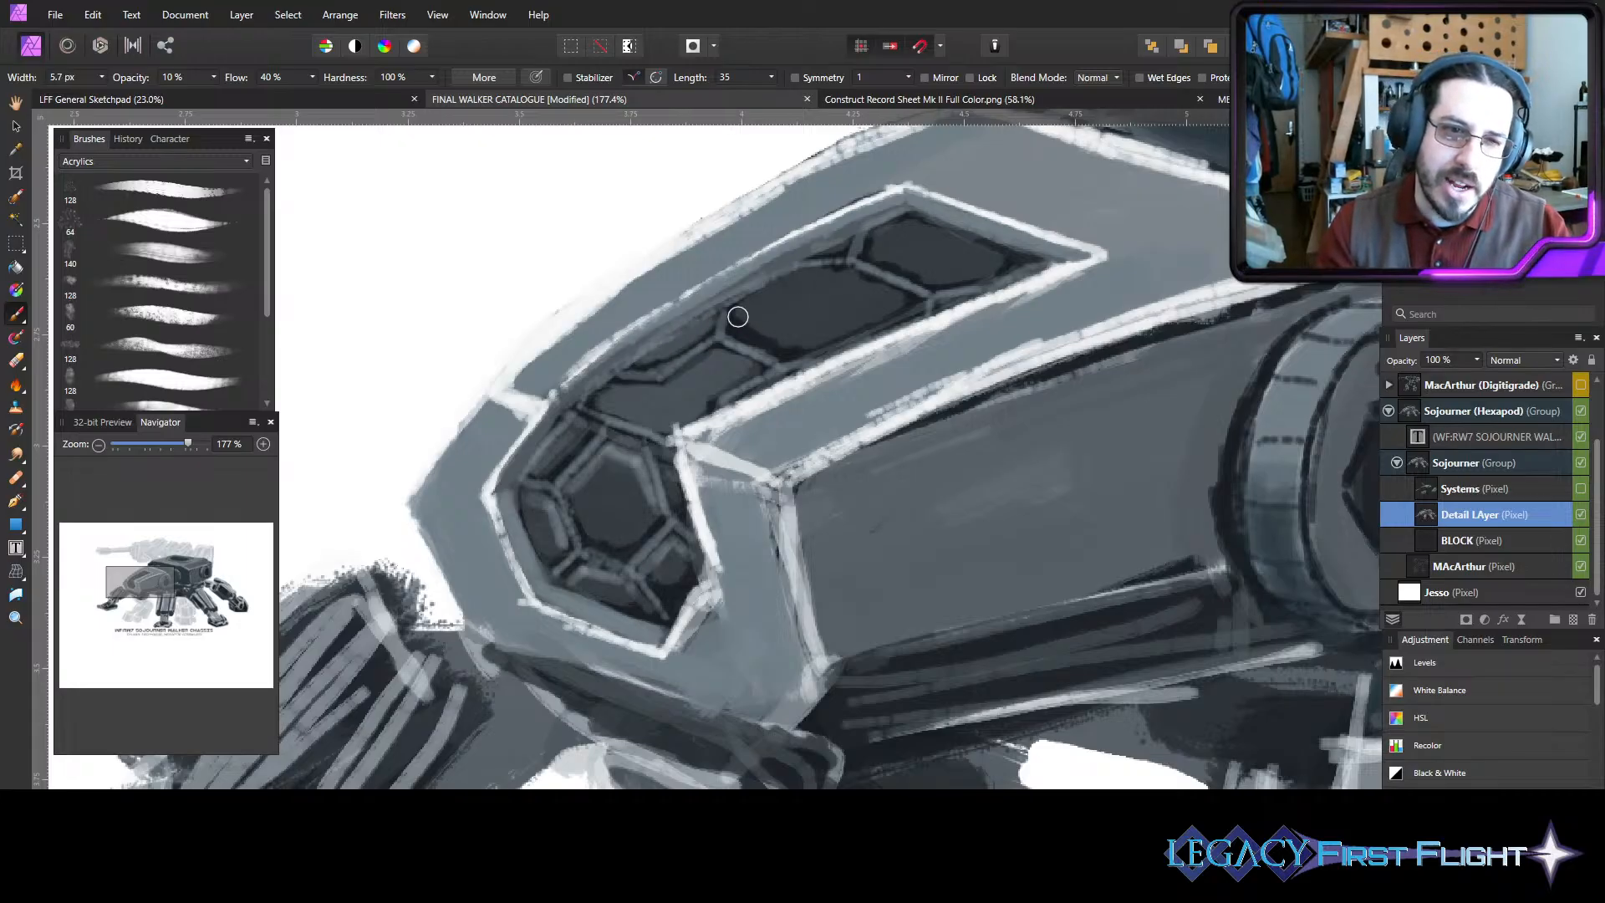
# - Lighten the upper pane's middle cell from its edges inward with a 5.7–10 px brush at 10% opacity
pyautogui.moveTo(747, 310)
pyautogui.mouseDown()
pyautogui.moveTo(819, 277)
pyautogui.moveTo(897, 306)
pyautogui.mouseUp()
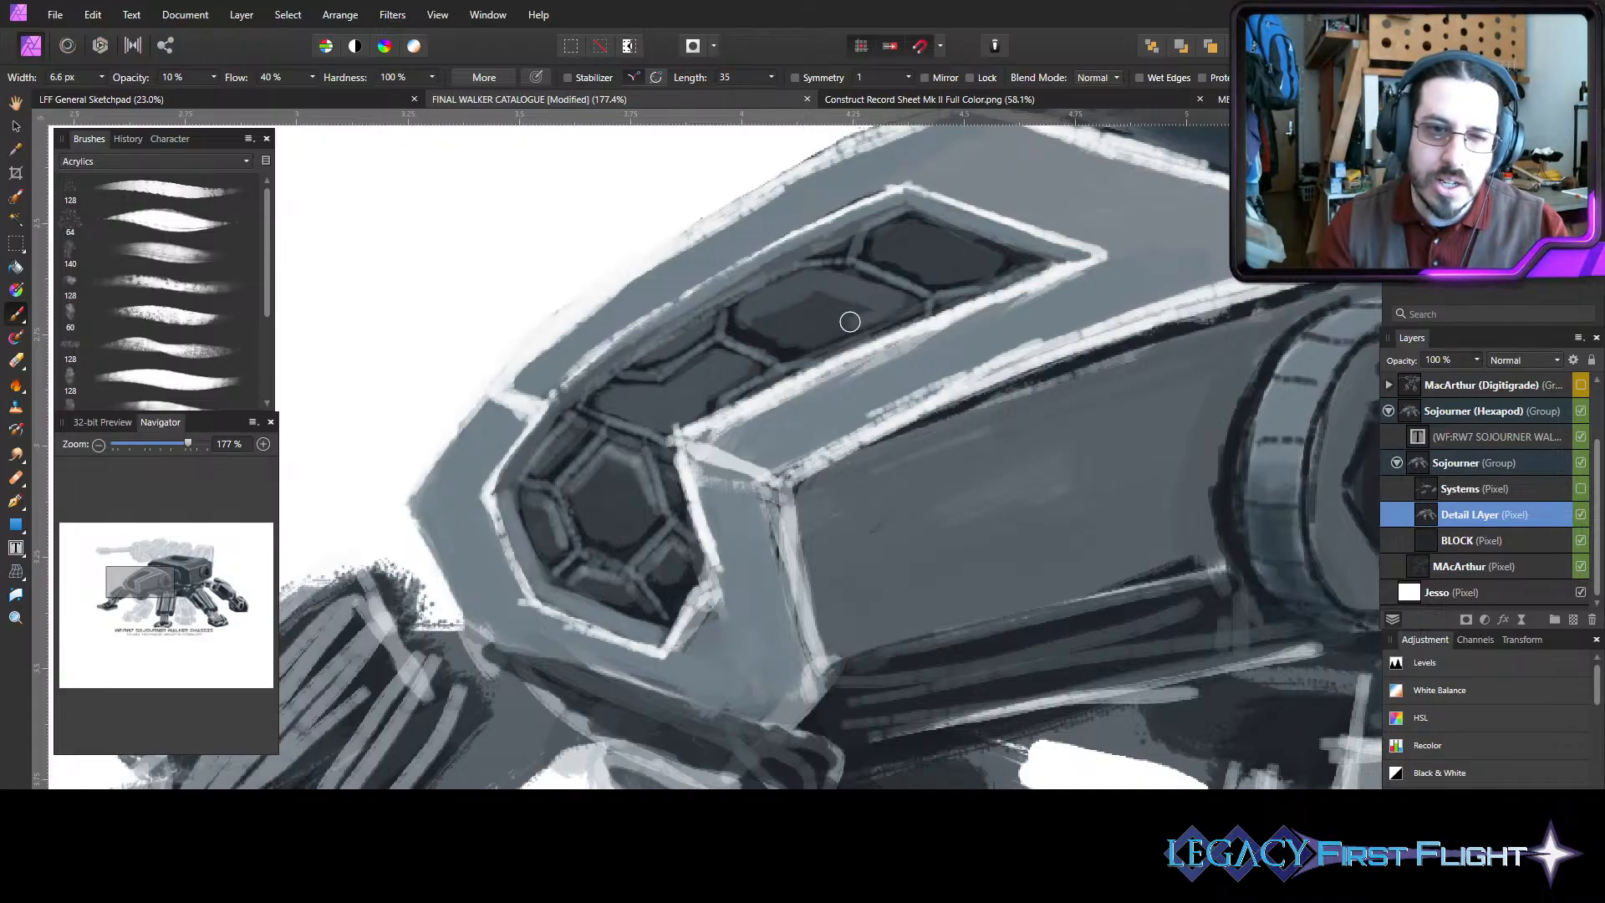
pyautogui.press(']')
pyautogui.press(']')
pyautogui.press(']')
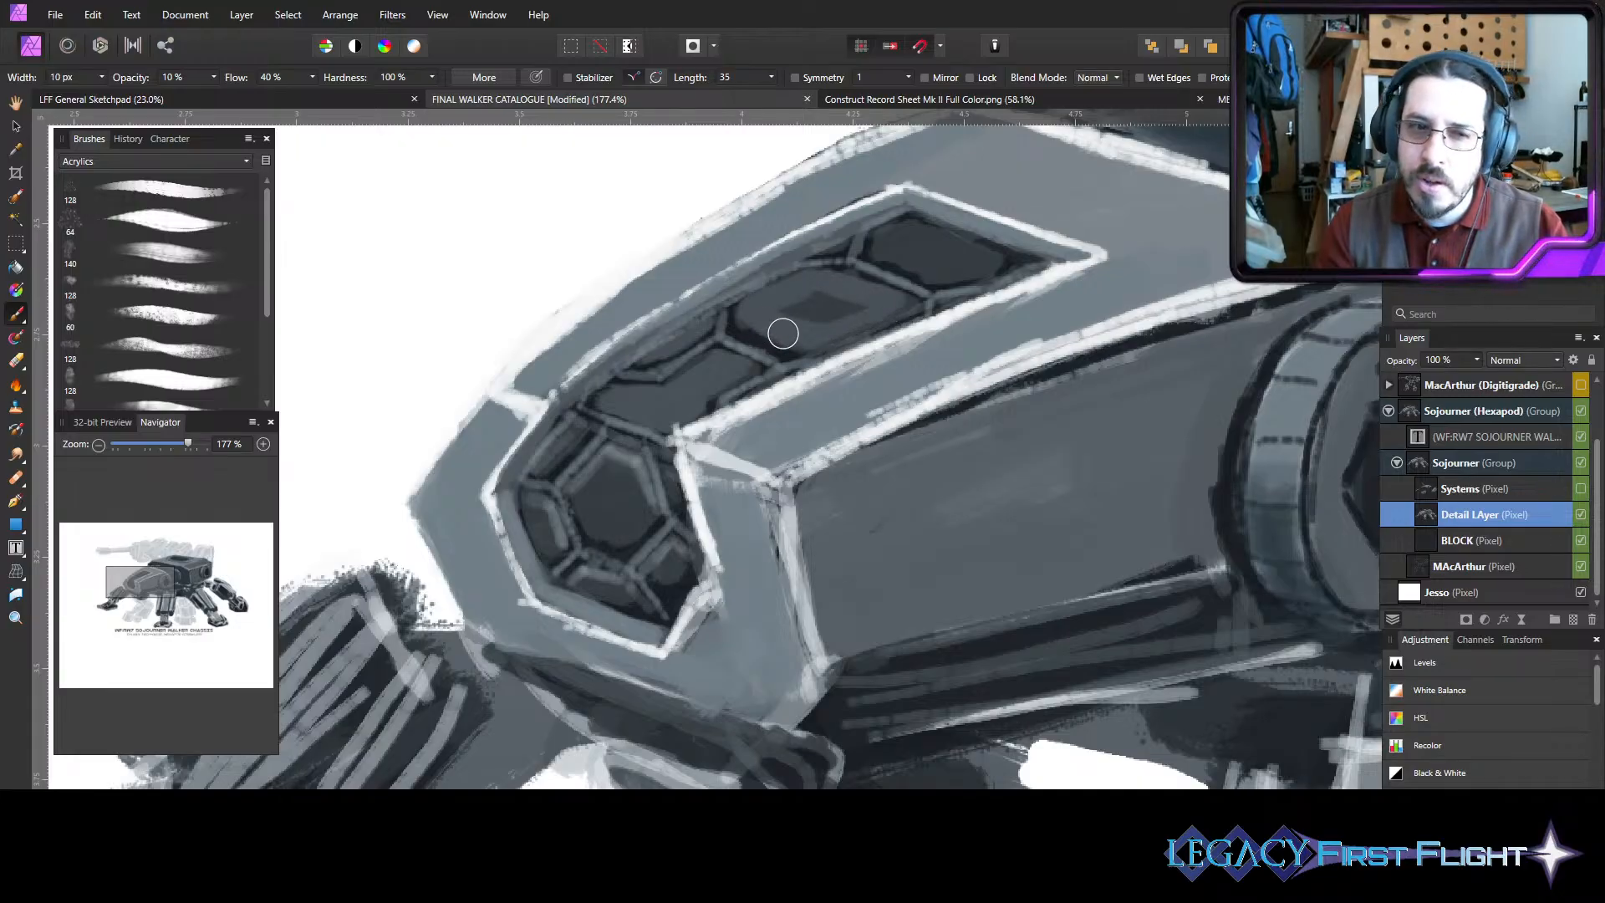
pyautogui.moveTo(796, 311); pyautogui.dragTo(849, 305)
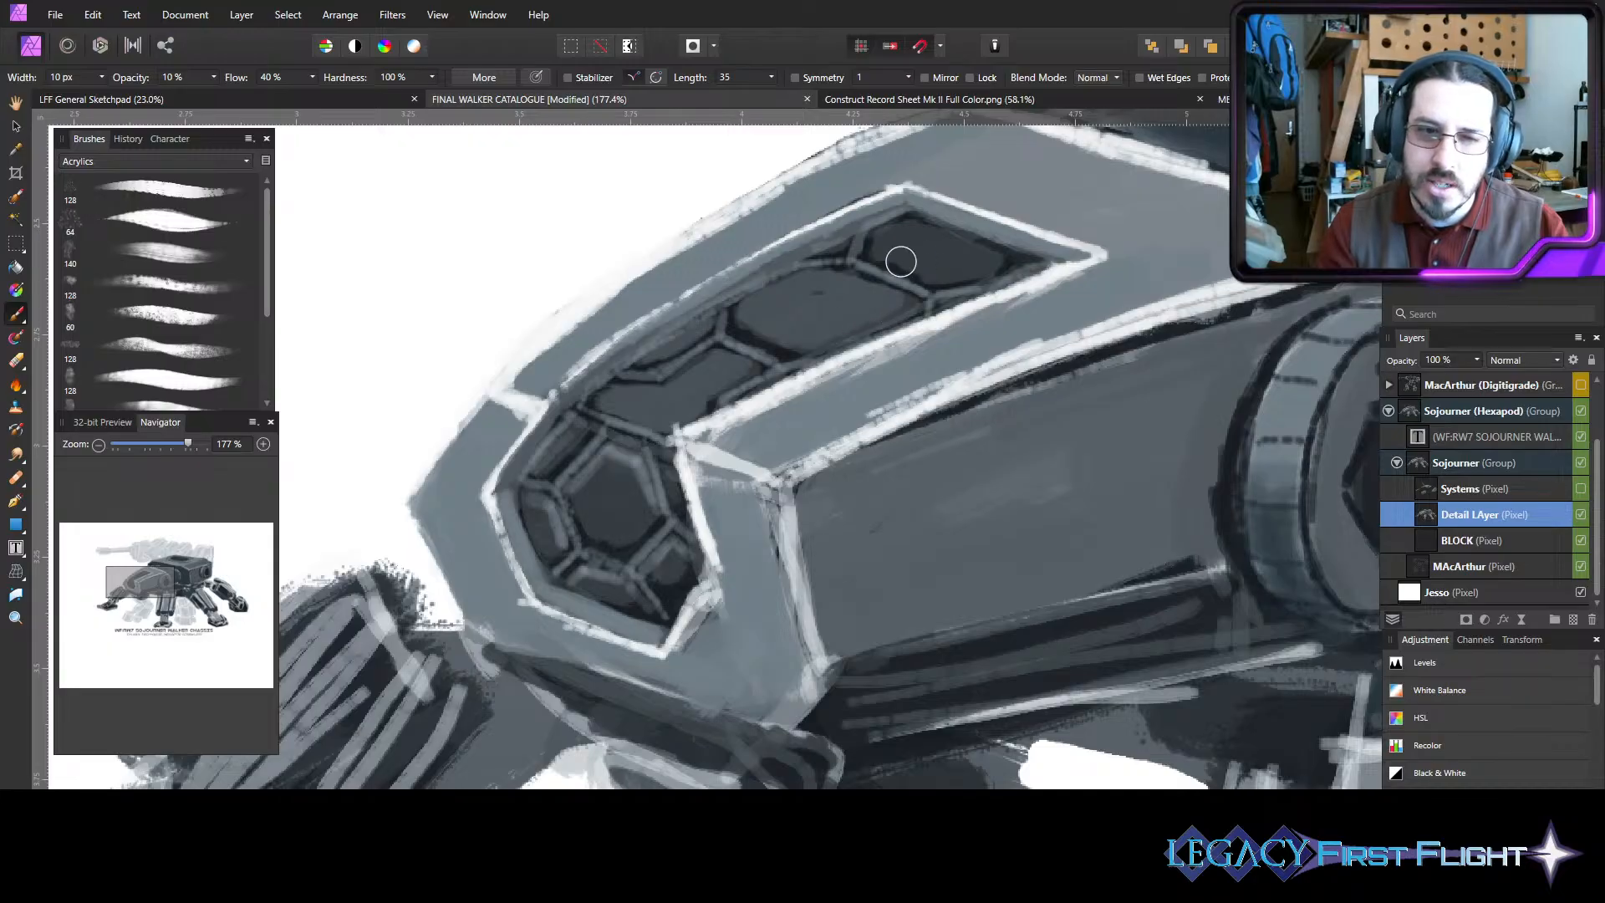
# - Lighten the upper pane's rear cell with a 5.2–7.9 px brush at 10% opacity
pyautogui.press('[')
pyautogui.press('[')
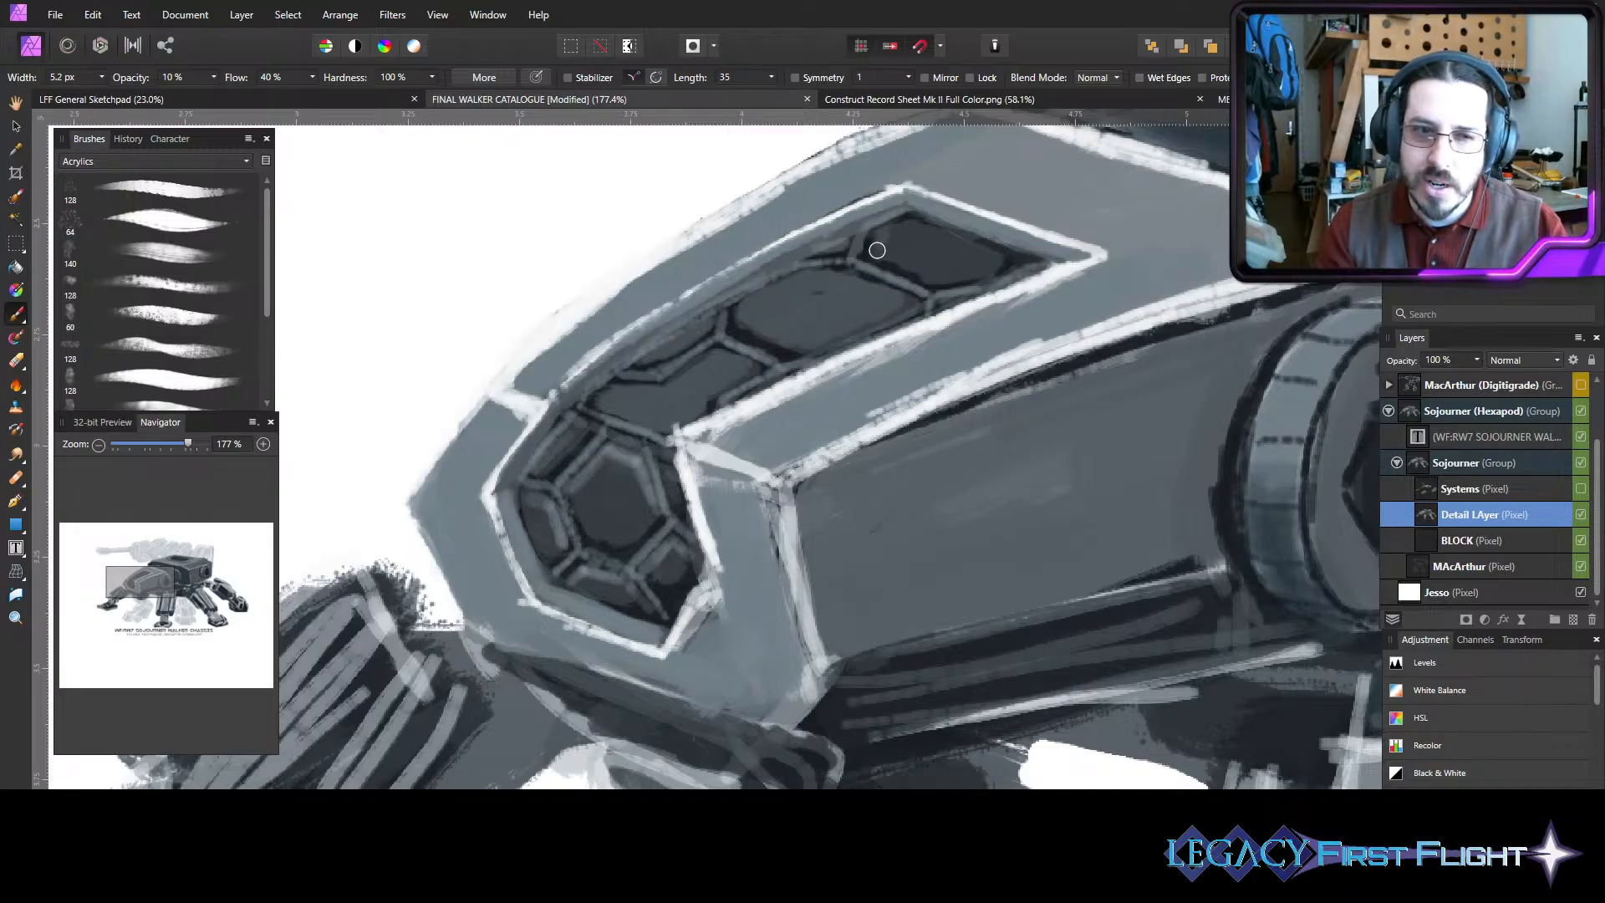
pyautogui.moveTo(877, 250)
pyautogui.mouseDown()
pyautogui.moveTo(933, 233)
pyautogui.moveTo(917, 224)
pyautogui.moveTo(898, 227)
pyautogui.moveTo(989, 254)
pyautogui.mouseUp()
pyautogui.press(']')
pyautogui.press(']')
pyautogui.press(']')
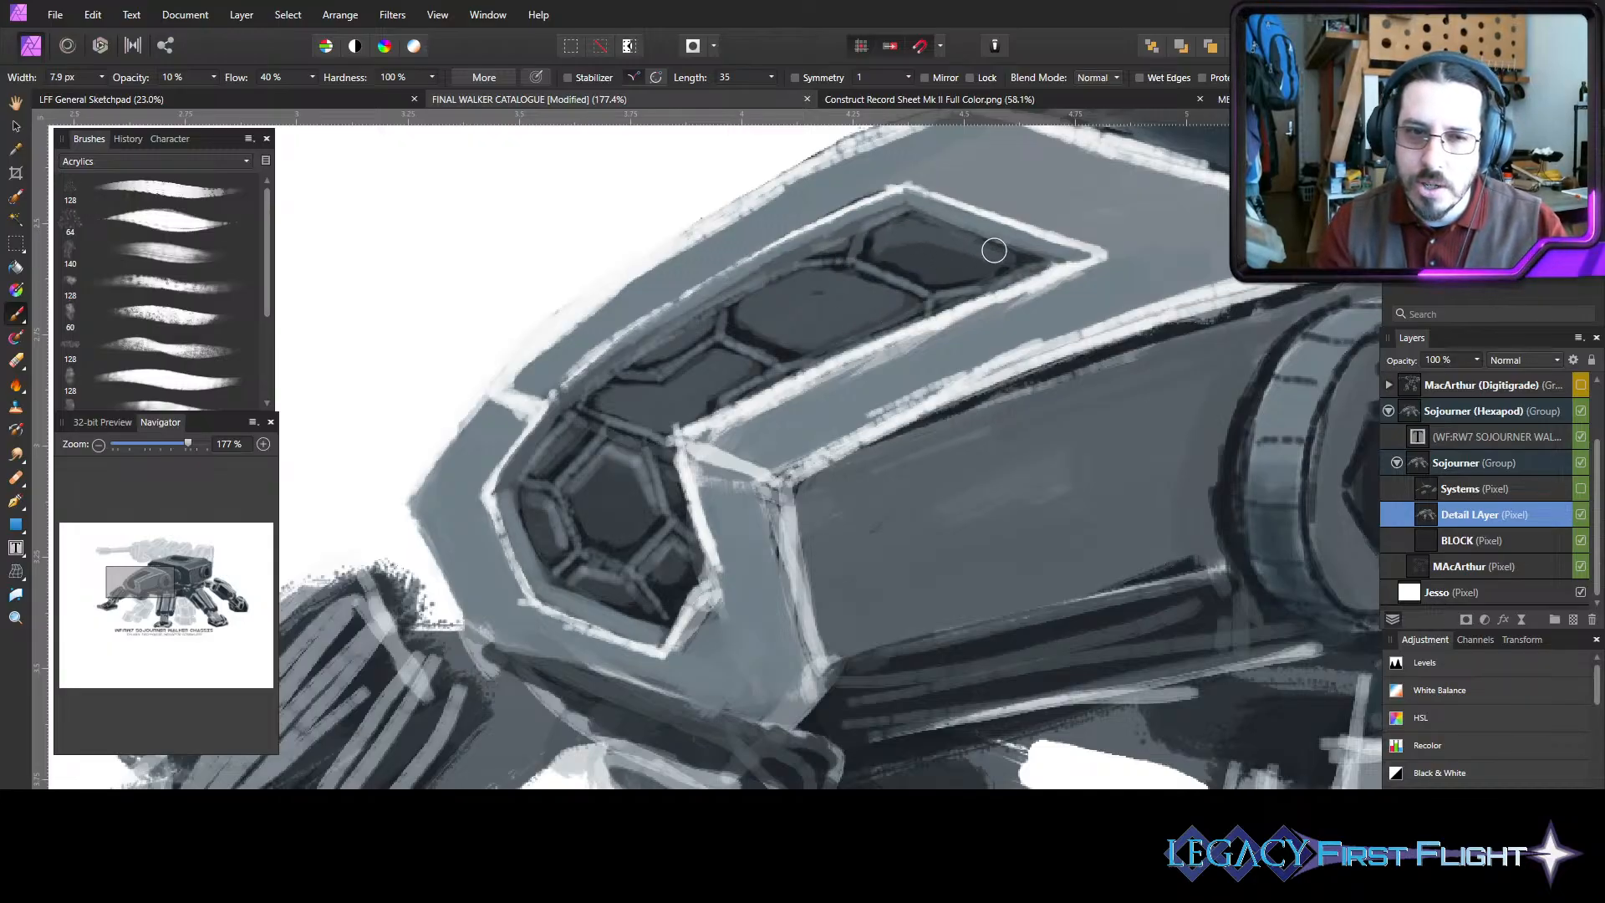
# - Add lighter edge bands inside the upper pane's middle, front and rear cells with a 4.1–5.7 px brush
pyautogui.press('[')
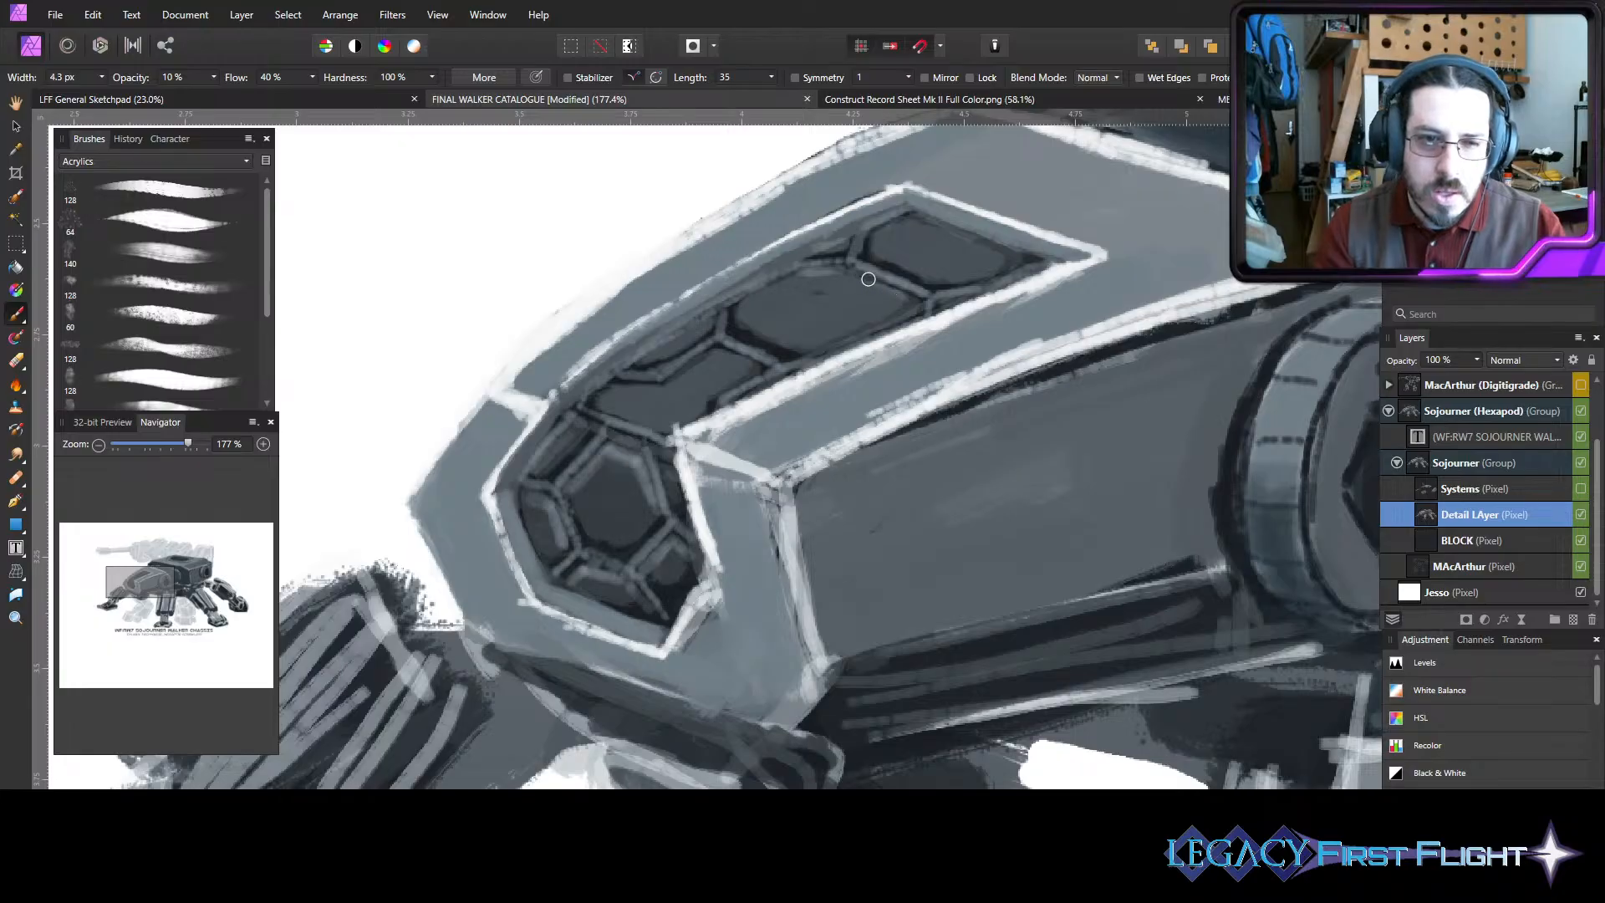
pyautogui.press(']')
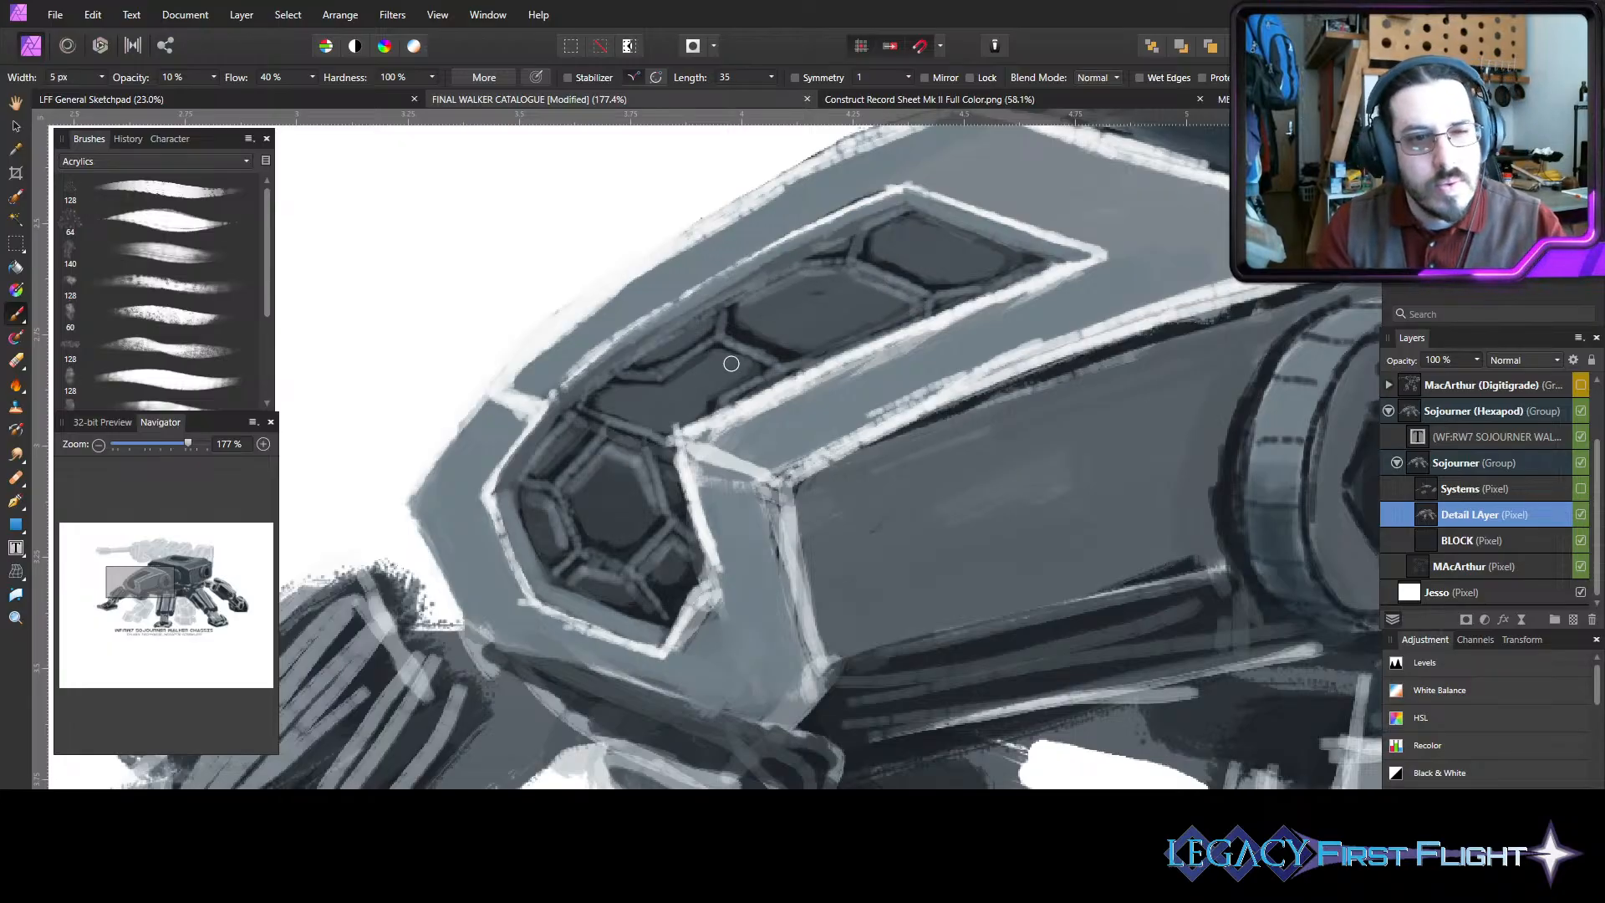
pyautogui.press(']')
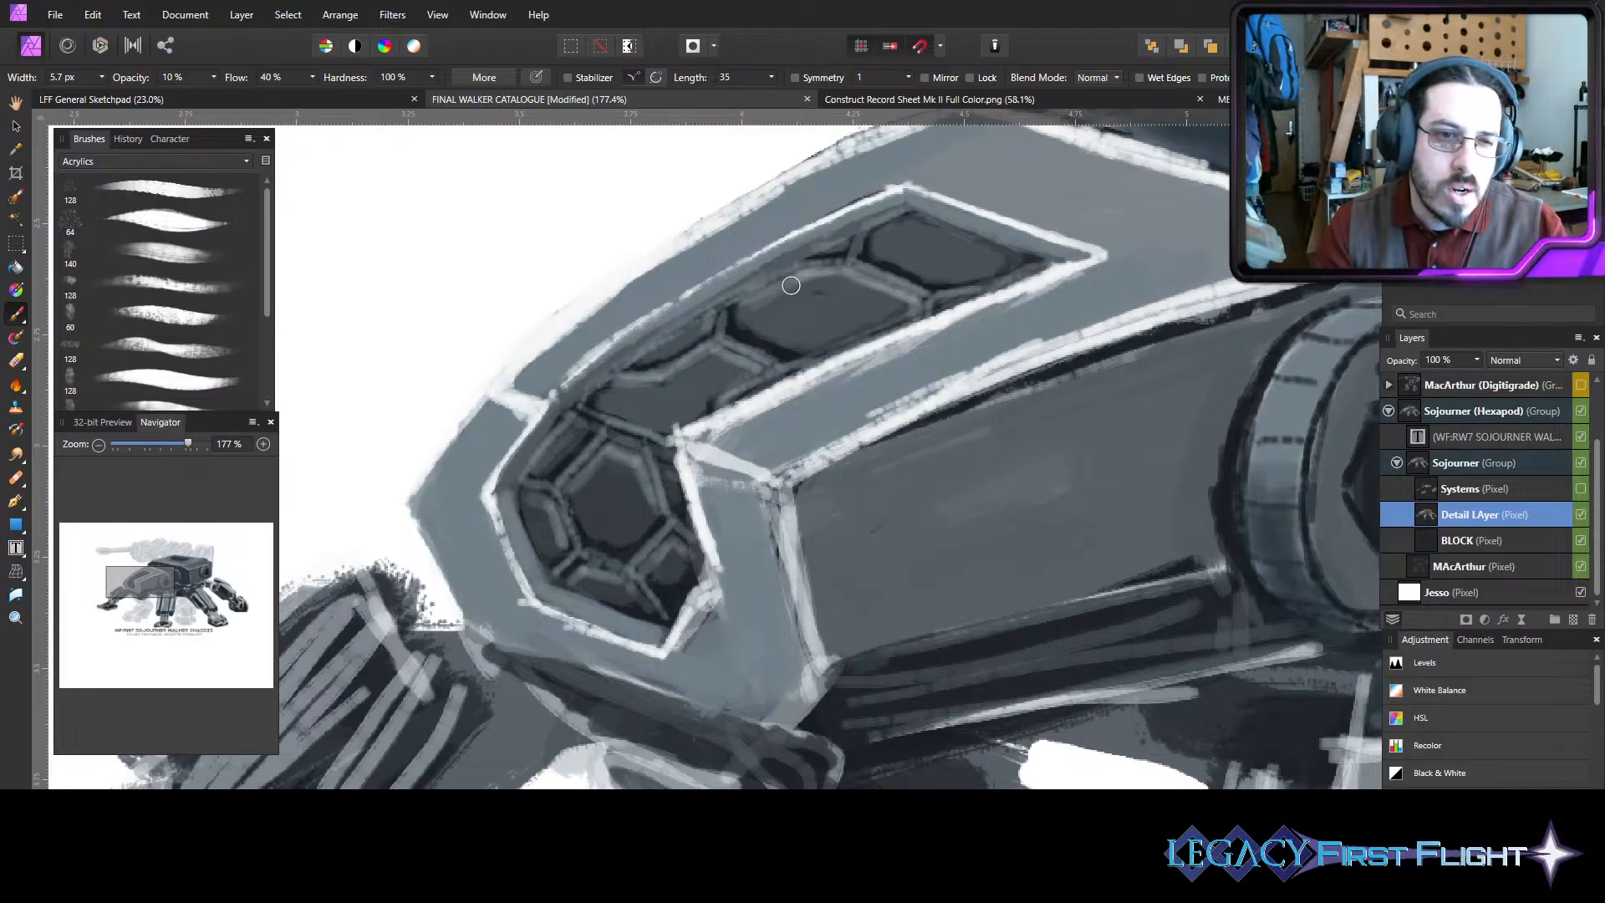
pyautogui.press('[')
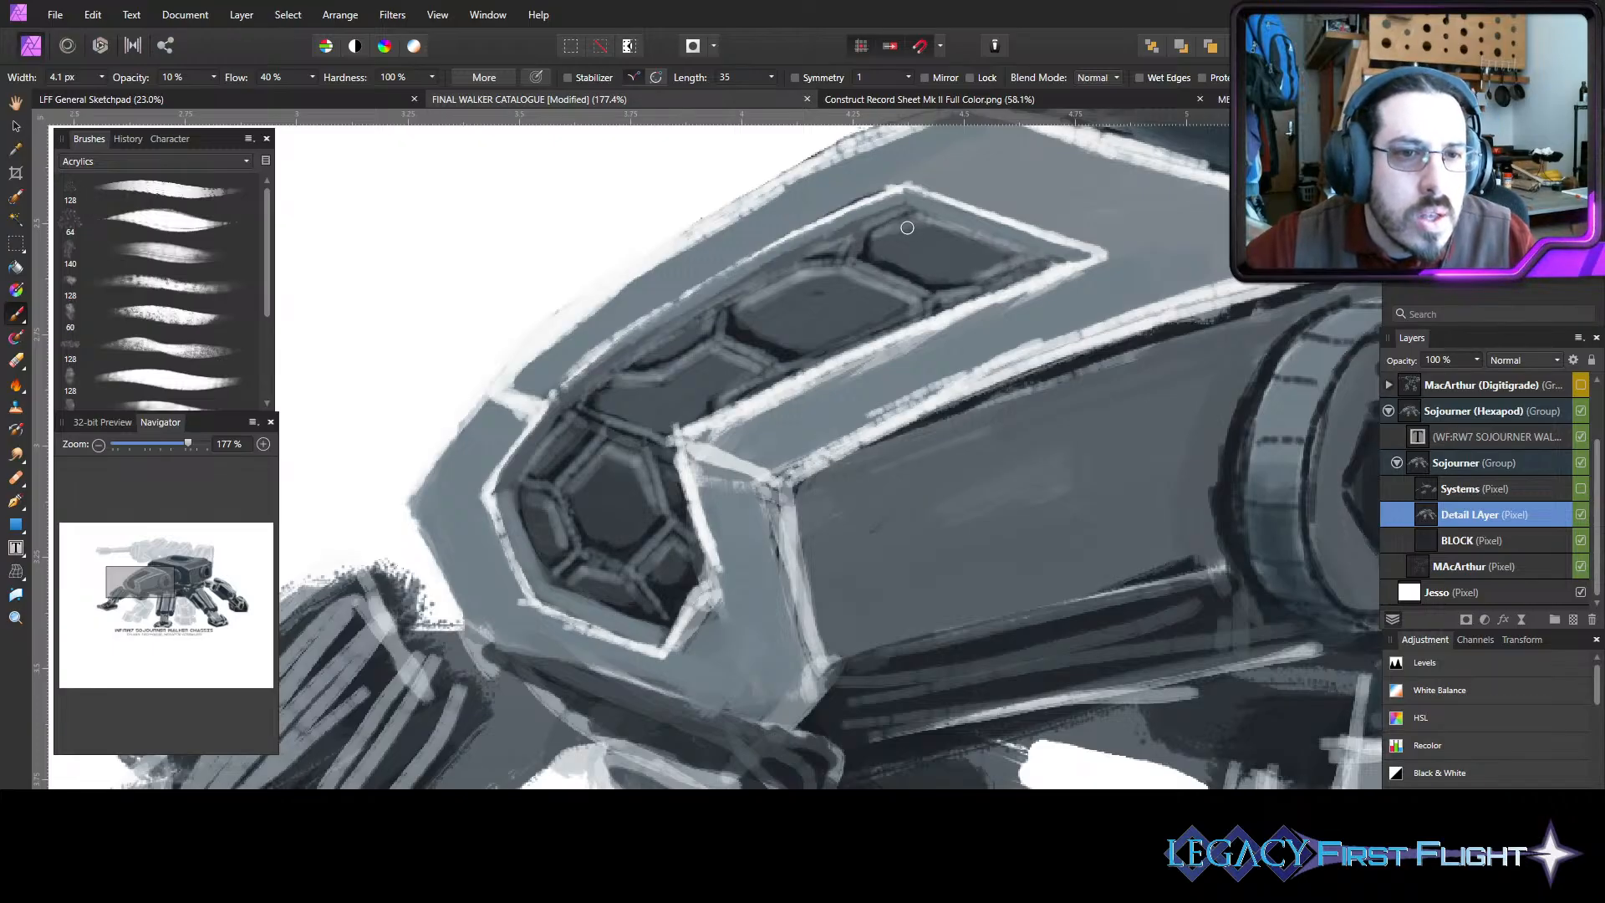
# - Brighten the interior of the upper pane's rear cell with another soft pass at 10% opacity
pyautogui.press(']')
pyautogui.press(']')
pyautogui.moveTo(879, 239)
pyautogui.mouseDown()
pyautogui.moveTo(962, 259)
pyautogui.moveTo(882, 243)
pyautogui.moveTo(931, 243)
pyautogui.mouseUp()
pyautogui.press('[')
pyautogui.press('[')
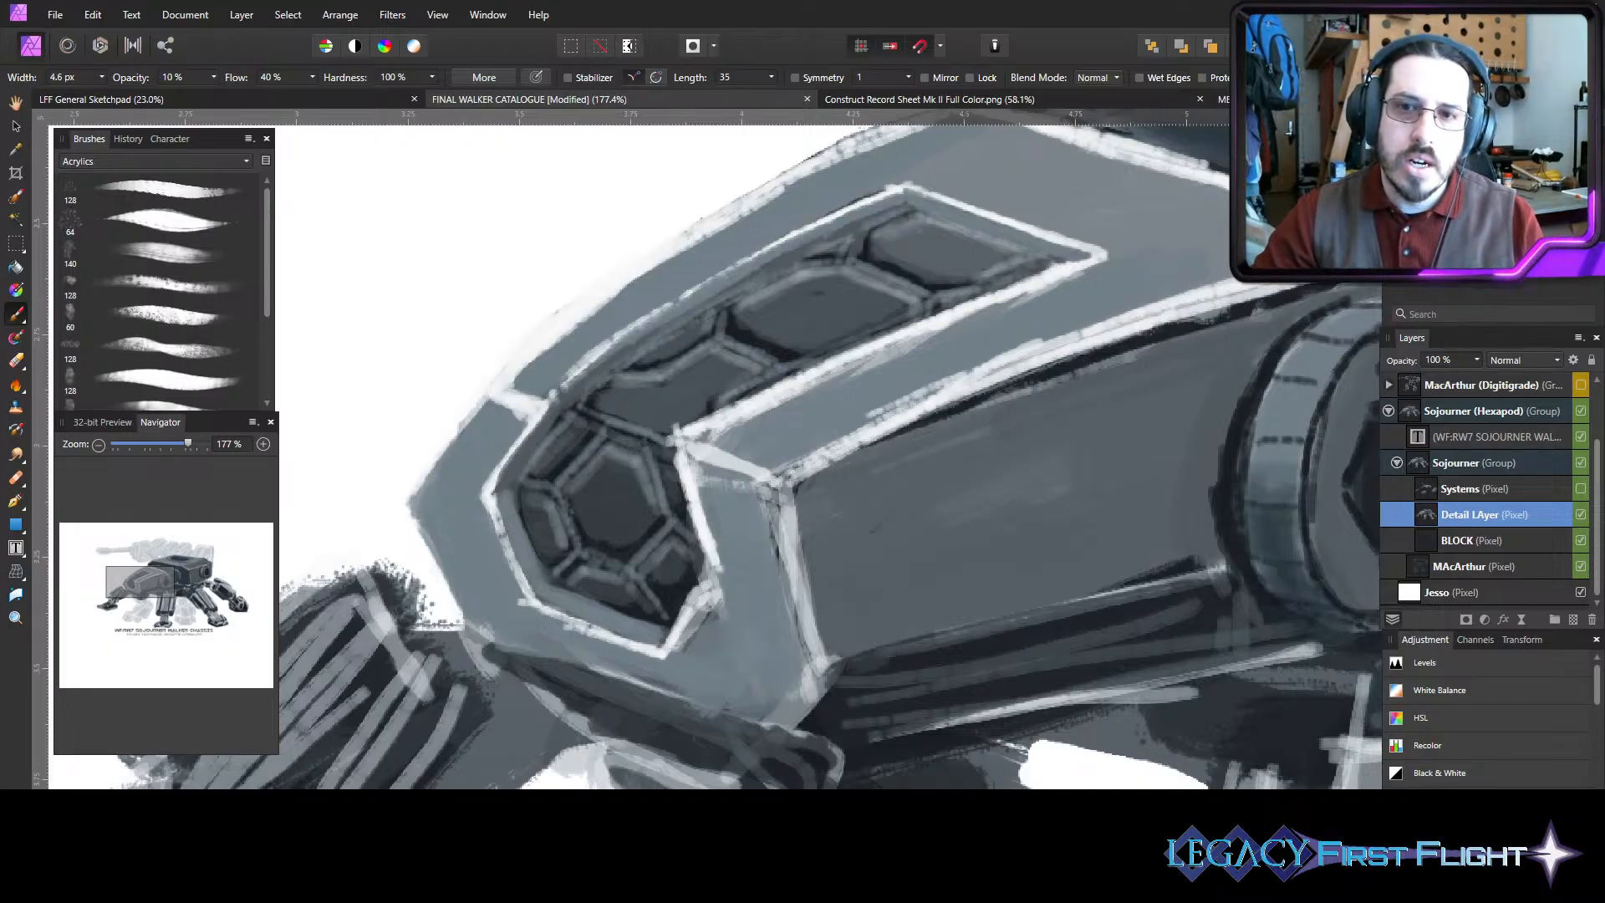
# - Trace a dark outline just inside the white window frame around both cockpit panes with a 3 px brush at 75% opacity
pyautogui.press('[')
pyautogui.press('[')
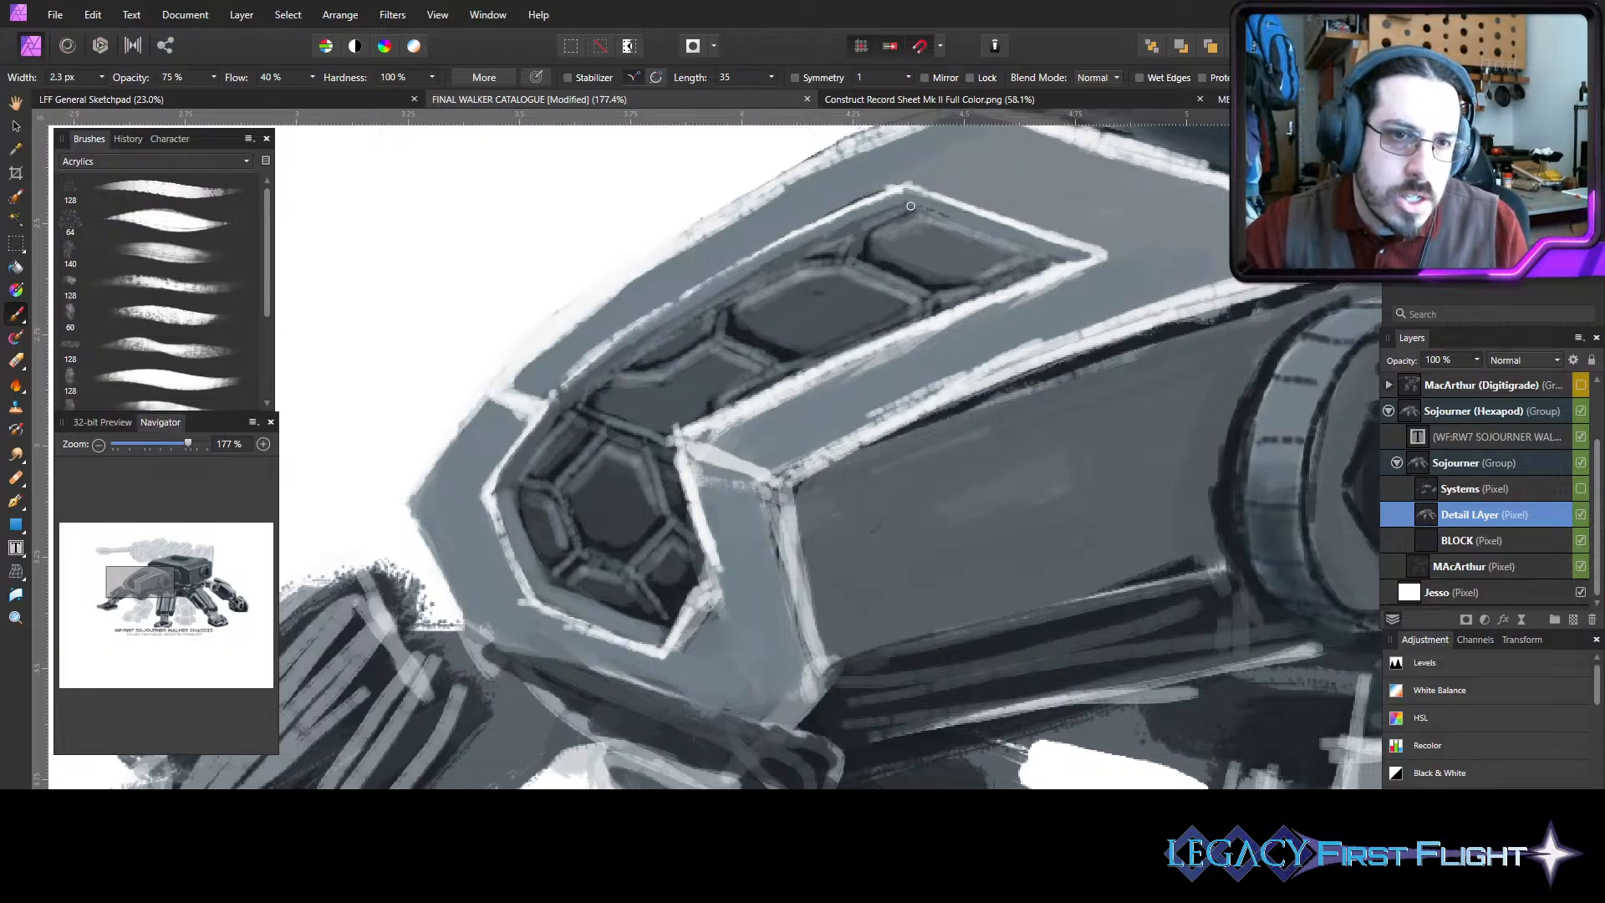
pyautogui.press(']')
pyautogui.moveTo(913, 204); pyautogui.dragTo(1055, 252)
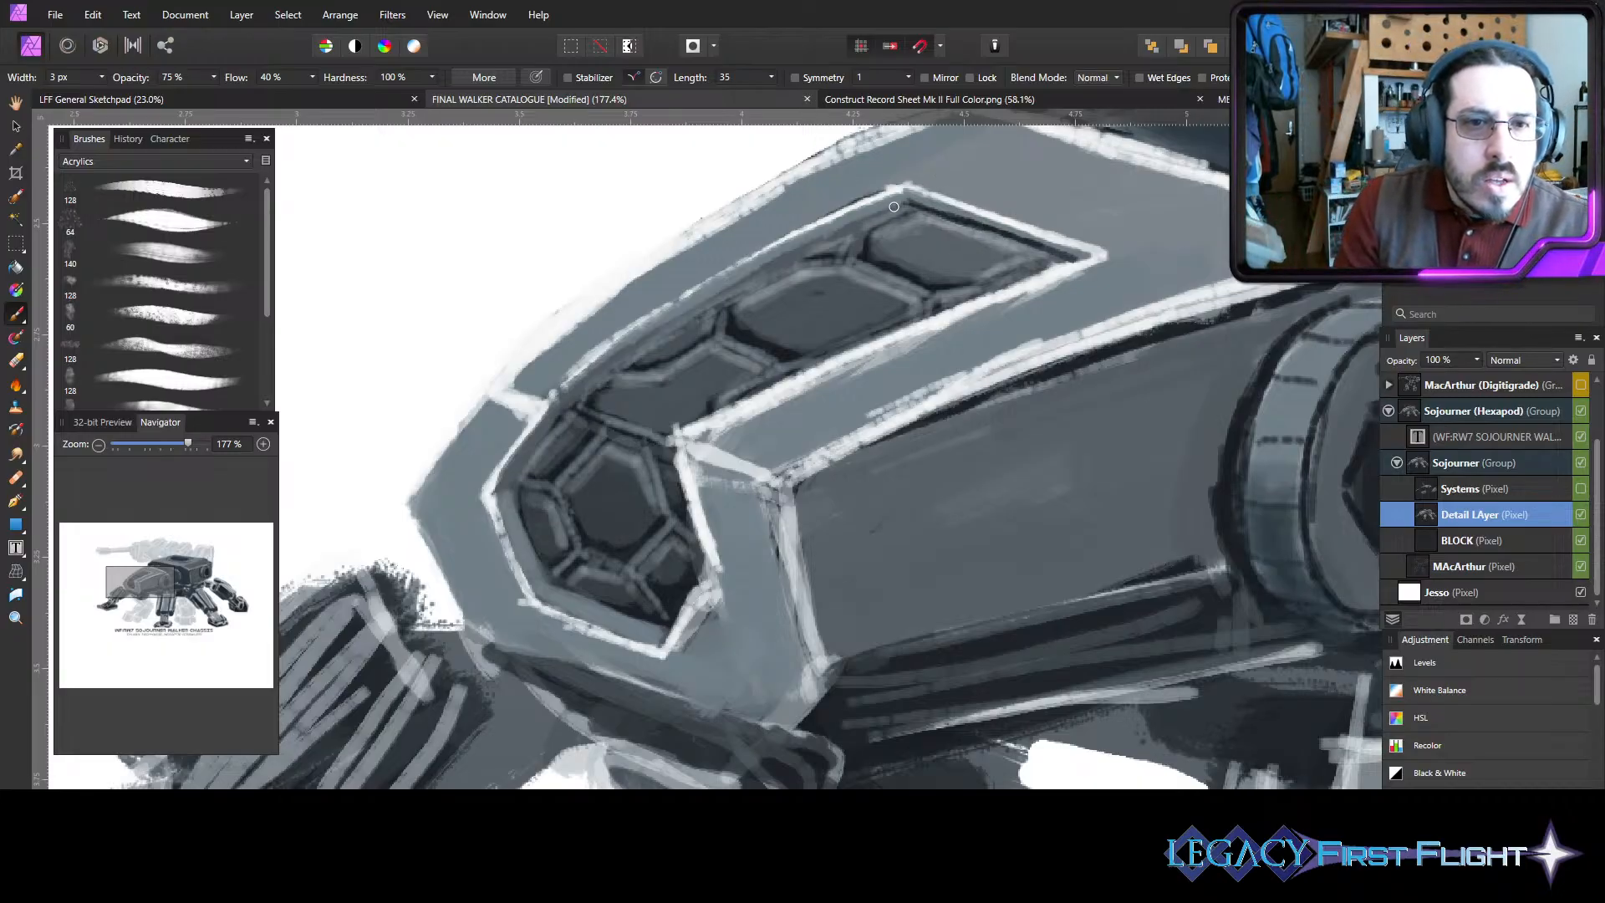
pyautogui.moveTo(856, 223); pyautogui.dragTo(905, 203)
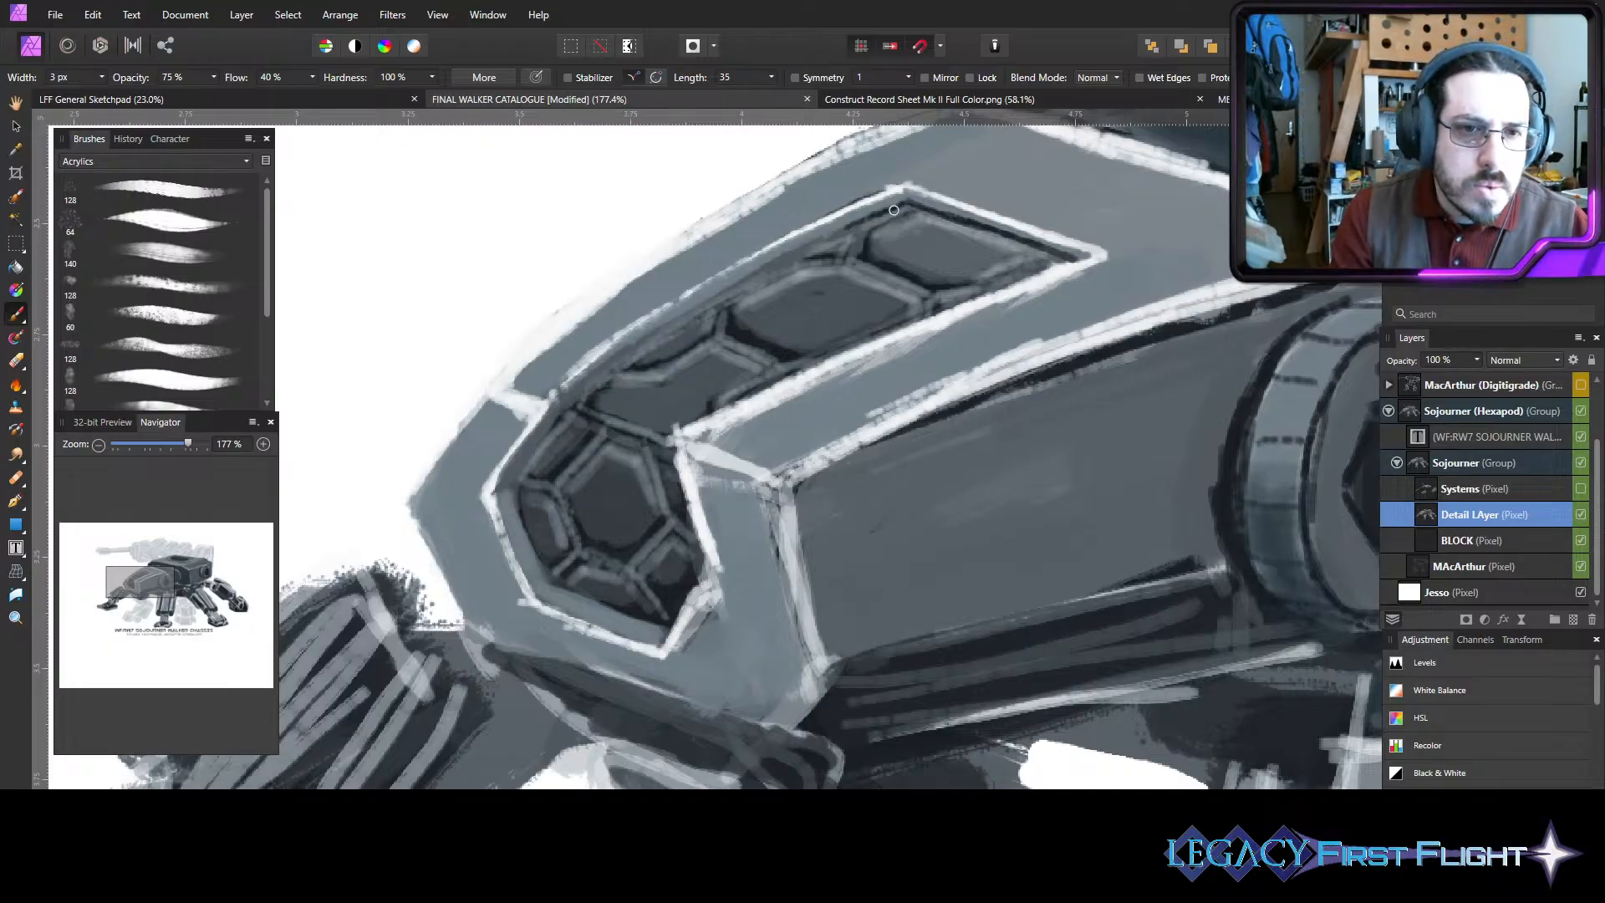
pyautogui.moveTo(894, 210)
pyautogui.mouseDown()
pyautogui.moveTo(692, 306)
pyautogui.moveTo(746, 277)
pyautogui.moveTo(551, 420)
pyautogui.moveTo(509, 489)
pyautogui.moveTo(500, 524)
pyautogui.moveTo(518, 514)
pyautogui.moveTo(522, 527)
pyautogui.moveTo(515, 495)
pyautogui.moveTo(541, 586)
pyautogui.moveTo(540, 553)
pyautogui.moveTo(575, 503)
pyautogui.moveTo(608, 579)
pyautogui.moveTo(579, 595)
pyautogui.moveTo(667, 623)
pyautogui.mouseUp()
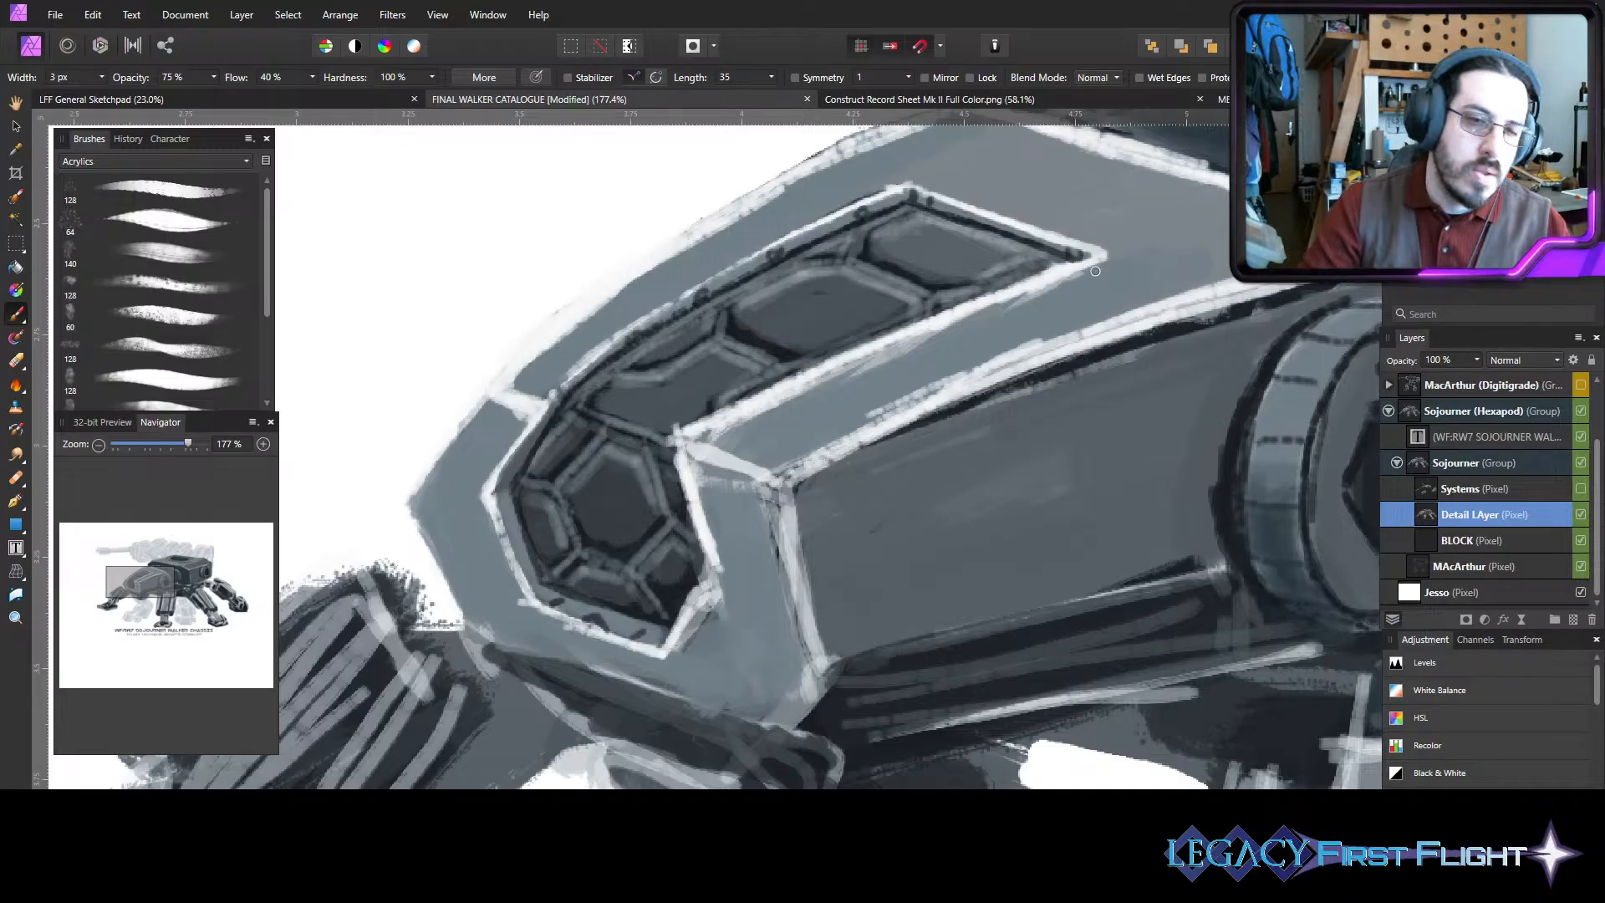
# - Save the walker document
pyautogui.scroll(-4, 1049, 674)
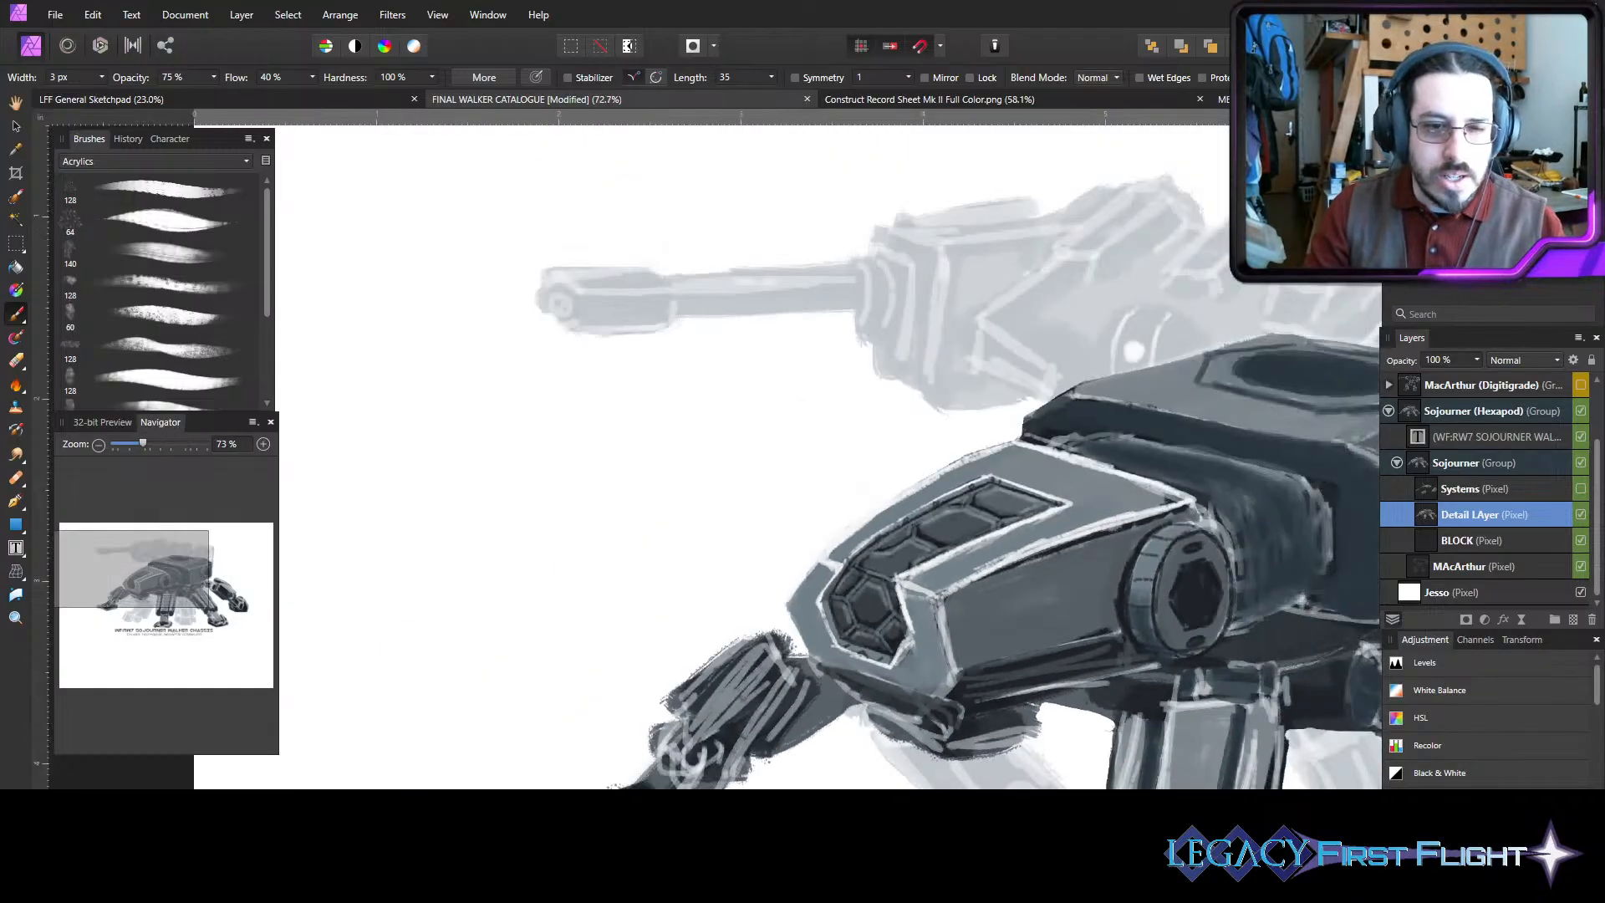
pyautogui.moveTo(1338, 758); pyautogui.dragTo(1020, 557)
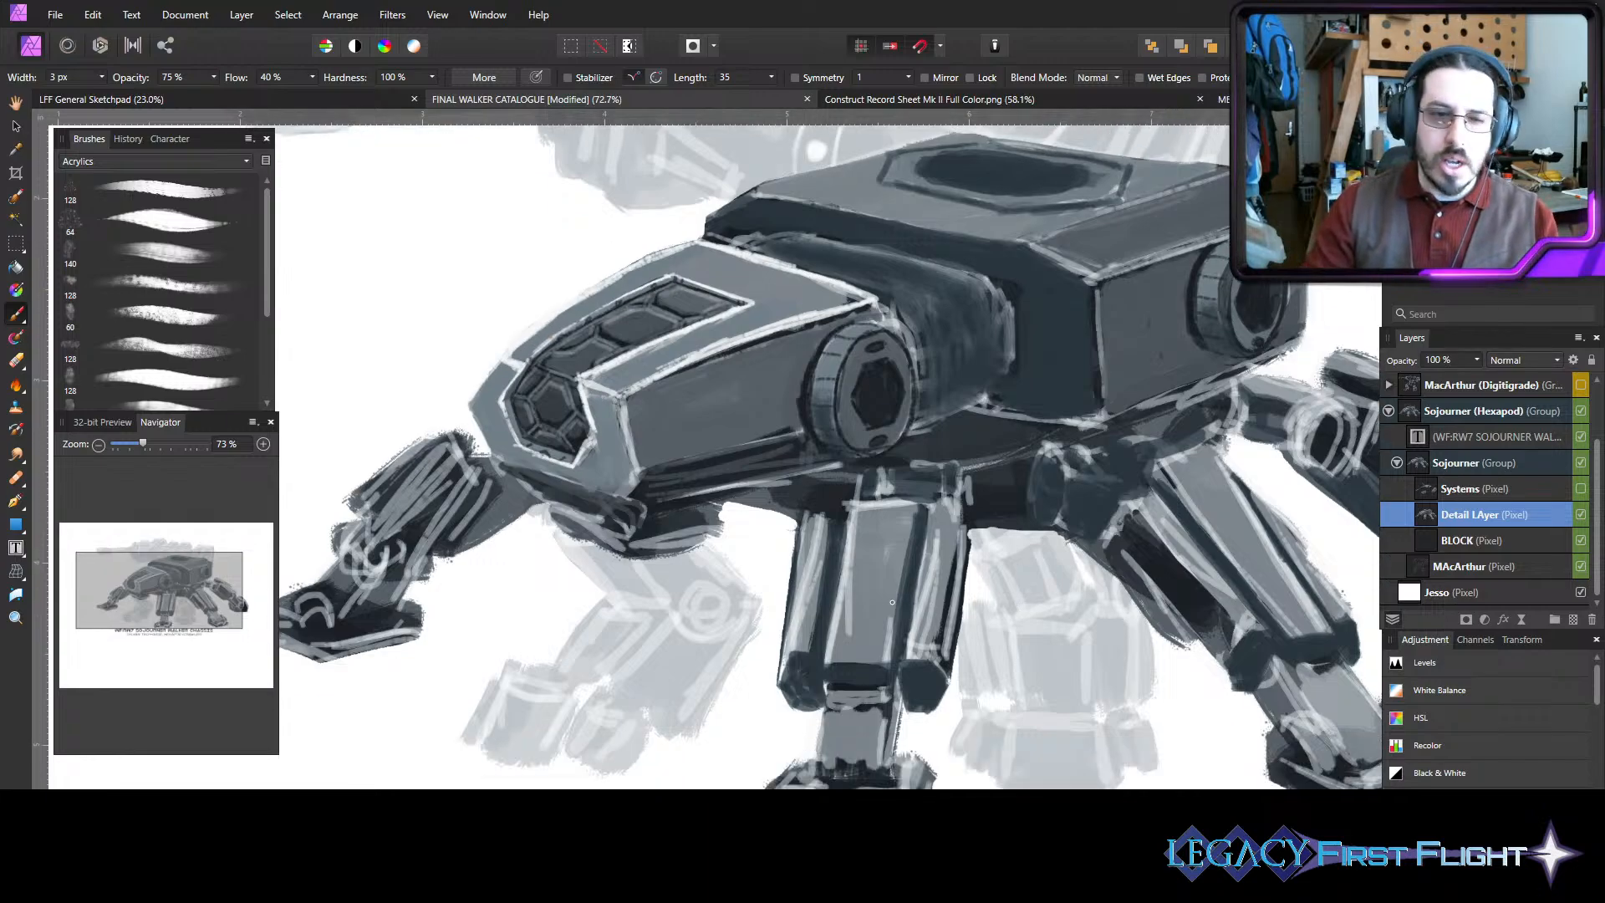
pyautogui.hotkey('ctrl', 's')
pyautogui.scroll(-1, 801, 529)
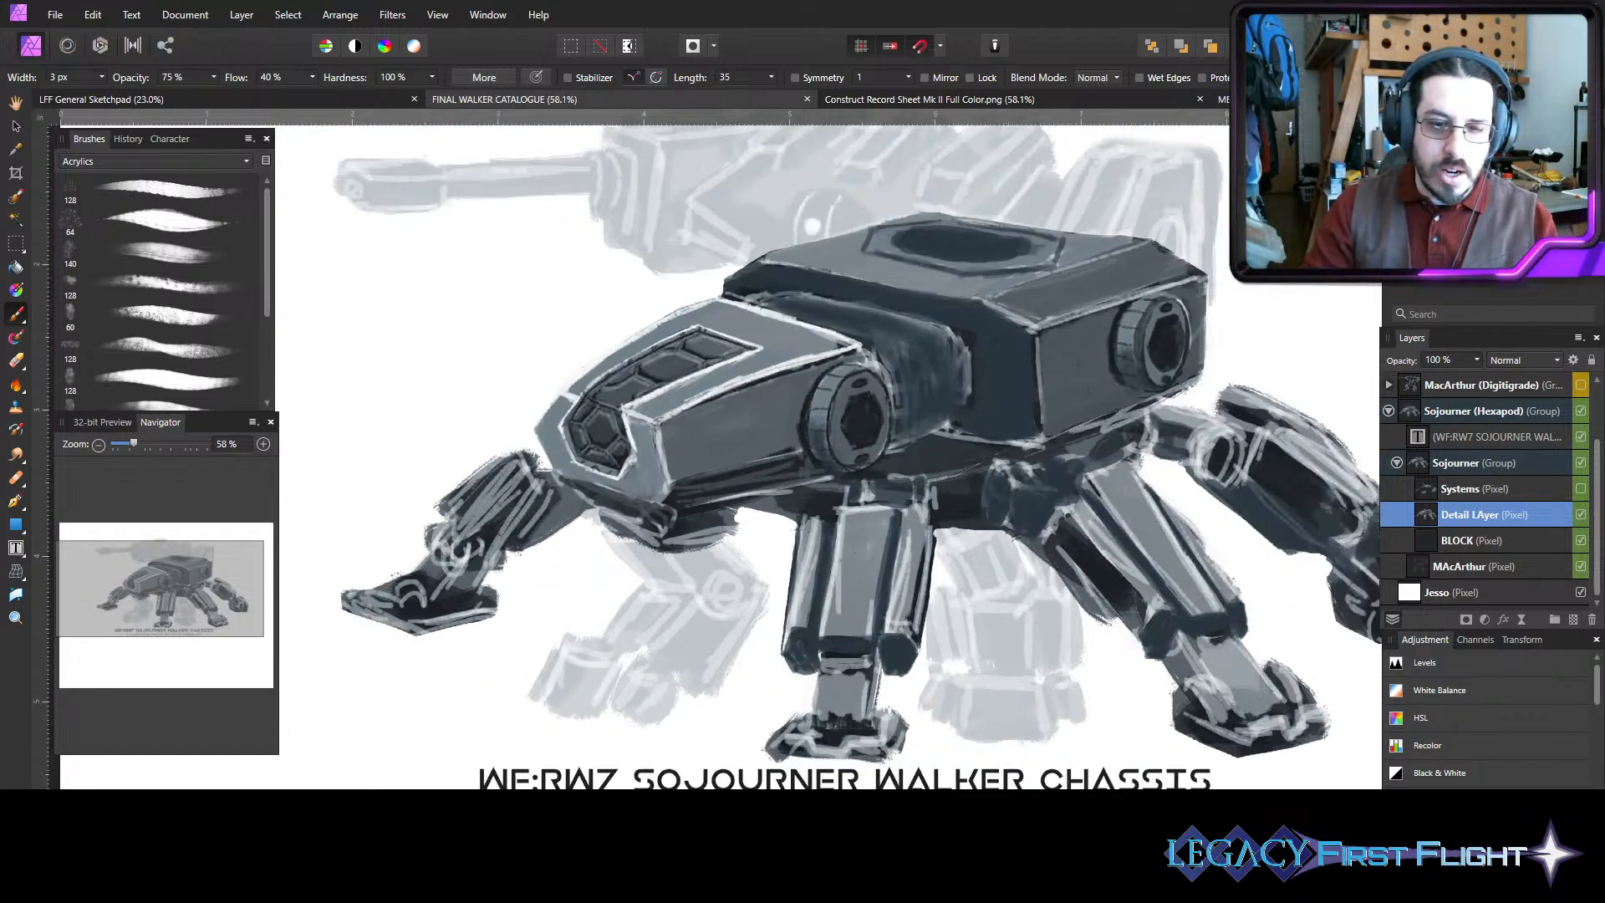
pyautogui.hscroll(2, 828, 457)
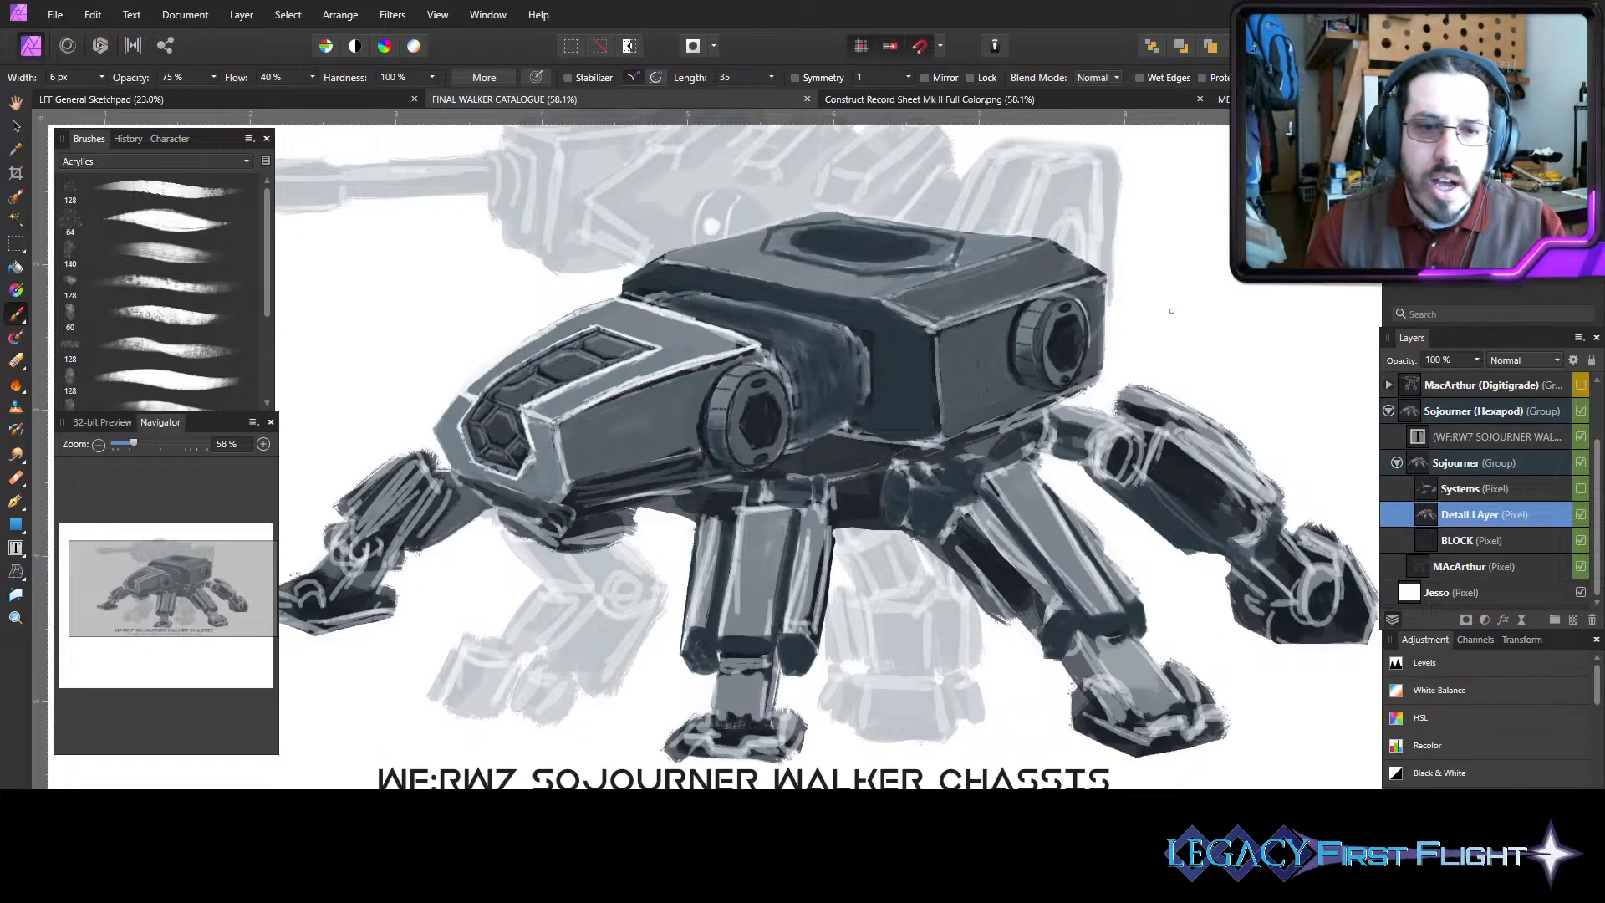
# - Darken the leg joints beneath the rear hull block with a 6–9.2 px brush at 75% opacity
pyautogui.press(']')
pyautogui.moveTo(890, 487)
pyautogui.mouseDown()
pyautogui.moveTo(887, 507)
pyautogui.moveTo(924, 499)
pyautogui.mouseUp()
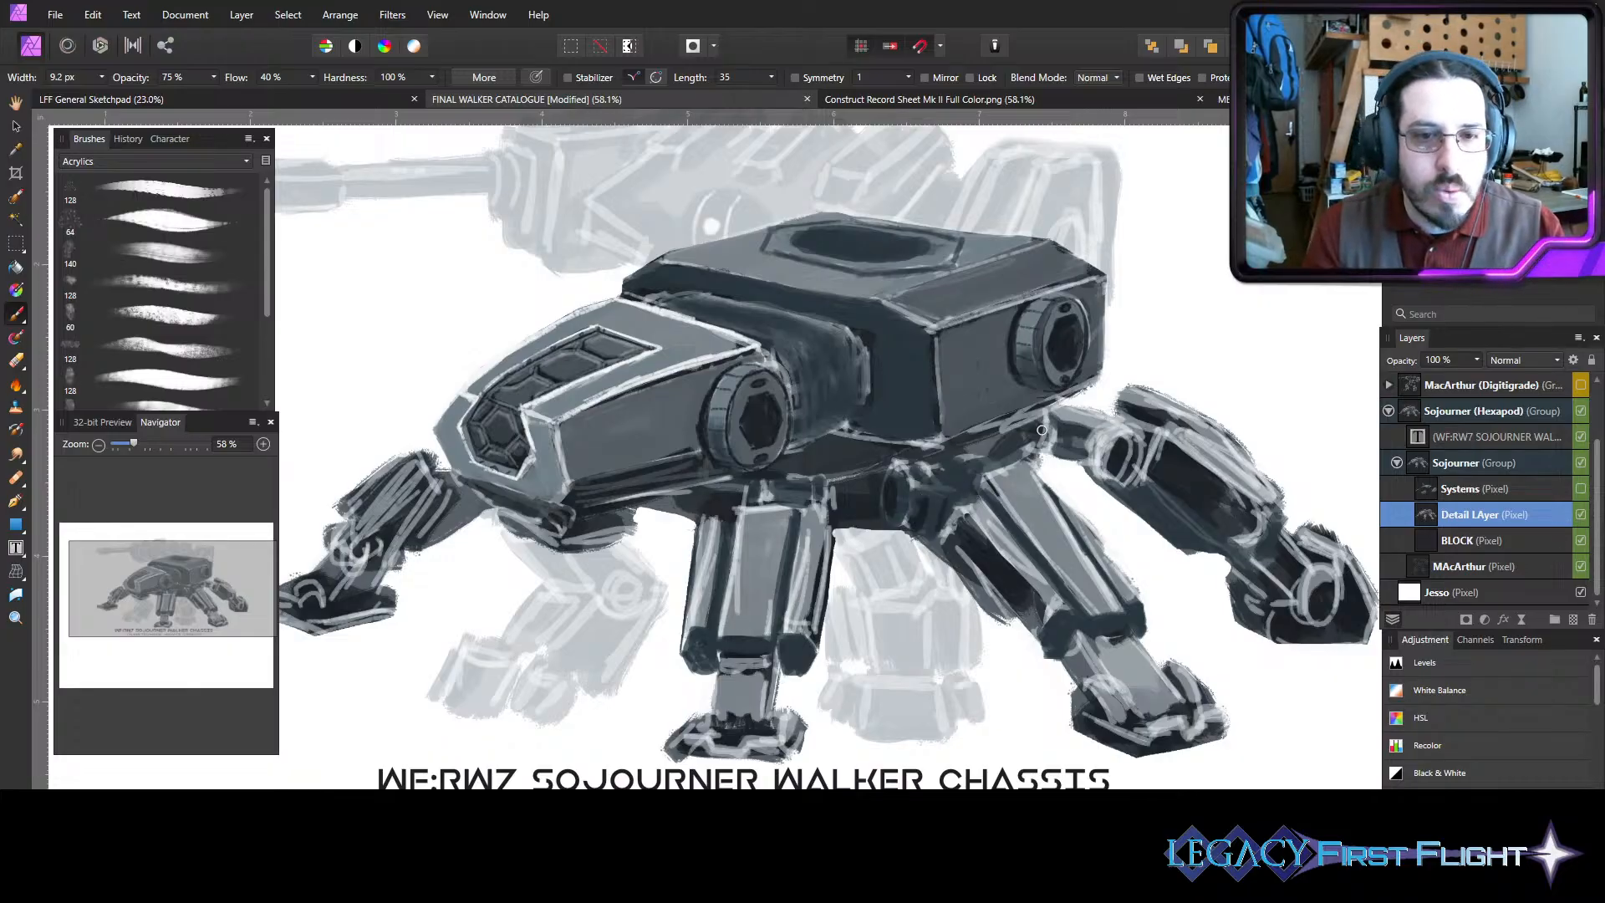
pyautogui.moveTo(1042, 429)
pyautogui.mouseDown()
pyautogui.moveTo(1129, 443)
pyautogui.moveTo(1113, 451)
pyautogui.moveTo(1122, 479)
pyautogui.moveTo(1132, 438)
pyautogui.moveTo(1125, 475)
pyautogui.moveTo(1164, 540)
pyautogui.moveTo(1214, 545)
pyautogui.mouseUp()
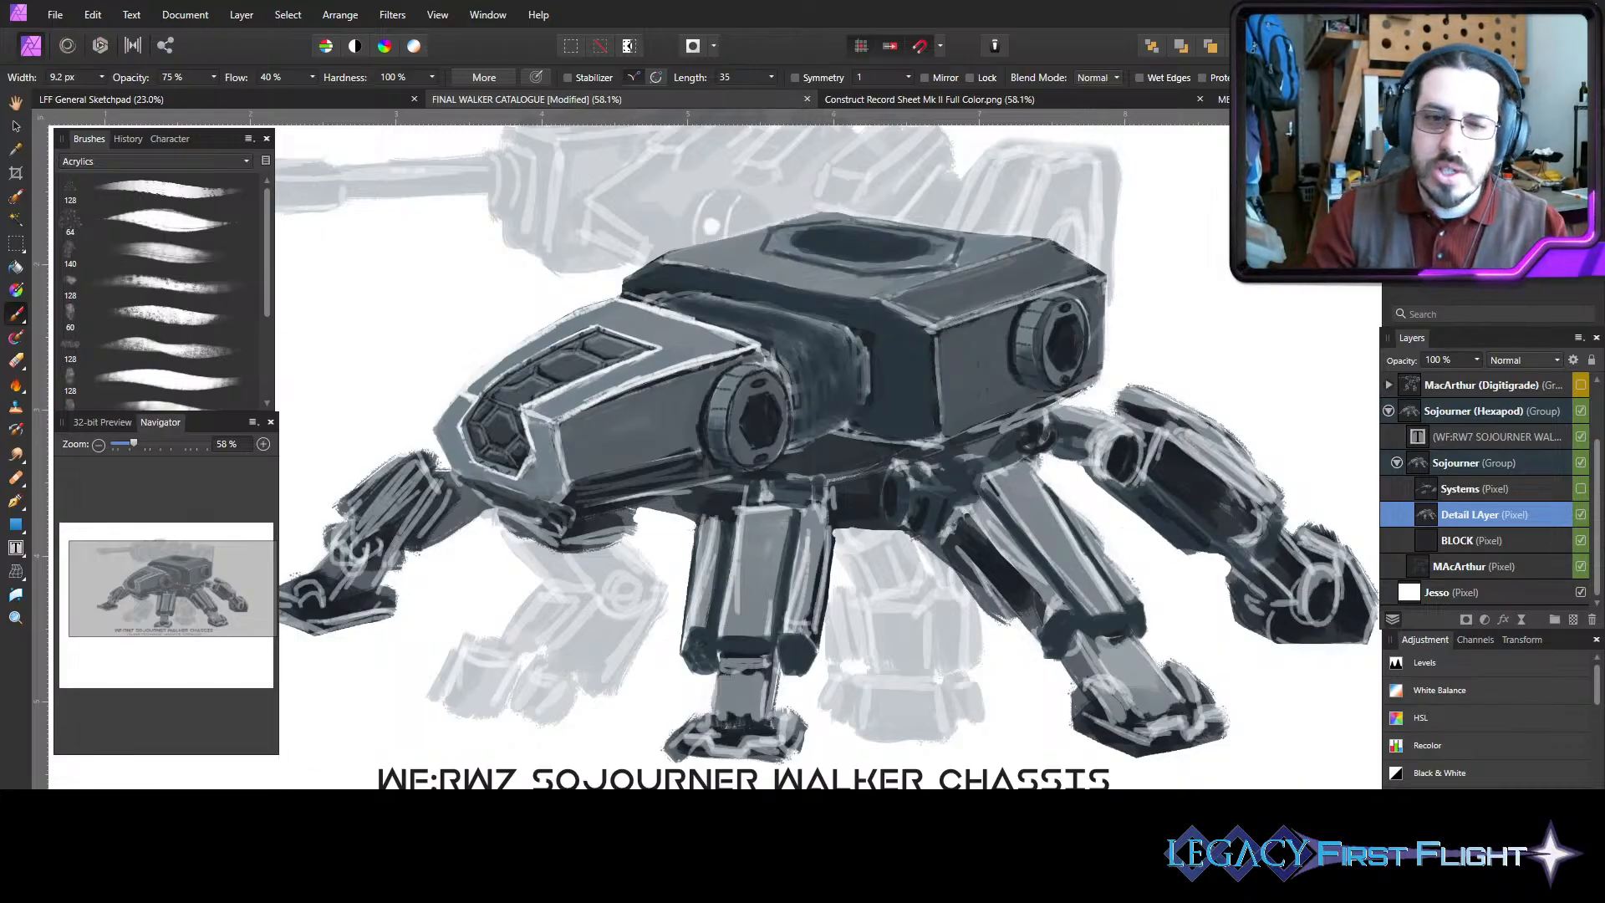
# - Paint two dark diagonal panel bands across the rear hull's sloped upper side panel with a 4.6 px brush
pyautogui.press('[')
pyautogui.press('[')
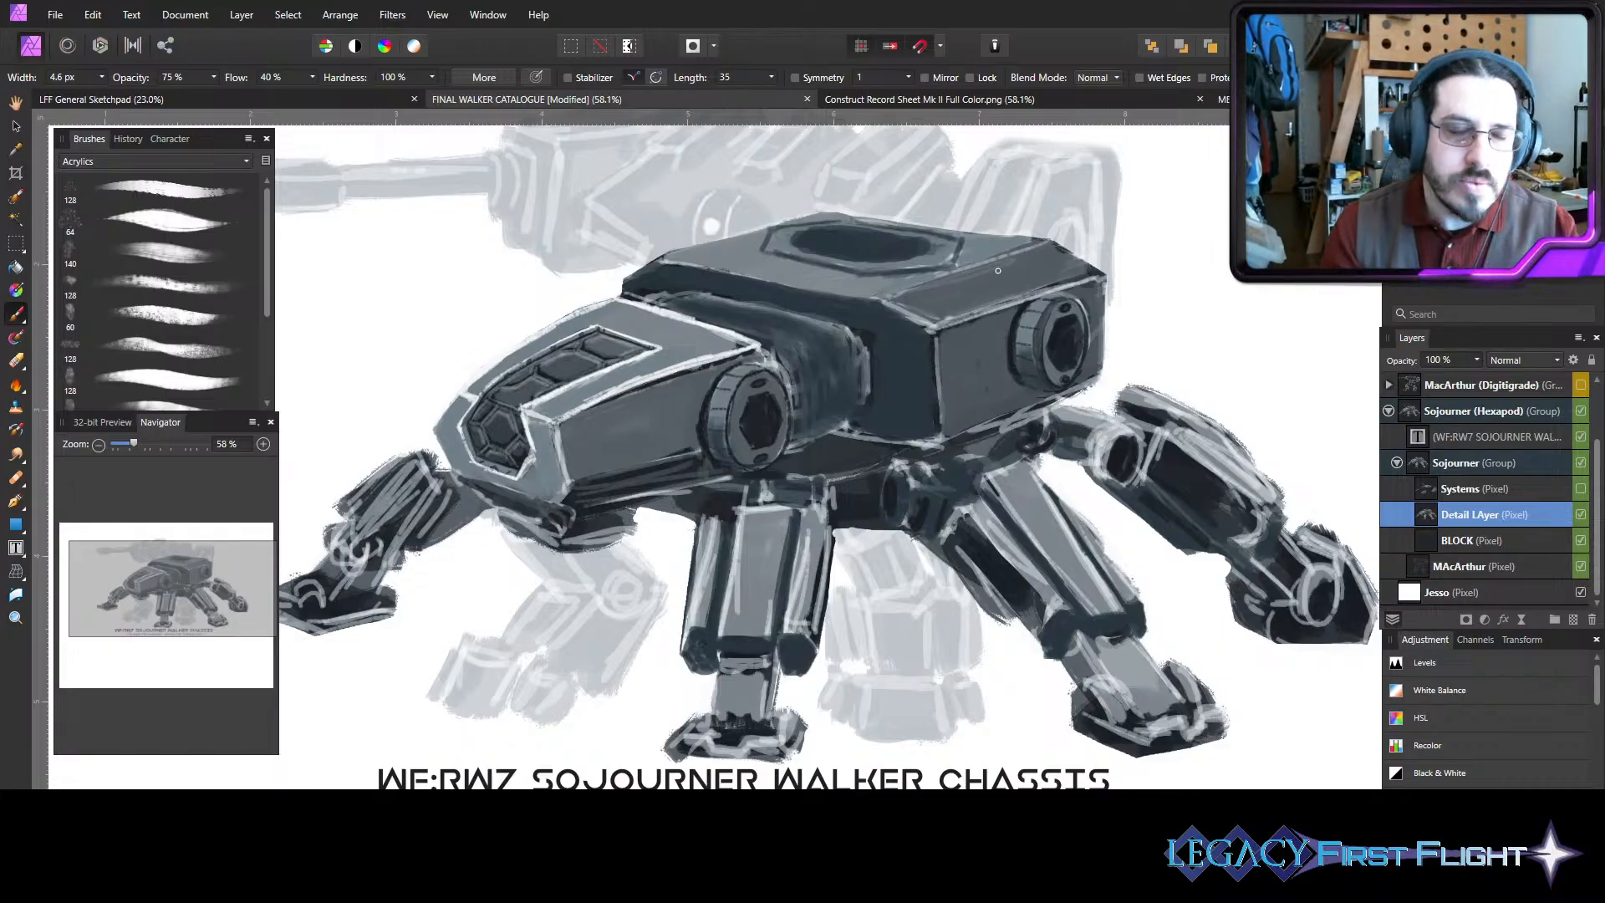
pyautogui.scroll(3, 1092, 356)
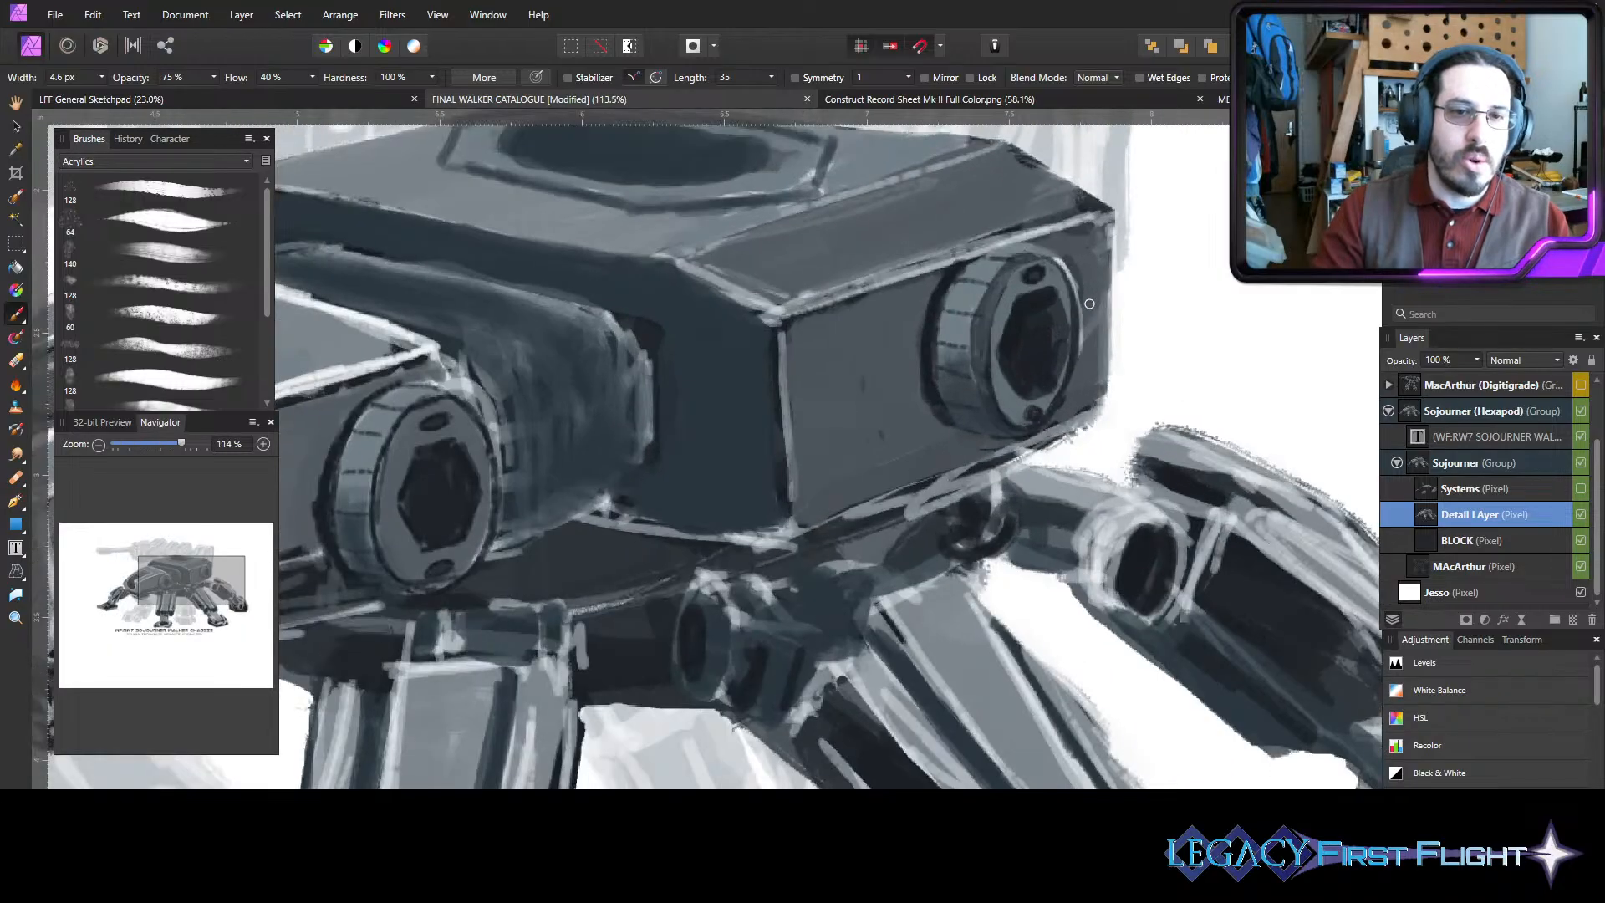
pyautogui.scroll(2, 790, 277)
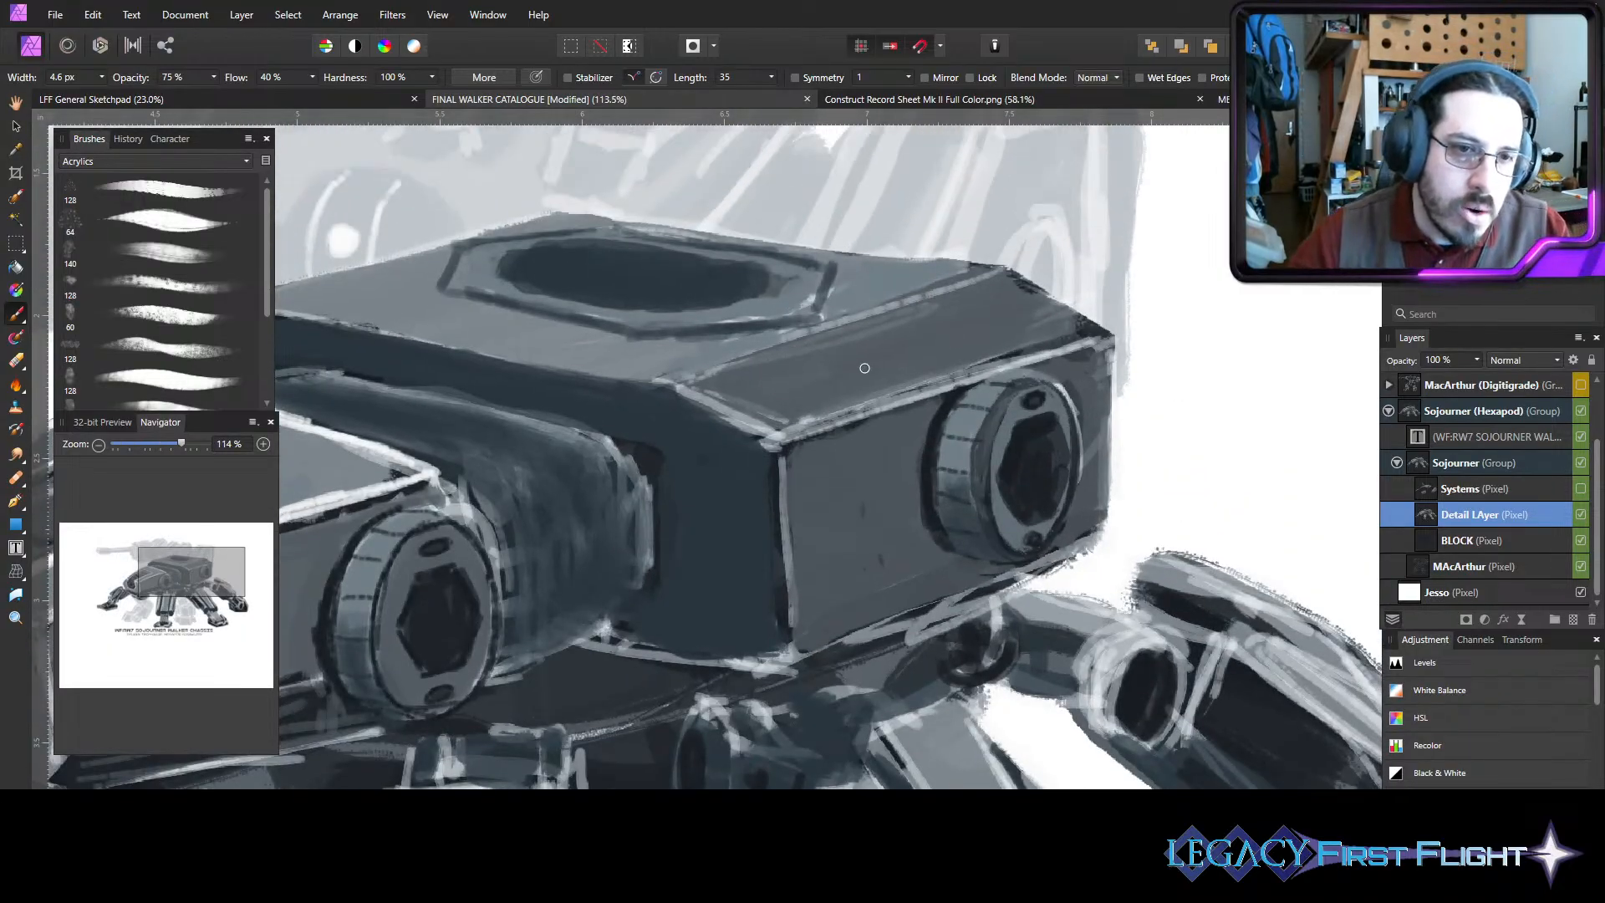
pyautogui.moveTo(815, 341); pyautogui.dragTo(907, 387)
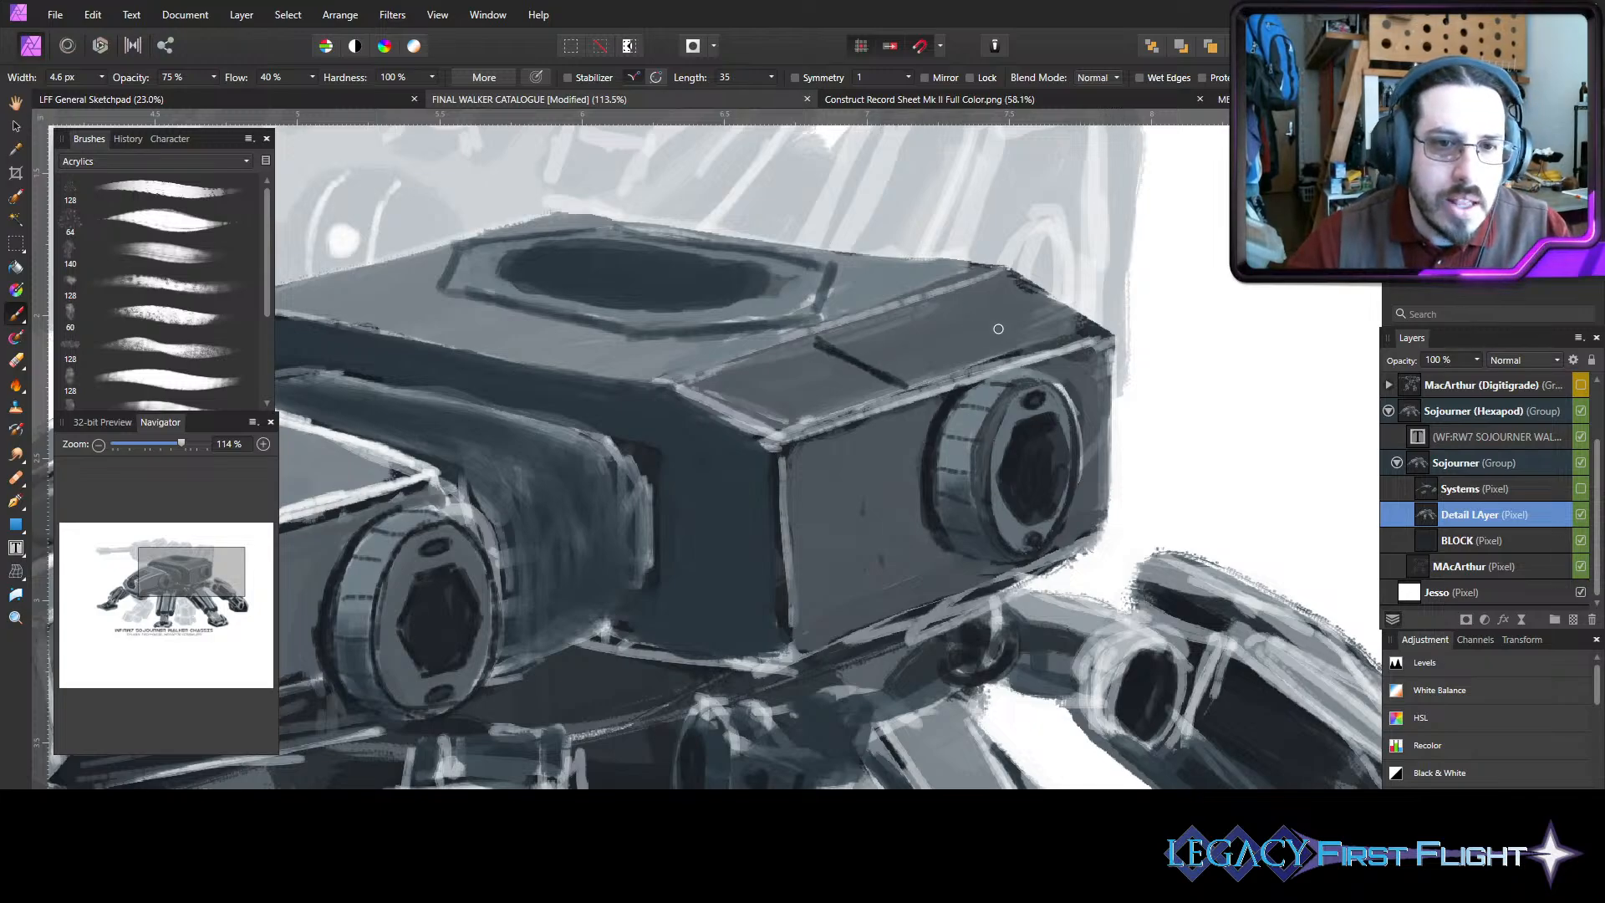
pyautogui.moveTo(932, 295); pyautogui.dragTo(1016, 345)
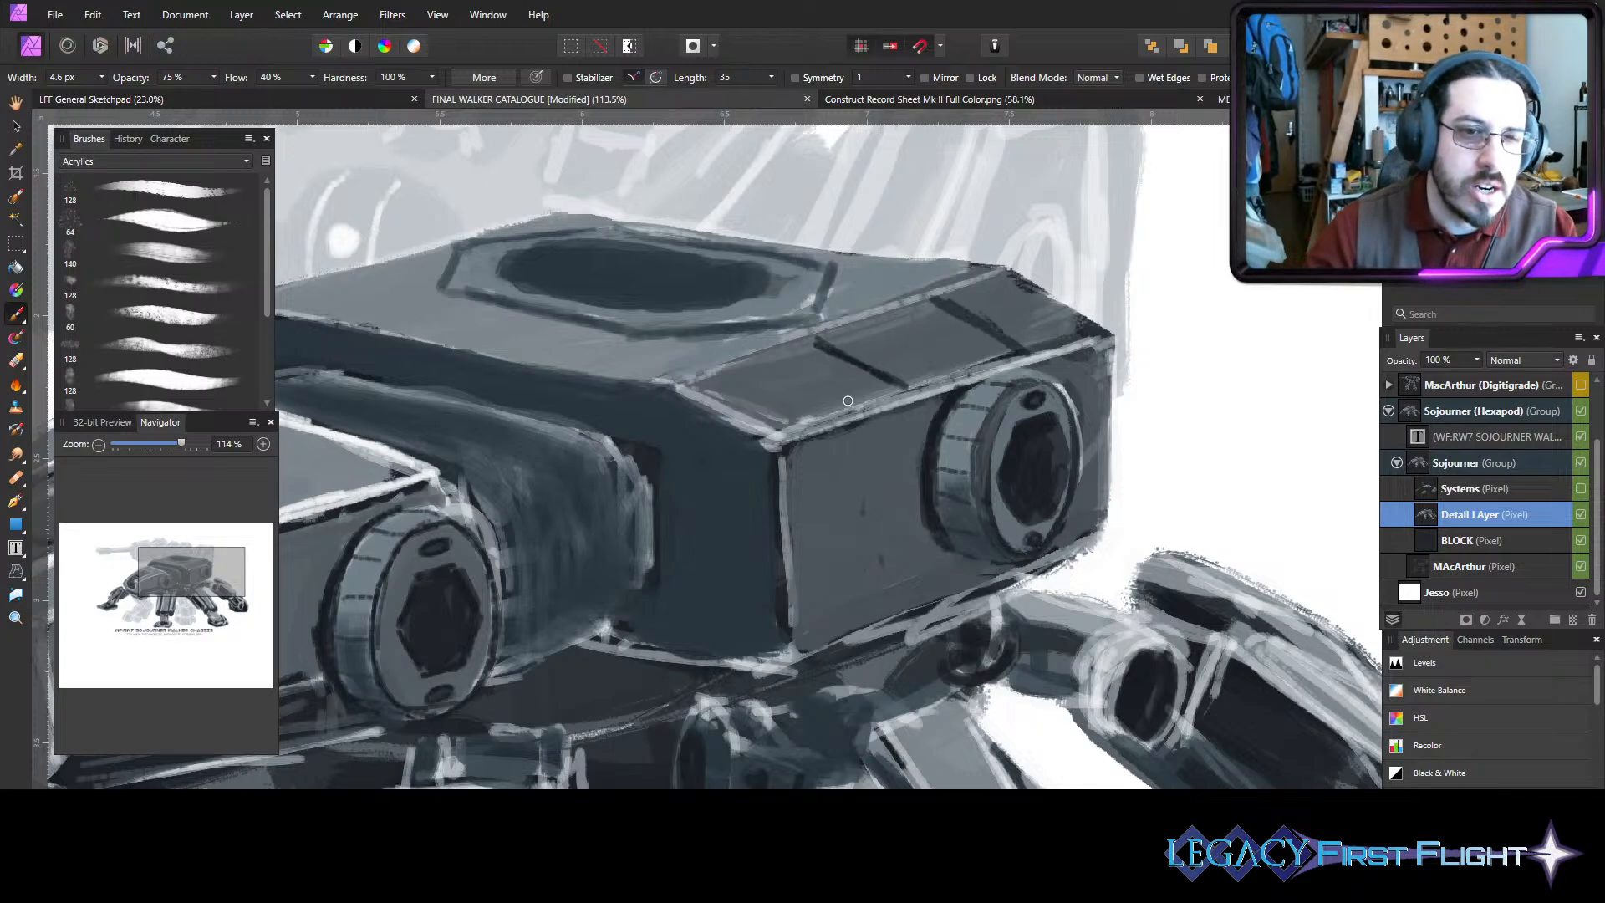
pyautogui.moveTo(835, 346); pyautogui.dragTo(935, 382)
pyautogui.moveTo(826, 340); pyautogui.dragTo(861, 375)
pyautogui.moveTo(951, 322)
pyautogui.mouseDown()
pyautogui.moveTo(999, 347)
pyautogui.moveTo(932, 309)
pyautogui.moveTo(1002, 346)
pyautogui.mouseUp()
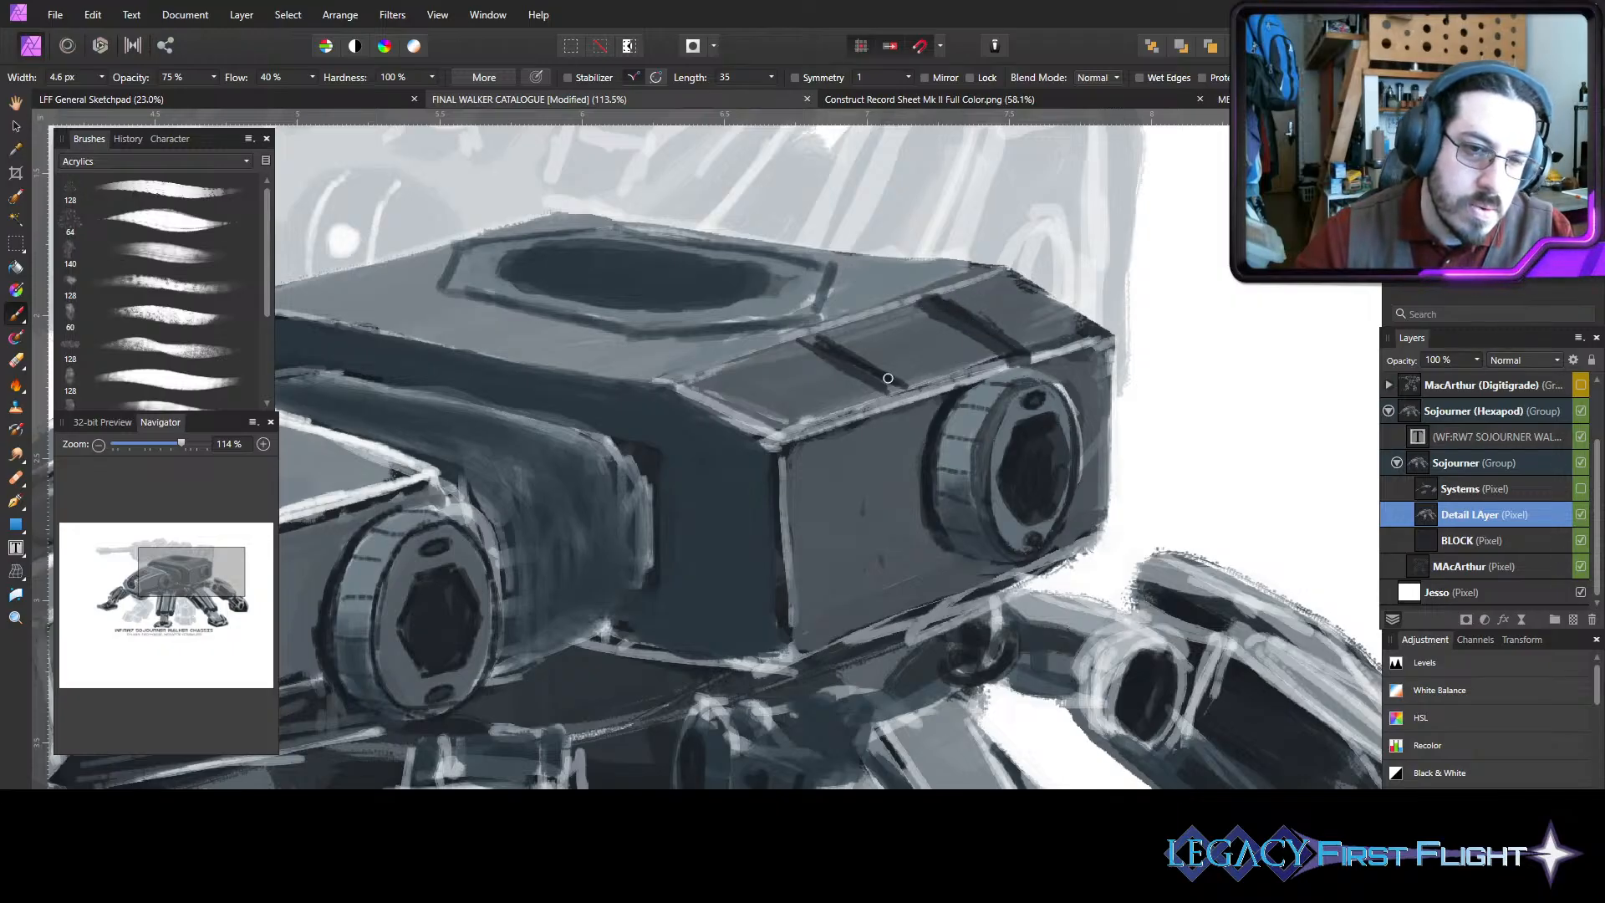
pyautogui.moveTo(890, 386); pyautogui.dragTo(906, 391)
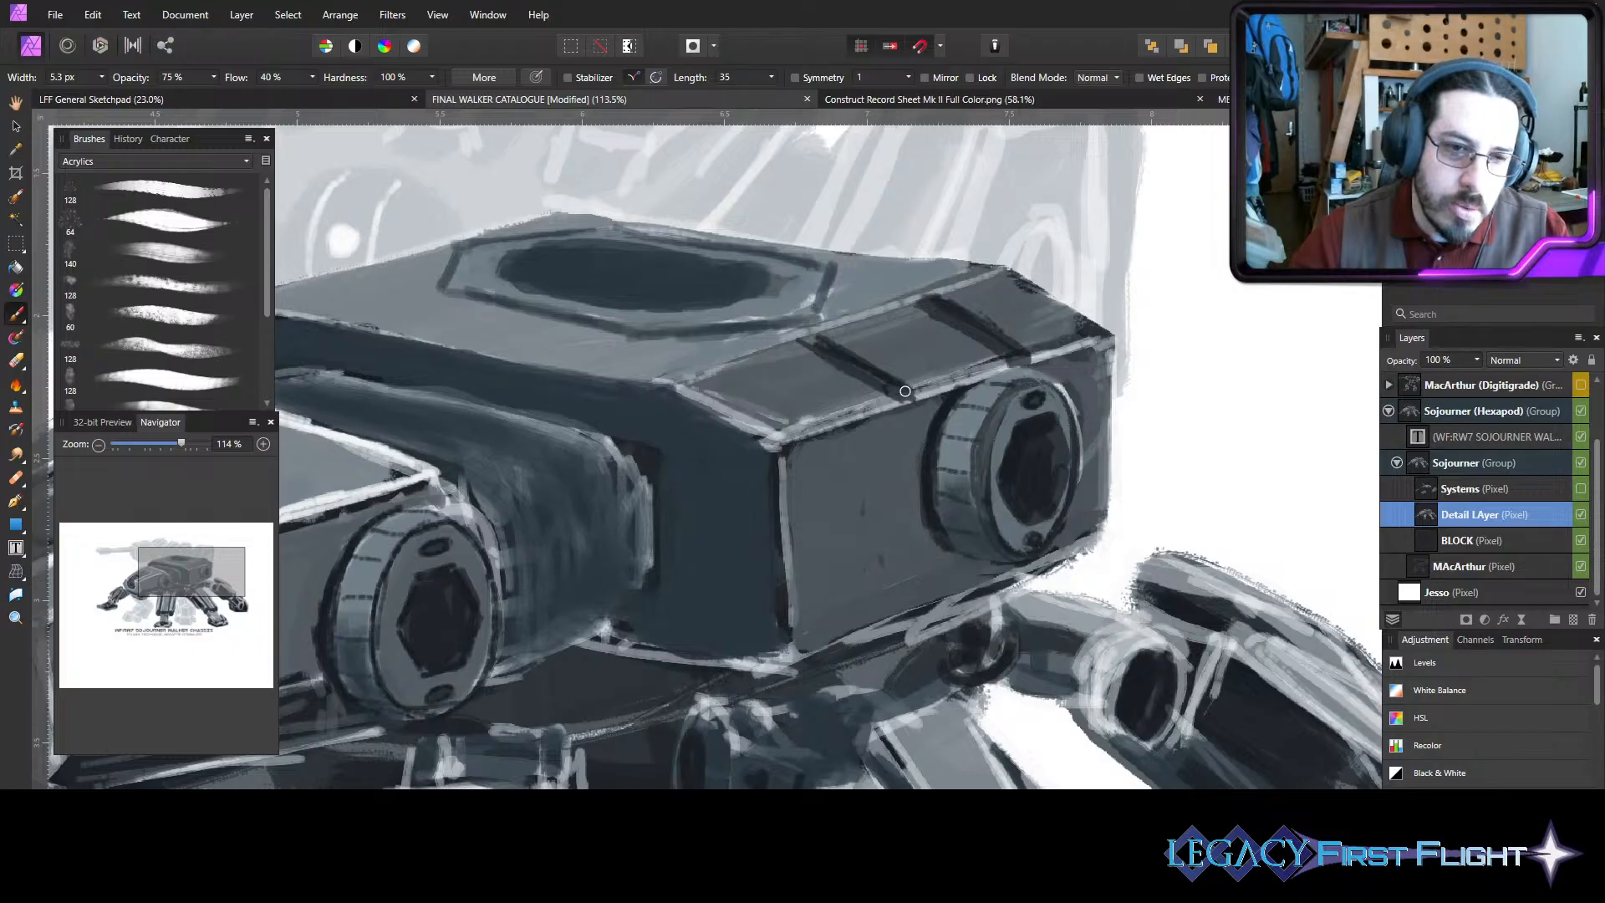
# - Continue the front diagonal band as a dark vertical stripe down the rear hull's side face with a 7–10.6 px brush
pyautogui.press(']')
pyautogui.press(']')
pyautogui.press(']')
pyautogui.press(']')
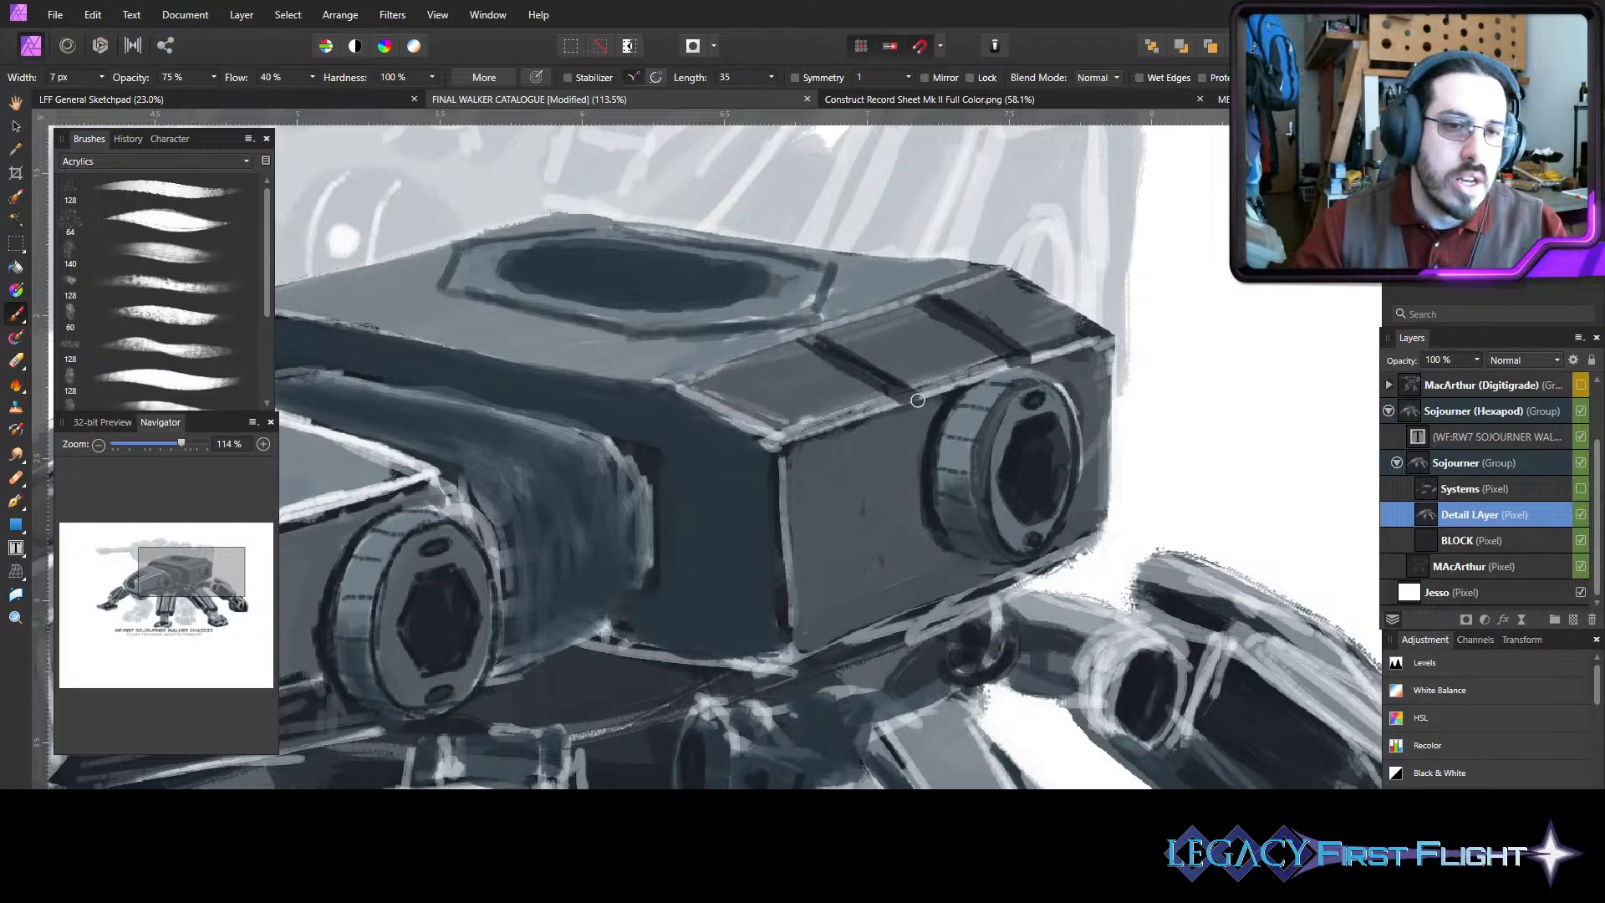
pyautogui.press(']')
pyautogui.moveTo(907, 406); pyautogui.dragTo(913, 616)
pyautogui.moveTo(909, 518); pyautogui.dragTo(910, 616)
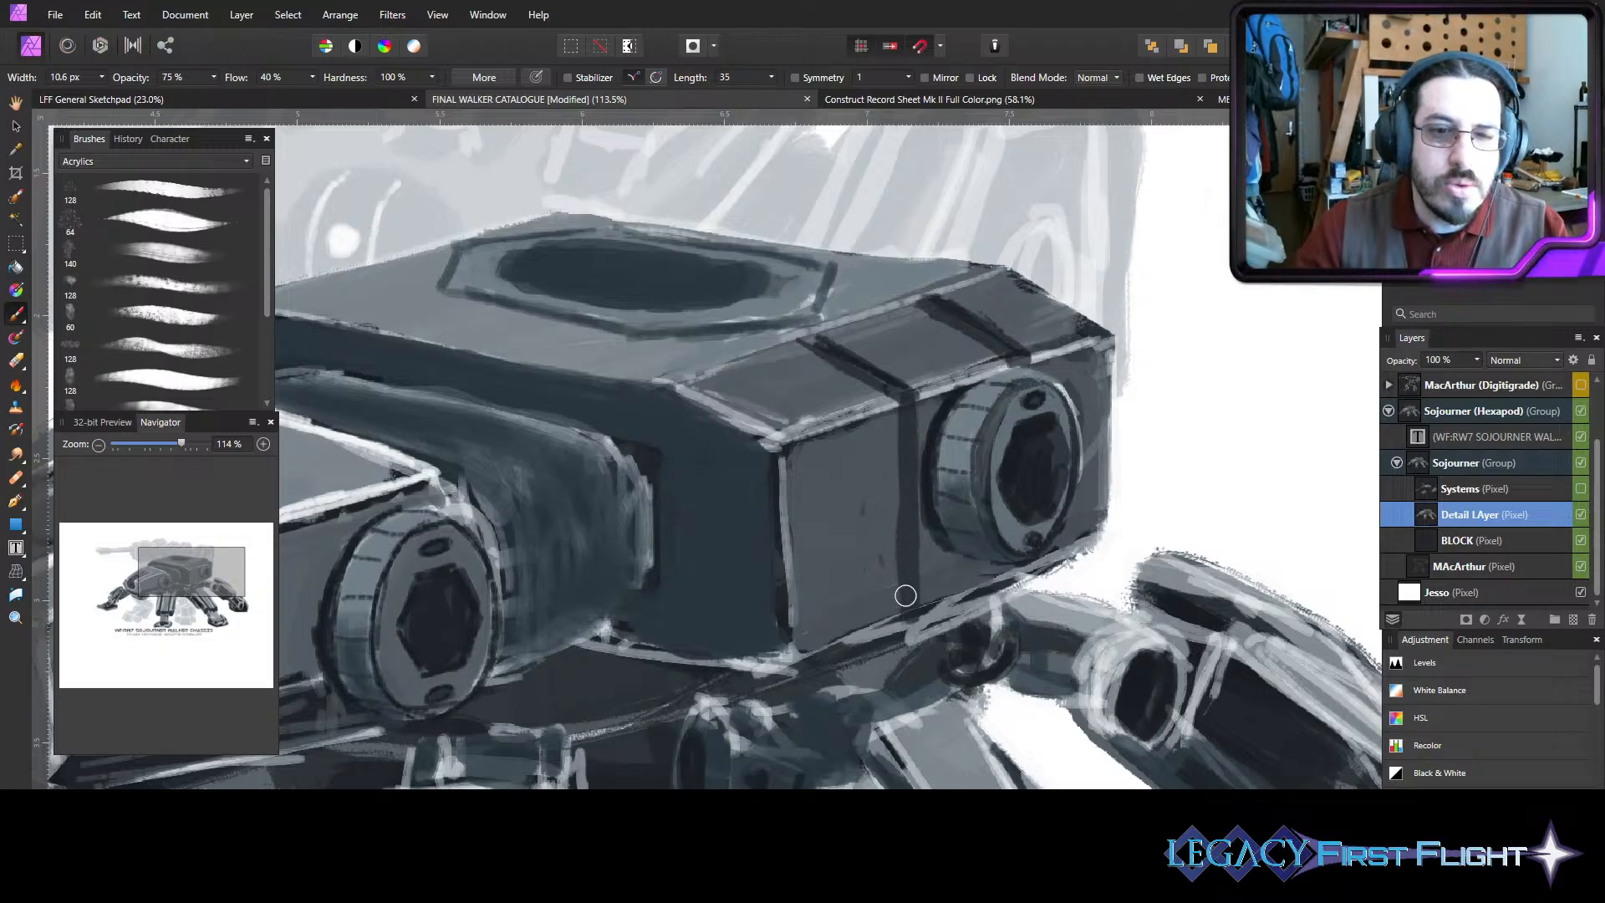
# - Trace a thin dark line along the edge between the rear hull's roof and its sloped side panel
pyautogui.press('[')
pyautogui.press('[')
pyautogui.press('[')
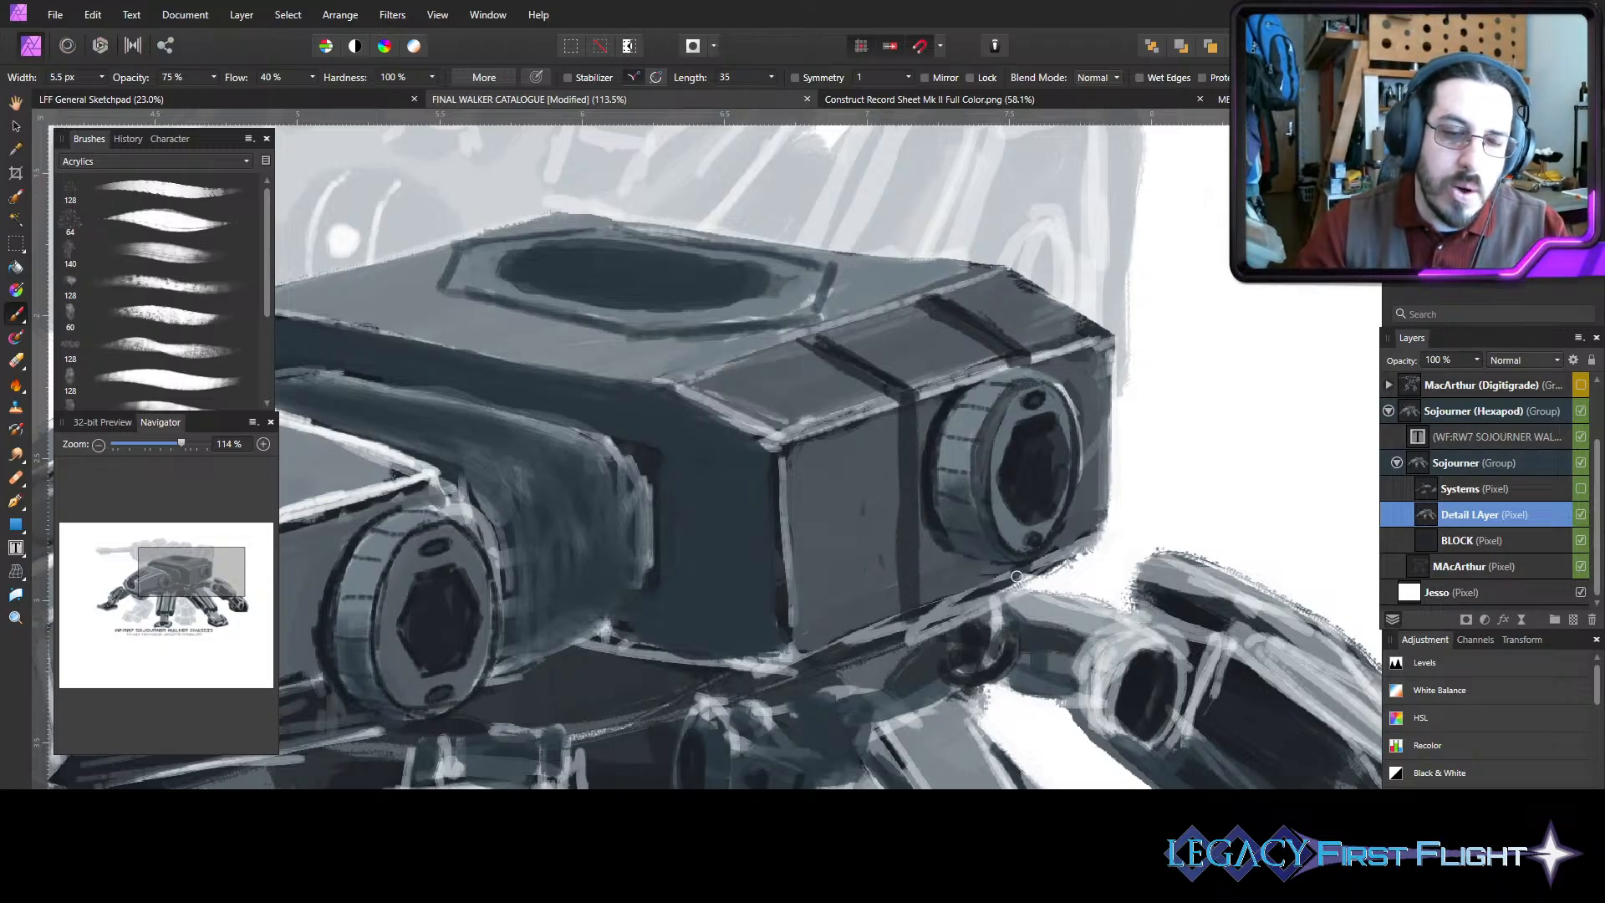
pyautogui.moveTo(738, 457); pyautogui.dragTo(954, 443)
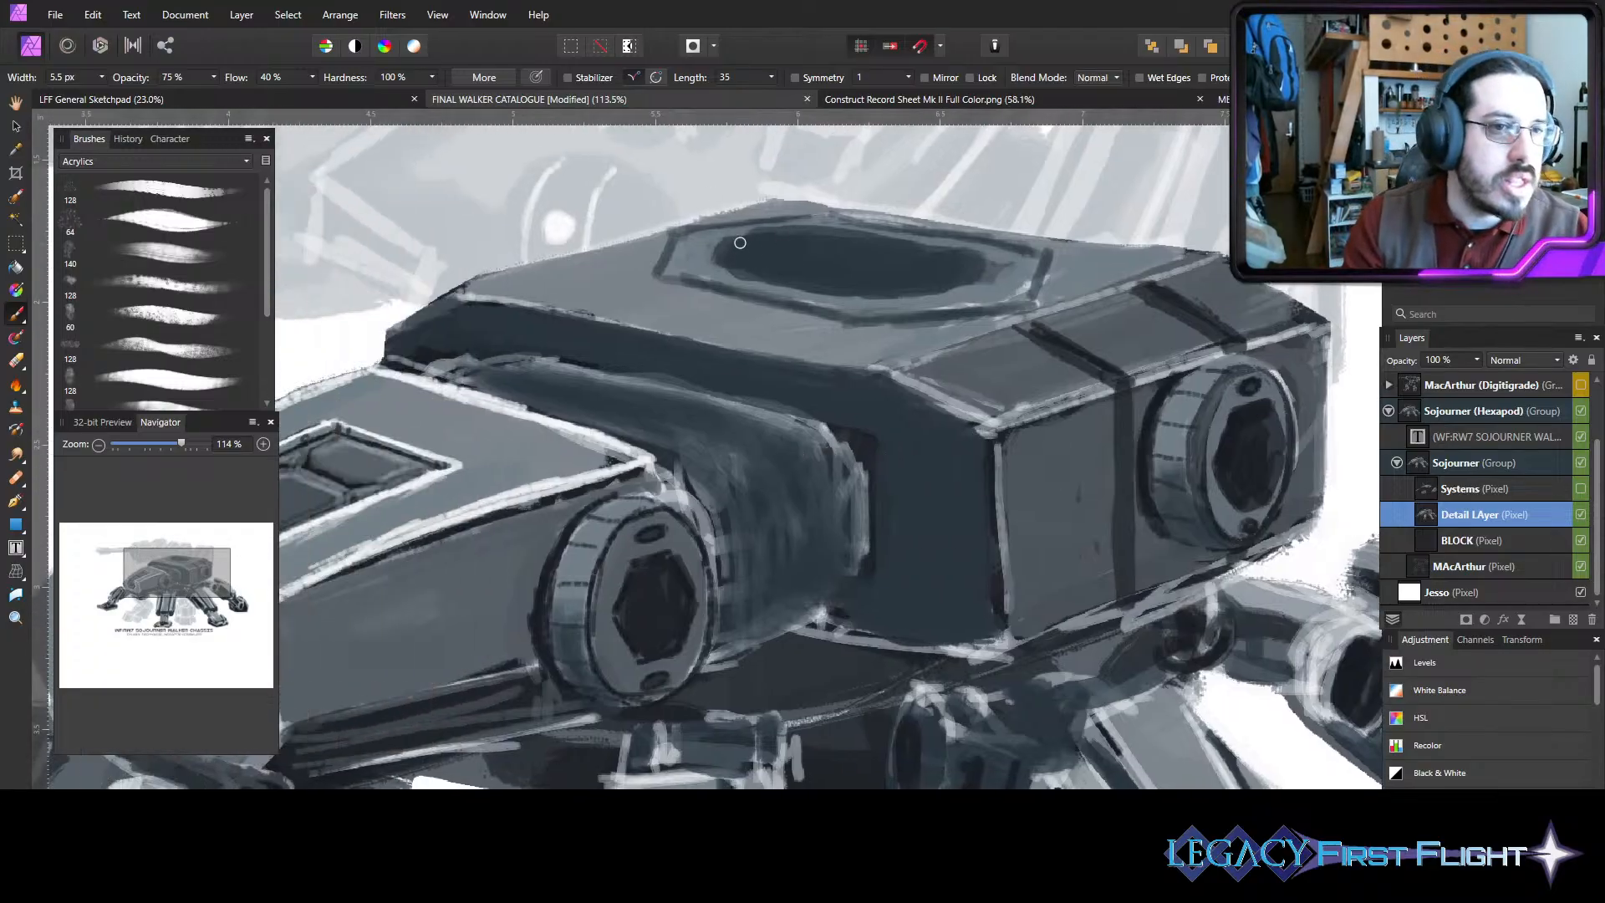
pyautogui.press('[')
pyautogui.press('[')
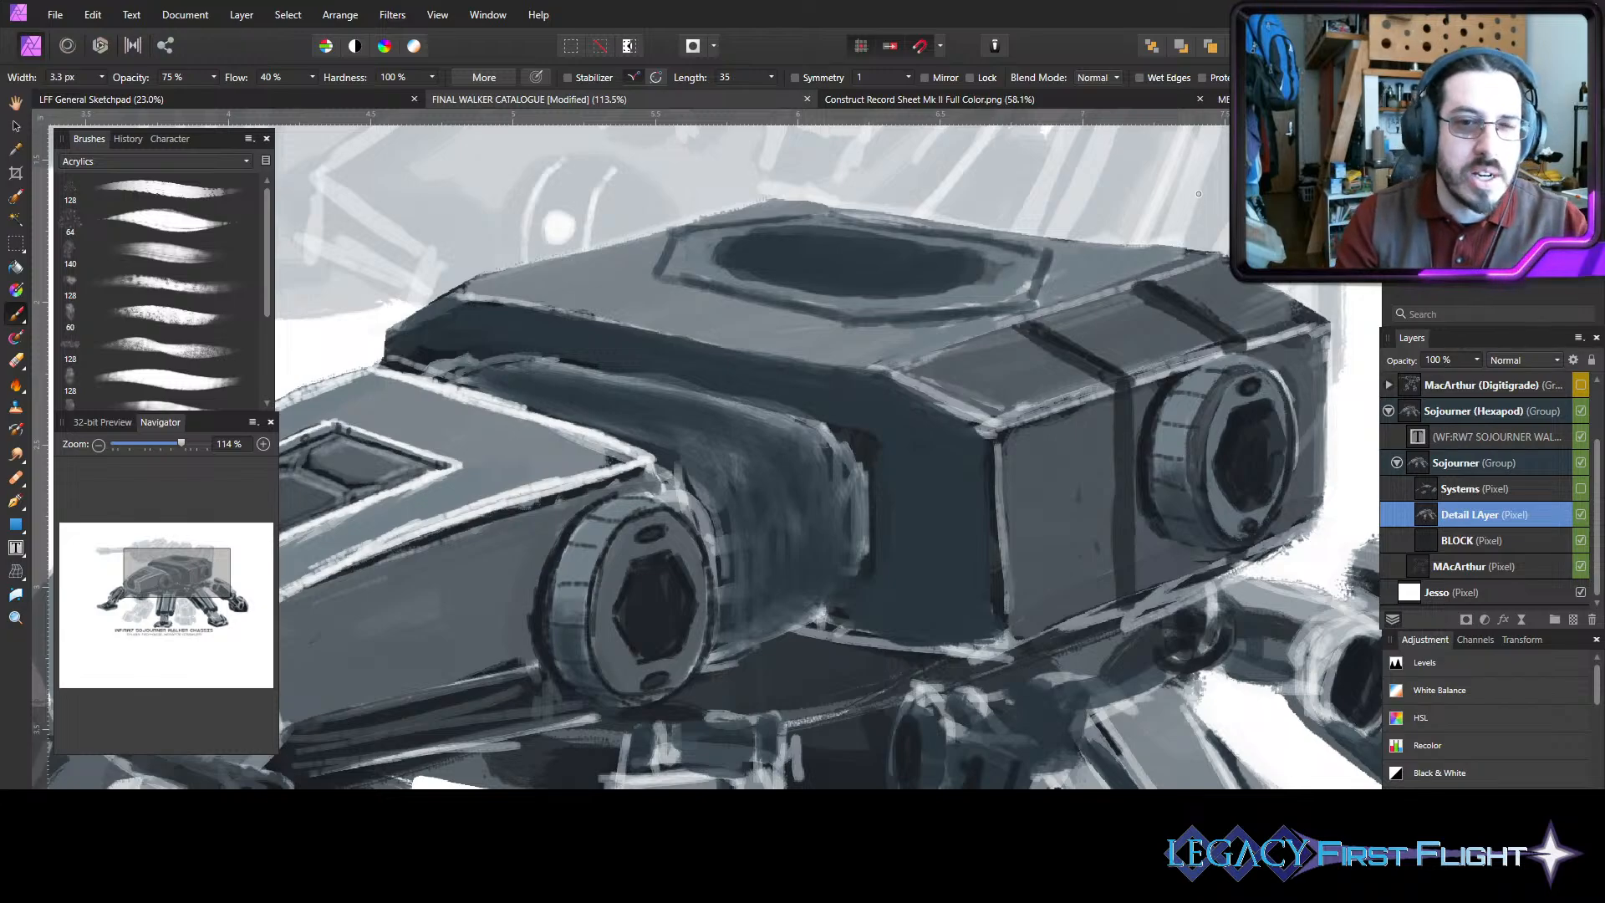
pyautogui.press(']')
pyautogui.moveTo(1128, 283)
pyautogui.mouseDown()
pyautogui.moveTo(1178, 265)
pyautogui.moveTo(890, 368)
pyautogui.mouseUp()
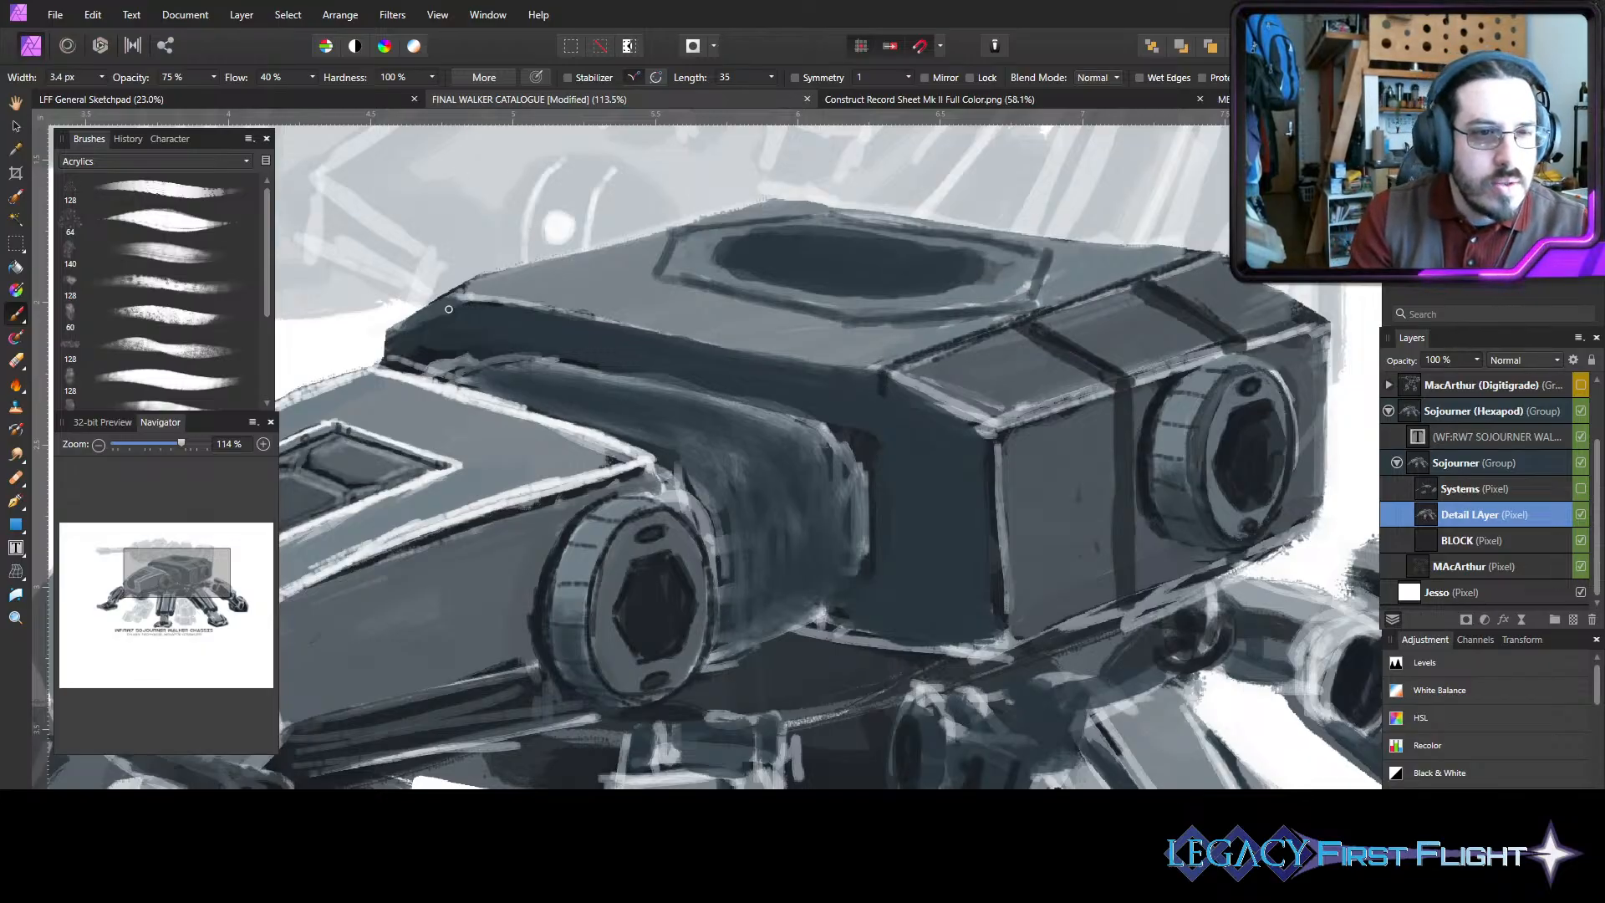
# - Outline the roof's far front edge in dark with a fine brush, undoing and repainting the upper portion at 3.9 px
pyautogui.press(']')
pyautogui.moveTo(458, 295)
pyautogui.mouseDown()
pyautogui.moveTo(780, 199)
pyautogui.moveTo(634, 234)
pyautogui.moveTo(666, 235)
pyautogui.mouseUp()
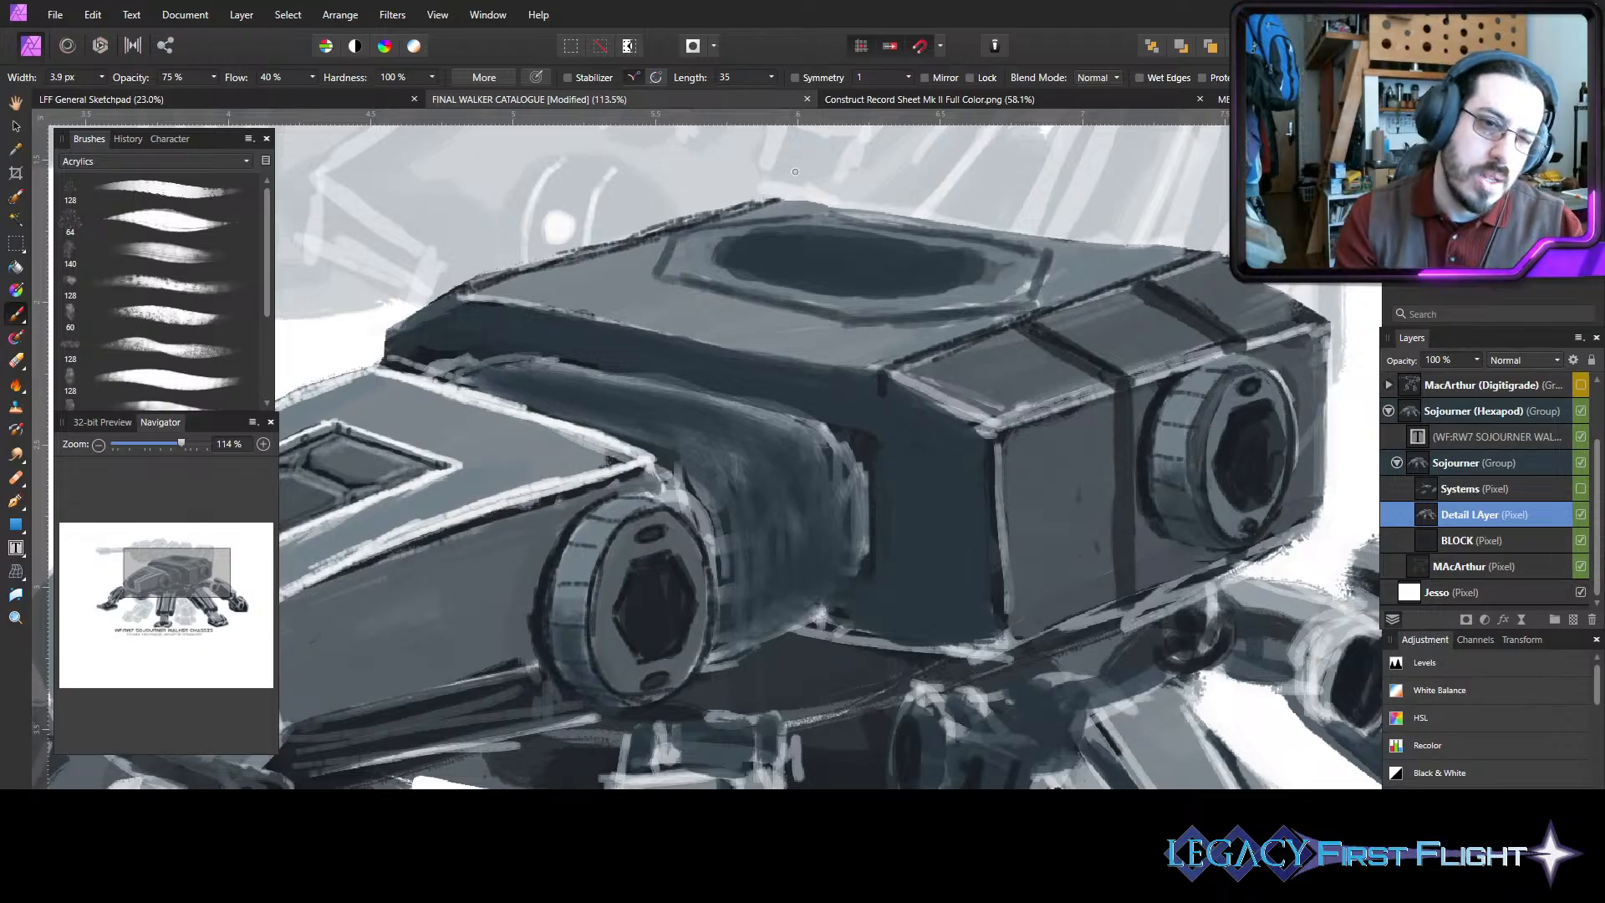
pyautogui.hotkey('ctrl', 'z')
pyautogui.hotkey('ctrl', 'z')
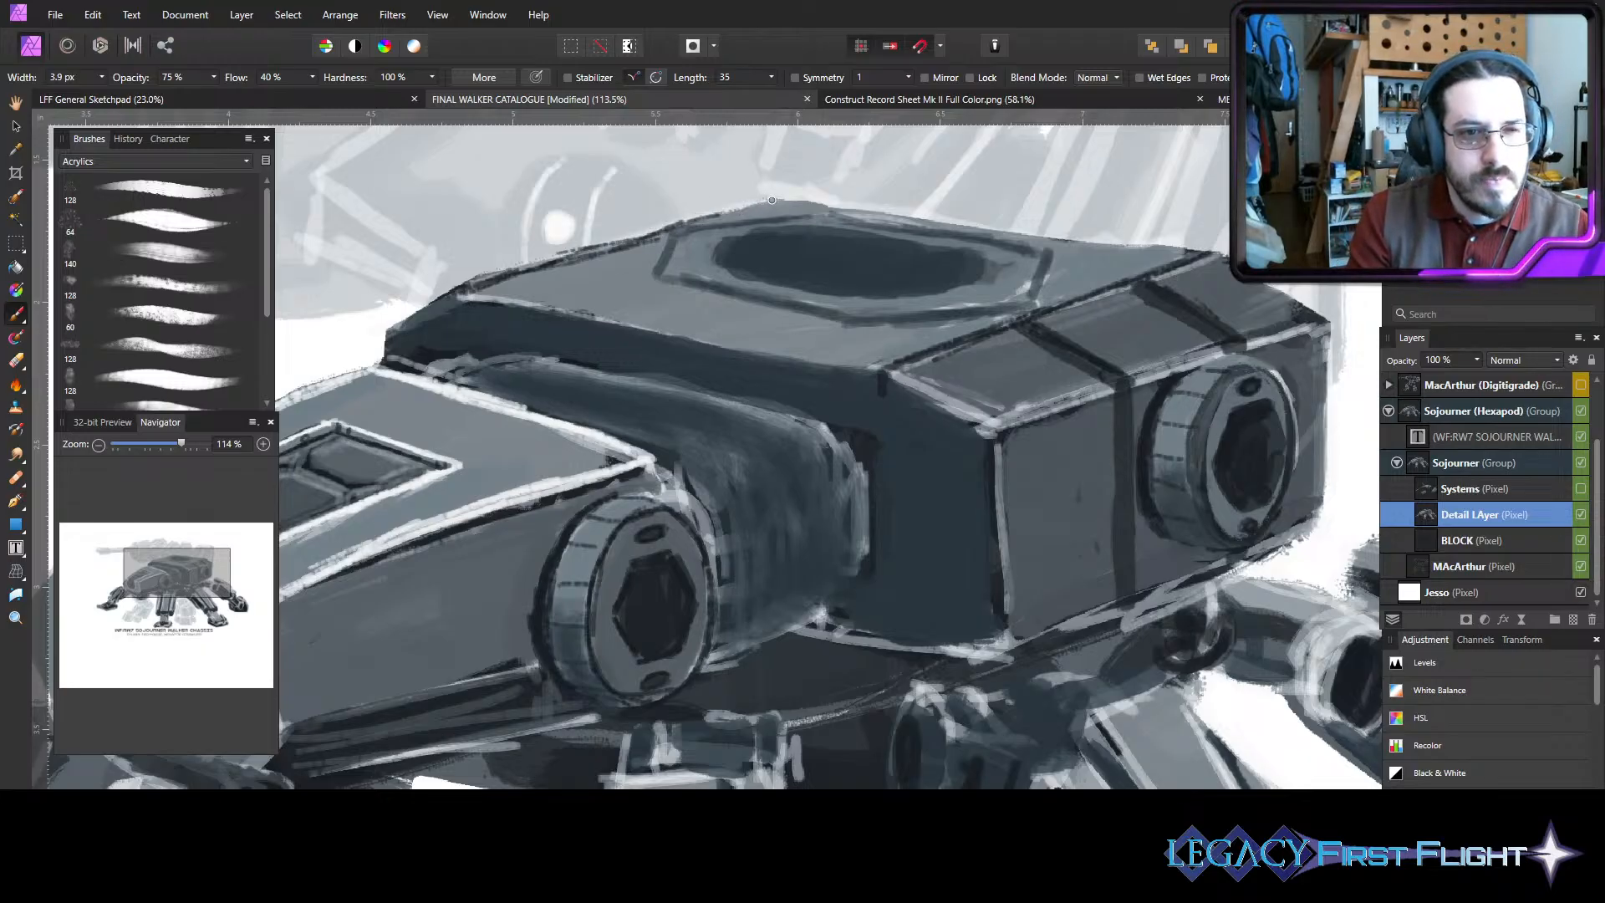
pyautogui.moveTo(687, 221)
pyautogui.mouseDown()
pyautogui.moveTo(751, 205)
pyautogui.moveTo(525, 274)
pyautogui.mouseUp()
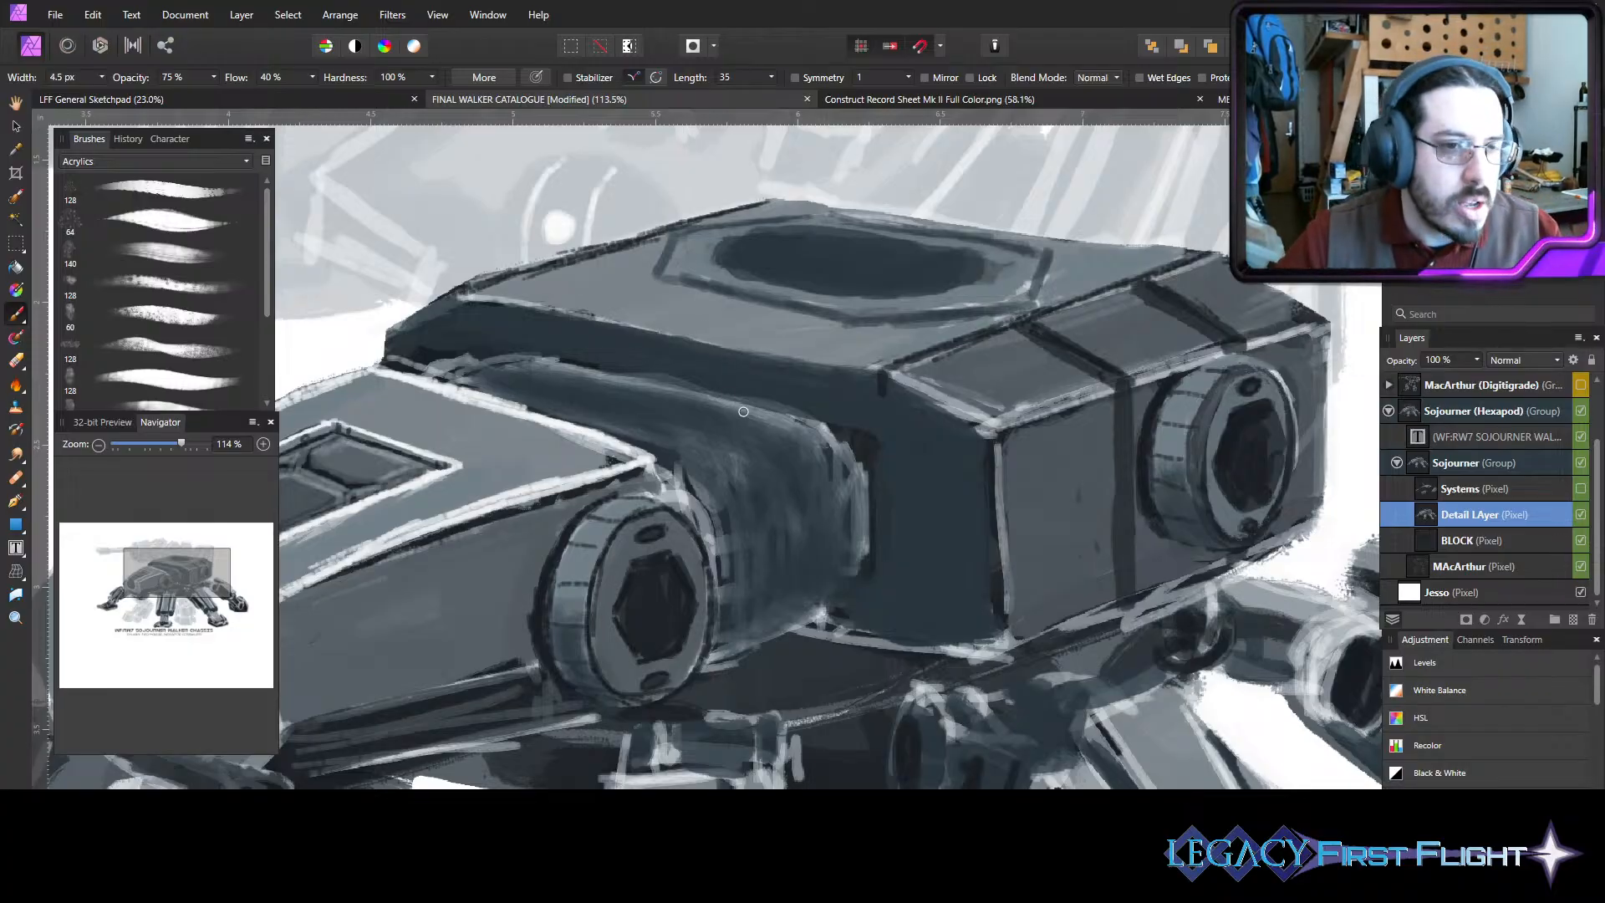
# - Paint a dark vertical line down the rear hull's front face from the roof corner with a 10.4 px brush
pyautogui.press(']')
pyautogui.press(']')
pyautogui.press(']')
pyautogui.press(']')
pyautogui.moveTo(873, 416); pyautogui.dragTo(888, 642)
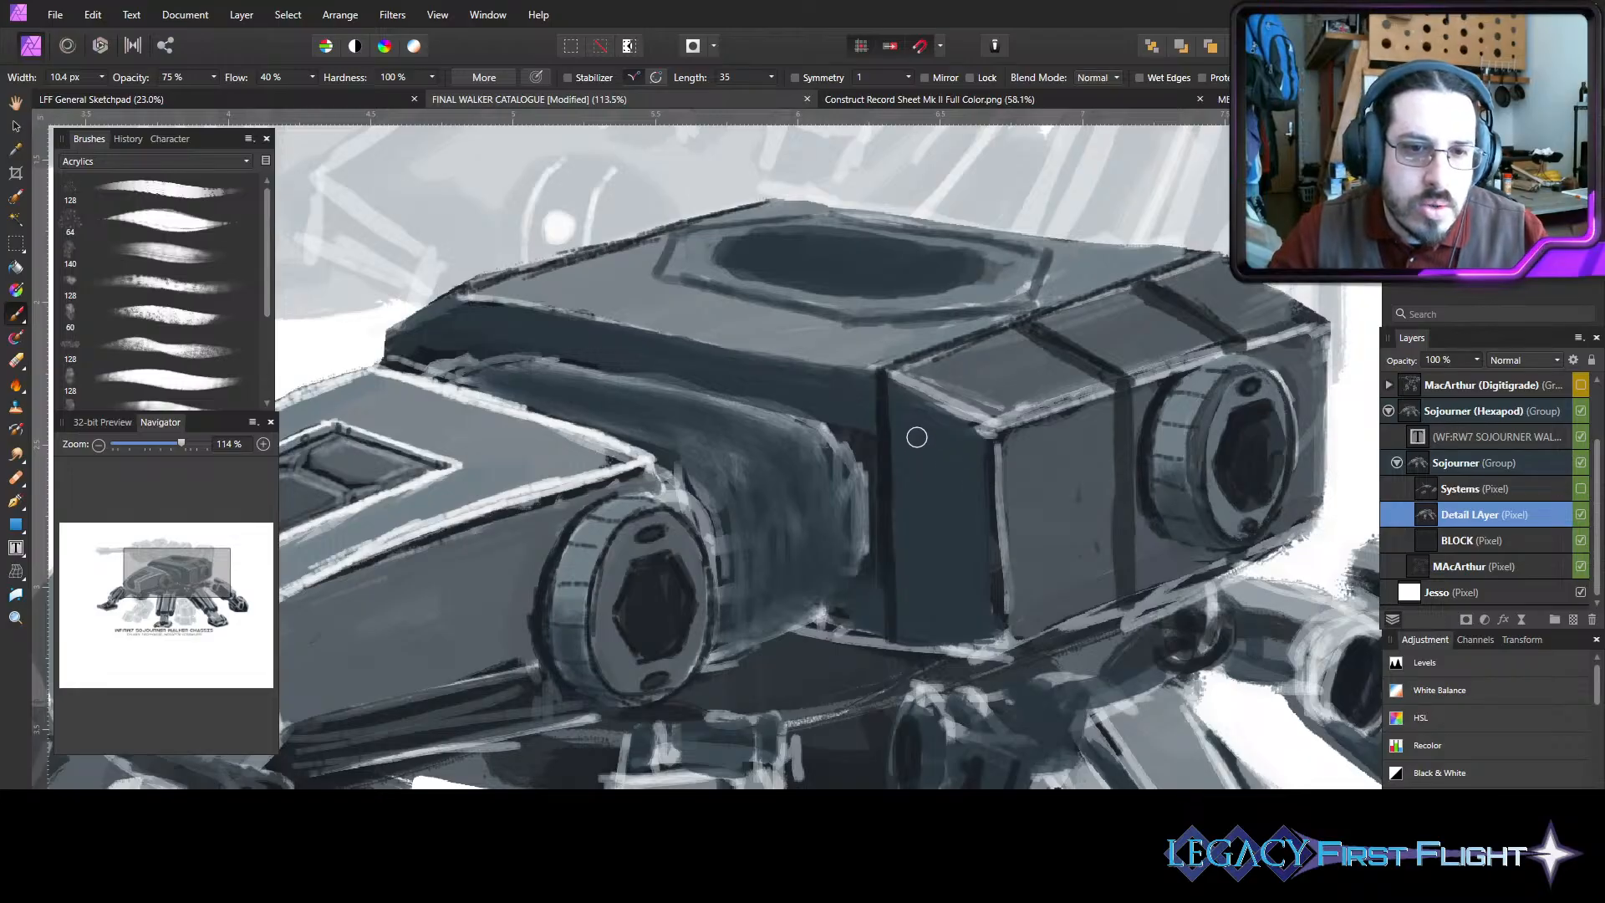
# - Add three dark slanted vent slots to the front face's corner panel with a 10.4–15.9 px brush
pyautogui.moveTo(917, 437)
pyautogui.mouseDown()
pyautogui.moveTo(969, 467)
pyautogui.moveTo(955, 515)
pyautogui.mouseUp()
pyautogui.press(']')
pyautogui.press(']')
pyautogui.moveTo(918, 566); pyautogui.dragTo(966, 585)
pyautogui.moveTo(910, 561); pyautogui.dragTo(964, 583)
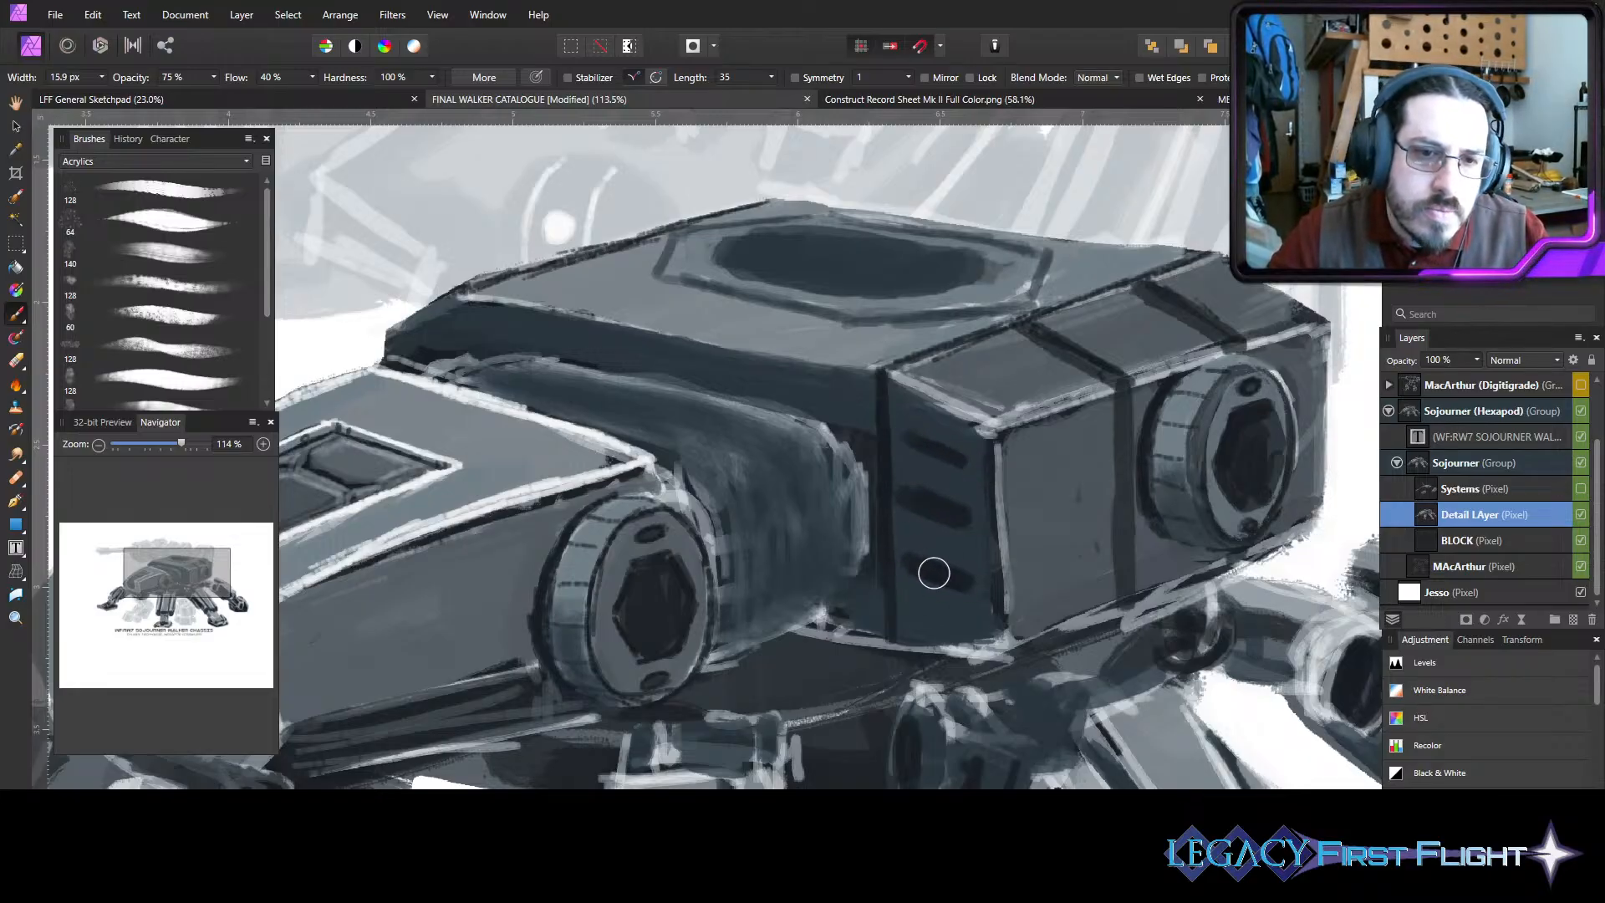
# - Dab two dark round bolt marks on the front face below the roof edge with an 8.3 px brush
pyautogui.press('[')
pyautogui.press('[')
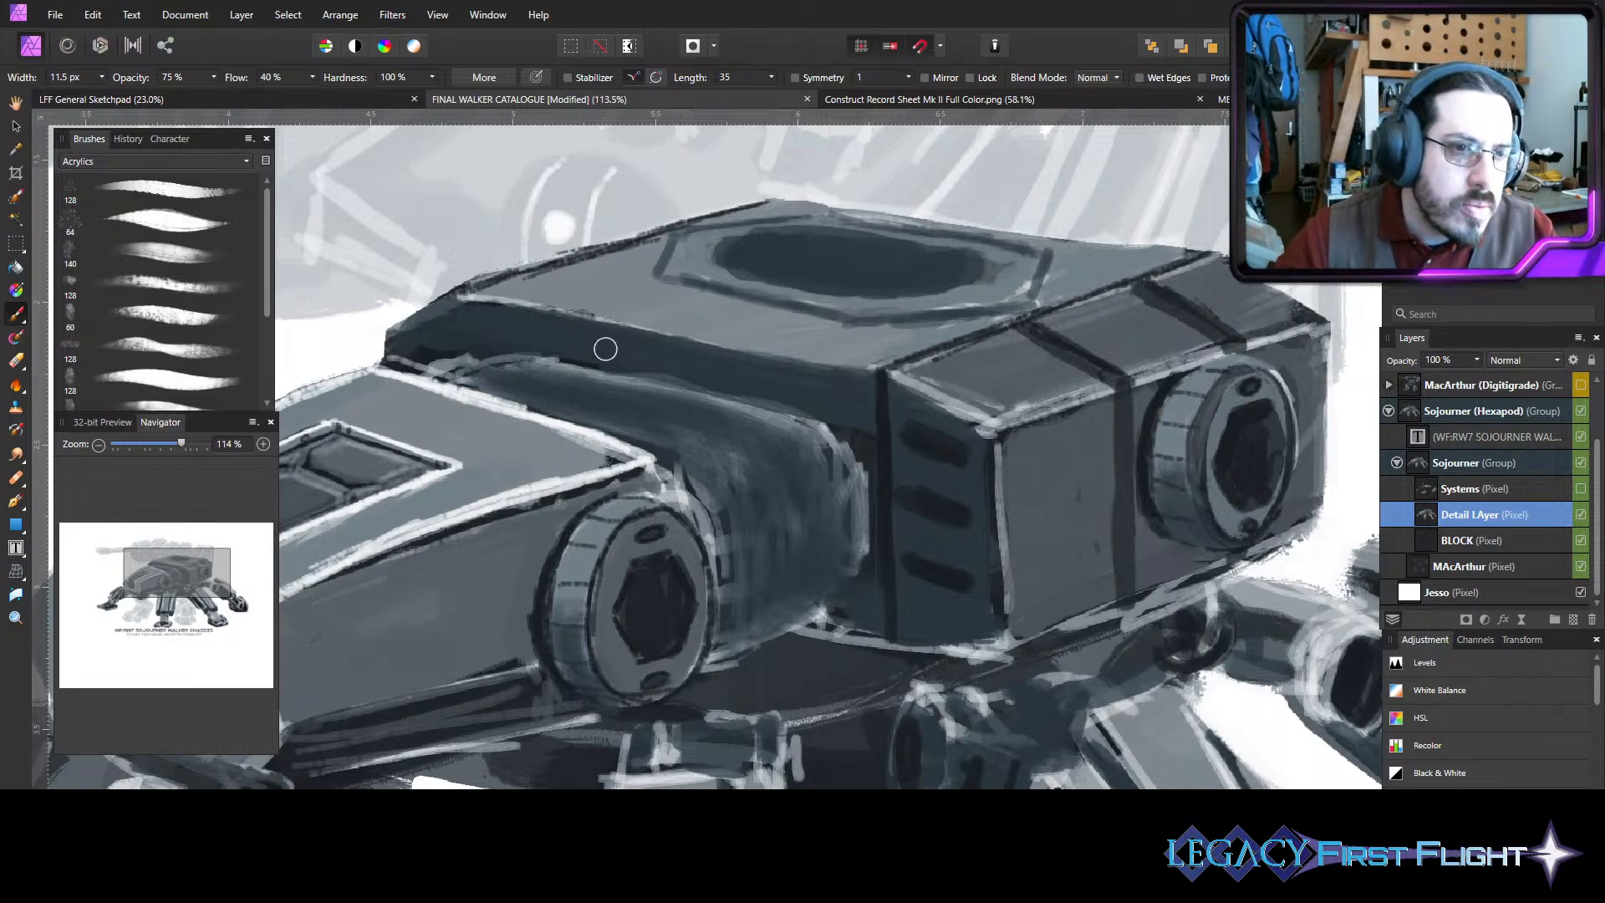
pyautogui.press('[')
pyautogui.press('[')
pyautogui.moveTo(595, 336); pyautogui.dragTo(590, 346)
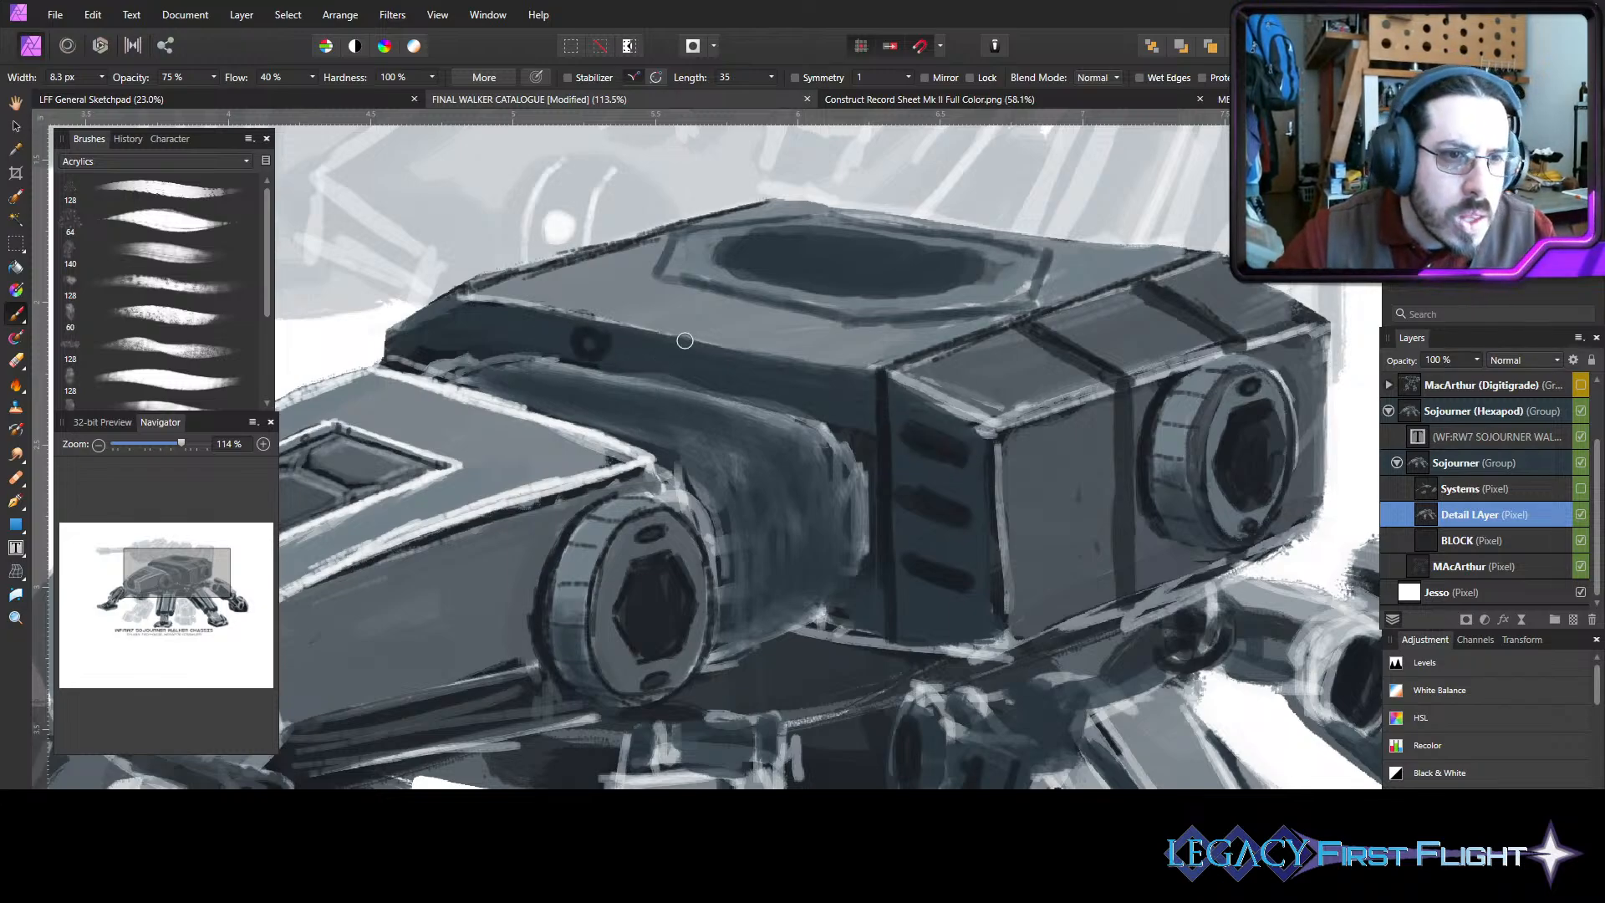
pyautogui.click(785, 390)
# - Paint a short dark vertical line at the far end of the rear hull's front face with a 6.7 px brush
pyautogui.press('[')
pyautogui.press('[')
pyautogui.press(']')
pyautogui.press(']')
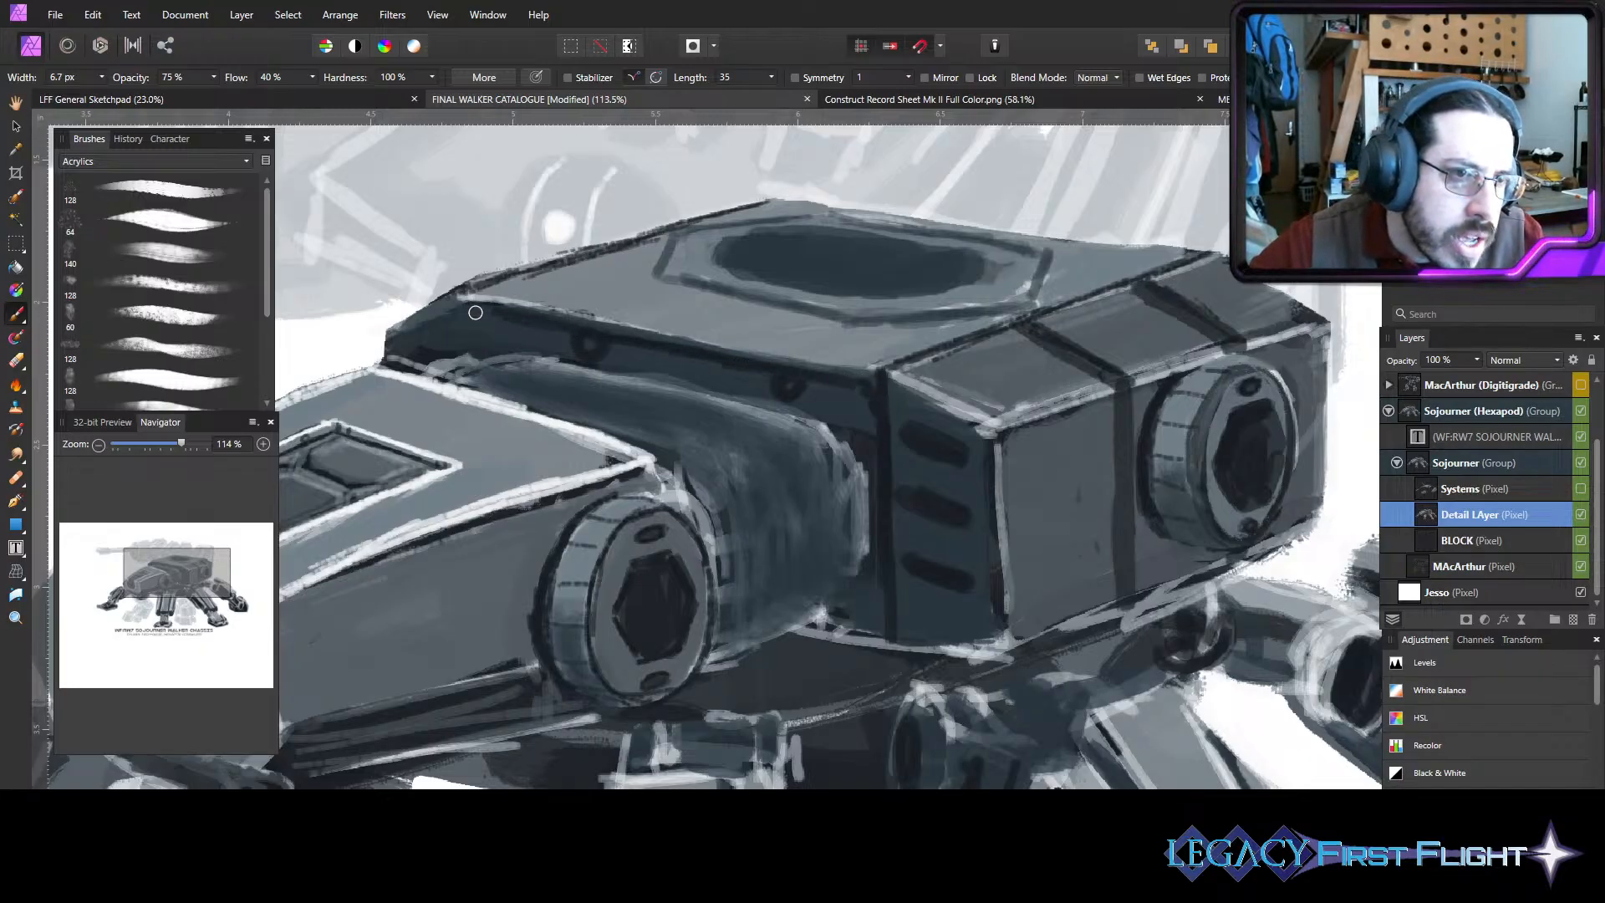
pyautogui.moveTo(458, 350); pyautogui.dragTo(460, 293)
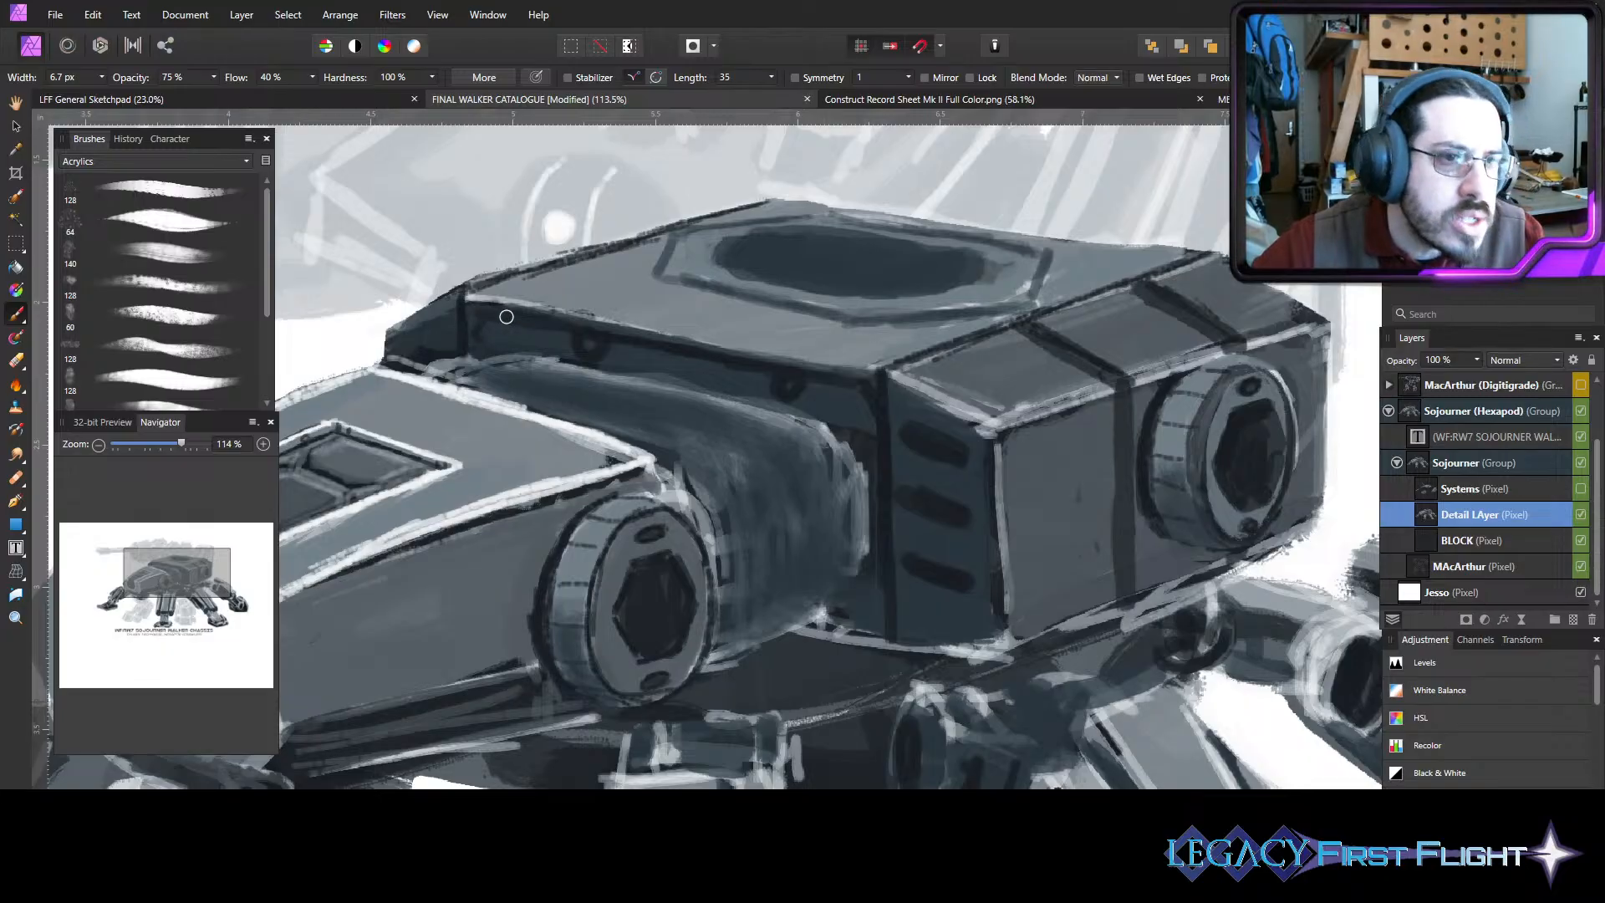
# - Darken the recess between the rear hull's front face and the neck section with an 11.8 px brush
pyautogui.press(']')
pyautogui.press(']')
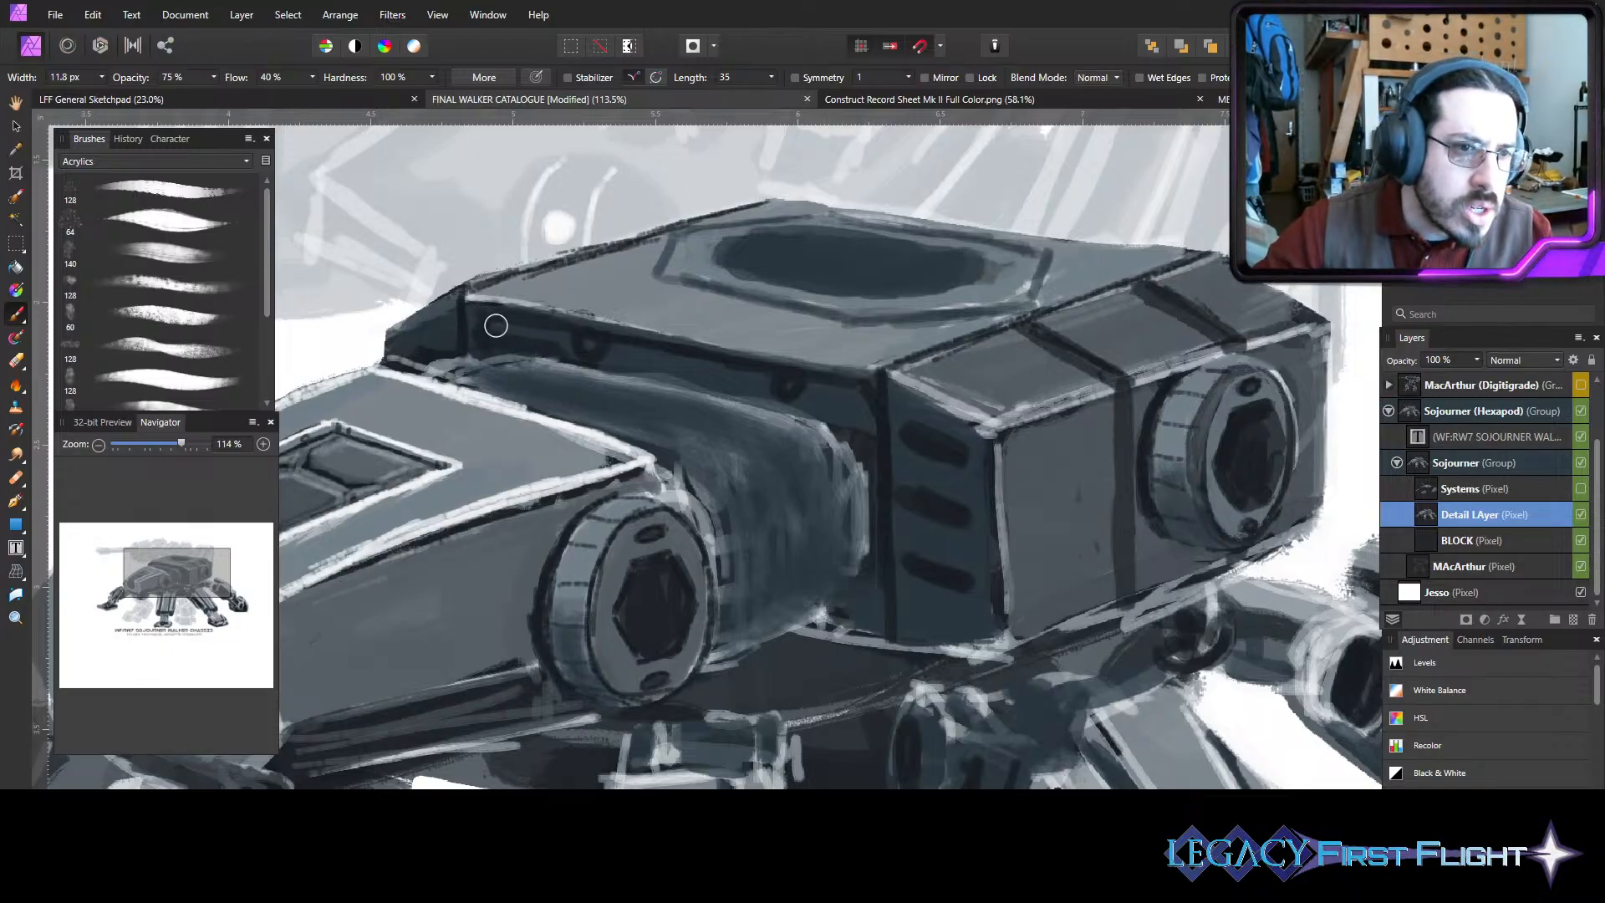
pyautogui.moveTo(494, 326)
pyautogui.mouseDown()
pyautogui.moveTo(850, 414)
pyautogui.moveTo(870, 443)
pyautogui.moveTo(865, 587)
pyautogui.moveTo(845, 520)
pyautogui.mouseUp()
# - Paint two dark curved bands across the side of the neck section with a 7.9–10.3 px brush
pyautogui.press(']')
pyautogui.press('[')
pyautogui.press('[')
pyautogui.press('[')
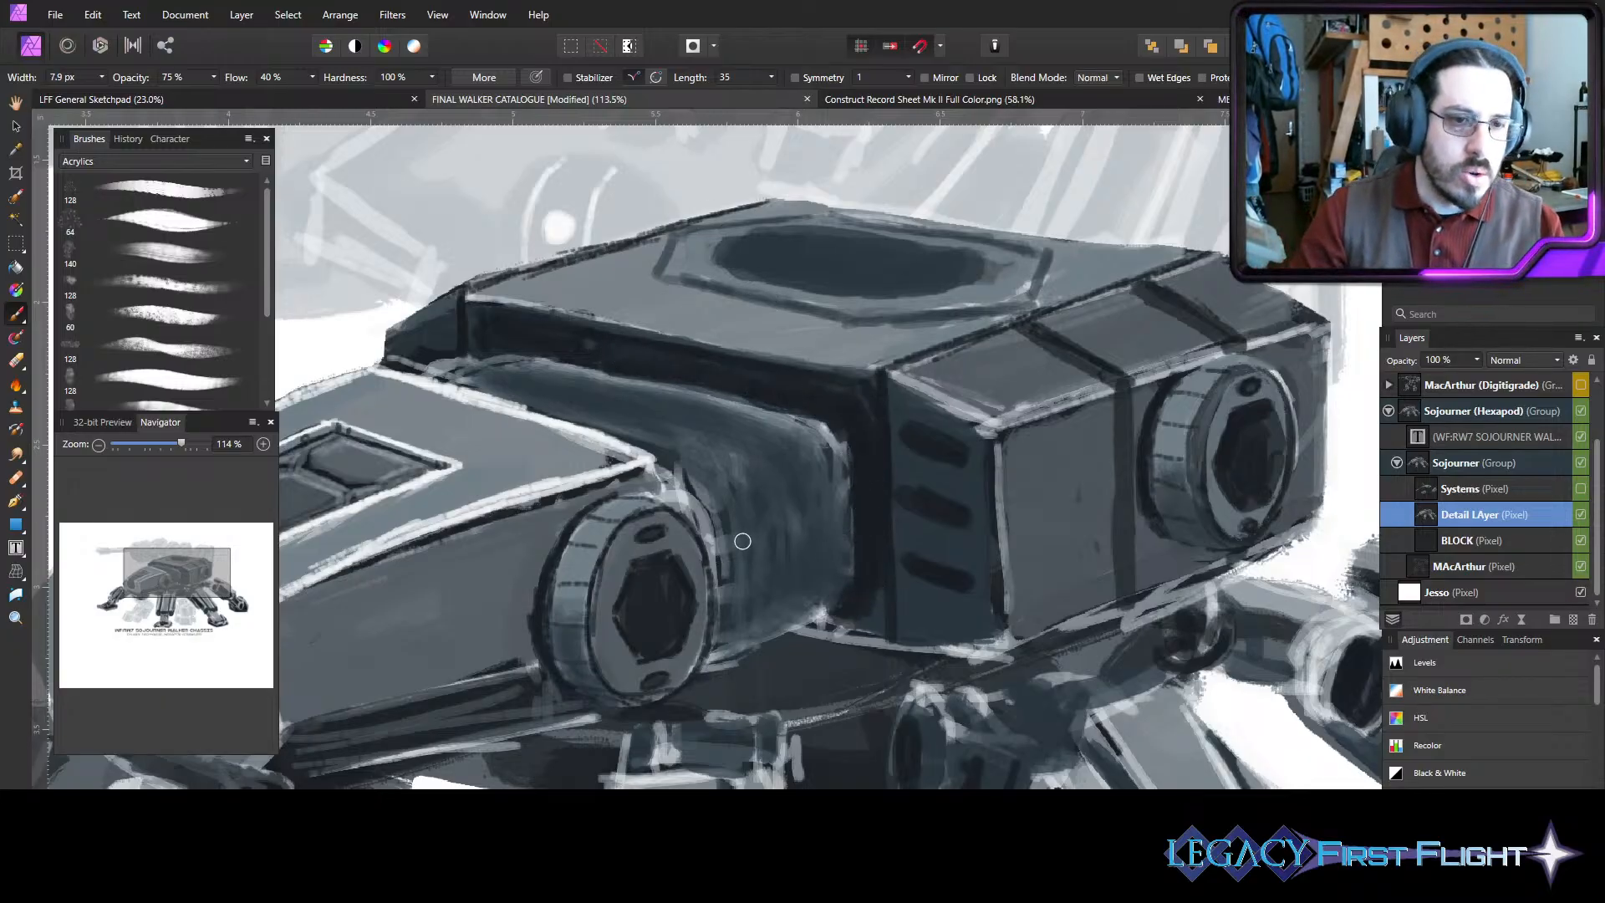
pyautogui.moveTo(727, 609)
pyautogui.mouseDown()
pyautogui.moveTo(817, 575)
pyautogui.moveTo(728, 609)
pyautogui.moveTo(794, 591)
pyautogui.mouseUp()
pyautogui.moveTo(711, 547)
pyautogui.mouseDown()
pyautogui.moveTo(752, 513)
pyautogui.moveTo(707, 533)
pyautogui.moveTo(838, 477)
pyautogui.moveTo(740, 521)
pyautogui.mouseUp()
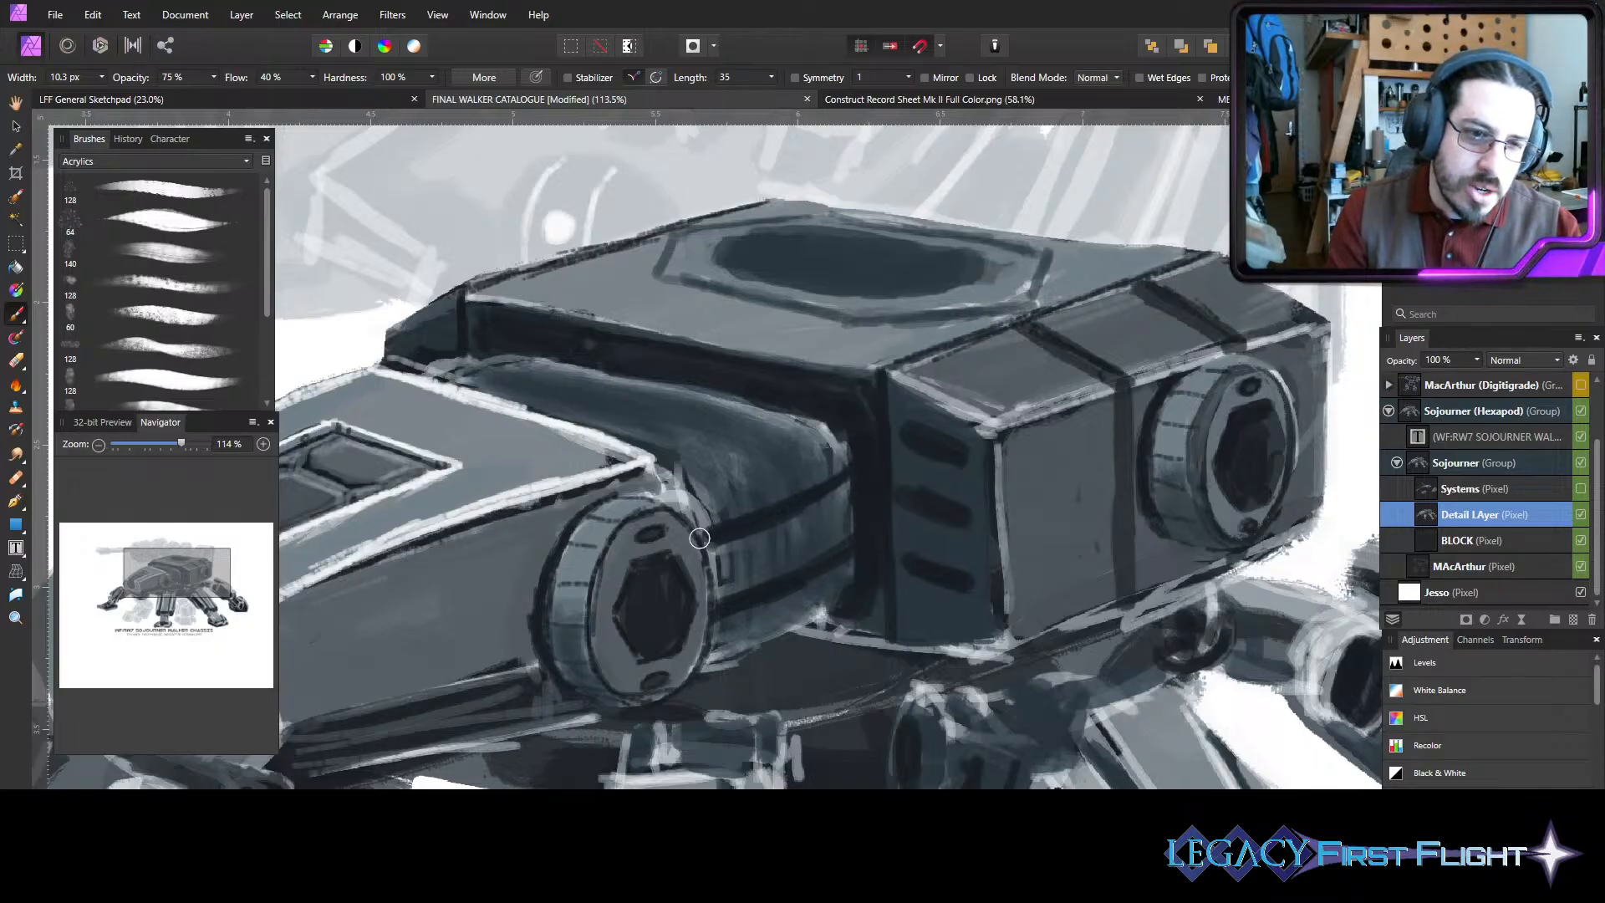
# - Add short dark vertical ribs along the neck section above the upper band and behind the front disc with a 7.4 px brush
pyautogui.press('[')
pyautogui.press('[')
pyautogui.press('[')
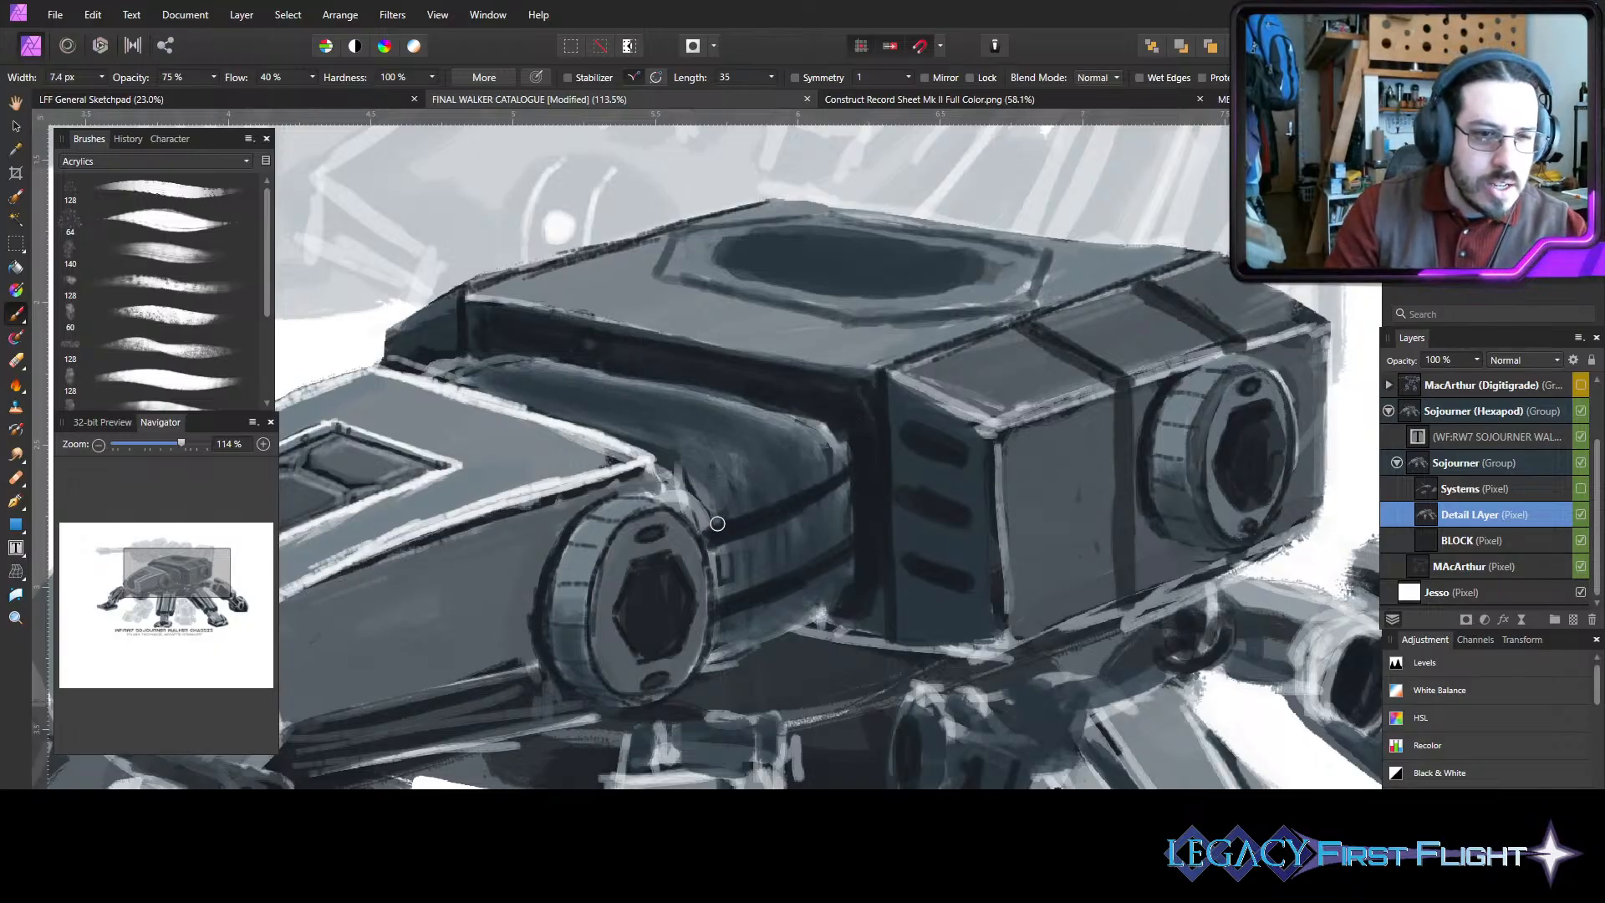
pyautogui.moveTo(717, 527)
pyautogui.mouseDown()
pyautogui.moveTo(715, 451)
pyautogui.moveTo(746, 456)
pyautogui.moveTo(749, 506)
pyautogui.mouseUp()
pyautogui.moveTo(796, 438); pyautogui.dragTo(799, 487)
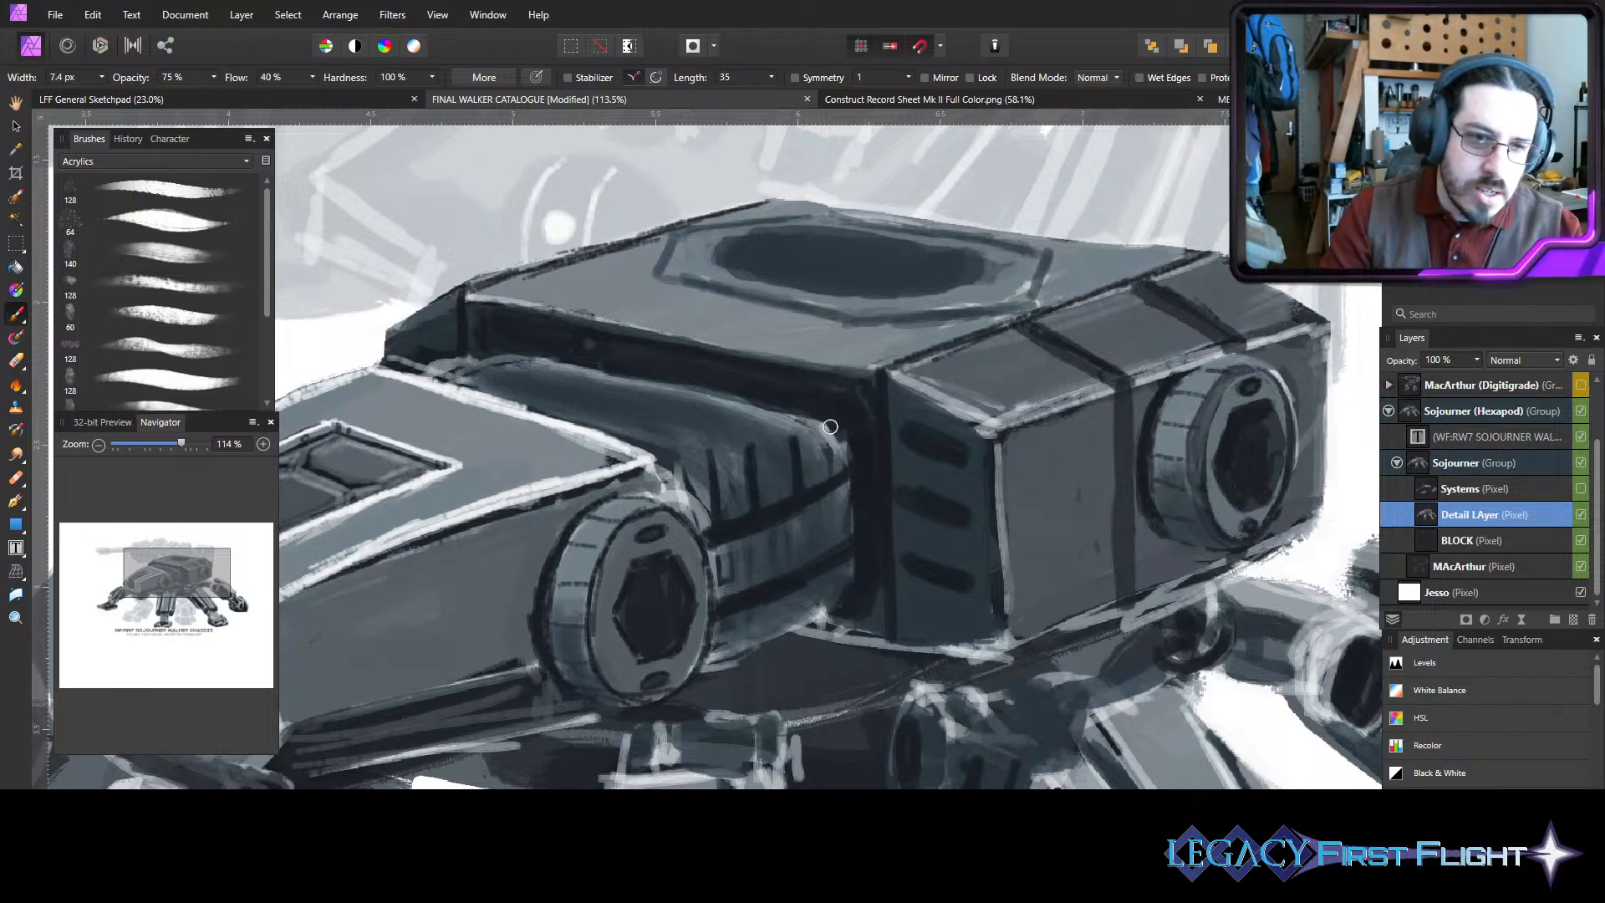
pyautogui.moveTo(831, 425); pyautogui.dragTo(838, 469)
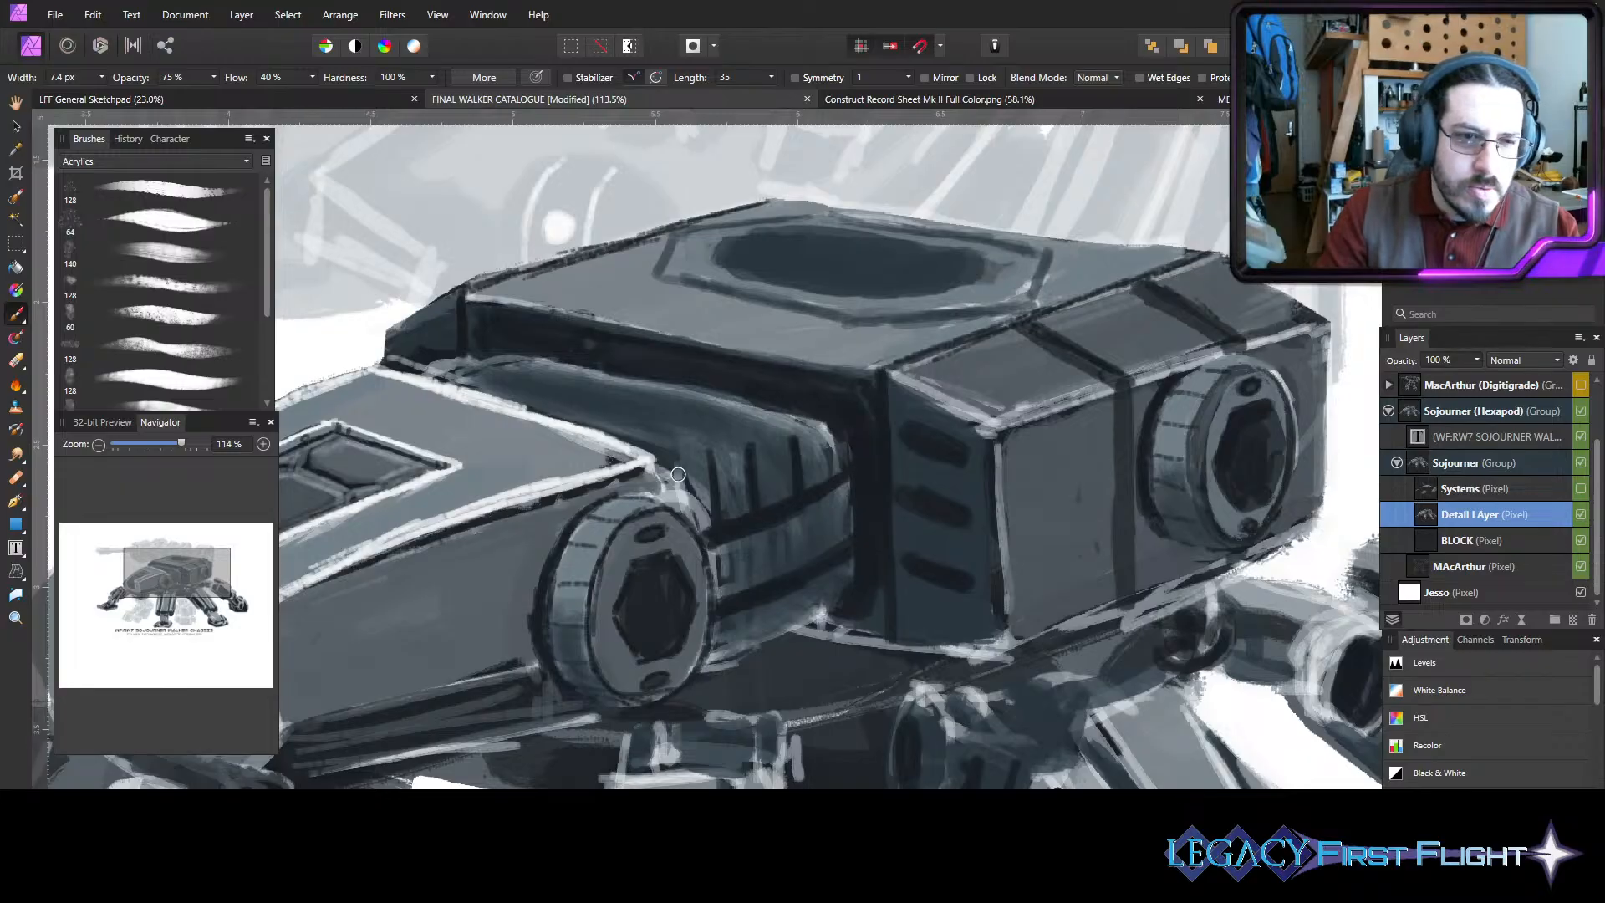
pyautogui.moveTo(679, 468); pyautogui.dragTo(683, 510)
pyautogui.press('[')
pyautogui.press('[')
pyautogui.press('[')
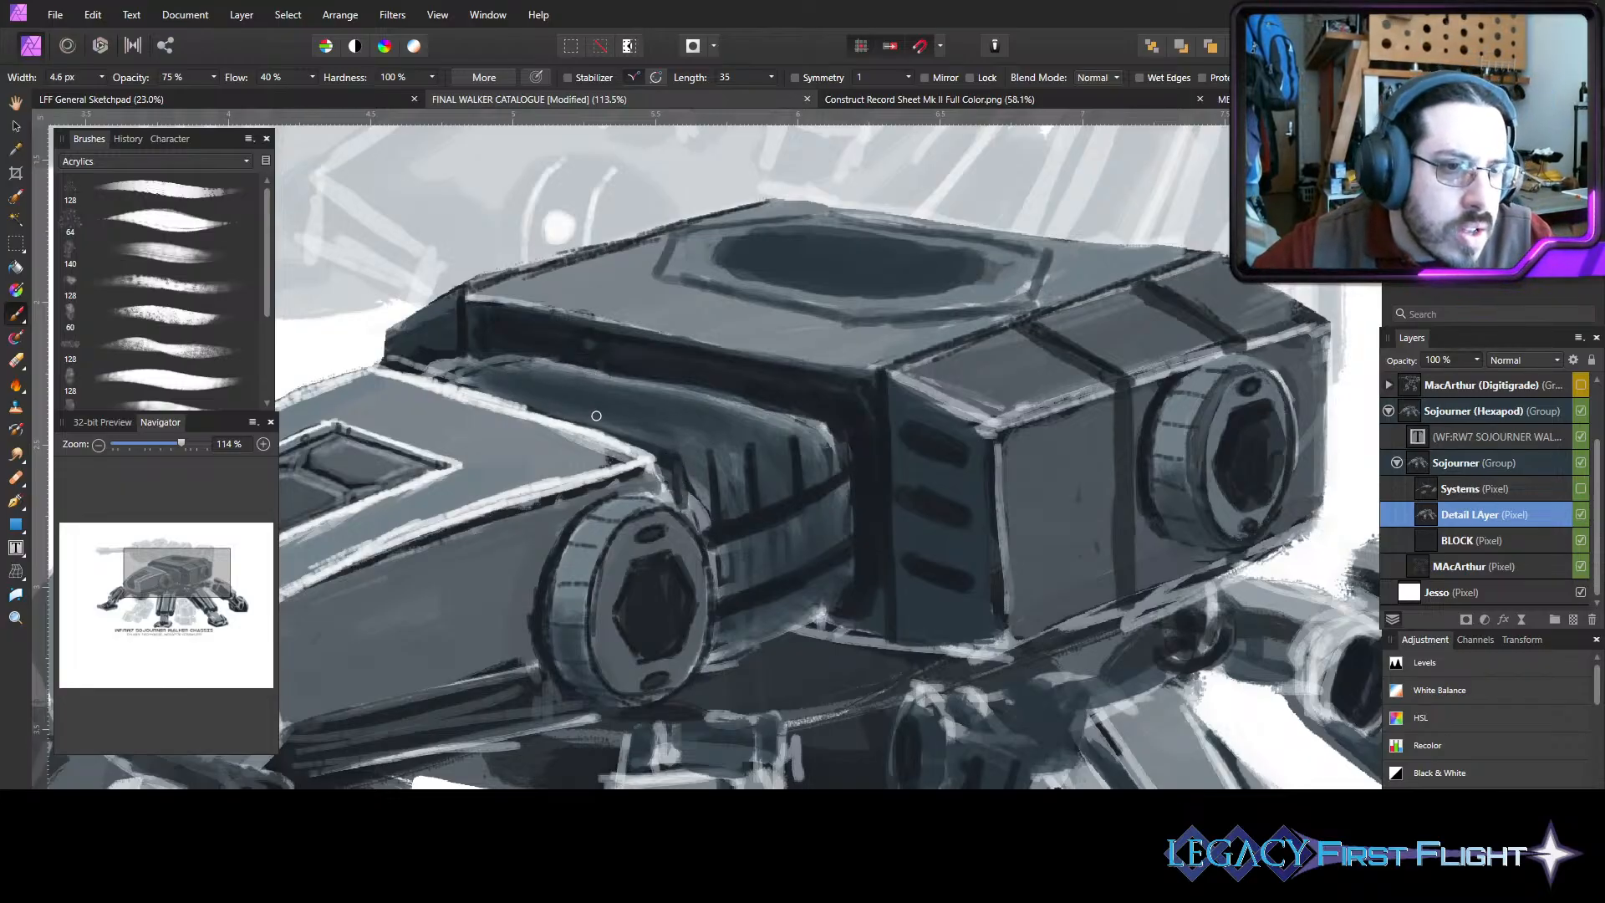
# - Paint thin dark lines along the top of the neck section, extending its ribs toward the far side, with a 4.6 px brush
pyautogui.moveTo(471, 381)
pyautogui.mouseDown()
pyautogui.moveTo(524, 390)
pyautogui.moveTo(493, 387)
pyautogui.mouseUp()
pyautogui.moveTo(741, 435)
pyautogui.mouseDown()
pyautogui.moveTo(671, 420)
pyautogui.moveTo(709, 430)
pyautogui.mouseUp()
pyautogui.moveTo(610, 399); pyautogui.dragTo(462, 362)
pyautogui.moveTo(797, 429)
pyautogui.mouseDown()
pyautogui.moveTo(581, 373)
pyautogui.moveTo(534, 379)
pyautogui.mouseUp()
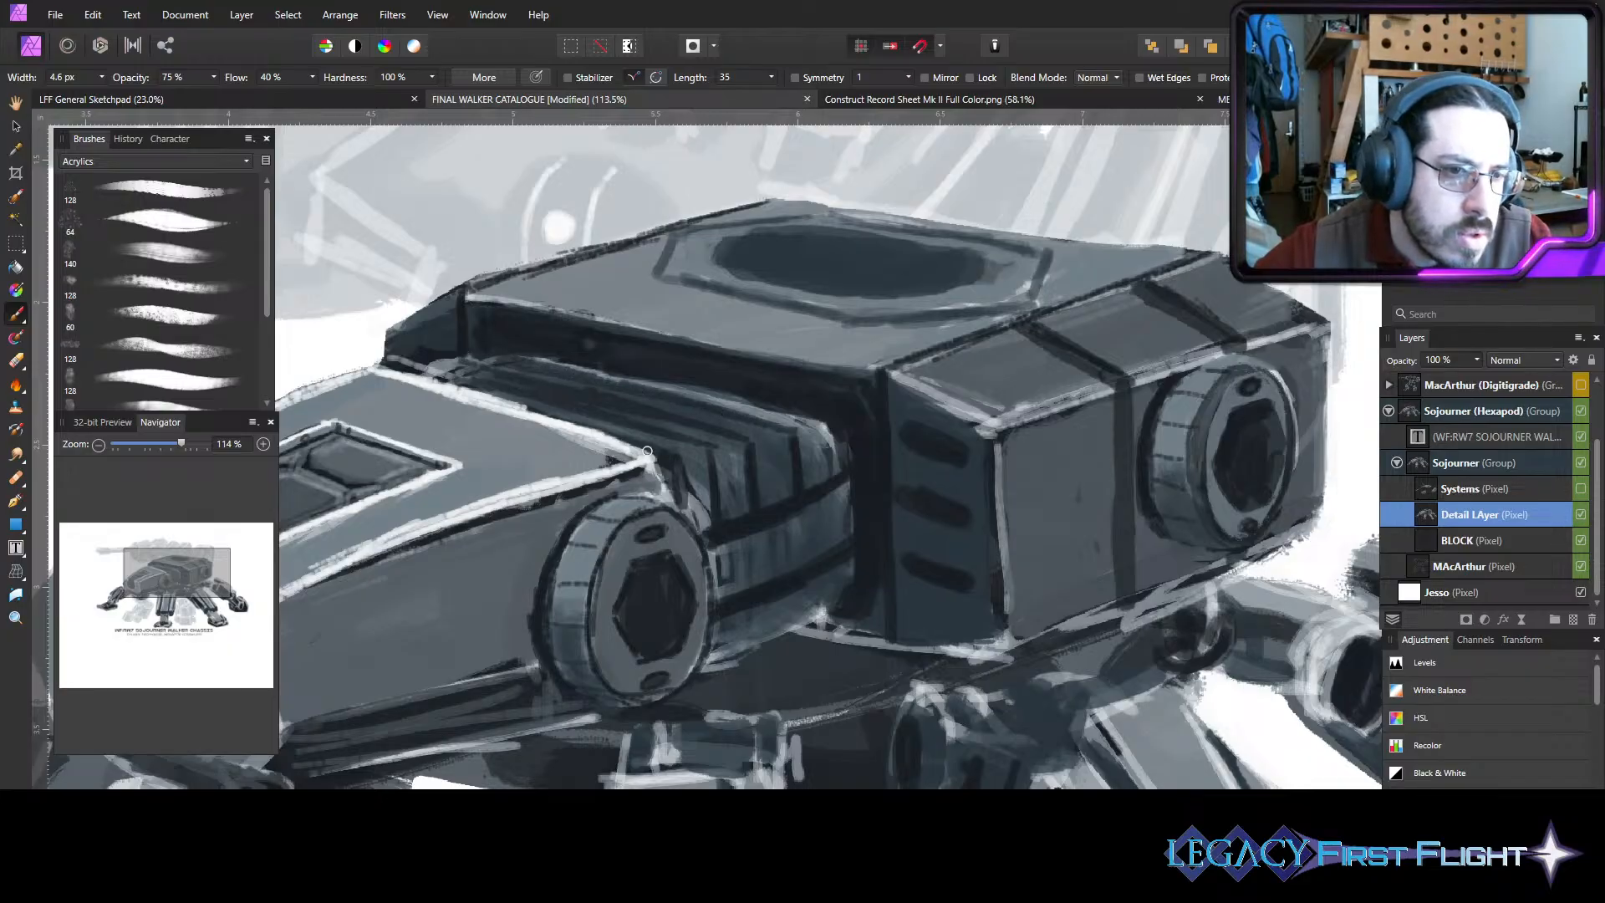
pyautogui.moveTo(687, 492); pyautogui.dragTo(683, 509)
# - Paint dark ribs at the neck section's rear end and below its lower band with a 5.2–6 px brush
pyautogui.press(']')
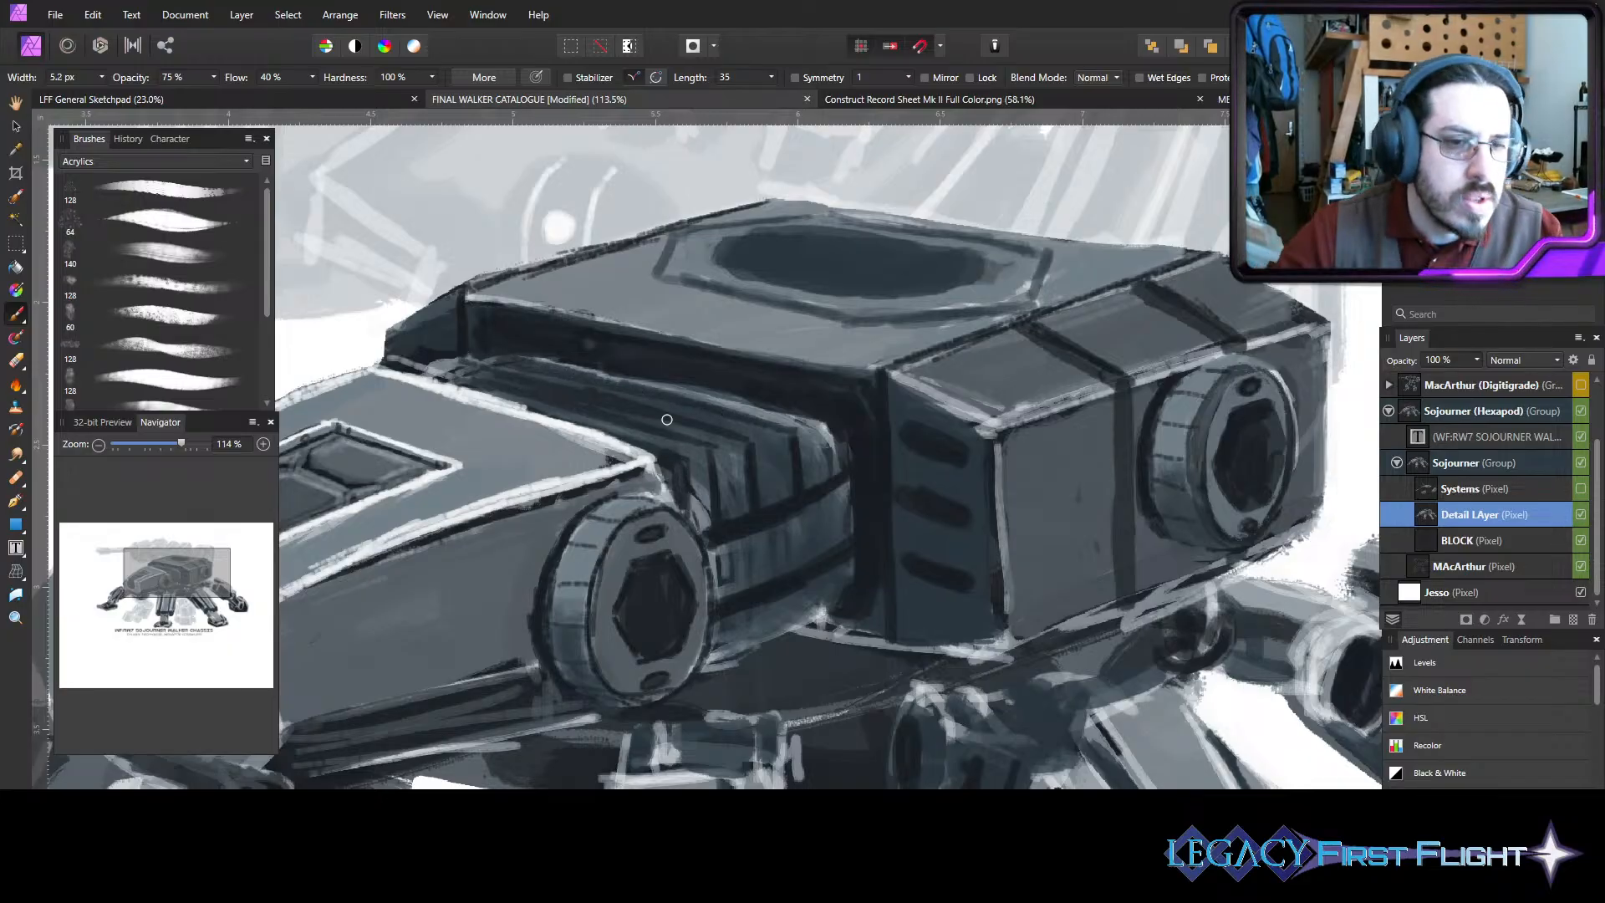
pyautogui.moveTo(820, 431); pyautogui.dragTo(833, 466)
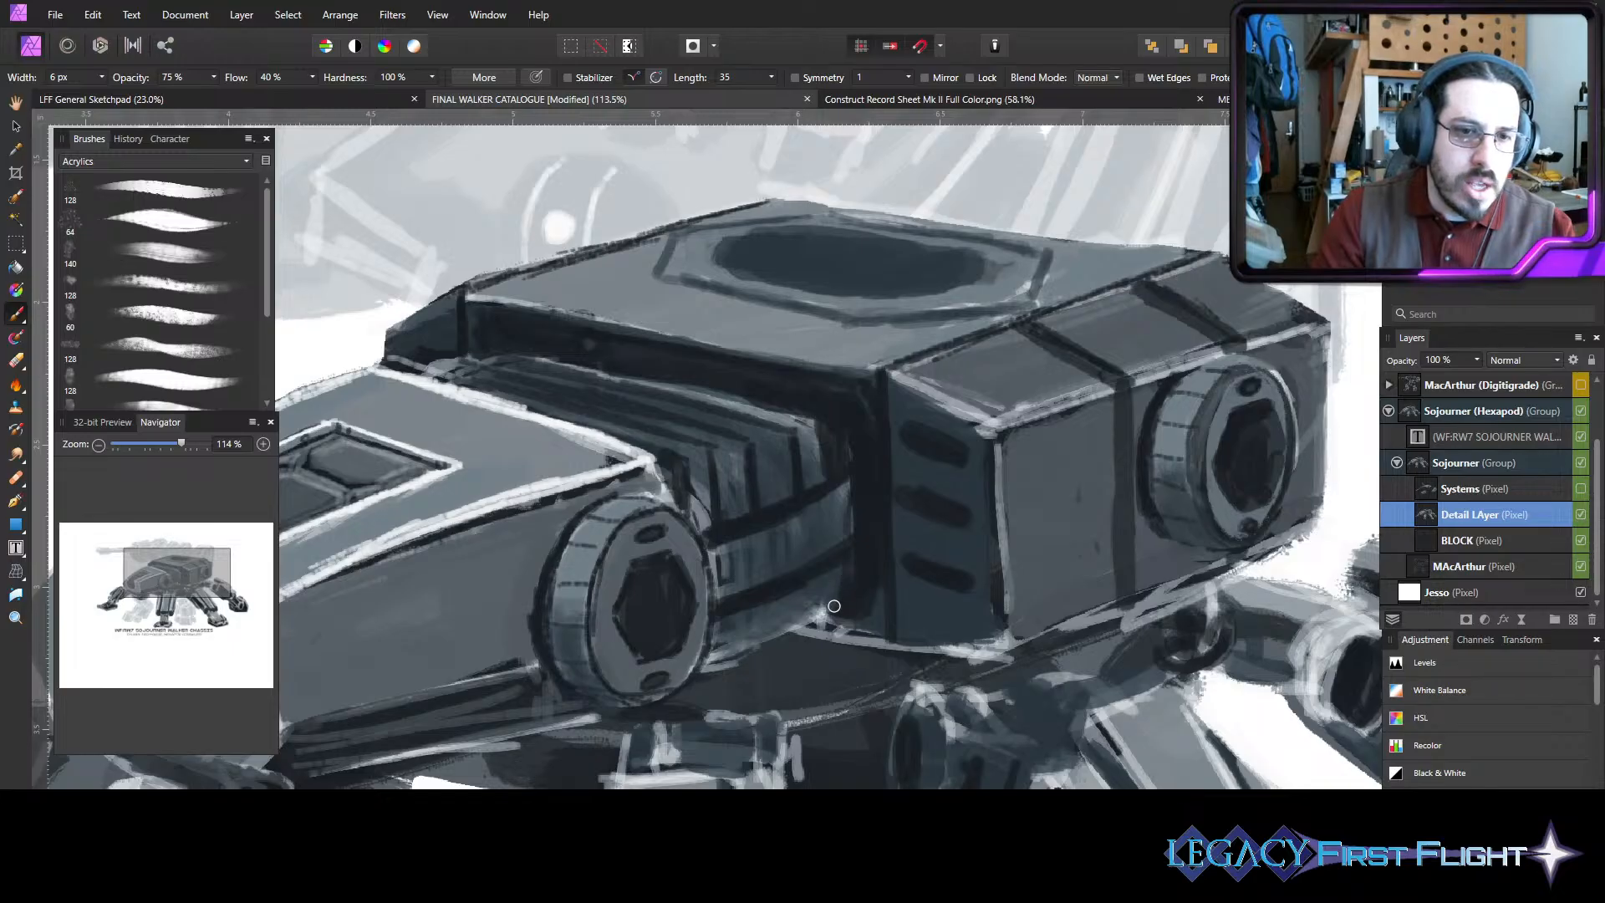
pyautogui.moveTo(808, 588); pyautogui.dragTo(807, 614)
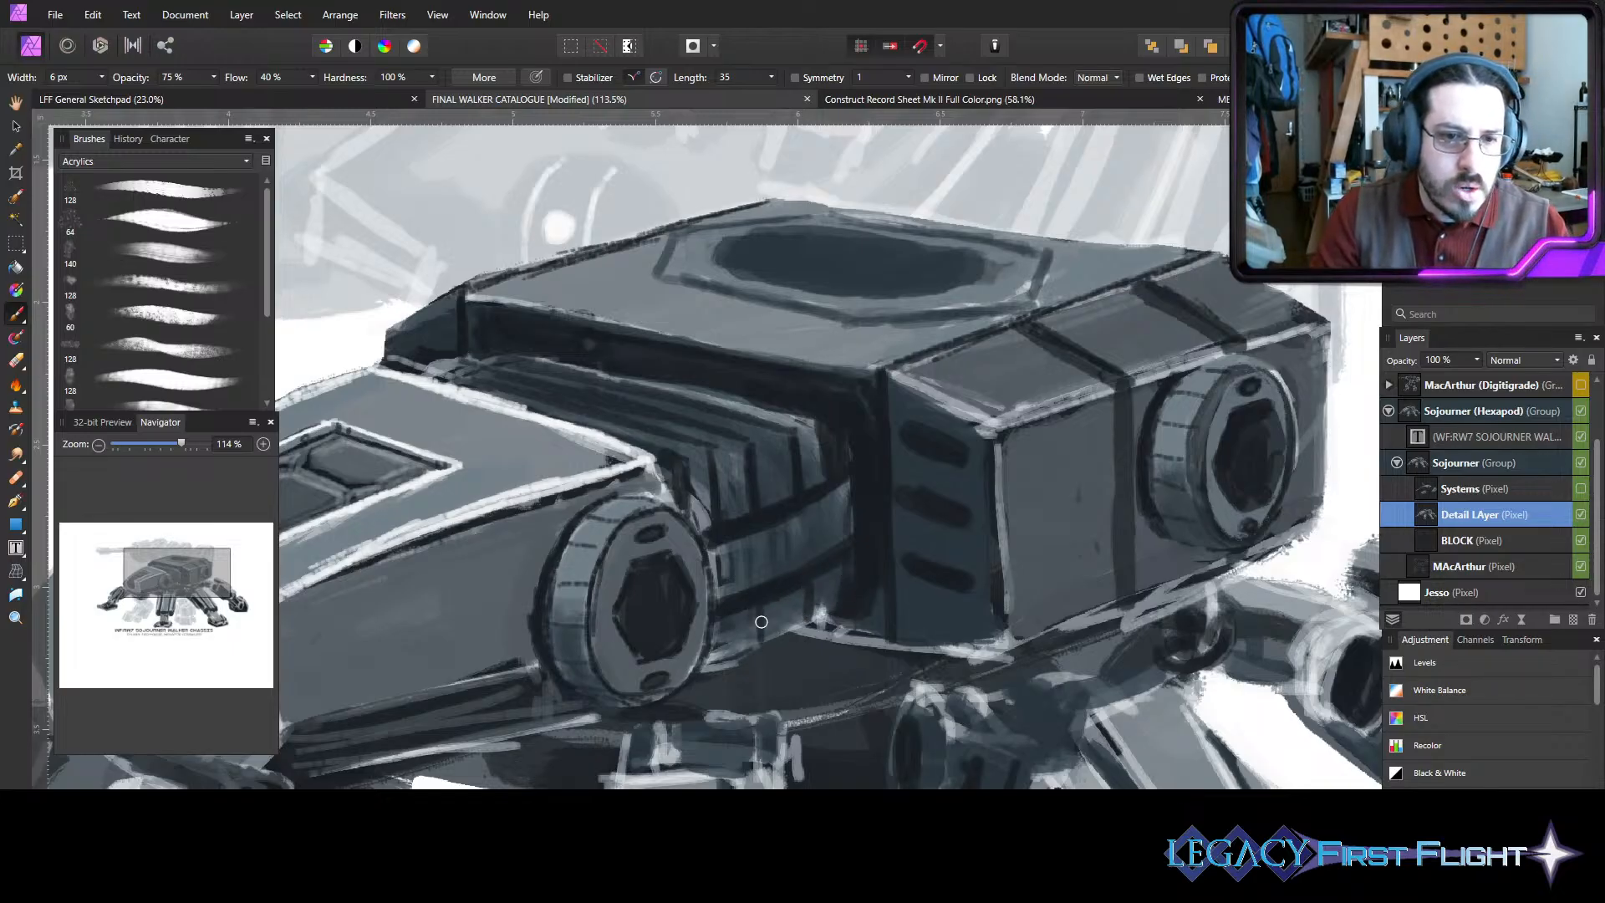
pyautogui.moveTo(725, 624)
pyautogui.mouseDown()
pyautogui.moveTo(704, 666)
pyautogui.moveTo(808, 626)
pyautogui.moveTo(730, 654)
pyautogui.mouseUp()
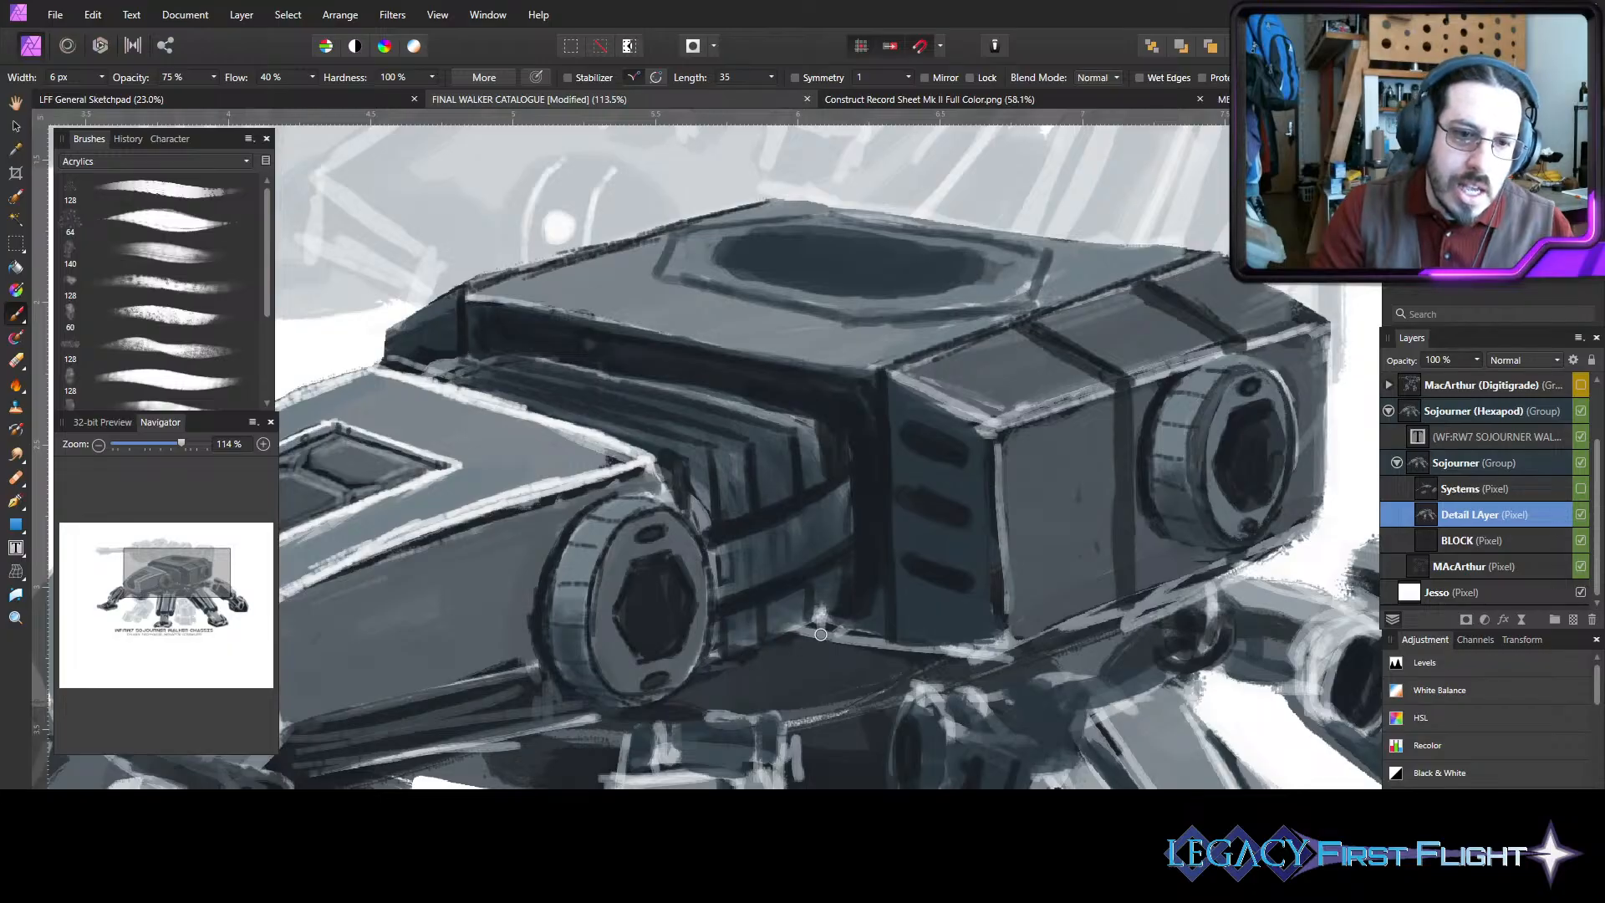
pyautogui.moveTo(809, 620); pyautogui.dragTo(839, 618)
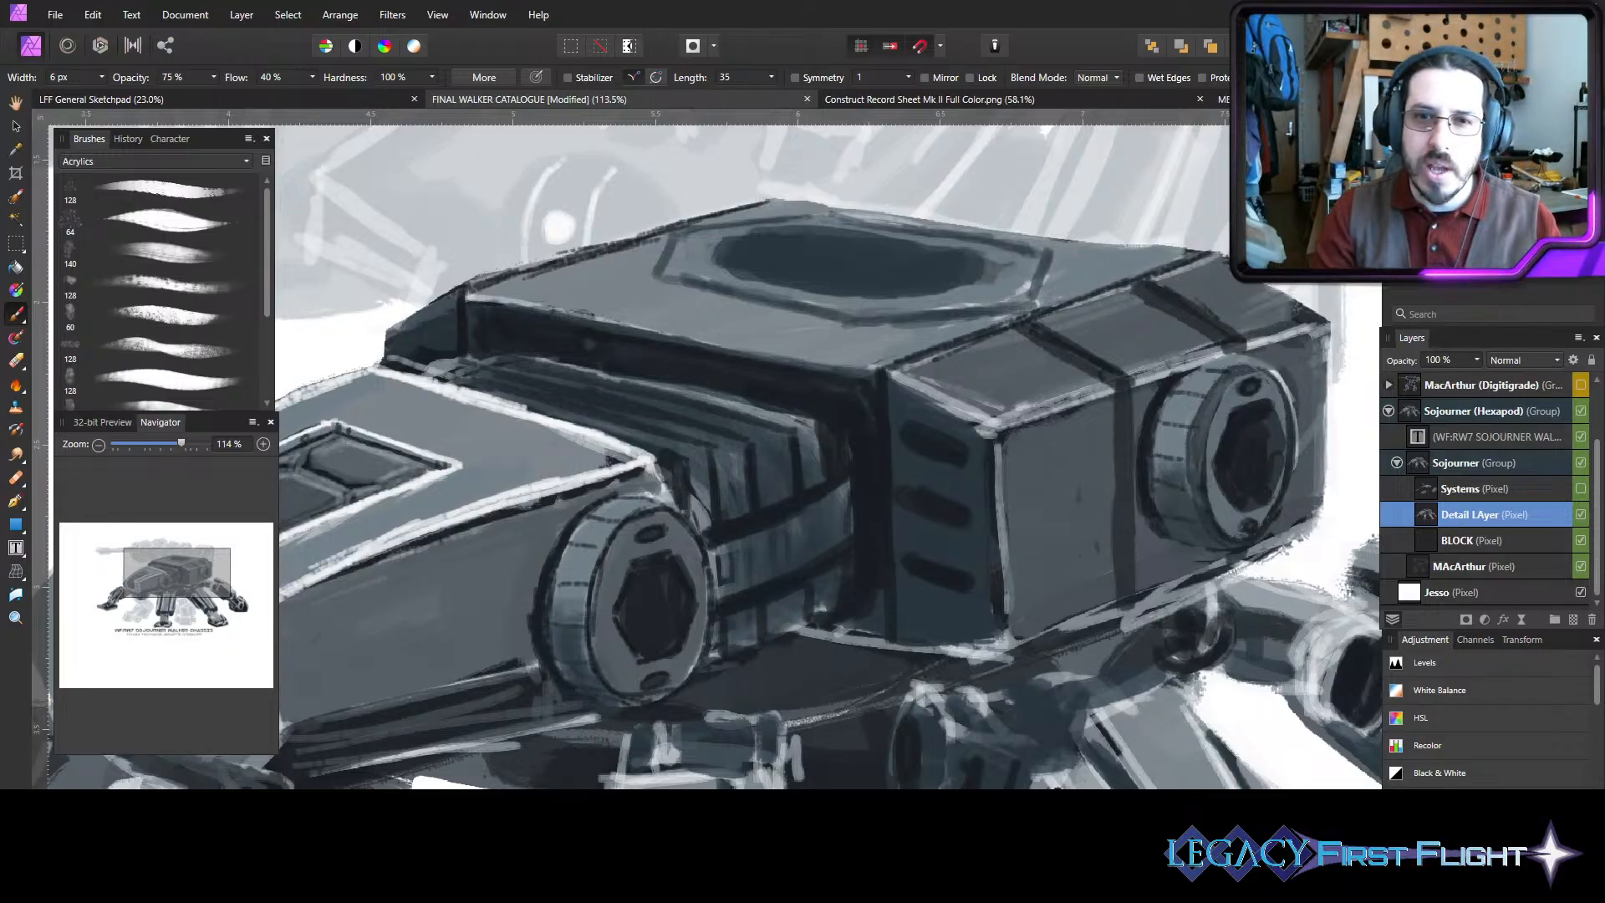
# - Fill the raised ribs below the neck section's lower band with lighter grey strokes using a 7.1 px brush
pyautogui.press('[')
pyautogui.press('[')
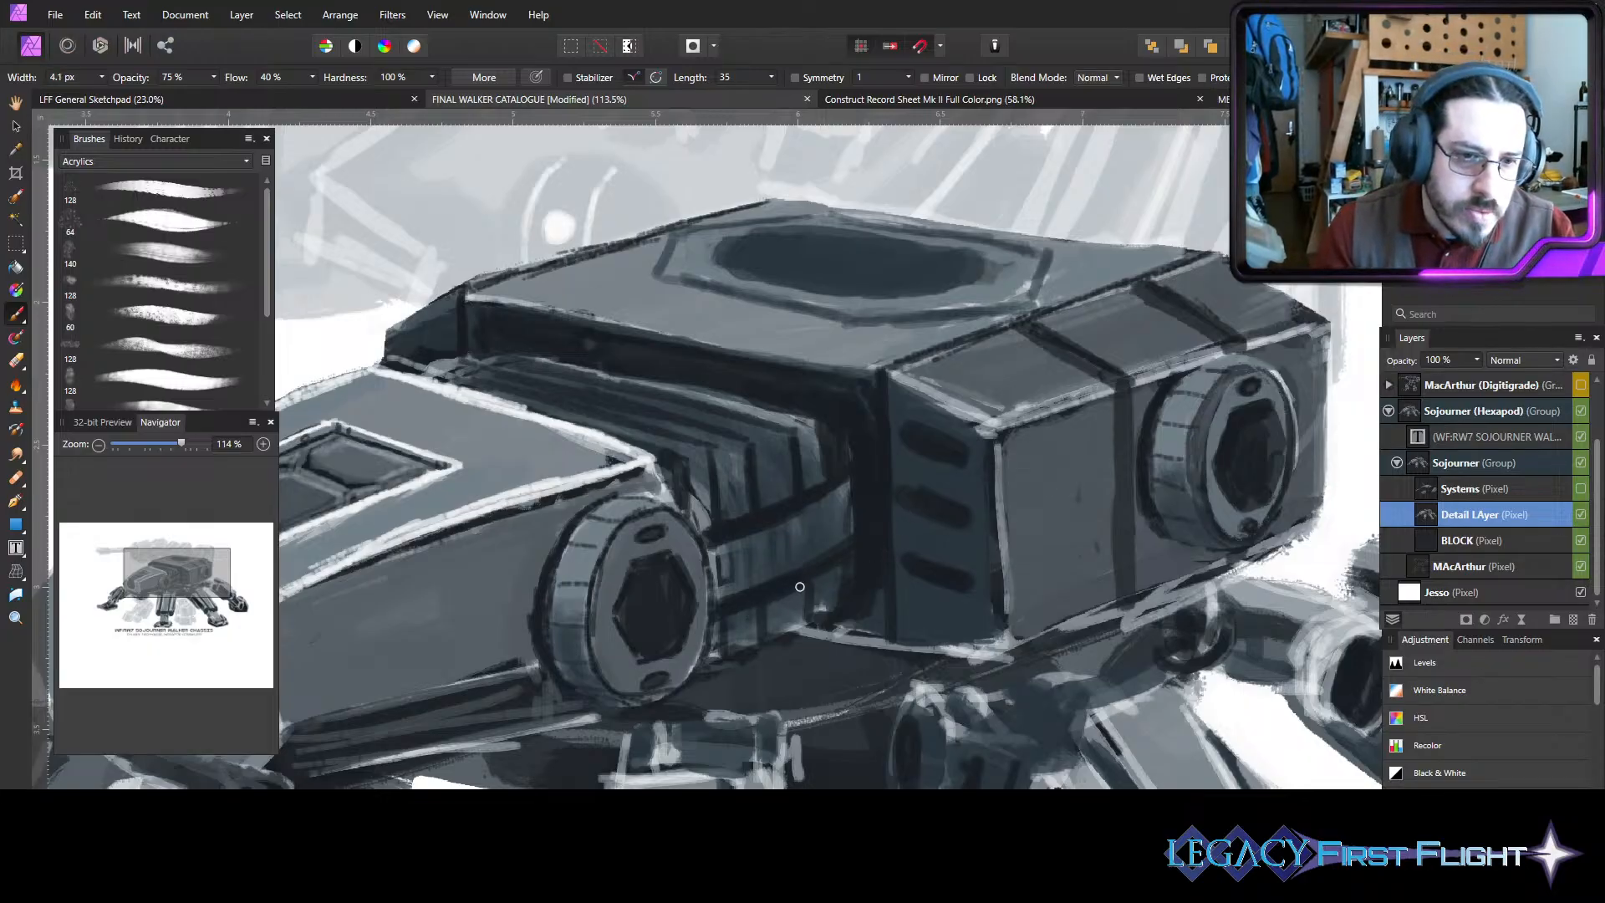
pyautogui.press(']')
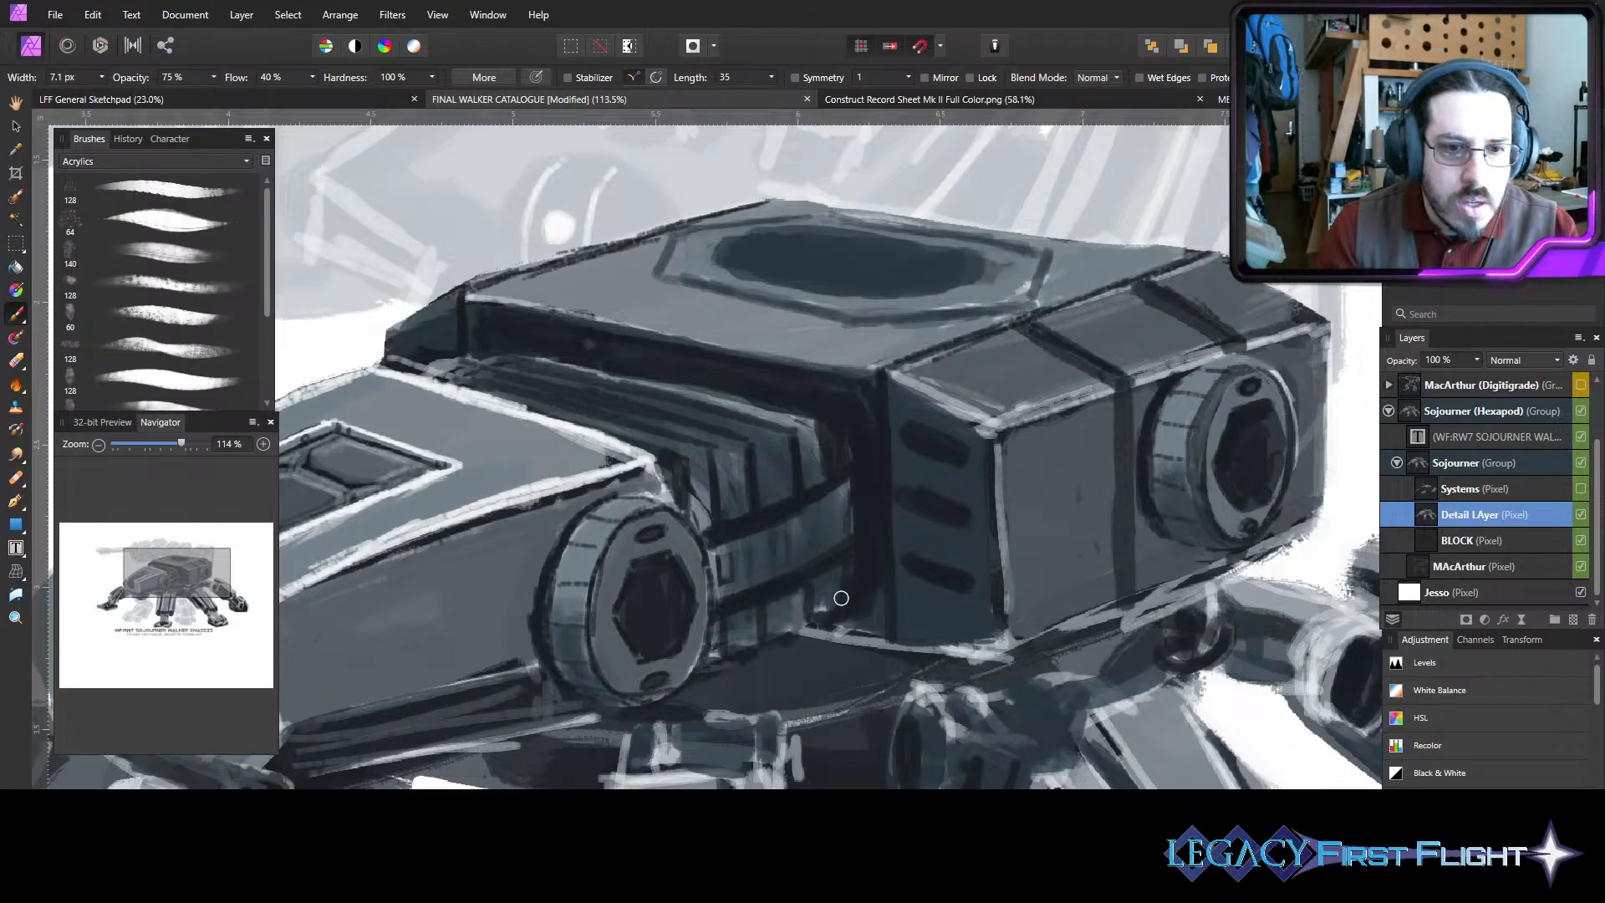
pyautogui.moveTo(840, 579); pyautogui.dragTo(838, 610)
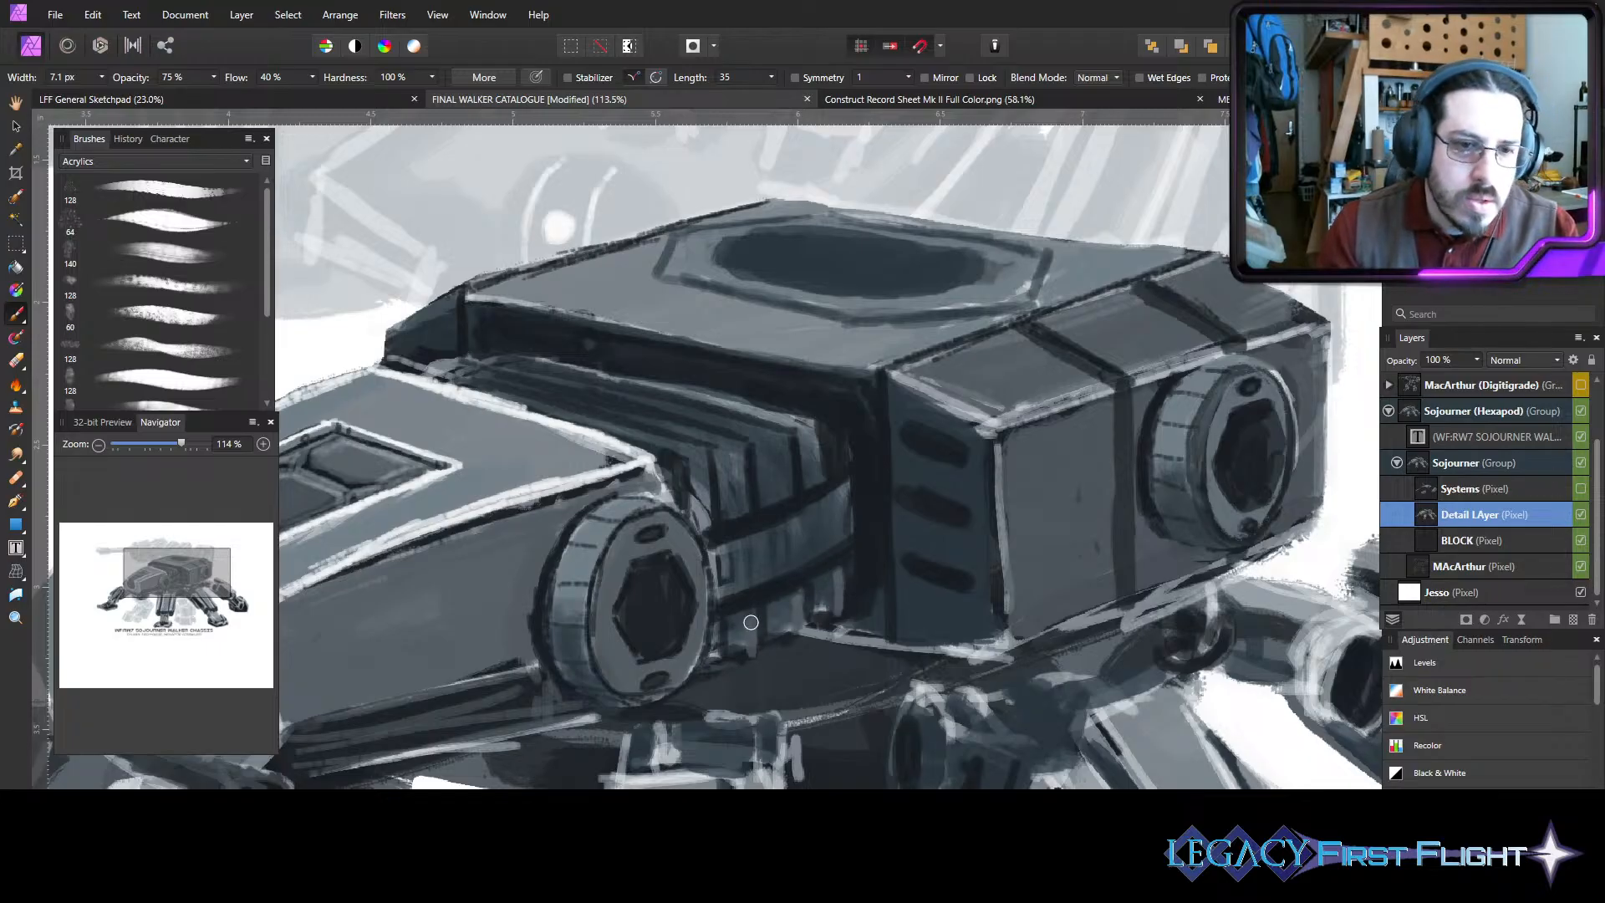
pyautogui.moveTo(829, 576); pyautogui.dragTo(828, 612)
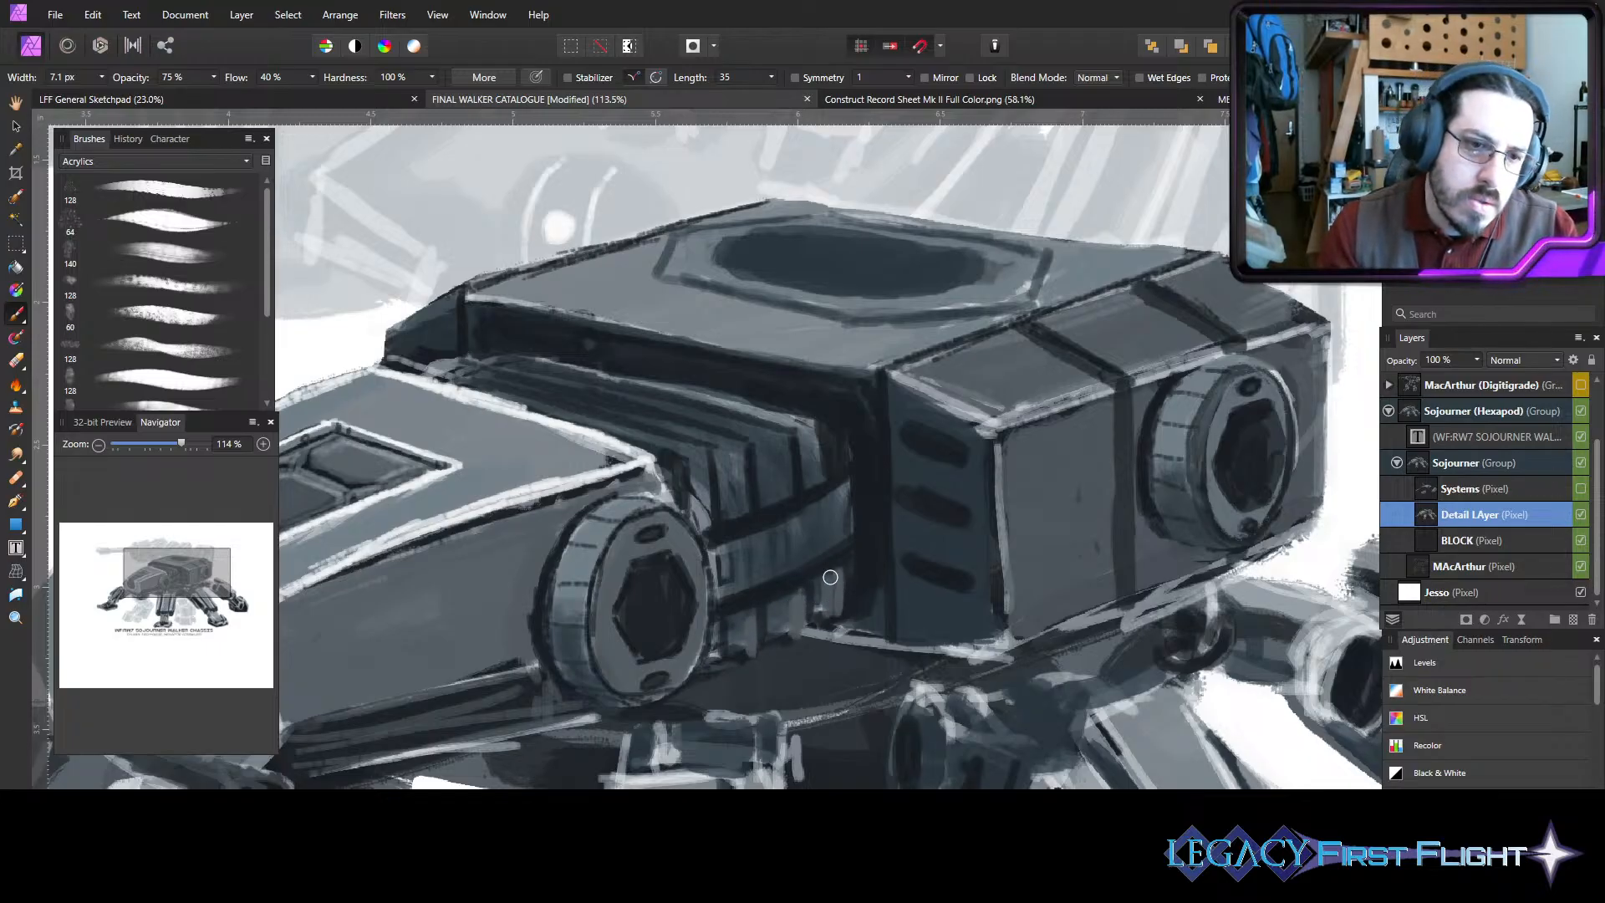
pyautogui.press('[')
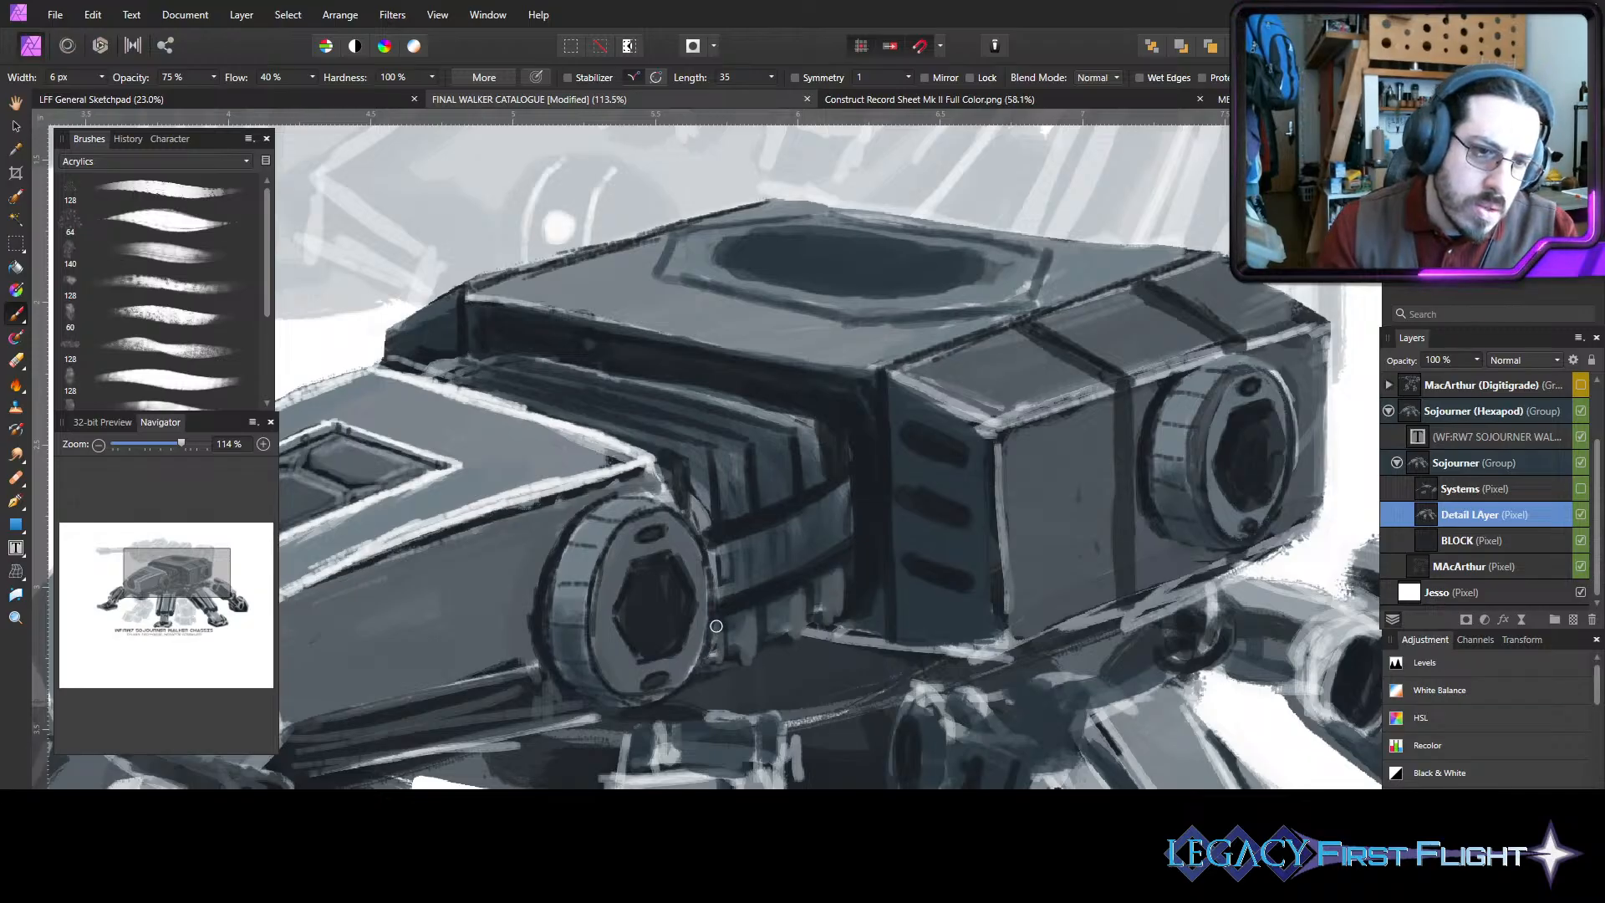
# - Lighten the raised ribs above the neck section's upper band with a 6–9.2 px brush
pyautogui.moveTo(740, 452); pyautogui.dragTo(741, 503)
pyautogui.press(']')
pyautogui.press(']')
pyautogui.press(']')
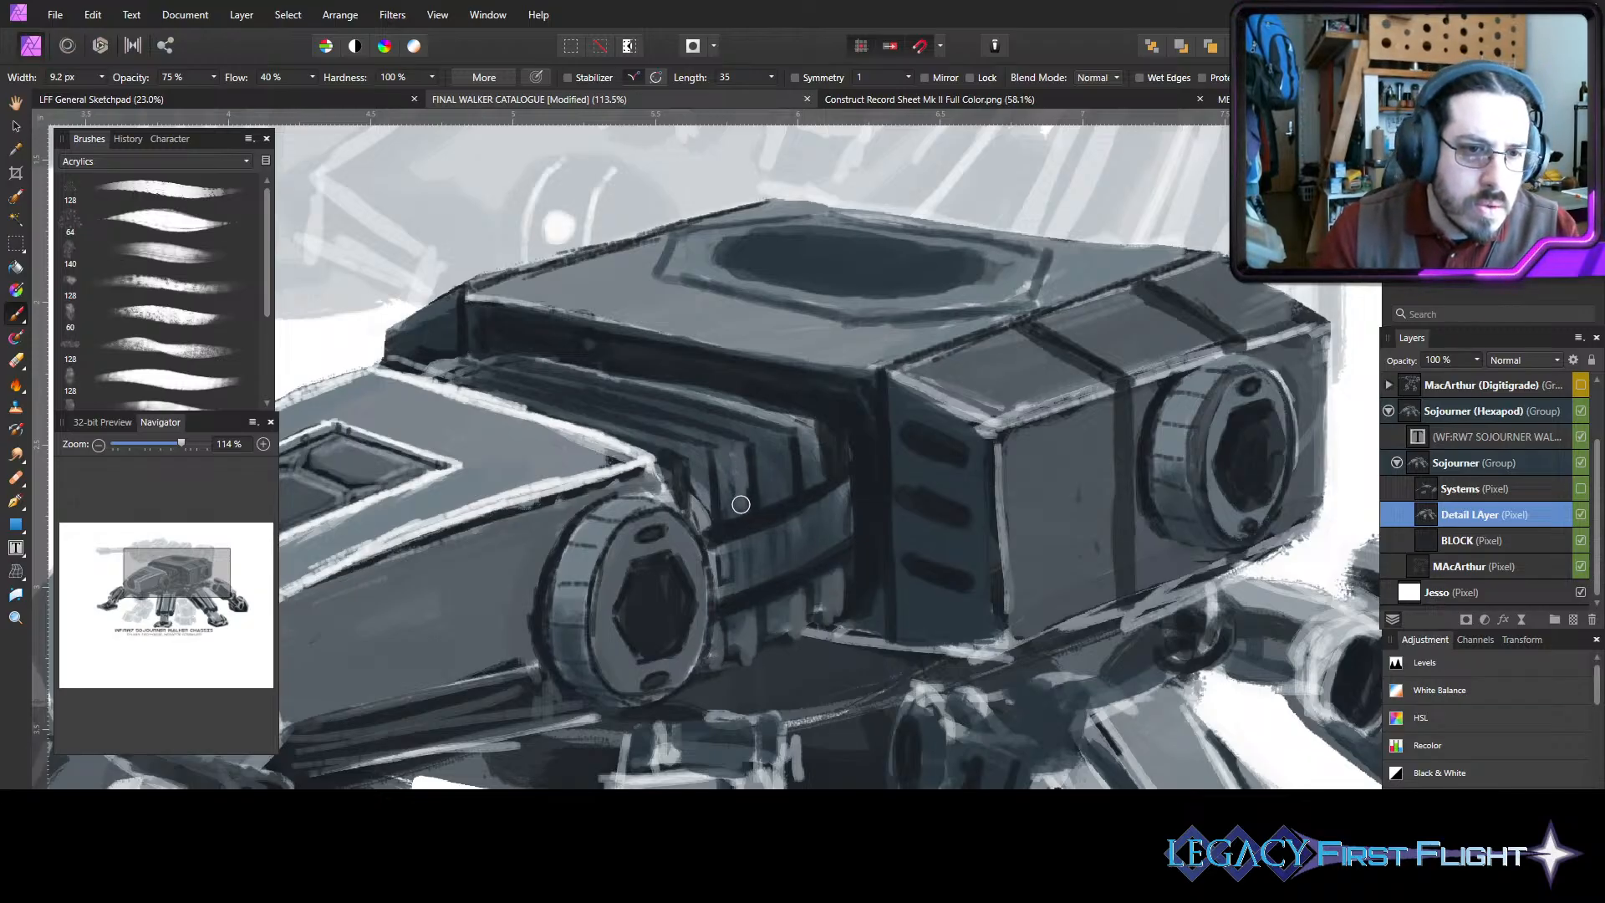
pyautogui.moveTo(785, 449)
pyautogui.mouseDown()
pyautogui.moveTo(839, 436)
pyautogui.moveTo(814, 429)
pyautogui.moveTo(822, 469)
pyautogui.moveTo(824, 429)
pyautogui.moveTo(825, 472)
pyautogui.mouseUp()
pyautogui.press(']')
pyautogui.press('[')
pyautogui.press('[')
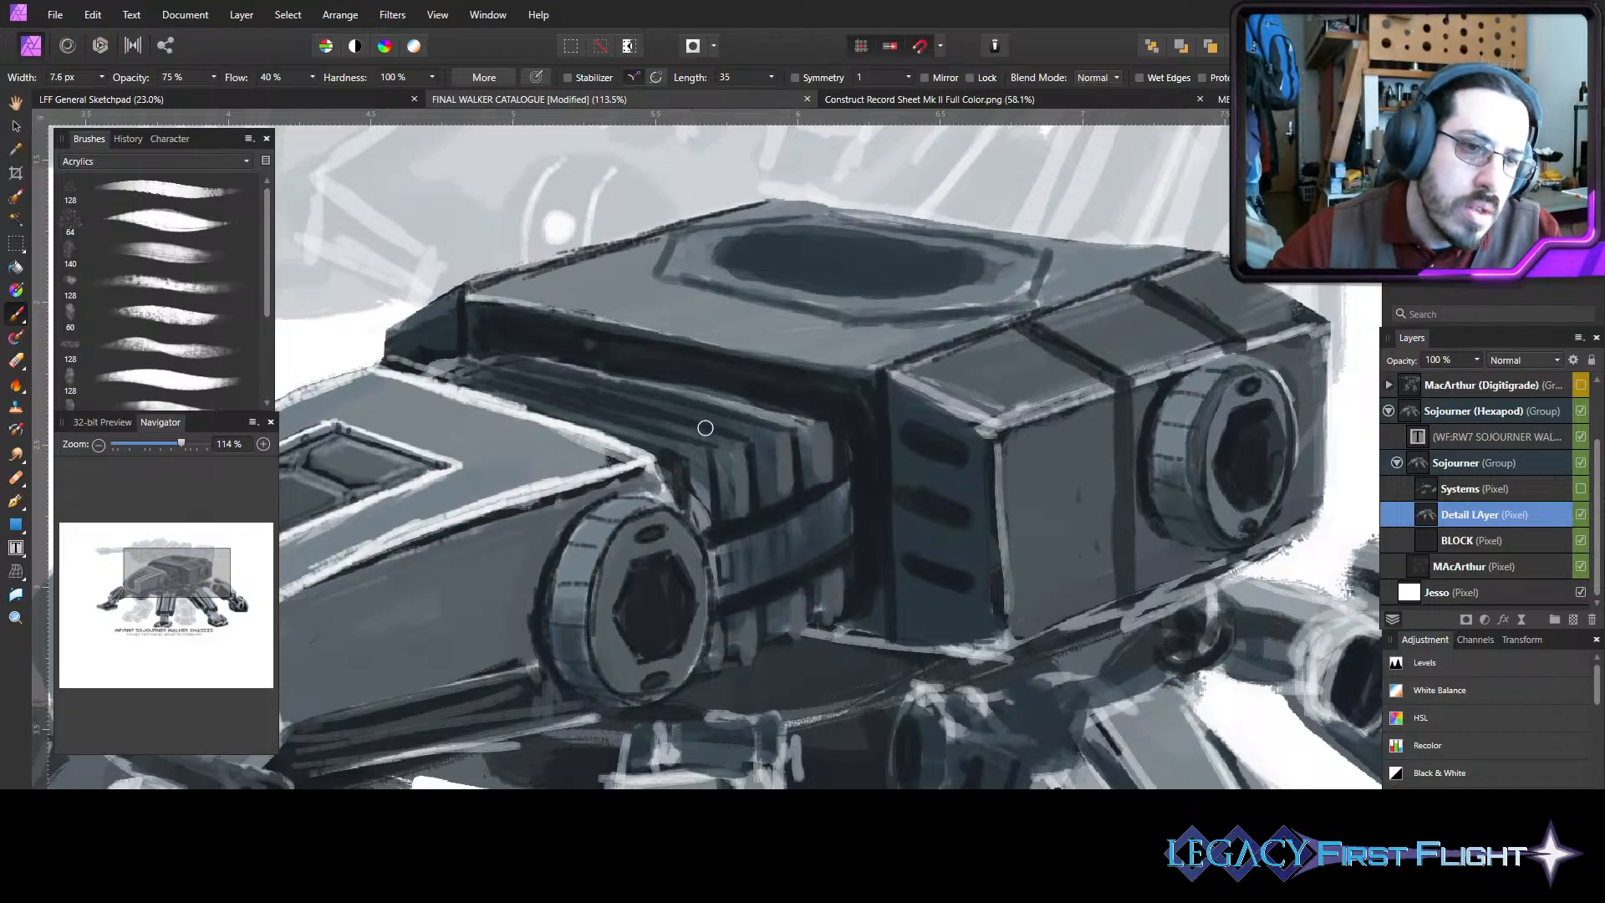
pyautogui.moveTo(708, 468)
pyautogui.mouseDown()
pyautogui.moveTo(707, 511)
pyautogui.moveTo(702, 460)
pyautogui.mouseUp()
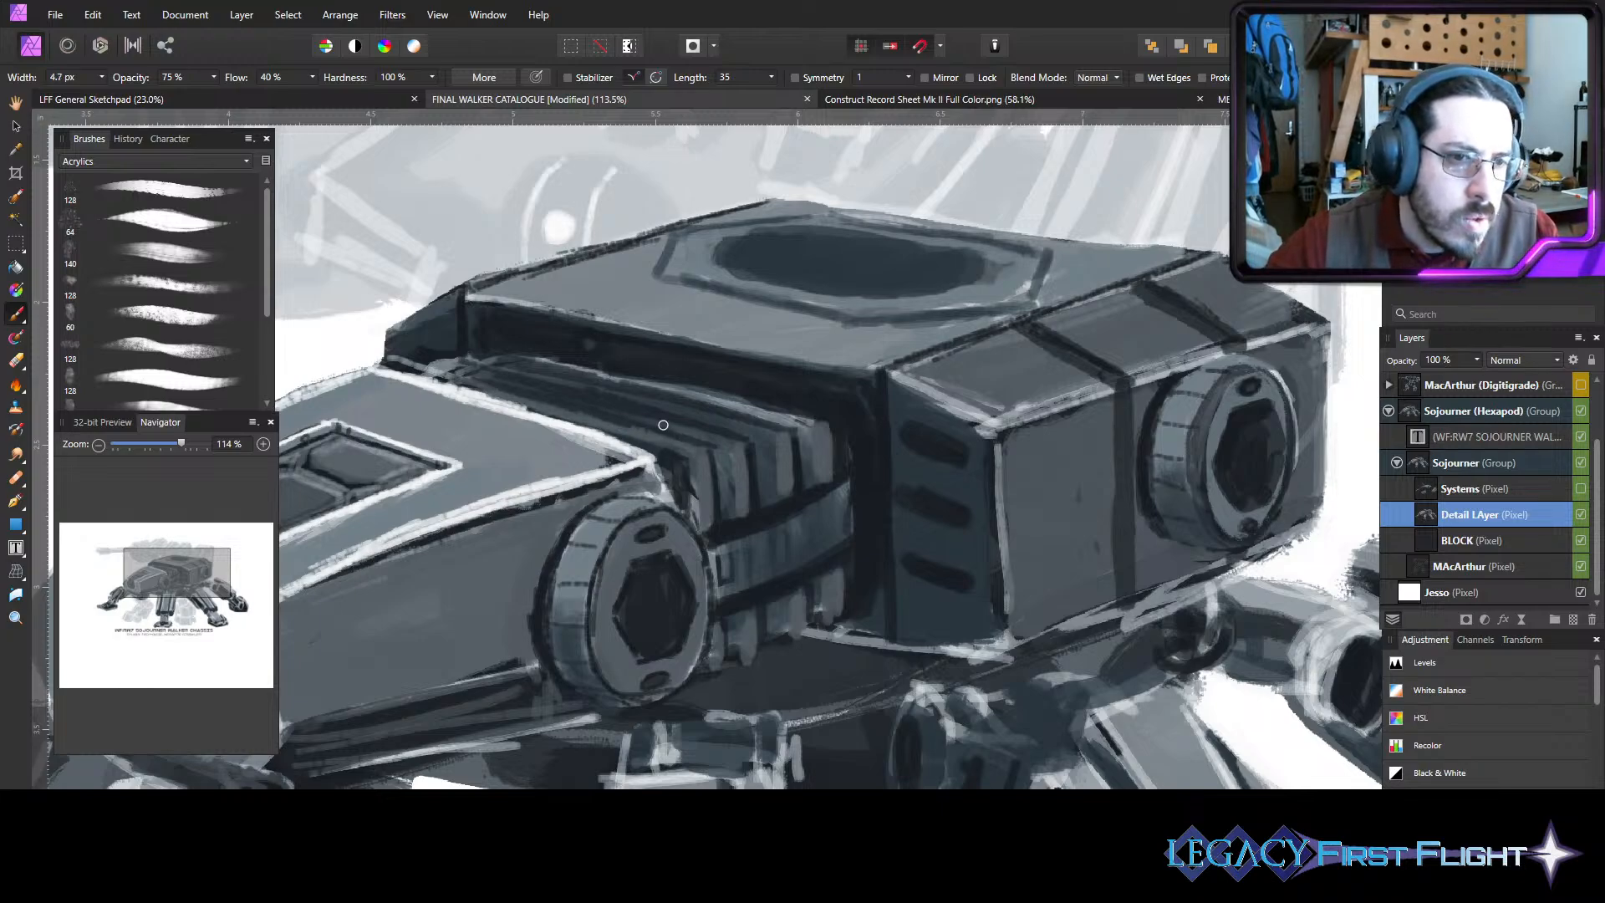
# - Paint lighter strokes along the ridges on top of the neck section with a 6.2 px brush
pyautogui.press(']')
pyautogui.moveTo(734, 439); pyautogui.dragTo(503, 380)
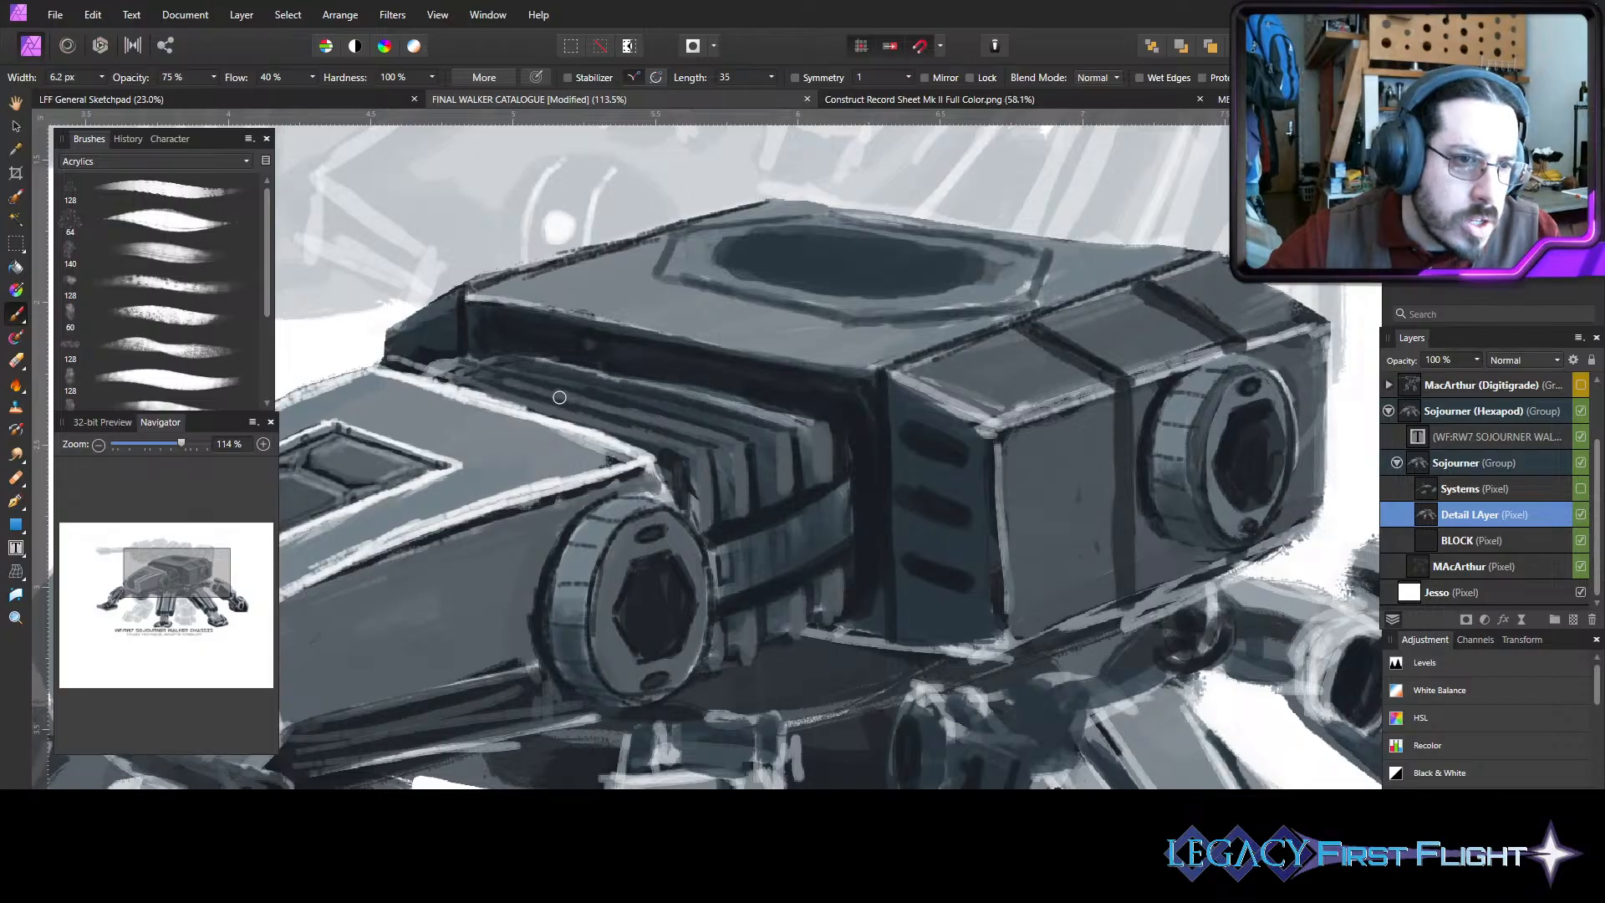
pyautogui.moveTo(774, 433); pyautogui.dragTo(493, 366)
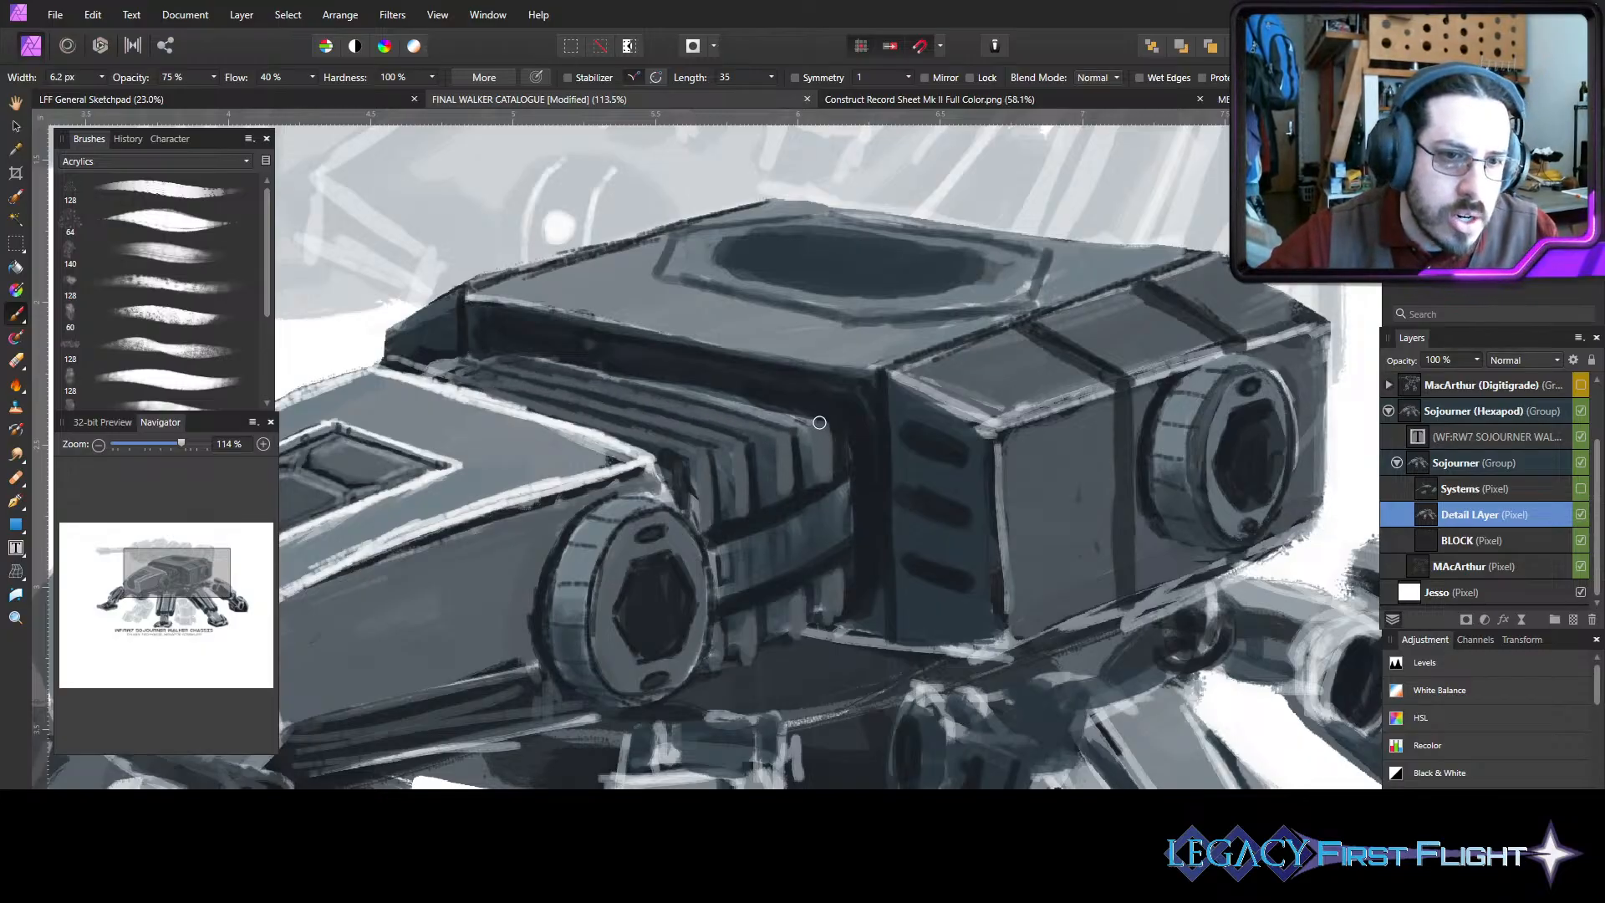
pyautogui.moveTo(793, 418); pyautogui.dragTo(516, 356)
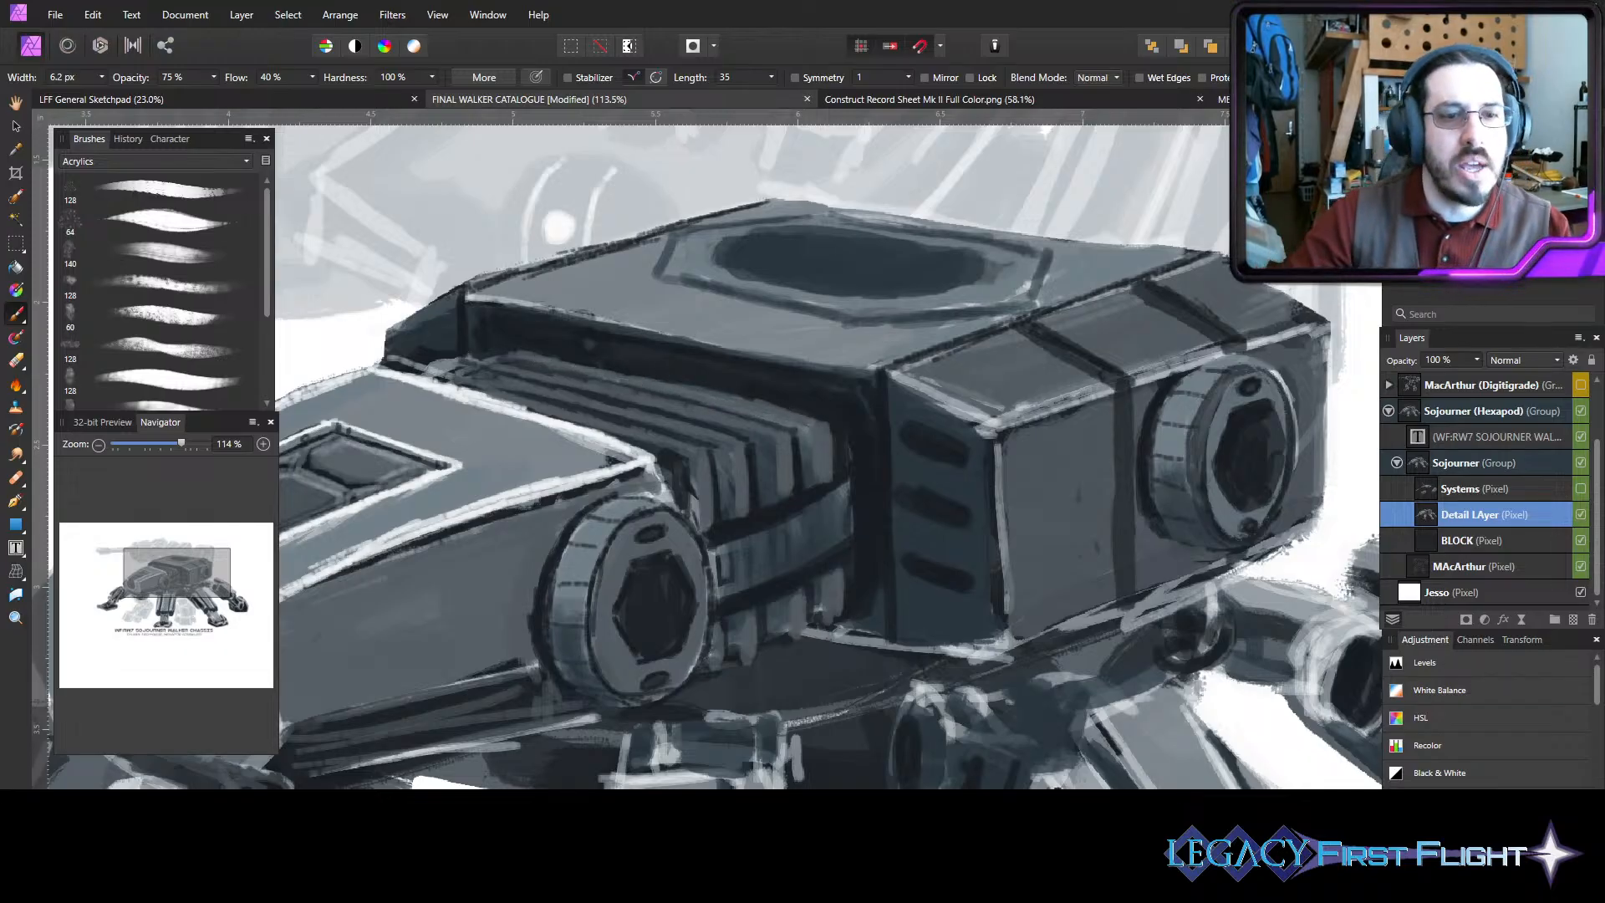
# - Add fine light highlights to the edges of the neck section's upper and lower ribs with a 3.6–4.5 px brush
pyautogui.press('[')
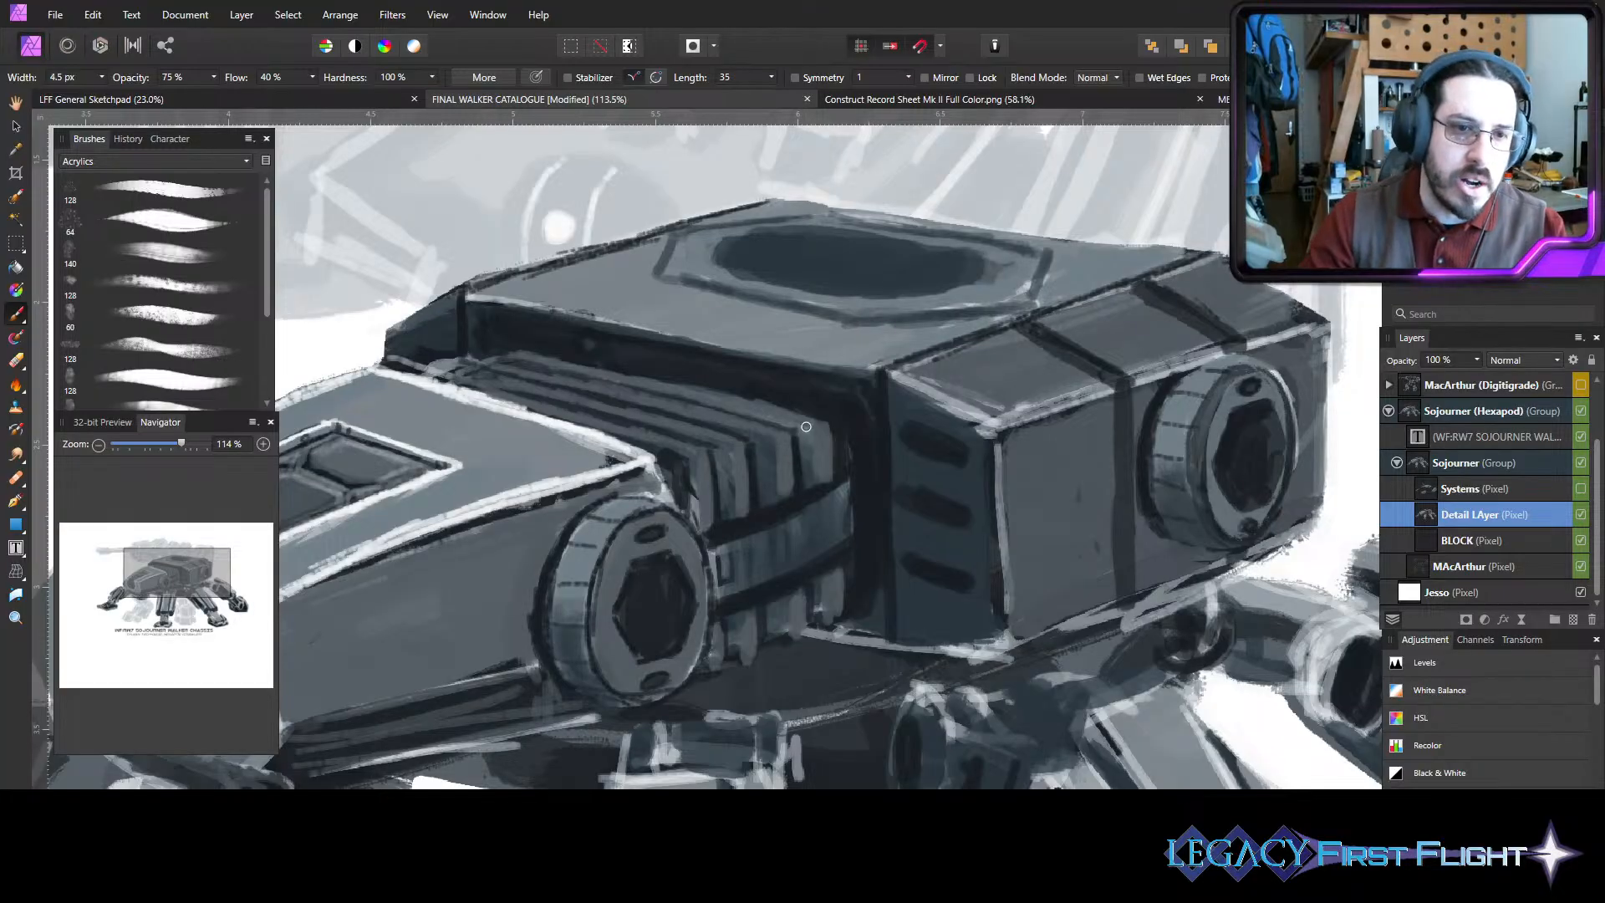
pyautogui.press(']')
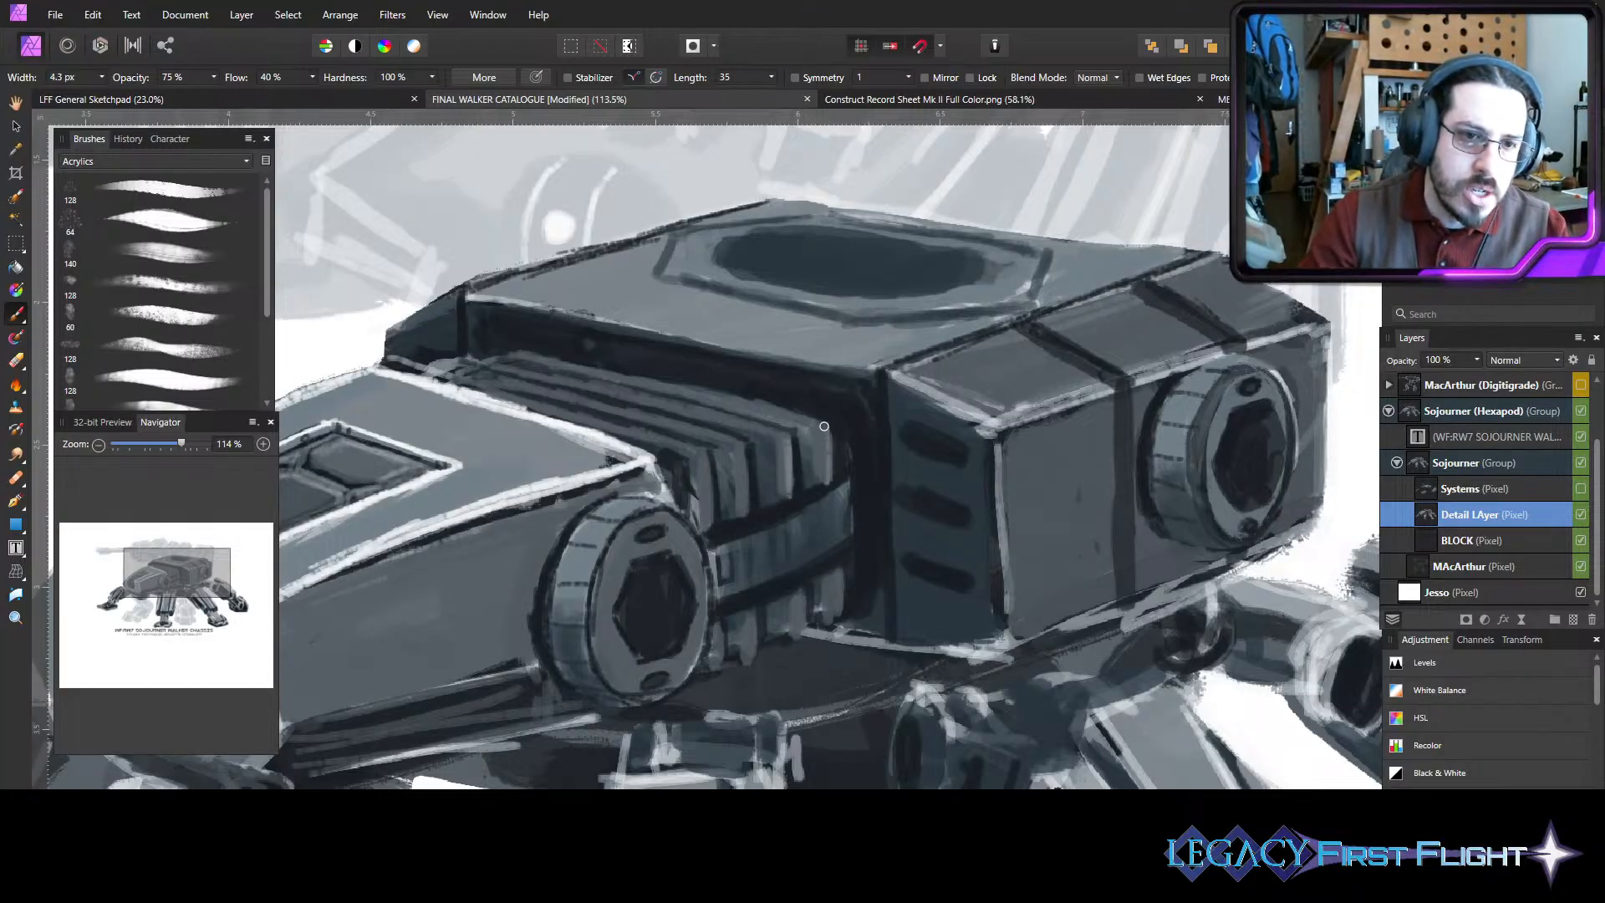
pyautogui.moveTo(837, 604)
pyautogui.mouseDown()
pyautogui.moveTo(804, 630)
pyautogui.moveTo(801, 600)
pyautogui.moveTo(794, 646)
pyautogui.moveTo(761, 642)
pyautogui.moveTo(759, 622)
pyautogui.moveTo(755, 657)
pyautogui.moveTo(711, 655)
pyautogui.moveTo(718, 636)
pyautogui.moveTo(716, 669)
pyautogui.mouseUp()
pyautogui.moveTo(738, 452)
pyautogui.mouseDown()
pyautogui.moveTo(744, 511)
pyautogui.moveTo(707, 468)
pyautogui.mouseUp()
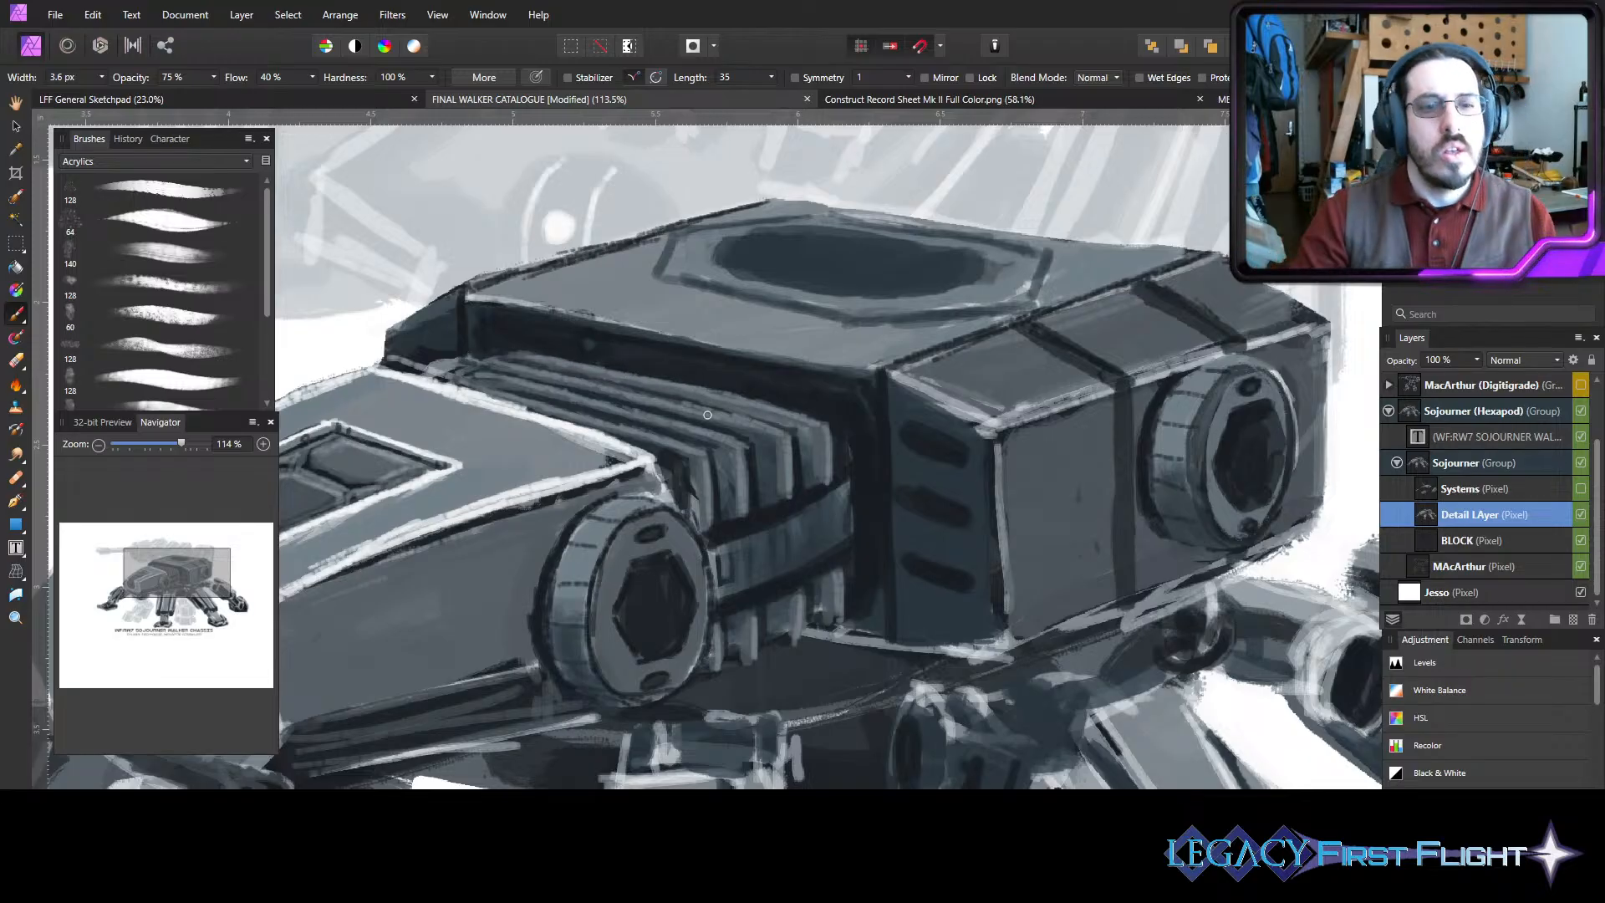
# - Refine the light side edge of the front hull's top plate, from the rear corner toward the cockpit, with an 8–11.1 px brush
pyautogui.scroll(-4, 707, 415)
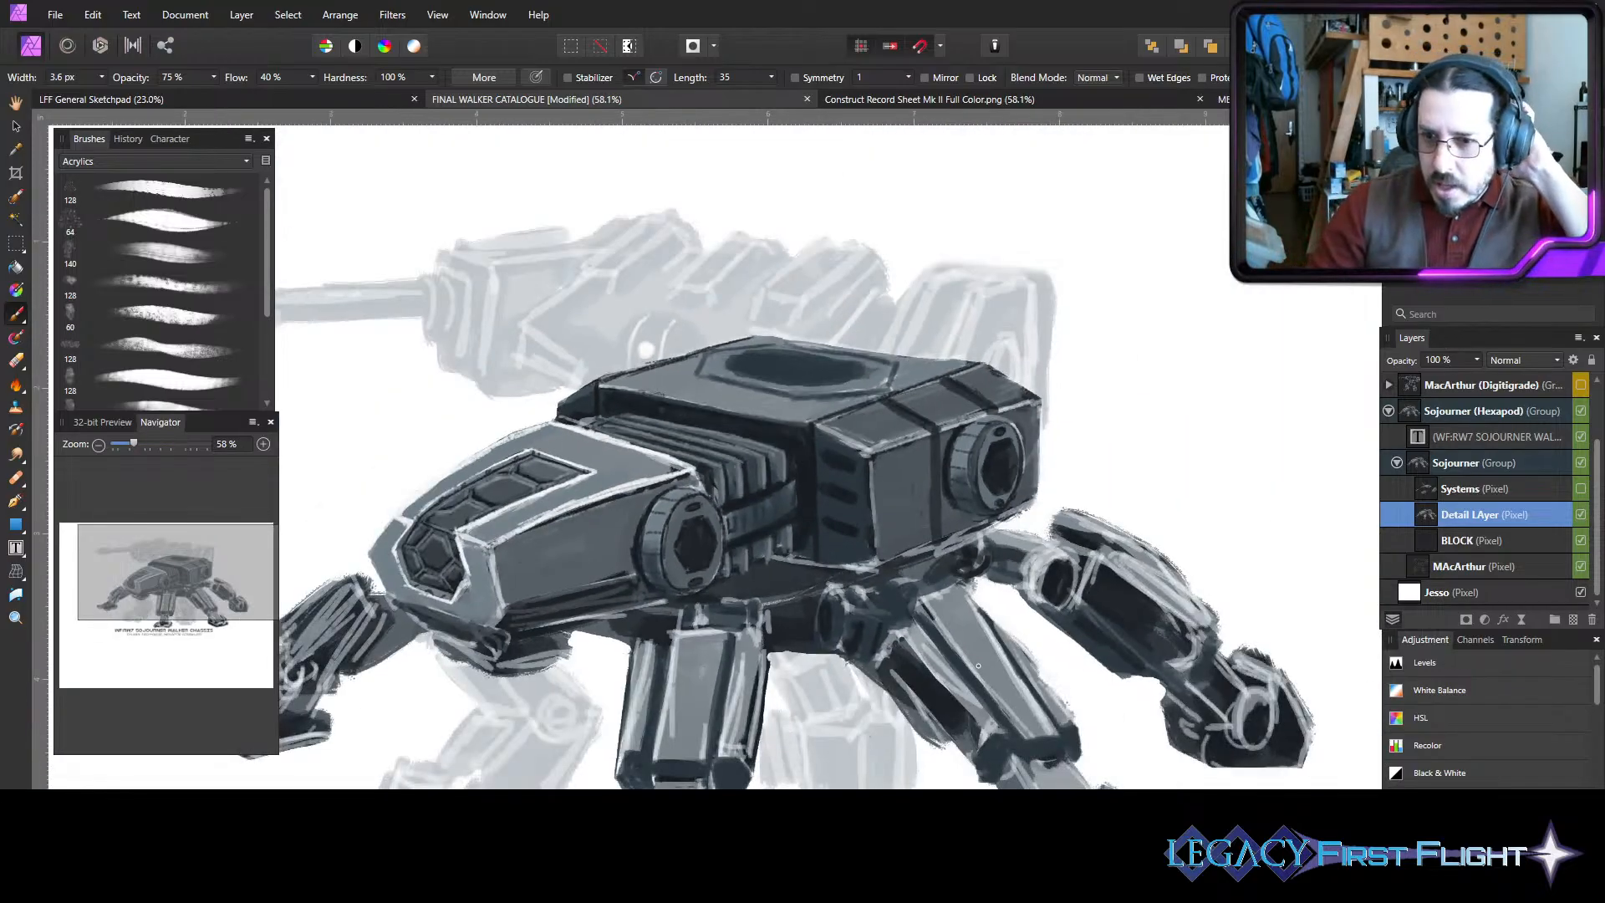
pyautogui.scroll(-3, 766, 411)
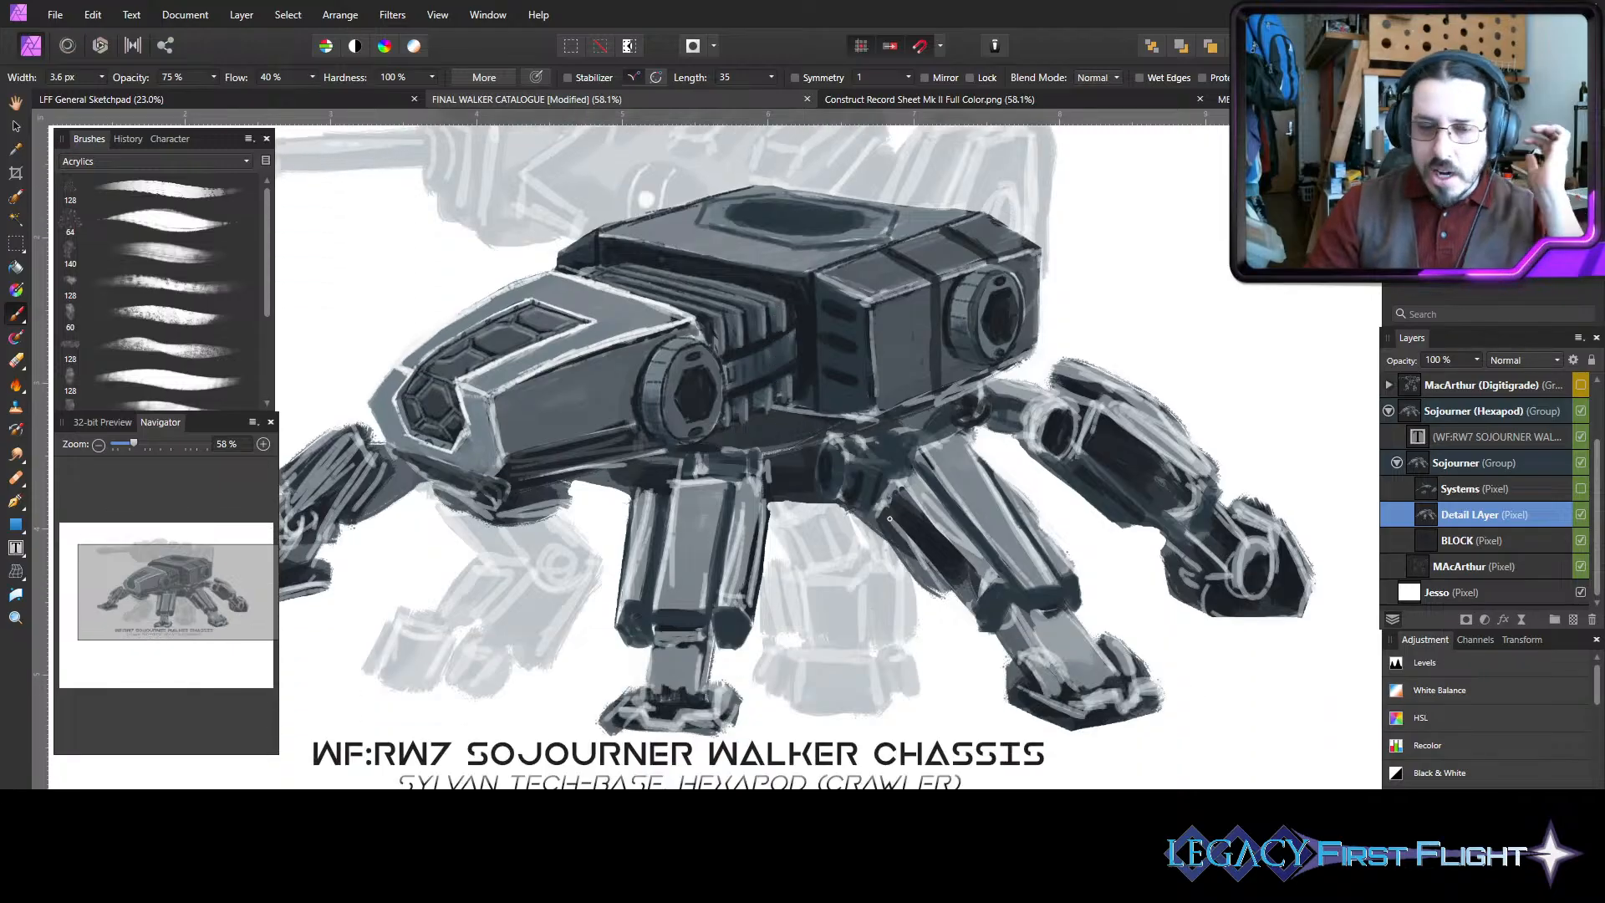
pyautogui.hscroll(-5, 828, 449)
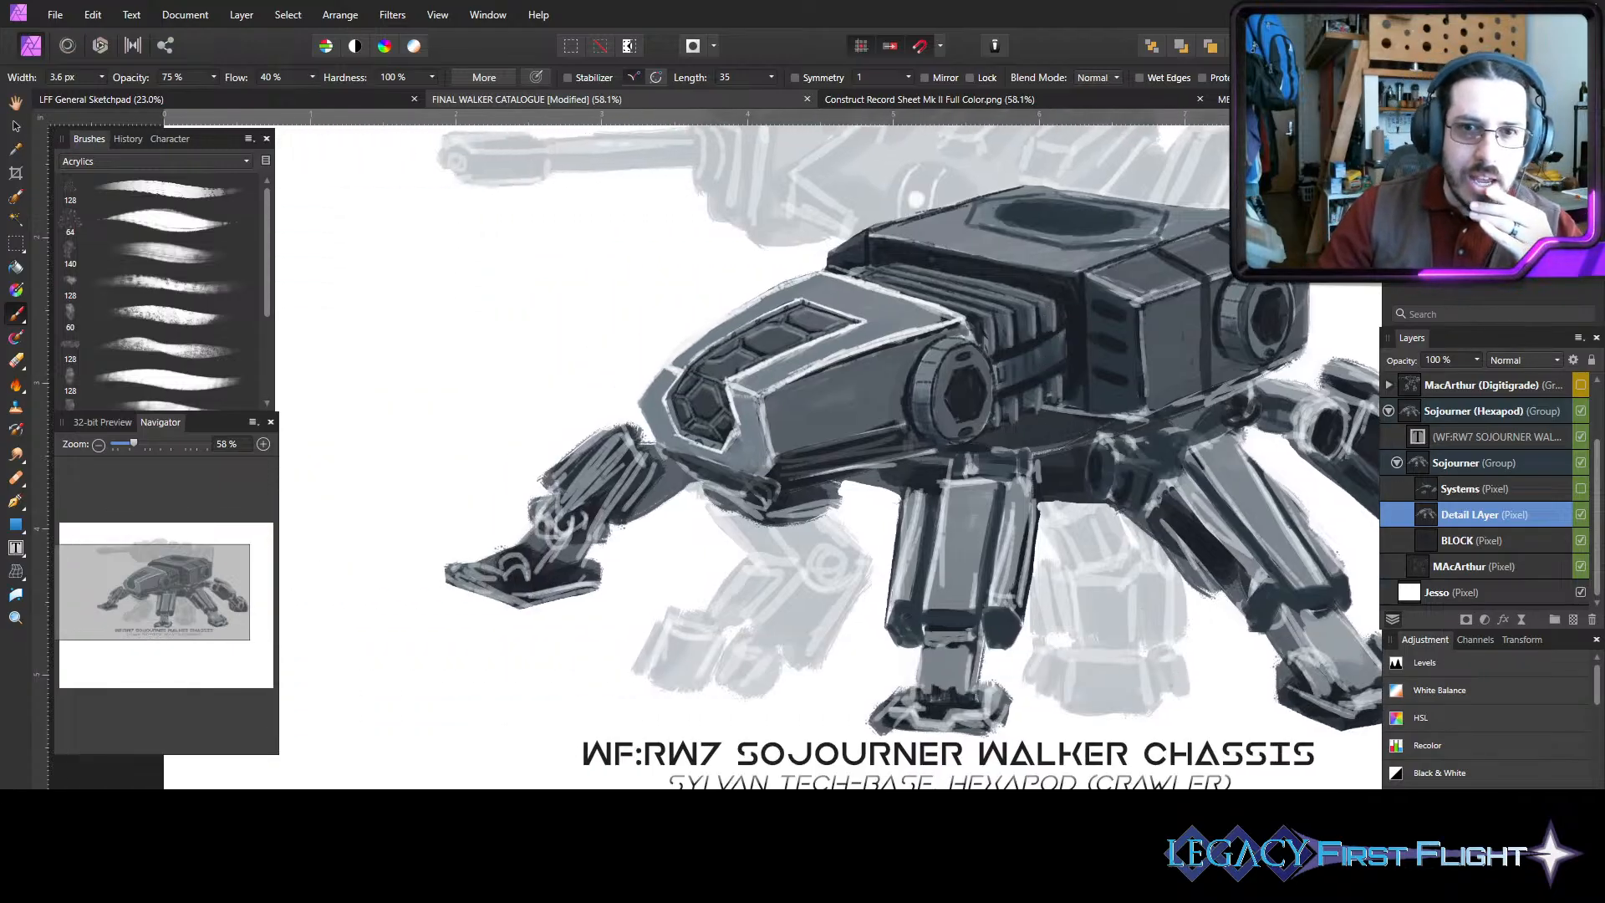
pyautogui.press(']')
pyautogui.press(']')
pyautogui.press(']')
pyautogui.press(']')
pyautogui.press(']')
pyautogui.press(']')
pyautogui.press(']')
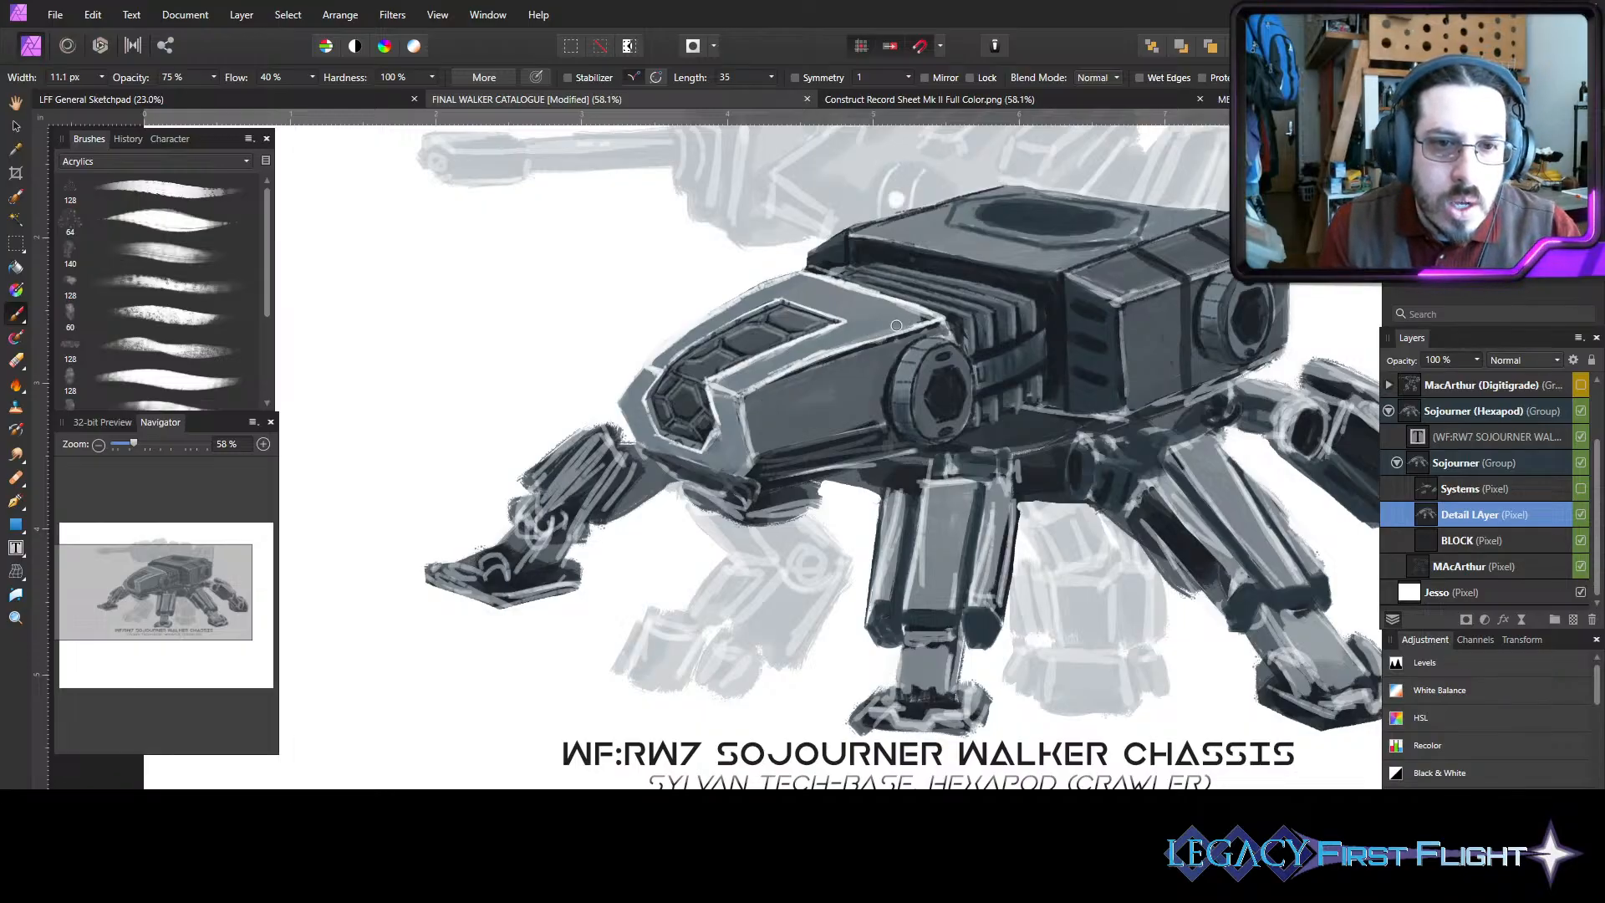
pyautogui.press('[')
pyautogui.press('[')
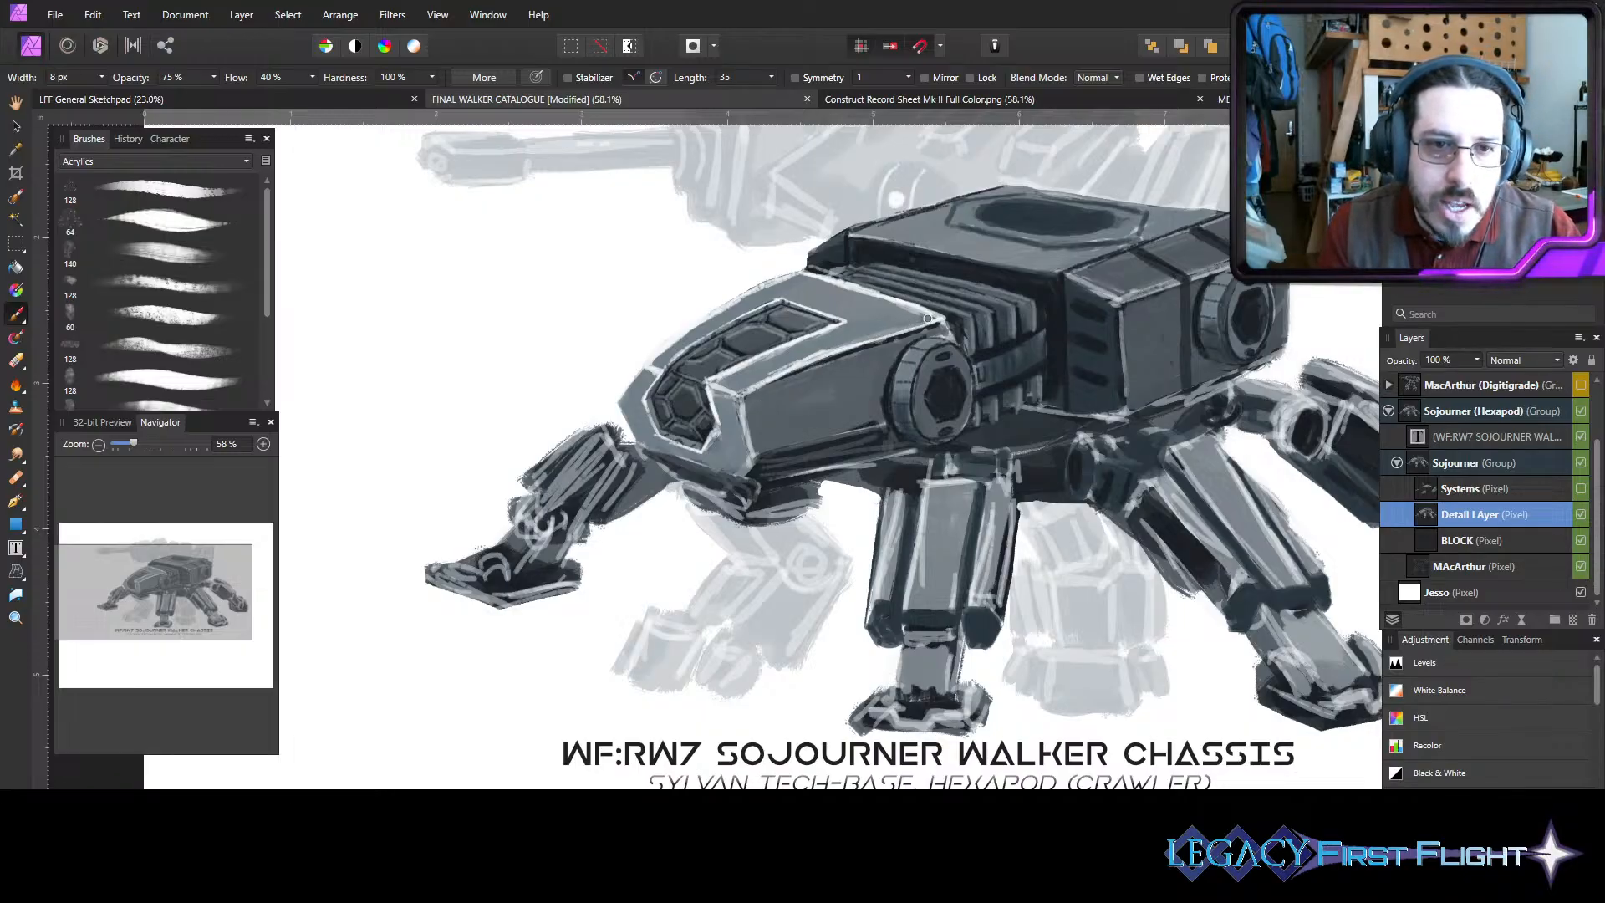
pyautogui.press(']')
pyautogui.press(']')
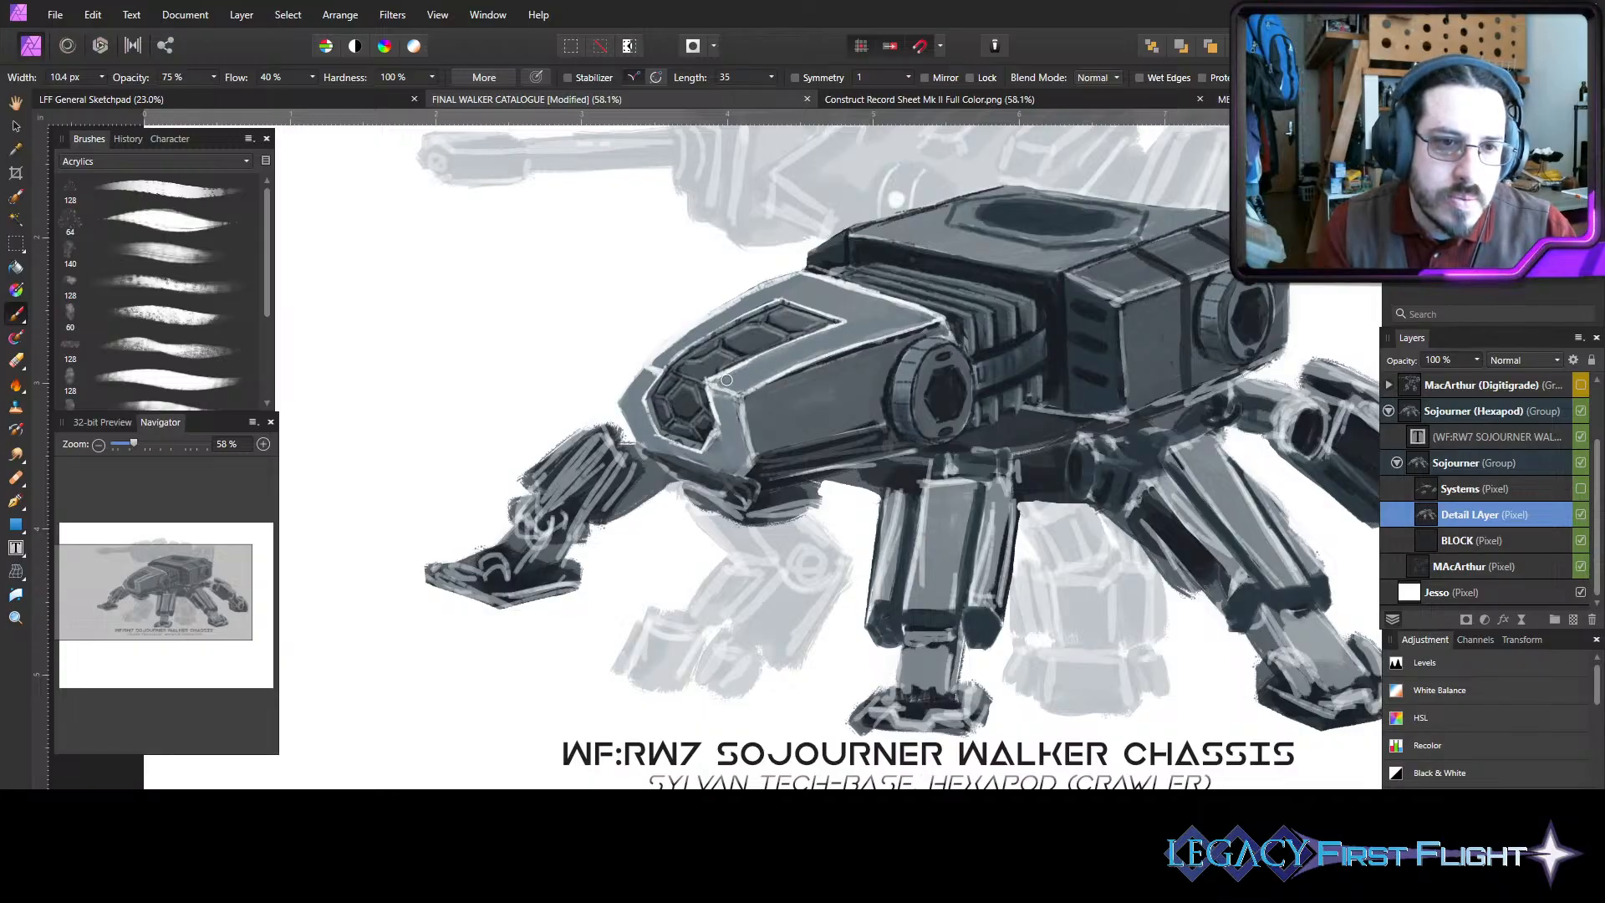
# - Clean up the white outline along the rear and far edges of the front hull's top plate with a 7–10 px brush
pyautogui.press('[')
pyautogui.press('[')
pyautogui.press('[')
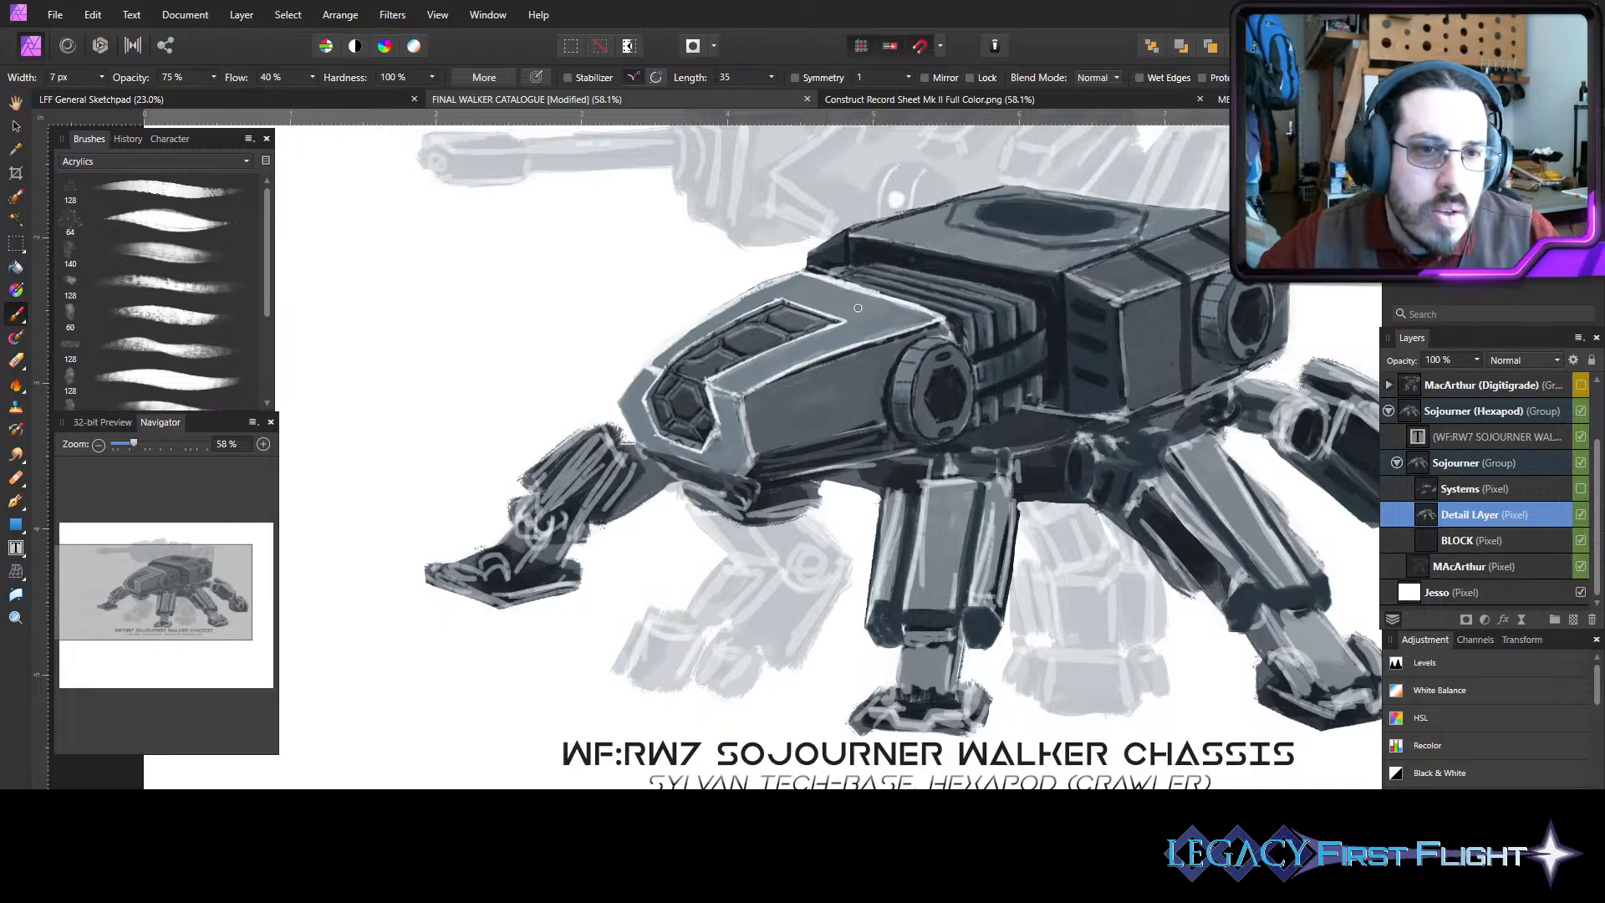
pyautogui.press(']')
pyautogui.press(']')
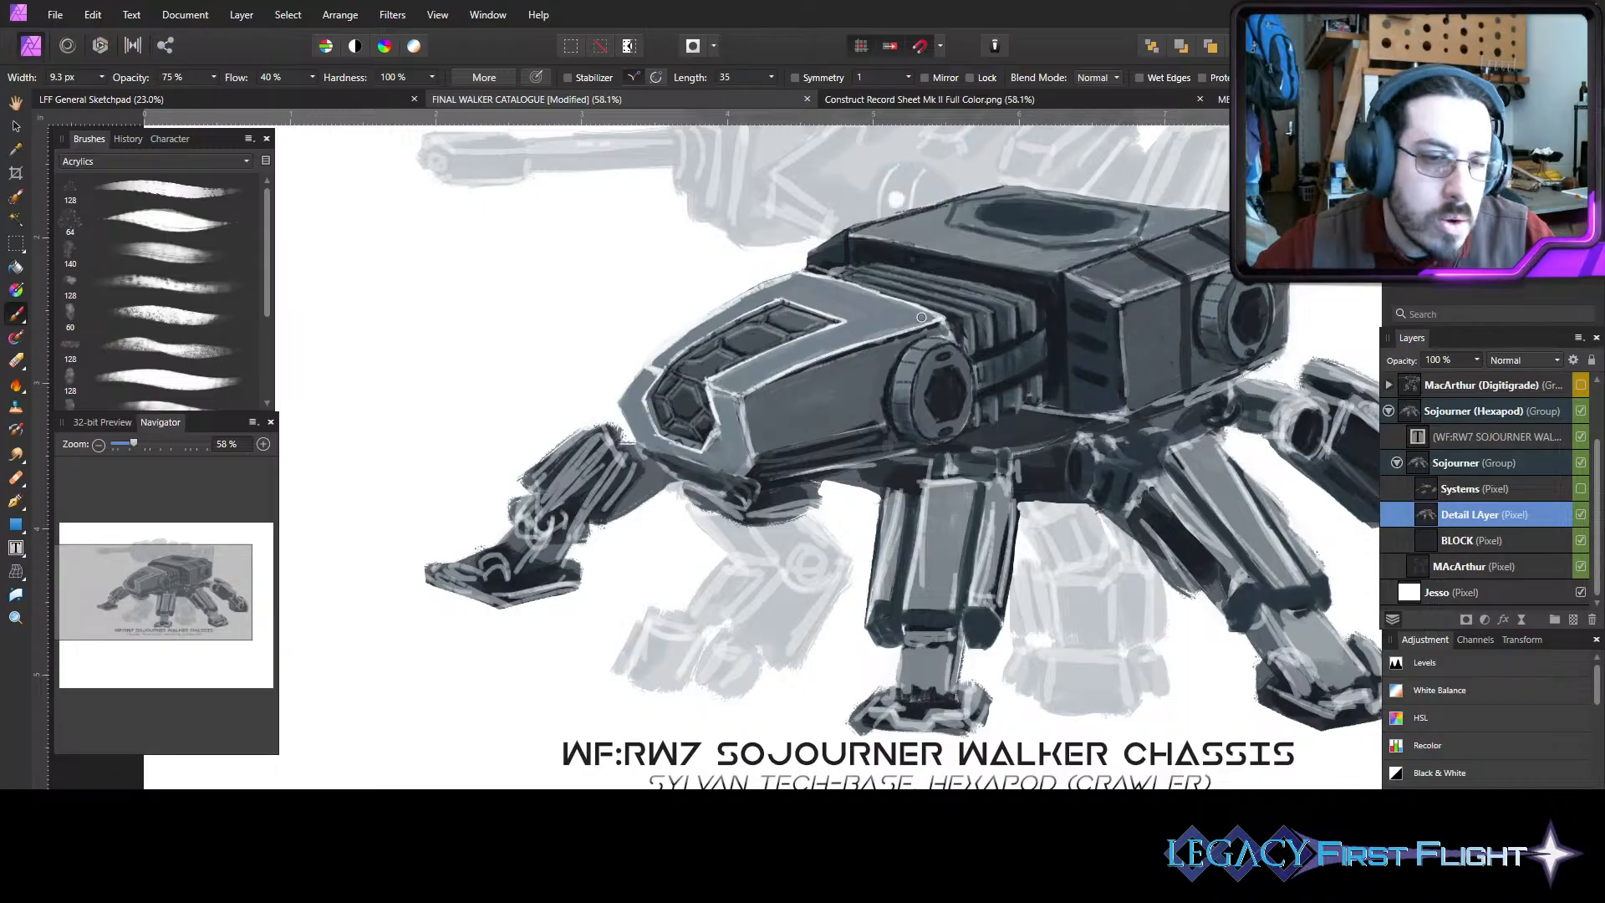
pyautogui.press('[')
pyautogui.press('[')
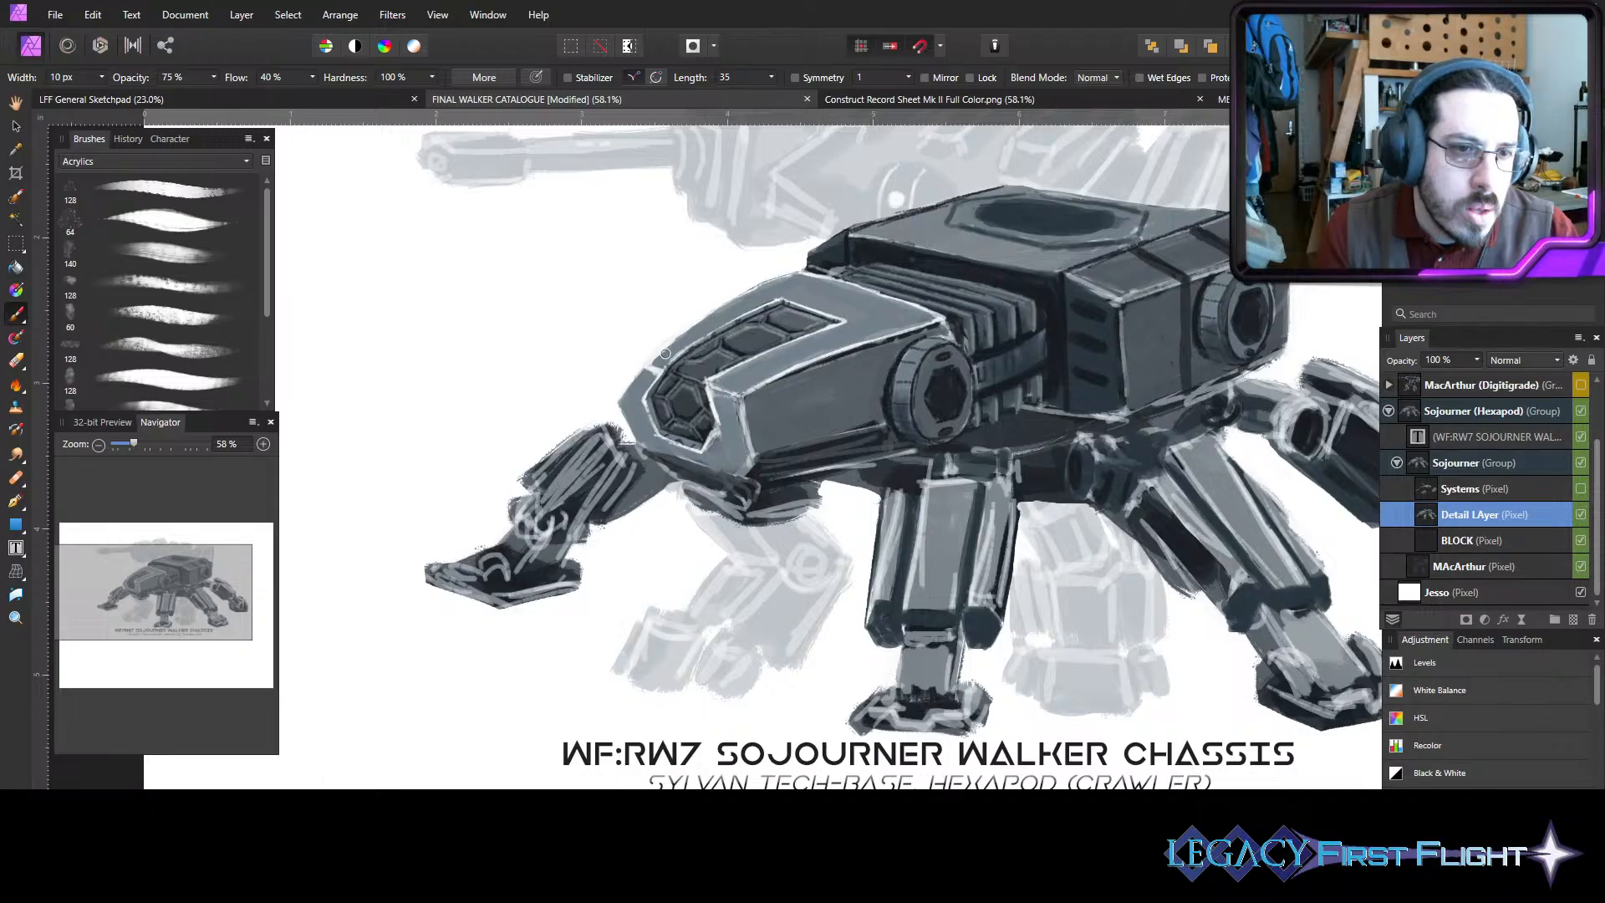
pyautogui.press('[')
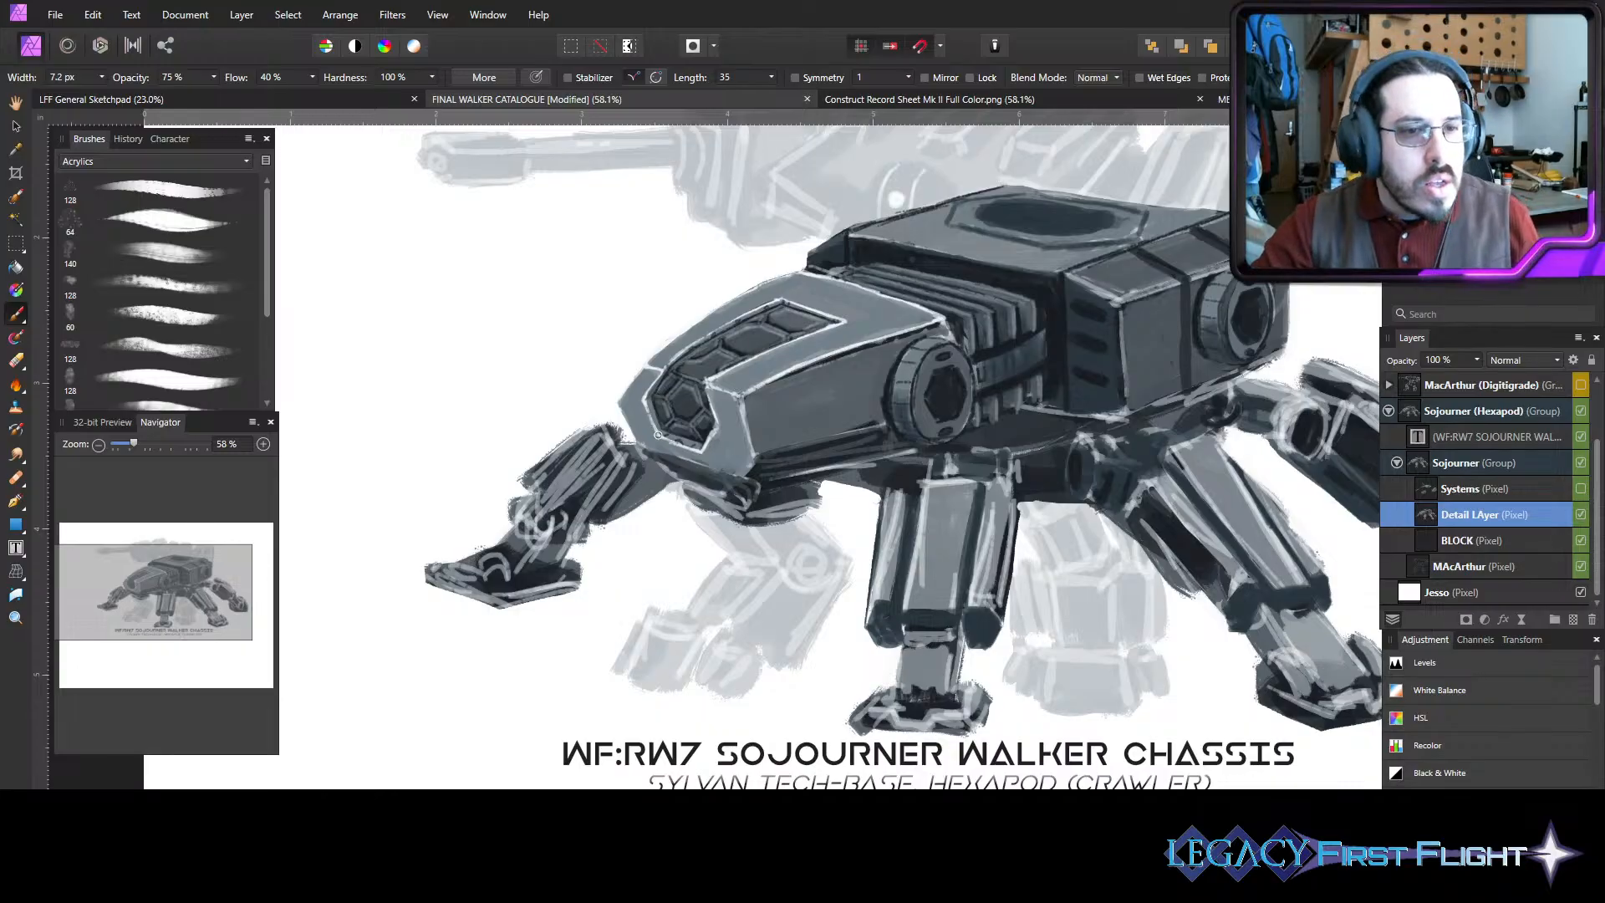
# - Clean up the lower edge of the nose and the lines of the front hull's lower side strip with a 4.4–7.2 px brush
pyautogui.moveTo(732, 472); pyautogui.dragTo(653, 451)
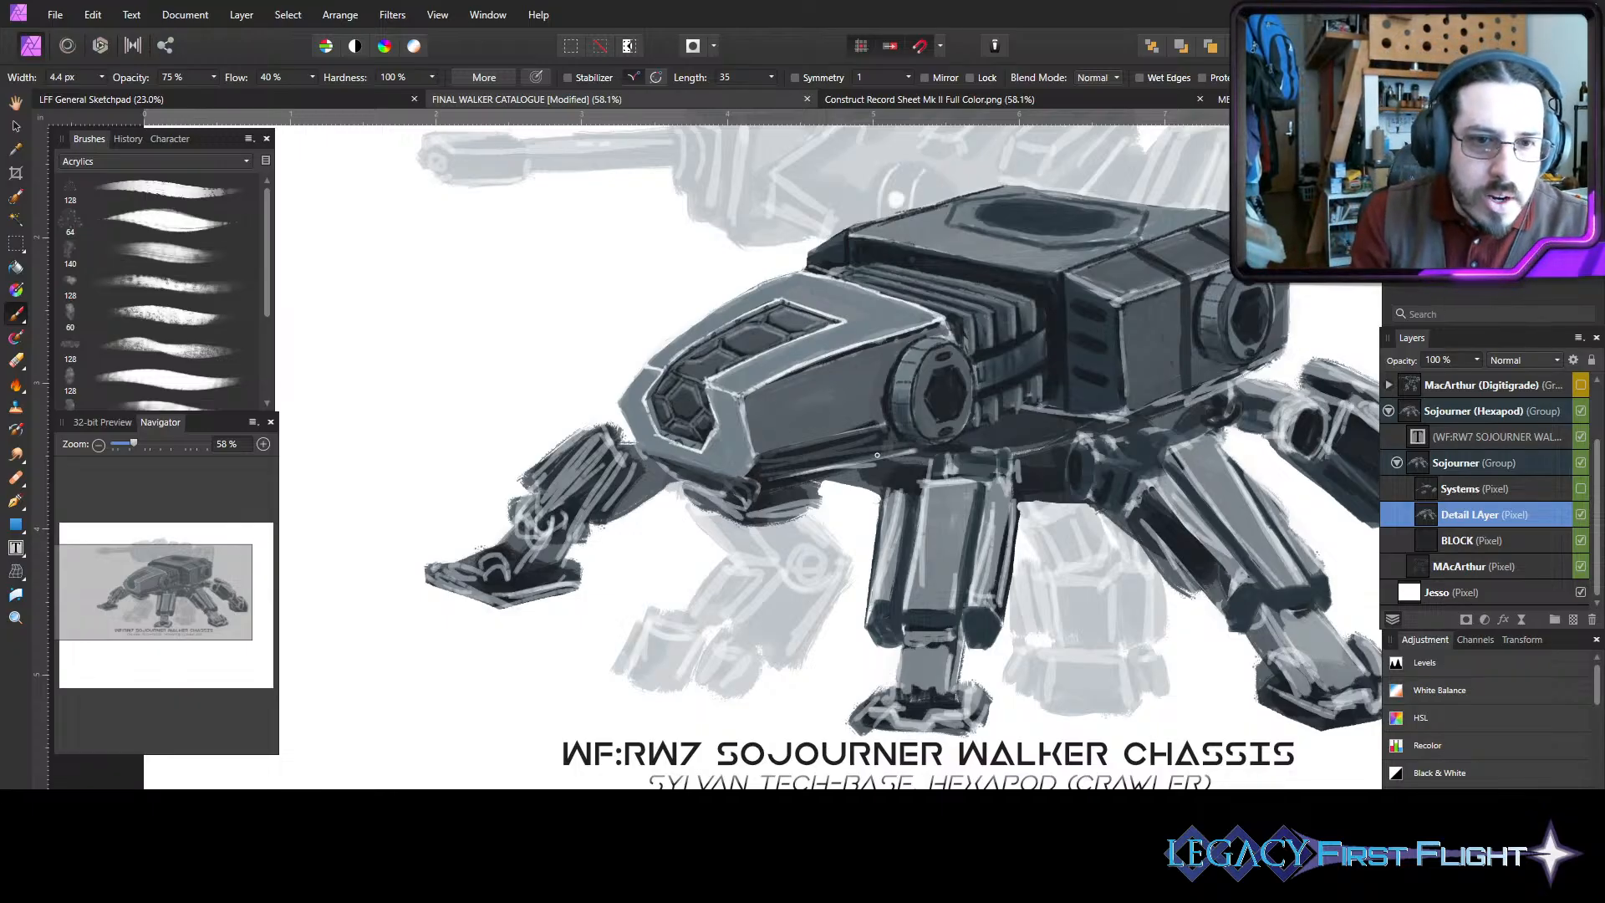
pyautogui.press('[')
pyautogui.press(']')
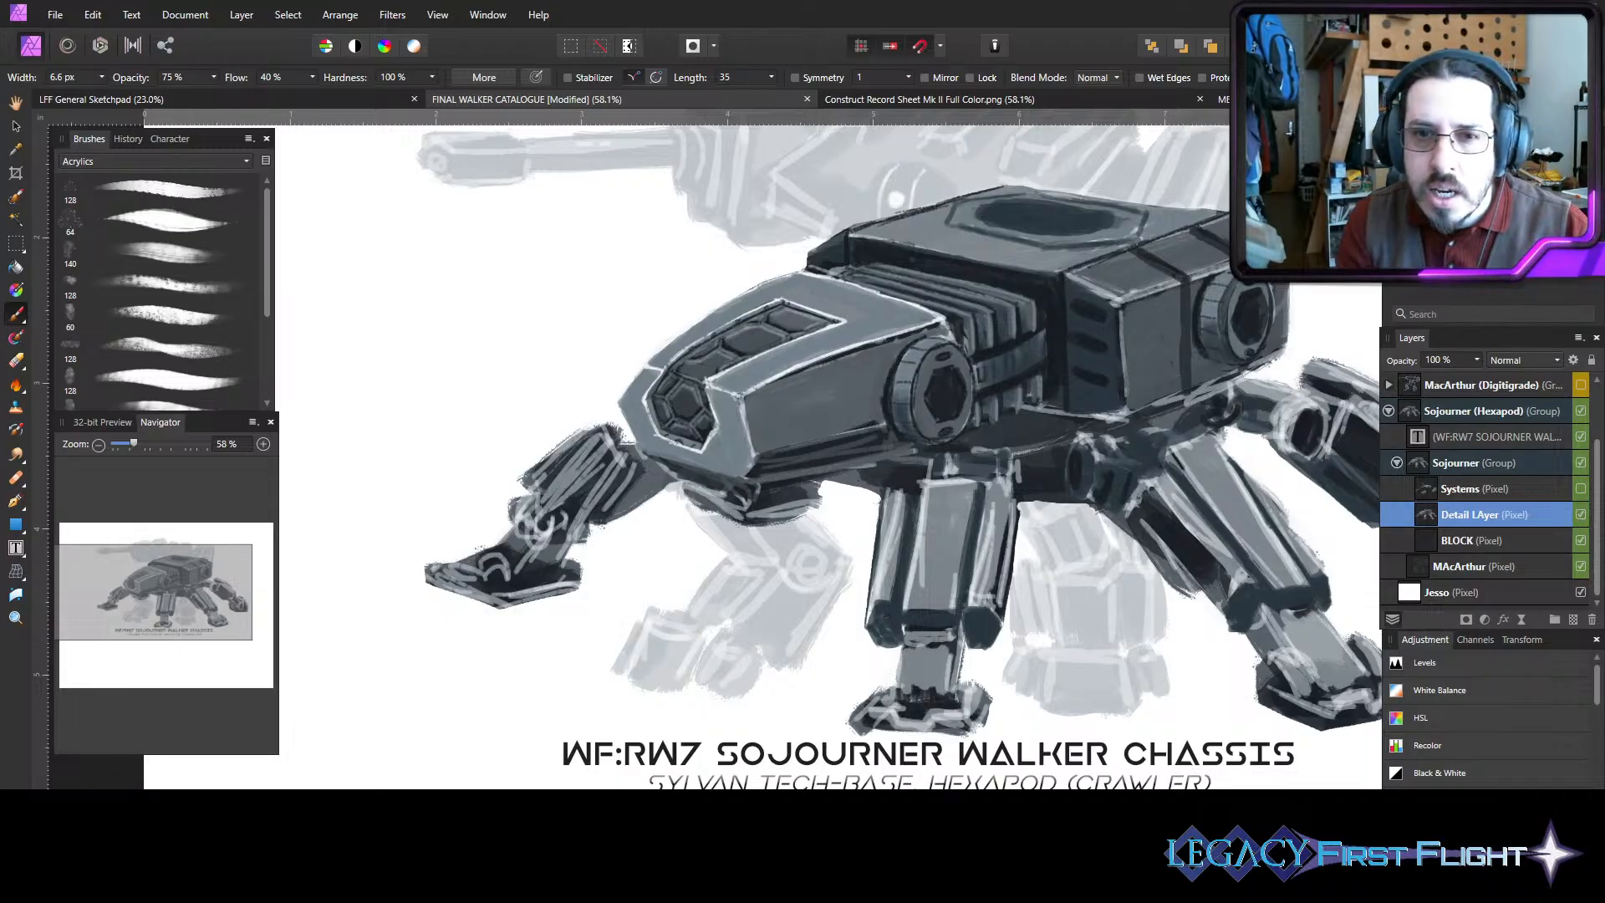
# - Smooth the front hull's lower side strip with 20.1 px and 6.5 px brushes, and save the document
pyautogui.press(']')
pyautogui.press(']')
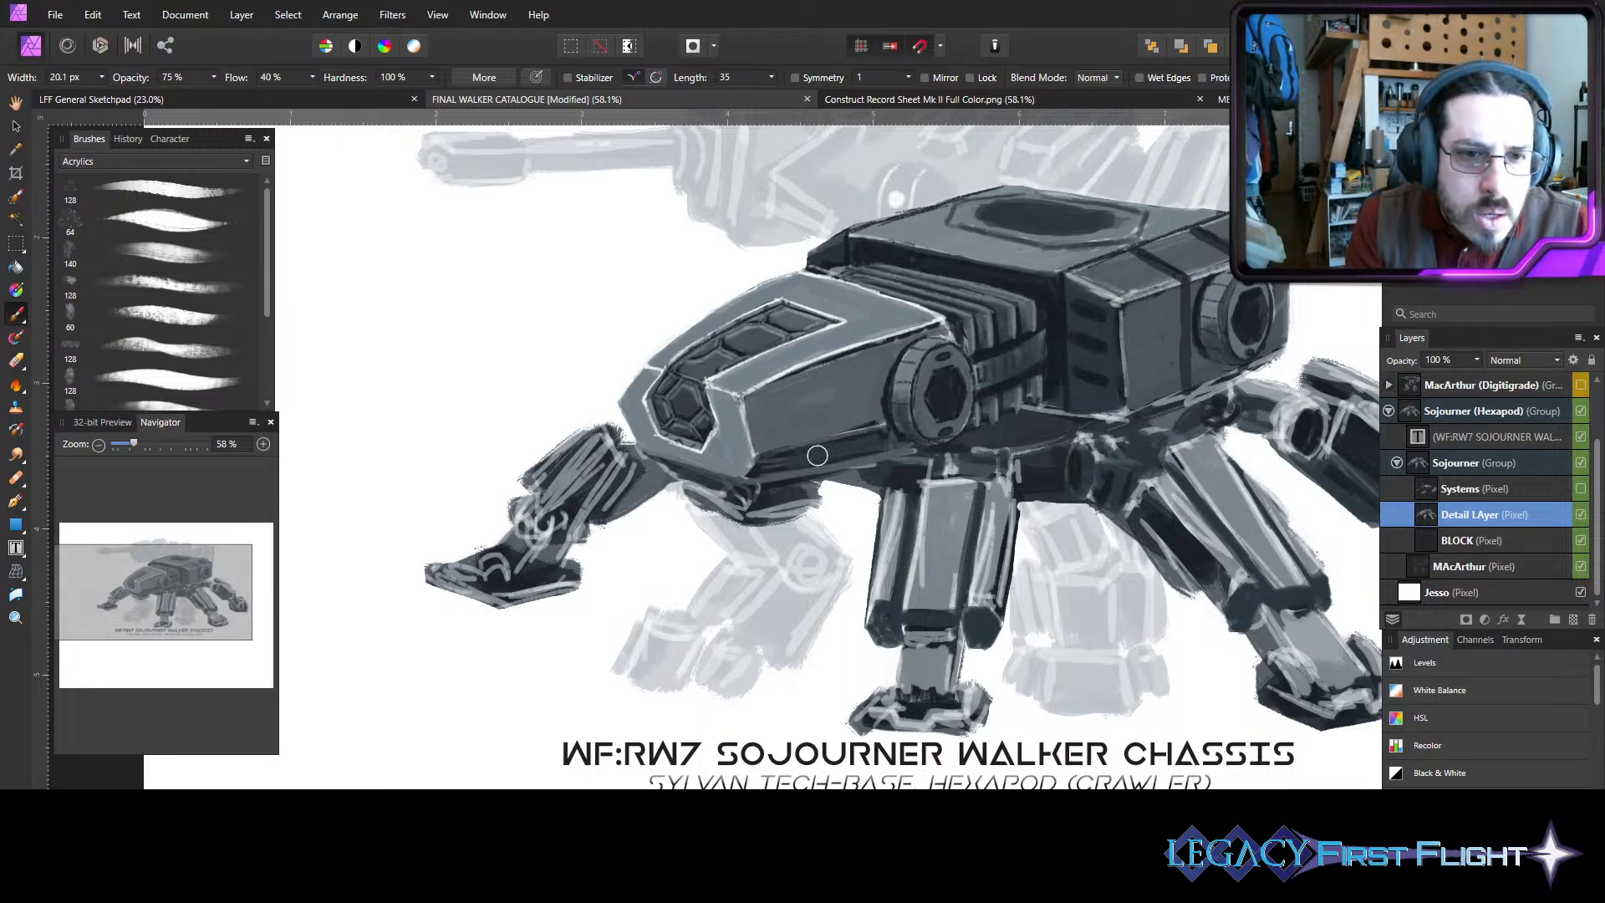
pyautogui.press('[')
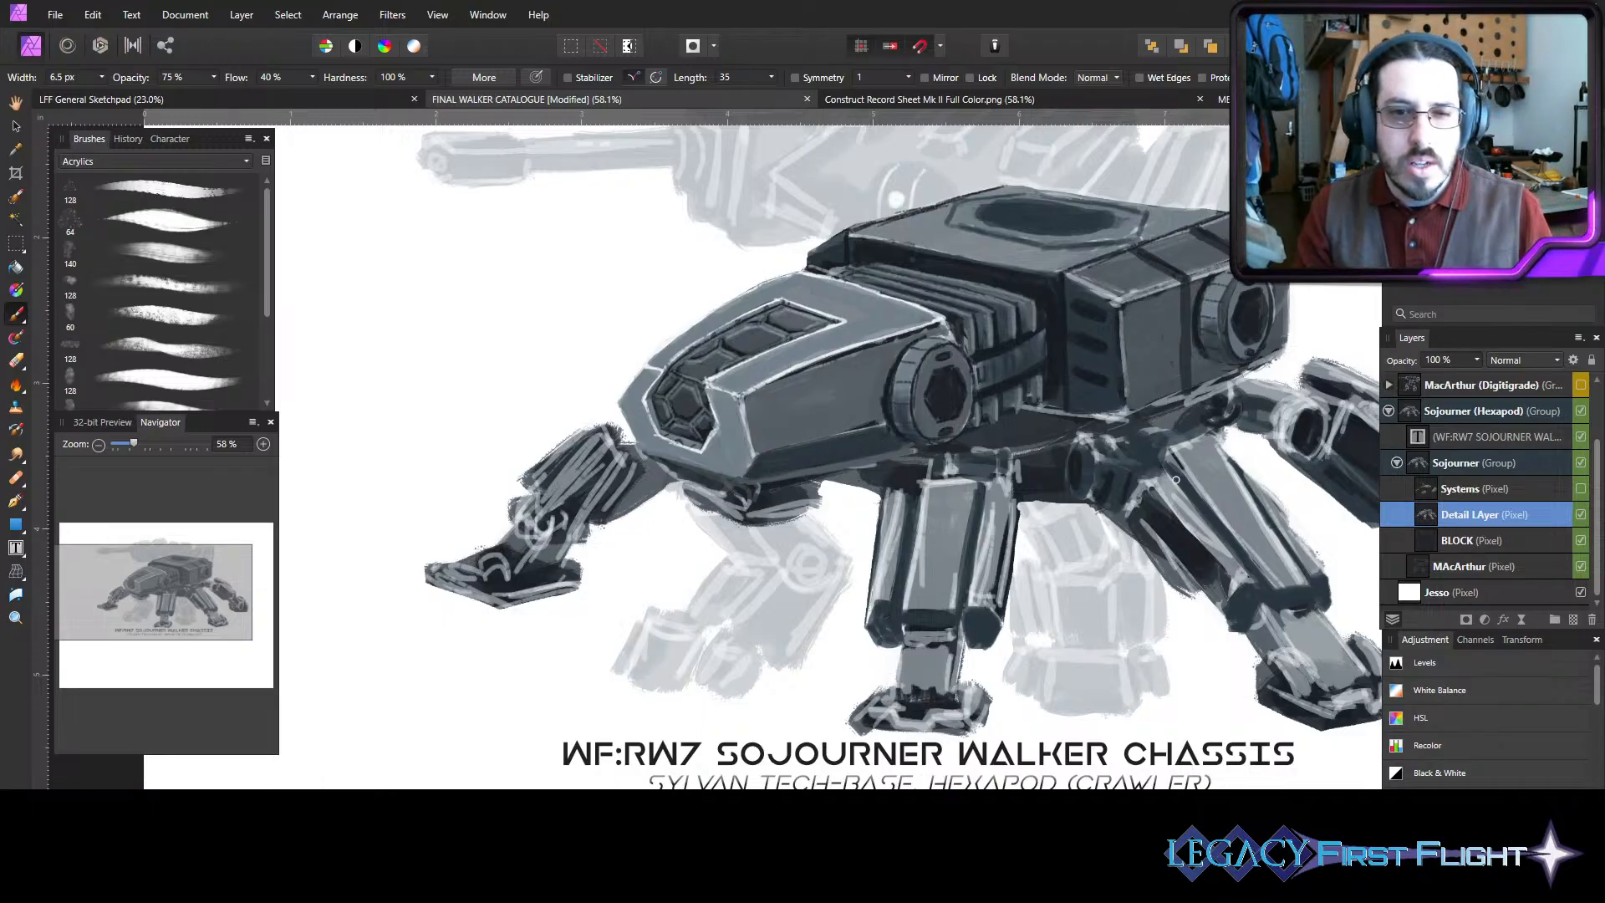
pyautogui.hotkey('ctrl', 's')
pyautogui.moveTo(919, 468); pyautogui.dragTo(762, 493)
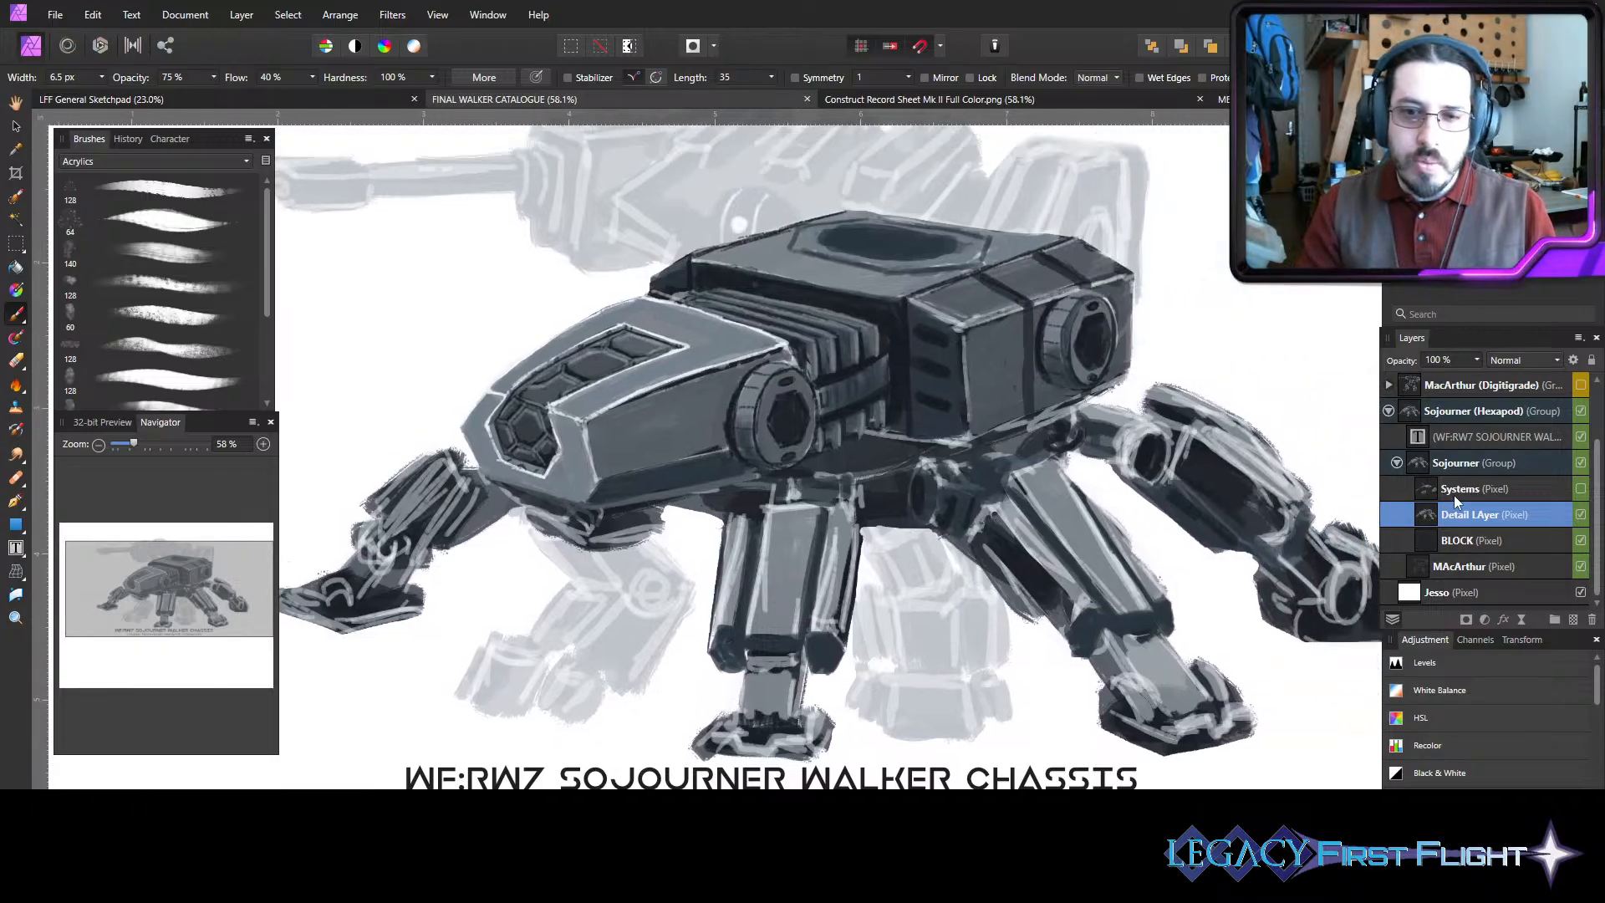
# - Turn on the visibility of the Systems layer in the Sojourner group and save the document
pyautogui.click(1581, 490)
pyautogui.scroll(2, 1049, 500)
pyautogui.scroll(-3, 712, 403)
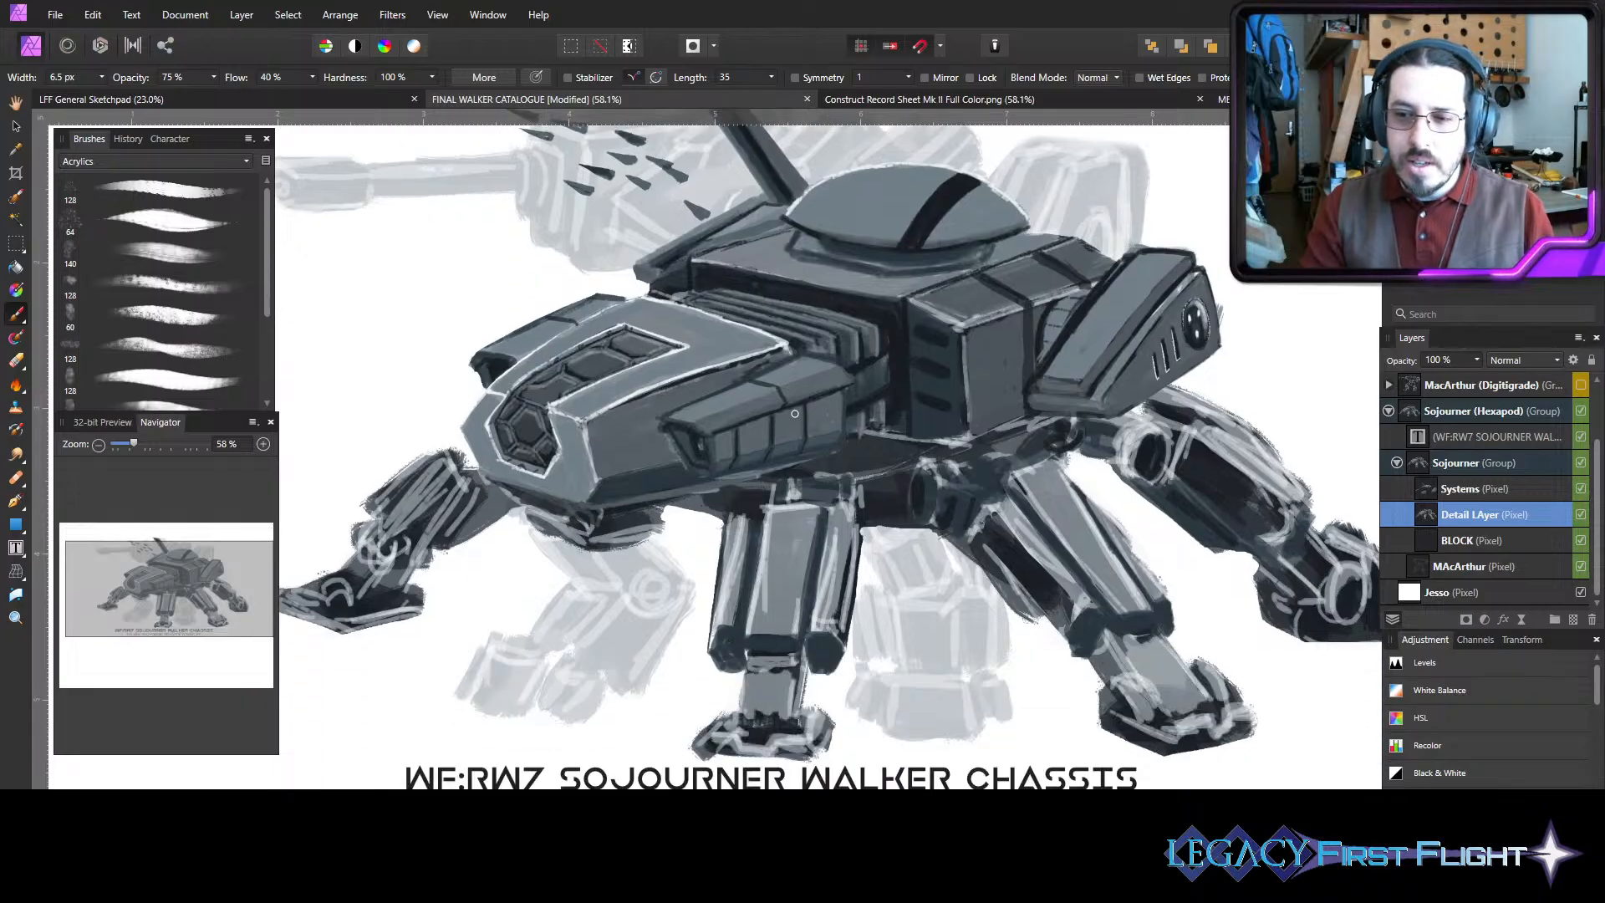
pyautogui.scroll(1, 962, 563)
pyautogui.hotkey('ctrl', 's')
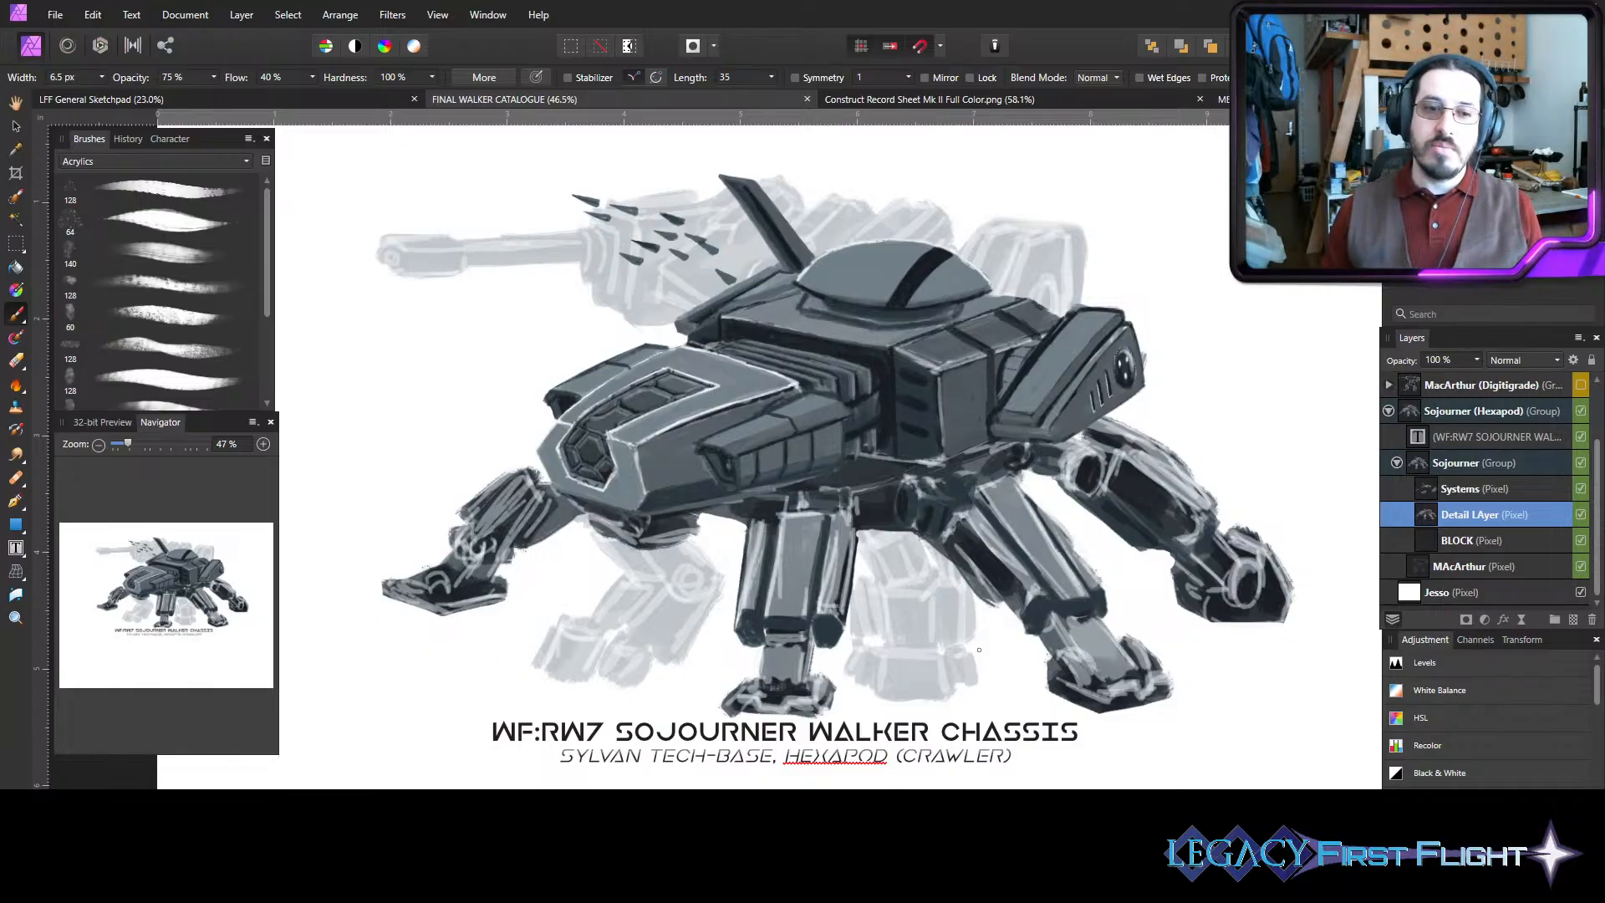
# - Add a new pixel layer above the Systems layer and set the brush colour to red #FF1A1A
pyautogui.click(1501, 493)
pyautogui.click(1573, 620)
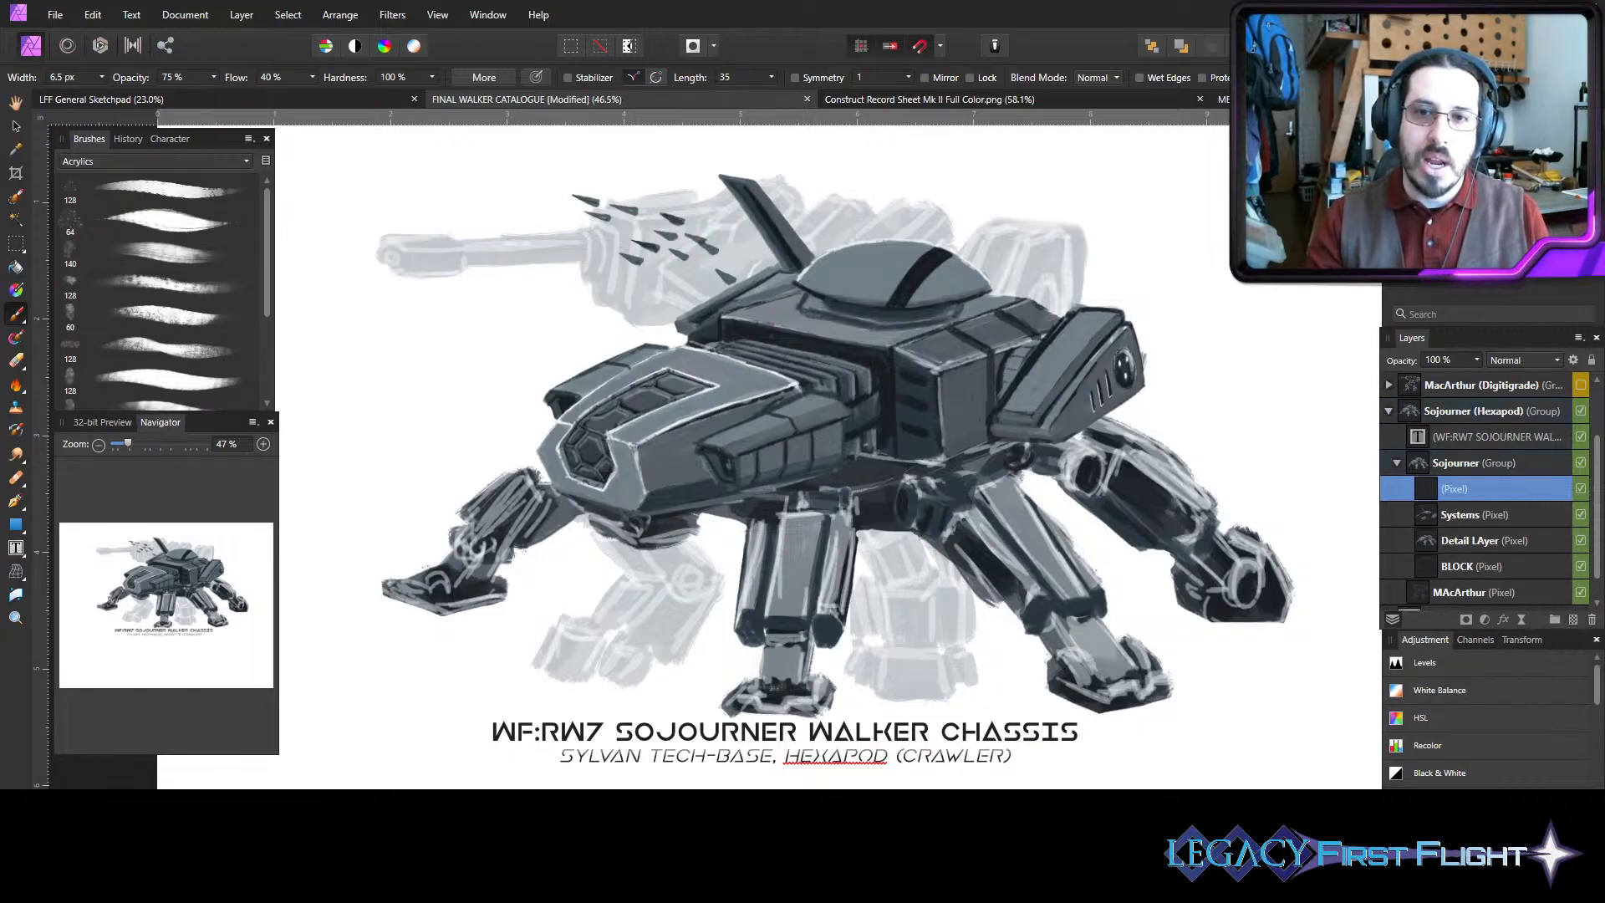
pyautogui.click(1137, 285)
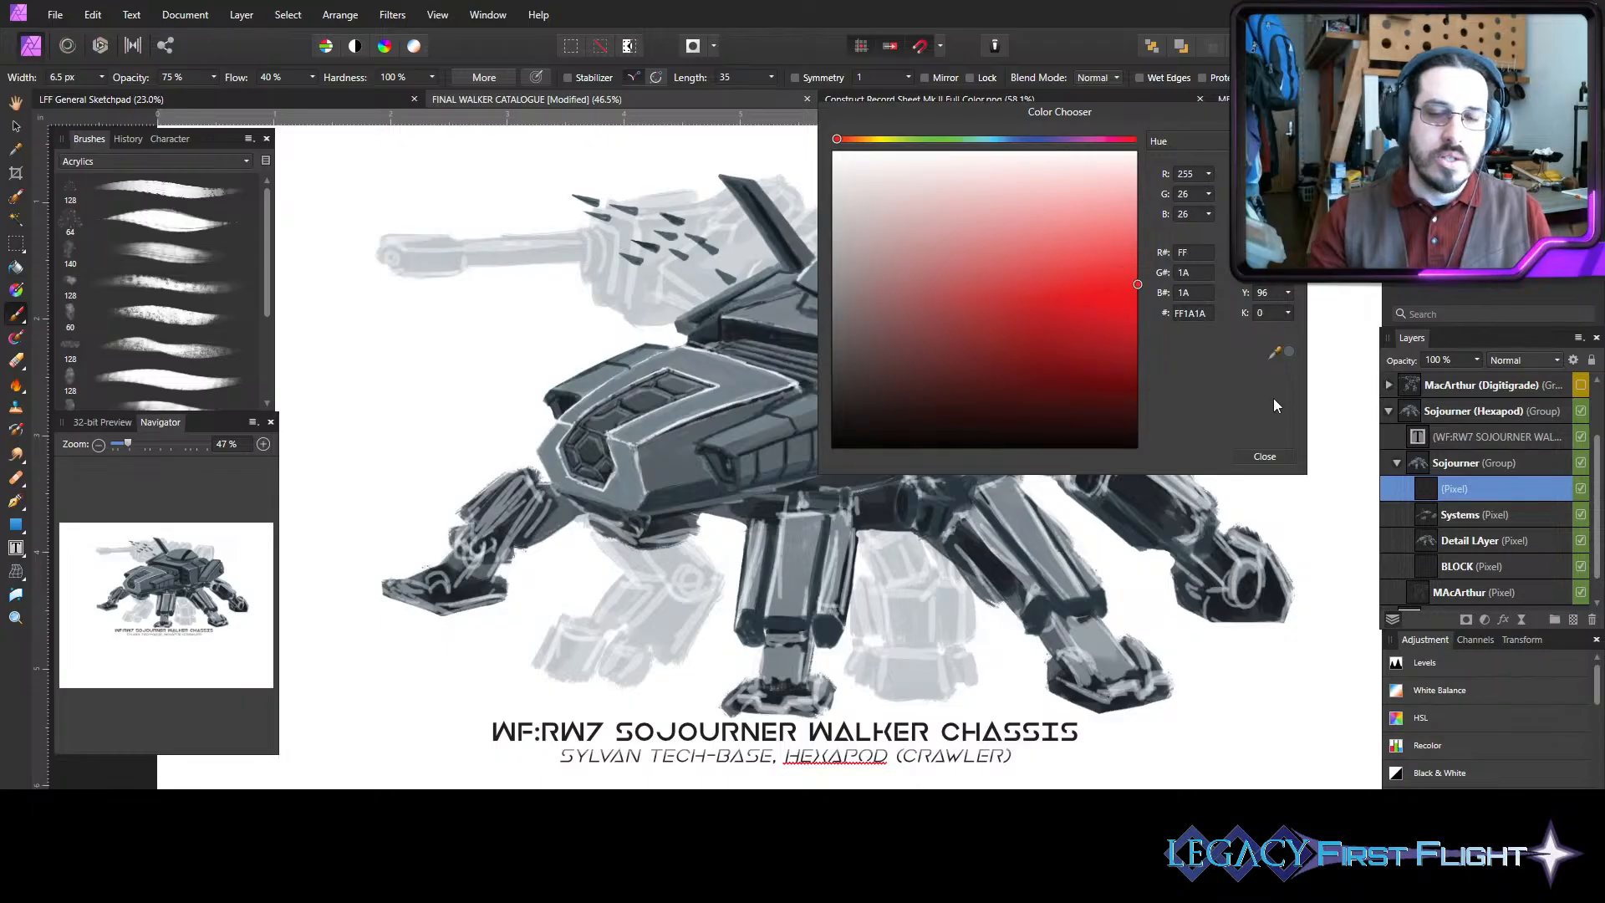
pyautogui.click(1265, 457)
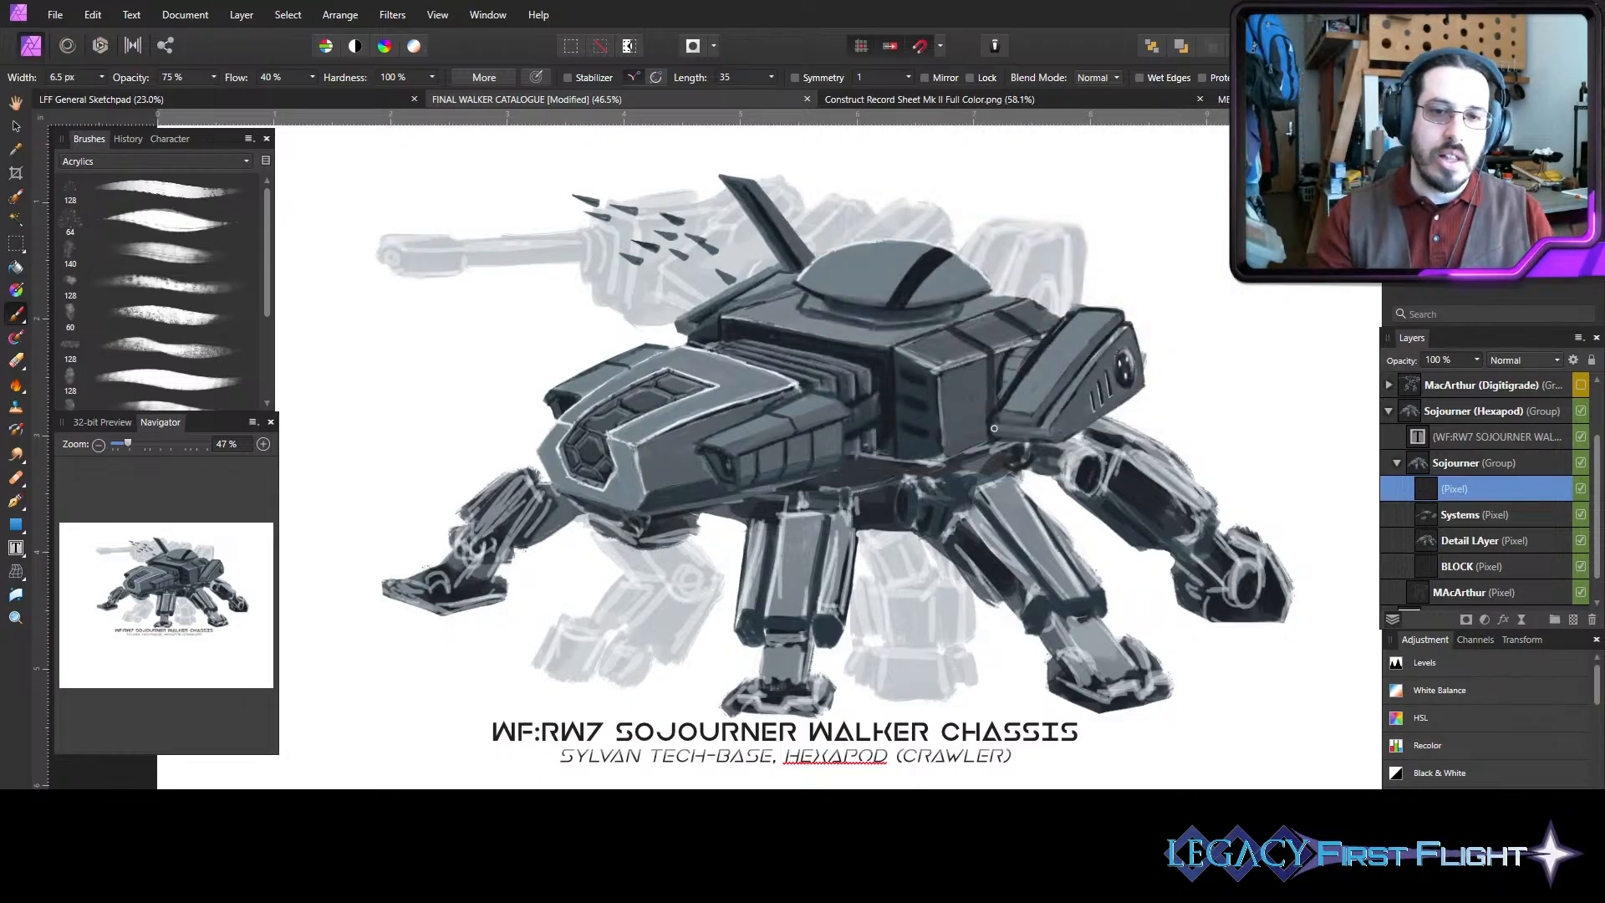
# - Circle the rear side pod and the raised fin launcher behind the cockpit in red with an 11.3 px brush
pyautogui.moveTo(1160, 307)
pyautogui.mouseDown()
pyautogui.moveTo(979, 462)
pyautogui.moveTo(1158, 316)
pyautogui.mouseUp()
pyautogui.hotkey('ctrl', 'z')
pyautogui.press(']')
pyautogui.moveTo(811, 222)
pyautogui.mouseDown()
pyautogui.moveTo(772, 160)
pyautogui.moveTo(735, 338)
pyautogui.moveTo(797, 201)
pyautogui.moveTo(746, 163)
pyautogui.moveTo(683, 161)
pyautogui.moveTo(642, 246)
pyautogui.moveTo(643, 291)
pyautogui.moveTo(681, 332)
pyautogui.moveTo(706, 323)
pyautogui.moveTo(676, 338)
pyautogui.moveTo(651, 293)
pyautogui.moveTo(688, 161)
pyautogui.moveTo(762, 134)
pyautogui.moveTo(834, 171)
pyautogui.moveTo(832, 245)
pyautogui.moveTo(812, 196)
pyautogui.moveTo(627, 281)
pyautogui.moveTo(811, 141)
pyautogui.moveTo(758, 179)
pyautogui.mouseUp()
pyautogui.hotkey('ctrl', 'z')
pyautogui.hotkey('ctrl', 'z')
pyautogui.hotkey('ctrl', 'z')
pyautogui.hotkey('ctrl', 'z')
pyautogui.hotkey('ctrl', 'z')
pyautogui.moveTo(843, 234); pyautogui.dragTo(828, 161)
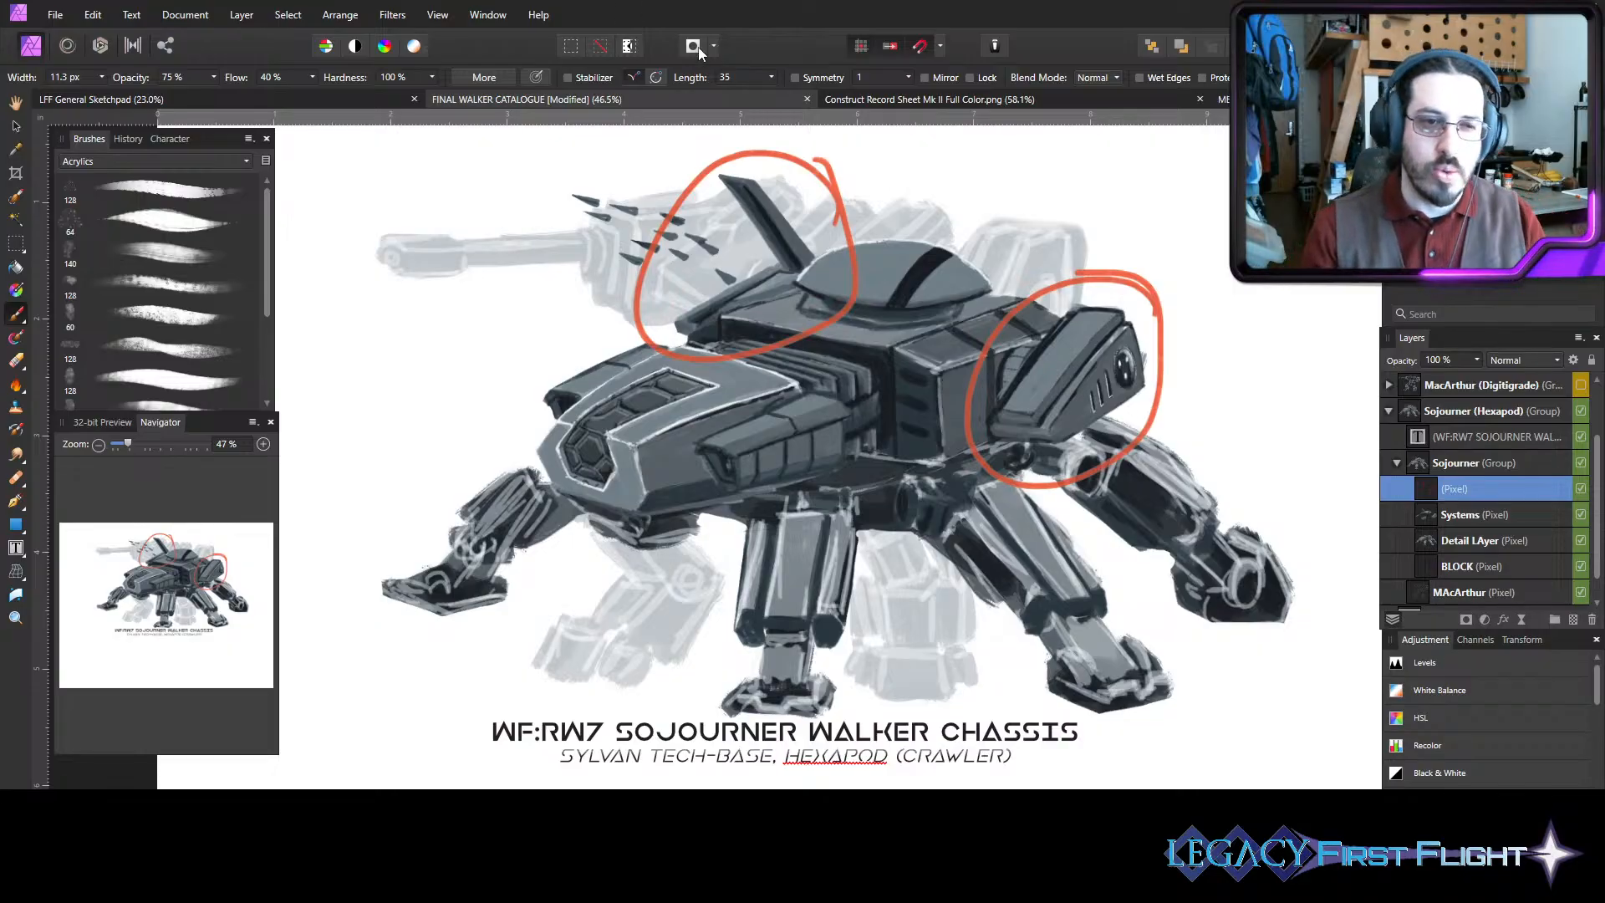
pyautogui.press('e')
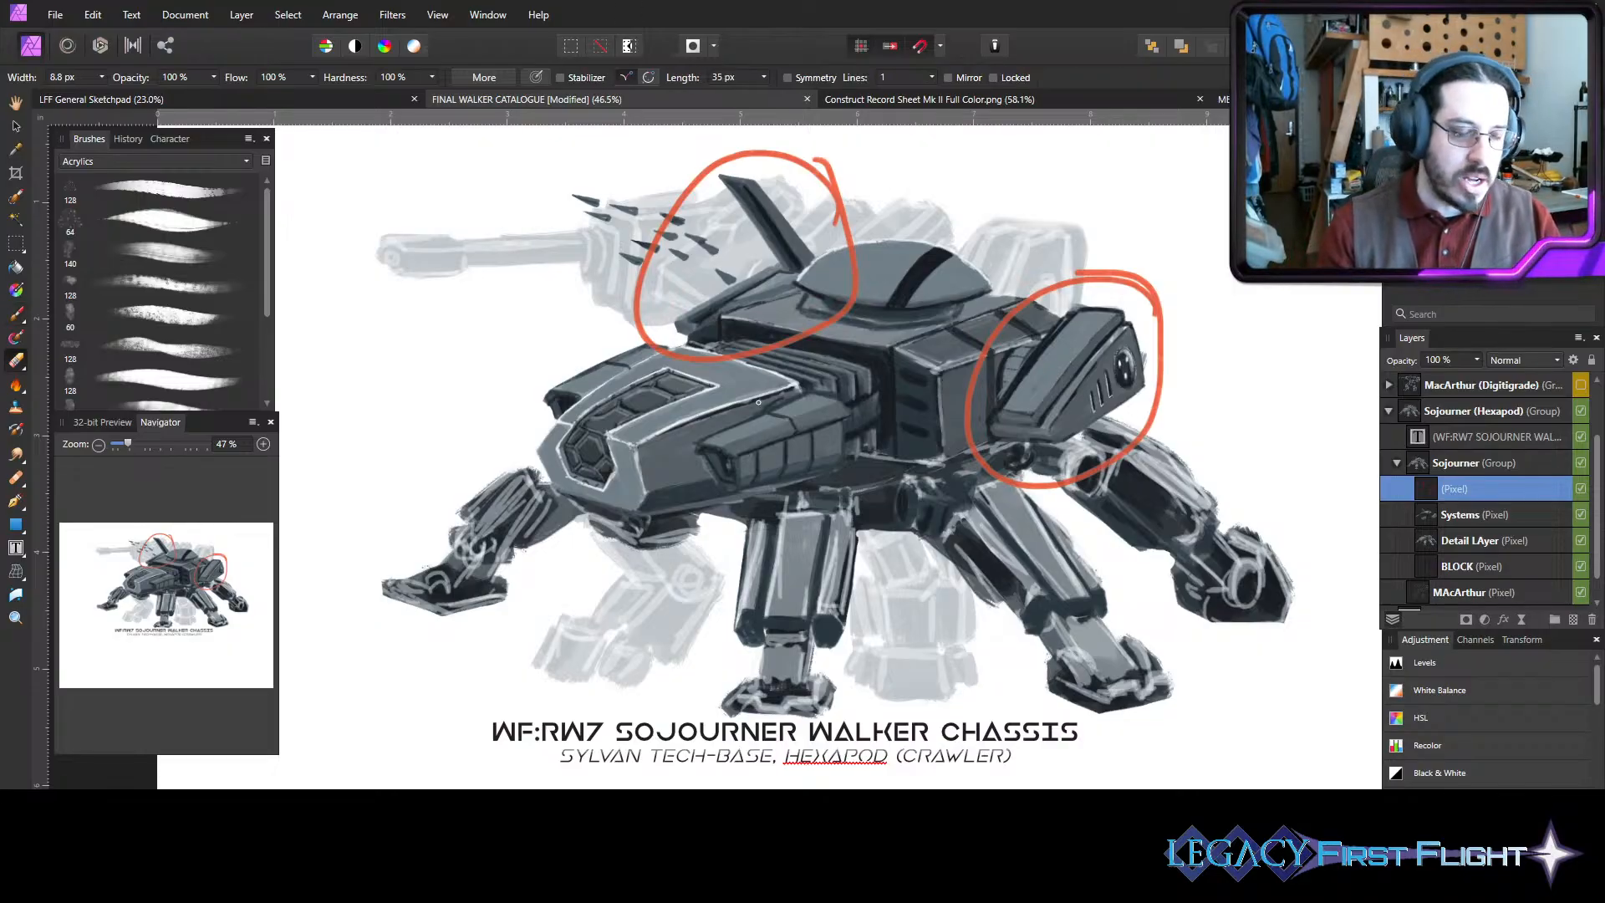
pyautogui.press('b')
pyautogui.moveTo(860, 414)
pyautogui.mouseDown()
pyautogui.moveTo(822, 379)
pyautogui.moveTo(791, 515)
pyautogui.moveTo(836, 375)
pyautogui.mouseUp()
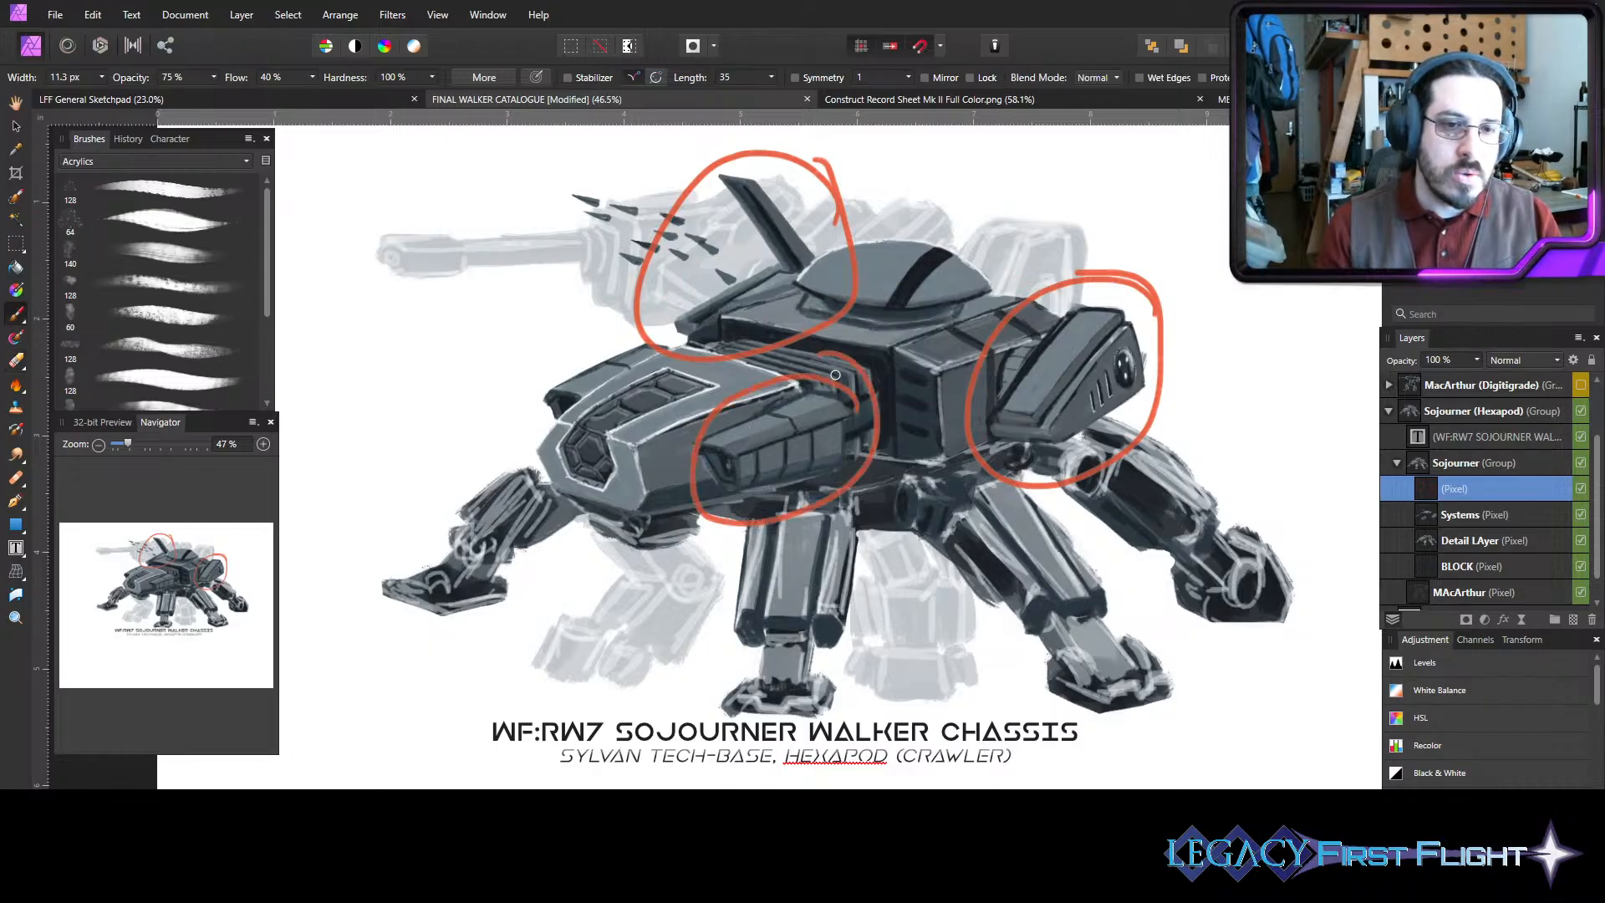
pyautogui.moveTo(670, 337)
pyautogui.mouseDown()
pyautogui.moveTo(506, 410)
pyautogui.moveTo(694, 359)
pyautogui.moveTo(673, 298)
pyautogui.mouseUp()
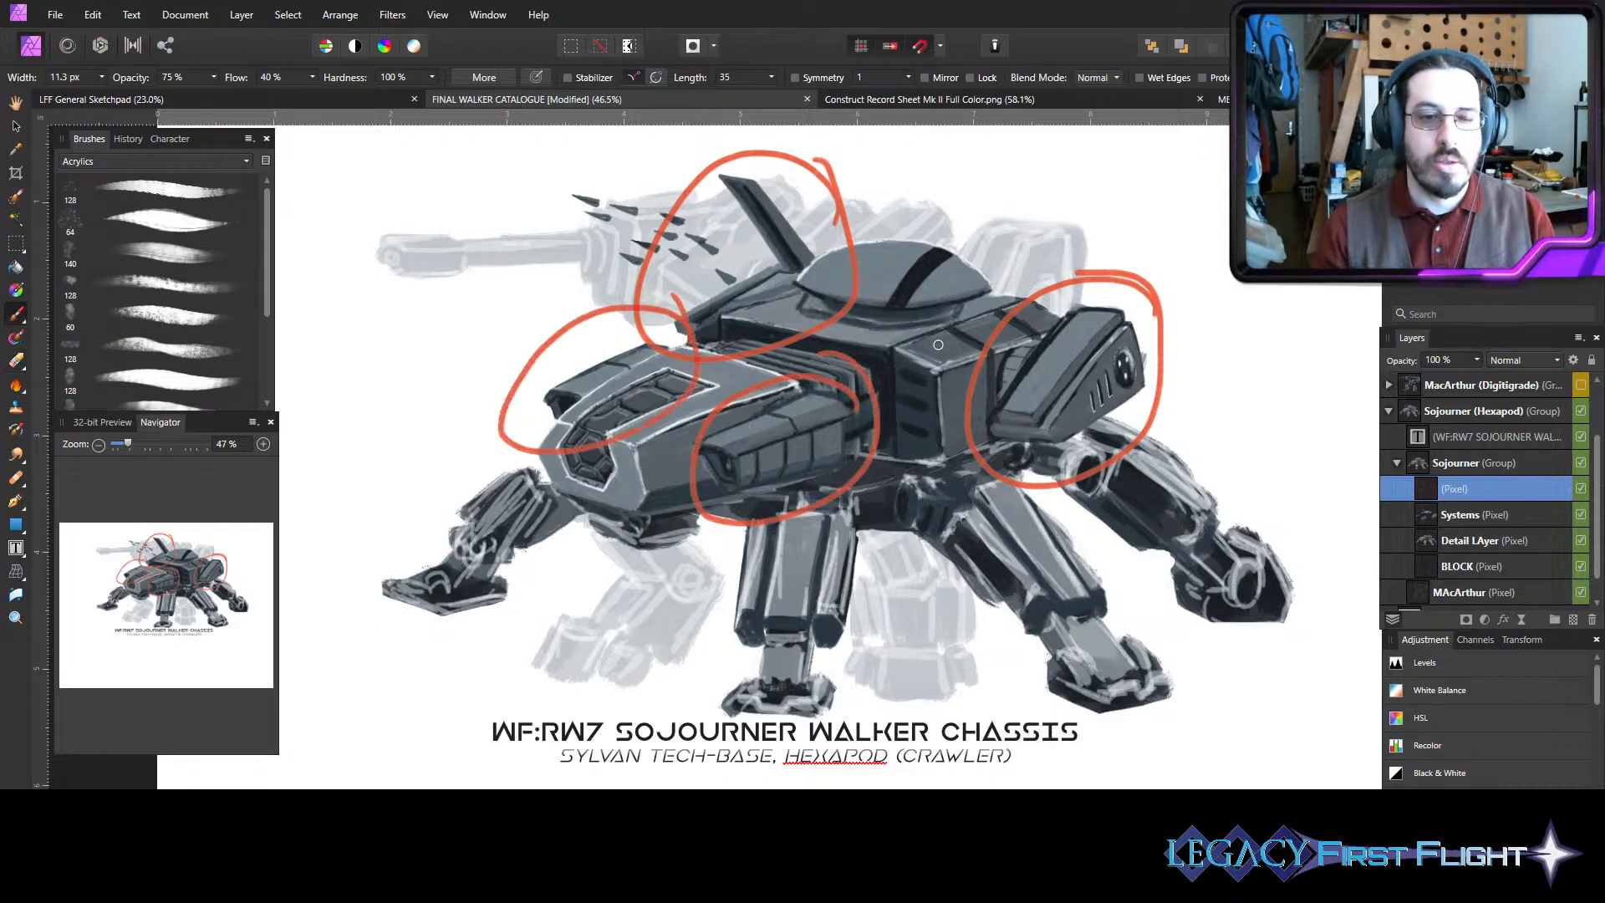
pyautogui.hotkey('ctrl', 'z')
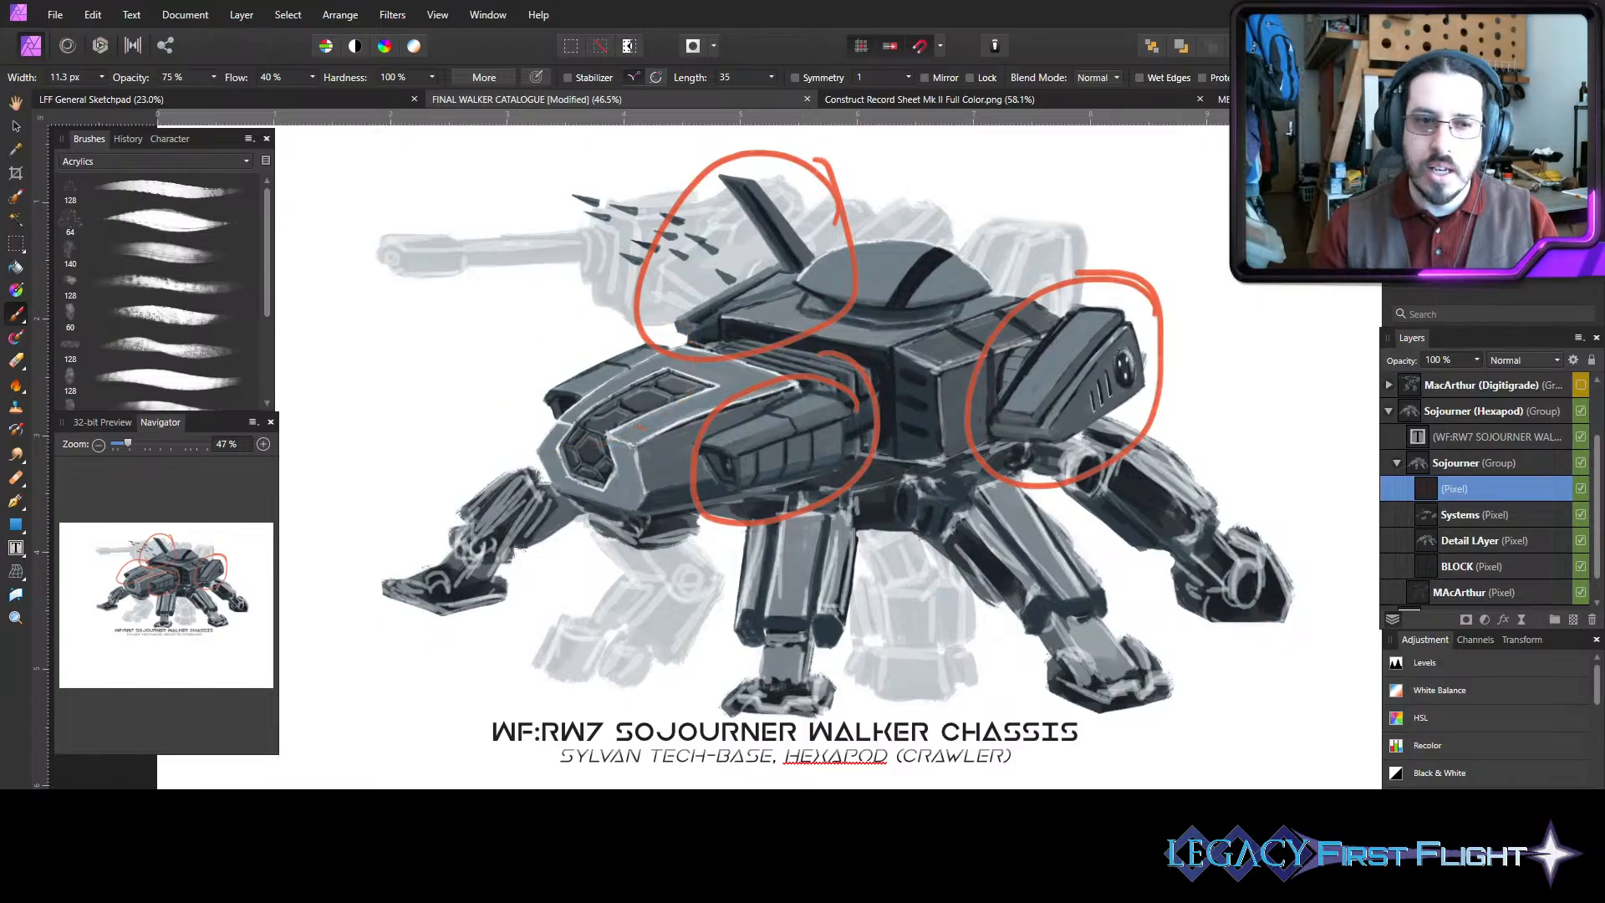
pyautogui.hotkey('ctrl', 'z')
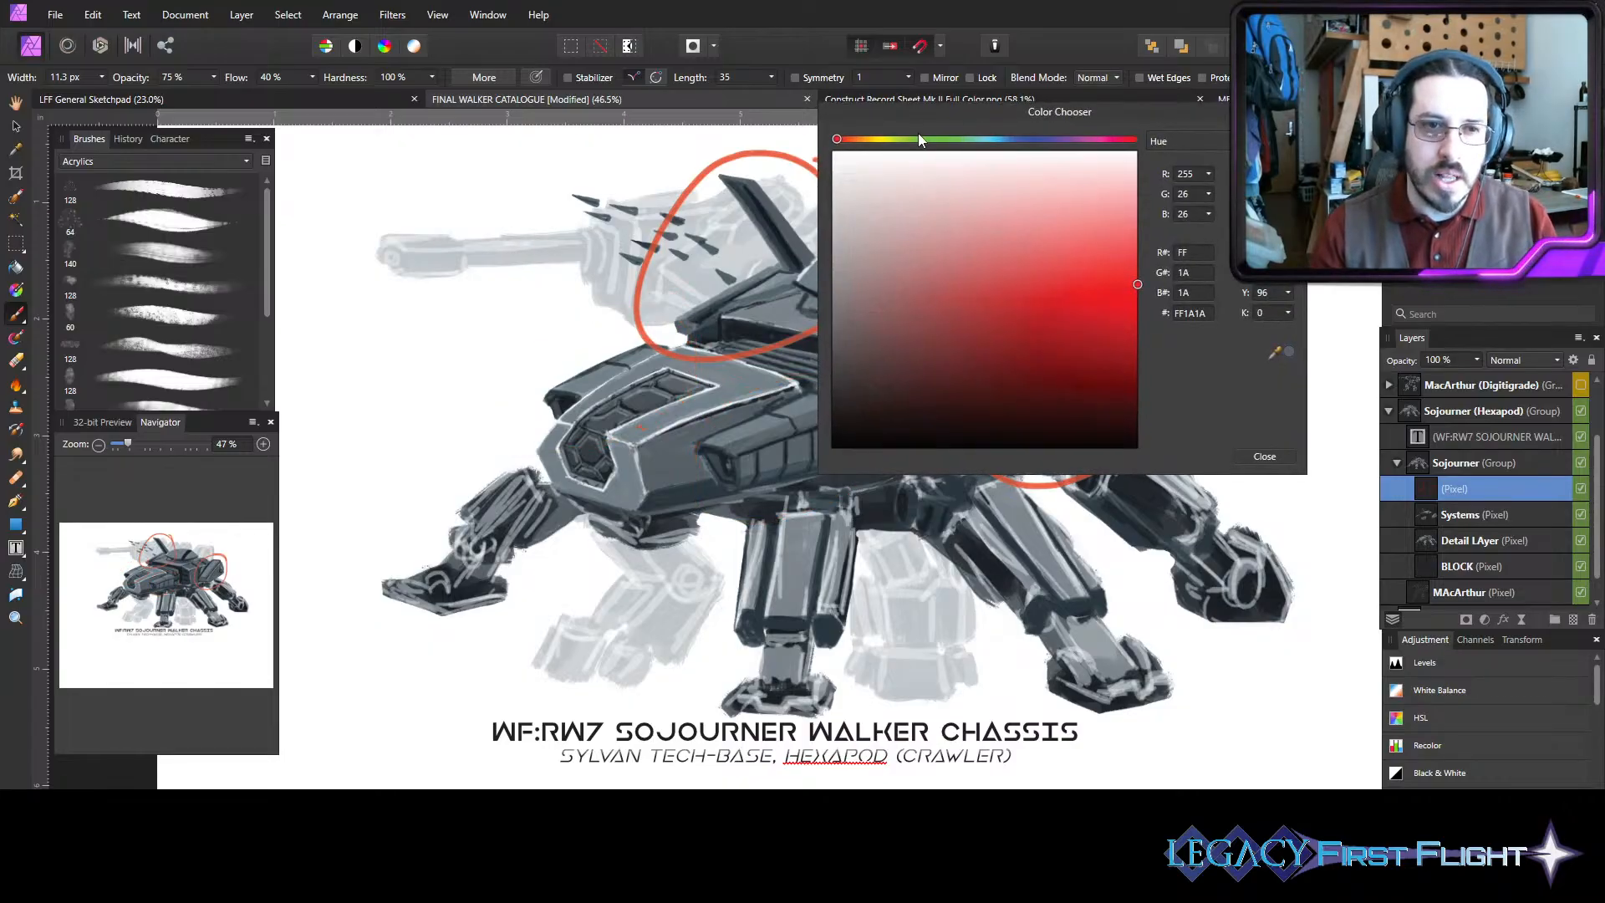
# - Change the brush colour to green and circle the near and far weapon pods on the front hull
pyautogui.click(918, 139)
pyautogui.click(1265, 457)
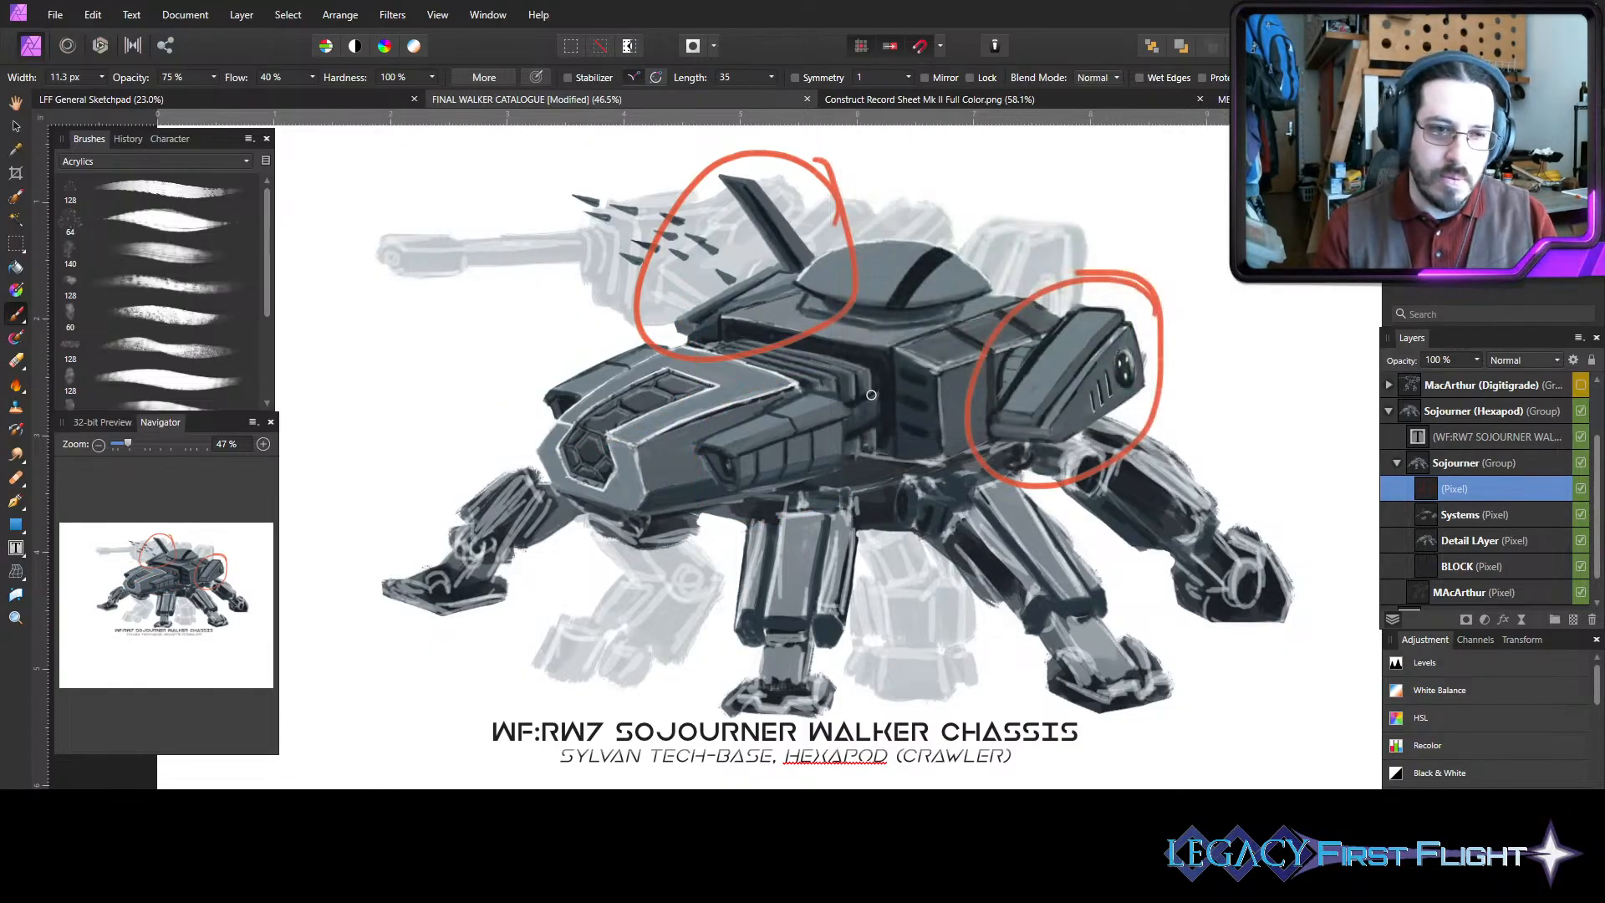
pyautogui.moveTo(872, 395)
pyautogui.mouseDown()
pyautogui.moveTo(718, 379)
pyautogui.moveTo(836, 355)
pyautogui.mouseUp()
pyautogui.moveTo(686, 338)
pyautogui.mouseDown()
pyautogui.moveTo(517, 364)
pyautogui.moveTo(661, 297)
pyautogui.mouseUp()
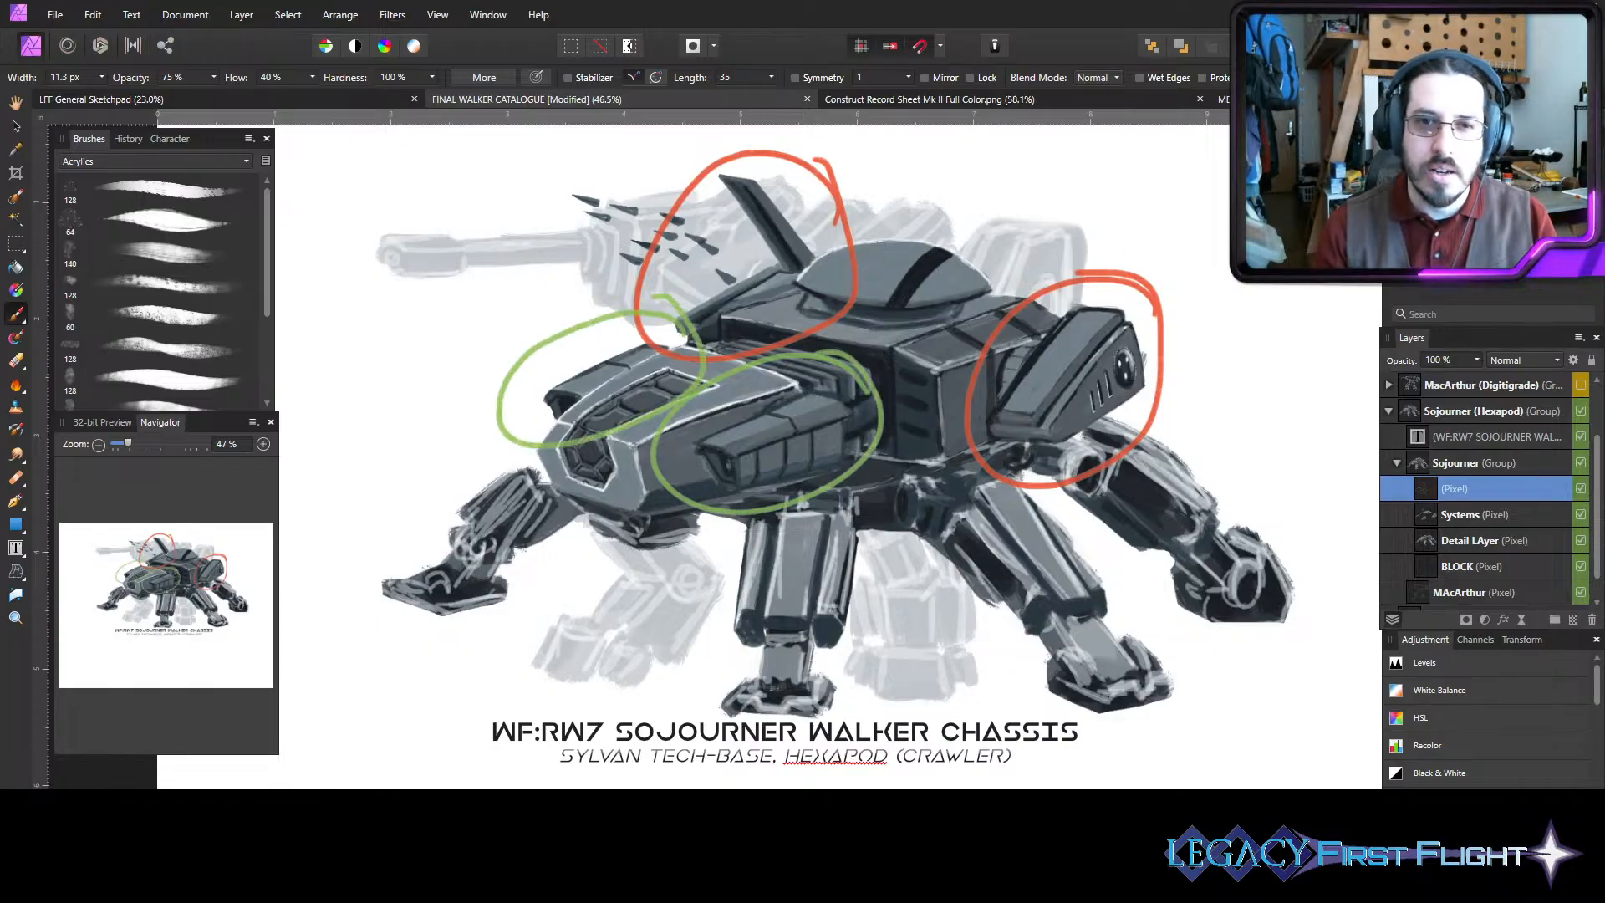
# - Set the brush colour to blue #1A96FF
pyautogui.doubleClick(1422, 167)
pyautogui.click(1008, 138)
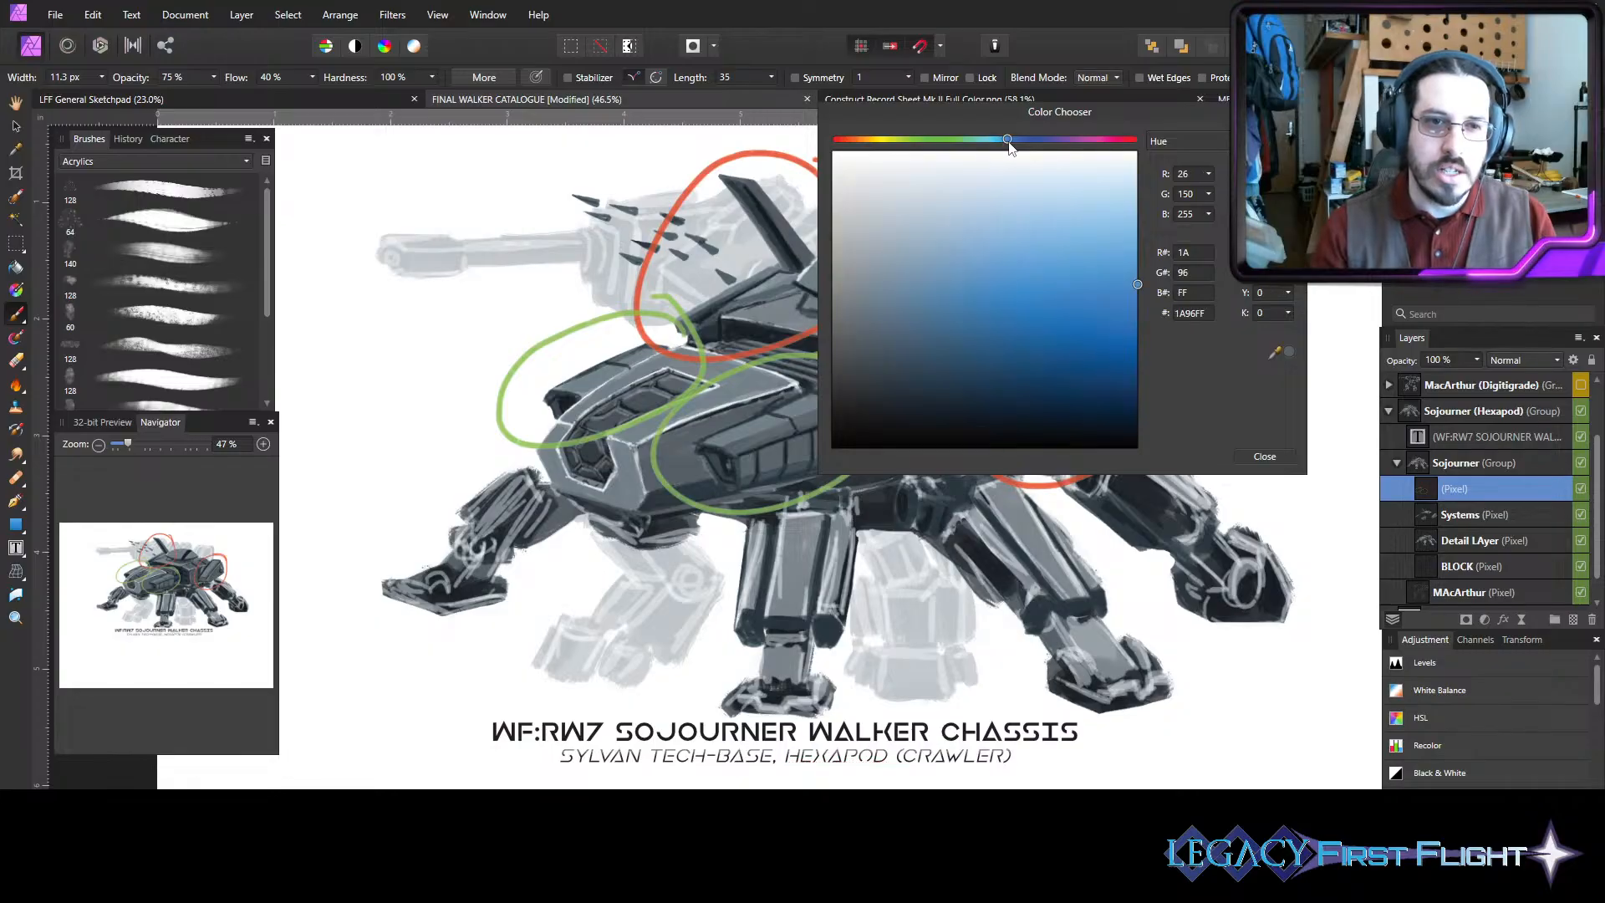
pyautogui.click(1264, 457)
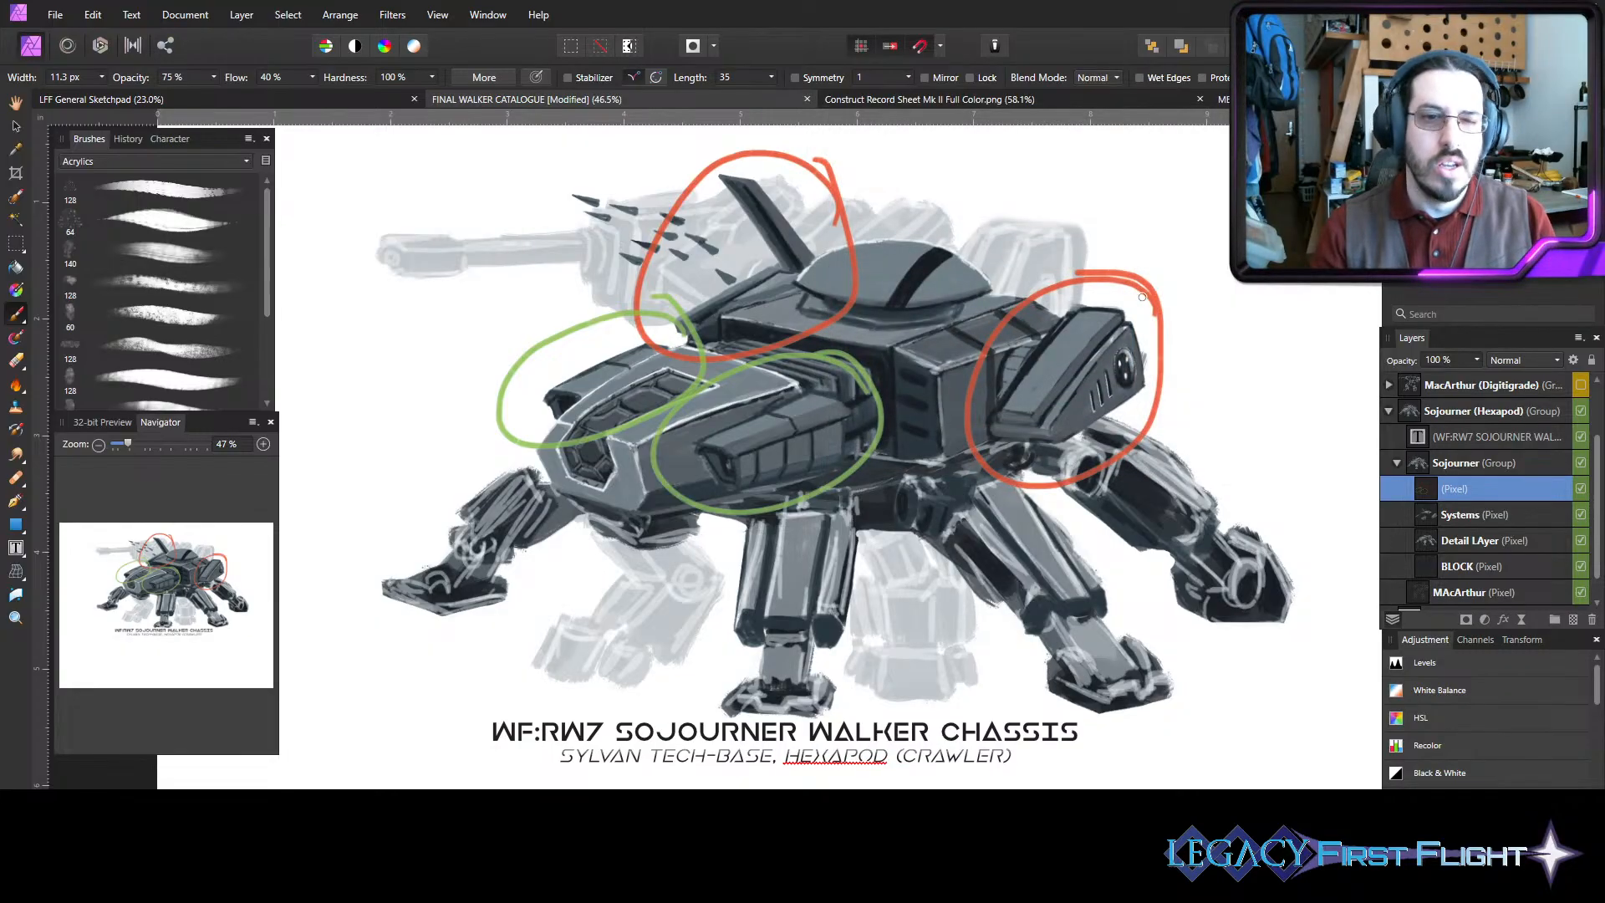
# - Erase the part of the red fin circle that overlaps the dome, using a 46.9 px eraser
pyautogui.press('e')
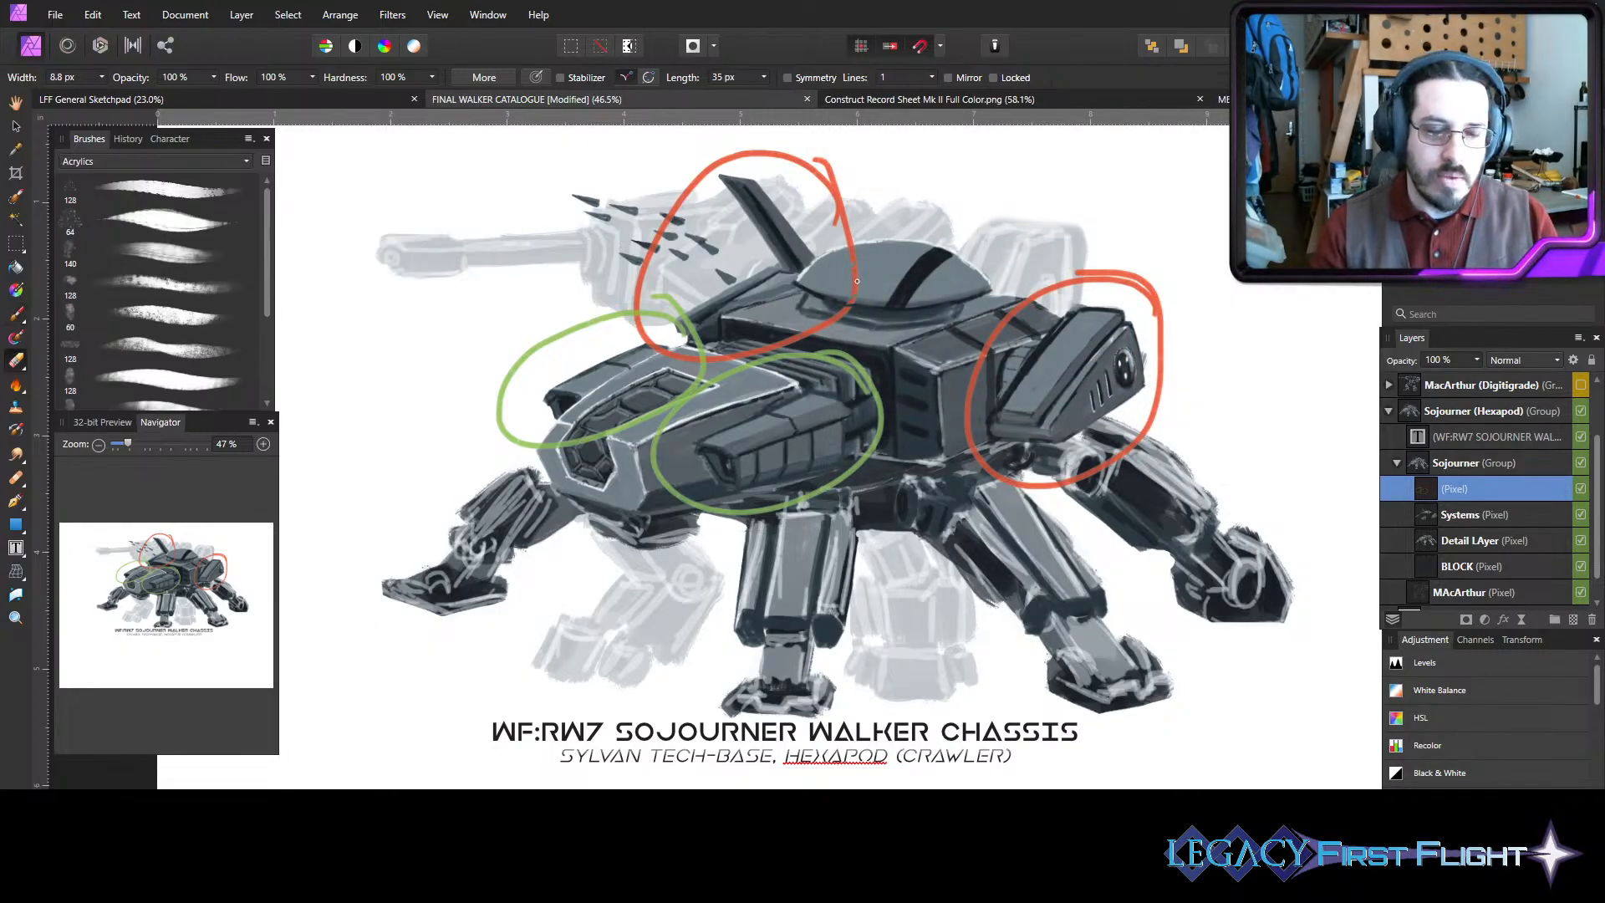
pyautogui.press(']')
pyautogui.press(']')
pyautogui.press(']')
pyautogui.press(']')
pyautogui.press(']')
pyautogui.press(']')
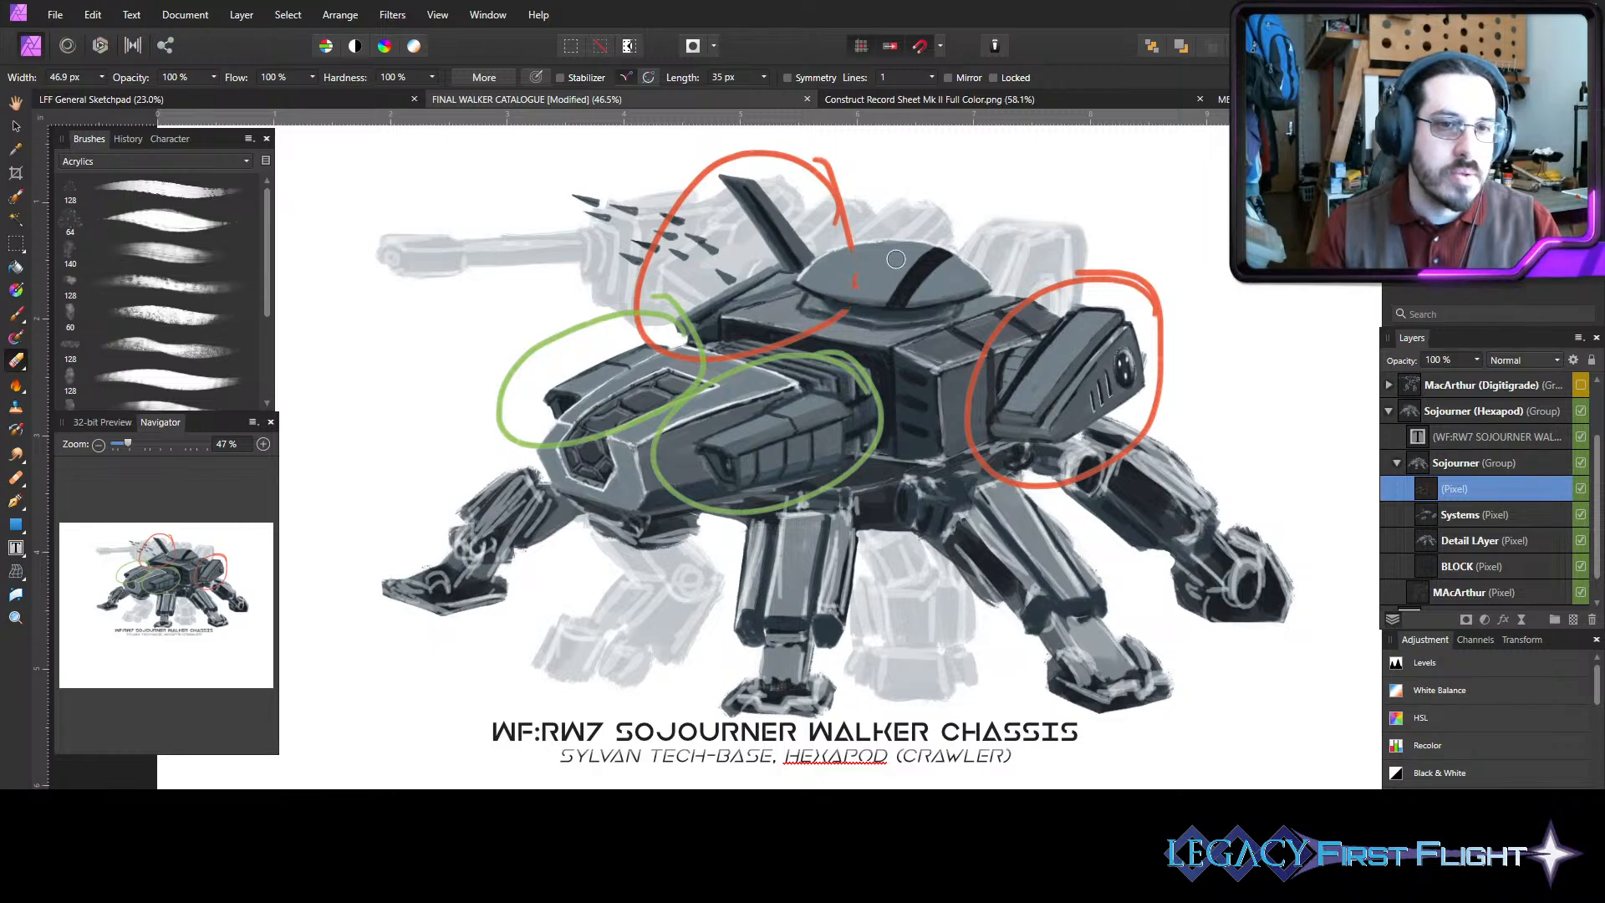
pyautogui.moveTo(850, 247); pyautogui.dragTo(884, 264)
# - Circle the dome on top of the rear hull in blue with the 11.3 px brush
pyautogui.press('b')
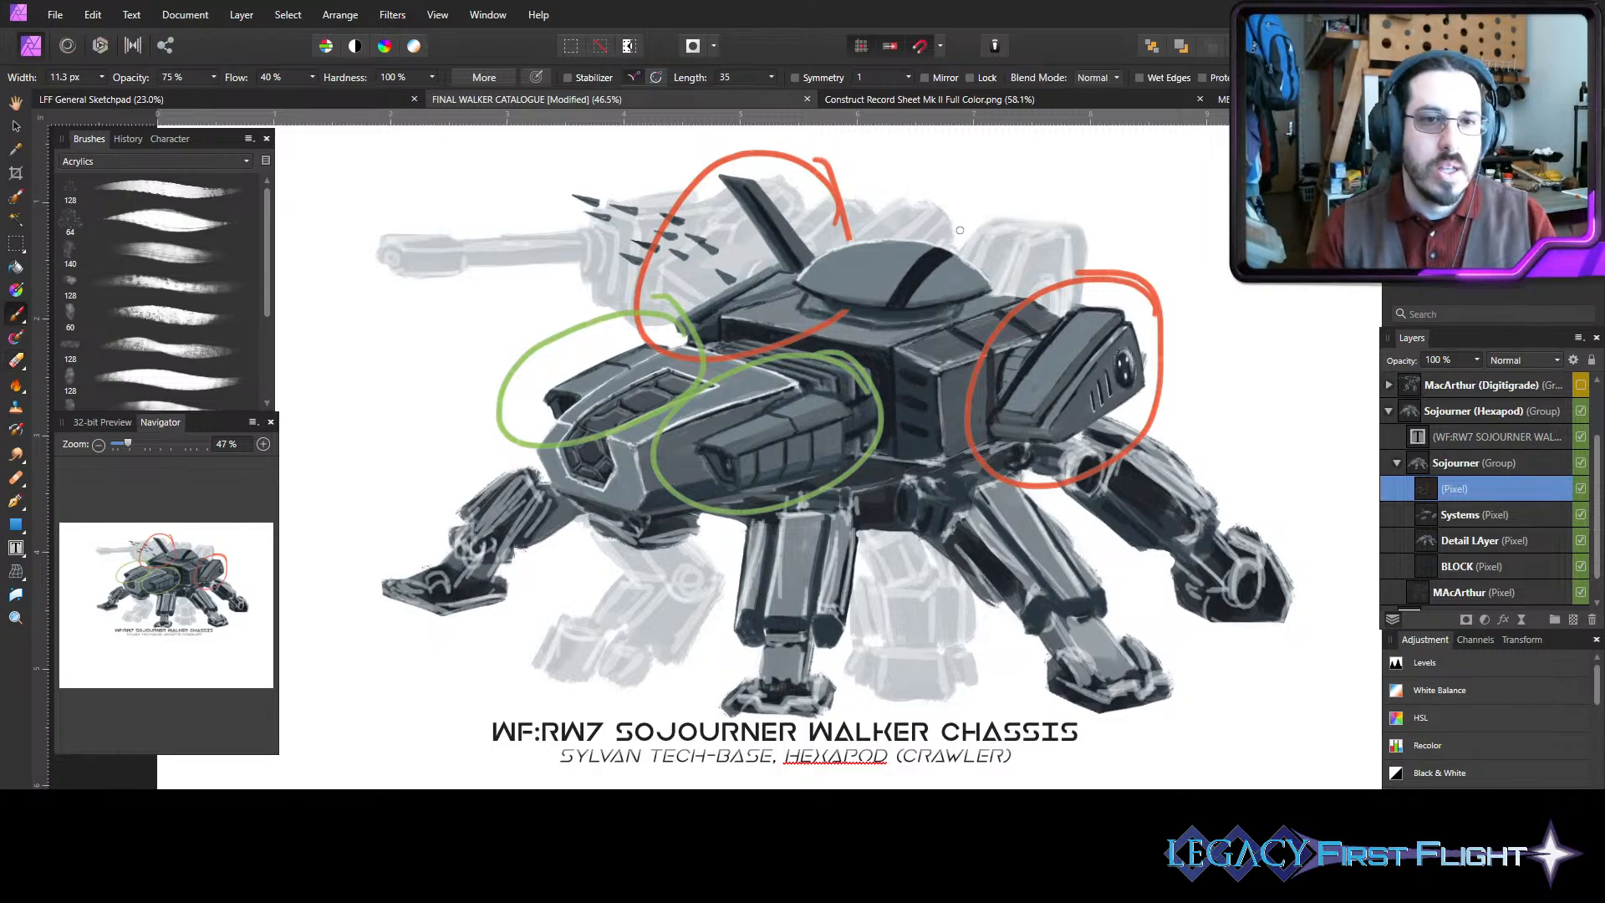
pyautogui.moveTo(957, 227)
pyautogui.mouseDown()
pyautogui.moveTo(886, 214)
pyautogui.moveTo(1027, 297)
pyautogui.moveTo(949, 219)
pyautogui.mouseUp()
pyautogui.press('e')
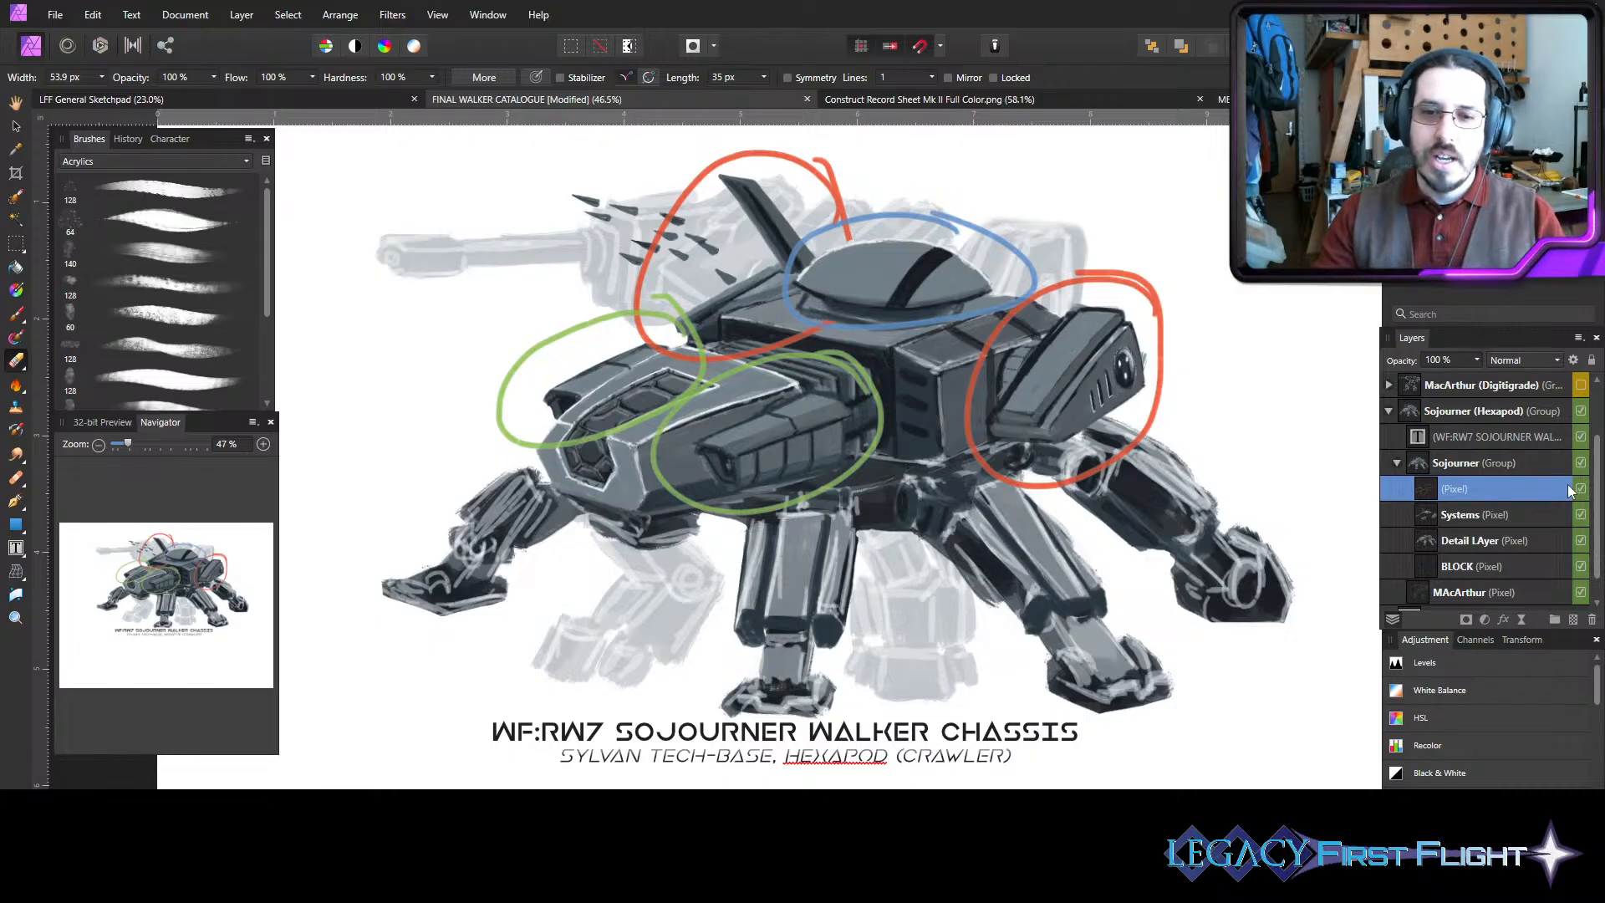
# - Rename the new annotation layer as "denoting systems" and save the document
pyautogui.doubleClick(1509, 488)
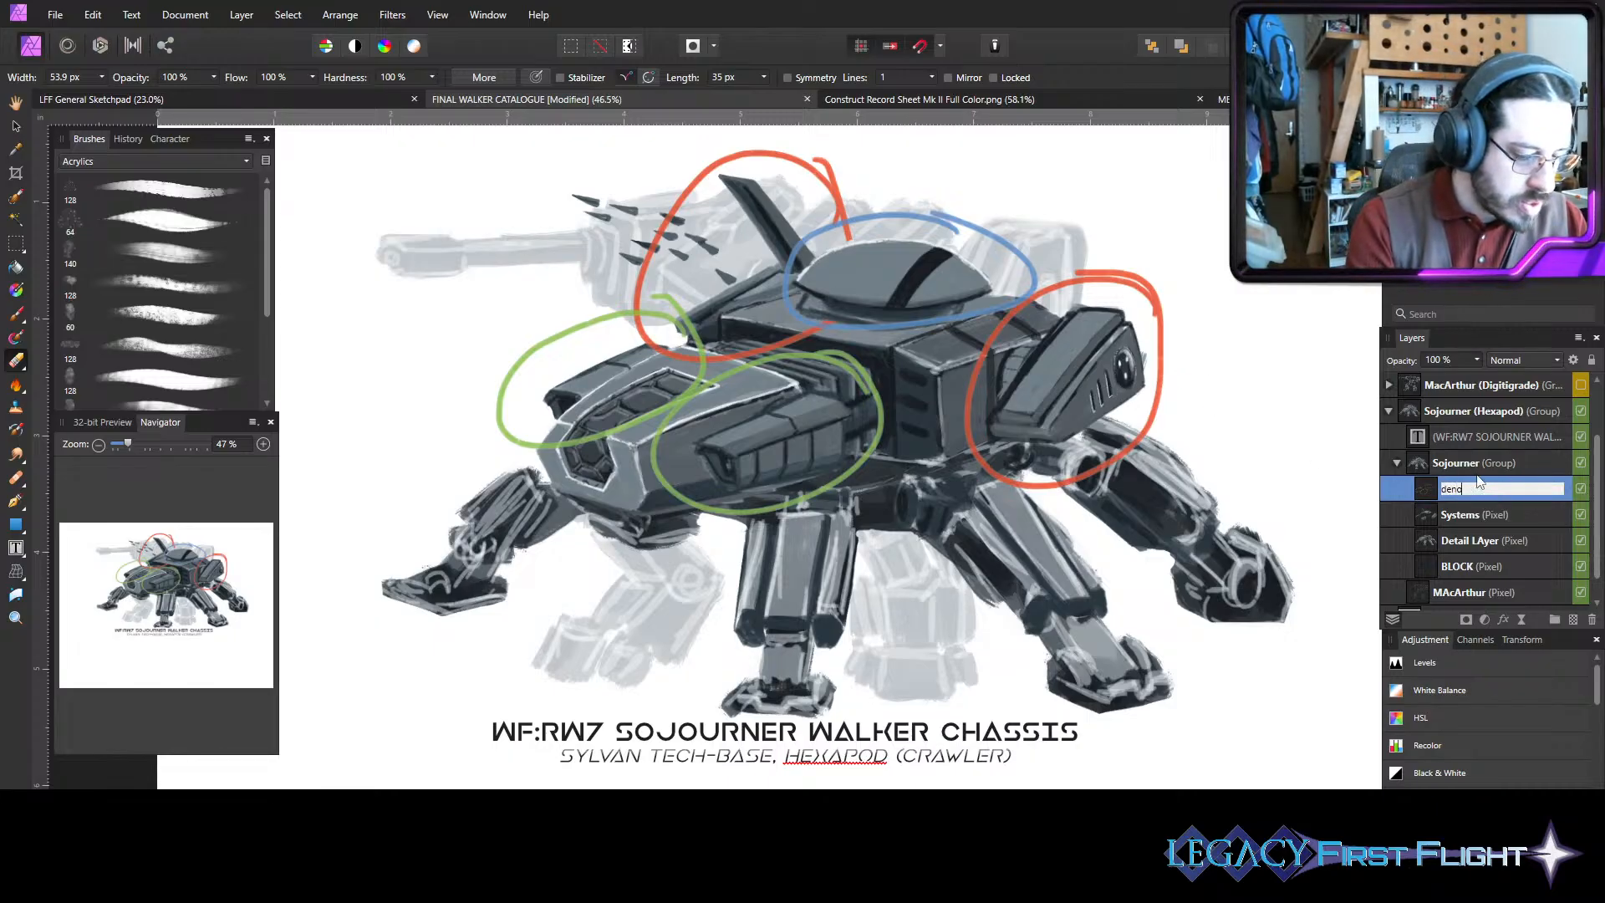
pyautogui.write('denoting Systems')
pyautogui.press('Return')
pyautogui.hotkey('ctrl', 's')
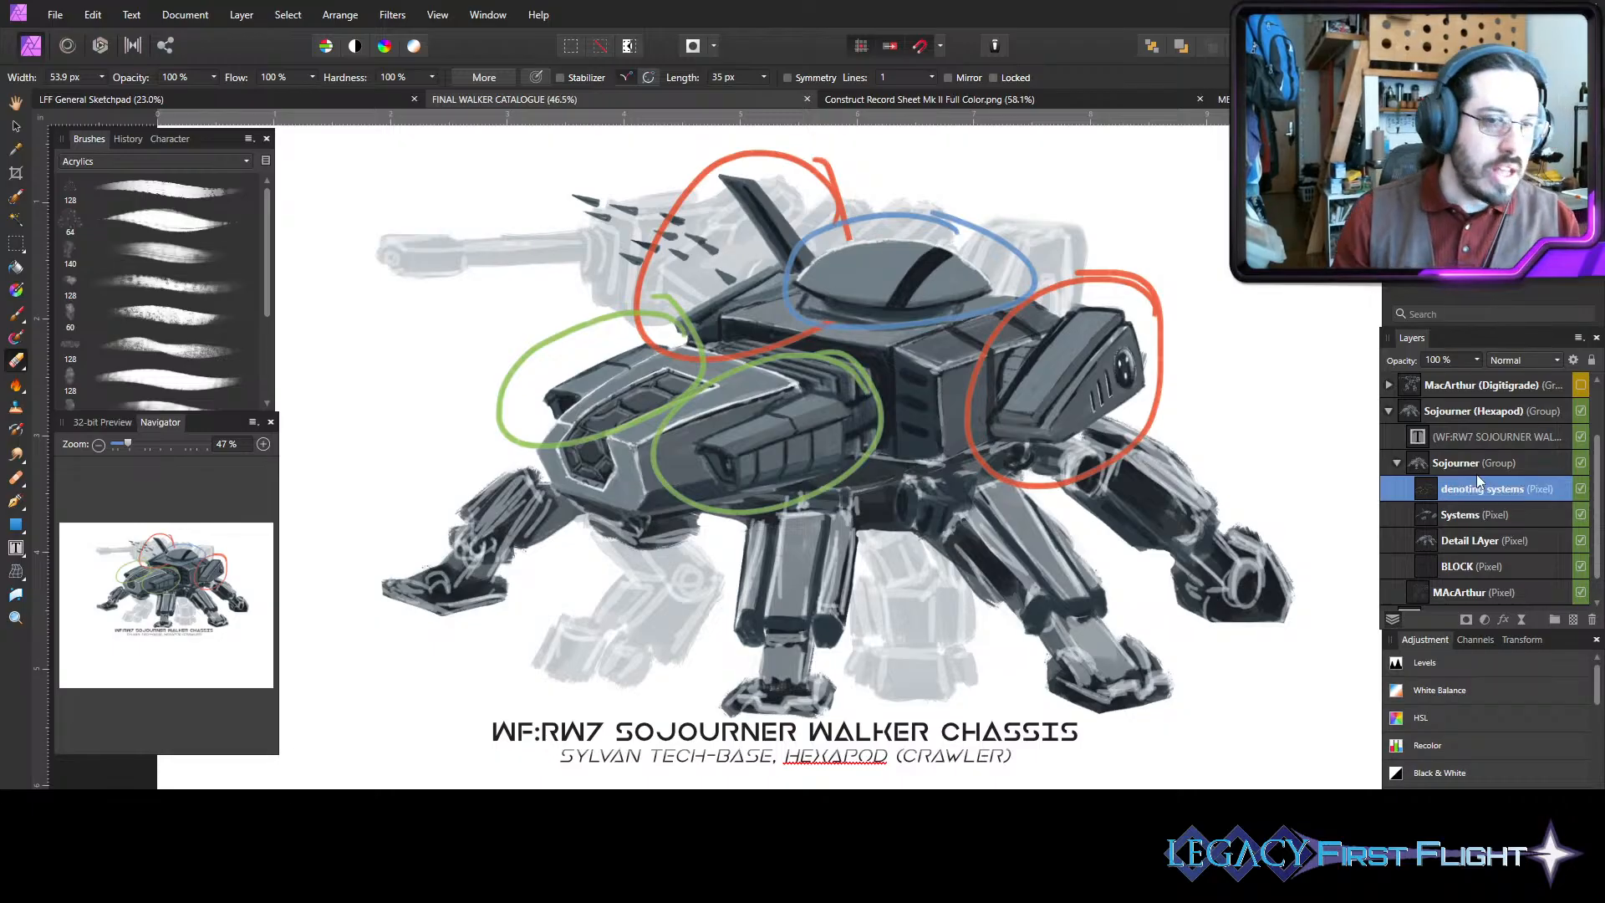